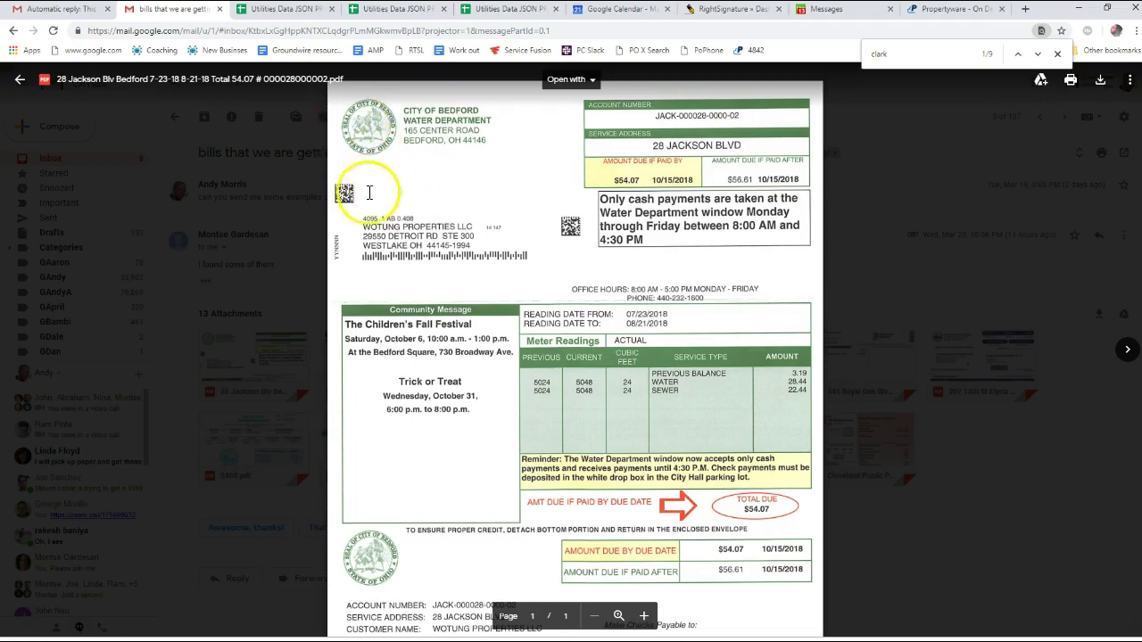
Open the Docparser website and go to its login page
{"action": "scroll", "coordinate": [574, 250], "scroll_direction": "down", "scroll_amount": 3}
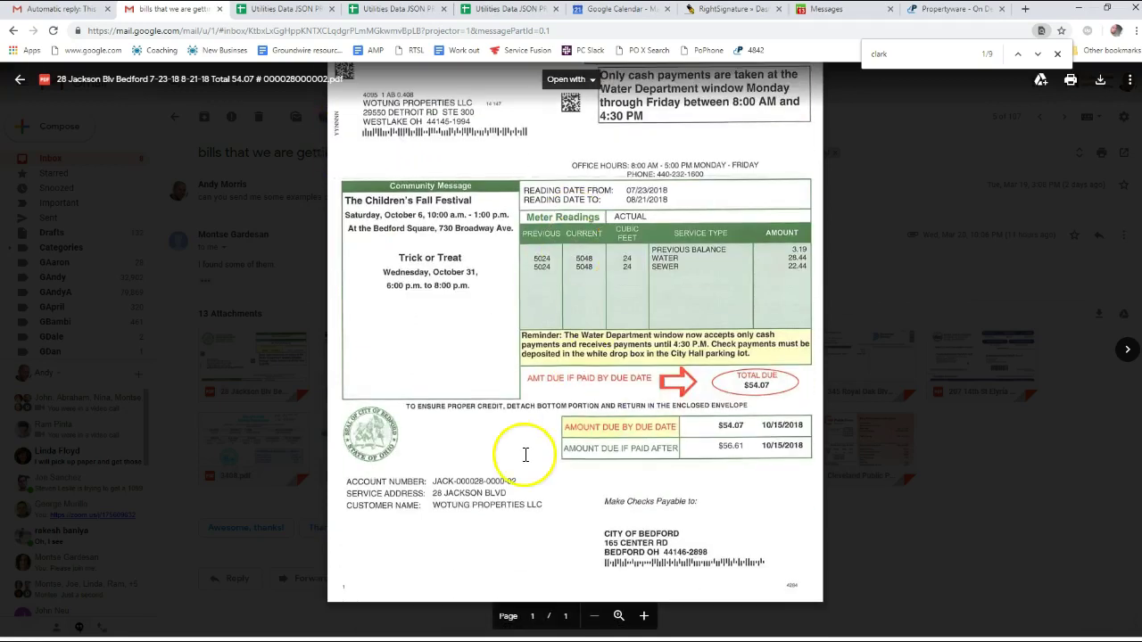
{"action": "scroll", "coordinate": [525, 455], "scroll_direction": "up", "scroll_amount": 3}
{"action": "scroll", "coordinate": [533, 505], "scroll_direction": "down", "scroll_amount": 3}
{"action": "scroll", "coordinate": [661, 476], "scroll_direction": "up", "scroll_amount": 3}
{"action": "scroll", "coordinate": [669, 436], "scroll_direction": "down", "scroll_amount": 3}
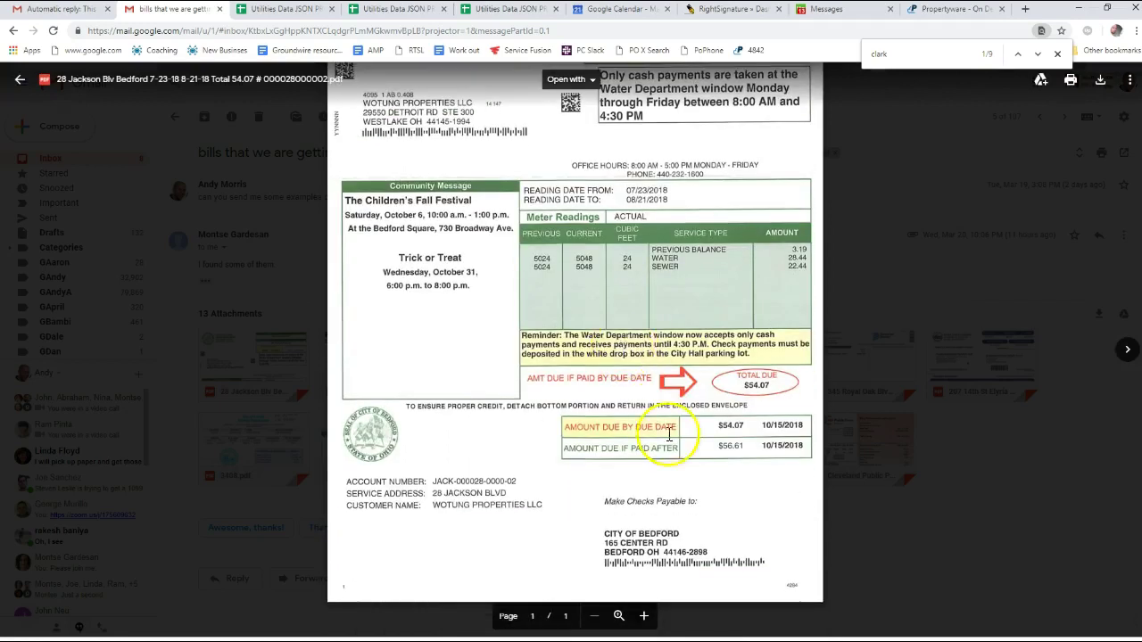
{"action": "scroll", "coordinate": [630, 332], "scroll_direction": "up", "scroll_amount": 3}
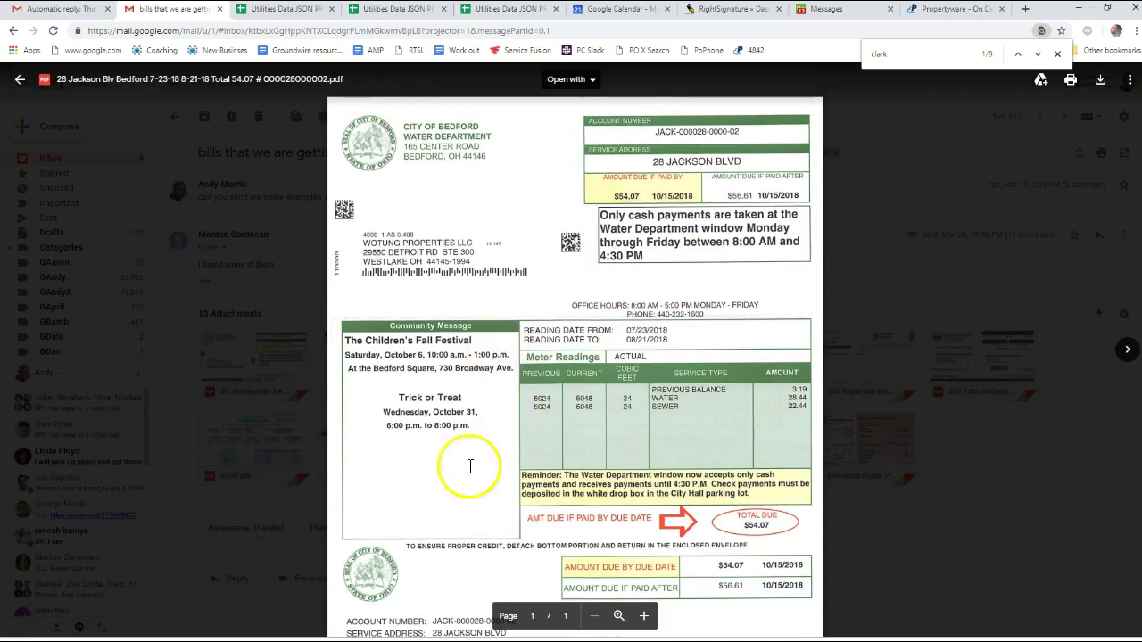
{"action": "scroll", "coordinate": [504, 330], "scroll_direction": "down", "scroll_amount": 3}
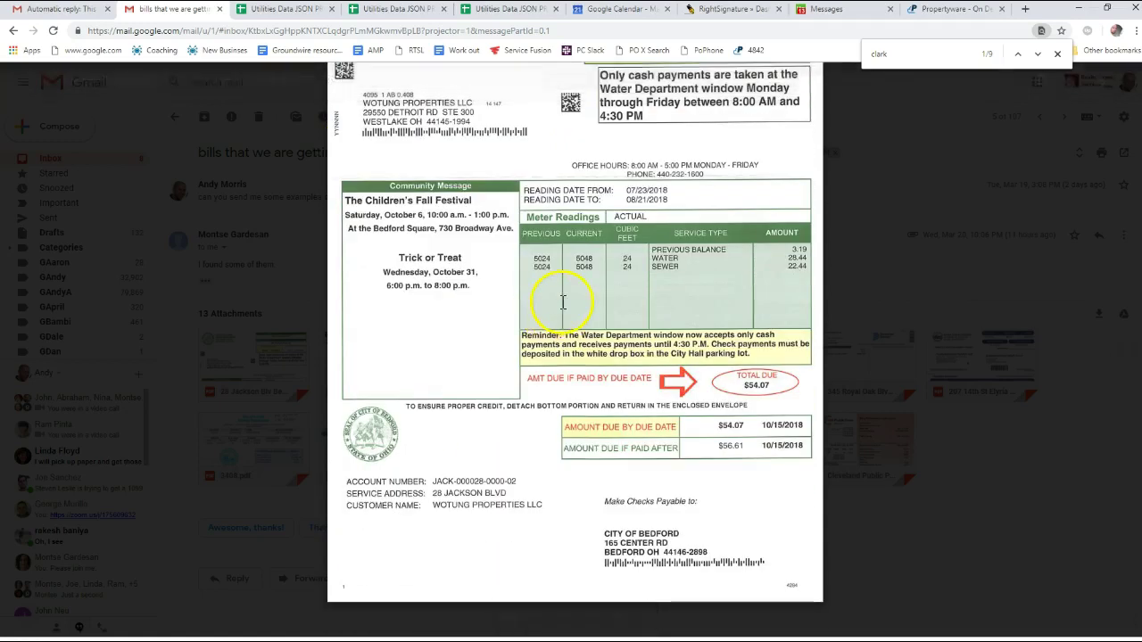
{"action": "scroll", "coordinate": [679, 428], "scroll_direction": "up", "scroll_amount": 3}
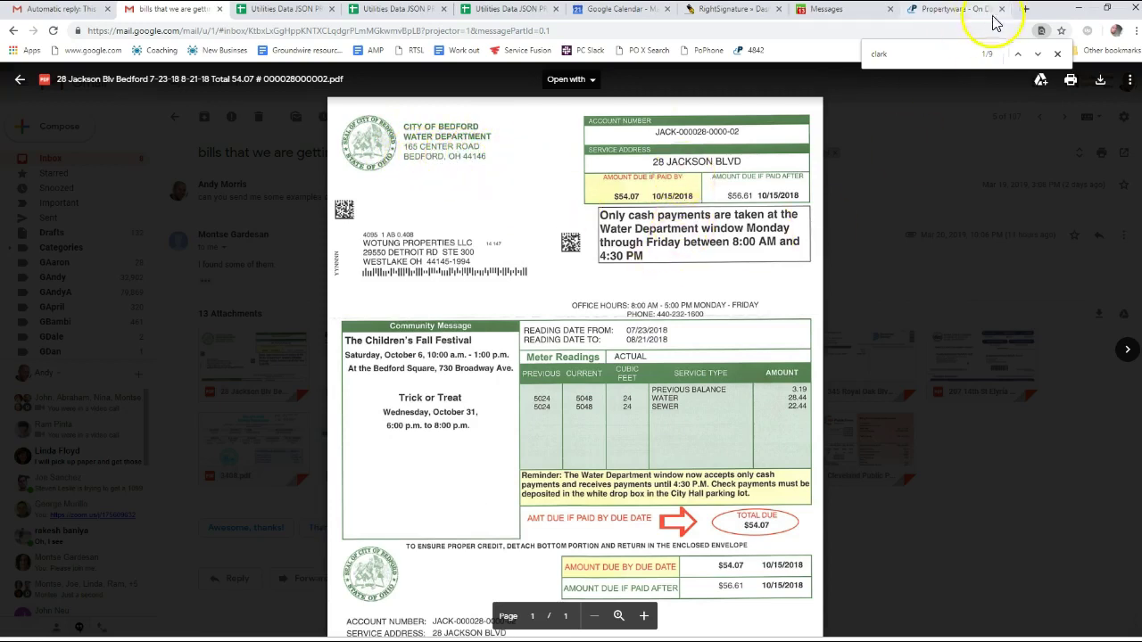
{"action": "left_click", "coordinate": [1026, 9]}
{"action": "type", "text": "docparser"}
{"action": "key", "text": "Return"}
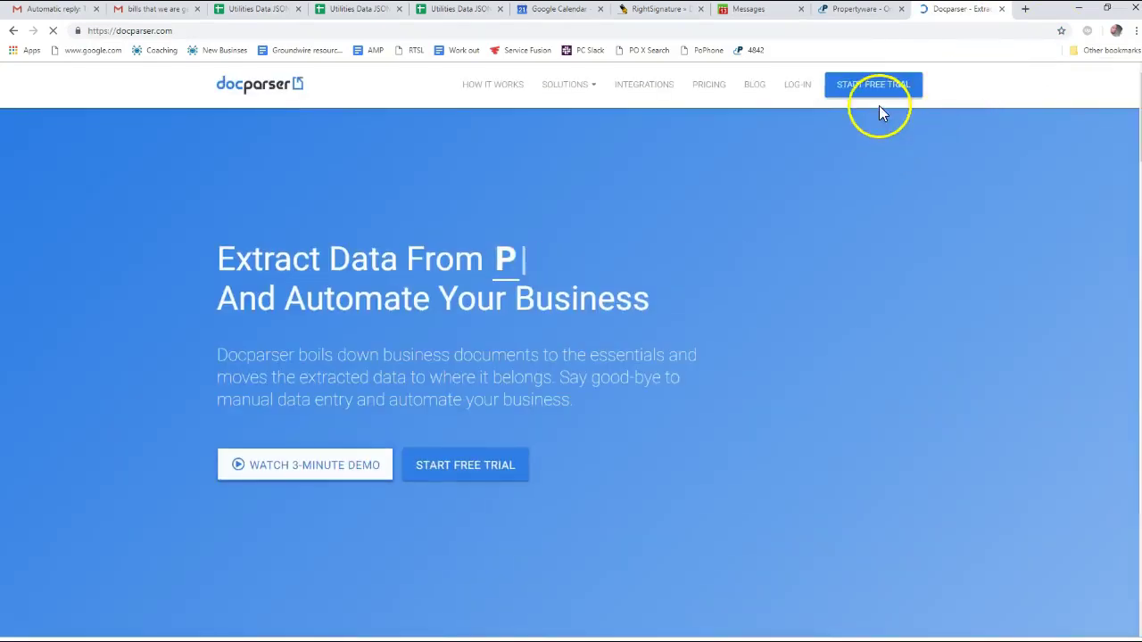
{"action": "left_click", "coordinate": [1001, 9]}
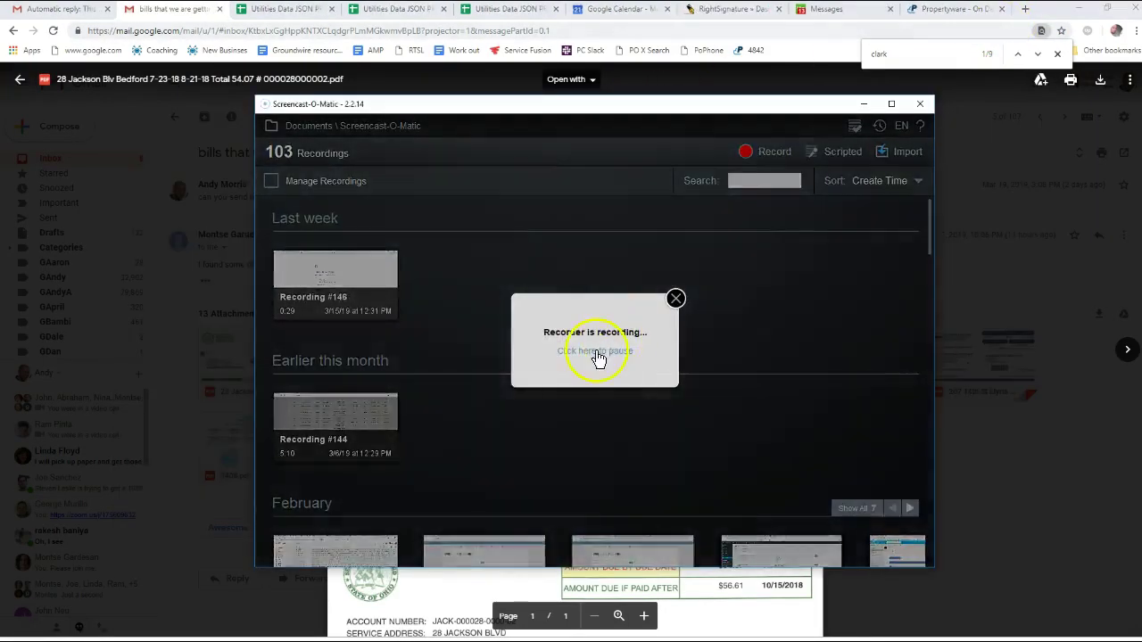
{"action": "key", "text": "alt+Tab"}
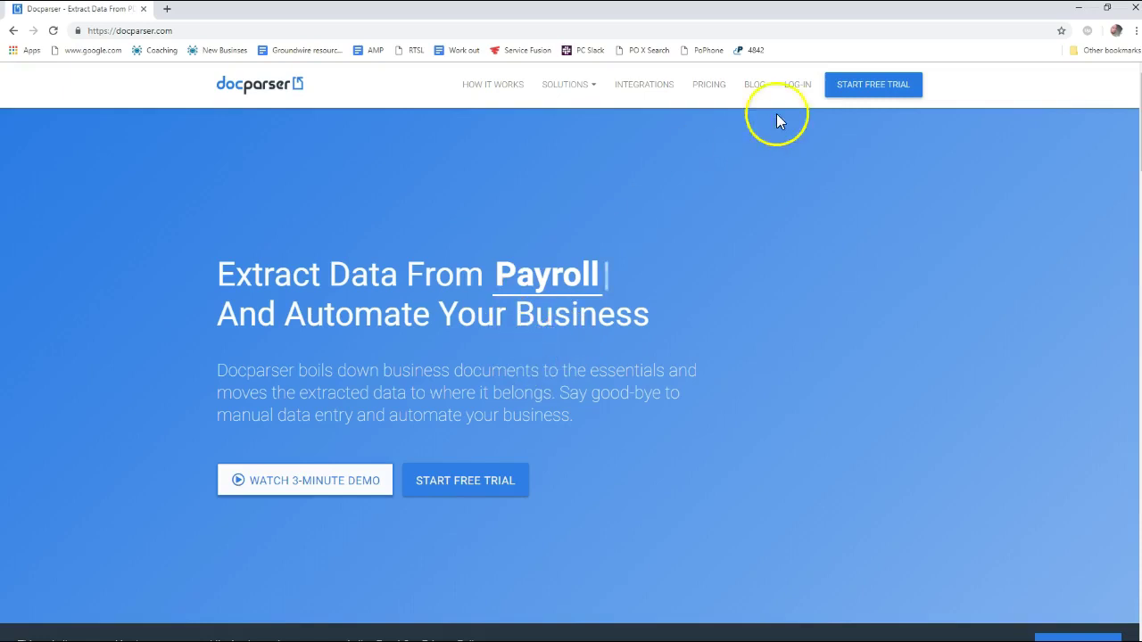
{"action": "left_click", "coordinate": [798, 83]}
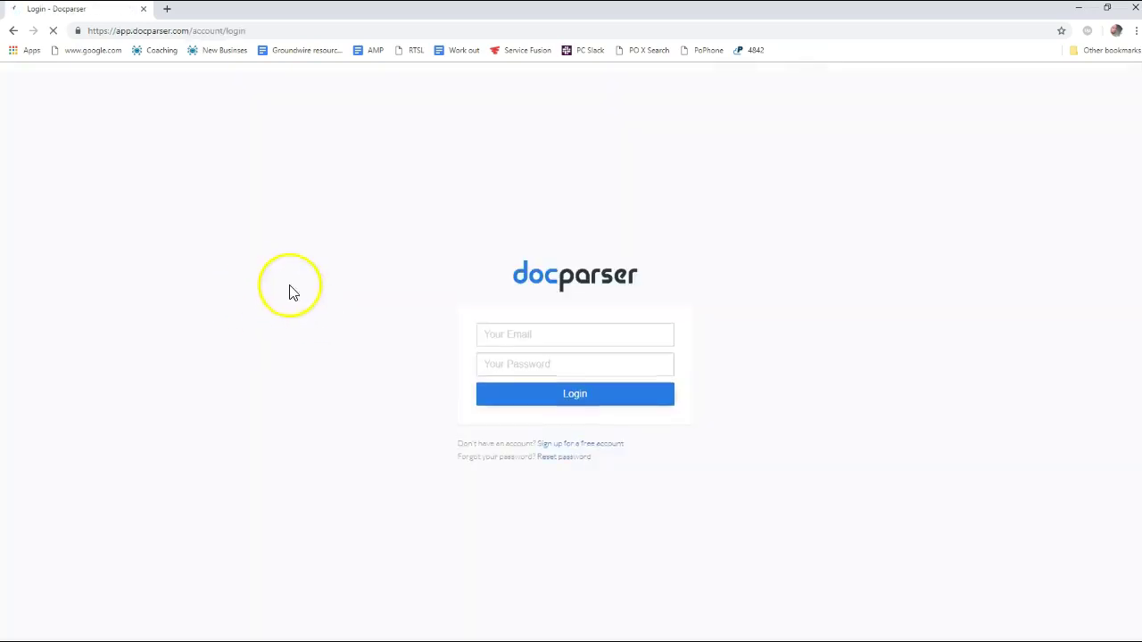
Sign in by filling the saved docparser.com login with KeePass Auto-Type
{"action": "key", "text": "ctrl+alt+a"}
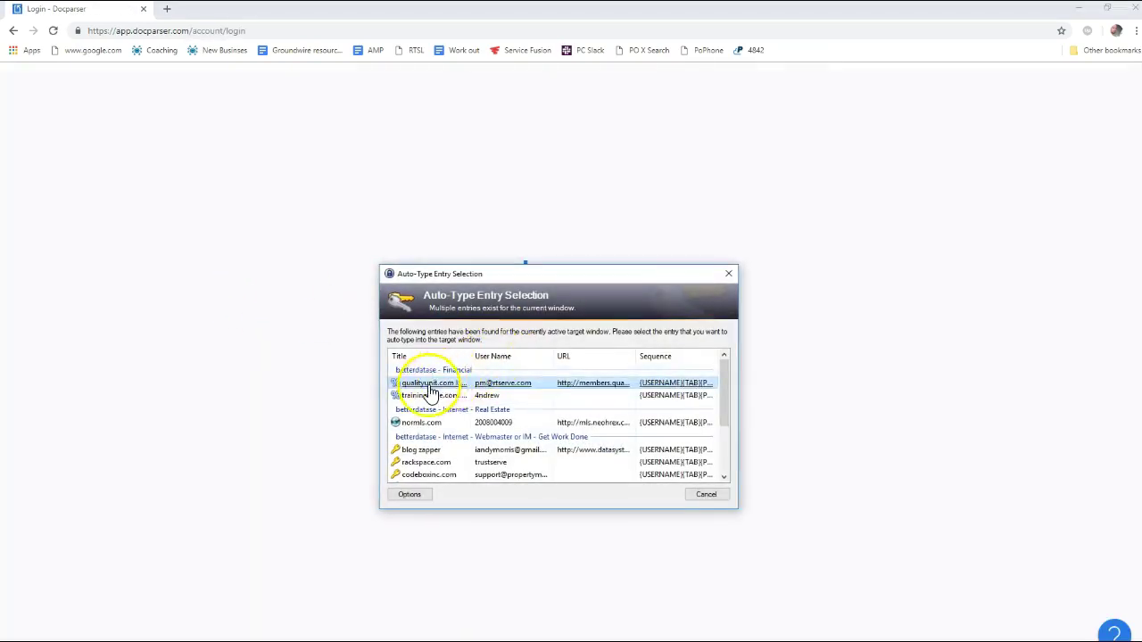
{"action": "left_click", "coordinate": [426, 476]}
{"action": "scroll", "coordinate": [425, 464], "scroll_direction": "down", "scroll_amount": 2}
{"action": "left_click", "coordinate": [431, 469]}
{"action": "double_click", "coordinate": [431, 469]}
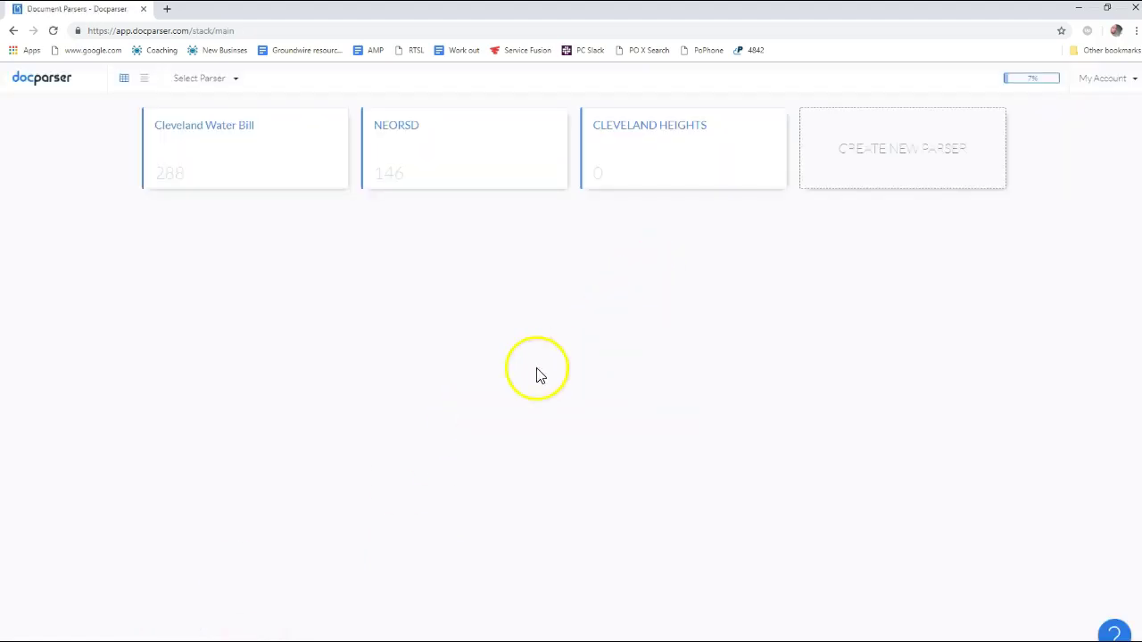
Create a new parser from the Invoices template, producing 'My Invoice Parser'
{"action": "left_click", "coordinate": [895, 158]}
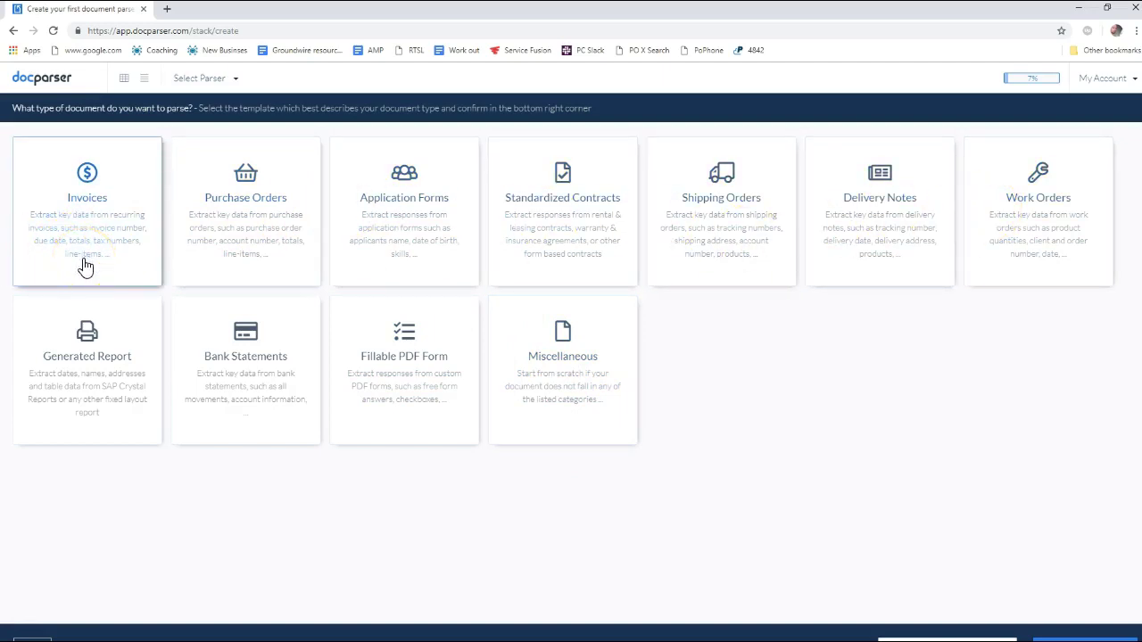
{"action": "left_click", "coordinate": [95, 199]}
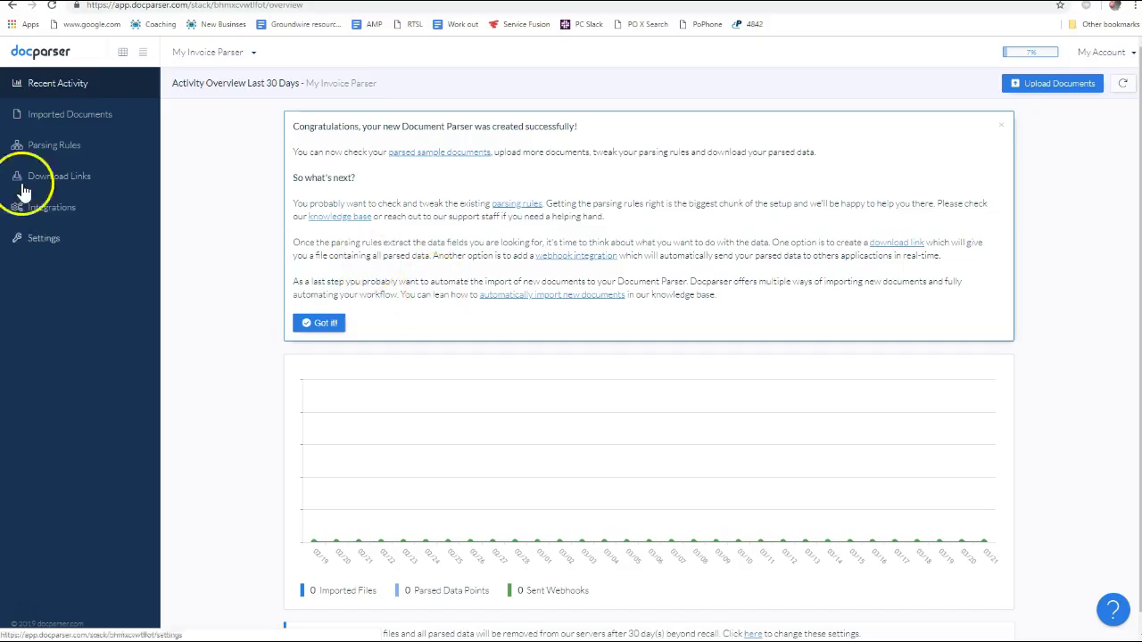
Download the Bedford water bill PDF from Gmail to the Desktop
{"action": "key", "text": "alt+Tab"}
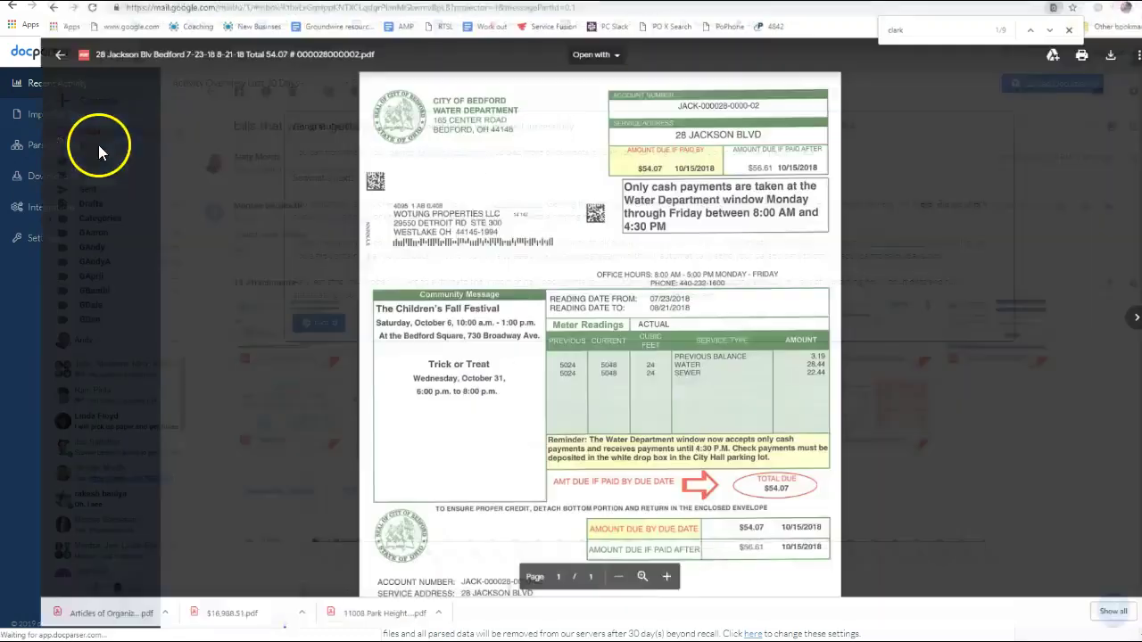
{"action": "left_click", "coordinate": [1100, 61]}
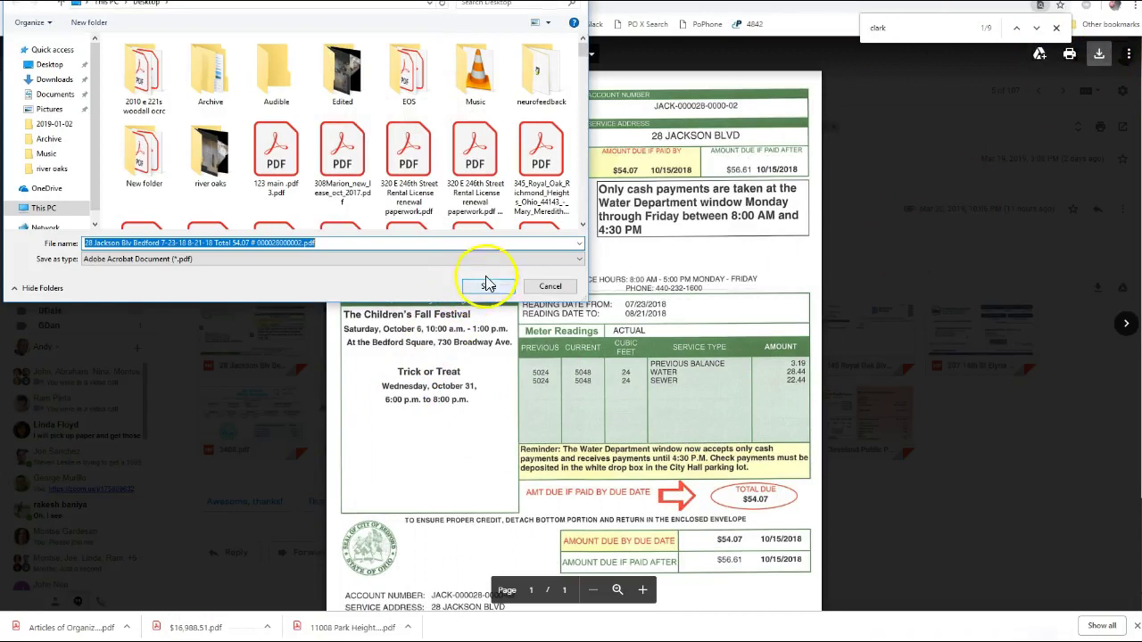
{"action": "left_click", "coordinate": [487, 284]}
Return to the Docparser window showing the My Invoice Parser confirmation
{"action": "key", "text": "alt+Tab"}
{"action": "key", "text": "alt+Tab"}
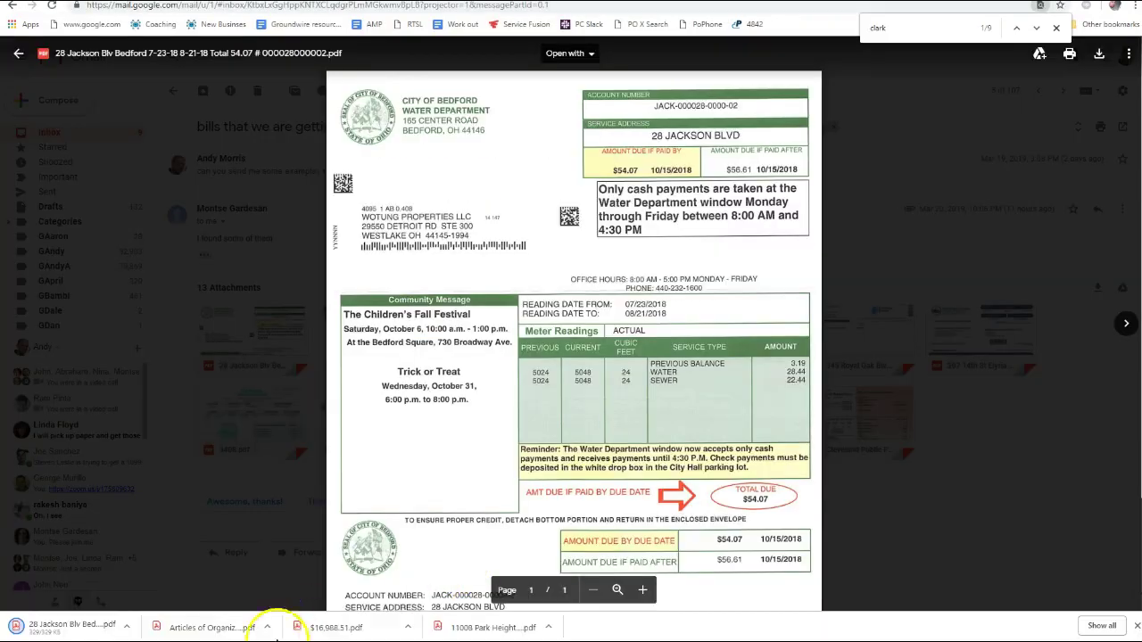
{"action": "key", "text": "alt+Tab"}
{"action": "key", "text": "Tab"}
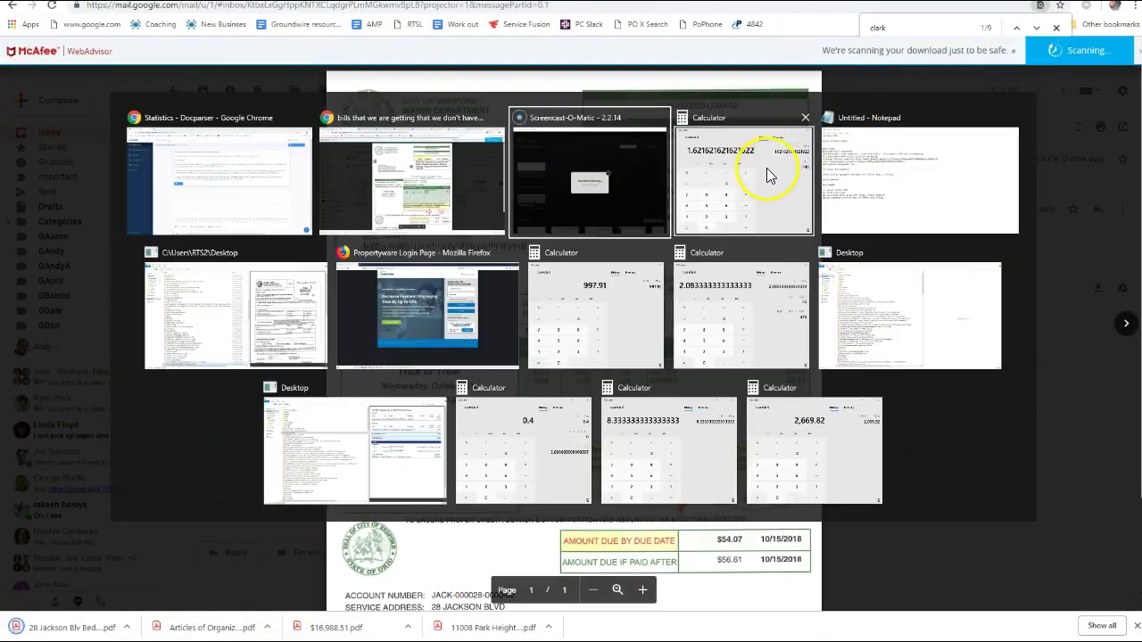
{"action": "key", "text": "alt+Tab"}
{"action": "key", "text": "Tab"}
{"action": "key", "text": "alt+Tab"}
{"action": "key", "text": "Tab"}
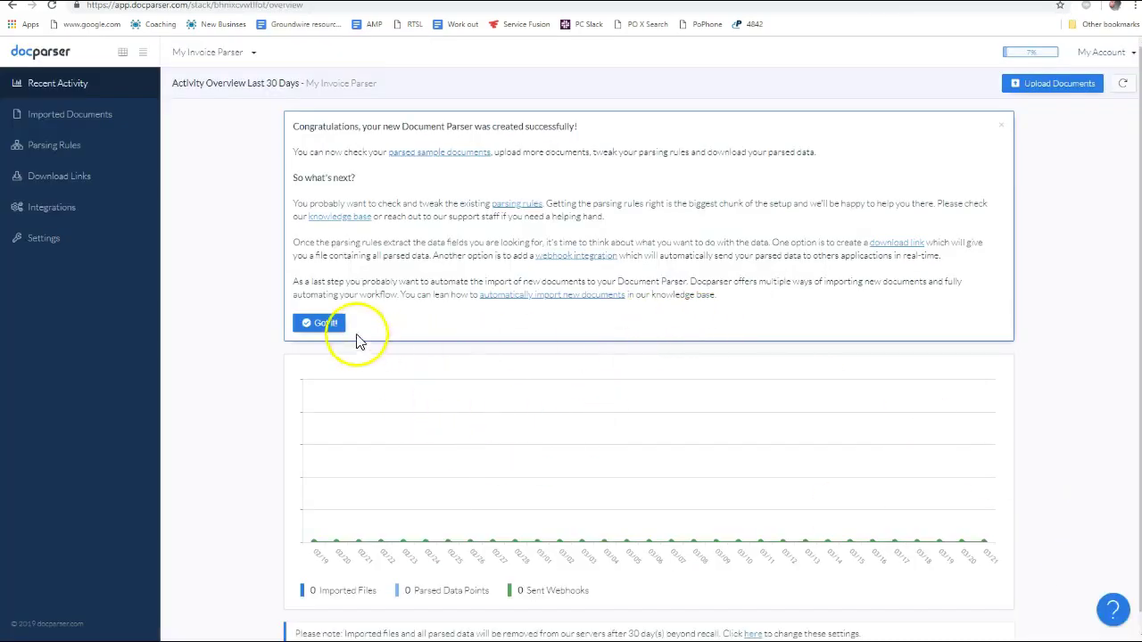
Upload the Bedford water bill PDF from the Desktop to My Invoice Parser and finish uploading
{"action": "left_click", "coordinate": [1048, 85]}
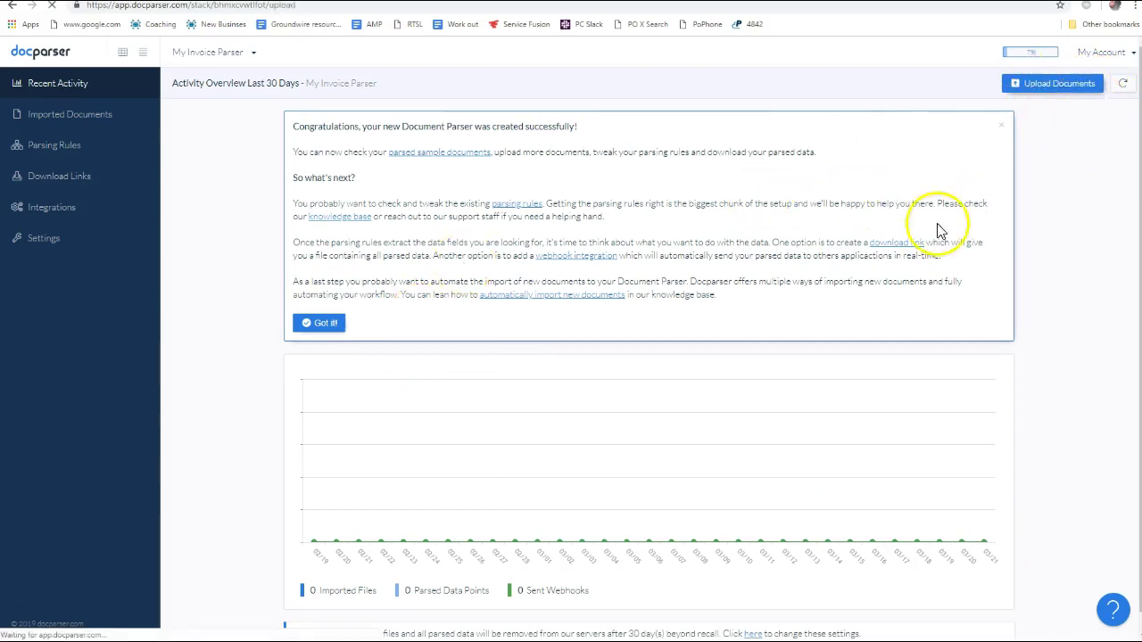
{"action": "left_click", "coordinate": [738, 337]}
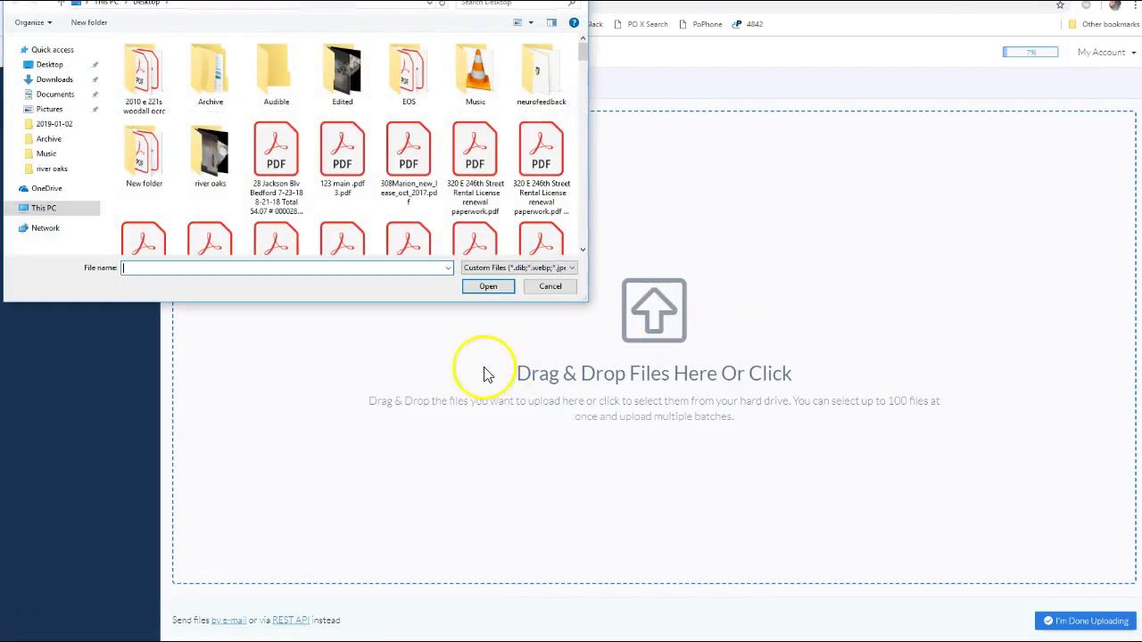
{"action": "left_click", "coordinate": [488, 286]}
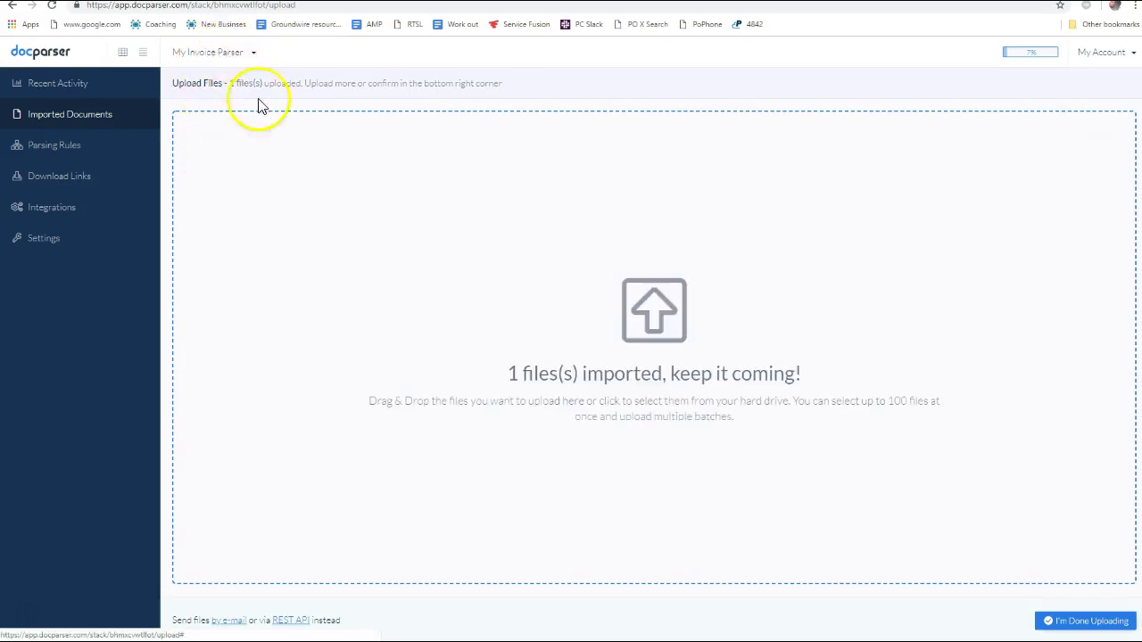
{"action": "key", "text": "alt+Tab"}
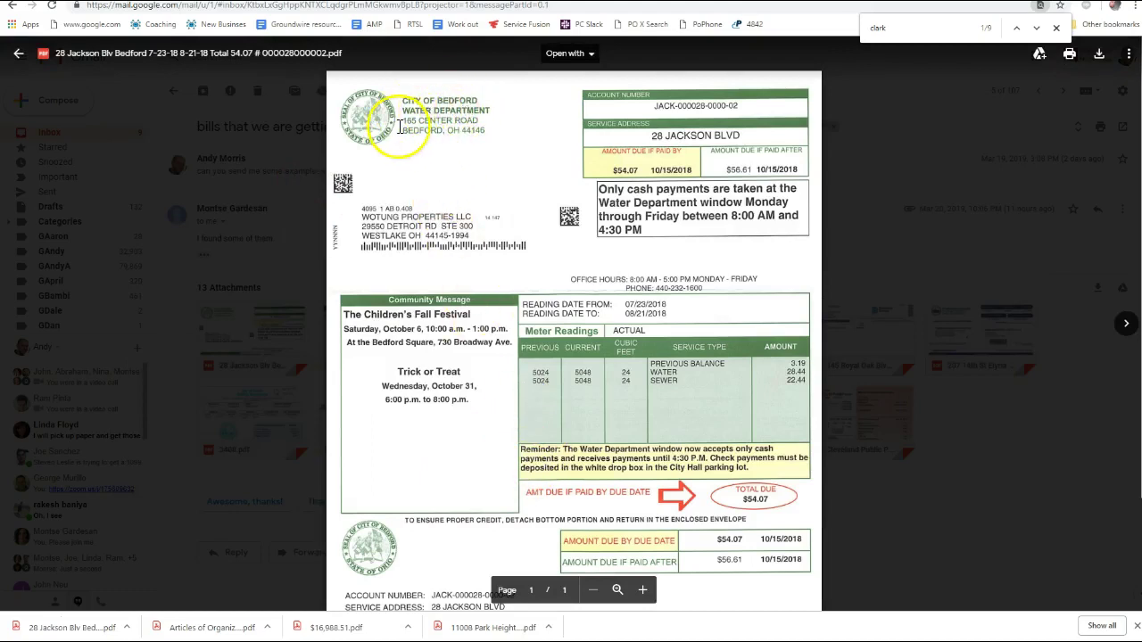
{"action": "key", "text": "alt+Tab"}
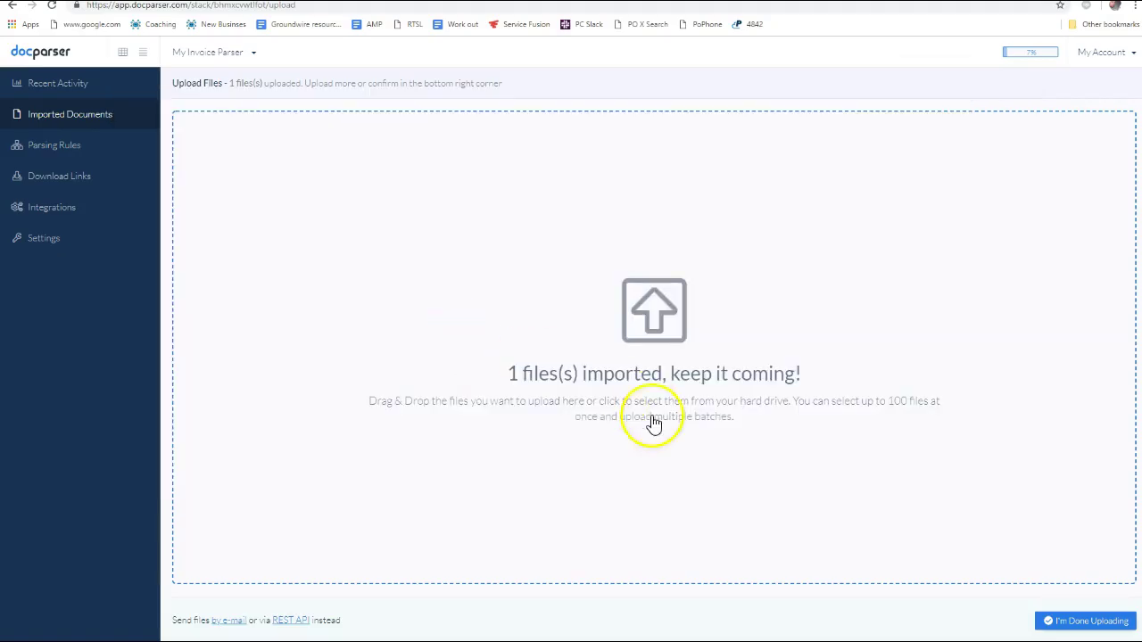
{"action": "left_click", "coordinate": [667, 323]}
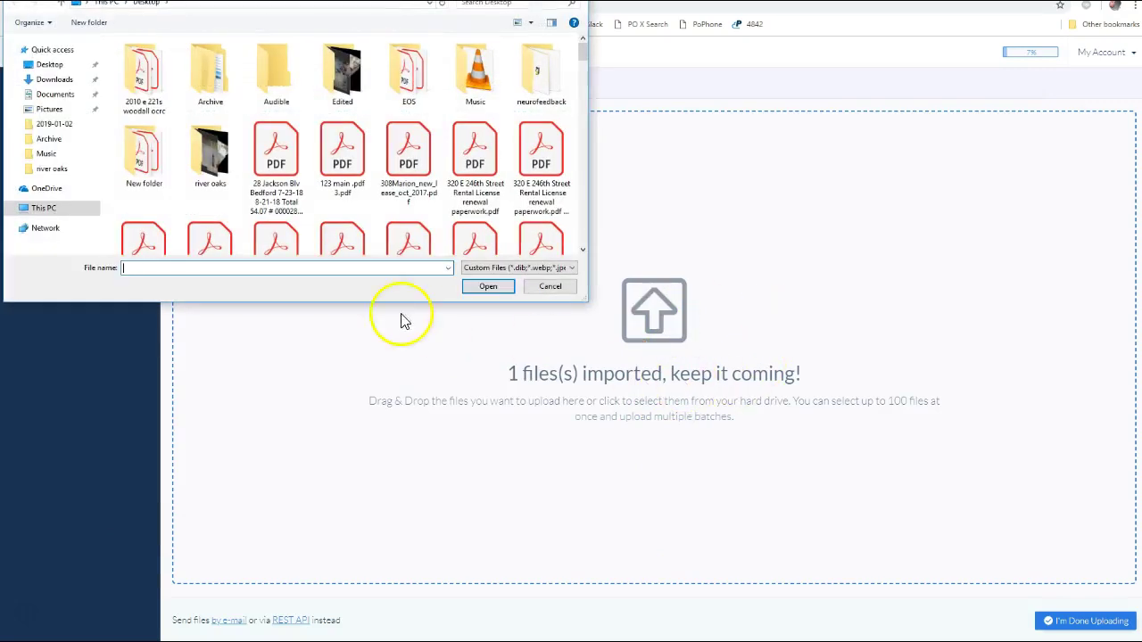
{"action": "left_click", "coordinate": [465, 289]}
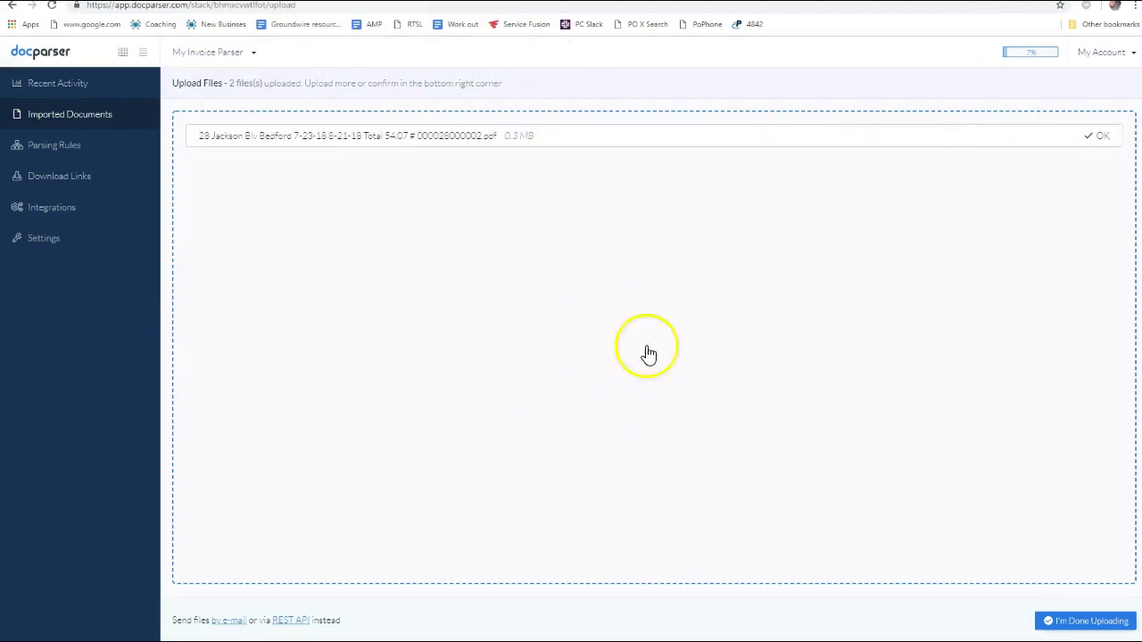
{"action": "left_click", "coordinate": [1087, 623]}
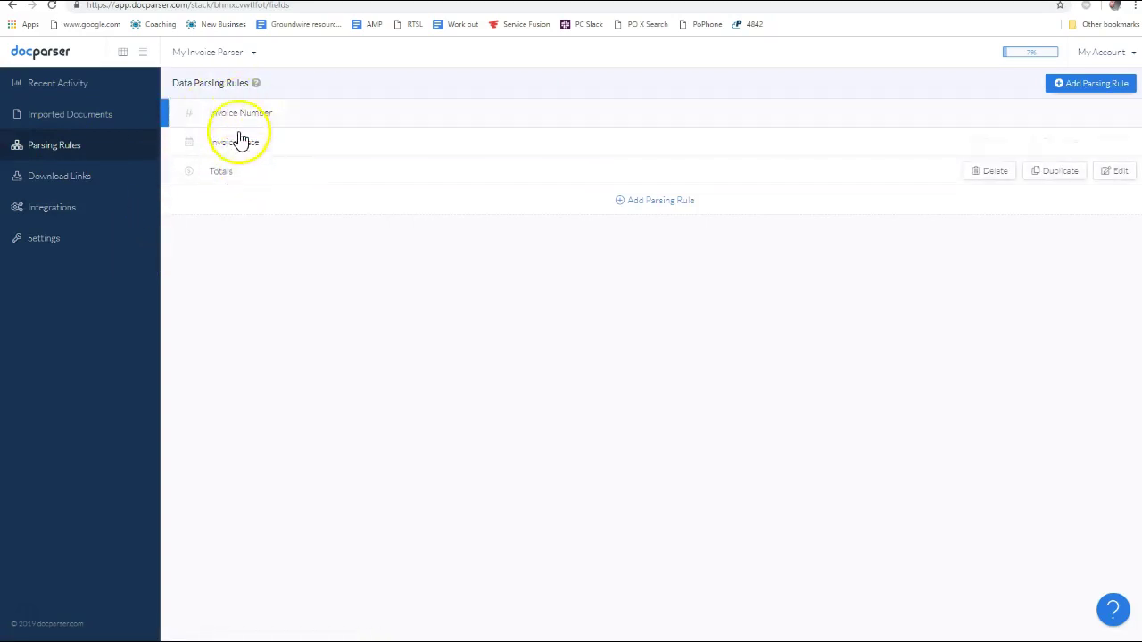
Browse the parsing rule presets and create a rule from the Account Number preset
{"action": "left_click", "coordinate": [1089, 86]}
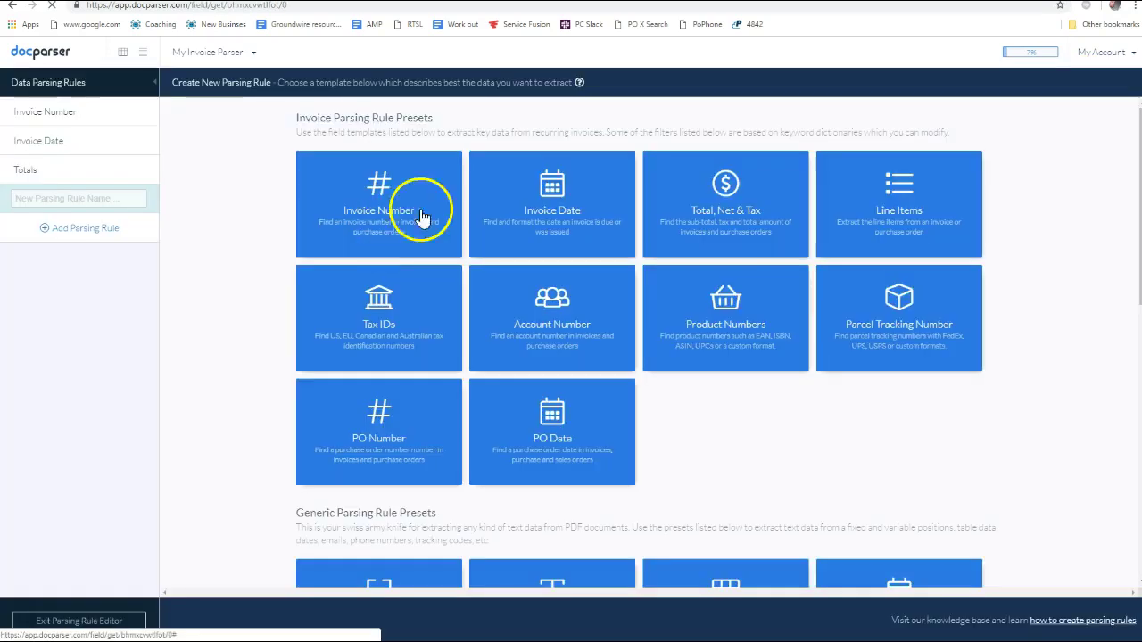
{"action": "scroll", "coordinate": [675, 306], "scroll_direction": "down", "scroll_amount": 8}
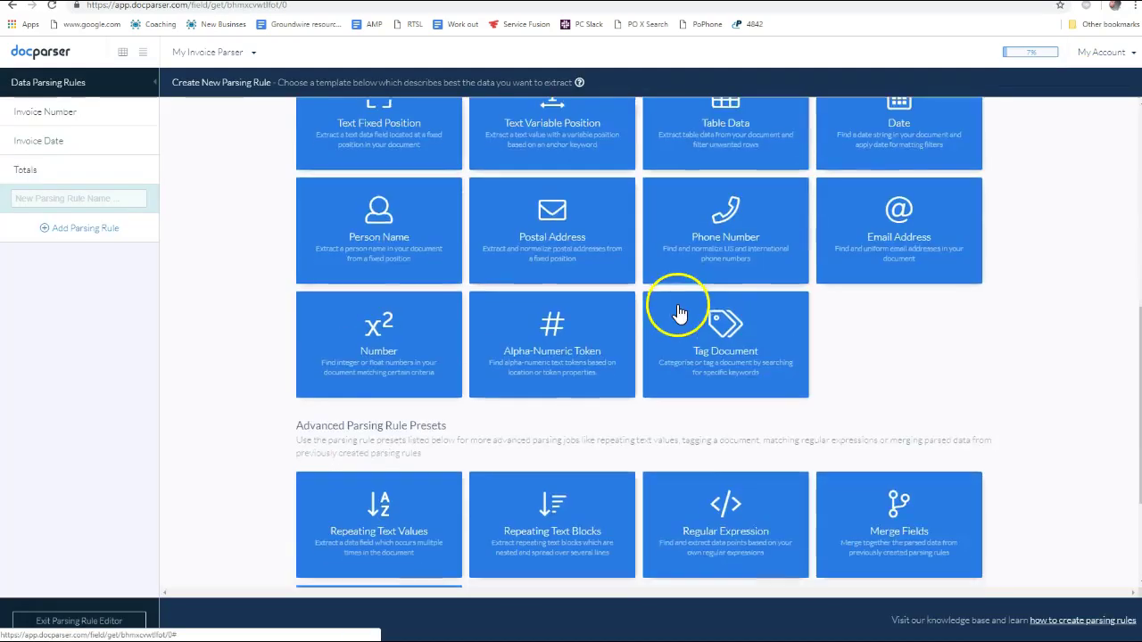
{"action": "scroll", "coordinate": [643, 308], "scroll_direction": "up", "scroll_amount": 7}
{"action": "scroll", "coordinate": [629, 308], "scroll_direction": "up", "scroll_amount": 1}
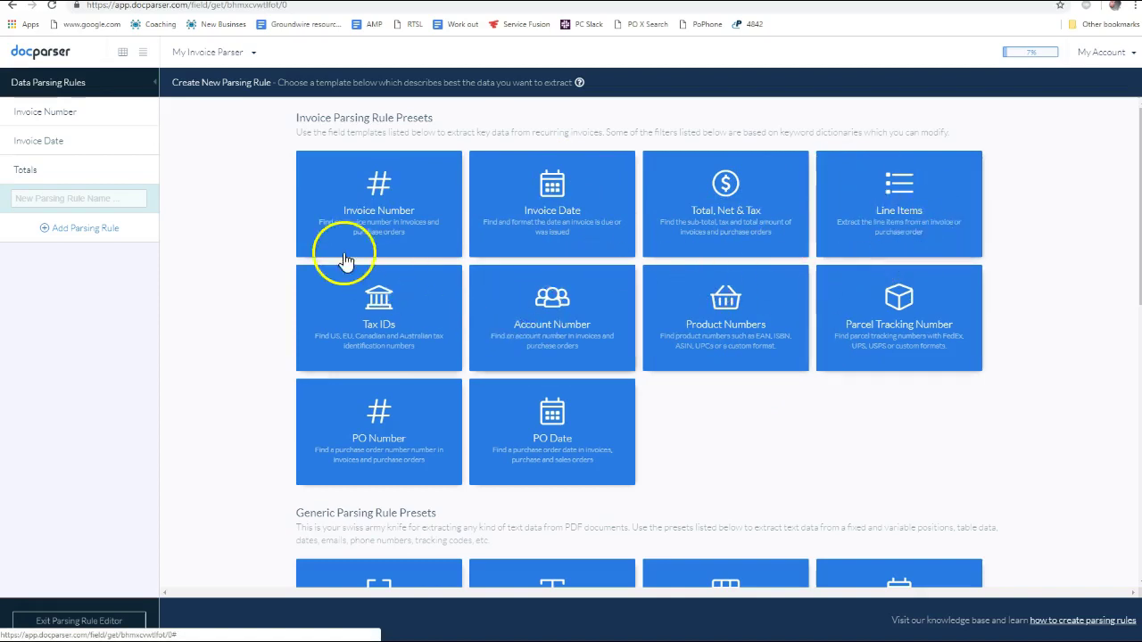
{"action": "scroll", "coordinate": [571, 303], "scroll_direction": "down", "scroll_amount": 6}
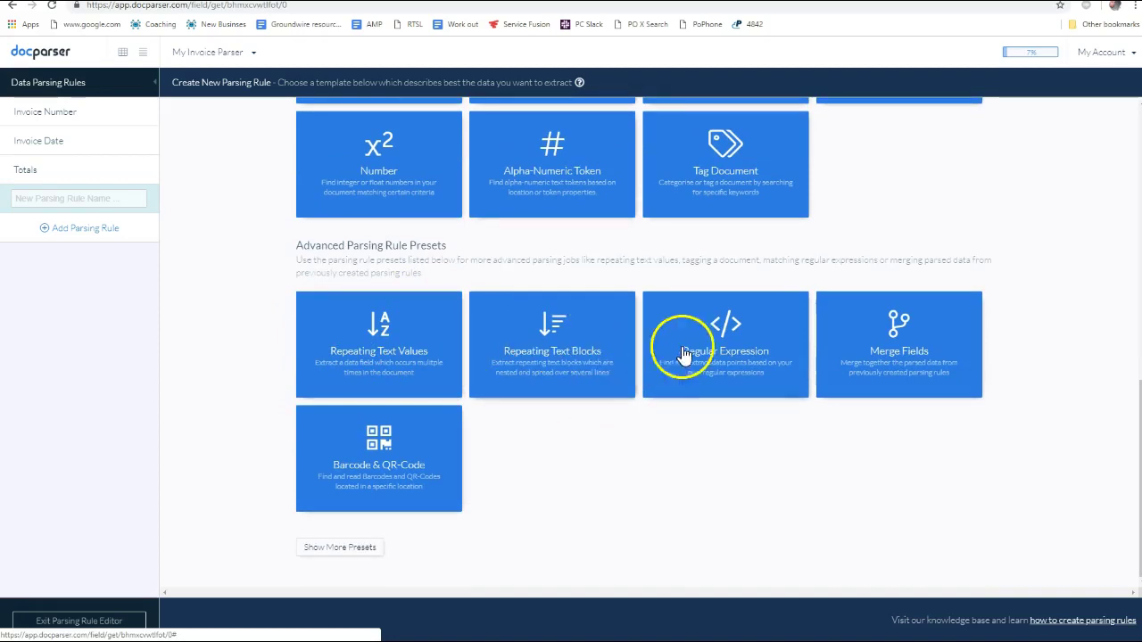
{"action": "scroll", "coordinate": [610, 350], "scroll_direction": "up", "scroll_amount": 2}
{"action": "scroll", "coordinate": [611, 350], "scroll_direction": "up", "scroll_amount": 5}
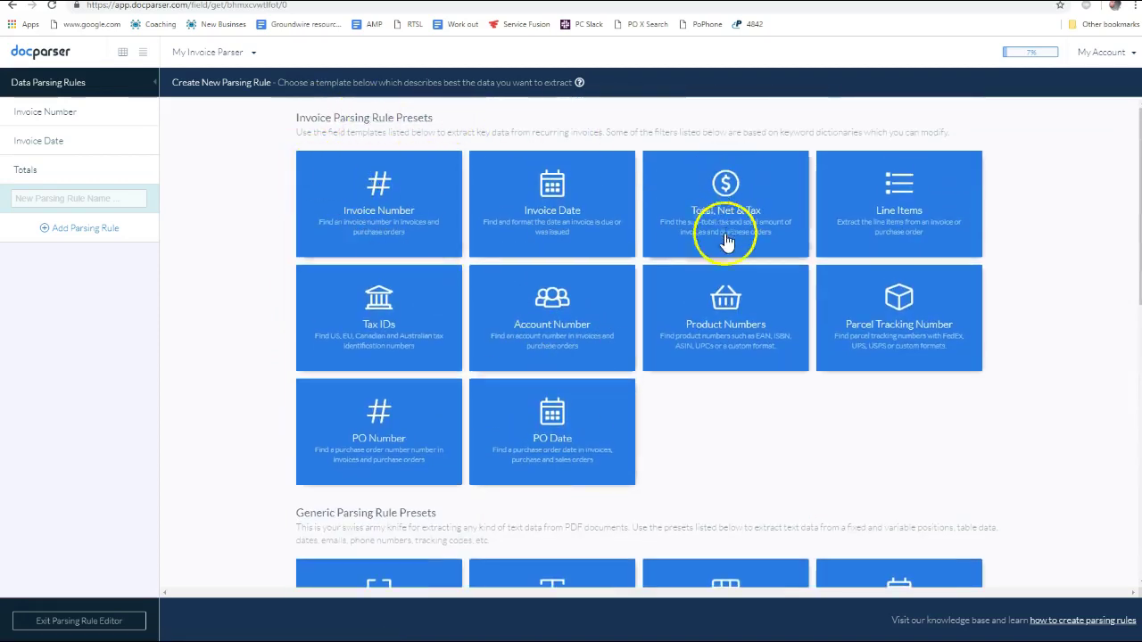
{"action": "scroll", "coordinate": [471, 295], "scroll_direction": "down", "scroll_amount": 1}
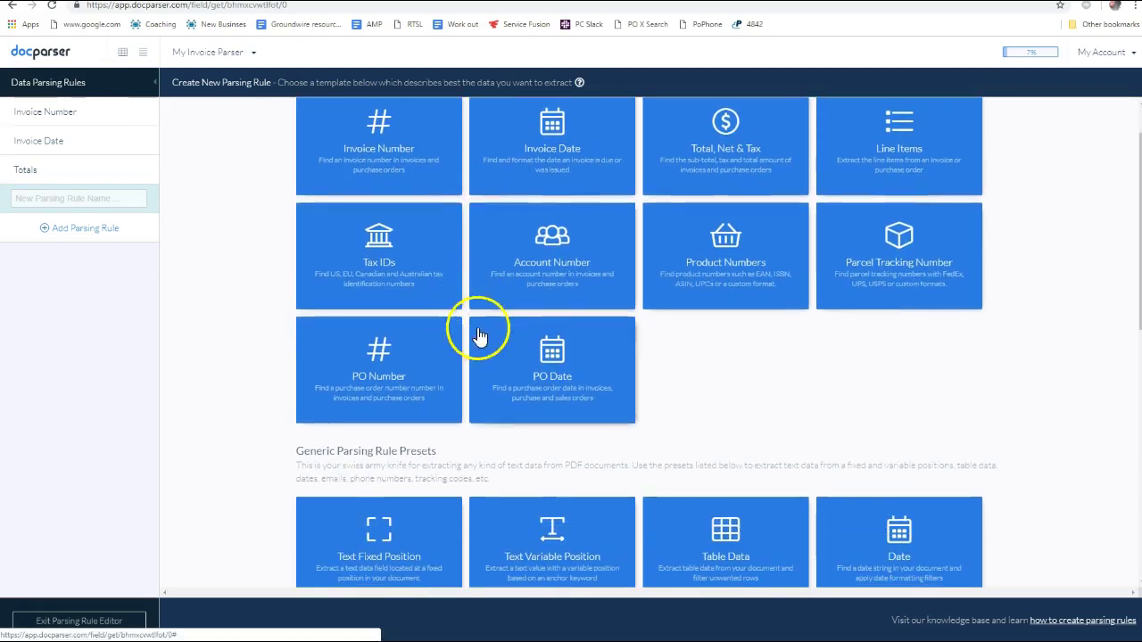
{"action": "scroll", "coordinate": [478, 323], "scroll_direction": "down", "scroll_amount": 3}
{"action": "scroll", "coordinate": [457, 230], "scroll_direction": "up", "scroll_amount": 4}
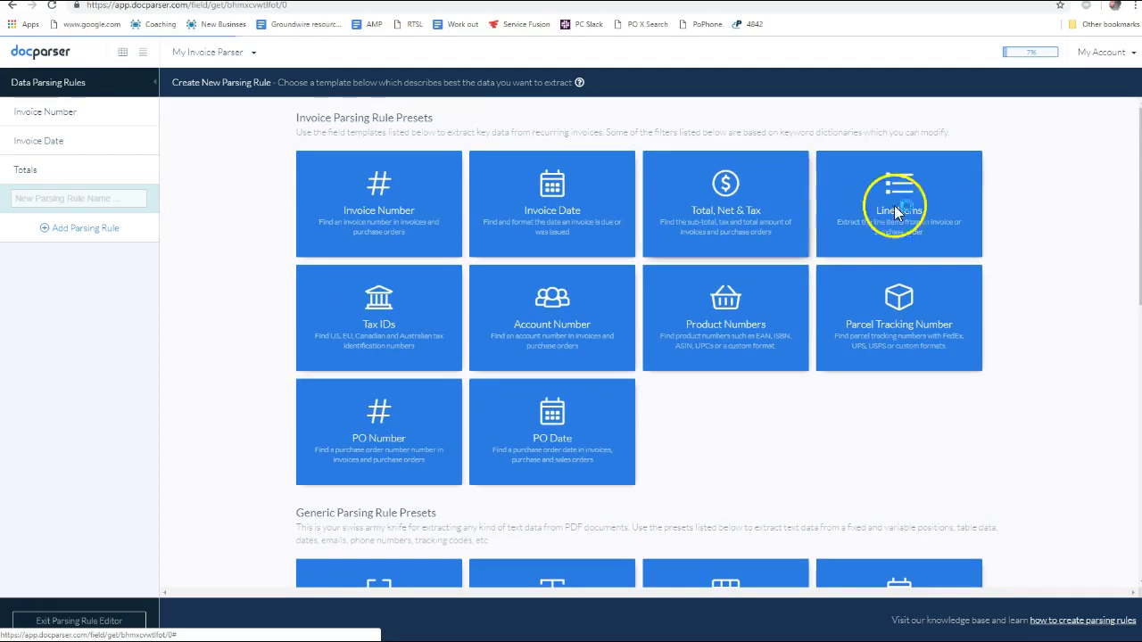
{"action": "scroll", "coordinate": [498, 363], "scroll_direction": "down", "scroll_amount": 4}
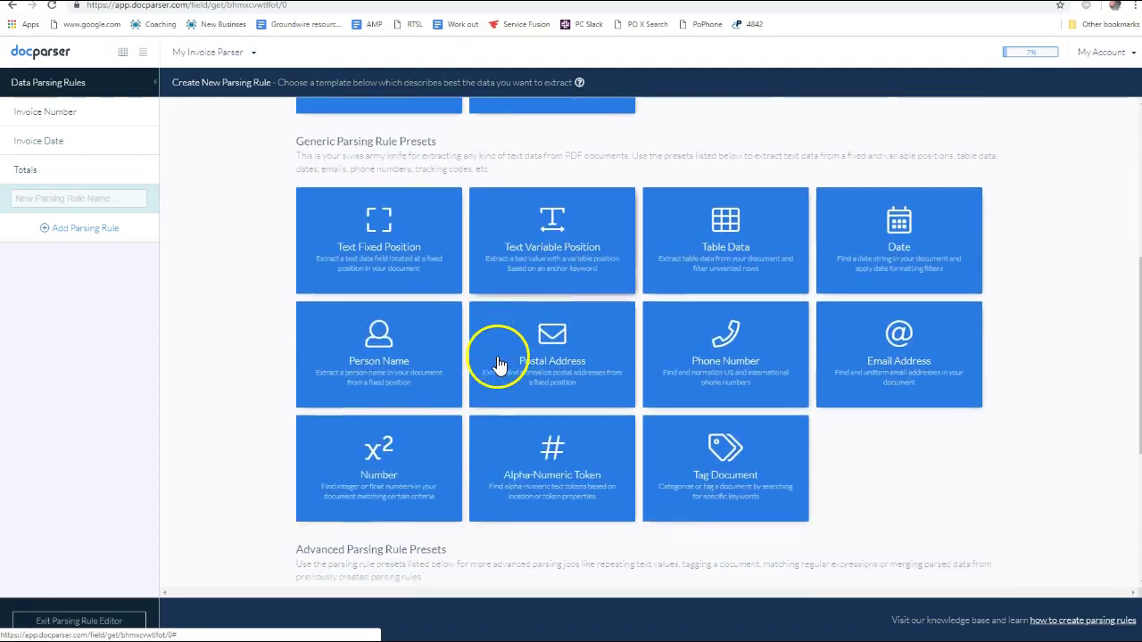
{"action": "left_click_drag", "start_coordinate": [293, 145], "coordinate": [459, 173]}
{"action": "scroll", "coordinate": [467, 323], "scroll_direction": "down", "scroll_amount": 3}
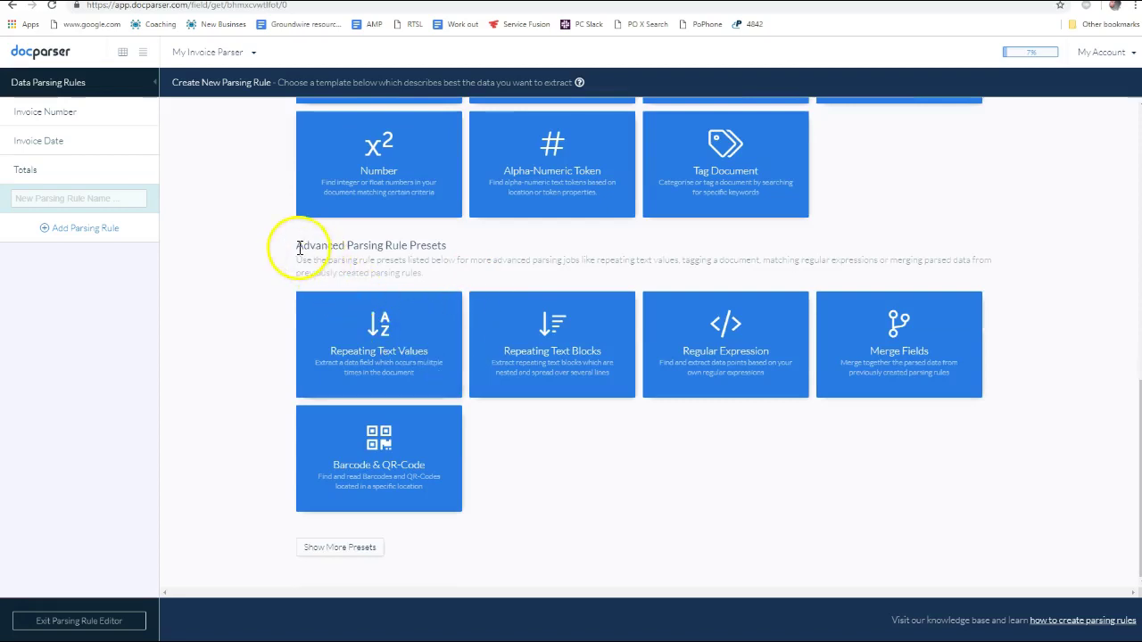
{"action": "left_click_drag", "start_coordinate": [299, 248], "coordinate": [452, 256]}
{"action": "scroll", "coordinate": [657, 503], "scroll_direction": "up", "scroll_amount": 5}
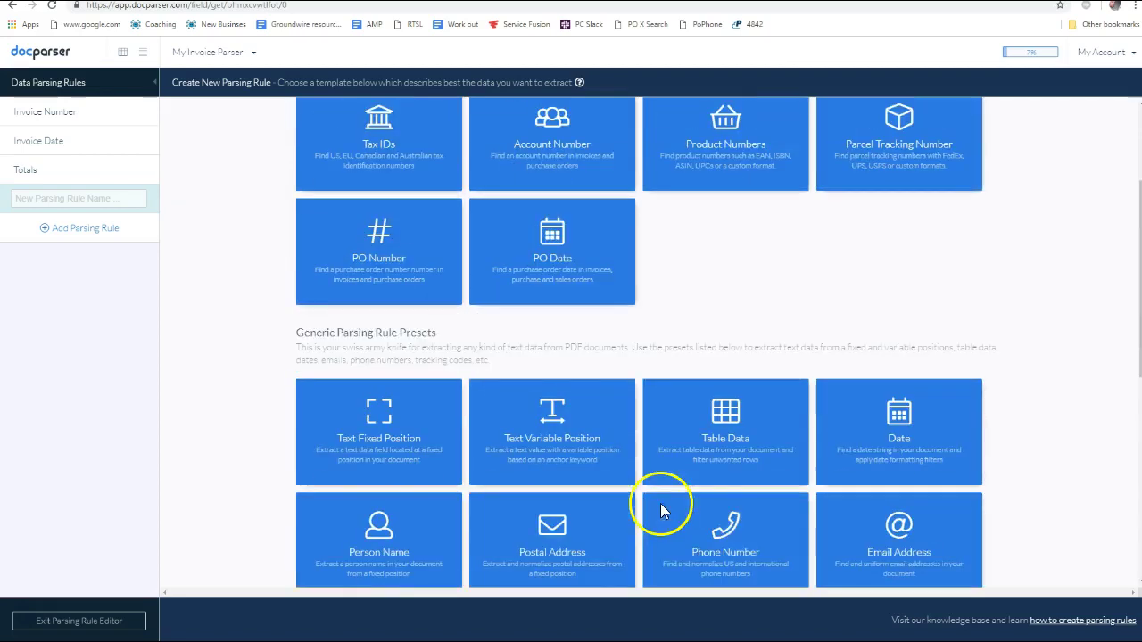
{"action": "scroll", "coordinate": [721, 526], "scroll_direction": "down", "scroll_amount": 3}
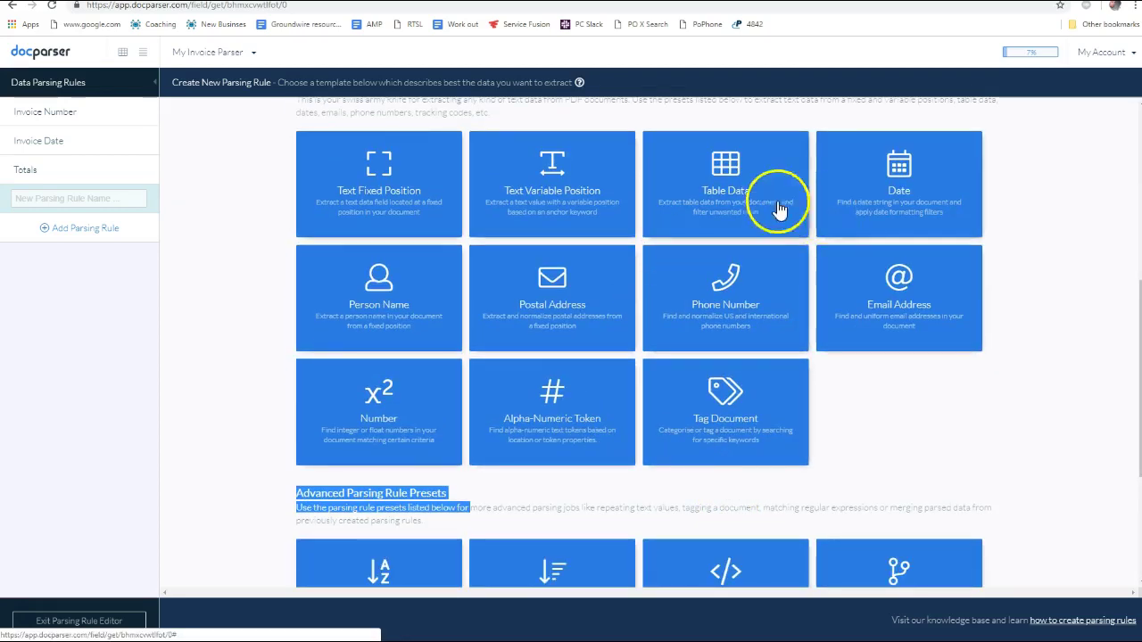
{"action": "scroll", "coordinate": [890, 571], "scroll_direction": "up", "scroll_amount": 4}
{"action": "scroll", "coordinate": [866, 536], "scroll_direction": "down", "scroll_amount": 4}
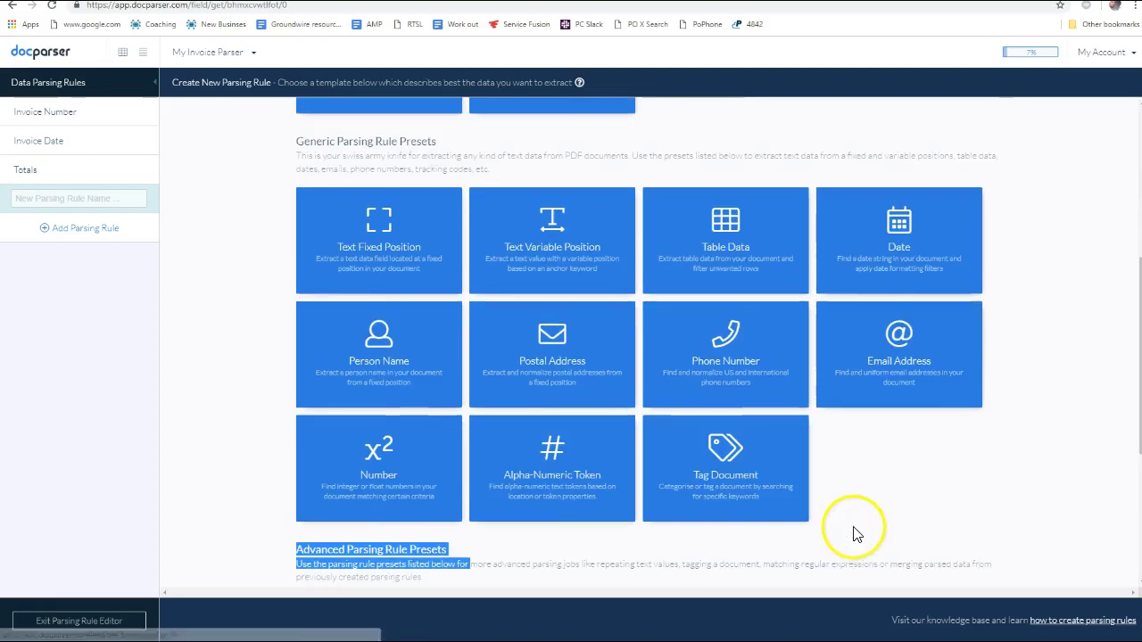
{"action": "scroll", "coordinate": [890, 423], "scroll_direction": "up", "scroll_amount": 4}
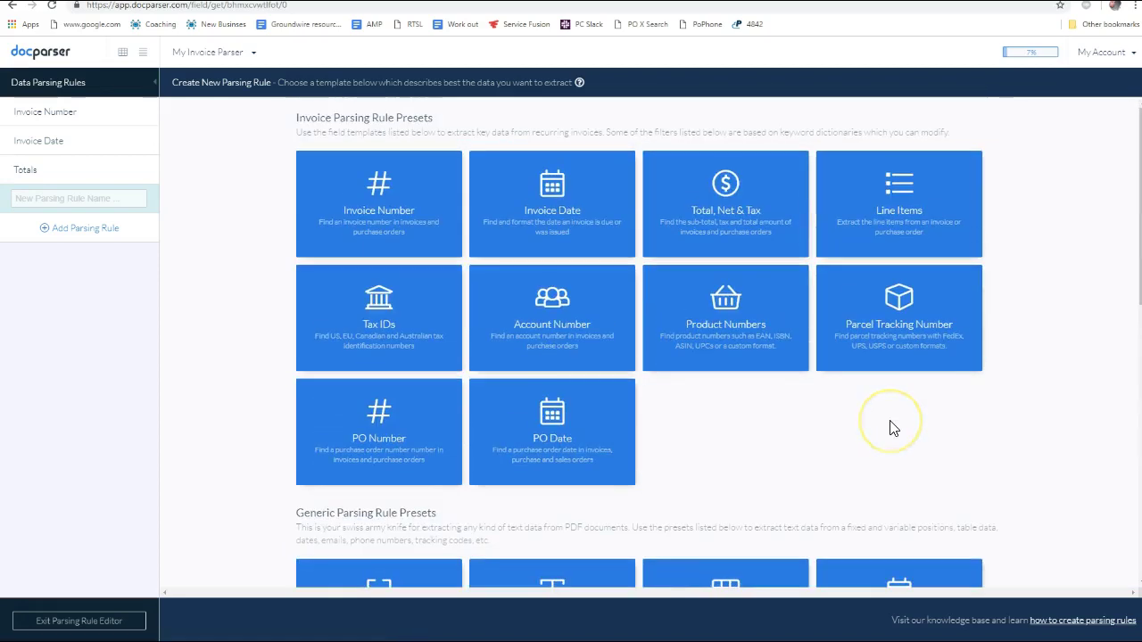
{"action": "scroll", "coordinate": [889, 423], "scroll_direction": "down", "scroll_amount": 2}
{"action": "scroll", "coordinate": [892, 433], "scroll_direction": "down", "scroll_amount": 1}
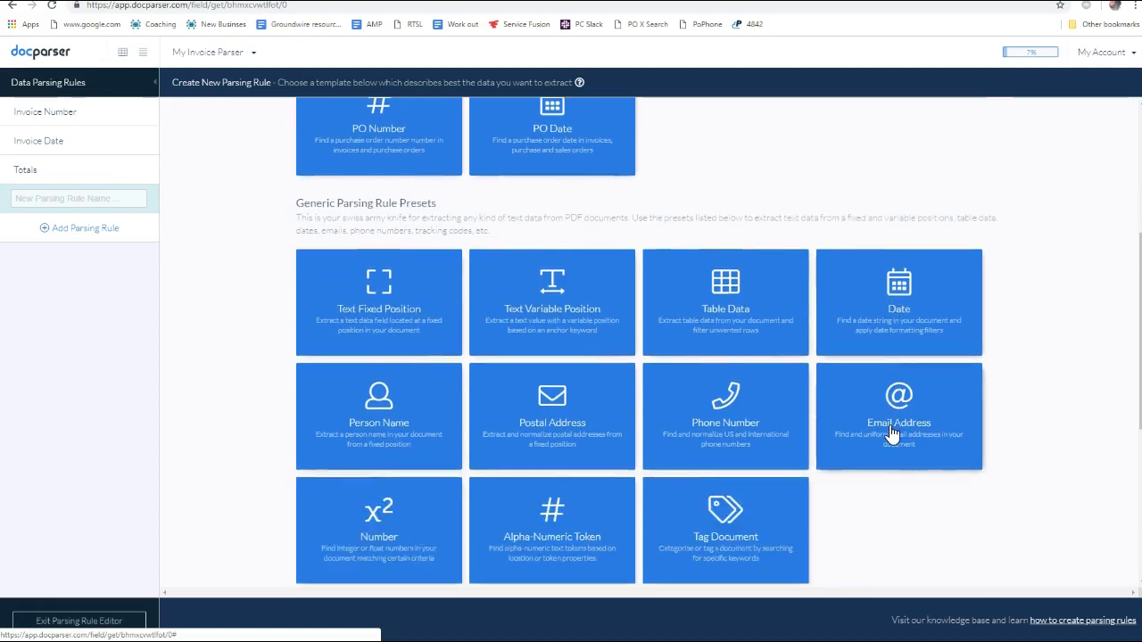
{"action": "scroll", "coordinate": [915, 450], "scroll_direction": "up", "scroll_amount": 3}
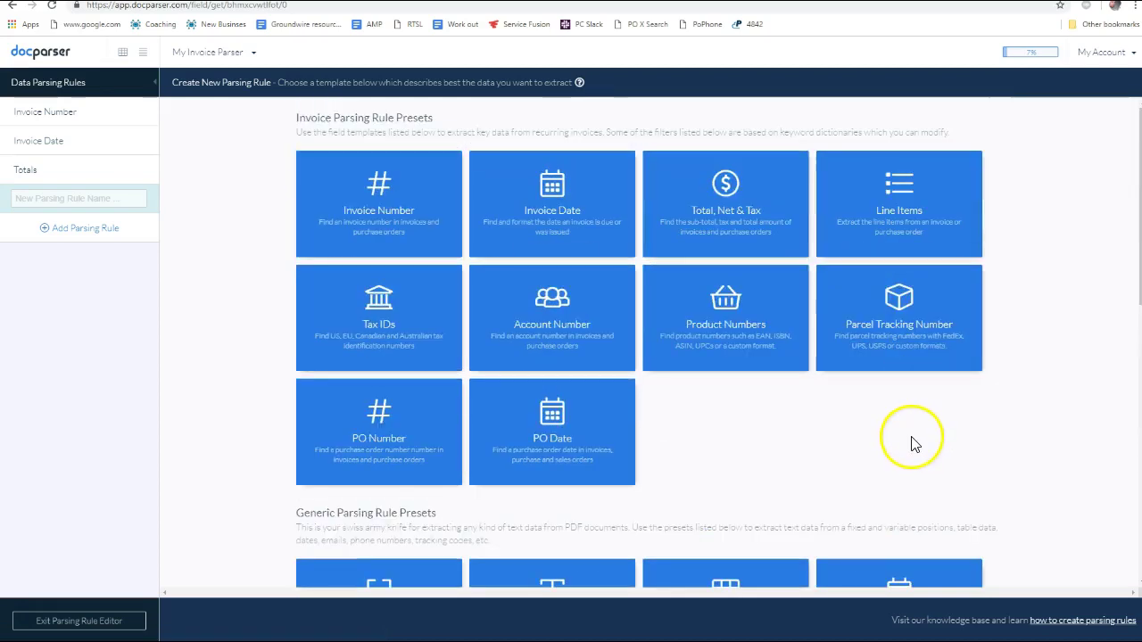
{"action": "scroll", "coordinate": [913, 443], "scroll_direction": "down", "scroll_amount": 1}
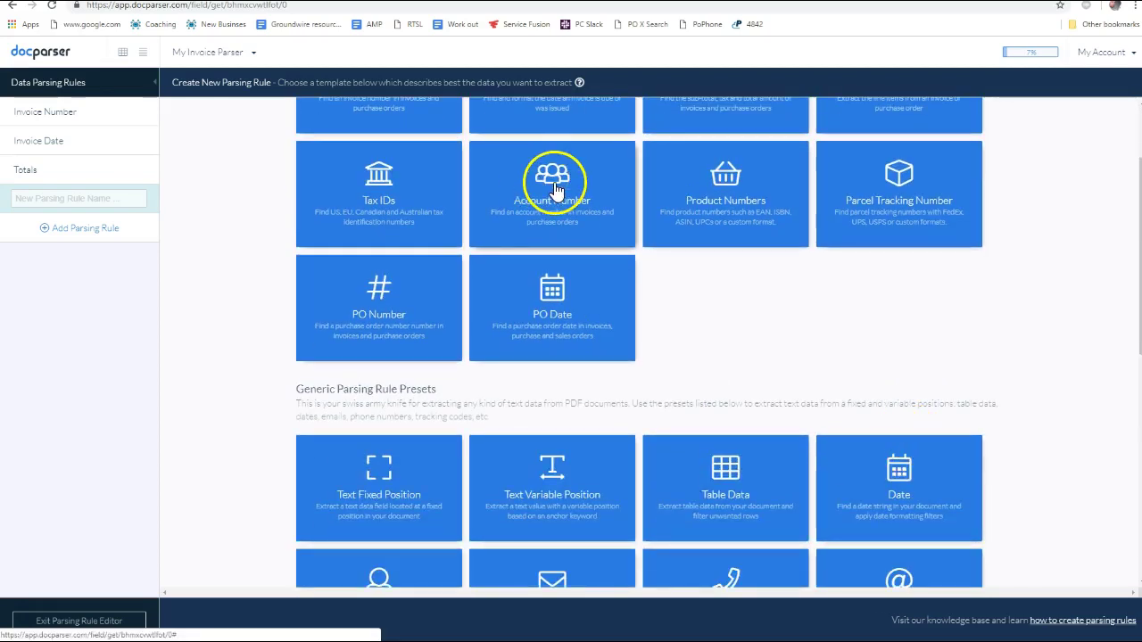
{"action": "left_click", "coordinate": [506, 198]}
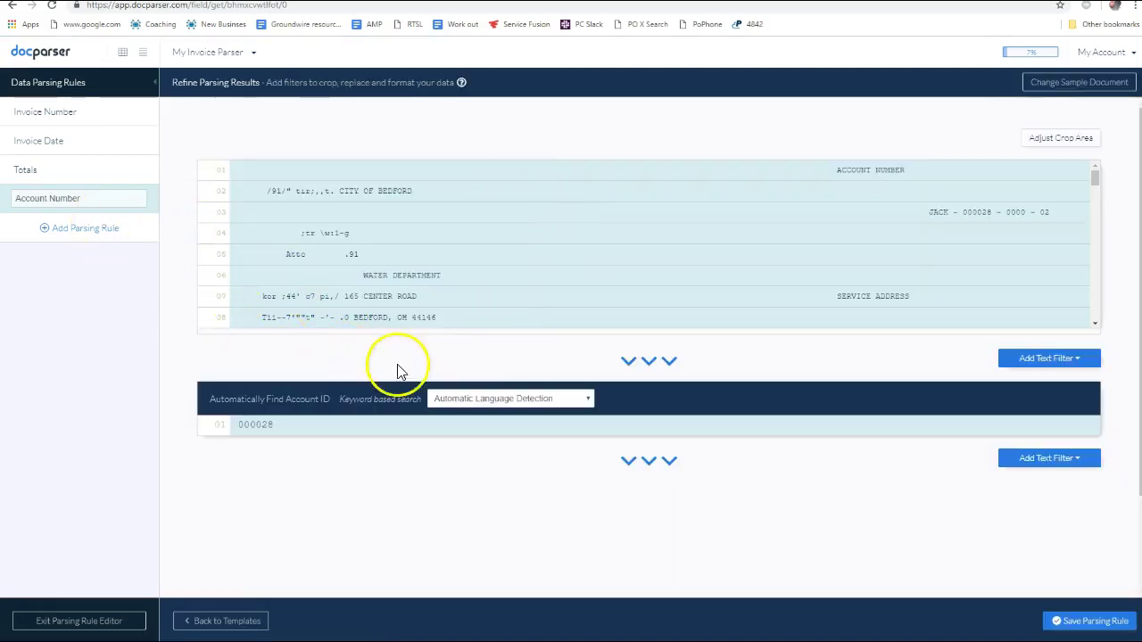
Draw a rough crop region across the upper part of the bill
{"action": "scroll", "coordinate": [868, 224], "scroll_direction": "down", "scroll_amount": 4}
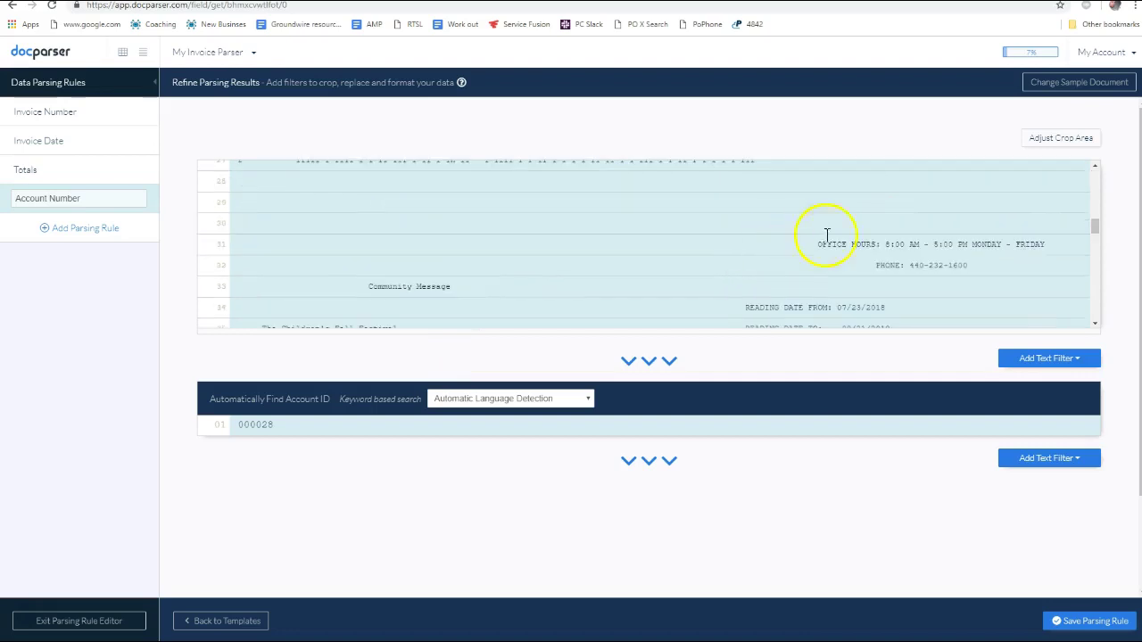
{"action": "left_click", "coordinate": [1057, 138]}
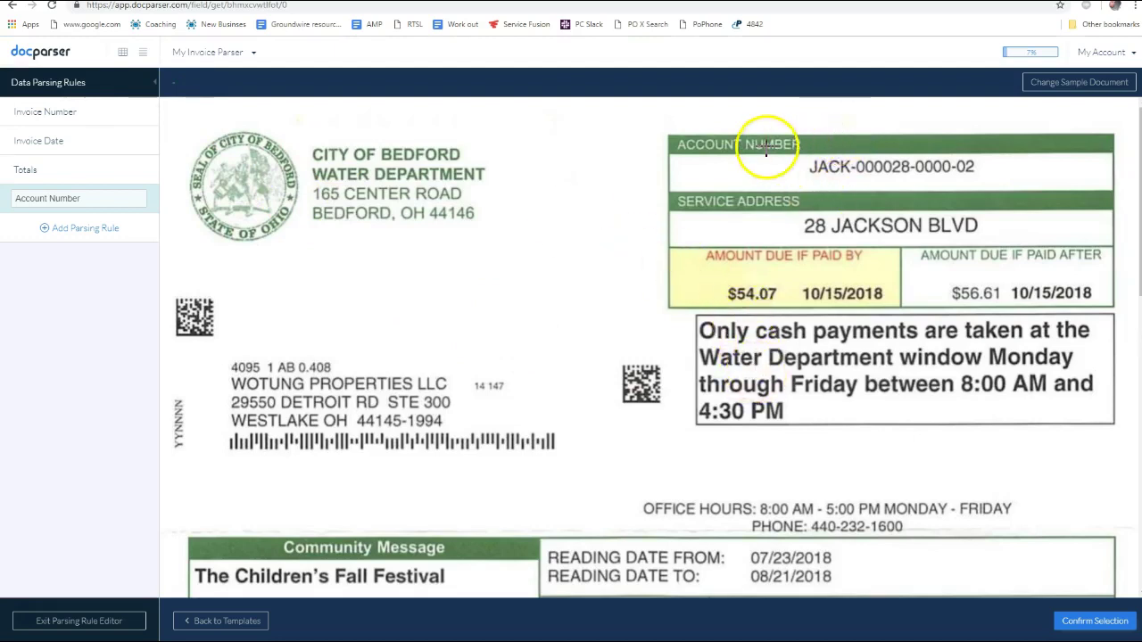
{"action": "left_click_drag", "start_coordinate": [163, 98], "coordinate": [1131, 361]}
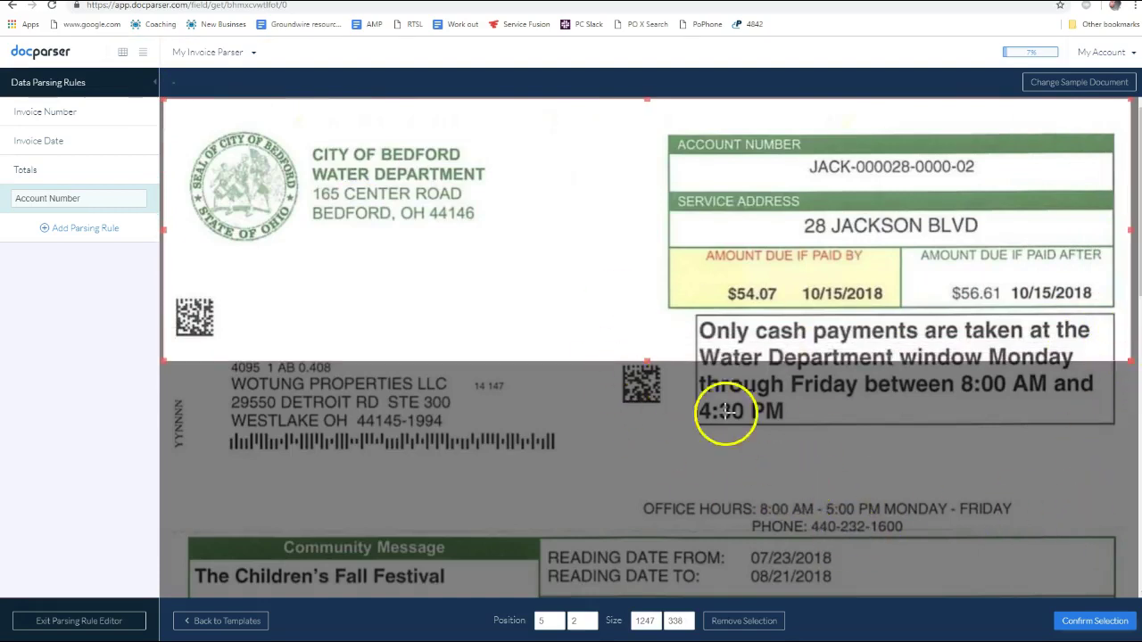
{"action": "left_click_drag", "start_coordinate": [161, 232], "coordinate": [530, 224]}
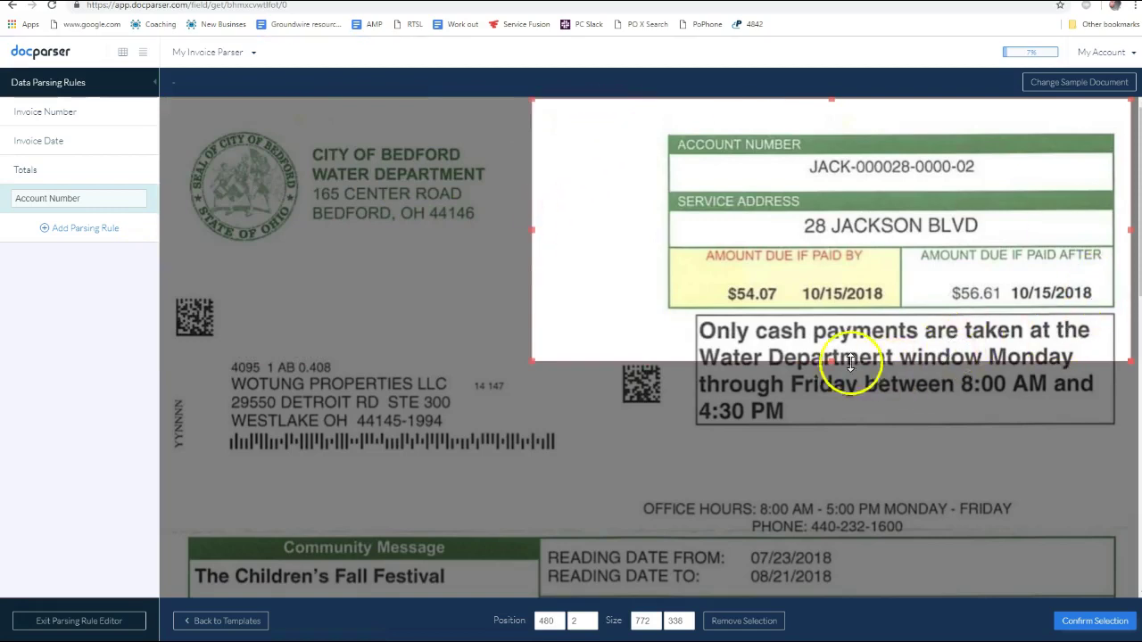
{"action": "left_click_drag", "start_coordinate": [833, 363], "coordinate": [847, 507]}
{"action": "left_click_drag", "start_coordinate": [534, 304], "coordinate": [569, 304]}
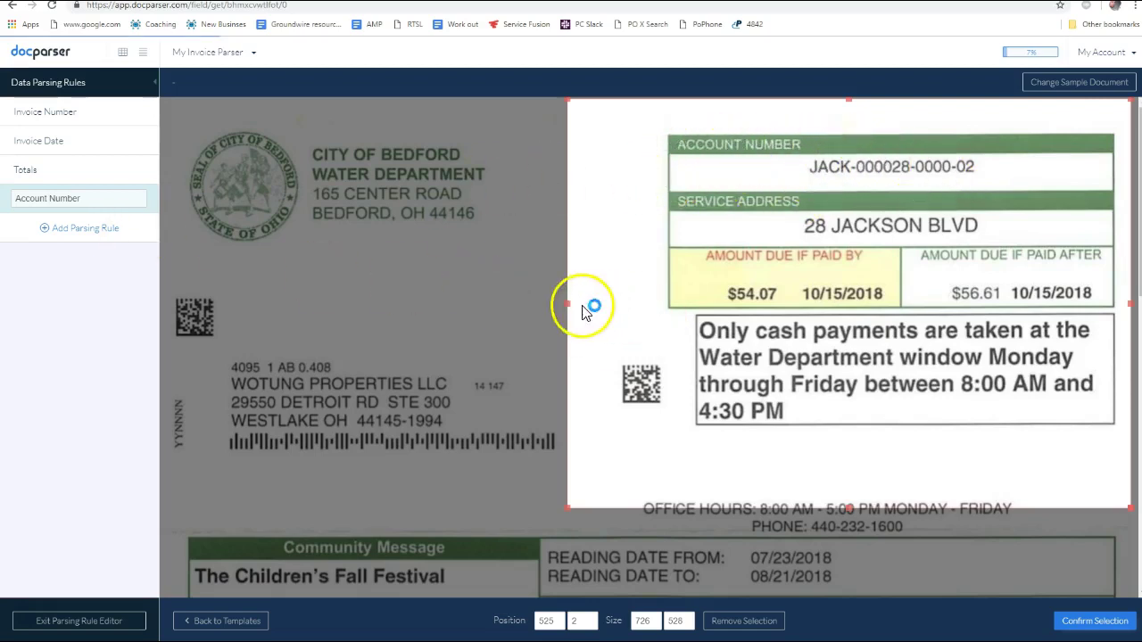
Refine the crop from the account number down past the payments notice, including the amount-due box
{"action": "left_click_drag", "start_coordinate": [566, 306], "coordinate": [810, 255]}
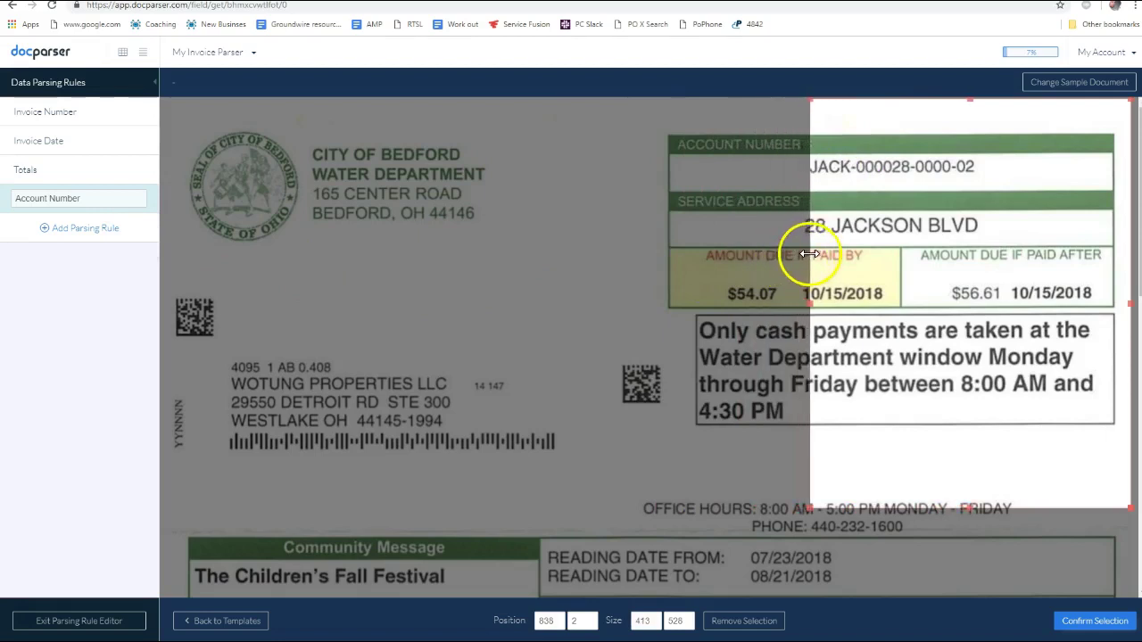
{"action": "left_click_drag", "start_coordinate": [969, 509], "coordinate": [975, 183]}
{"action": "left_click_drag", "start_coordinate": [969, 98], "coordinate": [962, 148]}
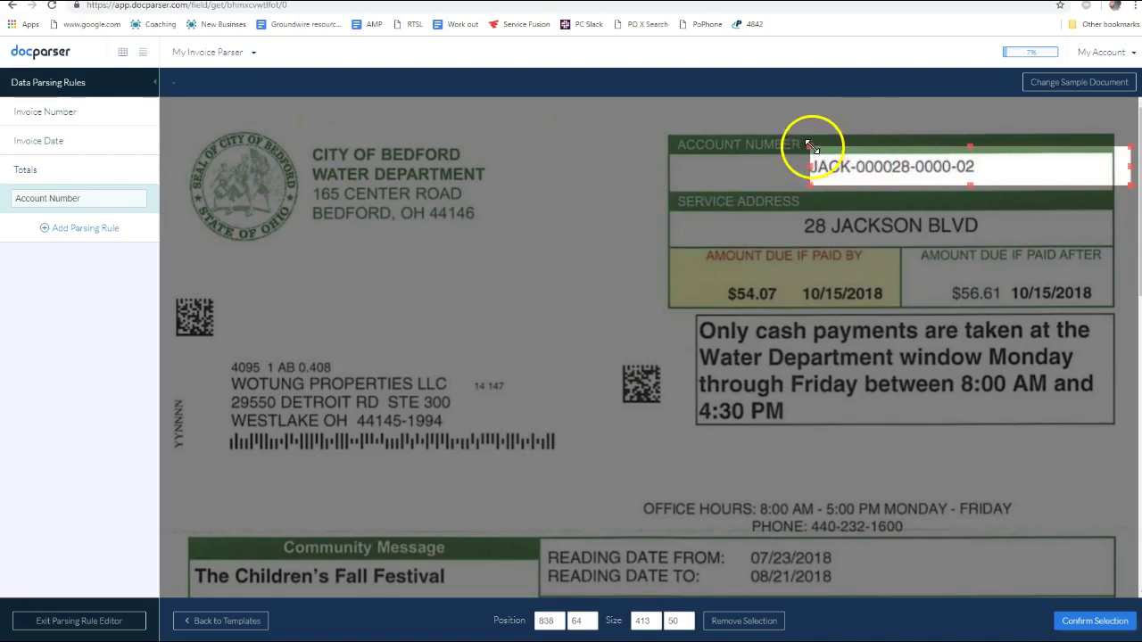
{"action": "left_click_drag", "start_coordinate": [810, 146], "coordinate": [612, 106]}
{"action": "left_click_drag", "start_coordinate": [862, 176], "coordinate": [898, 471]}
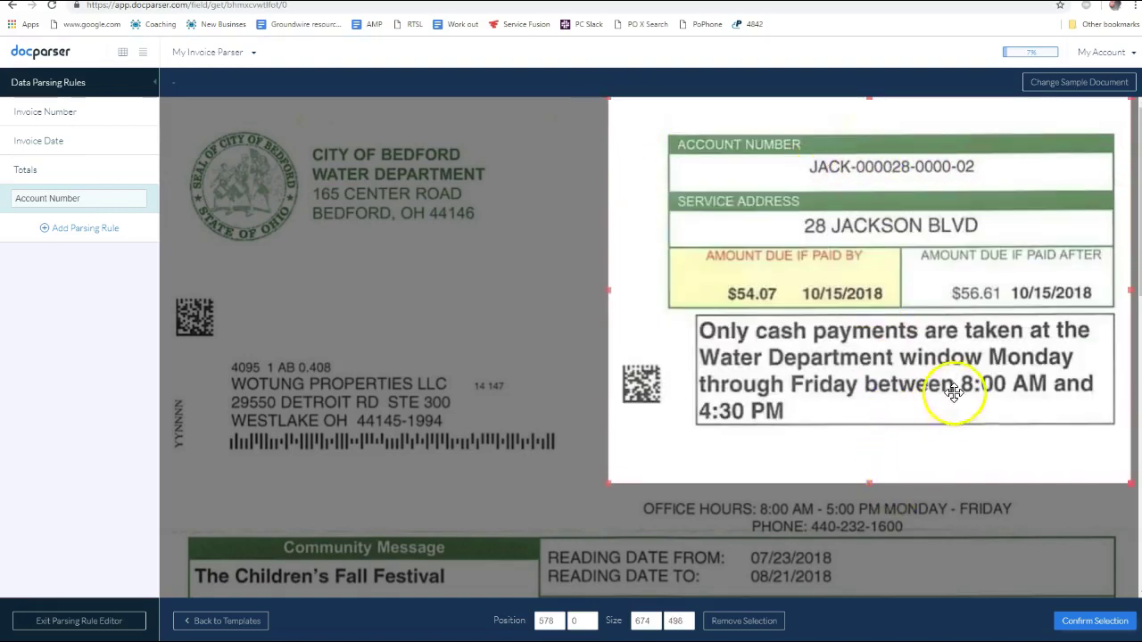
{"action": "scroll", "coordinate": [941, 397], "scroll_direction": "down", "scroll_amount": 5}
{"action": "scroll", "coordinate": [936, 374], "scroll_direction": "up", "scroll_amount": 4}
{"action": "scroll", "coordinate": [928, 418], "scroll_direction": "up", "scroll_amount": 1}
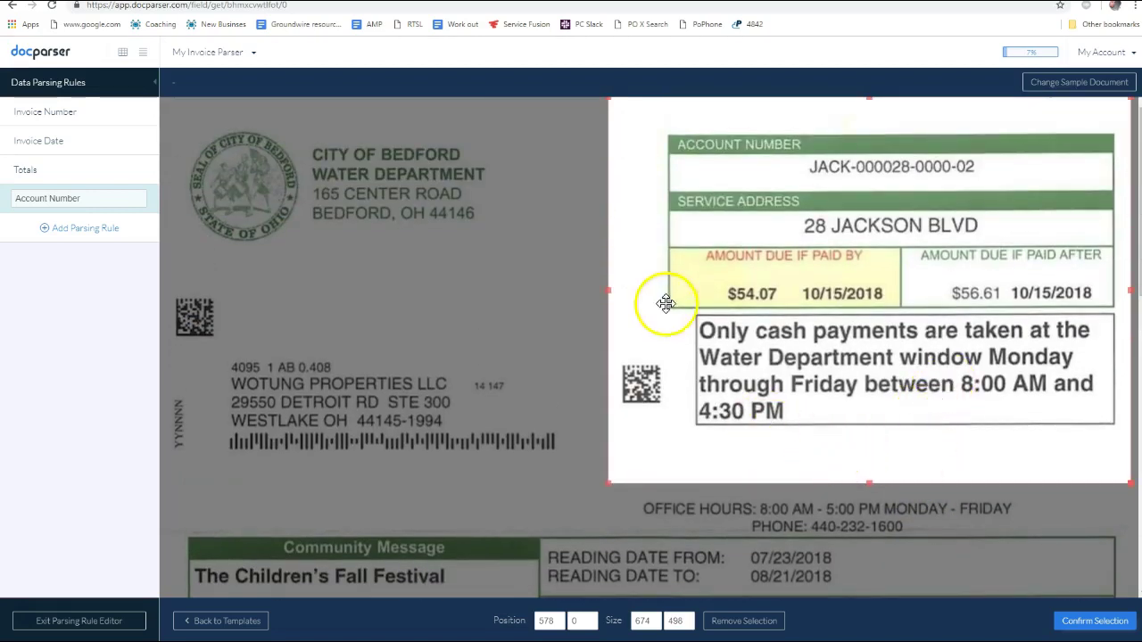
{"action": "left_click_drag", "start_coordinate": [610, 290], "coordinate": [522, 284]}
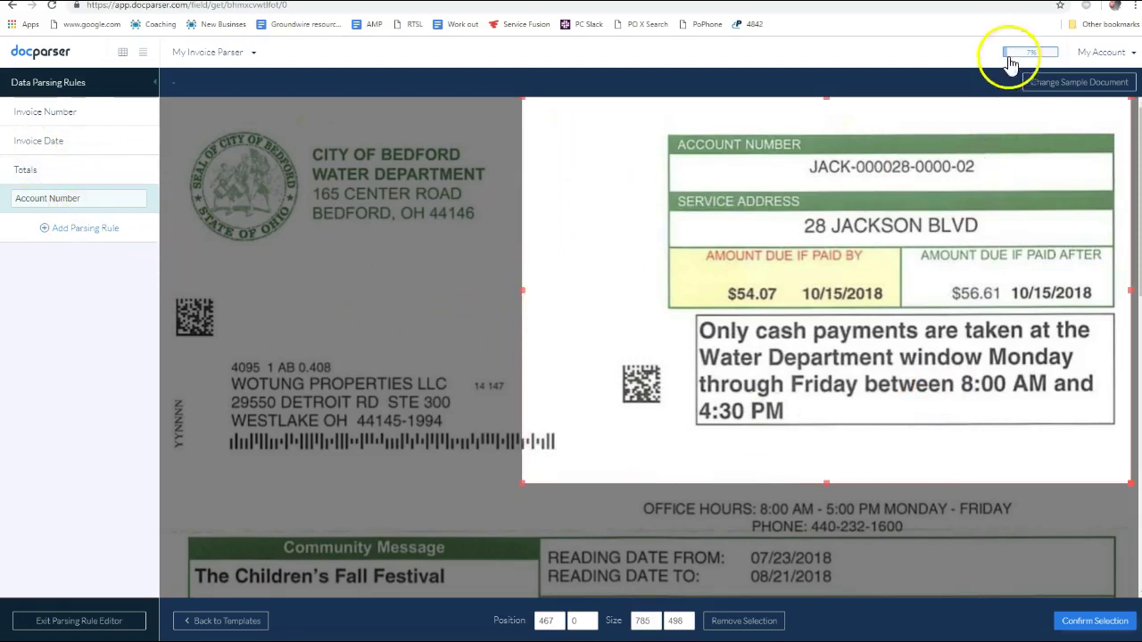
{"action": "scroll", "coordinate": [893, 340], "scroll_direction": "down", "scroll_amount": 5}
{"action": "scroll", "coordinate": [937, 464], "scroll_direction": "up", "scroll_amount": 5}
Apply the crop and set the Account Number rule's keyword search language to English
{"action": "left_click", "coordinate": [1093, 621]}
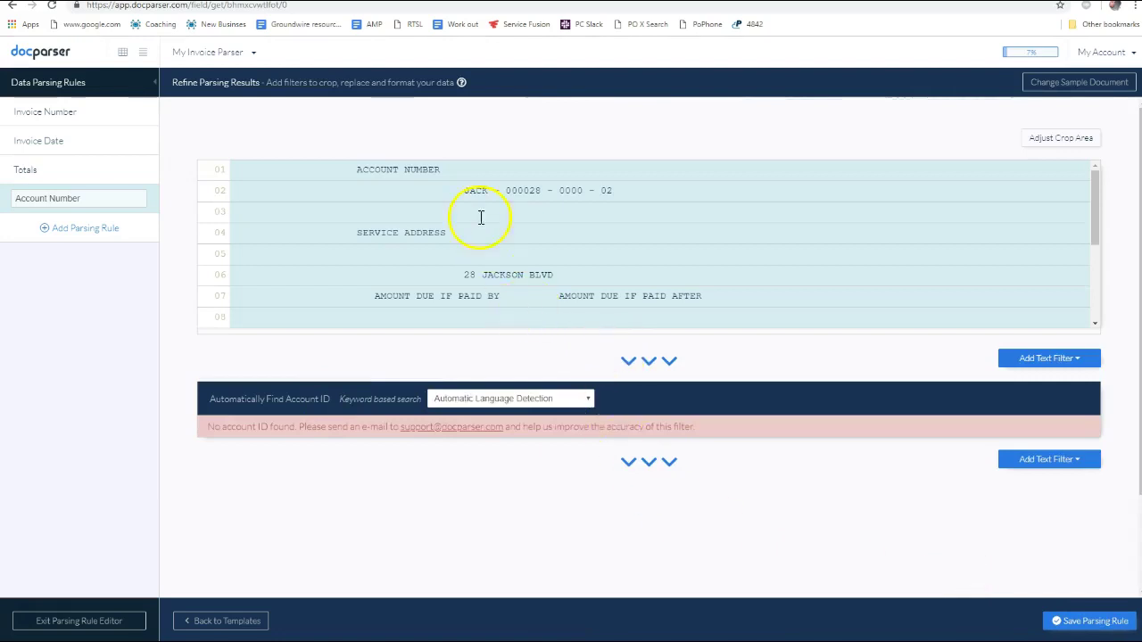
{"action": "left_click", "coordinate": [522, 402]}
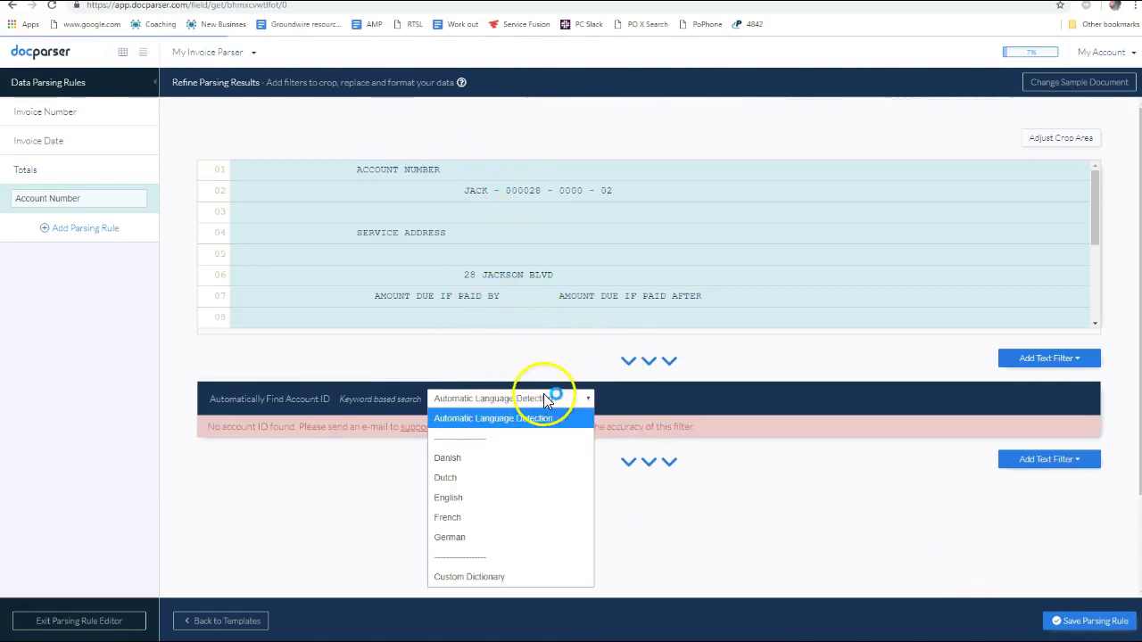
{"action": "left_click", "coordinate": [457, 501]}
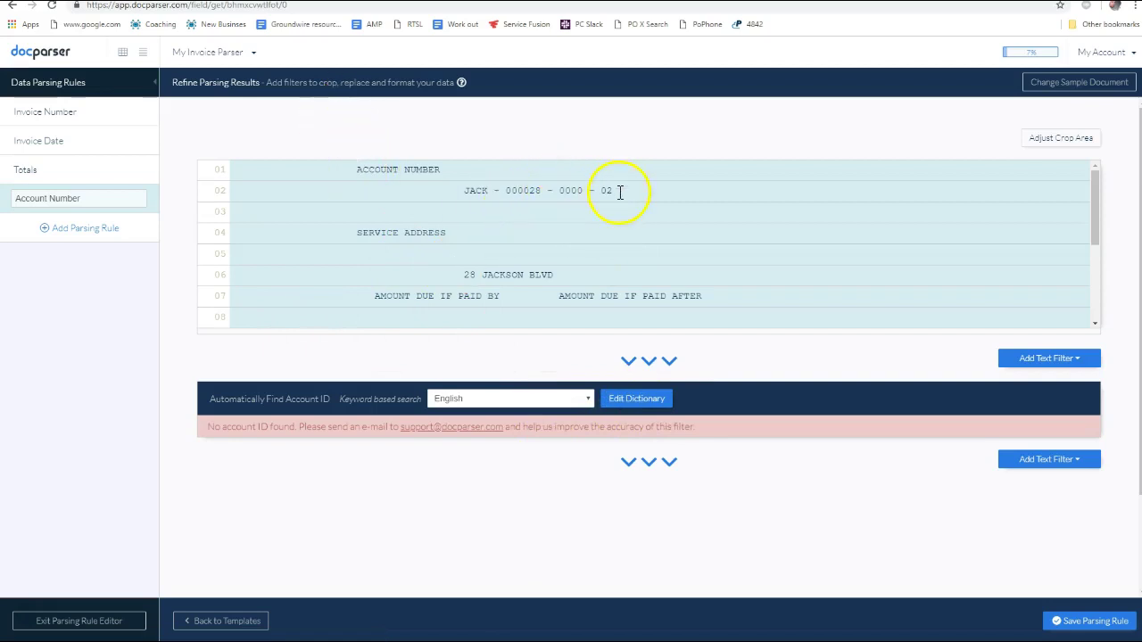
{"action": "left_click_drag", "start_coordinate": [620, 192], "coordinate": [446, 187]}
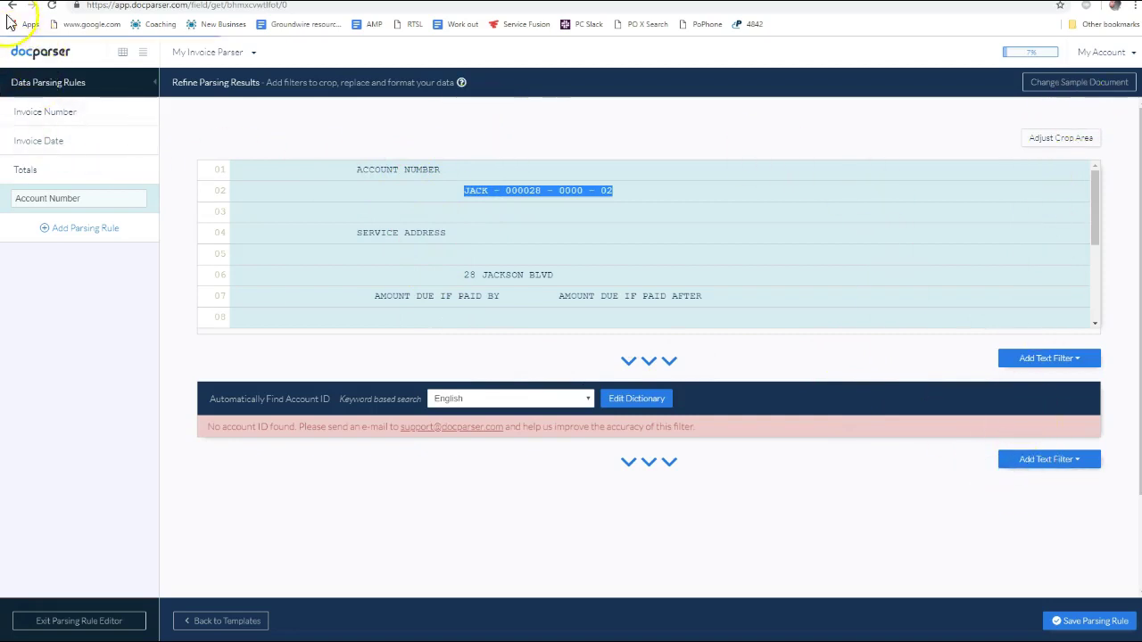
{"action": "left_click", "coordinate": [38, 190]}
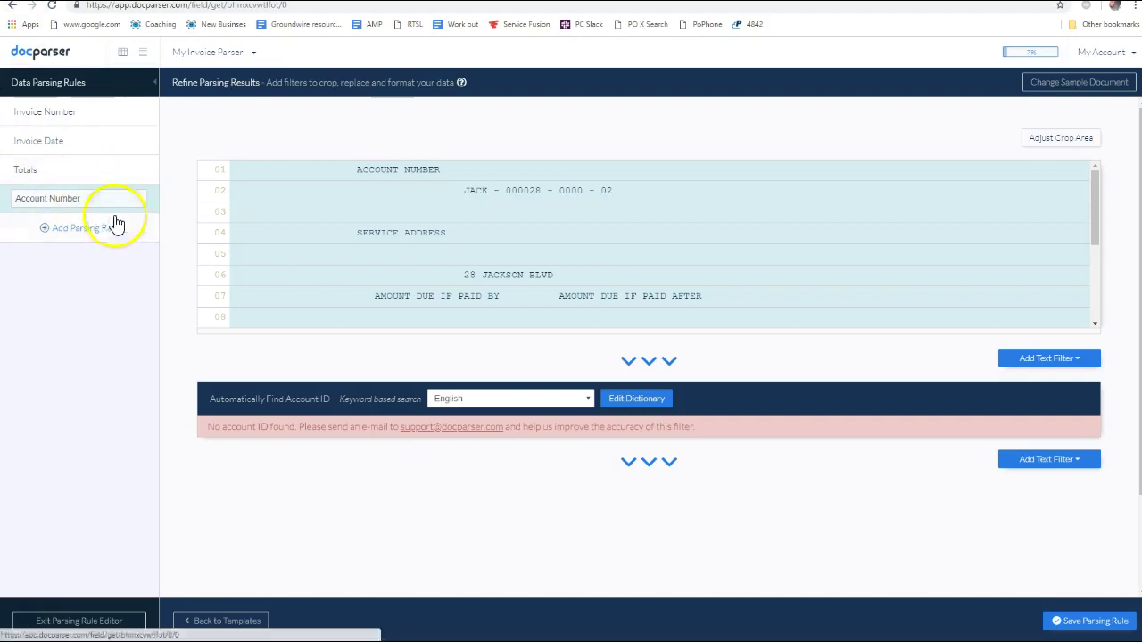
Discard the Account Number rule changes and delete the Totals and Invoice Date rules
{"action": "left_click", "coordinate": [45, 171]}
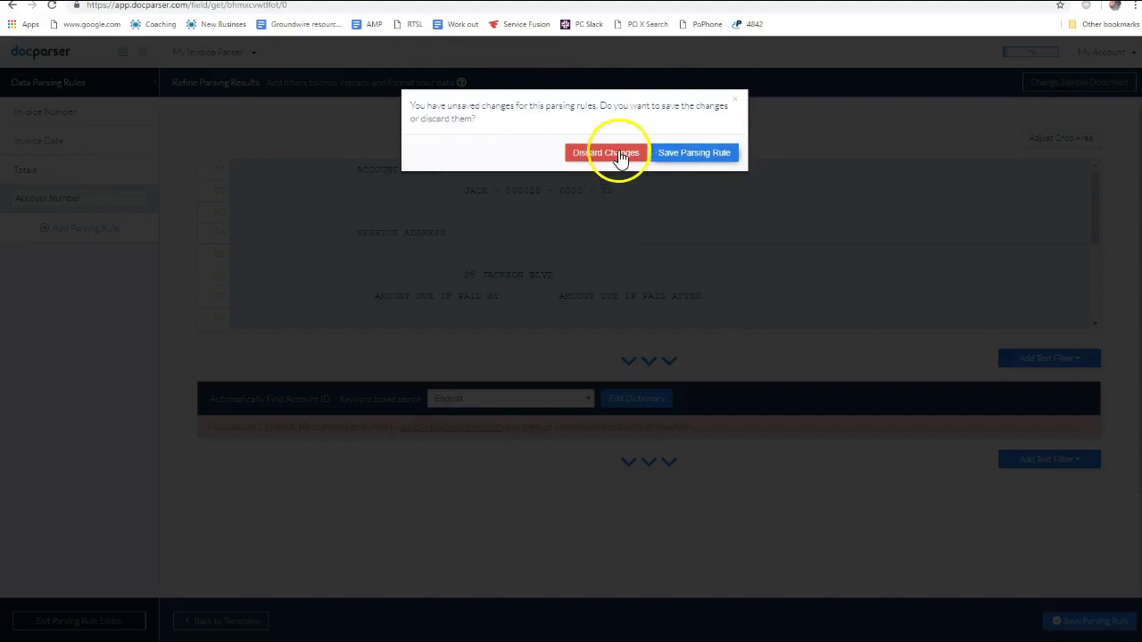
{"action": "left_click", "coordinate": [615, 154]}
{"action": "left_click", "coordinate": [133, 169]}
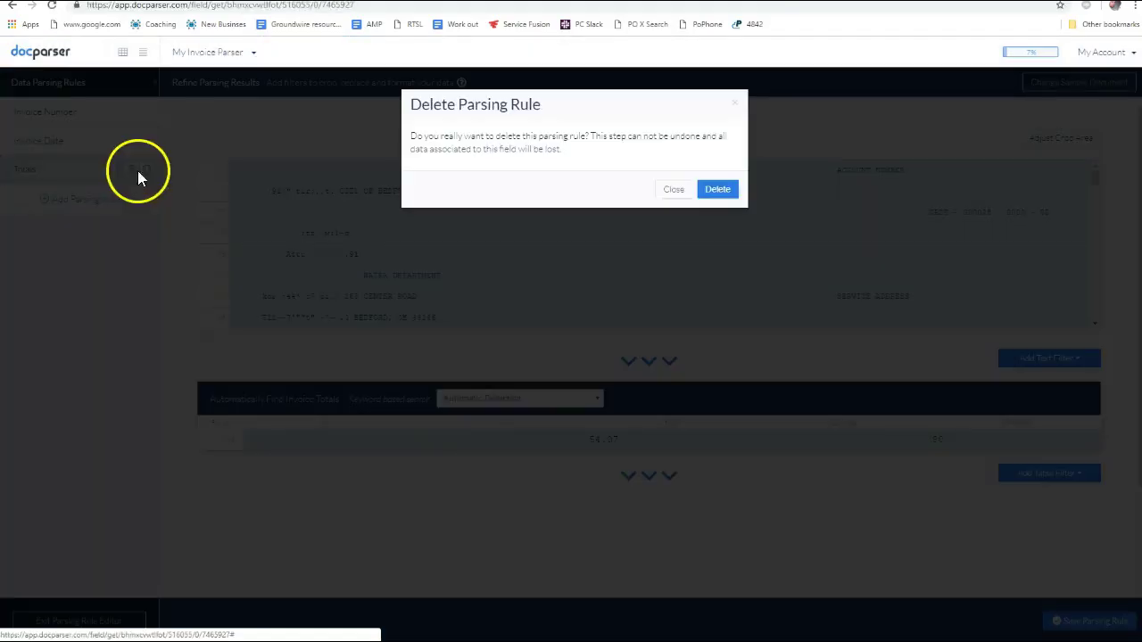
{"action": "left_click", "coordinate": [714, 190]}
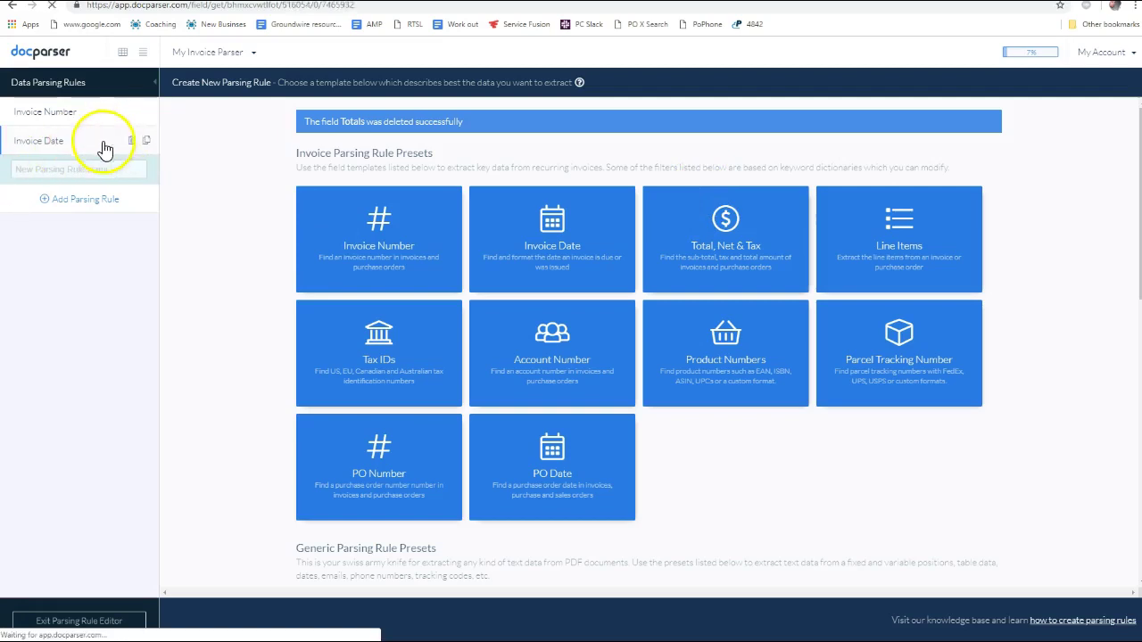
{"action": "left_click", "coordinate": [132, 141]}
{"action": "left_click", "coordinate": [728, 191]}
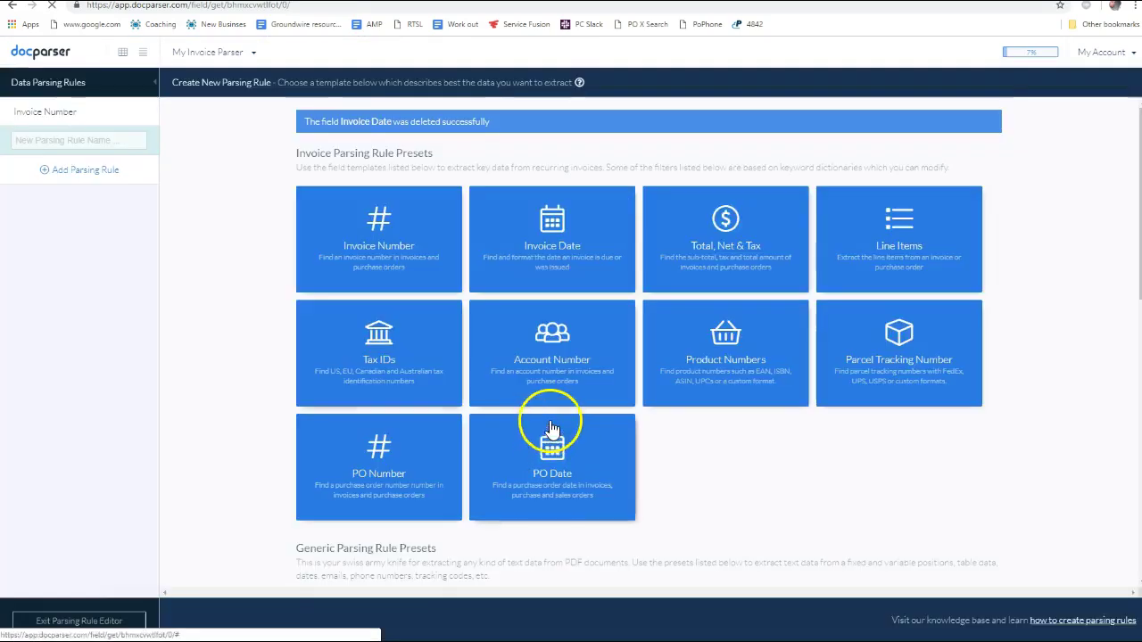
{"action": "left_click", "coordinate": [67, 118]}
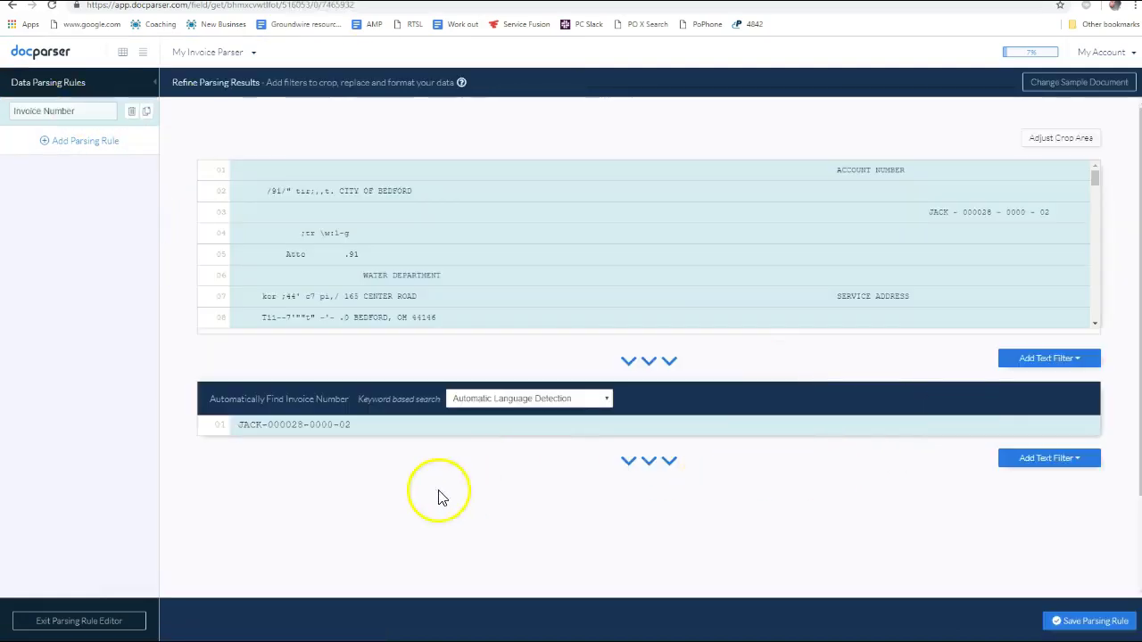
{"action": "left_click", "coordinate": [298, 471]}
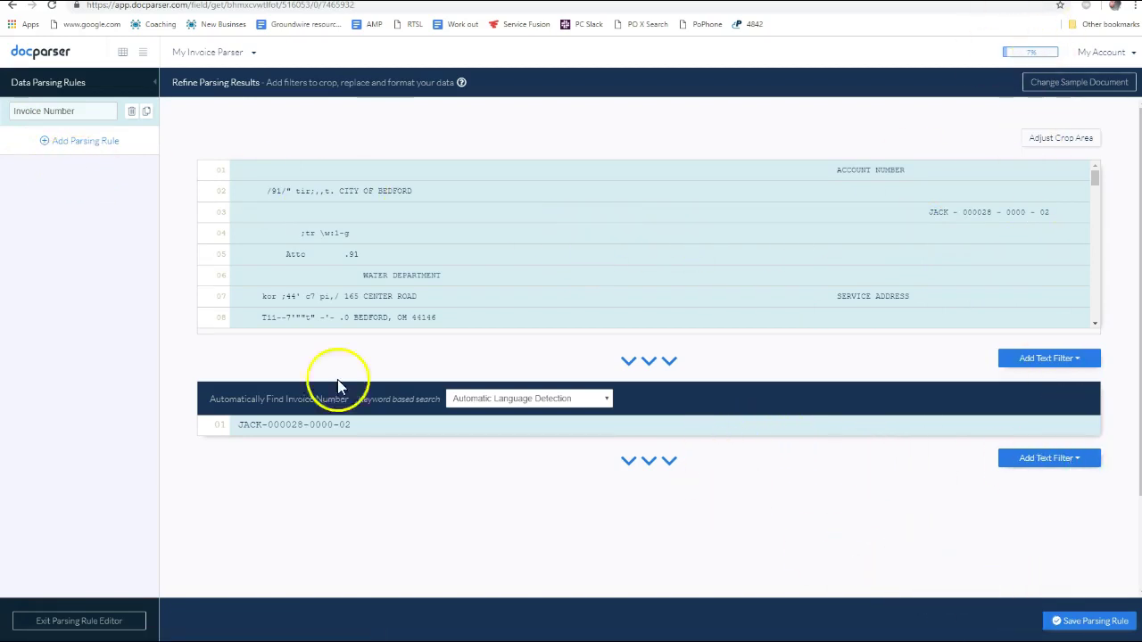
{"action": "left_click", "coordinate": [90, 143]}
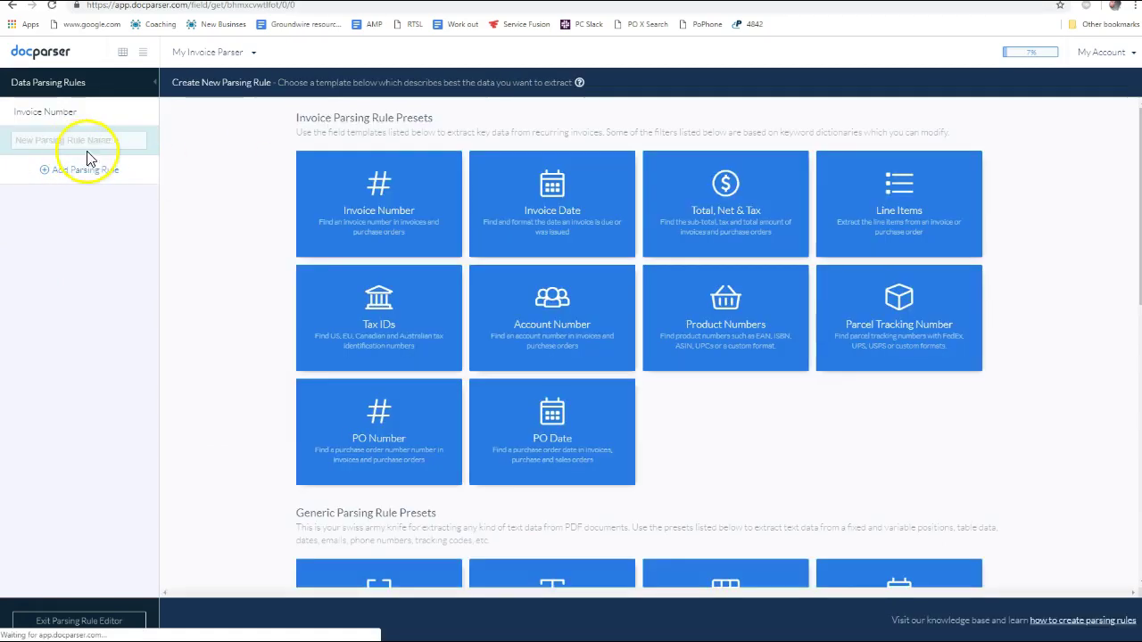
Try a rule from the Invoice Date preset and inspect its crop area on the bill
{"action": "scroll", "coordinate": [558, 235], "scroll_direction": "down", "scroll_amount": 3}
{"action": "scroll", "coordinate": [518, 217], "scroll_direction": "up", "scroll_amount": 3}
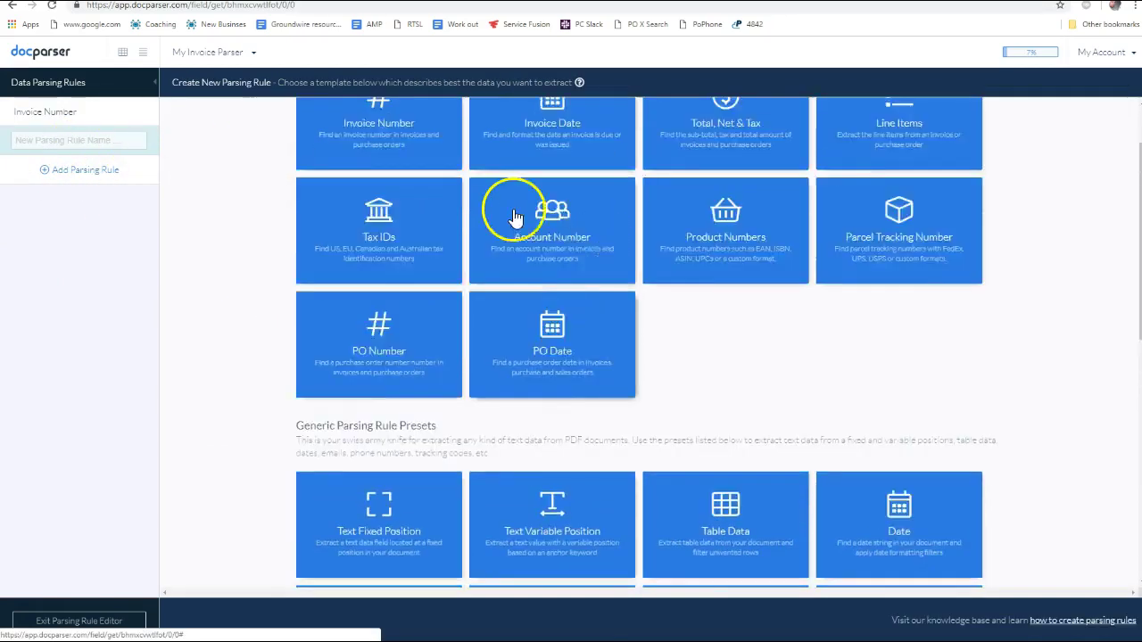
{"action": "left_click", "coordinate": [555, 189]}
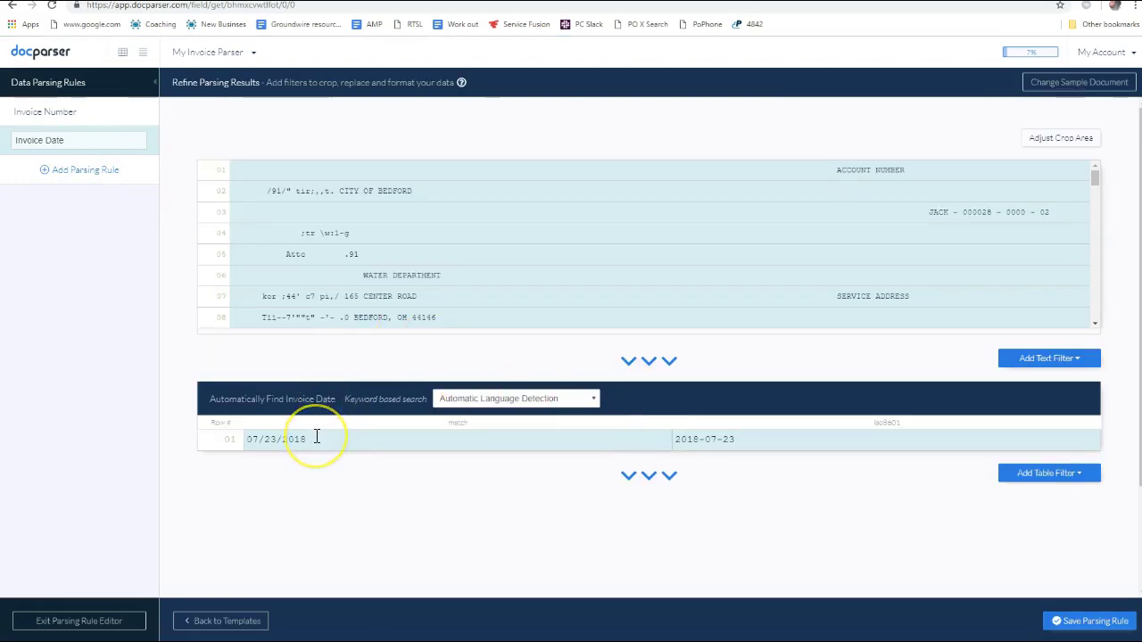
{"action": "left_click", "coordinate": [1071, 143]}
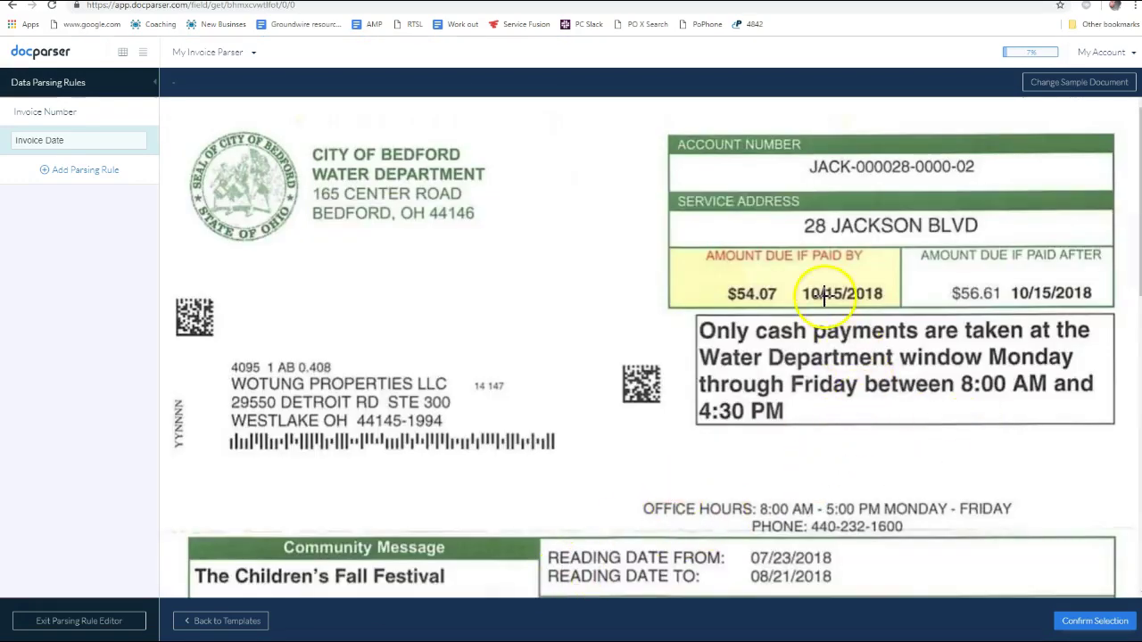
{"action": "scroll", "coordinate": [937, 383], "scroll_direction": "down", "scroll_amount": 4}
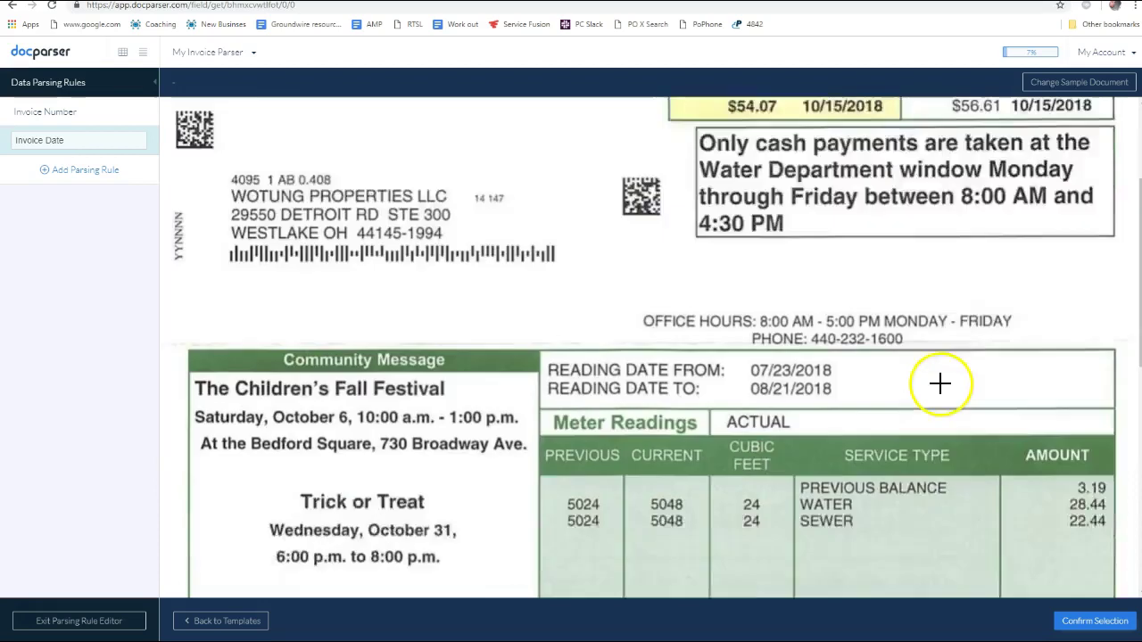
{"action": "scroll", "coordinate": [911, 393], "scroll_direction": "up", "scroll_amount": 1}
{"action": "scroll", "coordinate": [893, 401], "scroll_direction": "down", "scroll_amount": 5}
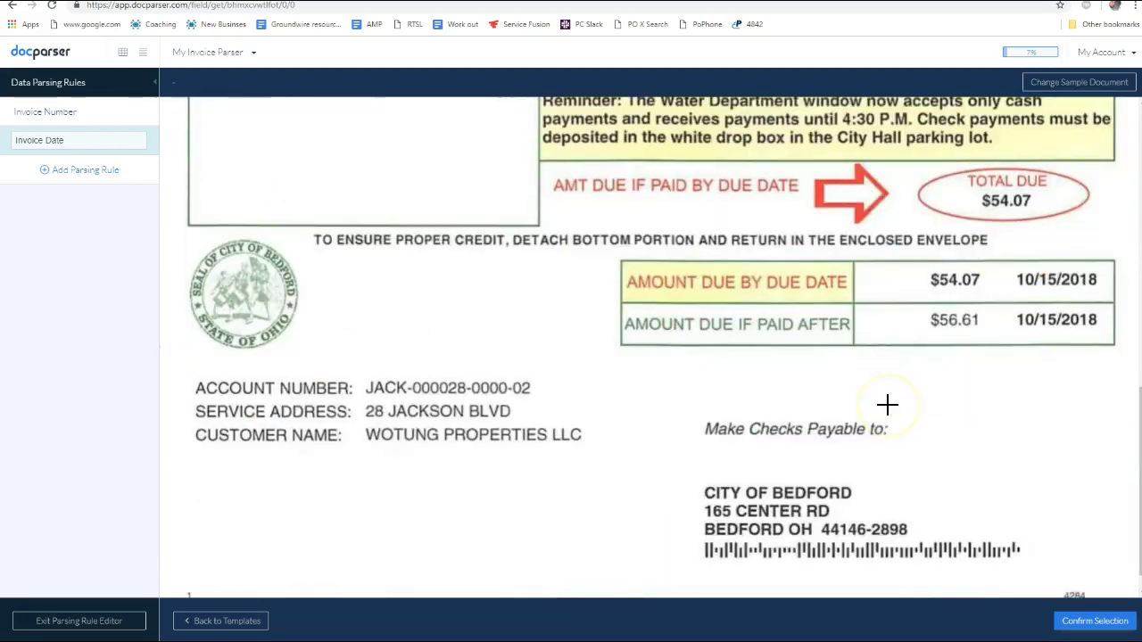
{"action": "scroll", "coordinate": [888, 404], "scroll_direction": "up", "scroll_amount": 4}
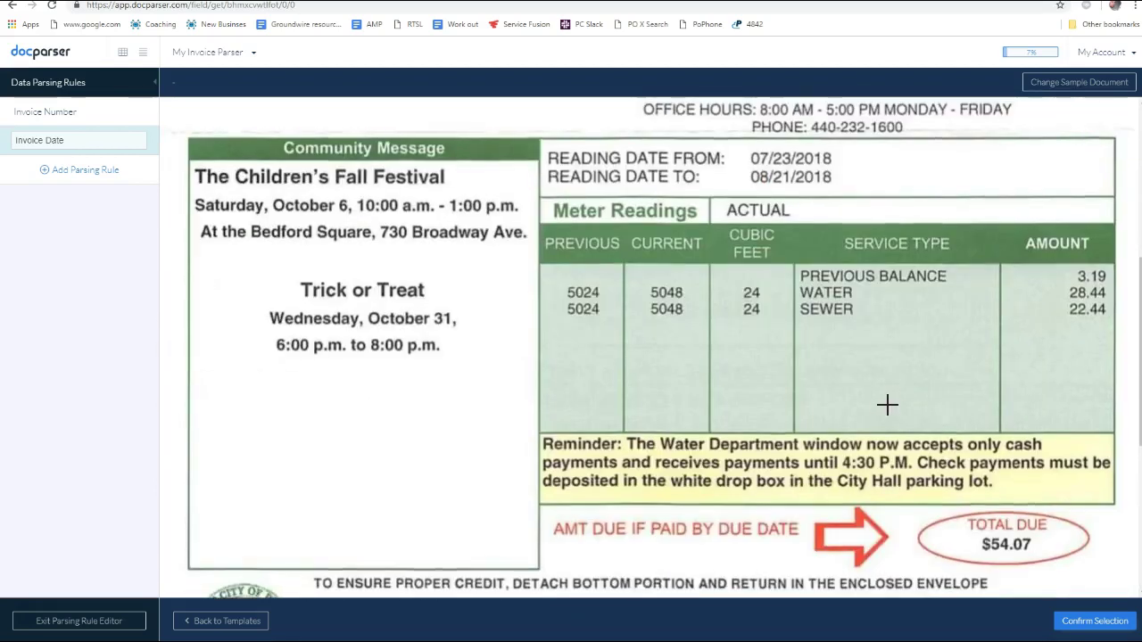
{"action": "scroll", "coordinate": [887, 402], "scroll_direction": "up", "scroll_amount": 5}
{"action": "scroll", "coordinate": [887, 405], "scroll_direction": "down", "scroll_amount": 3}
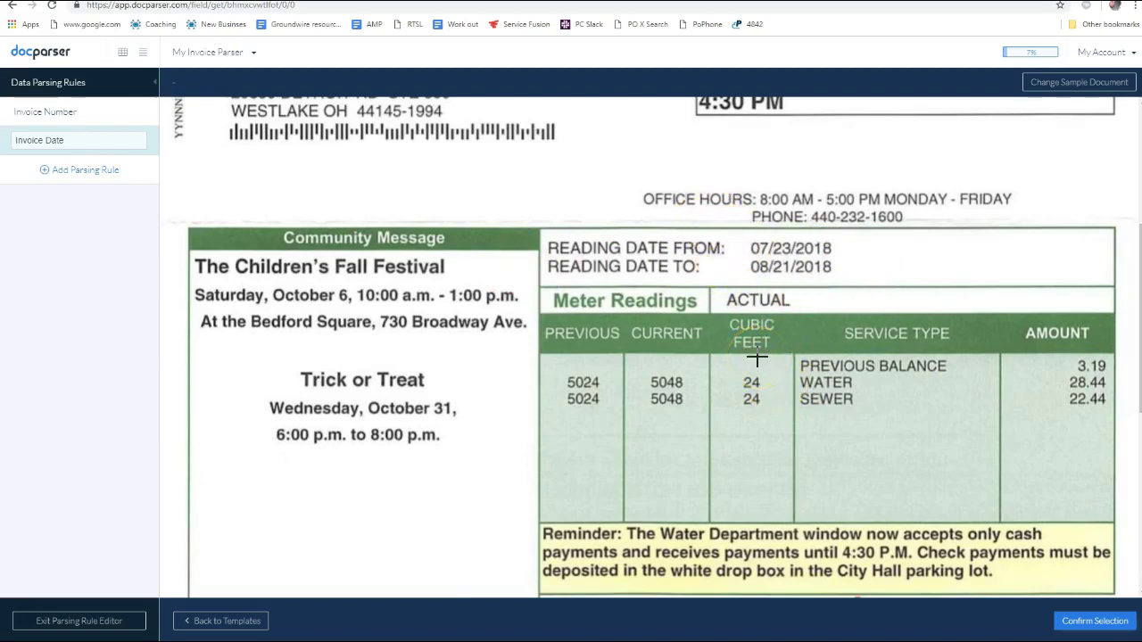
{"action": "left_click", "coordinate": [211, 623]}
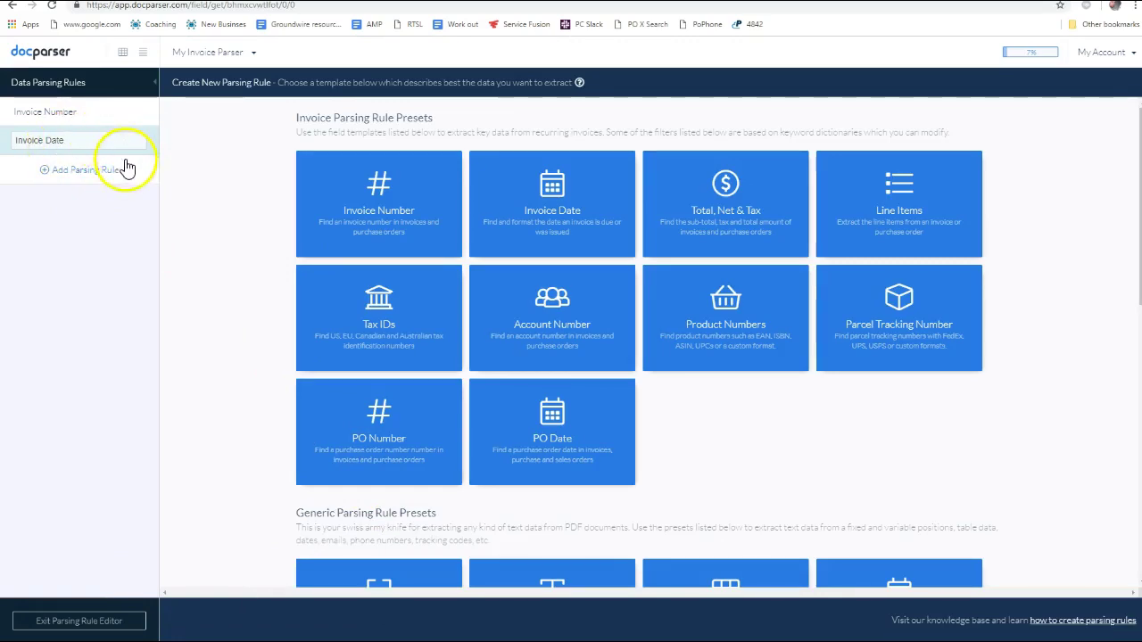
Discard the unsaved Invoice Date rule and create the rule from the generic Date preset instead
{"action": "scroll", "coordinate": [526, 420], "scroll_direction": "down", "scroll_amount": 3}
{"action": "scroll", "coordinate": [560, 375], "scroll_direction": "up", "scroll_amount": 2}
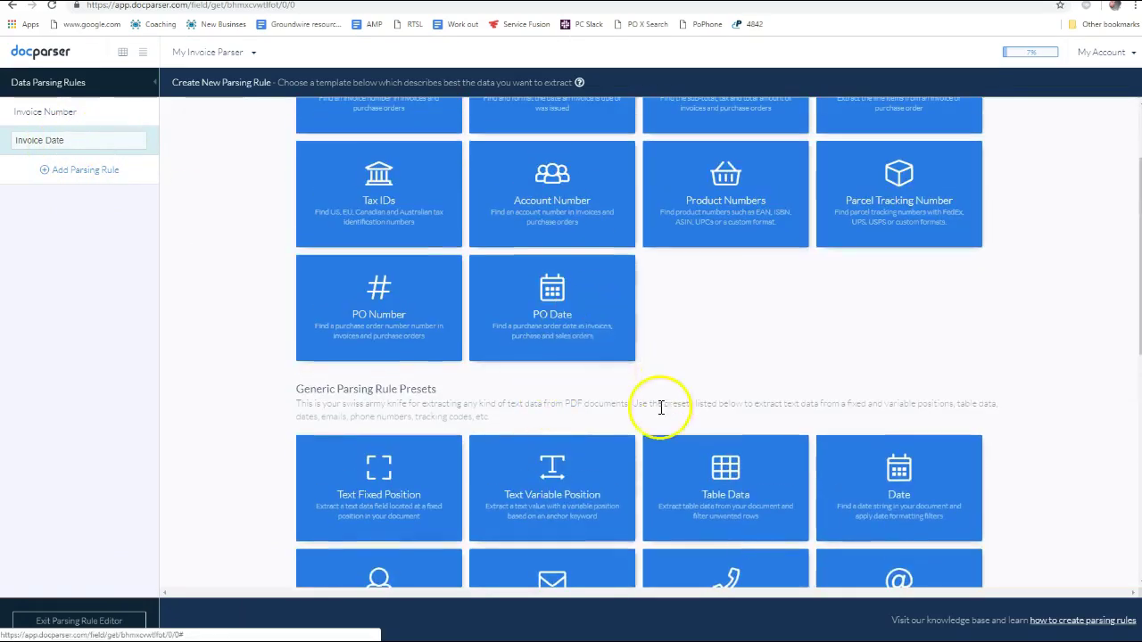
{"action": "scroll", "coordinate": [625, 415], "scroll_direction": "up", "scroll_amount": 2}
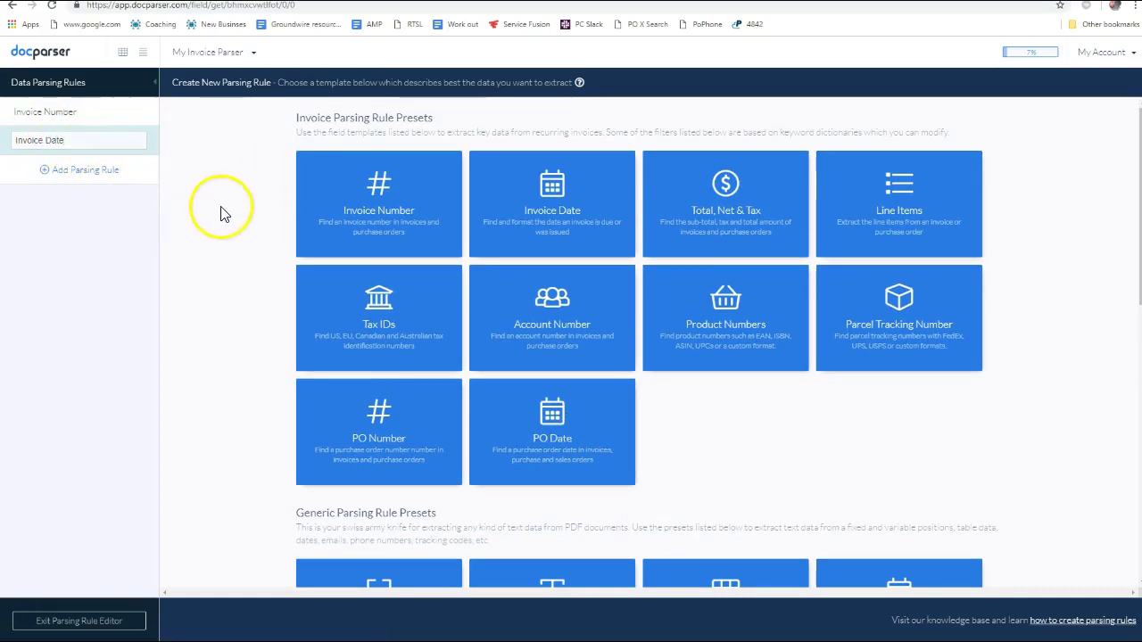
{"action": "left_click", "coordinate": [59, 111]}
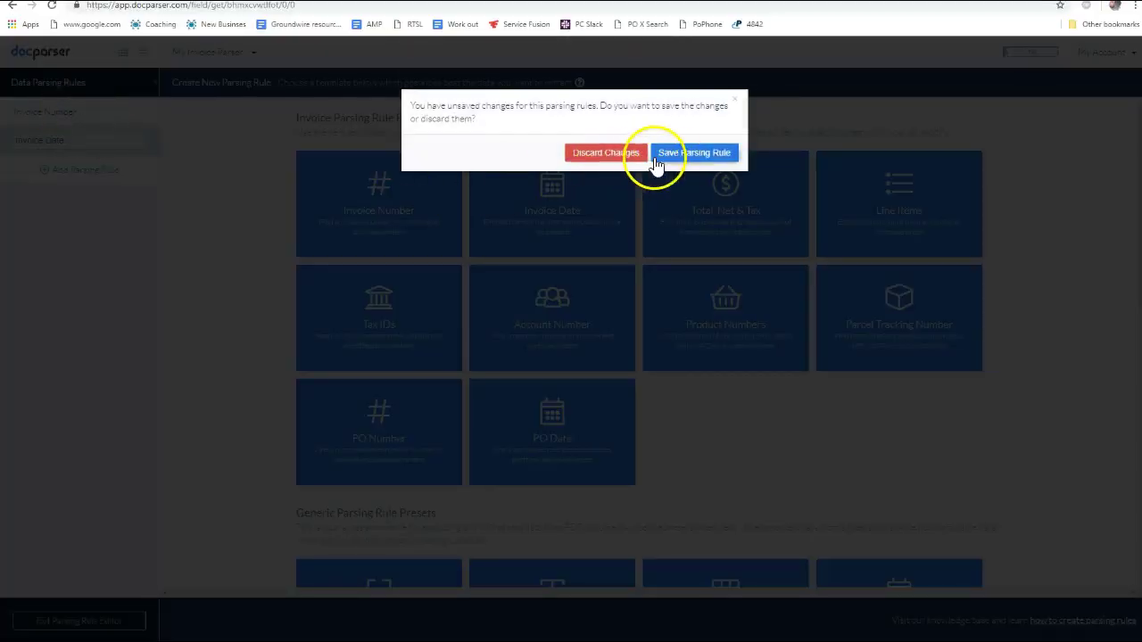
{"action": "left_click", "coordinate": [608, 153]}
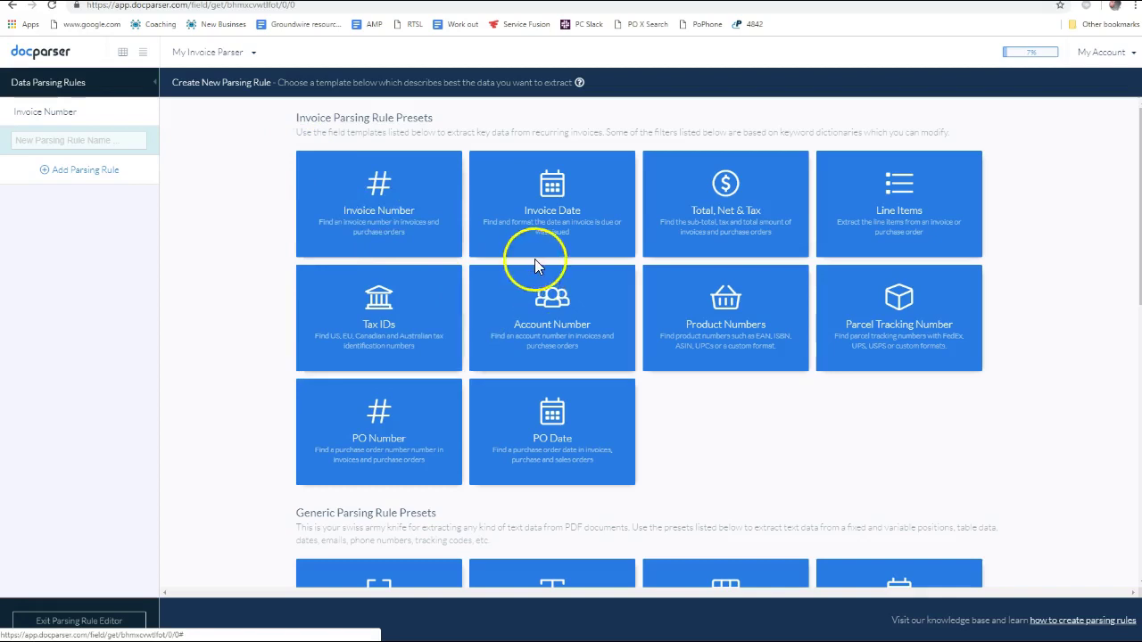
{"action": "scroll", "coordinate": [491, 348], "scroll_direction": "down", "scroll_amount": 3}
{"action": "scroll", "coordinate": [785, 379], "scroll_direction": "down", "scroll_amount": 3}
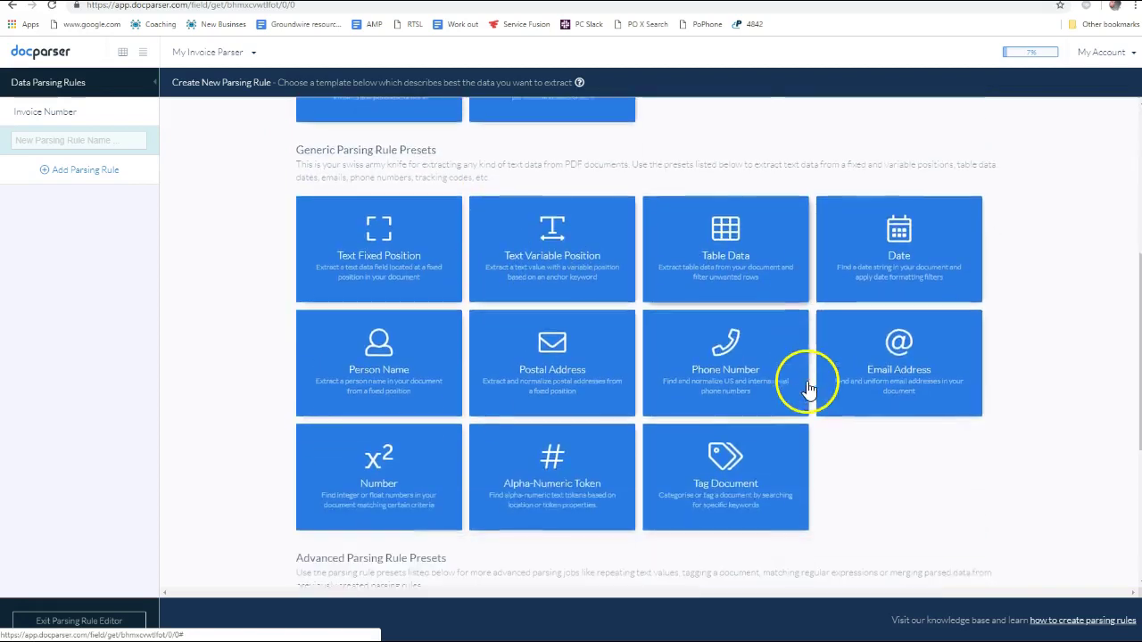
{"action": "left_click", "coordinate": [919, 231]}
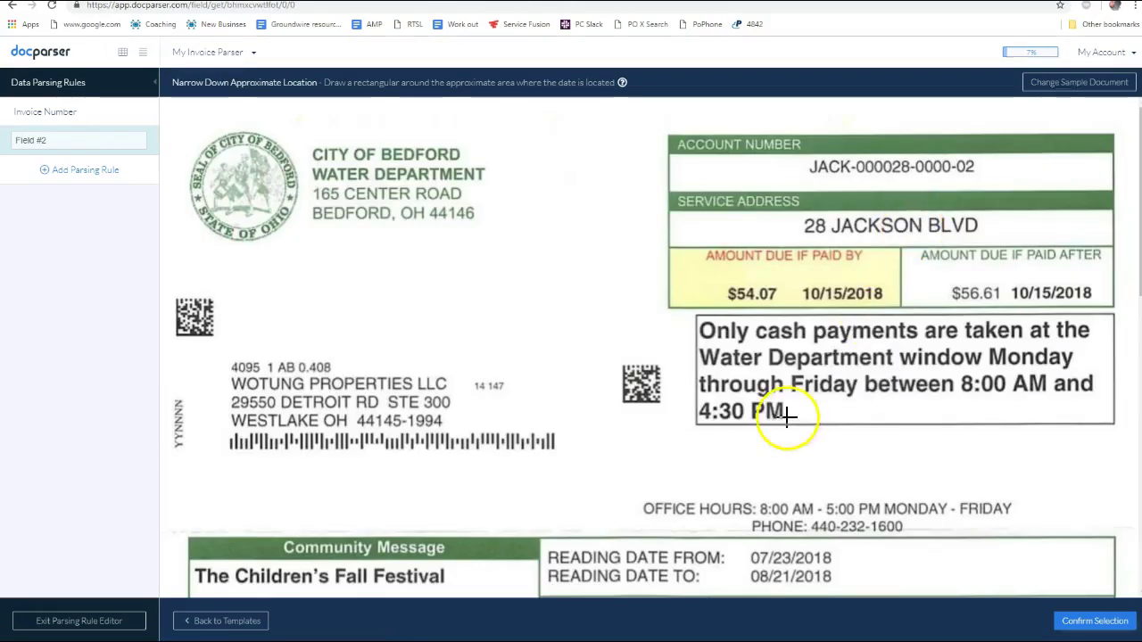
Mark the bill's reading-dates area as the date rule's crop region
{"action": "scroll", "coordinate": [774, 279], "scroll_direction": "down", "scroll_amount": 1}
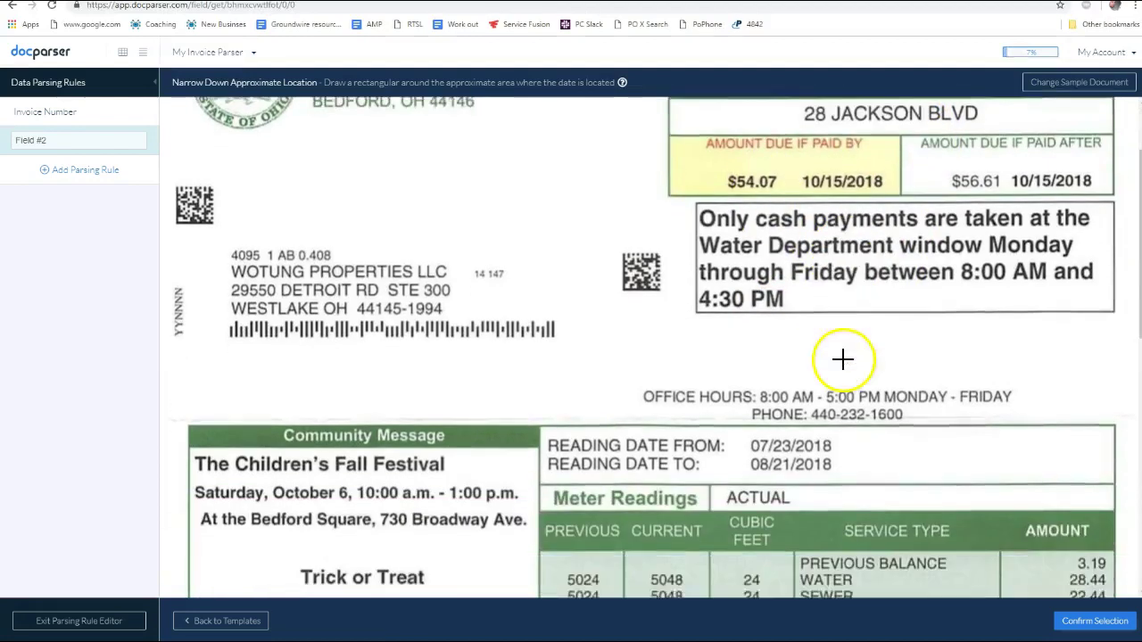
{"action": "scroll", "coordinate": [938, 378], "scroll_direction": "down", "scroll_amount": 3}
{"action": "scroll", "coordinate": [831, 357], "scroll_direction": "up", "scroll_amount": 1}
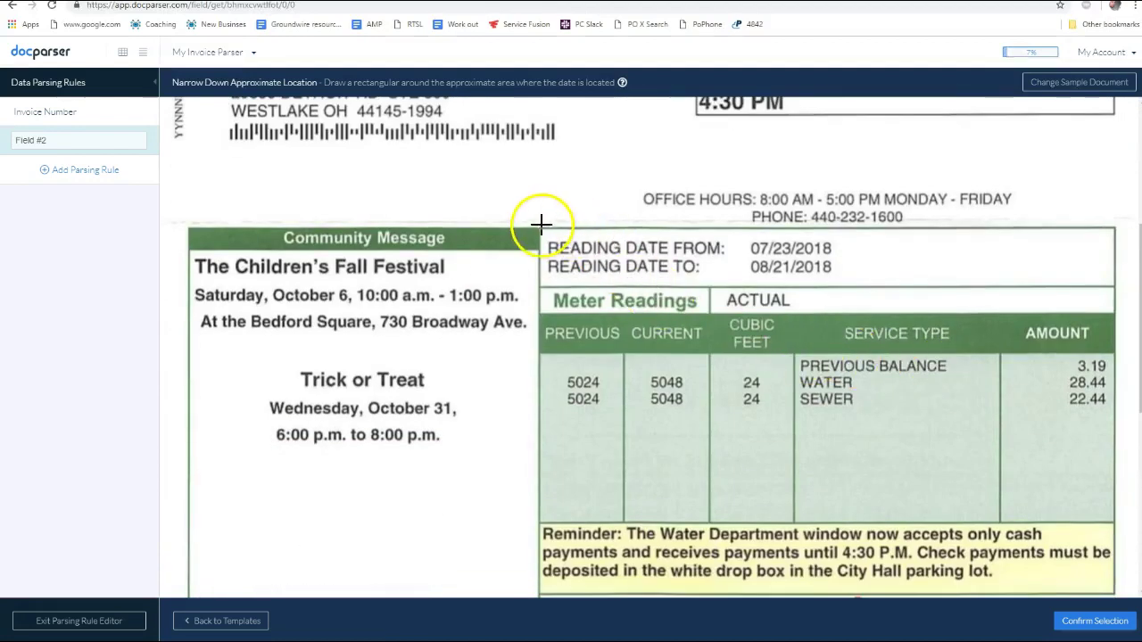
{"action": "left_click_drag", "start_coordinate": [324, 160], "coordinate": [1101, 474]}
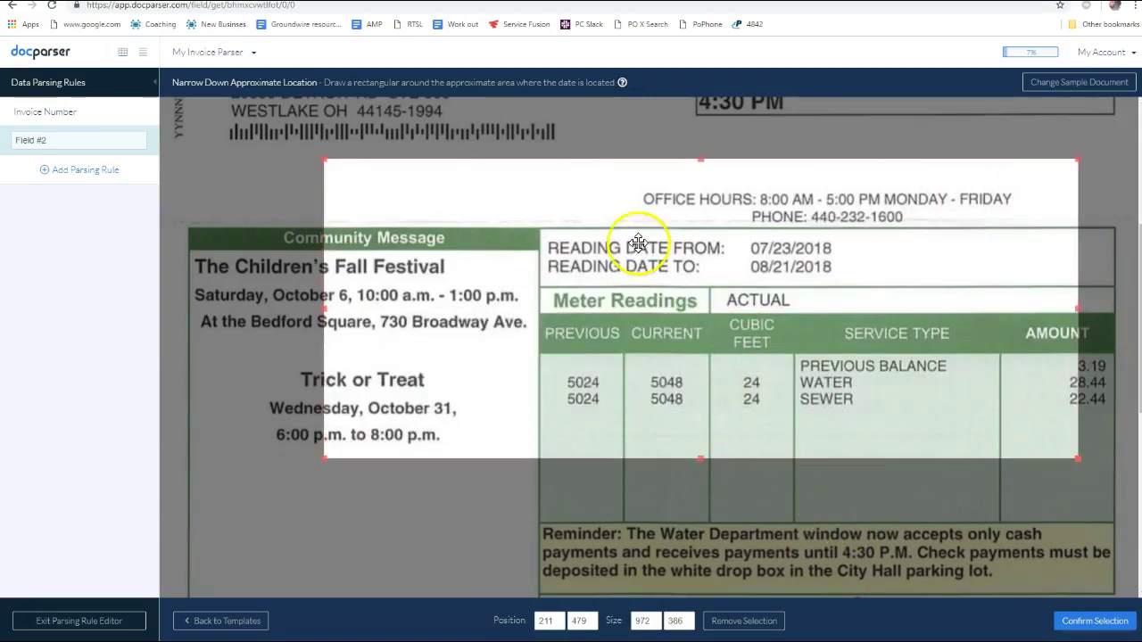
{"action": "left_click_drag", "start_coordinate": [705, 159], "coordinate": [708, 120]}
{"action": "scroll", "coordinate": [854, 536], "scroll_direction": "down", "scroll_amount": 1}
{"action": "scroll", "coordinate": [854, 536], "scroll_direction": "down", "scroll_amount": 4}
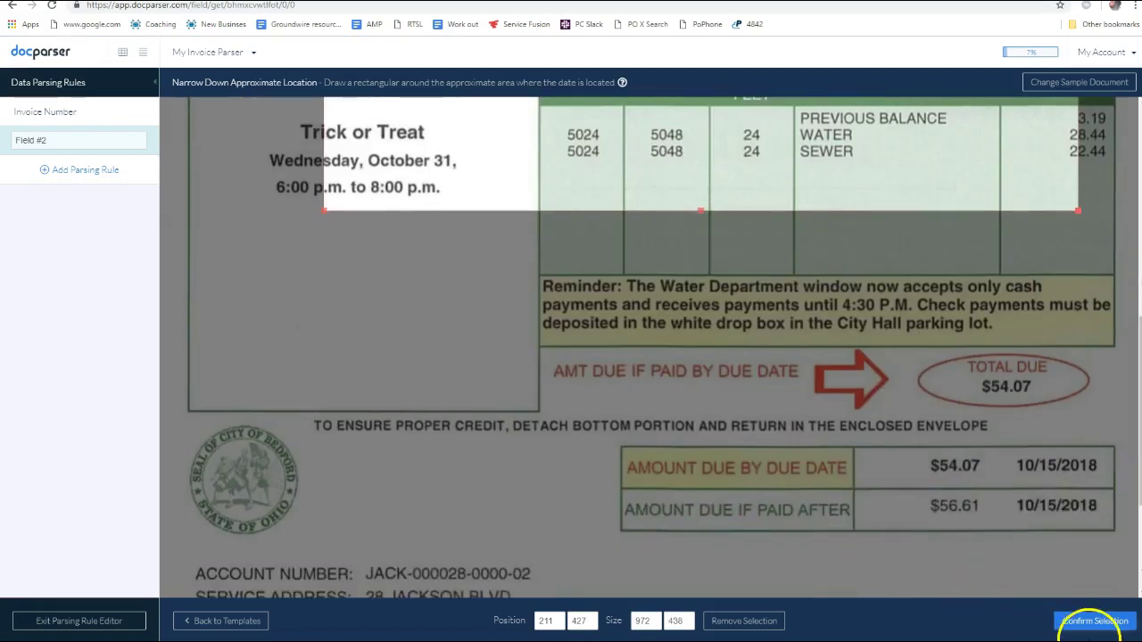
{"action": "left_click", "coordinate": [1097, 619]}
{"action": "scroll", "coordinate": [464, 447], "scroll_direction": "down", "scroll_amount": 2}
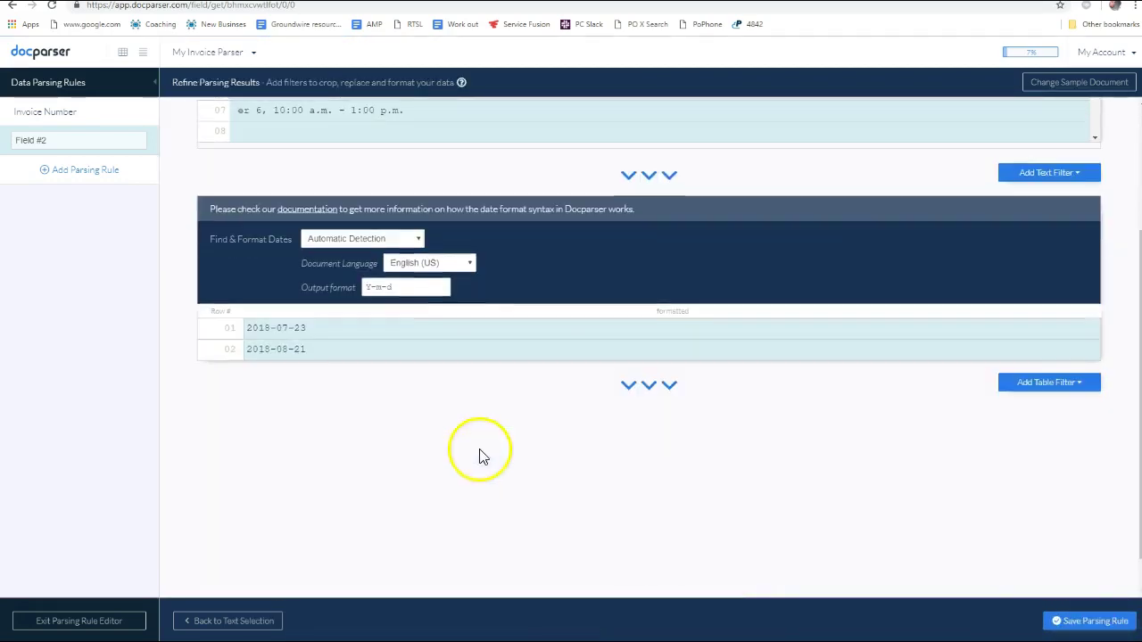
{"action": "scroll", "coordinate": [491, 390], "scroll_direction": "up", "scroll_amount": 2}
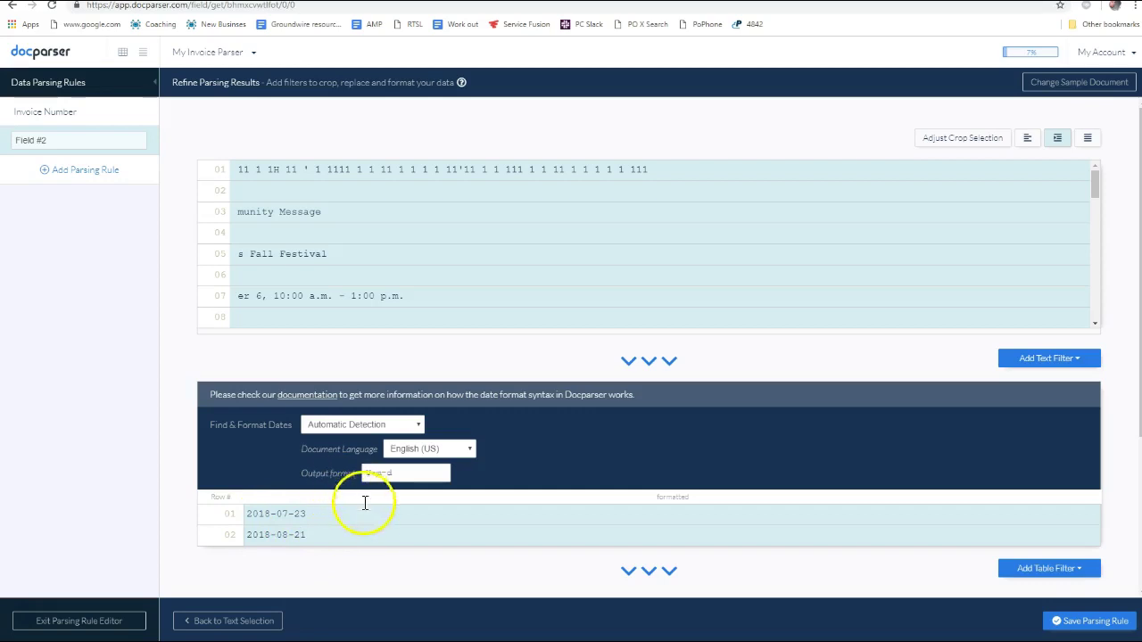
Readjust the date area and confirm the output 2018-07-23 and 2018-08-21 in Y-m-d format
{"action": "left_click", "coordinate": [963, 145]}
{"action": "scroll", "coordinate": [797, 501], "scroll_direction": "down", "scroll_amount": 1}
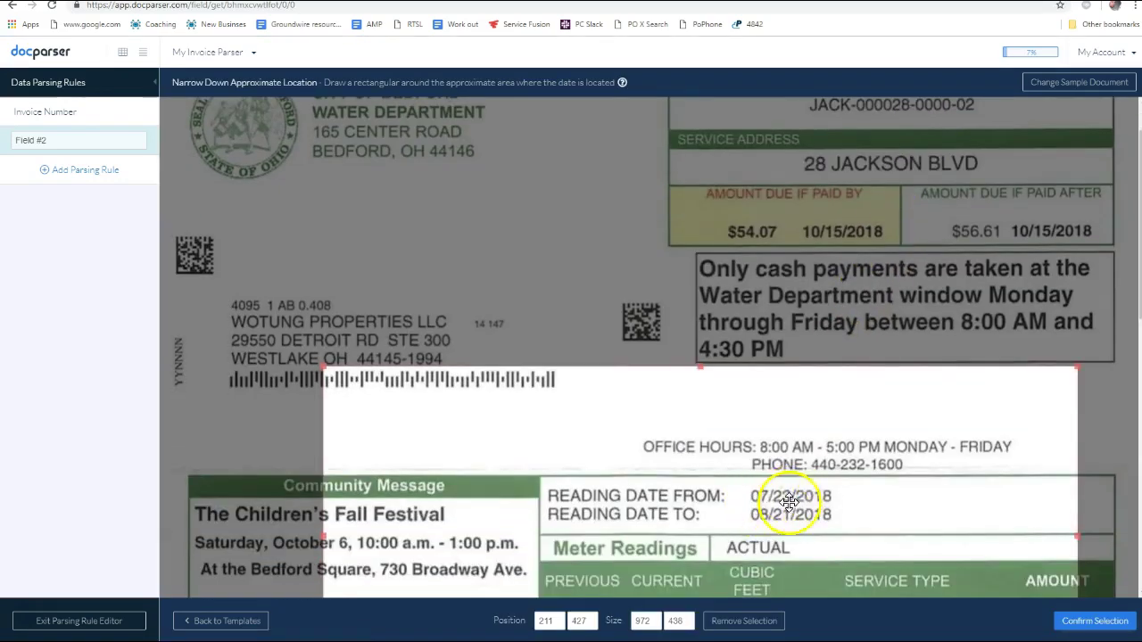
{"action": "left_click", "coordinate": [1094, 621]}
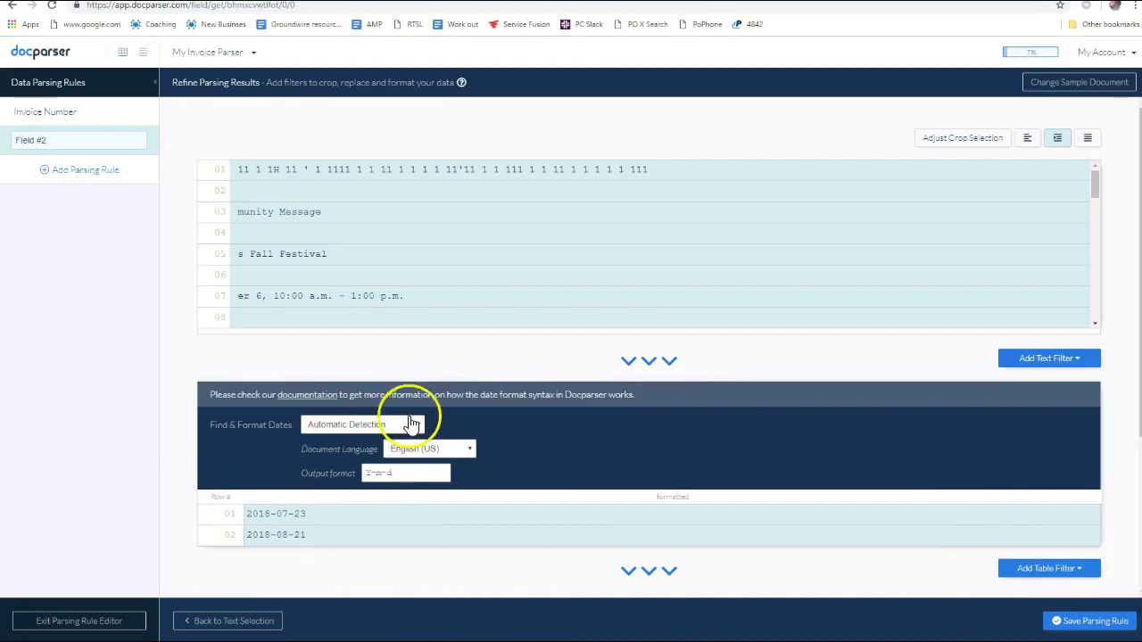
{"action": "scroll", "coordinate": [419, 406], "scroll_direction": "down", "scroll_amount": 3}
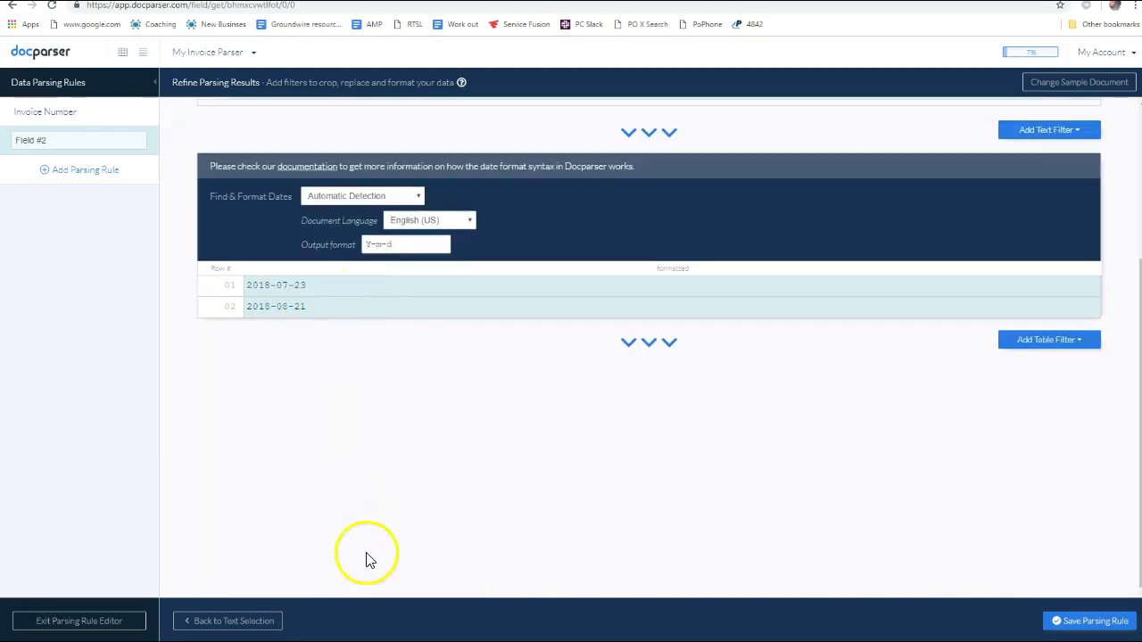
{"action": "scroll", "coordinate": [224, 357], "scroll_direction": "up", "scroll_amount": 3}
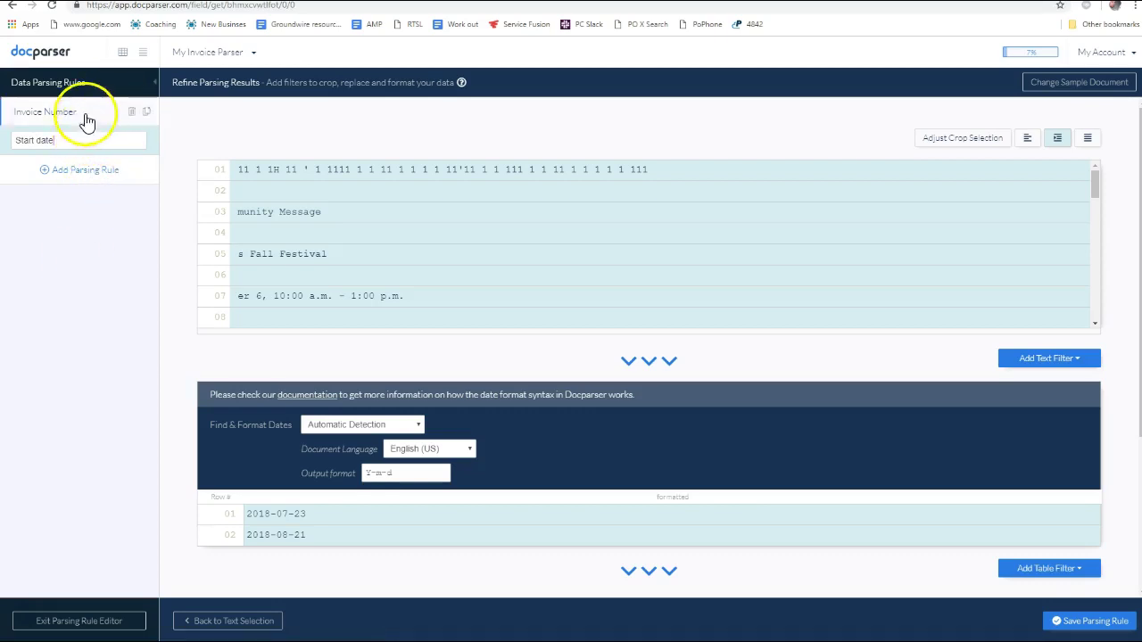
{"action": "scroll", "coordinate": [772, 306], "scroll_direction": "down", "scroll_amount": 5}
{"action": "scroll", "coordinate": [897, 385], "scroll_direction": "down", "scroll_amount": 3}
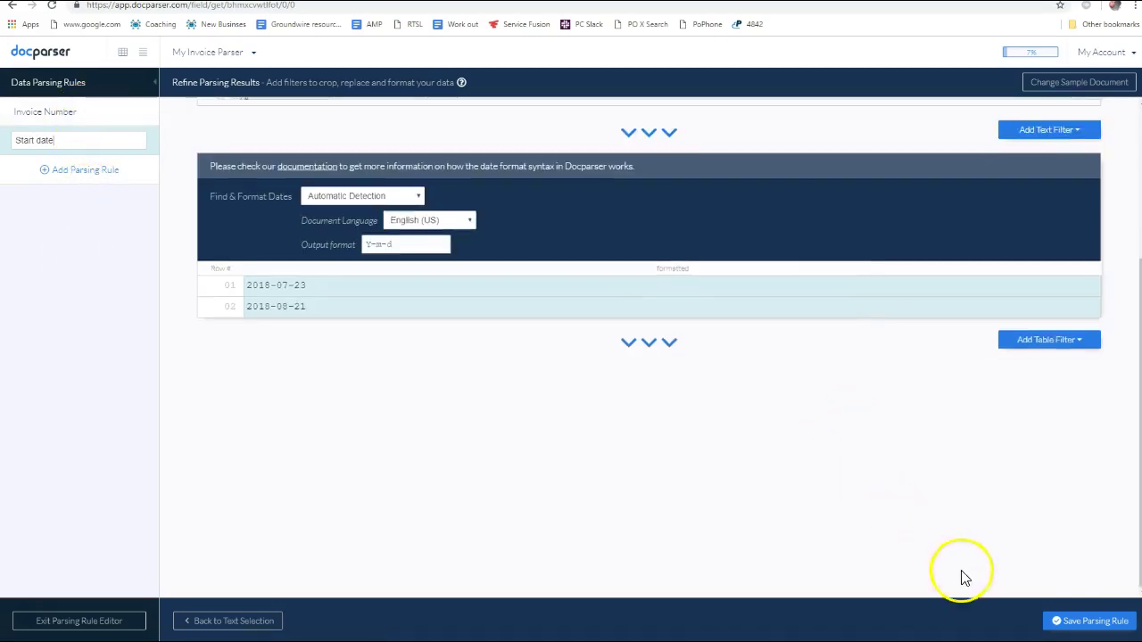
Save the Start date rule, leave the editor, and duplicate it into a second Start date rule
{"action": "left_click", "coordinate": [1089, 628]}
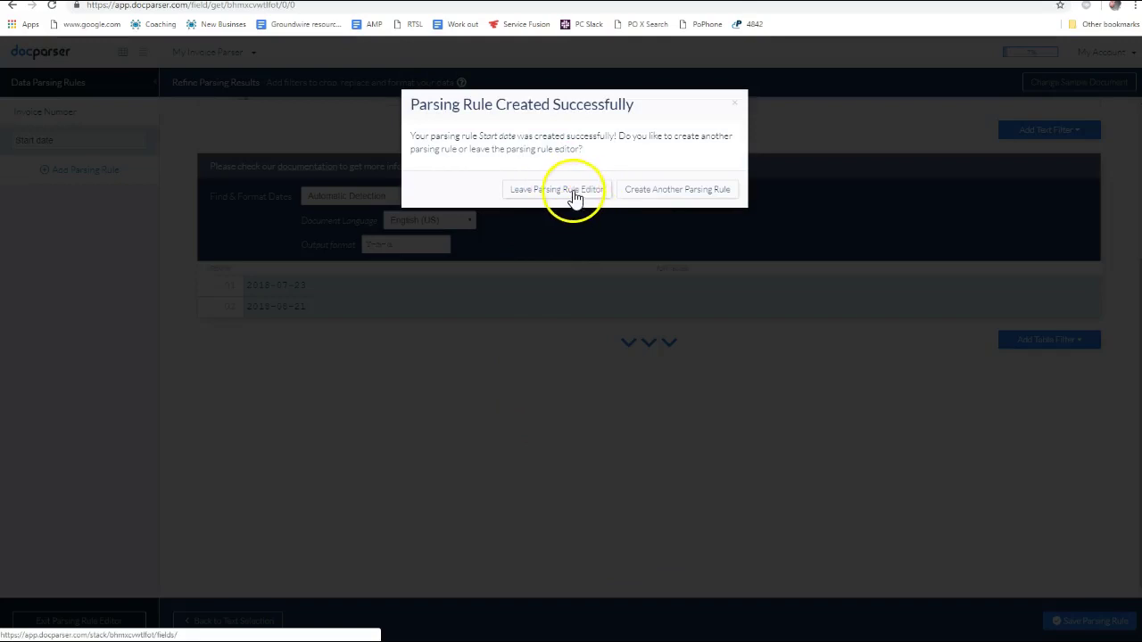
{"action": "left_click", "coordinate": [587, 191]}
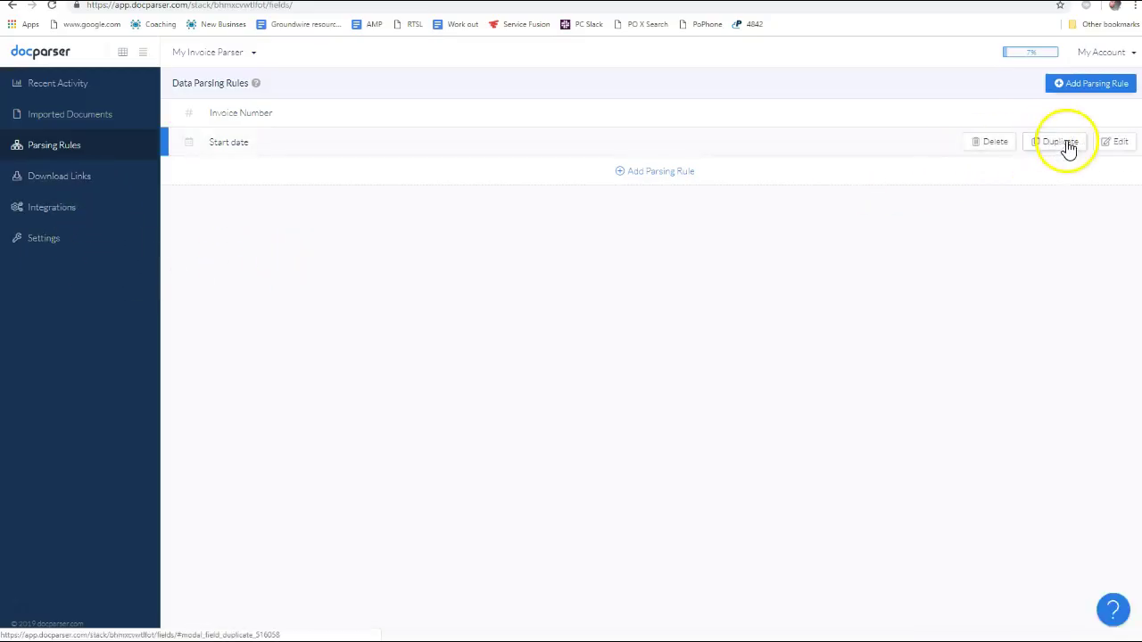
{"action": "left_click", "coordinate": [1064, 147]}
{"action": "left_click", "coordinate": [701, 218]}
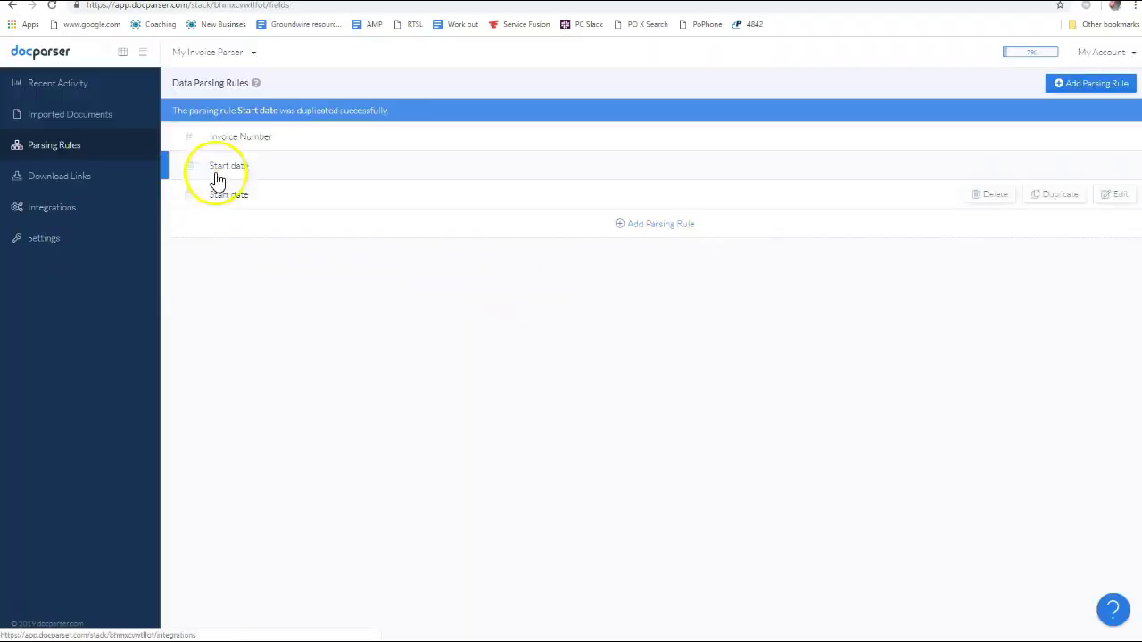
Open the duplicated Start date rule and confirm its crop area around the reading dates
{"action": "left_click", "coordinate": [232, 188]}
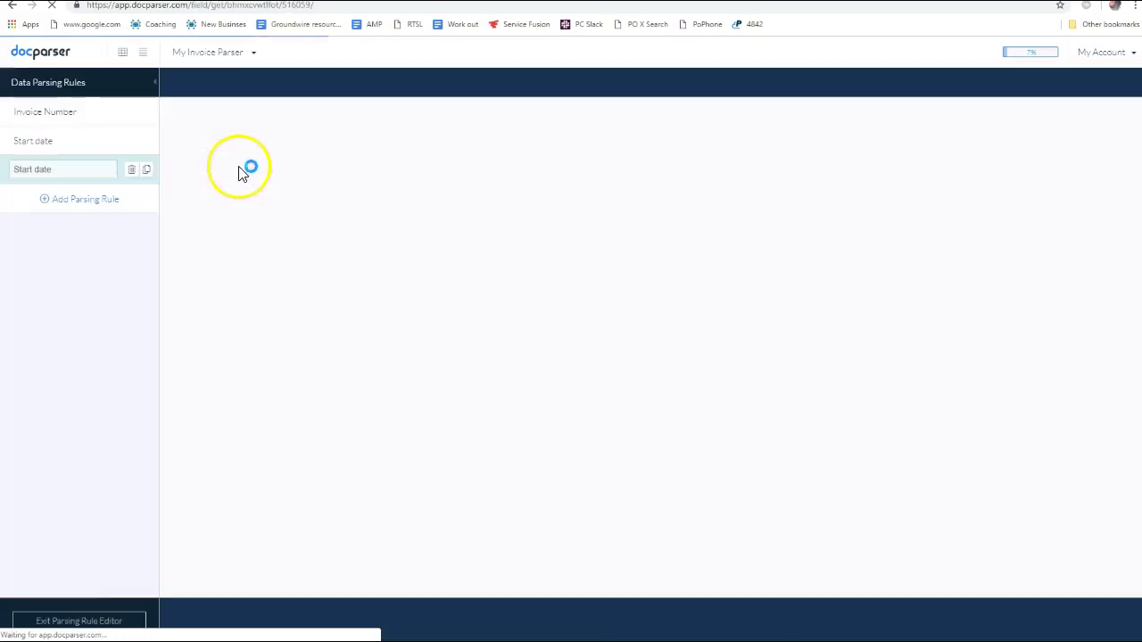
{"action": "left_click", "coordinate": [49, 152]}
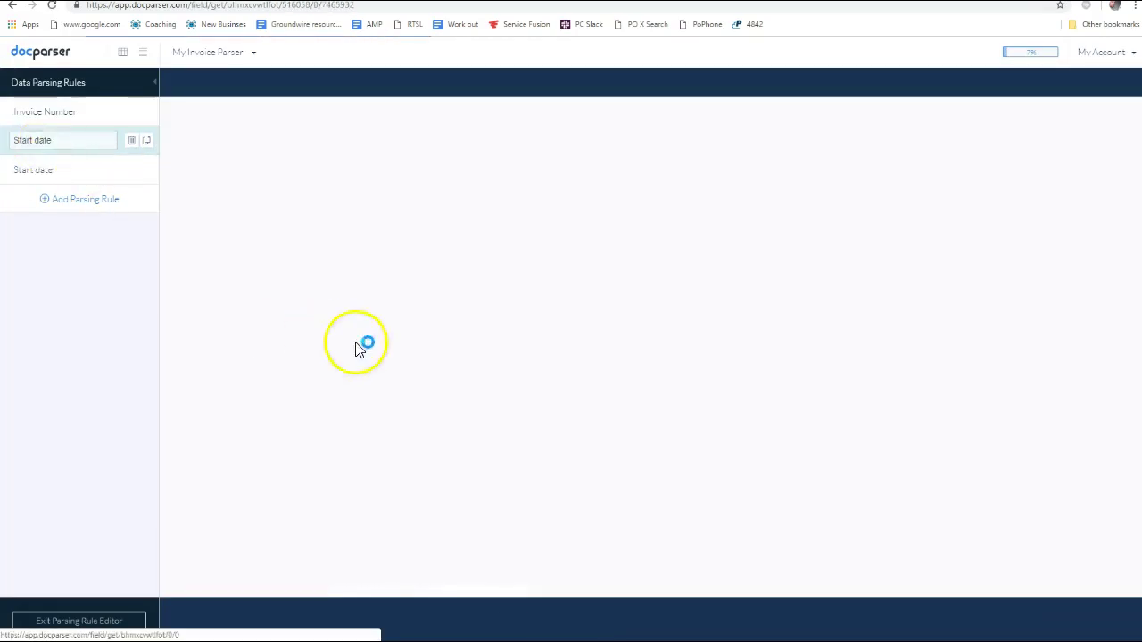
{"action": "scroll", "coordinate": [390, 418], "scroll_direction": "down", "scroll_amount": 3}
{"action": "scroll", "coordinate": [390, 418], "scroll_direction": "down", "scroll_amount": 6}
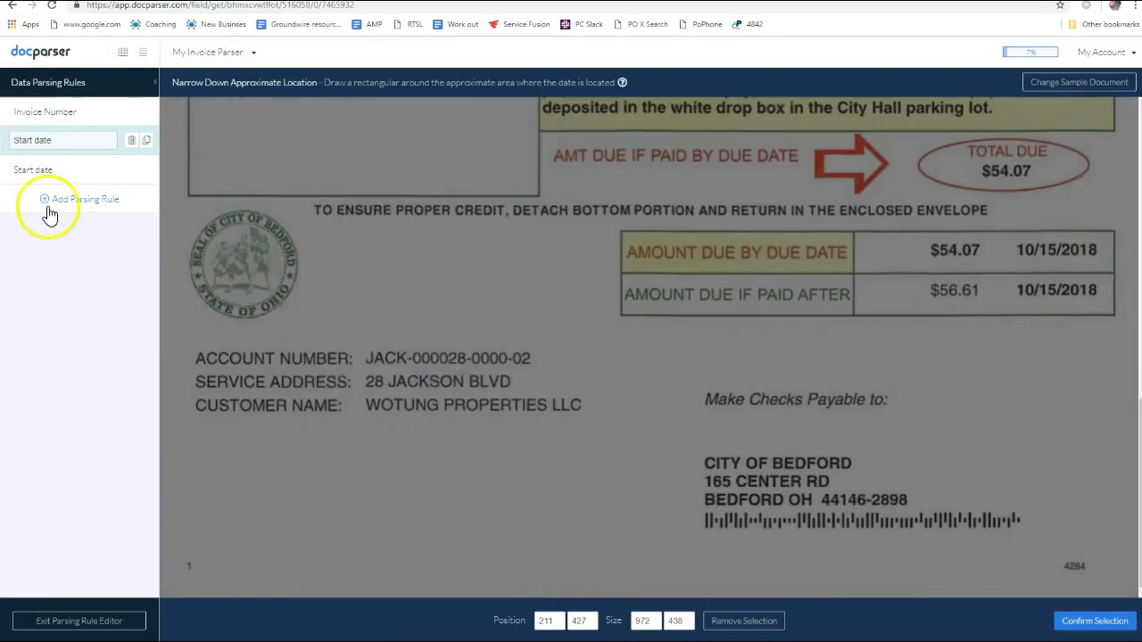
{"action": "scroll", "coordinate": [551, 421], "scroll_direction": "up", "scroll_amount": 6}
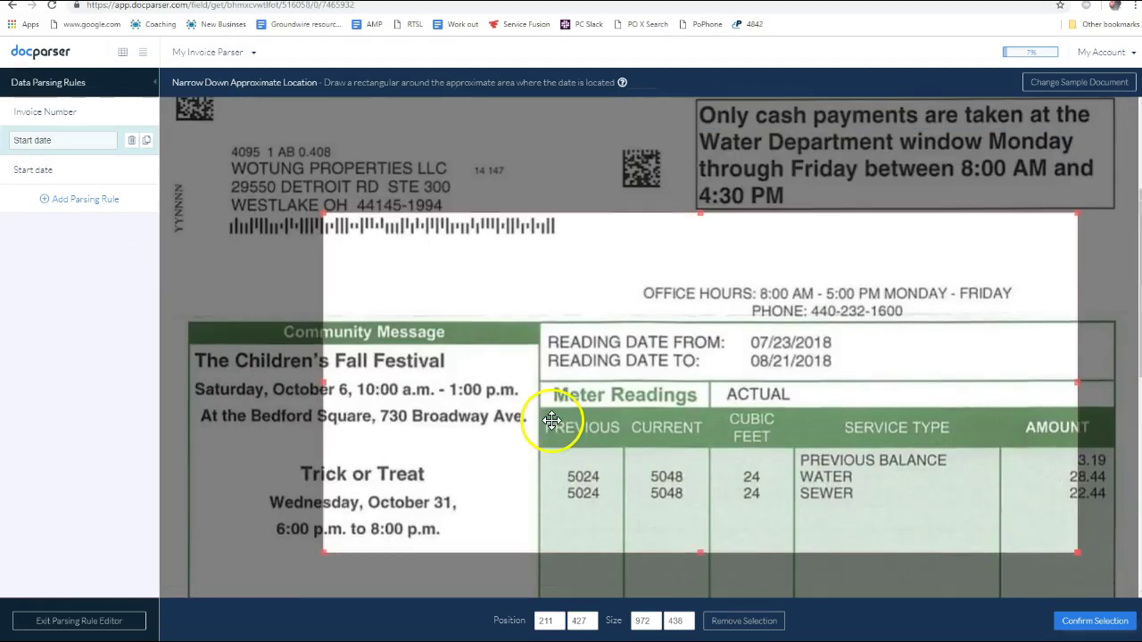
{"action": "scroll", "coordinate": [666, 319], "scroll_direction": "down", "scroll_amount": 4}
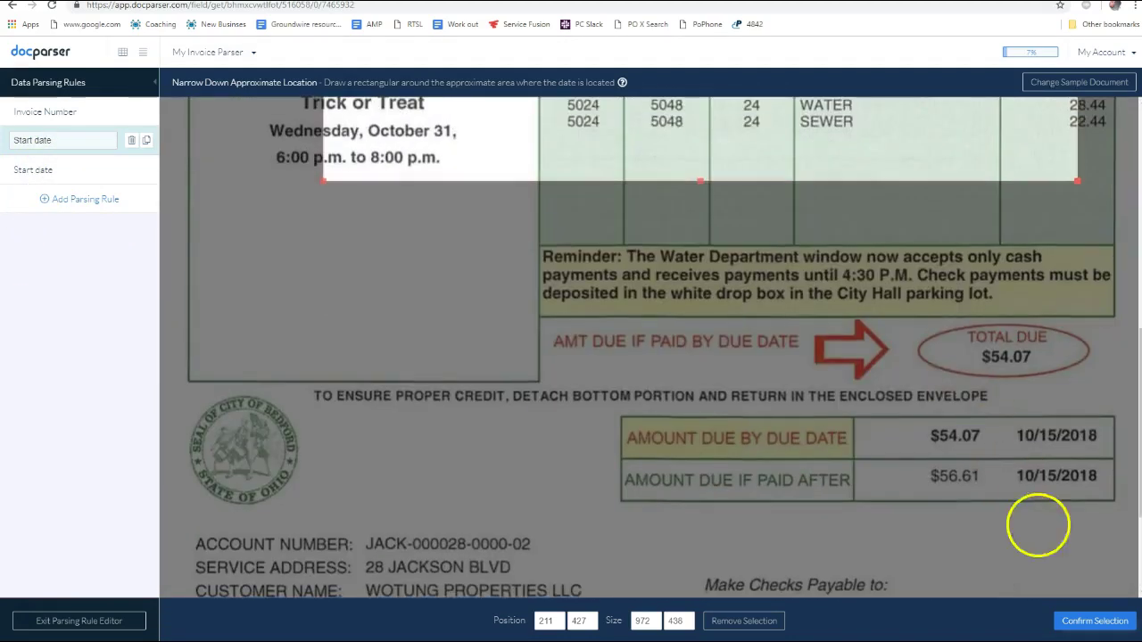
{"action": "left_click", "coordinate": [1087, 603]}
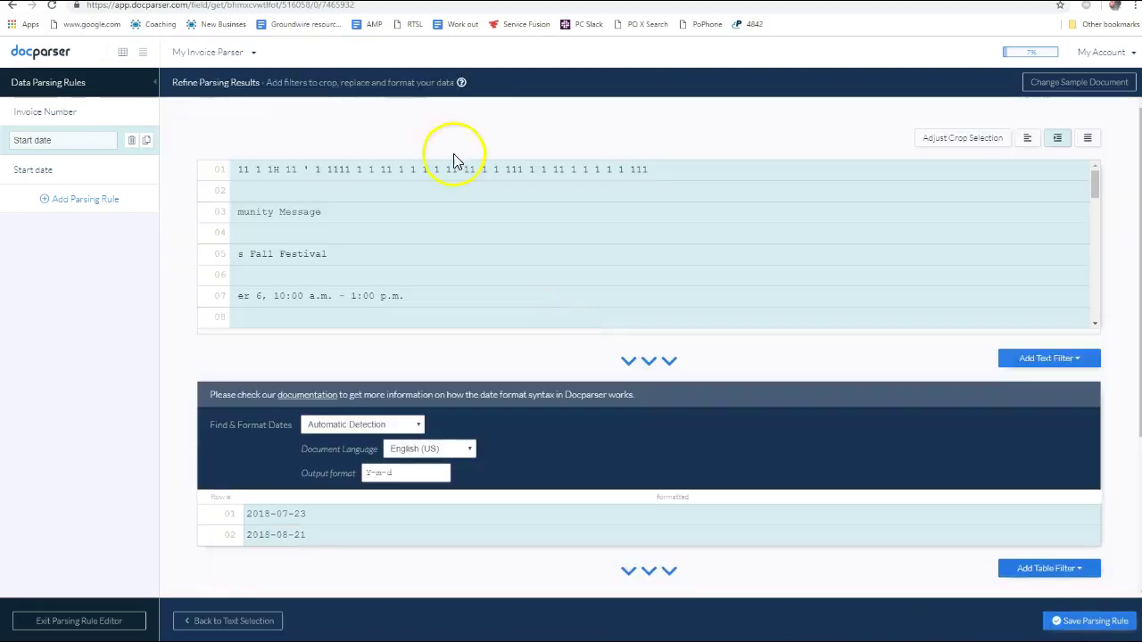
Check the extracted date 2018-07-23 and bring up the table filter choices
{"action": "scroll", "coordinate": [348, 421], "scroll_direction": "down", "scroll_amount": 3}
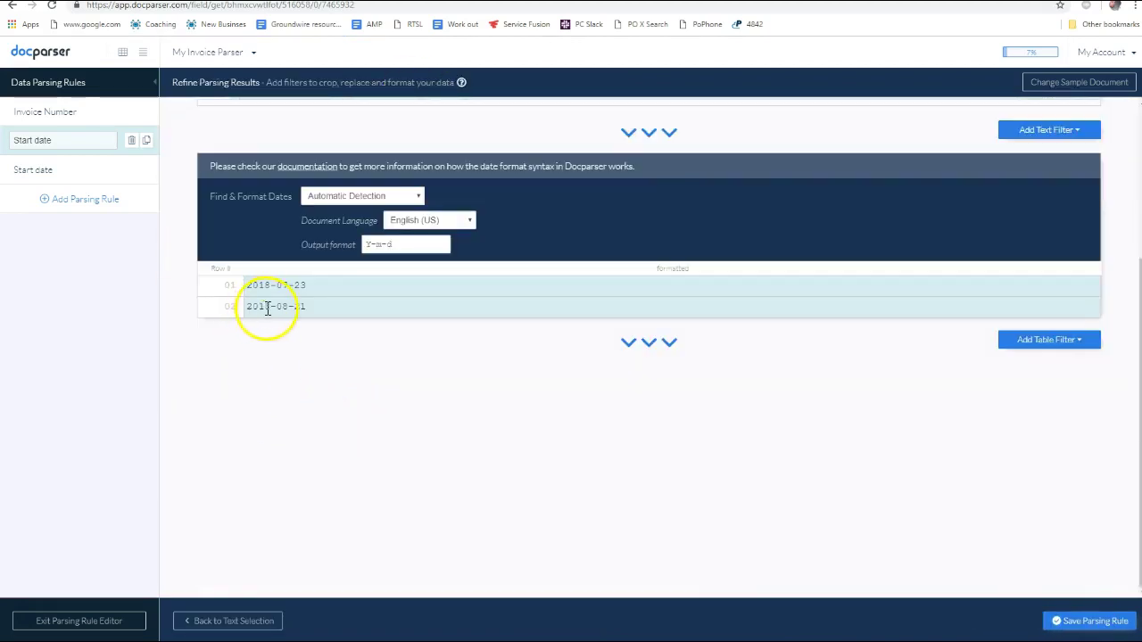
{"action": "left_click_drag", "start_coordinate": [310, 285], "coordinate": [225, 295]}
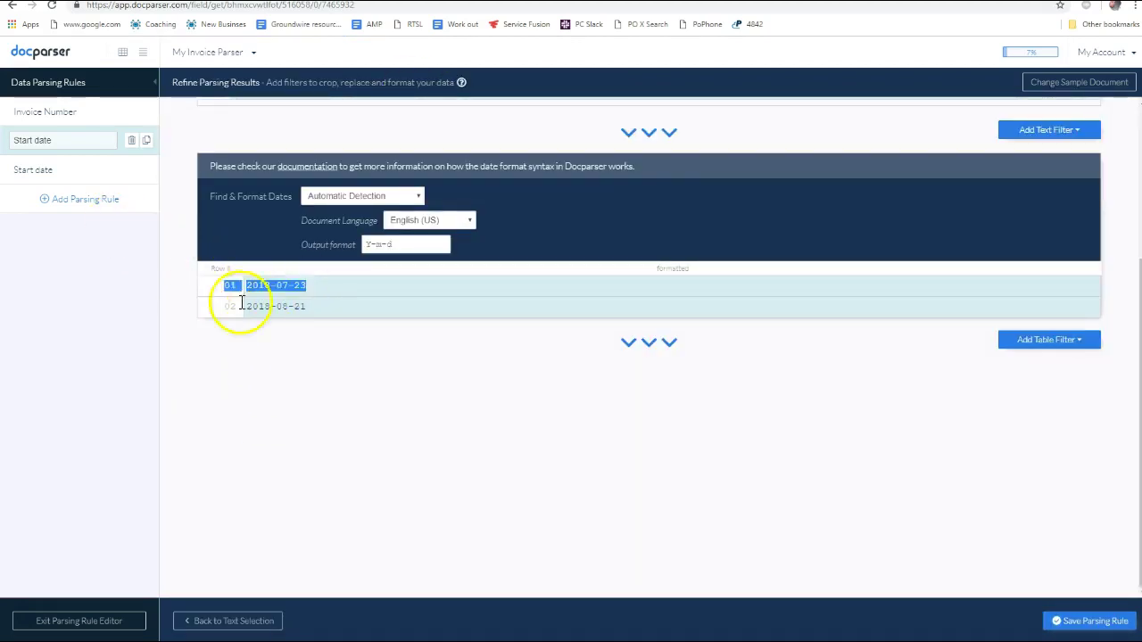
{"action": "left_click", "coordinate": [1060, 345]}
{"action": "mouse_move", "coordinate": [1042, 366]}
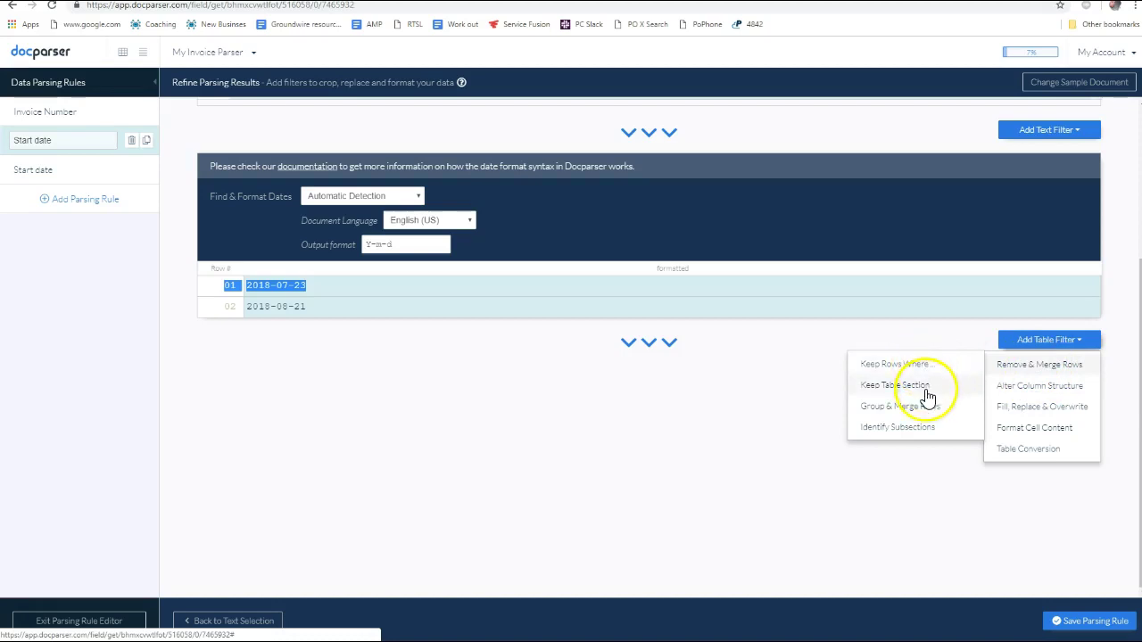
{"action": "mouse_move", "coordinate": [1025, 393]}
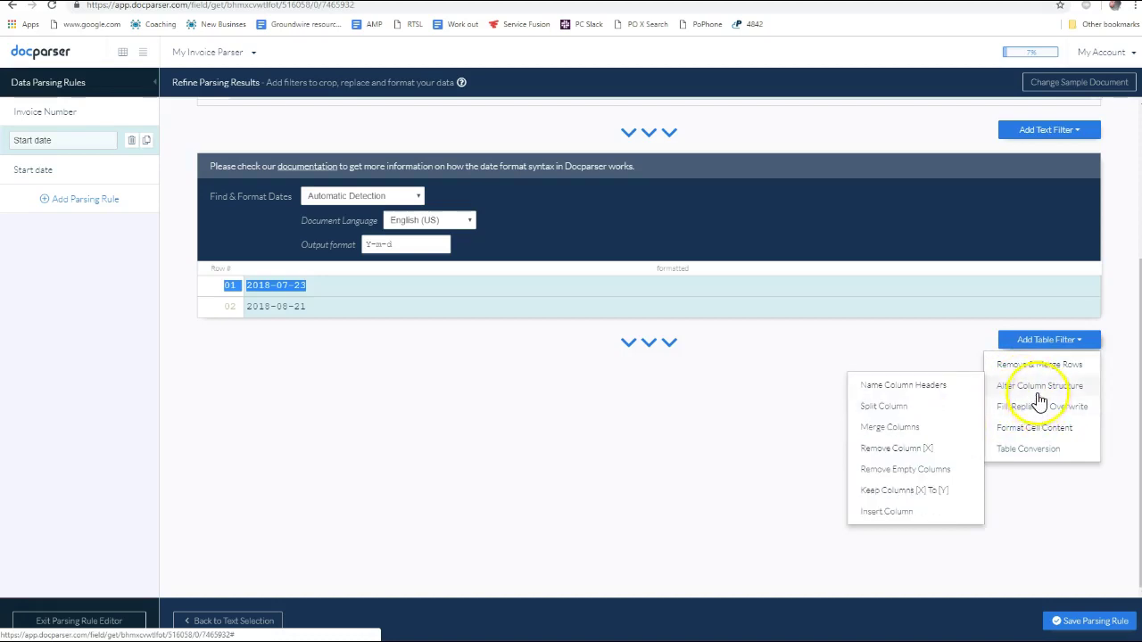
{"action": "mouse_move", "coordinate": [1036, 420]}
{"action": "mouse_move", "coordinate": [1030, 457]}
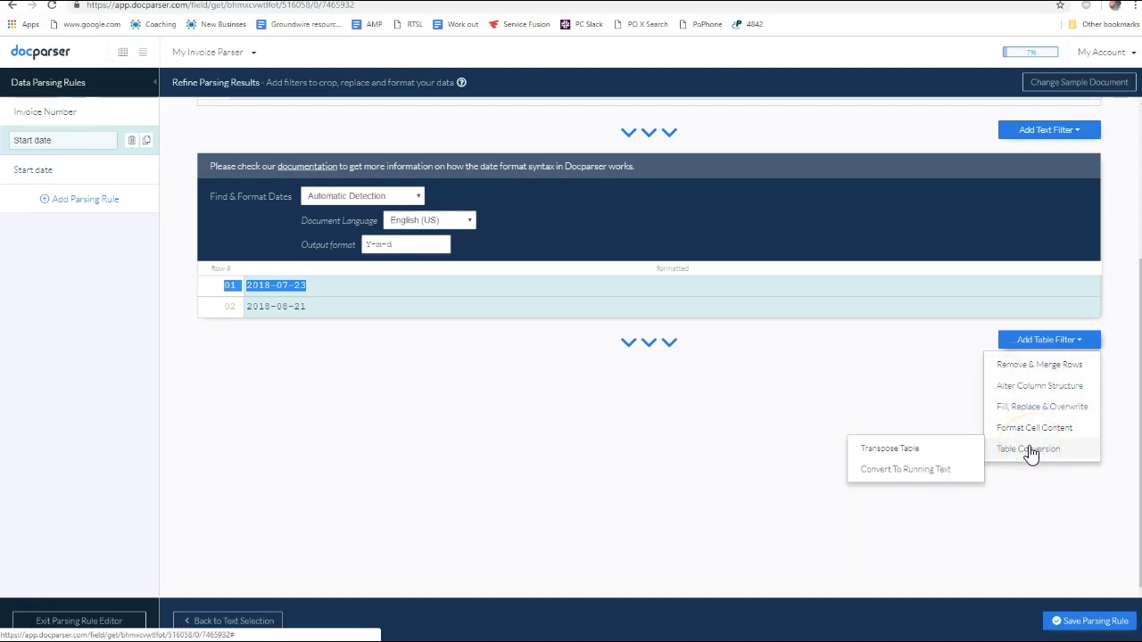
{"action": "left_click", "coordinate": [1037, 412]}
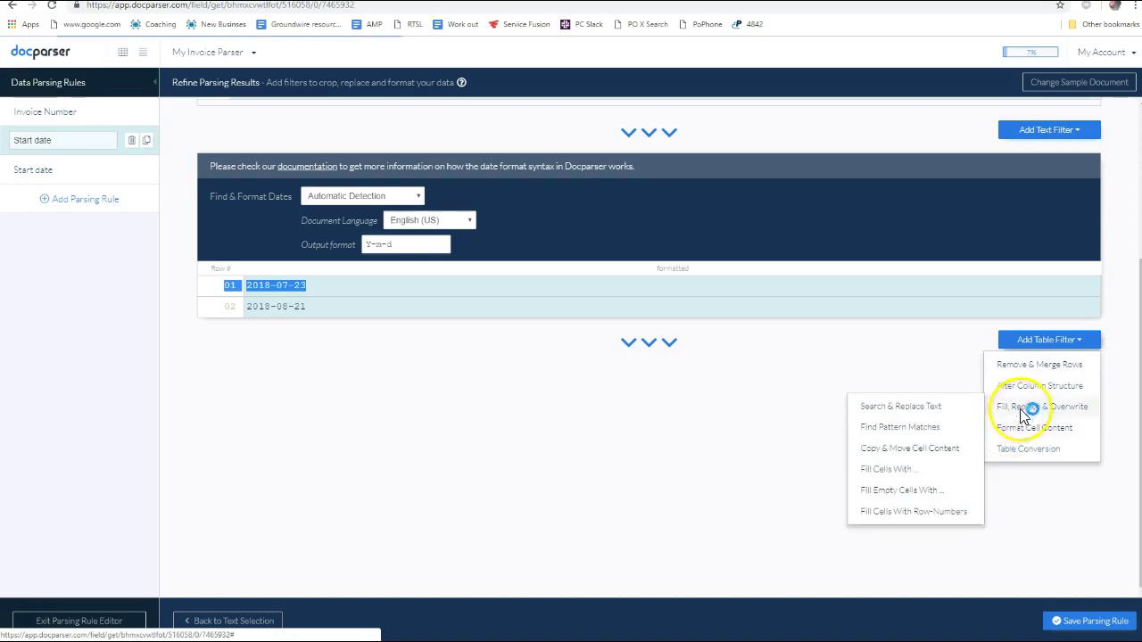
{"action": "mouse_move", "coordinate": [998, 375]}
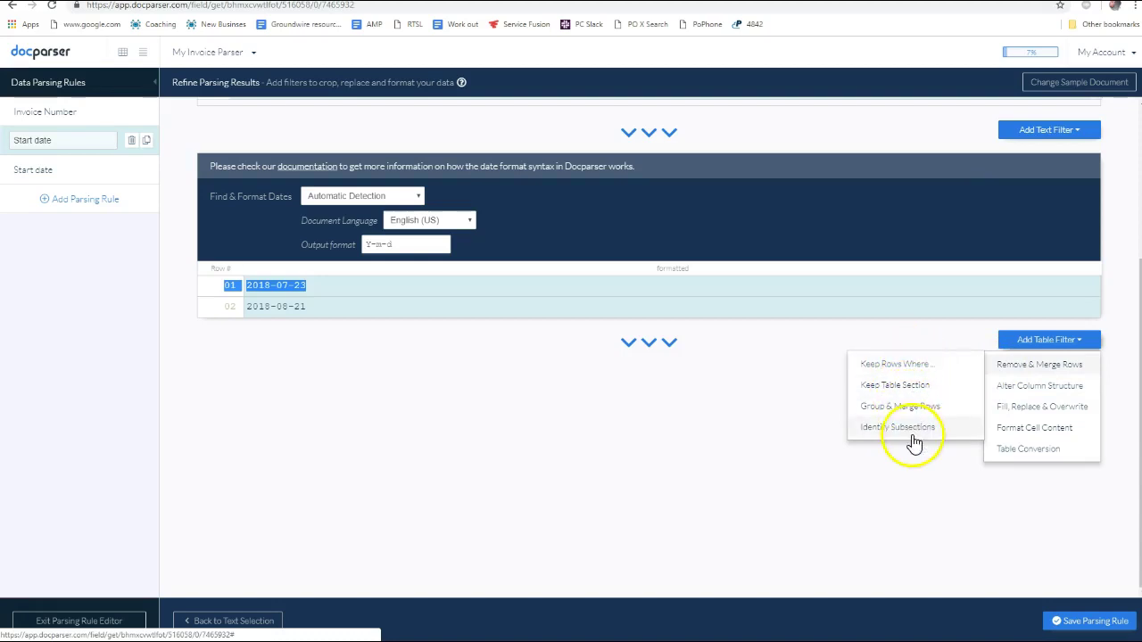
Add a Keep Rows Where filter testing column 1 with the condition 'has a value'
{"action": "left_click", "coordinate": [918, 365]}
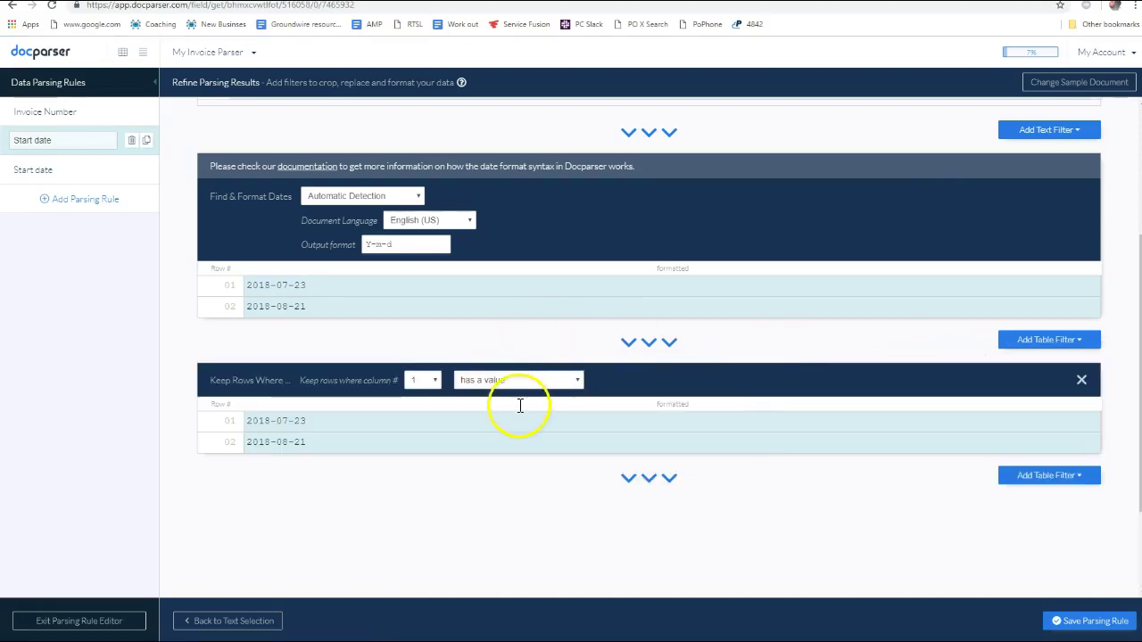
{"action": "left_click", "coordinate": [437, 383]}
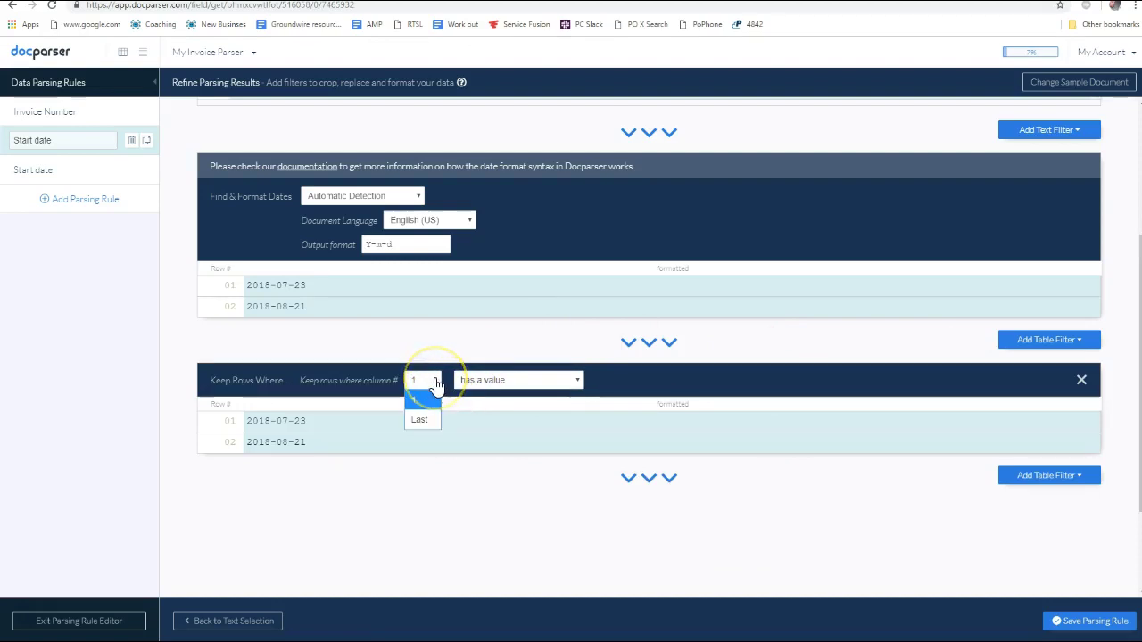
{"action": "left_click", "coordinate": [434, 420]}
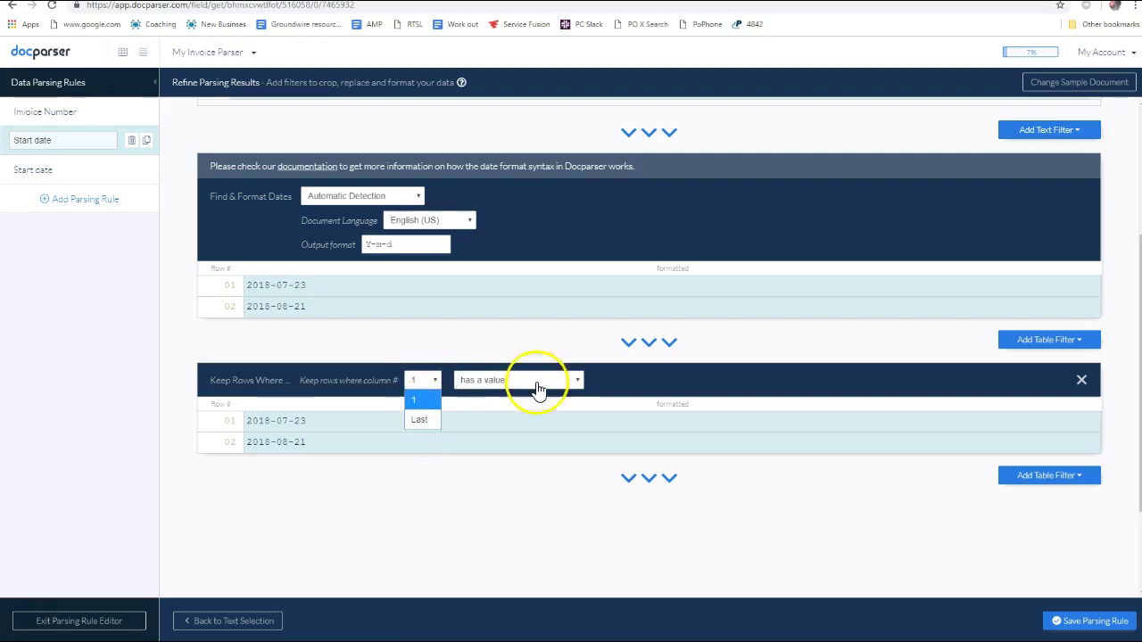
{"action": "left_click", "coordinate": [428, 398]}
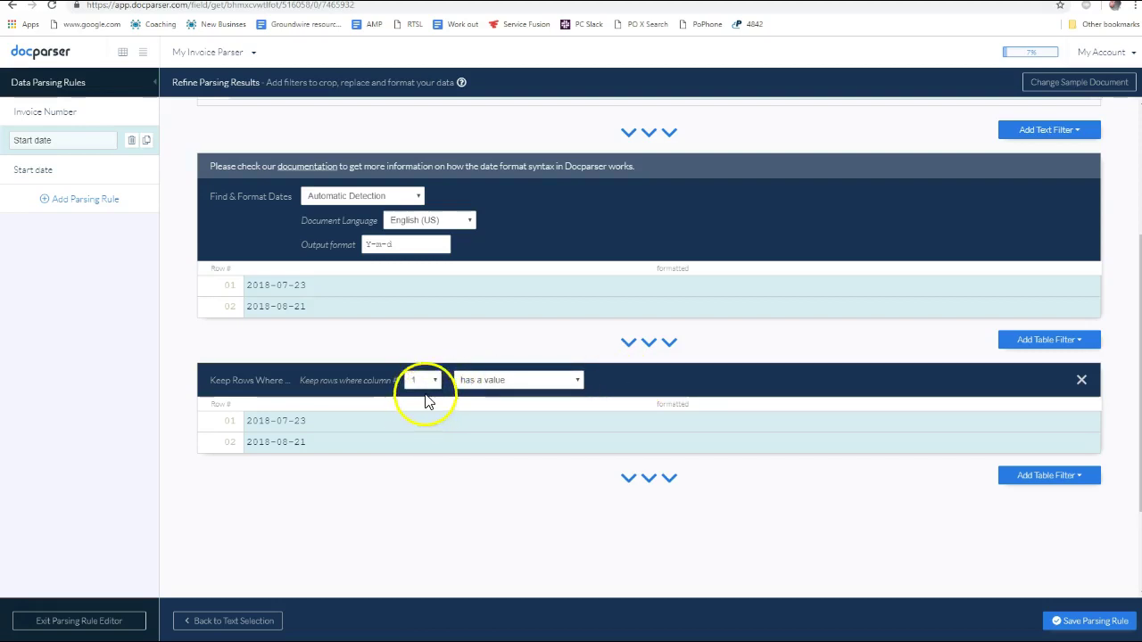
{"action": "left_click", "coordinate": [421, 380]}
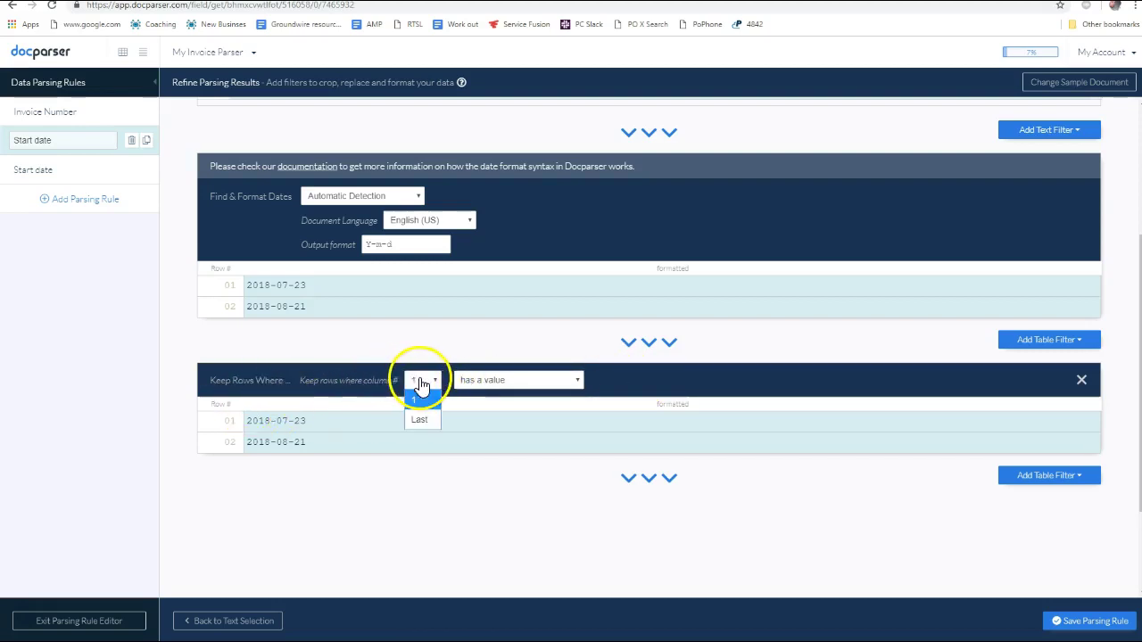
{"action": "left_click", "coordinate": [416, 422]}
{"action": "left_click", "coordinate": [422, 380]}
{"action": "left_click", "coordinate": [433, 401]}
{"action": "double_click", "coordinate": [495, 386]}
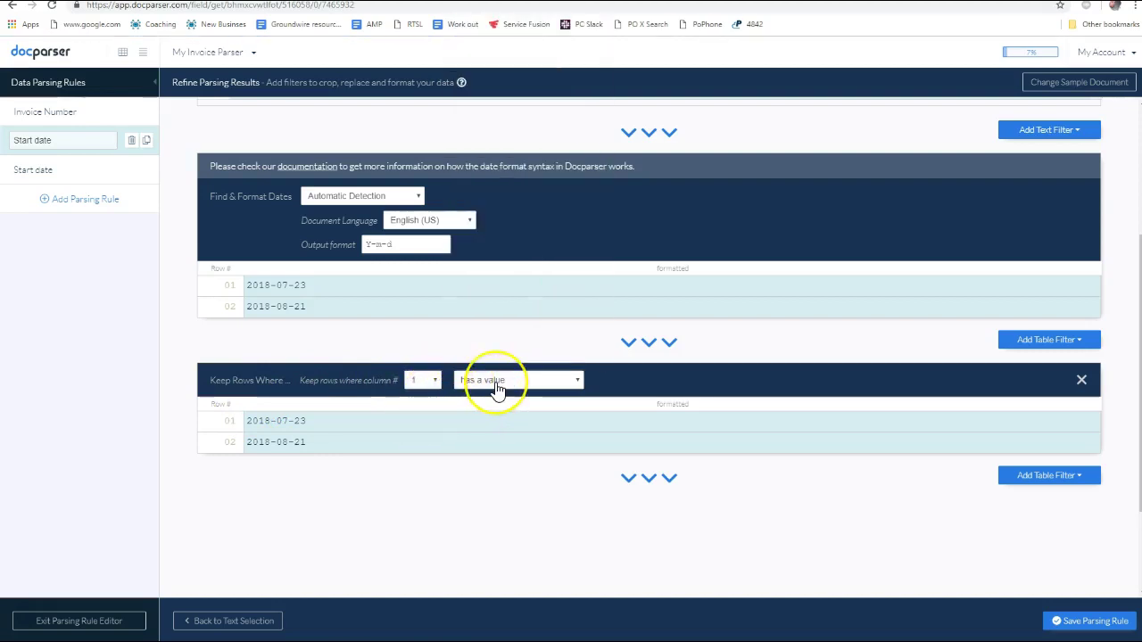
{"action": "left_click", "coordinate": [497, 387]}
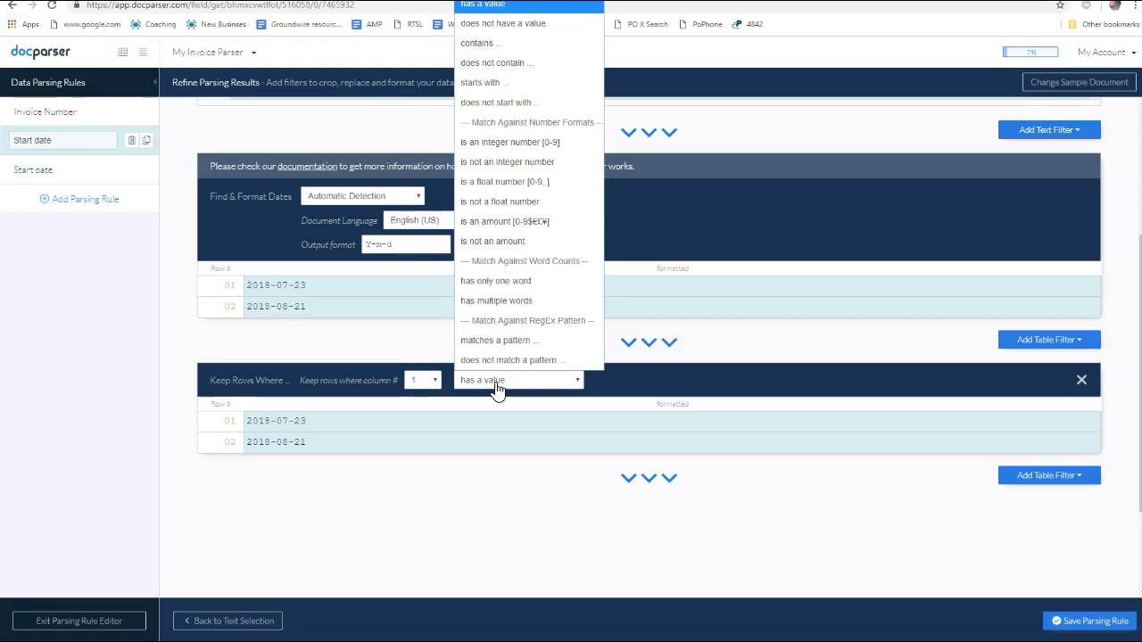
{"action": "left_click_drag", "start_coordinate": [655, 395], "coordinate": [939, 394]}
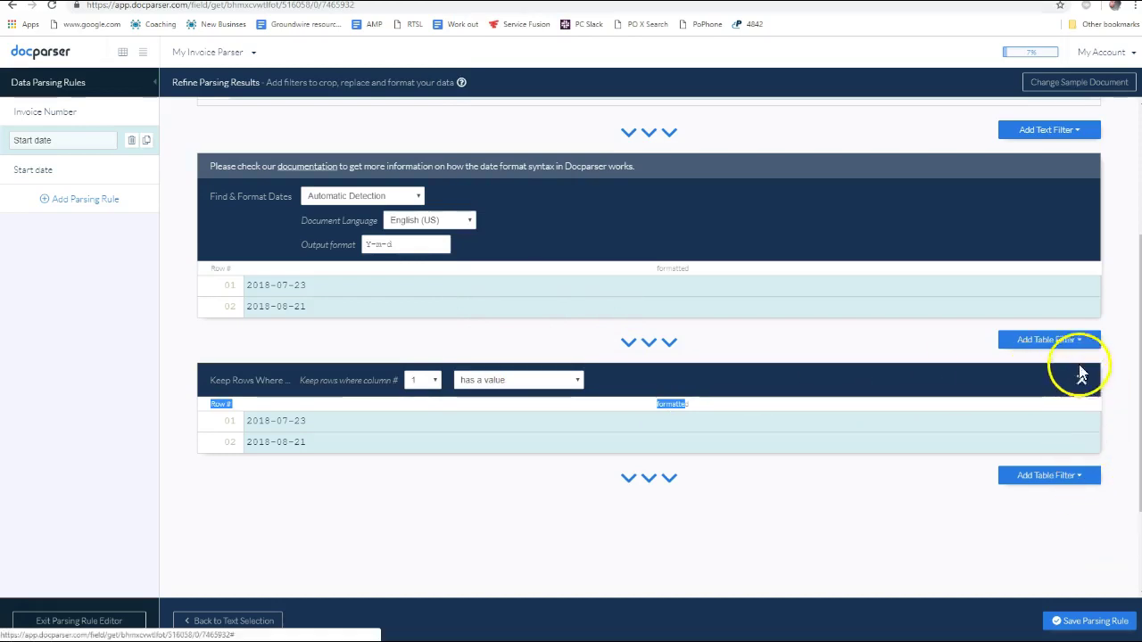
{"action": "left_click", "coordinate": [1072, 348]}
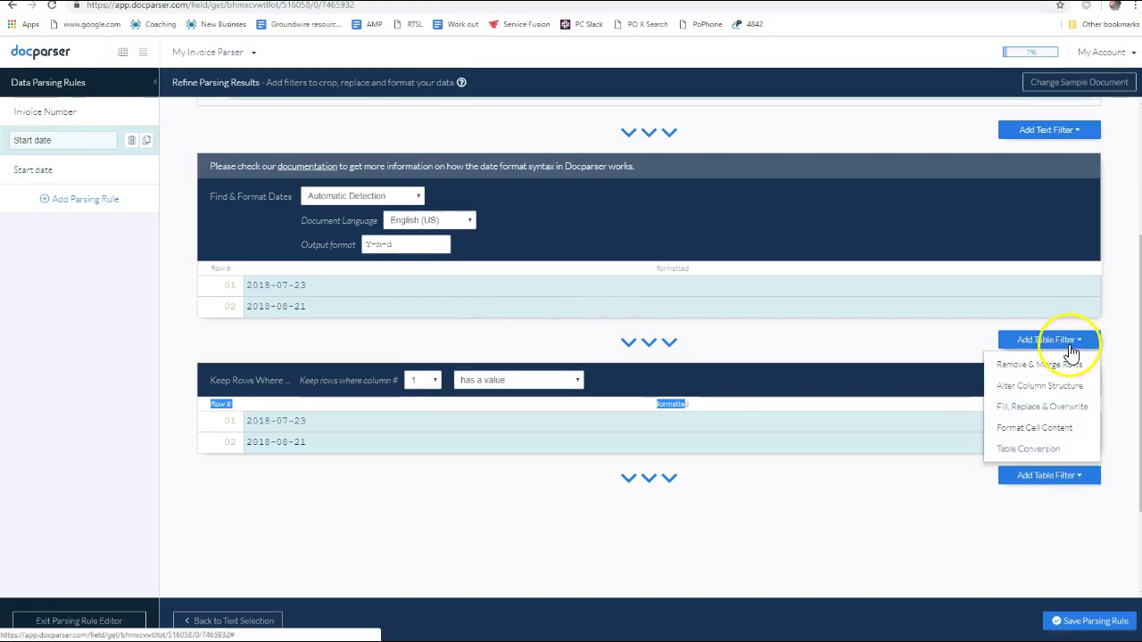
{"action": "left_click", "coordinate": [1031, 513]}
{"action": "left_click", "coordinate": [1082, 380]}
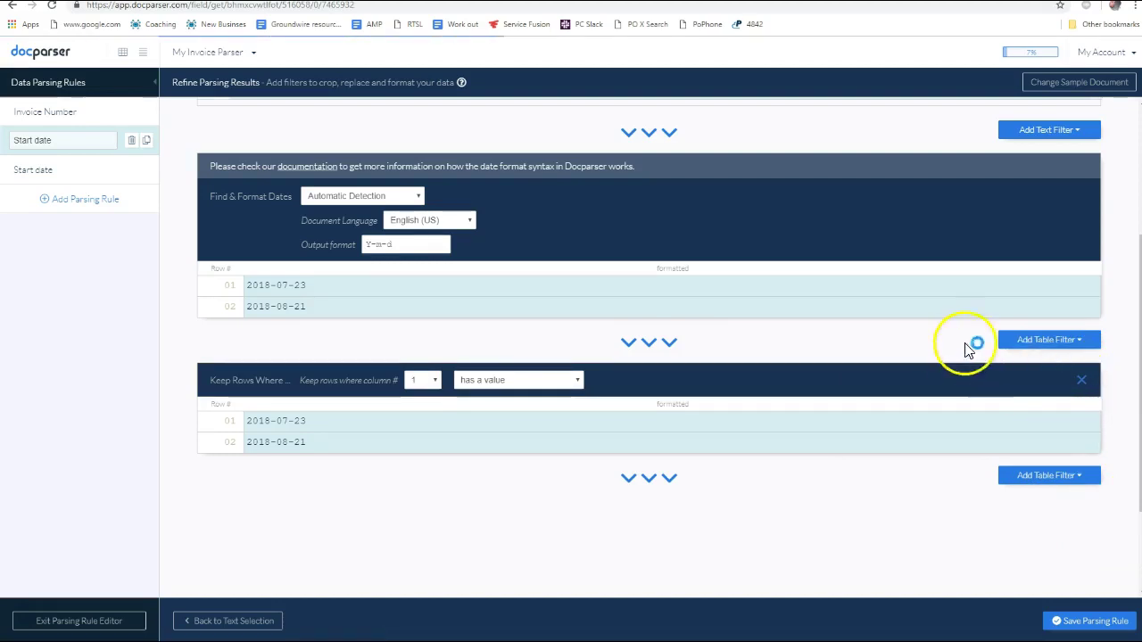
{"action": "left_click", "coordinate": [1045, 342]}
{"action": "mouse_move", "coordinate": [1033, 455]}
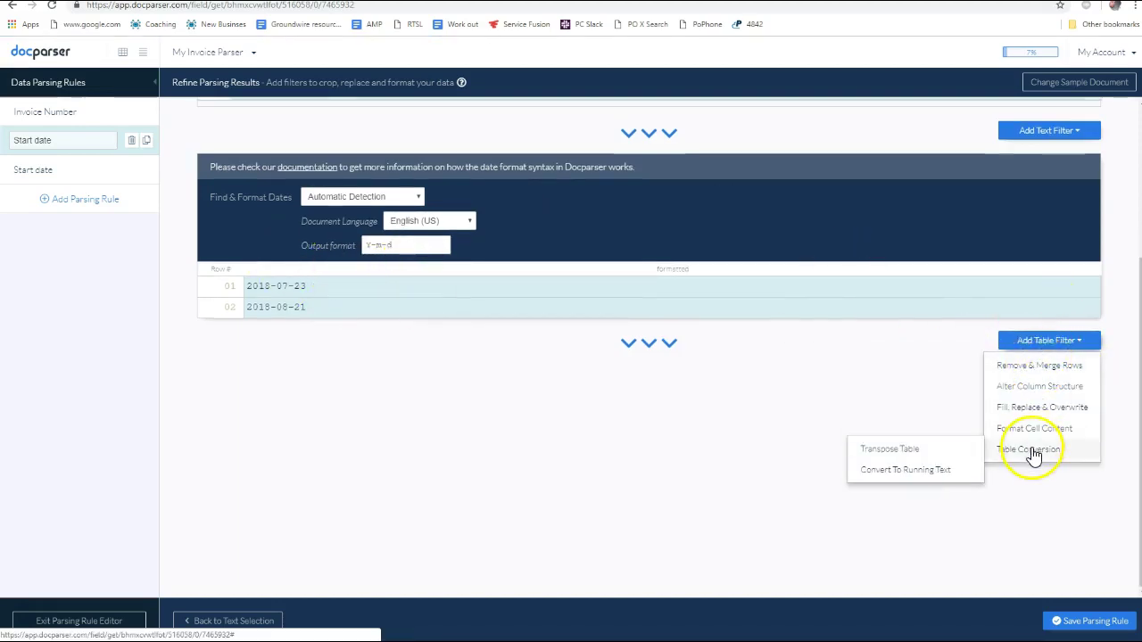
{"action": "left_click", "coordinate": [906, 470]}
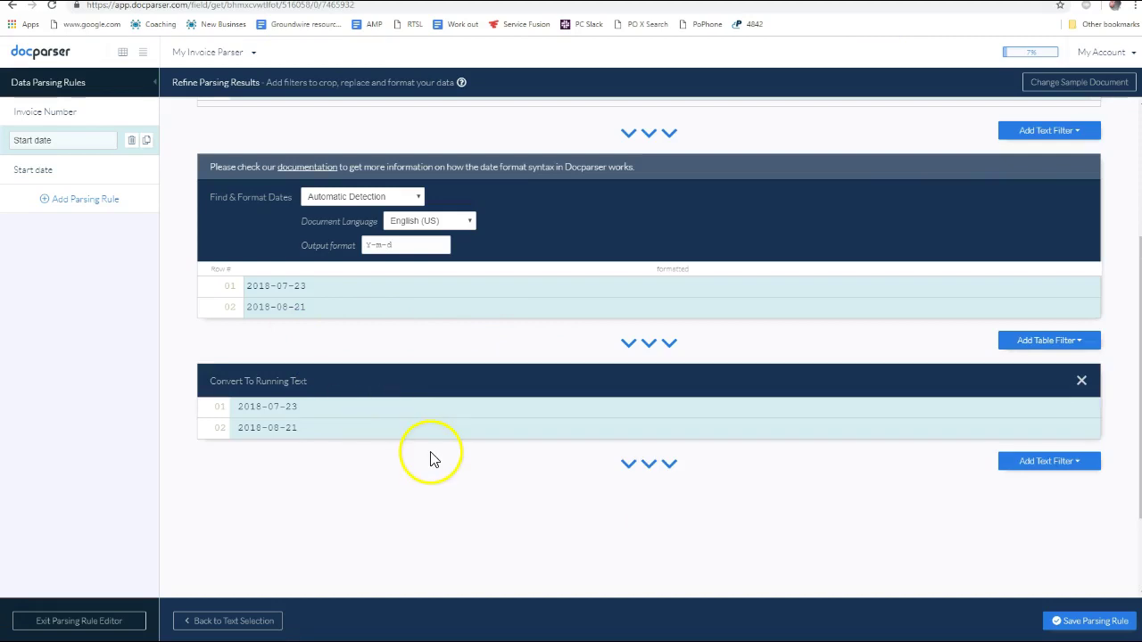
{"action": "left_click", "coordinate": [1081, 380]}
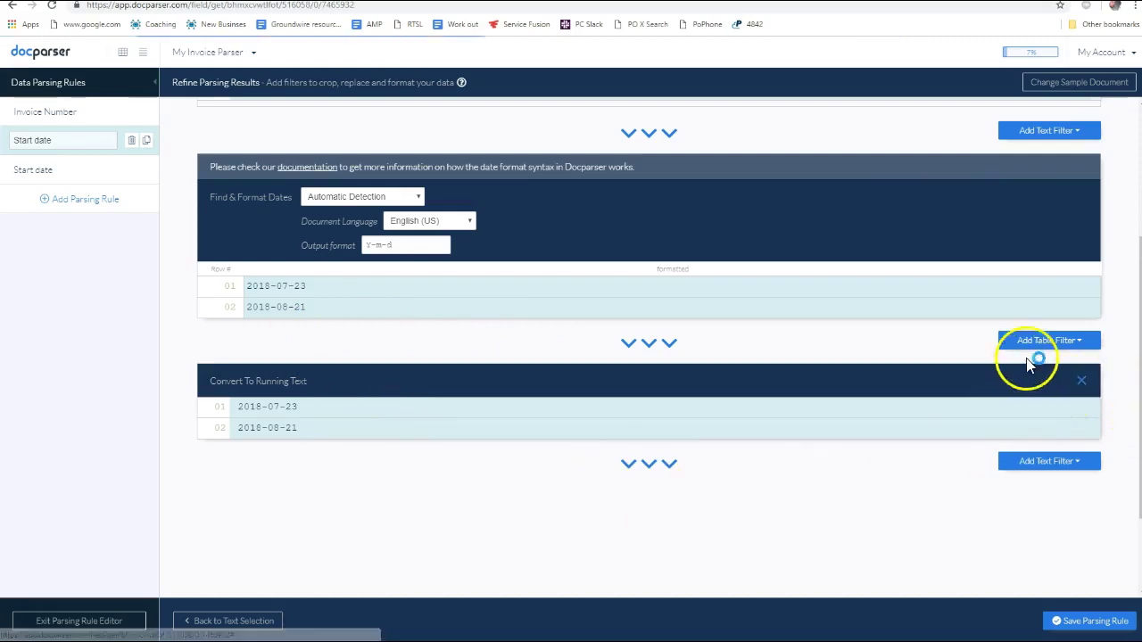
{"action": "left_click", "coordinate": [1091, 345]}
{"action": "mouse_move", "coordinate": [1014, 461]}
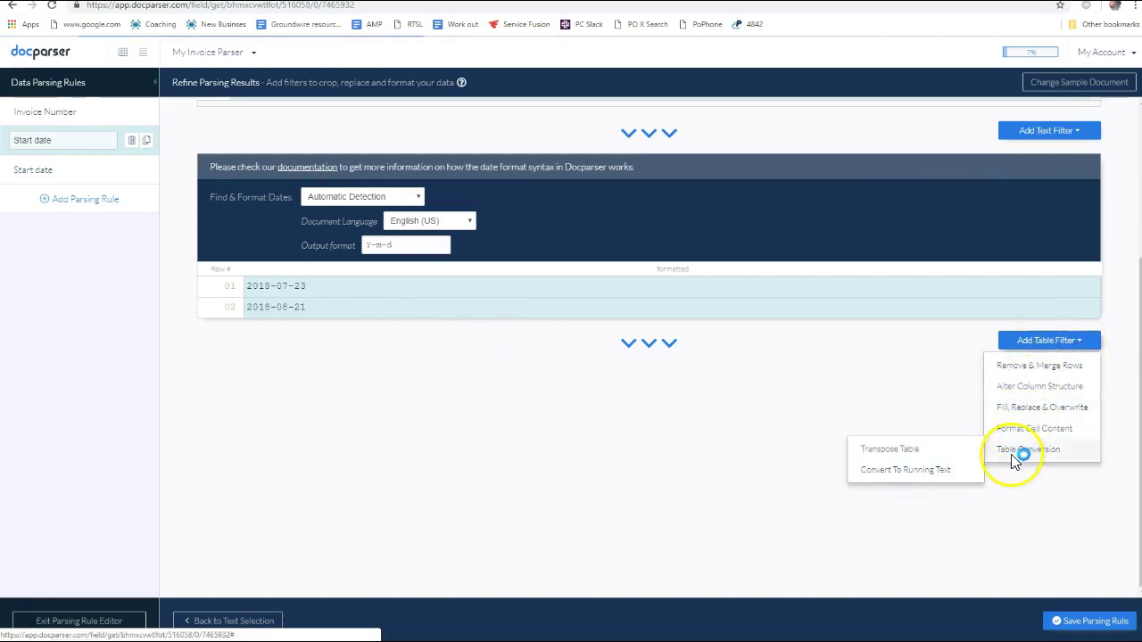
{"action": "left_click", "coordinate": [882, 450]}
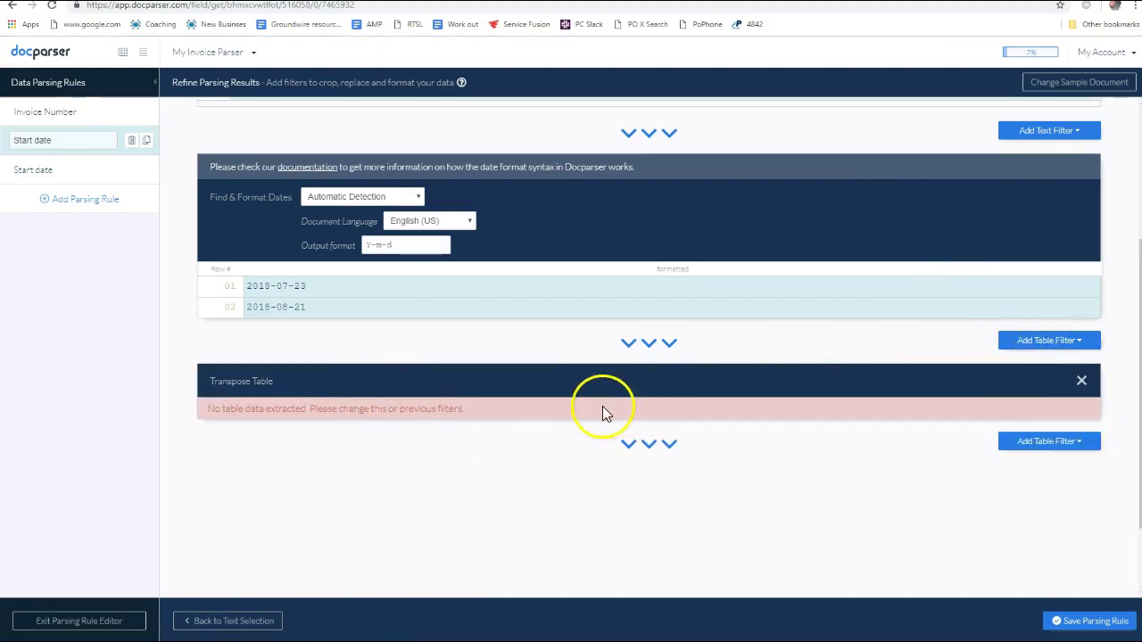
{"action": "left_click", "coordinate": [1081, 380]}
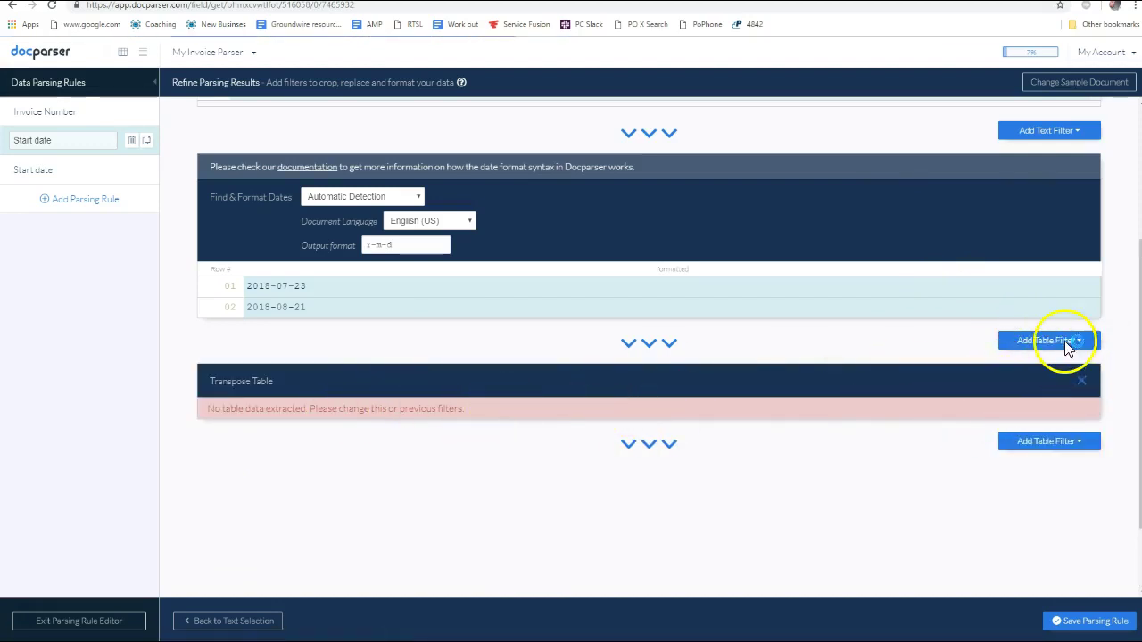
{"action": "left_click", "coordinate": [1077, 348]}
{"action": "mouse_move", "coordinate": [1036, 436]}
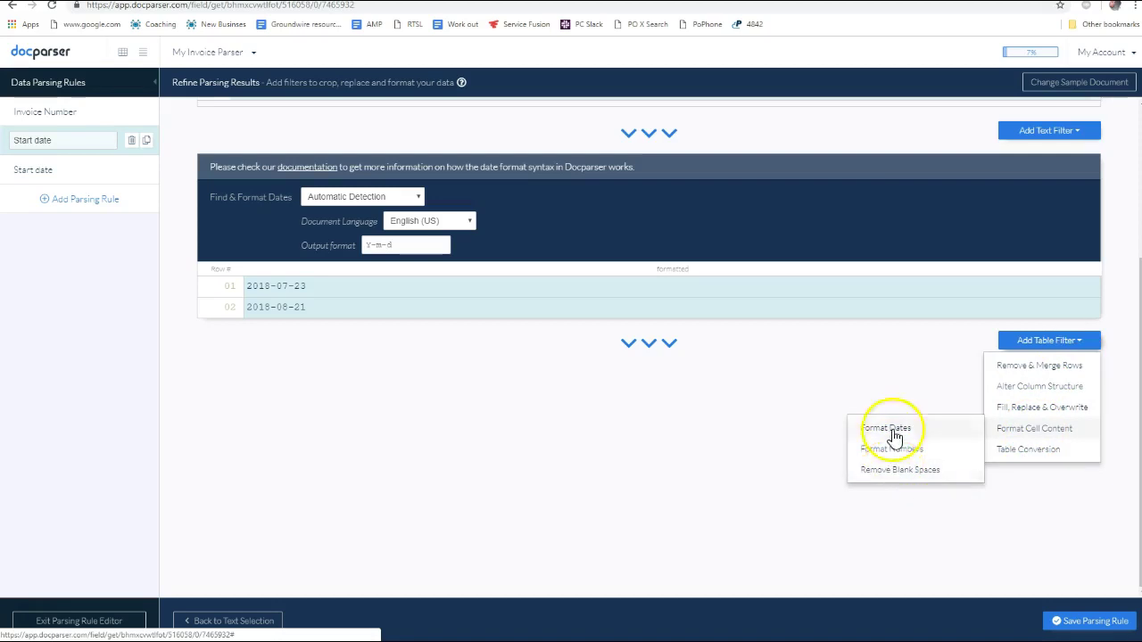
{"action": "mouse_move", "coordinate": [1028, 415]}
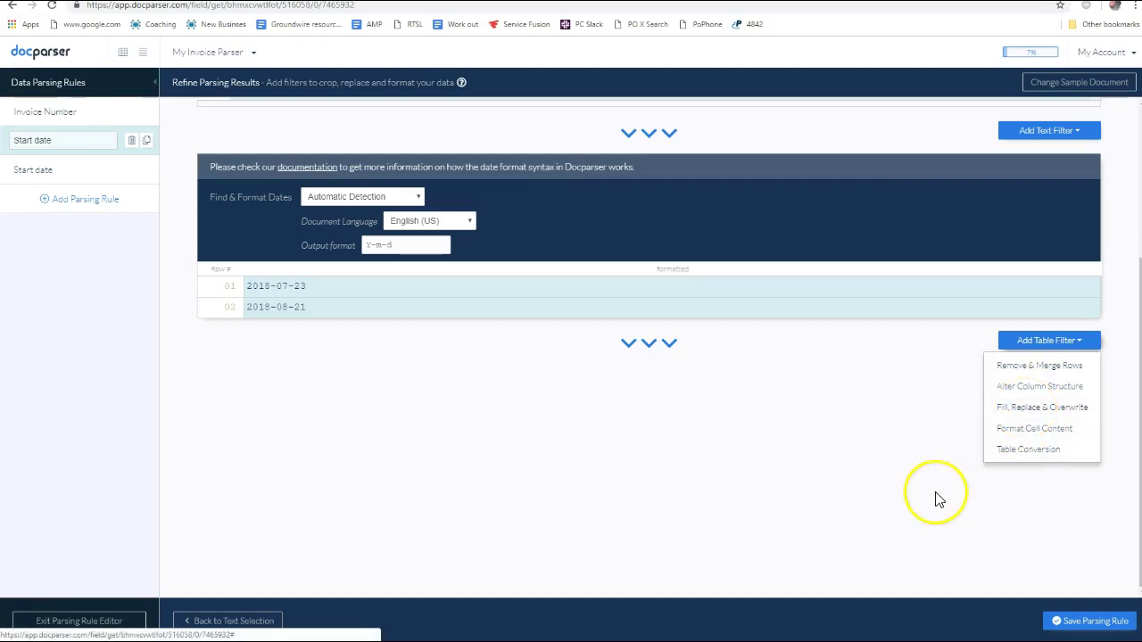
{"action": "mouse_move", "coordinate": [991, 411]}
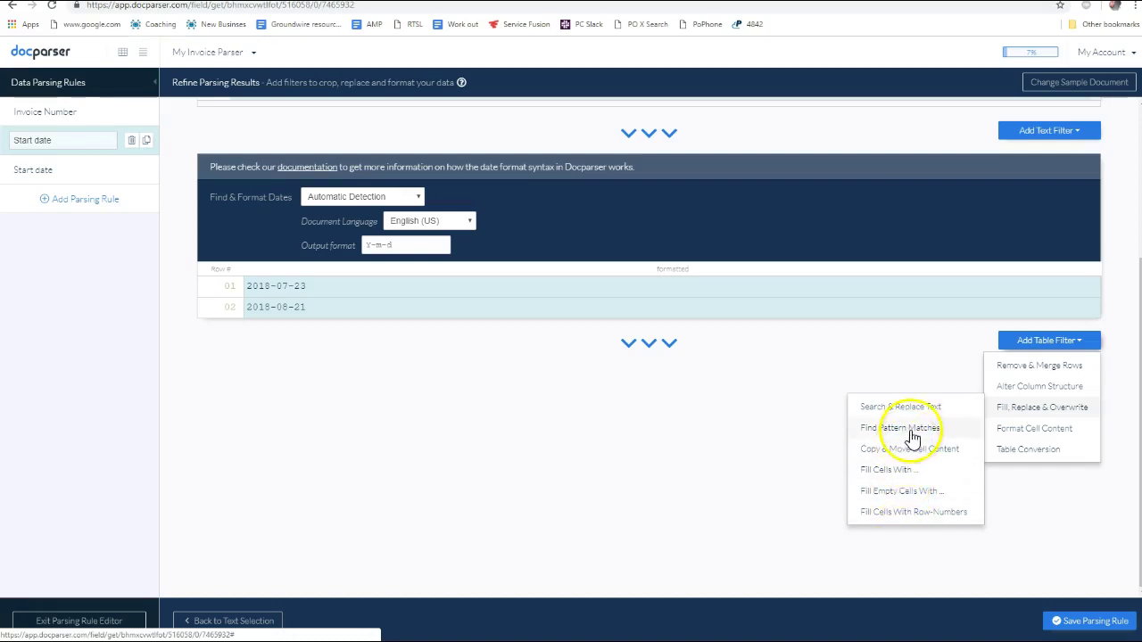
{"action": "mouse_move", "coordinate": [1016, 390]}
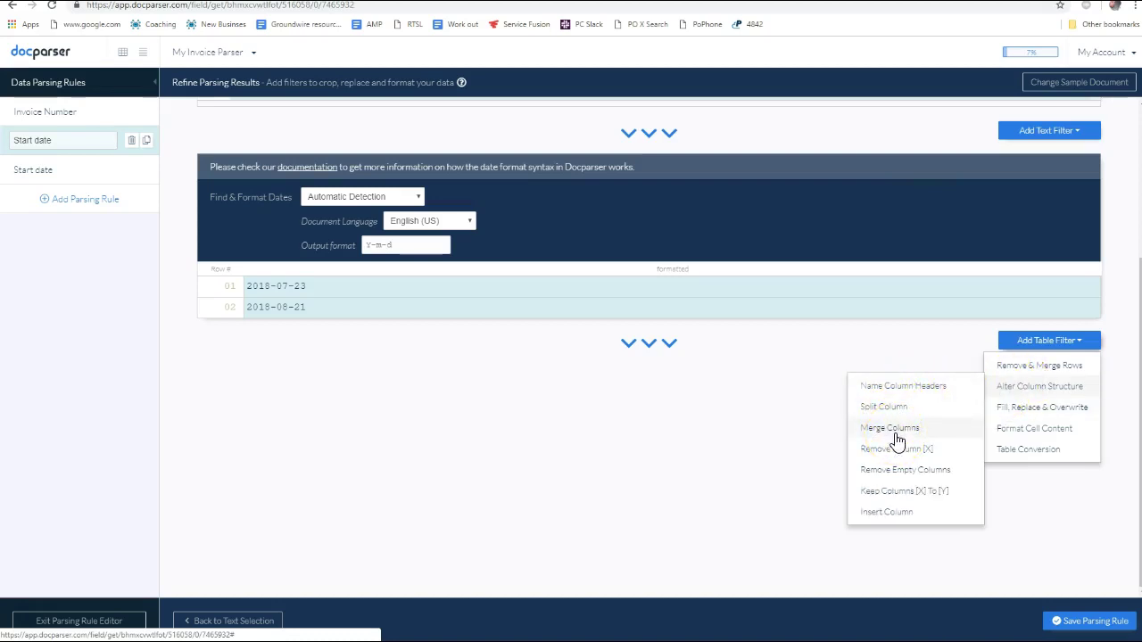
{"action": "left_click", "coordinate": [1016, 413]}
{"action": "mouse_move", "coordinate": [1017, 368]}
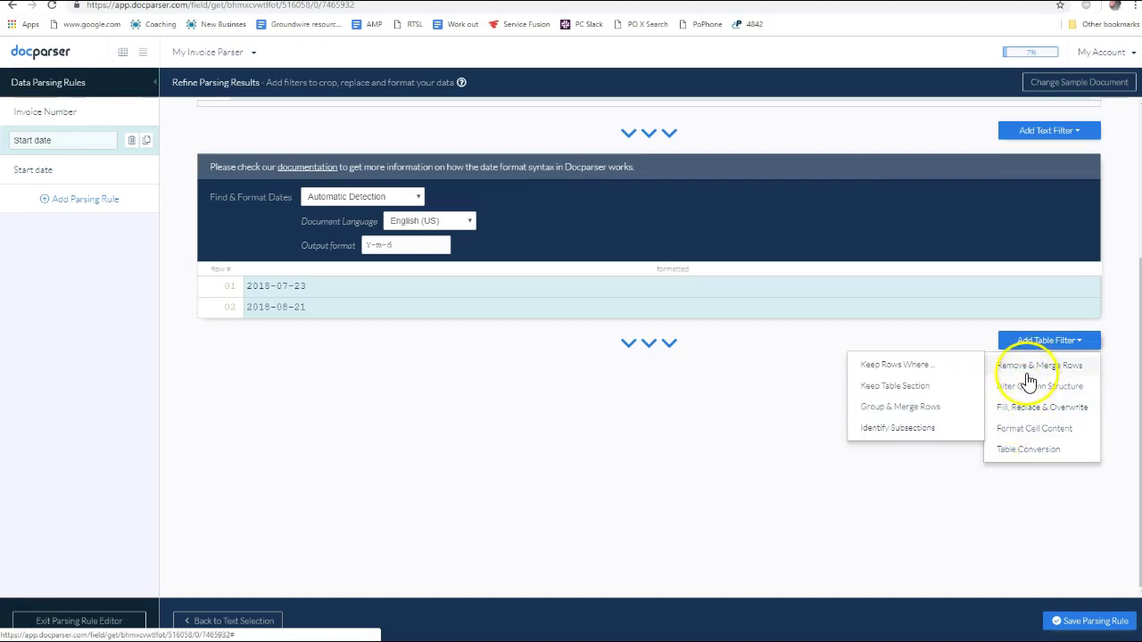
{"action": "left_click", "coordinate": [899, 407]}
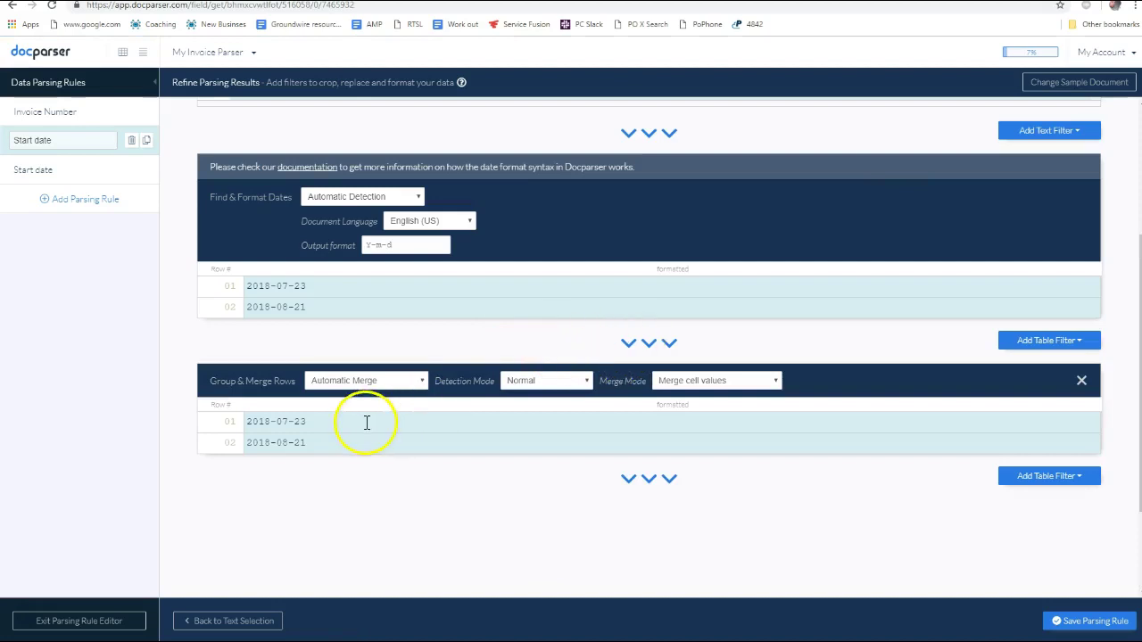
{"action": "left_click", "coordinate": [362, 382]}
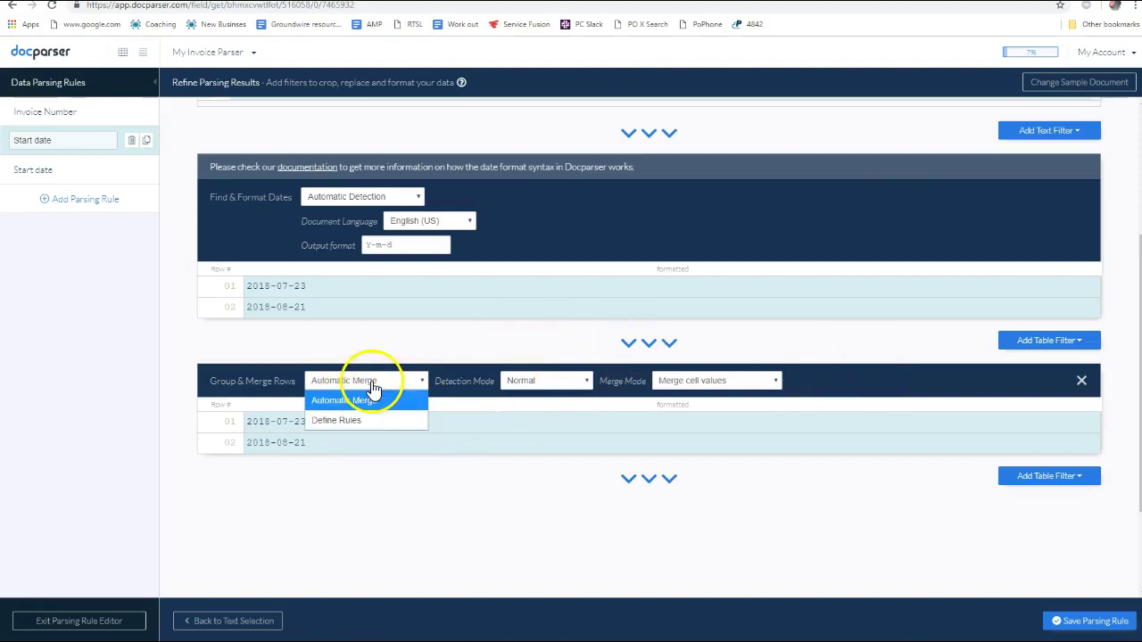
{"action": "left_click", "coordinate": [543, 382]}
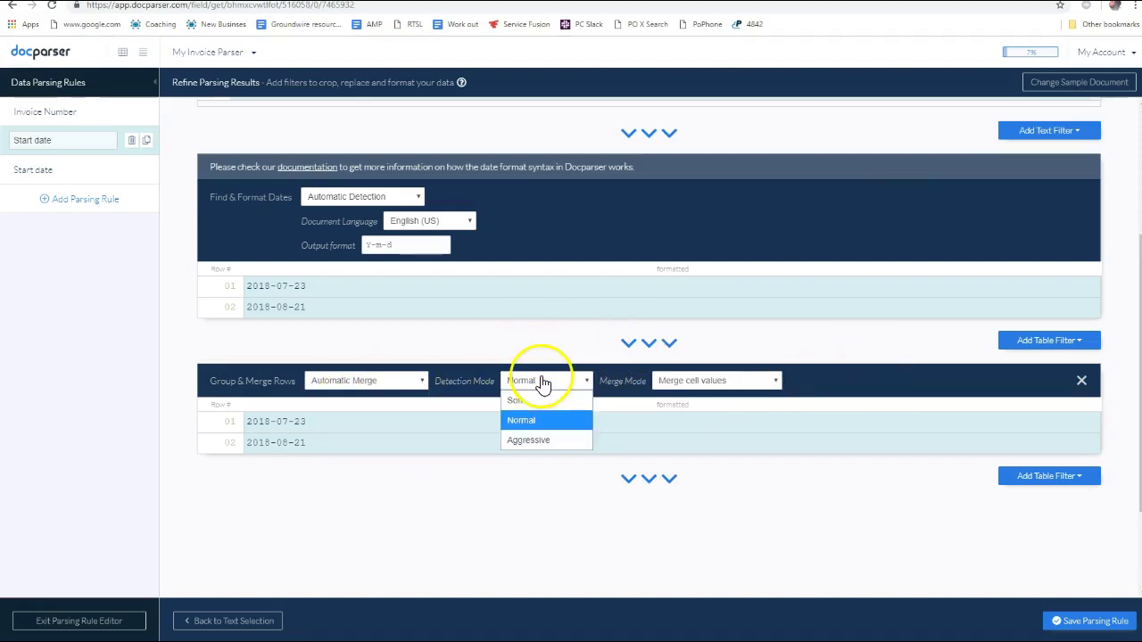
{"action": "left_click", "coordinate": [693, 380]}
{"action": "left_click", "coordinate": [705, 383]}
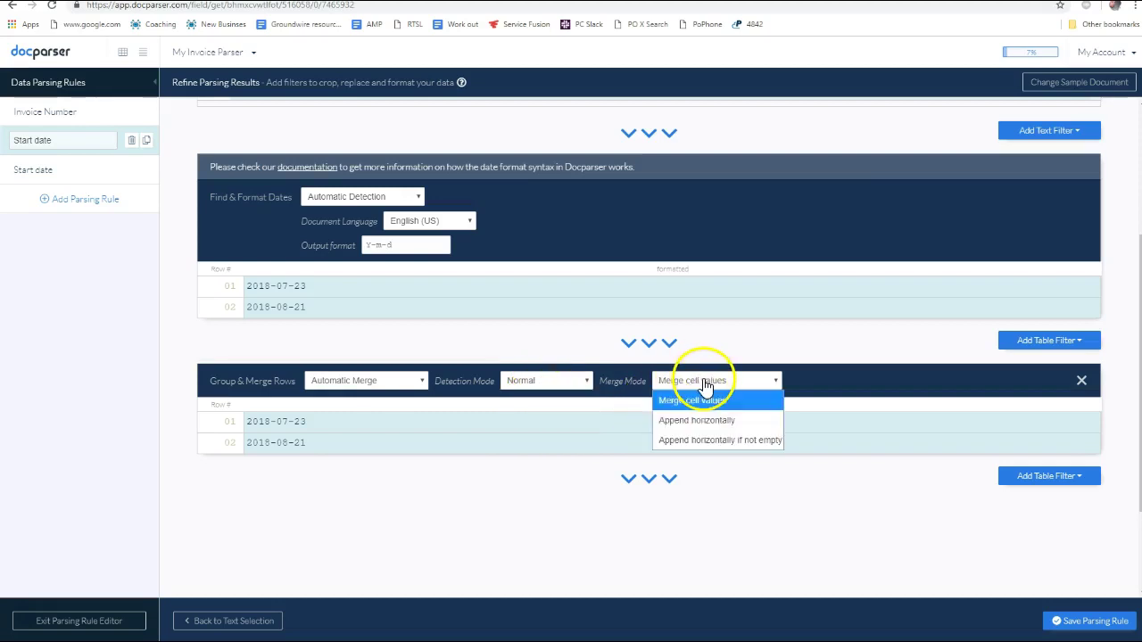
{"action": "left_click", "coordinate": [705, 427]}
{"action": "left_click", "coordinate": [718, 440]}
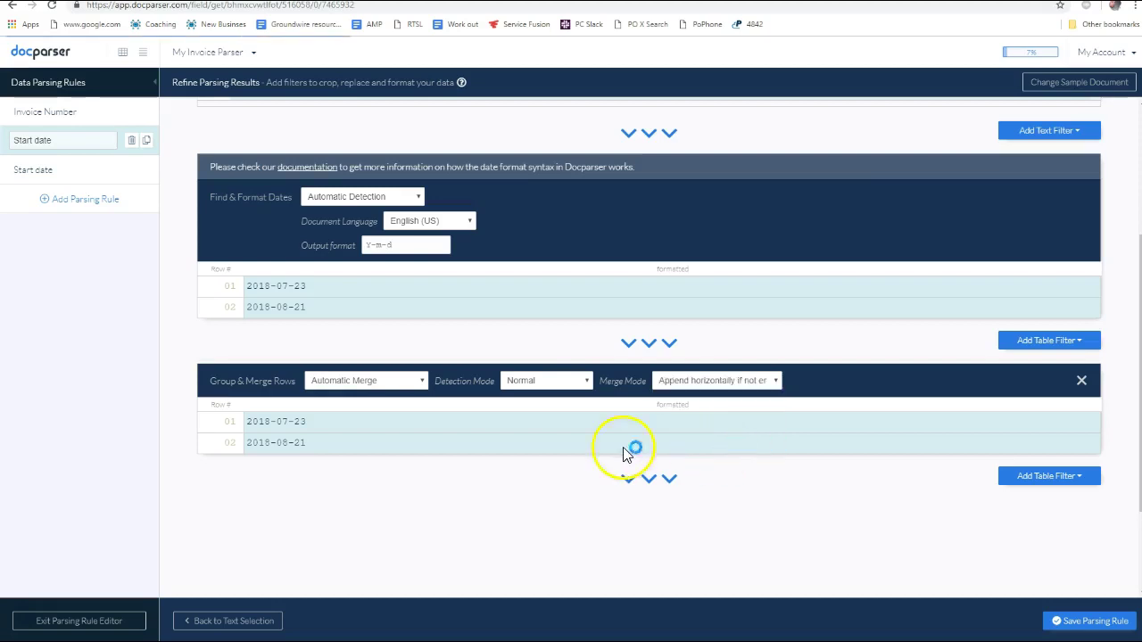
{"action": "left_click", "coordinate": [694, 384]}
{"action": "left_click", "coordinate": [700, 401]}
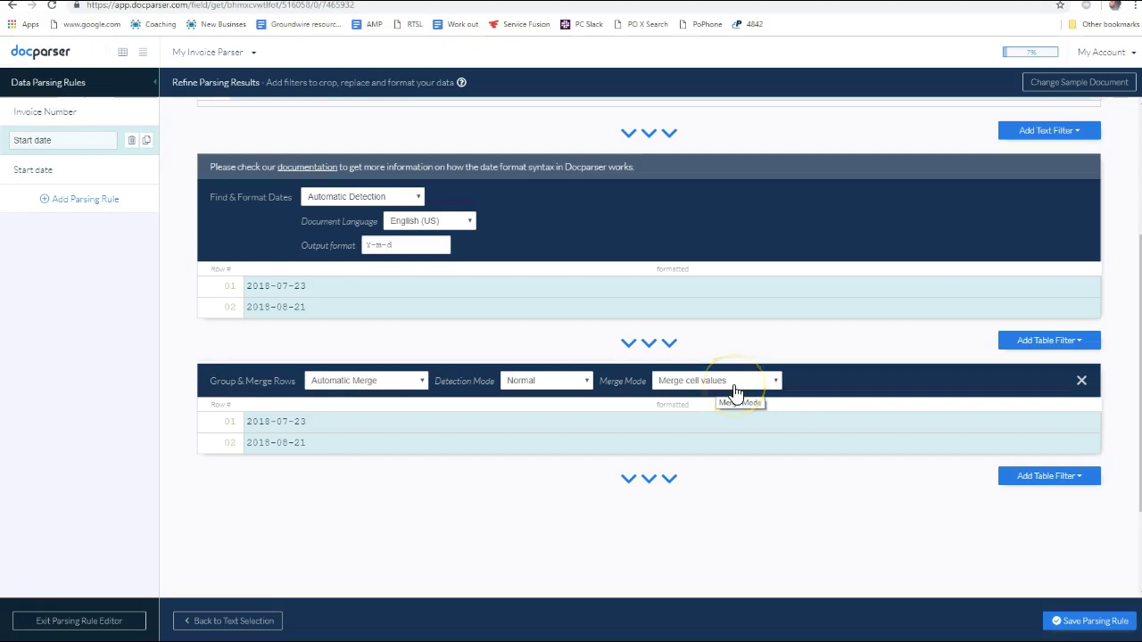
{"action": "left_click", "coordinate": [361, 381]}
{"action": "left_click", "coordinate": [354, 426]}
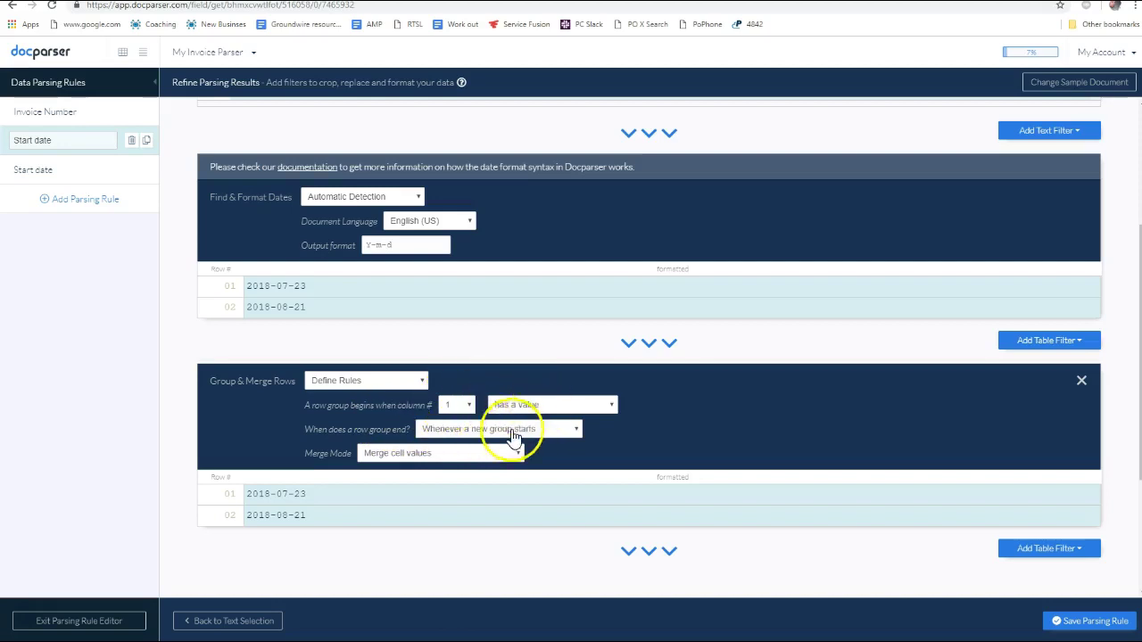
{"action": "scroll", "coordinate": [526, 460], "scroll_direction": "down", "scroll_amount": 2}
{"action": "scroll", "coordinate": [477, 384], "scroll_direction": "up", "scroll_amount": 5}
{"action": "scroll", "coordinate": [718, 287], "scroll_direction": "down", "scroll_amount": 4}
{"action": "scroll", "coordinate": [921, 319], "scroll_direction": "up", "scroll_amount": 4}
{"action": "scroll", "coordinate": [921, 319], "scroll_direction": "down", "scroll_amount": 8}
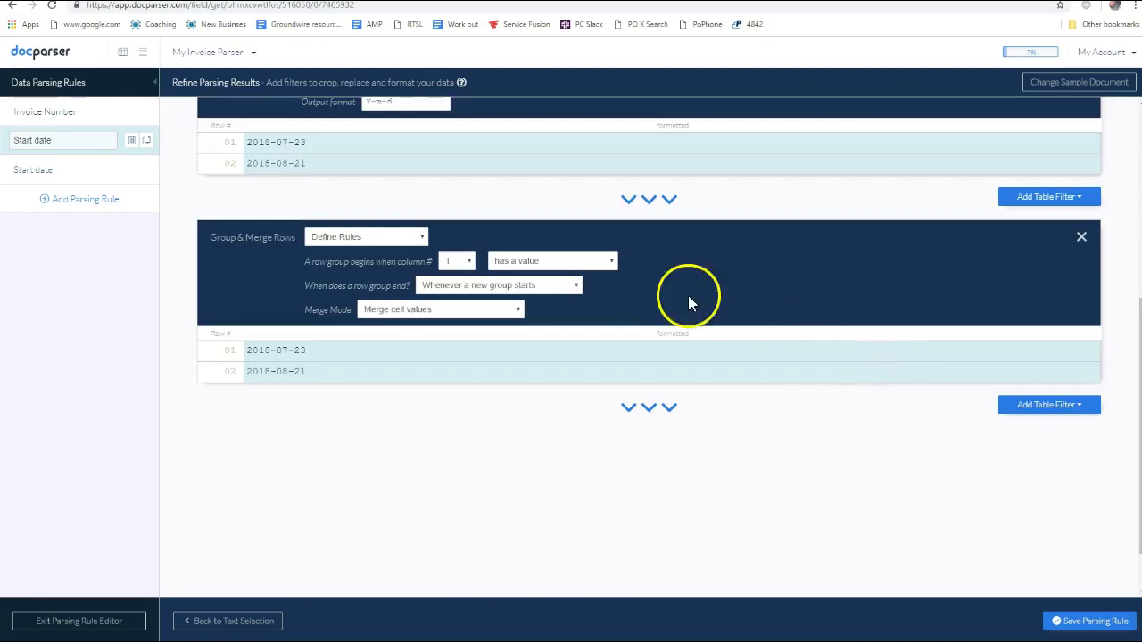
{"action": "scroll", "coordinate": [365, 255], "scroll_direction": "up", "scroll_amount": 2}
{"action": "scroll", "coordinate": [989, 426], "scroll_direction": "down", "scroll_amount": 3}
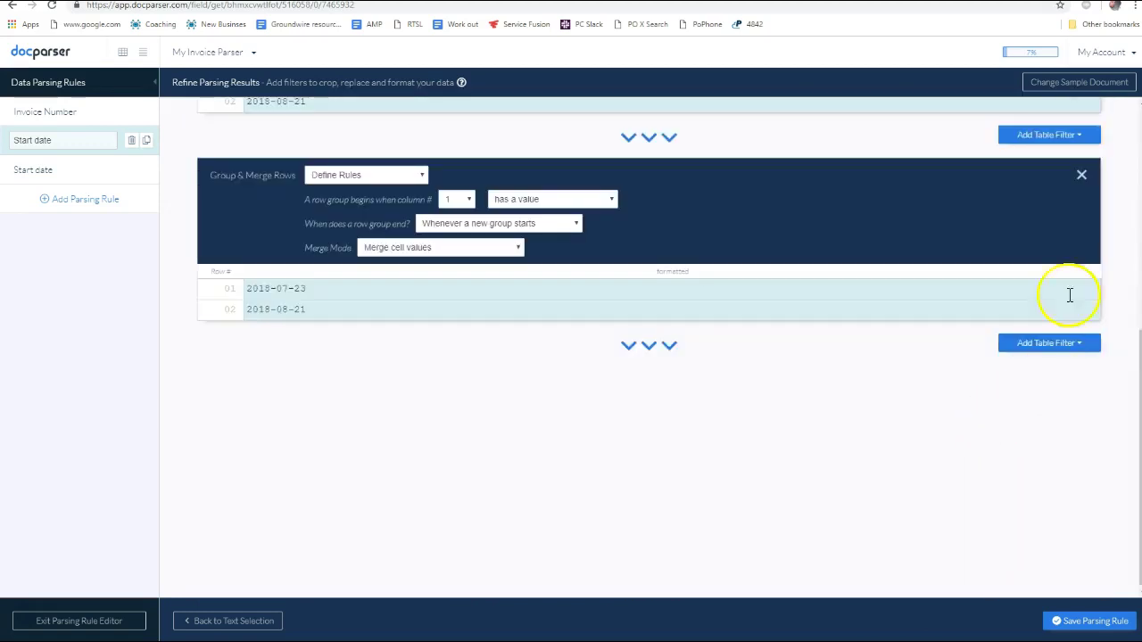
{"action": "left_click", "coordinate": [1082, 179]}
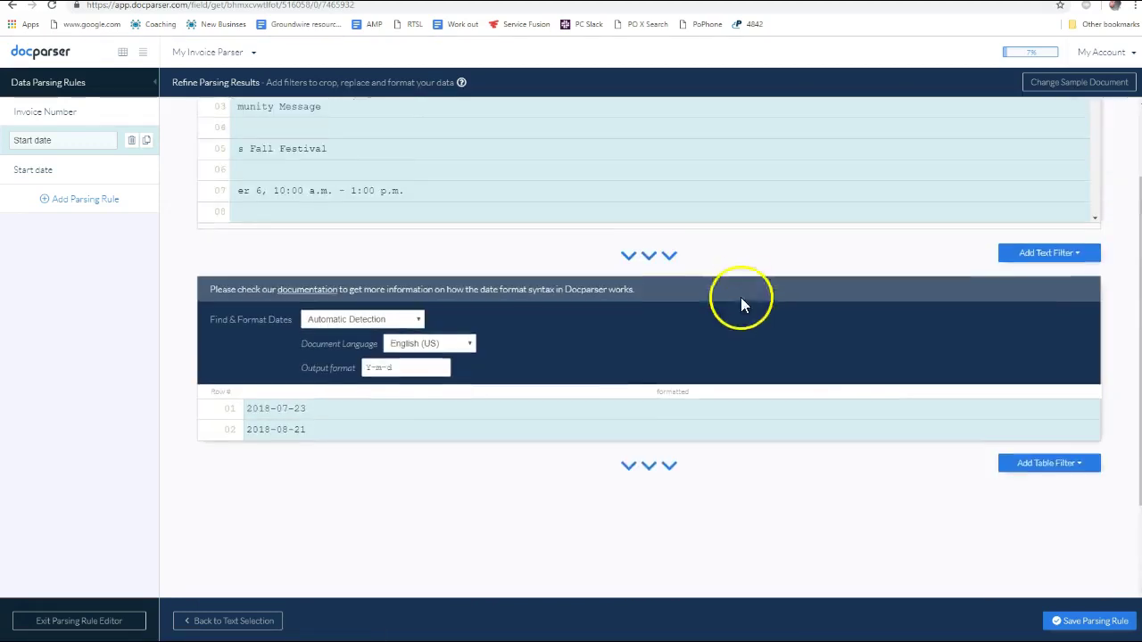
Set the Start date output format to m-d-Y, giving 07-23-2018 and 08-21-2018, with automatic detection kept
{"action": "left_click", "coordinate": [397, 370]}
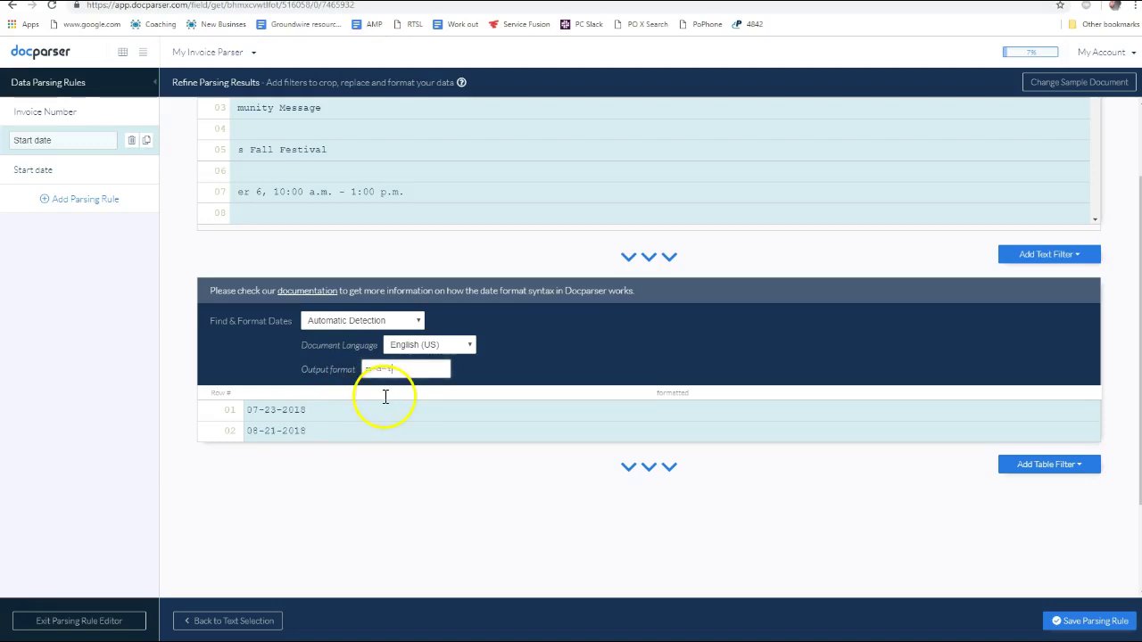
{"action": "left_click", "coordinate": [356, 323]}
{"action": "left_click", "coordinate": [514, 323]}
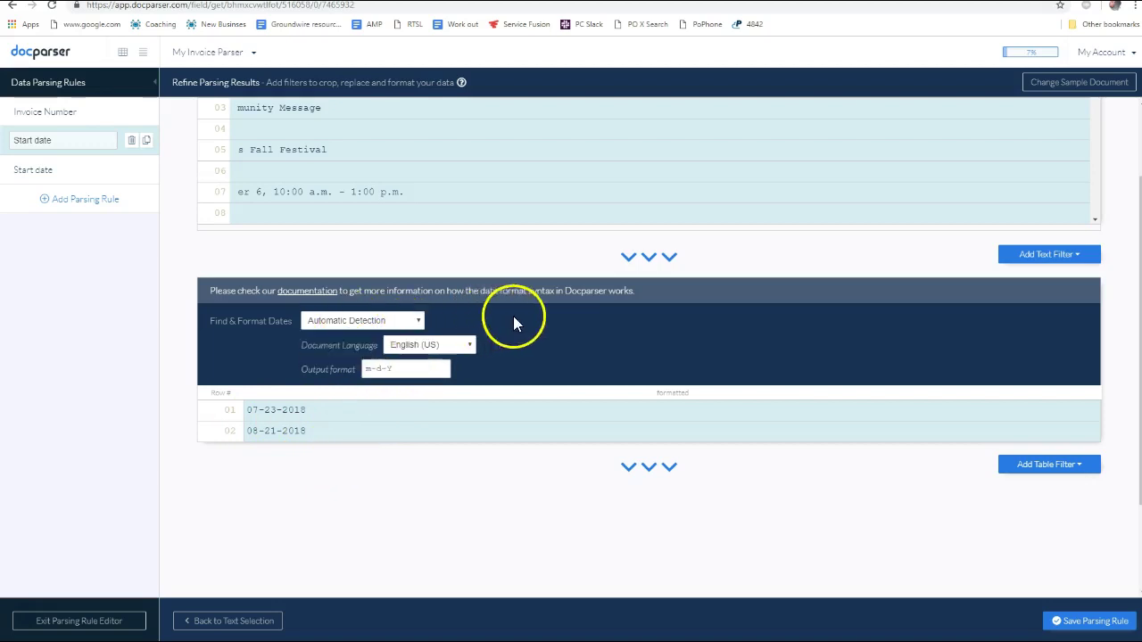
{"action": "left_click", "coordinate": [1061, 471]}
{"action": "mouse_move", "coordinate": [1053, 498]}
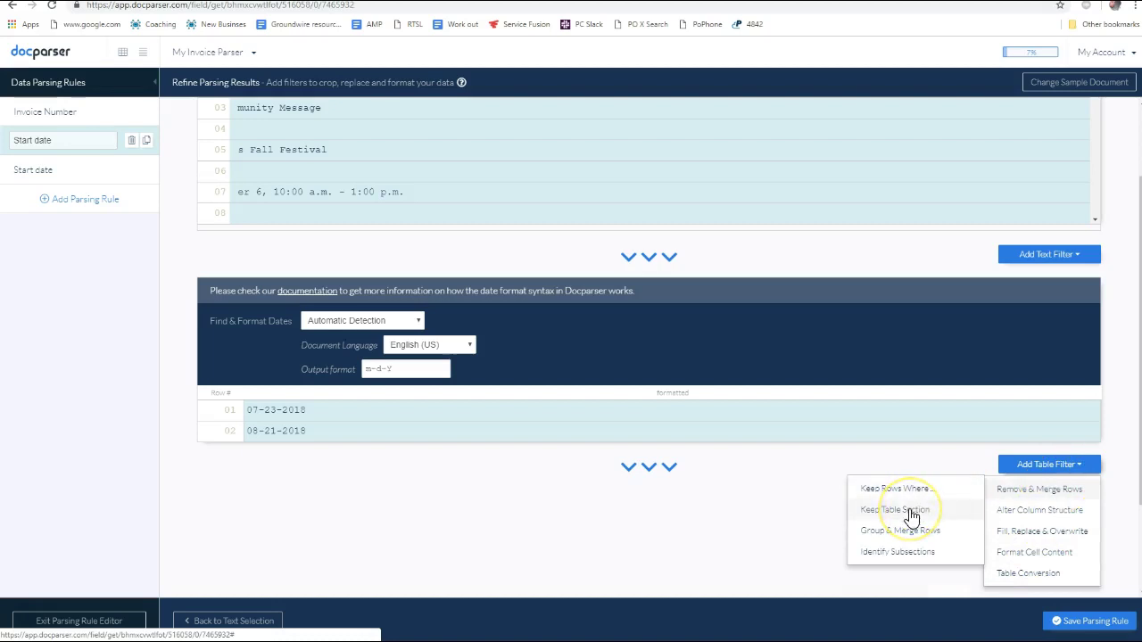
Add a Keep Table Section filter cropping the last 1 row, leaving only 07-23-2018
{"action": "left_click", "coordinate": [912, 516]}
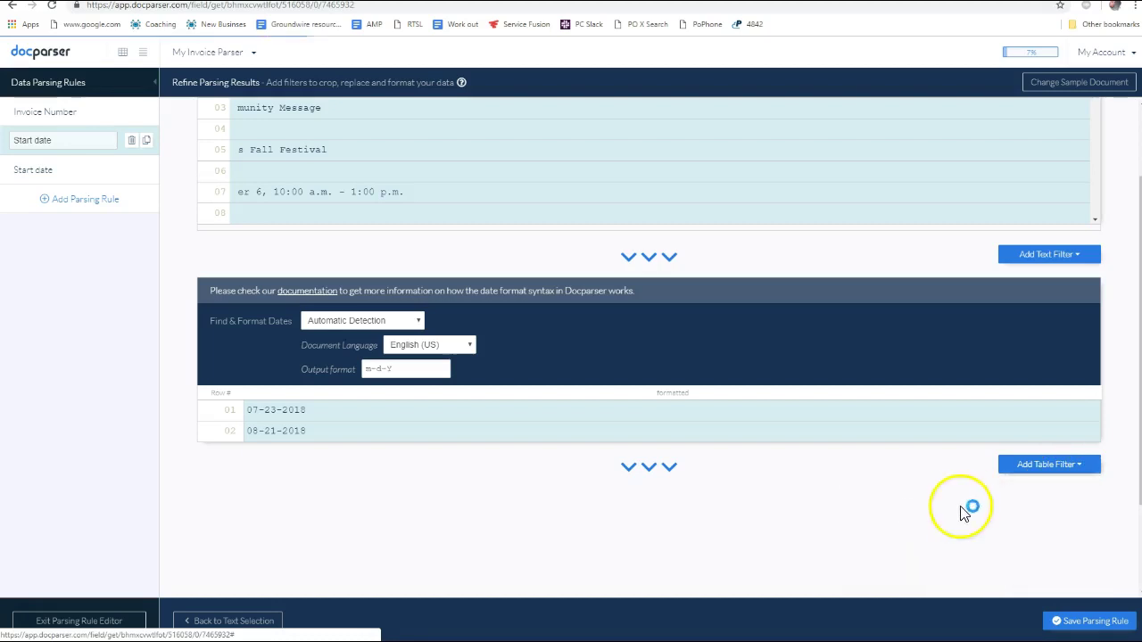
{"action": "scroll", "coordinate": [511, 480], "scroll_direction": "down", "scroll_amount": 2}
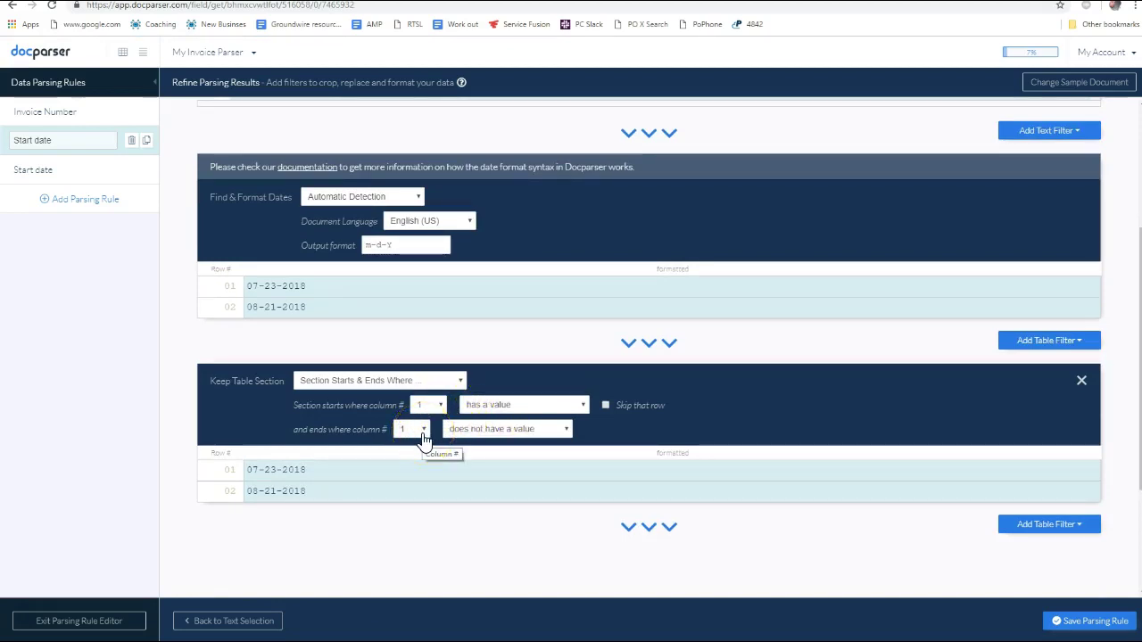
{"action": "left_click", "coordinate": [428, 382]}
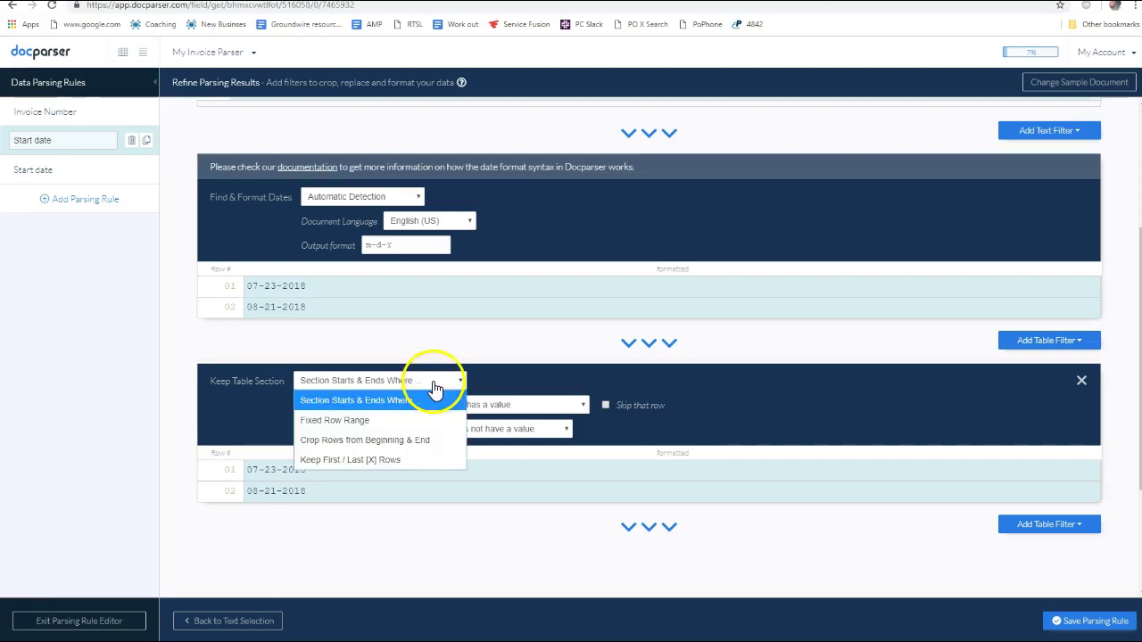
{"action": "left_click", "coordinate": [392, 439]}
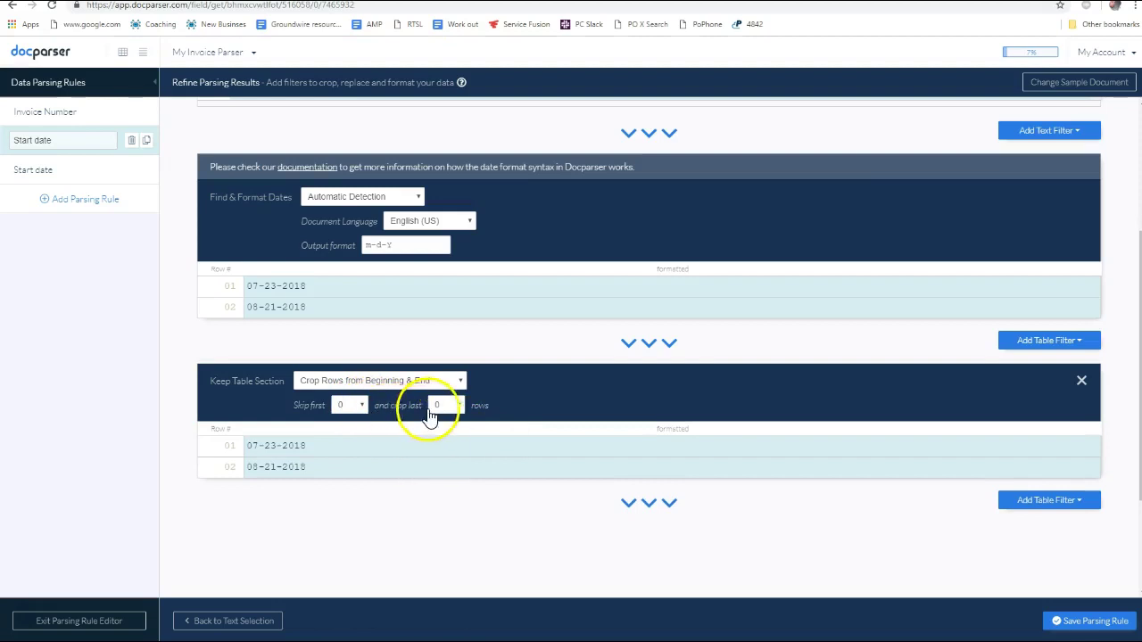
{"action": "left_click", "coordinate": [451, 407]}
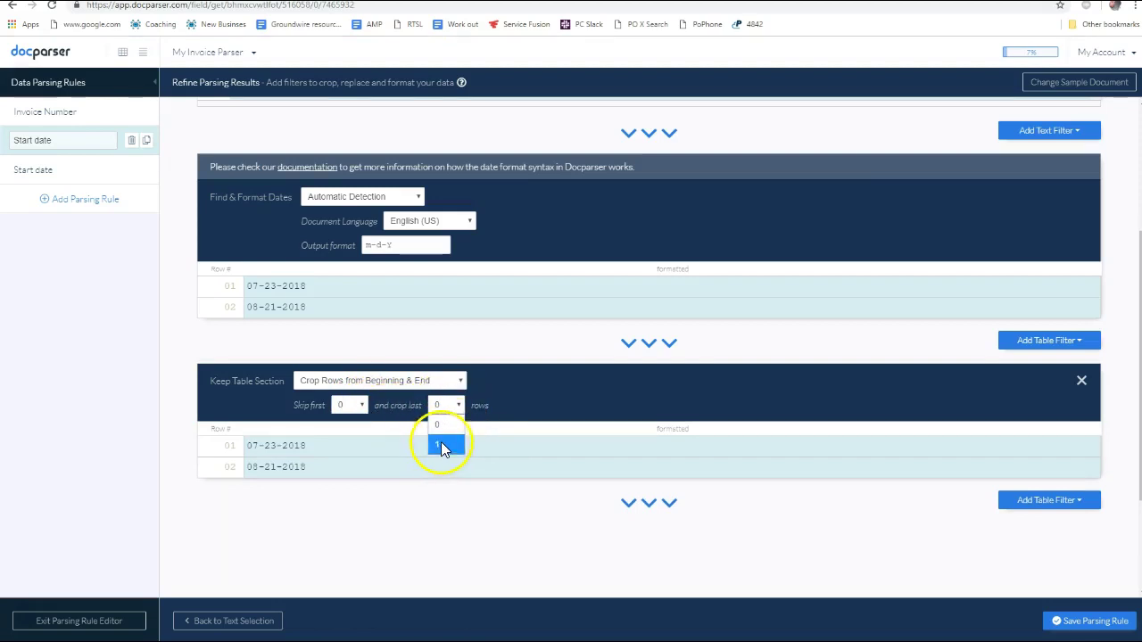
{"action": "left_click", "coordinate": [441, 444]}
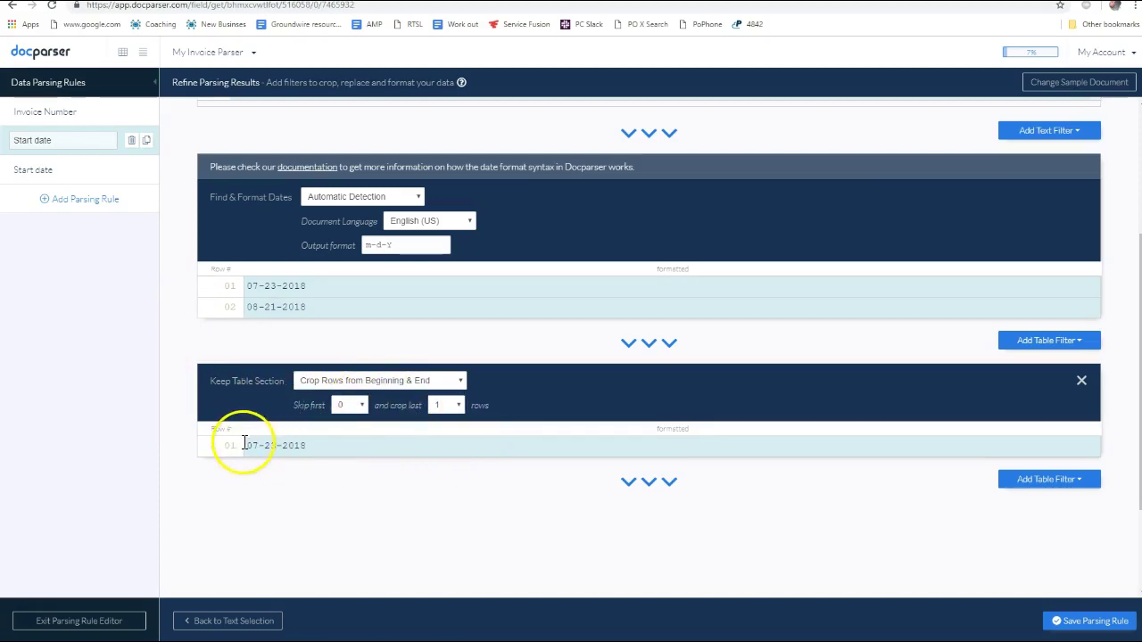
{"action": "left_click_drag", "start_coordinate": [222, 448], "coordinate": [312, 444]}
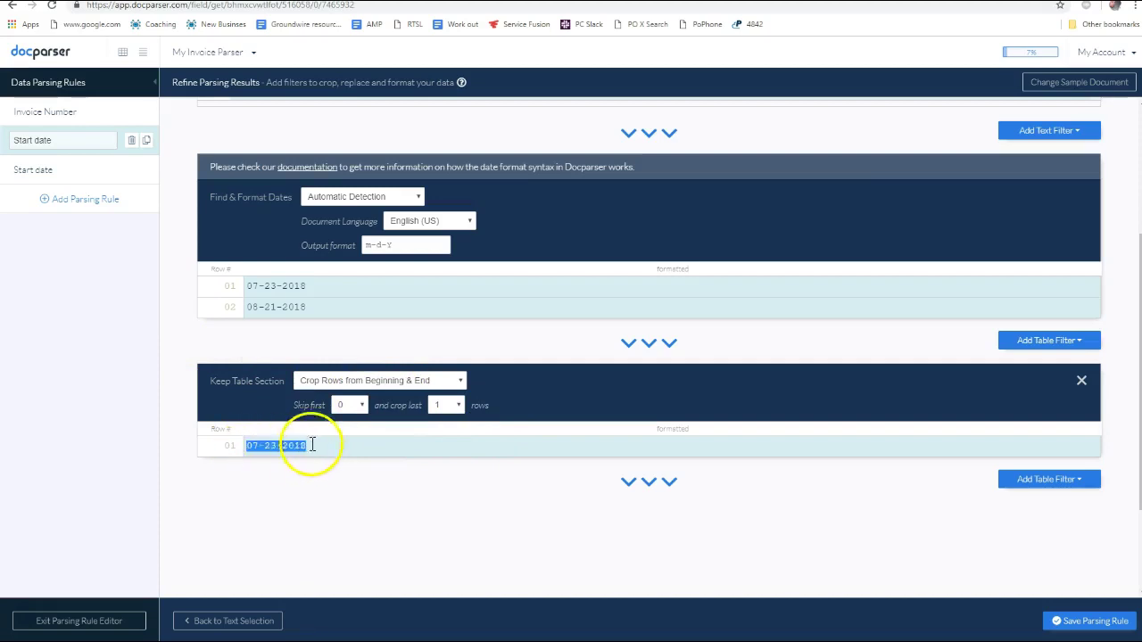
{"action": "scroll", "coordinate": [755, 268], "scroll_direction": "up", "scroll_amount": 3}
{"action": "scroll", "coordinate": [765, 242], "scroll_direction": "down", "scroll_amount": 2}
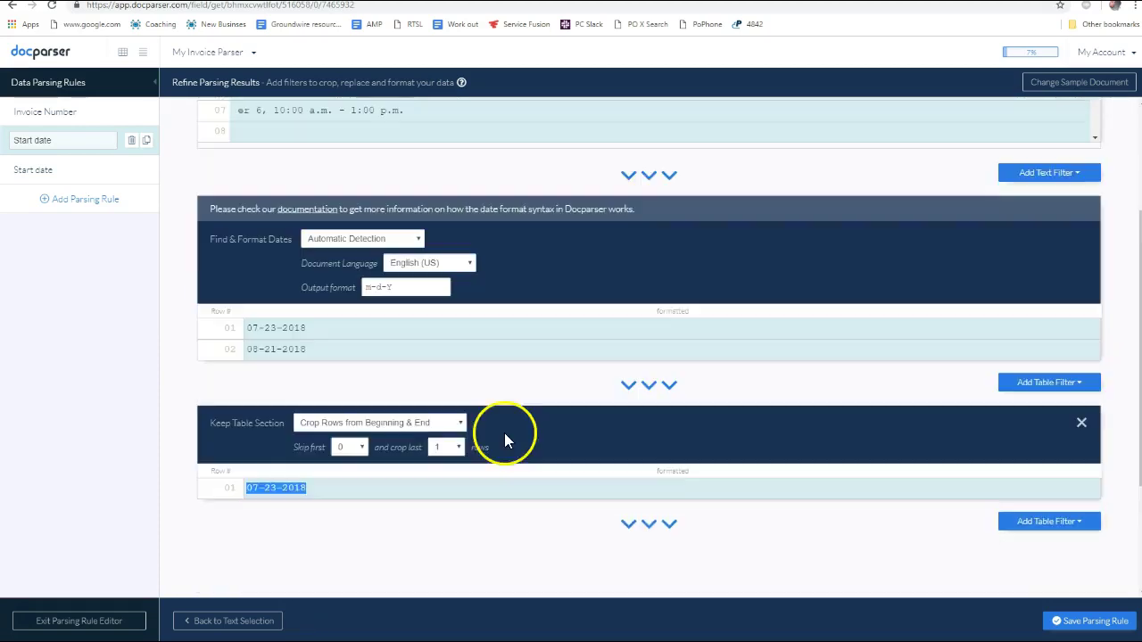
Open the second date rule as End date and confirm its area, extracting 2018-07-23 and 2018-08-21
{"action": "left_click", "coordinate": [56, 177]}
{"action": "left_click", "coordinate": [696, 155]}
{"action": "right_click", "coordinate": [701, 155]}
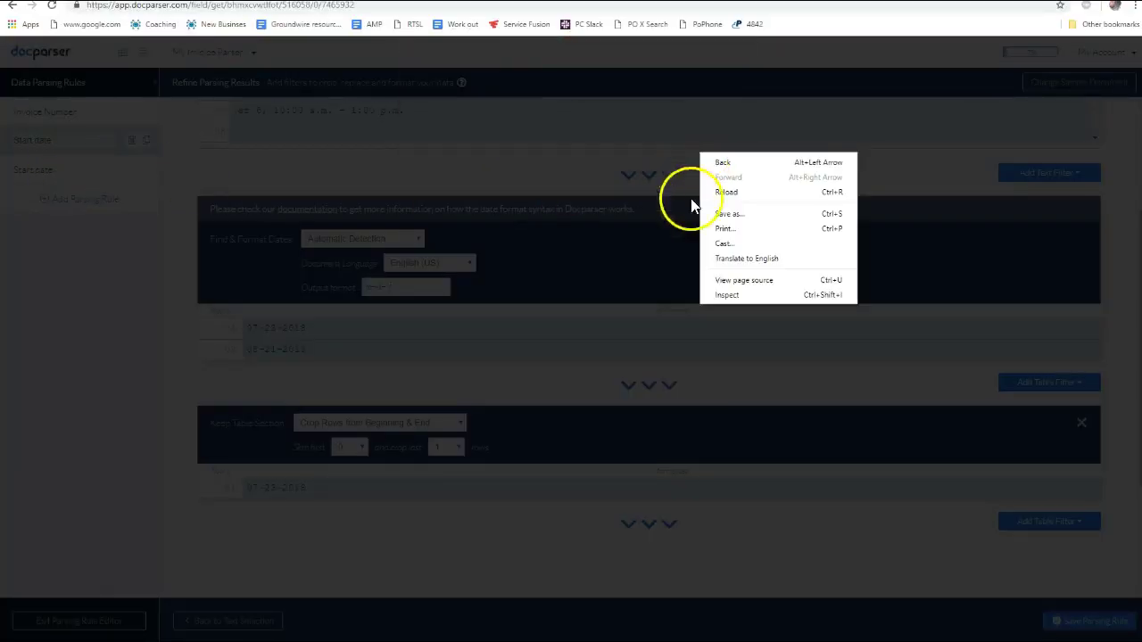
{"action": "left_click", "coordinate": [33, 168]}
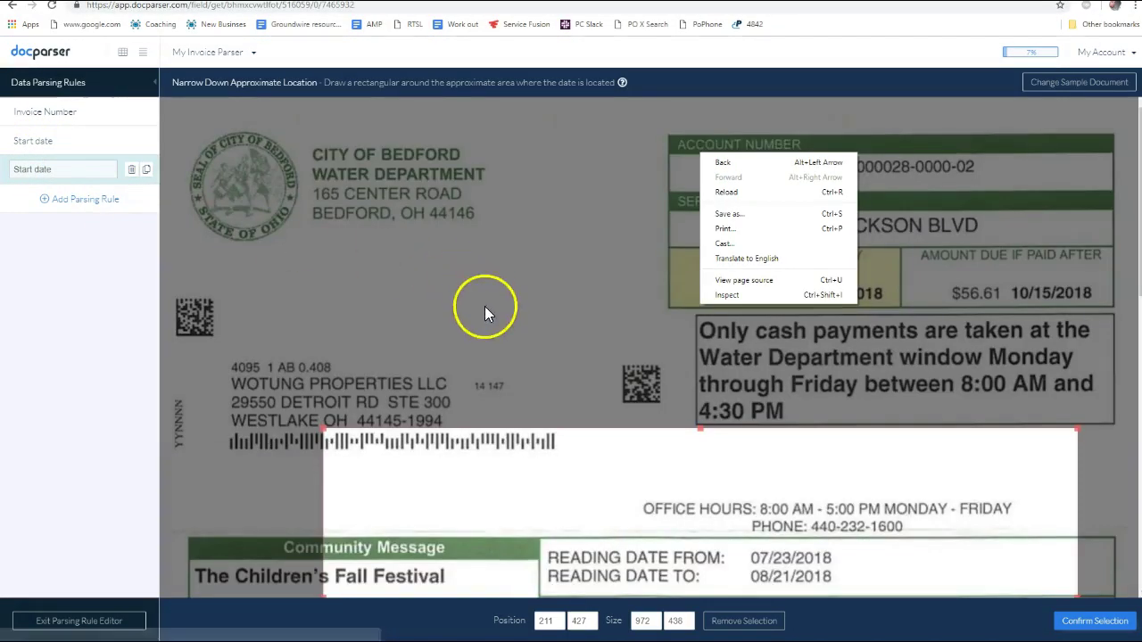
{"action": "left_click", "coordinate": [500, 314]}
{"action": "scroll", "coordinate": [522, 327], "scroll_direction": "down", "scroll_amount": 4}
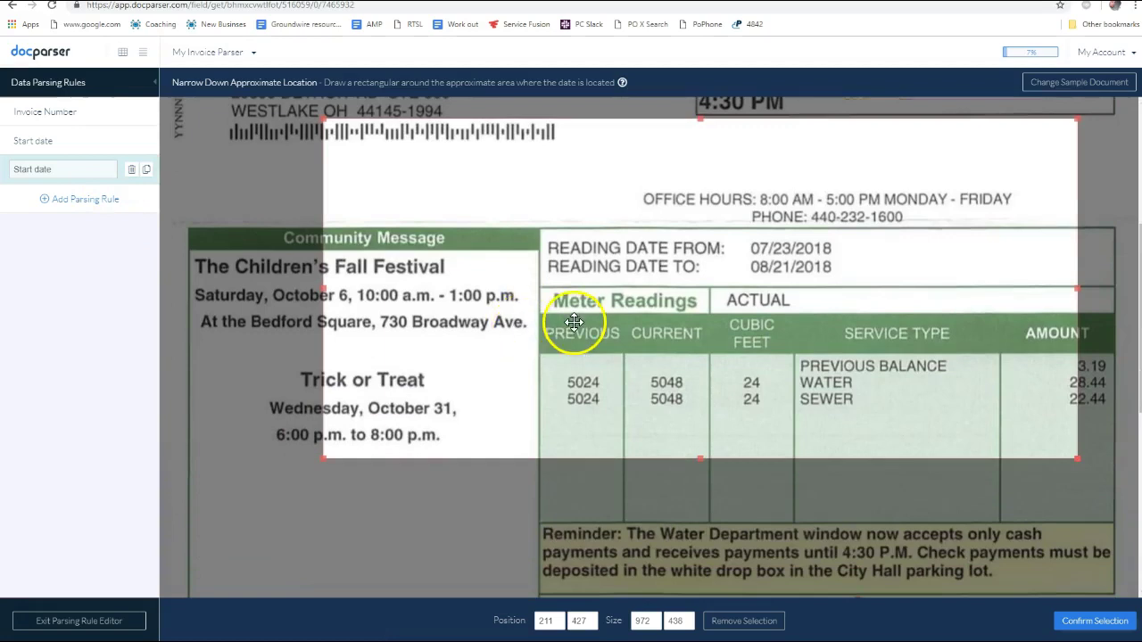
{"action": "scroll", "coordinate": [573, 339], "scroll_direction": "up", "scroll_amount": 3}
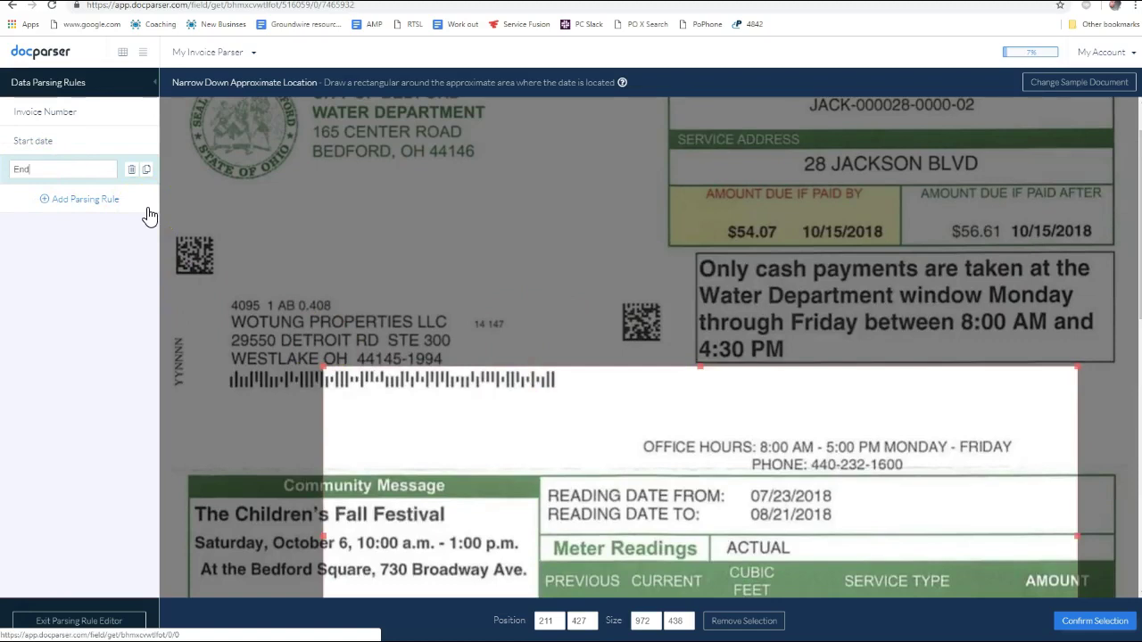
{"action": "scroll", "coordinate": [301, 354], "scroll_direction": "down", "scroll_amount": 2}
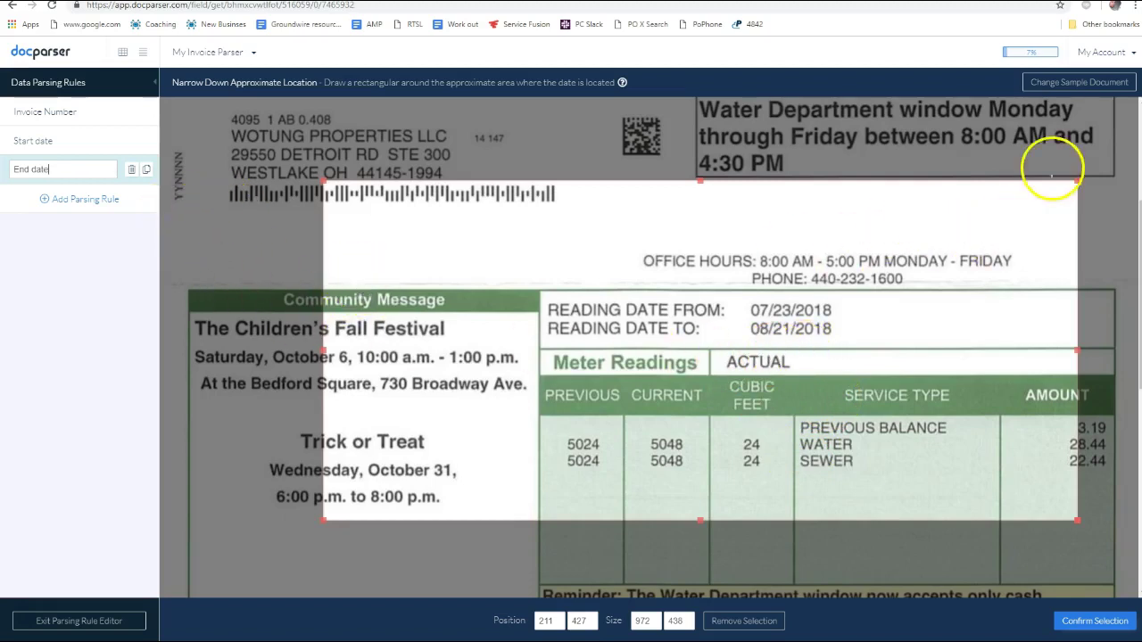
{"action": "left_click", "coordinate": [1107, 622]}
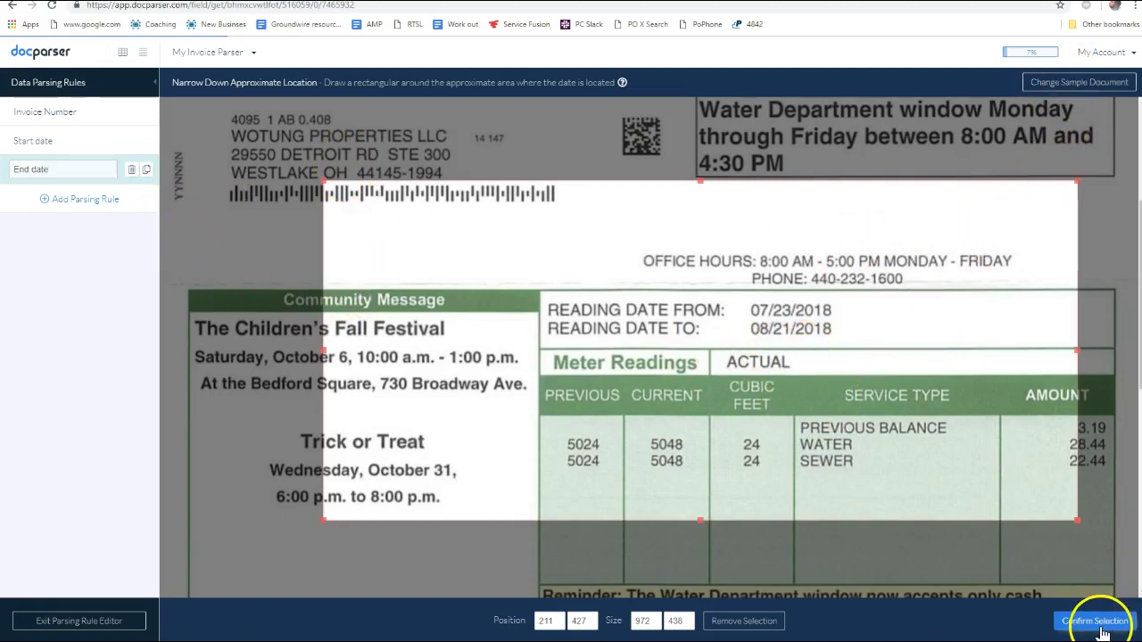
{"action": "scroll", "coordinate": [293, 436], "scroll_direction": "down", "scroll_amount": 2}
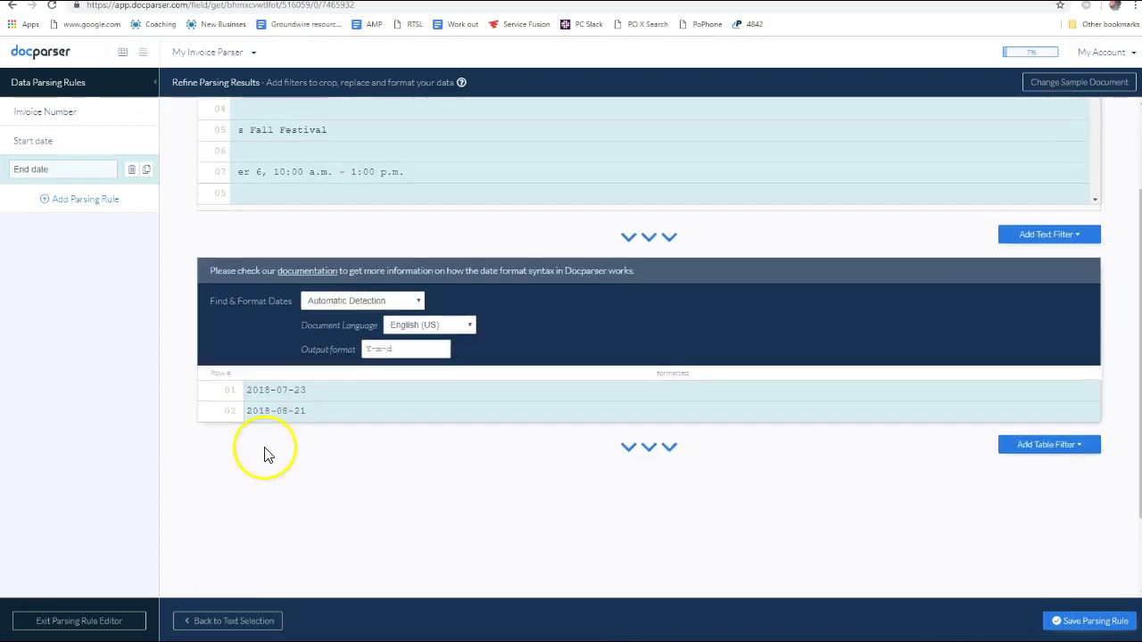
Change the End date output format to m-d-Y so dates read 07-23-2018 and 08-21-2018
{"action": "double_click", "coordinate": [368, 349]}
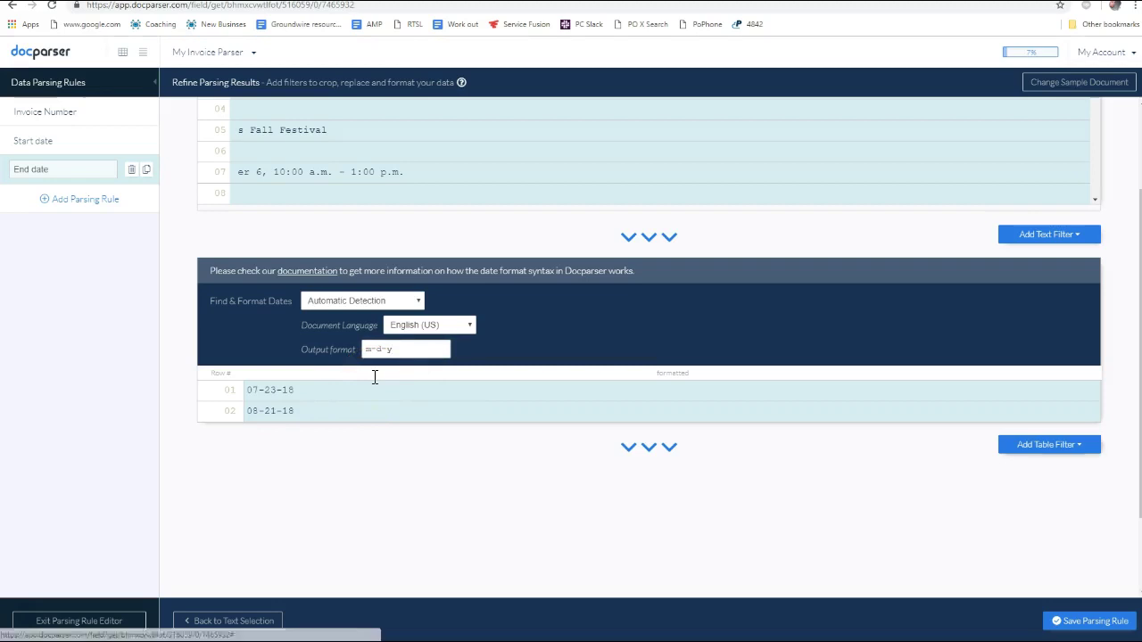
{"action": "double_click", "coordinate": [390, 349]}
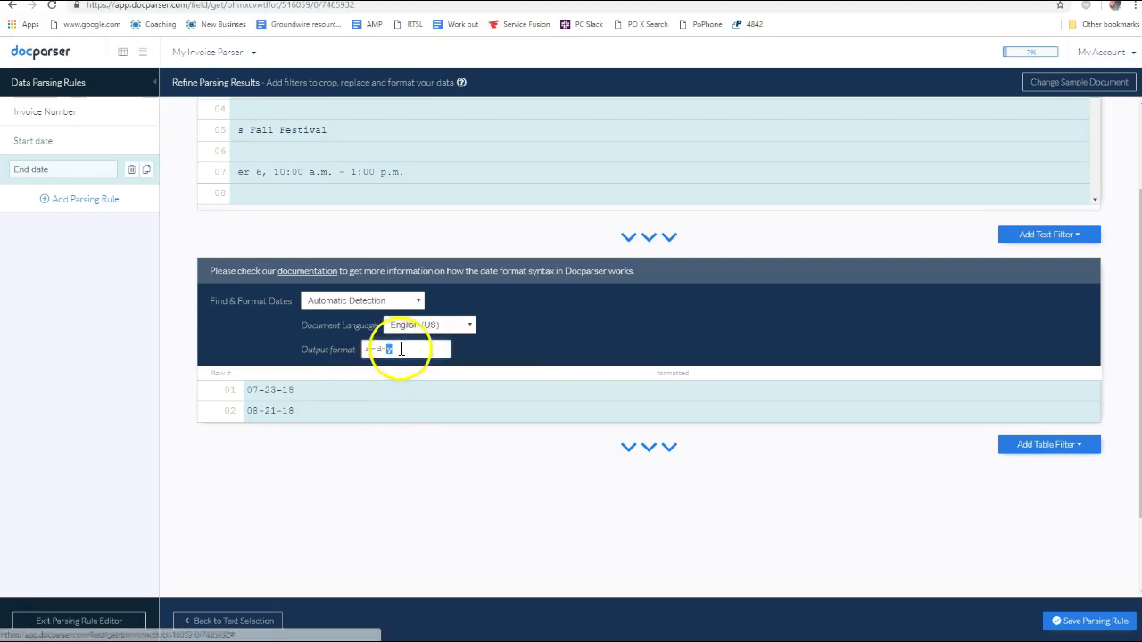
{"action": "type", "text": "Y"}
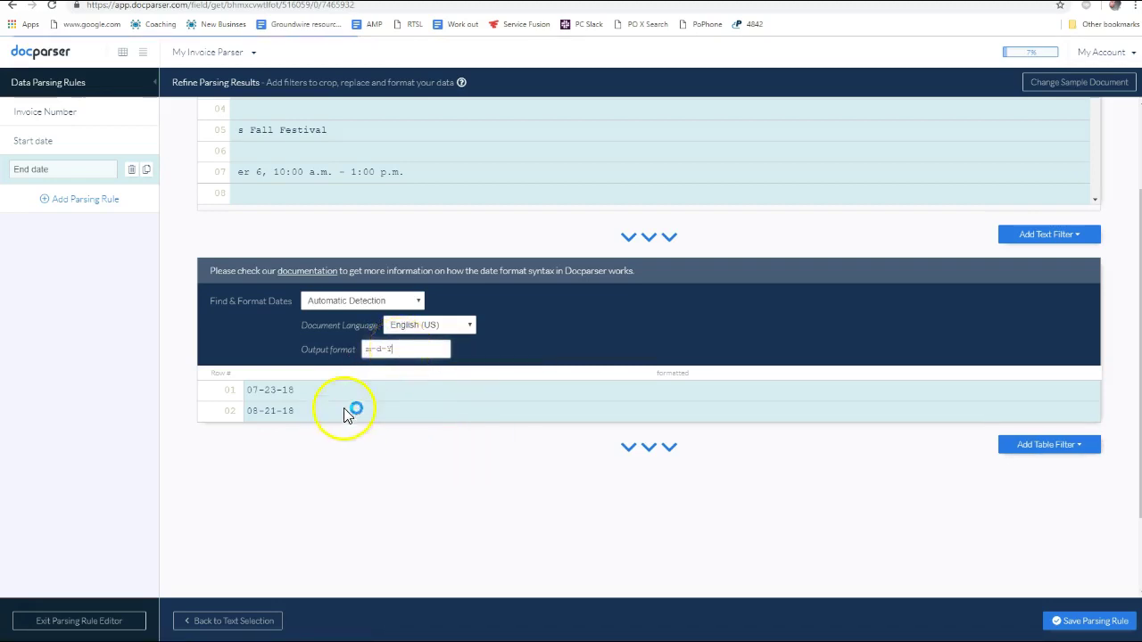
Add a Keep Table Section filter skipping the first 1 row, leaving only 08-21-2018
{"action": "left_click", "coordinate": [1044, 444]}
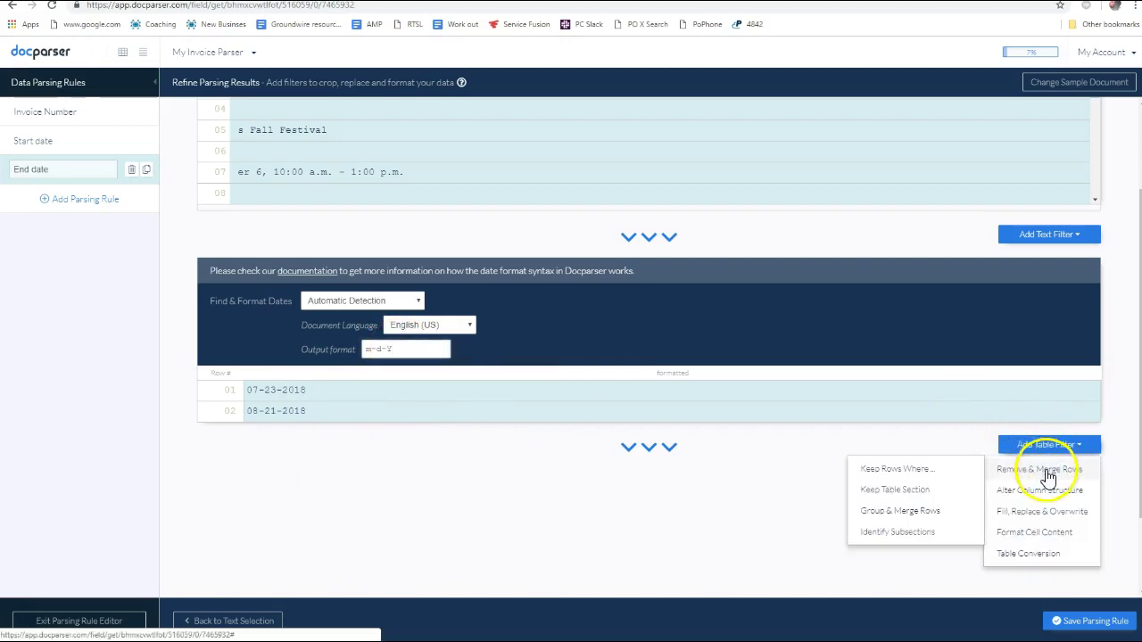
{"action": "mouse_move", "coordinate": [1017, 469]}
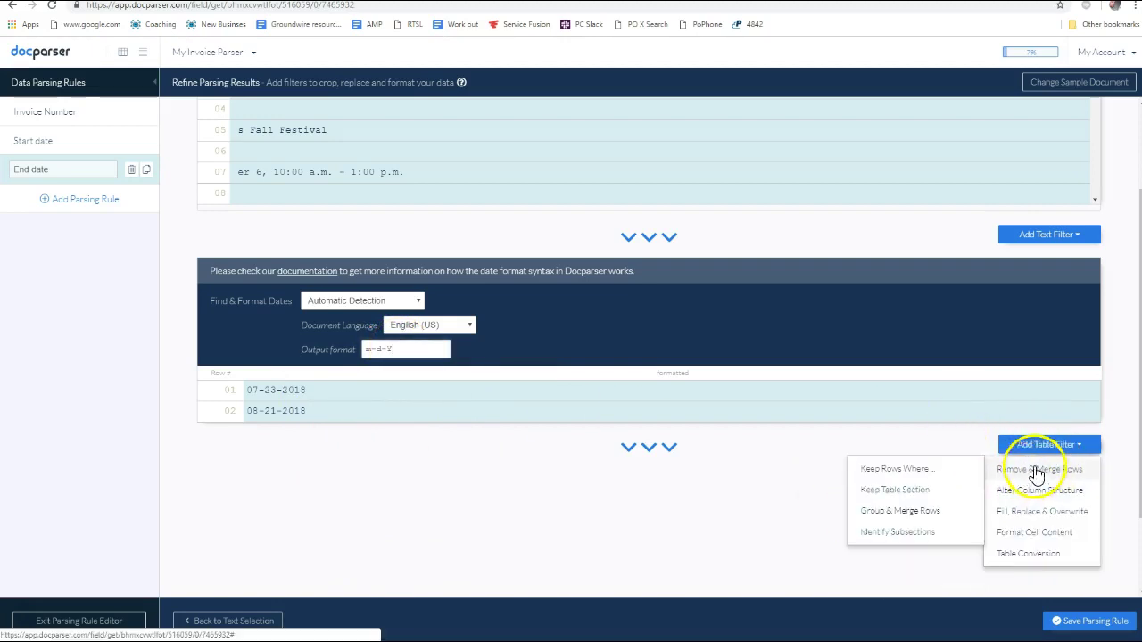
{"action": "left_click", "coordinate": [905, 496]}
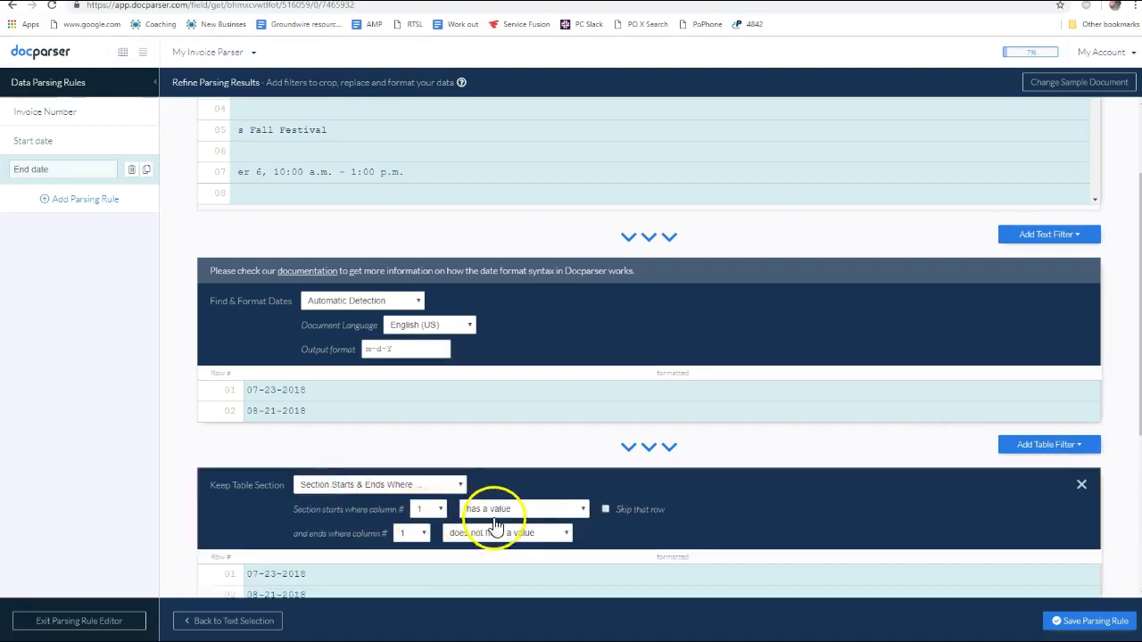
{"action": "scroll", "coordinate": [384, 442], "scroll_direction": "down", "scroll_amount": 2}
{"action": "left_click", "coordinate": [378, 361]}
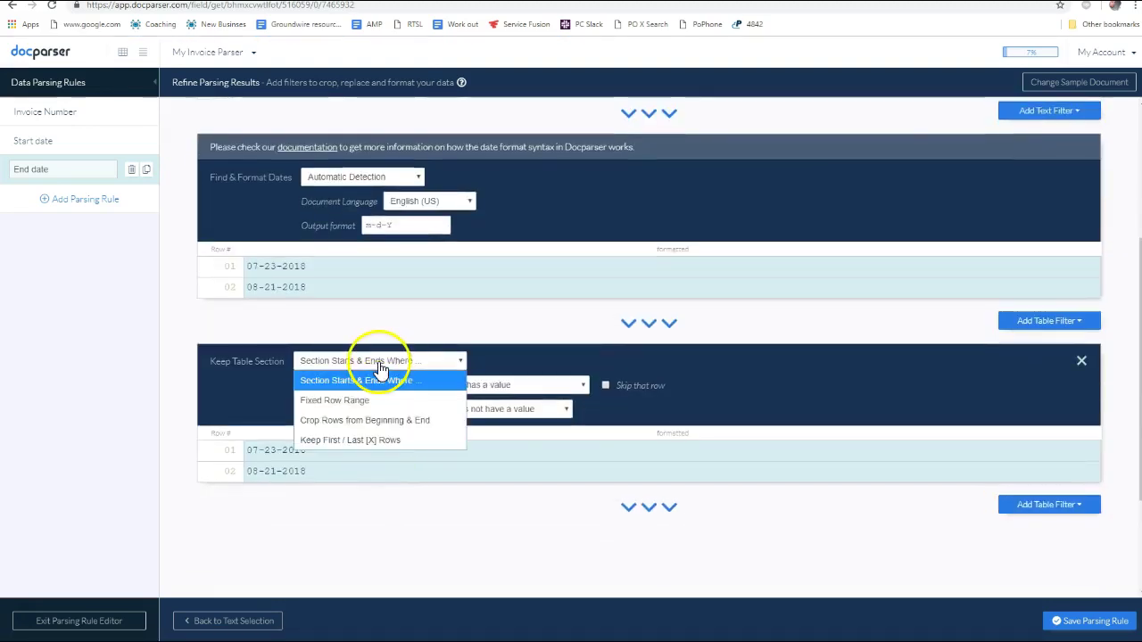
{"action": "left_click", "coordinate": [343, 422]}
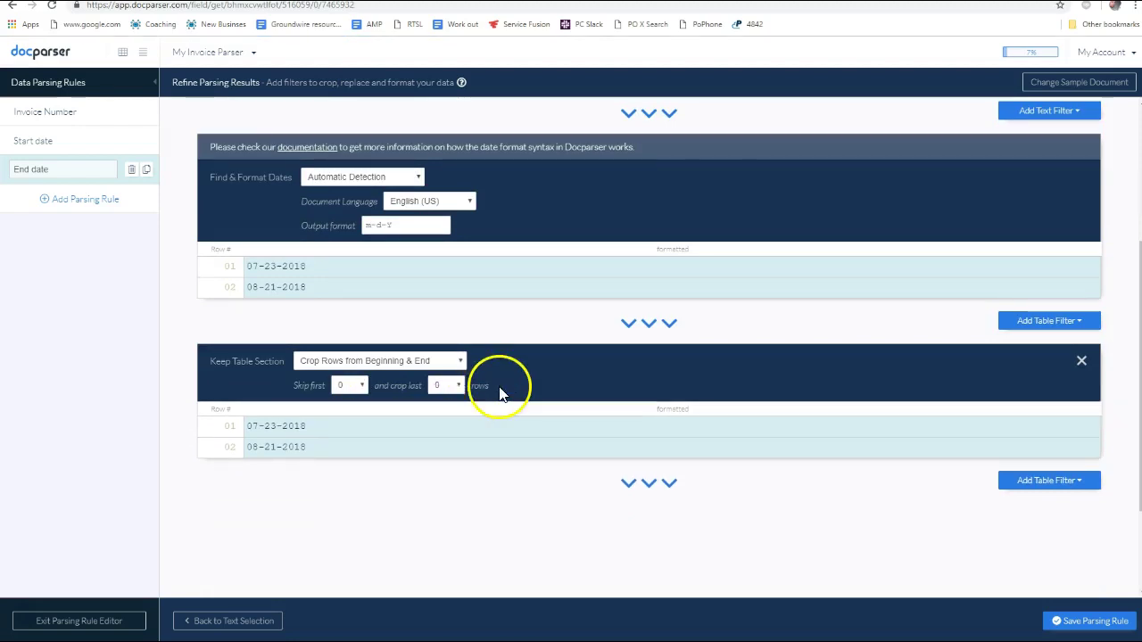
{"action": "left_click", "coordinate": [363, 391]}
{"action": "left_click", "coordinate": [344, 428]}
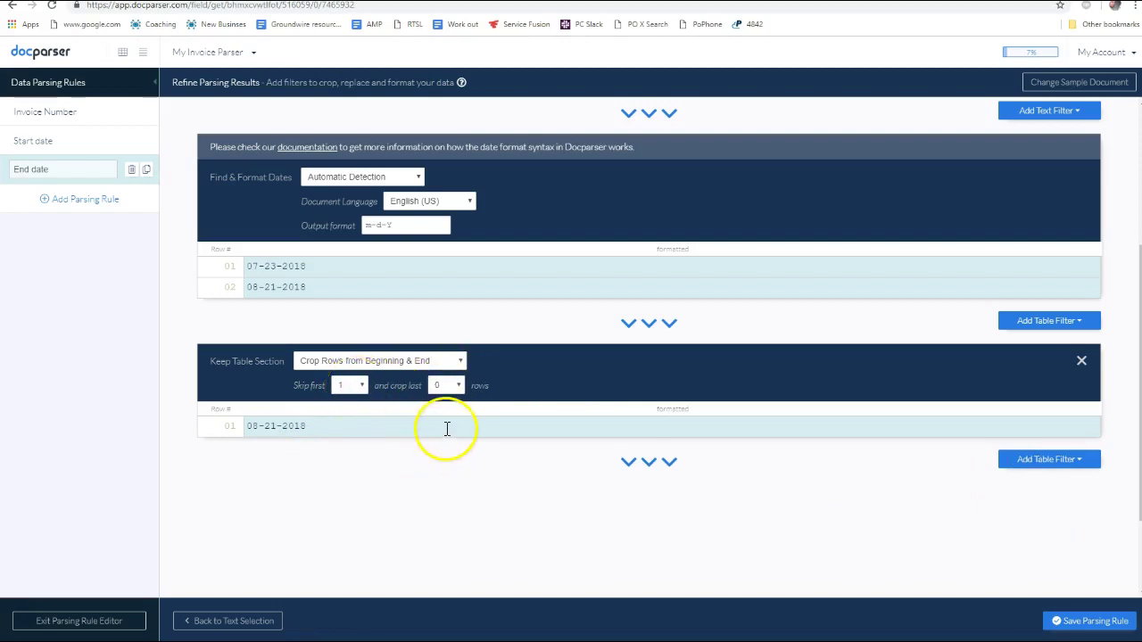
{"action": "scroll", "coordinate": [1030, 490], "scroll_direction": "down", "scroll_amount": 2}
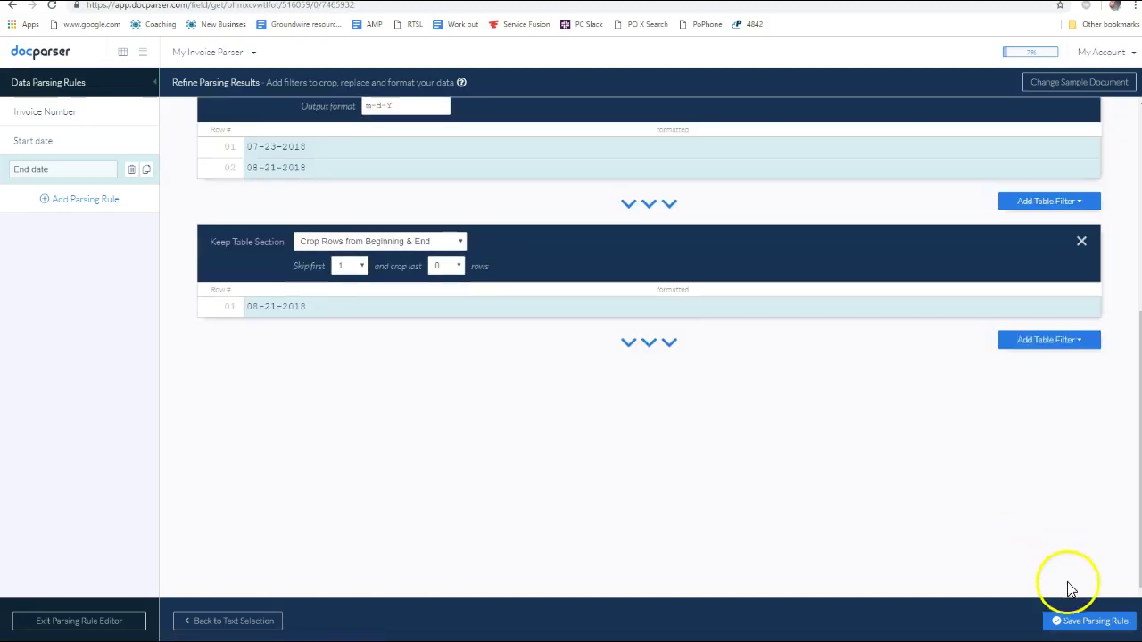
Save the End date rule, stay in the editor, and start a new parsing rule
{"action": "left_click", "coordinate": [1082, 624]}
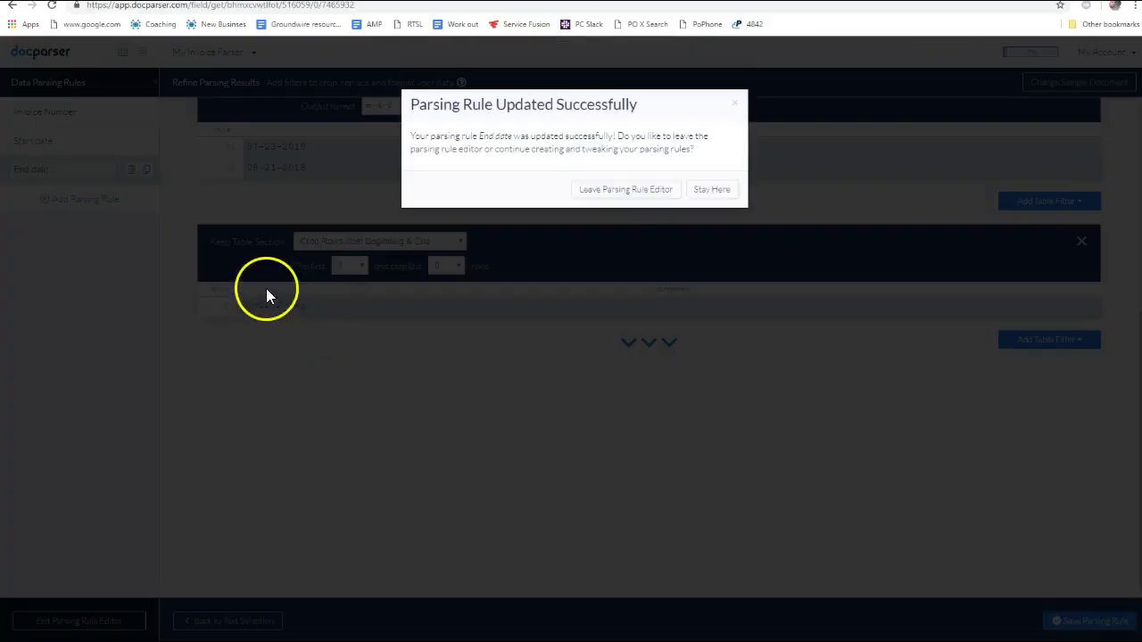
{"action": "left_click", "coordinate": [711, 193]}
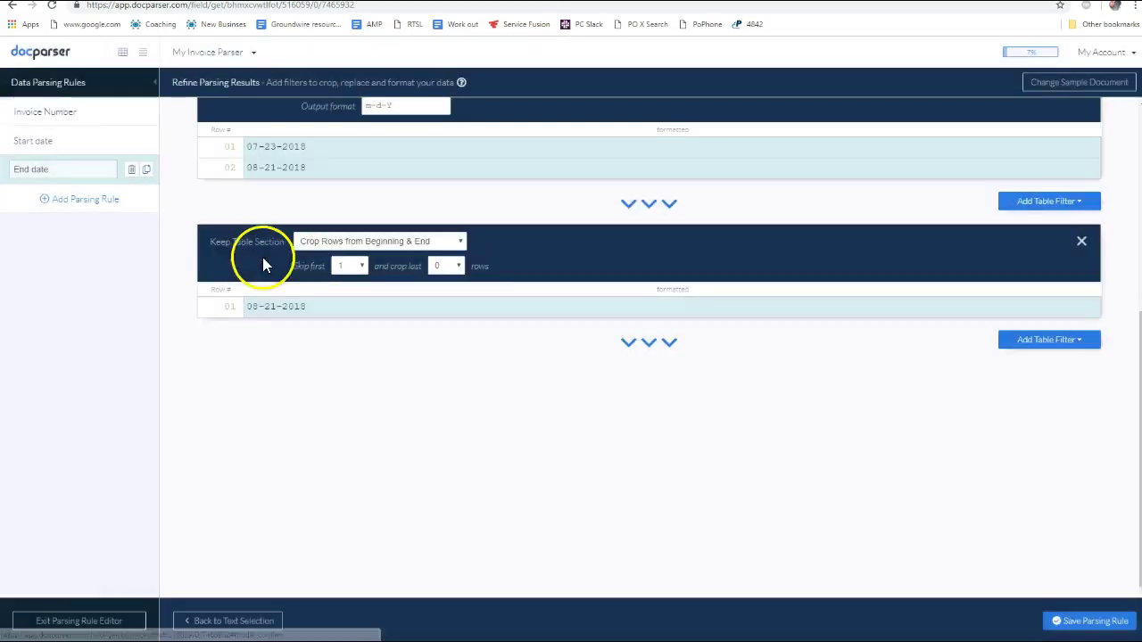
{"action": "left_click", "coordinate": [84, 202]}
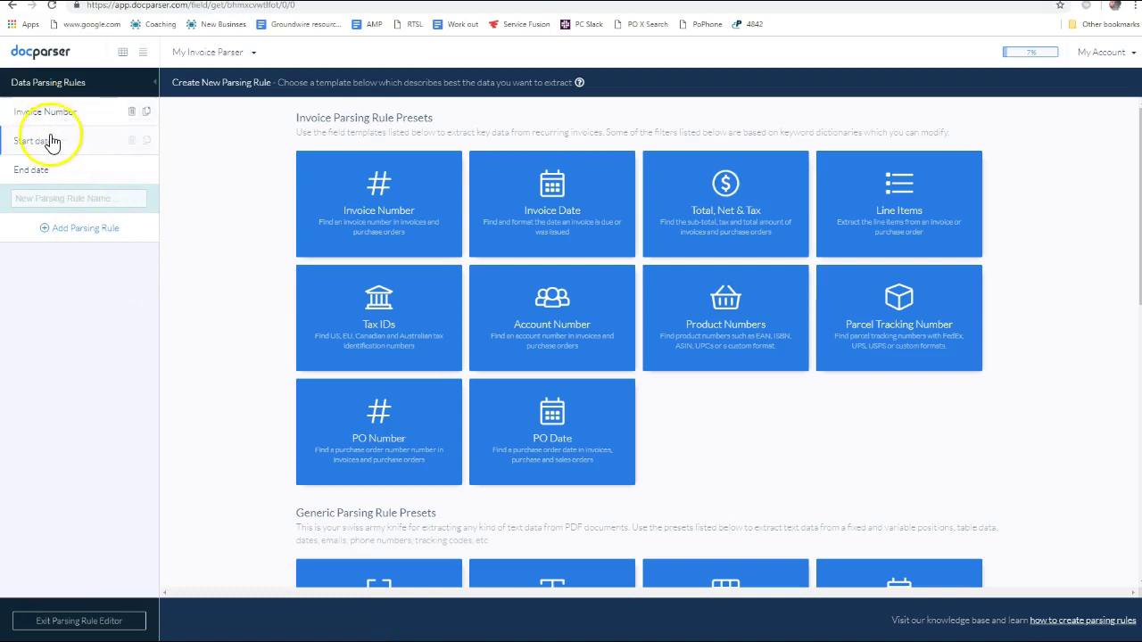
Browse the preset templates and create Field #4 from the Text Fixed Position preset
{"action": "scroll", "coordinate": [564, 350], "scroll_direction": "down", "scroll_amount": 1}
{"action": "scroll", "coordinate": [571, 366], "scroll_direction": "down", "scroll_amount": 3}
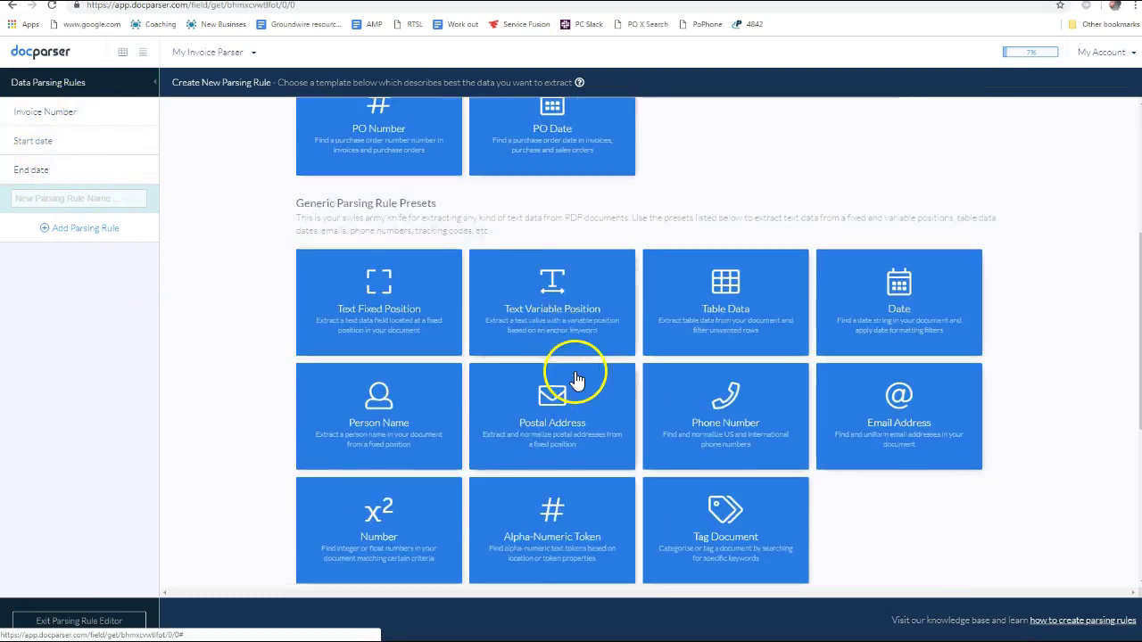
{"action": "scroll", "coordinate": [607, 339], "scroll_direction": "up", "scroll_amount": 4}
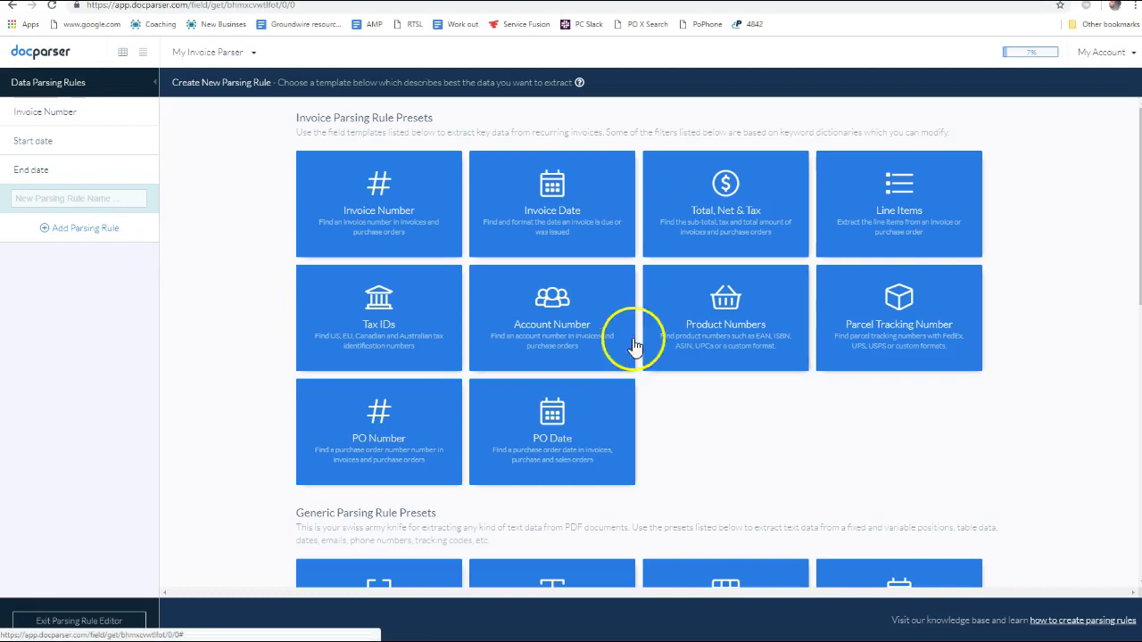
{"action": "scroll", "coordinate": [647, 339], "scroll_direction": "down", "scroll_amount": 1}
{"action": "scroll", "coordinate": [834, 383], "scroll_direction": "up", "scroll_amount": 1}
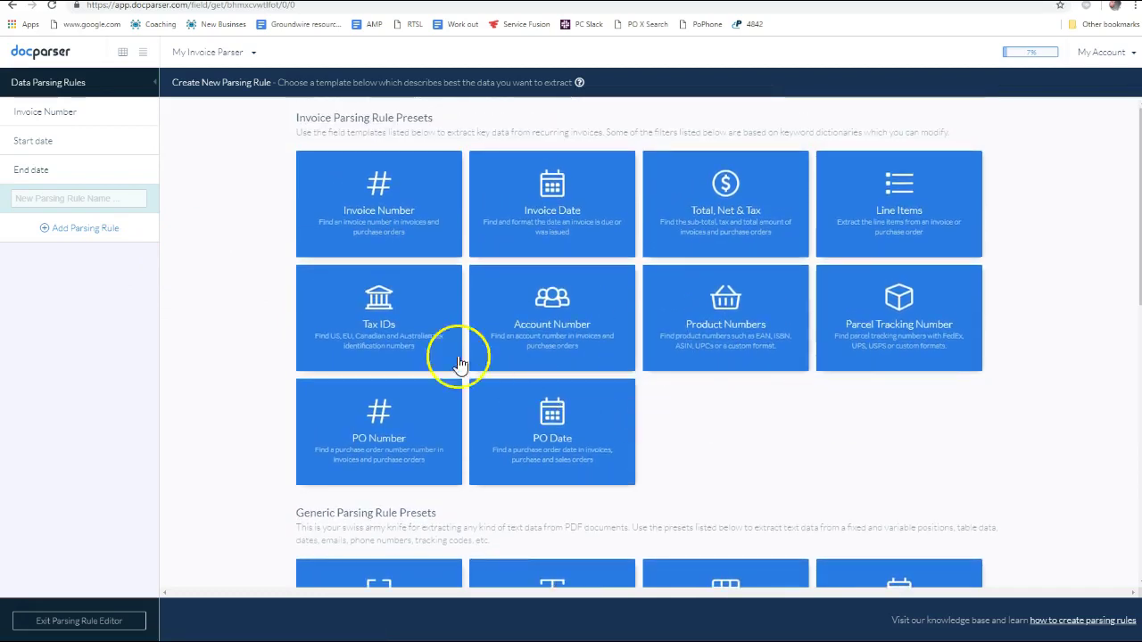
{"action": "scroll", "coordinate": [612, 420], "scroll_direction": "down", "scroll_amount": 8}
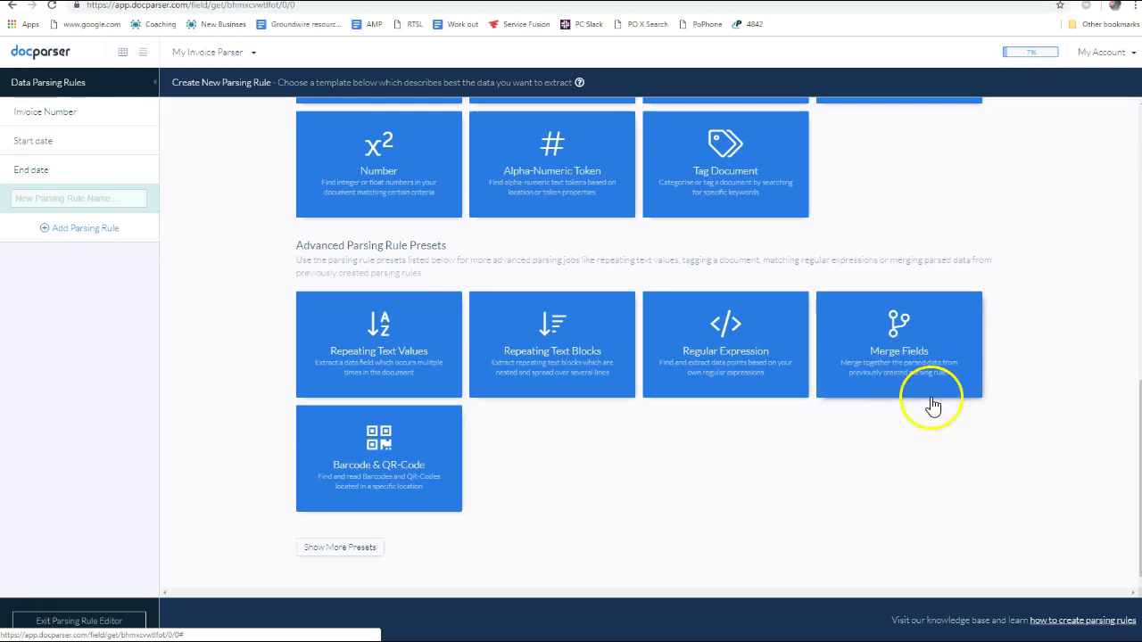
{"action": "scroll", "coordinate": [856, 393], "scroll_direction": "up", "scroll_amount": 3}
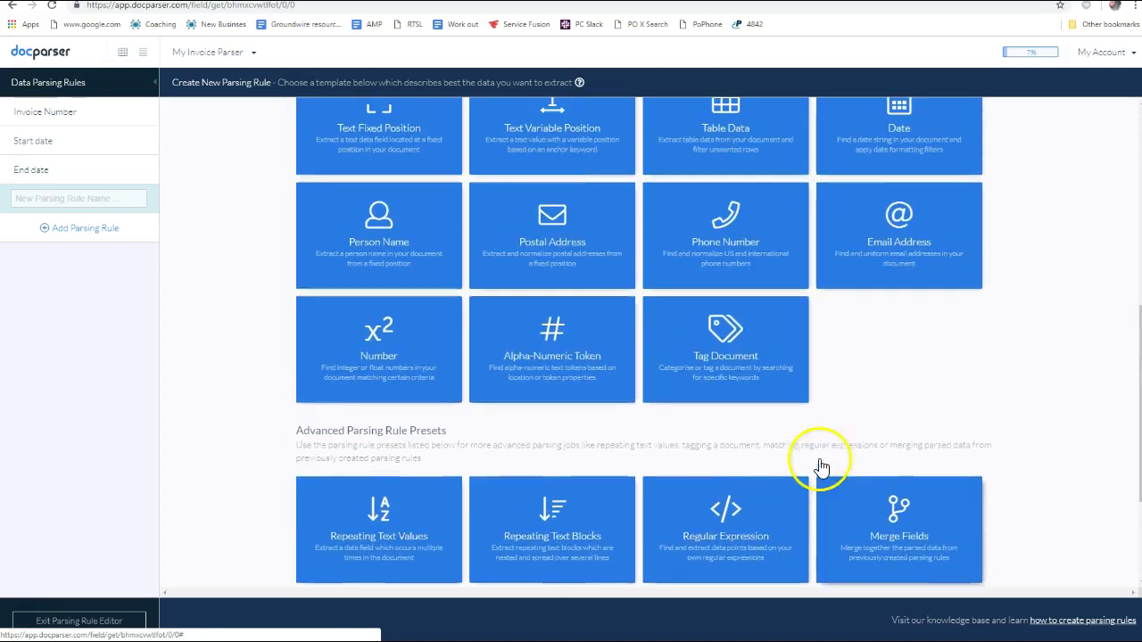
{"action": "scroll", "coordinate": [734, 428], "scroll_direction": "up", "scroll_amount": 1}
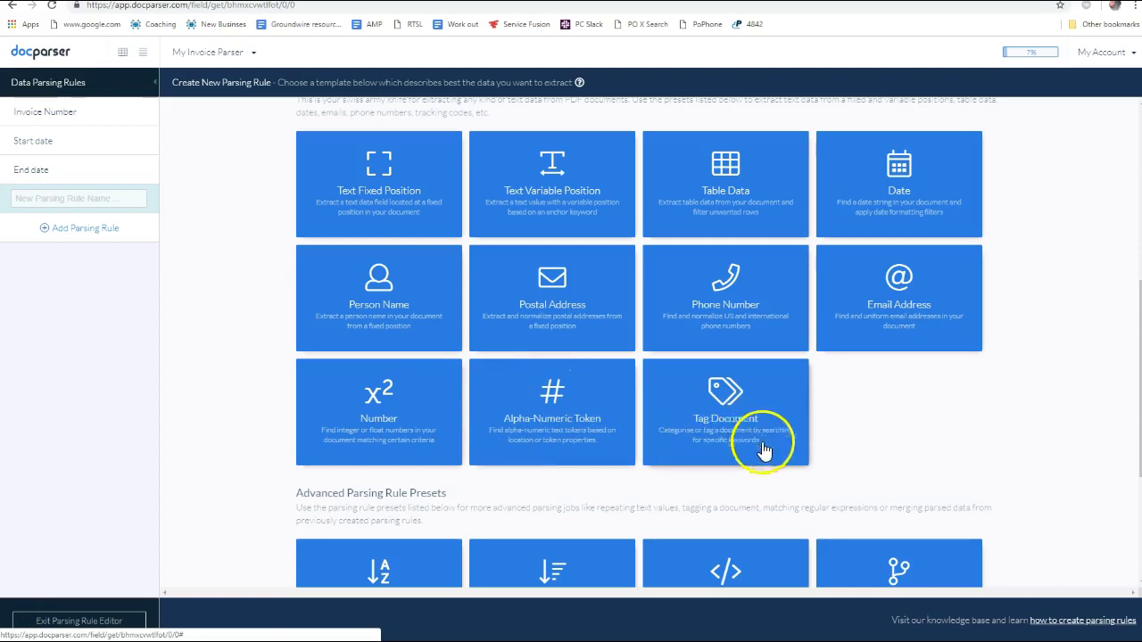
{"action": "scroll", "coordinate": [723, 454], "scroll_direction": "up", "scroll_amount": 2}
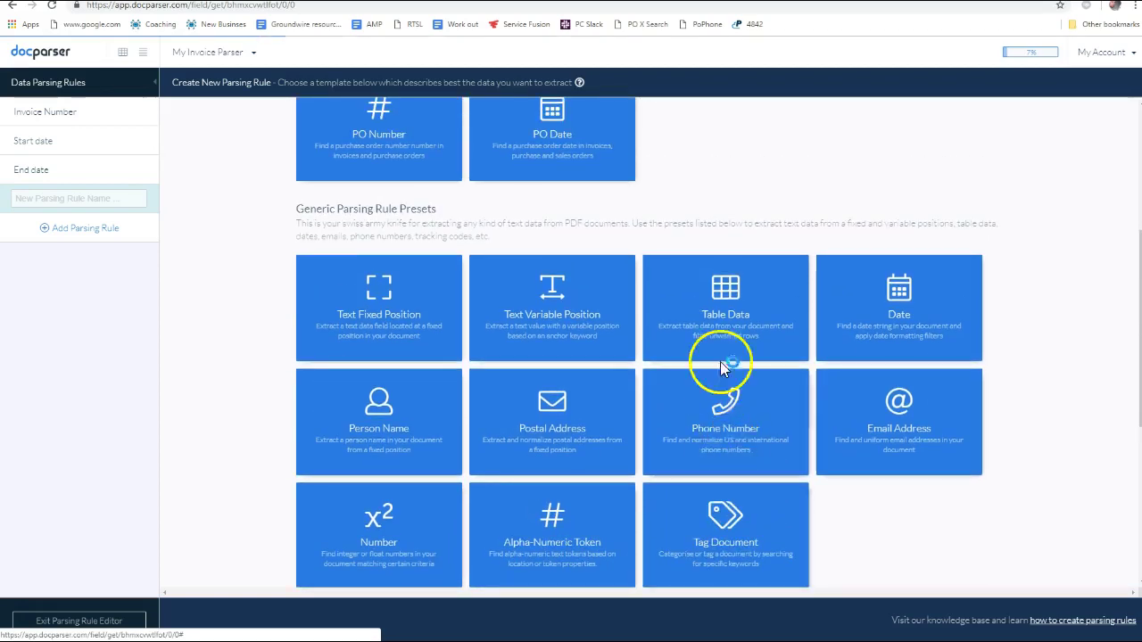
{"action": "scroll", "coordinate": [721, 504], "scroll_direction": "down", "scroll_amount": 2}
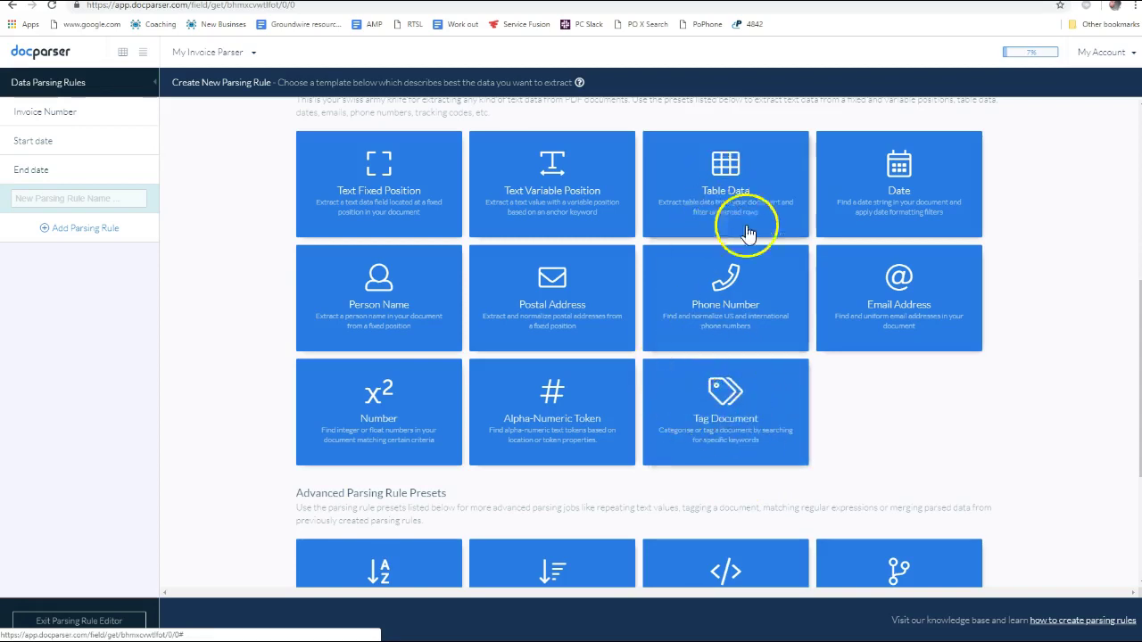
{"action": "scroll", "coordinate": [767, 255], "scroll_direction": "up", "scroll_amount": 2}
{"action": "scroll", "coordinate": [584, 379], "scroll_direction": "up", "scroll_amount": 2}
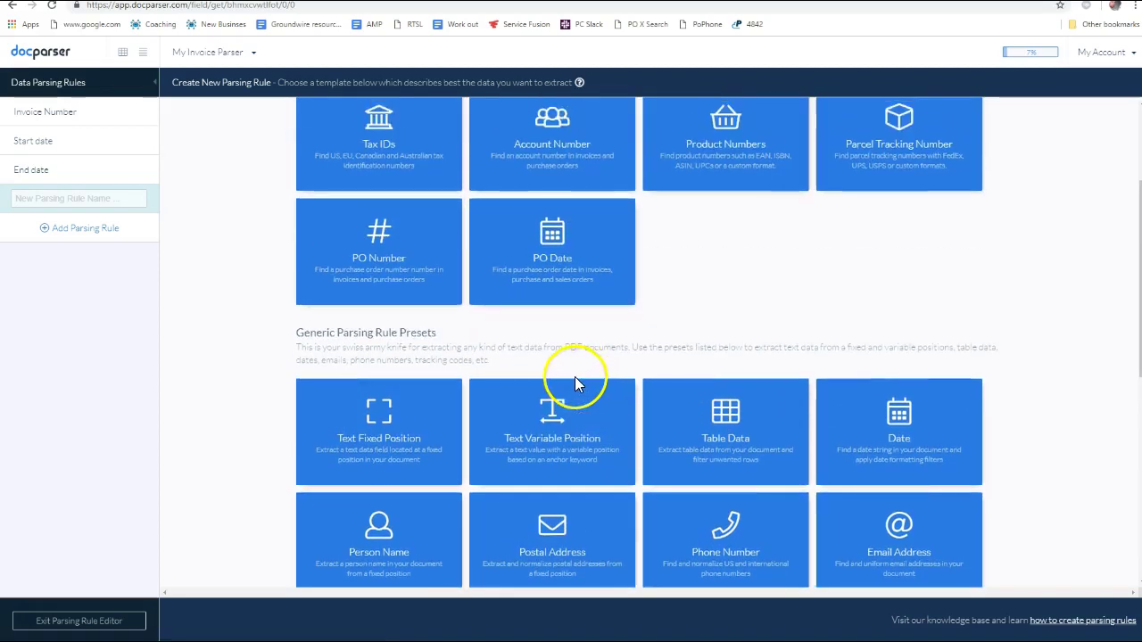
{"action": "scroll", "coordinate": [591, 391], "scroll_direction": "down", "scroll_amount": 1}
{"action": "scroll", "coordinate": [663, 434], "scroll_direction": "down", "scroll_amount": 2}
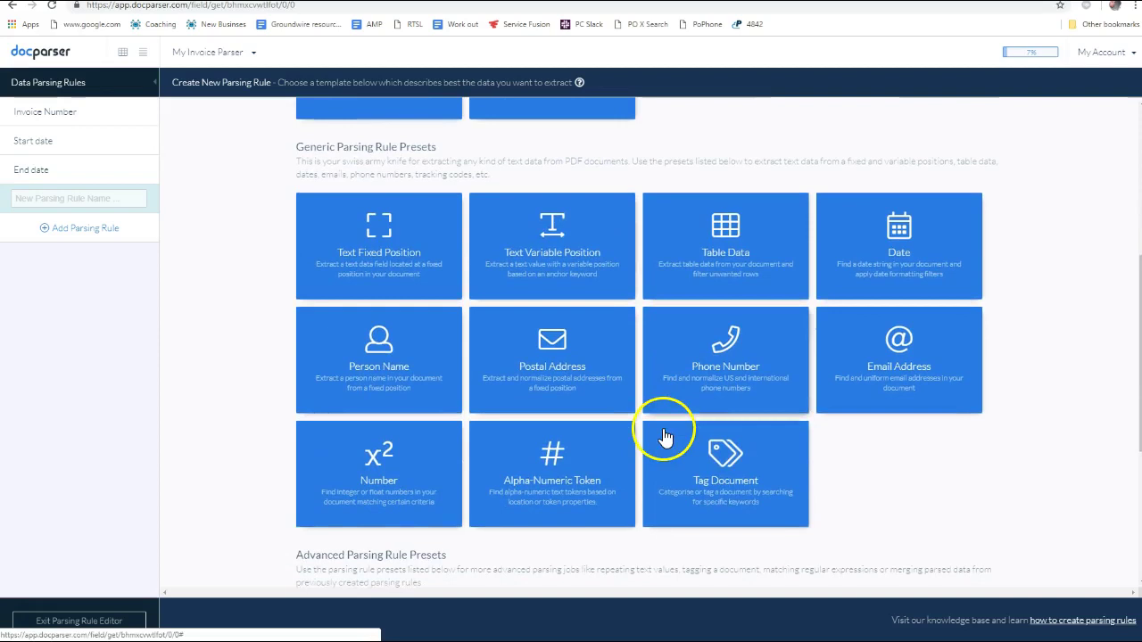
{"action": "scroll", "coordinate": [719, 484], "scroll_direction": "up", "scroll_amount": 6}
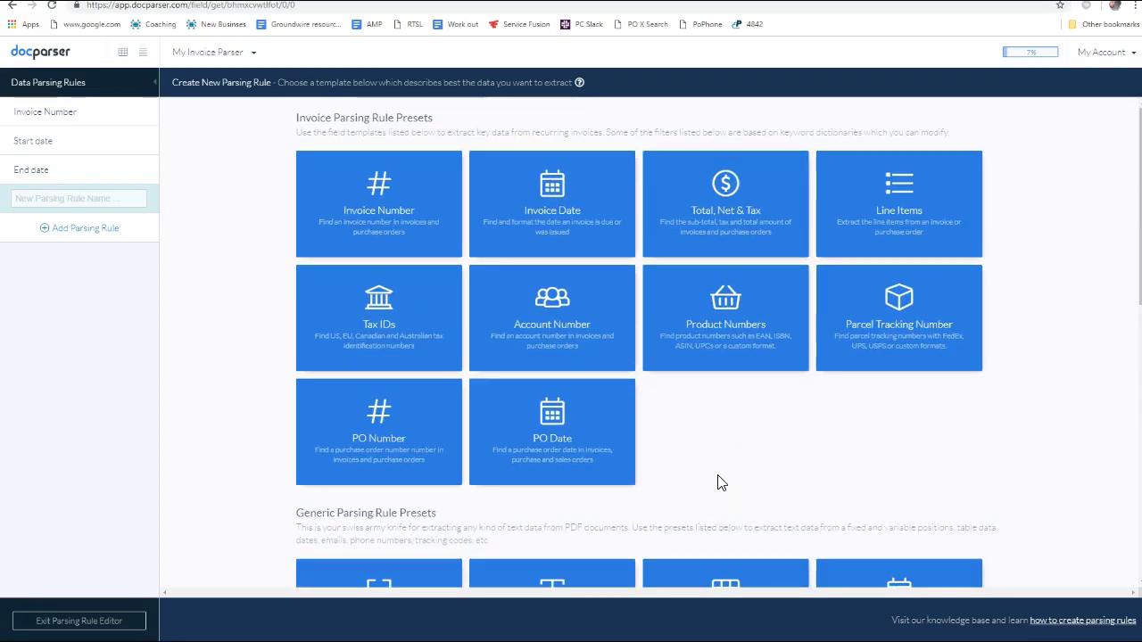
{"action": "scroll", "coordinate": [719, 478], "scroll_direction": "down", "scroll_amount": 5}
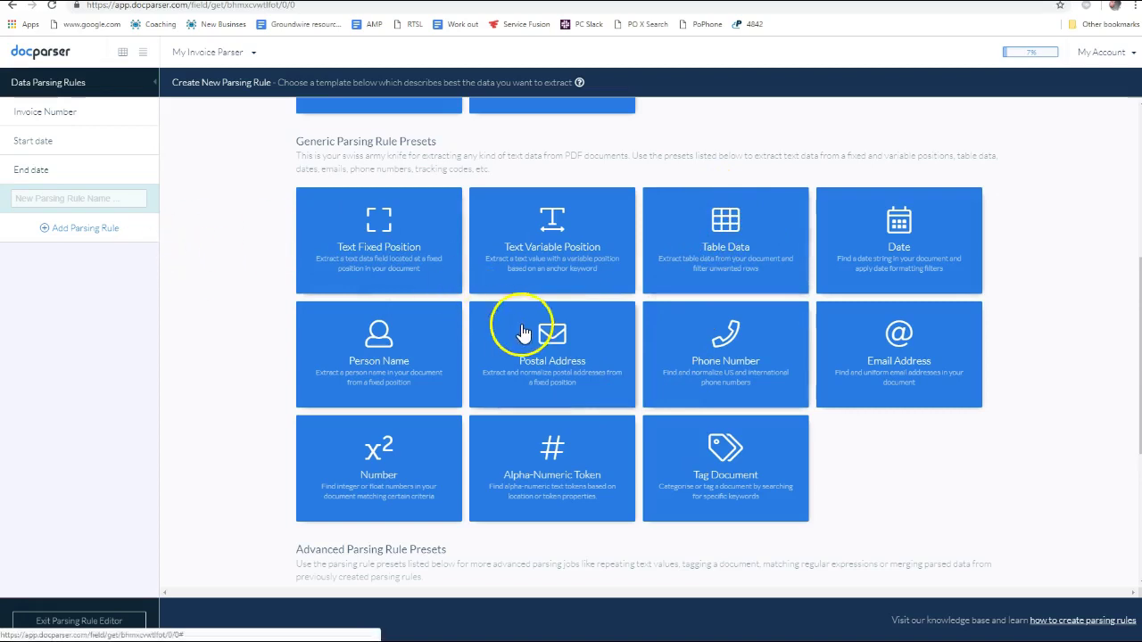
{"action": "scroll", "coordinate": [523, 332], "scroll_direction": "up", "scroll_amount": 2}
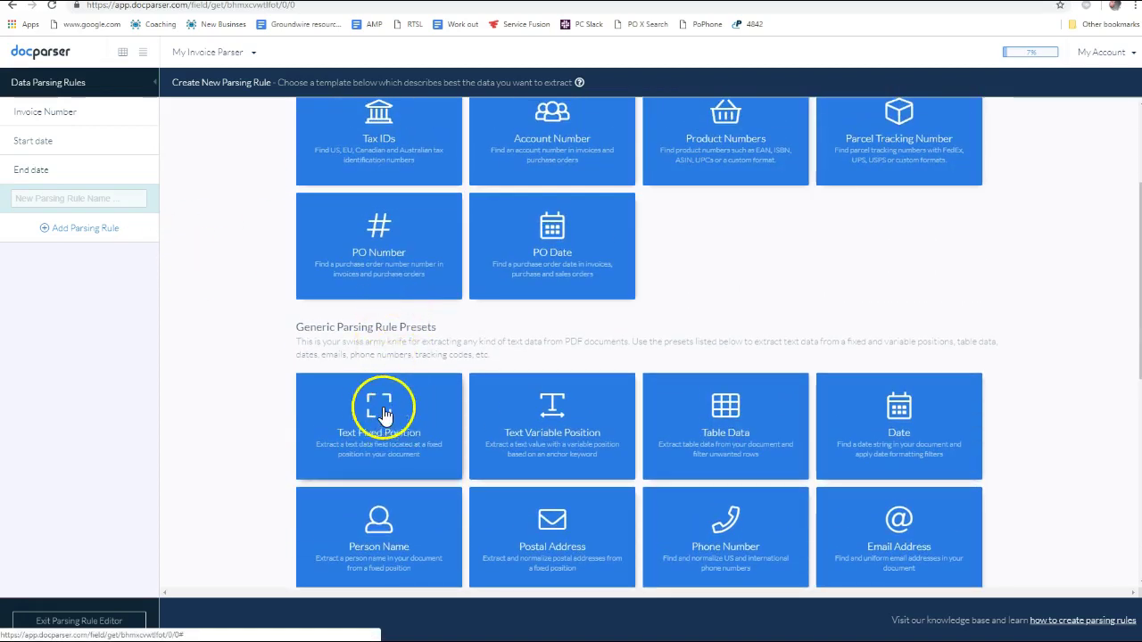
{"action": "left_click", "coordinate": [376, 413]}
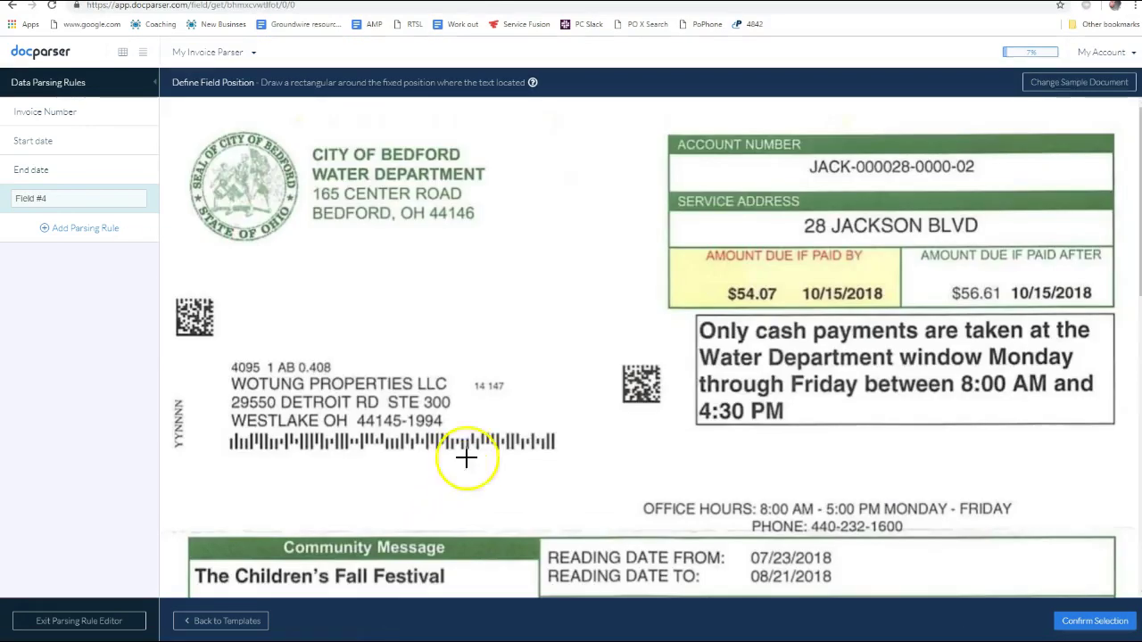
Go back to discard Field #4 and reopen the Create New Parsing Rule preset grid
{"action": "left_click", "coordinate": [12, 13]}
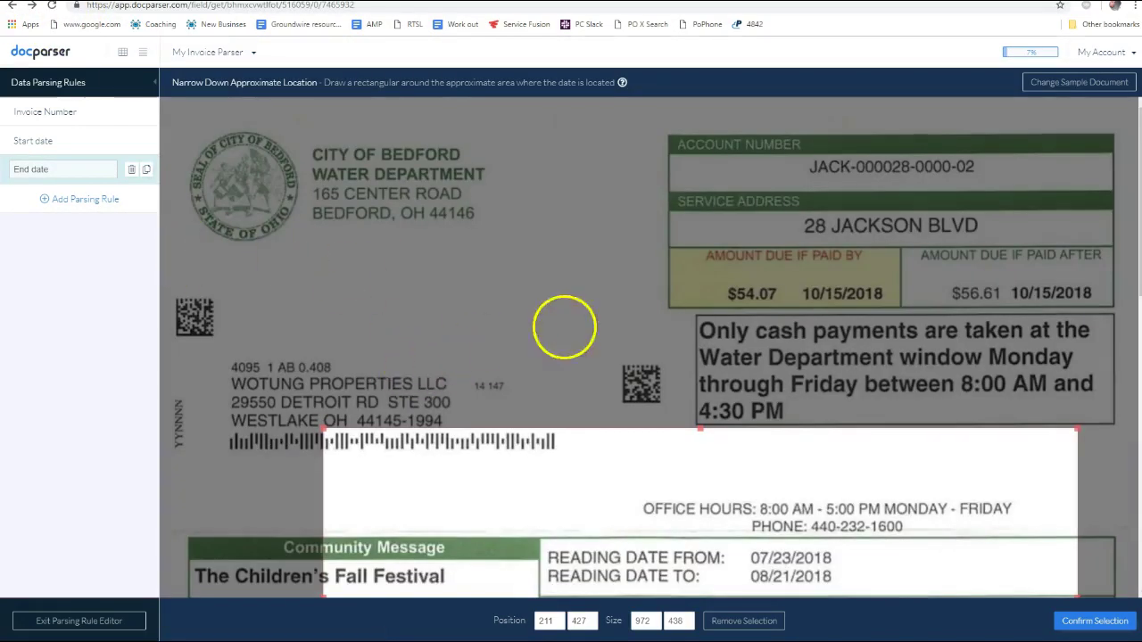
{"action": "left_click", "coordinate": [89, 200]}
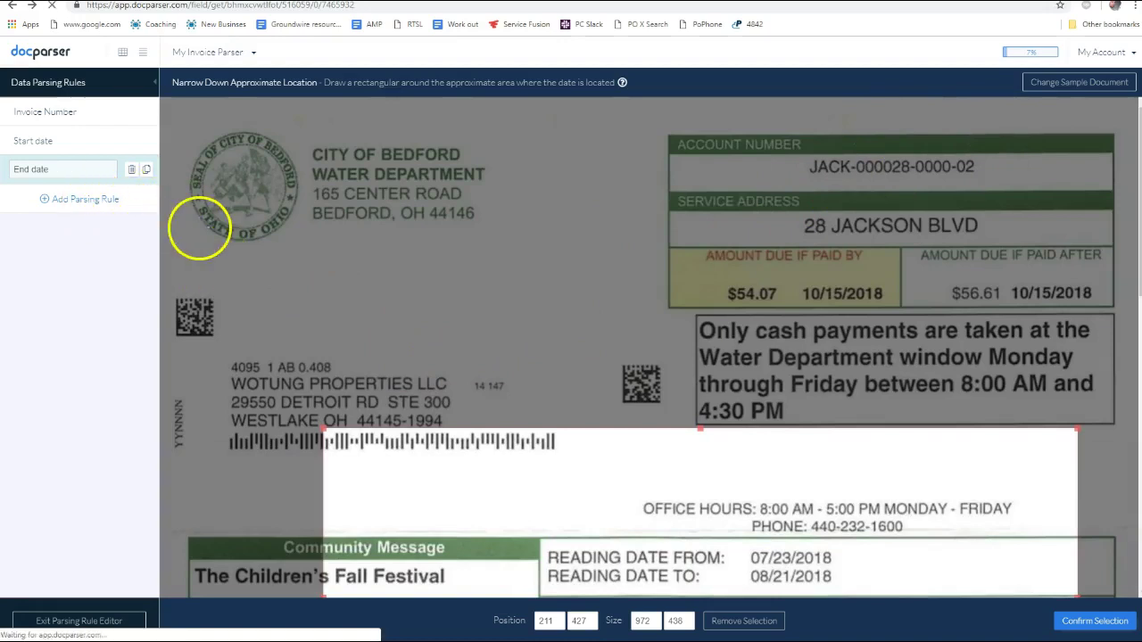
{"action": "scroll", "coordinate": [752, 267], "scroll_direction": "down", "scroll_amount": 1}
{"action": "scroll", "coordinate": [758, 272], "scroll_direction": "down", "scroll_amount": 3}
{"action": "scroll", "coordinate": [936, 191], "scroll_direction": "up", "scroll_amount": 3}
{"action": "scroll", "coordinate": [567, 444], "scroll_direction": "down", "scroll_amount": 3}
{"action": "scroll", "coordinate": [722, 357], "scroll_direction": "up", "scroll_amount": 3}
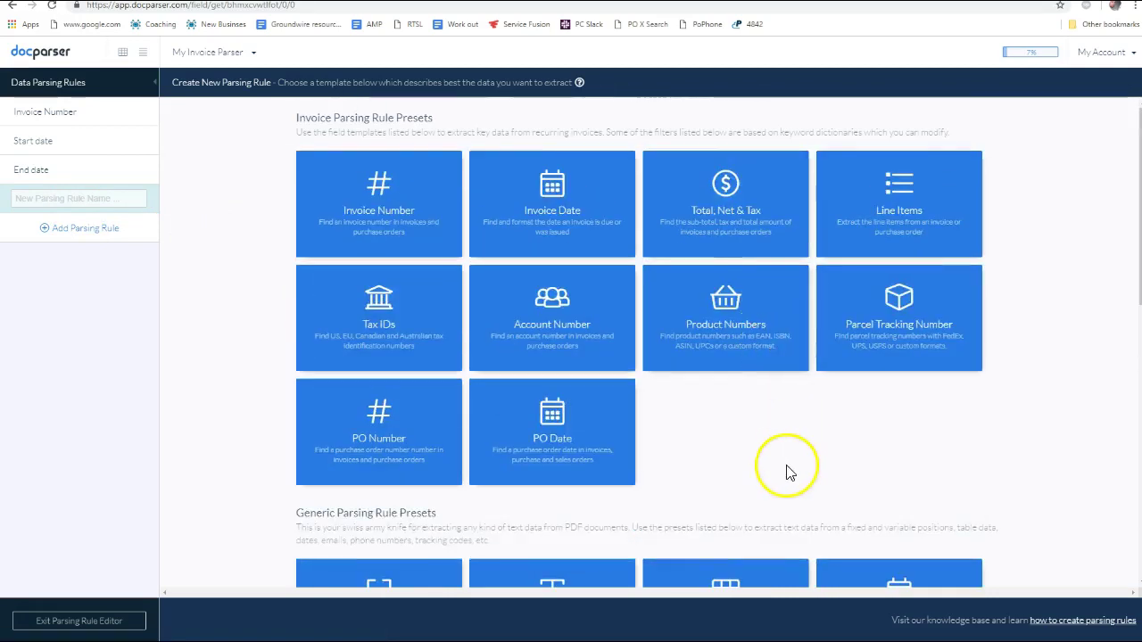
Create Field #4 from the Text Variable Position preset and prepare to redefine its read area
{"action": "scroll", "coordinate": [786, 471], "scroll_direction": "down", "scroll_amount": 3}
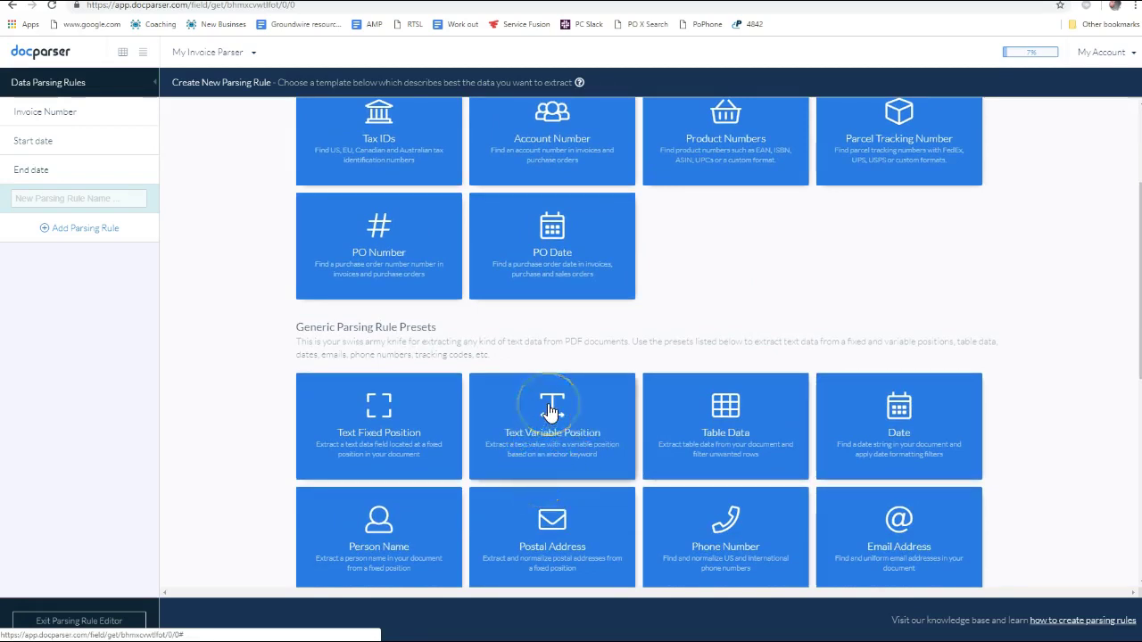
{"action": "left_click", "coordinate": [576, 412]}
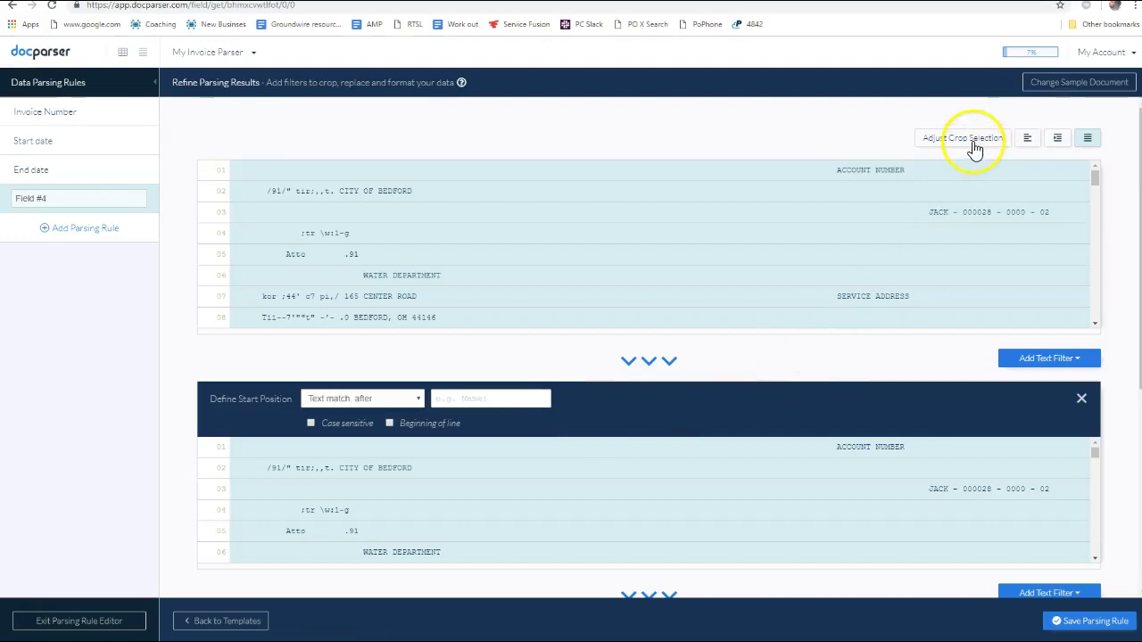
{"action": "left_click", "coordinate": [973, 142]}
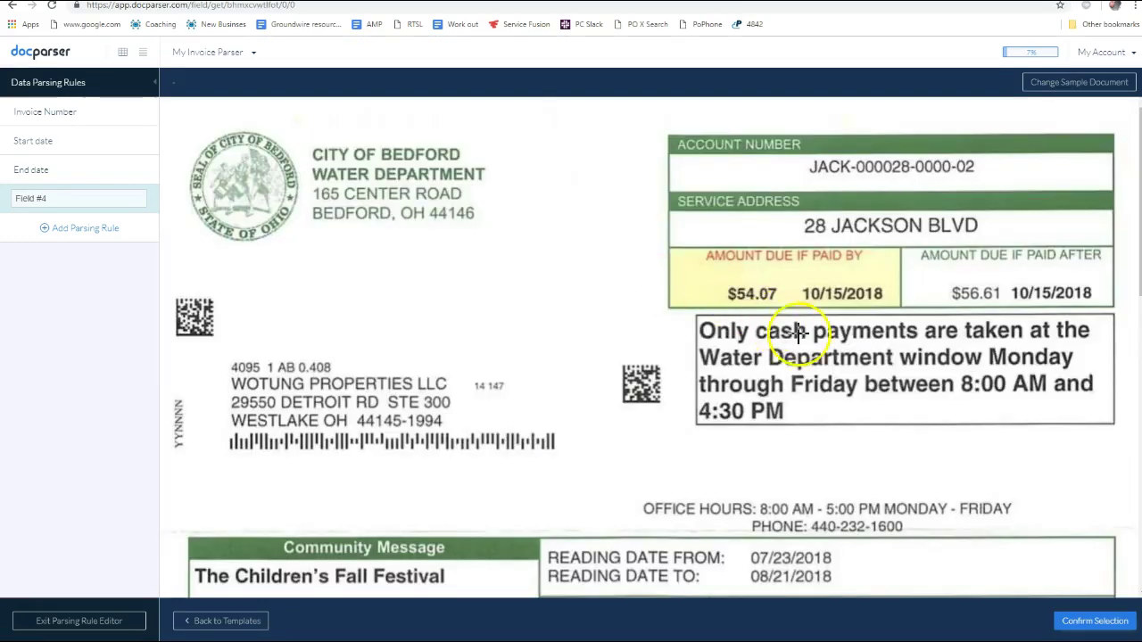
Crop Field #4 to the bill's upper-right block, from the account number to the payment notice
{"action": "left_click", "coordinate": [643, 140]}
{"action": "left_click_drag", "start_coordinate": [562, 110], "coordinate": [1124, 398]}
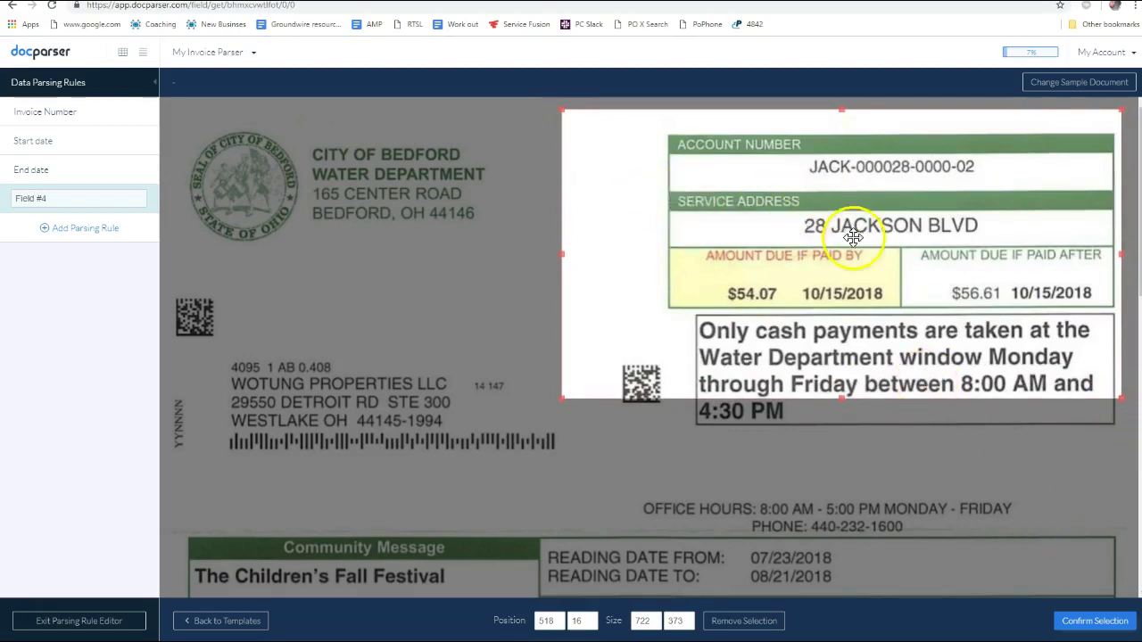
Confirm the crop and set the start position to after the text ADDRESS
{"action": "left_click", "coordinate": [1096, 622]}
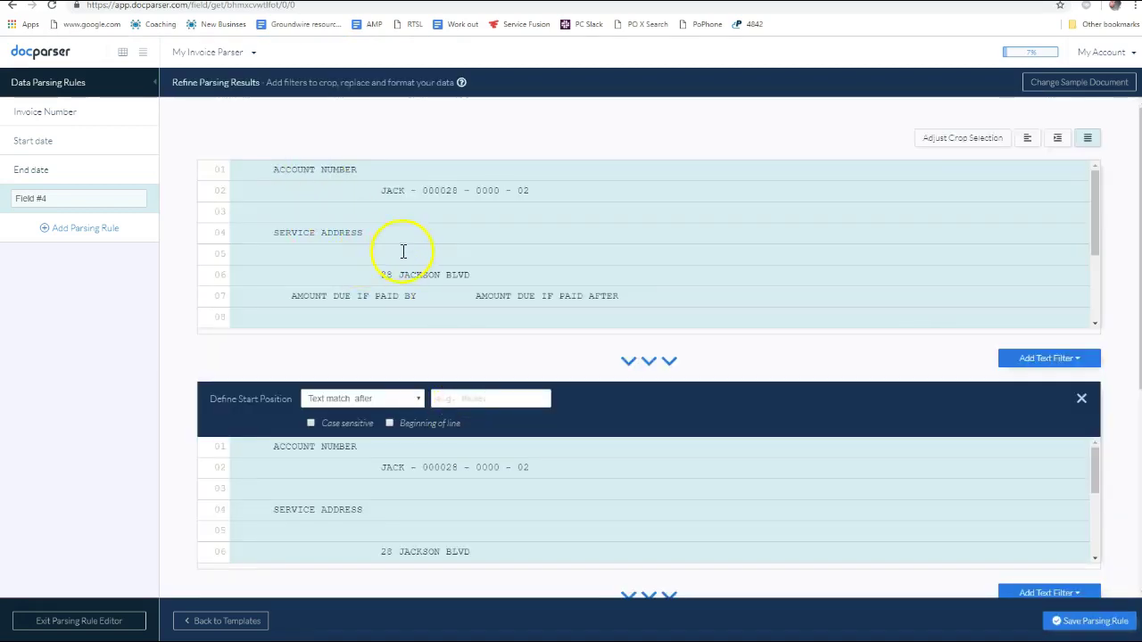
{"action": "scroll", "coordinate": [343, 269], "scroll_direction": "down", "scroll_amount": 3}
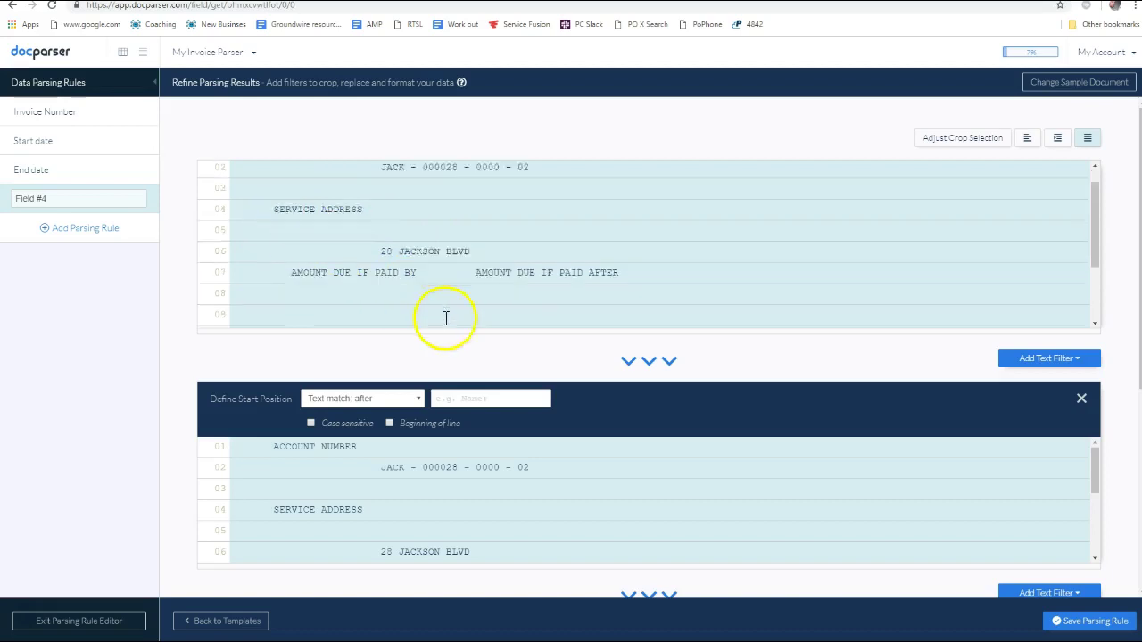
{"action": "scroll", "coordinate": [474, 336], "scroll_direction": "down", "scroll_amount": 1}
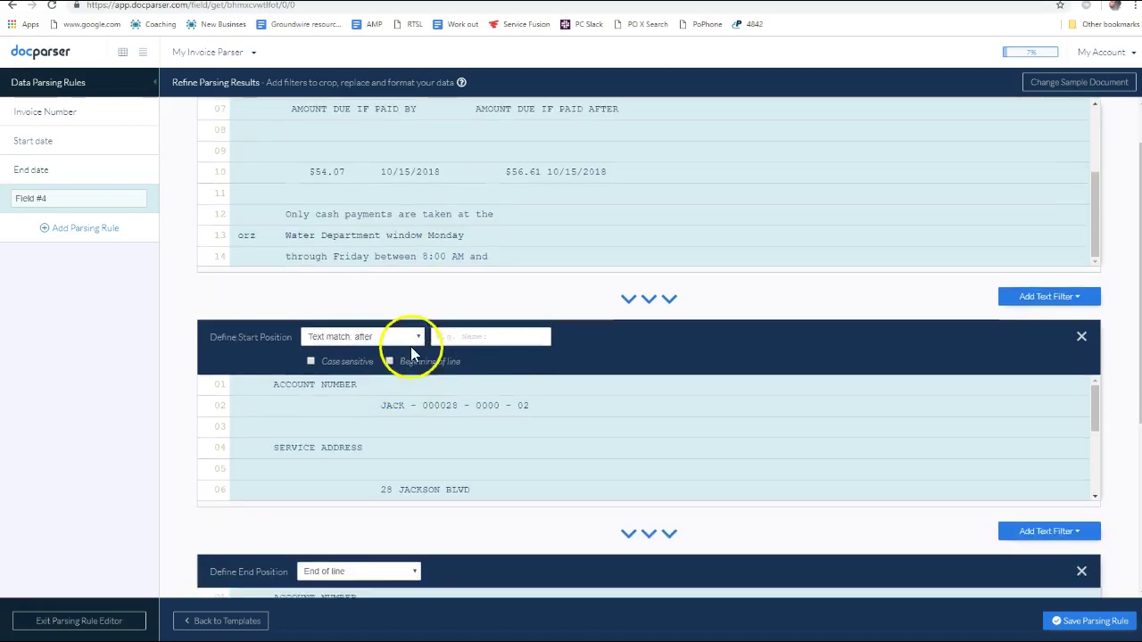
{"action": "left_click", "coordinate": [518, 348]}
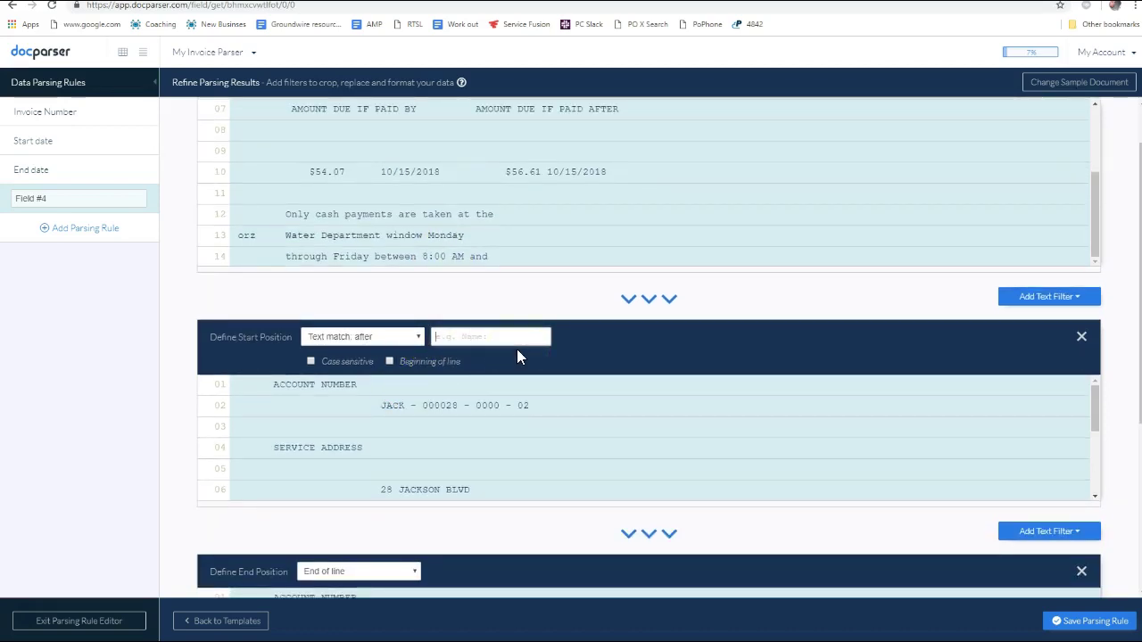
{"action": "type", "text": "Add"}
{"action": "key", "text": "BackSpace"}
{"action": "type", "text": "DRESS"}
{"action": "left_click", "coordinate": [444, 337]}
{"action": "type", "text": "D"}
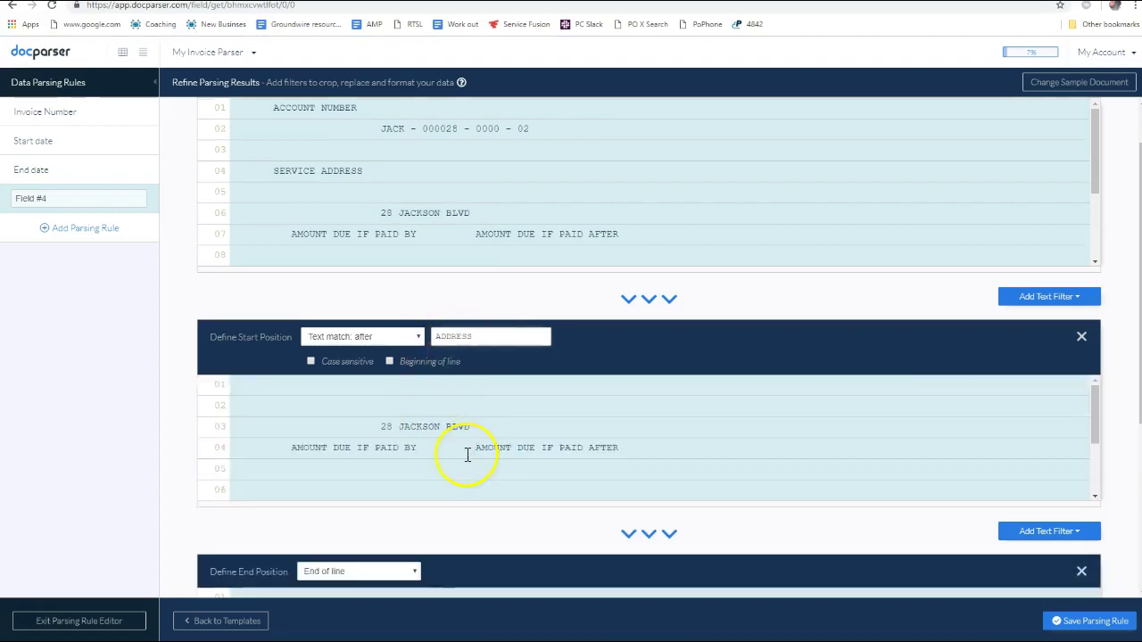
Keep the extract's end position as End of line
{"action": "scroll", "coordinate": [419, 403], "scroll_direction": "down", "scroll_amount": 6}
{"action": "scroll", "coordinate": [467, 377], "scroll_direction": "up", "scroll_amount": 4}
{"action": "scroll", "coordinate": [437, 444], "scroll_direction": "down", "scroll_amount": 2}
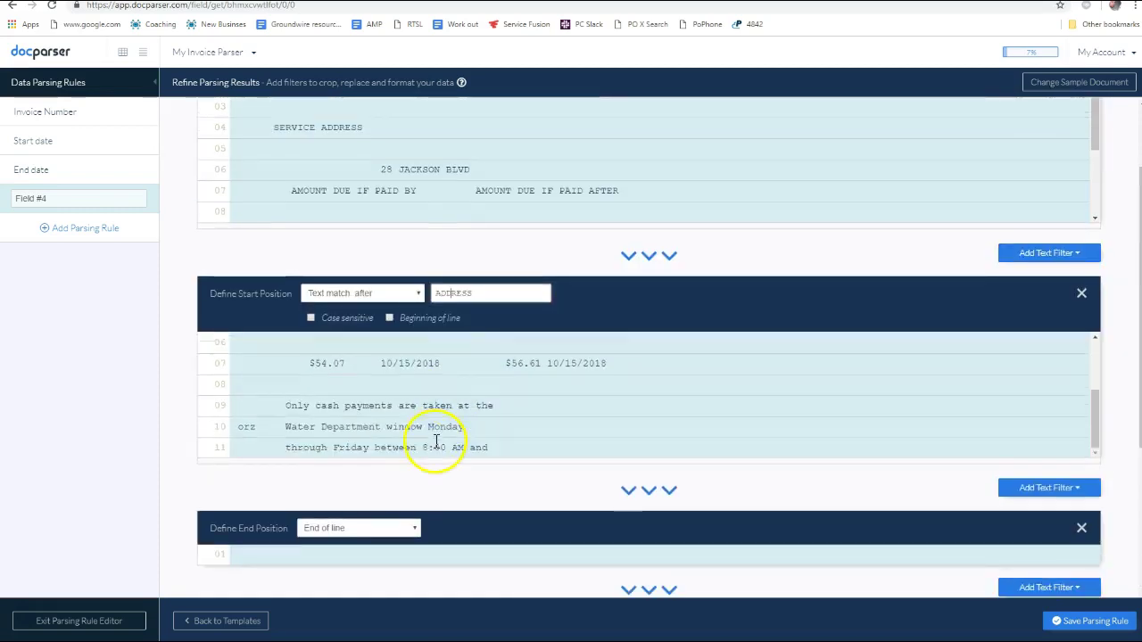
{"action": "scroll", "coordinate": [437, 443], "scroll_direction": "up", "scroll_amount": 3}
{"action": "scroll", "coordinate": [535, 513], "scroll_direction": "down", "scroll_amount": 1}
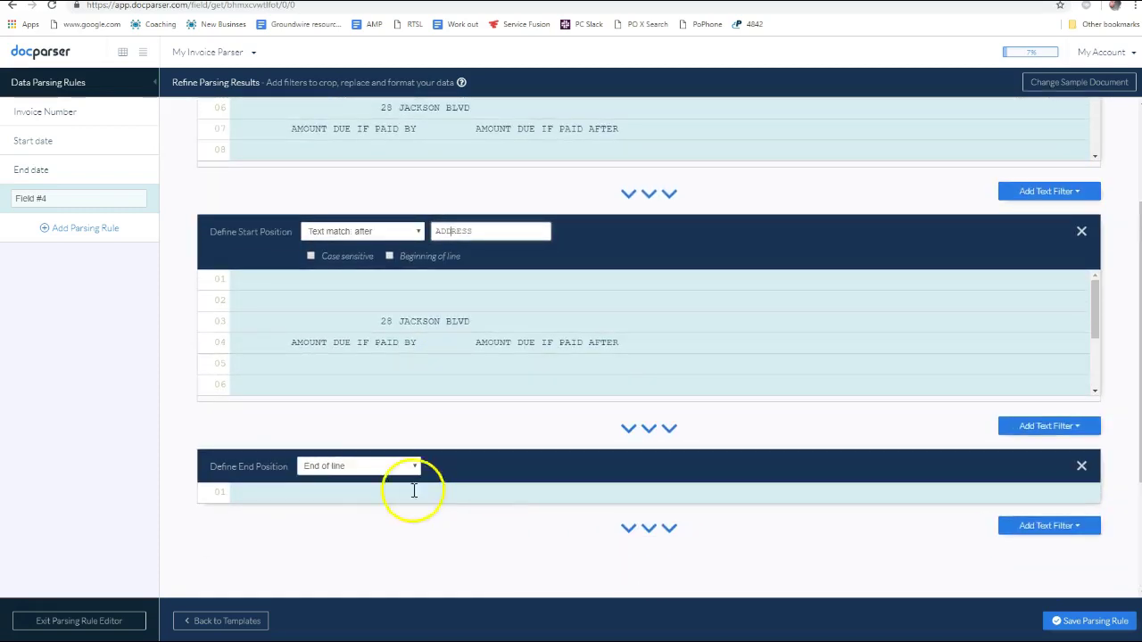
{"action": "left_click", "coordinate": [382, 467]}
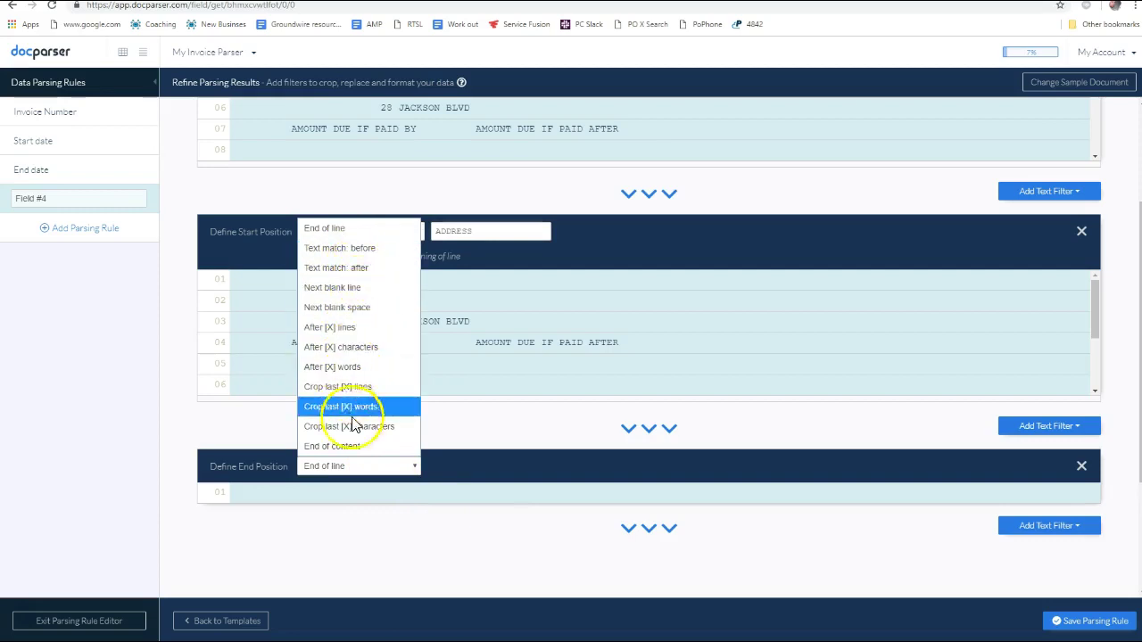
{"action": "left_click", "coordinate": [491, 475]}
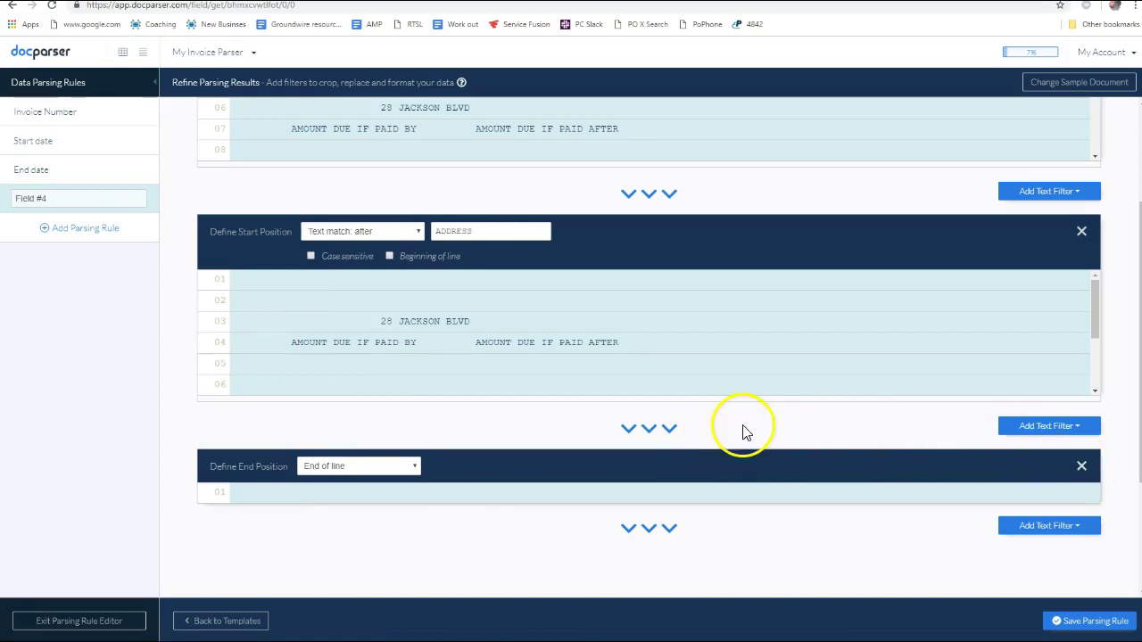
{"action": "scroll", "coordinate": [451, 393], "scroll_direction": "up", "scroll_amount": 2}
{"action": "scroll", "coordinate": [535, 411], "scroll_direction": "down", "scroll_amount": 2}
{"action": "scroll", "coordinate": [688, 426], "scroll_direction": "up", "scroll_amount": 1}
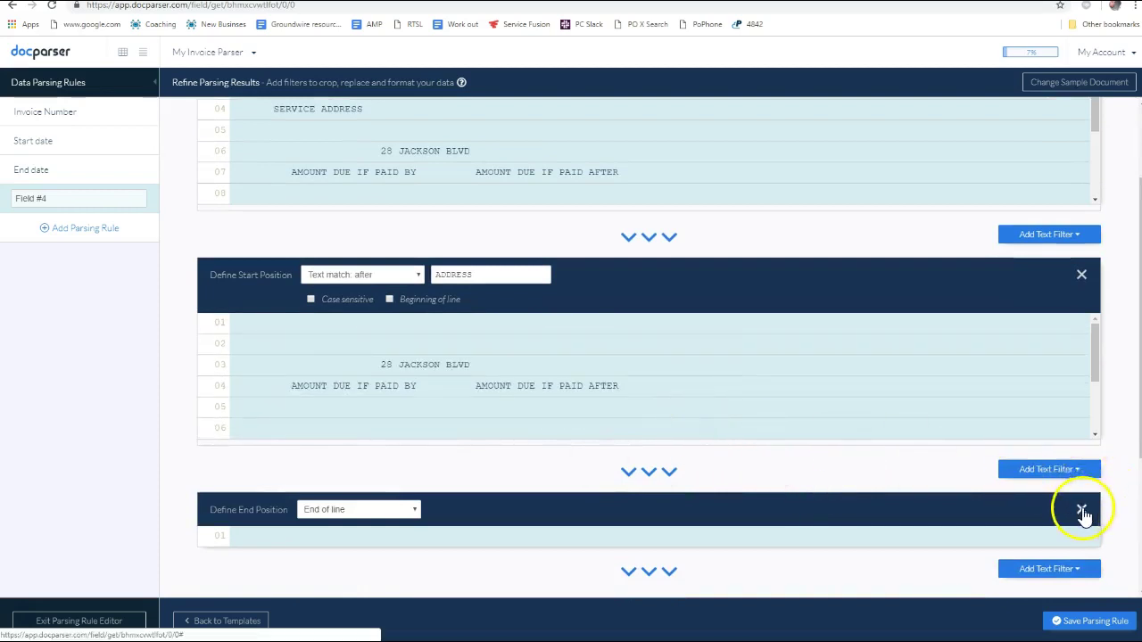
{"action": "left_click", "coordinate": [1074, 470]}
{"action": "mouse_move", "coordinate": [1057, 503]}
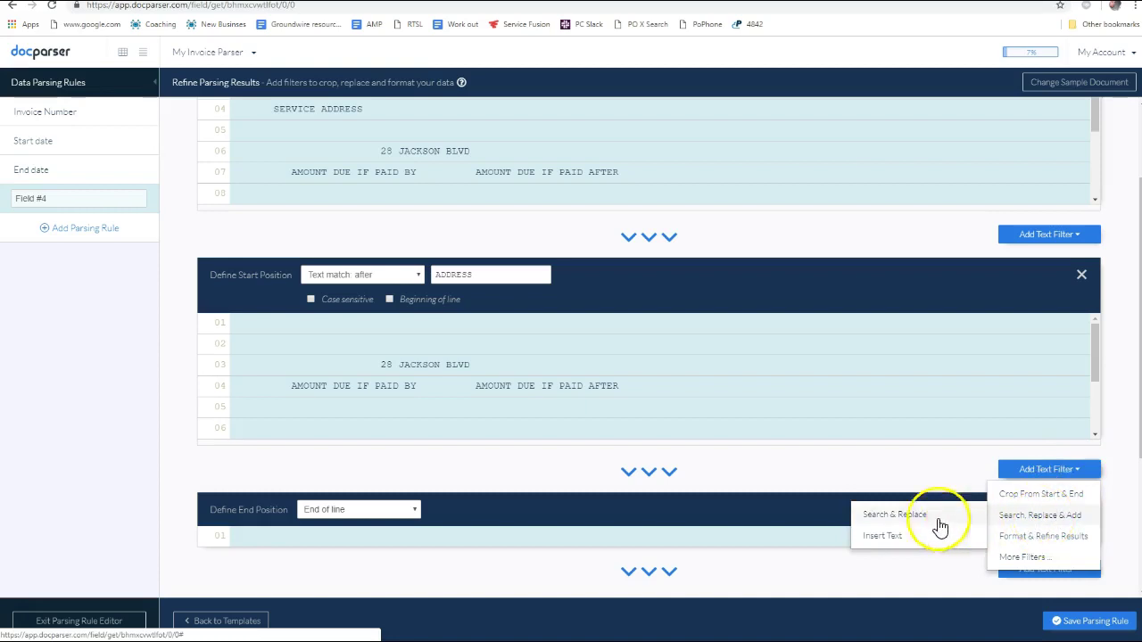
{"action": "mouse_move", "coordinate": [1017, 560]}
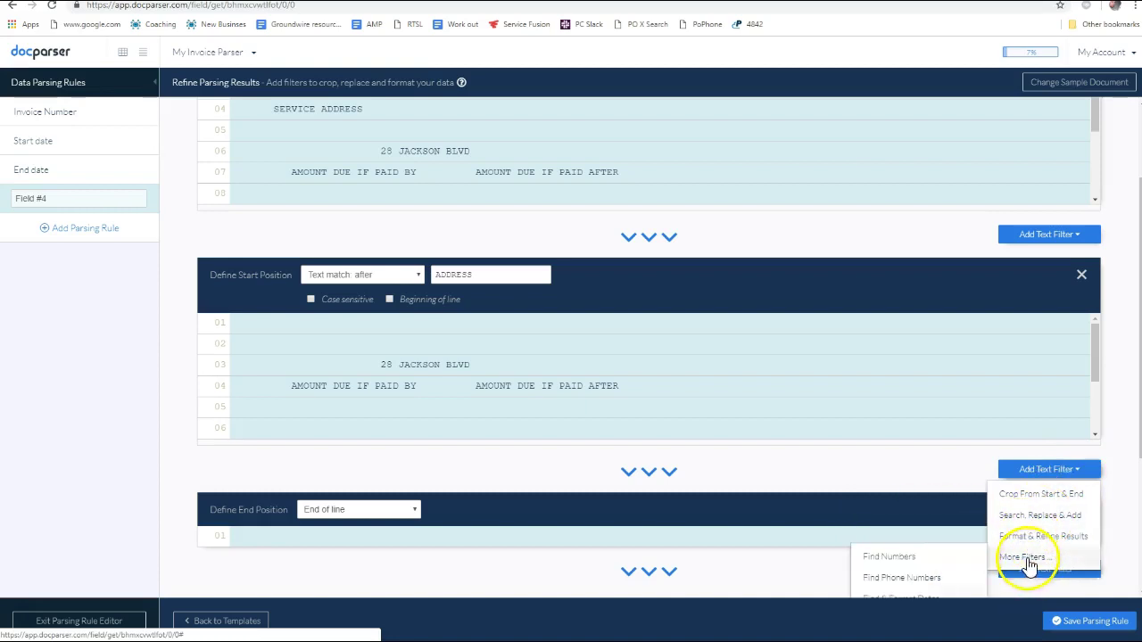
{"action": "scroll", "coordinate": [1020, 556], "scroll_direction": "down", "scroll_amount": 2}
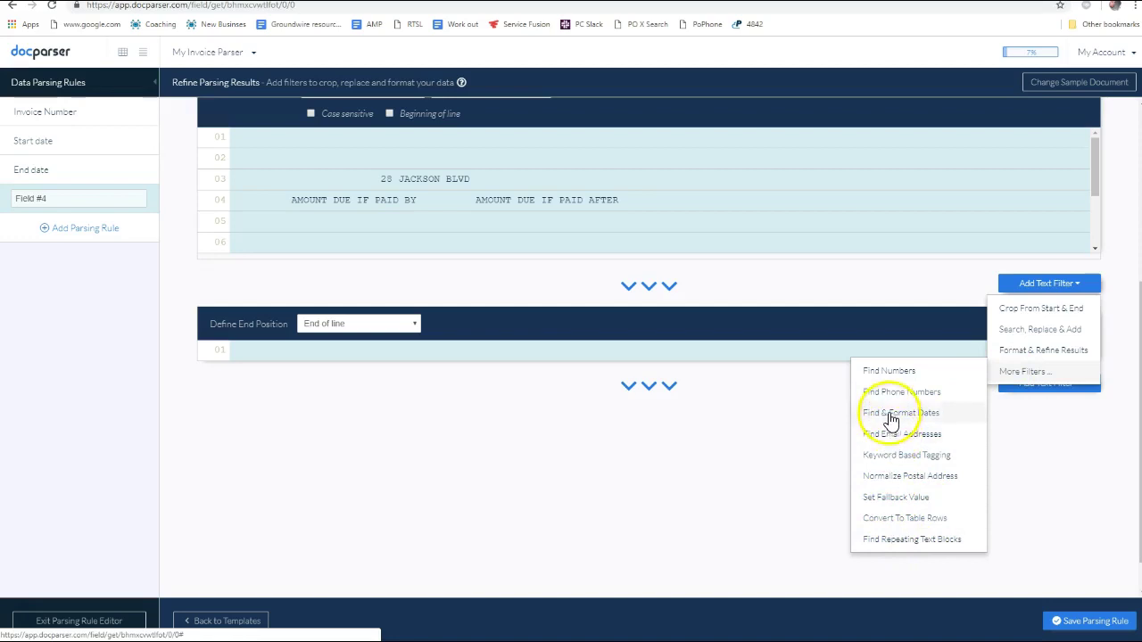
{"action": "mouse_move", "coordinate": [1013, 358]}
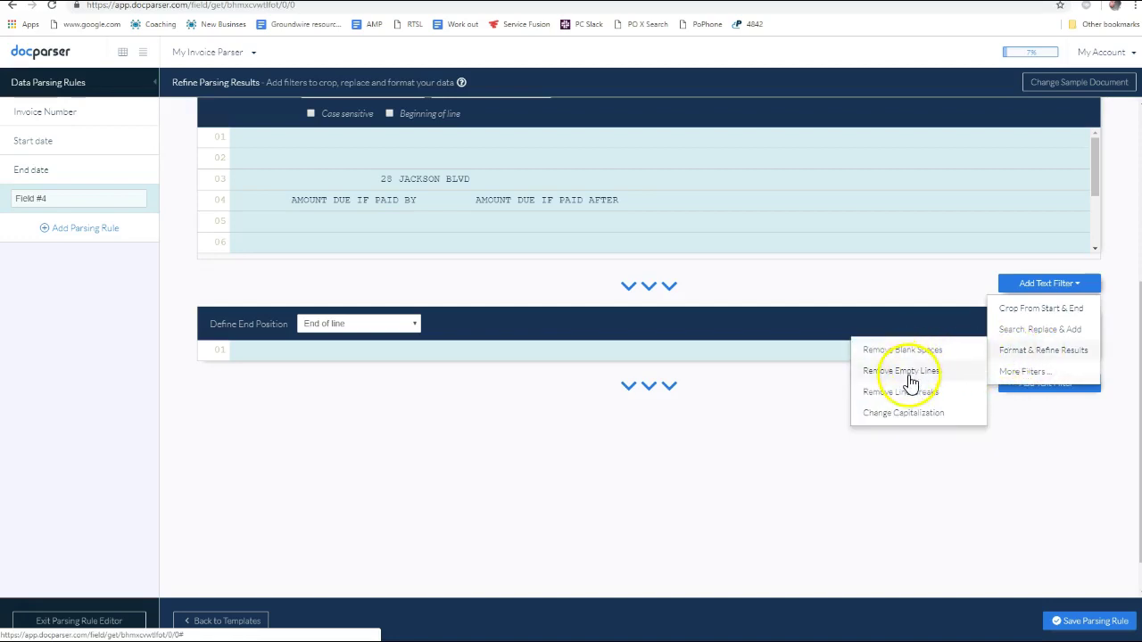
{"action": "left_click", "coordinate": [910, 382]}
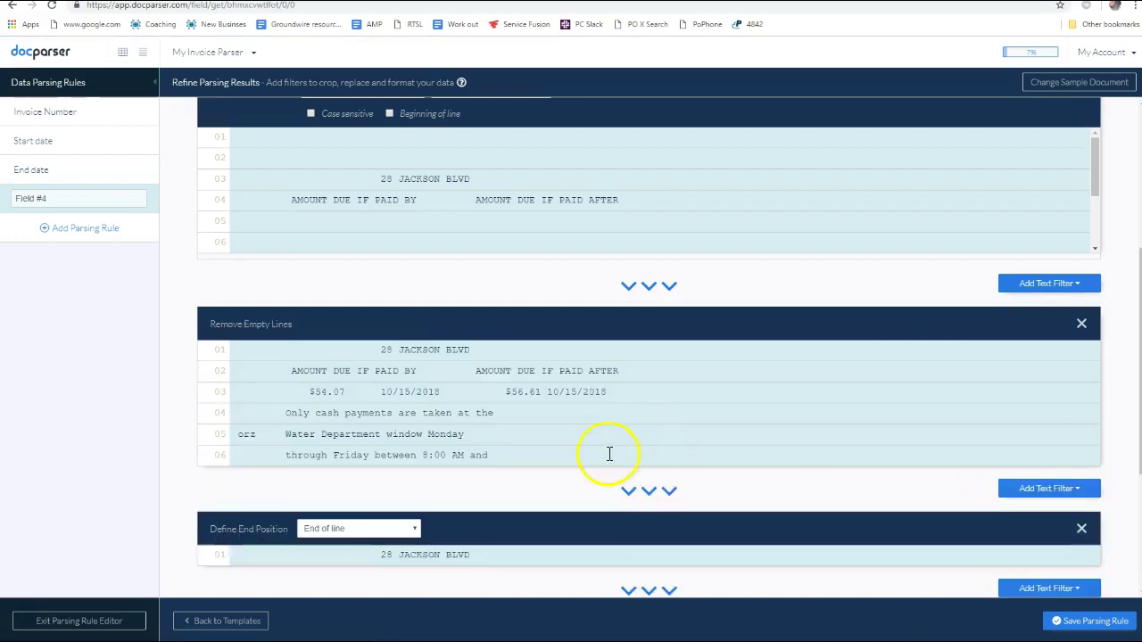
{"action": "scroll", "coordinate": [610, 454], "scroll_direction": "down", "scroll_amount": 2}
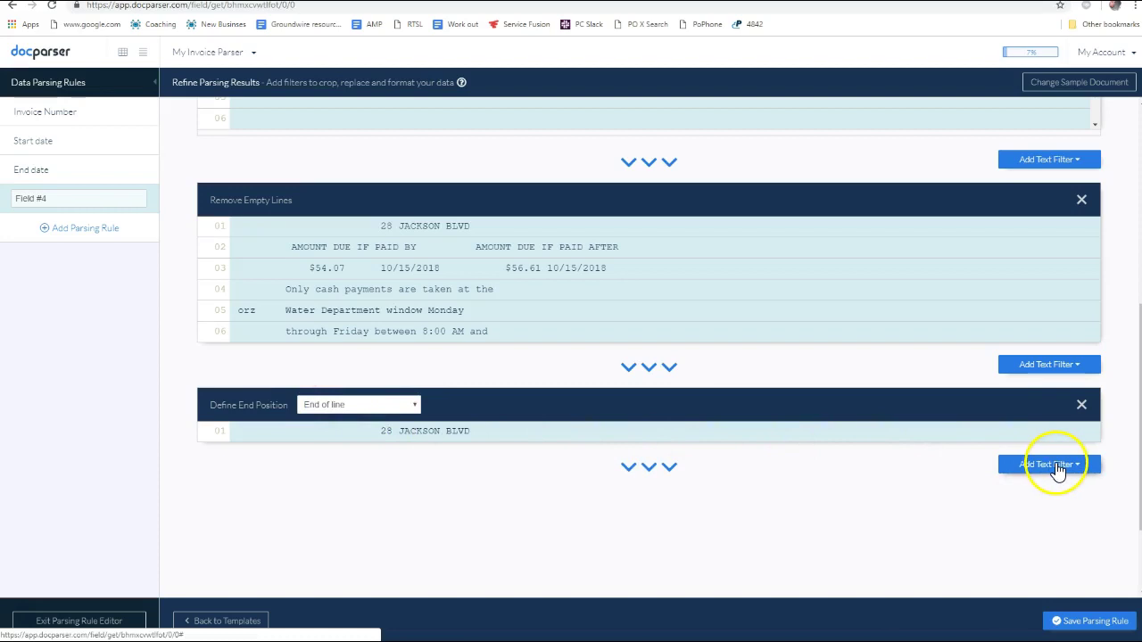
{"action": "left_click_drag", "start_coordinate": [375, 431], "coordinate": [473, 432]}
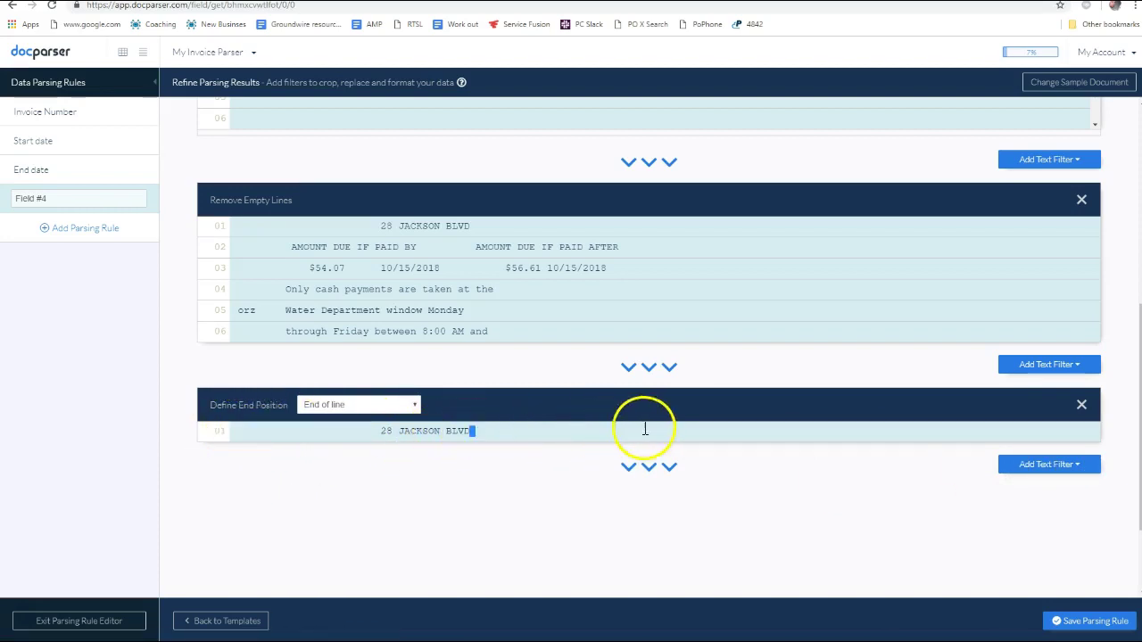
{"action": "scroll", "coordinate": [1084, 477], "scroll_direction": "down", "scroll_amount": 2}
{"action": "left_click", "coordinate": [1053, 339]}
{"action": "mouse_move", "coordinate": [1071, 365]}
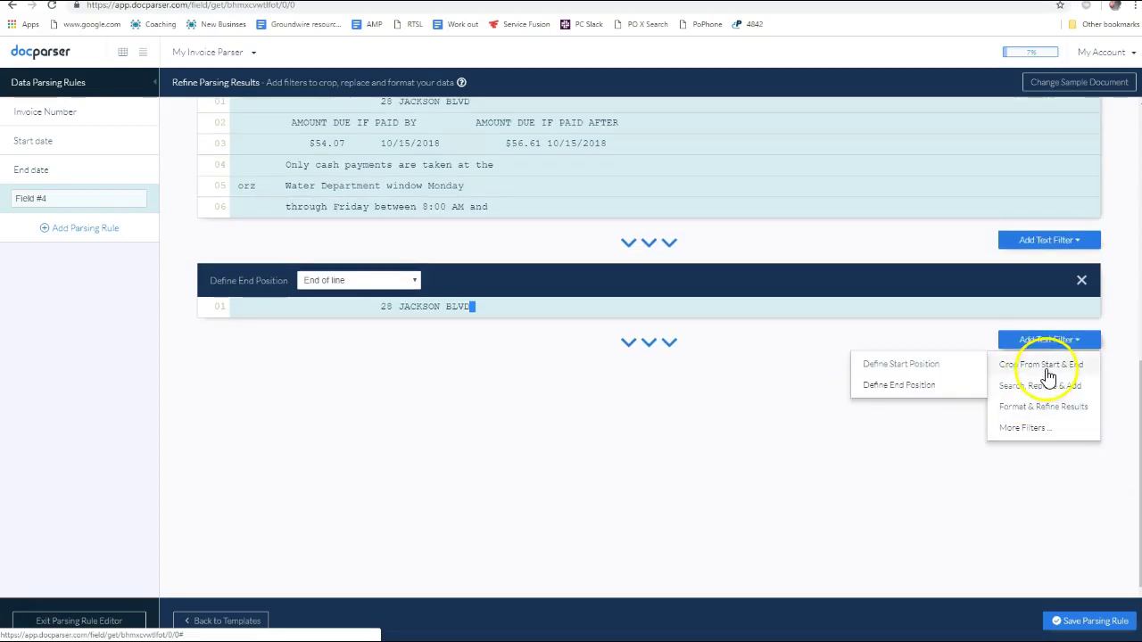
{"action": "mouse_move", "coordinate": [1043, 413]}
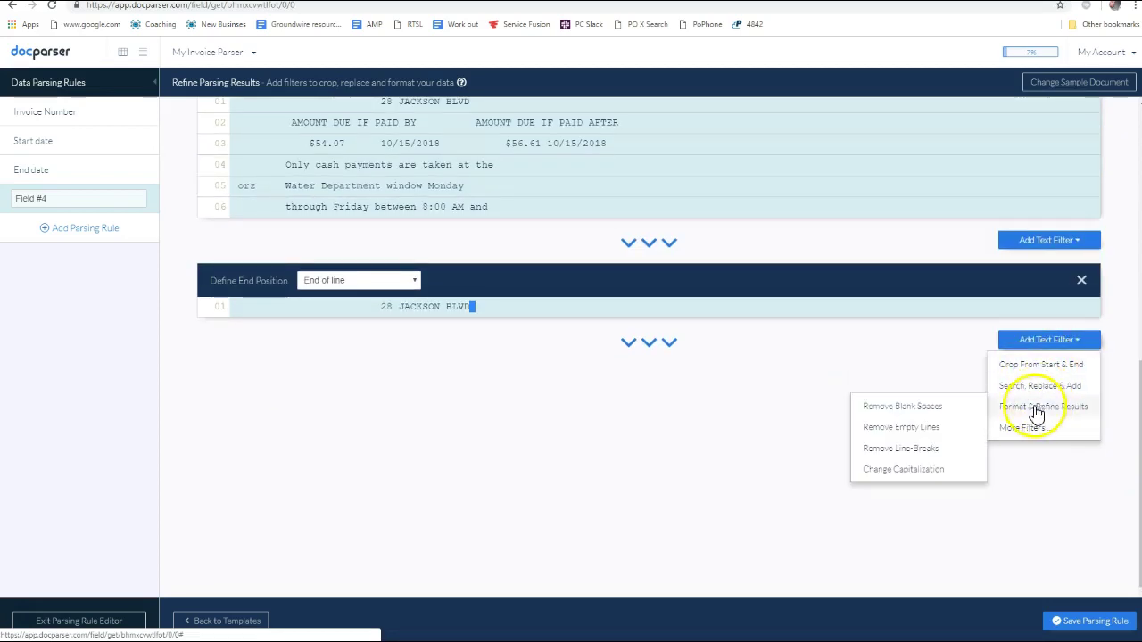
{"action": "left_click", "coordinate": [931, 408]}
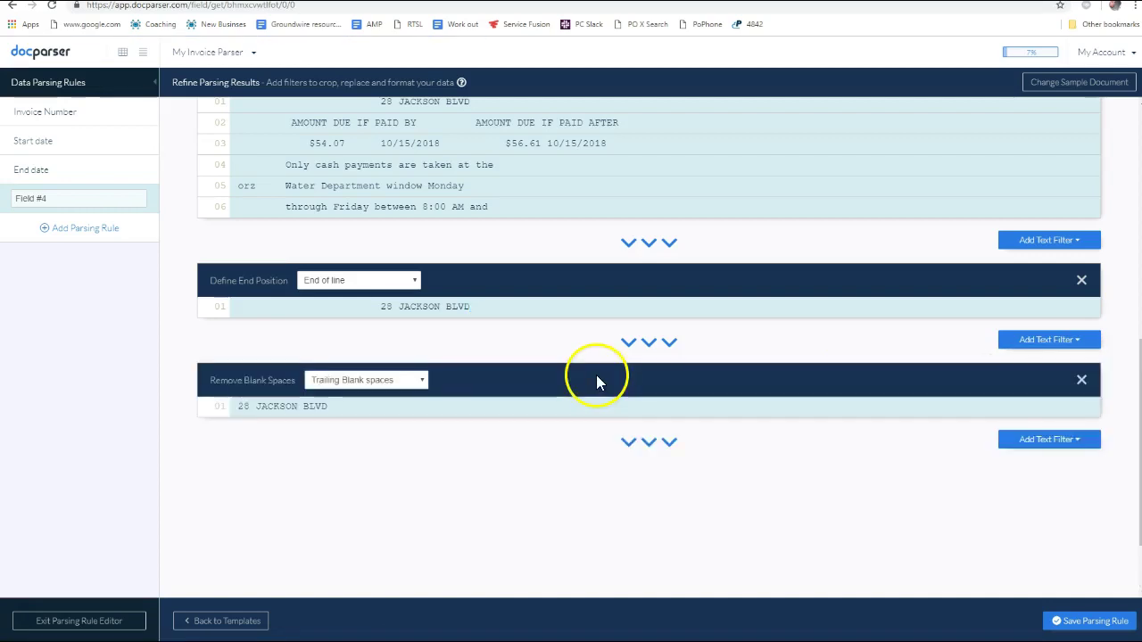
{"action": "left_click_drag", "start_coordinate": [423, 406], "coordinate": [234, 408]}
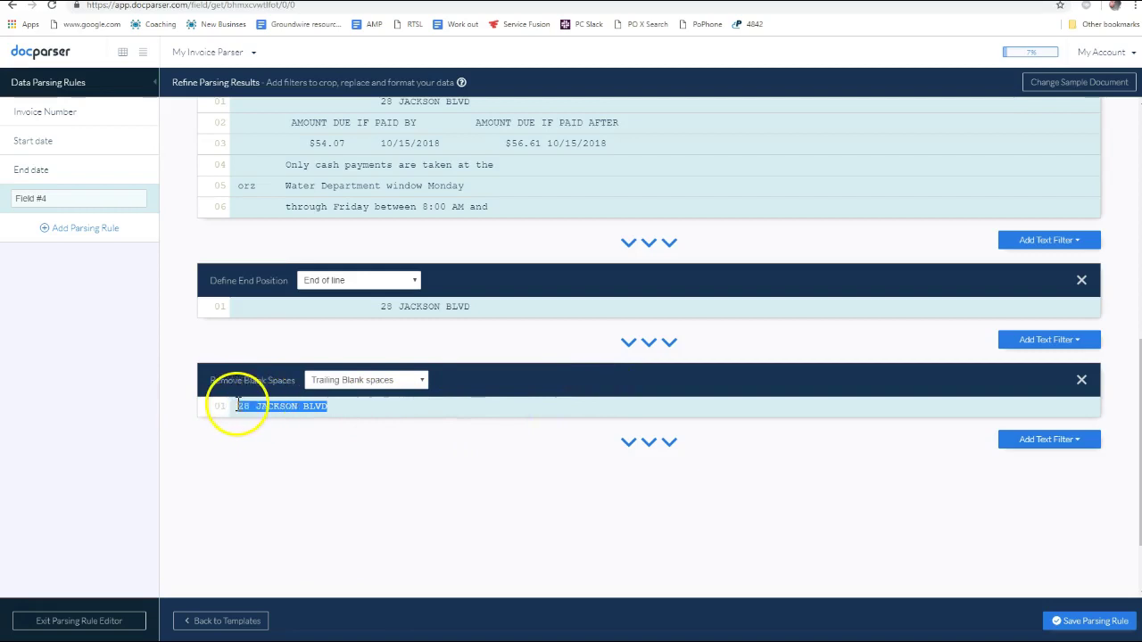
{"action": "left_click", "coordinate": [364, 446]}
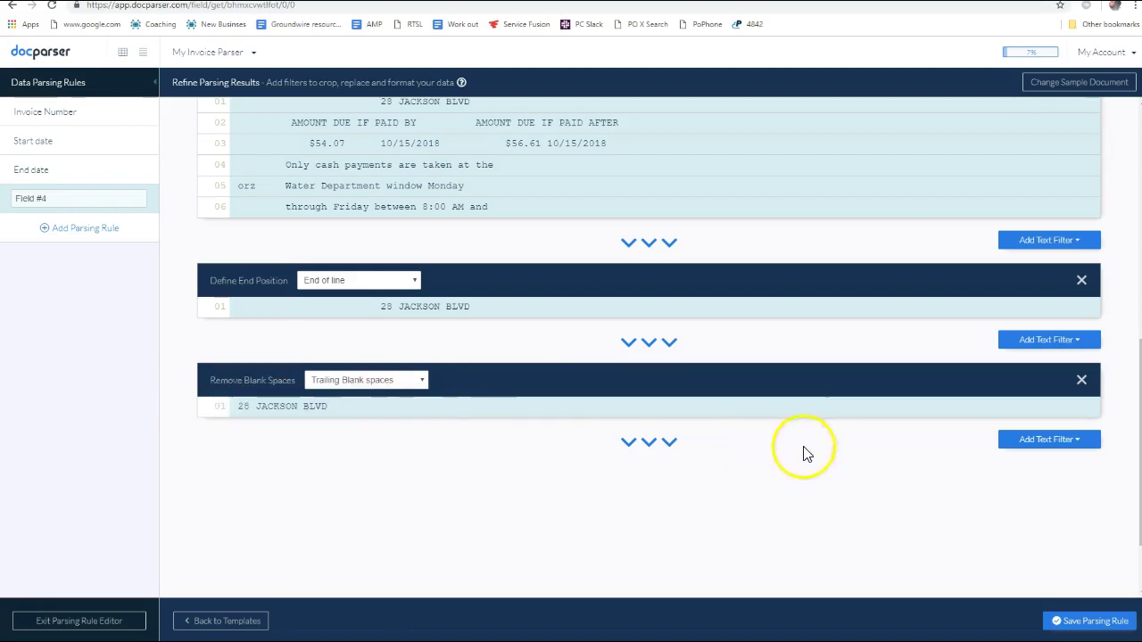
{"action": "triple_click", "coordinate": [21, 198]}
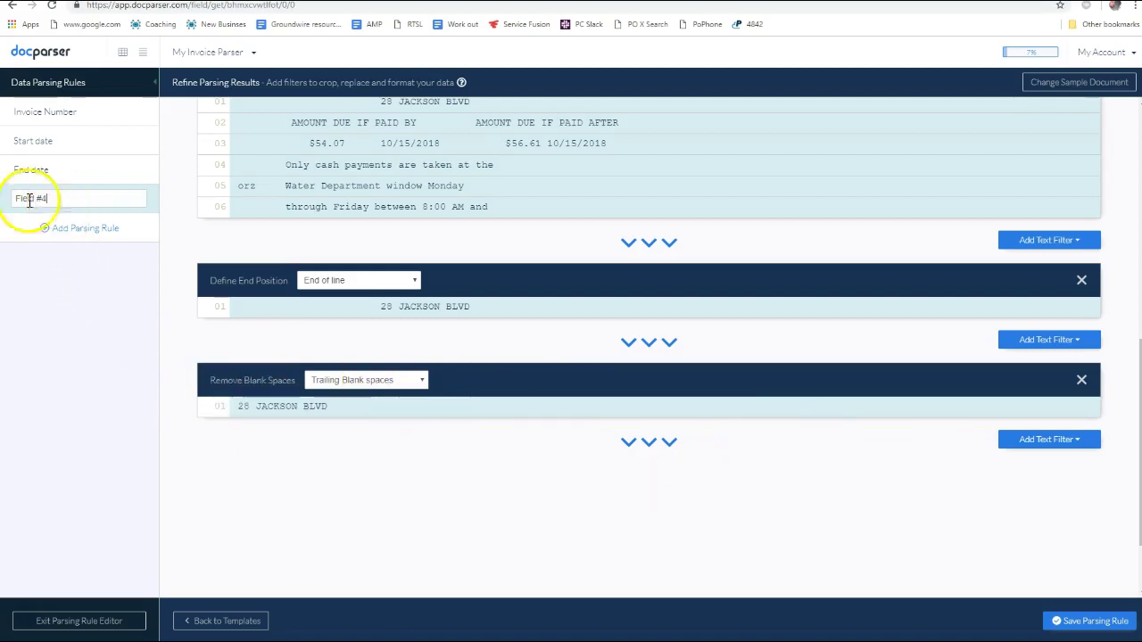
{"action": "type", "text": "Address"}
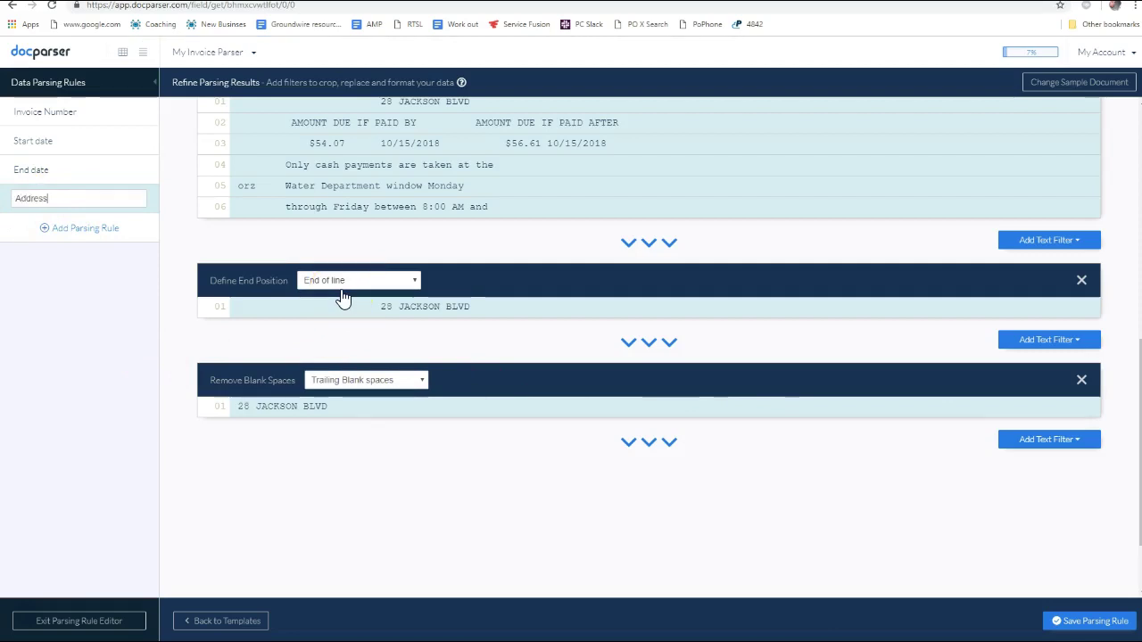
{"action": "left_click", "coordinate": [1071, 440]}
{"action": "mouse_move", "coordinate": [997, 479]}
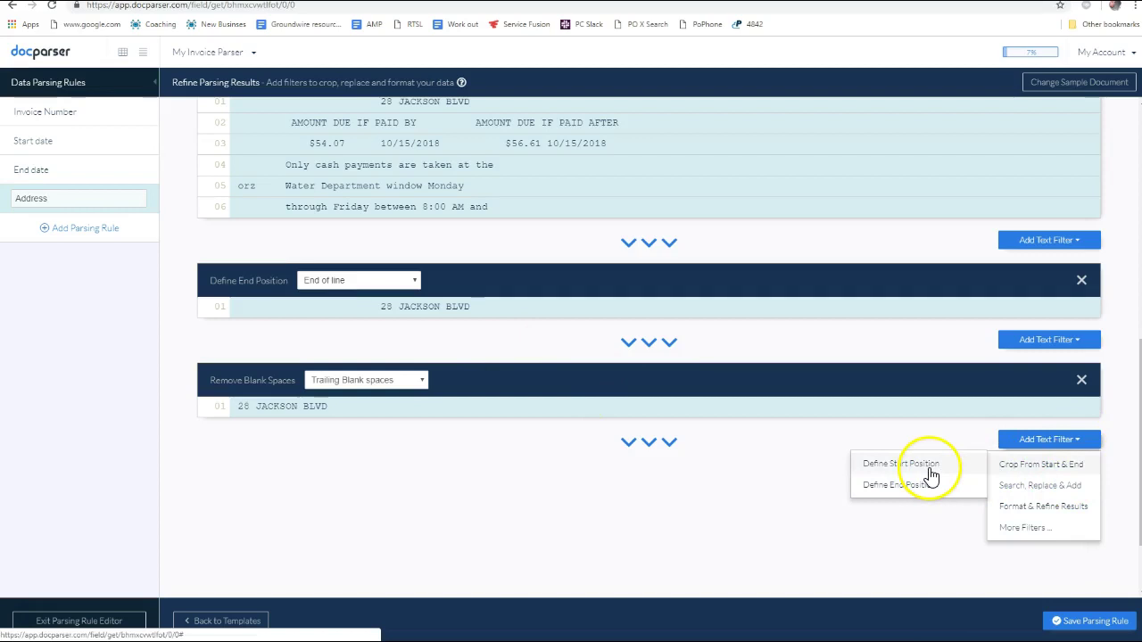
{"action": "mouse_move", "coordinate": [1031, 494]}
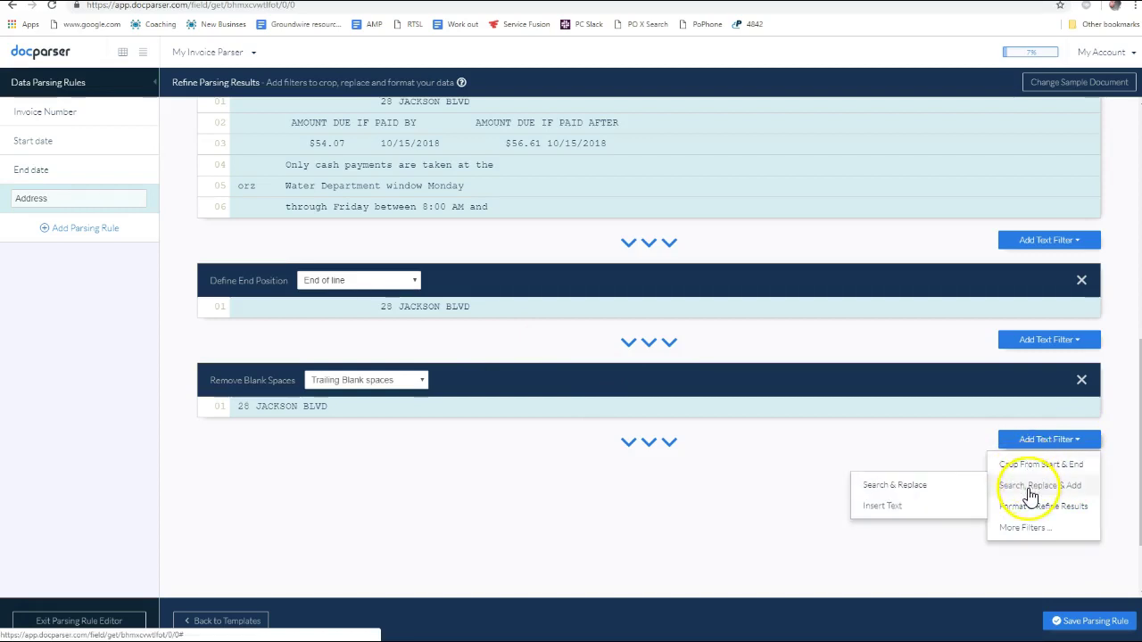
{"action": "scroll", "coordinate": [1033, 505], "scroll_direction": "down", "scroll_amount": 2}
{"action": "mouse_move", "coordinate": [1027, 428]}
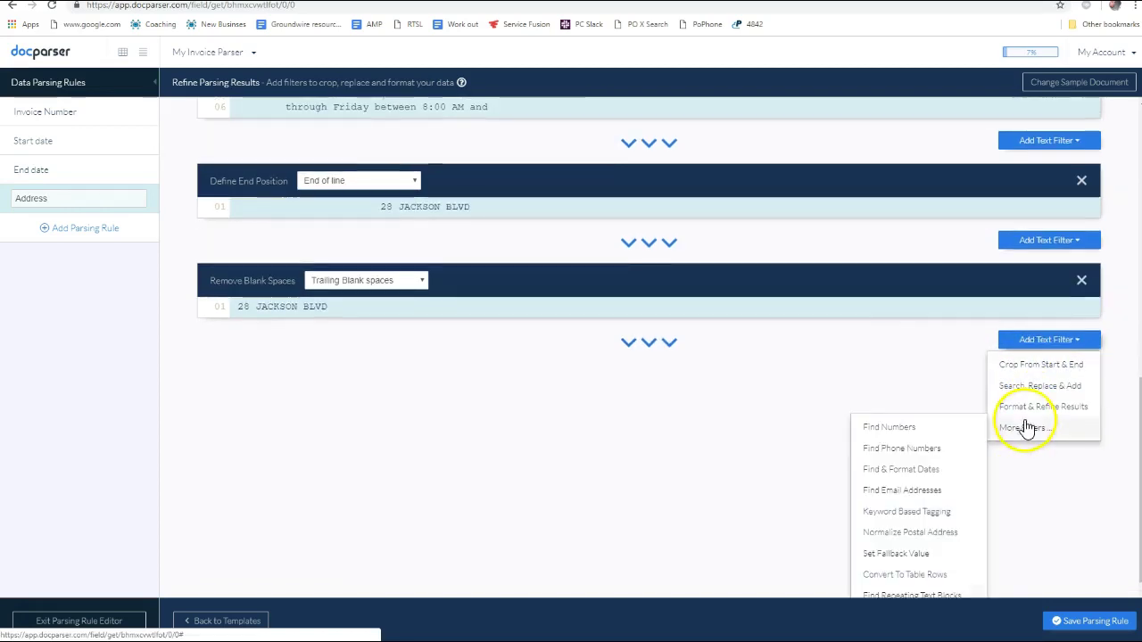
{"action": "scroll", "coordinate": [1026, 428], "scroll_direction": "down", "scroll_amount": 1}
{"action": "scroll", "coordinate": [1012, 449], "scroll_direction": "up", "scroll_amount": 1}
{"action": "scroll", "coordinate": [1020, 434], "scroll_direction": "down", "scroll_amount": 1}
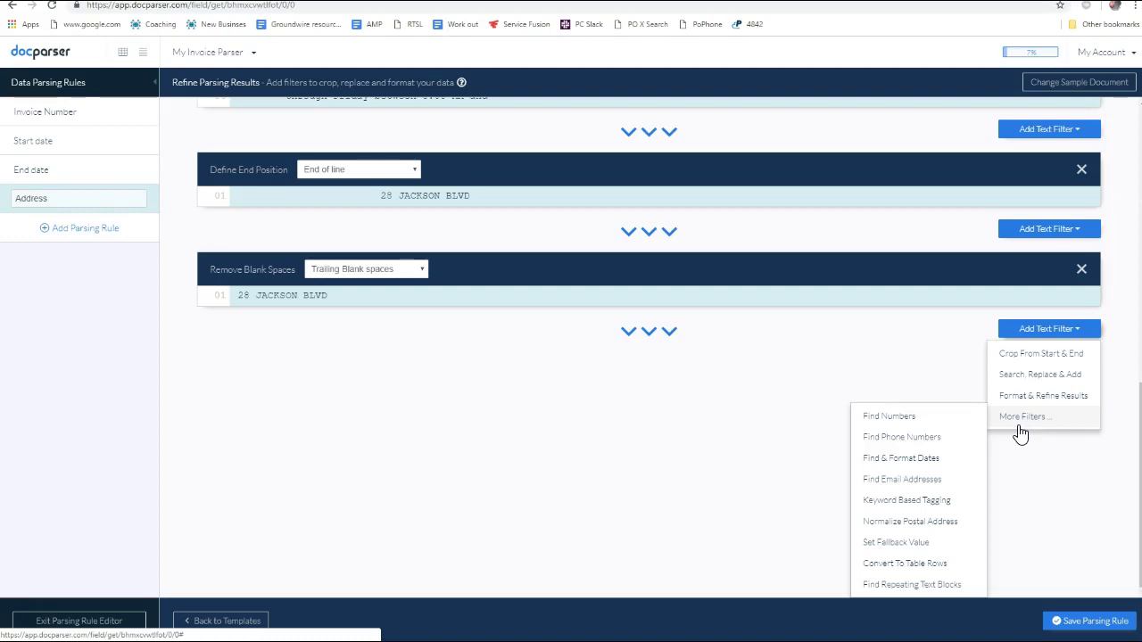
{"action": "left_click", "coordinate": [1022, 401]}
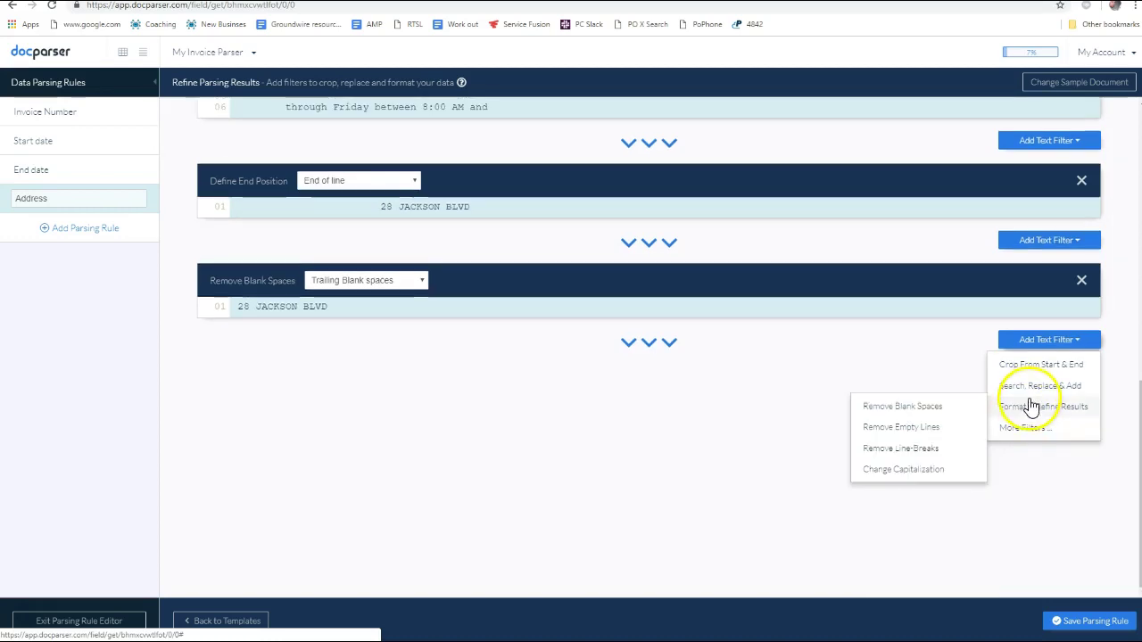
{"action": "left_click", "coordinate": [1023, 428]}
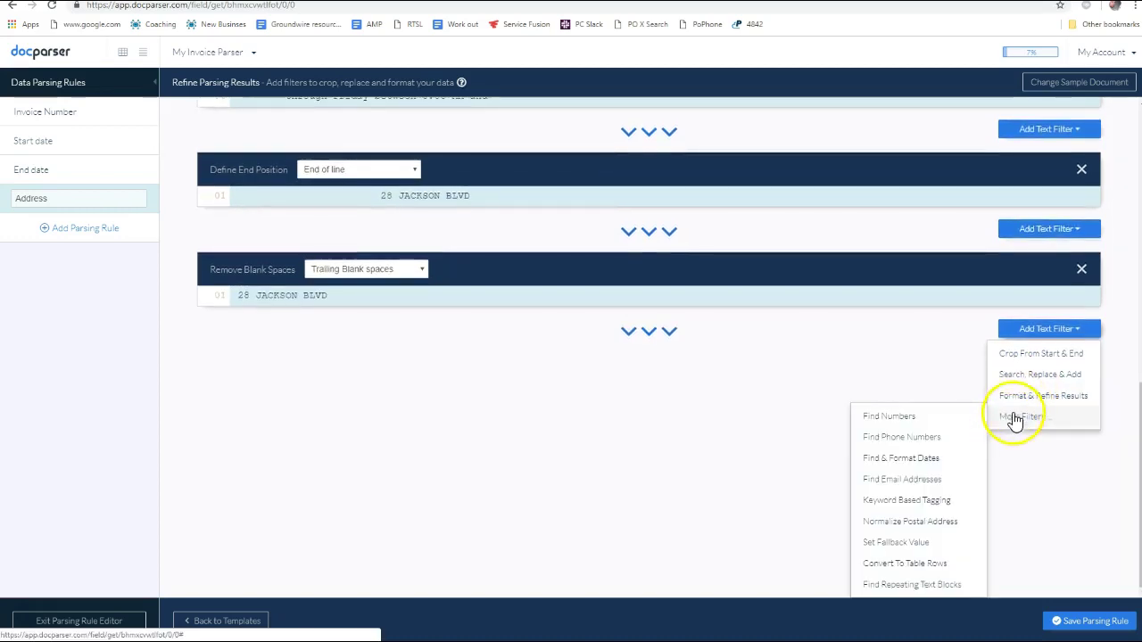
{"action": "left_click", "coordinate": [1017, 407]}
{"action": "left_click", "coordinate": [906, 469]}
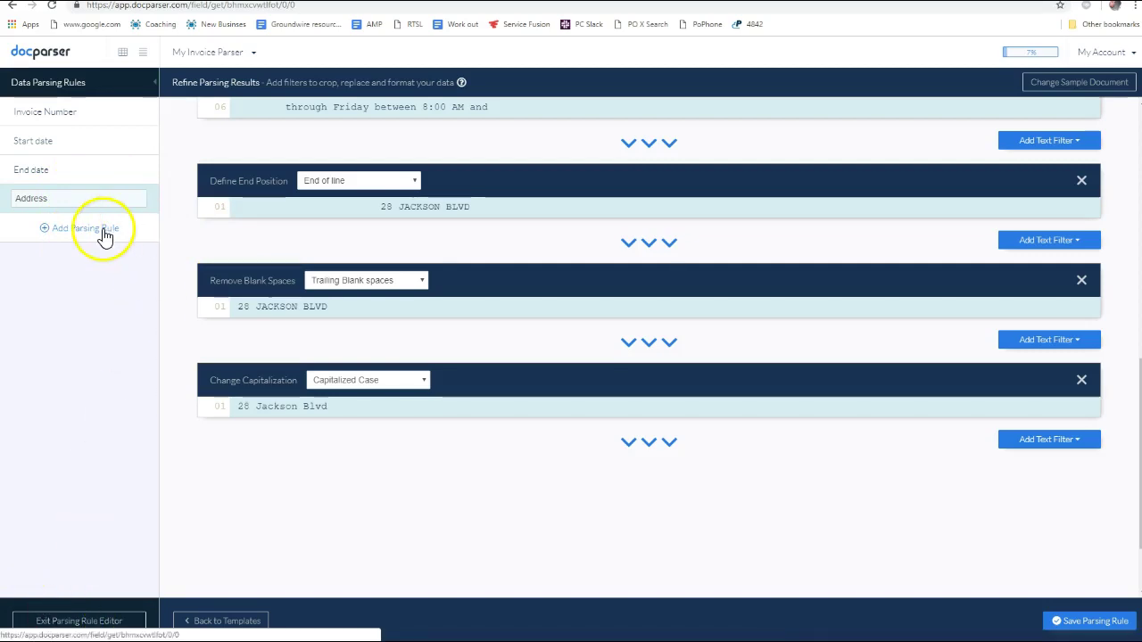
{"action": "scroll", "coordinate": [232, 314], "scroll_direction": "up", "scroll_amount": 10}
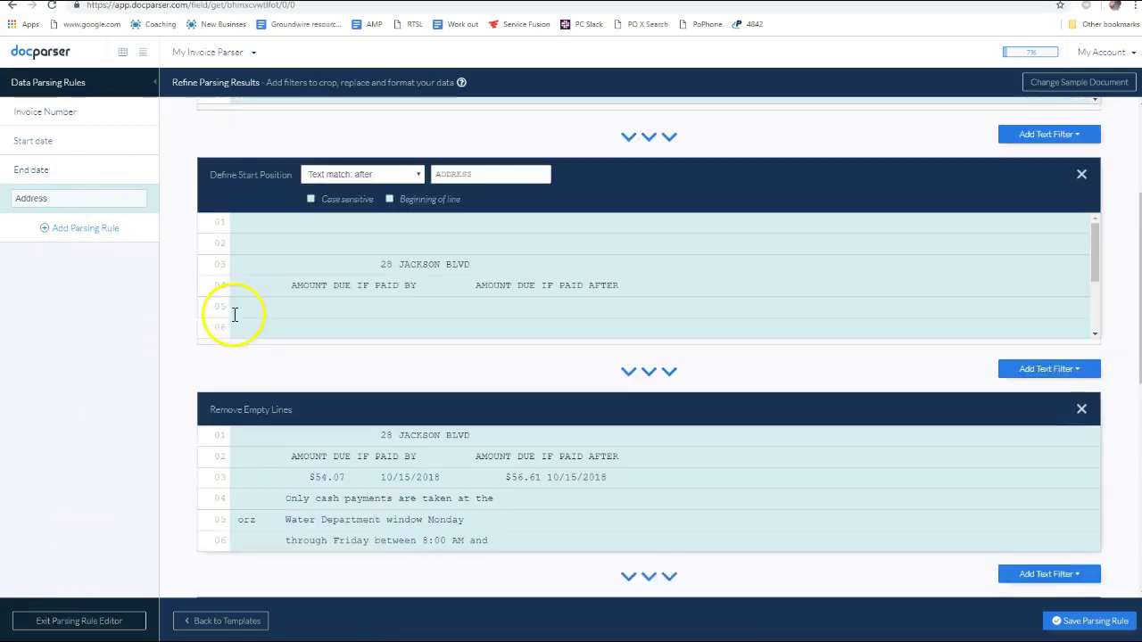
{"action": "scroll", "coordinate": [208, 325], "scroll_direction": "down", "scroll_amount": 10}
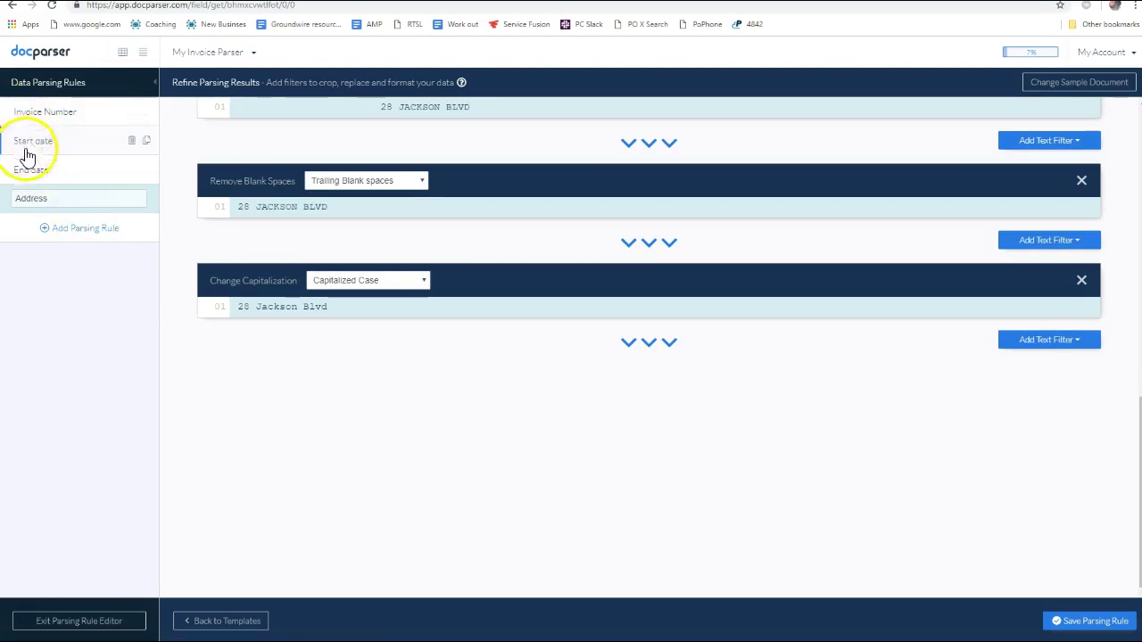
Save the Address rule from the unsaved-changes prompt and begin a new parsing rule
{"action": "left_click", "coordinate": [78, 234]}
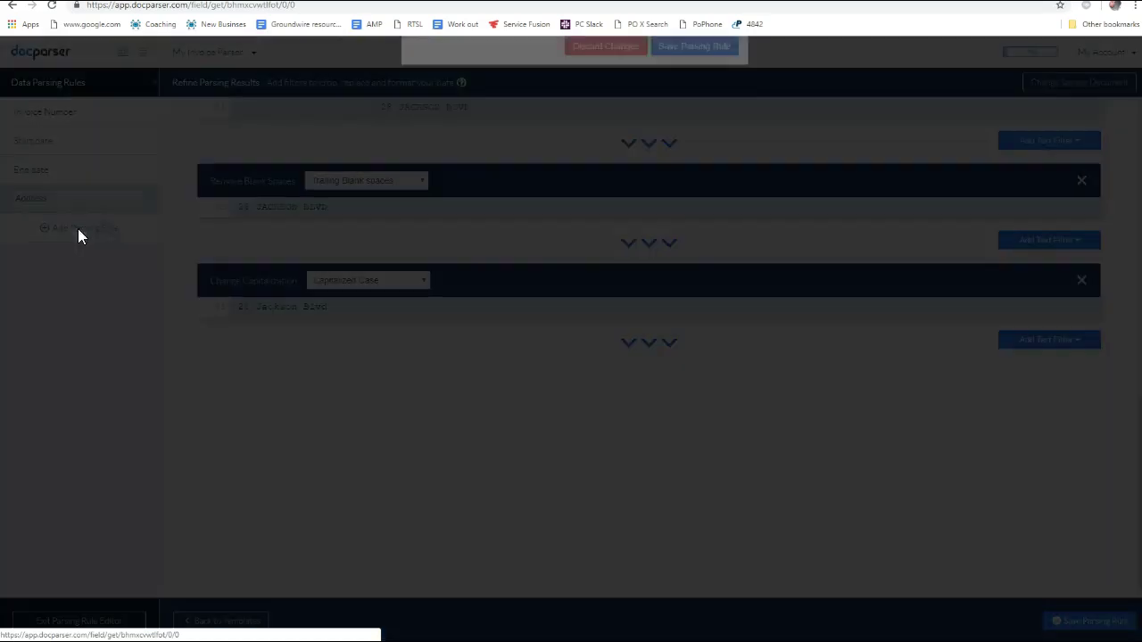
{"action": "left_click", "coordinate": [685, 154]}
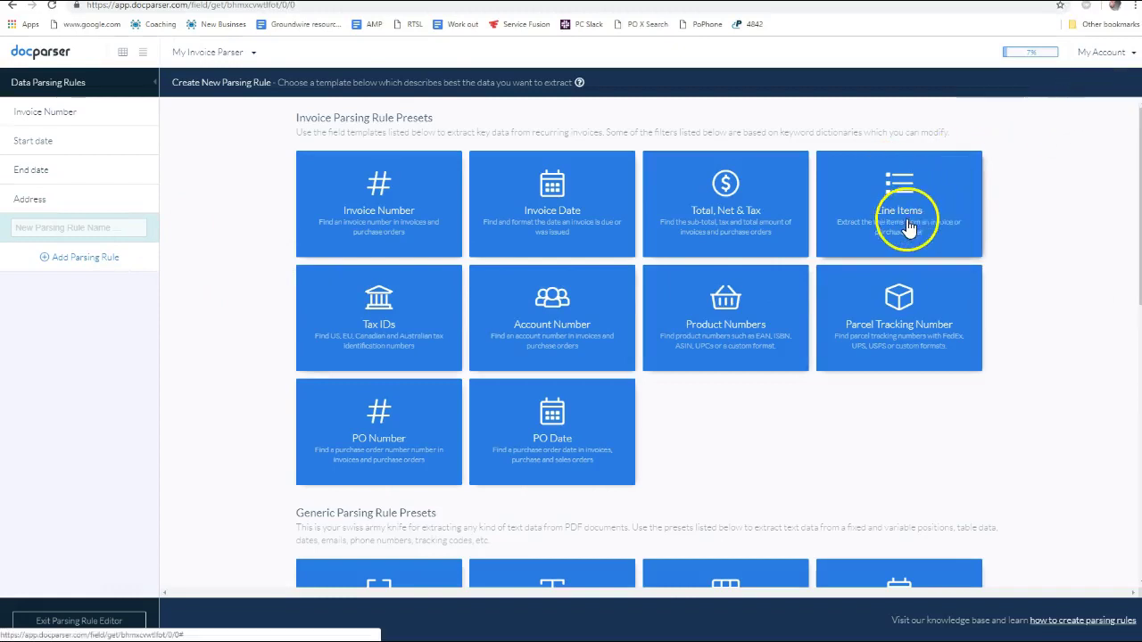
{"action": "left_click", "coordinate": [93, 200]}
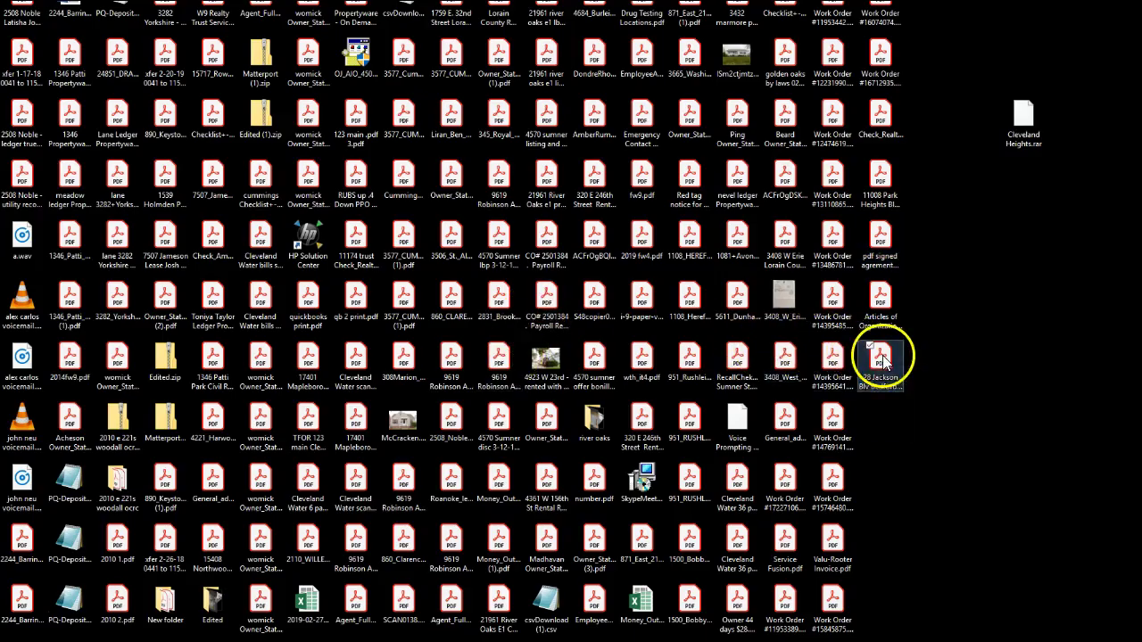
{"action": "double_click", "coordinate": [870, 352]}
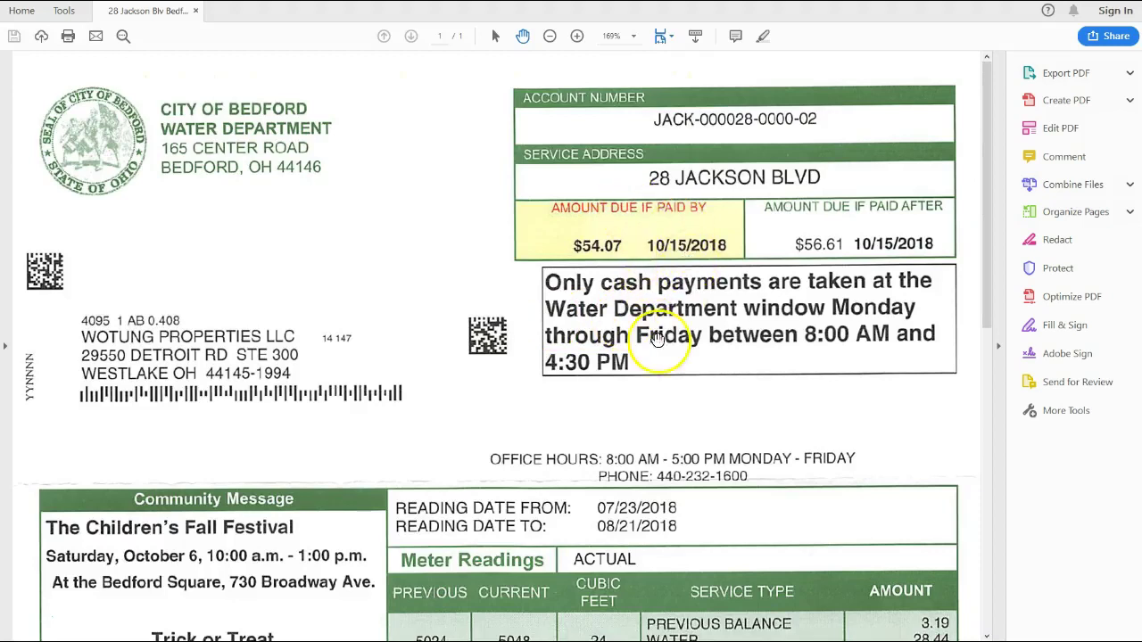
{"action": "scroll", "coordinate": [656, 339], "scroll_direction": "down", "scroll_amount": 5}
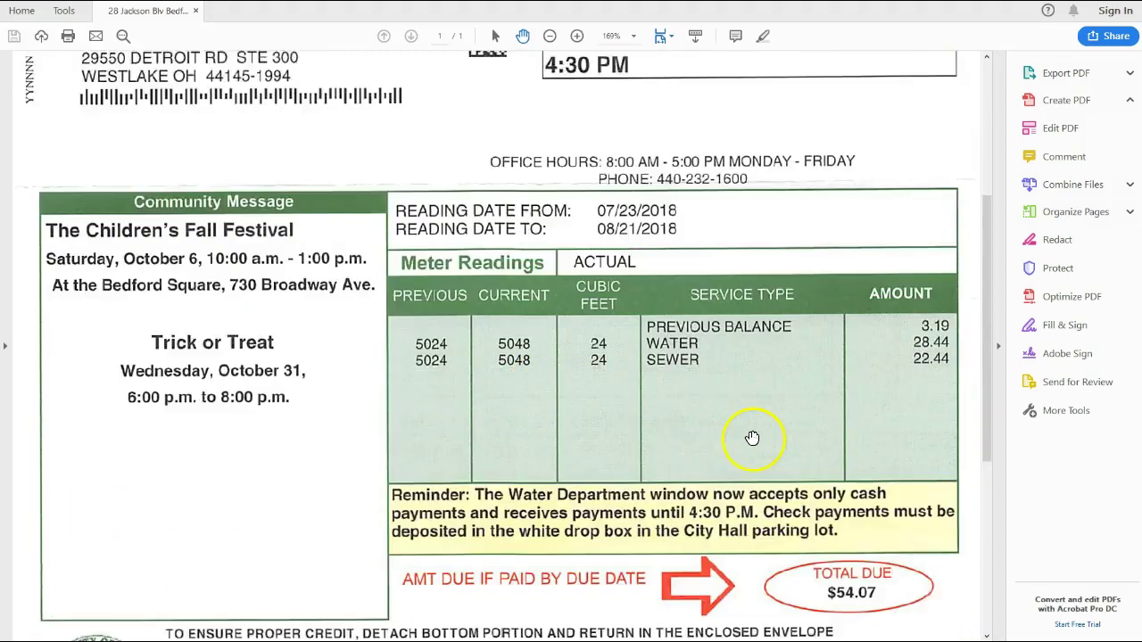
{"action": "scroll", "coordinate": [752, 438], "scroll_direction": "down", "scroll_amount": 1}
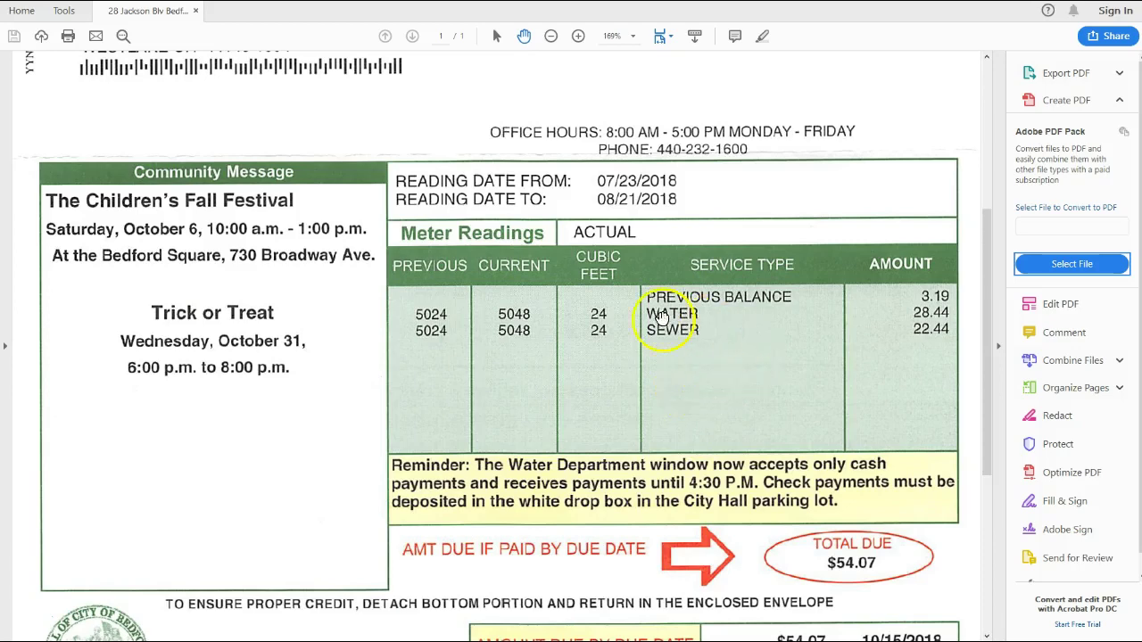
{"action": "scroll", "coordinate": [669, 357], "scroll_direction": "down", "scroll_amount": 5}
{"action": "scroll", "coordinate": [678, 375], "scroll_direction": "up", "scroll_amount": 4}
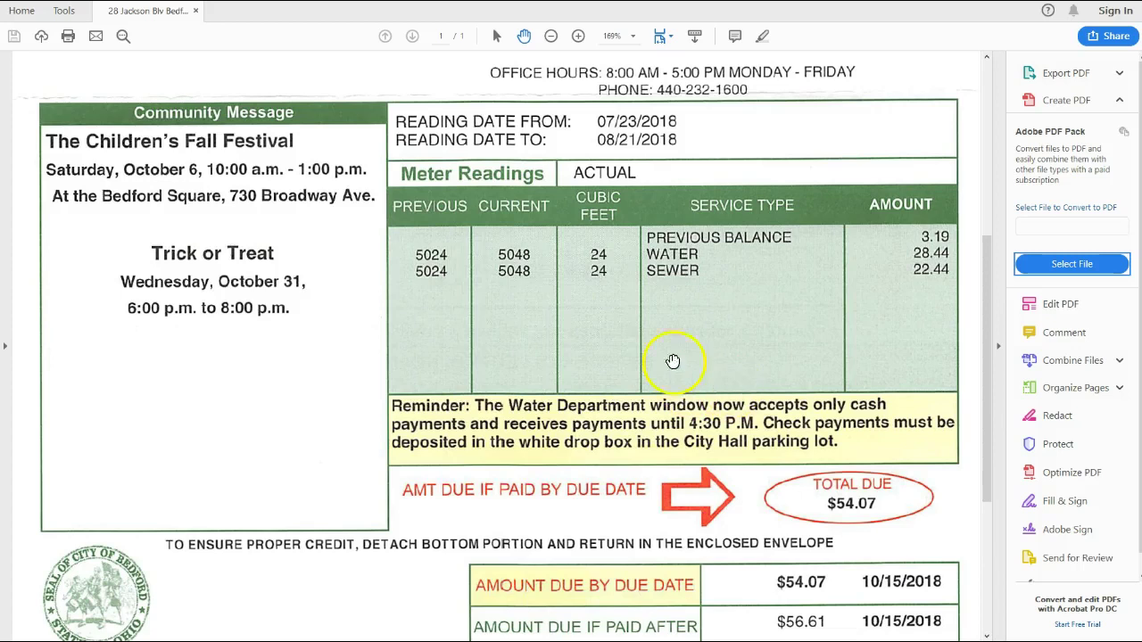
{"action": "scroll", "coordinate": [643, 322], "scroll_direction": "up", "scroll_amount": 1}
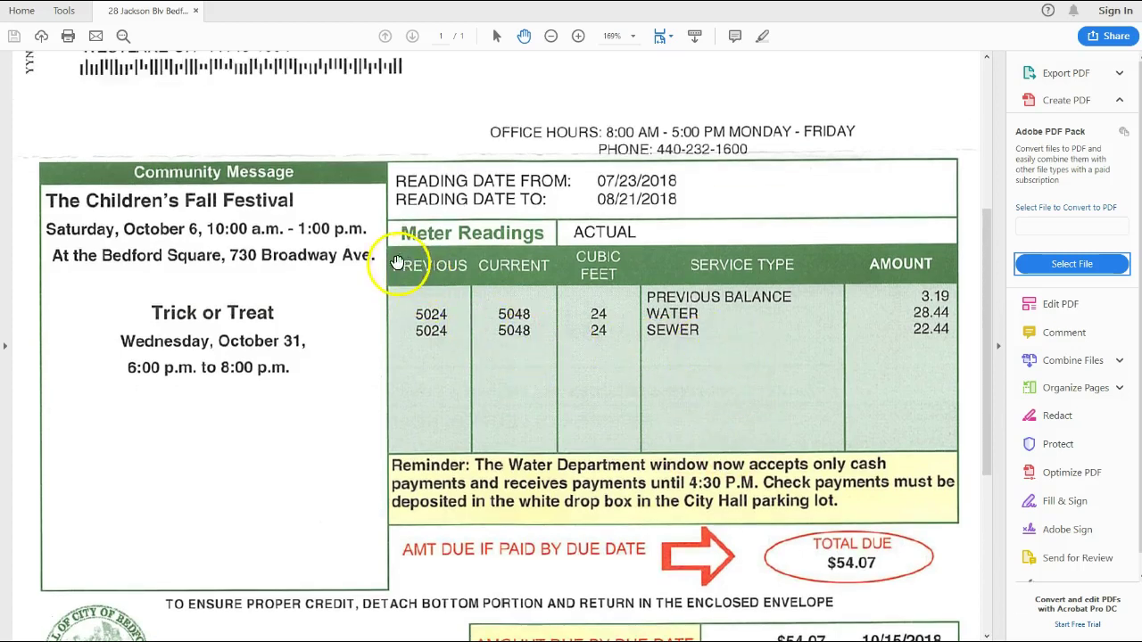
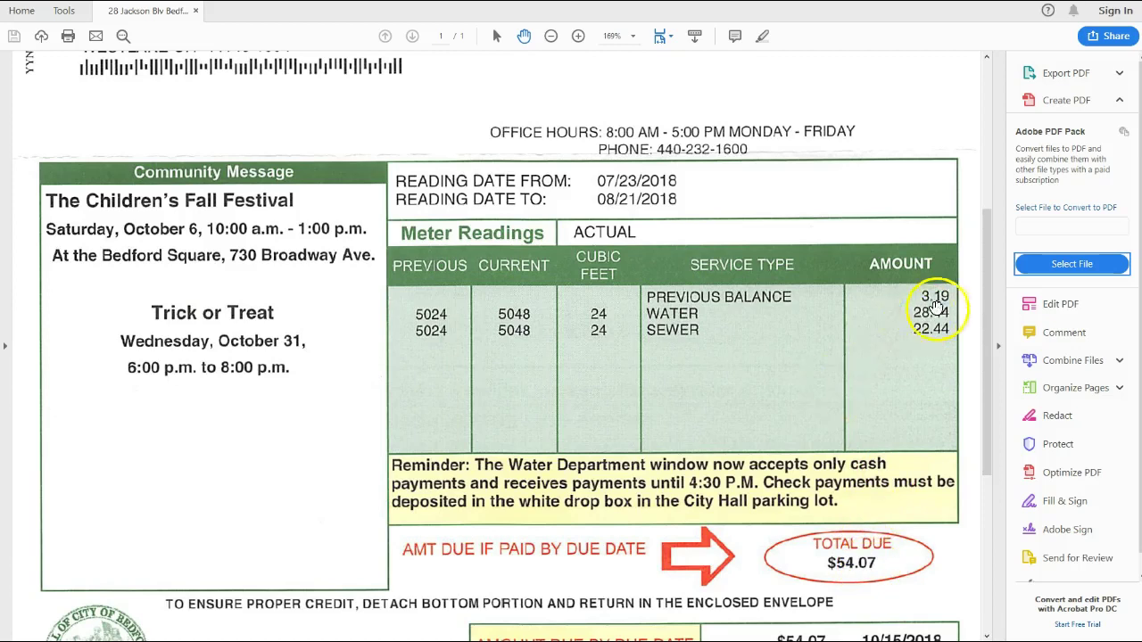
Scroll through the water bill PDF to review the fields to capture
{"action": "scroll", "coordinate": [815, 346], "scroll_direction": "down", "scroll_amount": 4}
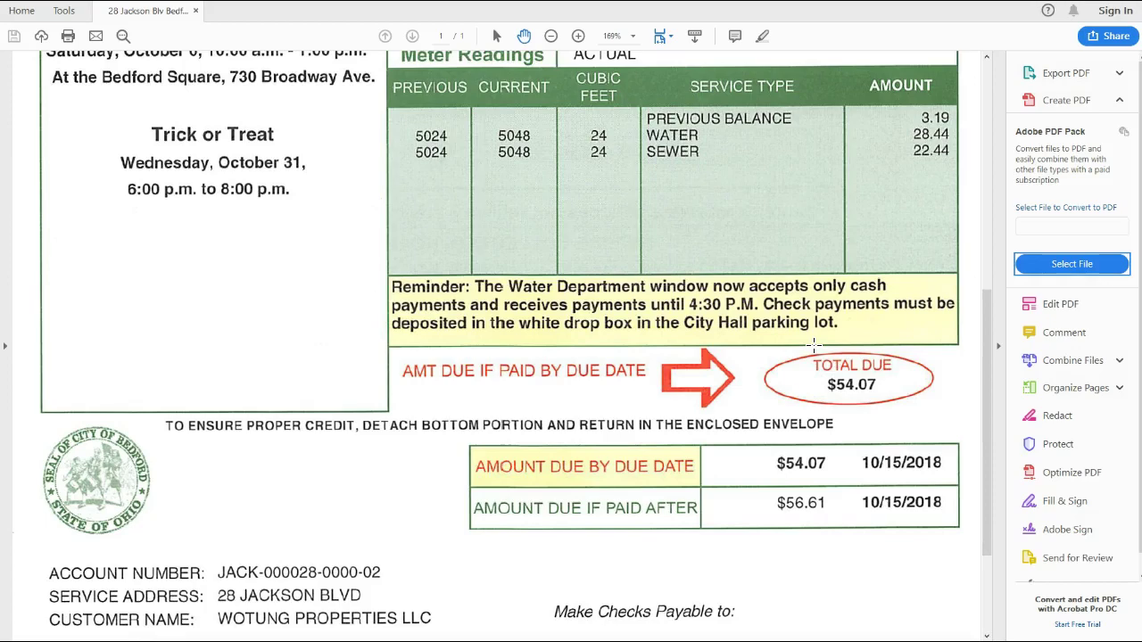
{"action": "scroll", "coordinate": [820, 409], "scroll_direction": "down", "scroll_amount": 2}
{"action": "scroll", "coordinate": [819, 408], "scroll_direction": "down", "scroll_amount": 2}
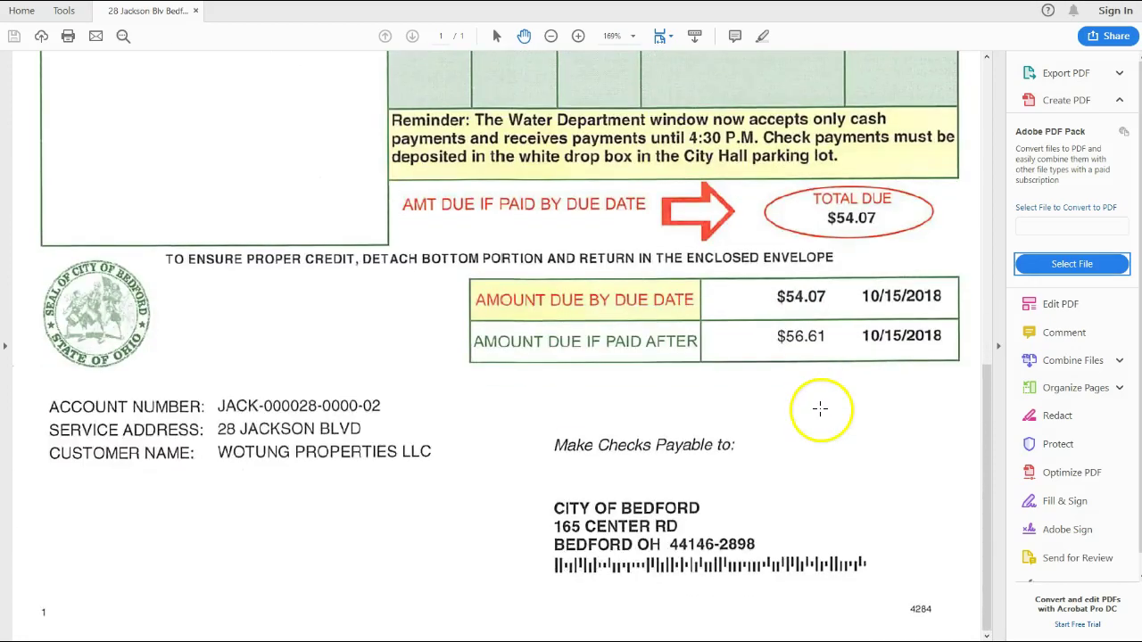
{"action": "scroll", "coordinate": [819, 409], "scroll_direction": "up", "scroll_amount": 10}
{"action": "scroll", "coordinate": [819, 408], "scroll_direction": "down", "scroll_amount": 10}
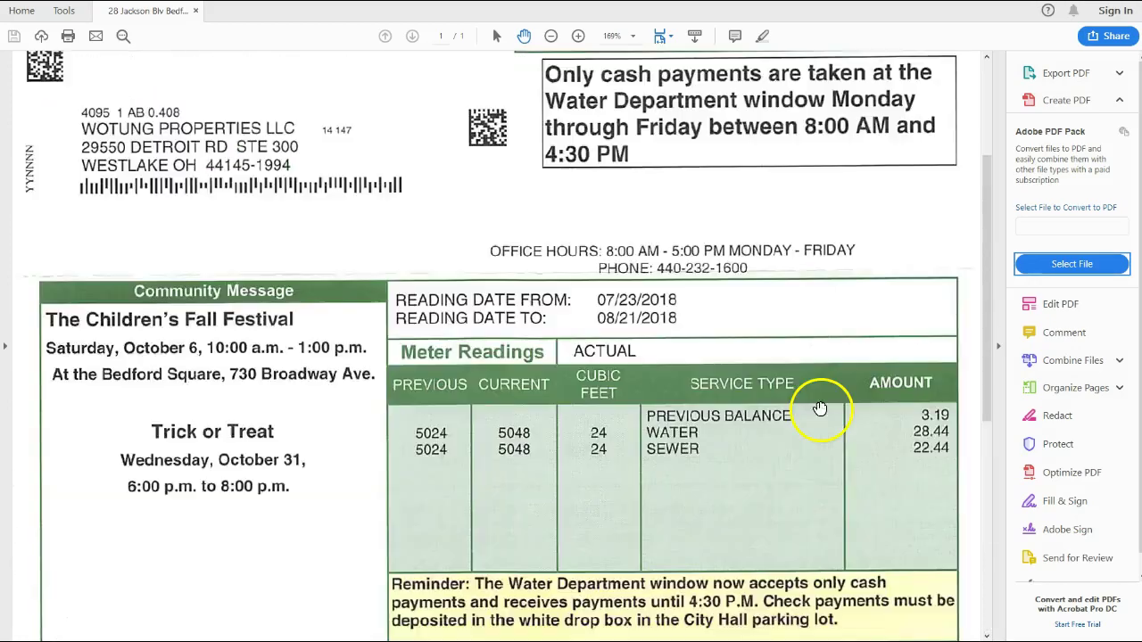
{"action": "scroll", "coordinate": [819, 408], "scroll_direction": "up", "scroll_amount": 4}
{"action": "scroll", "coordinate": [821, 411], "scroll_direction": "up", "scroll_amount": 6}
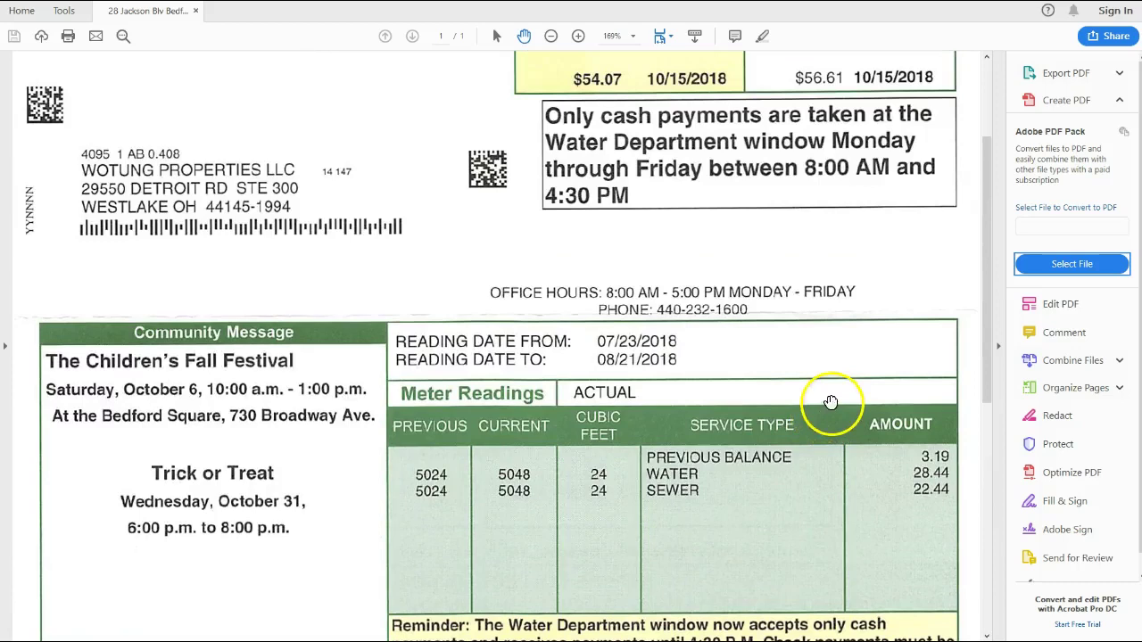
{"action": "scroll", "coordinate": [820, 412], "scroll_direction": "down", "scroll_amount": 10}
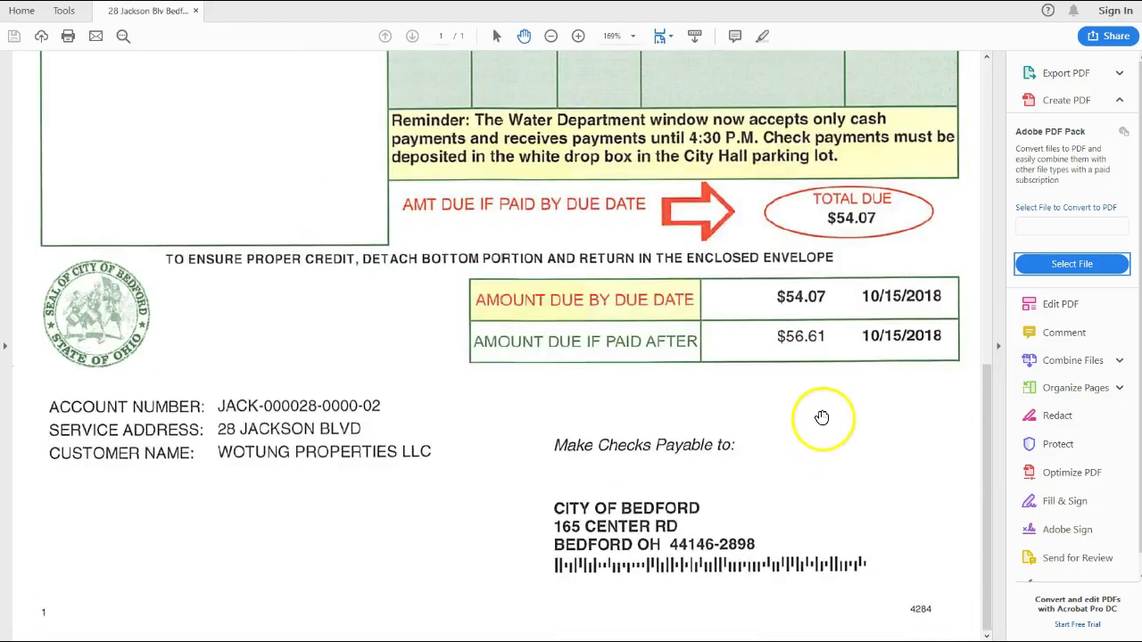
{"action": "scroll", "coordinate": [821, 416], "scroll_direction": "up", "scroll_amount": 6}
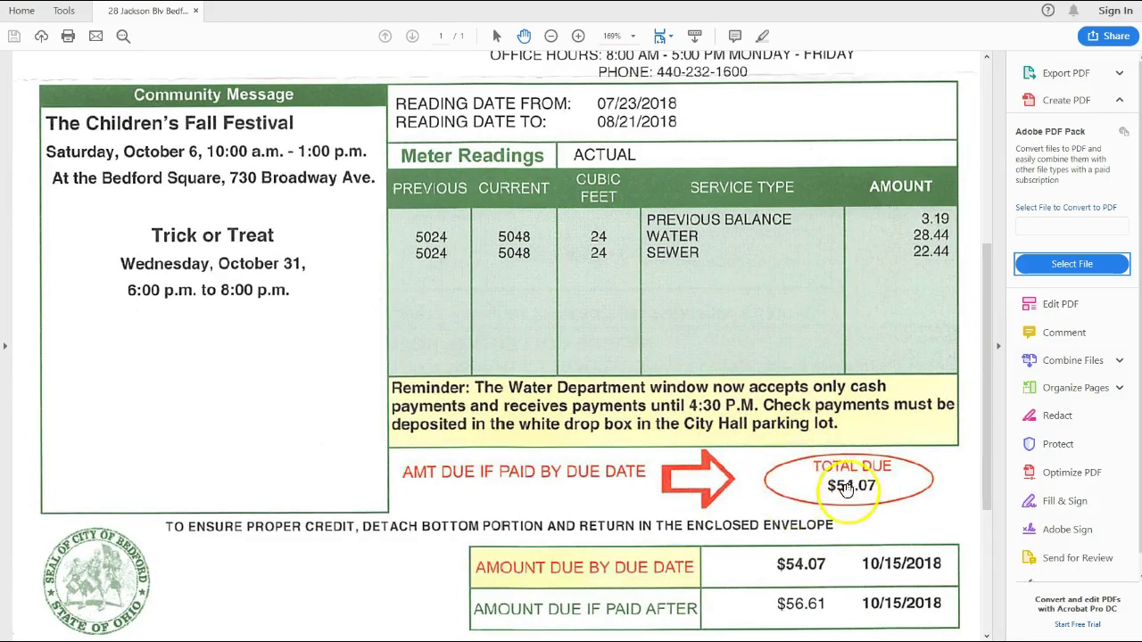
{"action": "scroll", "coordinate": [833, 545], "scroll_direction": "down", "scroll_amount": 5}
{"action": "scroll", "coordinate": [834, 545], "scroll_direction": "up", "scroll_amount": 7}
{"action": "scroll", "coordinate": [834, 545], "scroll_direction": "down", "scroll_amount": 4}
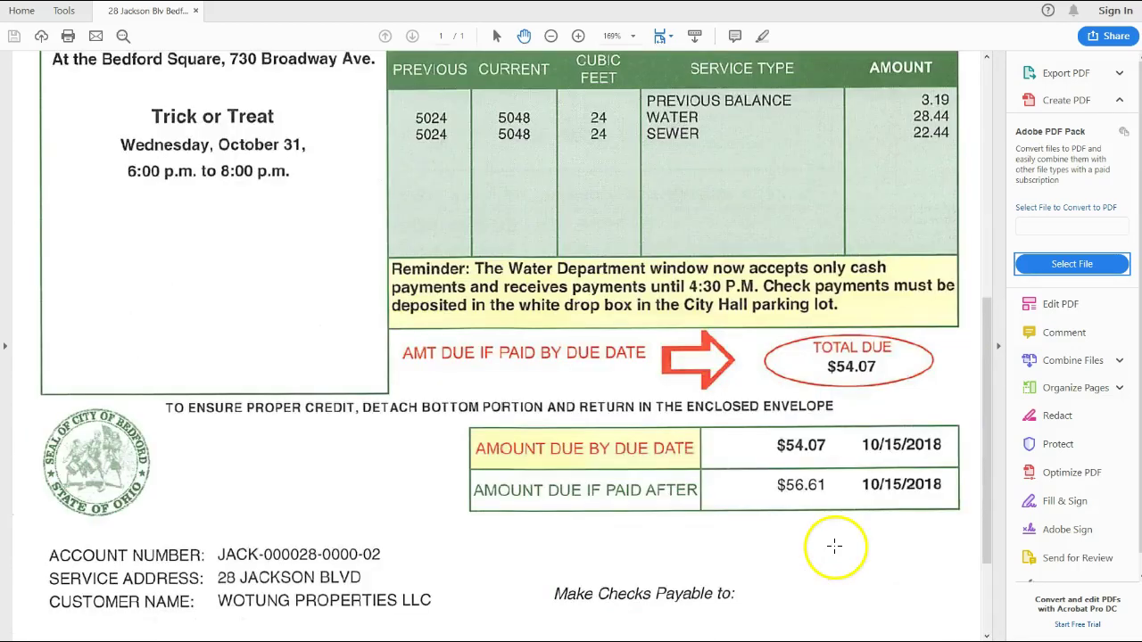
{"action": "scroll", "coordinate": [833, 540], "scroll_direction": "up", "scroll_amount": 1}
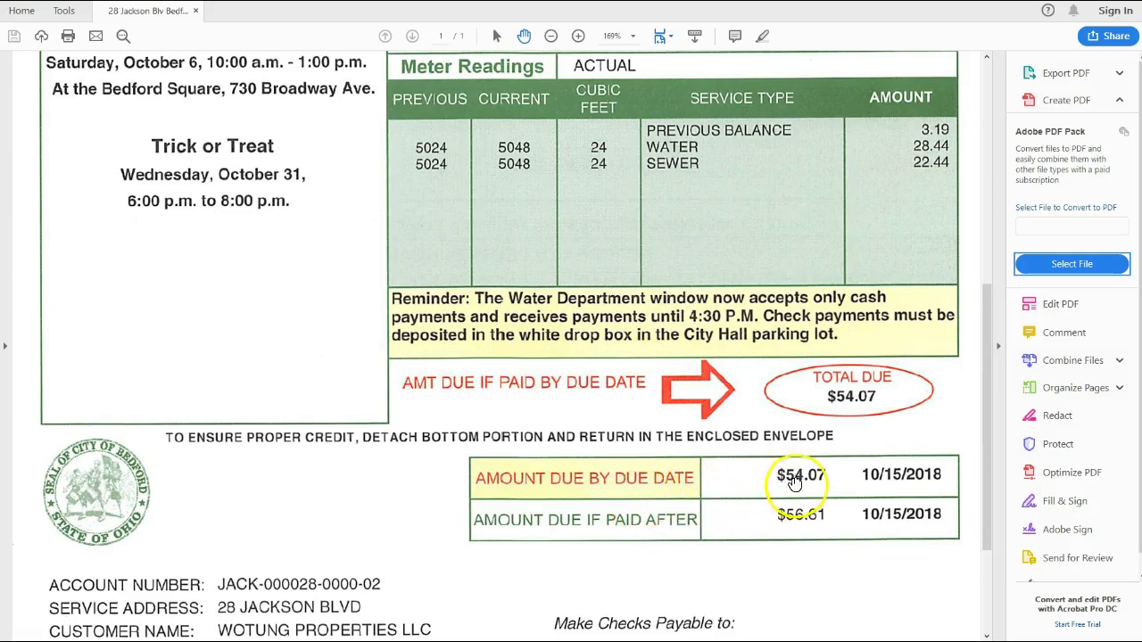
{"action": "scroll", "coordinate": [870, 544], "scroll_direction": "up", "scroll_amount": 5}
{"action": "scroll", "coordinate": [865, 549], "scroll_direction": "down", "scroll_amount": 5}
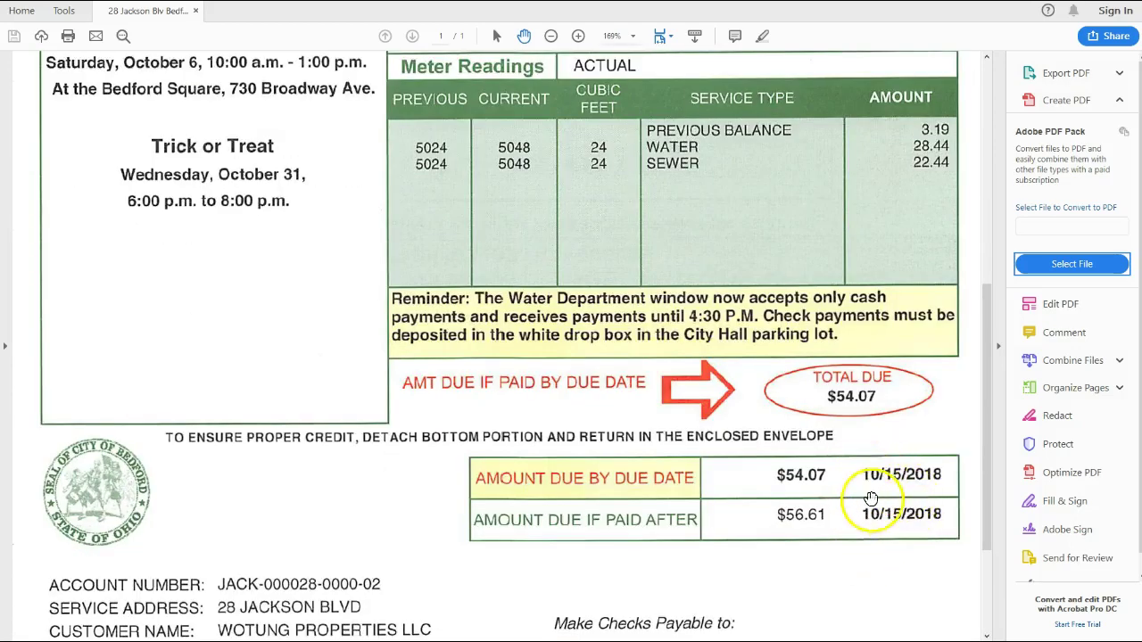
{"action": "scroll", "coordinate": [914, 473], "scroll_direction": "up", "scroll_amount": 3}
{"action": "scroll", "coordinate": [937, 535], "scroll_direction": "down", "scroll_amount": 2}
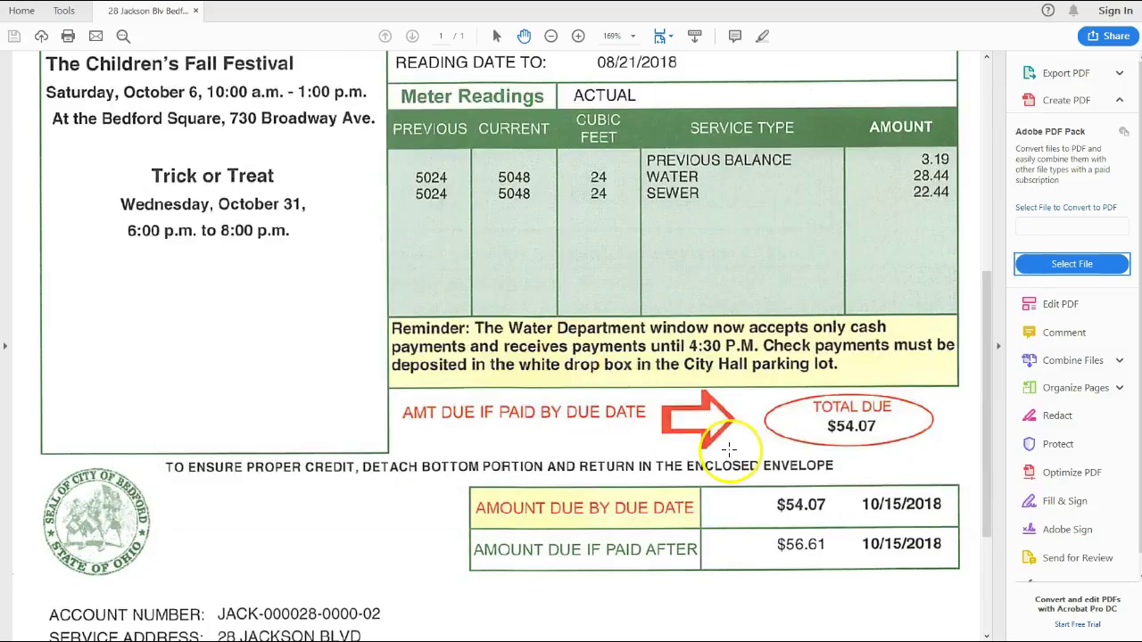
In a new Notepad note, list the bill's field names from due date through amount if late
{"action": "key", "text": "super"}
{"action": "type", "text": "notepad"}
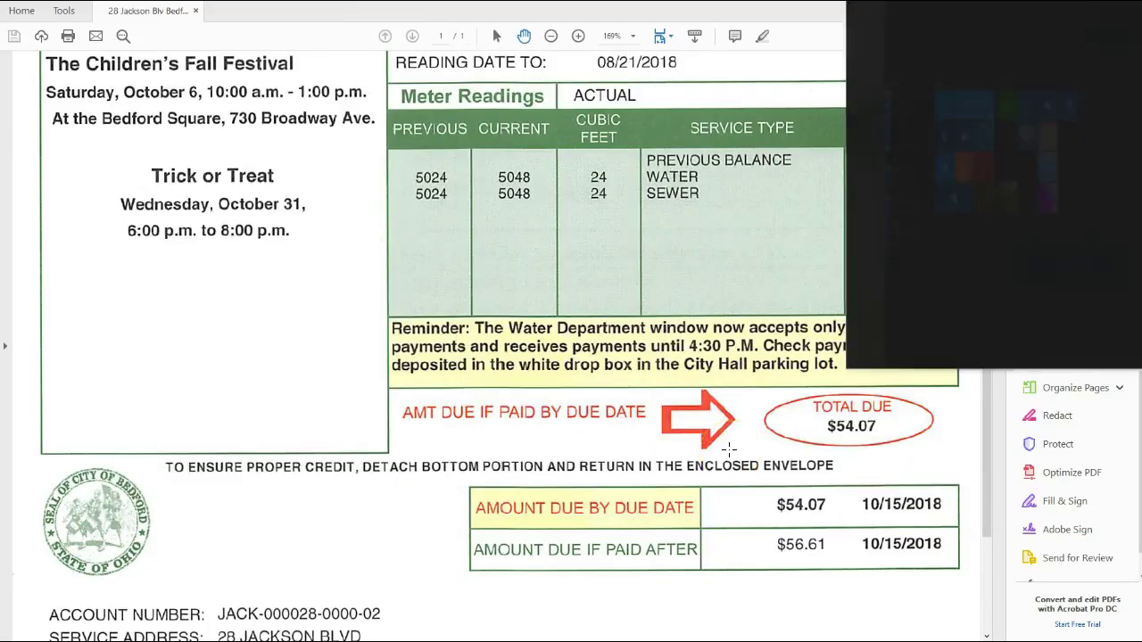
{"action": "key", "text": "Return"}
{"action": "left_click_drag", "start_coordinate": [398, 154], "coordinate": [474, 320]}
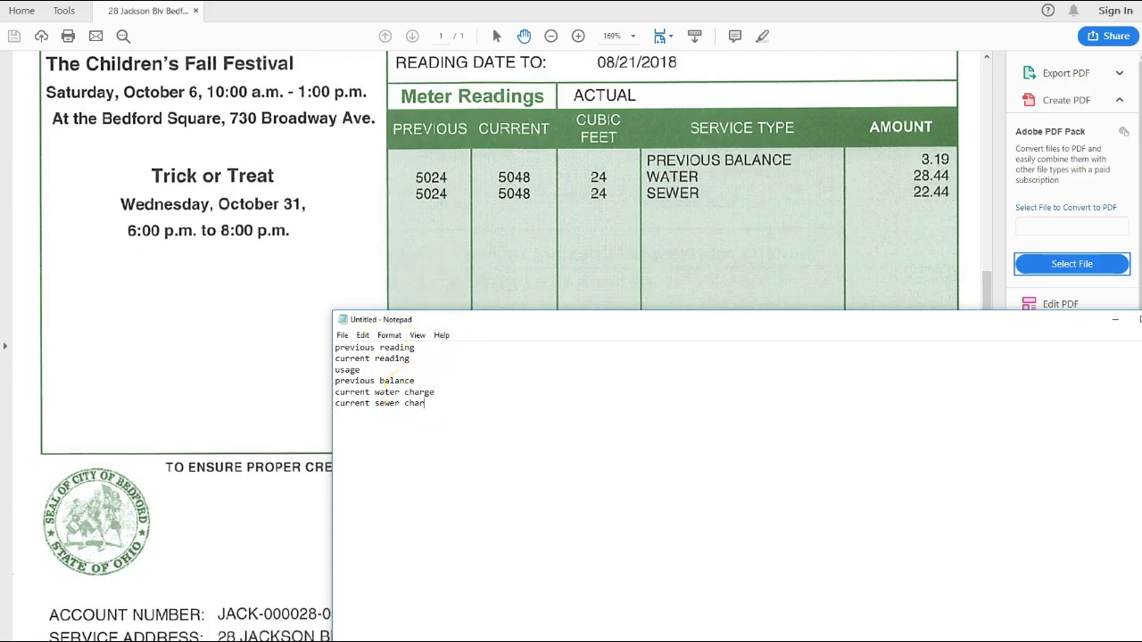
{"action": "left_click_drag", "start_coordinate": [527, 319], "coordinate": [375, 35]}
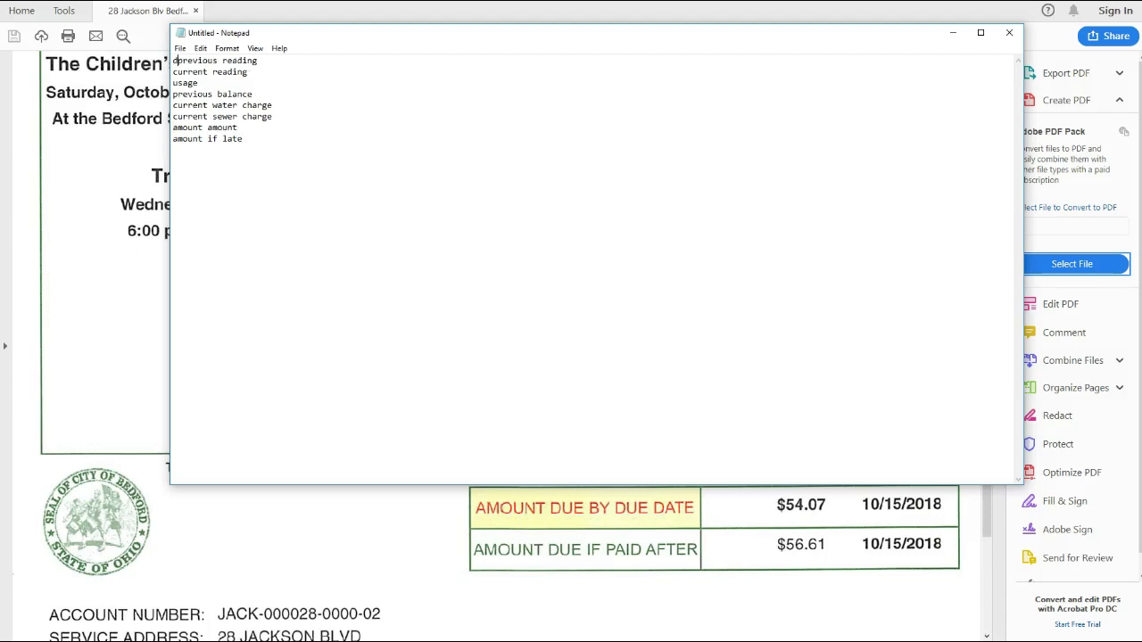
{"action": "type", "text": "ate"}
{"action": "key", "text": "Return"}
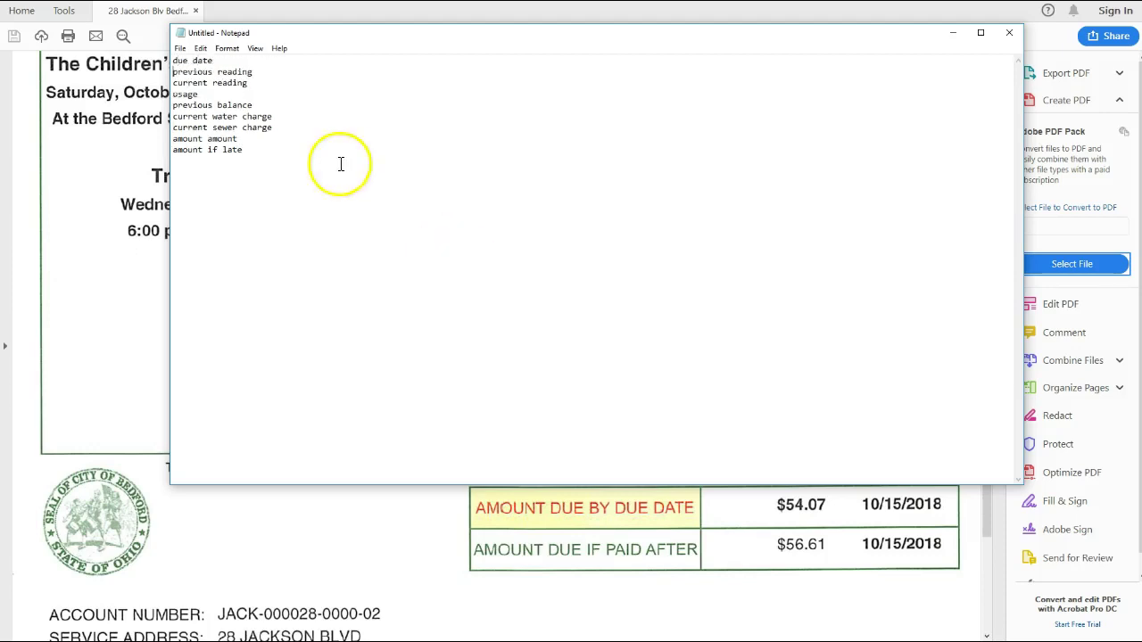
Select and copy the nine-line field list, then bring Docparser back to the front
{"action": "left_click_drag", "start_coordinate": [285, 161], "coordinate": [127, 31]}
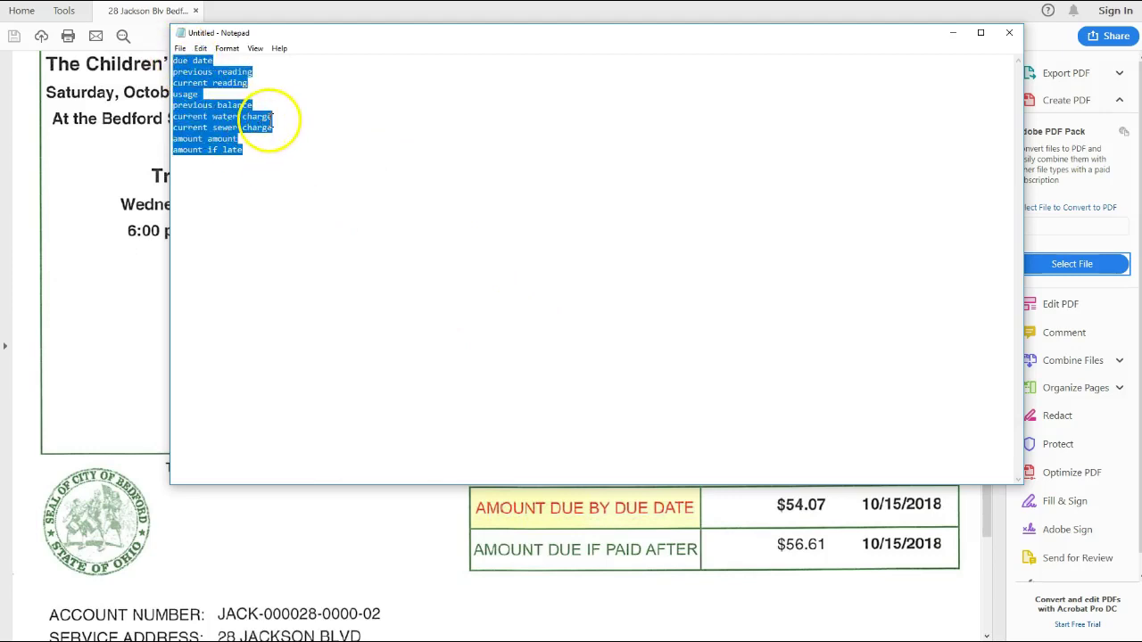
{"action": "key", "text": "alt+Tab"}
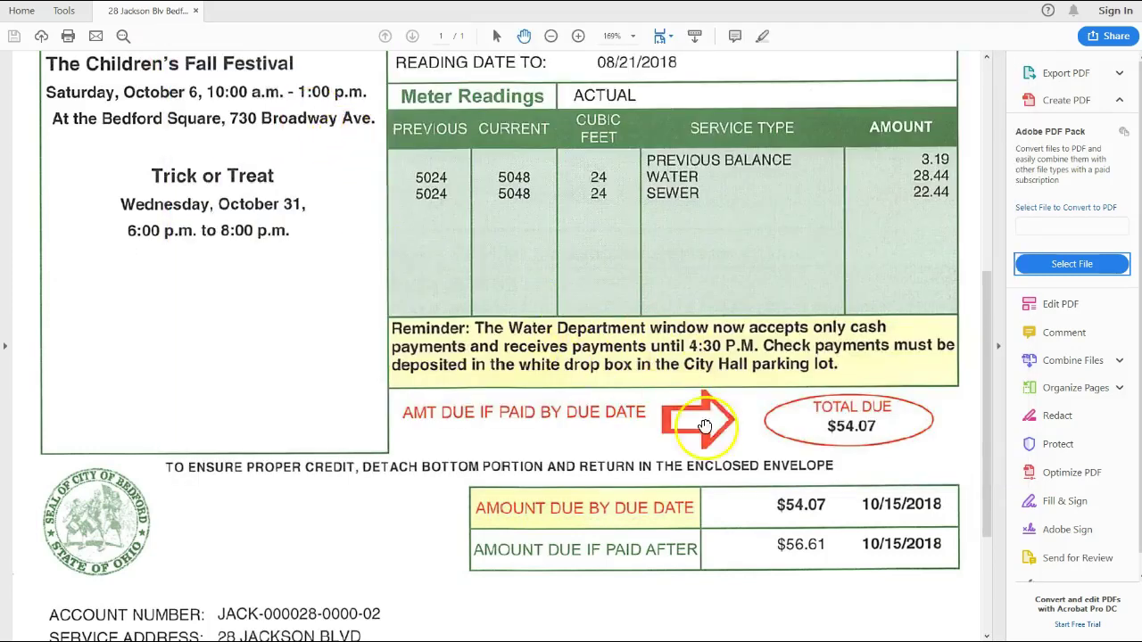
{"action": "key", "text": "alt+Tab"}
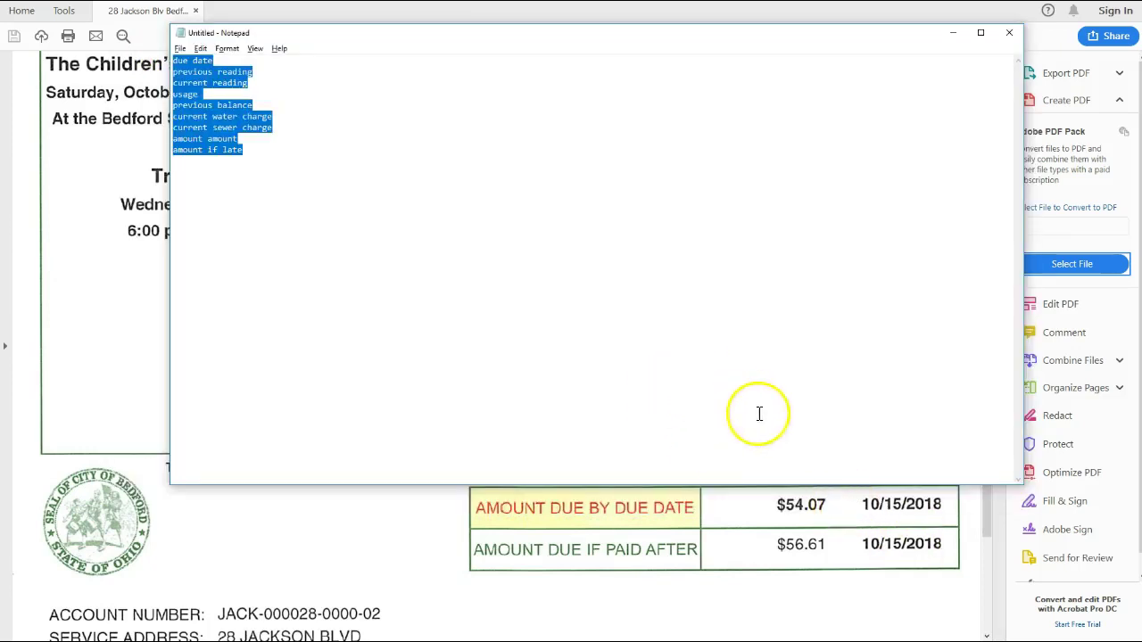
{"action": "left_click", "coordinate": [829, 505]}
{"action": "key", "text": "alt+Tab"}
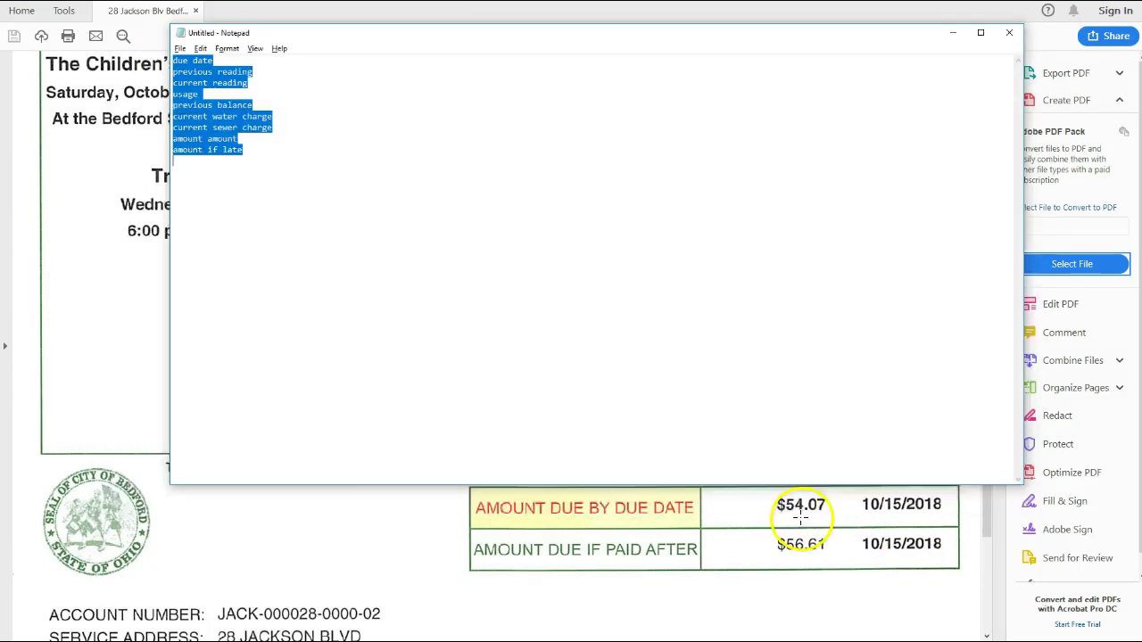
{"action": "key", "text": "alt+Tab"}
{"action": "scroll", "coordinate": [548, 395], "scroll_direction": "down", "scroll_amount": 10}
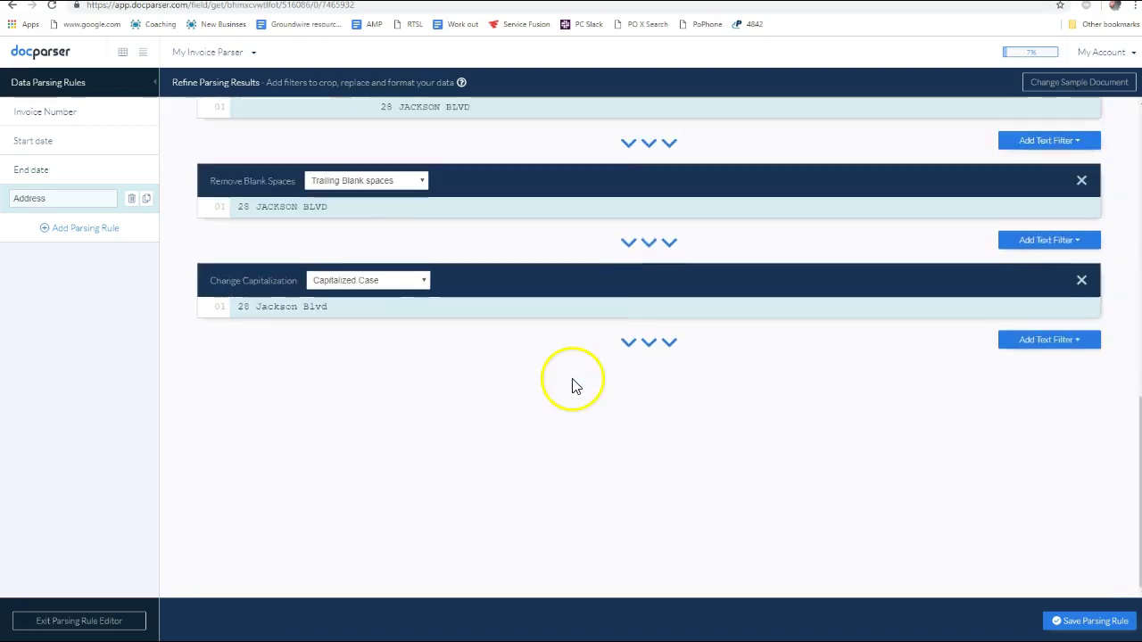
Rename the Address rule to 'Street address' and save it before adding a new rule
{"action": "left_click", "coordinate": [79, 228]}
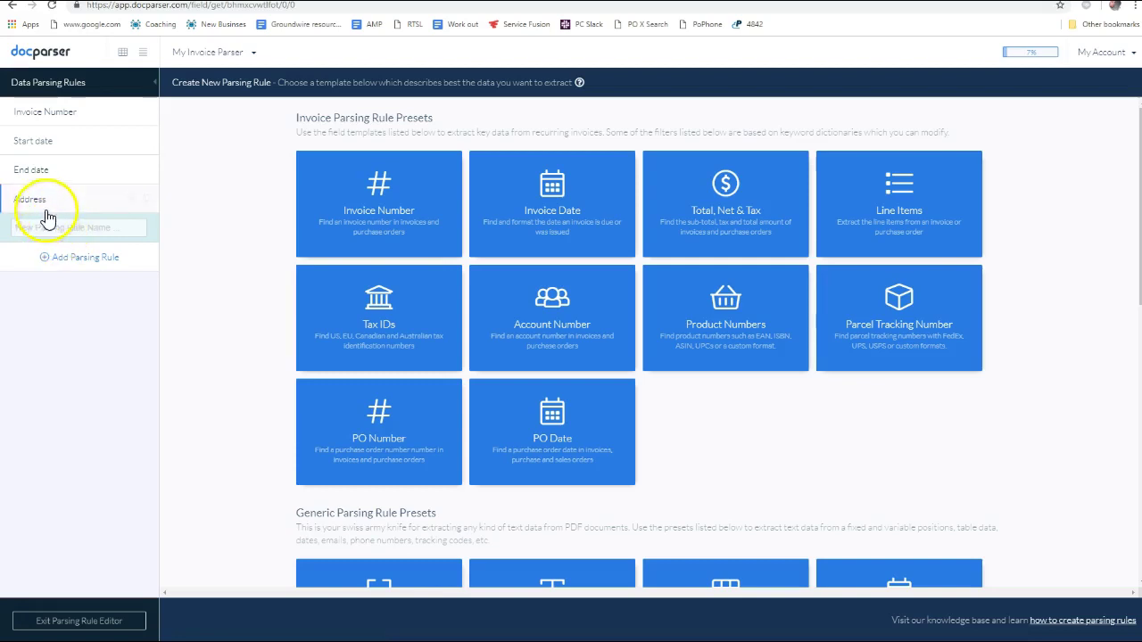
{"action": "left_click", "coordinate": [47, 206]}
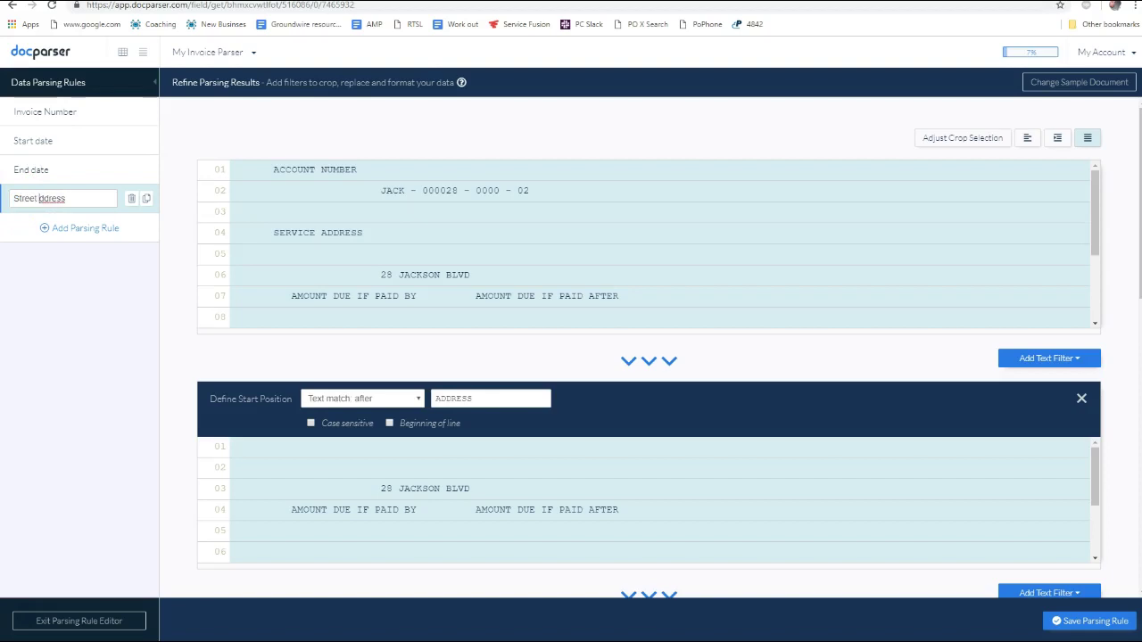
{"action": "left_click", "coordinate": [84, 229]}
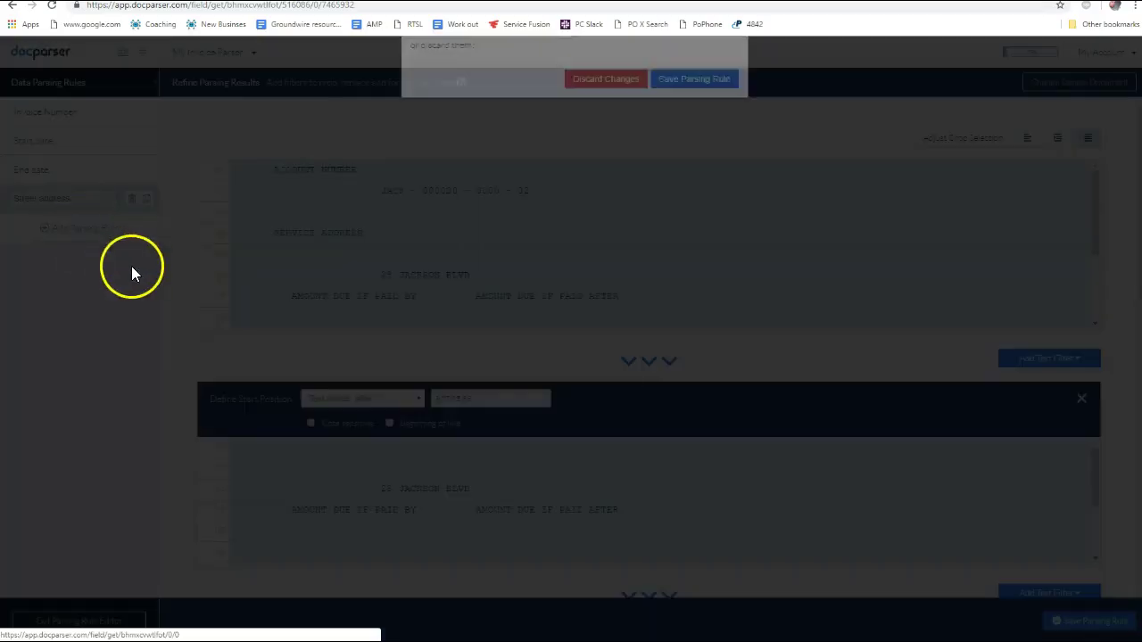
{"action": "left_click", "coordinate": [690, 159]}
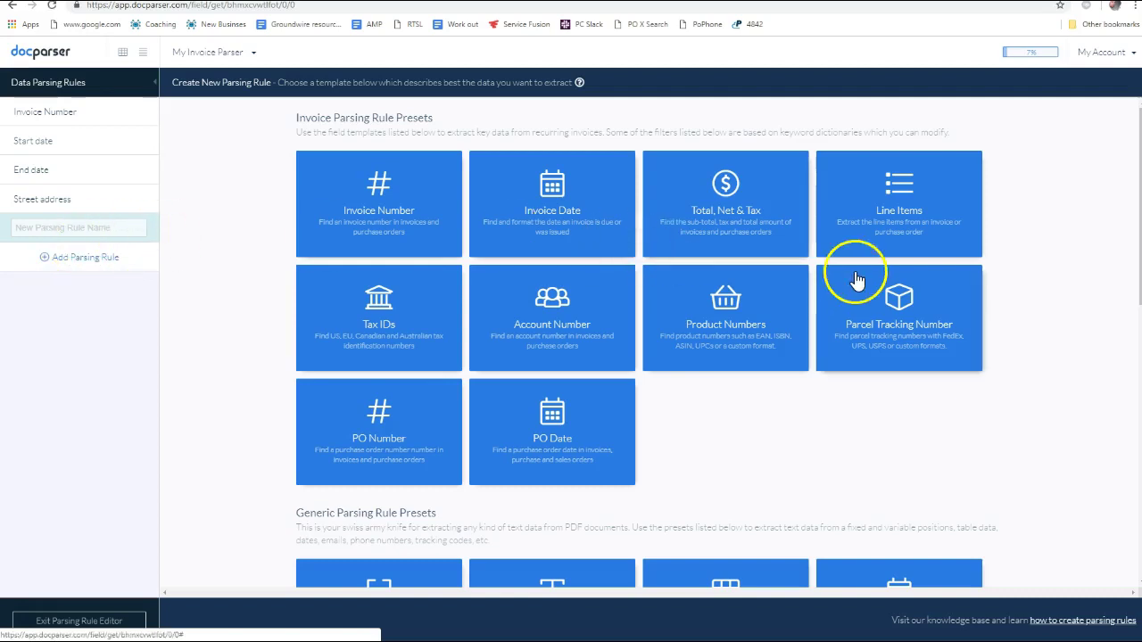
{"action": "scroll", "coordinate": [848, 281], "scroll_direction": "down", "scroll_amount": 3}
Create Date rule Field #5 over the amount-due area, previewing 2018-10-15 twice in Y-m-d format
{"action": "left_click", "coordinate": [901, 282]}
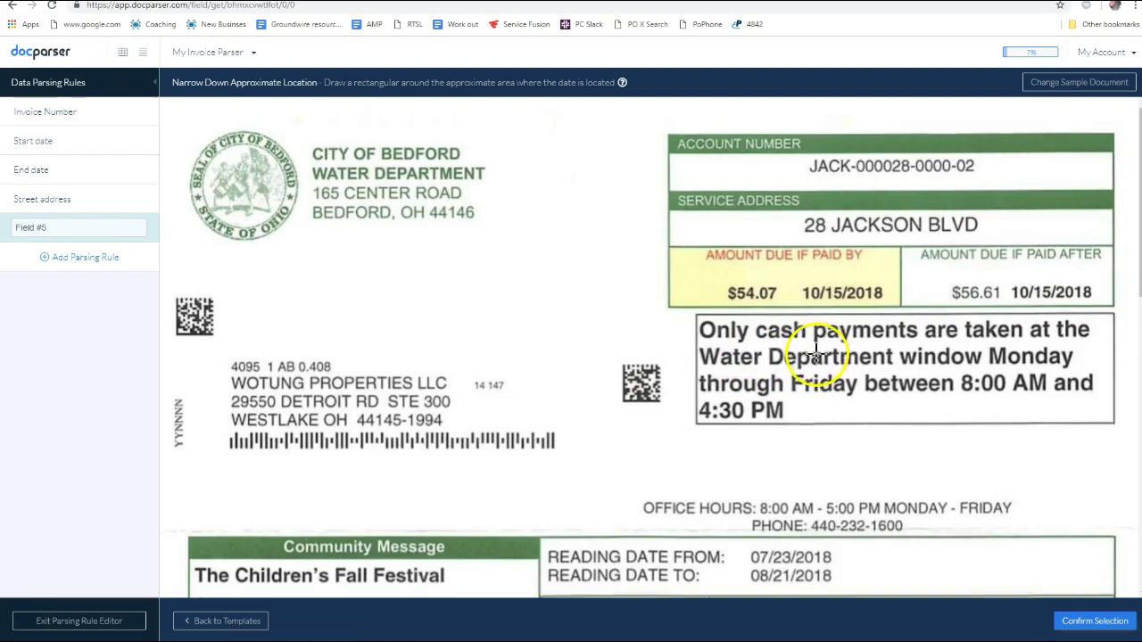
{"action": "scroll", "coordinate": [805, 378], "scroll_direction": "down", "scroll_amount": 5}
{"action": "scroll", "coordinate": [797, 378], "scroll_direction": "down", "scroll_amount": 3}
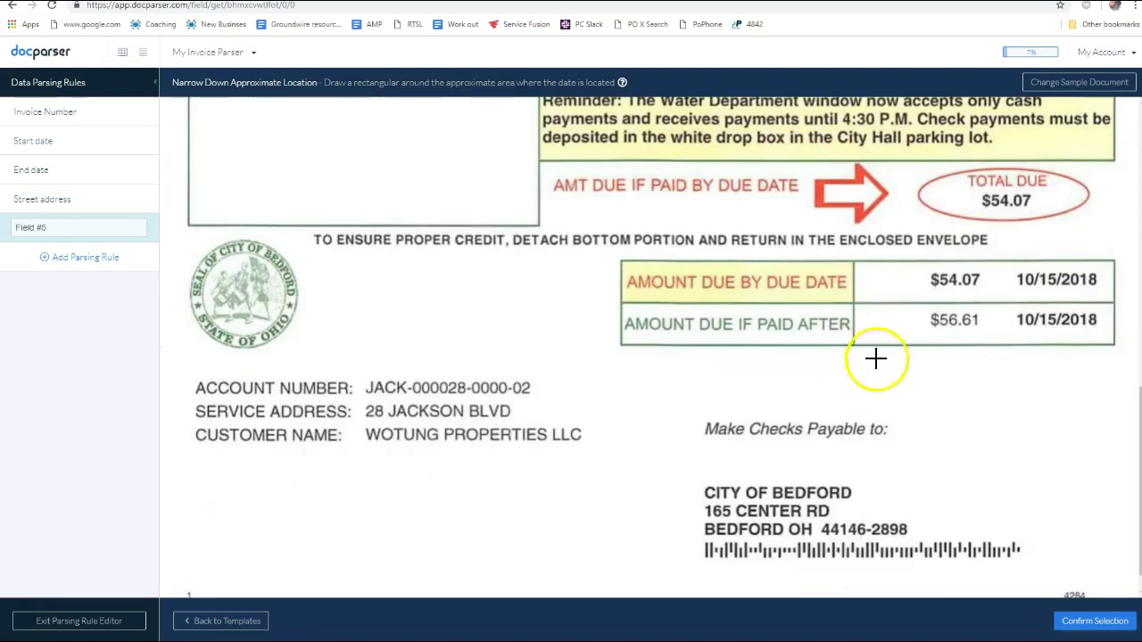
{"action": "scroll", "coordinate": [867, 398], "scroll_direction": "up", "scroll_amount": 1}
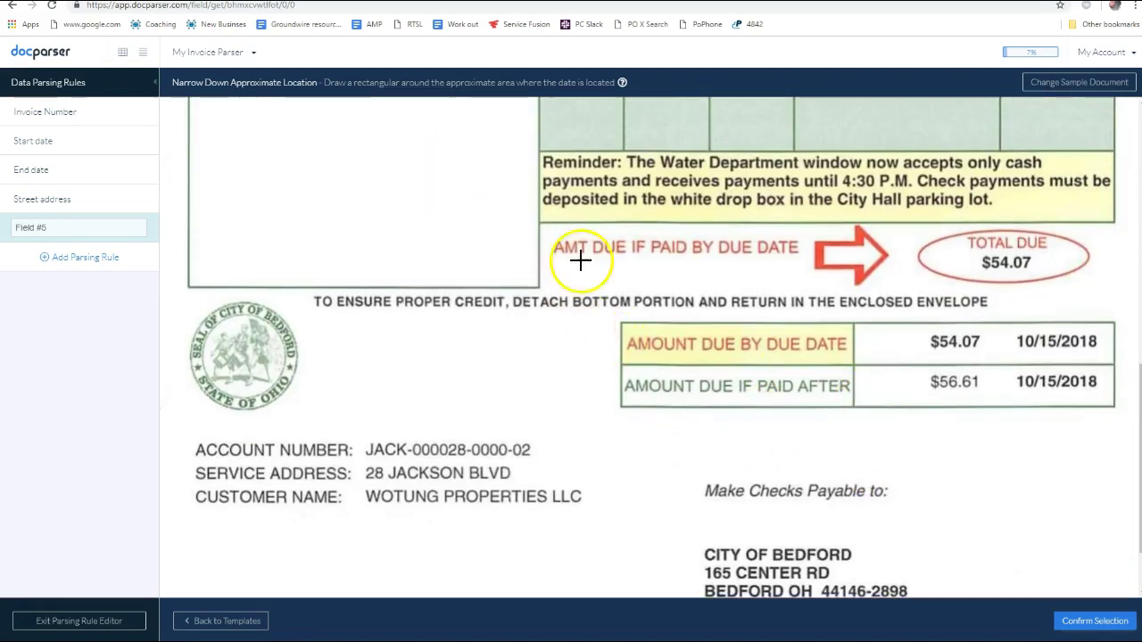
{"action": "left_click_drag", "start_coordinate": [488, 174], "coordinate": [1123, 593]}
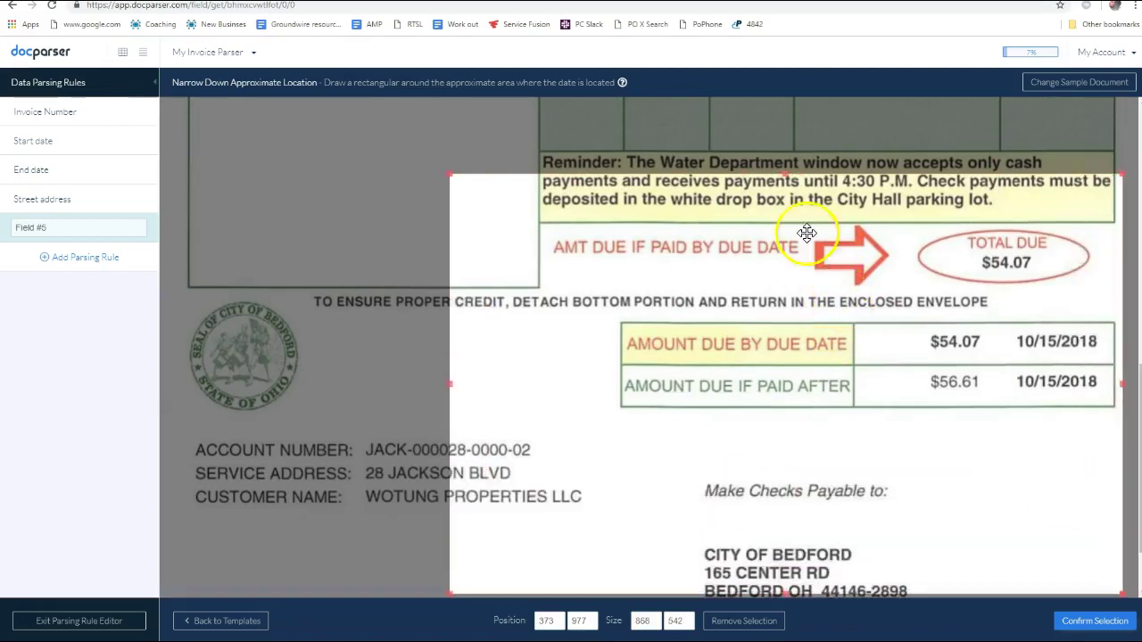
{"action": "scroll", "coordinate": [636, 365], "scroll_direction": "down", "scroll_amount": 2}
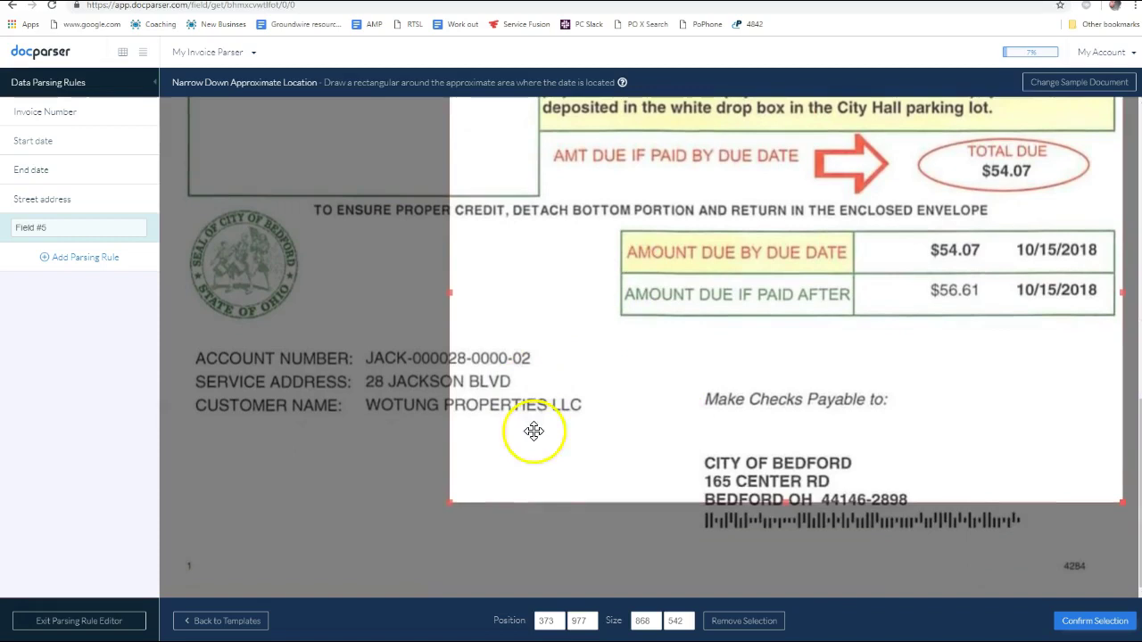
{"action": "left_click", "coordinate": [1101, 618]}
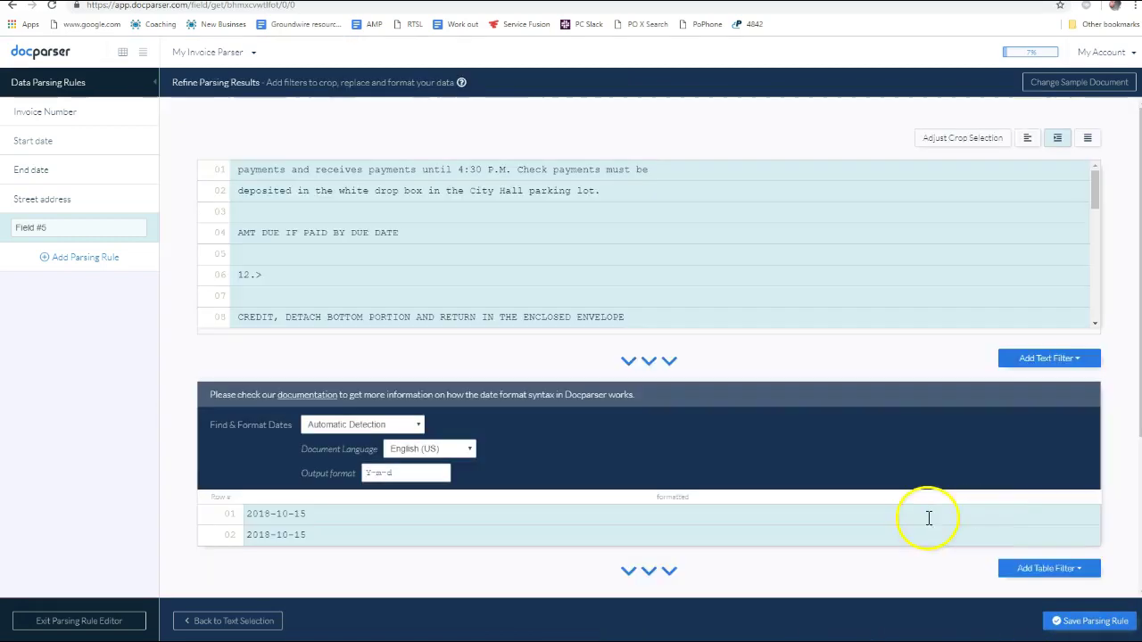
Rename Field #5 to 'Due date'
{"action": "scroll", "coordinate": [689, 435], "scroll_direction": "down", "scroll_amount": 3}
{"action": "scroll", "coordinate": [601, 434], "scroll_direction": "up", "scroll_amount": 3}
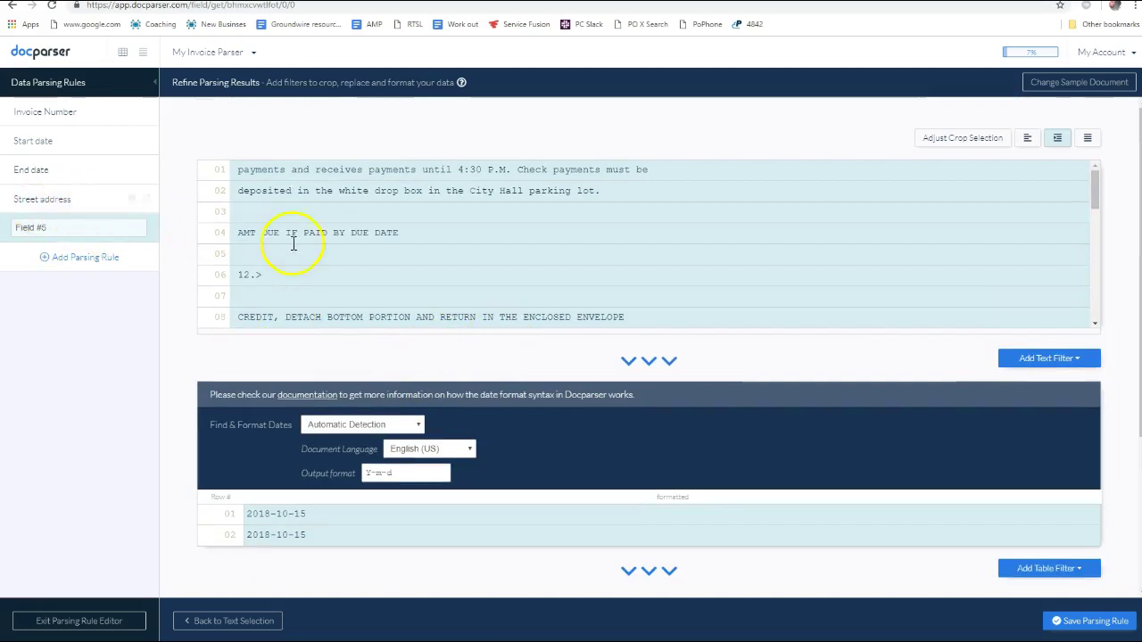
{"action": "scroll", "coordinate": [448, 293], "scroll_direction": "down", "scroll_amount": 8}
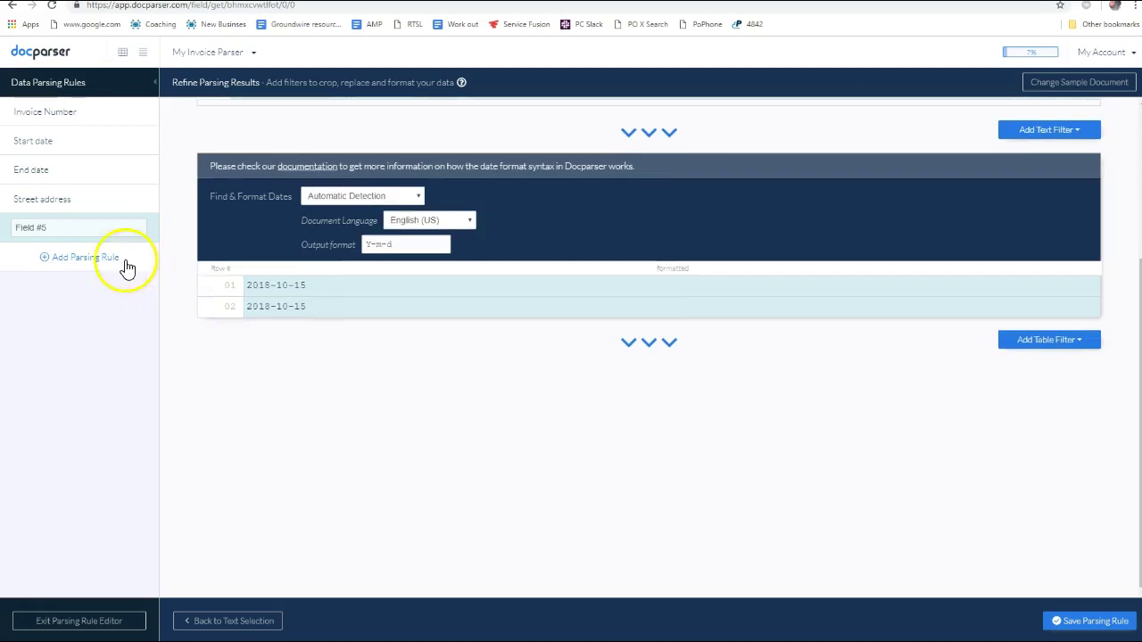
{"action": "left_click_drag", "start_coordinate": [51, 227], "coordinate": [7, 232]}
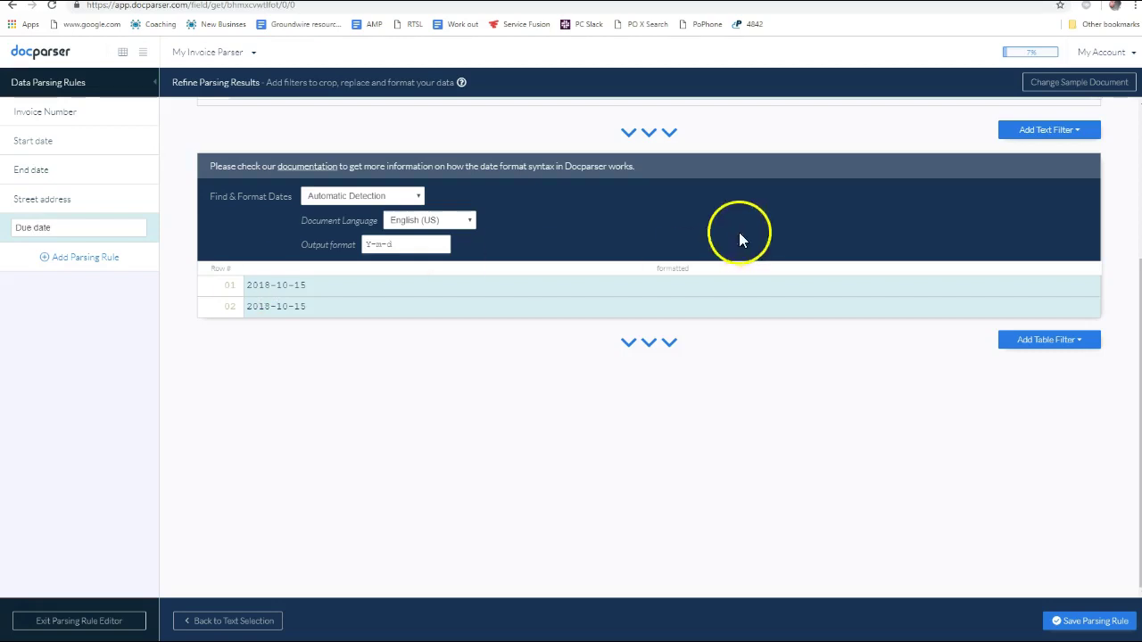
Add a Keep Table Section filter cropping the last row, keeping one 2018-10-15, and save the rule
{"action": "left_click", "coordinate": [1046, 340]}
{"action": "mouse_move", "coordinate": [1035, 364]}
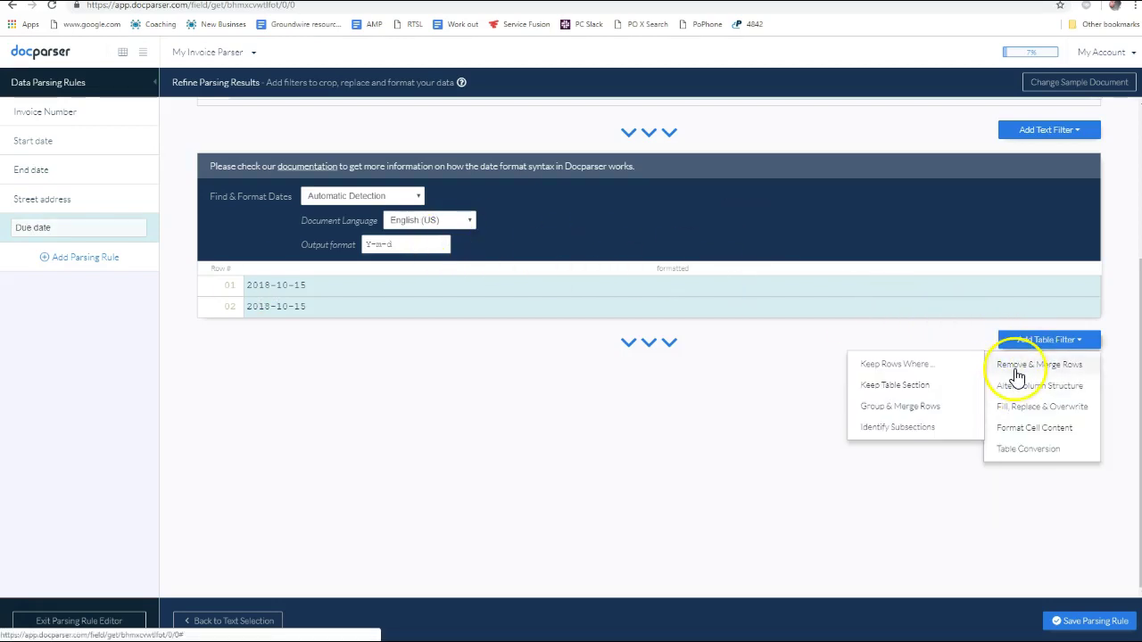
{"action": "left_click", "coordinate": [906, 386]}
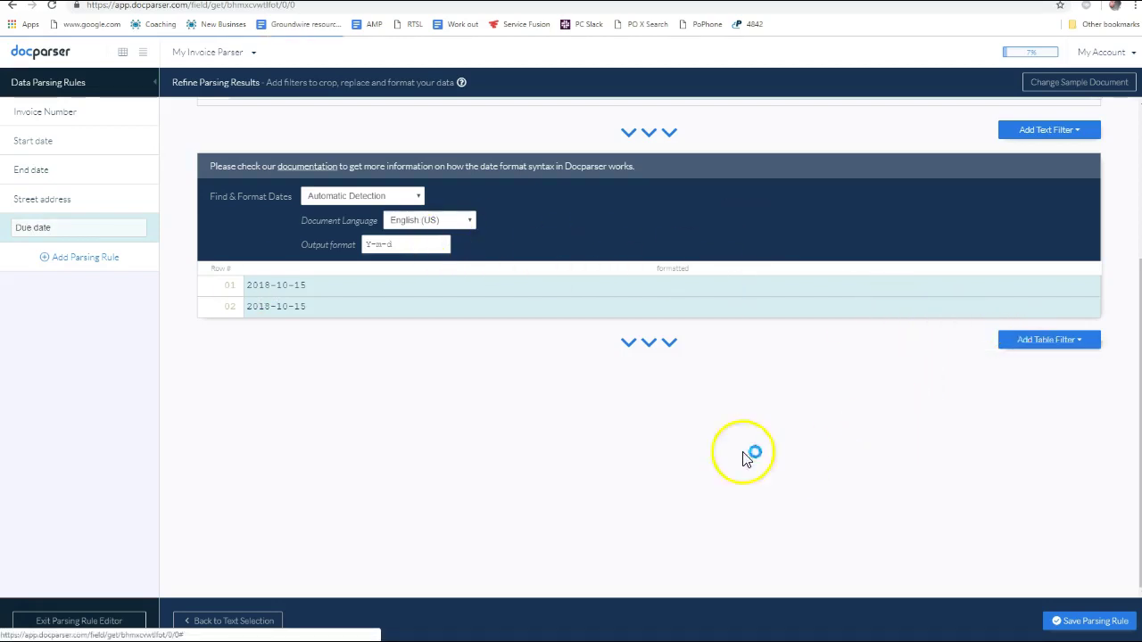
{"action": "right_click", "coordinate": [382, 387]}
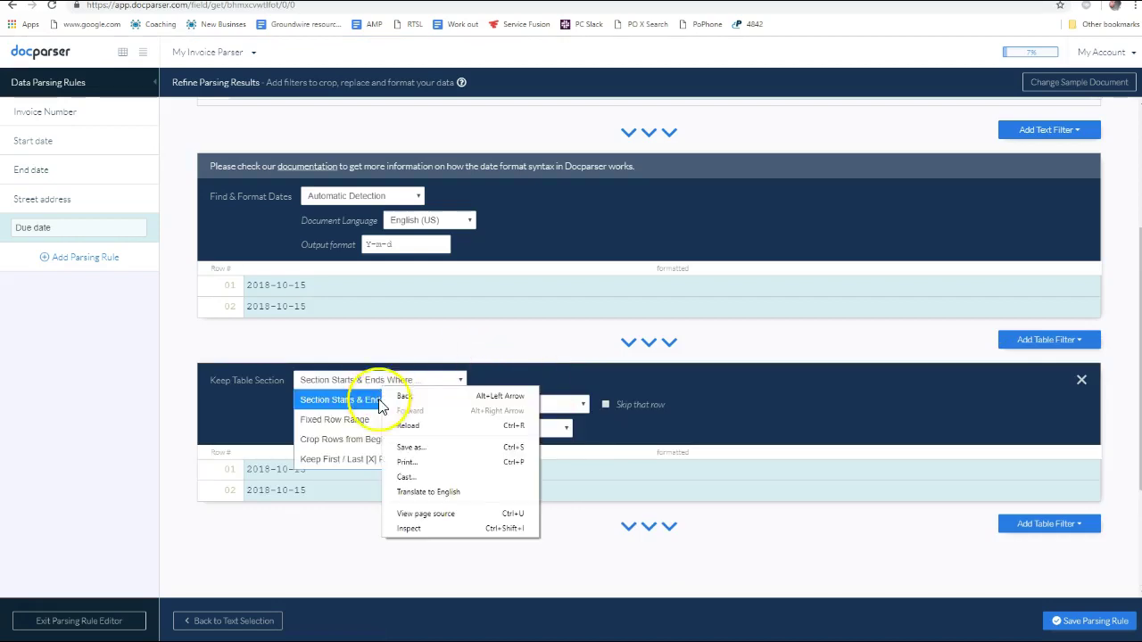
{"action": "key", "text": "Escape"}
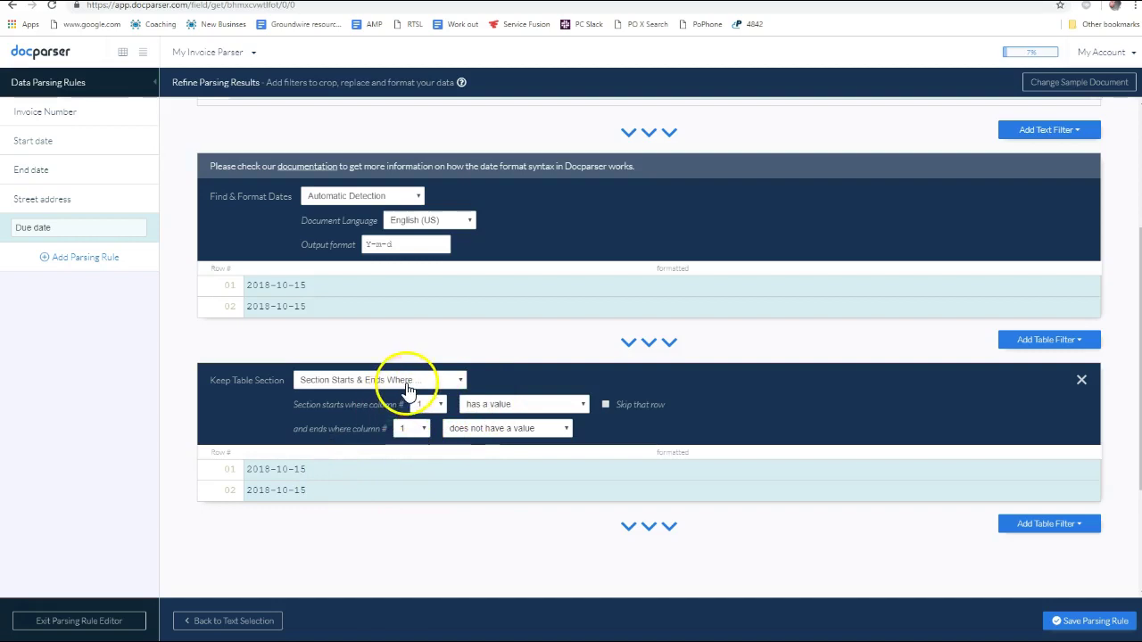
{"action": "left_click", "coordinate": [406, 380]}
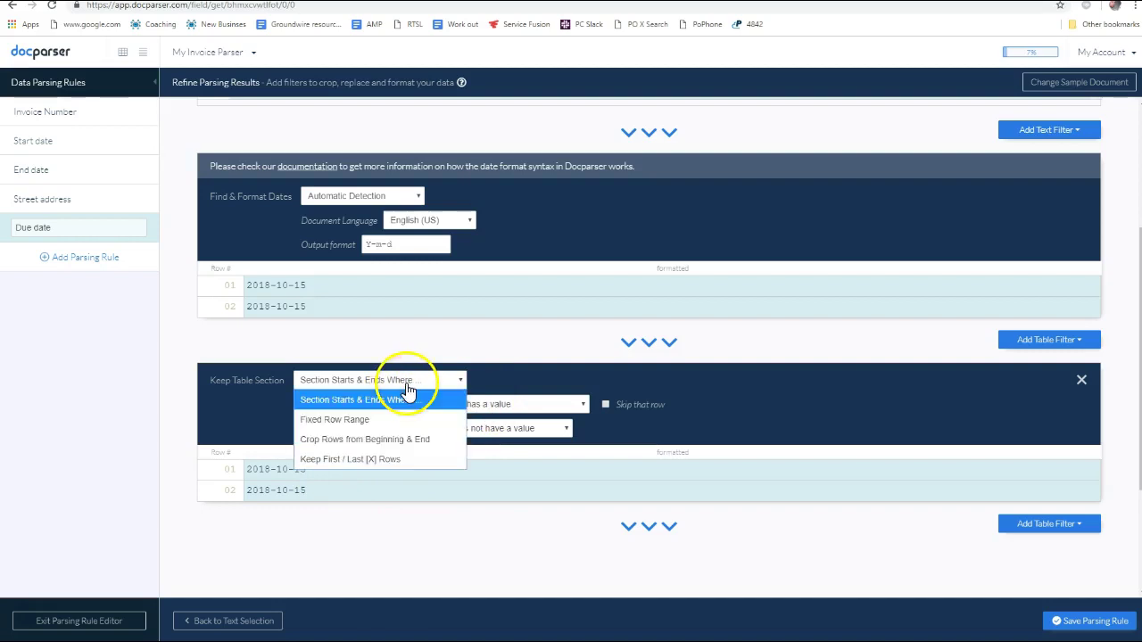
{"action": "left_click", "coordinate": [373, 445]}
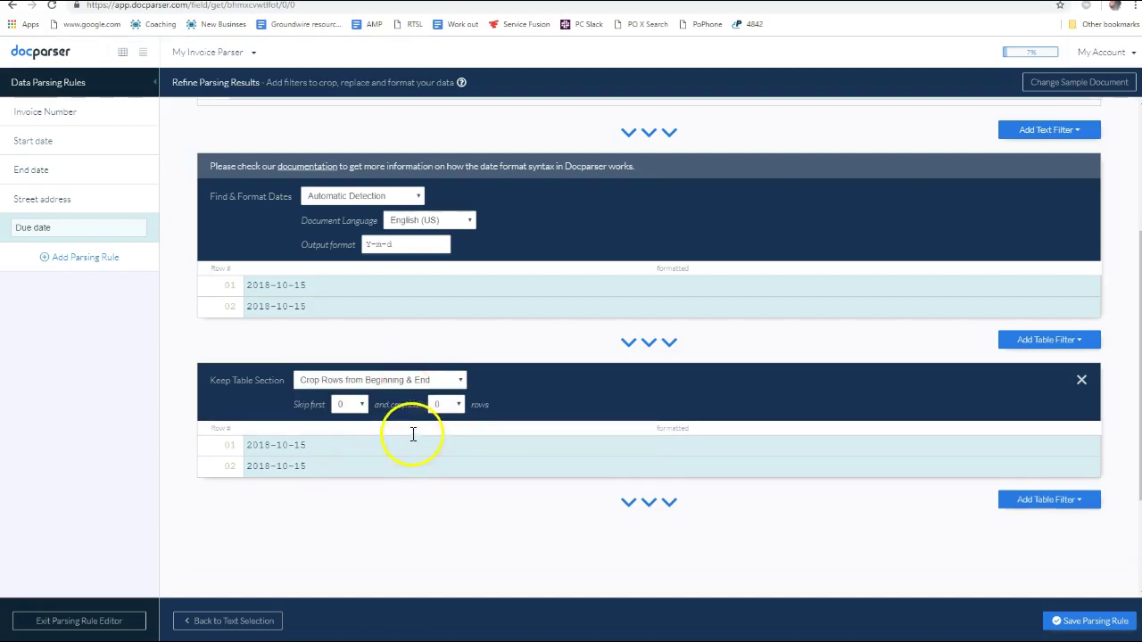
{"action": "left_click", "coordinate": [449, 406]}
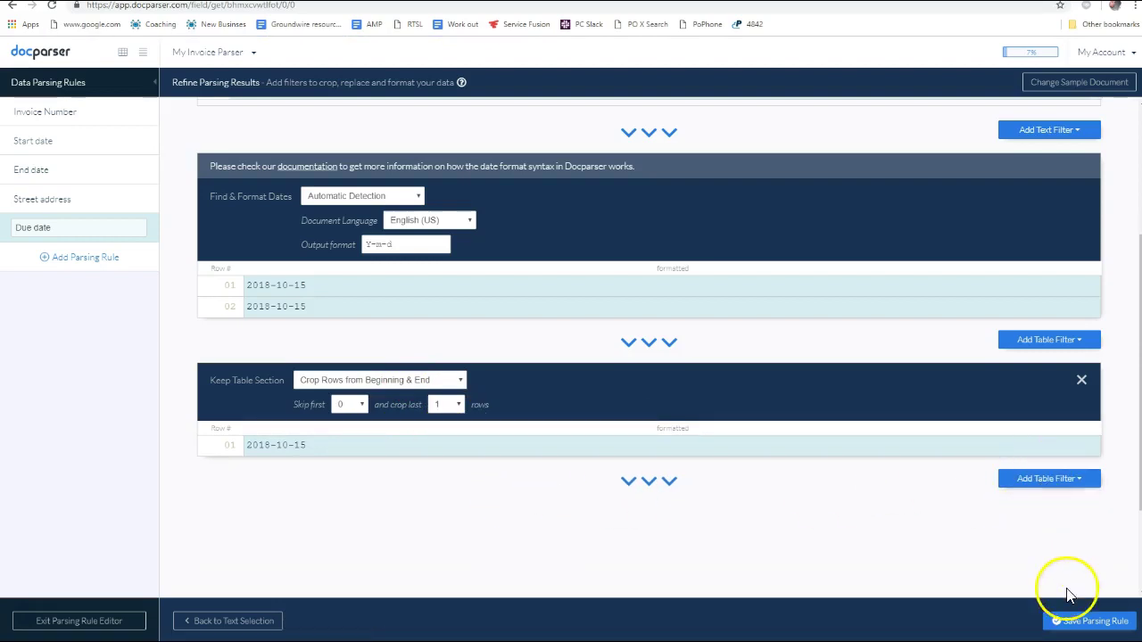
{"action": "left_click", "coordinate": [1082, 625]}
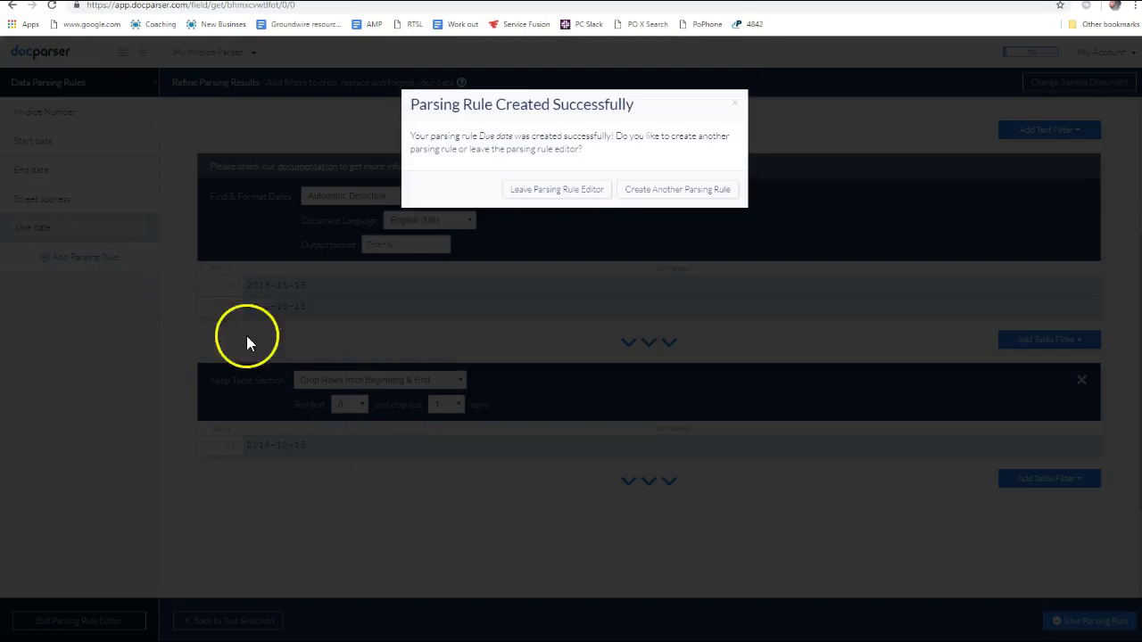
{"action": "right_click", "coordinate": [653, 191]}
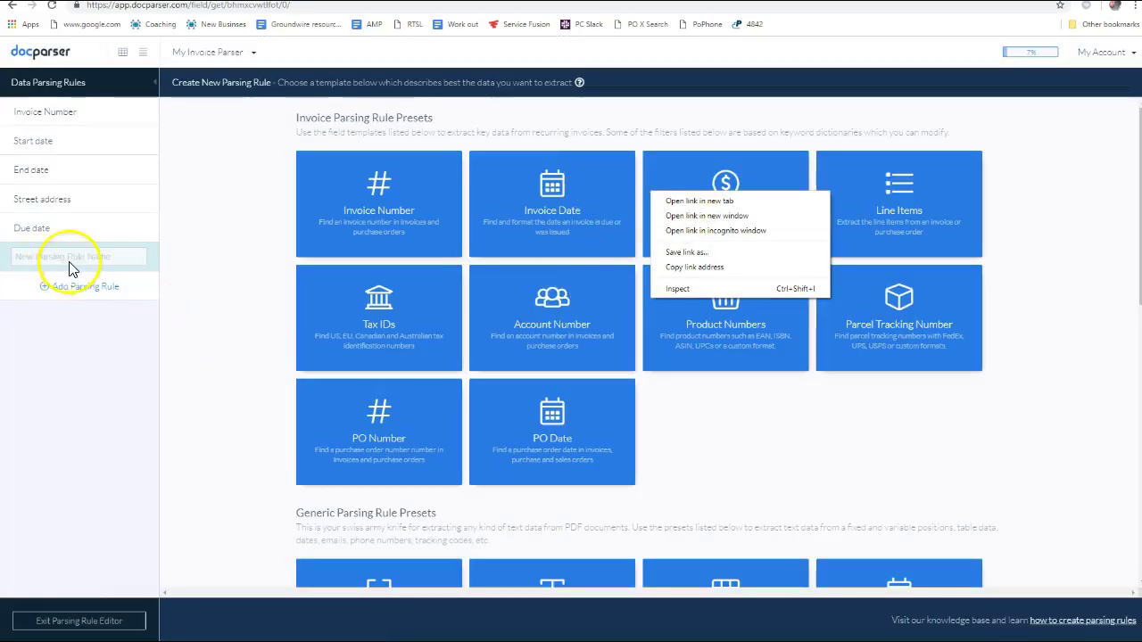
Check the Notepad field list against the new parsing rule presets page
{"action": "left_click", "coordinate": [105, 257]}
{"action": "key", "text": "alt+Tab"}
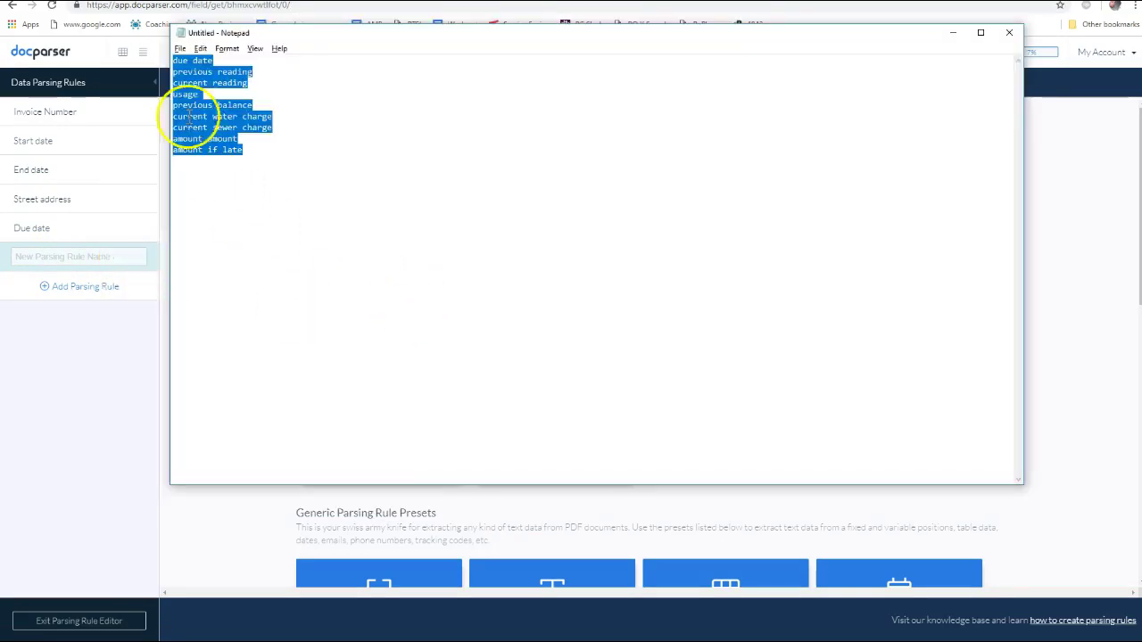
{"action": "left_click", "coordinate": [175, 64]}
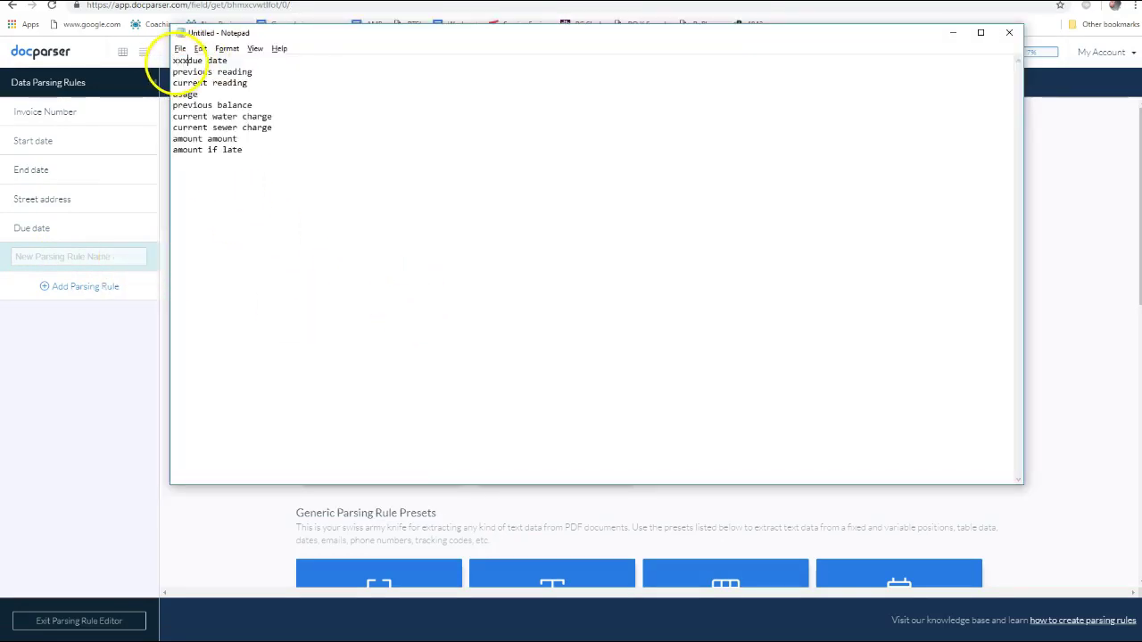
{"action": "key", "text": "alt+Tab"}
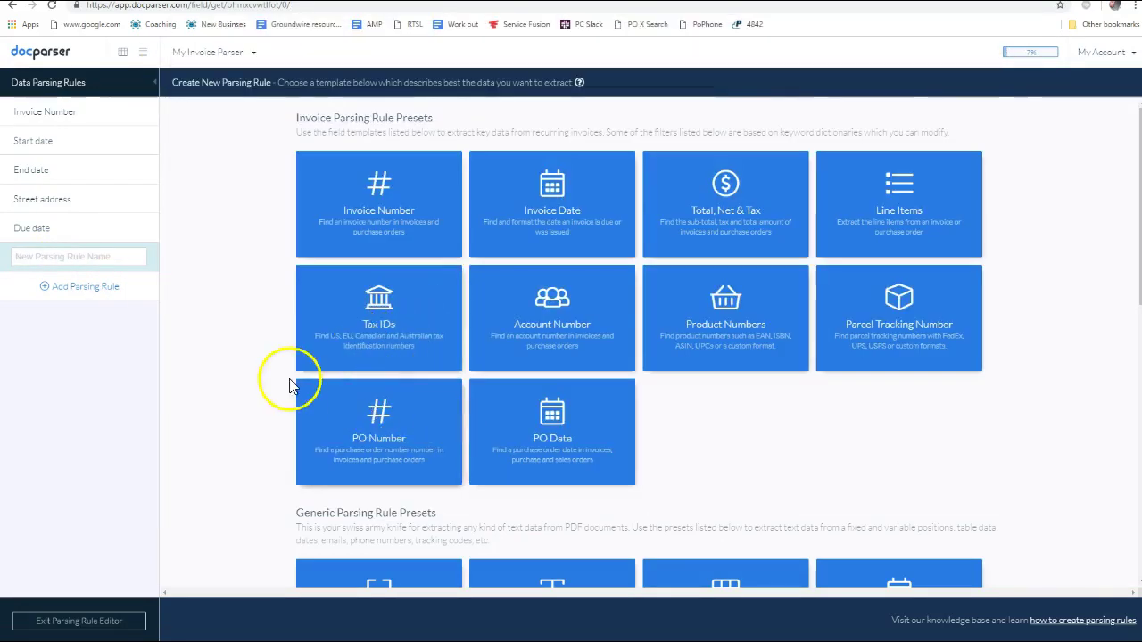
{"action": "key", "text": "alt+Tab"}
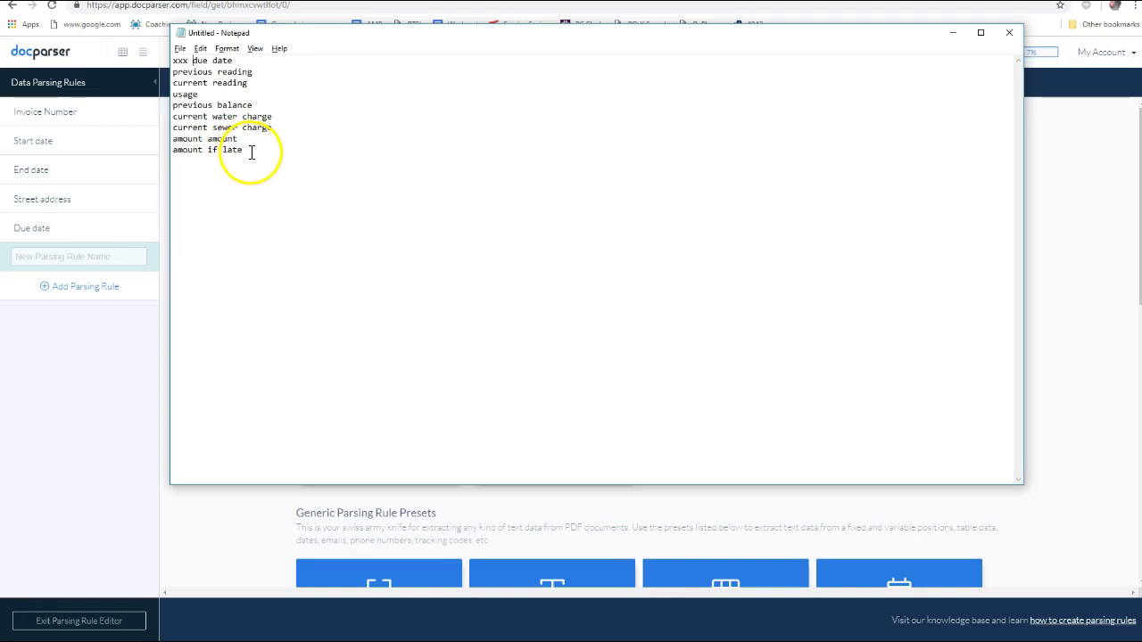
{"action": "key", "text": "alt+Tab"}
{"action": "scroll", "coordinate": [770, 346], "scroll_direction": "down", "scroll_amount": 5}
{"action": "scroll", "coordinate": [459, 294], "scroll_direction": "up", "scroll_amount": 3}
{"action": "key", "text": "alt+Tab"}
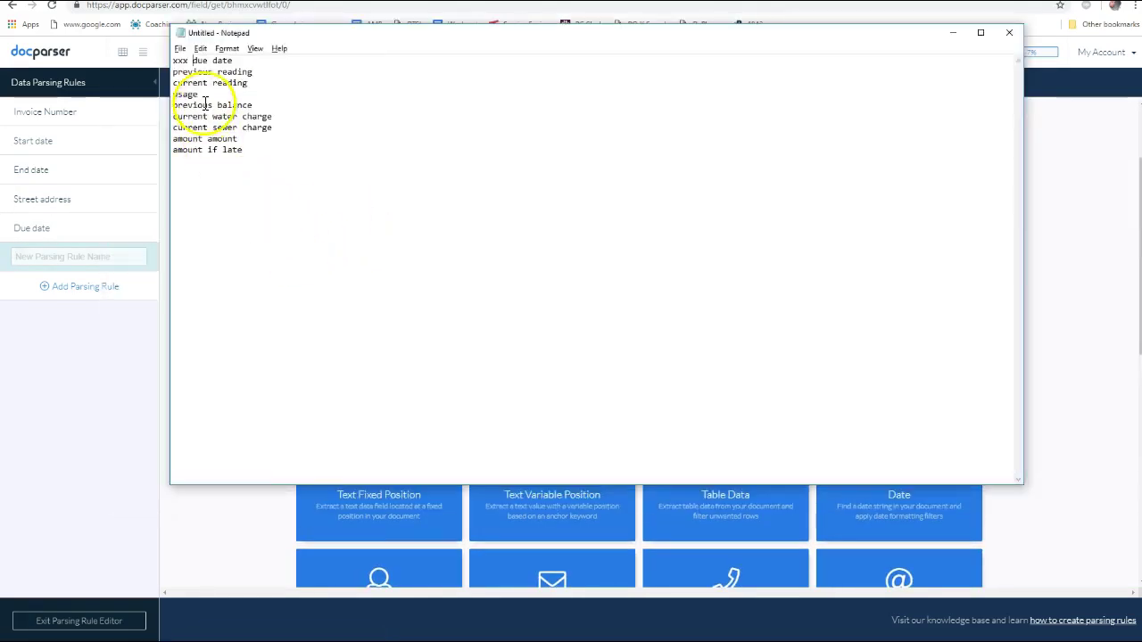
{"action": "key", "text": "alt+Tab"}
{"action": "scroll", "coordinate": [705, 437], "scroll_direction": "down", "scroll_amount": 1}
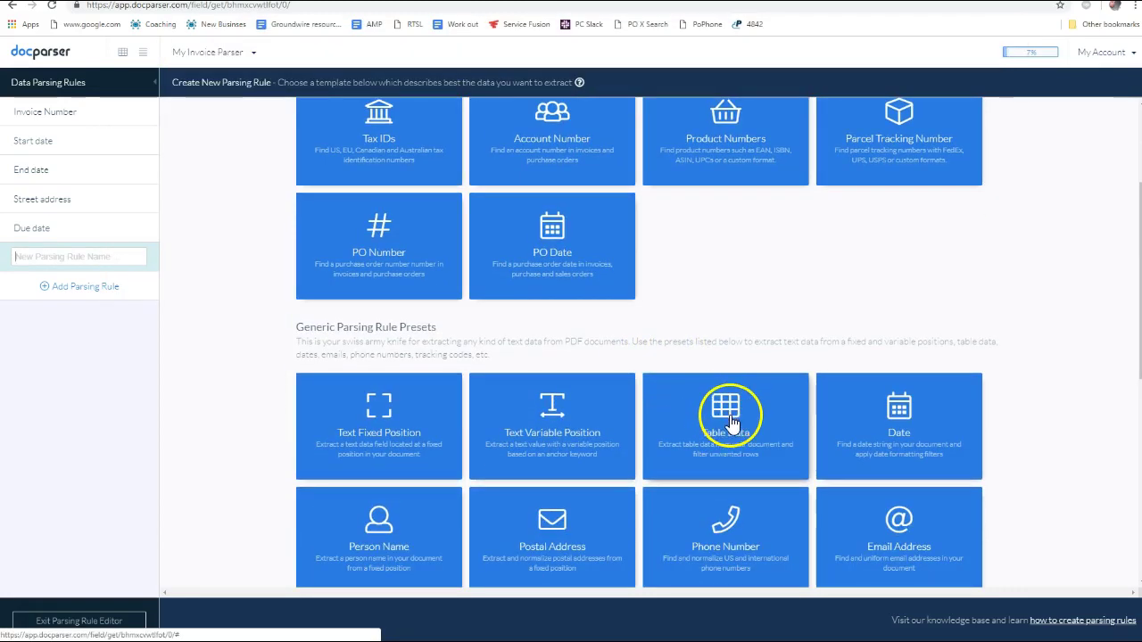
Start a Table Data rule and set column boundaries for Previous, Current, Cubic Feet and Service Type
{"action": "left_click", "coordinate": [730, 416]}
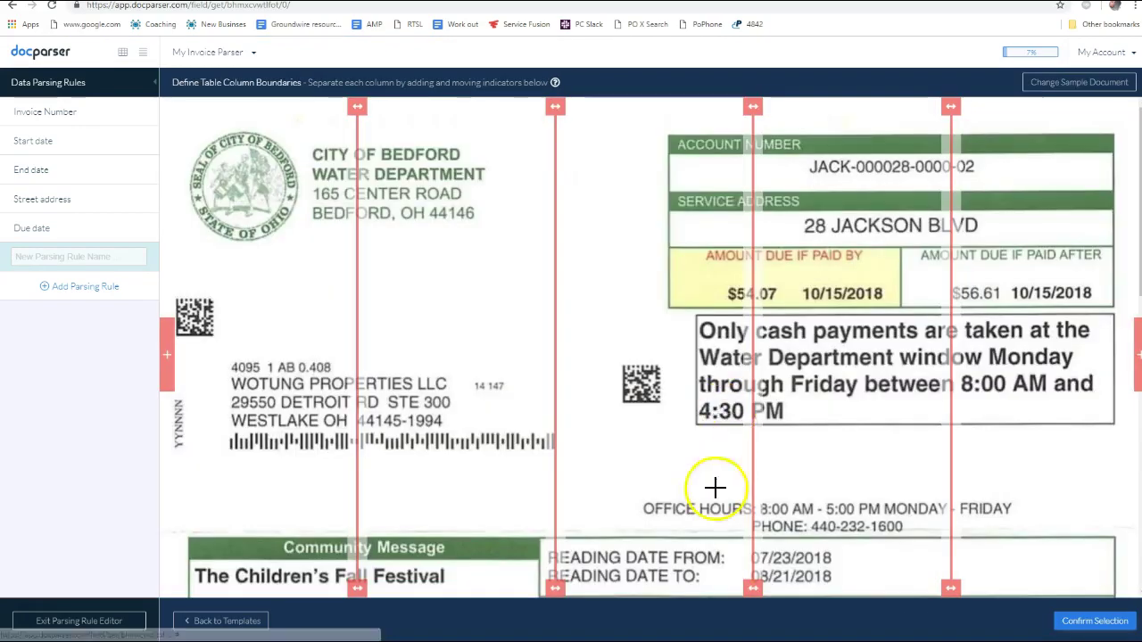
{"action": "scroll", "coordinate": [759, 391], "scroll_direction": "down", "scroll_amount": 2}
{"action": "scroll", "coordinate": [765, 372], "scroll_direction": "down", "scroll_amount": 4}
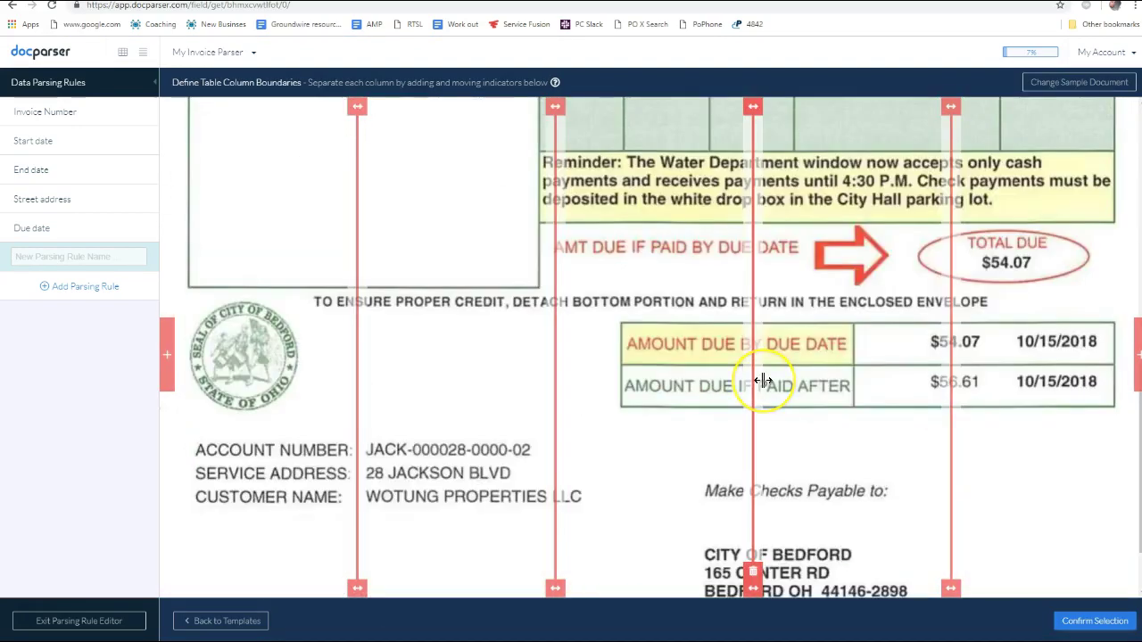
{"action": "scroll", "coordinate": [759, 378], "scroll_direction": "up", "scroll_amount": 4}
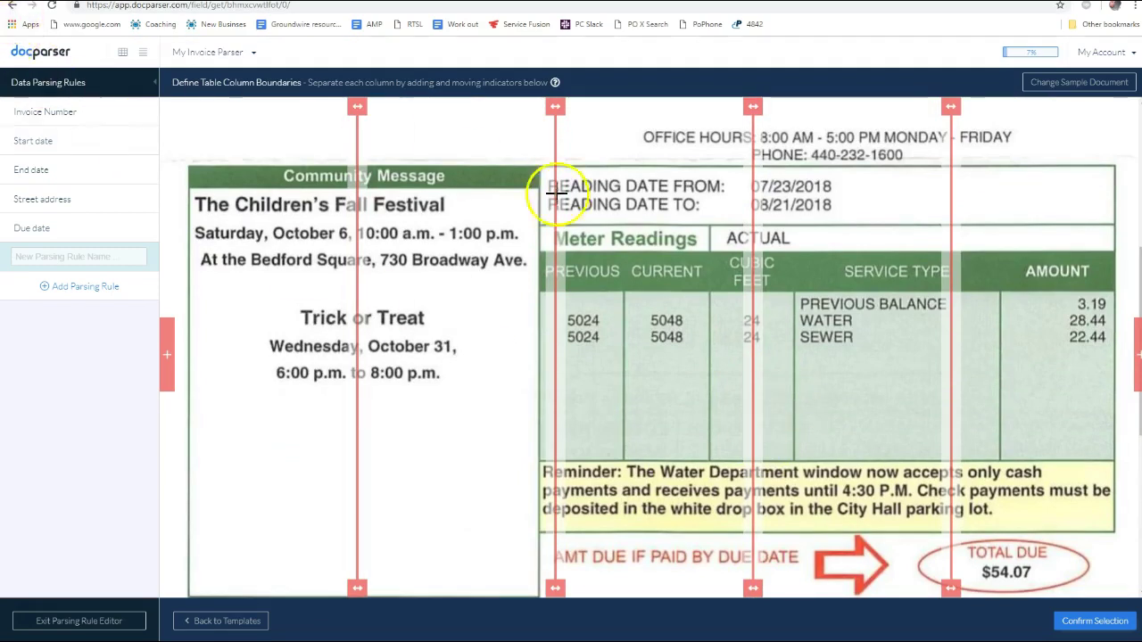
{"action": "left_click_drag", "start_coordinate": [355, 106], "coordinate": [625, 134]}
{"action": "left_click_drag", "start_coordinate": [750, 107], "coordinate": [711, 112]}
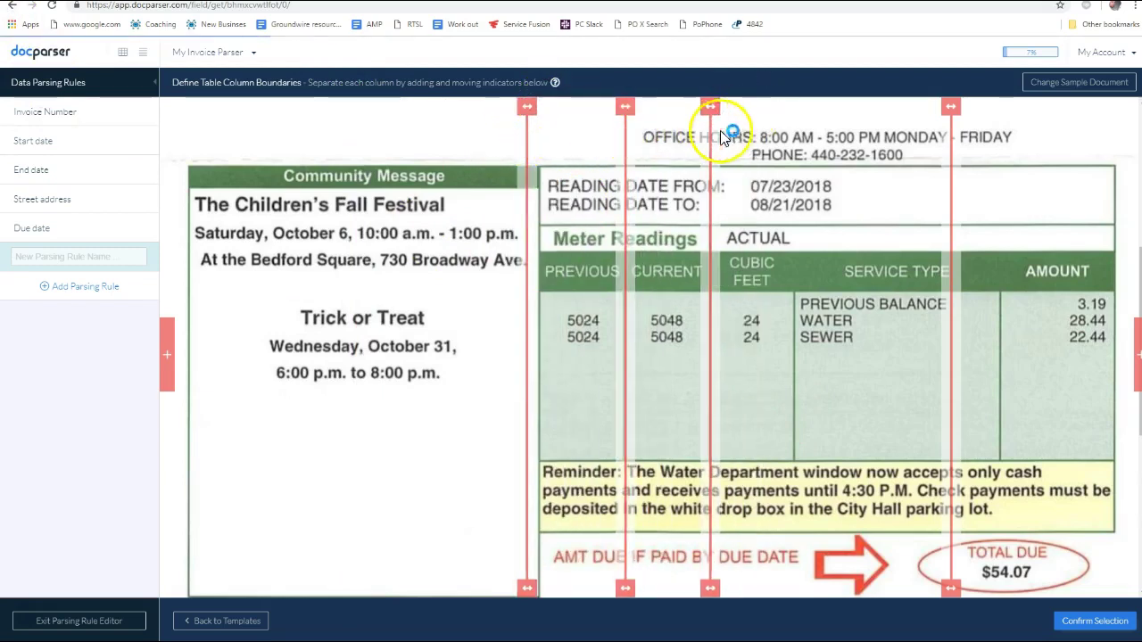
{"action": "left_click_drag", "start_coordinate": [946, 107], "coordinate": [791, 142]}
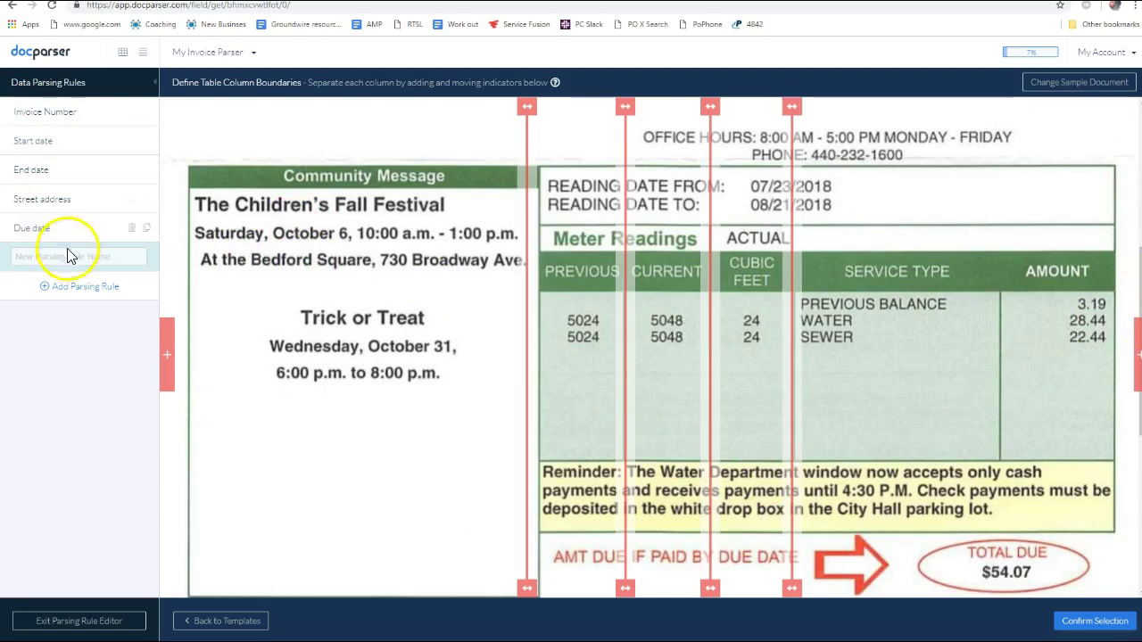
Abandon the unsaved table rule and return to the new parsing rule presets page
{"action": "left_click", "coordinate": [12, 7]}
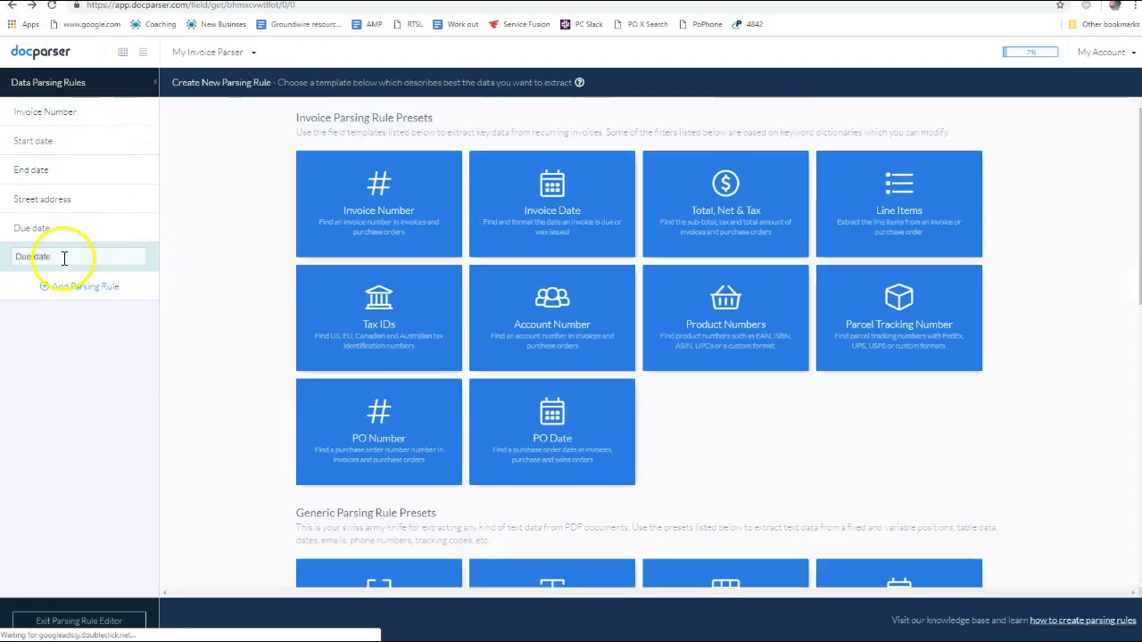
{"action": "left_click", "coordinate": [77, 235]}
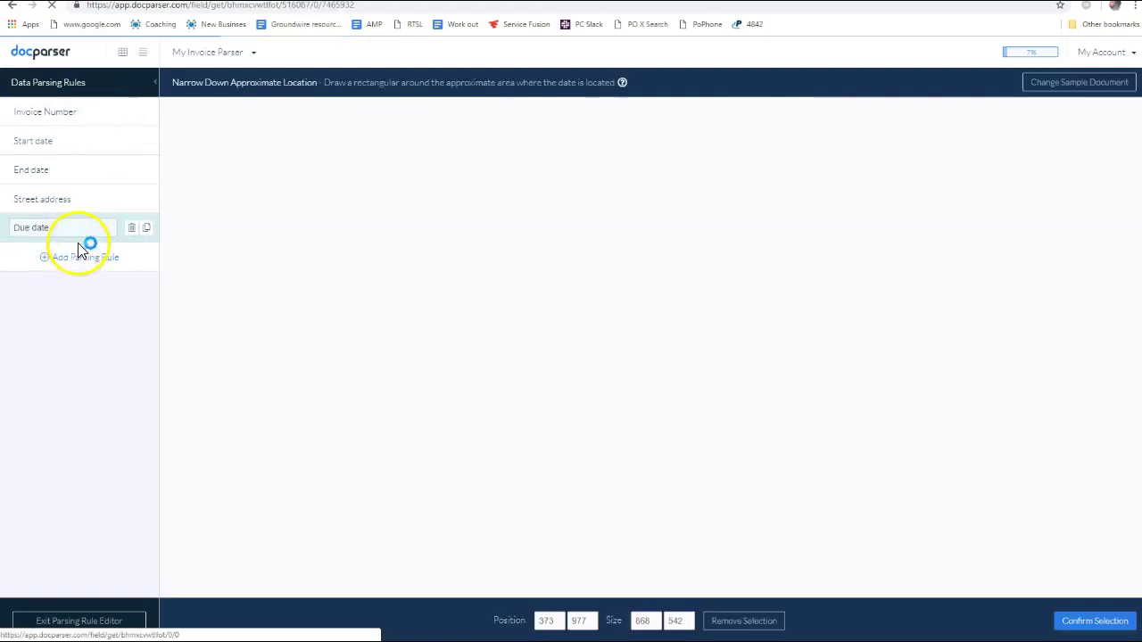
{"action": "left_click", "coordinate": [86, 258]}
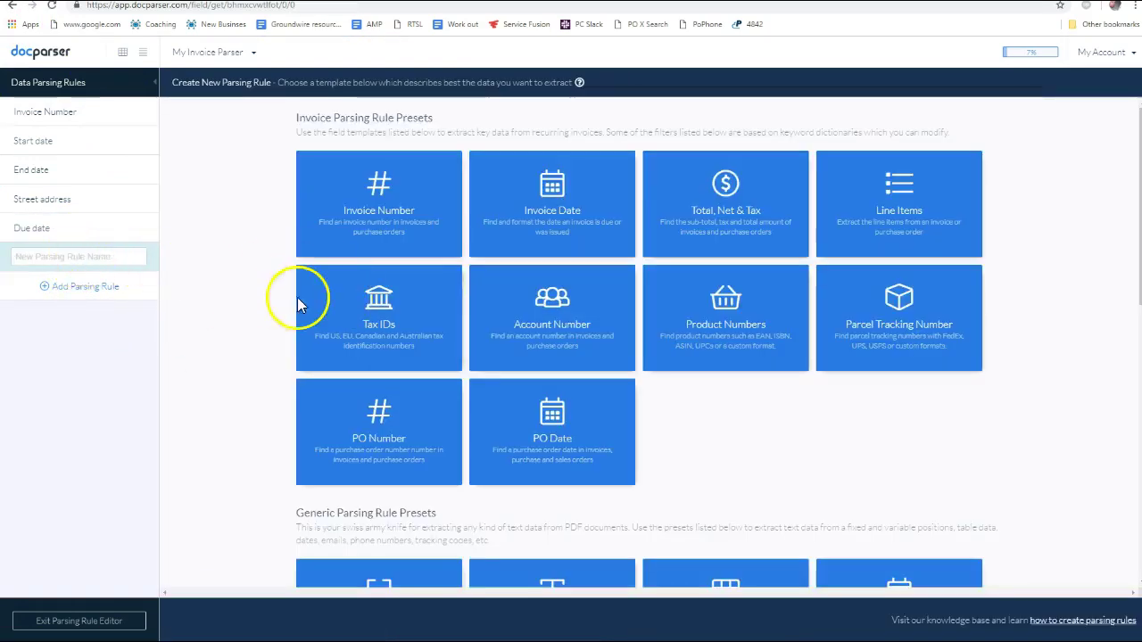
{"action": "key", "text": "alt+Tab"}
{"action": "key", "text": "alt+Tab"}
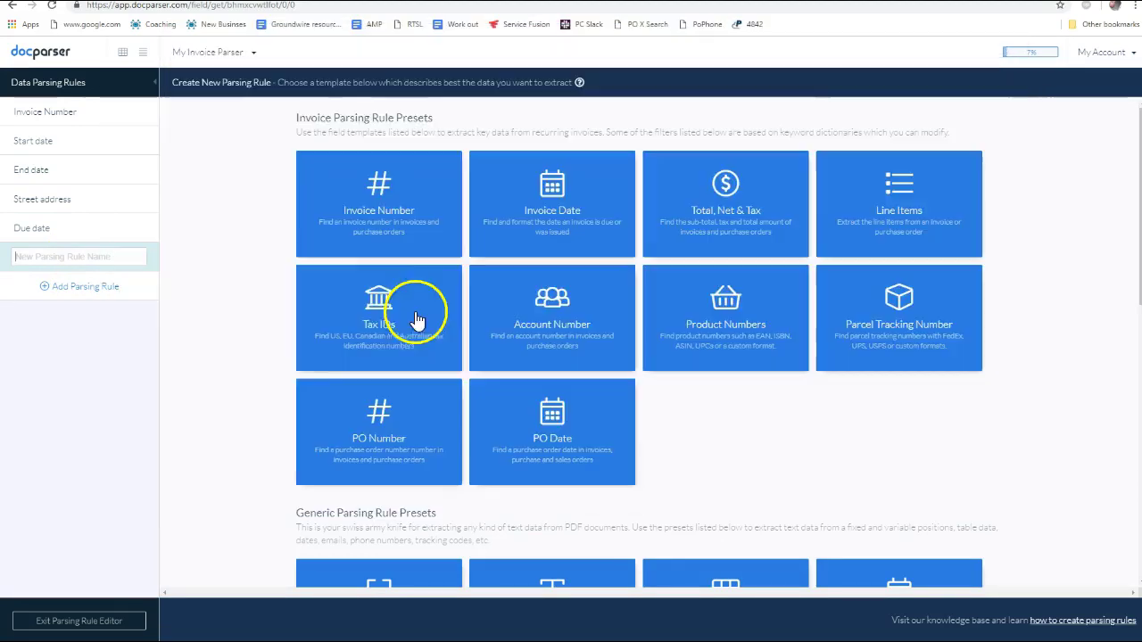
{"action": "scroll", "coordinate": [541, 402], "scroll_direction": "down", "scroll_amount": 3}
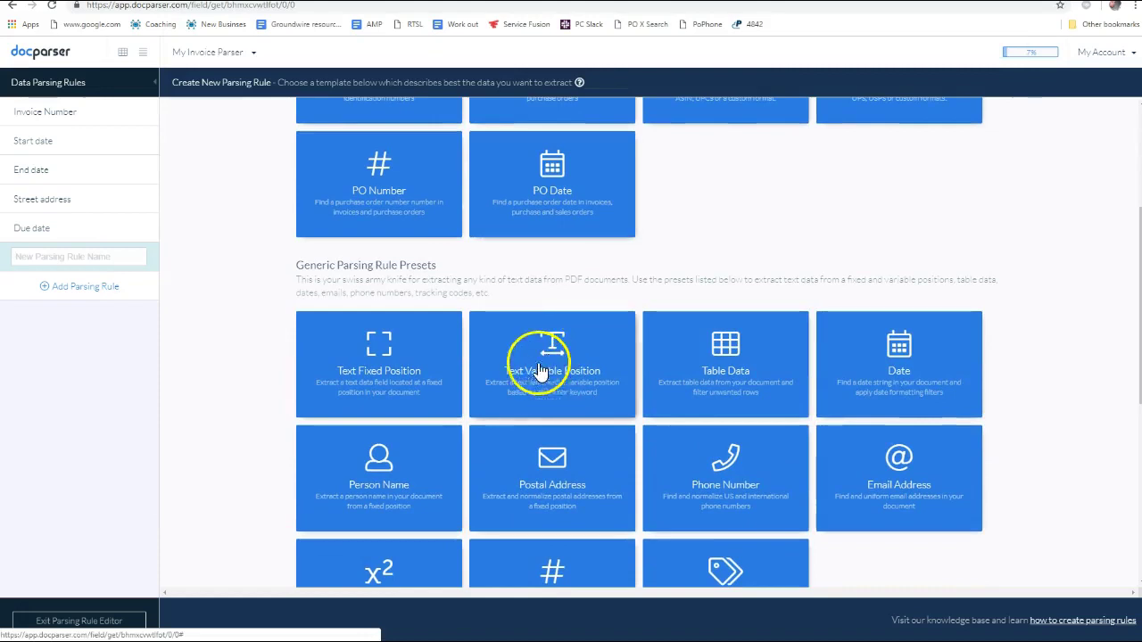
Start a Text Variable Position rule and bring up its Crop From Start & End filter choices
{"action": "left_click", "coordinate": [564, 358]}
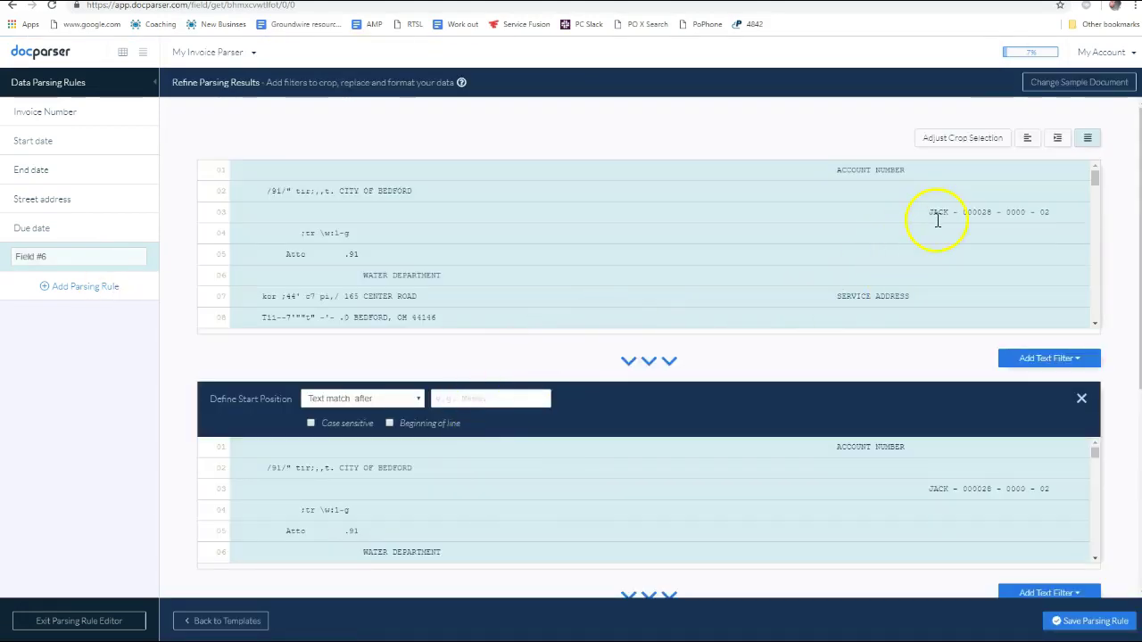
{"action": "scroll", "coordinate": [957, 218], "scroll_direction": "down", "scroll_amount": 6}
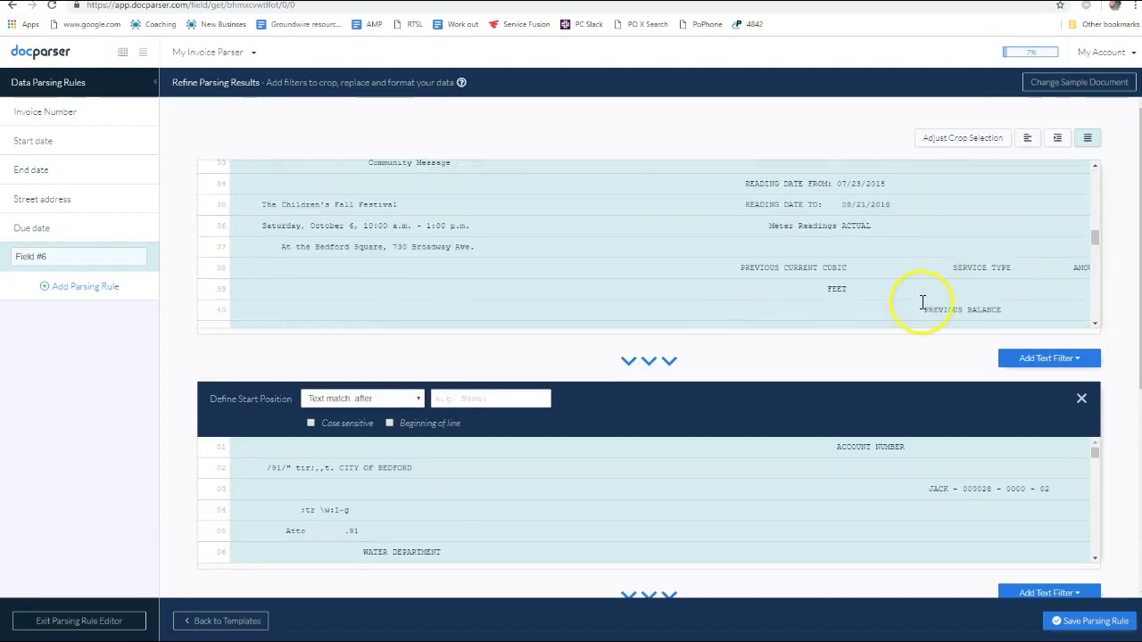
{"action": "scroll", "coordinate": [916, 300], "scroll_direction": "down", "scroll_amount": 3}
{"action": "scroll", "coordinate": [853, 283], "scroll_direction": "up", "scroll_amount": 3}
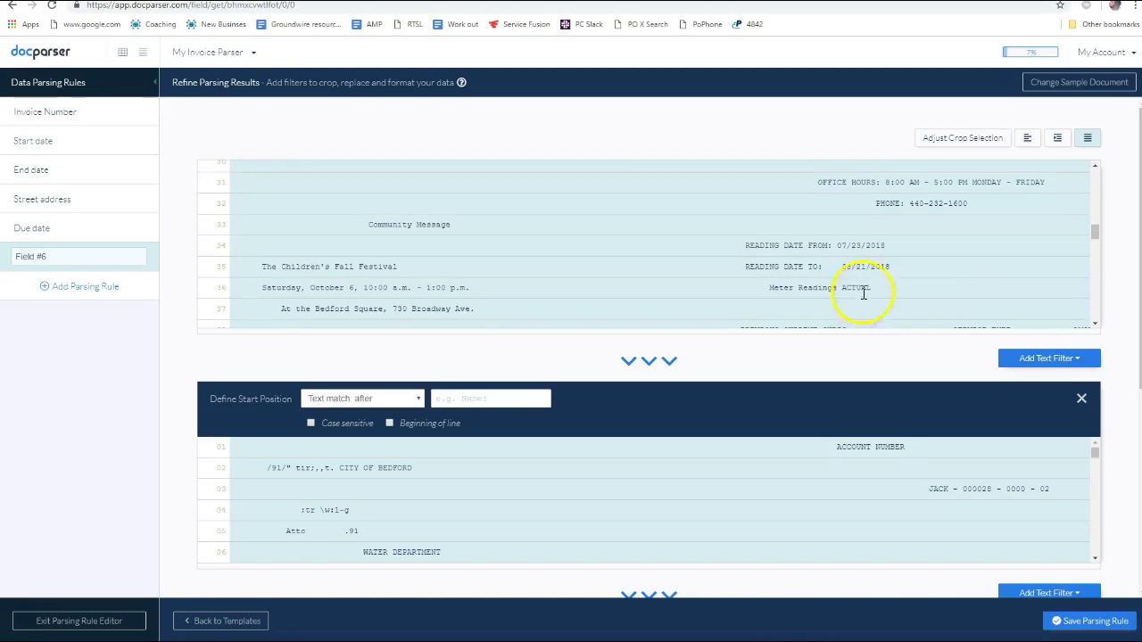
{"action": "scroll", "coordinate": [799, 214], "scroll_direction": "down", "scroll_amount": 10}
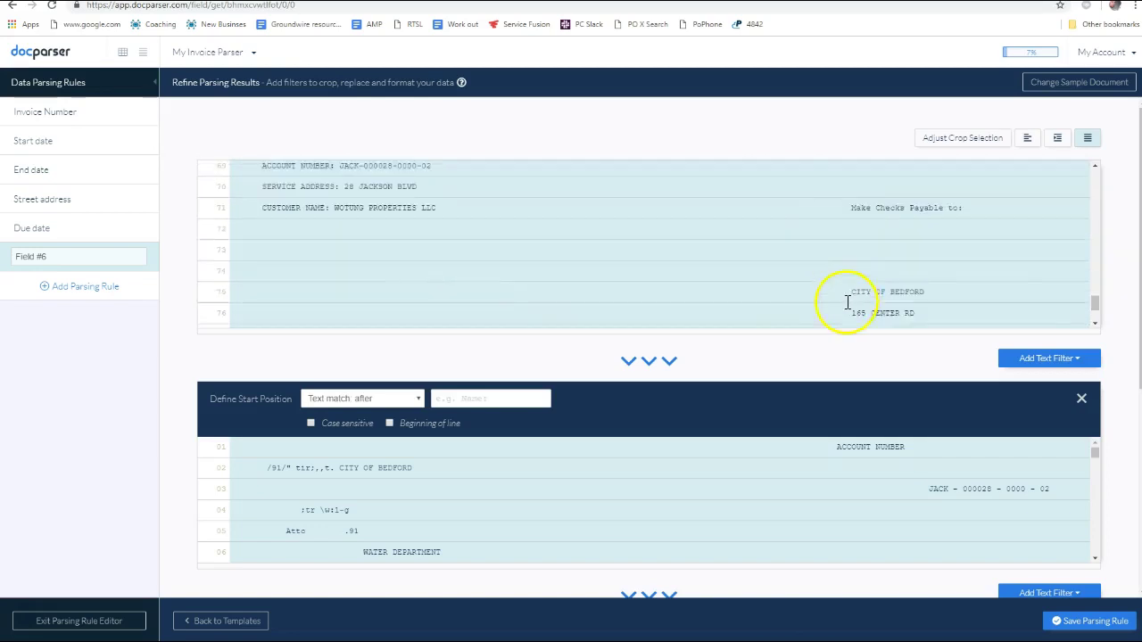
{"action": "scroll", "coordinate": [851, 299], "scroll_direction": "up", "scroll_amount": 5}
{"action": "scroll", "coordinate": [881, 281], "scroll_direction": "up", "scroll_amount": 3}
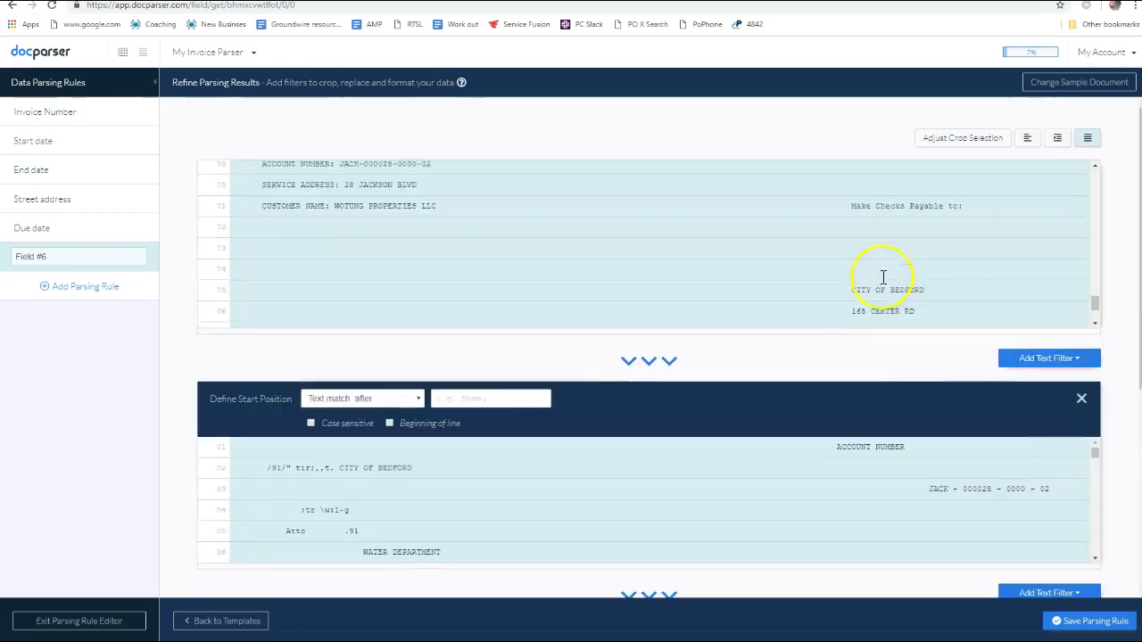
{"action": "scroll", "coordinate": [883, 277], "scroll_direction": "up", "scroll_amount": 2}
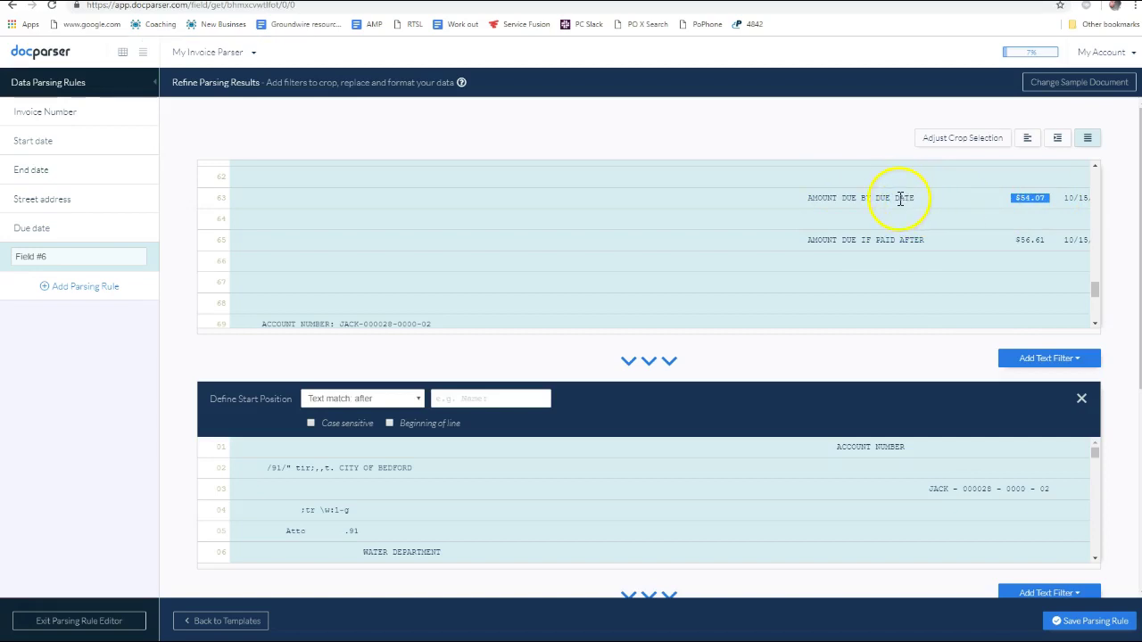
{"action": "scroll", "coordinate": [906, 223], "scroll_direction": "up", "scroll_amount": 2}
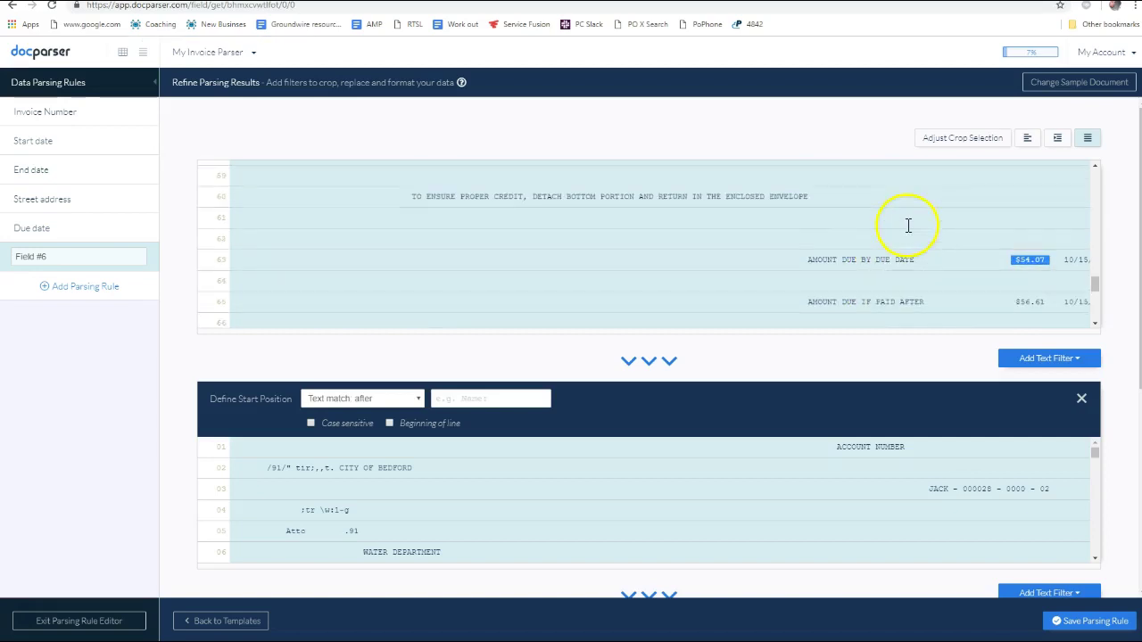
{"action": "scroll", "coordinate": [908, 228], "scroll_direction": "down", "scroll_amount": 1}
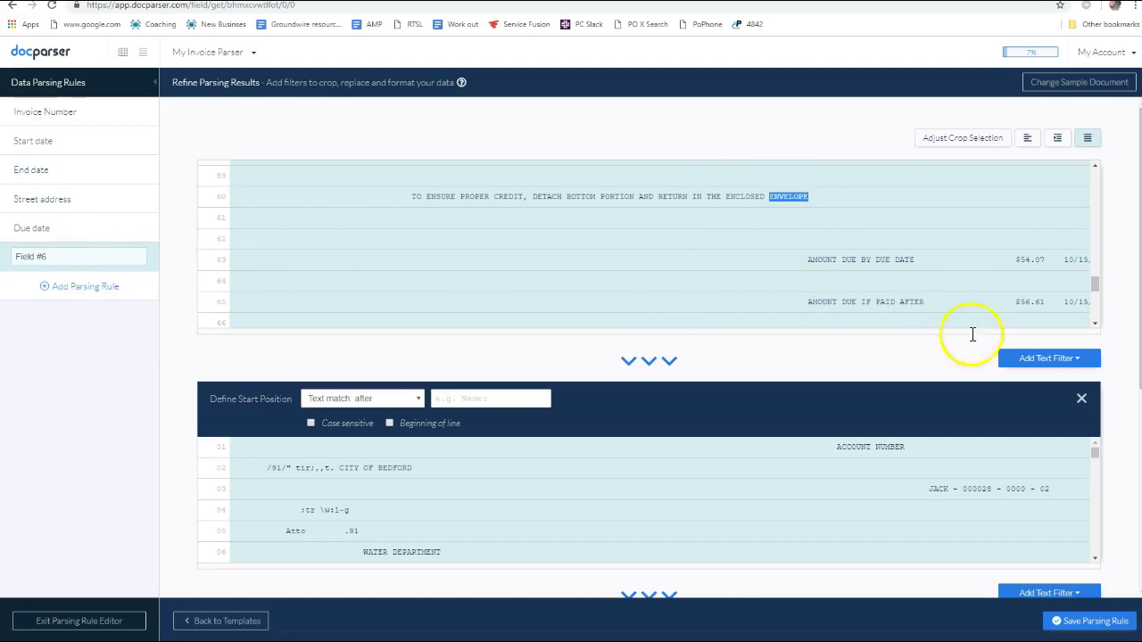
{"action": "left_click", "coordinate": [1046, 358]}
{"action": "mouse_move", "coordinate": [1042, 384]}
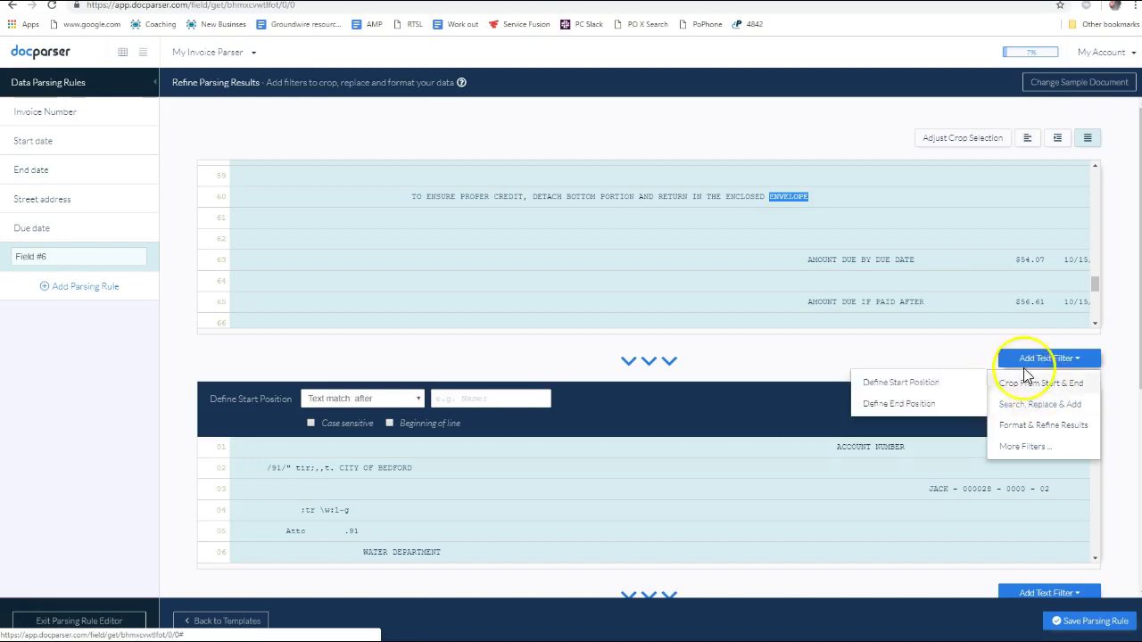
Add a start-position filter matching text after 'LOPE' so the text begins at the AMOUNT DUE lines
{"action": "left_click", "coordinate": [898, 391]}
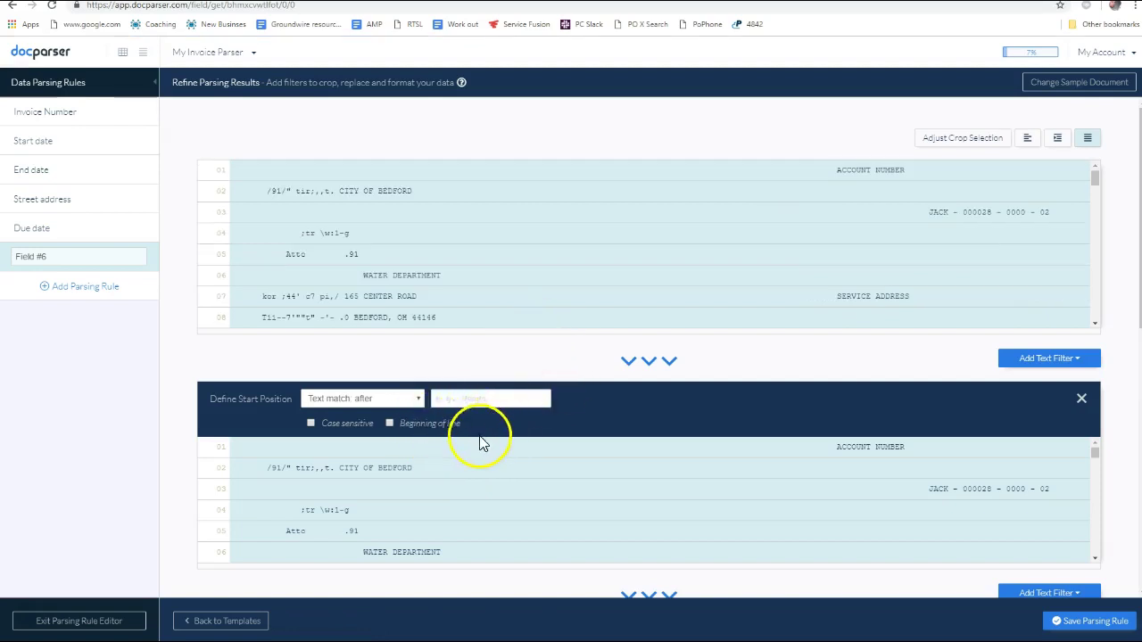
{"action": "left_click", "coordinate": [477, 401]}
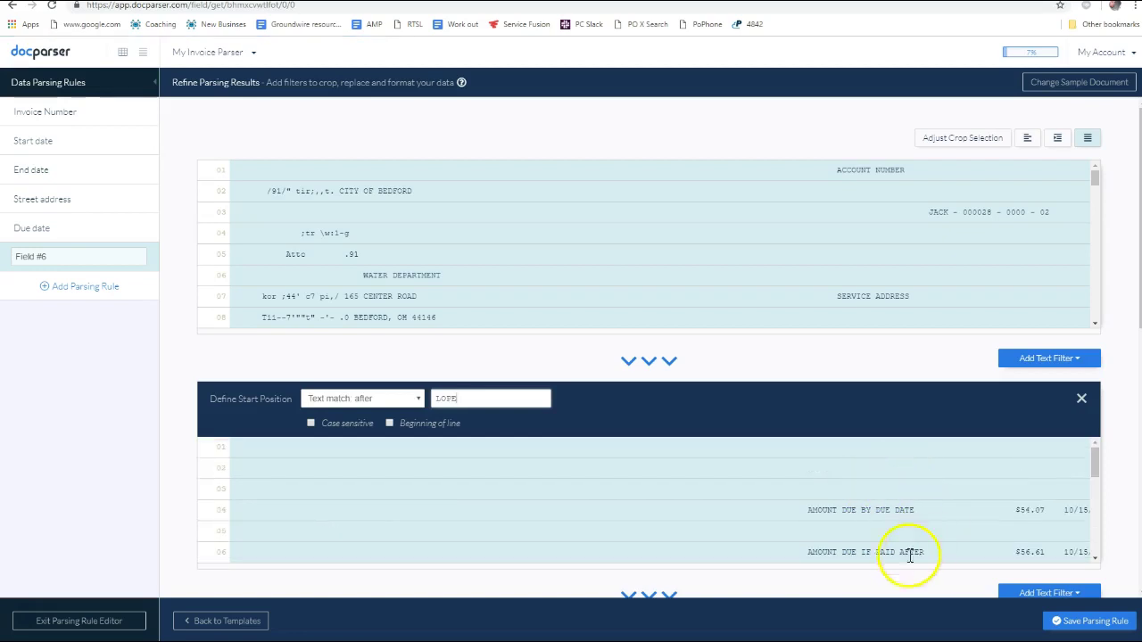
{"action": "scroll", "coordinate": [962, 431], "scroll_direction": "down", "scroll_amount": 4}
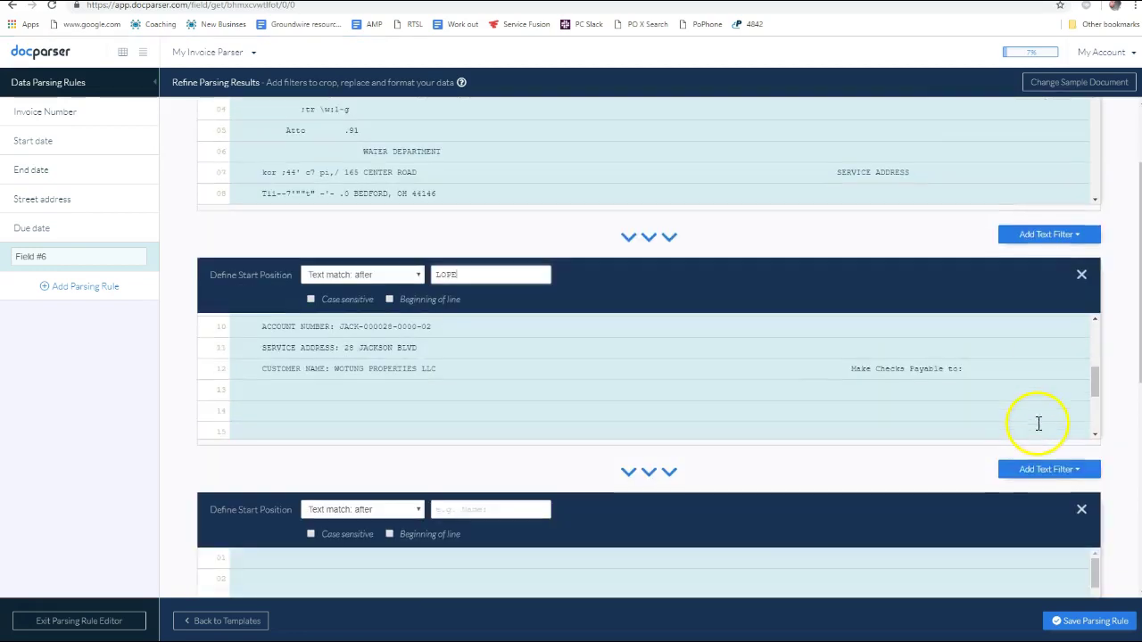
{"action": "scroll", "coordinate": [1000, 435], "scroll_direction": "down", "scroll_amount": 4}
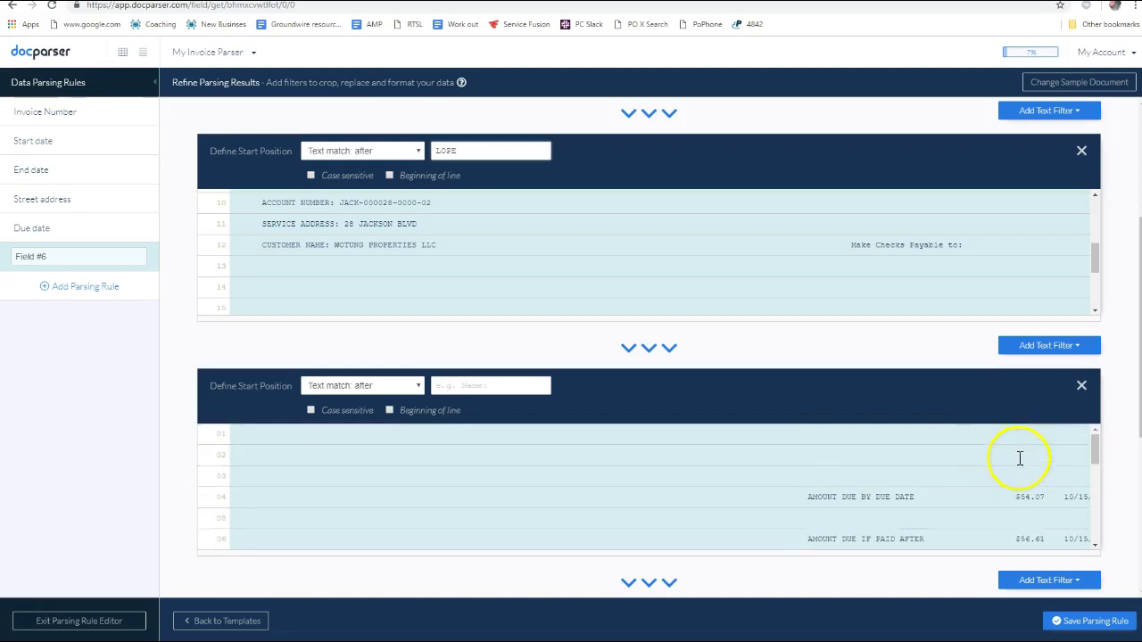
{"action": "scroll", "coordinate": [1020, 455], "scroll_direction": "up", "scroll_amount": 7}
{"action": "scroll", "coordinate": [1115, 420], "scroll_direction": "down", "scroll_amount": 7}
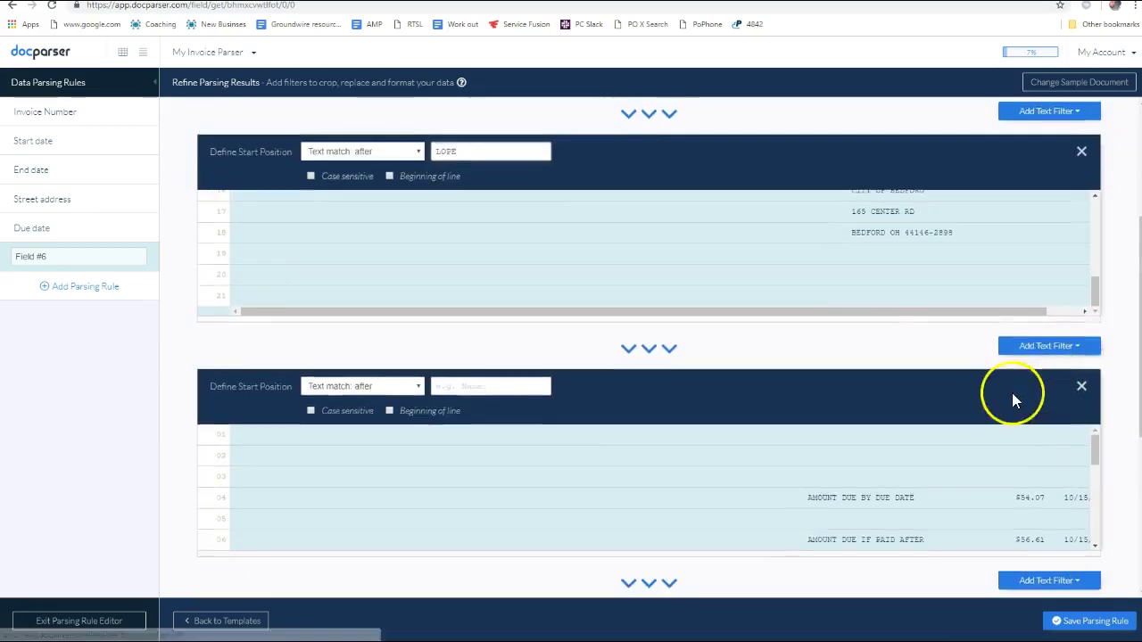
{"action": "scroll", "coordinate": [1012, 400], "scroll_direction": "up", "scroll_amount": 3}
{"action": "scroll", "coordinate": [879, 376], "scroll_direction": "up", "scroll_amount": 1}
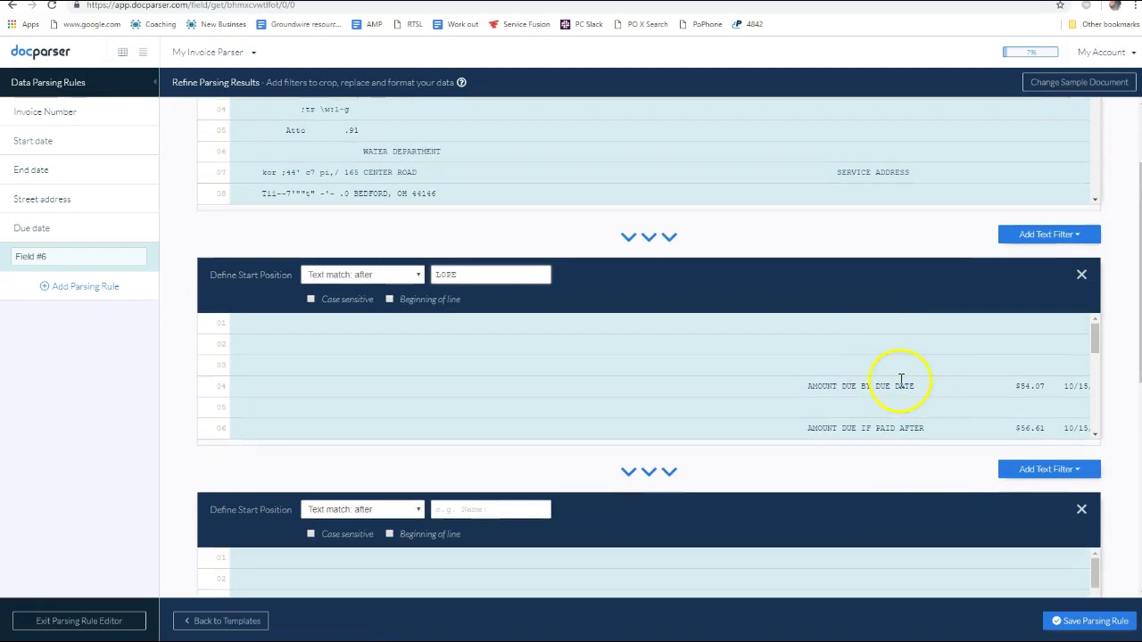
{"action": "scroll", "coordinate": [723, 373], "scroll_direction": "up", "scroll_amount": 3}
{"action": "scroll", "coordinate": [1114, 383], "scroll_direction": "down", "scroll_amount": 3}
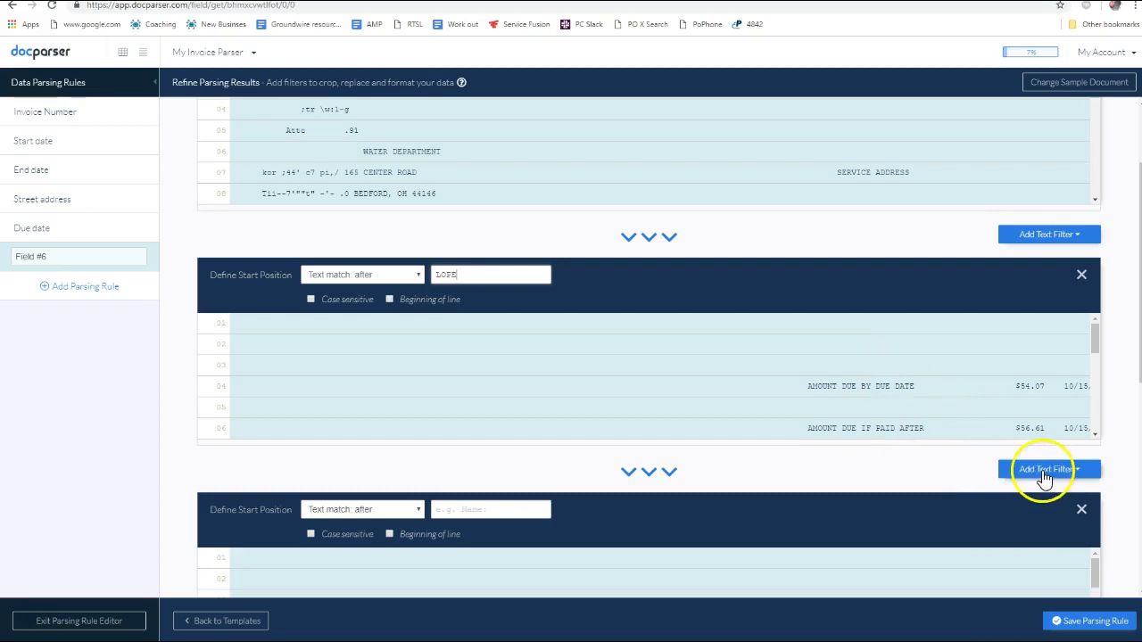
Add a Remove Blank Spaces filter to Field #6
{"action": "left_click", "coordinate": [1067, 478]}
{"action": "mouse_move", "coordinate": [1032, 524]}
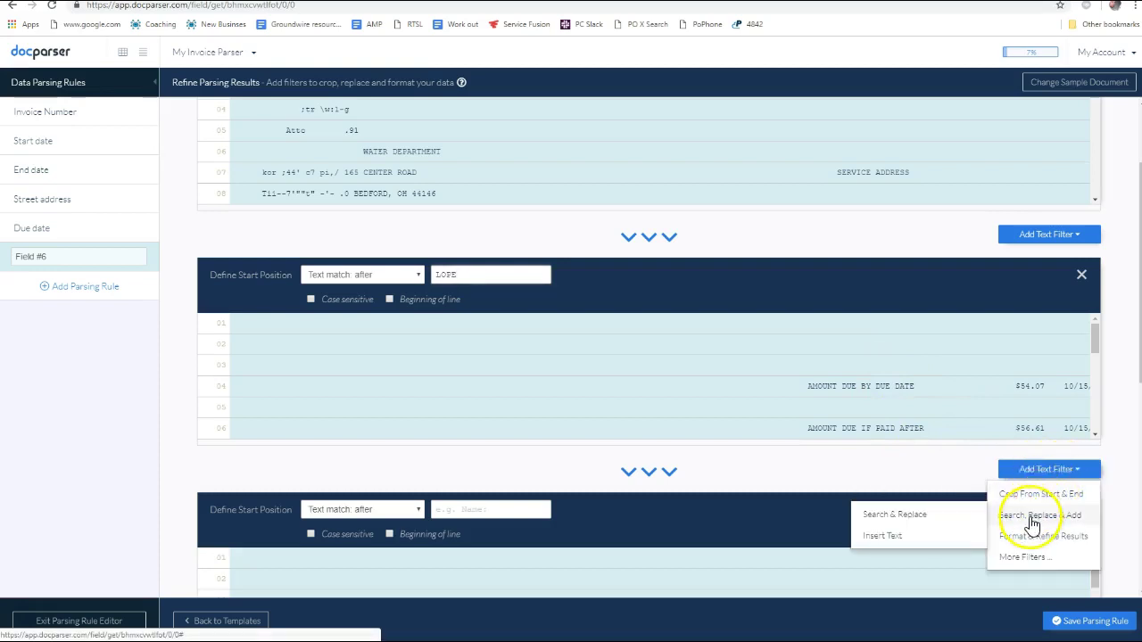
{"action": "left_click", "coordinate": [933, 533]}
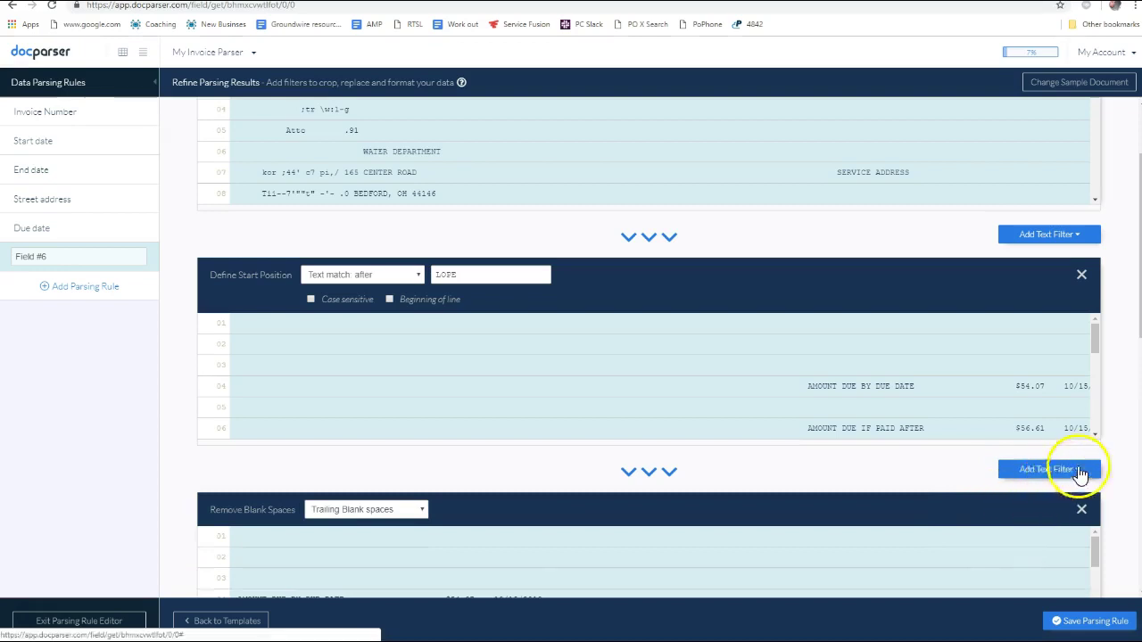
{"action": "scroll", "coordinate": [1048, 482], "scroll_direction": "down", "scroll_amount": 4}
{"action": "scroll", "coordinate": [985, 475], "scroll_direction": "up", "scroll_amount": 1}
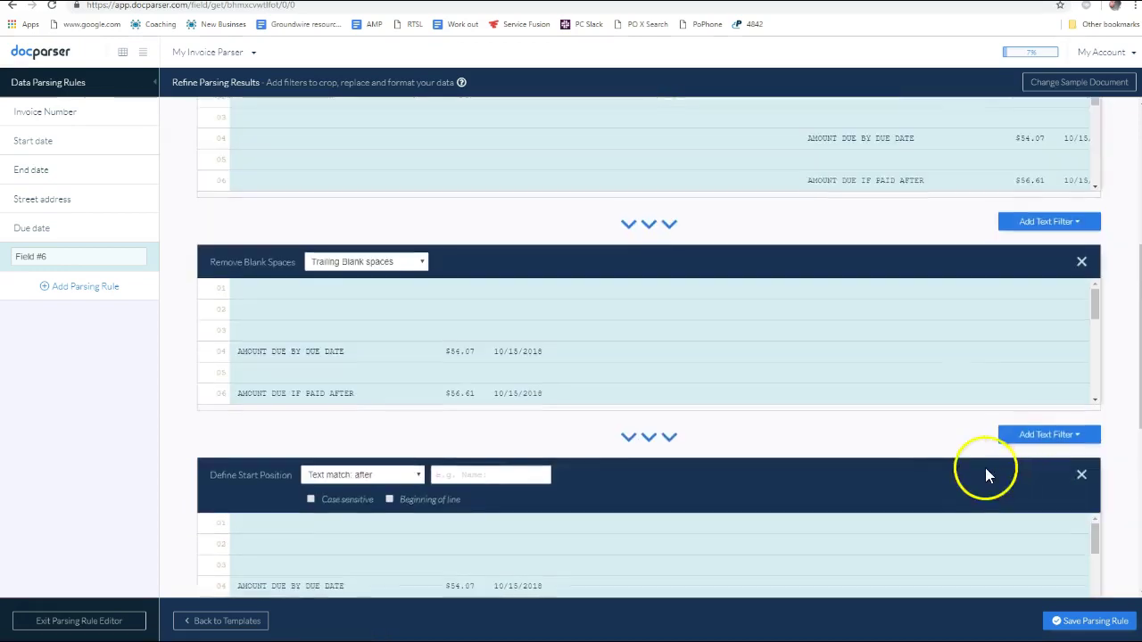
Add a Remove Empty Lines filter so the text starts at AMOUNT DUE BY DUE DATE
{"action": "left_click", "coordinate": [1050, 434]}
{"action": "mouse_move", "coordinate": [1034, 468]}
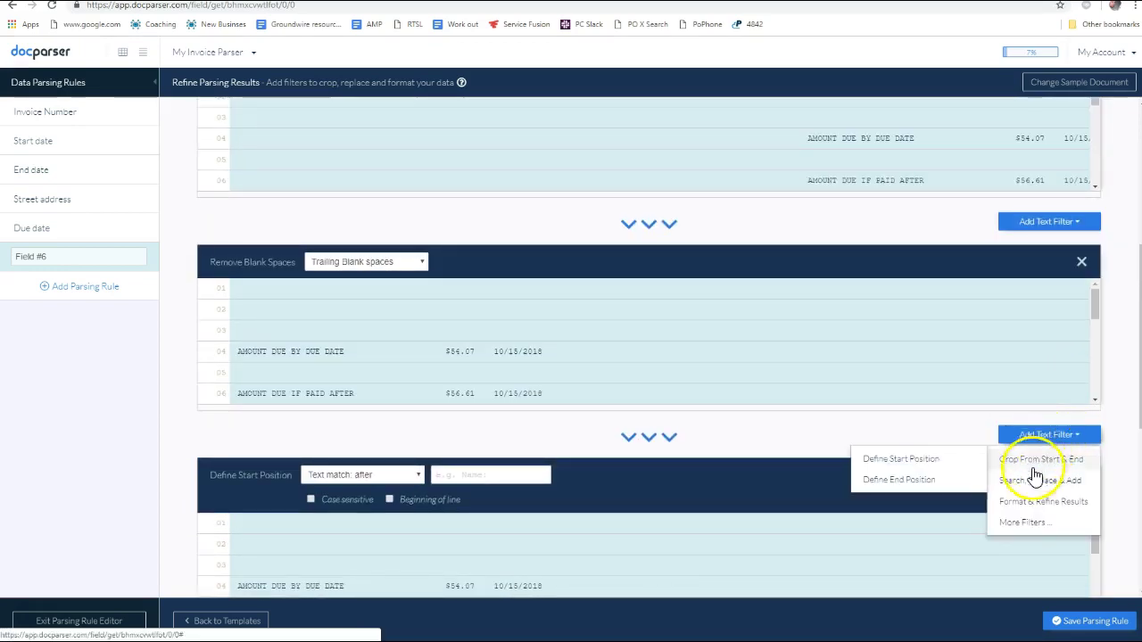
{"action": "mouse_move", "coordinate": [1014, 504]}
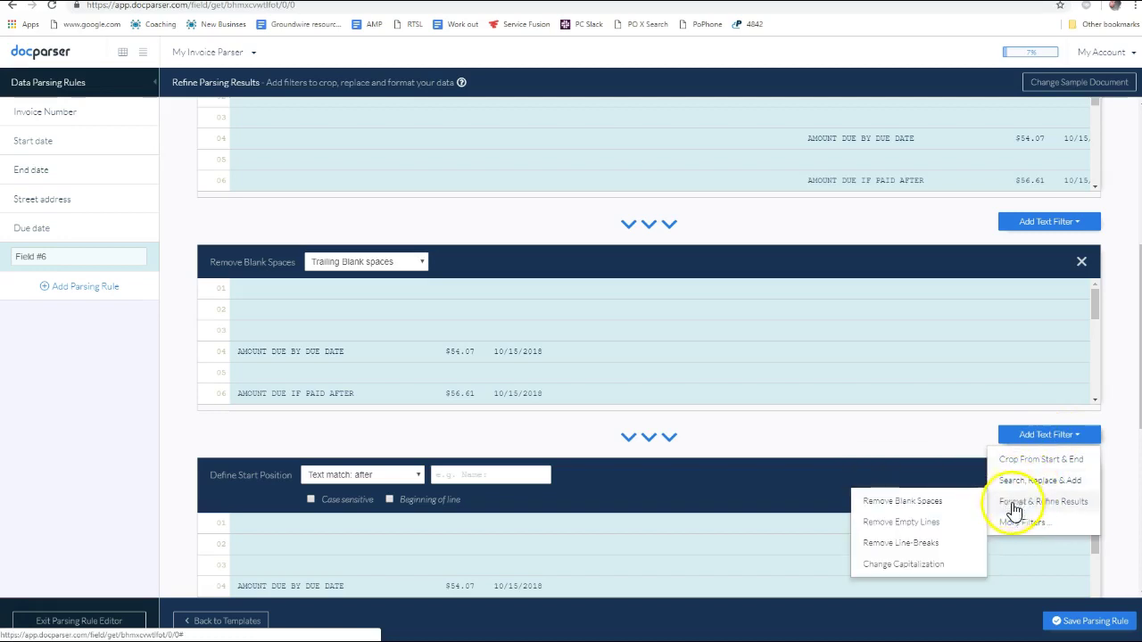
{"action": "left_click", "coordinate": [931, 529]}
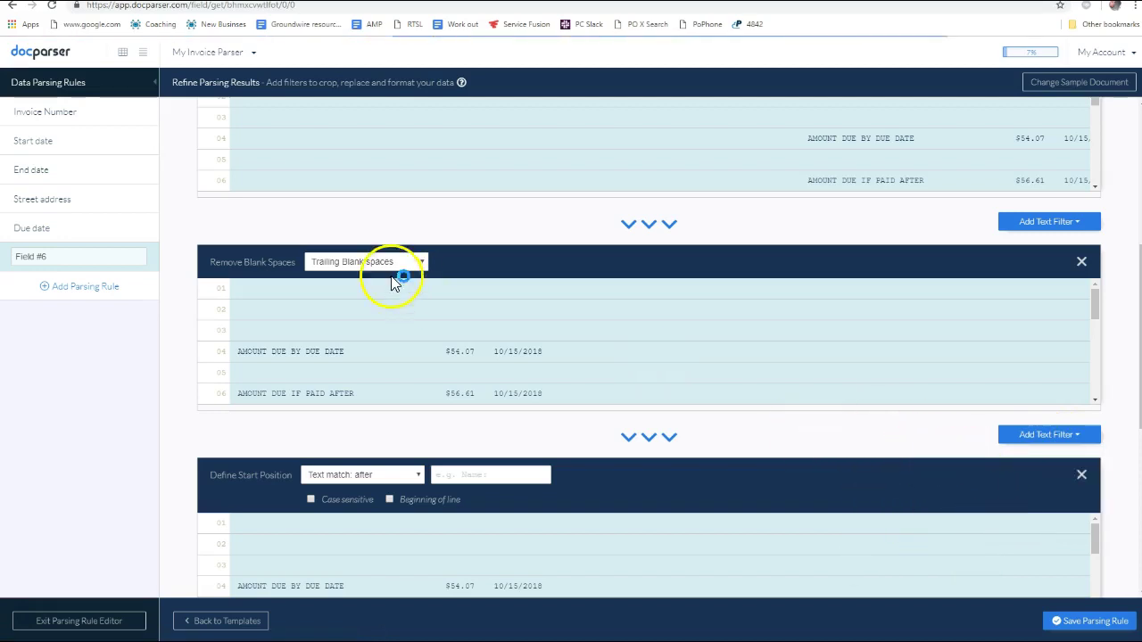
{"action": "scroll", "coordinate": [822, 454], "scroll_direction": "down", "scroll_amount": 3}
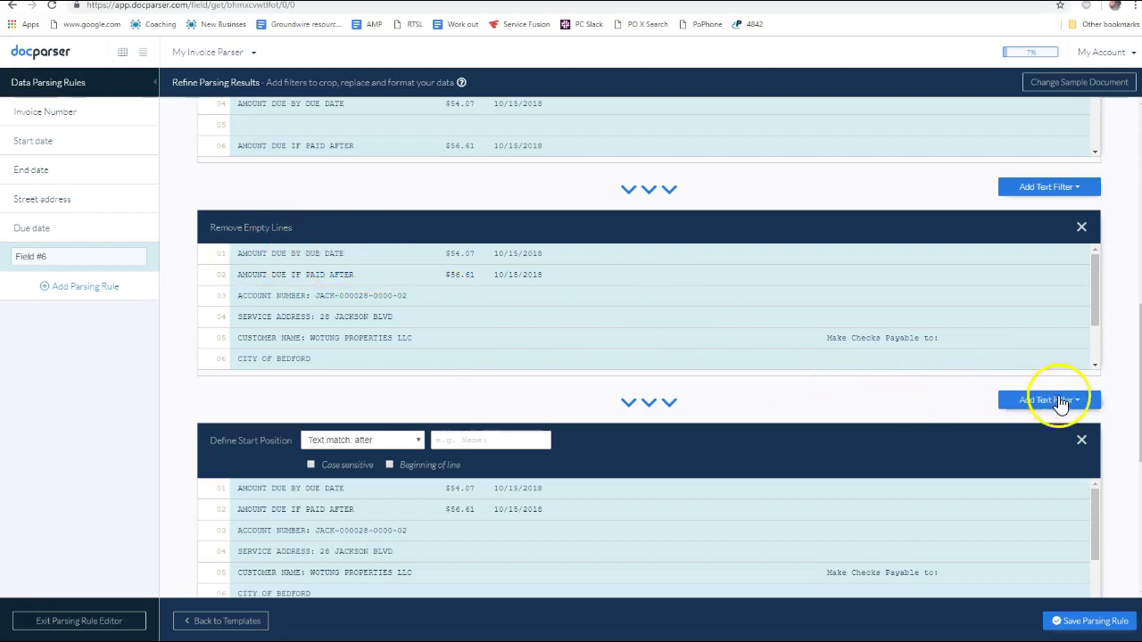
Set the second start-position filter to match after 'DATE', so text begins with $54.07 10/15/2018
{"action": "left_click", "coordinate": [1050, 399]}
{"action": "mouse_move", "coordinate": [1062, 430]}
{"action": "mouse_move", "coordinate": [1051, 476]}
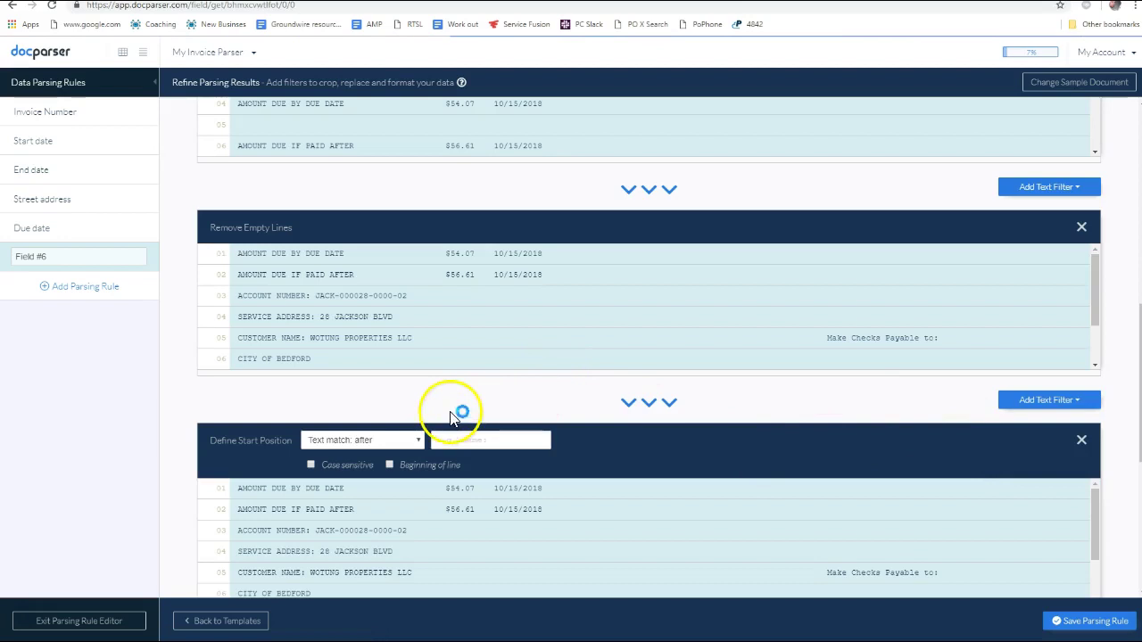
{"action": "left_click", "coordinate": [466, 439]}
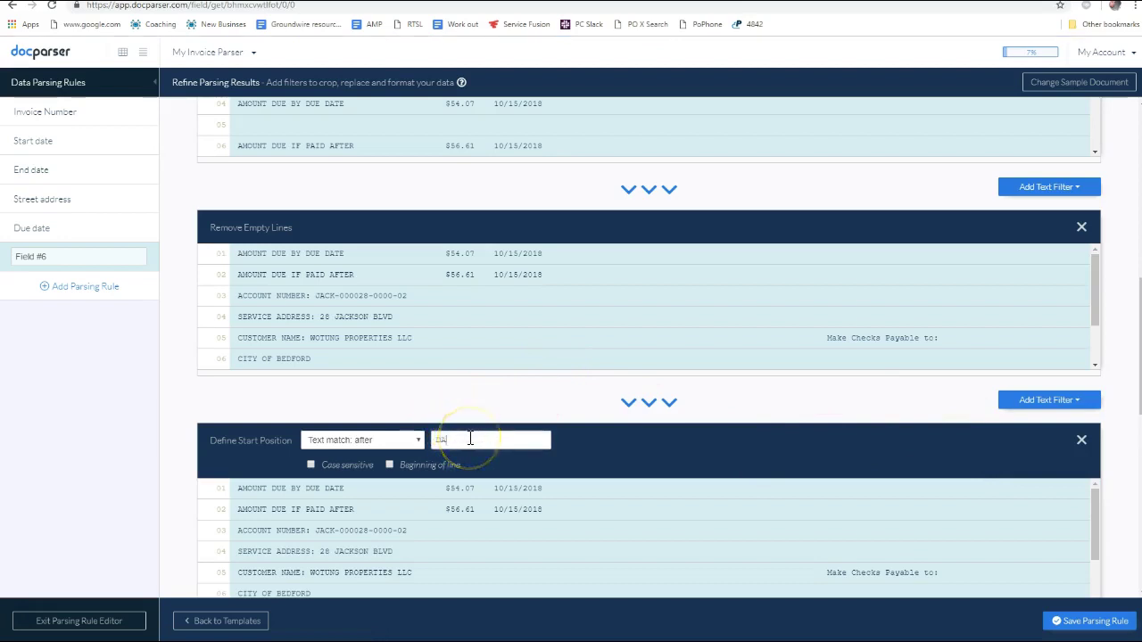
{"action": "left_click", "coordinate": [451, 280]}
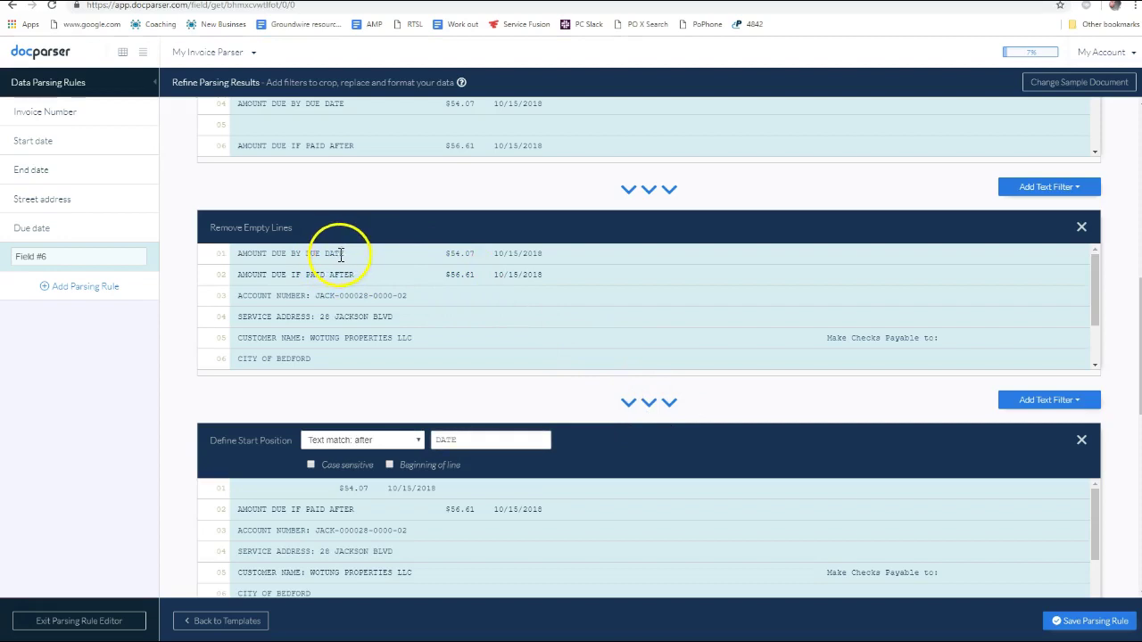
{"action": "scroll", "coordinate": [390, 402], "scroll_direction": "down", "scroll_amount": 2}
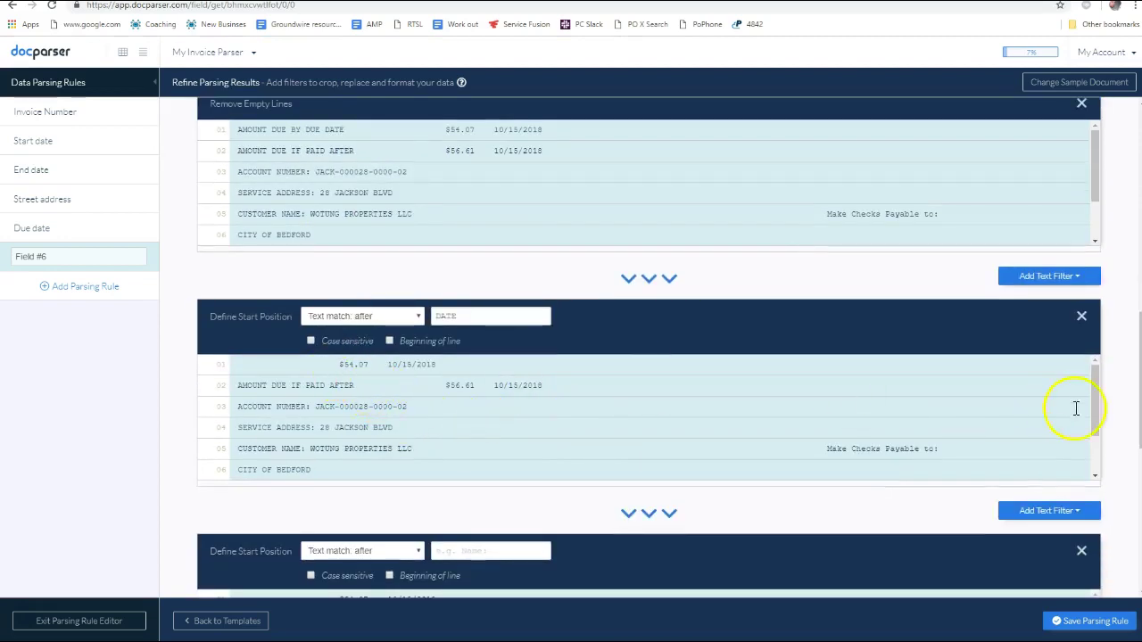
{"action": "scroll", "coordinate": [1058, 503], "scroll_direction": "down", "scroll_amount": 2}
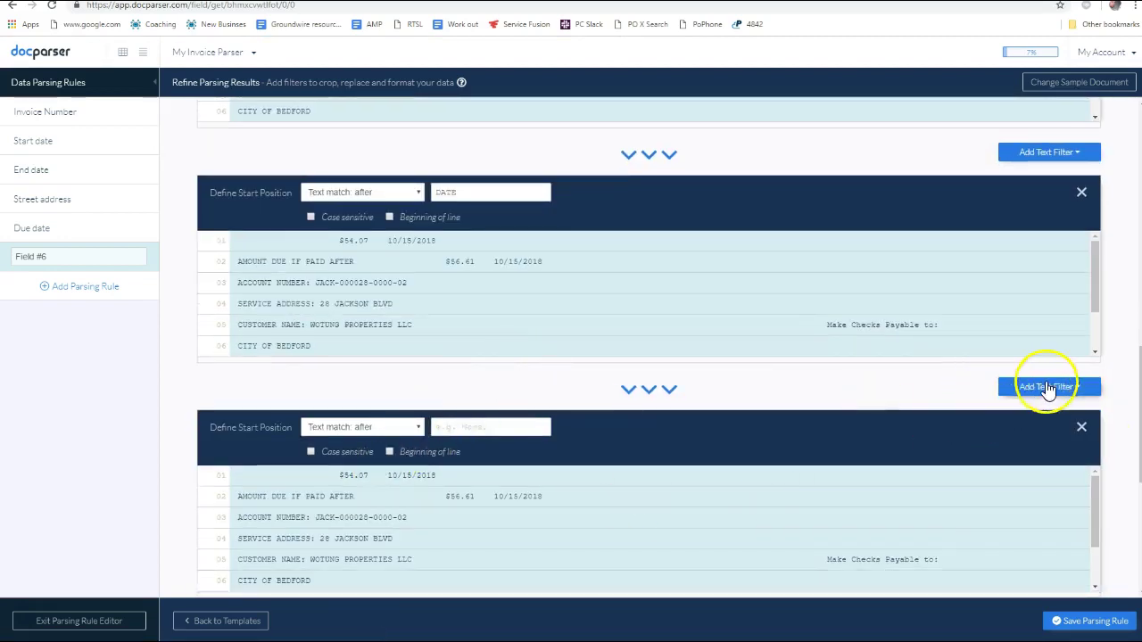
Add Remove Empty Lines and Remove Blank Spaces filters to Field #6
{"action": "left_click", "coordinate": [1049, 388]}
{"action": "mouse_move", "coordinate": [1025, 415]}
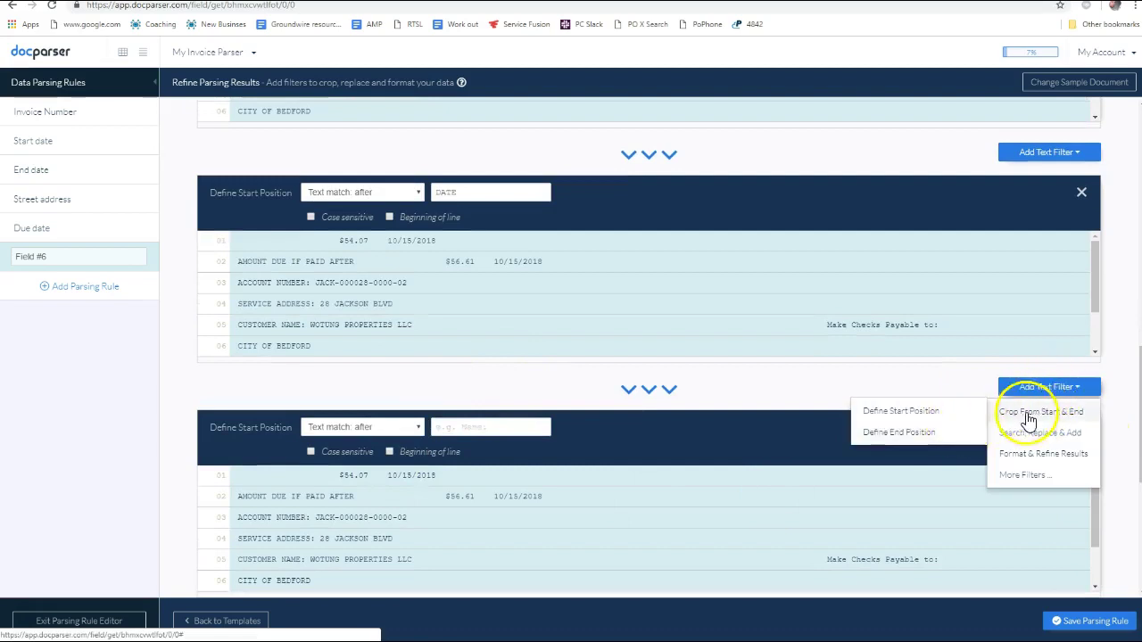
{"action": "mouse_move", "coordinate": [1042, 453]}
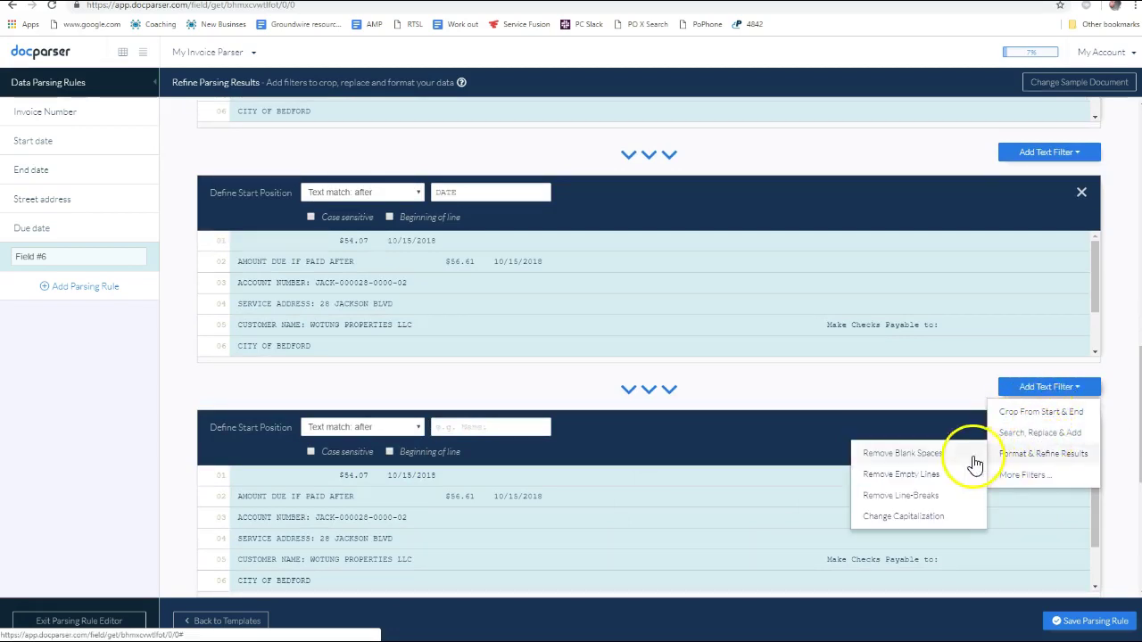
{"action": "left_click", "coordinate": [933, 474]}
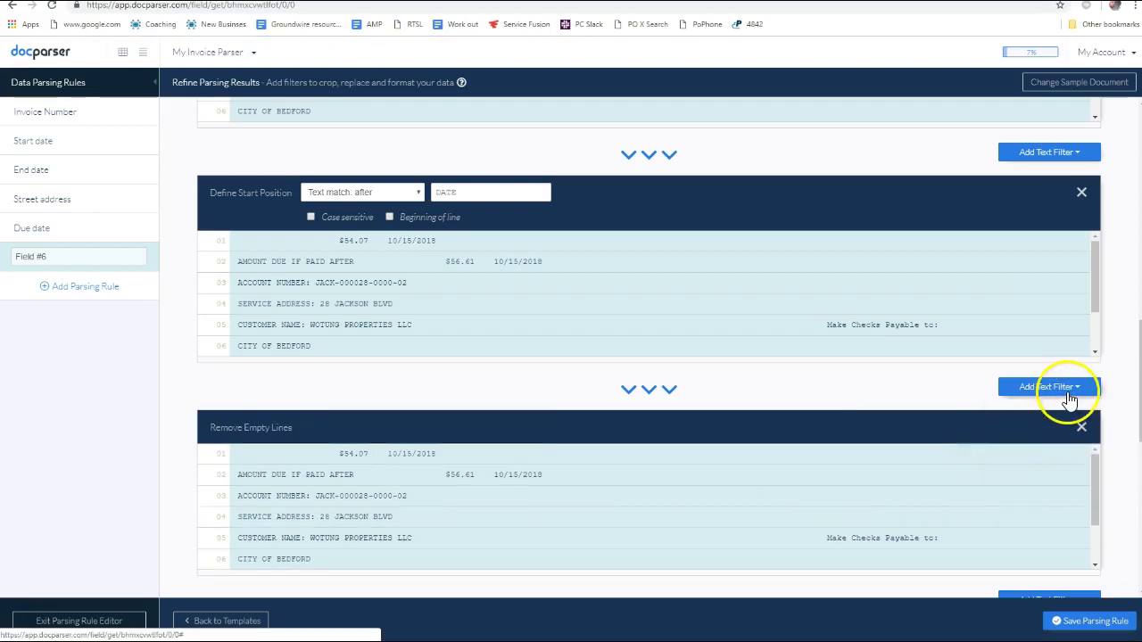
{"action": "left_click", "coordinate": [1070, 399]}
{"action": "mouse_move", "coordinate": [1026, 455]}
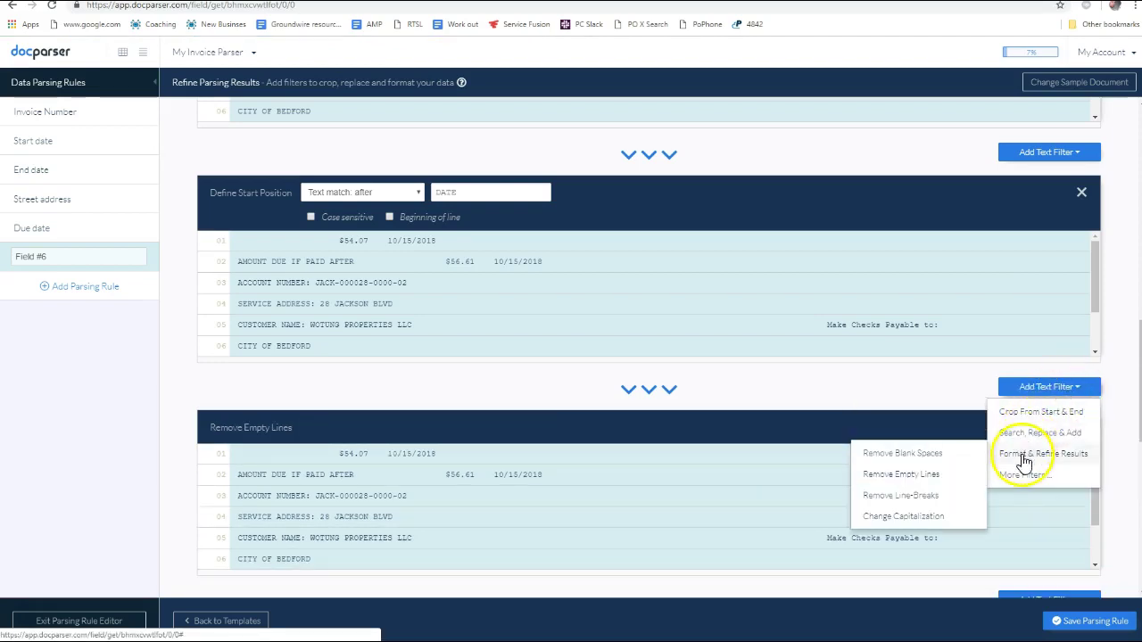
{"action": "left_click", "coordinate": [921, 453]}
{"action": "scroll", "coordinate": [728, 473], "scroll_direction": "down", "scroll_amount": 2}
{"action": "scroll", "coordinate": [710, 463], "scroll_direction": "up", "scroll_amount": 2}
{"action": "scroll", "coordinate": [892, 466], "scroll_direction": "down", "scroll_amount": 2}
{"action": "scroll", "coordinate": [963, 450], "scroll_direction": "up", "scroll_amount": 2}
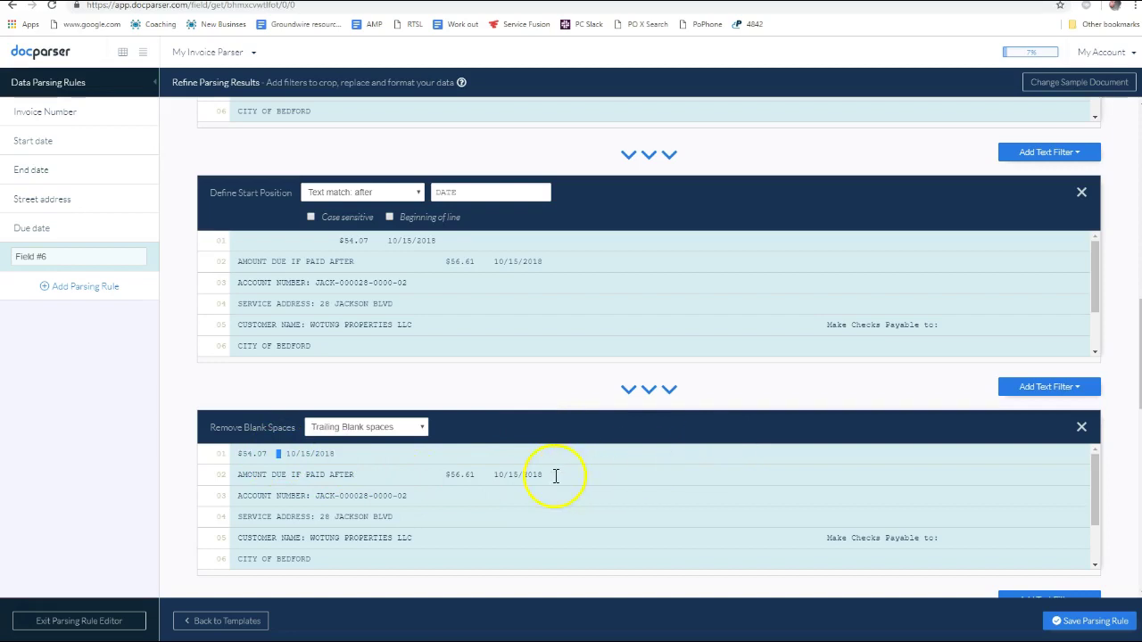
{"action": "scroll", "coordinate": [1081, 416], "scroll_direction": "down", "scroll_amount": 2}
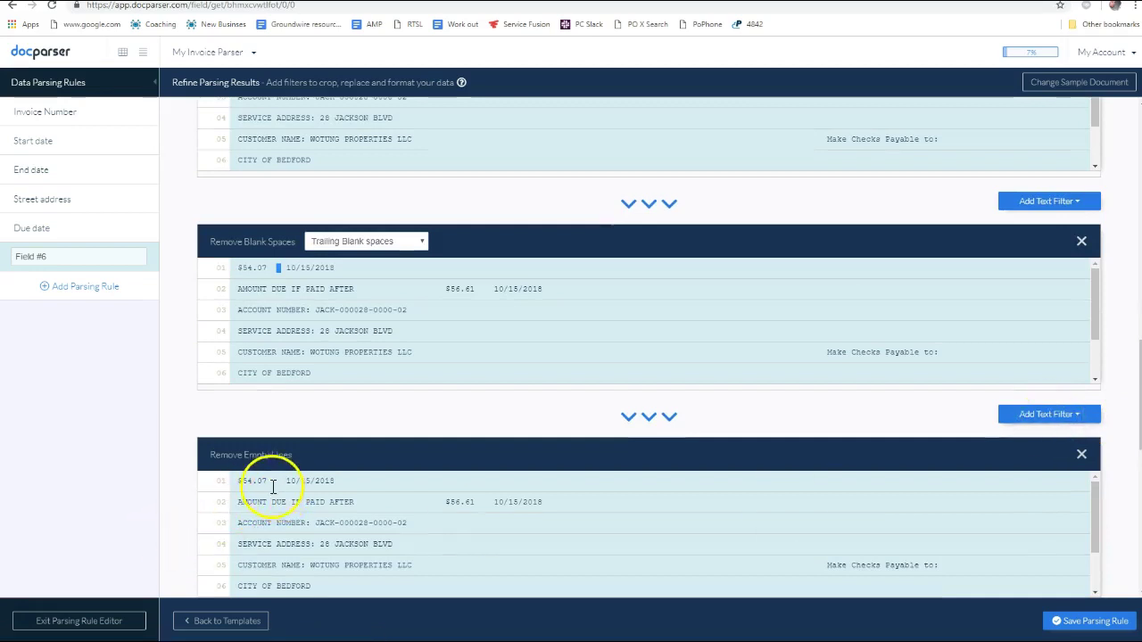
Add a Define End Position filter at end of line, leaving '$54.07 10/15/2018'
{"action": "right_click", "coordinate": [906, 446]}
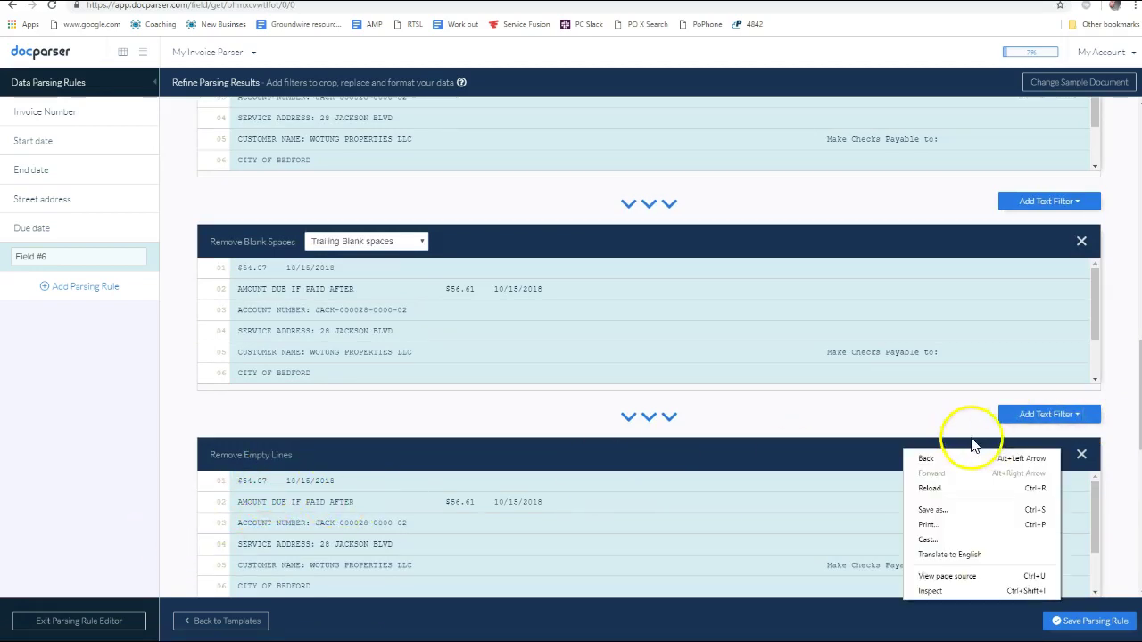
{"action": "left_click", "coordinate": [928, 415]}
{"action": "left_click", "coordinate": [1054, 419]}
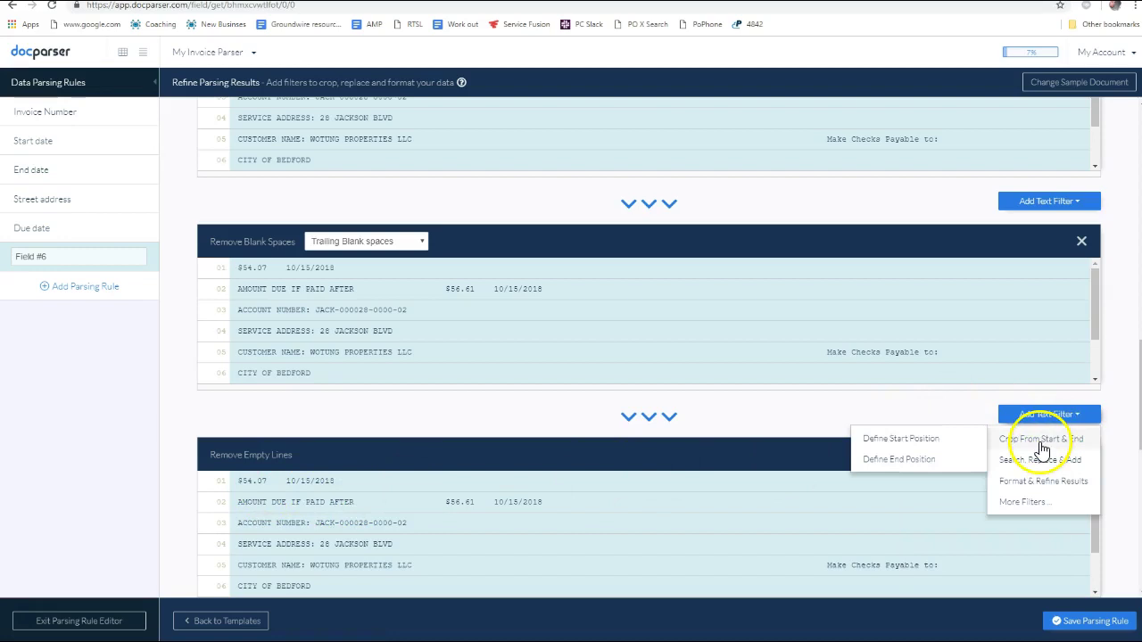
{"action": "mouse_move", "coordinate": [1044, 438]}
{"action": "left_click", "coordinate": [953, 459]}
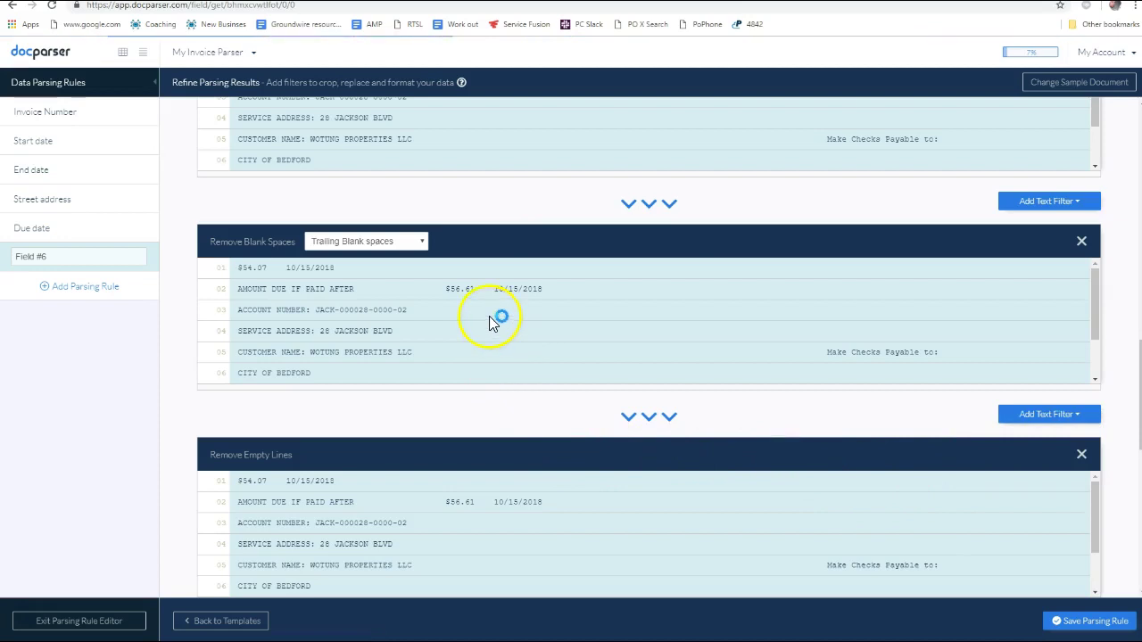
{"action": "scroll", "coordinate": [1049, 426], "scroll_direction": "down", "scroll_amount": 3}
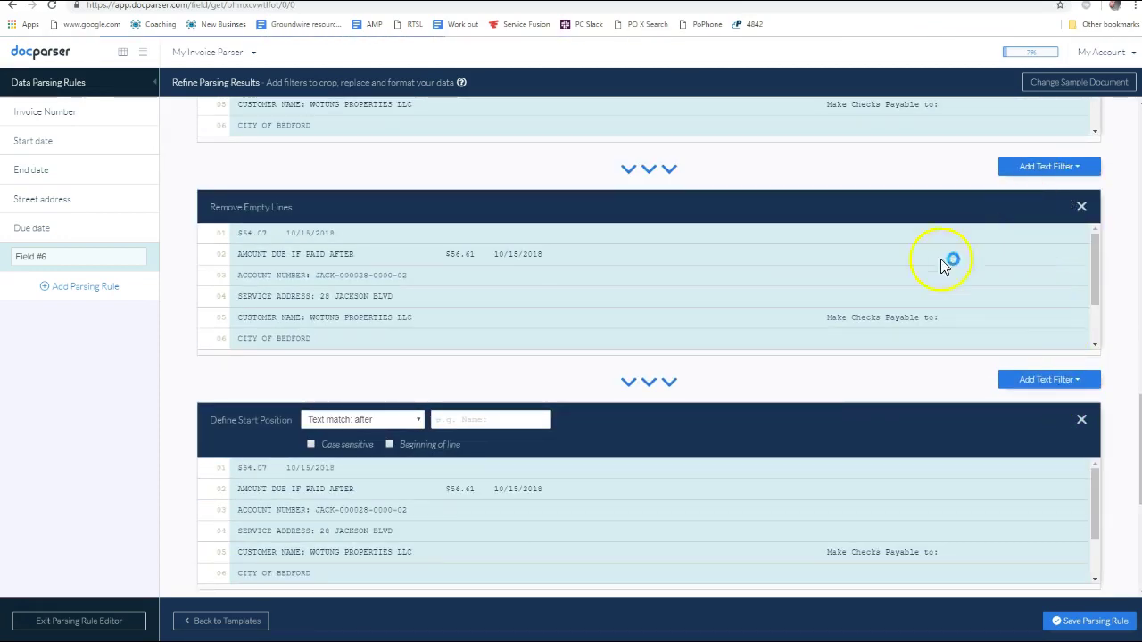
{"action": "left_click", "coordinate": [540, 422]}
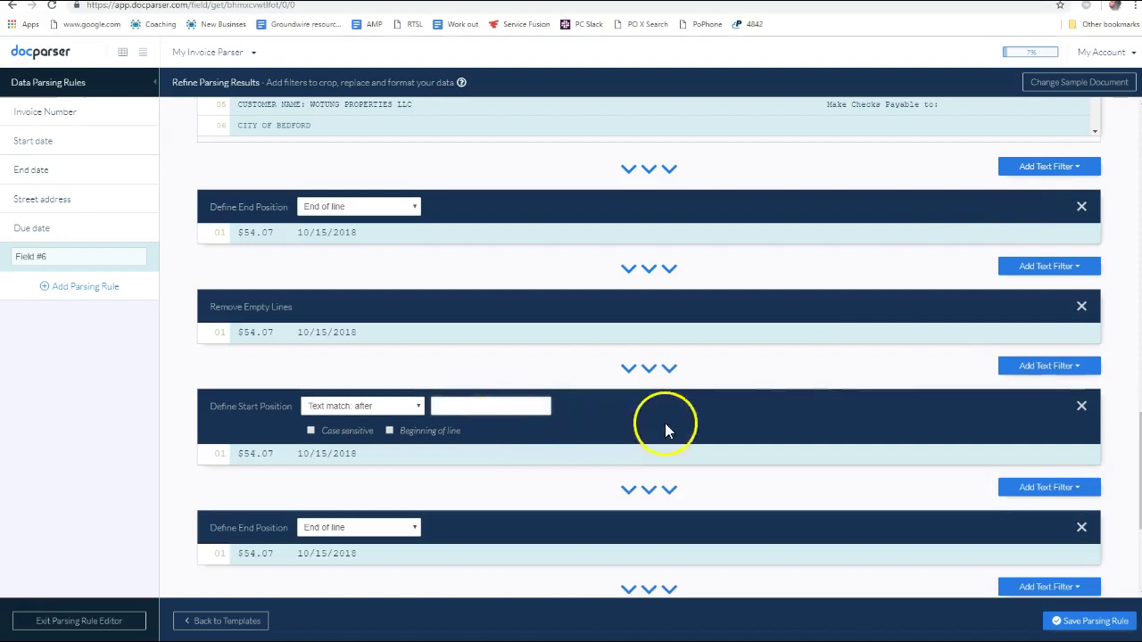
Delete the extra end-position, start-position and Remove Empty Lines filter blocks from Field #6
{"action": "scroll", "coordinate": [669, 428], "scroll_direction": "down", "scroll_amount": 2}
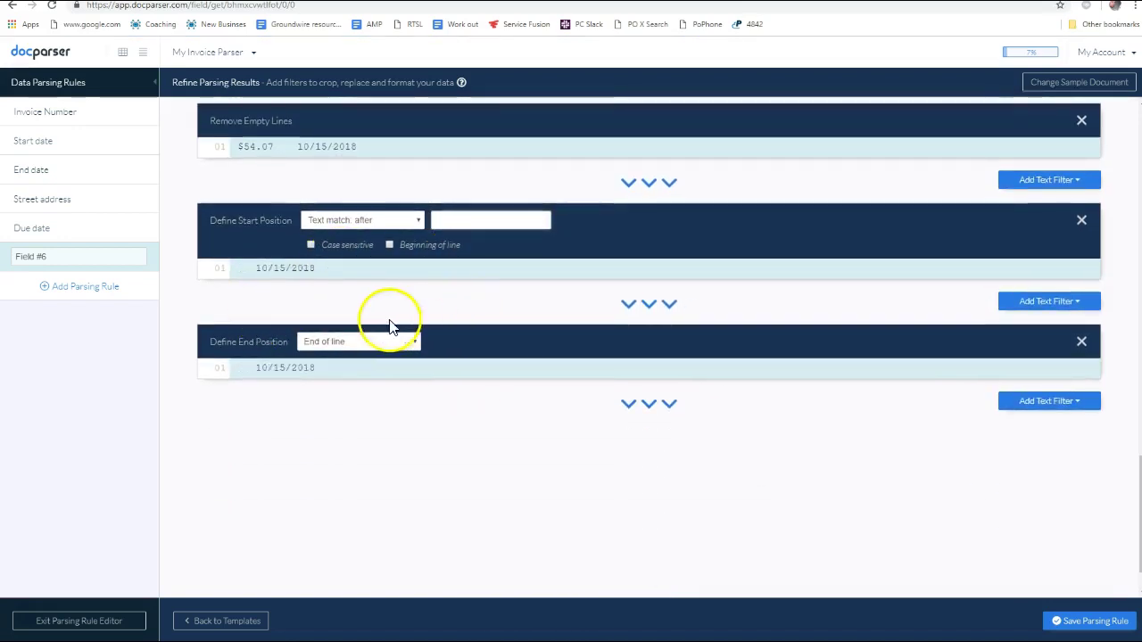
{"action": "scroll", "coordinate": [458, 268], "scroll_direction": "up", "scroll_amount": 2}
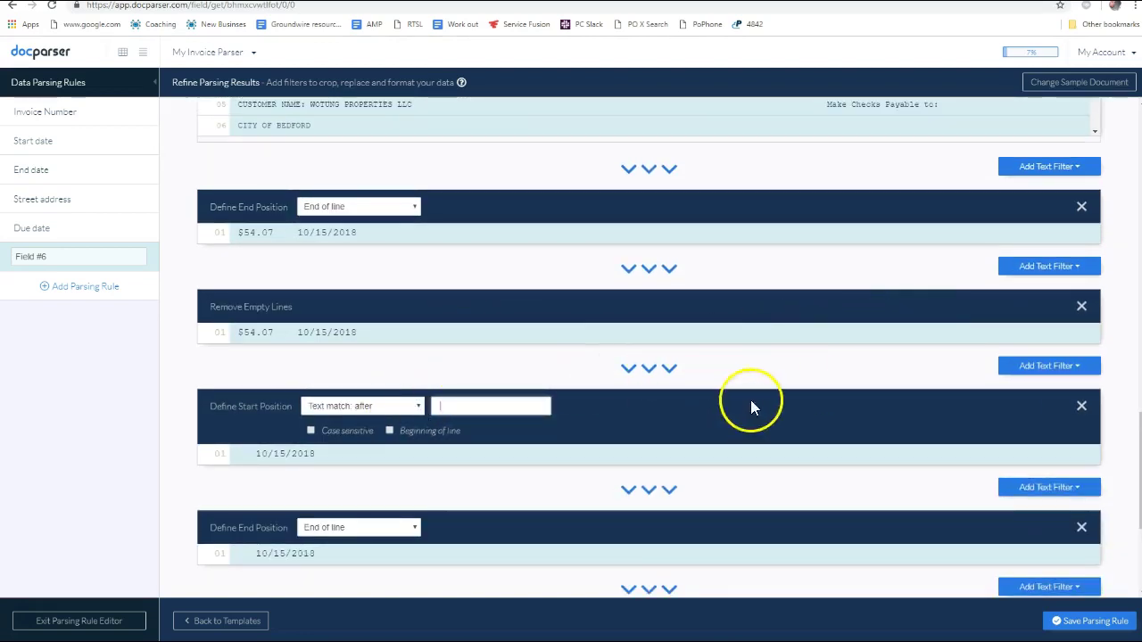
{"action": "scroll", "coordinate": [884, 419], "scroll_direction": "down", "scroll_amount": 1}
{"action": "left_click", "coordinate": [1080, 465]}
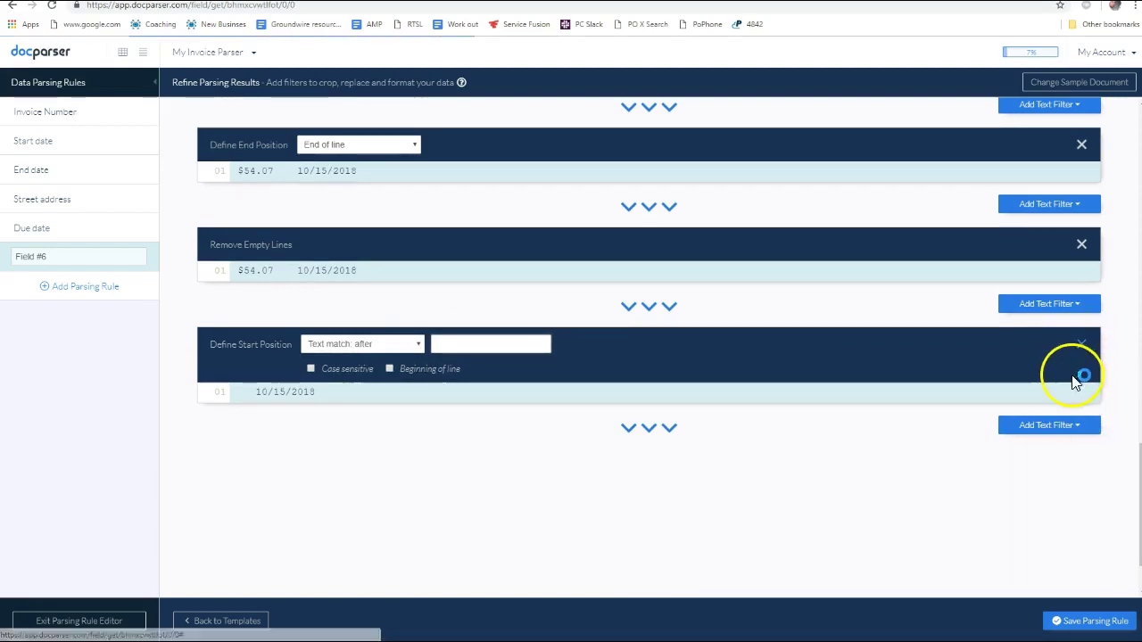
{"action": "left_click", "coordinate": [1081, 346]}
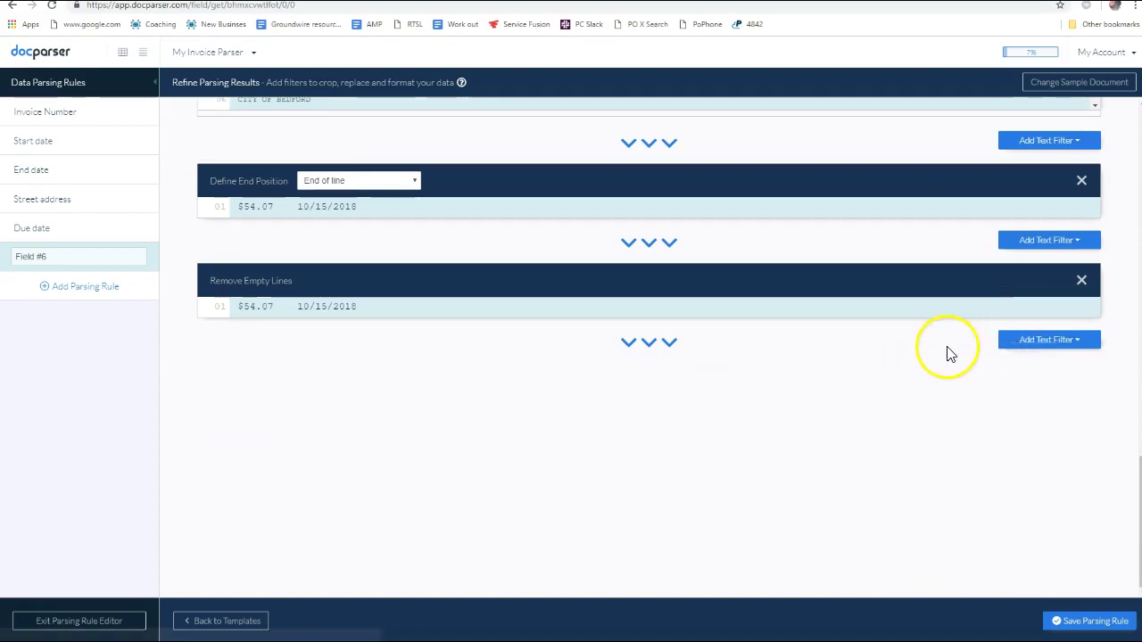
{"action": "scroll", "coordinate": [987, 334], "scroll_direction": "up", "scroll_amount": 1}
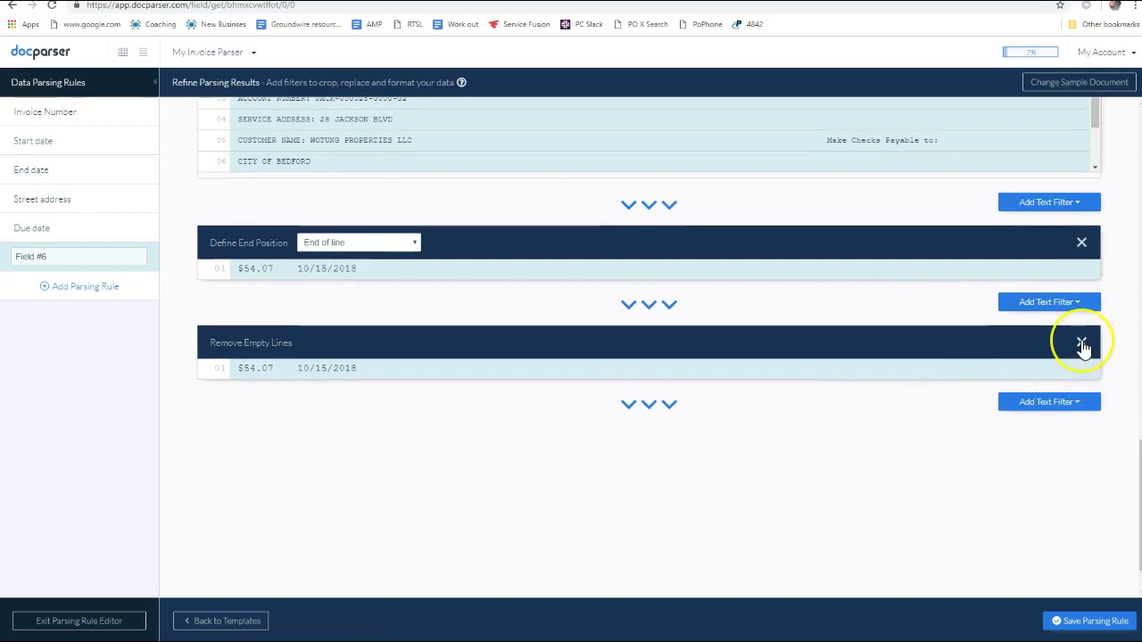
{"action": "left_click", "coordinate": [1081, 345]}
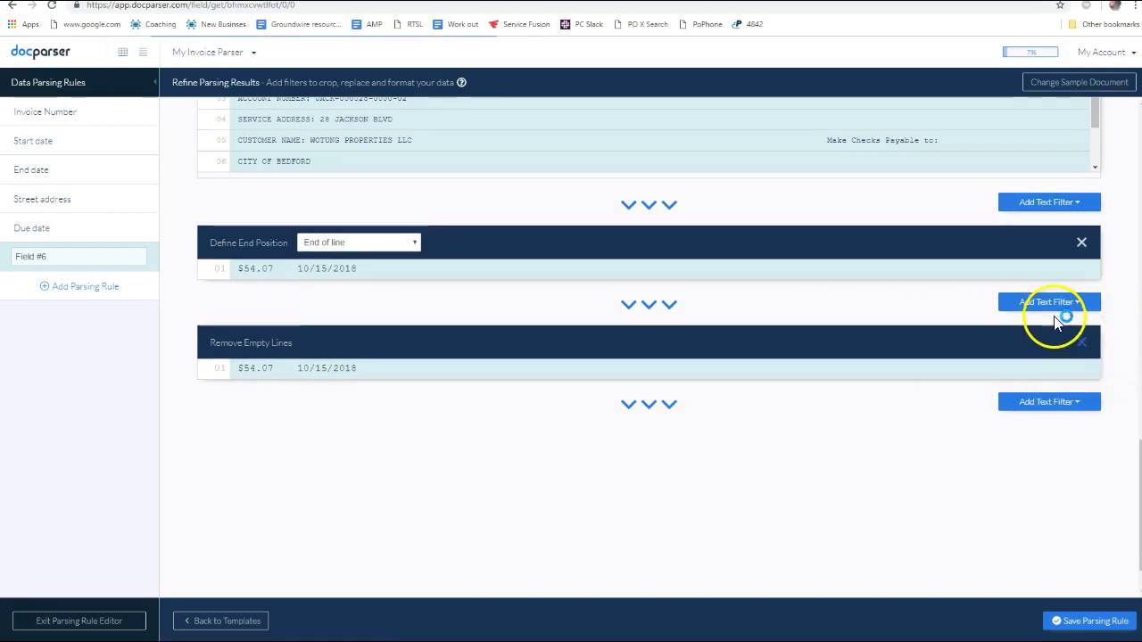
{"action": "left_click", "coordinate": [1060, 345]}
Add a Define End Position filter set to 'Text match: before', then a Remove Blank Spaces filter
{"action": "mouse_move", "coordinate": [1042, 368]}
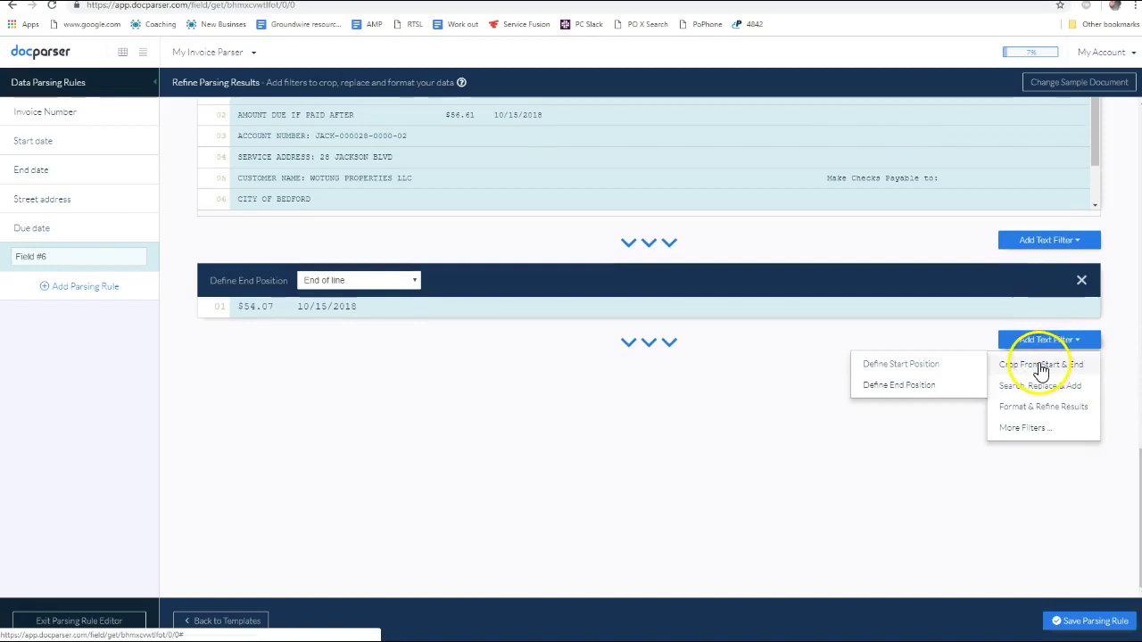
{"action": "left_click", "coordinate": [925, 395]}
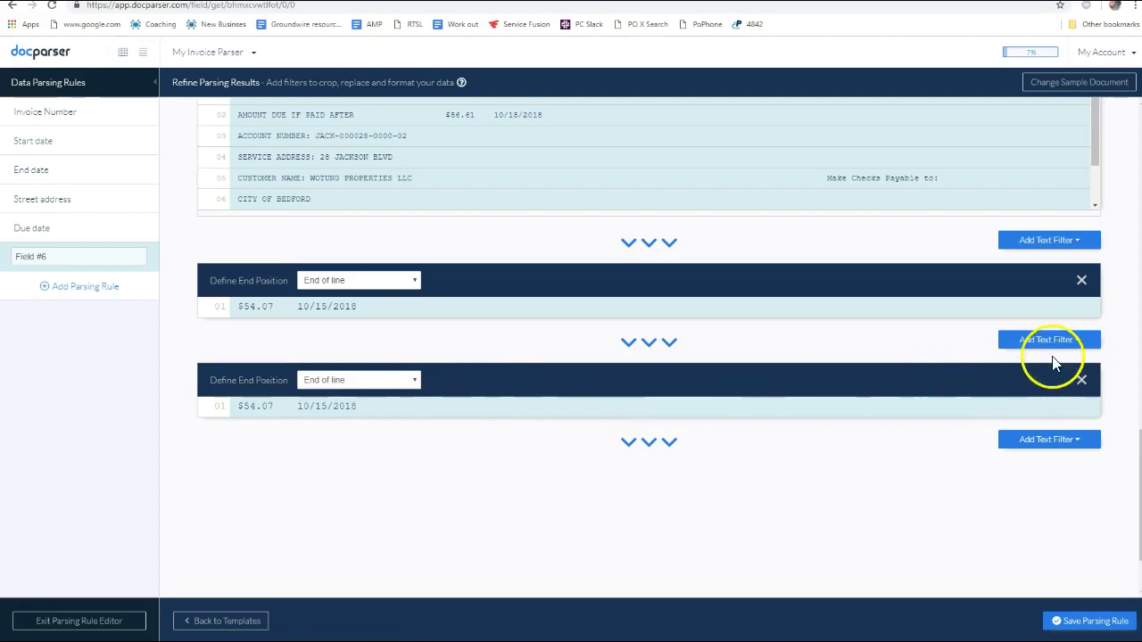
{"action": "left_click", "coordinate": [366, 391]}
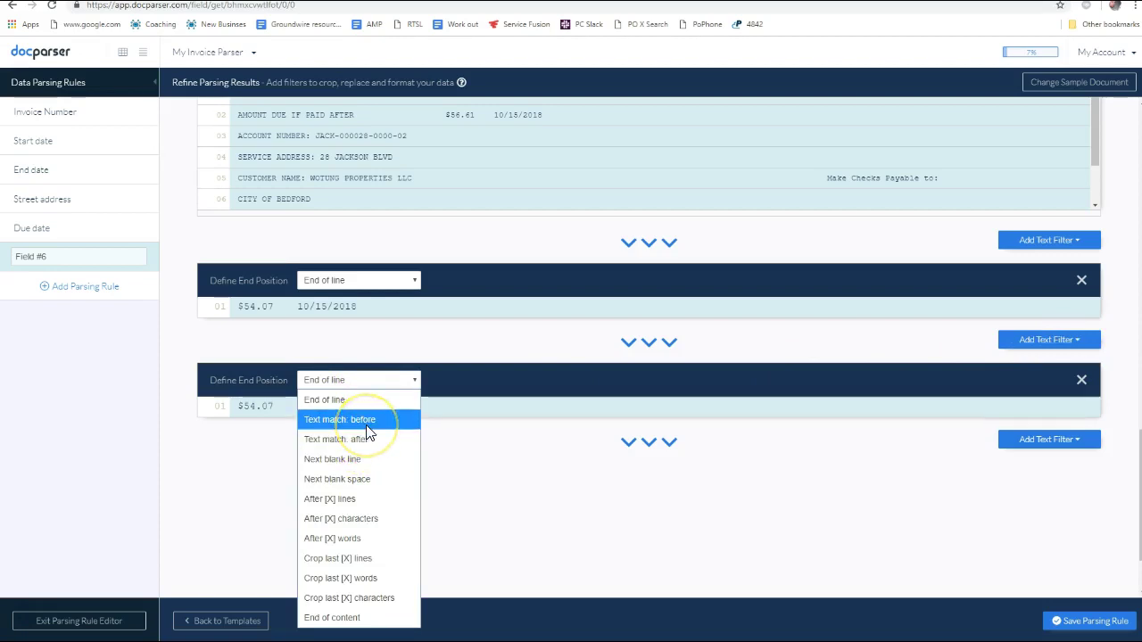
{"action": "left_click", "coordinate": [366, 423]}
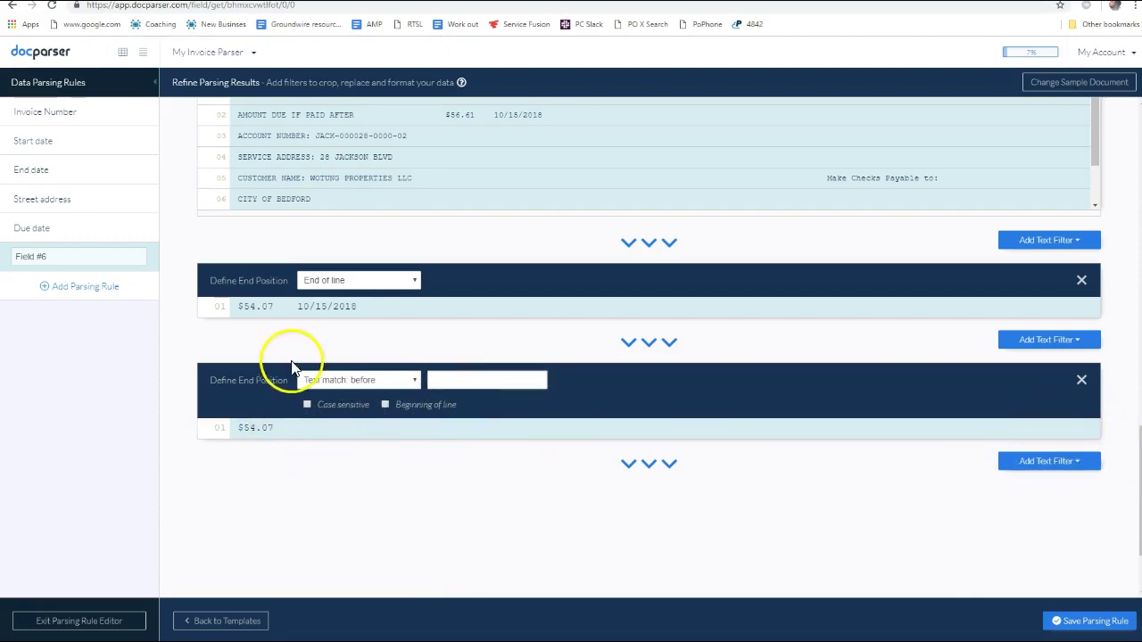
{"action": "left_click", "coordinate": [1035, 461]}
{"action": "scroll", "coordinate": [1019, 475], "scroll_direction": "down", "scroll_amount": 2}
{"action": "mouse_move", "coordinate": [1008, 407]}
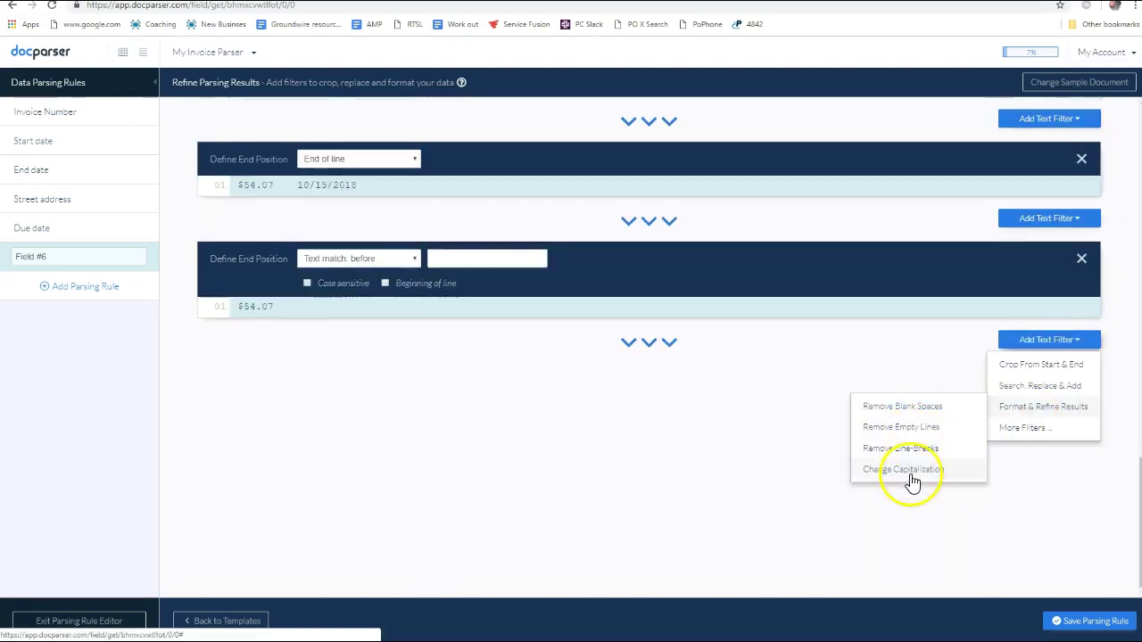
{"action": "left_click", "coordinate": [916, 409]}
{"action": "left_click", "coordinate": [612, 410]}
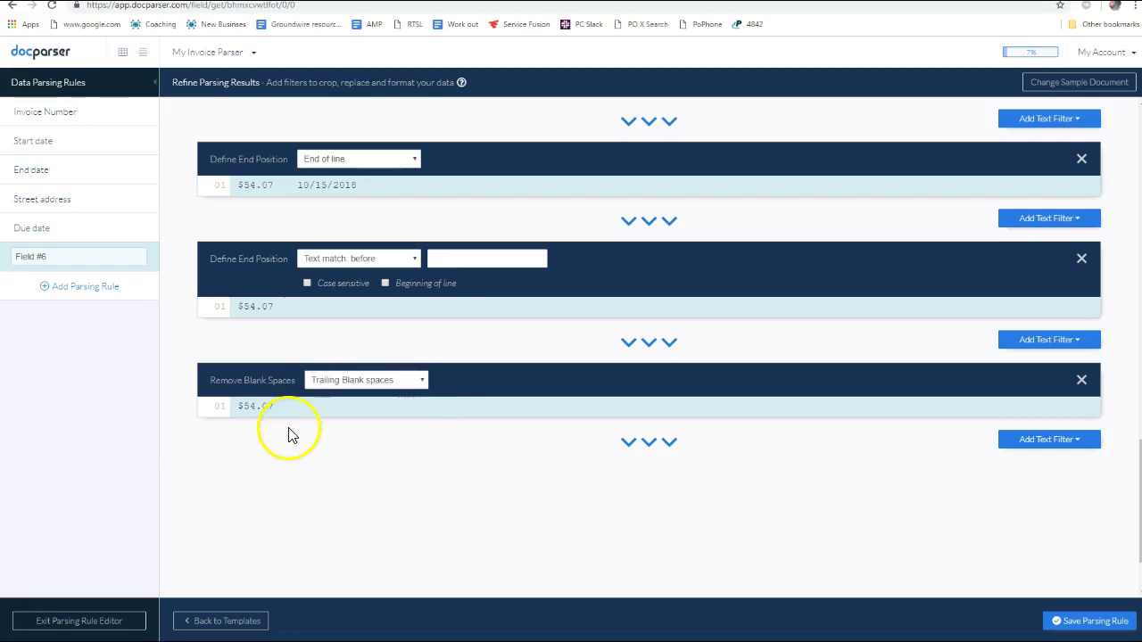
Add a Find Numbers filter so the result drops the dollar sign and reads 54.07
{"action": "left_click_drag", "start_coordinate": [218, 408], "coordinate": [238, 406]}
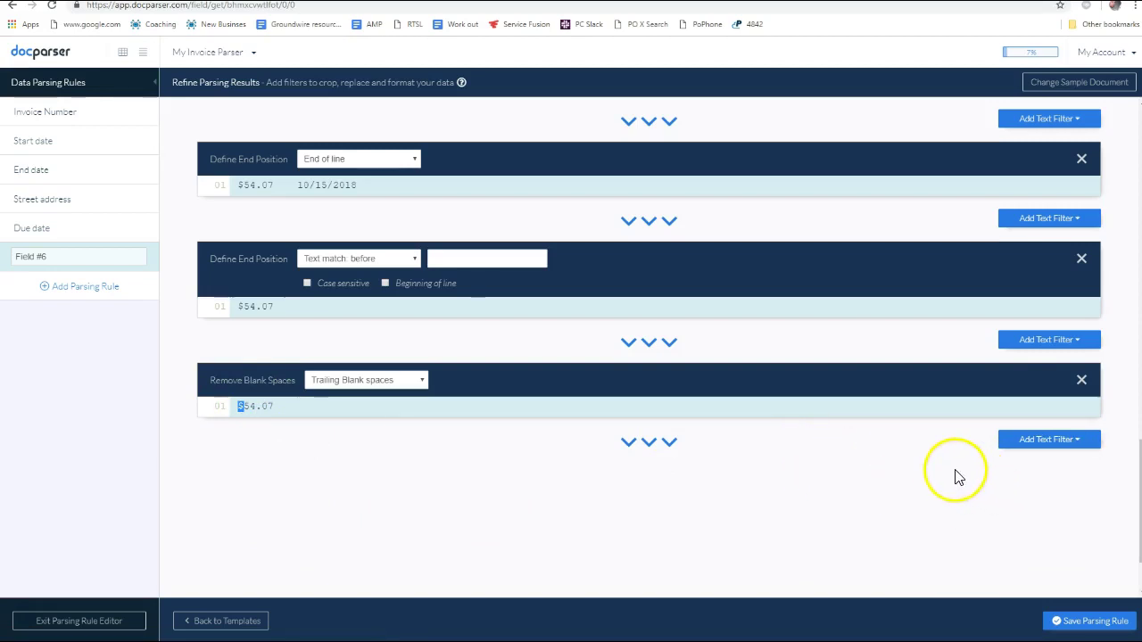
{"action": "left_click", "coordinate": [1076, 443]}
{"action": "mouse_move", "coordinate": [1058, 466]}
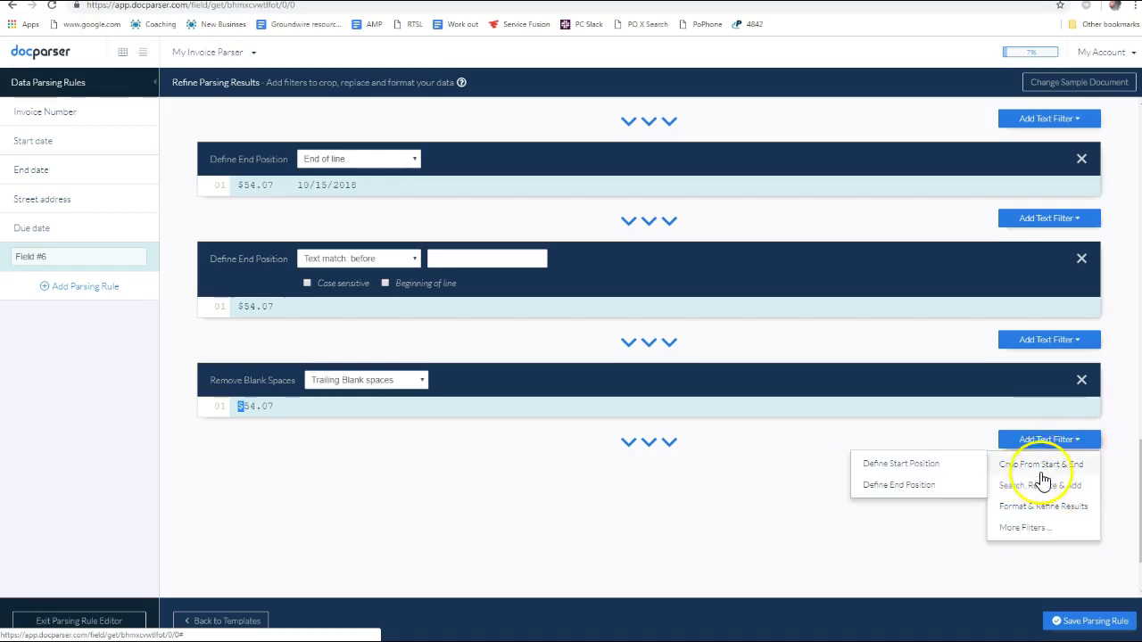
{"action": "mouse_move", "coordinate": [1032, 514]}
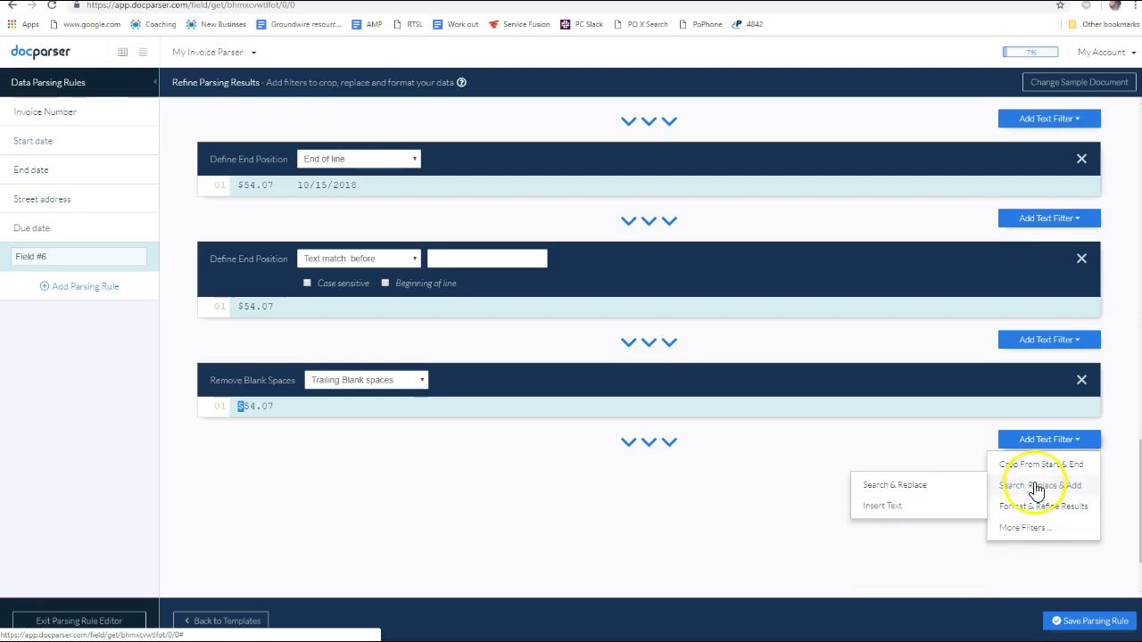
{"action": "scroll", "coordinate": [1037, 518], "scroll_direction": "down", "scroll_amount": 1}
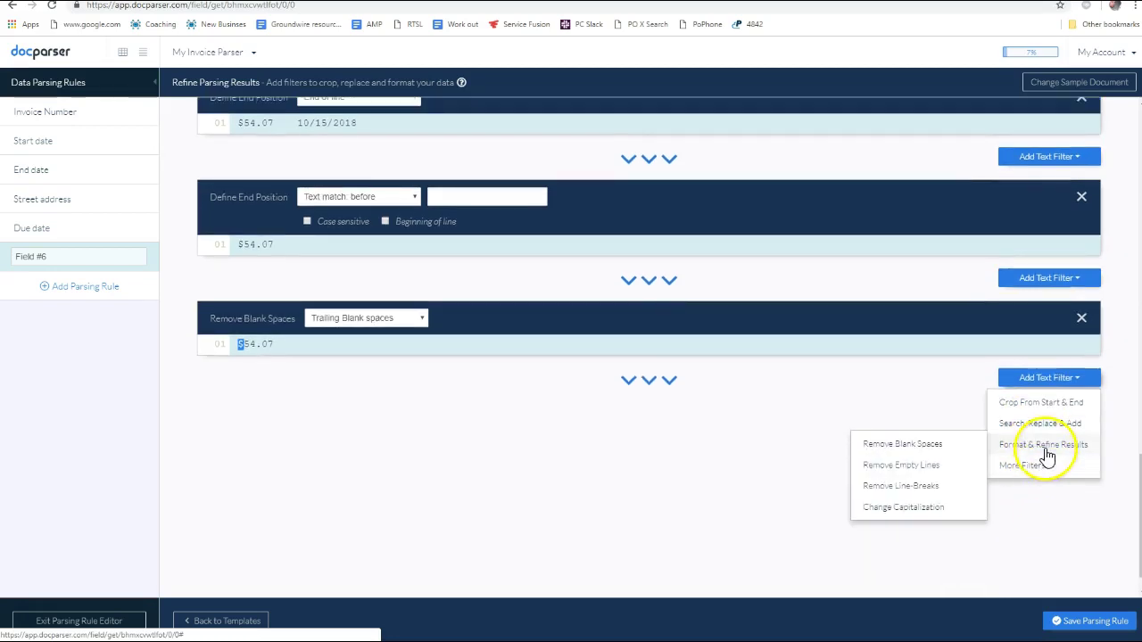
{"action": "mouse_move", "coordinate": [1056, 411]}
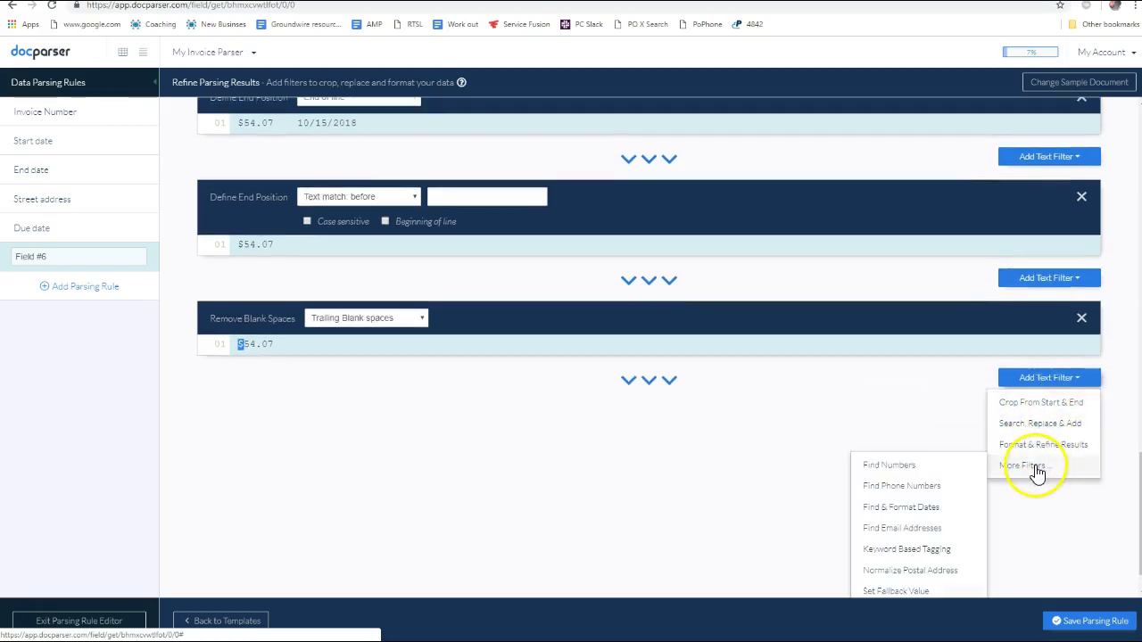
{"action": "scroll", "coordinate": [1035, 469], "scroll_direction": "down", "scroll_amount": 1}
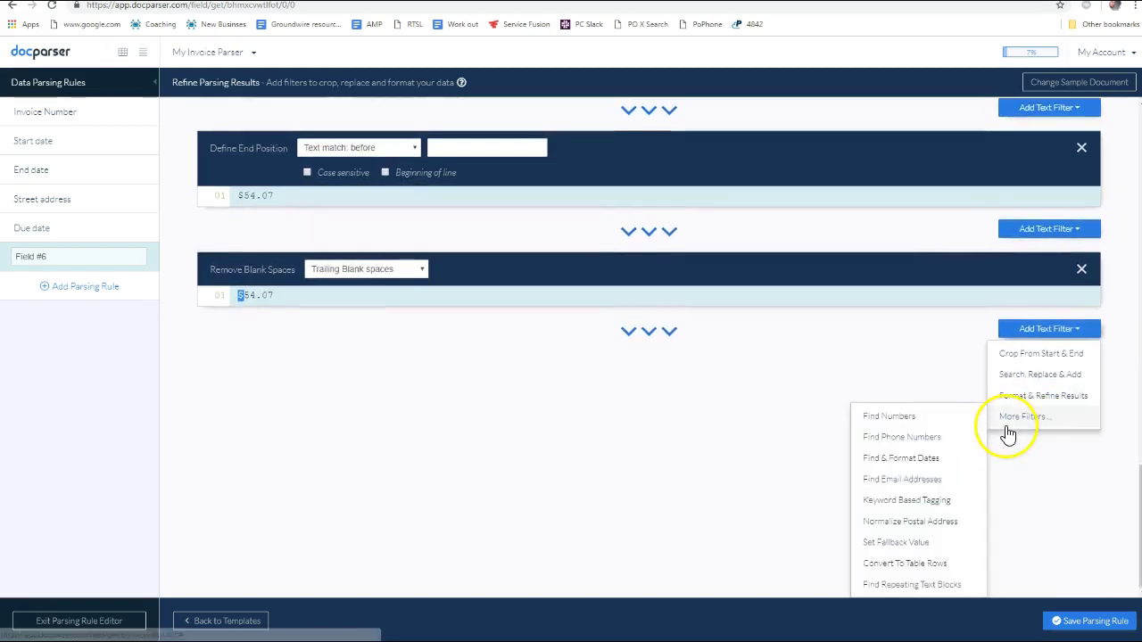
{"action": "left_click", "coordinate": [928, 419]}
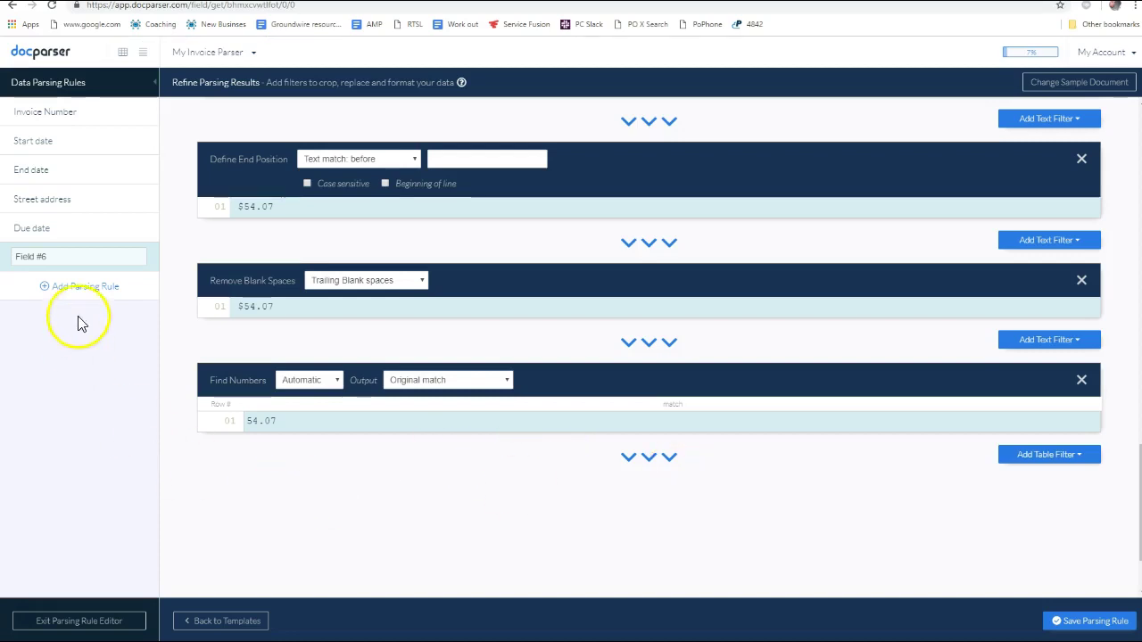
Rename Field #6 to 'Amount due', save the rule and start a new parsing rule
{"action": "left_click", "coordinate": [56, 256]}
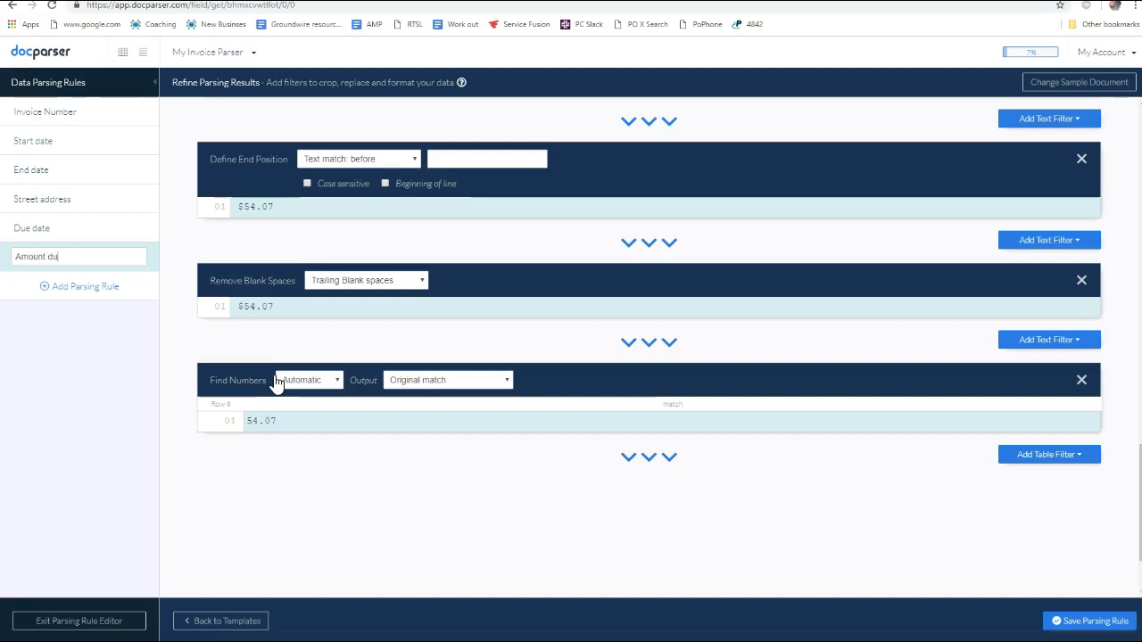
{"action": "left_click", "coordinate": [88, 298]}
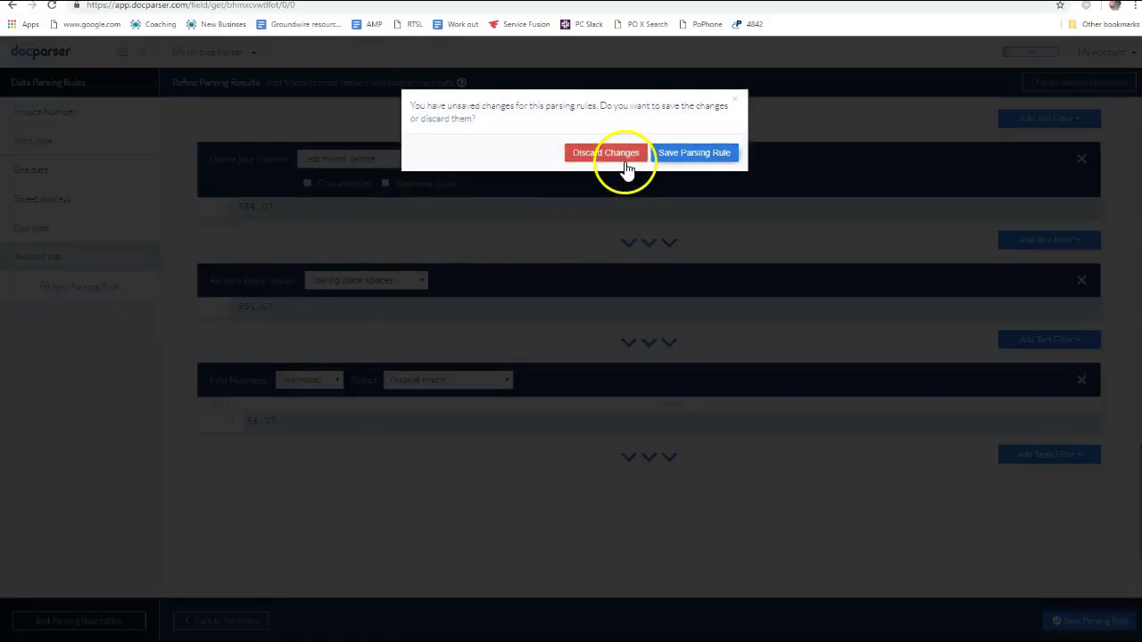
{"action": "left_click", "coordinate": [701, 157]}
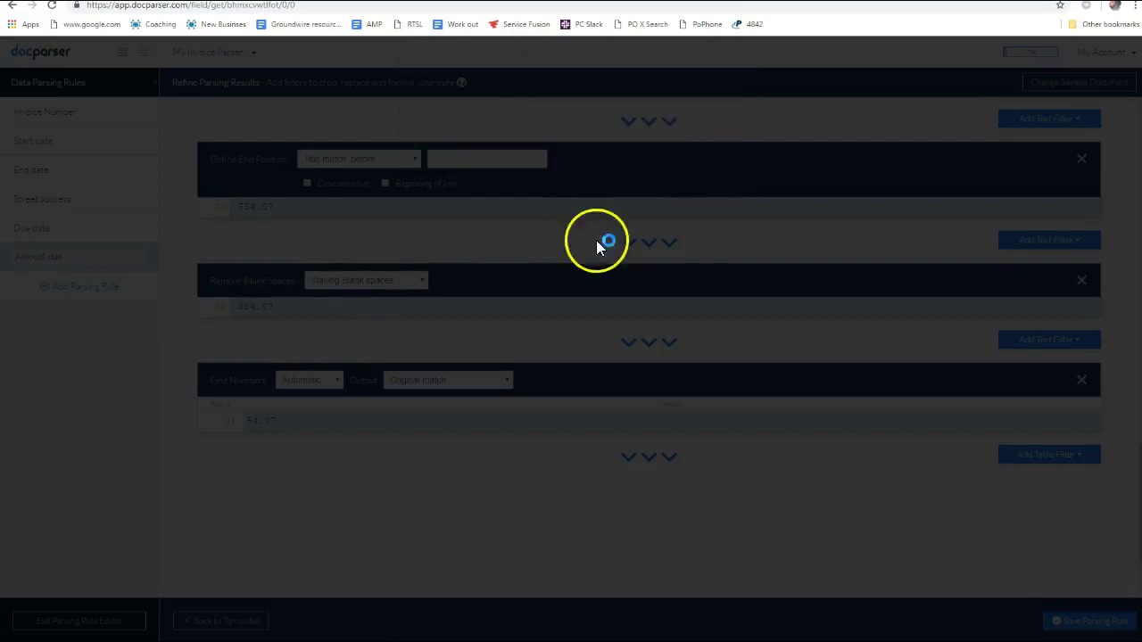
{"action": "scroll", "coordinate": [624, 326], "scroll_direction": "down", "scroll_amount": 3}
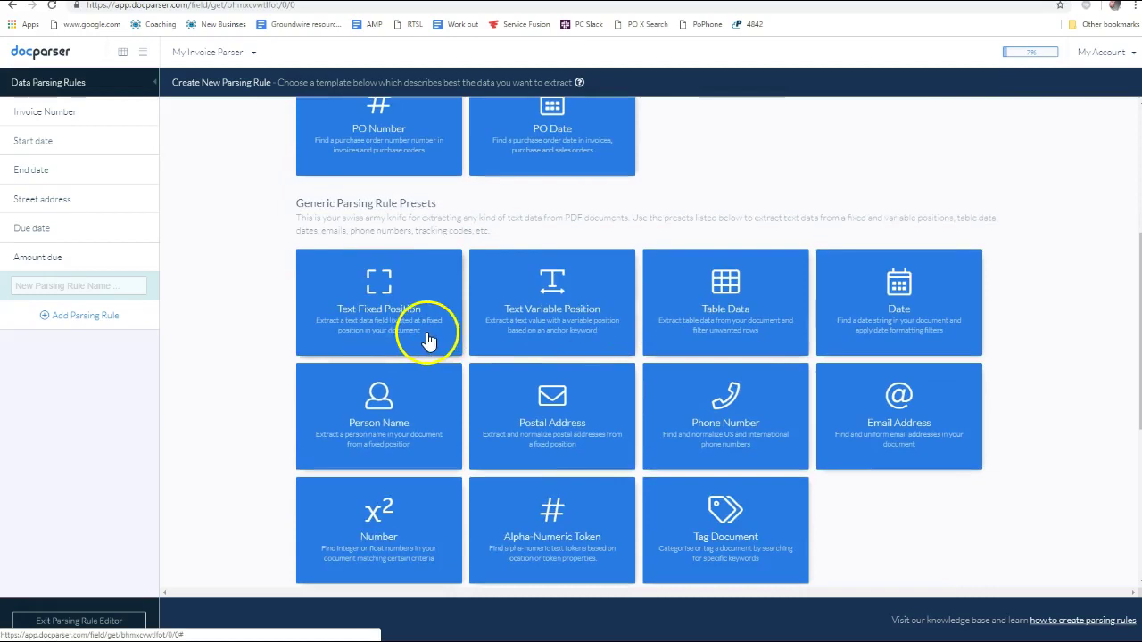
{"action": "scroll", "coordinate": [535, 356], "scroll_direction": "up", "scroll_amount": 1}
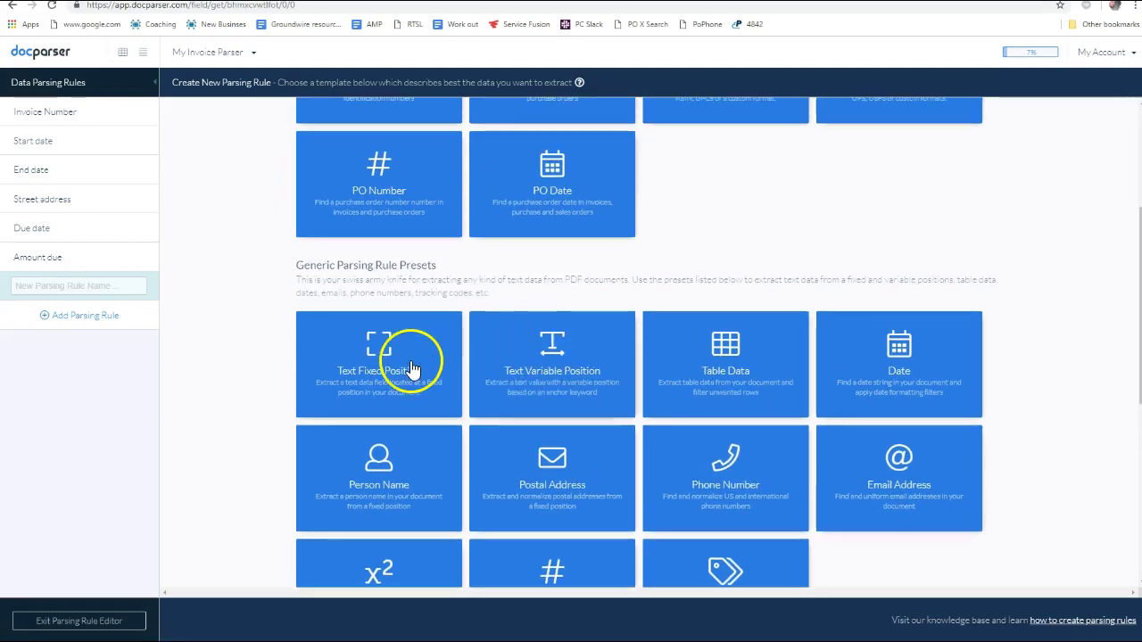
{"action": "scroll", "coordinate": [879, 421], "scroll_direction": "down", "scroll_amount": 2}
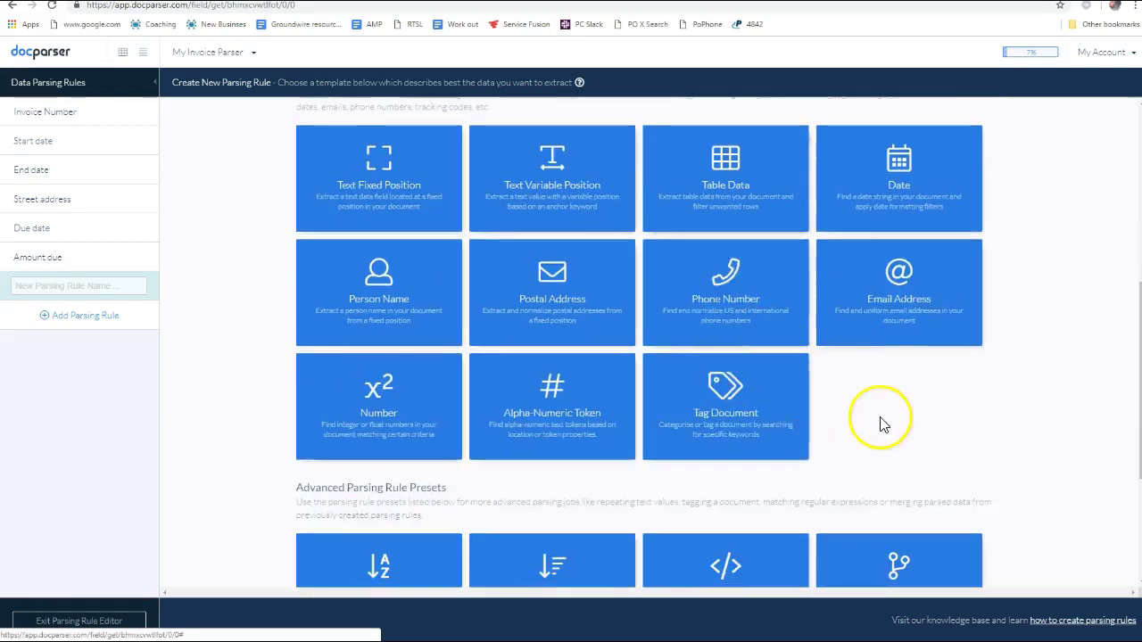
{"action": "scroll", "coordinate": [884, 427], "scroll_direction": "up", "scroll_amount": 1}
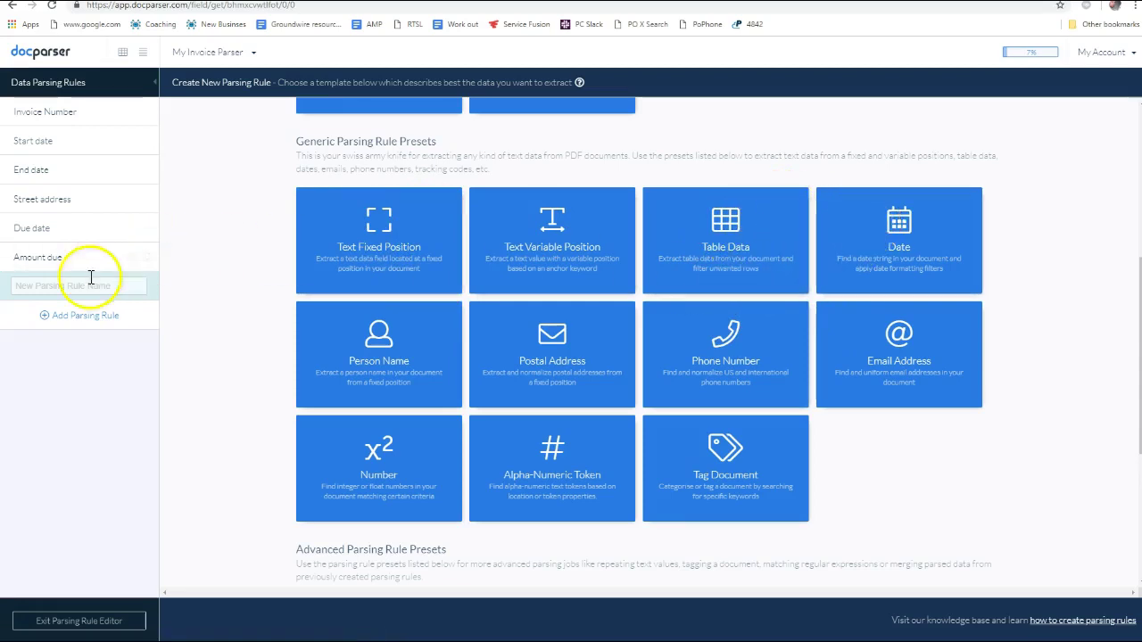
Check the field-name notes in Notepad, then return to the preset templates in Docparser
{"action": "key", "text": "alt+Tab"}
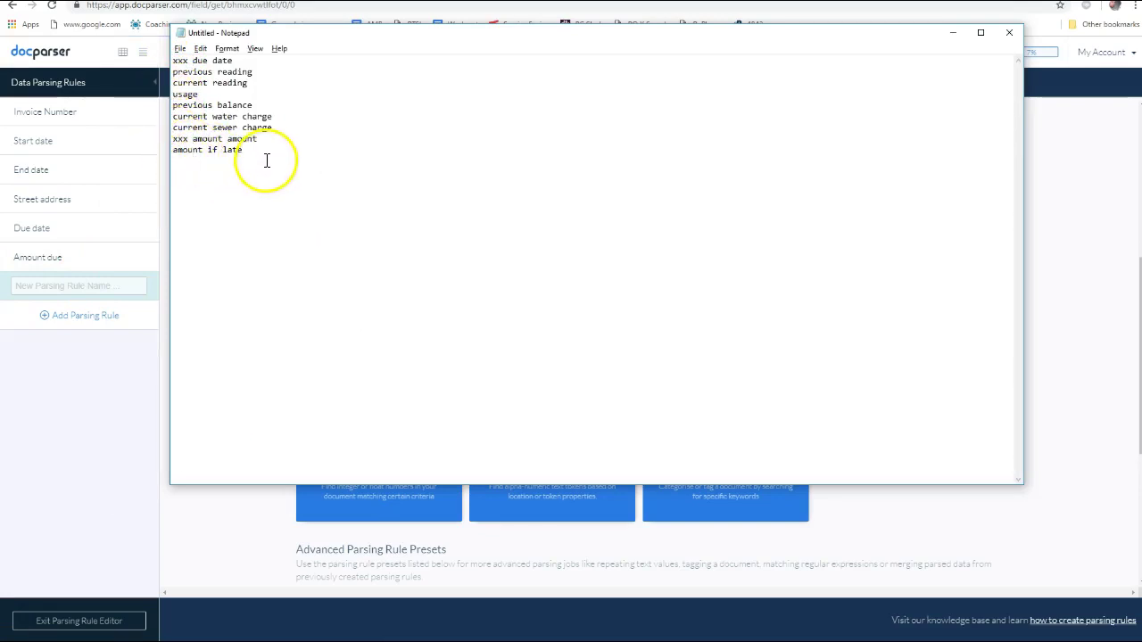
{"action": "key", "text": "alt+Tab"}
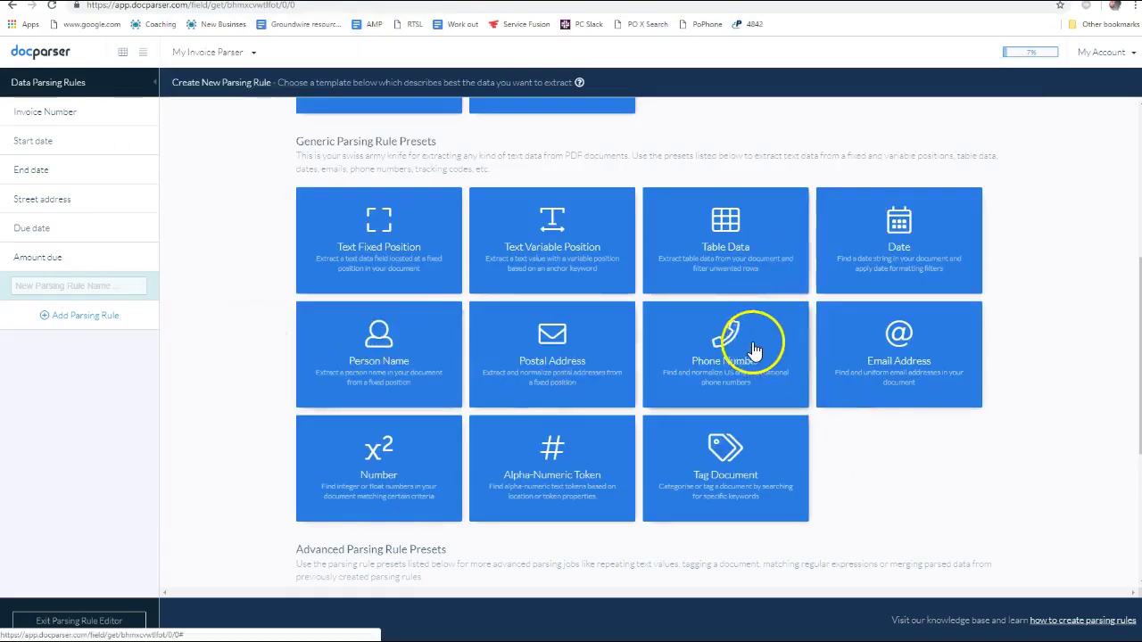
{"action": "scroll", "coordinate": [492, 255], "scroll_direction": "down", "scroll_amount": 1}
{"action": "scroll", "coordinate": [502, 250], "scroll_direction": "up", "scroll_amount": 1}
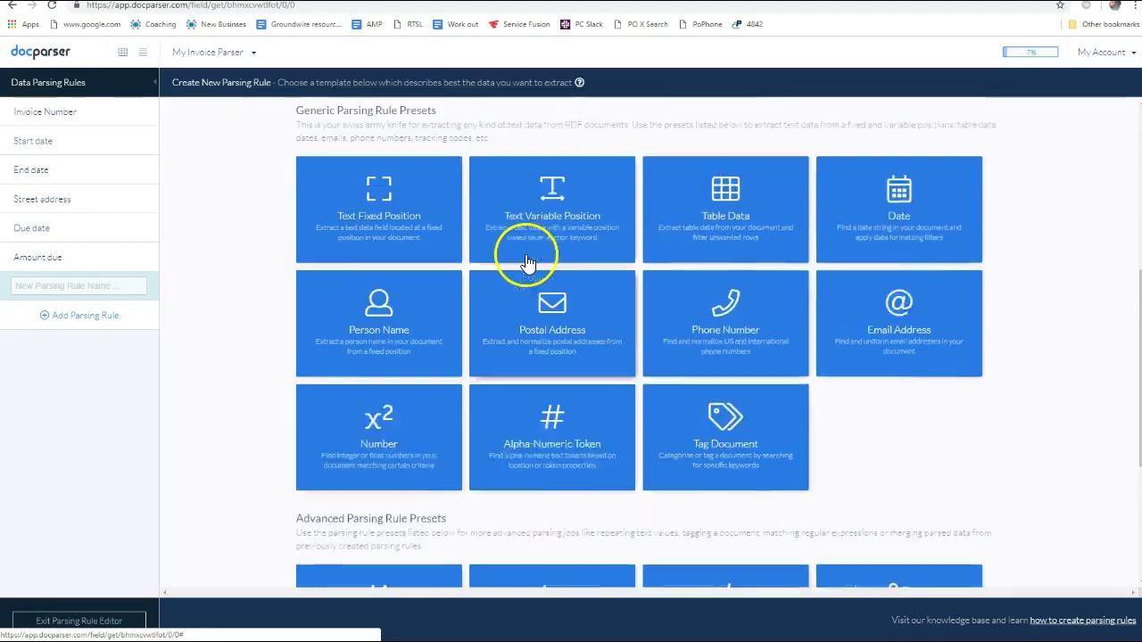
Start the new rule as a variable-position text field and search the page
{"action": "left_click", "coordinate": [582, 261]}
{"action": "scroll", "coordinate": [986, 229], "scroll_direction": "down", "scroll_amount": 5}
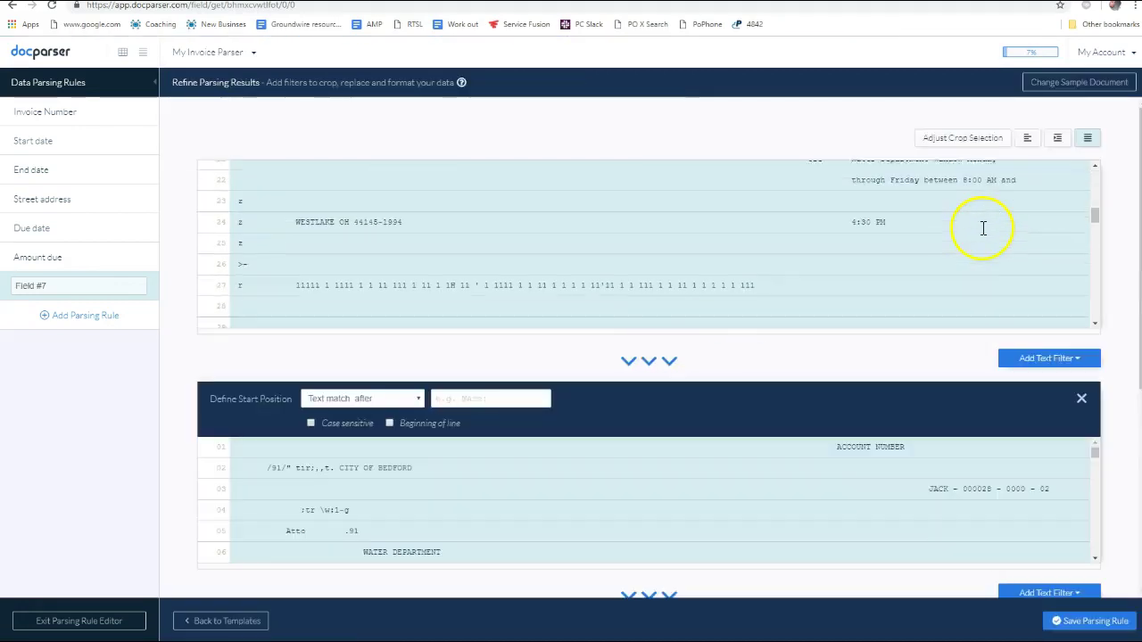
{"action": "scroll", "coordinate": [981, 230], "scroll_direction": "down", "scroll_amount": 4}
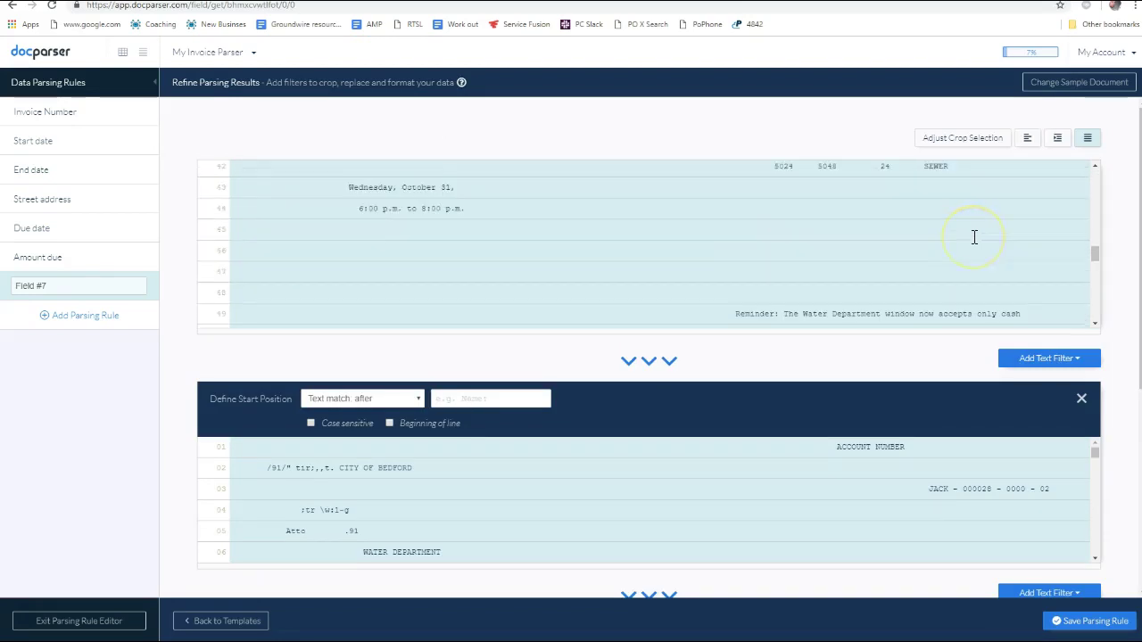
{"action": "scroll", "coordinate": [974, 236], "scroll_direction": "up", "scroll_amount": 2}
{"action": "key", "text": "ctrl+f"}
{"action": "type", "text": "late"}
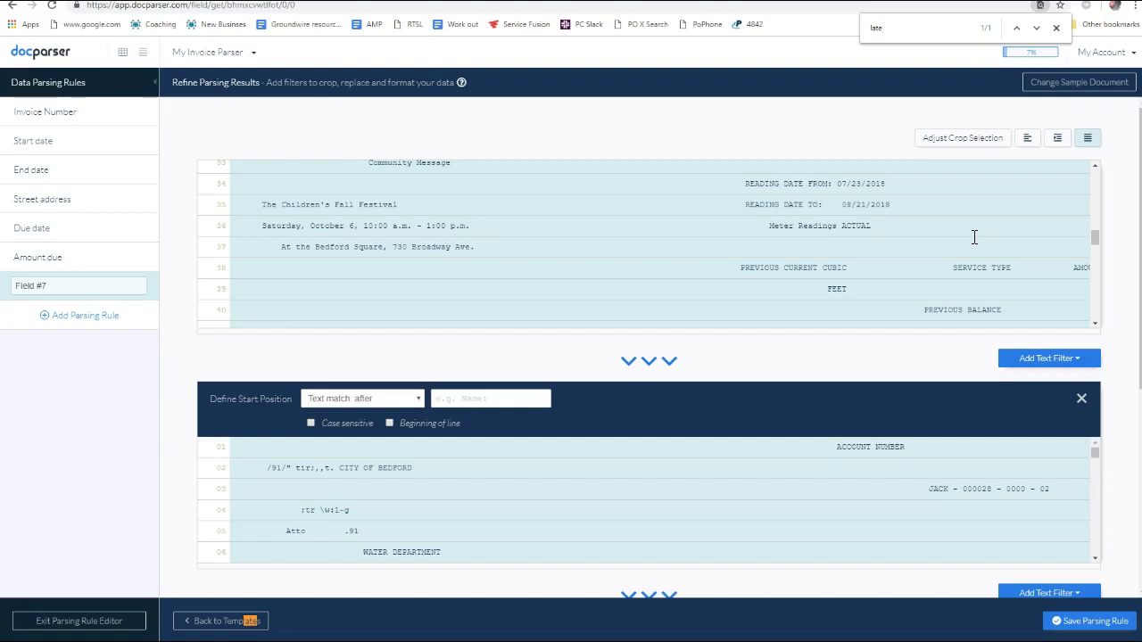
{"action": "scroll", "coordinate": [975, 237], "scroll_direction": "down", "scroll_amount": 7}
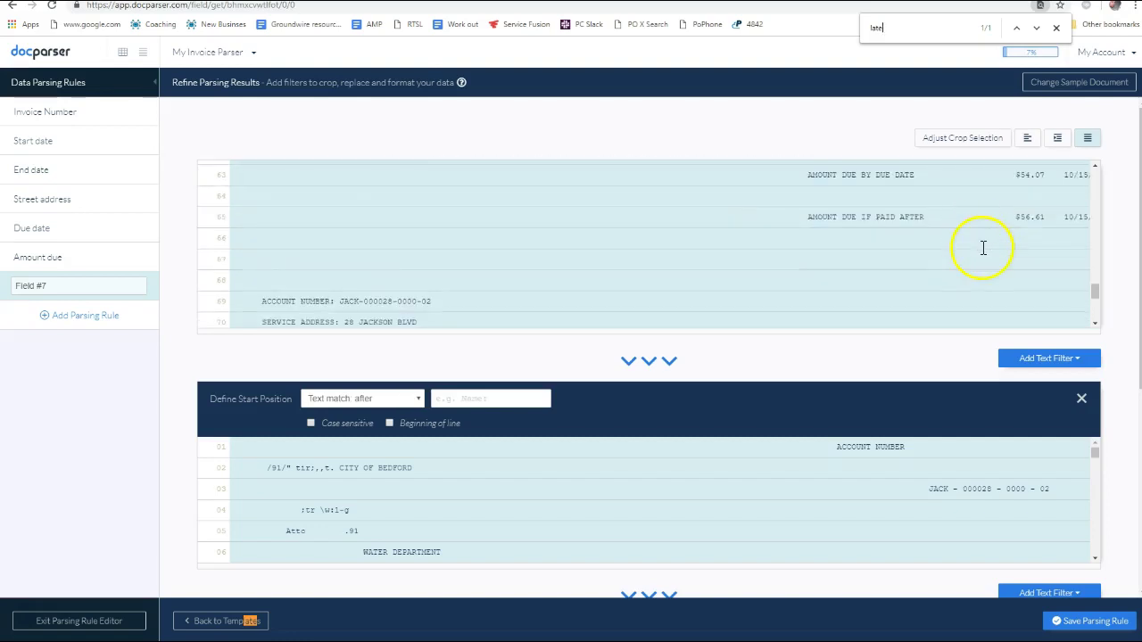
{"action": "scroll", "coordinate": [1043, 242], "scroll_direction": "up", "scroll_amount": 12}
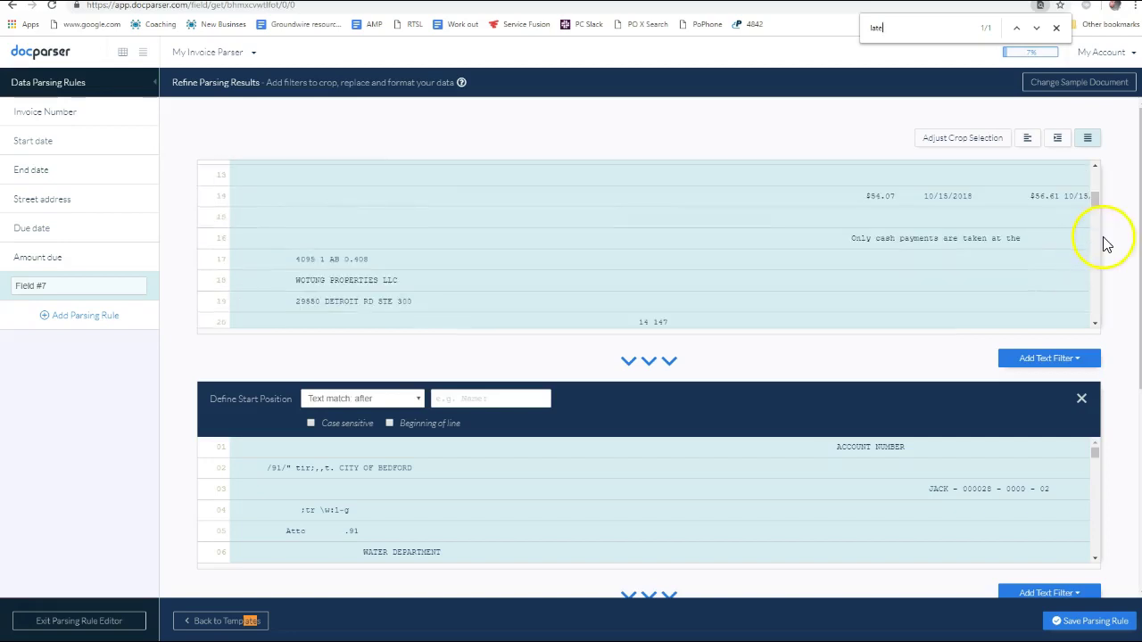
Redraw the crop area over the lower bill section and confirm the selection
{"action": "left_click", "coordinate": [950, 136]}
{"action": "scroll", "coordinate": [785, 307], "scroll_direction": "down", "scroll_amount": 5}
{"action": "scroll", "coordinate": [809, 294], "scroll_direction": "down", "scroll_amount": 3}
{"action": "scroll", "coordinate": [714, 259], "scroll_direction": "up", "scroll_amount": 1}
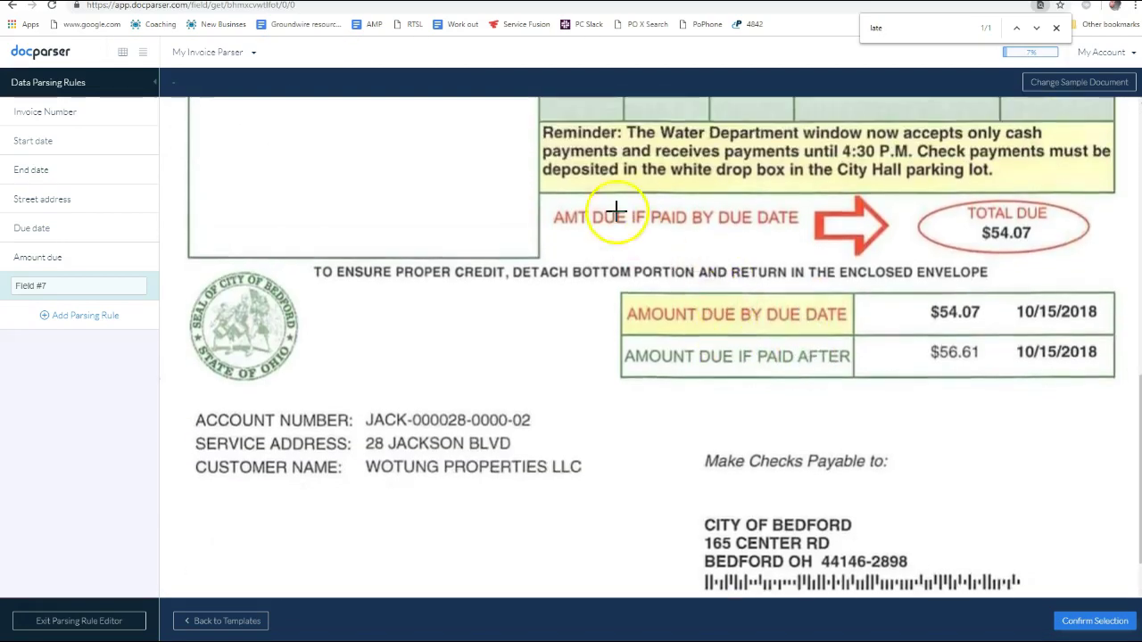
{"action": "left_click_drag", "start_coordinate": [448, 105], "coordinate": [1112, 580]}
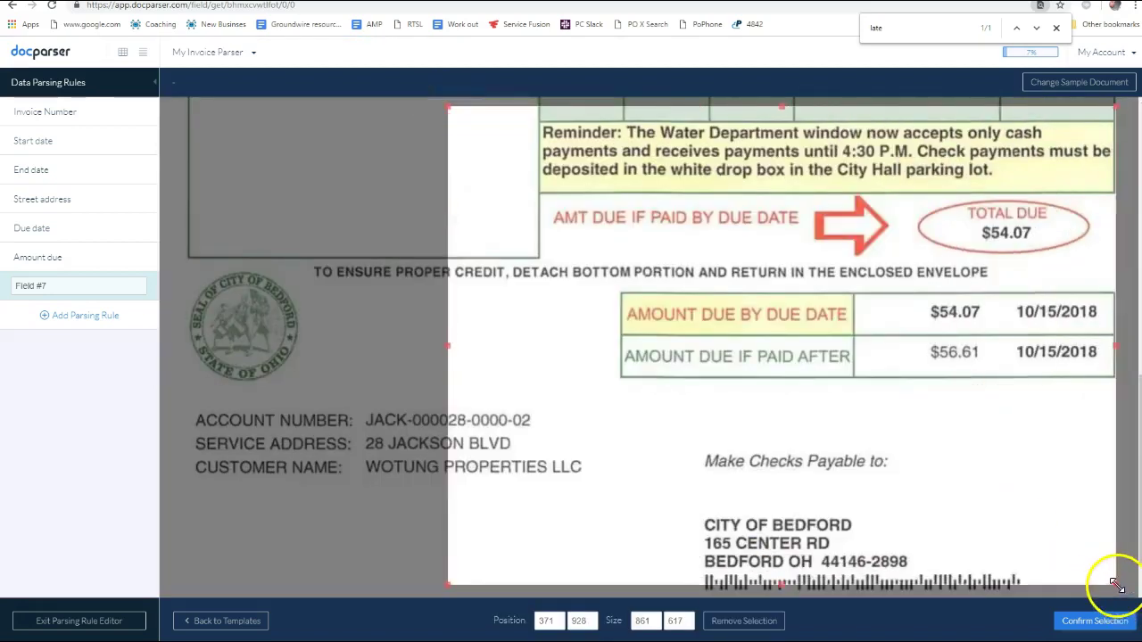
{"action": "left_click_drag", "start_coordinate": [1114, 580], "coordinate": [1115, 581]}
{"action": "left_click", "coordinate": [1095, 621]}
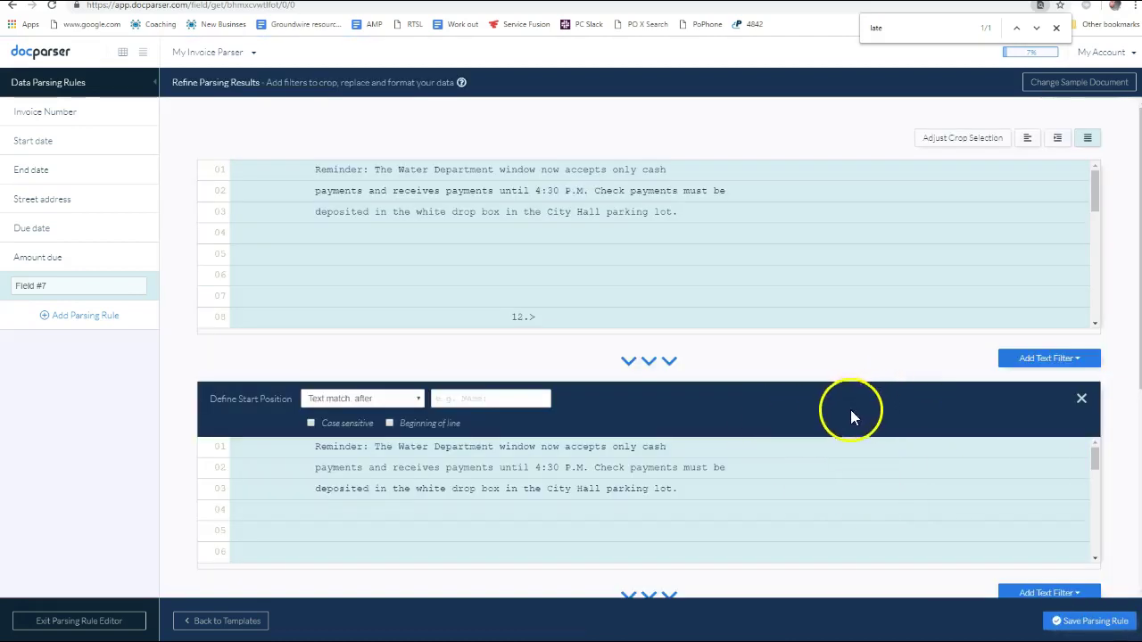
Select and copy the word AFTER from line 17 of the extracted text
{"action": "scroll", "coordinate": [850, 410], "scroll_direction": "down", "scroll_amount": 4}
{"action": "scroll", "coordinate": [822, 419], "scroll_direction": "up", "scroll_amount": 4}
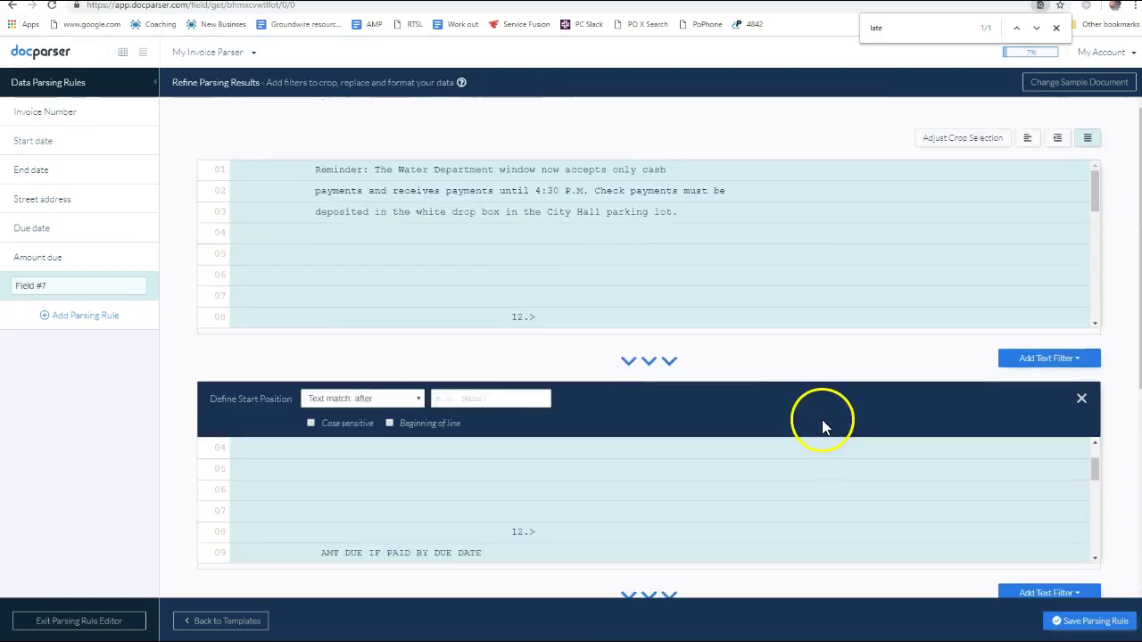
{"action": "scroll", "coordinate": [678, 302], "scroll_direction": "down", "scroll_amount": 3}
{"action": "scroll", "coordinate": [677, 302], "scroll_direction": "down", "scroll_amount": 5}
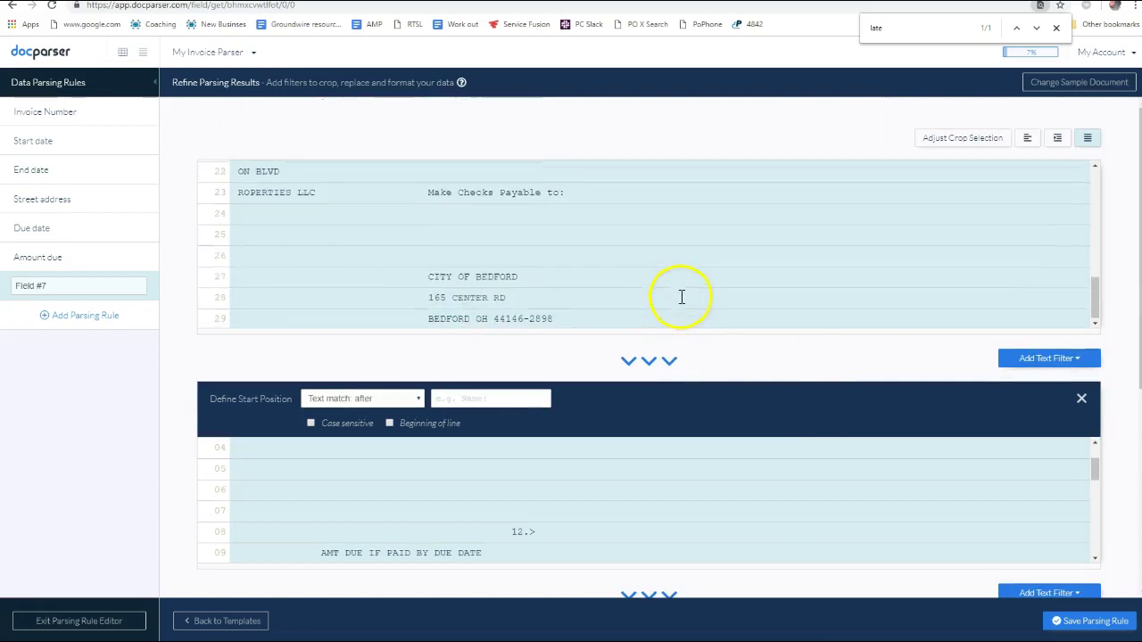
{"action": "scroll", "coordinate": [675, 288], "scroll_direction": "up", "scroll_amount": 1}
{"action": "scroll", "coordinate": [727, 290], "scroll_direction": "up", "scroll_amount": 5}
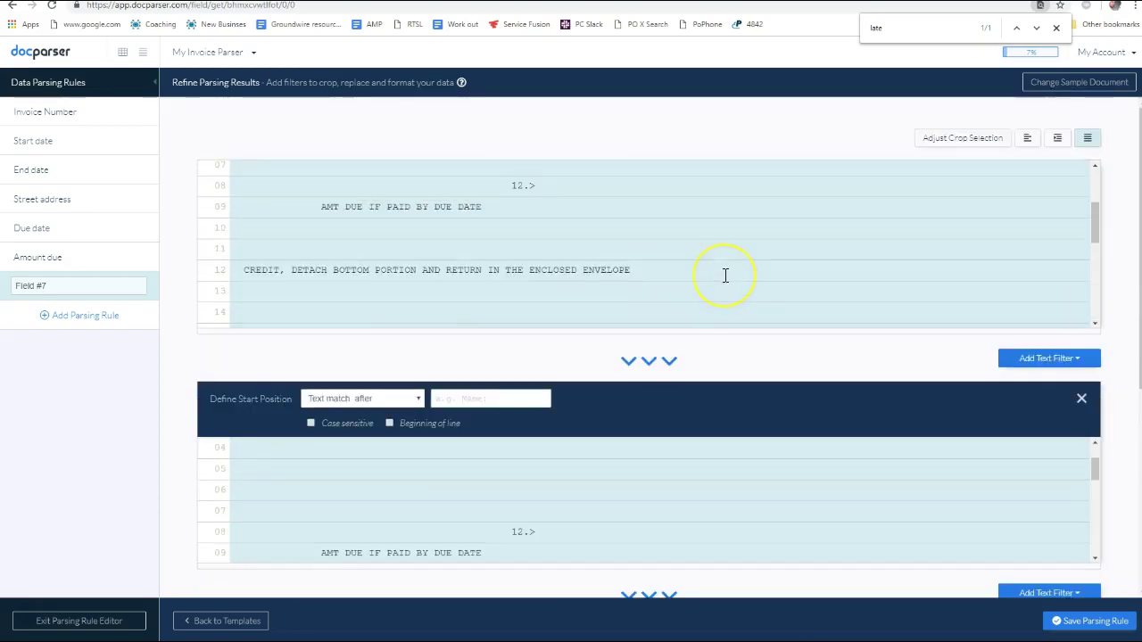
{"action": "scroll", "coordinate": [726, 276], "scroll_direction": "down", "scroll_amount": 2}
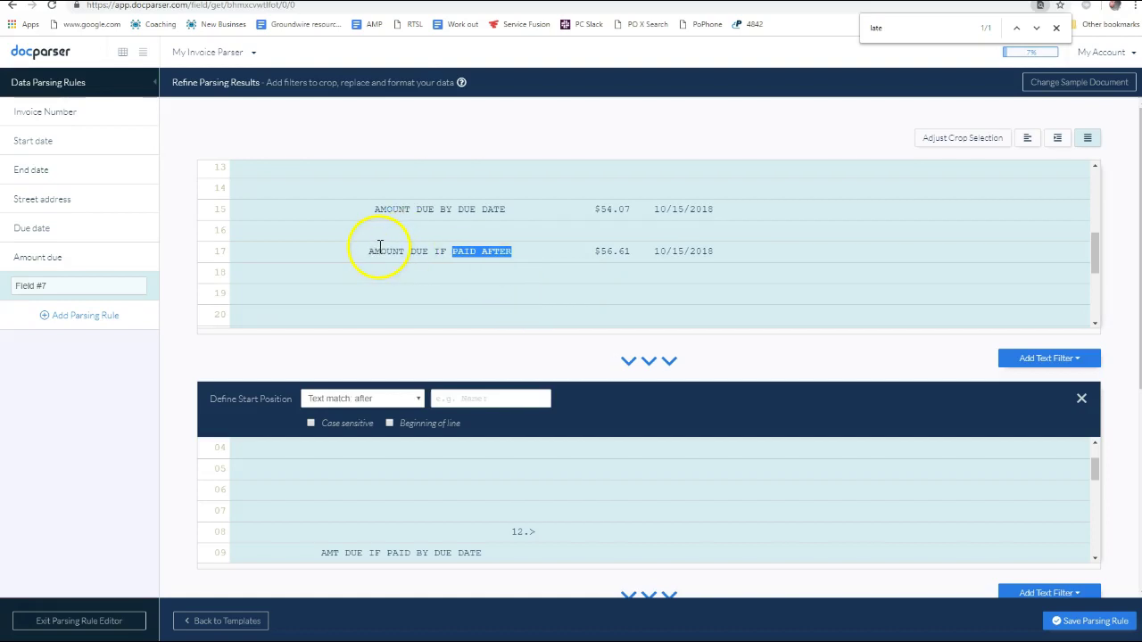
{"action": "left_click_drag", "start_coordinate": [374, 249], "coordinate": [495, 252]}
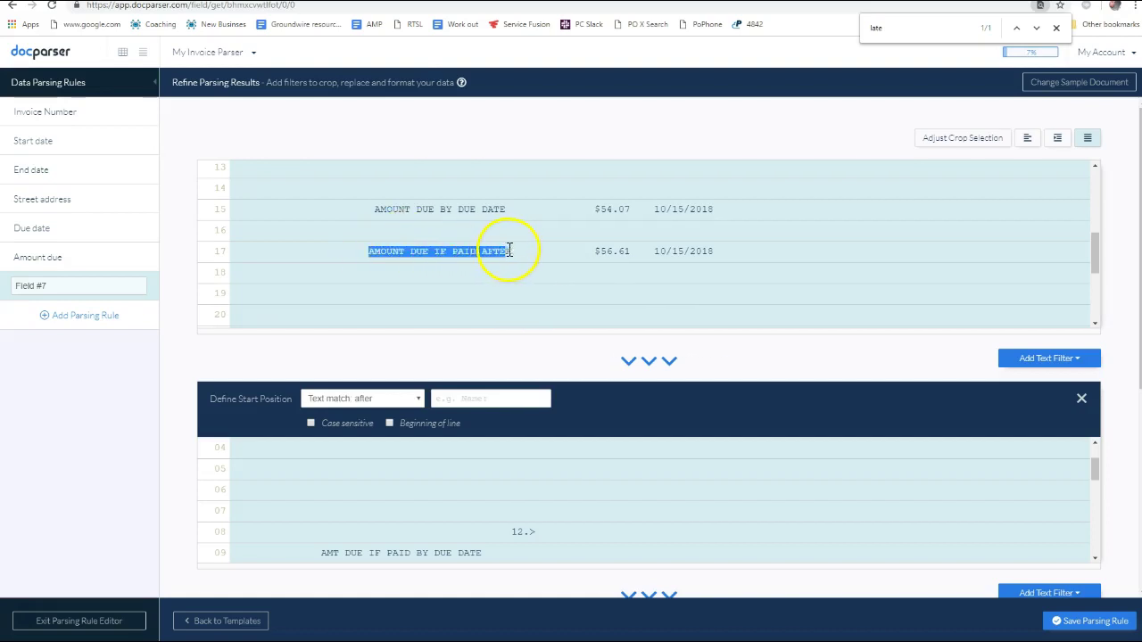
{"action": "double_click", "coordinate": [460, 252]}
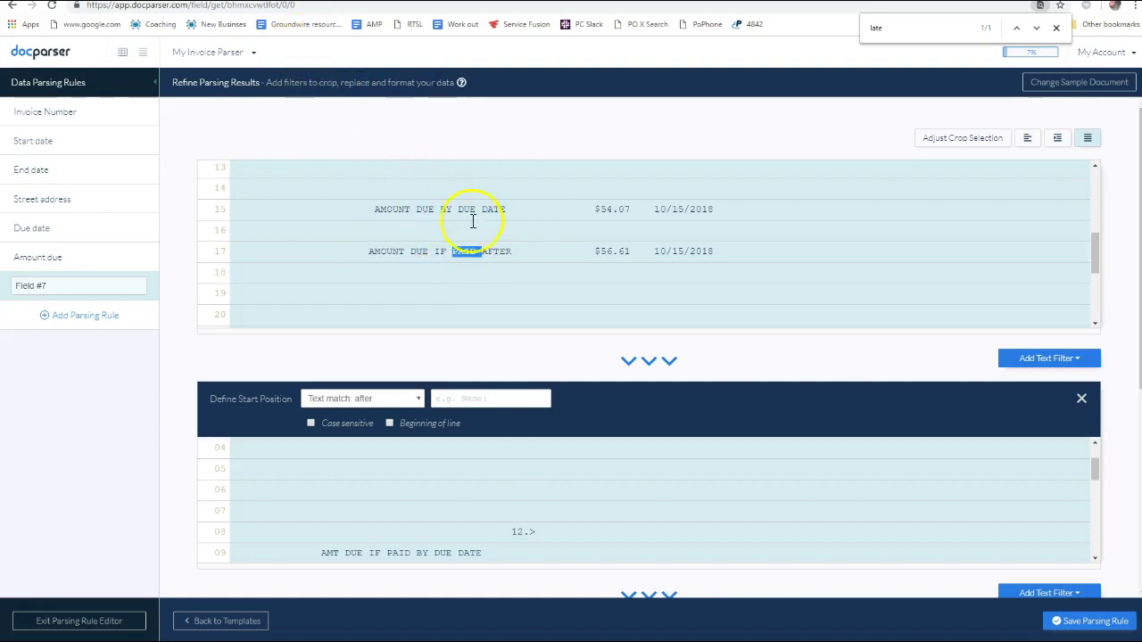
{"action": "triple_click", "coordinate": [511, 252]}
{"action": "double_click", "coordinate": [509, 255]}
{"action": "right_click", "coordinate": [503, 259]}
{"action": "key", "text": "Escape"}
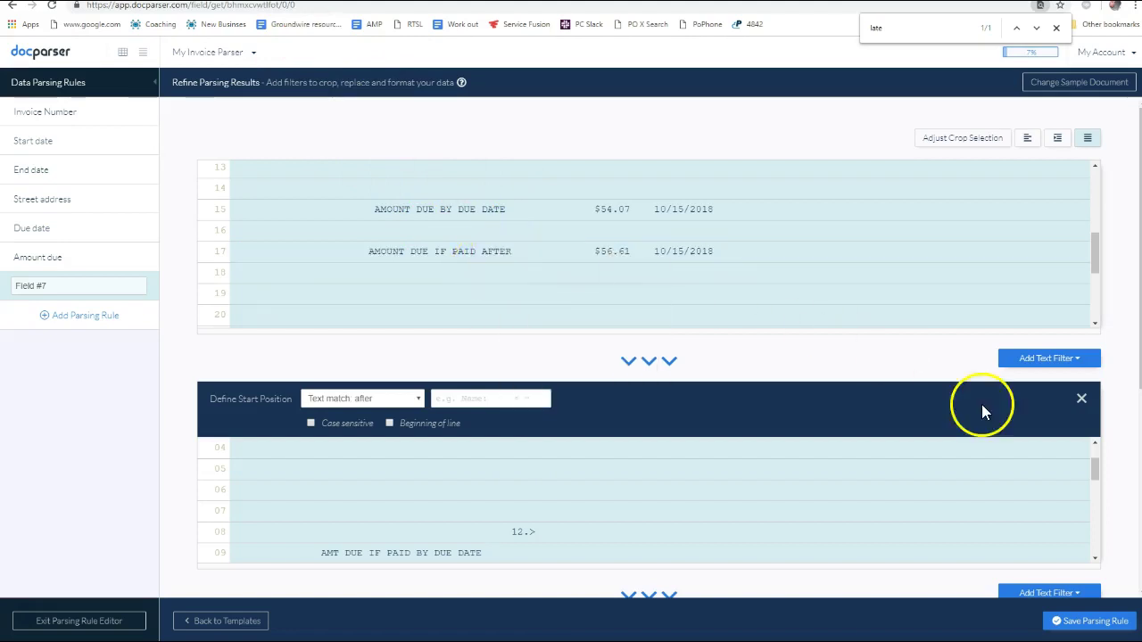
Set the Define Start Position 'Text match: after' to AFTER, giving '$56.61 10/15/2018'
{"action": "left_click", "coordinate": [1051, 360]}
{"action": "mouse_move", "coordinate": [1016, 385]}
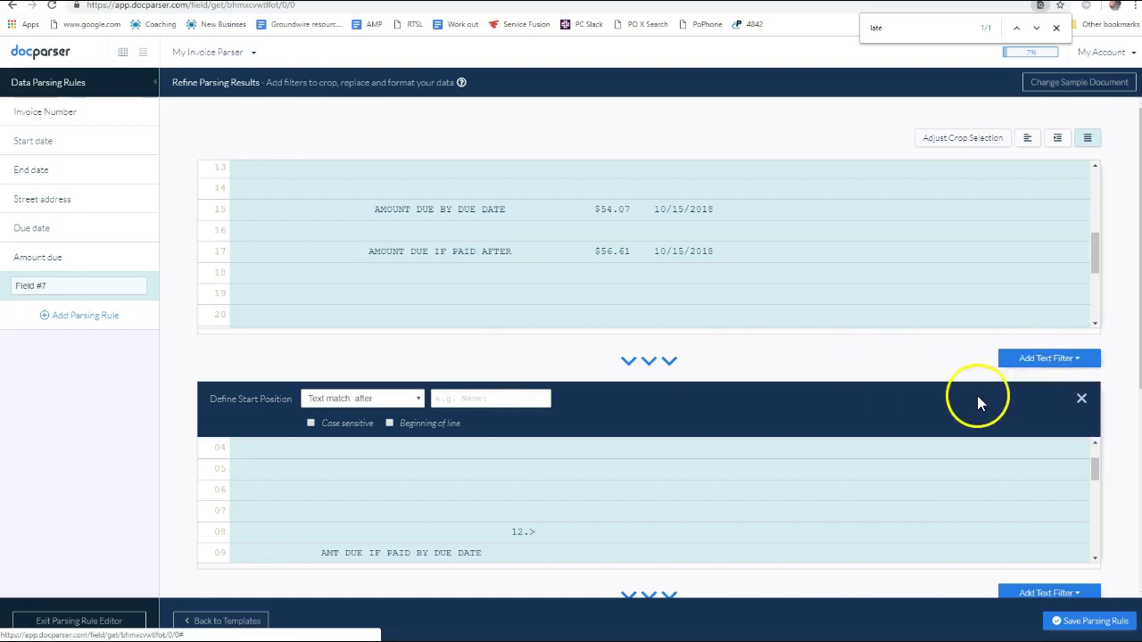
{"action": "left_click", "coordinate": [451, 398]}
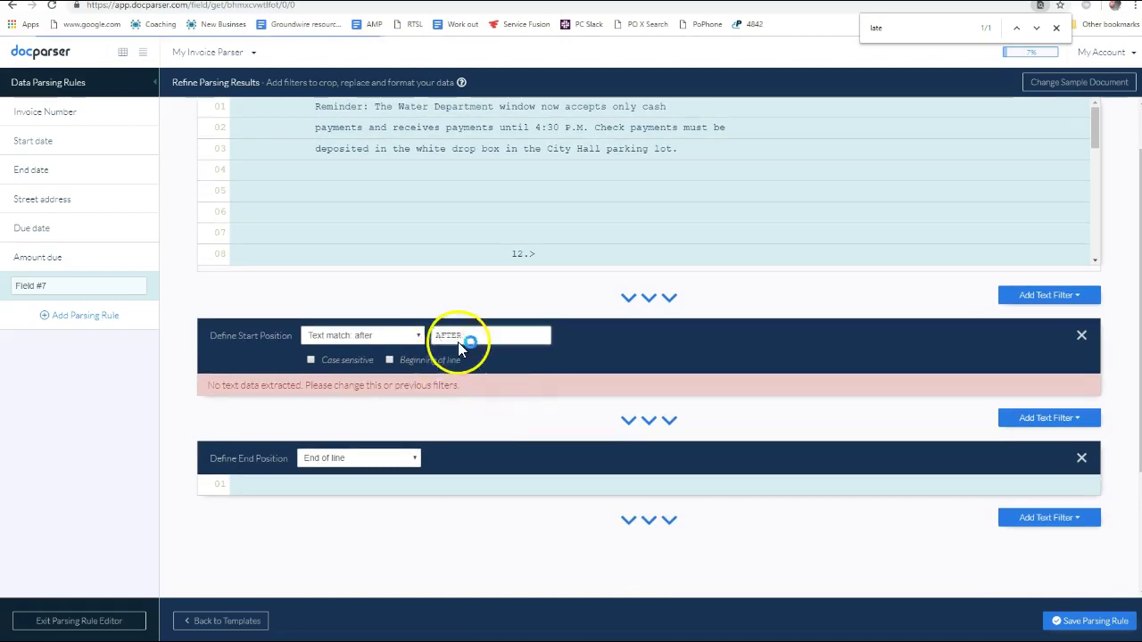
{"action": "left_click", "coordinate": [446, 336]}
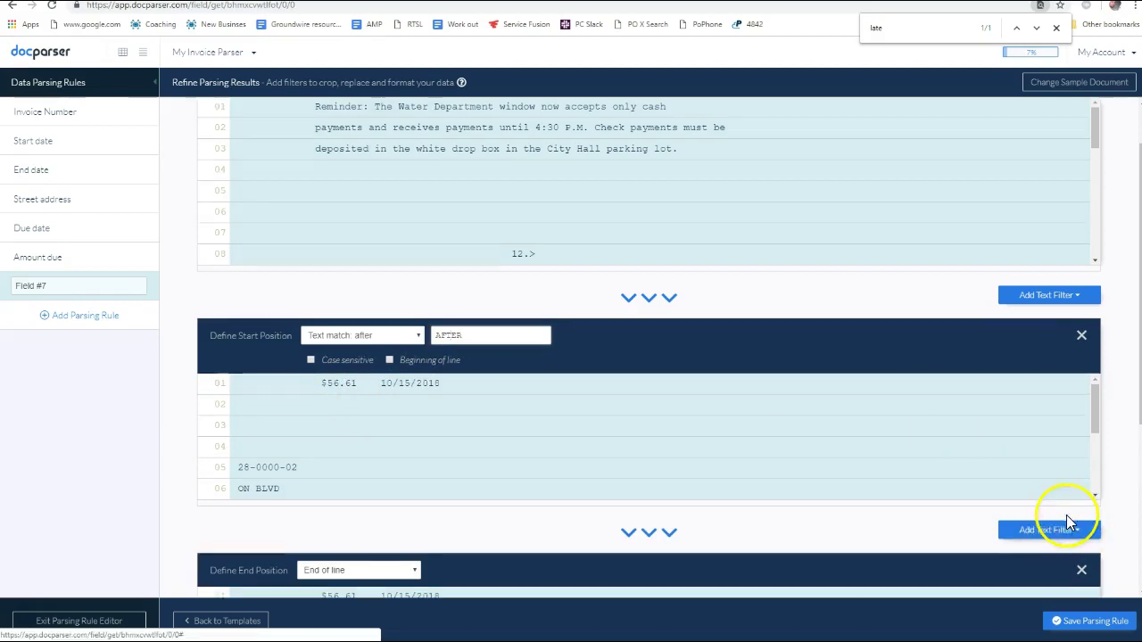
{"action": "scroll", "coordinate": [1062, 527], "scroll_direction": "down", "scroll_amount": 2}
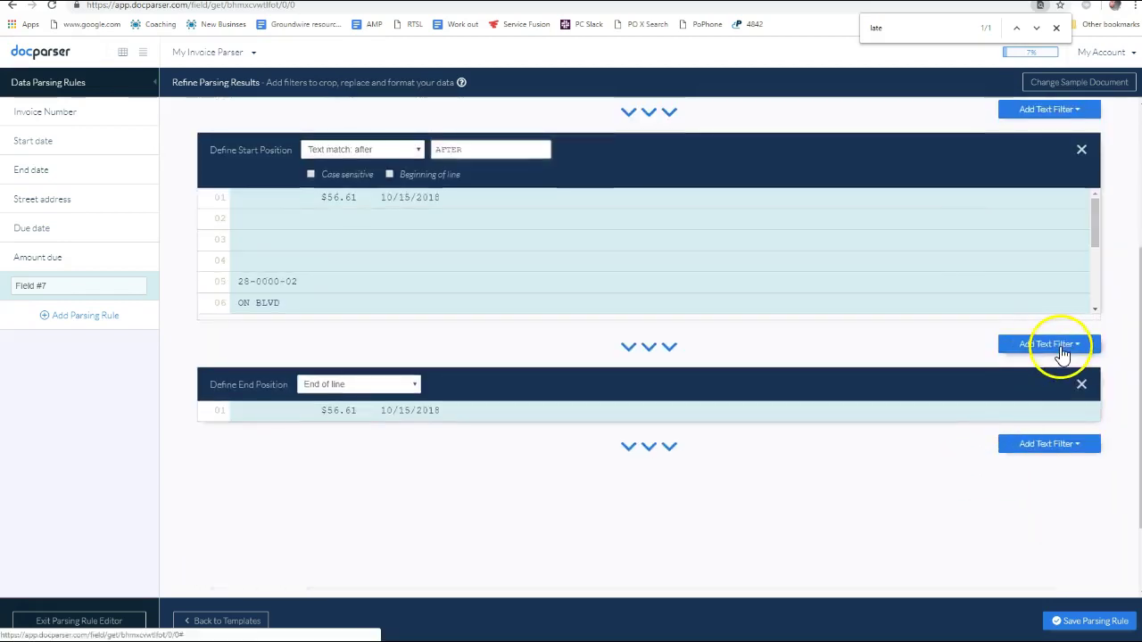
Add a Remove Blank Spaces filter after Field #7's start-position filter
{"action": "left_click", "coordinate": [1062, 351]}
{"action": "mouse_move", "coordinate": [1051, 399]}
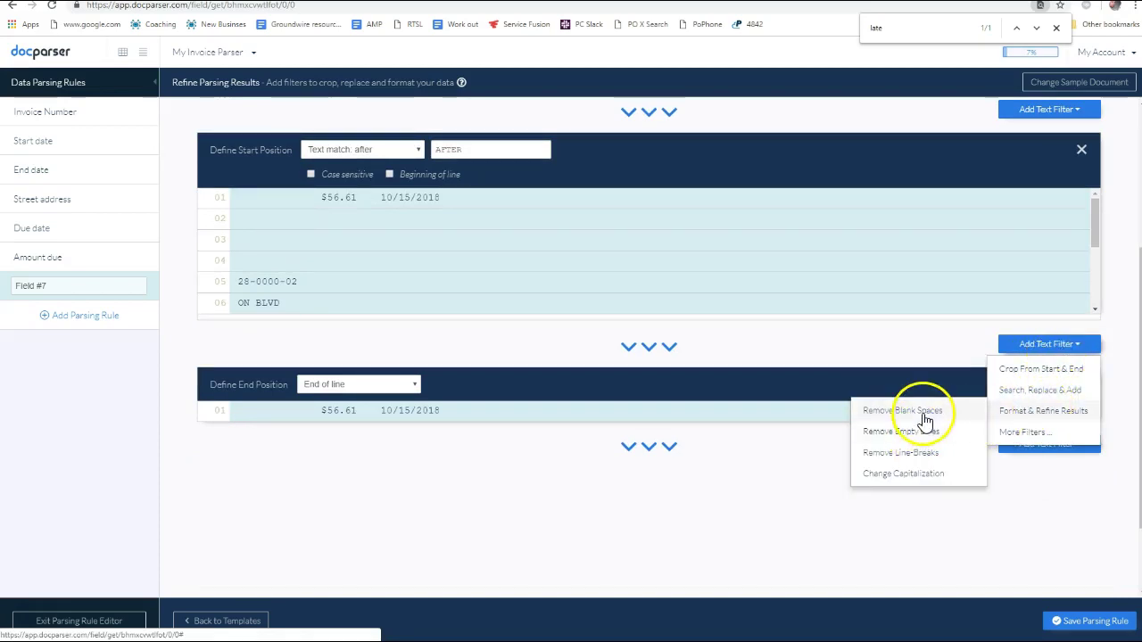
{"action": "left_click", "coordinate": [926, 419]}
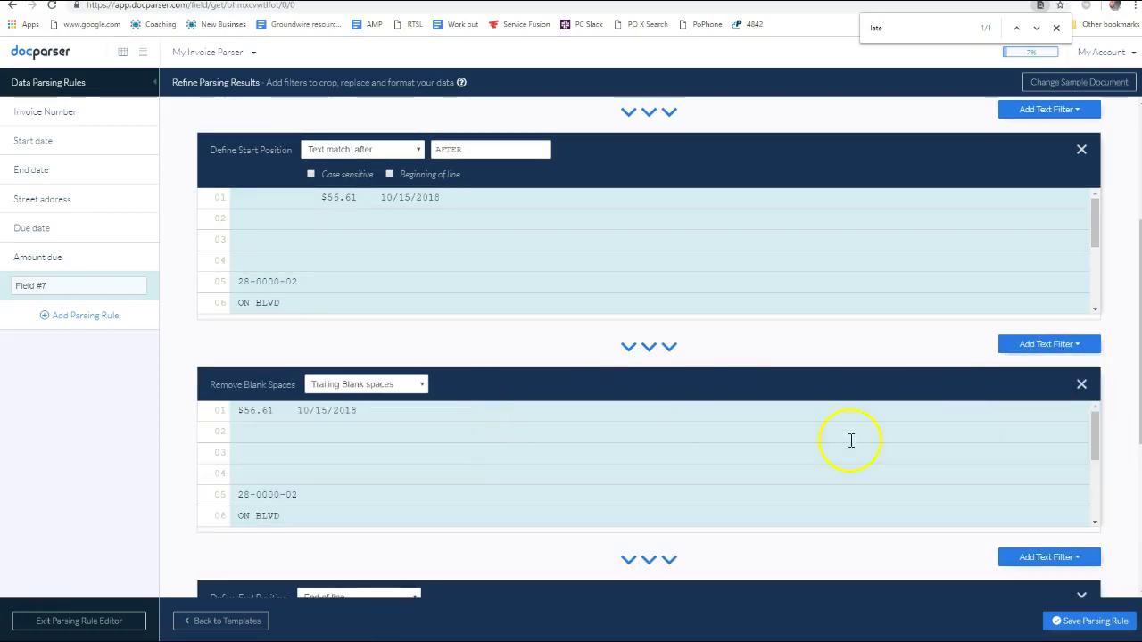
{"action": "scroll", "coordinate": [971, 468], "scroll_direction": "down", "scroll_amount": 3}
{"action": "scroll", "coordinate": [794, 401], "scroll_direction": "up", "scroll_amount": 6}
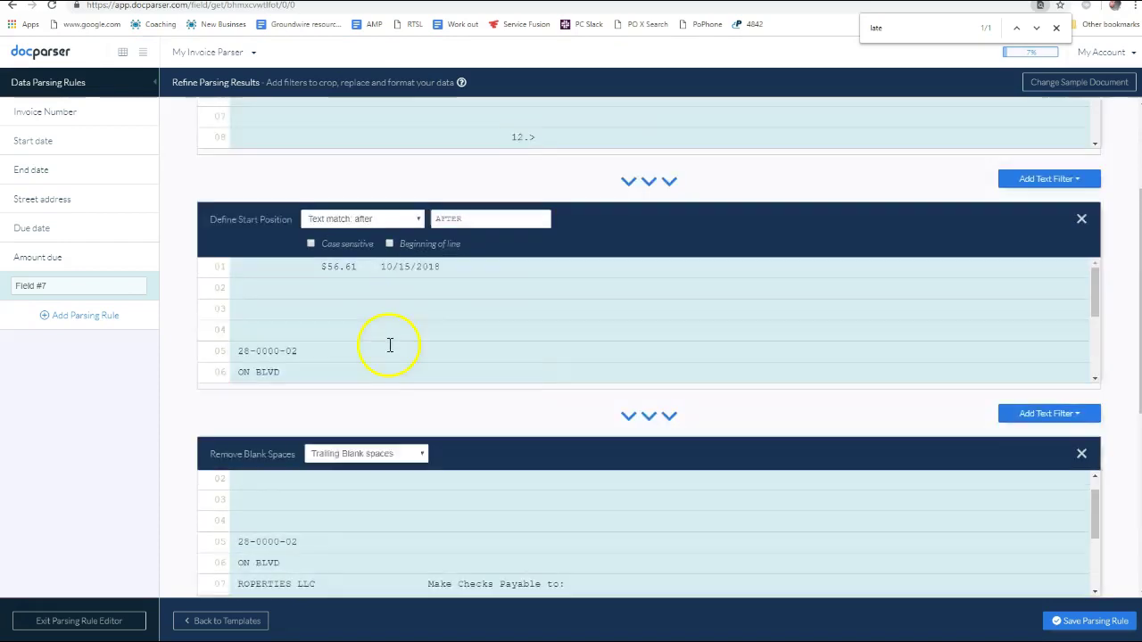
{"action": "scroll", "coordinate": [503, 426], "scroll_direction": "down", "scroll_amount": 3}
{"action": "scroll", "coordinate": [502, 487], "scroll_direction": "up", "scroll_amount": 5}
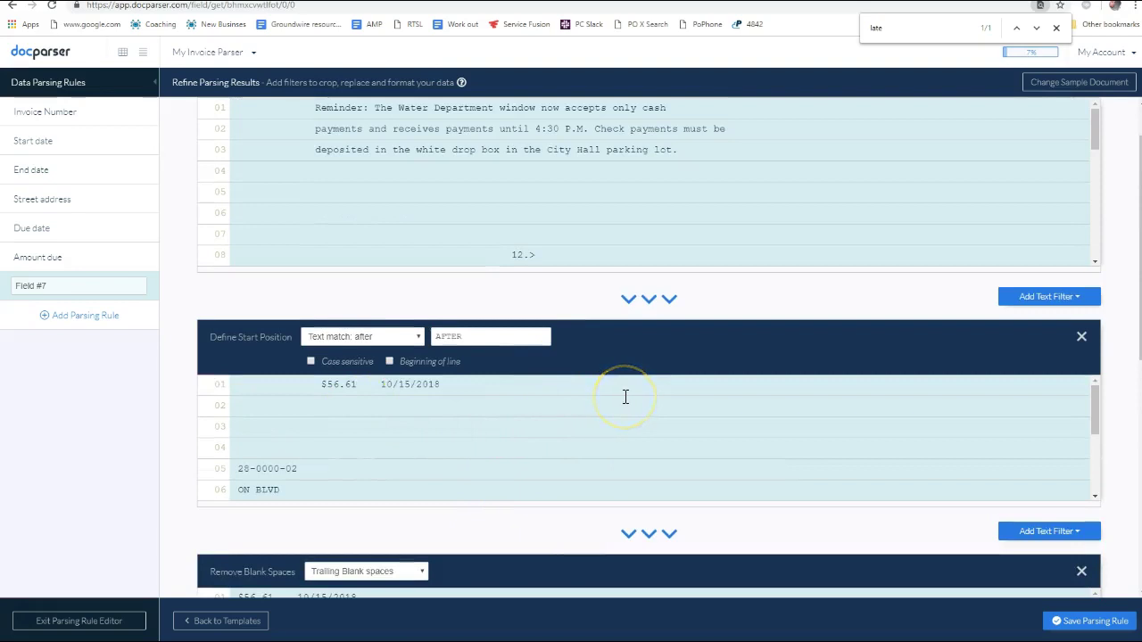
{"action": "scroll", "coordinate": [630, 382], "scroll_direction": "down", "scroll_amount": 4}
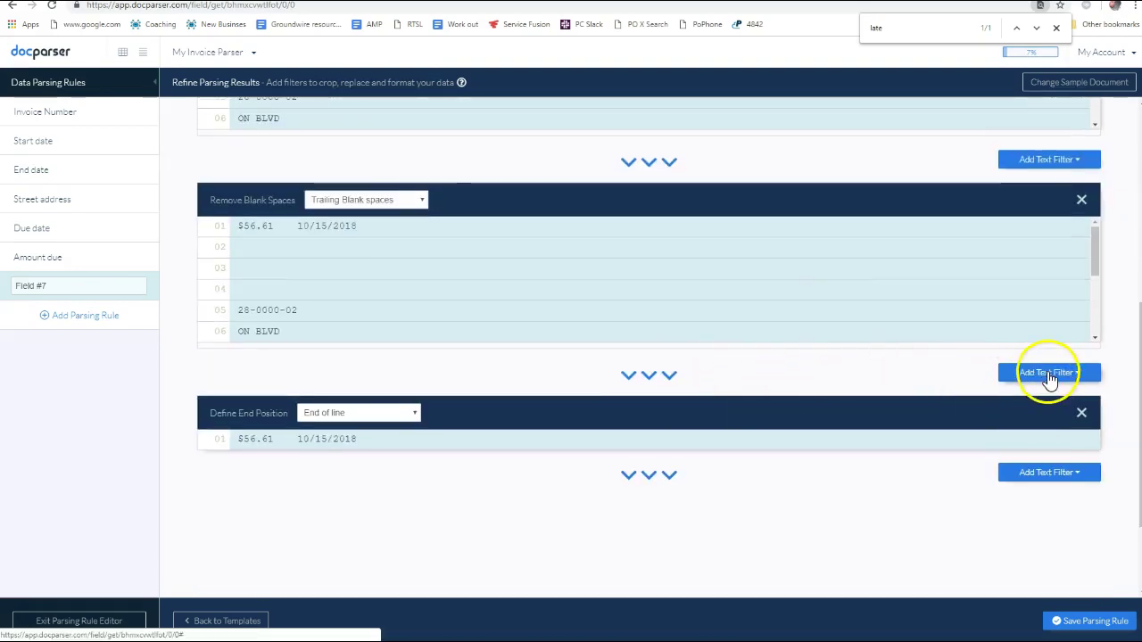
{"action": "left_click", "coordinate": [1055, 381]}
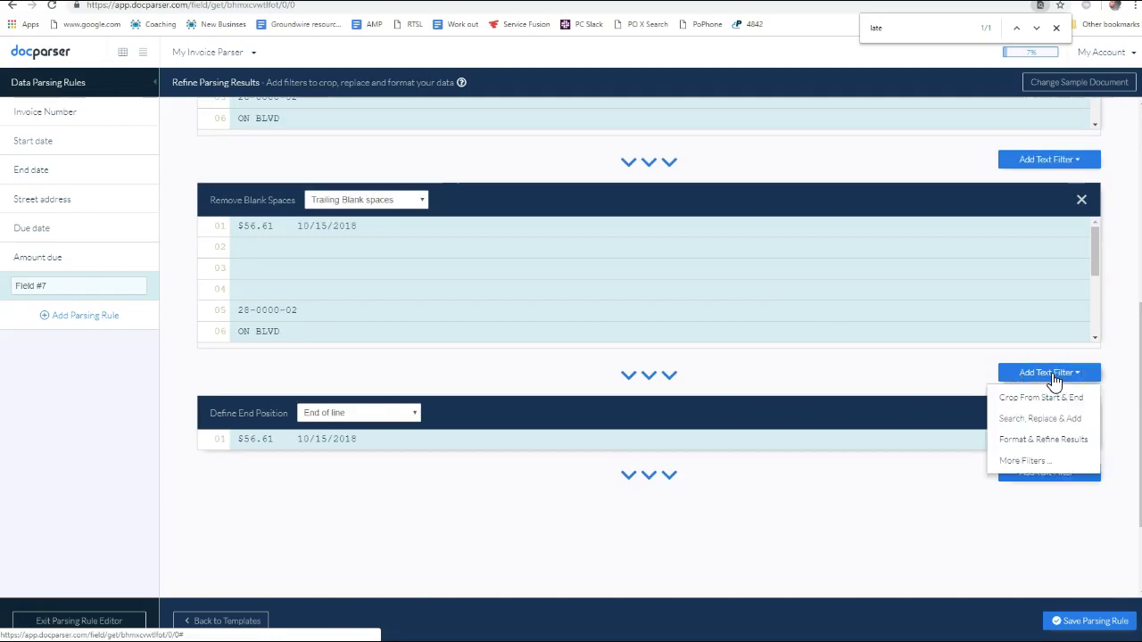
Add a second Define End Position filter set to 'Text match: before', trimming the result to $56.61
{"action": "mouse_move", "coordinate": [1048, 416]}
{"action": "mouse_move", "coordinate": [1050, 395]}
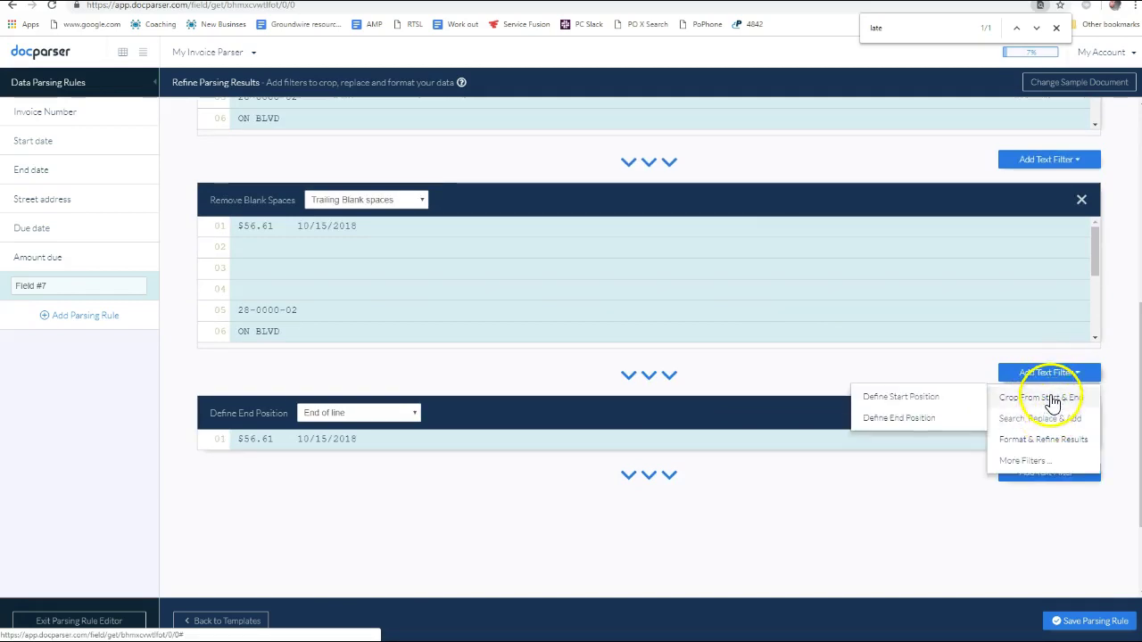
{"action": "left_click", "coordinate": [881, 419]}
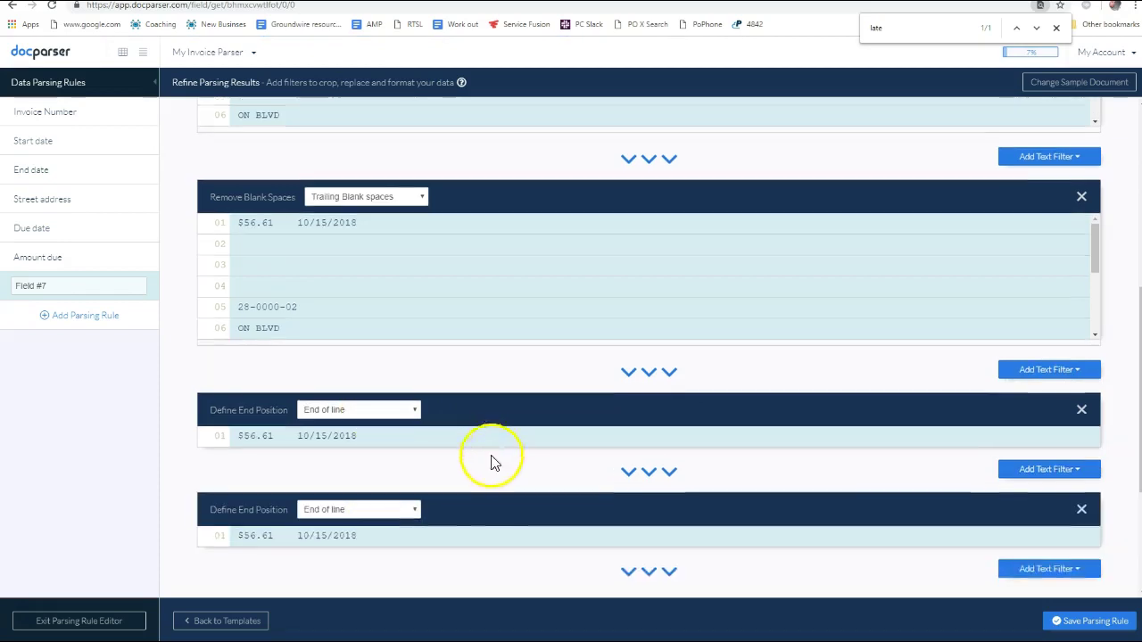
{"action": "scroll", "coordinate": [492, 455], "scroll_direction": "down", "scroll_amount": 1}
{"action": "left_click", "coordinate": [406, 454]}
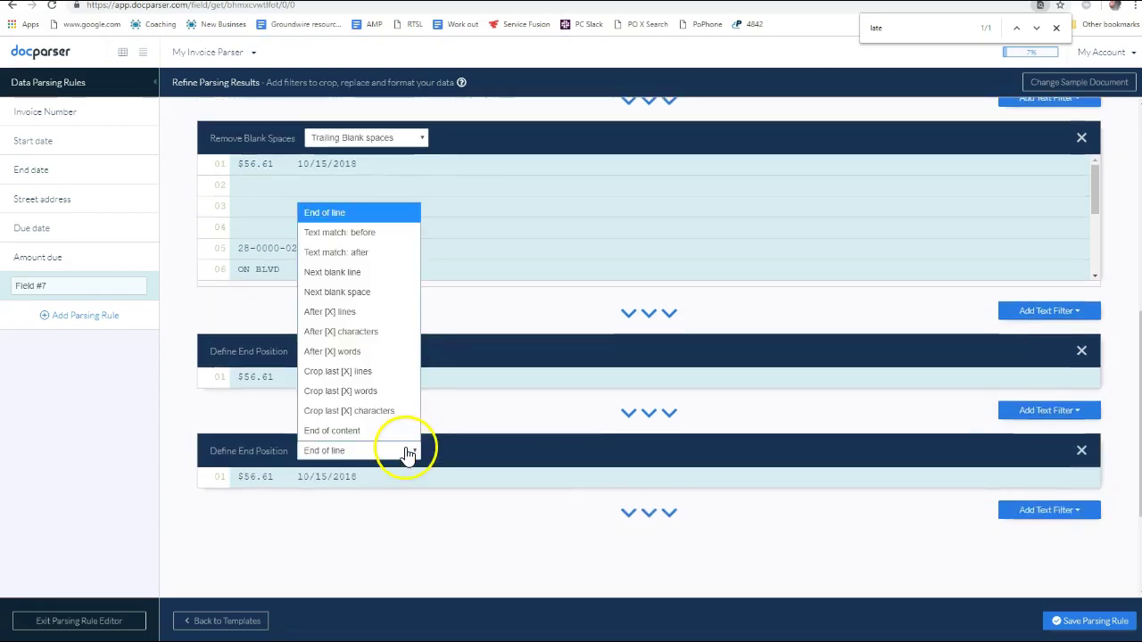
{"action": "left_click", "coordinate": [497, 427]}
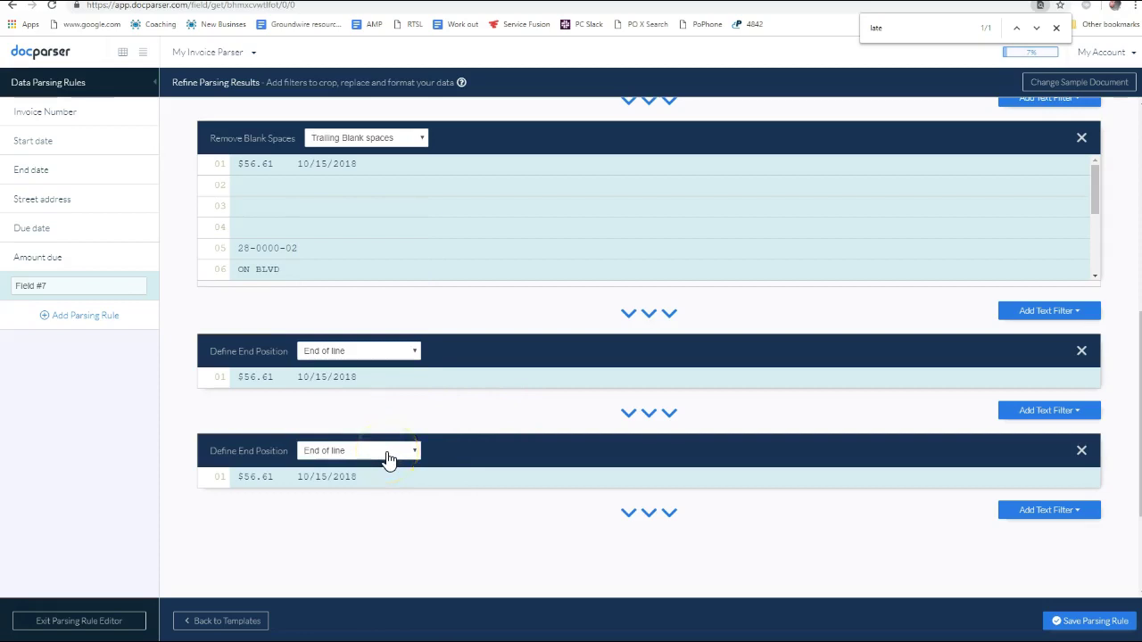
{"action": "left_click", "coordinate": [388, 460]}
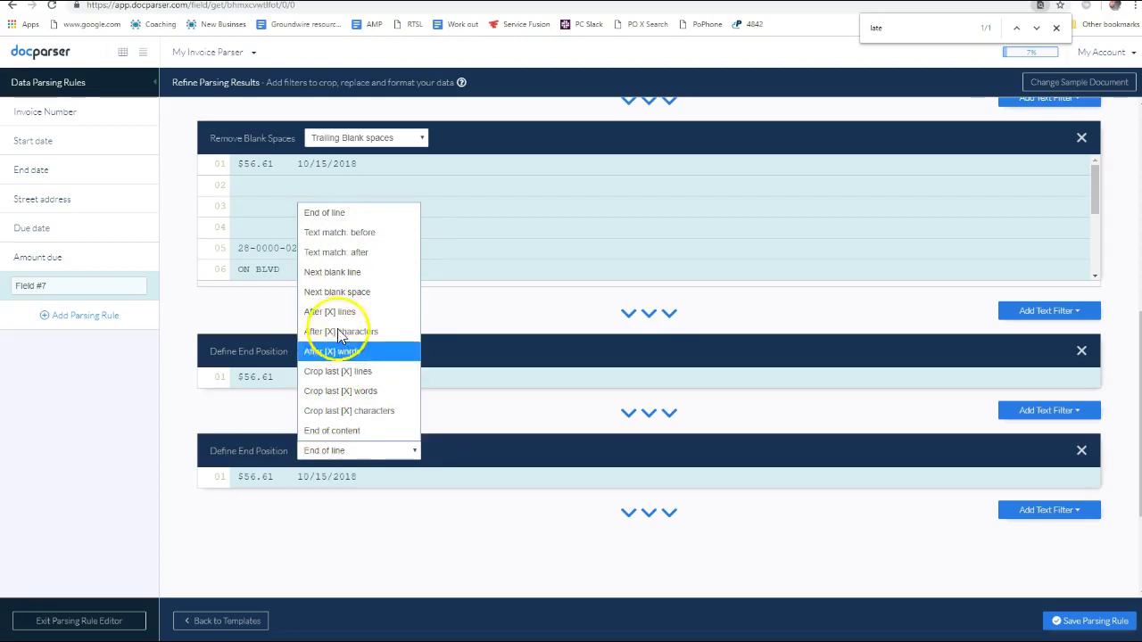
{"action": "left_click", "coordinate": [347, 233]}
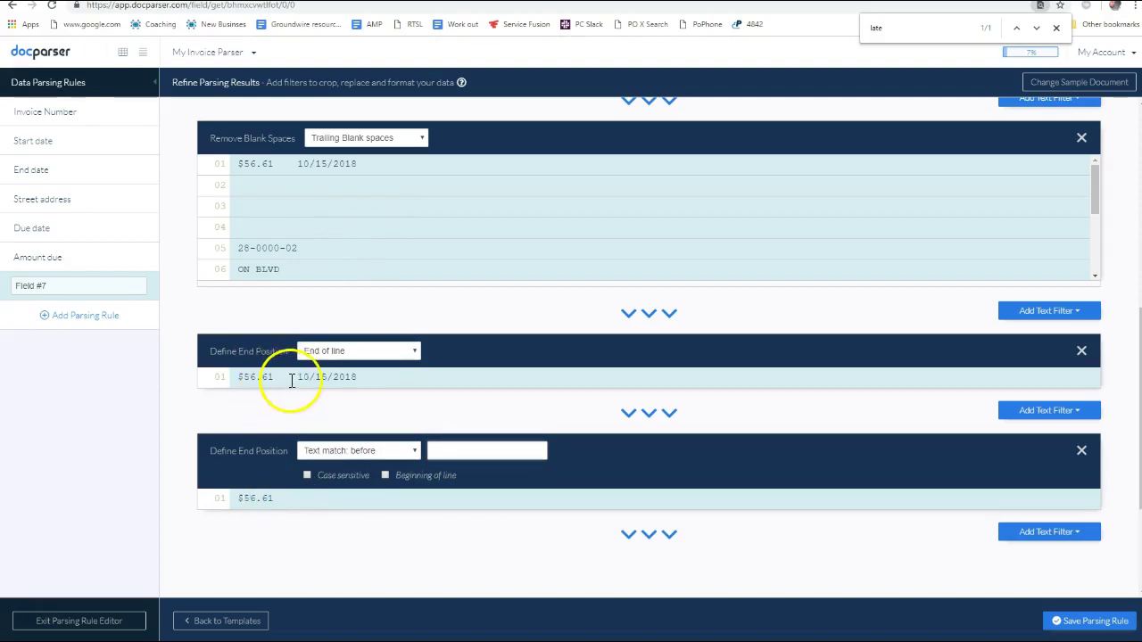
{"action": "double_click", "coordinate": [264, 498]}
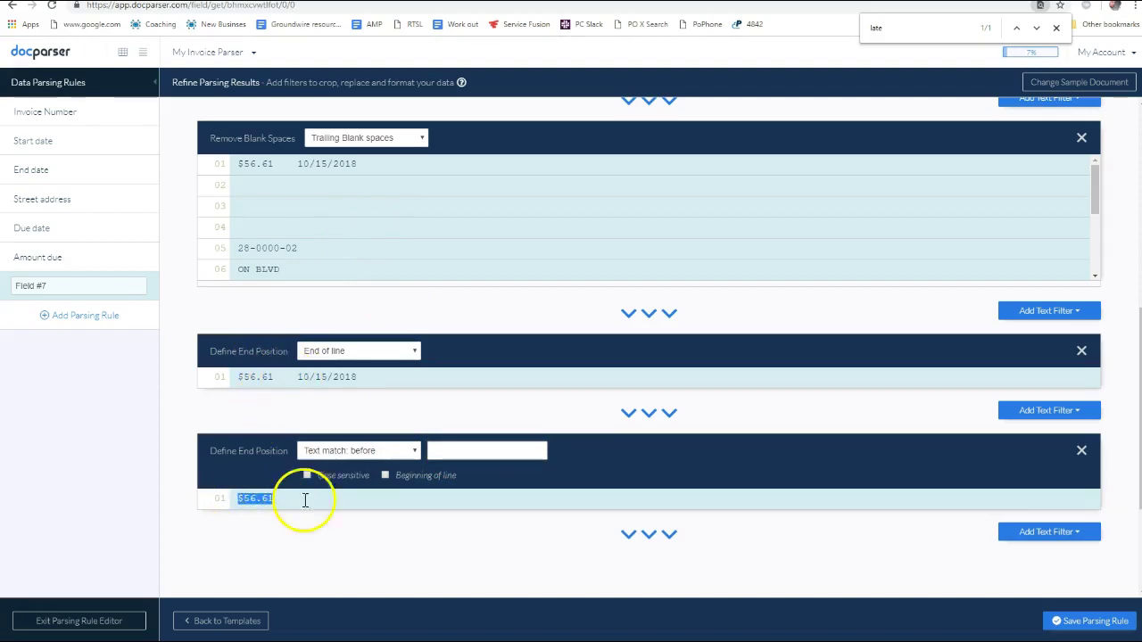
{"action": "scroll", "coordinate": [1121, 535], "scroll_direction": "down", "scroll_amount": 3}
{"action": "left_click", "coordinate": [1053, 343]}
Add a Find Numbers filter so Field #7 yields 56.61 without the dollar sign
{"action": "mouse_move", "coordinate": [1027, 419]}
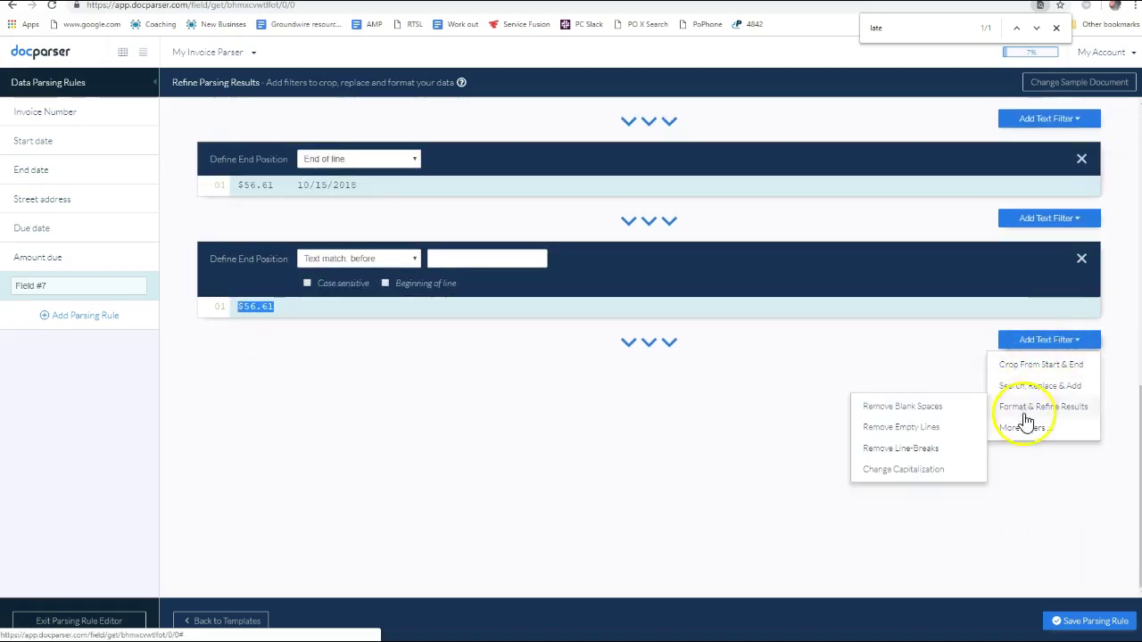
{"action": "left_click", "coordinate": [896, 427]}
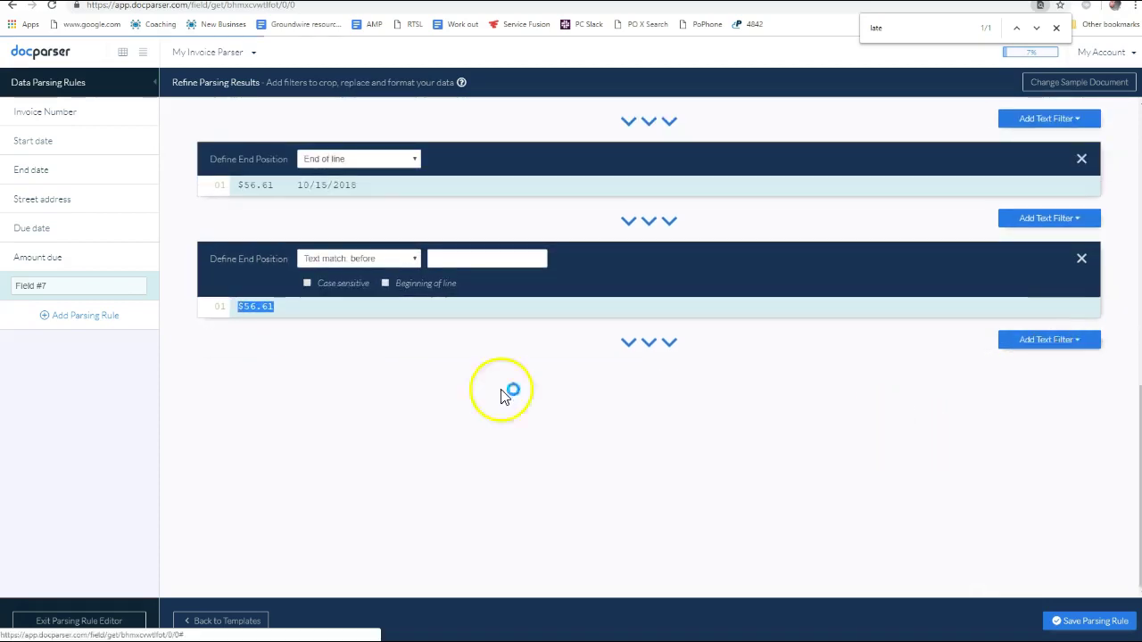
{"action": "left_click_drag", "start_coordinate": [278, 420], "coordinate": [210, 420]}
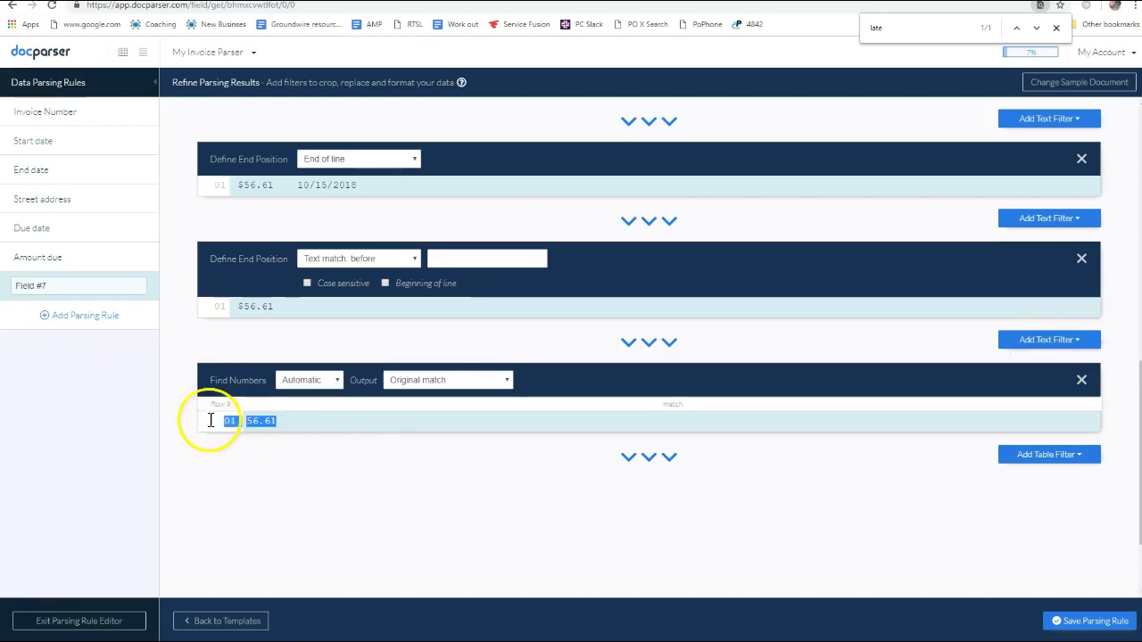
{"action": "left_click", "coordinate": [275, 396]}
{"action": "left_click_drag", "start_coordinate": [253, 307], "coordinate": [240, 306]}
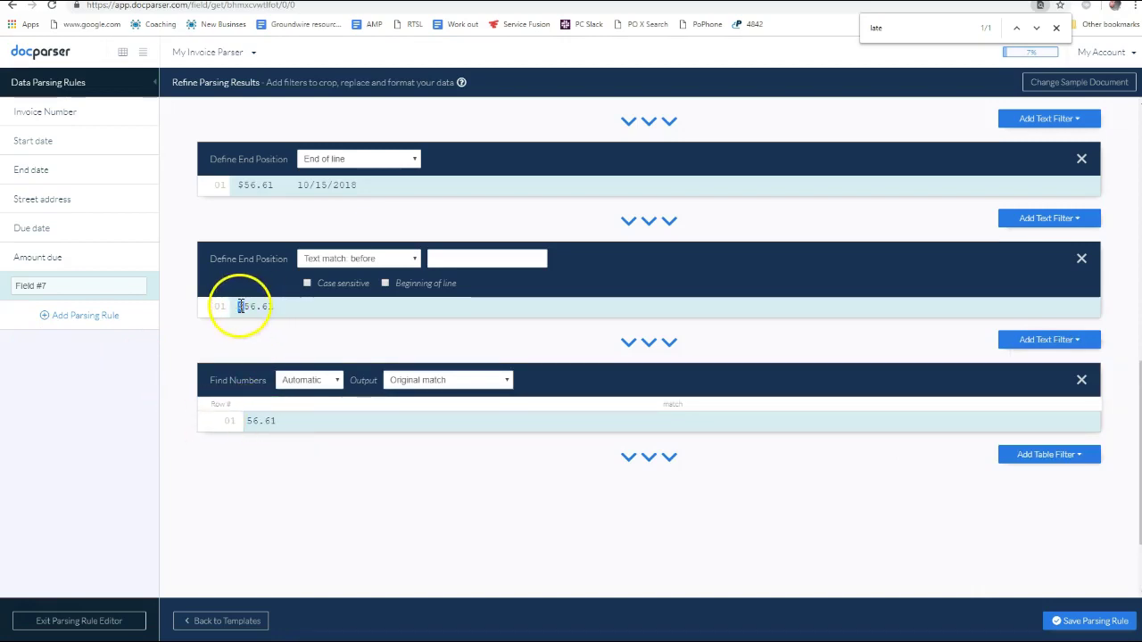
Rename Field #7 to 'Amount due after due date' and start another parsing rule
{"action": "left_click", "coordinate": [321, 464]}
{"action": "left_click", "coordinate": [27, 285]}
{"action": "triple_click", "coordinate": [28, 285]}
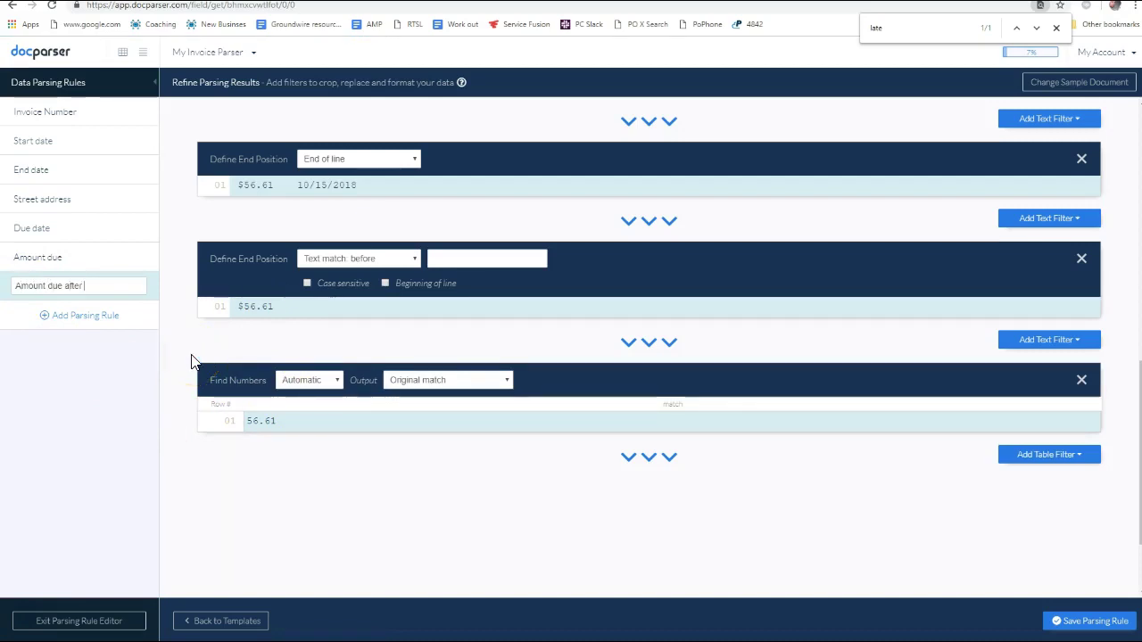
{"action": "left_click", "coordinate": [84, 317]}
Save the 'Amount due after due date' rule and begin the next parsing rule
{"action": "left_click", "coordinate": [678, 156]}
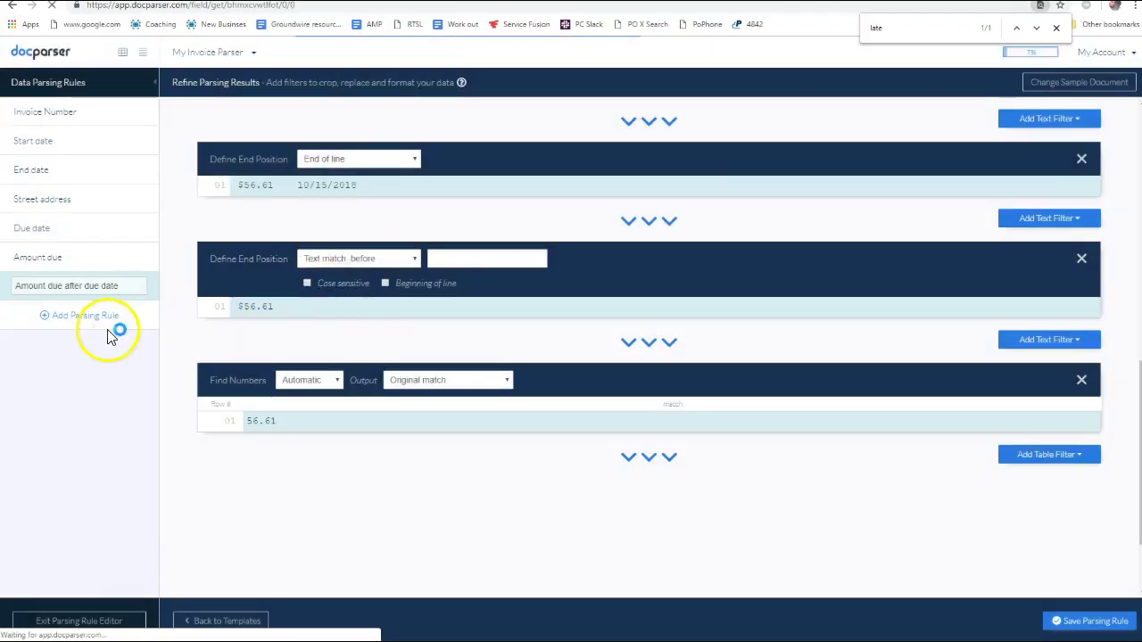
{"action": "left_click", "coordinate": [112, 320]}
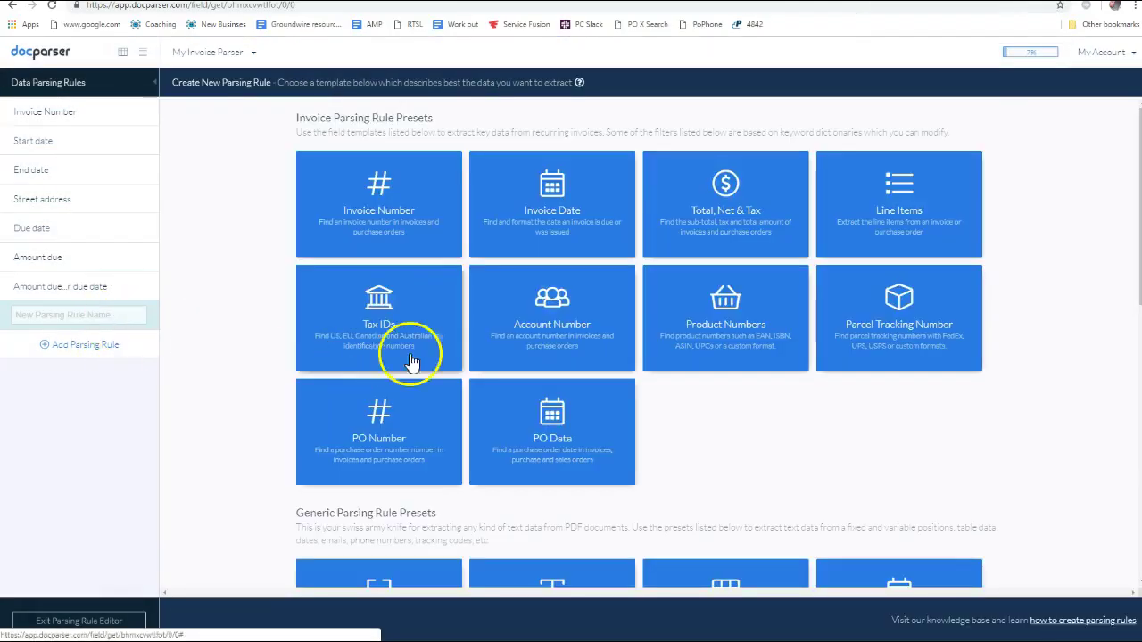
{"action": "key", "text": "alt+Tab"}
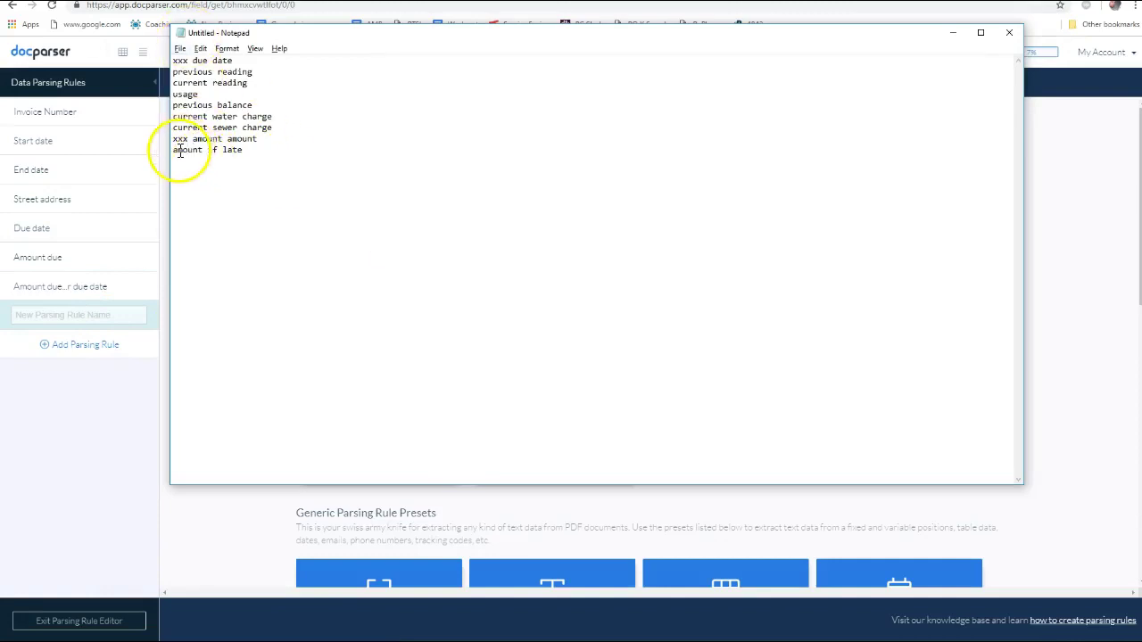
Mark the amount-if-late line with xxx in the Notepad notes, then return to the presets page
{"action": "left_click", "coordinate": [174, 150]}
{"action": "type", "text": "xxx"}
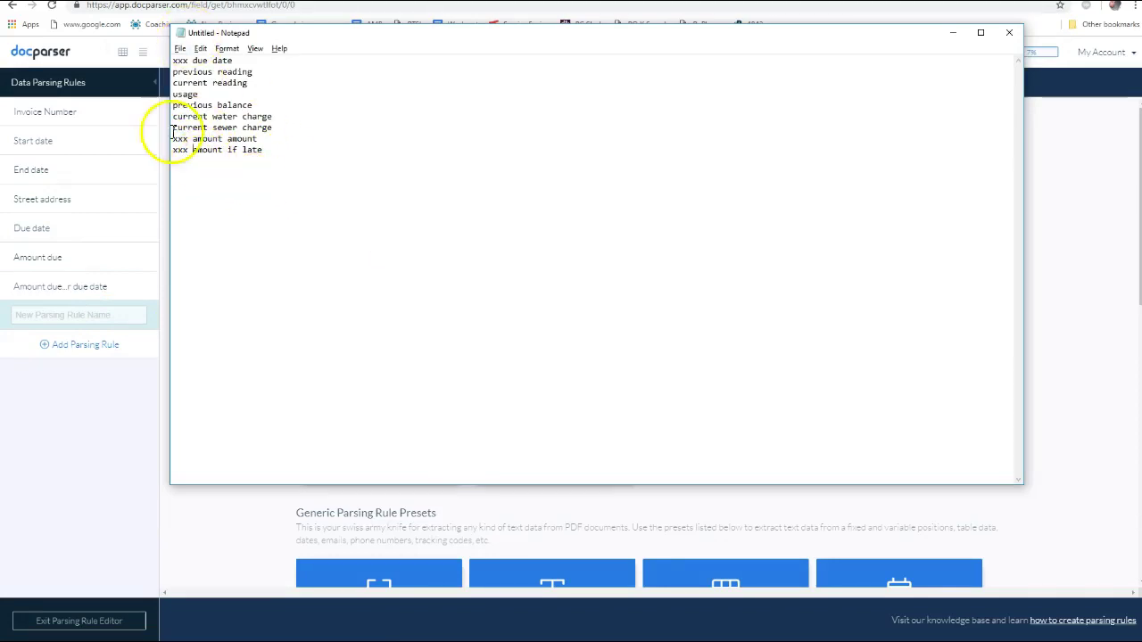
{"action": "left_click", "coordinate": [173, 116]}
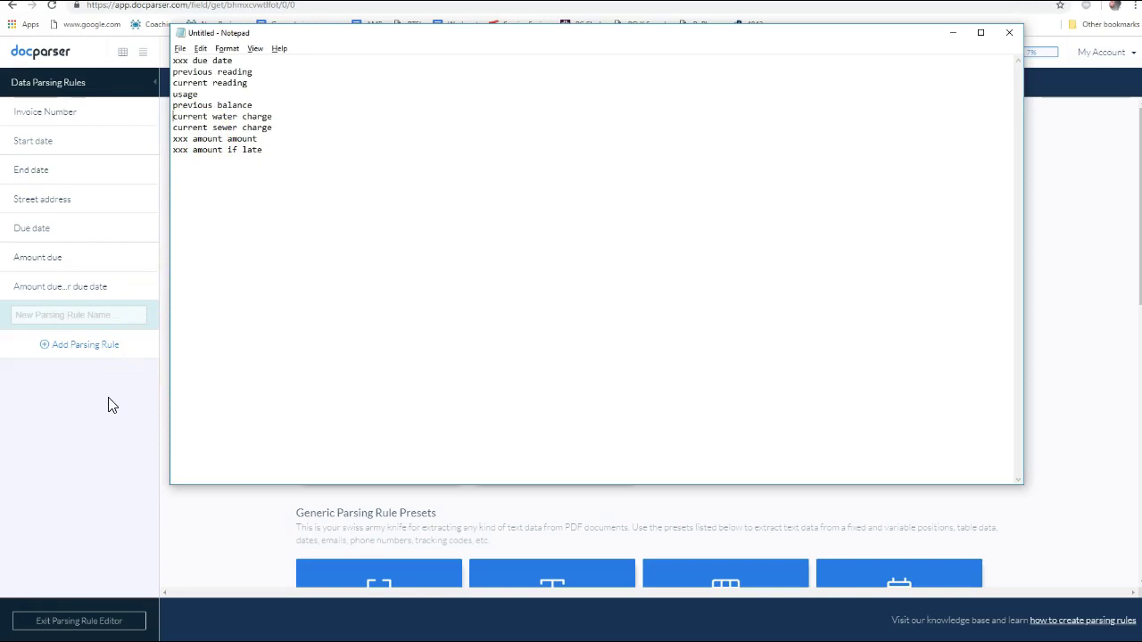
{"action": "left_click", "coordinate": [108, 404]}
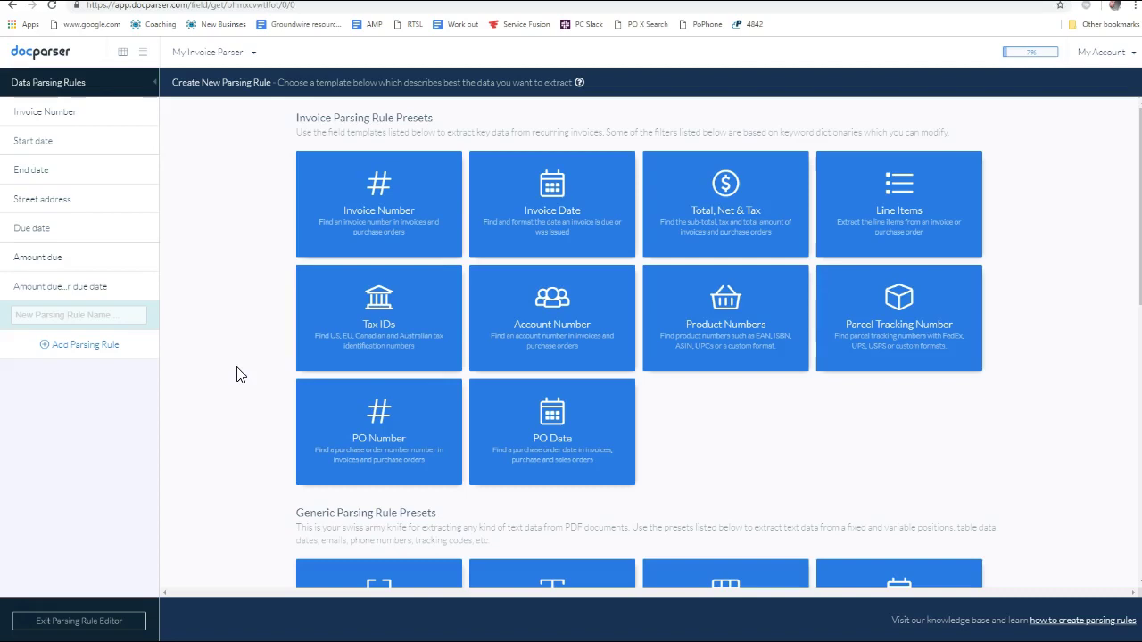
{"action": "key", "text": "alt+Tab"}
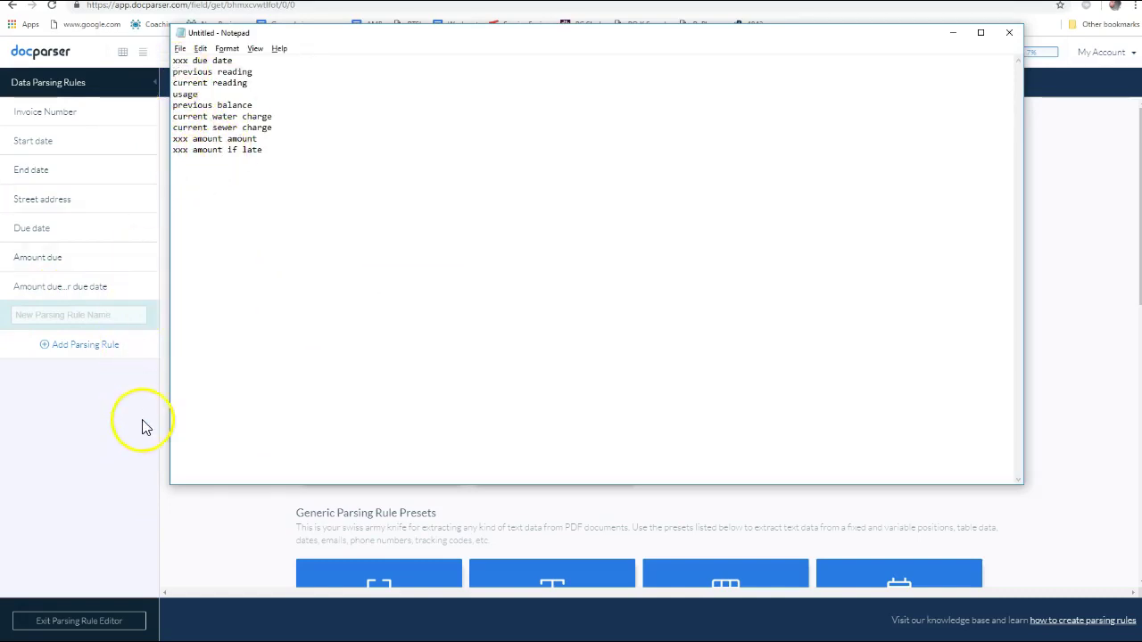
{"action": "left_click", "coordinate": [208, 537]}
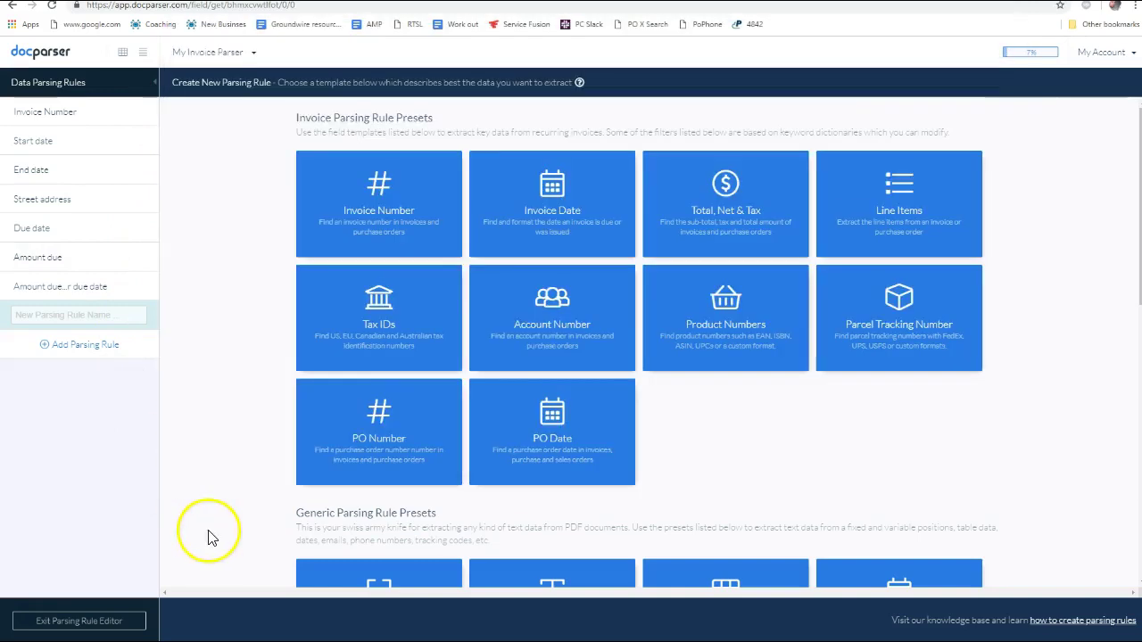
{"action": "key", "text": "alt+Tab"}
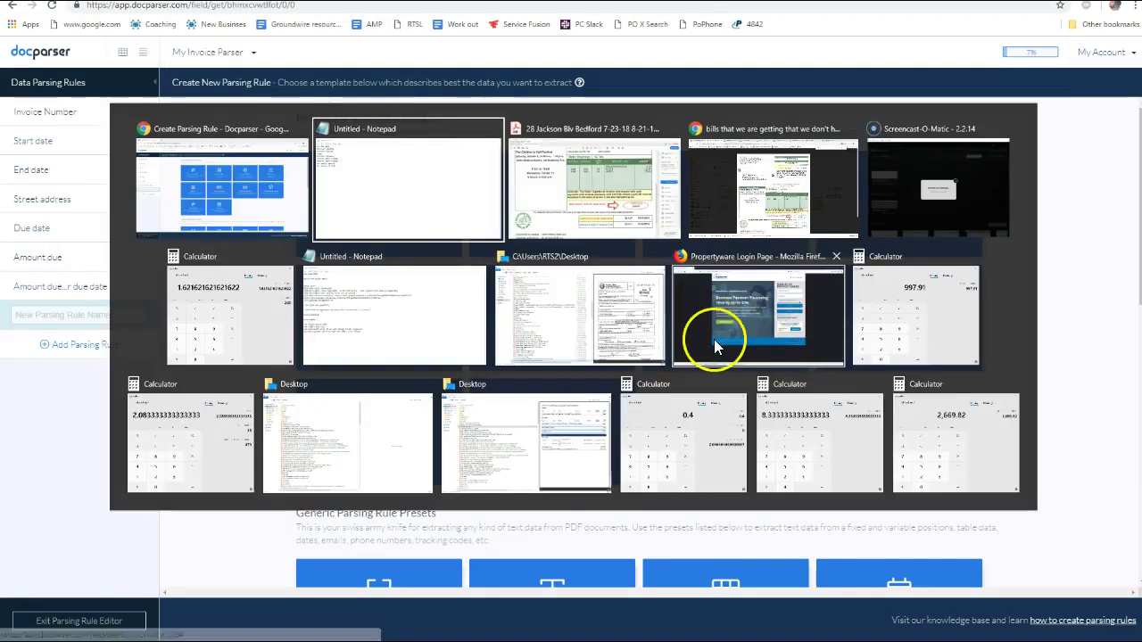
{"action": "key", "text": "alt+Tab"}
Pan the water bill to its meter readings: previous 5024, current 5048, 24 cubic feet
{"action": "left_click_drag", "start_coordinate": [721, 276], "coordinate": [726, 372]}
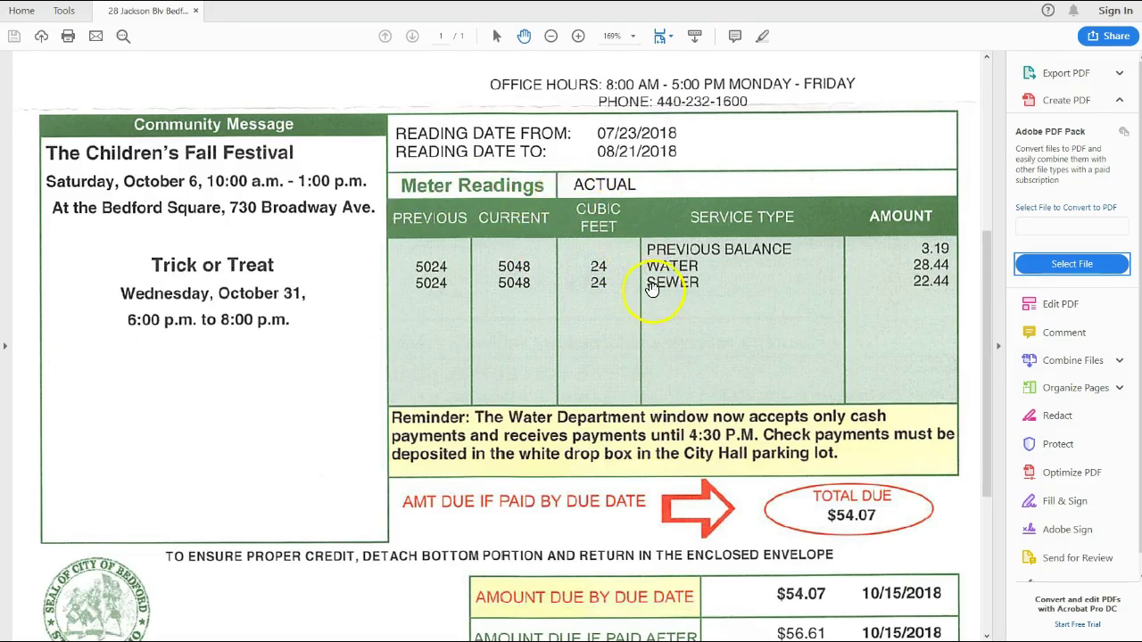
{"action": "key", "text": "alt+Tab"}
{"action": "key", "text": "alt+Tab"}
{"action": "key", "text": "alt+Tab"}
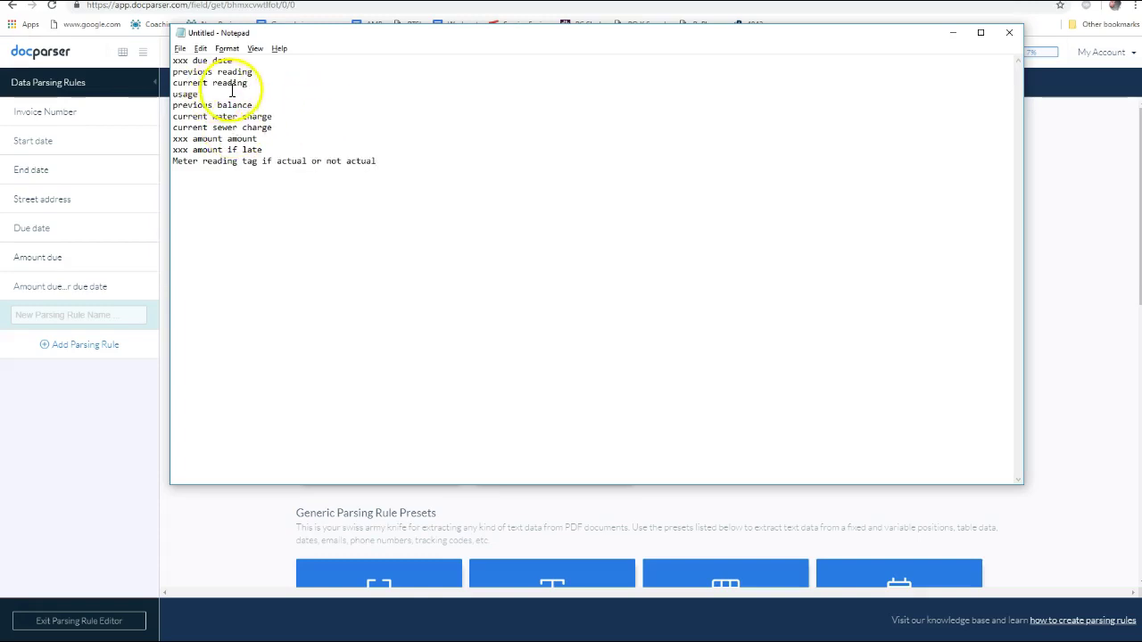
Create a new Table Data parsing rule from the Generic presets
{"action": "key", "text": "alt+Tab"}
{"action": "scroll", "coordinate": [571, 384], "scroll_direction": "down", "scroll_amount": 3}
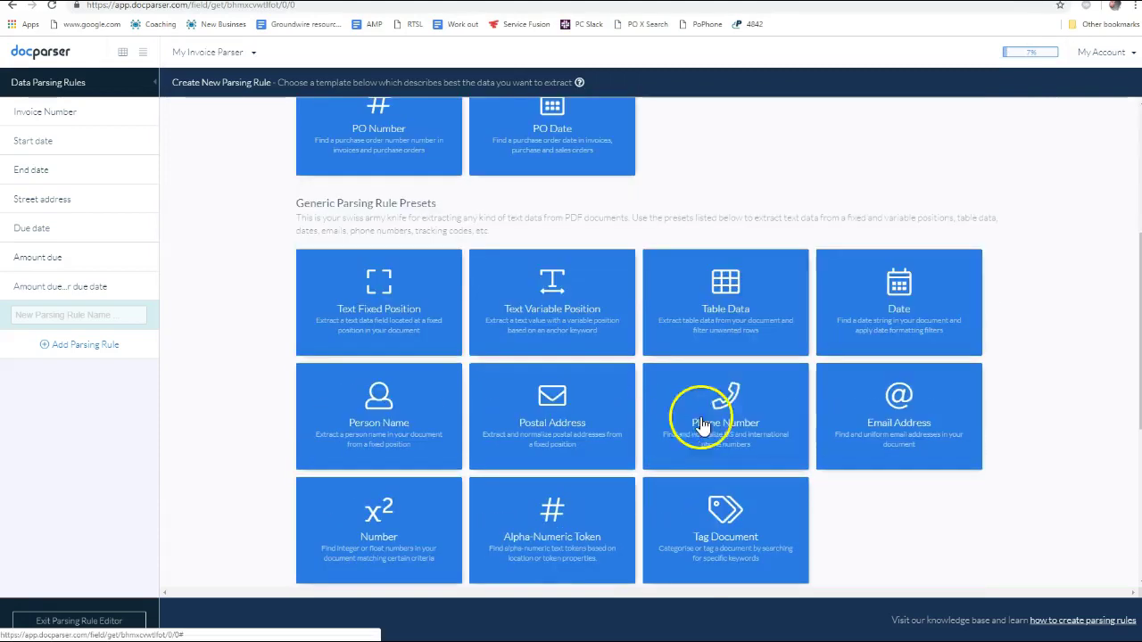
{"action": "left_click", "coordinate": [746, 308]}
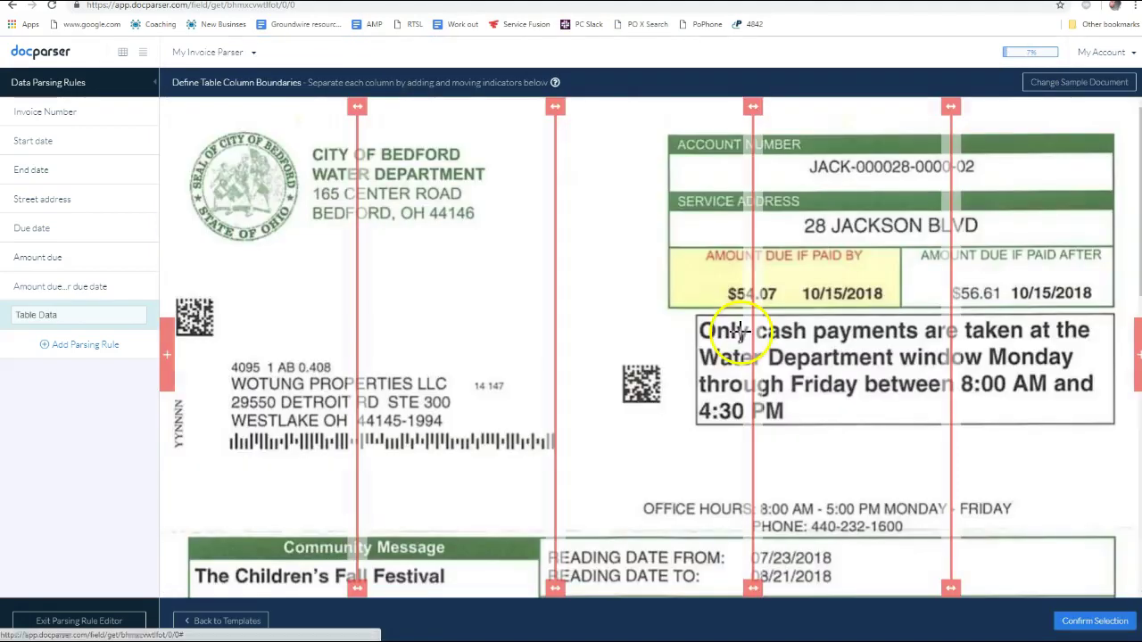
{"action": "scroll", "coordinate": [665, 268], "scroll_direction": "down", "scroll_amount": 3}
{"action": "scroll", "coordinate": [657, 285], "scroll_direction": "down", "scroll_amount": 5}
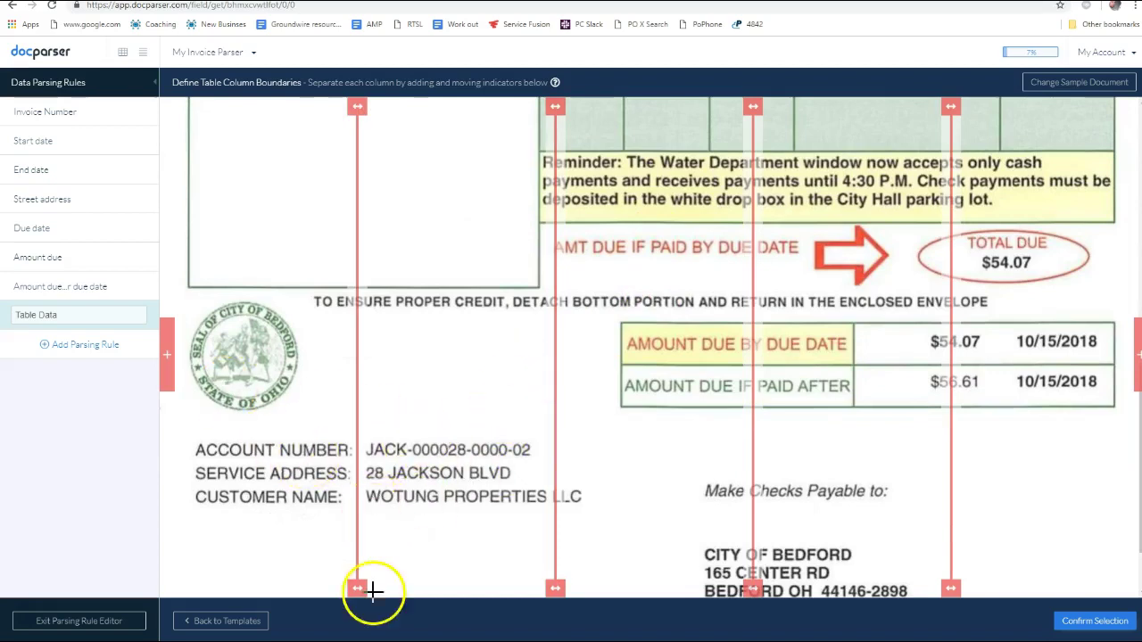
Place column dividers at the page edge and between Current, Cubic Feet, Service Type and Amount
{"action": "mouse_move", "coordinate": [951, 591]}
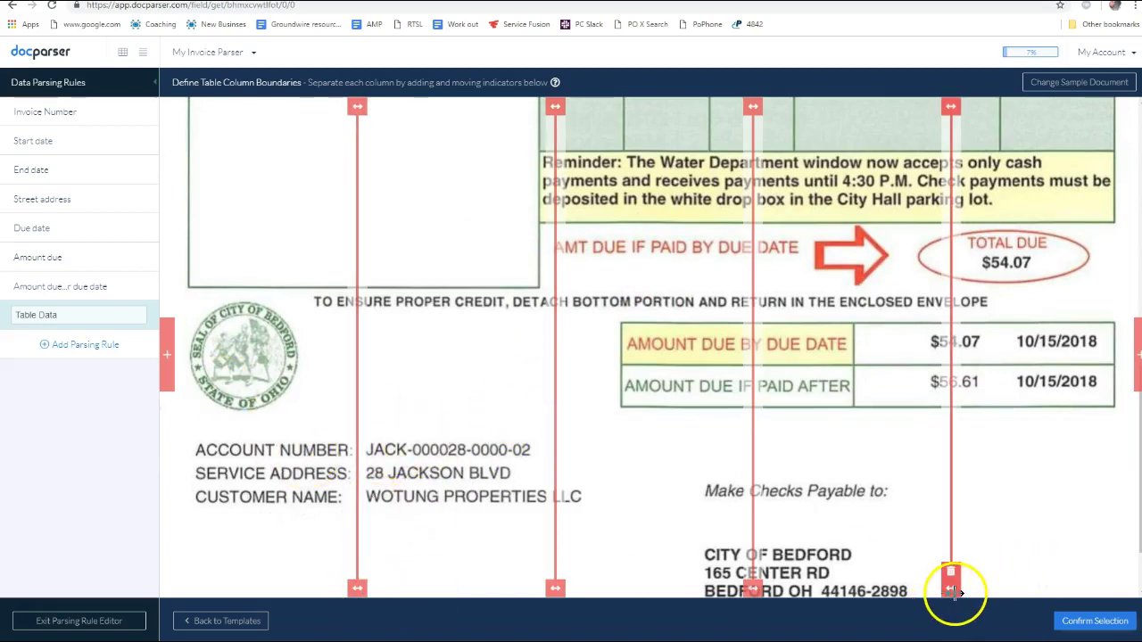
{"action": "left_click_drag", "start_coordinate": [953, 590], "coordinate": [1117, 550]}
{"action": "scroll", "coordinate": [1071, 499], "scroll_direction": "up", "scroll_amount": 5}
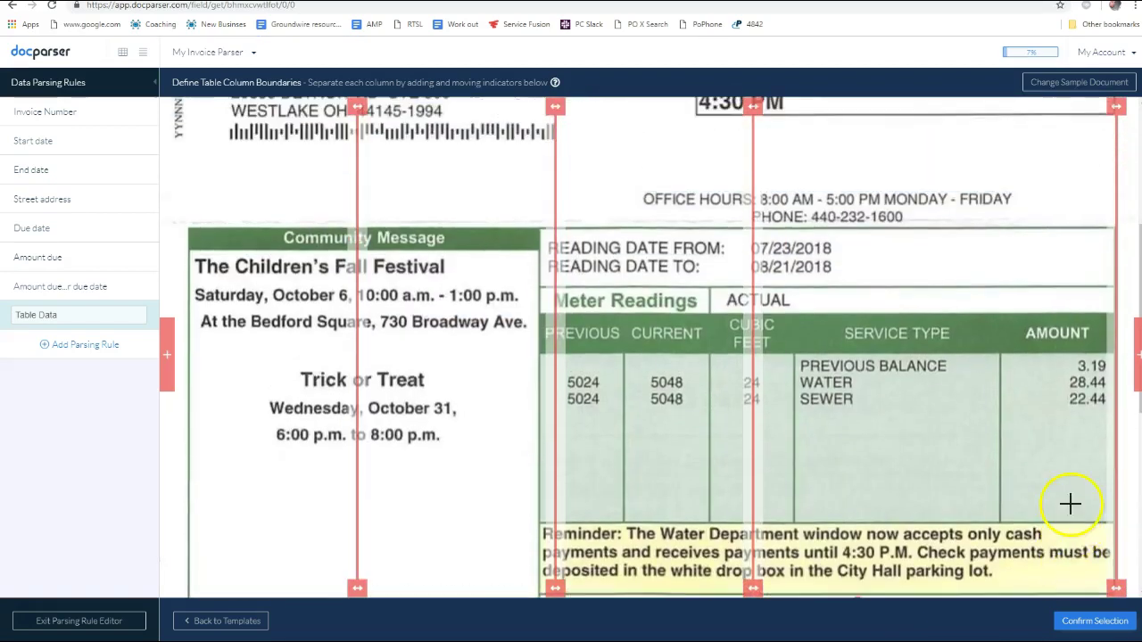
{"action": "left_click_drag", "start_coordinate": [1116, 588], "coordinate": [1136, 588]}
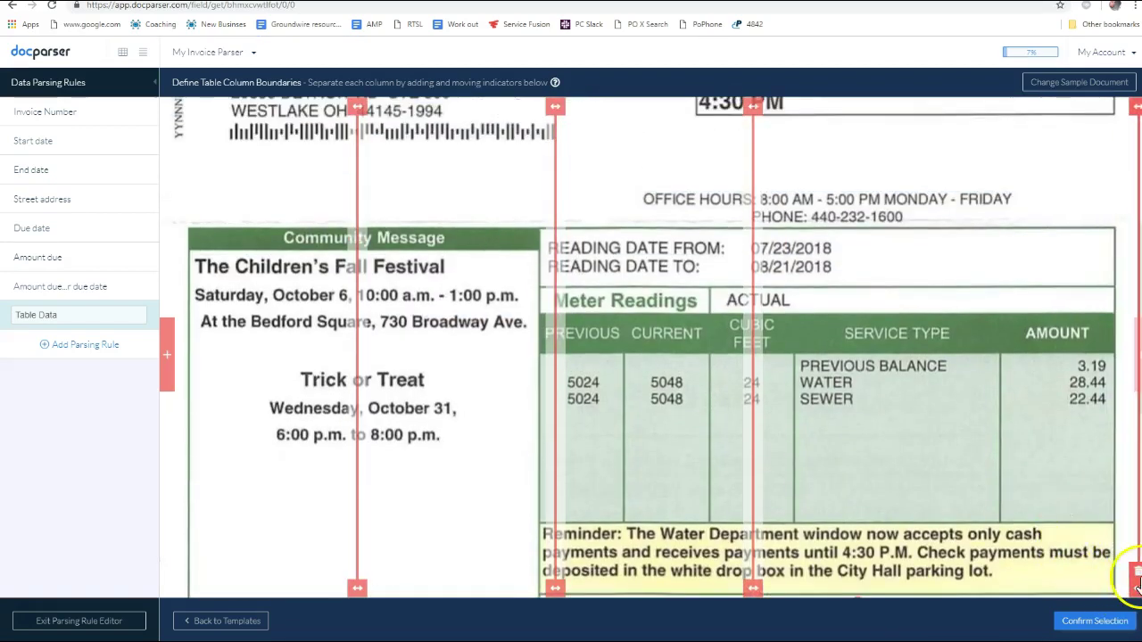
{"action": "mouse_move", "coordinate": [756, 591]}
{"action": "left_click_drag", "start_coordinate": [754, 589], "coordinate": [993, 587]}
{"action": "left_click_drag", "start_coordinate": [1003, 584], "coordinate": [1014, 587]}
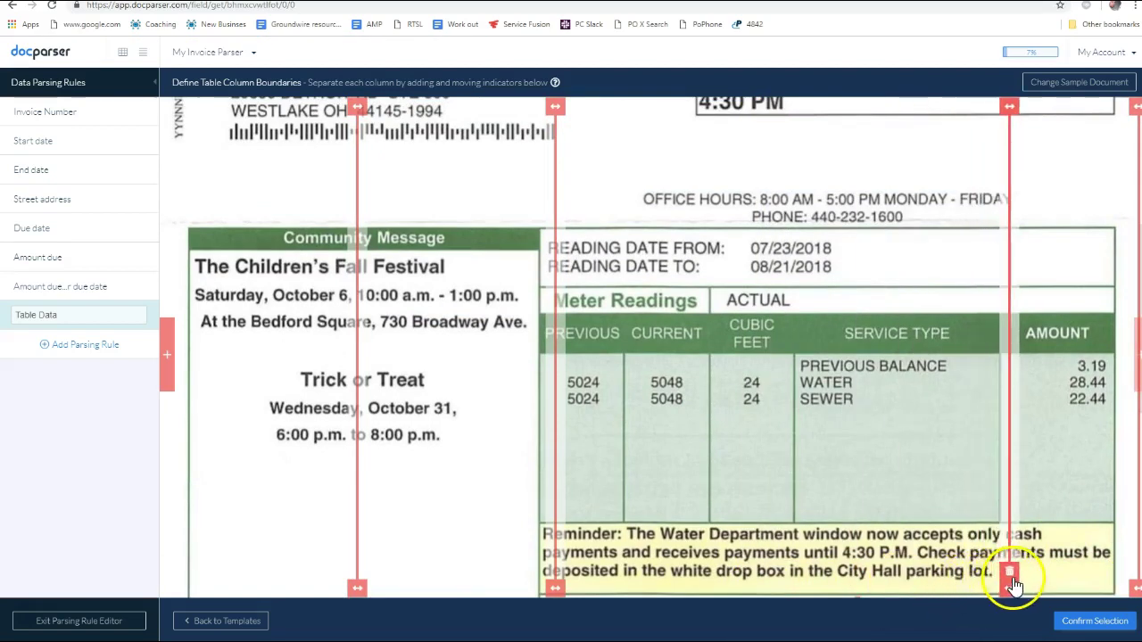
{"action": "mouse_move", "coordinate": [558, 589]}
{"action": "left_mouse_down"}
{"action": "mouse_move", "coordinate": [796, 591]}
{"action": "mouse_move", "coordinate": [785, 593]}
{"action": "left_mouse_up"}
{"action": "left_click", "coordinate": [217, 627]}
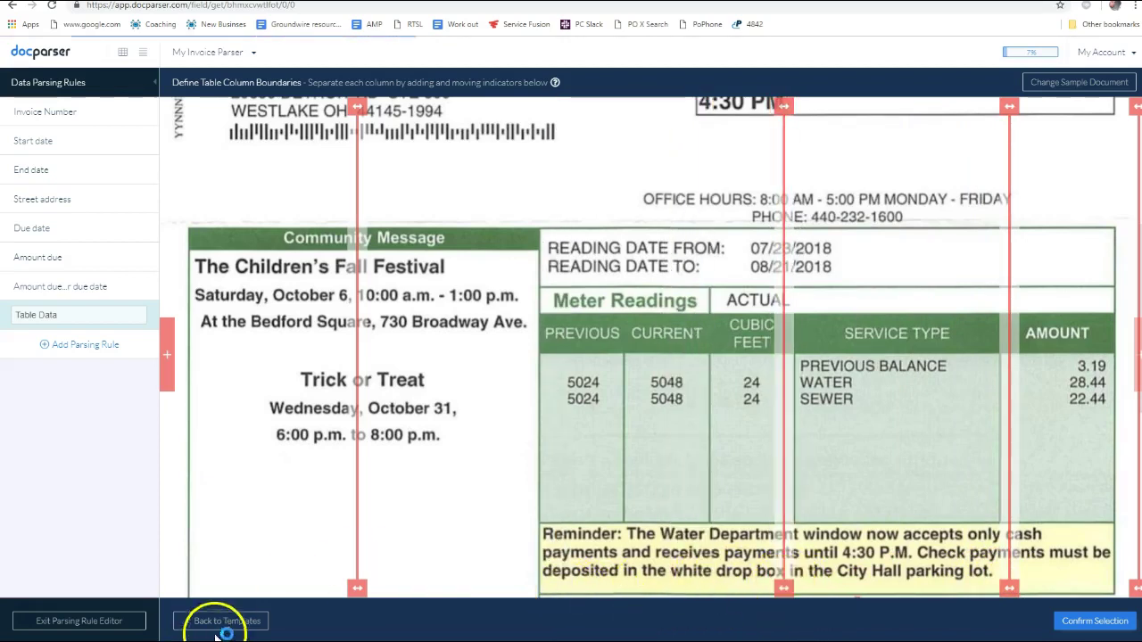
{"action": "left_click_drag", "start_coordinate": [357, 589], "coordinate": [705, 582]}
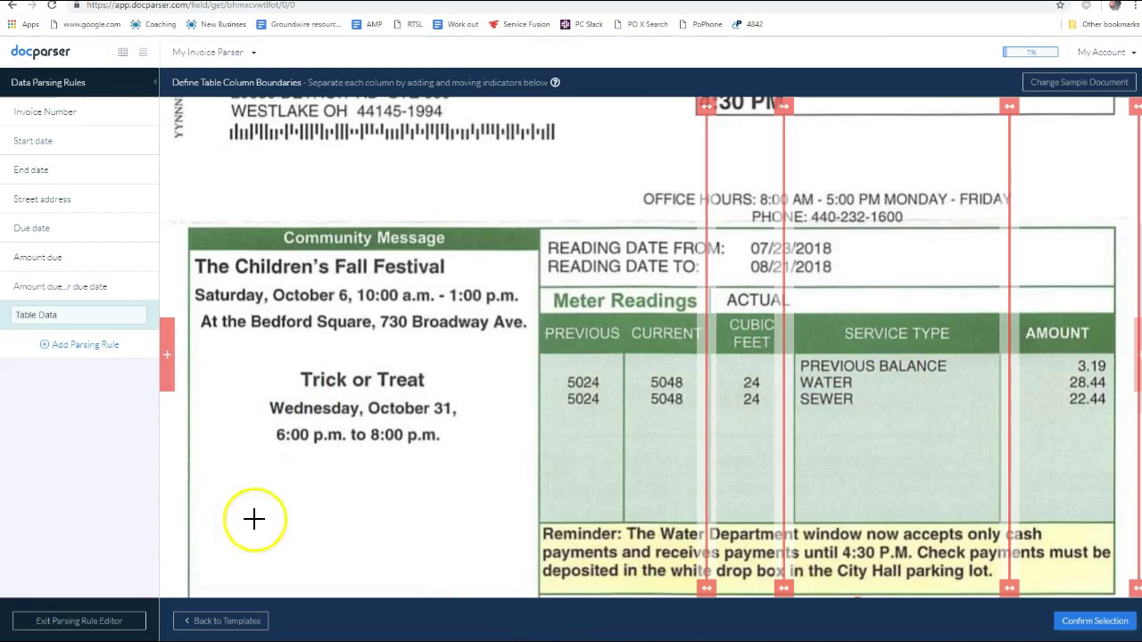
Add dividers before Previous and between Previous and Current, deleting the stray divider
{"action": "left_click", "coordinate": [172, 356]}
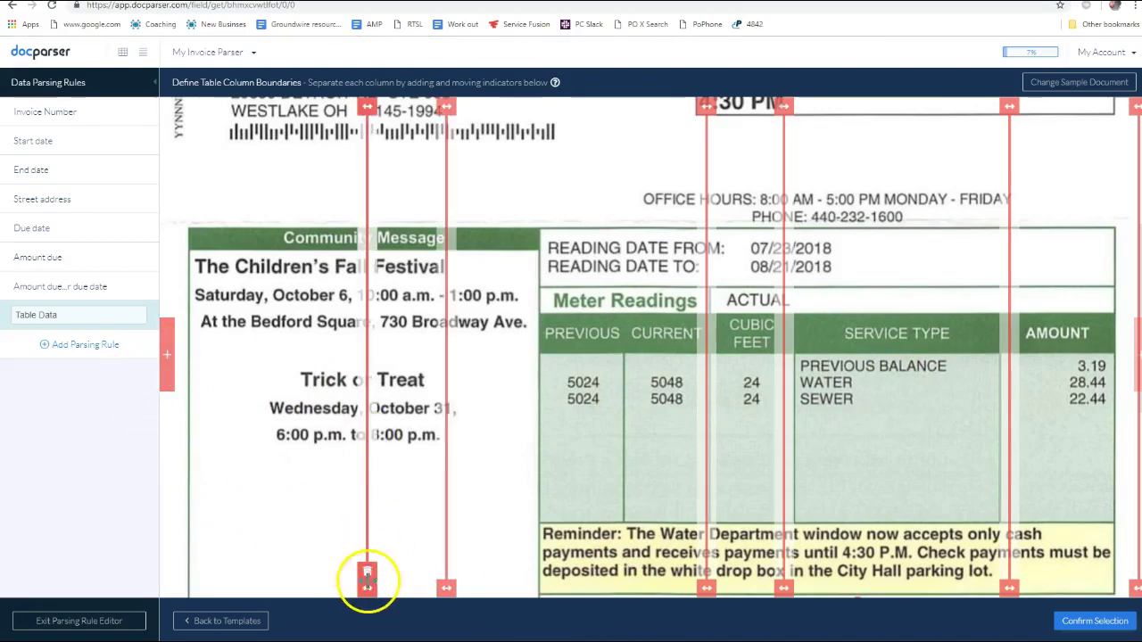
{"action": "left_click_drag", "start_coordinate": [446, 589], "coordinate": [625, 588]}
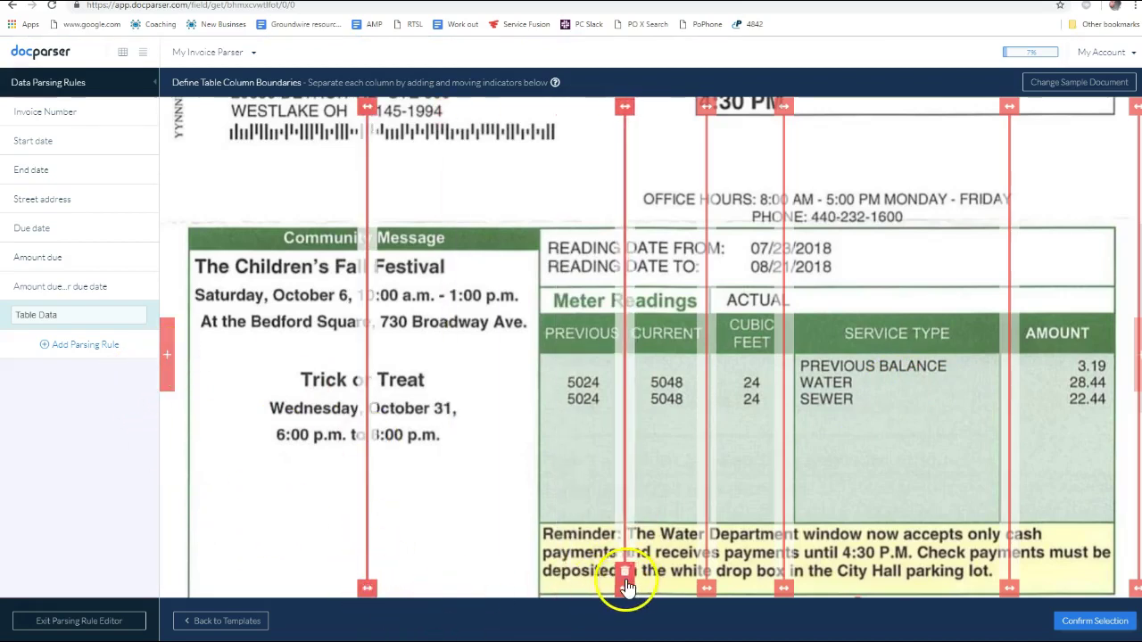
{"action": "left_click", "coordinate": [426, 593]}
{"action": "left_click_drag", "start_coordinate": [426, 593], "coordinate": [535, 591]}
{"action": "left_click", "coordinate": [370, 585]}
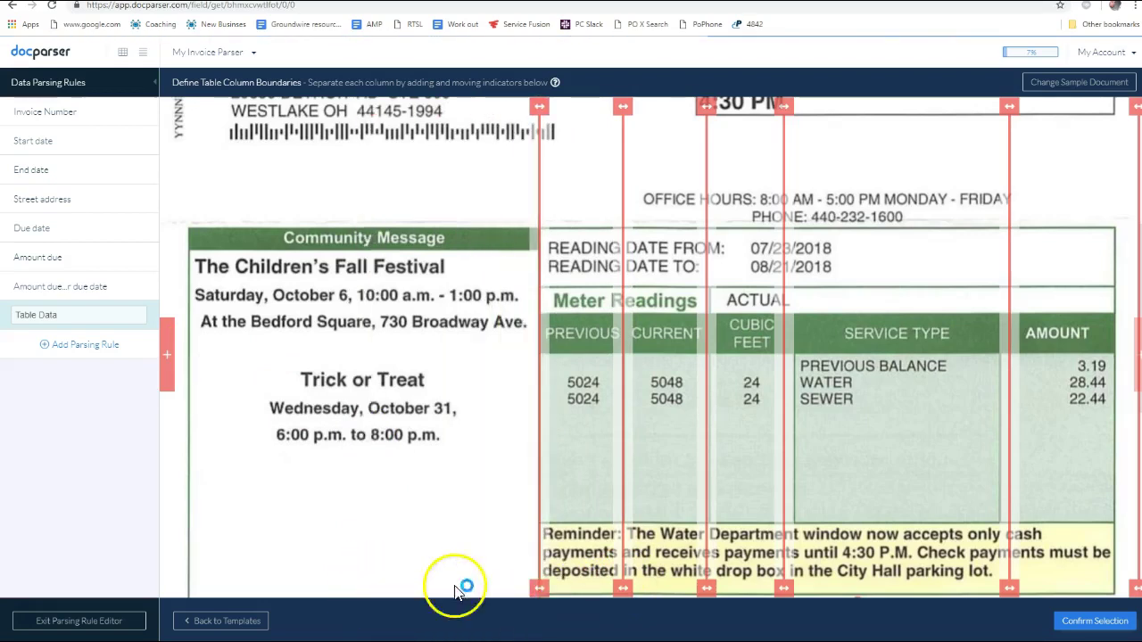
{"action": "mouse_move", "coordinate": [542, 546]}
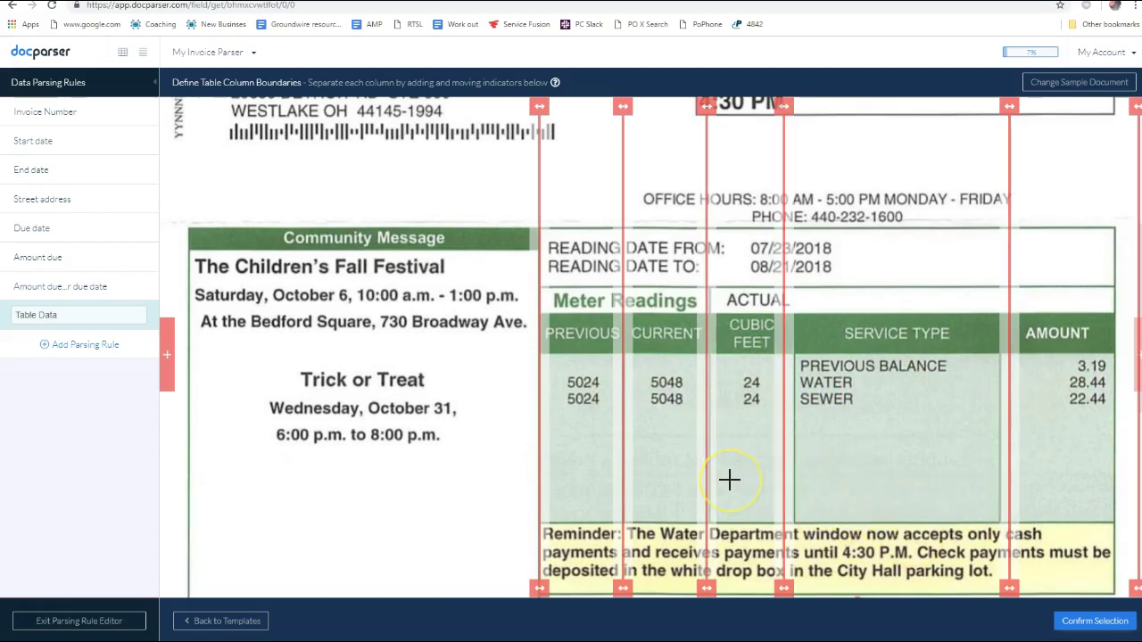
{"action": "scroll", "coordinate": [454, 344], "scroll_direction": "down", "scroll_amount": 5}
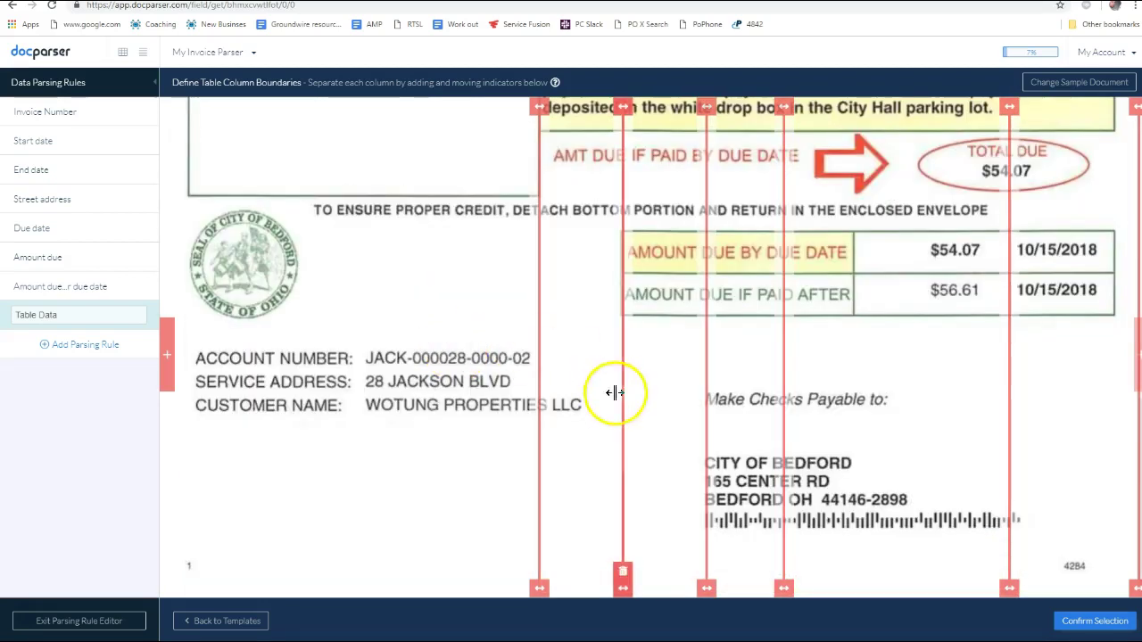
{"action": "scroll", "coordinate": [803, 303], "scroll_direction": "down", "scroll_amount": 5}
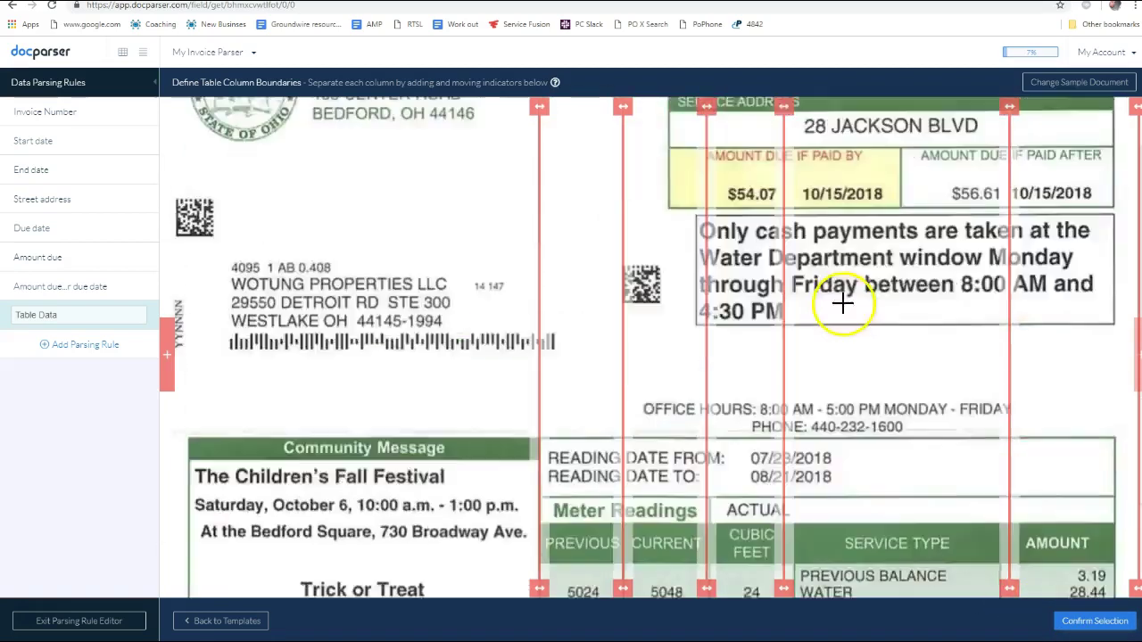
{"action": "scroll", "coordinate": [741, 384], "scroll_direction": "down", "scroll_amount": 3}
{"action": "scroll", "coordinate": [1057, 473], "scroll_direction": "down", "scroll_amount": 2}
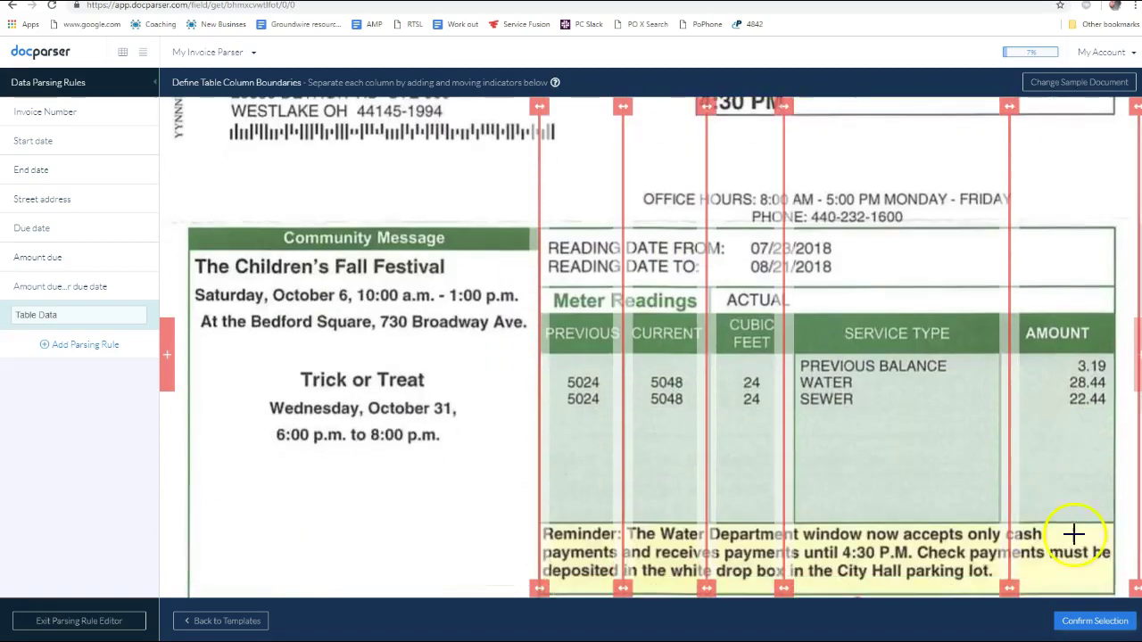
{"action": "left_click", "coordinate": [1091, 623]}
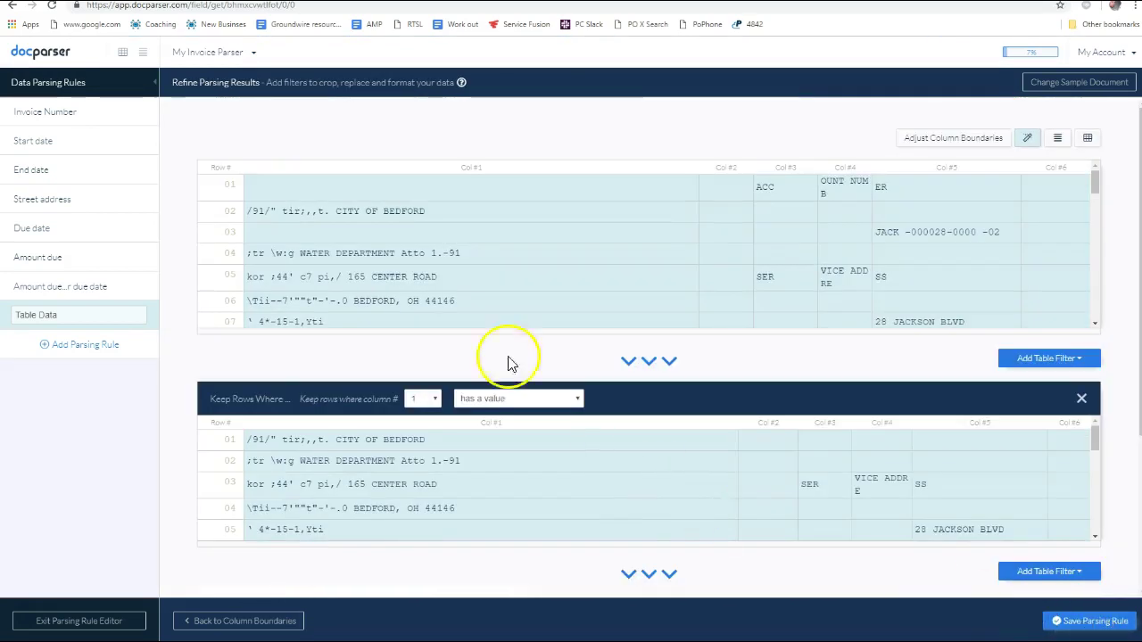
{"action": "scroll", "coordinate": [821, 301], "scroll_direction": "down", "scroll_amount": 5}
{"action": "scroll", "coordinate": [821, 298], "scroll_direction": "up", "scroll_amount": 5}
{"action": "scroll", "coordinate": [813, 304], "scroll_direction": "up", "scroll_amount": 5}
{"action": "scroll", "coordinate": [811, 306], "scroll_direction": "down", "scroll_amount": 10}
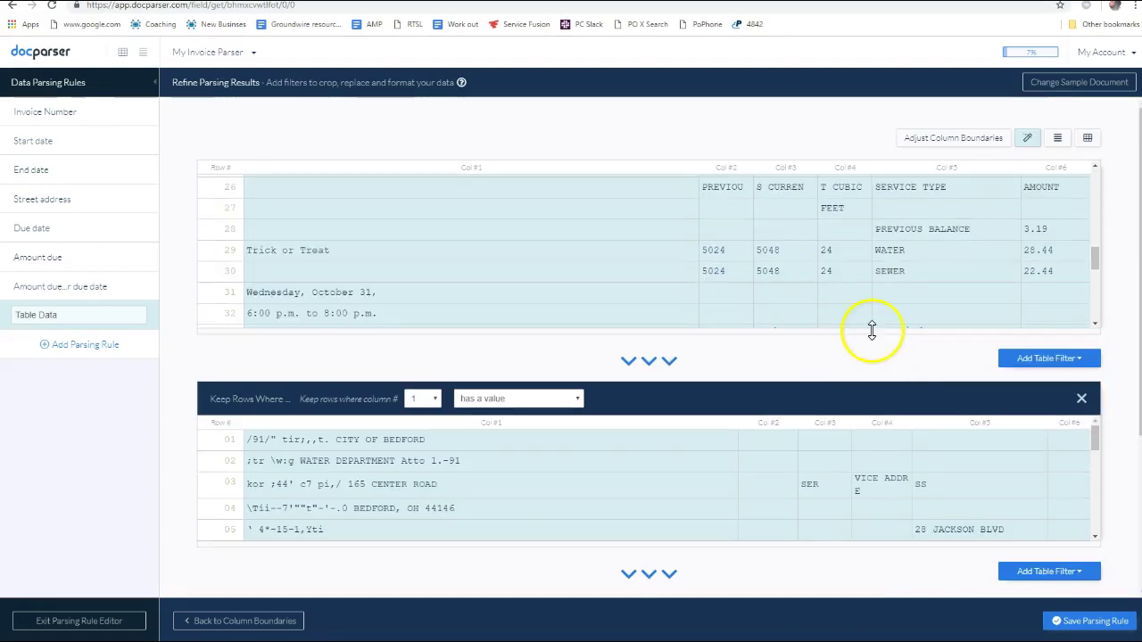
{"action": "scroll", "coordinate": [854, 314], "scroll_direction": "up", "scroll_amount": 9}
{"action": "scroll", "coordinate": [854, 297], "scroll_direction": "up", "scroll_amount": 1}
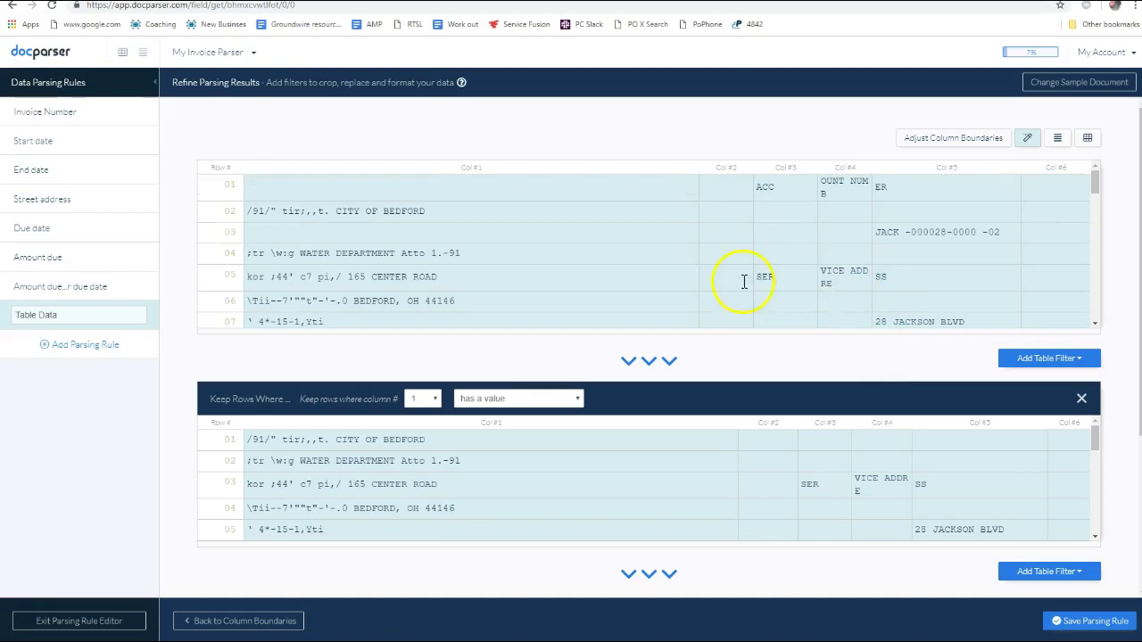
{"action": "scroll", "coordinate": [837, 251], "scroll_direction": "down", "scroll_amount": 10}
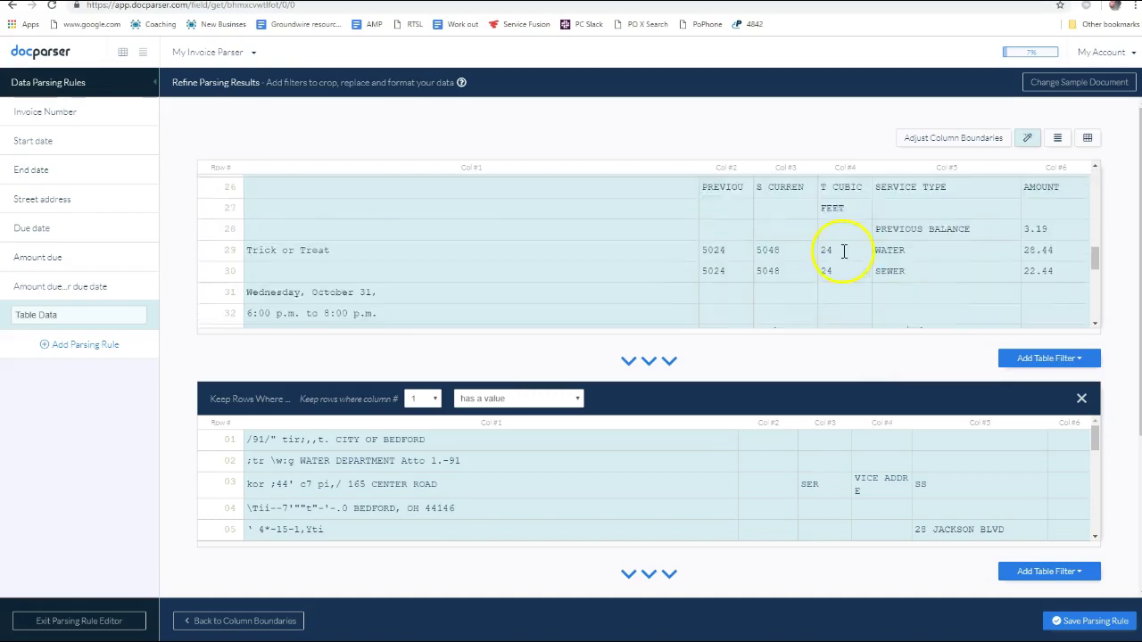
{"action": "scroll", "coordinate": [836, 256], "scroll_direction": "up", "scroll_amount": 3}
{"action": "scroll", "coordinate": [834, 258], "scroll_direction": "up", "scroll_amount": 10}
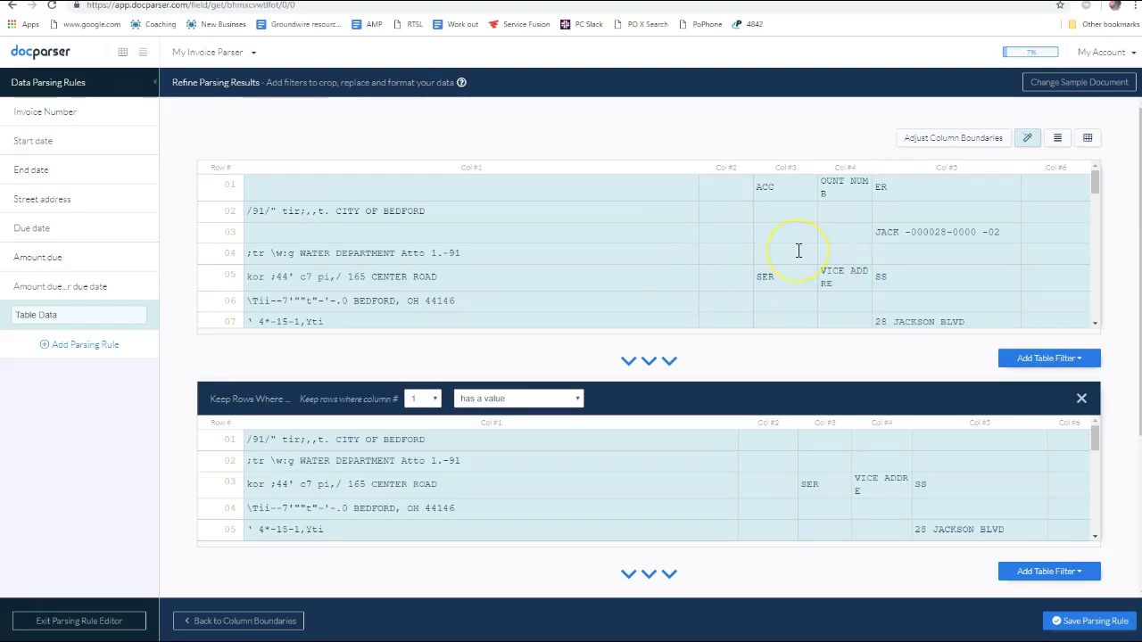
{"action": "scroll", "coordinate": [799, 251], "scroll_direction": "down", "scroll_amount": 8}
{"action": "scroll", "coordinate": [798, 251], "scroll_direction": "up", "scroll_amount": 3}
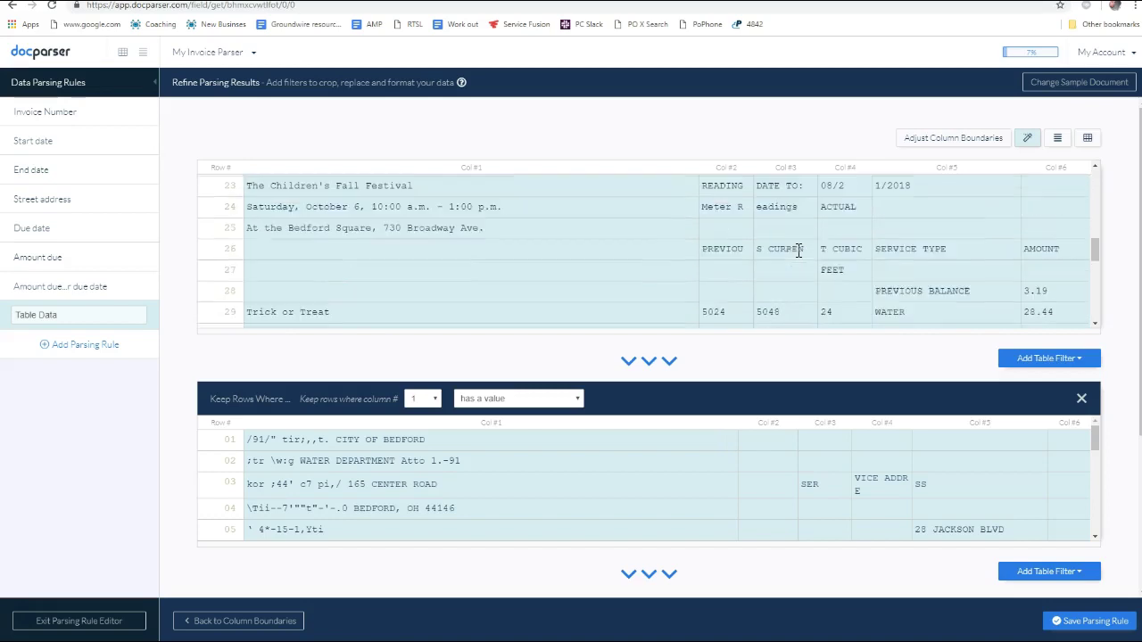
{"action": "scroll", "coordinate": [776, 245], "scroll_direction": "up", "scroll_amount": 10}
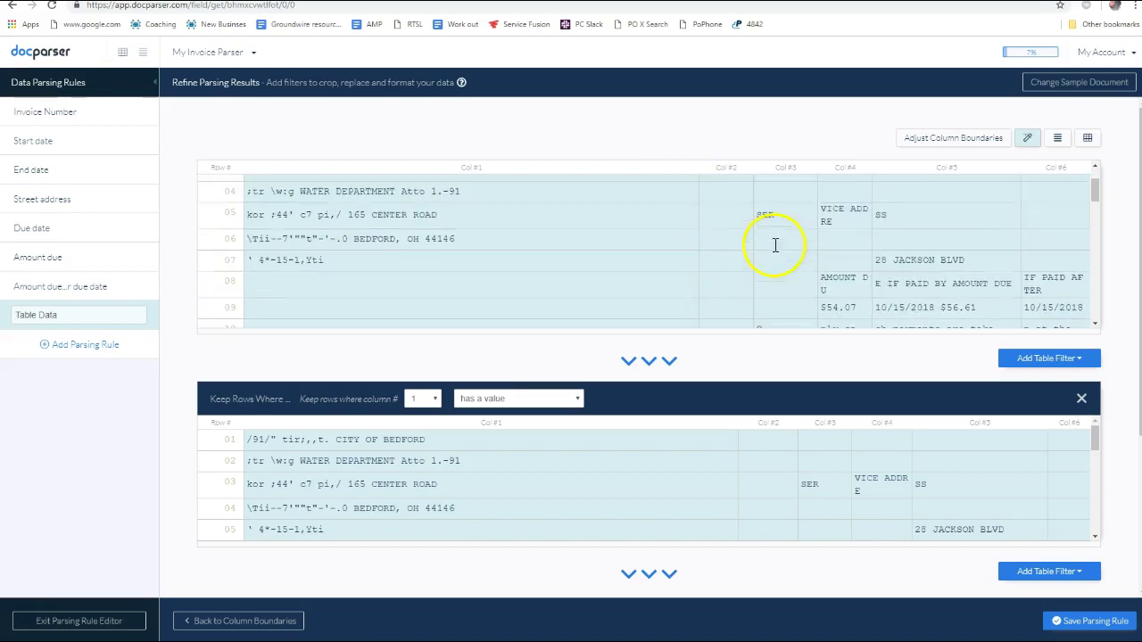
{"action": "scroll", "coordinate": [778, 261], "scroll_direction": "down", "scroll_amount": 5}
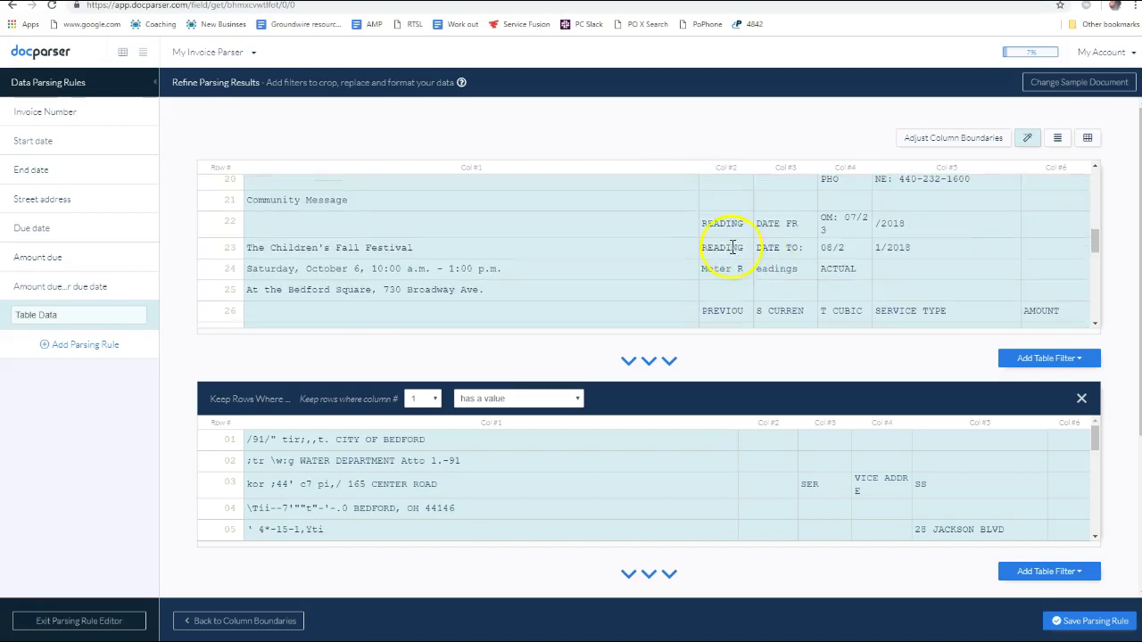
{"action": "scroll", "coordinate": [761, 261], "scroll_direction": "down", "scroll_amount": 3}
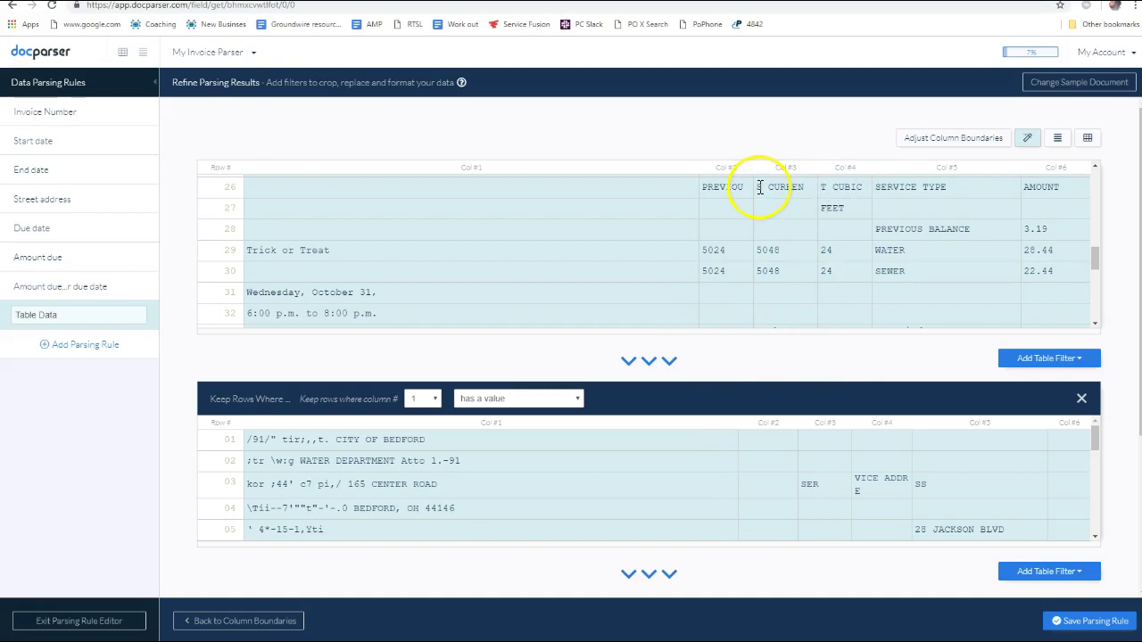
{"action": "scroll", "coordinate": [869, 305], "scroll_direction": "up", "scroll_amount": 6}
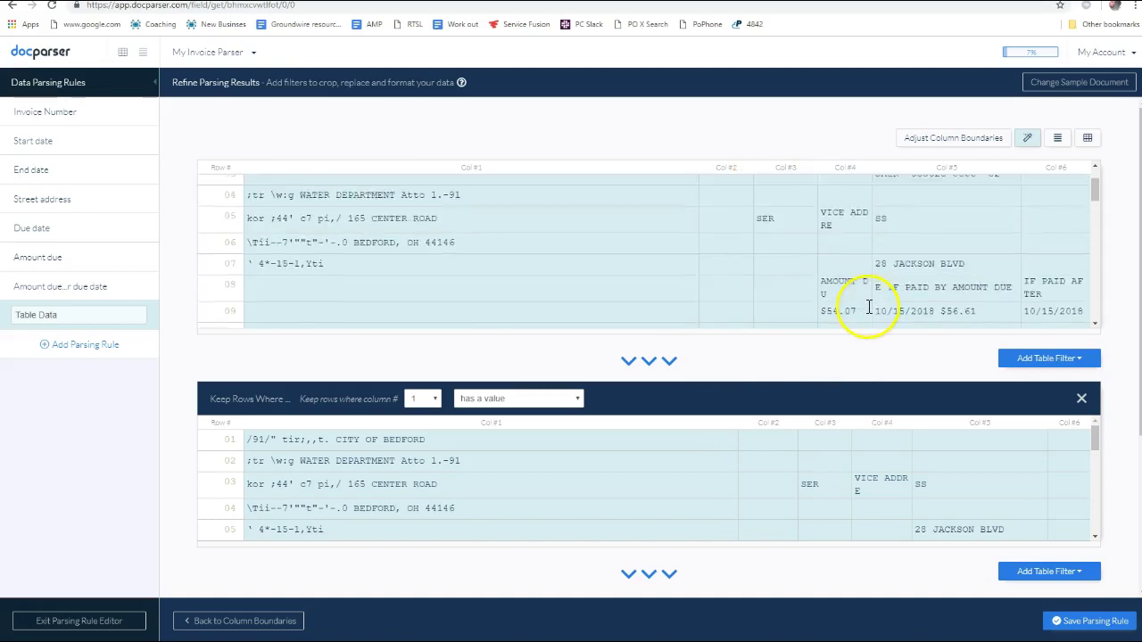
{"action": "scroll", "coordinate": [861, 276], "scroll_direction": "down", "scroll_amount": 10}
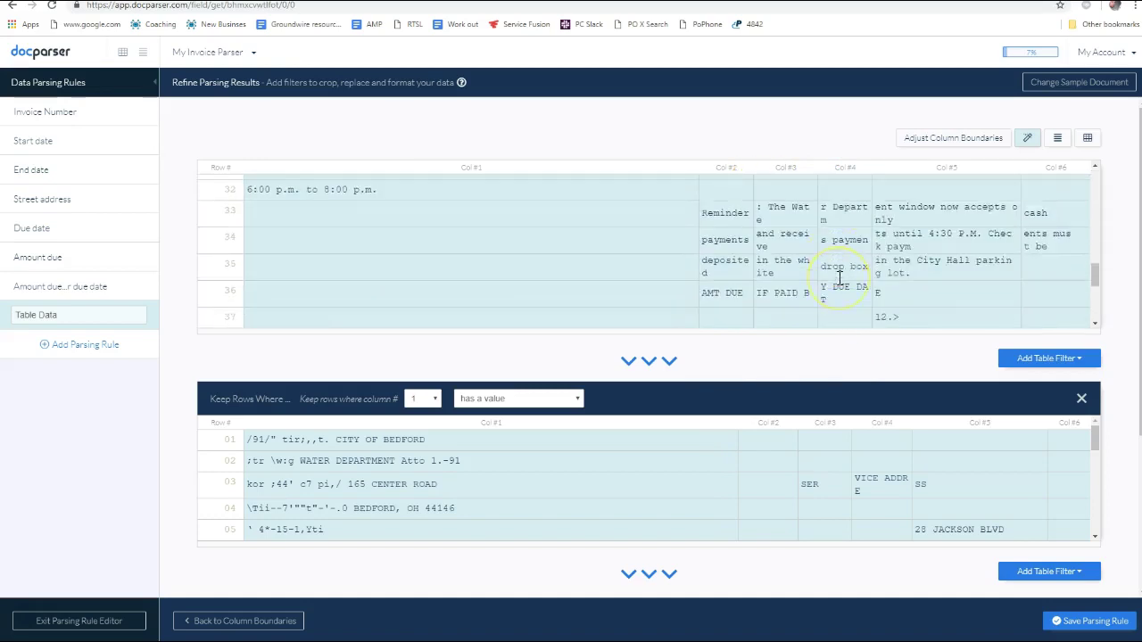
{"action": "scroll", "coordinate": [793, 352], "scroll_direction": "up", "scroll_amount": 3}
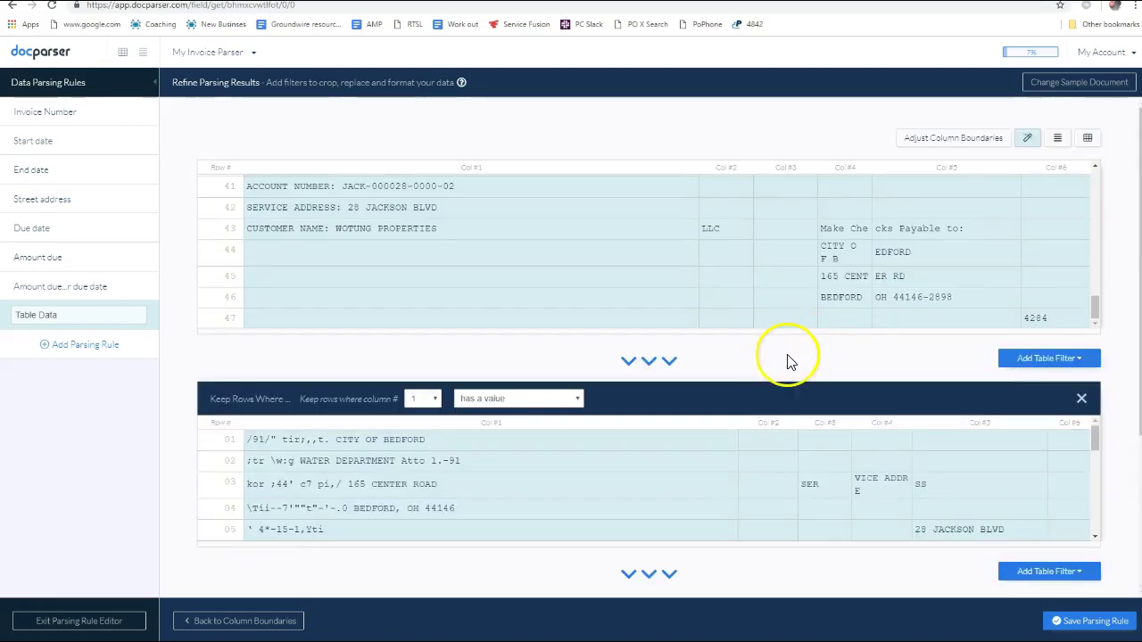
{"action": "scroll", "coordinate": [683, 260], "scroll_direction": "up", "scroll_amount": 2}
{"action": "scroll", "coordinate": [688, 259], "scroll_direction": "down", "scroll_amount": 2}
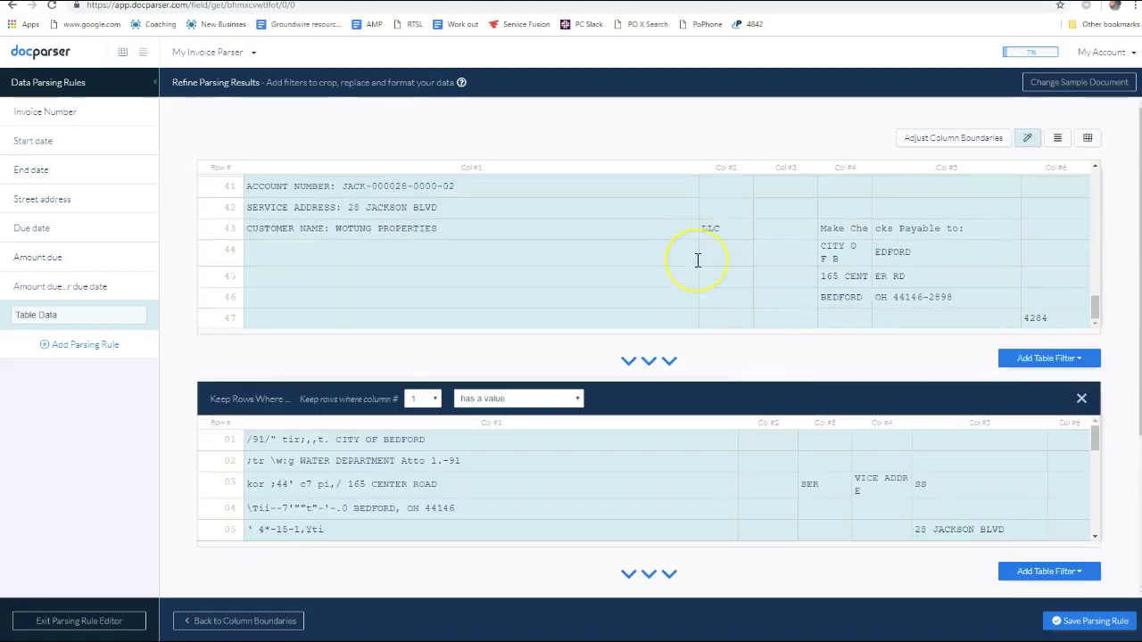
{"action": "scroll", "coordinate": [713, 264], "scroll_direction": "up", "scroll_amount": 2}
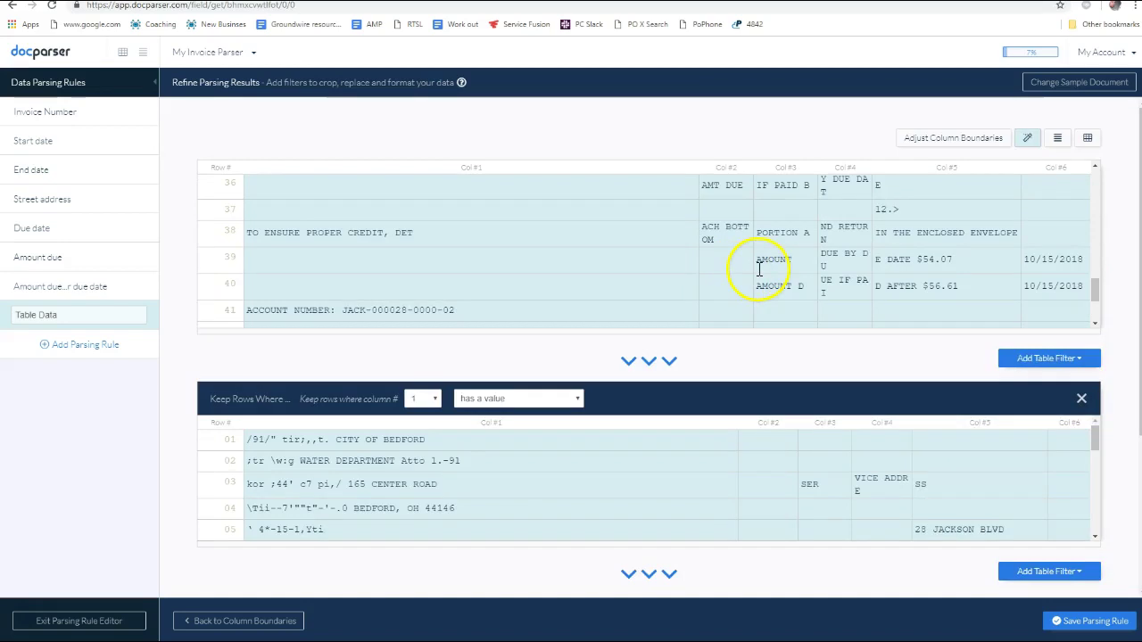
{"action": "scroll", "coordinate": [893, 259], "scroll_direction": "up", "scroll_amount": 5}
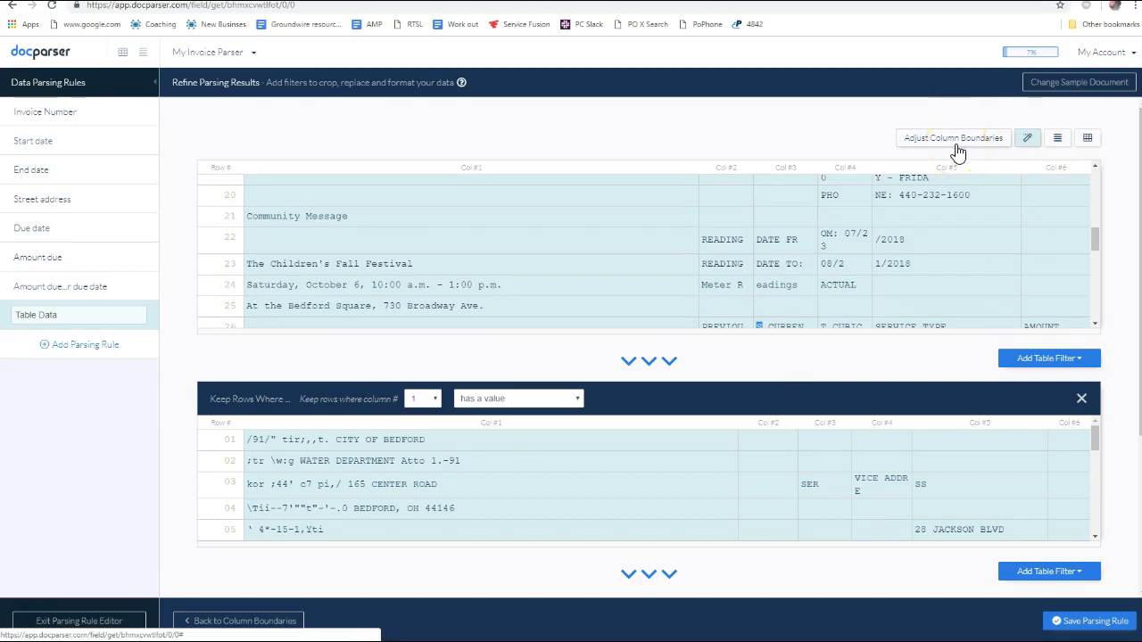
Nudge the Previous/Current, Current/Cubic Feet and Cubic Feet/Service Type dividers right, Service Type/Amount left
{"action": "scroll", "coordinate": [740, 434], "scroll_direction": "down", "scroll_amount": 4}
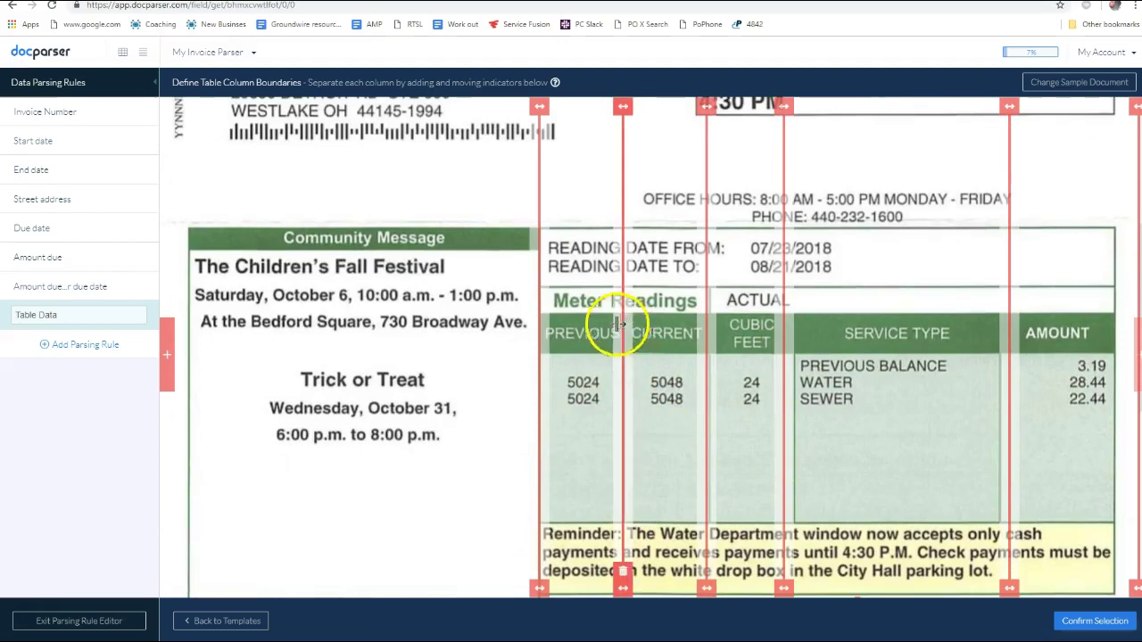
{"action": "scroll", "coordinate": [634, 396], "scroll_direction": "down", "scroll_amount": 1}
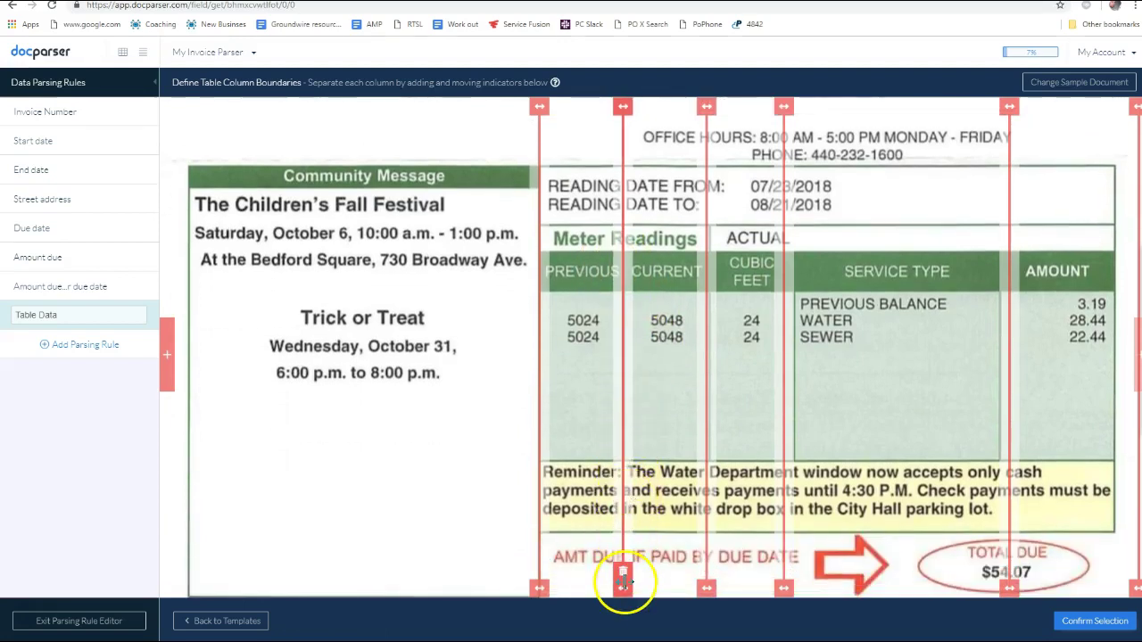
{"action": "left_click_drag", "start_coordinate": [625, 581], "coordinate": [627, 582]}
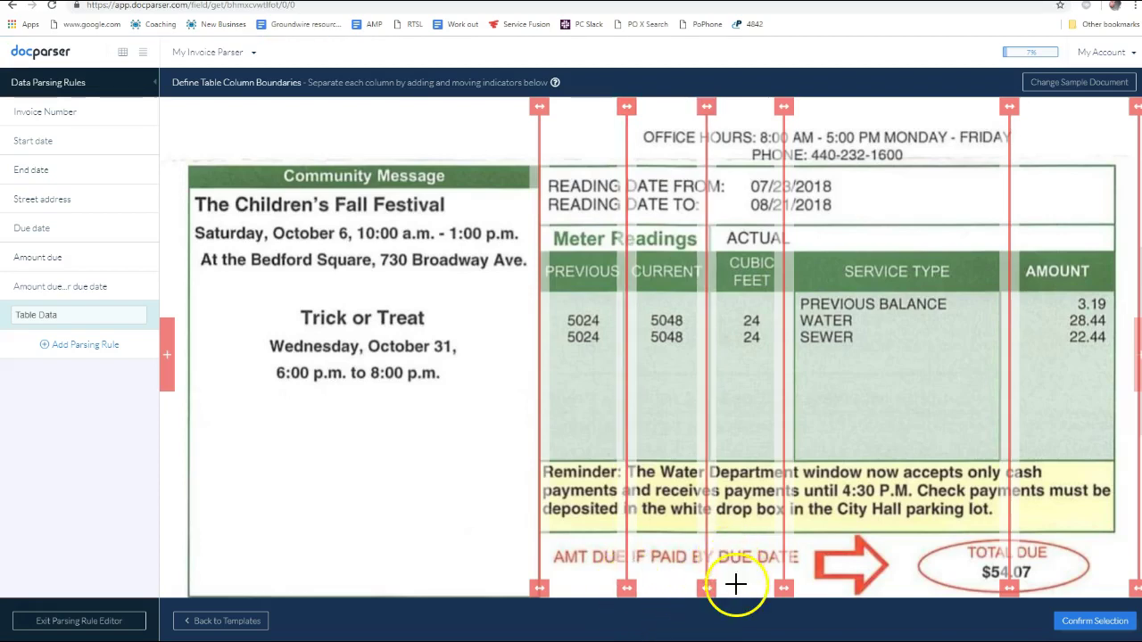
{"action": "left_click_drag", "start_coordinate": [707, 589], "coordinate": [718, 591]}
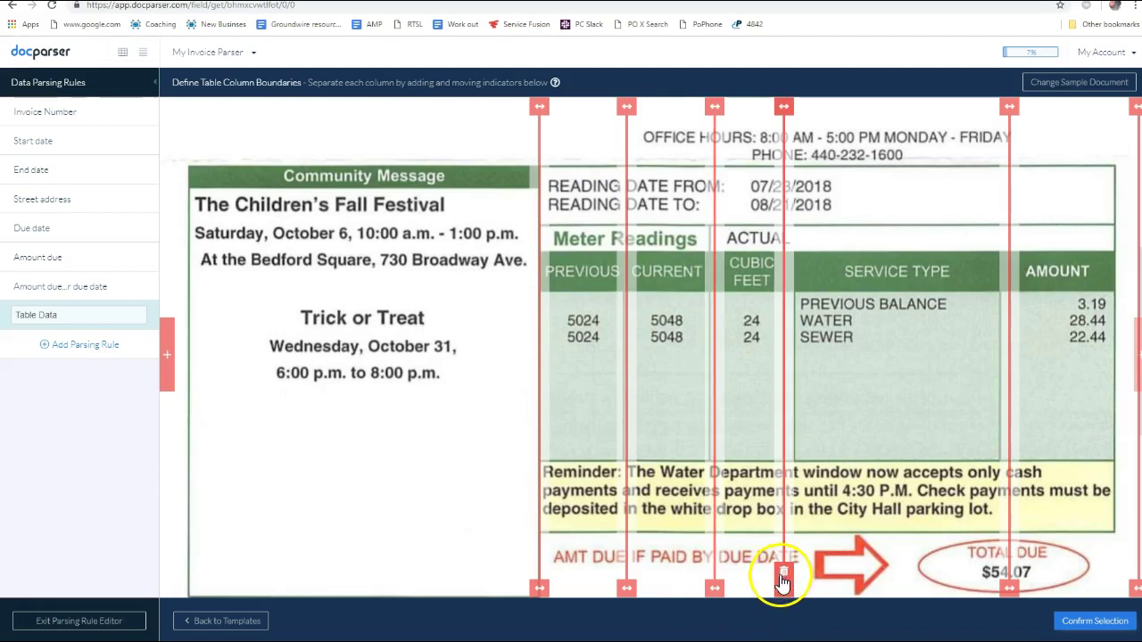
{"action": "left_click_drag", "start_coordinate": [783, 589], "coordinate": [792, 586]}
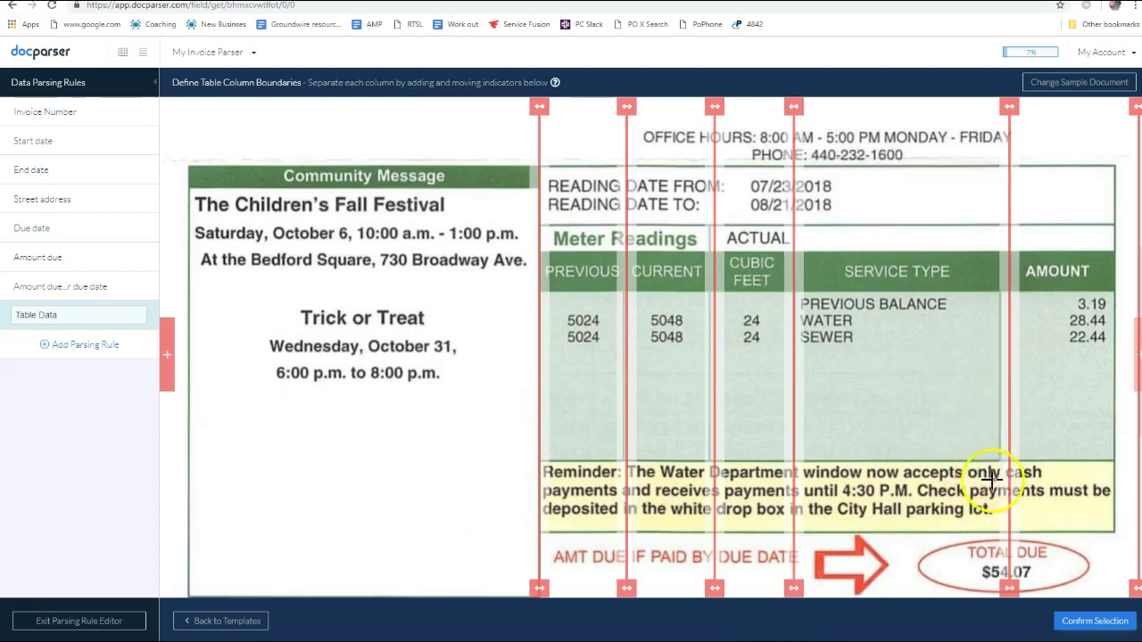
{"action": "left_click_drag", "start_coordinate": [1009, 589], "coordinate": [1001, 591]}
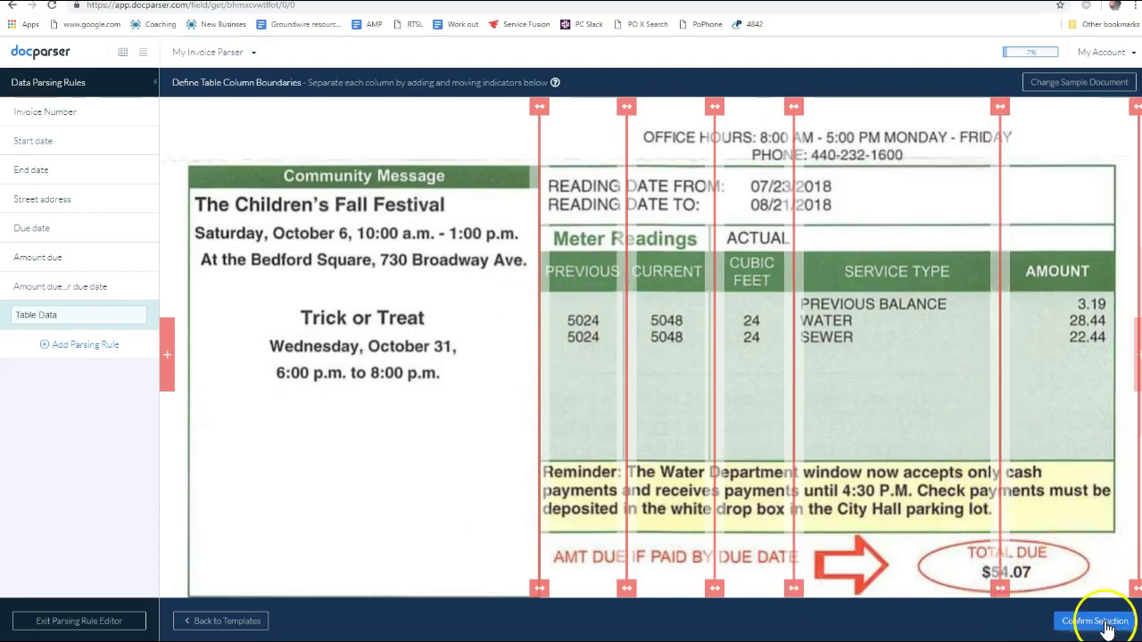
{"action": "left_click", "coordinate": [1062, 495]}
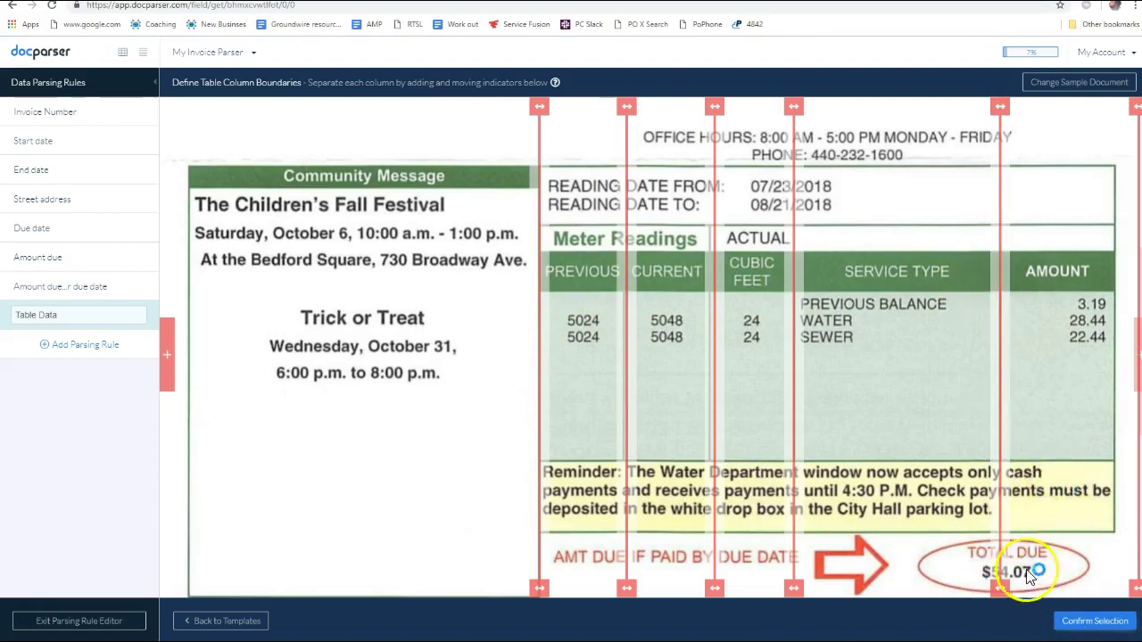
Apply the adjusted boundaries and check 5024, 5048, 24, WATER/SEWER and amounts land in separate columns
{"action": "left_click", "coordinate": [1094, 621]}
{"action": "scroll", "coordinate": [907, 434], "scroll_direction": "down", "scroll_amount": 10}
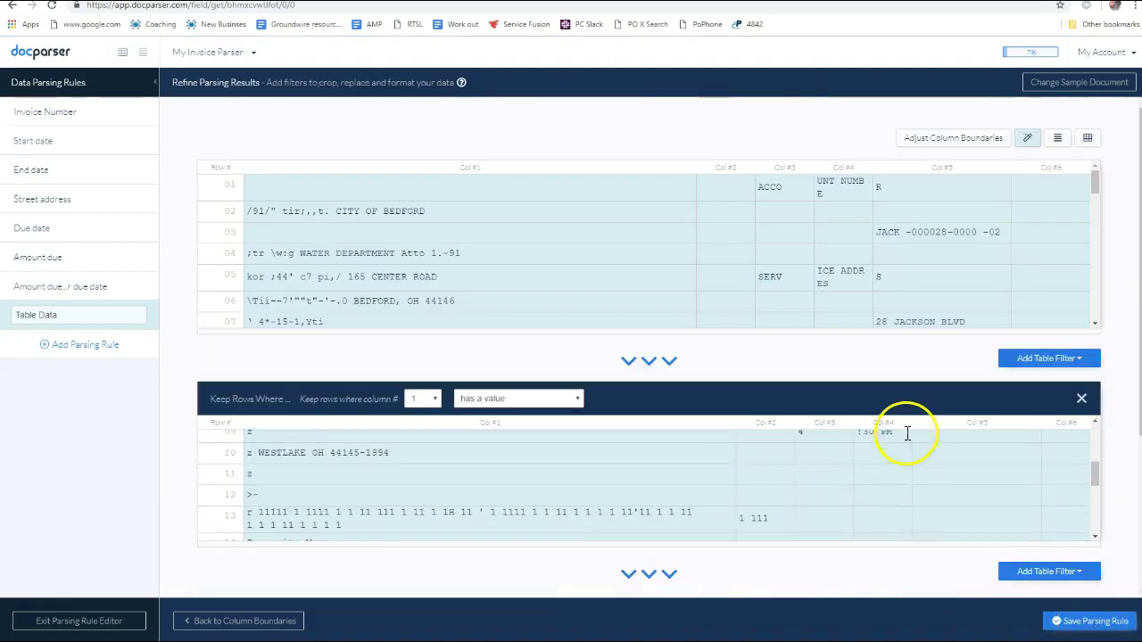
{"action": "scroll", "coordinate": [893, 365], "scroll_direction": "up", "scroll_amount": 3}
{"action": "scroll", "coordinate": [884, 485], "scroll_direction": "up", "scroll_amount": 1}
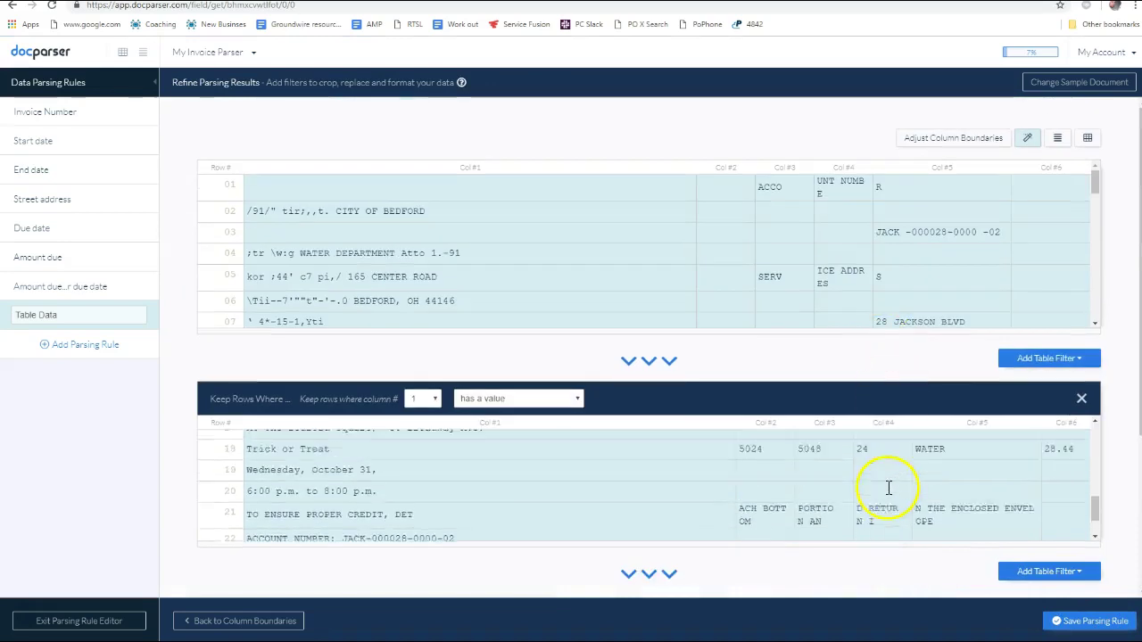
{"action": "scroll", "coordinate": [882, 476], "scroll_direction": "down", "scroll_amount": 4}
{"action": "scroll", "coordinate": [807, 278], "scroll_direction": "up", "scroll_amount": 5}
{"action": "scroll", "coordinate": [809, 284], "scroll_direction": "up", "scroll_amount": 4}
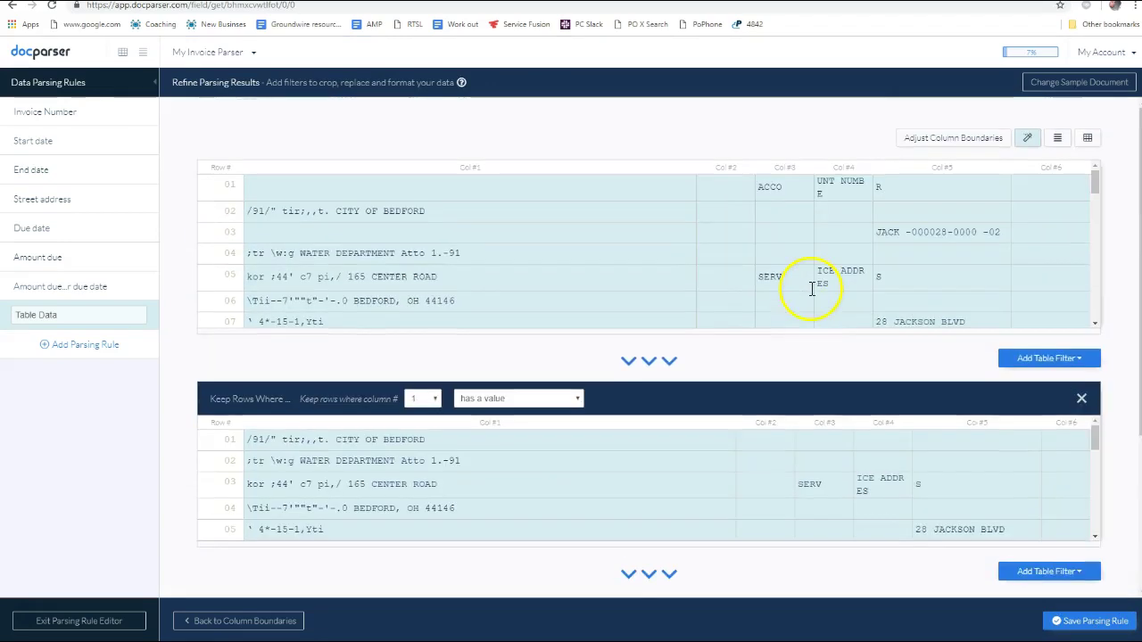
{"action": "scroll", "coordinate": [821, 261], "scroll_direction": "down", "scroll_amount": 8}
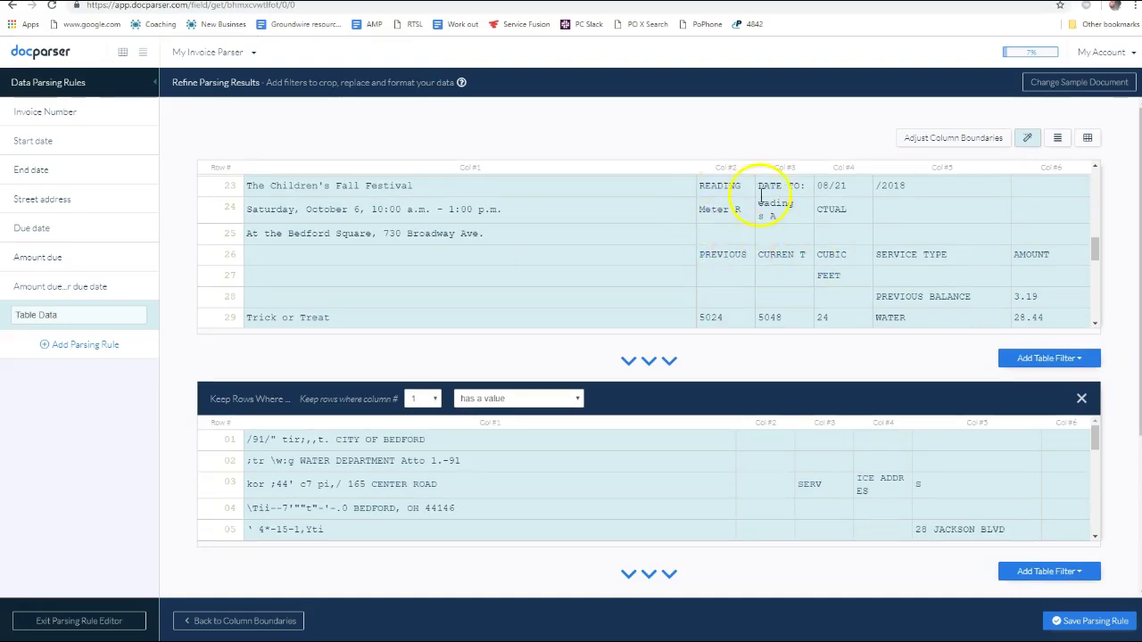
{"action": "scroll", "coordinate": [812, 245], "scroll_direction": "down", "scroll_amount": 2}
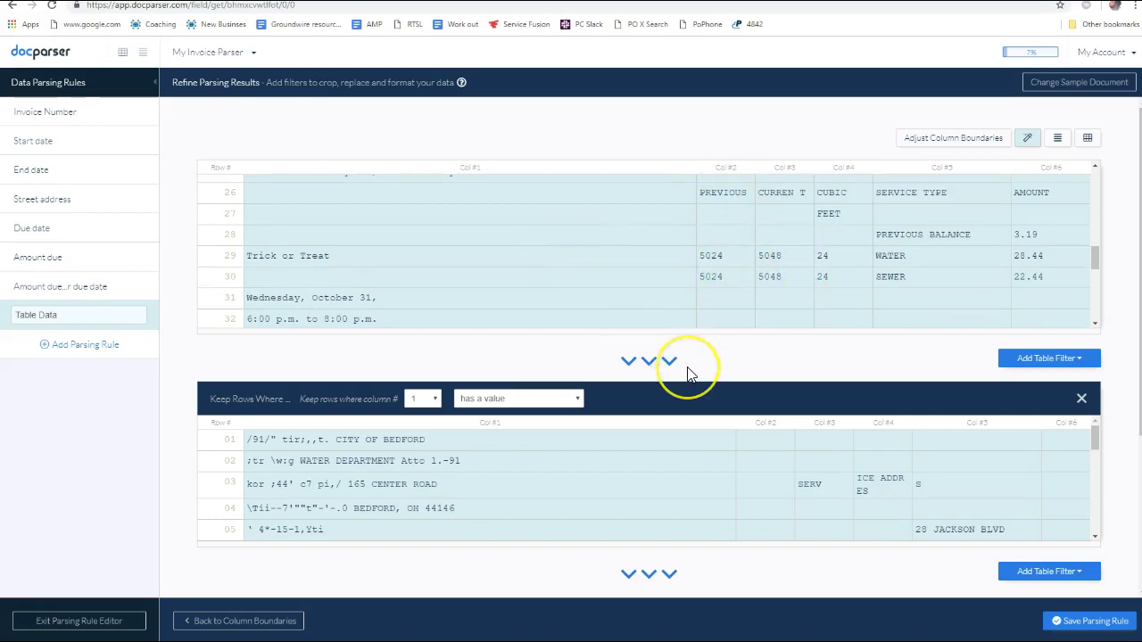
{"action": "left_click", "coordinate": [633, 342]}
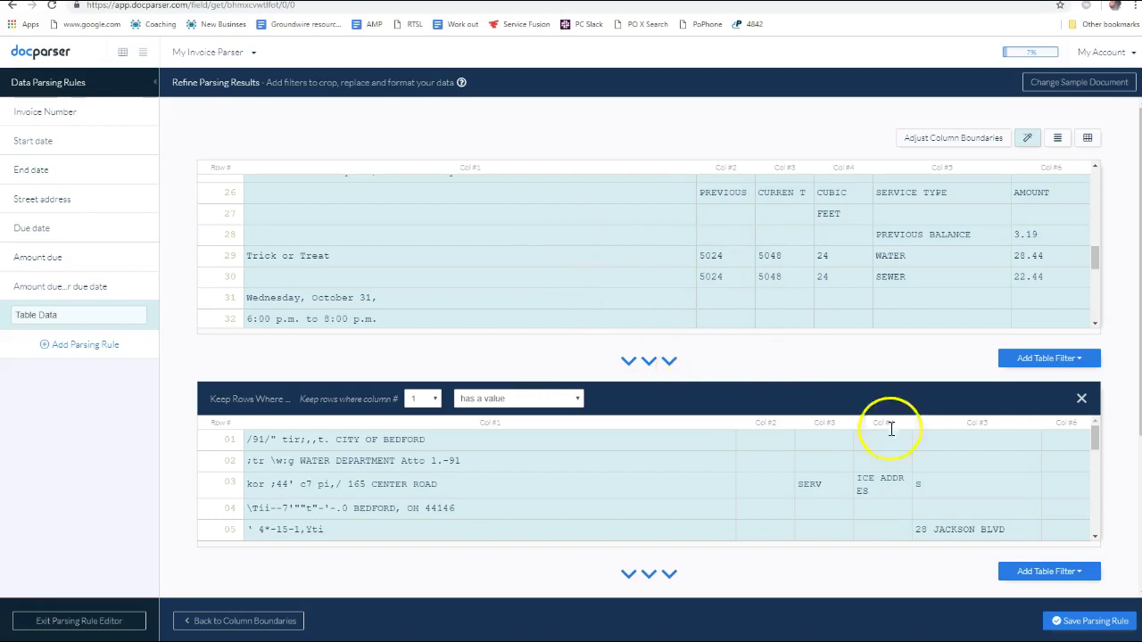
{"action": "left_click", "coordinate": [1055, 359]}
{"action": "mouse_move", "coordinate": [1038, 390]}
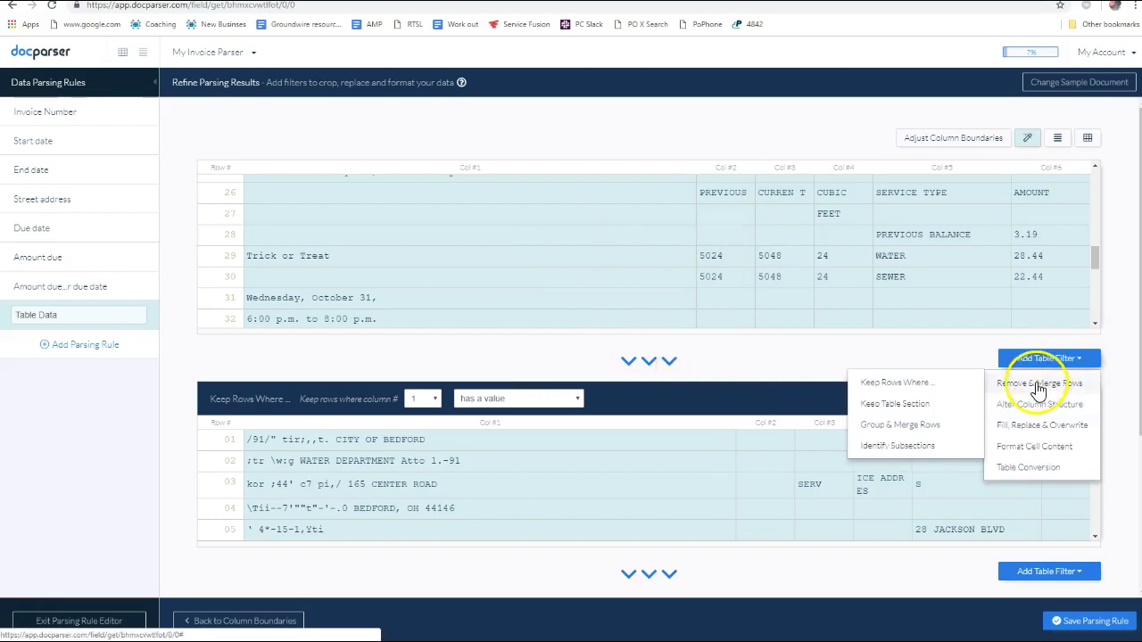
{"action": "mouse_move", "coordinate": [1048, 415]}
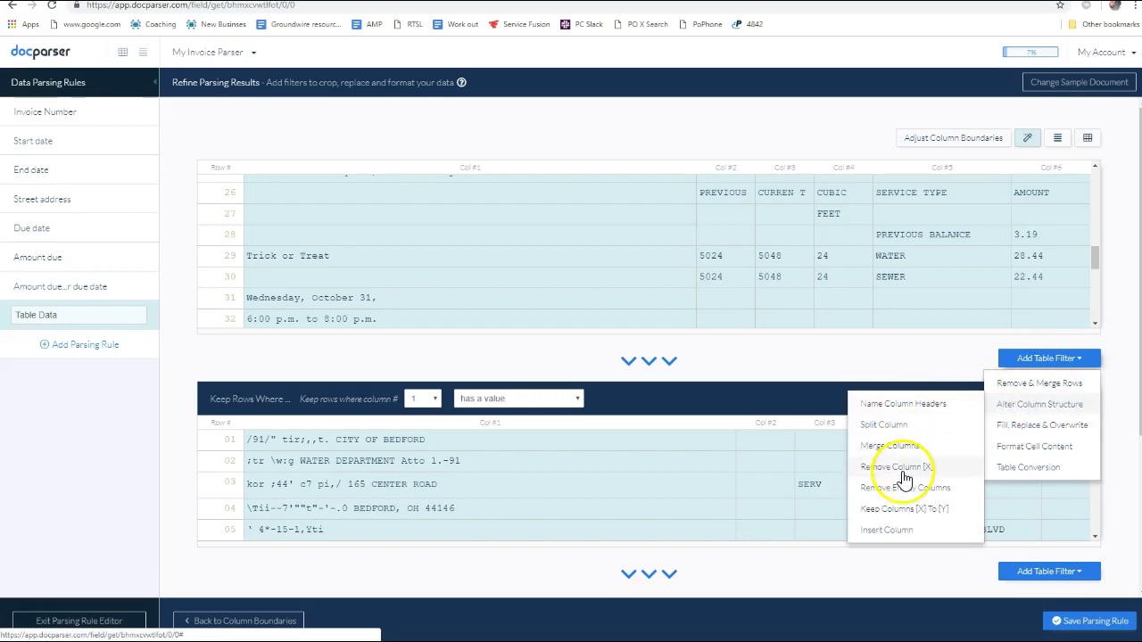
{"action": "left_click", "coordinate": [920, 469]}
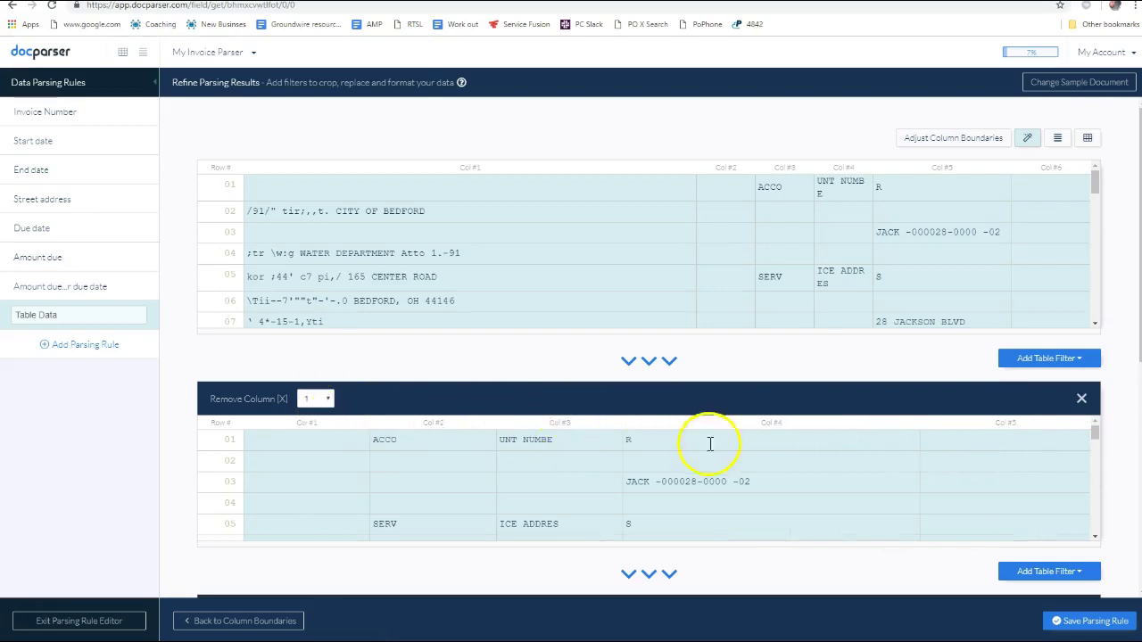
{"action": "scroll", "coordinate": [624, 459], "scroll_direction": "down", "scroll_amount": 6}
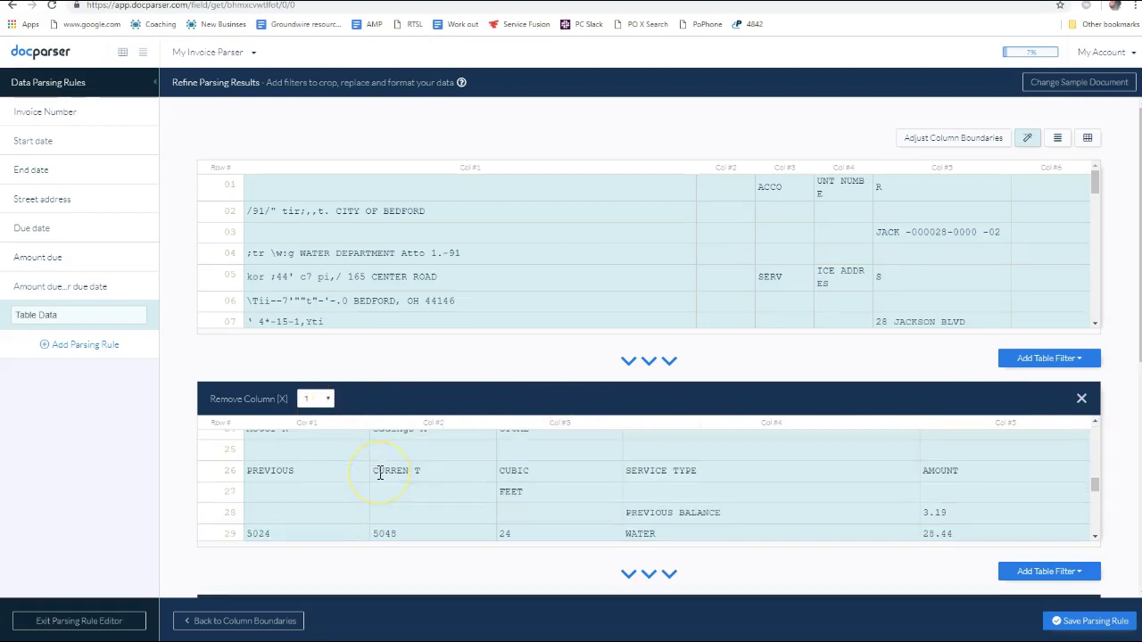
{"action": "scroll", "coordinate": [384, 472], "scroll_direction": "up", "scroll_amount": 5}
{"action": "scroll", "coordinate": [402, 375], "scroll_direction": "down", "scroll_amount": 2}
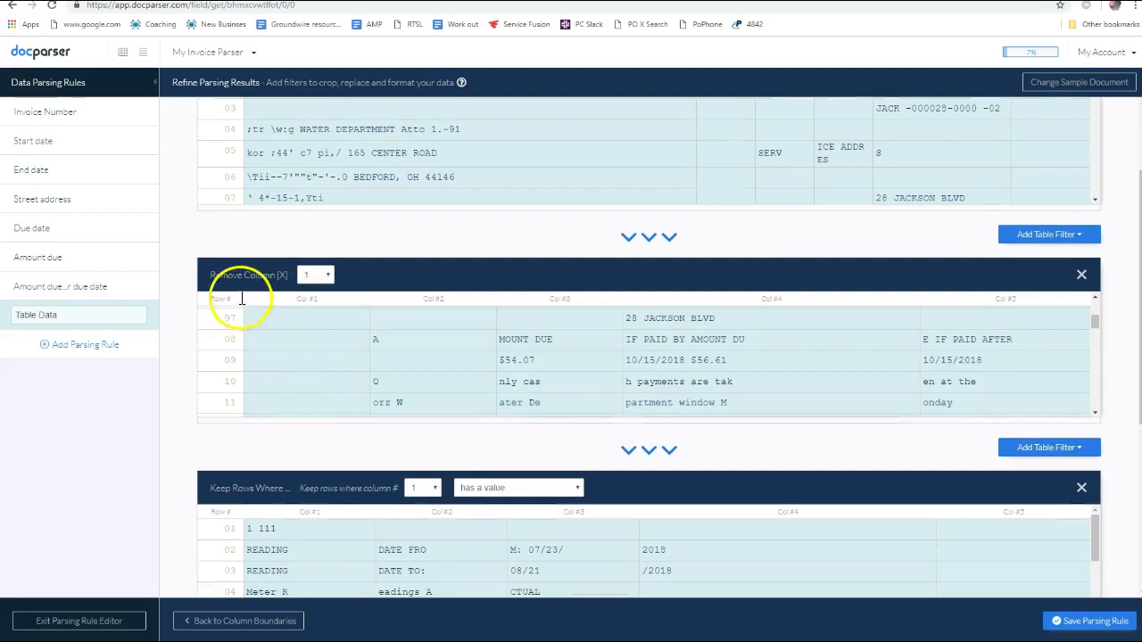
{"action": "scroll", "coordinate": [375, 339], "scroll_direction": "down", "scroll_amount": 5}
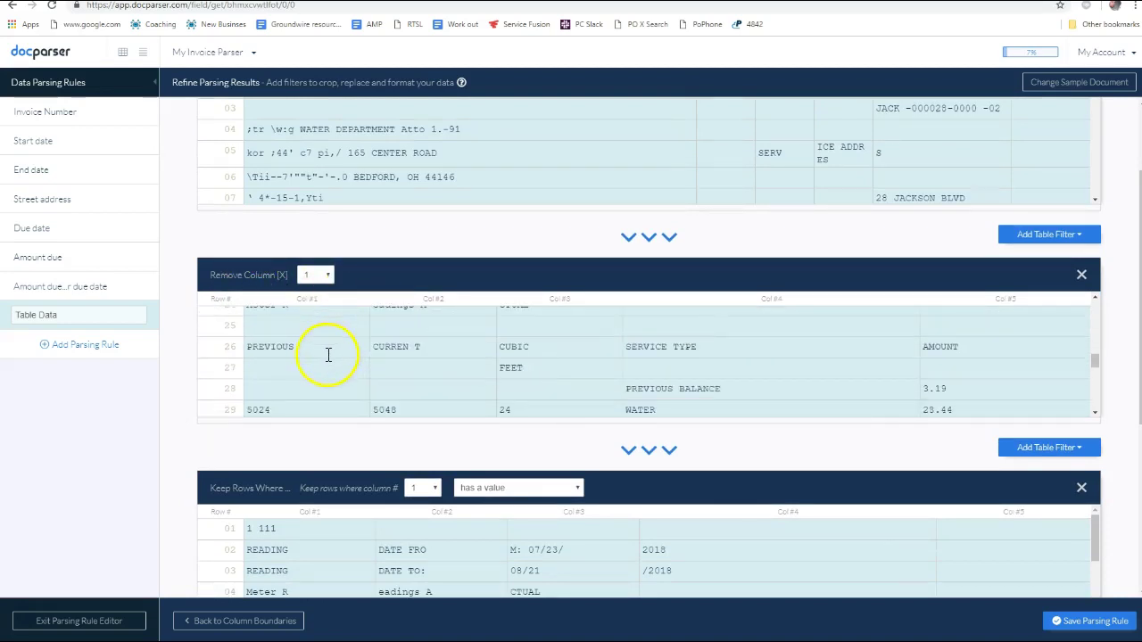
{"action": "scroll", "coordinate": [357, 352], "scroll_direction": "down", "scroll_amount": 1}
{"action": "scroll", "coordinate": [380, 347], "scroll_direction": "down", "scroll_amount": 3}
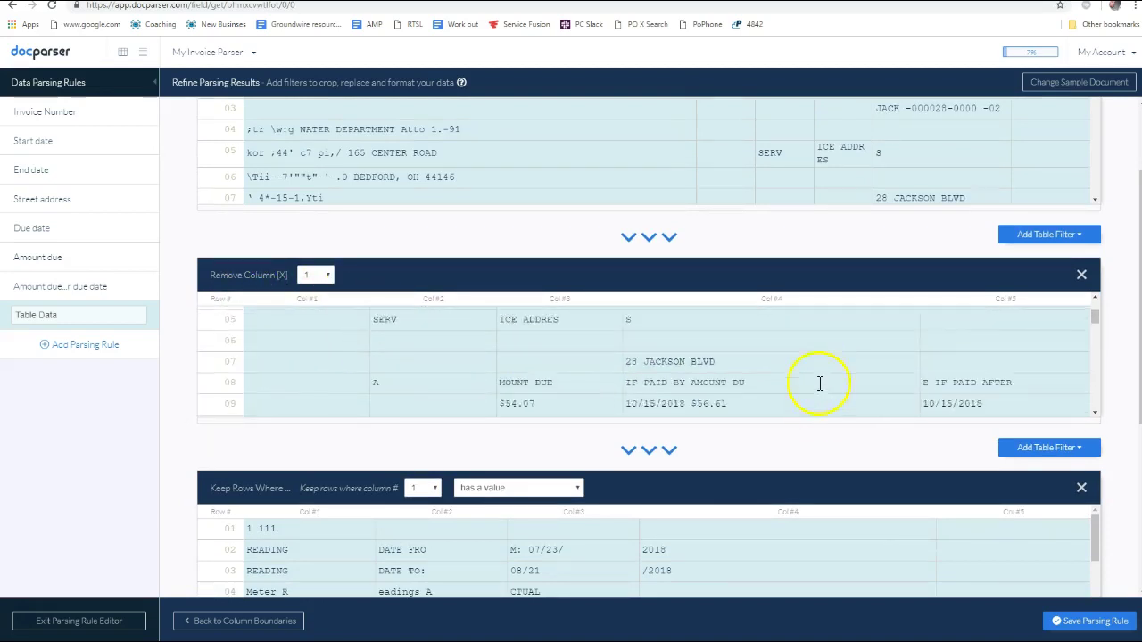
{"action": "scroll", "coordinate": [812, 406], "scroll_direction": "down", "scroll_amount": 4}
{"action": "scroll", "coordinate": [683, 357], "scroll_direction": "down", "scroll_amount": 6}
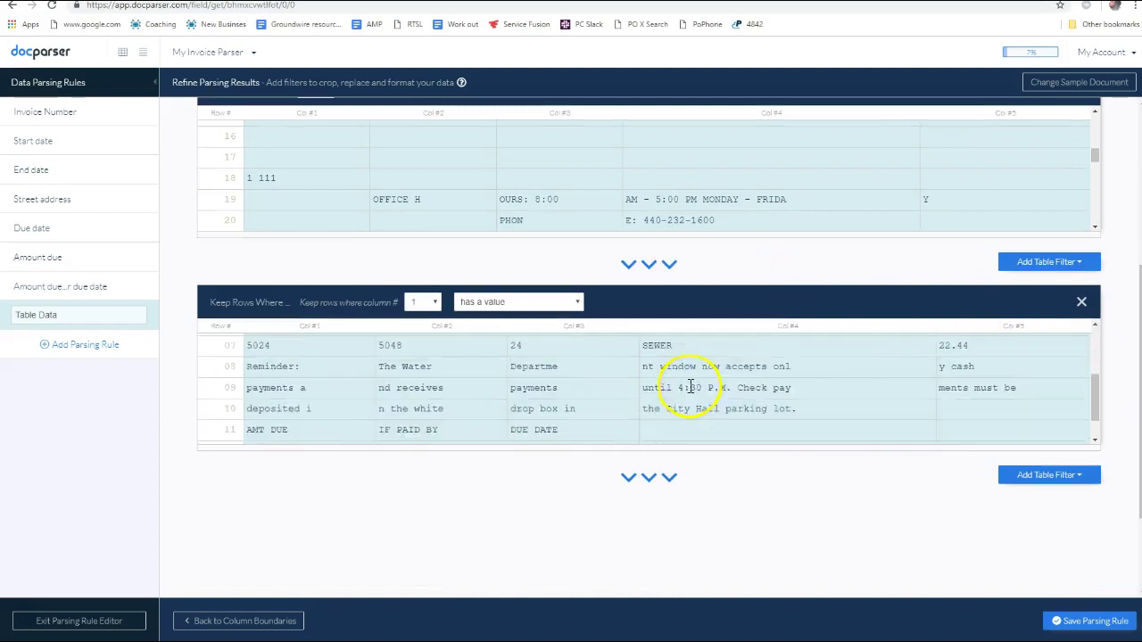
{"action": "scroll", "coordinate": [699, 357], "scroll_direction": "up", "scroll_amount": 5}
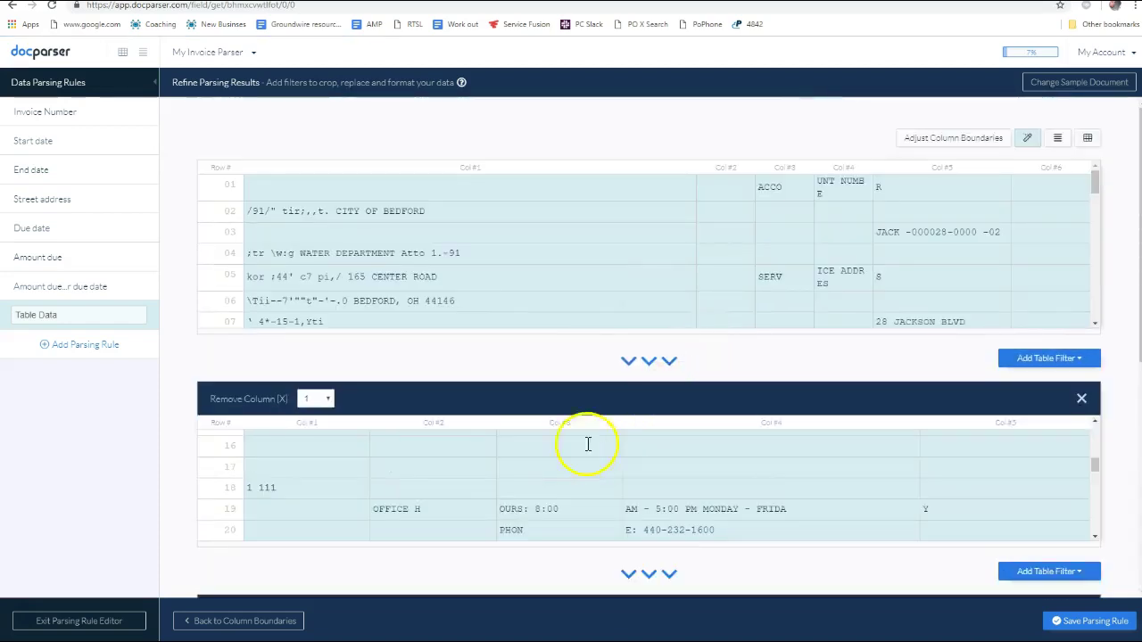
{"action": "scroll", "coordinate": [416, 250], "scroll_direction": "down", "scroll_amount": 8}
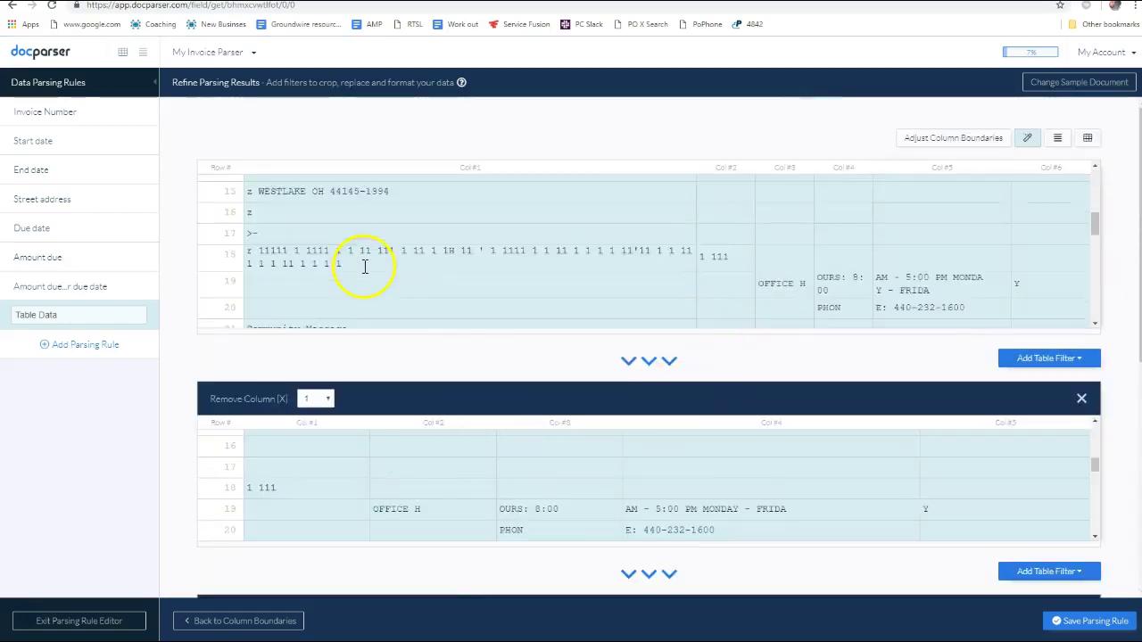
{"action": "scroll", "coordinate": [319, 265], "scroll_direction": "down", "scroll_amount": 6}
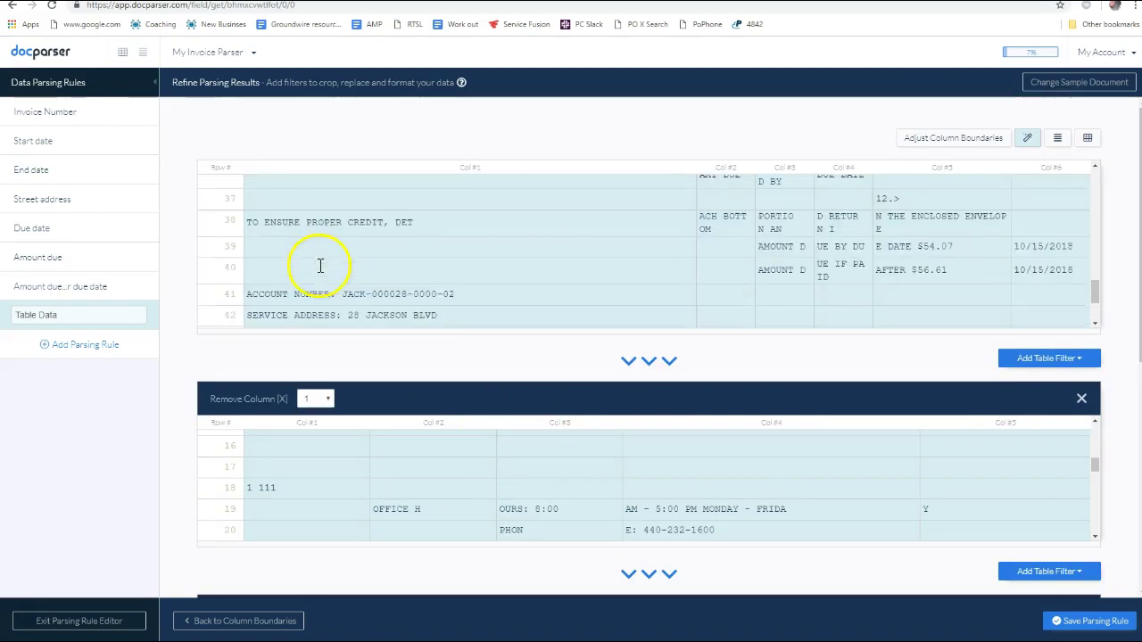
{"action": "scroll", "coordinate": [322, 257], "scroll_direction": "up", "scroll_amount": 12}
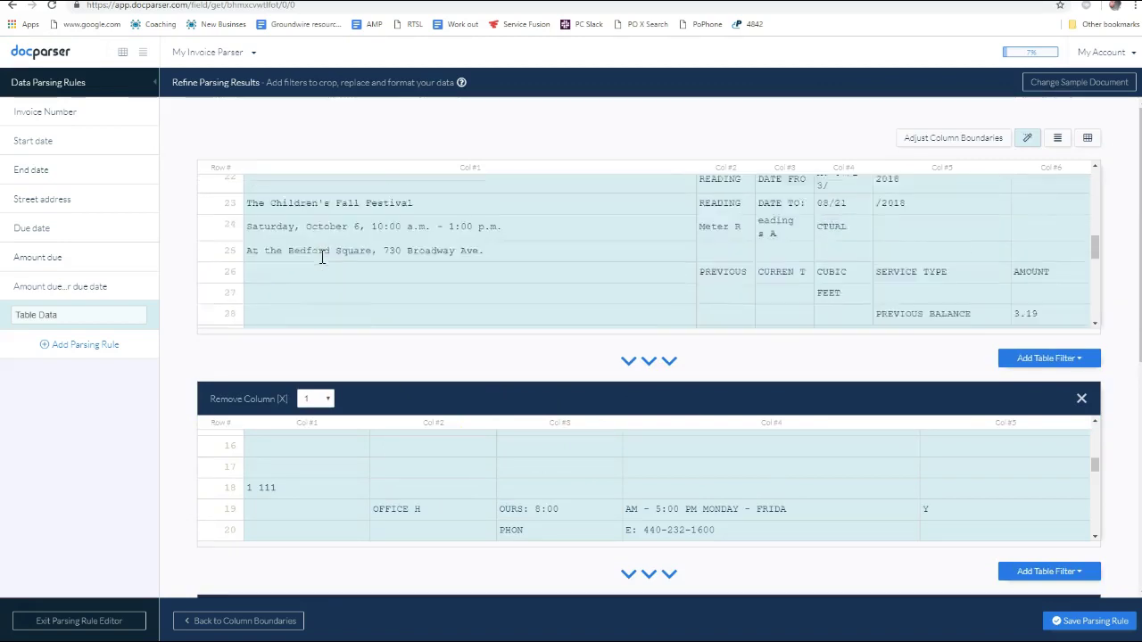
{"action": "scroll", "coordinate": [321, 255], "scroll_direction": "down", "scroll_amount": 5}
{"action": "scroll", "coordinate": [409, 233], "scroll_direction": "down", "scroll_amount": 4}
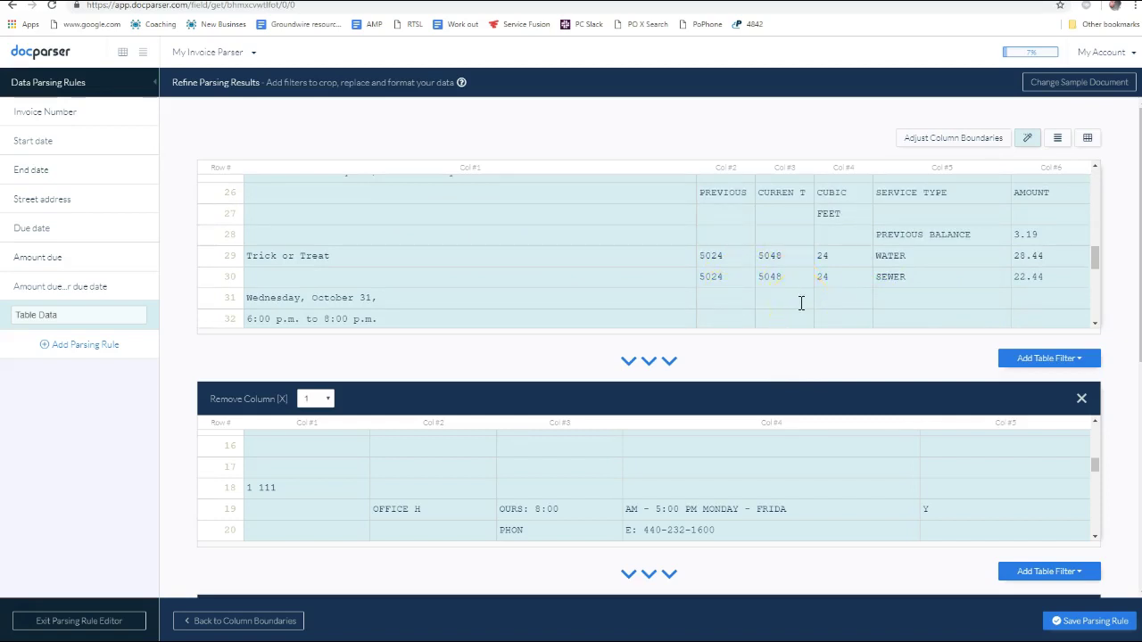
{"action": "scroll", "coordinate": [748, 295], "scroll_direction": "up", "scroll_amount": 1}
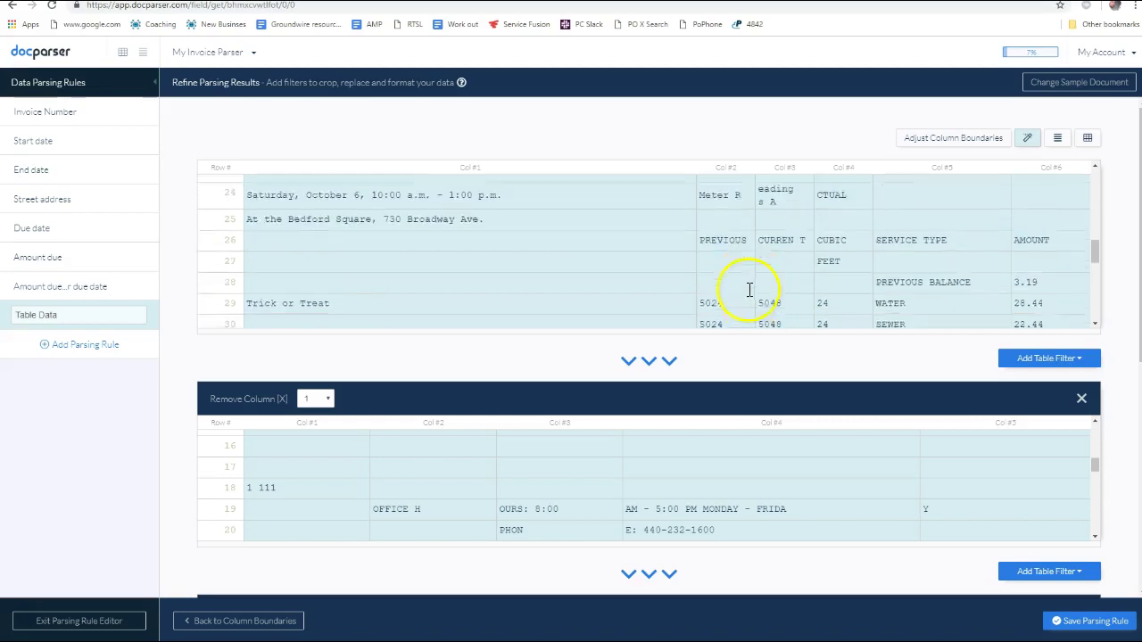
{"action": "scroll", "coordinate": [754, 366], "scroll_direction": "down", "scroll_amount": 2}
{"action": "scroll", "coordinate": [719, 311], "scroll_direction": "down", "scroll_amount": 3}
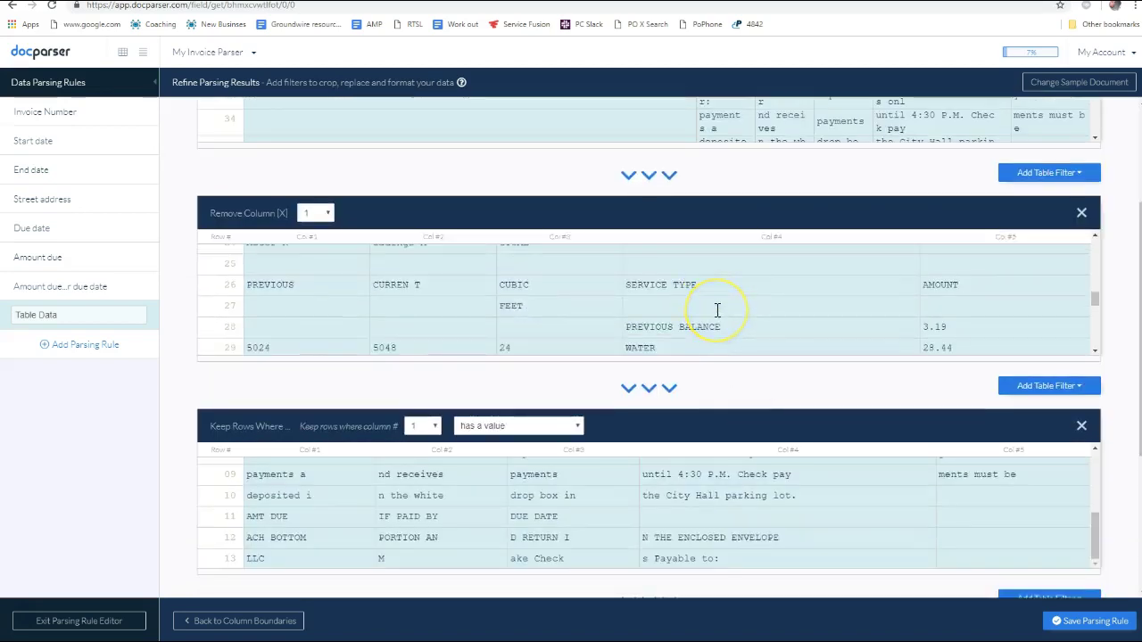
{"action": "scroll", "coordinate": [716, 310], "scroll_direction": "down", "scroll_amount": 3}
{"action": "scroll", "coordinate": [438, 316], "scroll_direction": "up", "scroll_amount": 4}
{"action": "scroll", "coordinate": [361, 311], "scroll_direction": "down", "scroll_amount": 1}
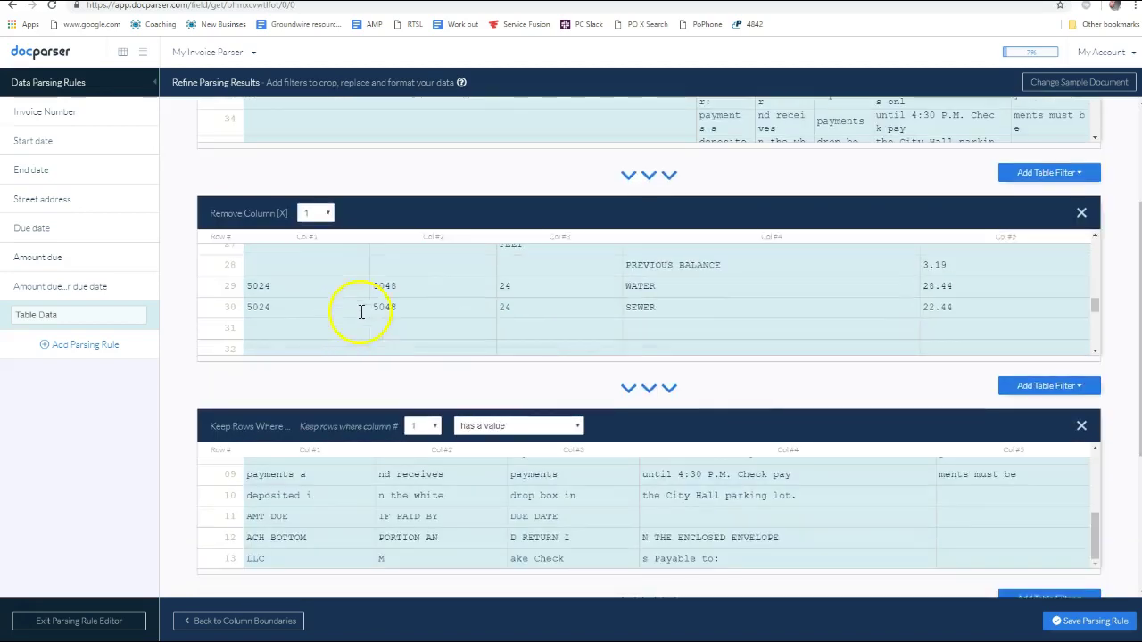
{"action": "scroll", "coordinate": [364, 298], "scroll_direction": "up", "scroll_amount": 3}
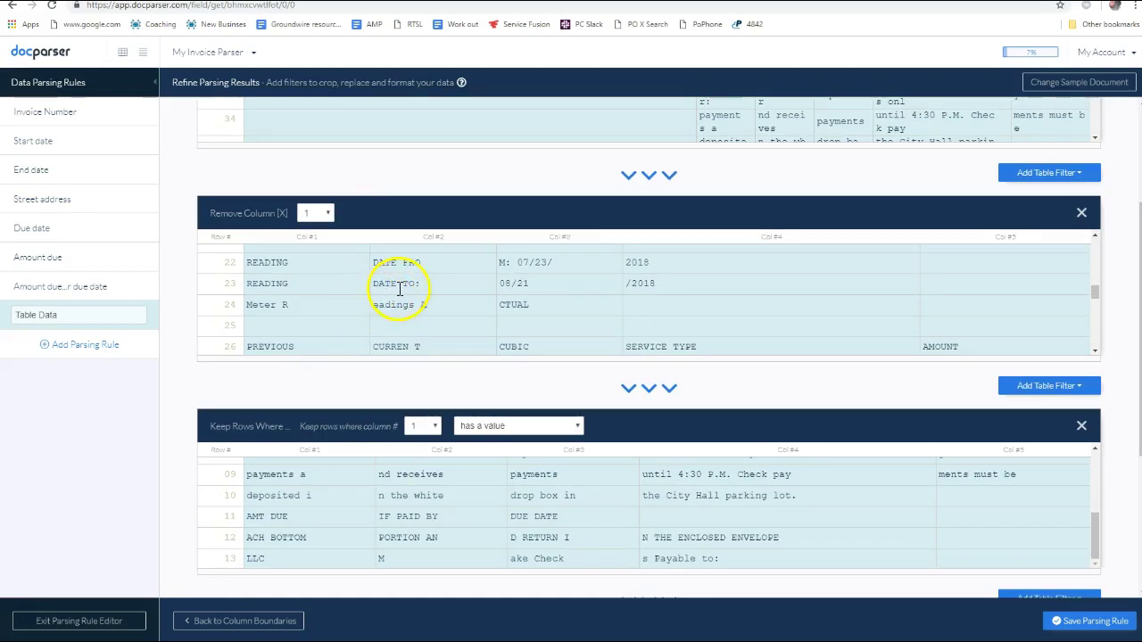
{"action": "scroll", "coordinate": [529, 284], "scroll_direction": "down", "scroll_amount": 3}
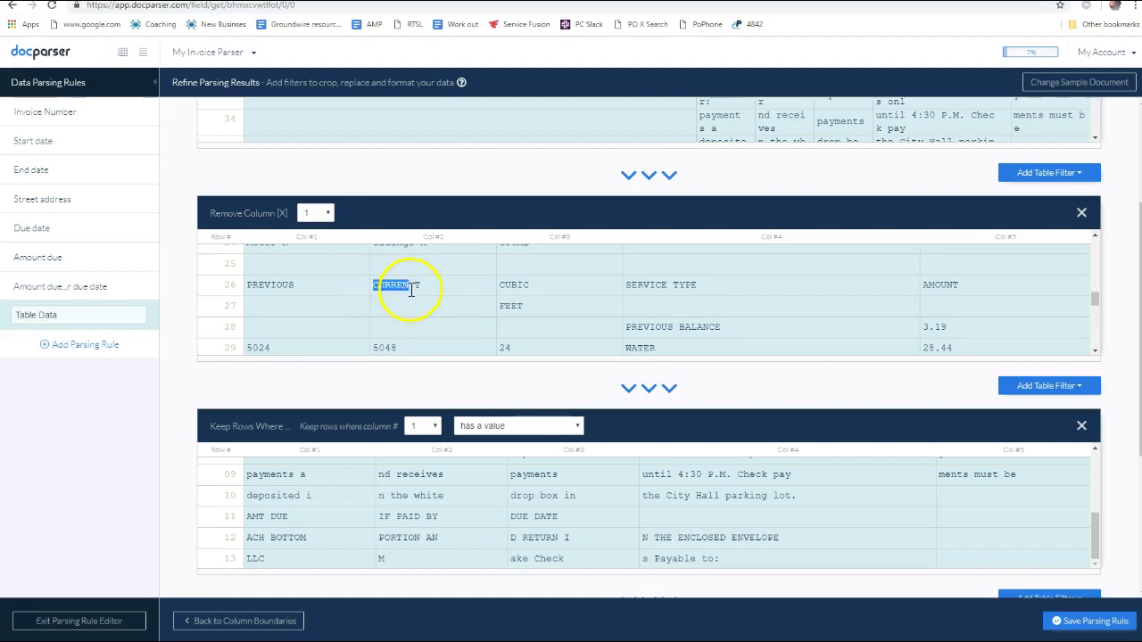
Highlight the PREVIOUS BALANCE, WATER and SEWER rows in the preview, then clear the highlight
{"action": "scroll", "coordinate": [458, 294], "scroll_direction": "down", "scroll_amount": 2}
{"action": "scroll", "coordinate": [469, 293], "scroll_direction": "up", "scroll_amount": 2}
{"action": "left_click_drag", "start_coordinate": [995, 317], "coordinate": [508, 285]}
{"action": "scroll", "coordinate": [642, 299], "scroll_direction": "down", "scroll_amount": 1}
{"action": "scroll", "coordinate": [628, 303], "scroll_direction": "down", "scroll_amount": 1}
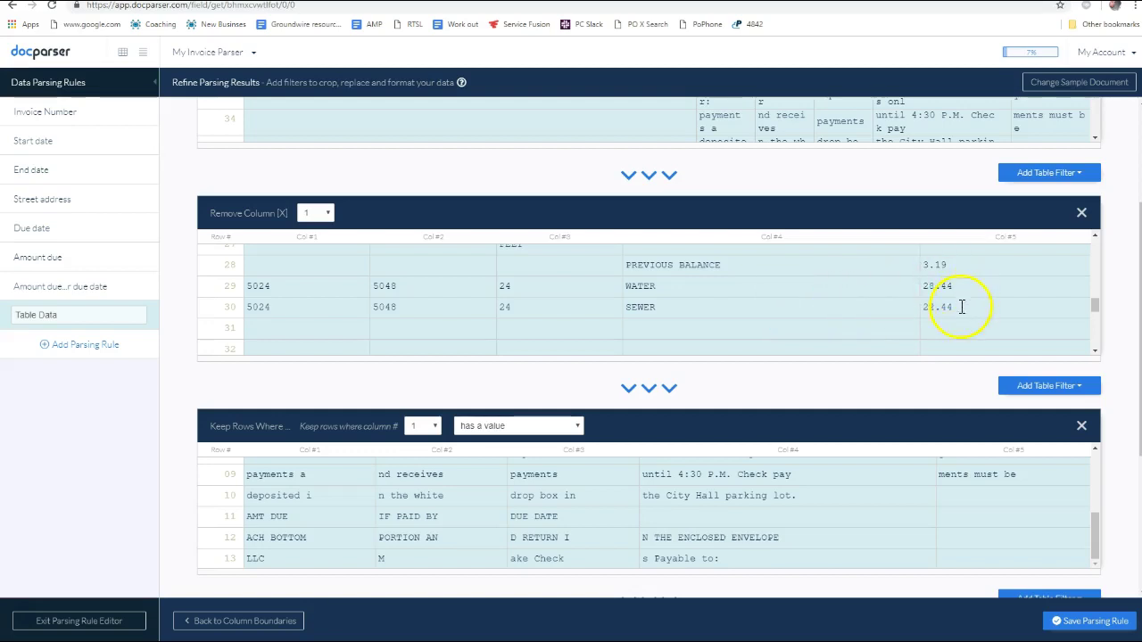
{"action": "left_click_drag", "start_coordinate": [962, 307], "coordinate": [709, 288]}
{"action": "left_click_drag", "start_coordinate": [236, 280], "coordinate": [345, 267]}
{"action": "left_click", "coordinate": [740, 295]}
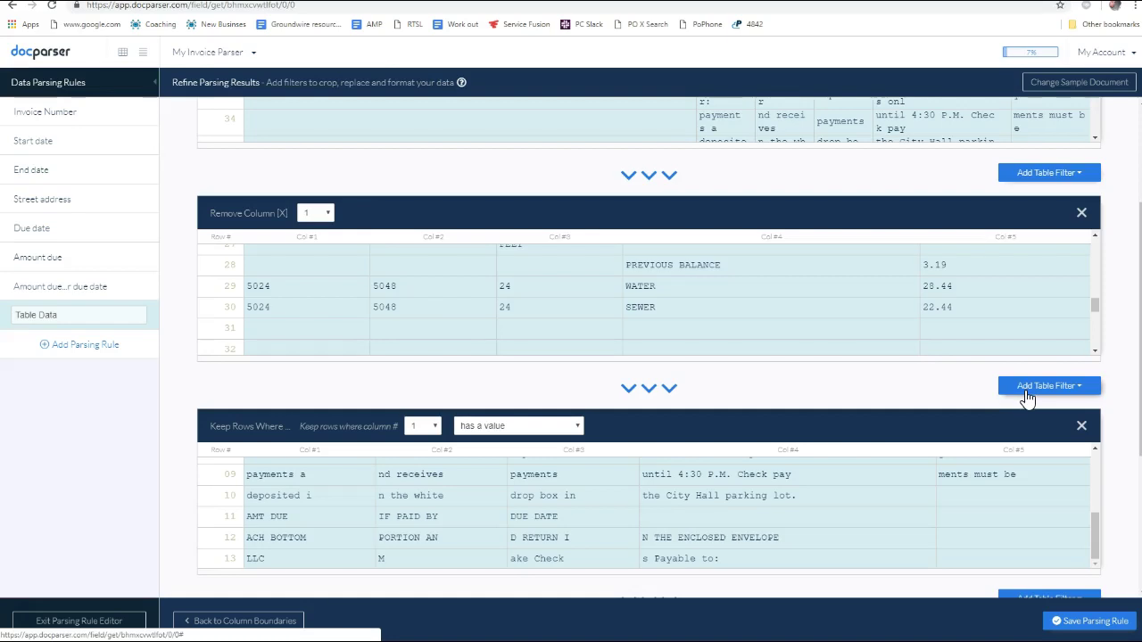
Open the condition list of the Keep Rows Where column 1 'has a value' filter
{"action": "scroll", "coordinate": [884, 388], "scroll_direction": "down", "scroll_amount": 3}
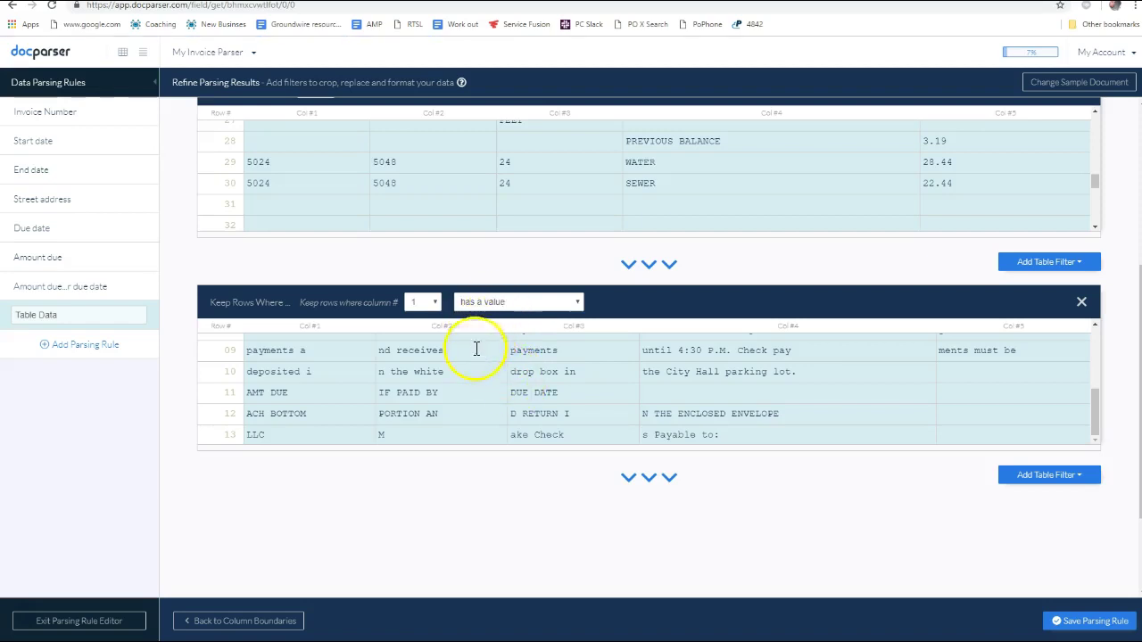
{"action": "scroll", "coordinate": [465, 220], "scroll_direction": "up", "scroll_amount": 2}
{"action": "scroll", "coordinate": [450, 185], "scroll_direction": "down", "scroll_amount": 1}
{"action": "scroll", "coordinate": [437, 190], "scroll_direction": "up", "scroll_amount": 1}
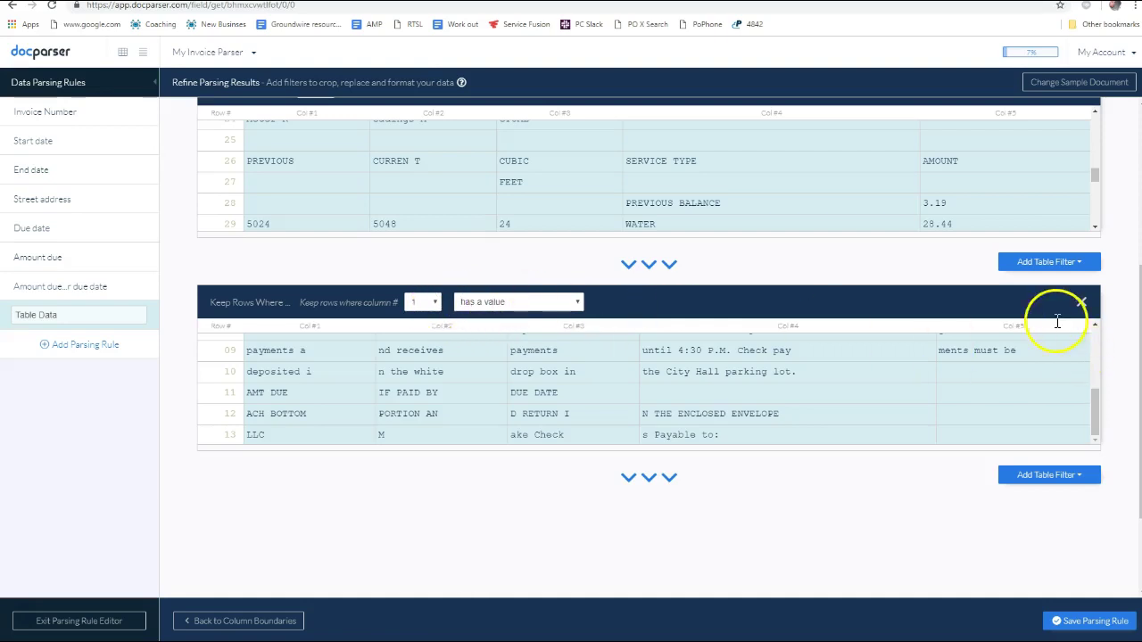
{"action": "left_click", "coordinate": [524, 303]}
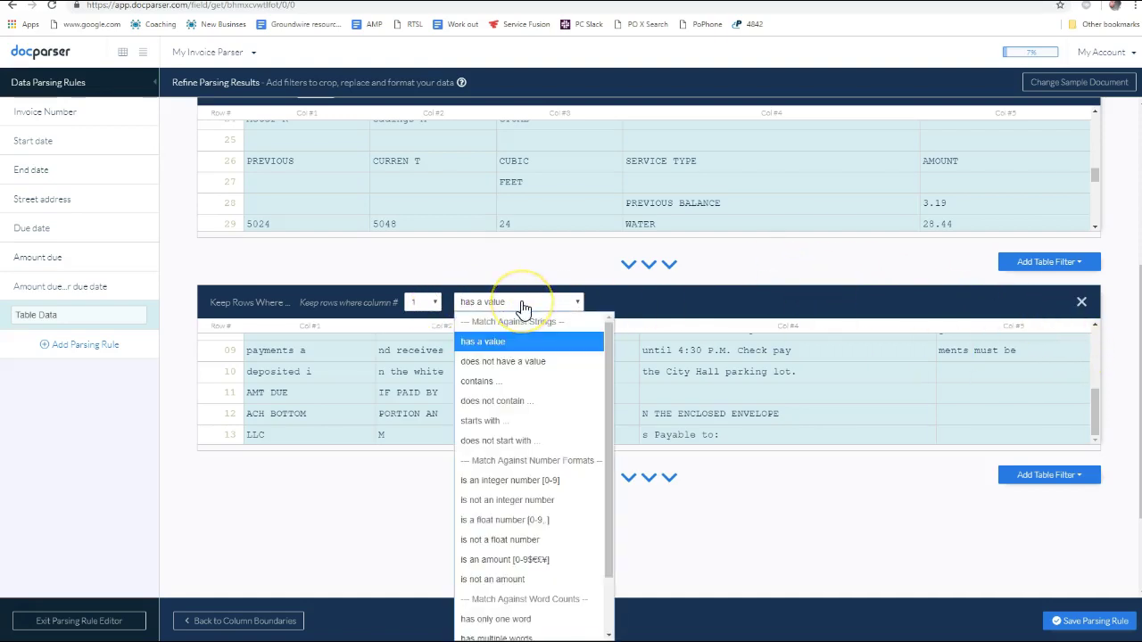
Make Keep Rows keep column 1 rows containing PREV and browse the Add Table Filter categories
{"action": "left_click", "coordinate": [503, 381]}
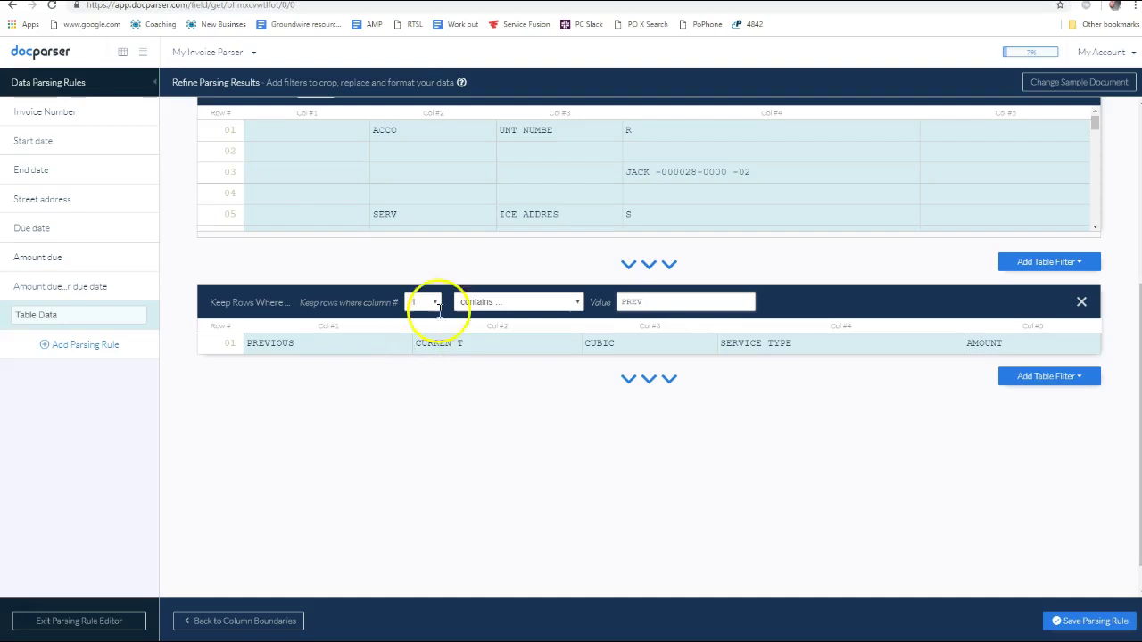
{"action": "scroll", "coordinate": [708, 370], "scroll_direction": "up", "scroll_amount": 1}
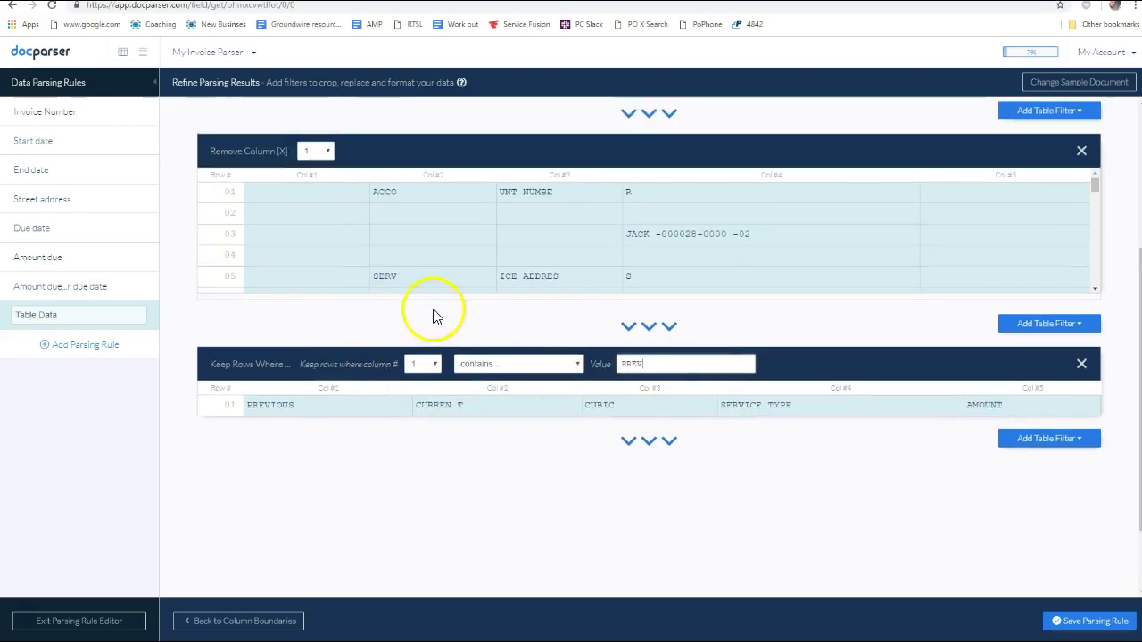
{"action": "left_click", "coordinate": [1076, 327]}
{"action": "mouse_move", "coordinate": [1042, 368]}
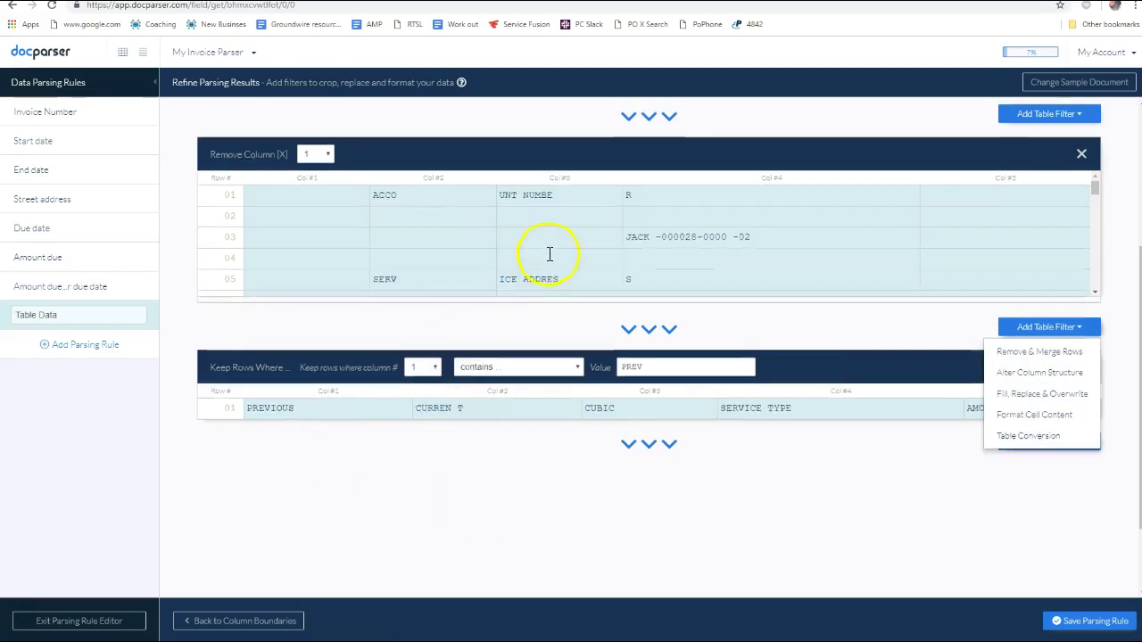
{"action": "scroll", "coordinate": [548, 255], "scroll_direction": "up", "scroll_amount": 1}
{"action": "scroll", "coordinate": [490, 324], "scroll_direction": "down", "scroll_amount": 2}
{"action": "scroll", "coordinate": [483, 310], "scroll_direction": "down", "scroll_amount": 5}
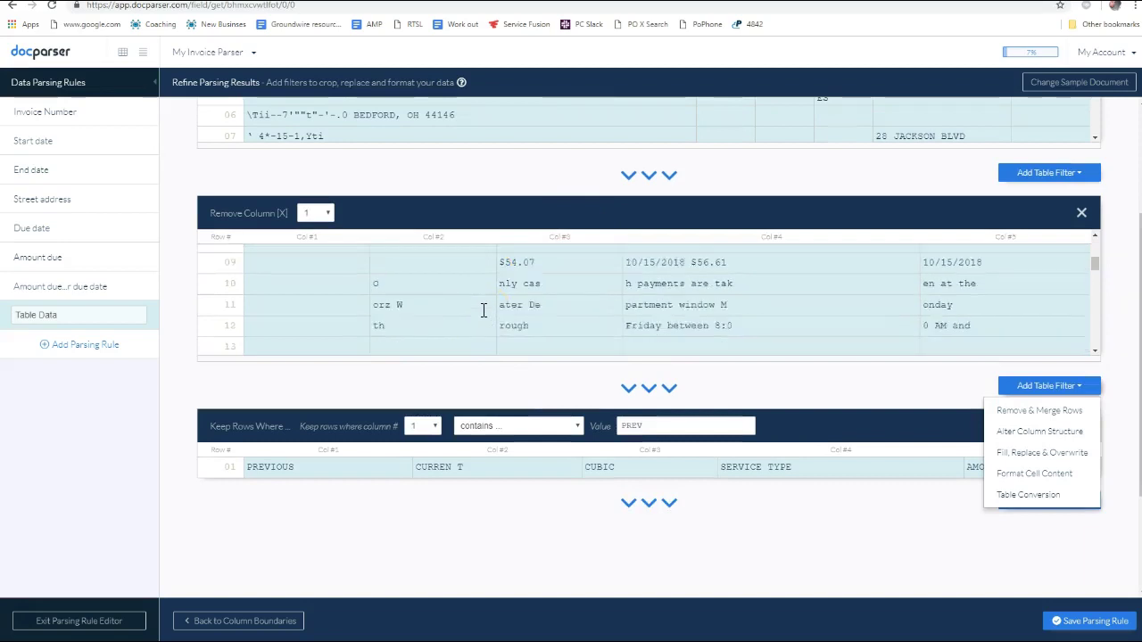
{"action": "scroll", "coordinate": [483, 309], "scroll_direction": "down", "scroll_amount": 1}
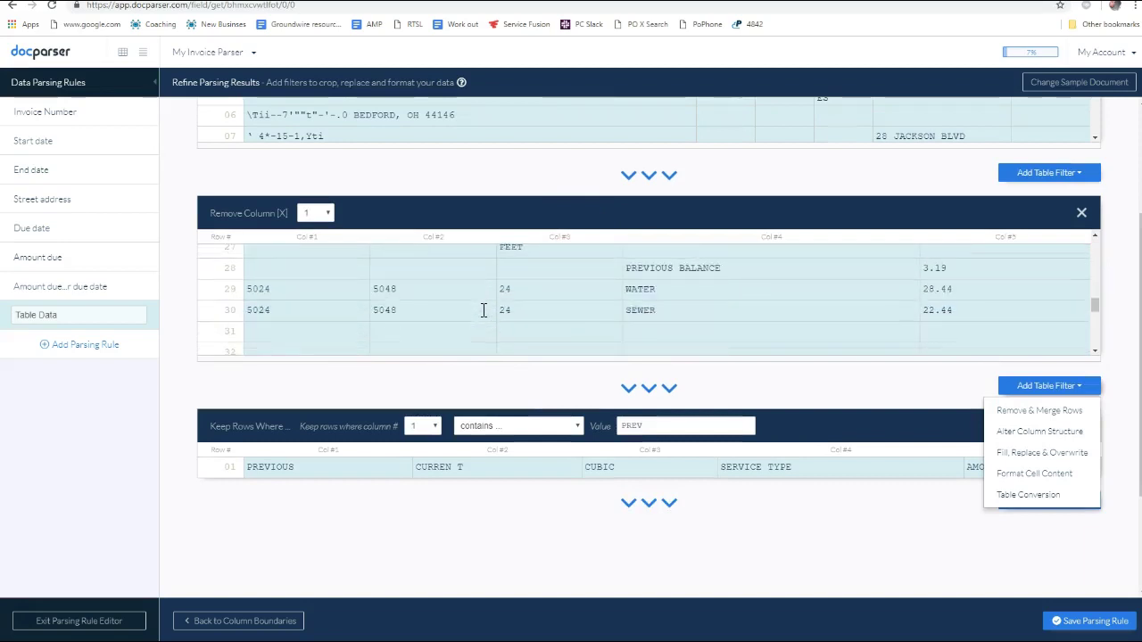
{"action": "scroll", "coordinate": [478, 309], "scroll_direction": "up", "scroll_amount": 1}
{"action": "scroll", "coordinate": [464, 306], "scroll_direction": "down", "scroll_amount": 1}
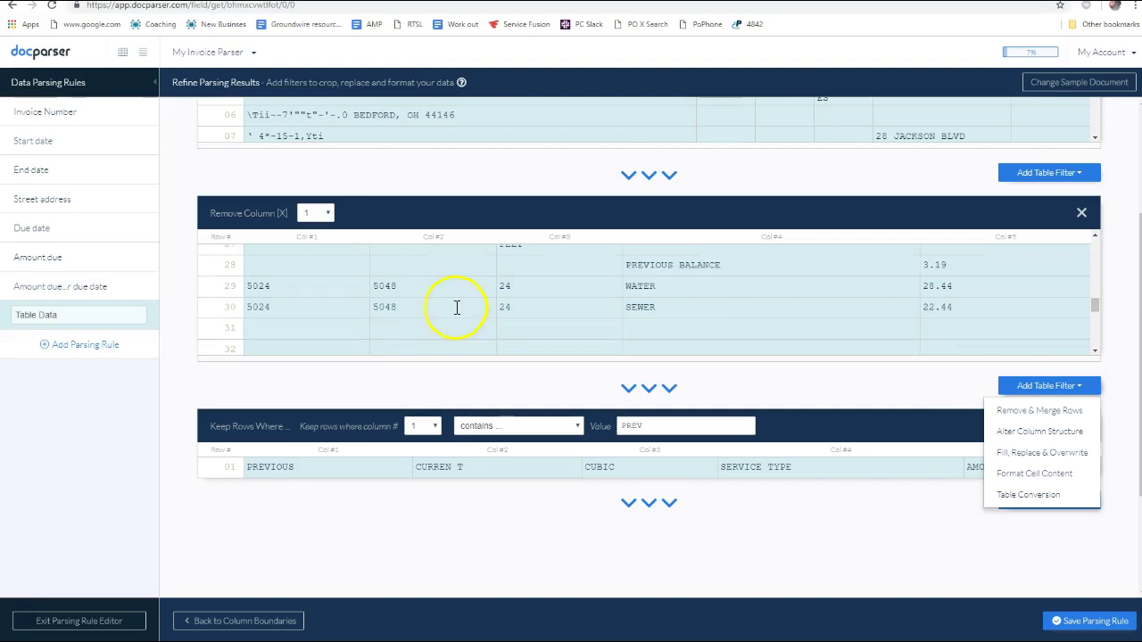
{"action": "scroll", "coordinate": [456, 307], "scroll_direction": "up", "scroll_amount": 1}
{"action": "scroll", "coordinate": [456, 307], "scroll_direction": "down", "scroll_amount": 1}
{"action": "scroll", "coordinate": [456, 307], "scroll_direction": "down", "scroll_amount": 3}
{"action": "scroll", "coordinate": [451, 310], "scroll_direction": "up", "scroll_amount": 2}
{"action": "scroll", "coordinate": [447, 312], "scroll_direction": "down", "scroll_amount": 4}
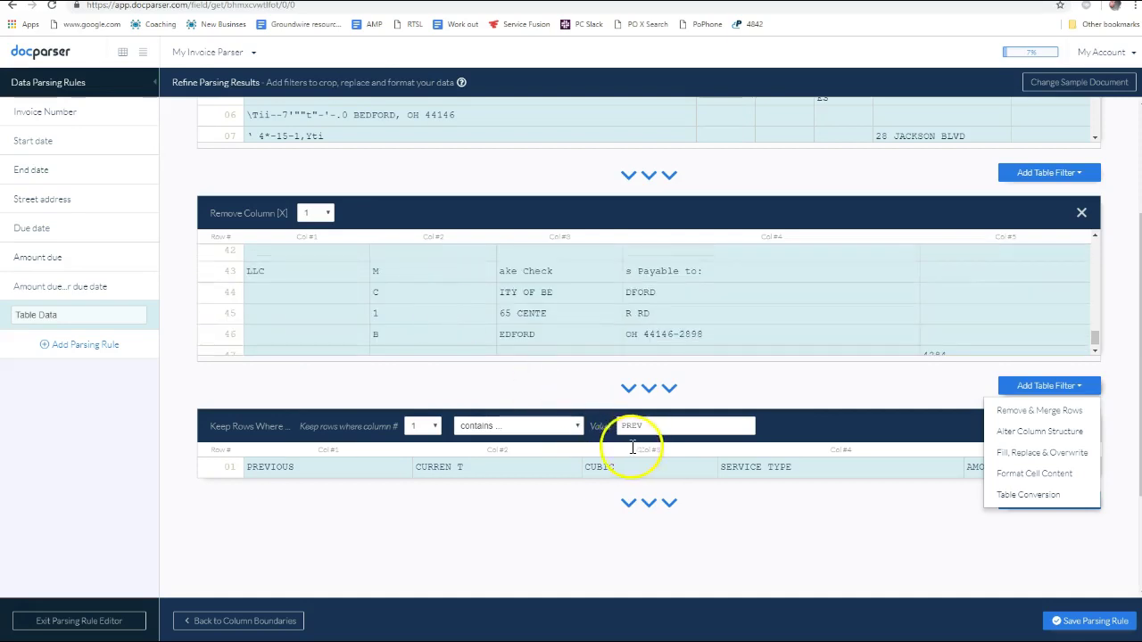
Change the Keep Rows Where condition to column 2 'is an amount'
{"action": "left_click", "coordinate": [536, 430]}
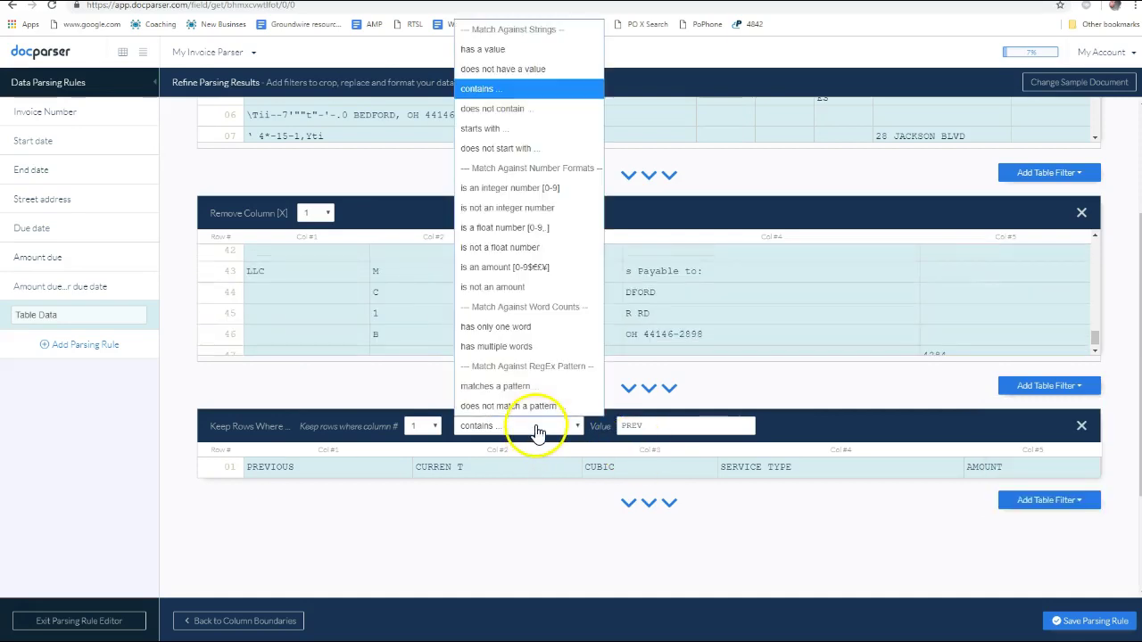
{"action": "left_click", "coordinate": [503, 274]}
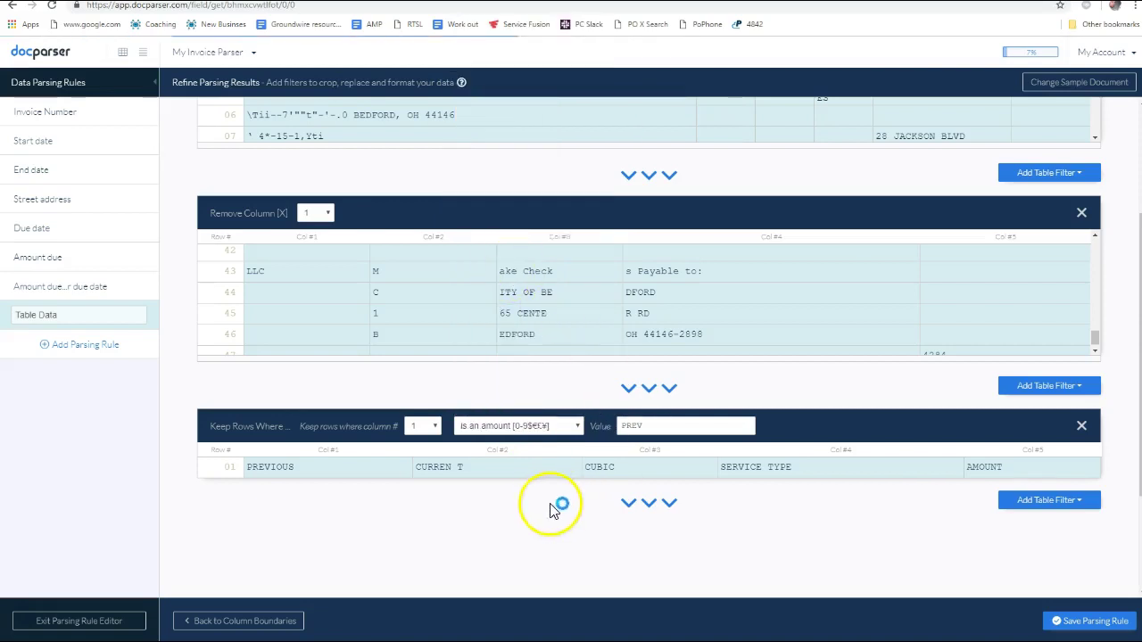
{"action": "left_click", "coordinate": [426, 428]}
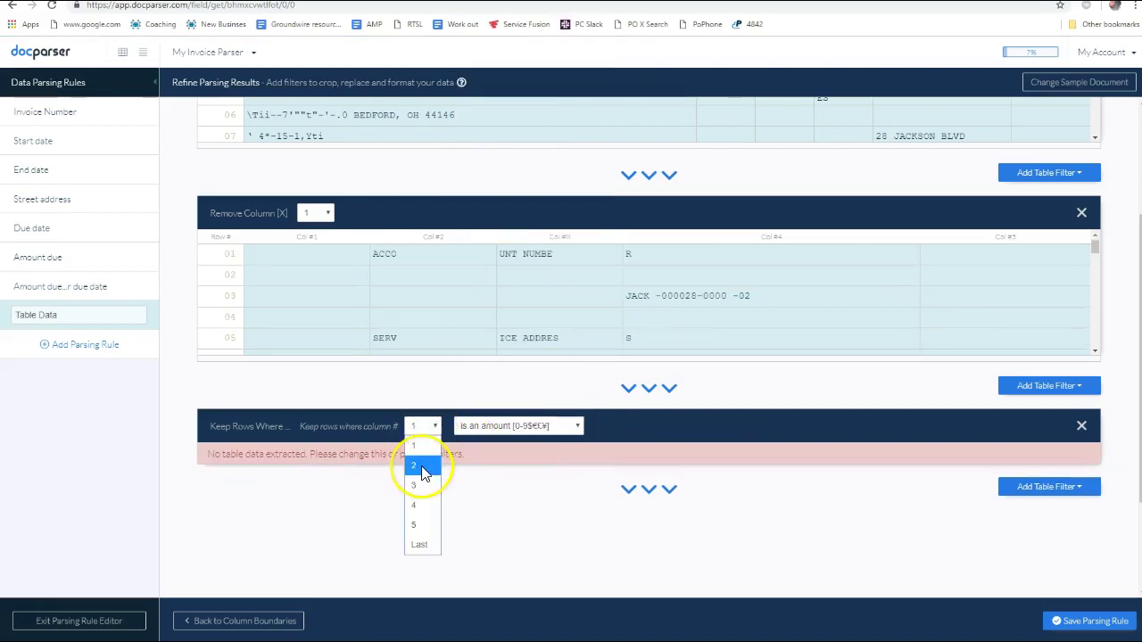
{"action": "left_click", "coordinate": [425, 467]}
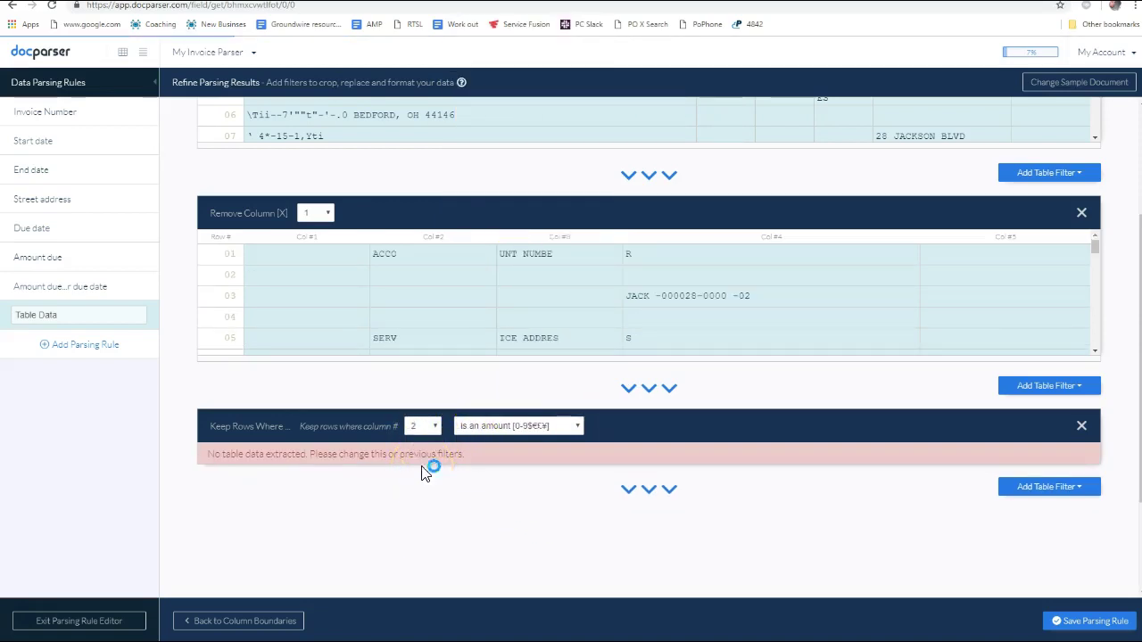
{"action": "left_click", "coordinate": [580, 428]}
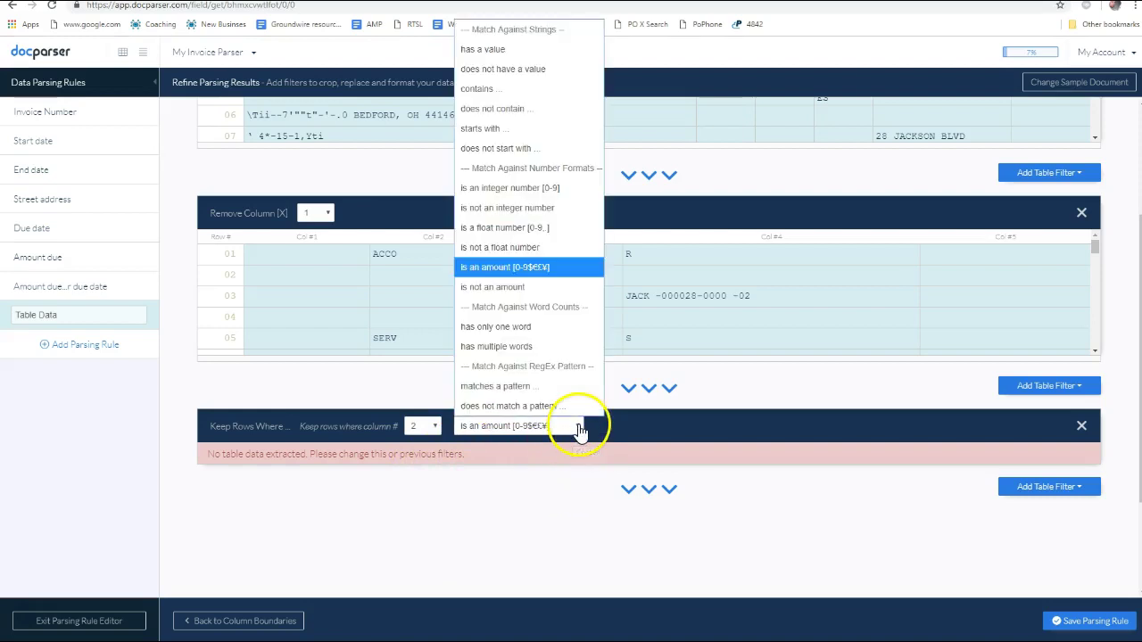
{"action": "left_click", "coordinate": [580, 428]}
Add another Remove Column table filter and review the resulting preview
{"action": "left_click", "coordinate": [1067, 386]}
{"action": "mouse_move", "coordinate": [1039, 436]}
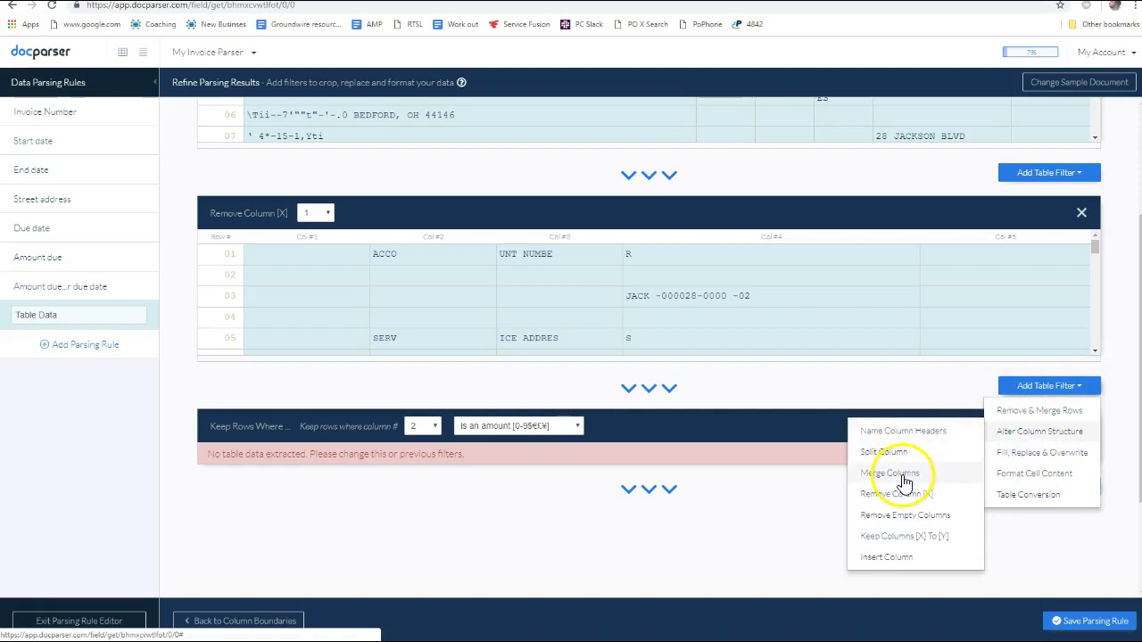
{"action": "left_click", "coordinate": [919, 493]}
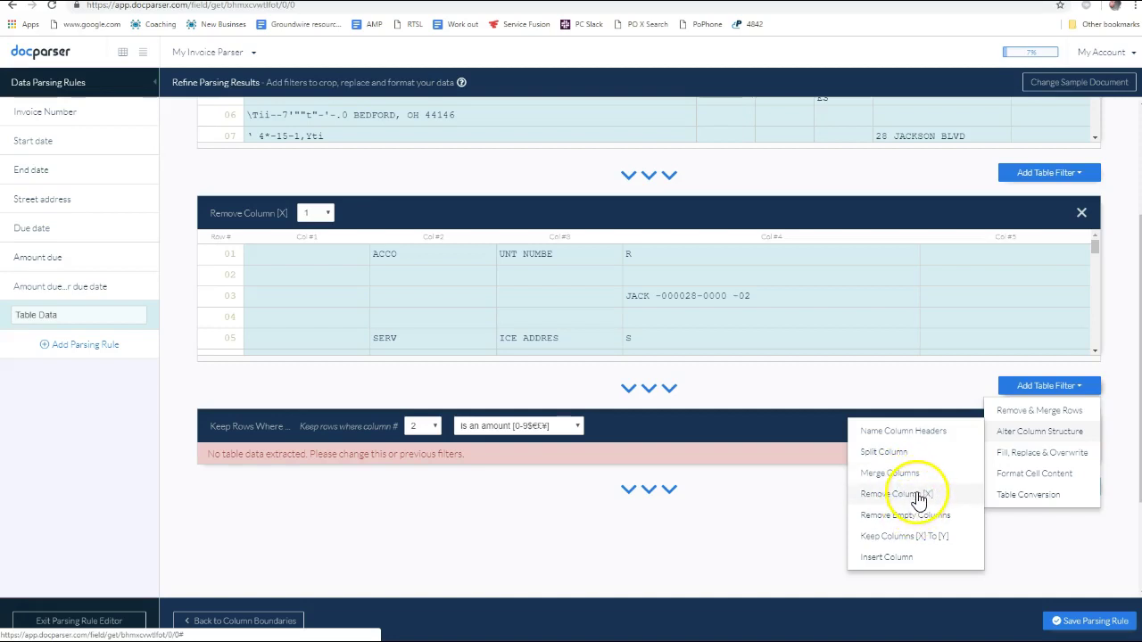
{"action": "scroll", "coordinate": [378, 306], "scroll_direction": "down", "scroll_amount": 7}
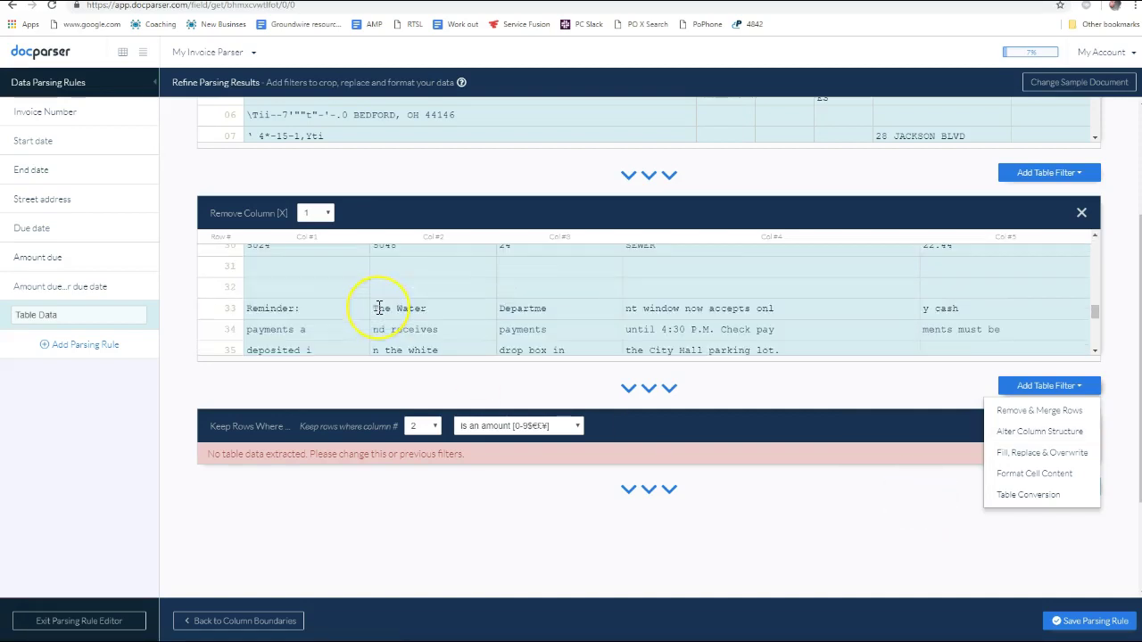
{"action": "scroll", "coordinate": [377, 306], "scroll_direction": "up", "scroll_amount": 5}
{"action": "scroll", "coordinate": [378, 306], "scroll_direction": "down", "scroll_amount": 4}
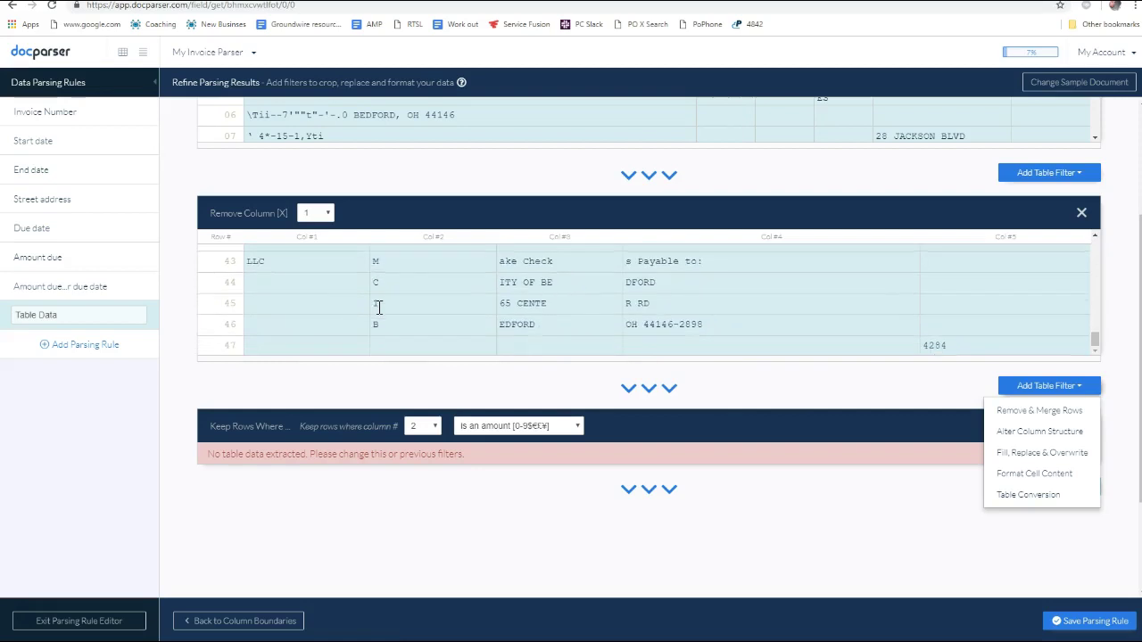
{"action": "scroll", "coordinate": [378, 307], "scroll_direction": "up", "scroll_amount": 5}
{"action": "scroll", "coordinate": [379, 307], "scroll_direction": "down", "scroll_amount": 2}
{"action": "scroll", "coordinate": [378, 307], "scroll_direction": "down", "scroll_amount": 3}
{"action": "scroll", "coordinate": [384, 306], "scroll_direction": "up", "scroll_amount": 2}
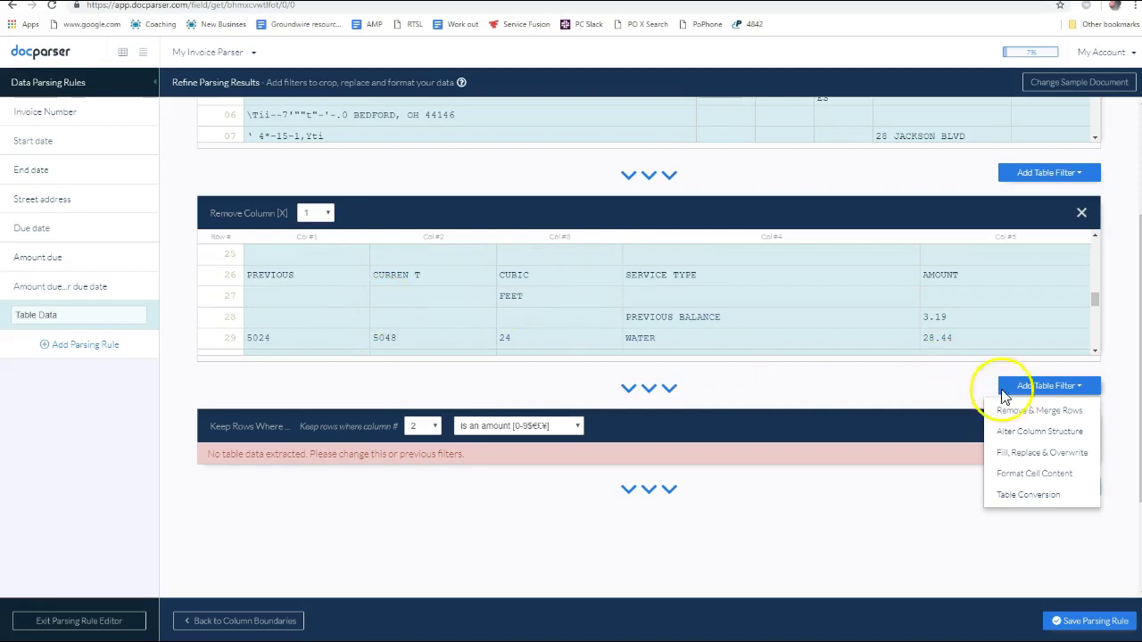
{"action": "mouse_move", "coordinate": [995, 410]}
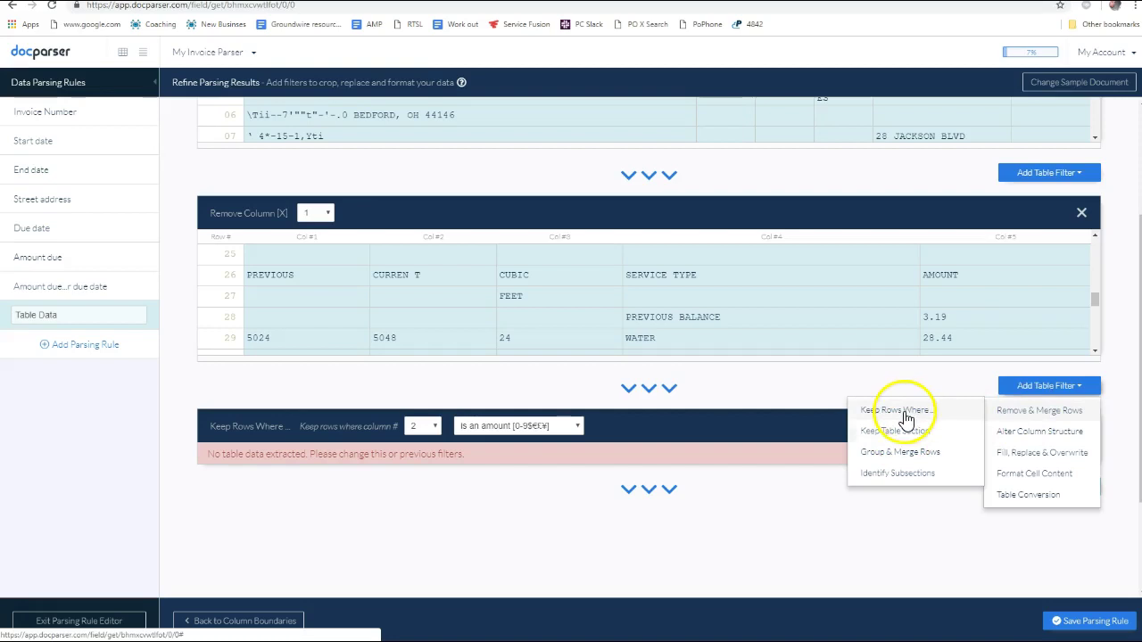
Add a Keep Table Section filter, trying Crop Rows and Fixed Row Range before Section Starts & Ends Where
{"action": "left_click", "coordinate": [895, 431]}
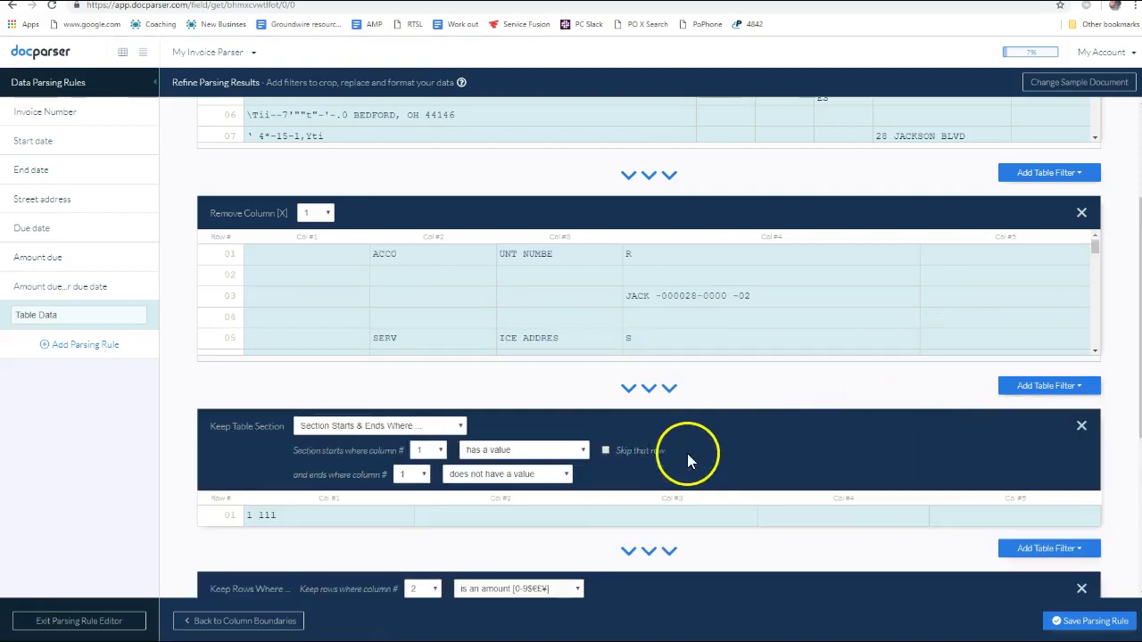
{"action": "scroll", "coordinate": [619, 464], "scroll_direction": "down", "scroll_amount": 2}
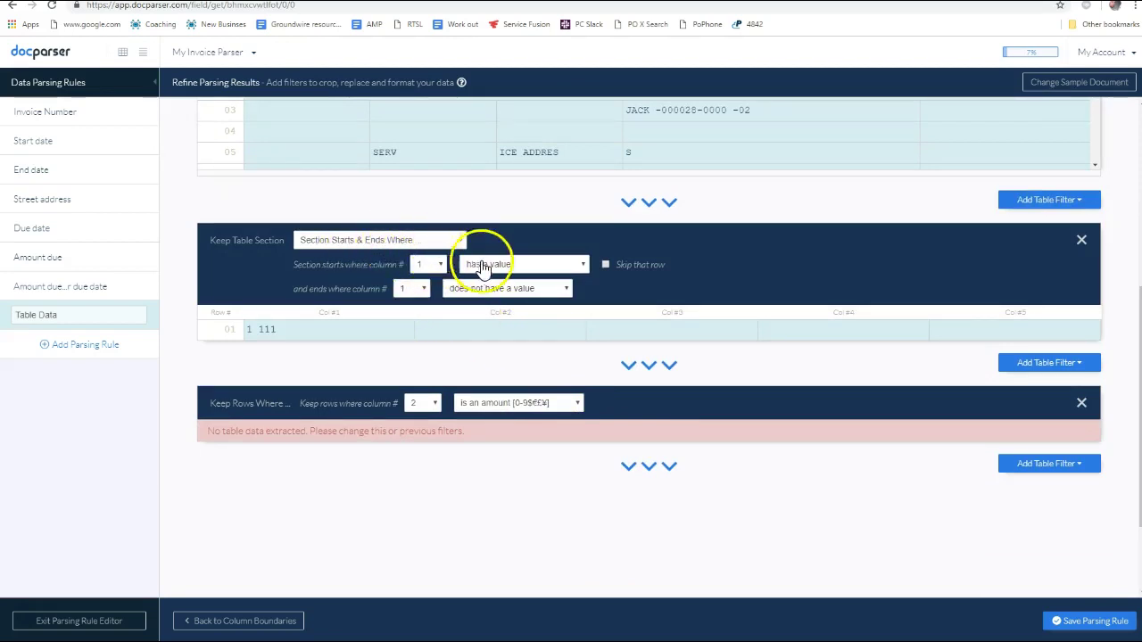
{"action": "left_click", "coordinate": [430, 264]}
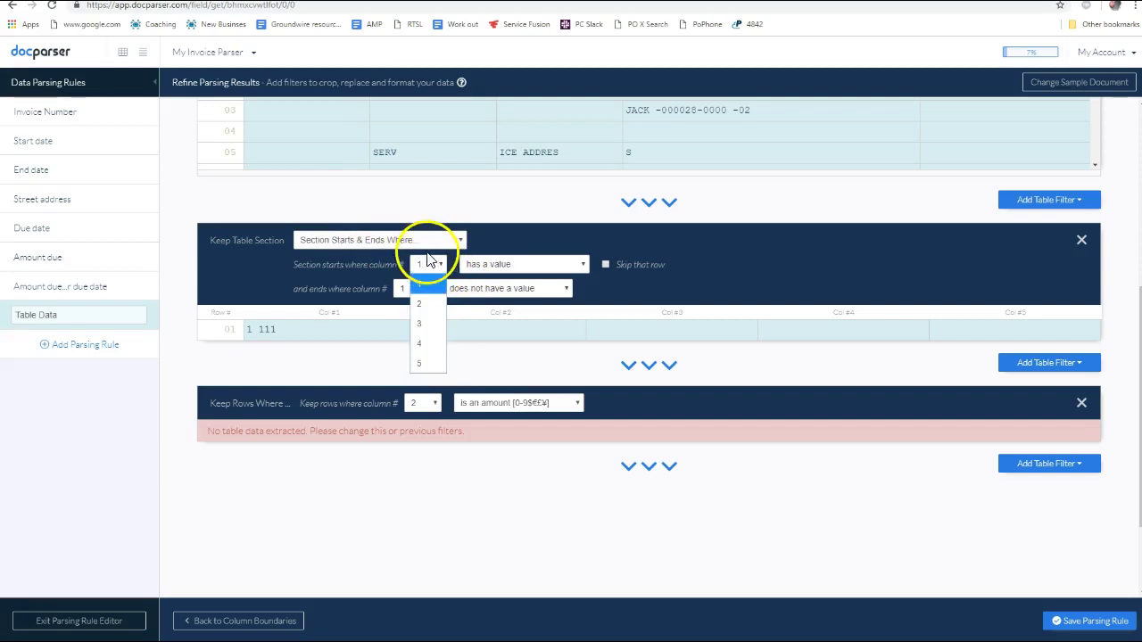
{"action": "left_click", "coordinate": [430, 241]}
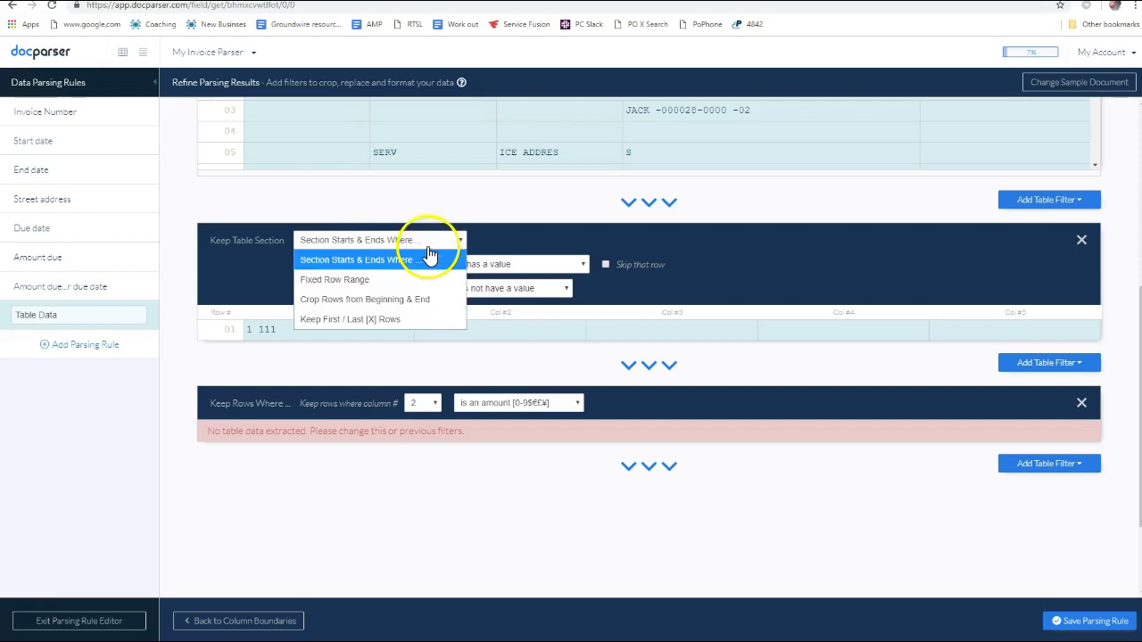
{"action": "left_click", "coordinate": [407, 306]}
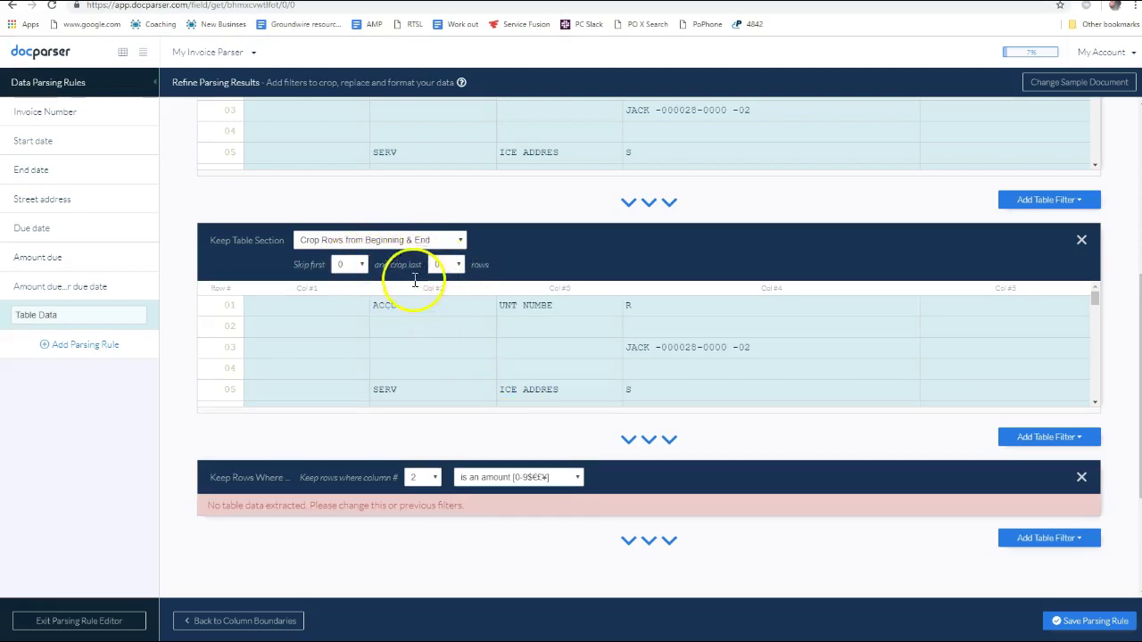
{"action": "left_click", "coordinate": [387, 241]}
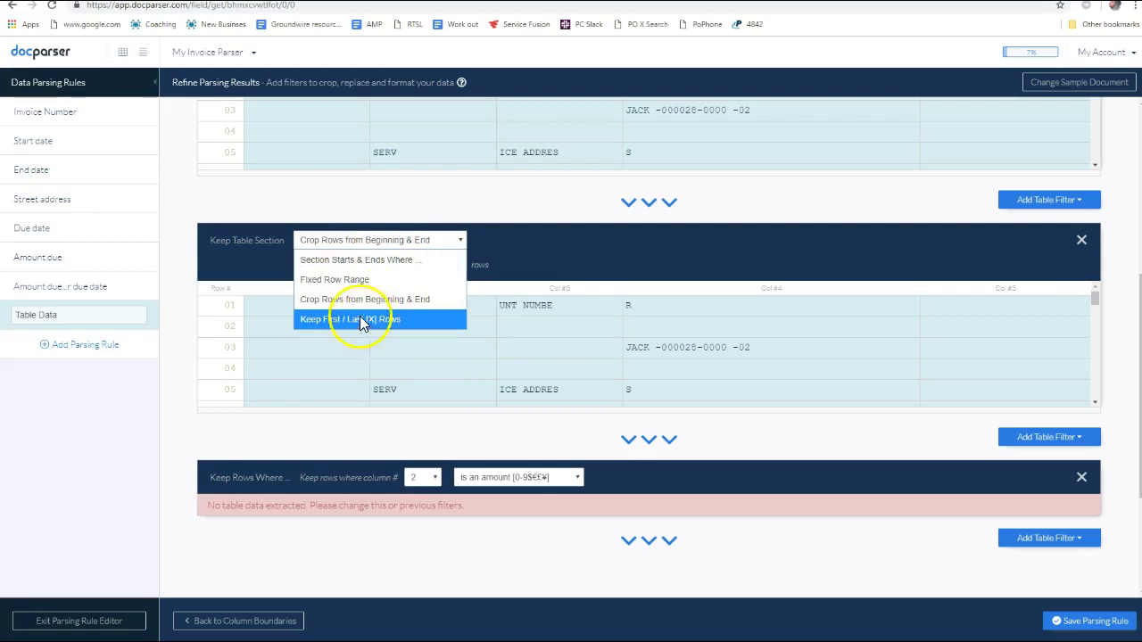
{"action": "left_click", "coordinate": [334, 280]}
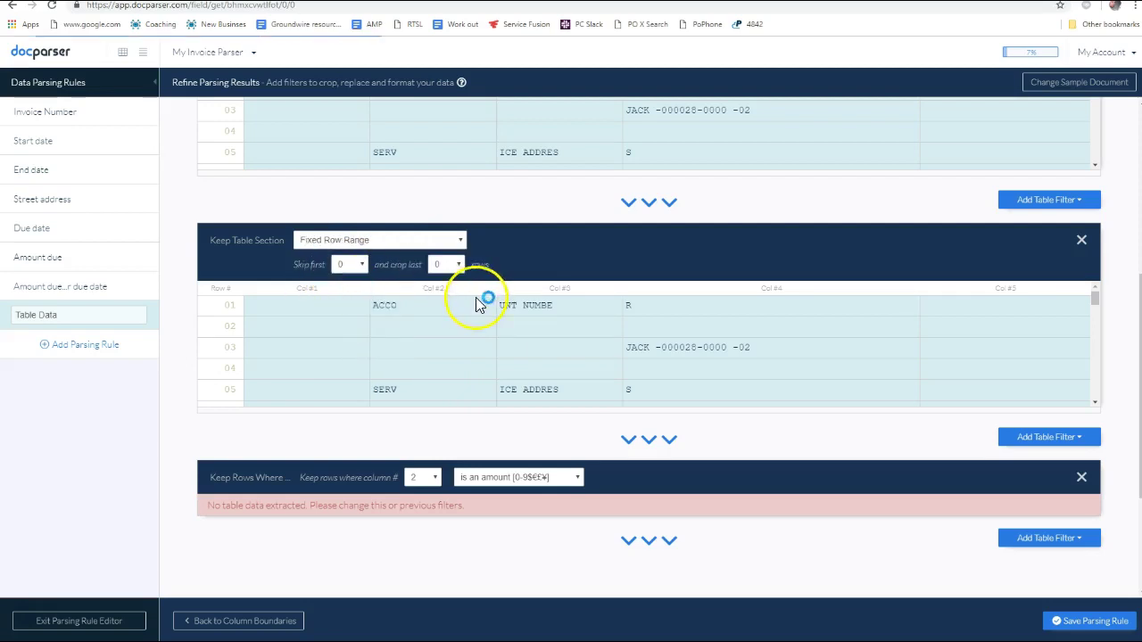
{"action": "left_click", "coordinate": [421, 241]}
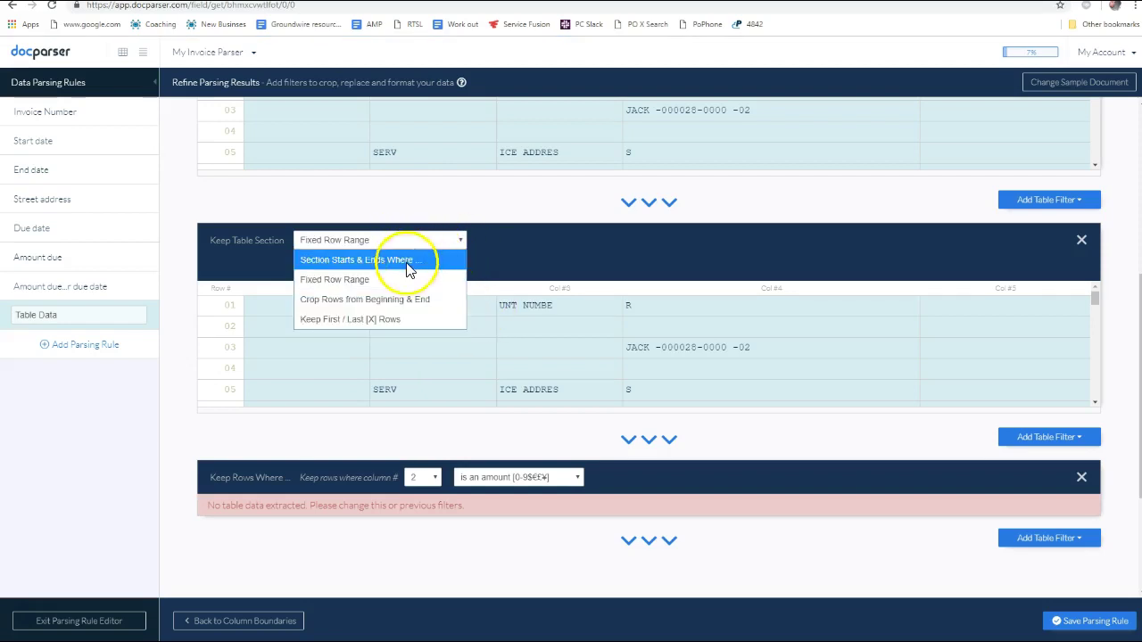
{"action": "left_click", "coordinate": [444, 258]}
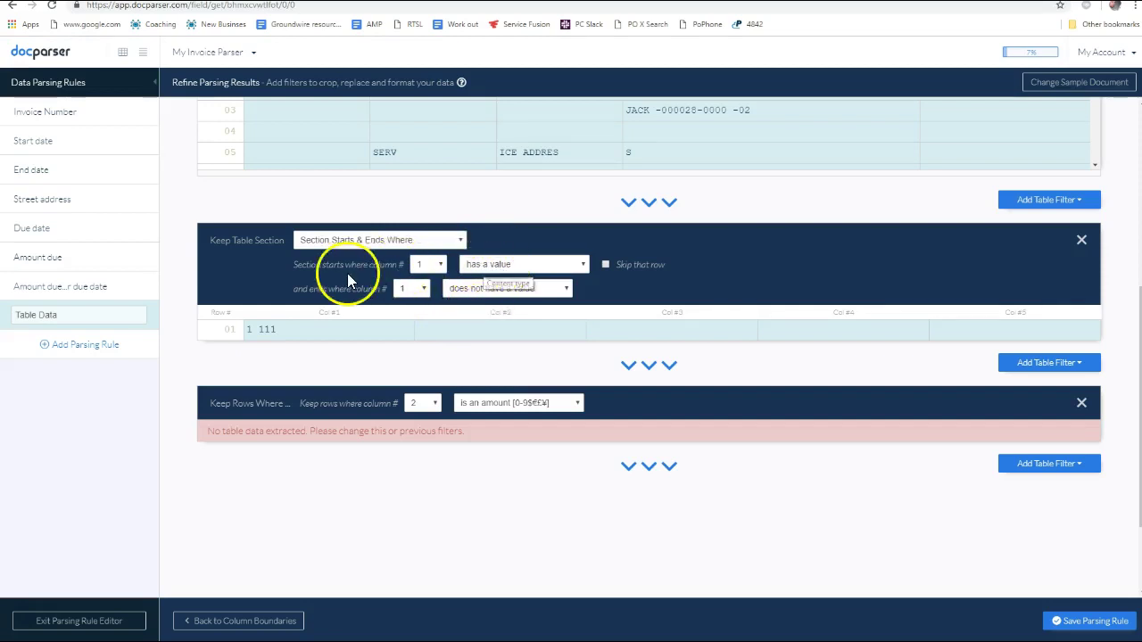
Make the section start where column 1 contains PREV and end where column 1 has no value
{"action": "left_click", "coordinate": [518, 267]}
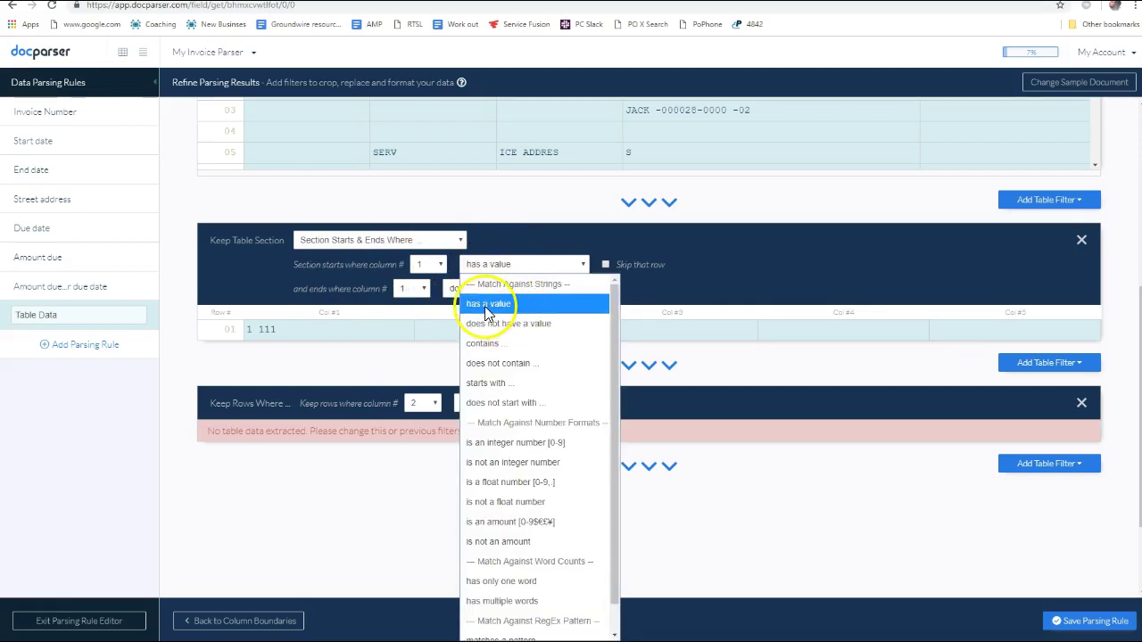
{"action": "left_click", "coordinate": [486, 310]}
{"action": "left_click", "coordinate": [553, 267]}
{"action": "left_click", "coordinate": [576, 265]}
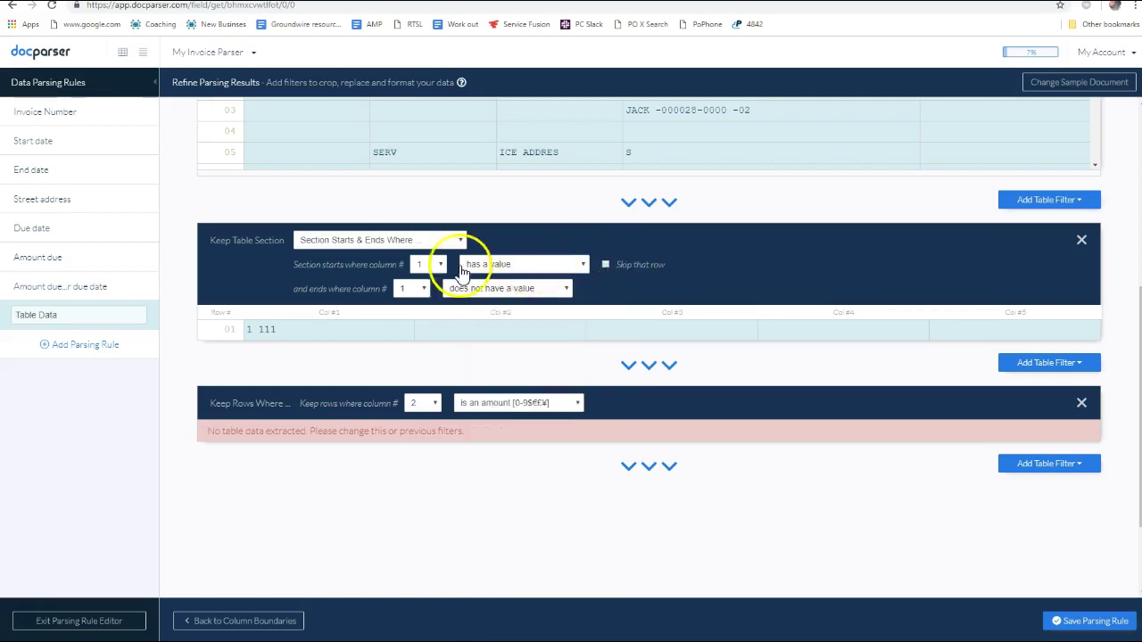
{"action": "left_click", "coordinate": [489, 264]}
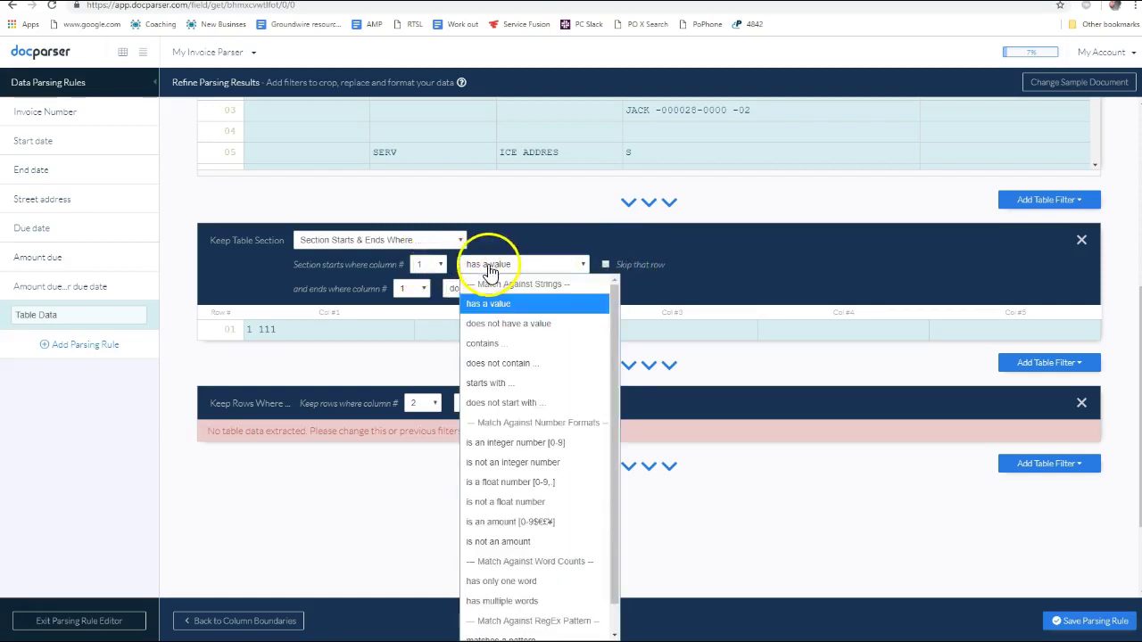
{"action": "left_click", "coordinate": [495, 343]}
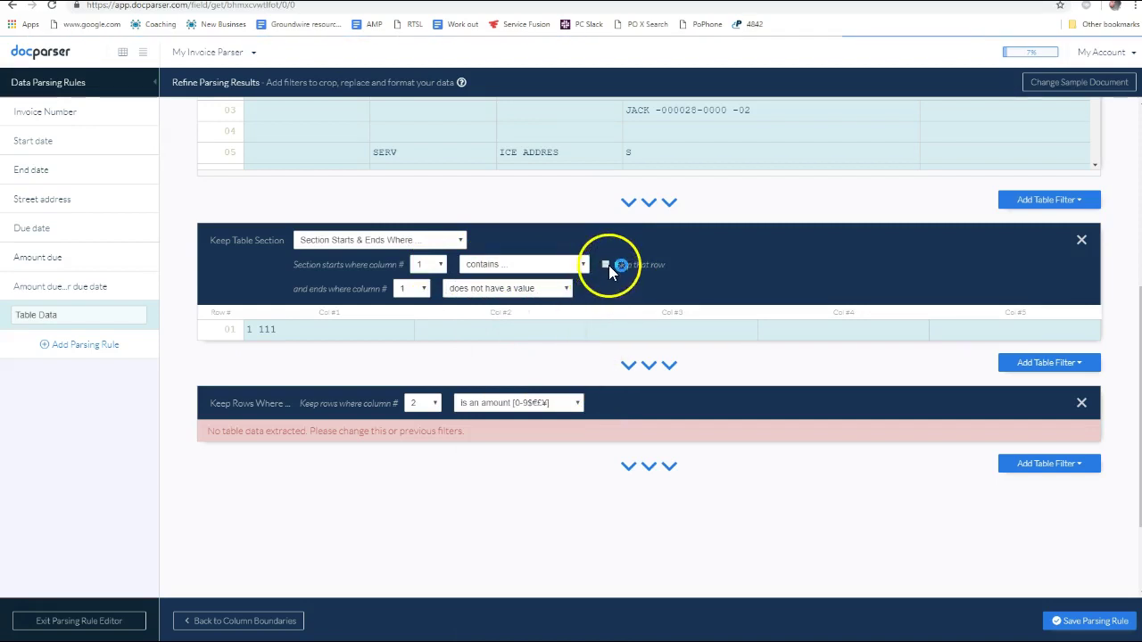
{"action": "left_click", "coordinate": [642, 264]}
{"action": "type", "text": "PREV"}
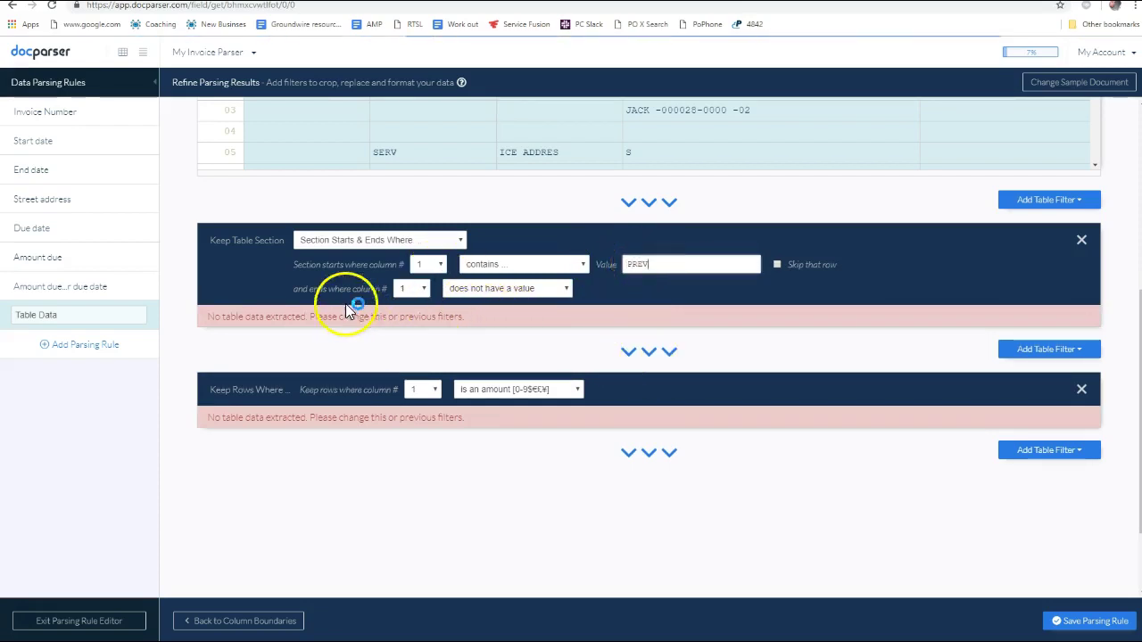
{"action": "left_click", "coordinate": [425, 292]}
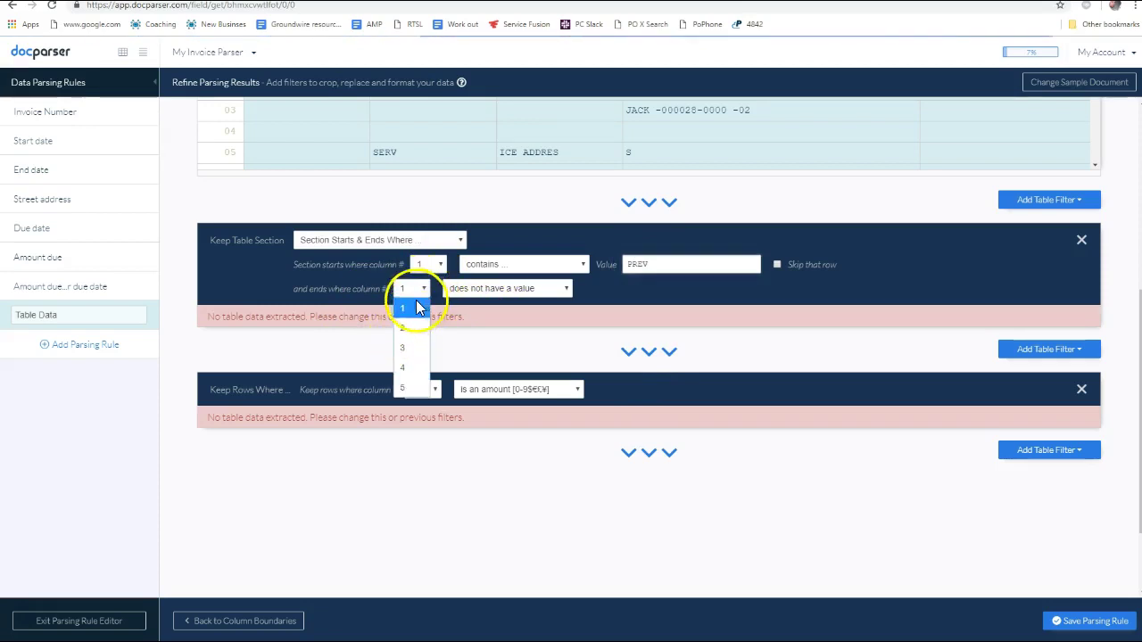
{"action": "left_click", "coordinate": [420, 300]}
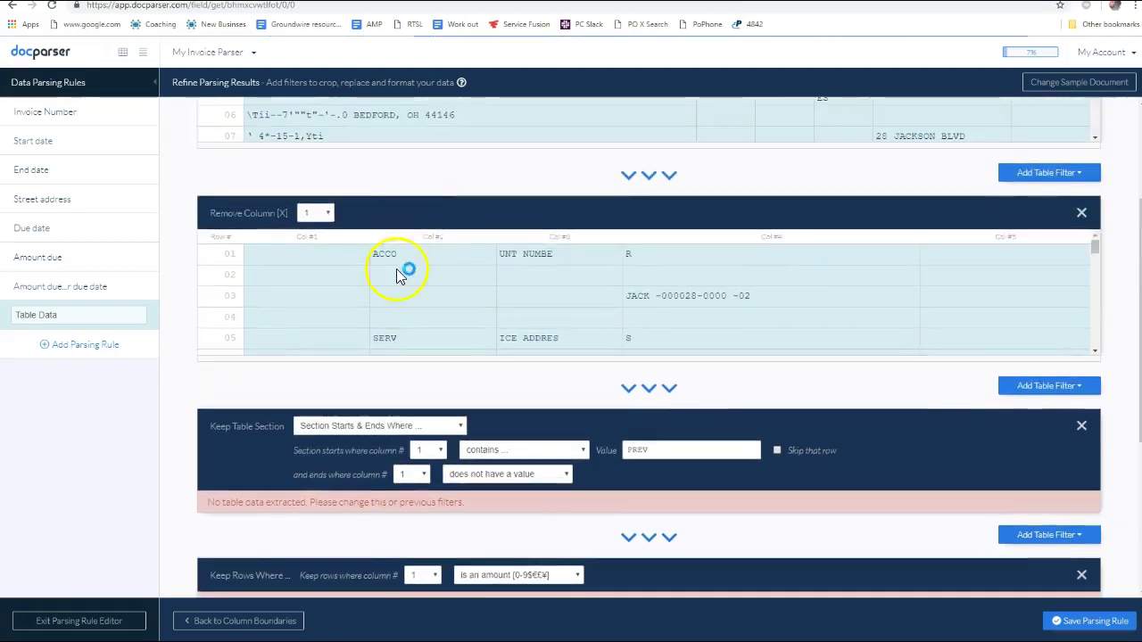
{"action": "scroll", "coordinate": [401, 338], "scroll_direction": "down", "scroll_amount": 10}
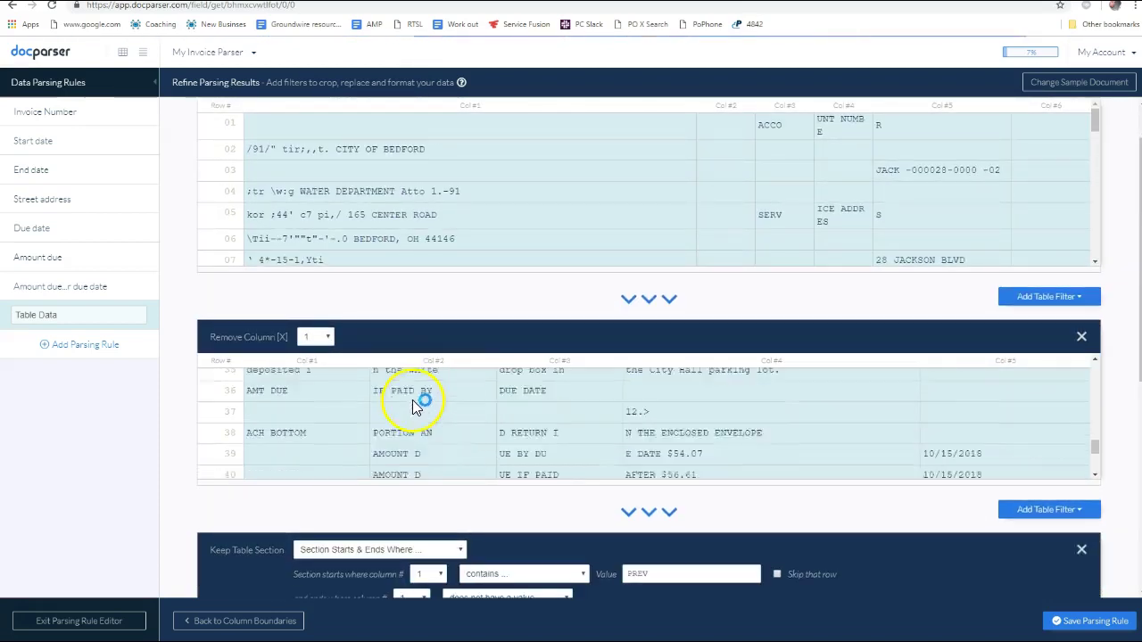
{"action": "scroll", "coordinate": [413, 406], "scroll_direction": "down", "scroll_amount": 3}
{"action": "scroll", "coordinate": [411, 409], "scroll_direction": "up", "scroll_amount": 4}
{"action": "scroll", "coordinate": [401, 415], "scroll_direction": "down", "scroll_amount": 4}
{"action": "scroll", "coordinate": [401, 415], "scroll_direction": "up", "scroll_amount": 5}
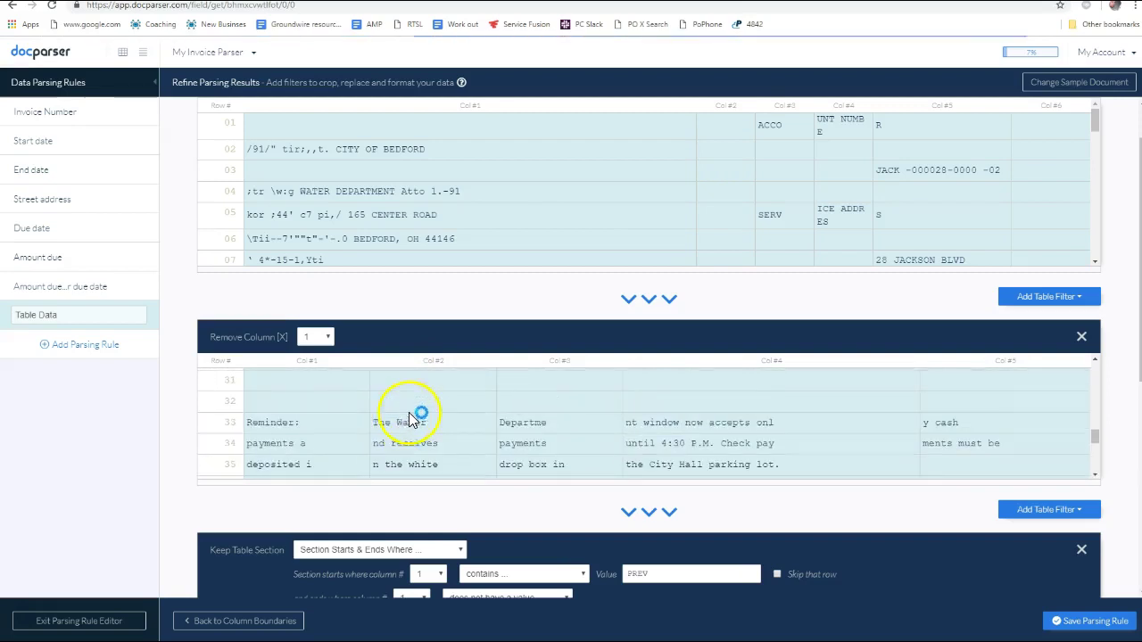
{"action": "scroll", "coordinate": [432, 424], "scroll_direction": "down", "scroll_amount": 4}
{"action": "scroll", "coordinate": [432, 421], "scroll_direction": "up", "scroll_amount": 6}
{"action": "scroll", "coordinate": [357, 446], "scroll_direction": "down", "scroll_amount": 4}
{"action": "scroll", "coordinate": [357, 446], "scroll_direction": "up", "scroll_amount": 3}
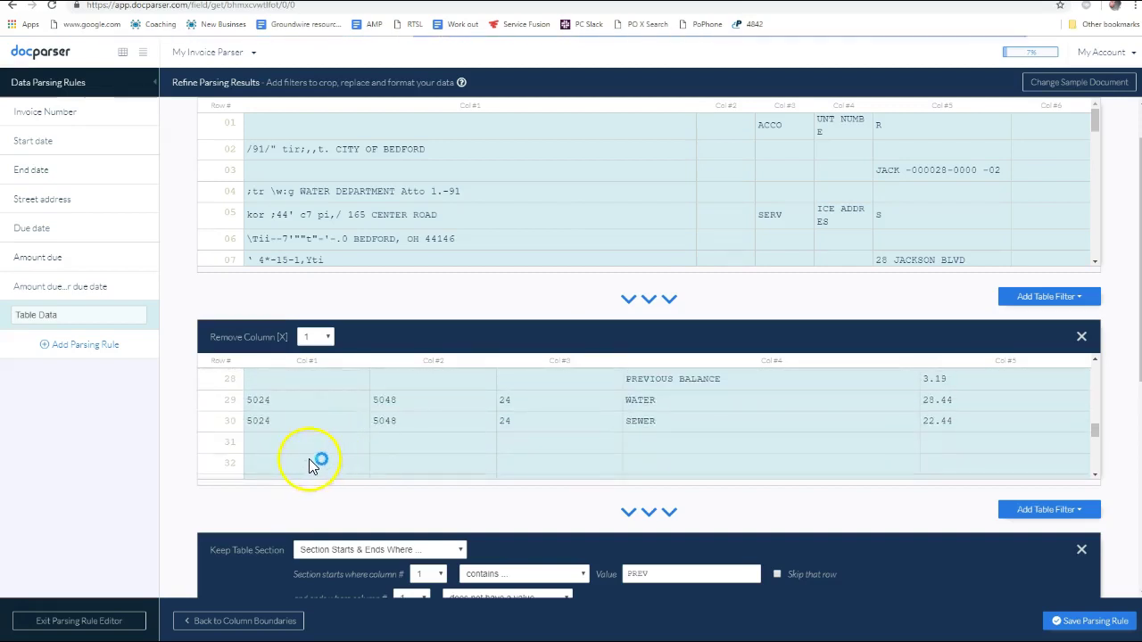
{"action": "scroll", "coordinate": [490, 448], "scroll_direction": "up", "scroll_amount": 1}
{"action": "scroll", "coordinate": [490, 448], "scroll_direction": "down", "scroll_amount": 1}
{"action": "scroll", "coordinate": [550, 441], "scroll_direction": "up", "scroll_amount": 1}
{"action": "scroll", "coordinate": [628, 434], "scroll_direction": "down", "scroll_amount": 1}
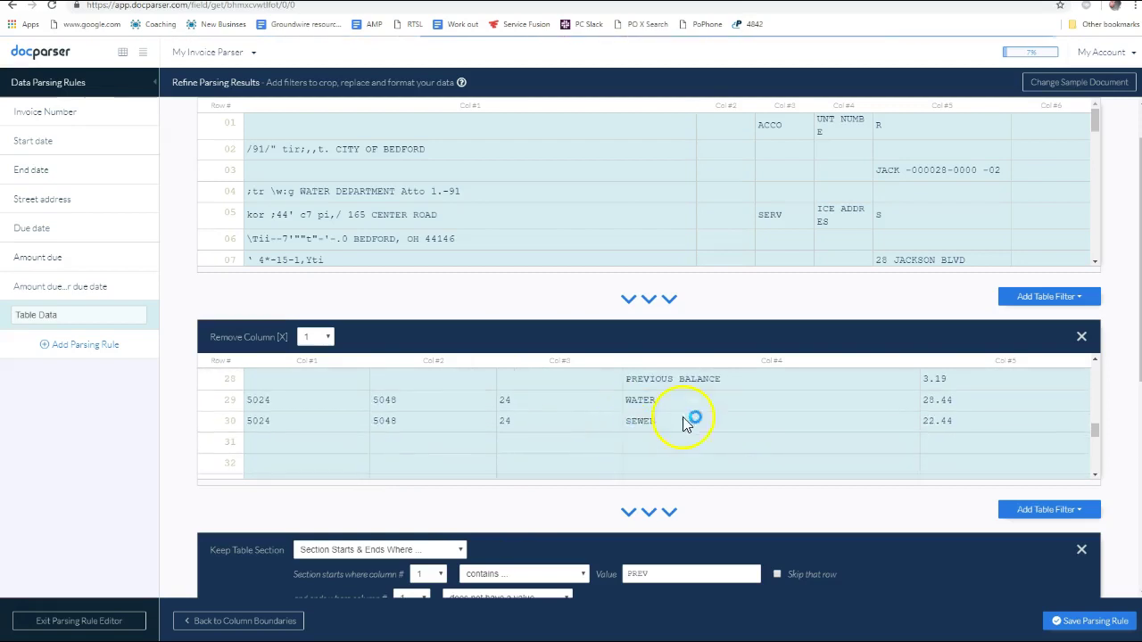
{"action": "scroll", "coordinate": [928, 437], "scroll_direction": "up", "scroll_amount": 10}
{"action": "scroll", "coordinate": [910, 459], "scroll_direction": "down", "scroll_amount": 4}
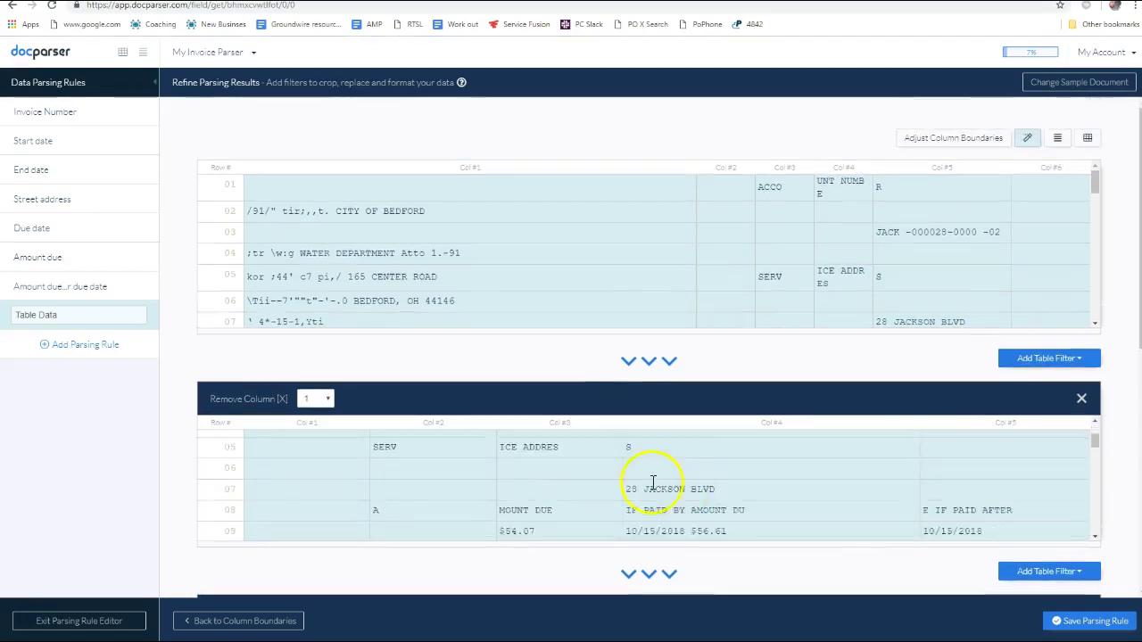
{"action": "scroll", "coordinate": [755, 473], "scroll_direction": "up", "scroll_amount": 4}
{"action": "scroll", "coordinate": [762, 476], "scroll_direction": "down", "scroll_amount": 12}
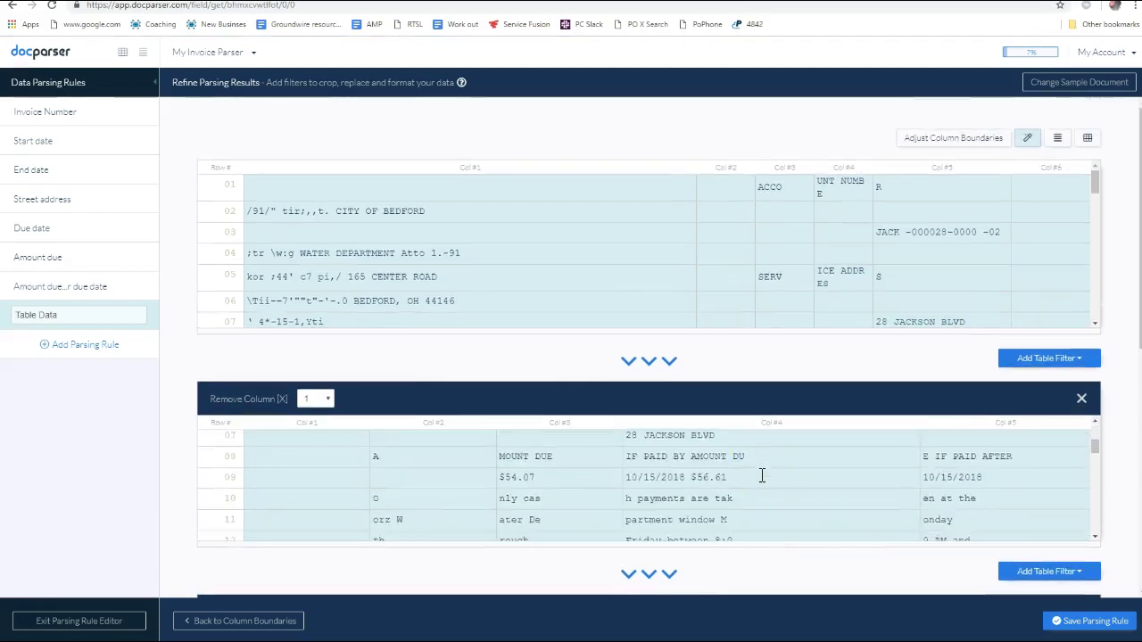
{"action": "scroll", "coordinate": [935, 475], "scroll_direction": "up", "scroll_amount": 1}
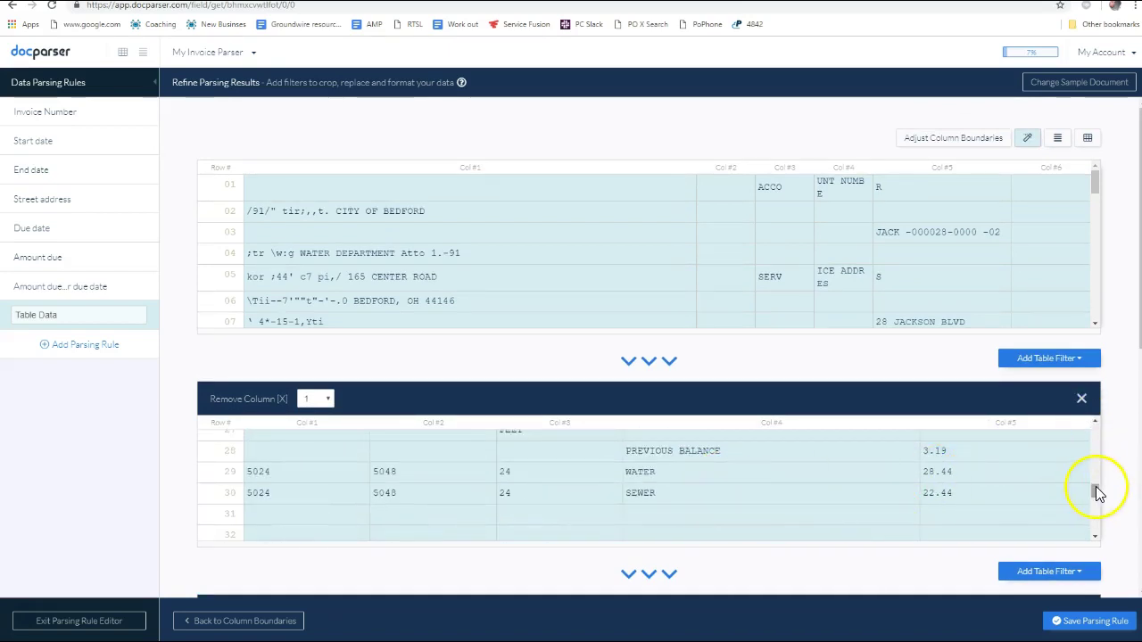
{"action": "scroll", "coordinate": [1097, 494], "scroll_direction": "up", "scroll_amount": 2}
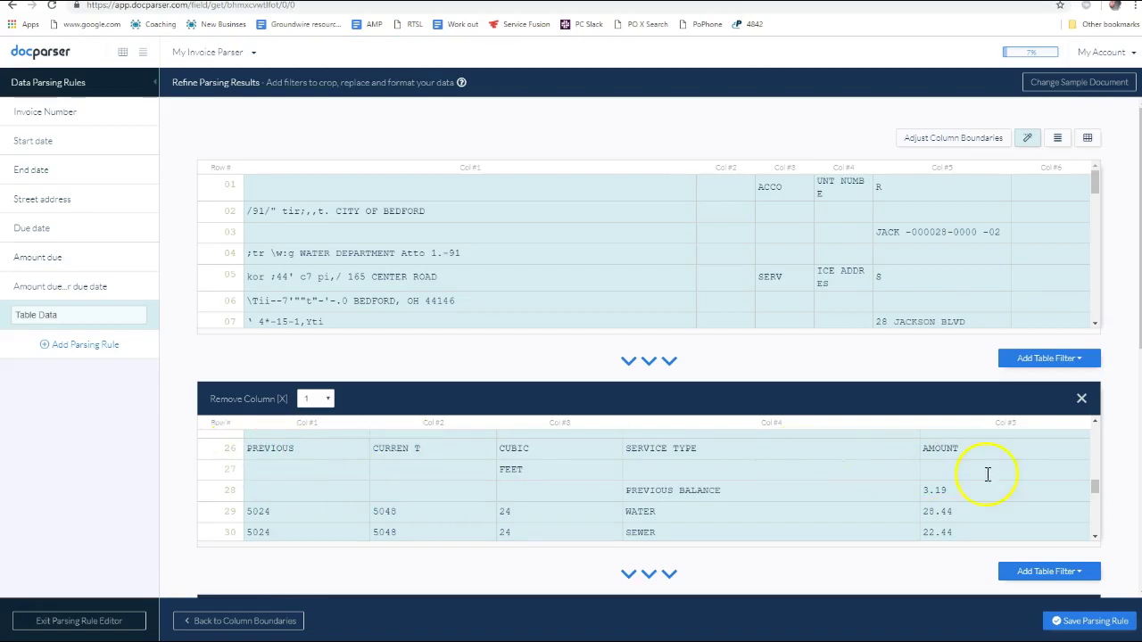
{"action": "scroll", "coordinate": [1097, 490], "scroll_direction": "down", "scroll_amount": 1}
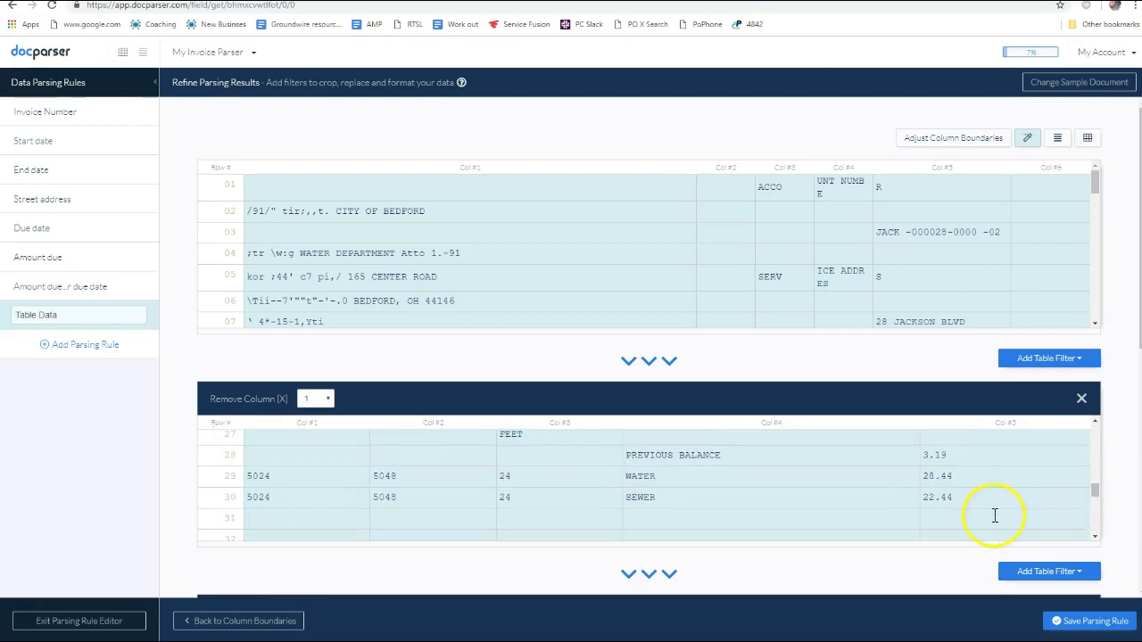
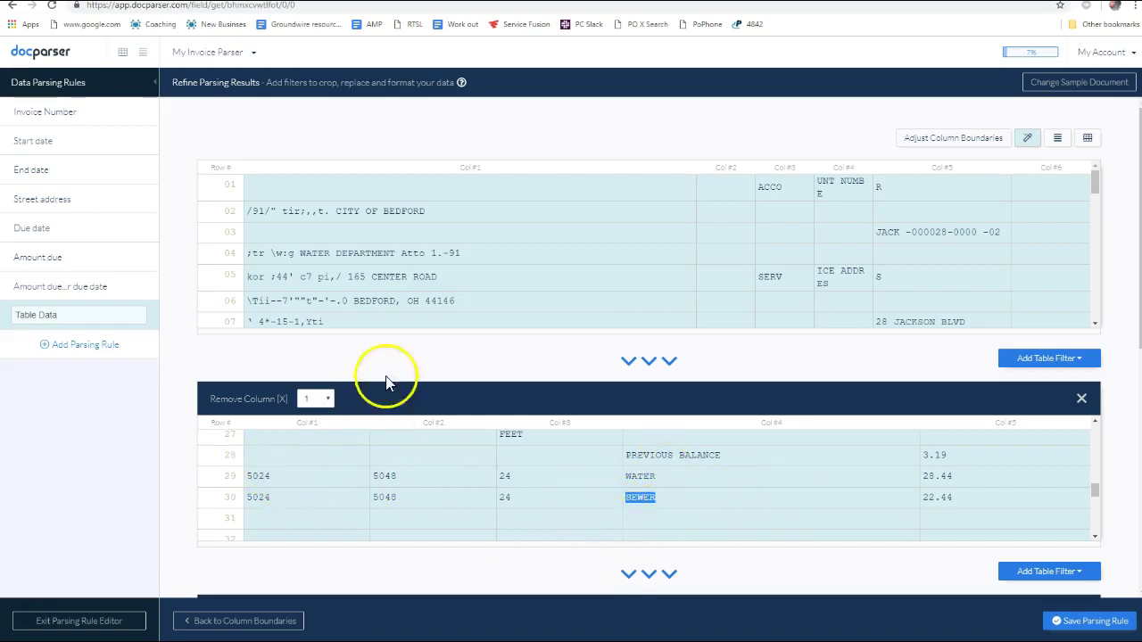
End the Table Data section where column 1 contains '.' and remove the empty Keep Rows Where filter
{"action": "left_click", "coordinate": [64, 337]}
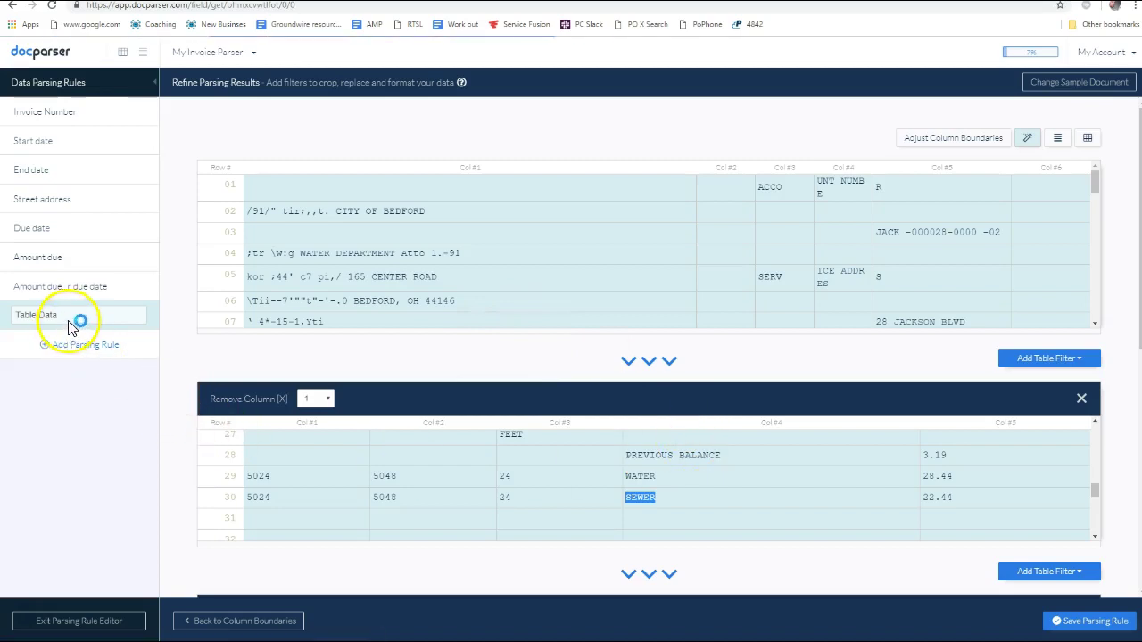
{"action": "scroll", "coordinate": [578, 419], "scroll_direction": "down", "scroll_amount": 10}
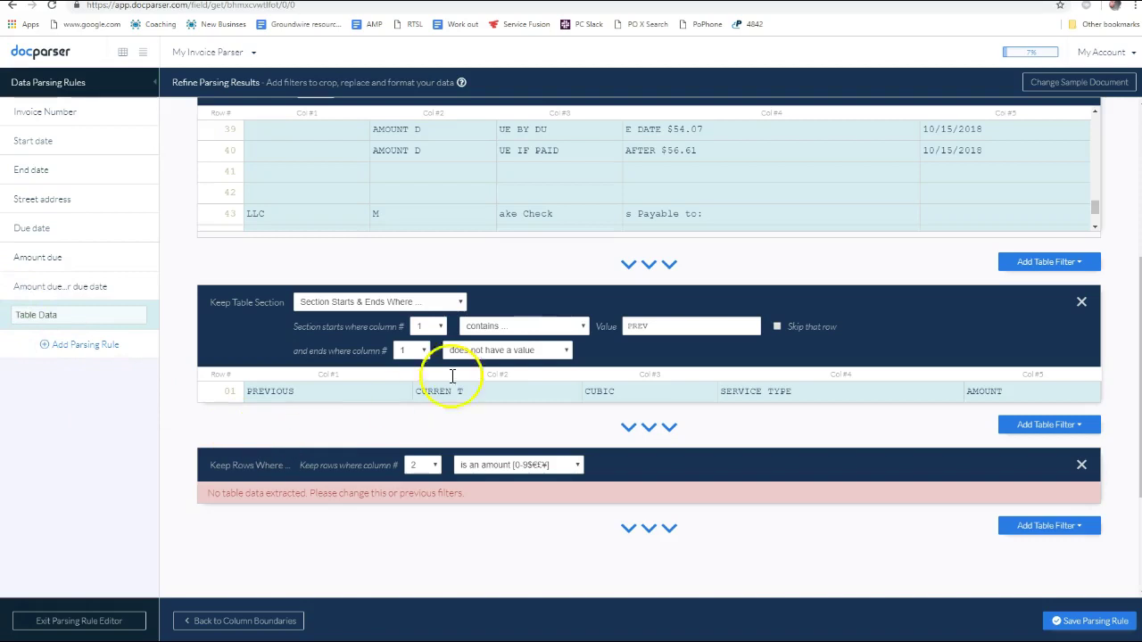
{"action": "left_click", "coordinate": [551, 356]}
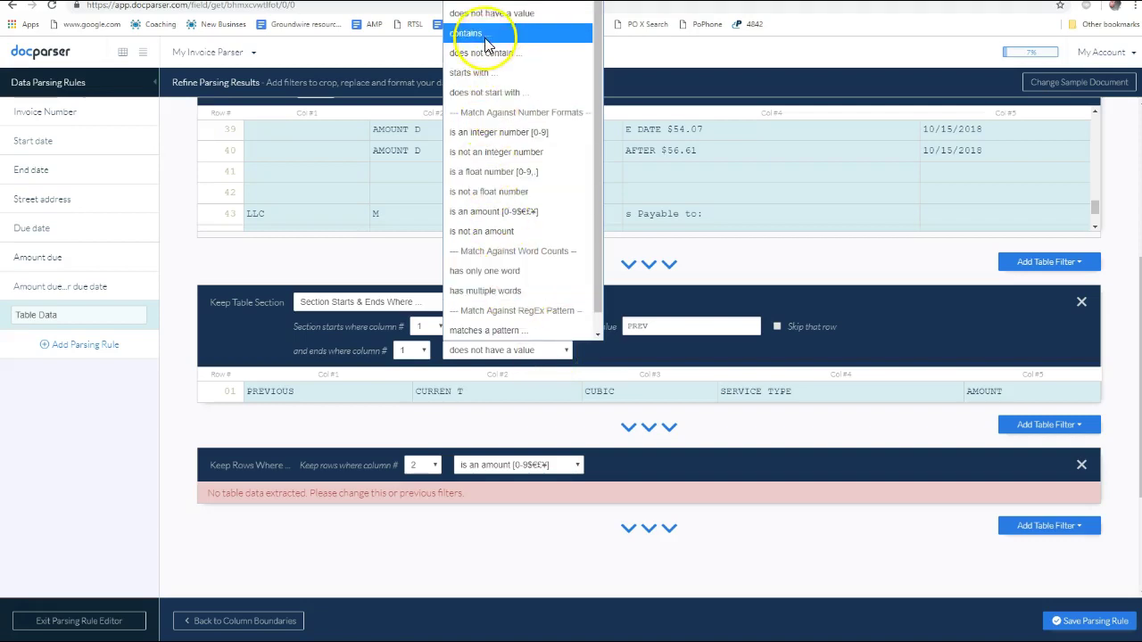
{"action": "left_click", "coordinate": [571, 30]}
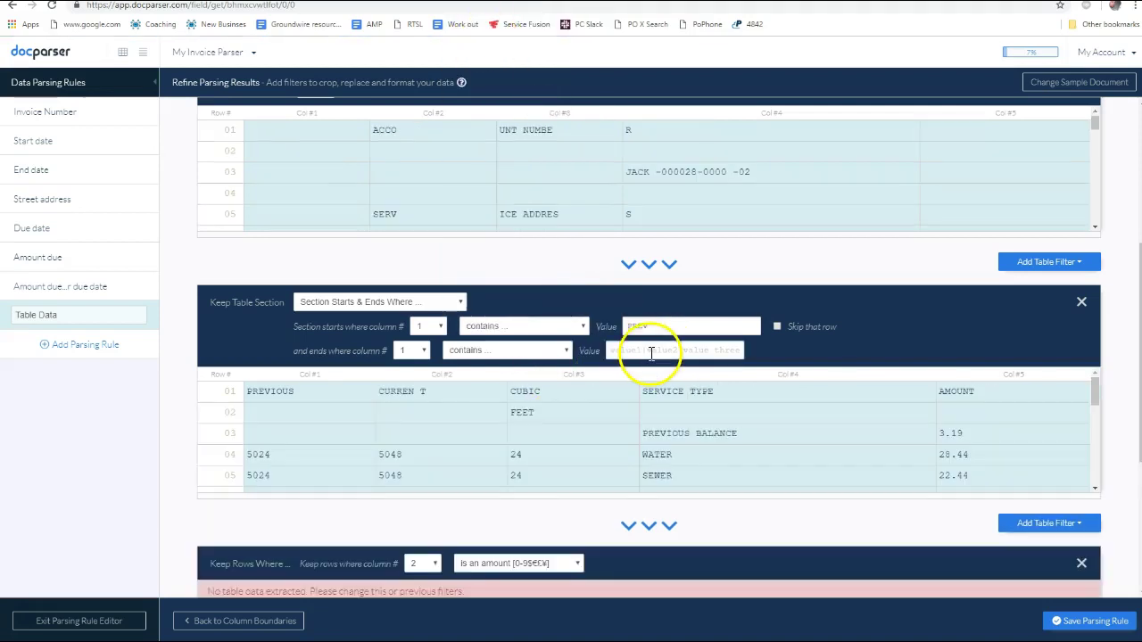
{"action": "left_click", "coordinate": [651, 351]}
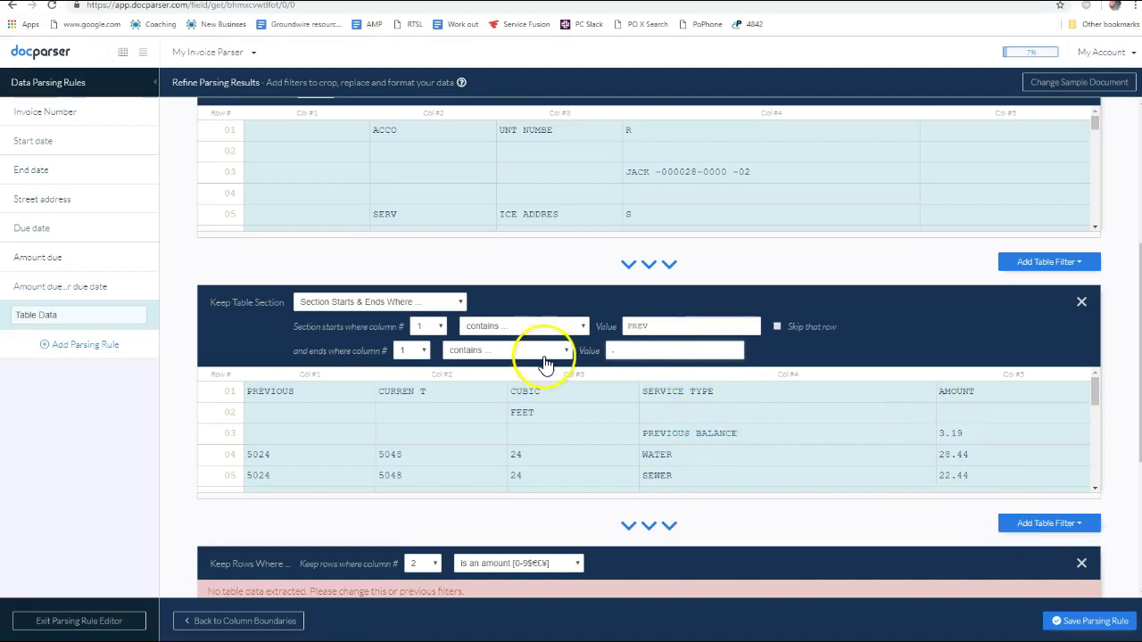
{"action": "scroll", "coordinate": [500, 419], "scroll_direction": "down", "scroll_amount": 1}
{"action": "scroll", "coordinate": [589, 438], "scroll_direction": "up", "scroll_amount": 1}
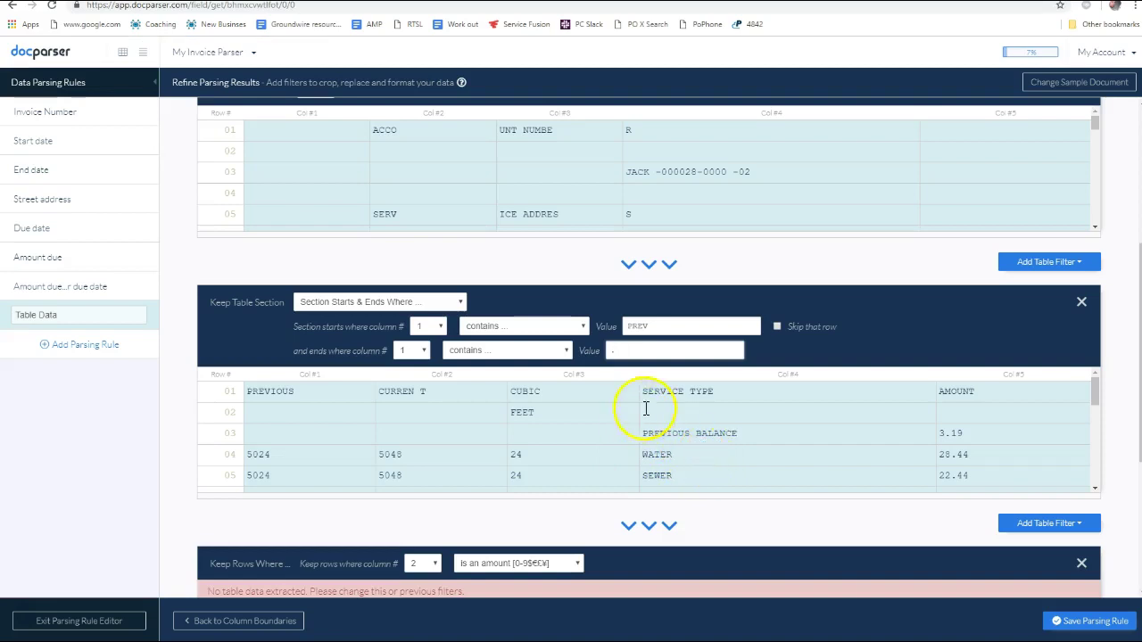
{"action": "scroll", "coordinate": [640, 396], "scroll_direction": "down", "scroll_amount": 2}
{"action": "scroll", "coordinate": [660, 402], "scroll_direction": "up", "scroll_amount": 2}
{"action": "scroll", "coordinate": [702, 433], "scroll_direction": "down", "scroll_amount": 8}
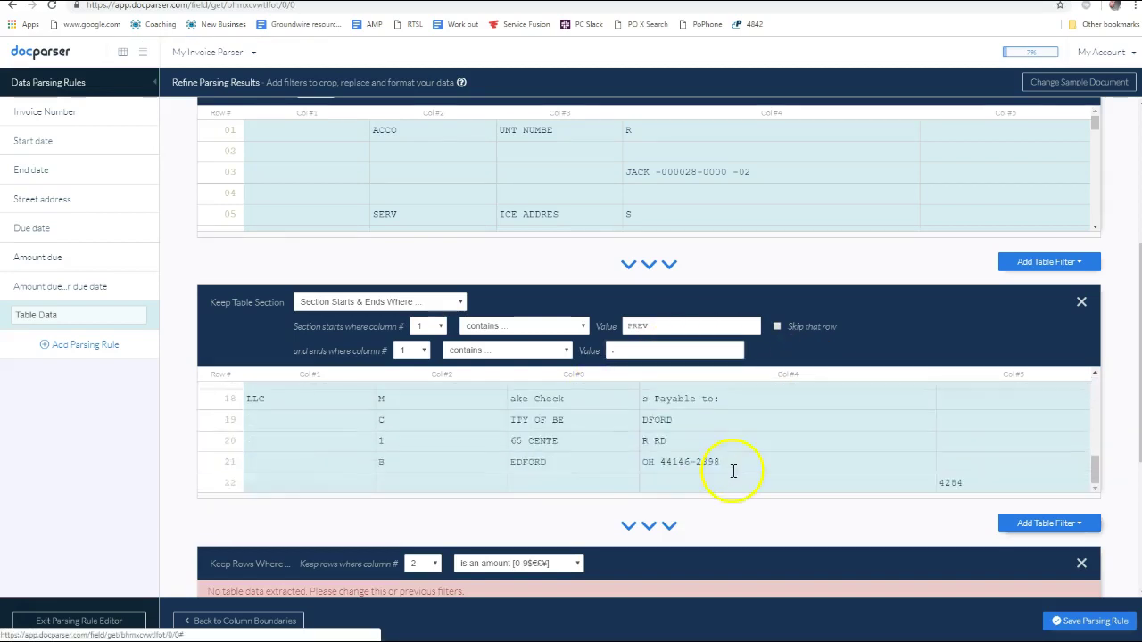
{"action": "scroll", "coordinate": [692, 420], "scroll_direction": "up", "scroll_amount": 4}
{"action": "scroll", "coordinate": [637, 403], "scroll_direction": "down", "scroll_amount": 3}
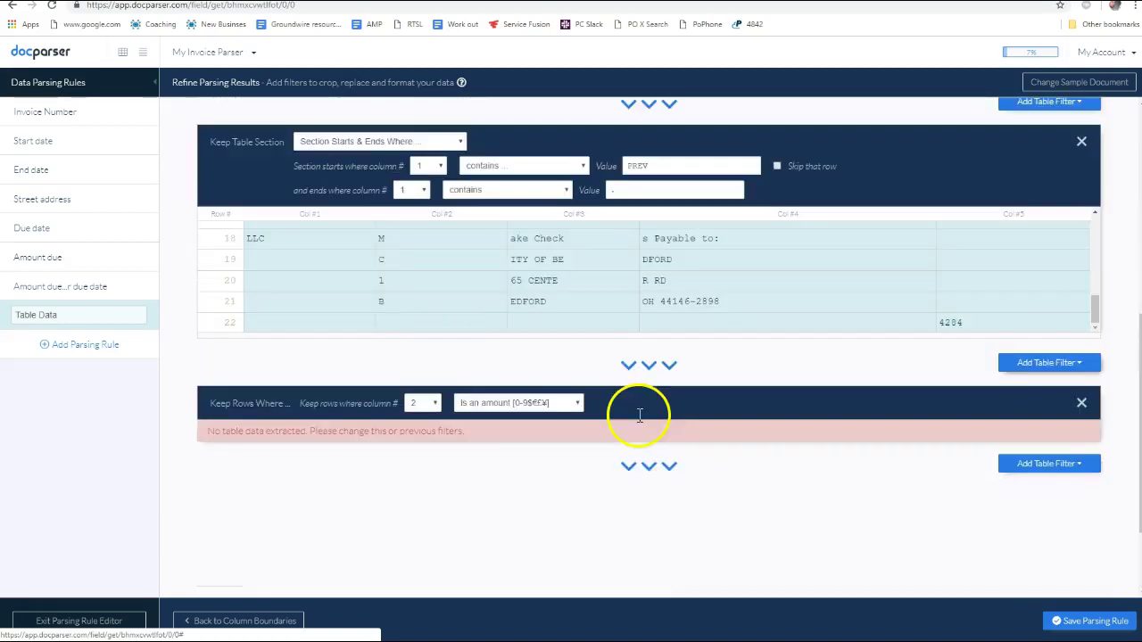
{"action": "left_click", "coordinate": [1081, 403]}
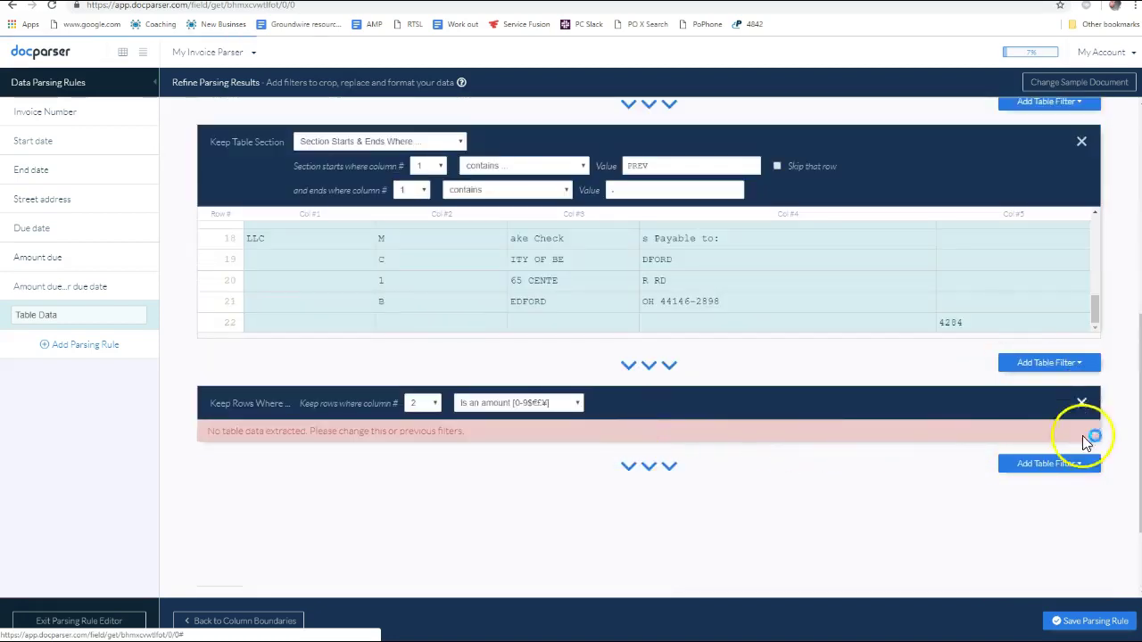
{"action": "scroll", "coordinate": [724, 288], "scroll_direction": "up", "scroll_amount": 2}
{"action": "scroll", "coordinate": [709, 375], "scroll_direction": "down", "scroll_amount": 2}
{"action": "scroll", "coordinate": [714, 377], "scroll_direction": "down", "scroll_amount": 5}
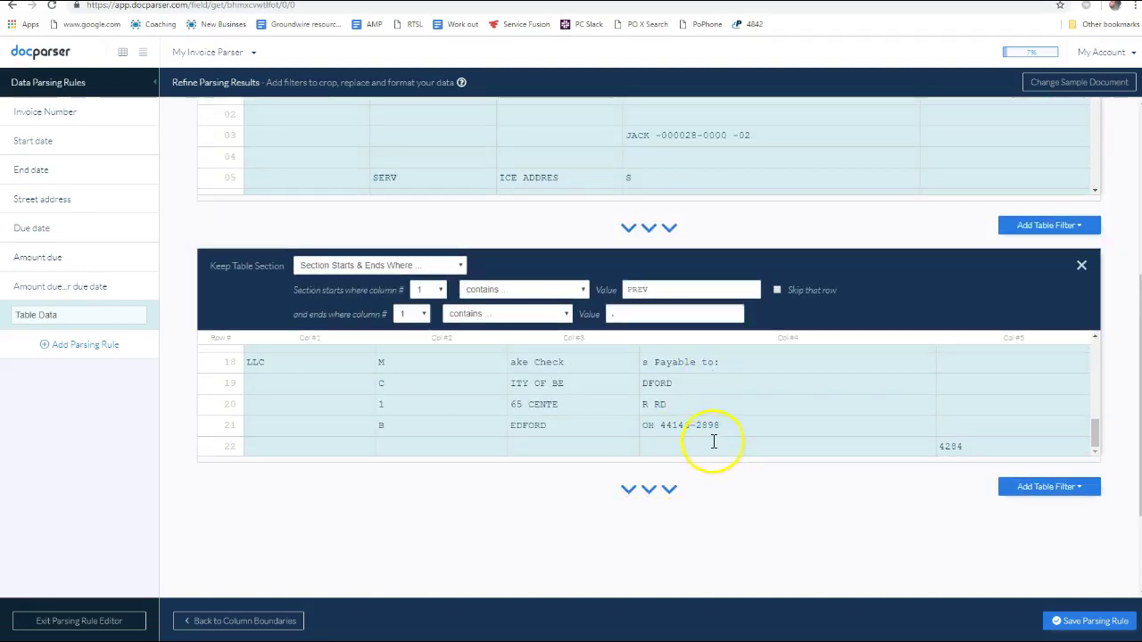
{"action": "scroll", "coordinate": [714, 442], "scroll_direction": "up", "scroll_amount": 1}
{"action": "scroll", "coordinate": [713, 442], "scroll_direction": "up", "scroll_amount": 6}
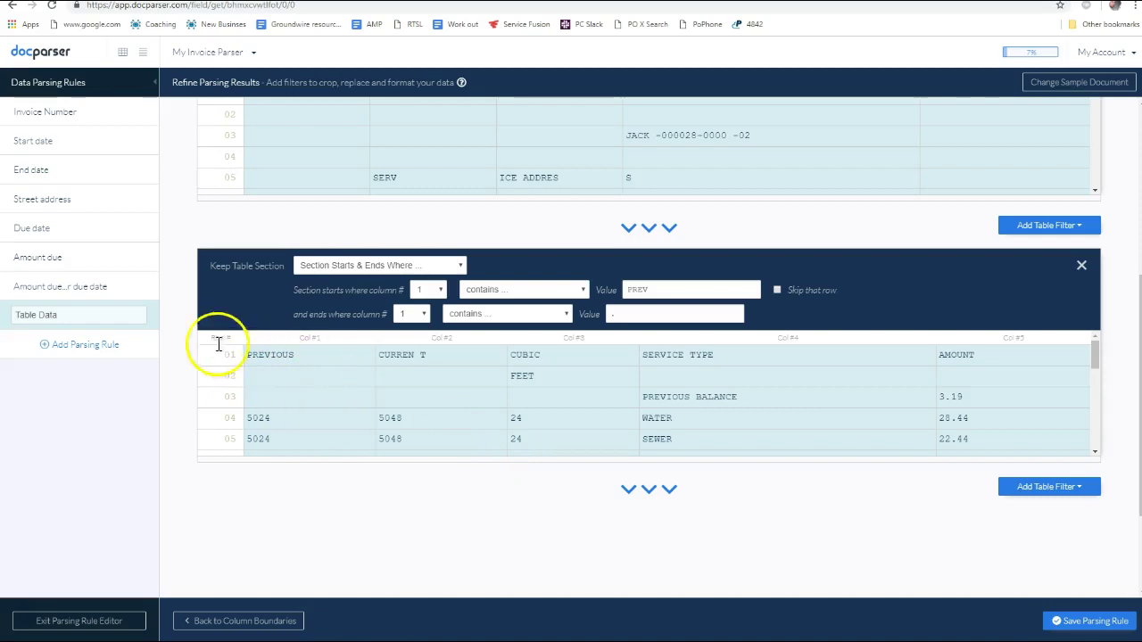
{"action": "left_click", "coordinate": [551, 317]}
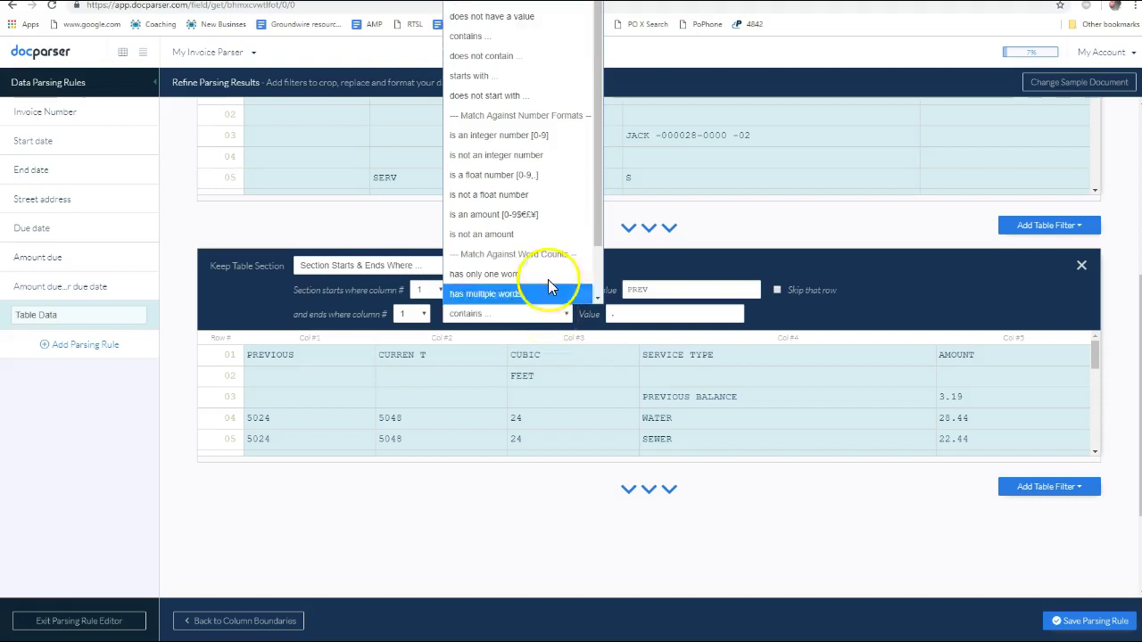
{"action": "scroll", "coordinate": [895, 436], "scroll_direction": "down", "scroll_amount": 5}
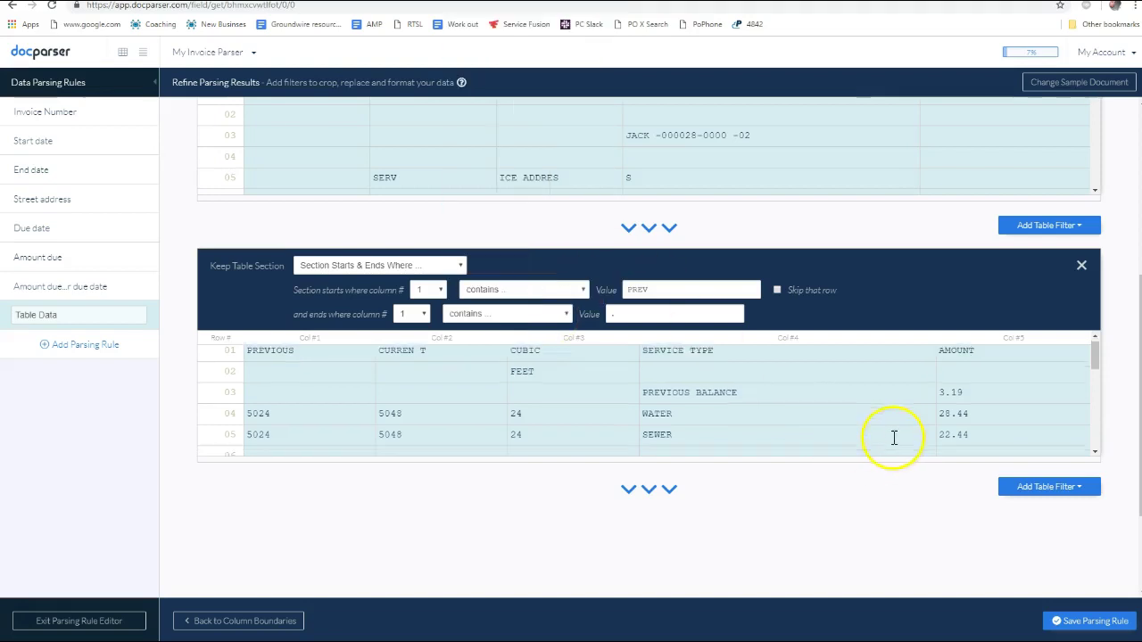
{"action": "scroll", "coordinate": [895, 437], "scroll_direction": "up", "scroll_amount": 2}
{"action": "scroll", "coordinate": [892, 437], "scroll_direction": "up", "scroll_amount": 3}
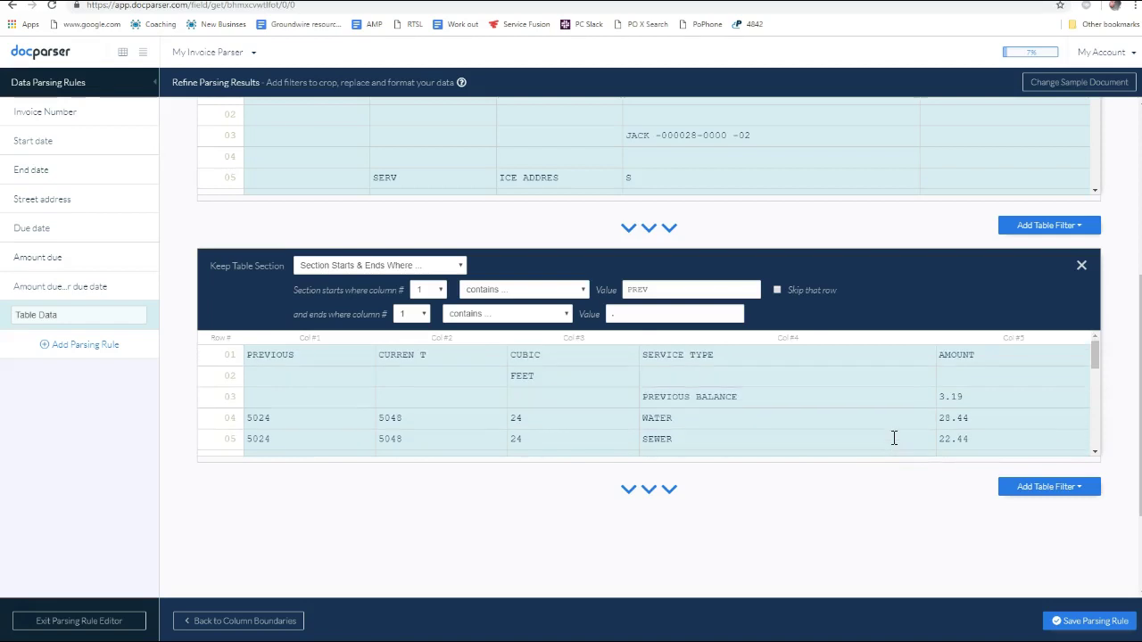
{"action": "scroll", "coordinate": [946, 446], "scroll_direction": "down", "scroll_amount": 3}
{"action": "scroll", "coordinate": [968, 290], "scroll_direction": "down", "scroll_amount": 10}
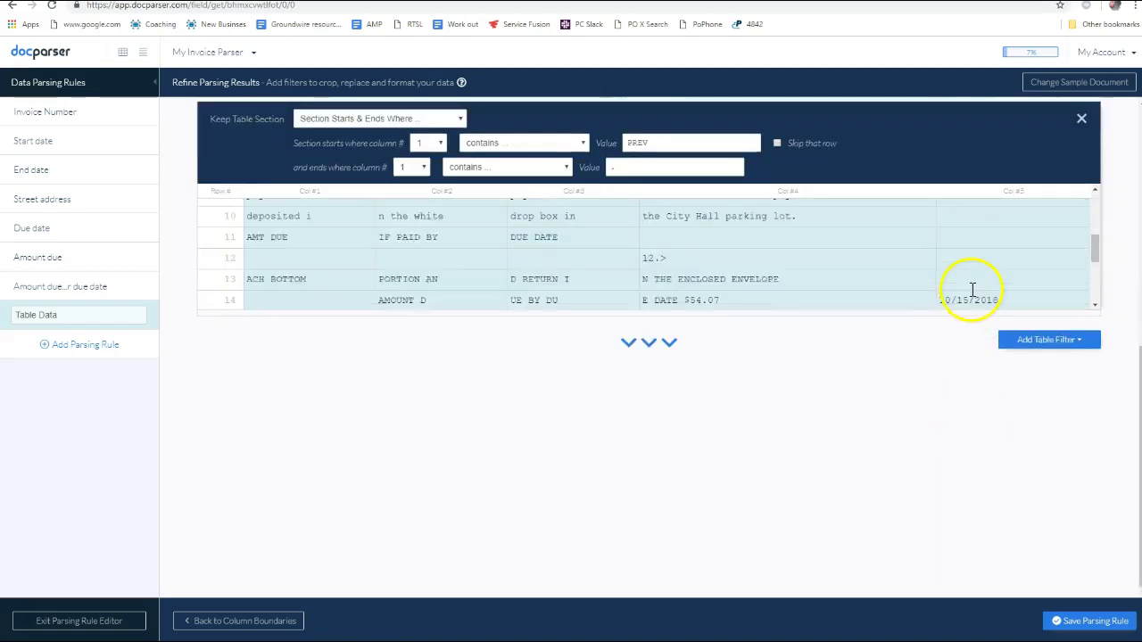
{"action": "scroll", "coordinate": [968, 290], "scroll_direction": "up", "scroll_amount": 12}
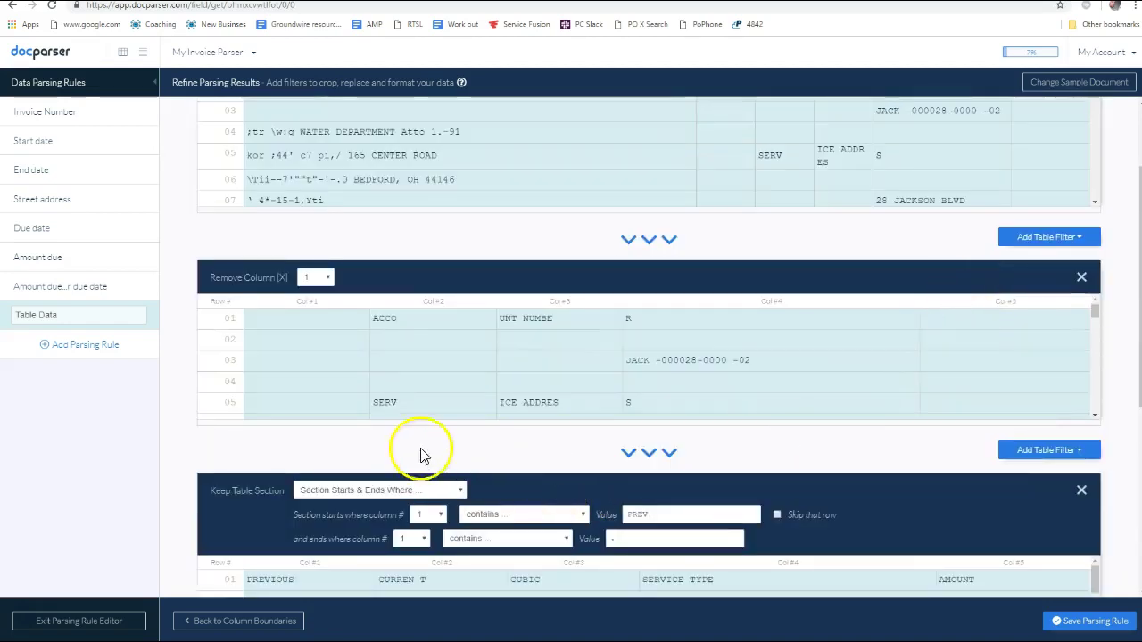
{"action": "scroll", "coordinate": [554, 443], "scroll_direction": "down", "scroll_amount": 1}
{"action": "scroll", "coordinate": [554, 443], "scroll_direction": "down", "scroll_amount": 1}
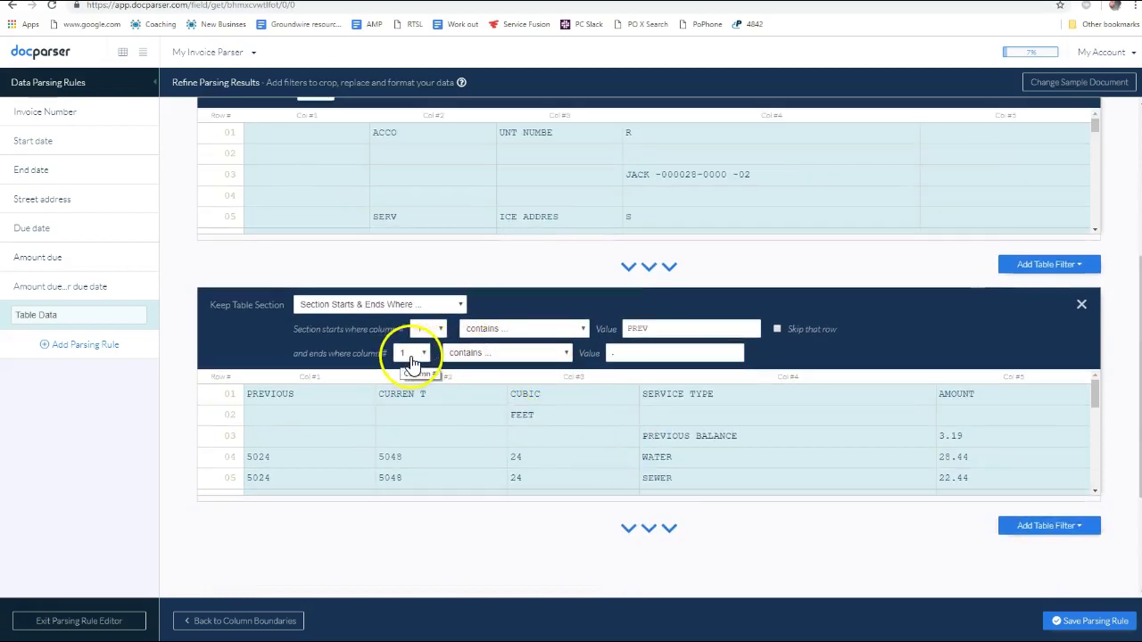
{"action": "scroll", "coordinate": [634, 442], "scroll_direction": "down", "scroll_amount": 3}
{"action": "scroll", "coordinate": [713, 469], "scroll_direction": "up", "scroll_amount": 3}
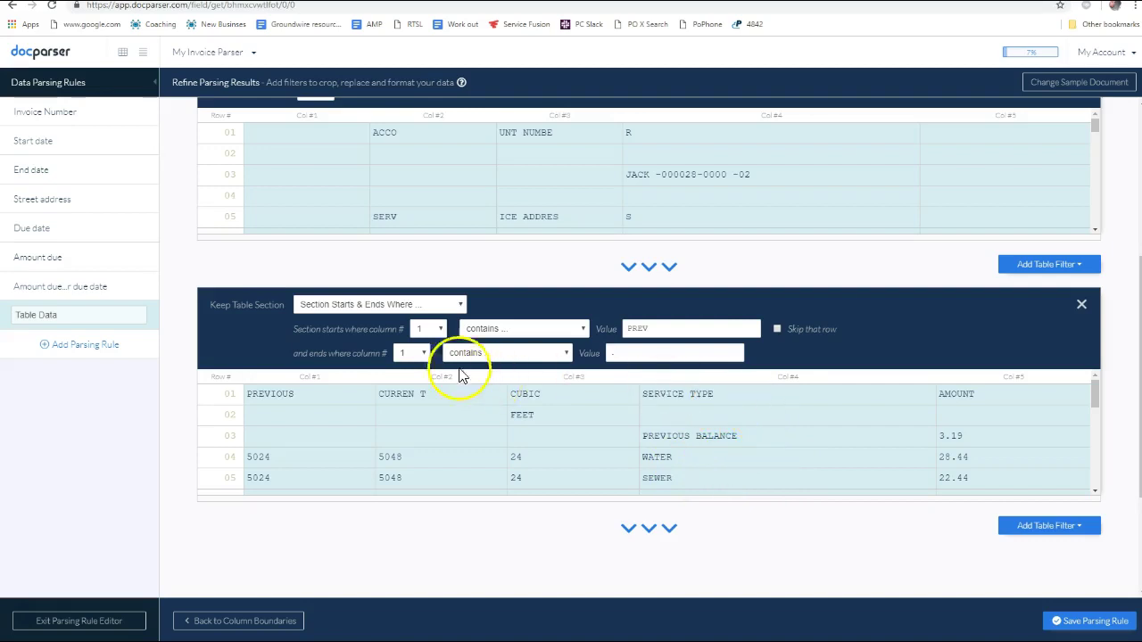
End the Table Data section where column 4 contains SEWER, so the preview stops at WATER 28.44
{"action": "left_click", "coordinate": [415, 354]}
{"action": "left_click", "coordinate": [413, 432]}
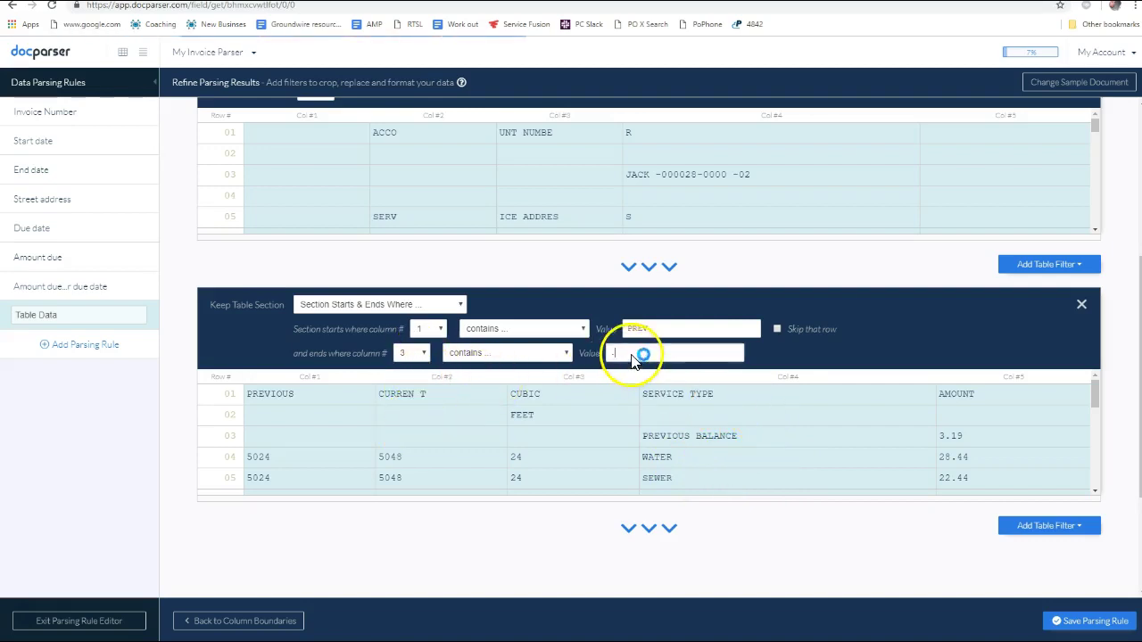
{"action": "type", "text": "Sewer"}
{"action": "left_click", "coordinate": [757, 441]}
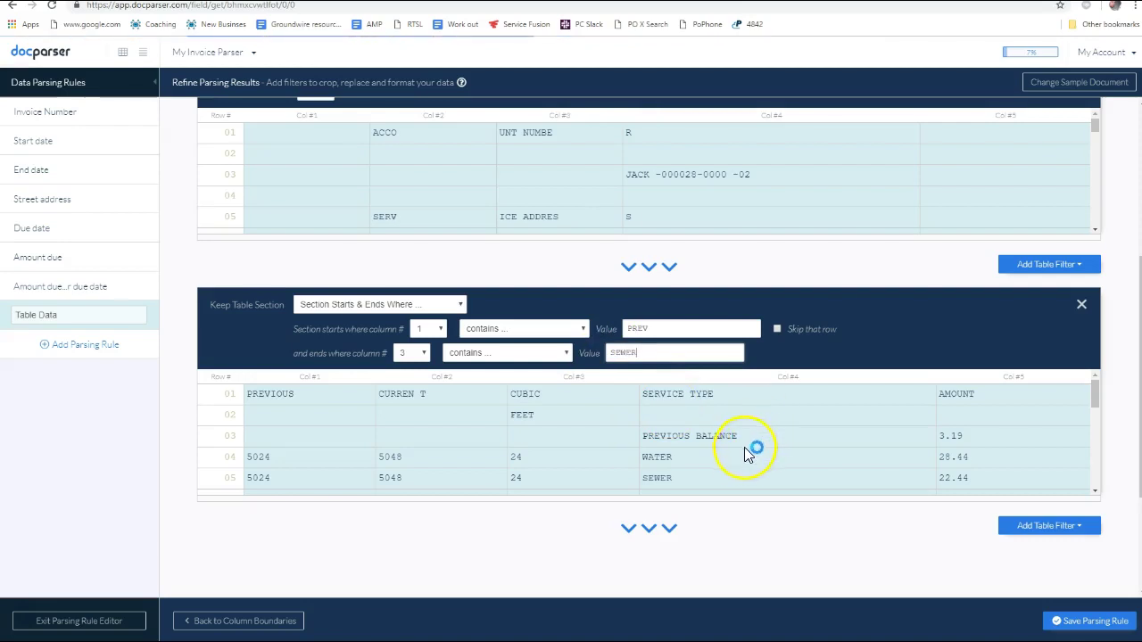
{"action": "scroll", "coordinate": [784, 393], "scroll_direction": "down", "scroll_amount": 1}
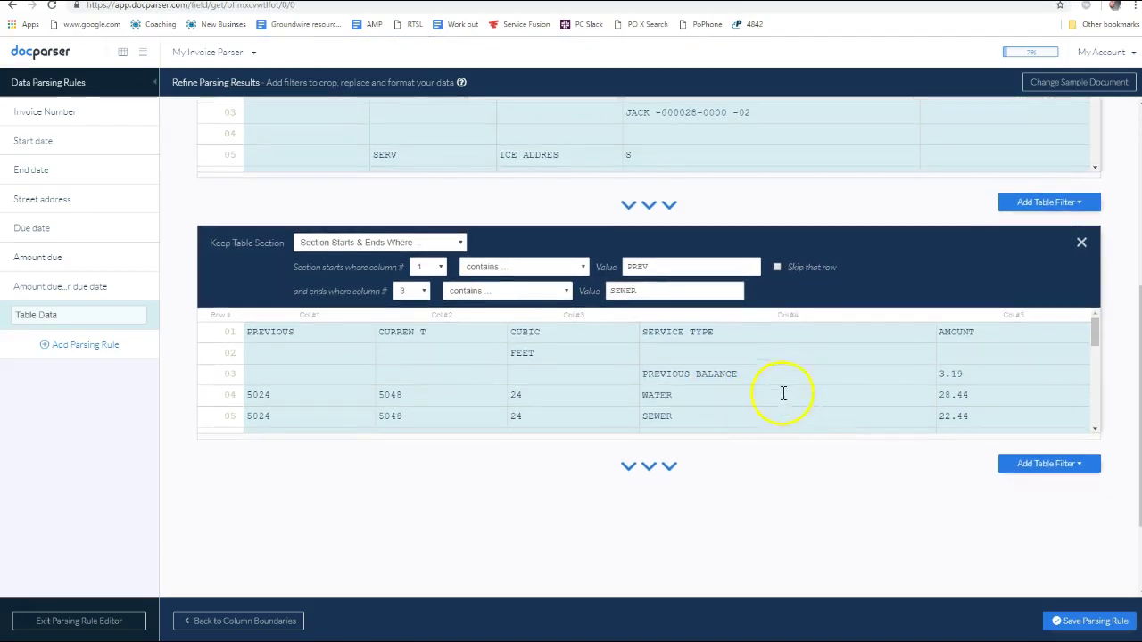
{"action": "left_click", "coordinate": [412, 291]}
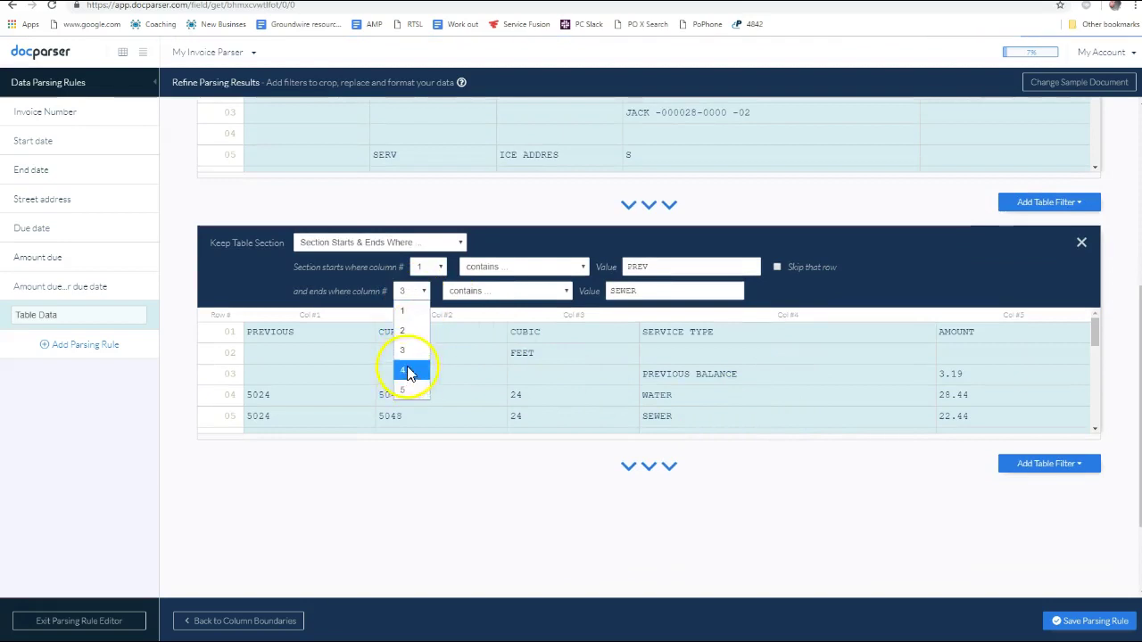
{"action": "left_click", "coordinate": [407, 366]}
{"action": "scroll", "coordinate": [692, 400], "scroll_direction": "down", "scroll_amount": 2}
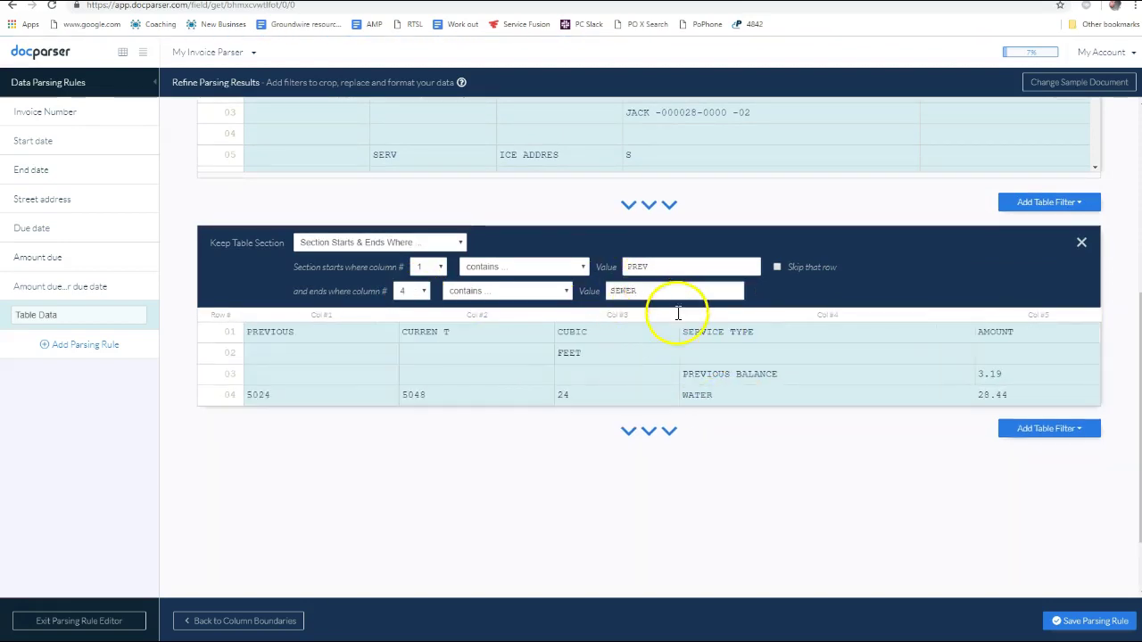
{"action": "scroll", "coordinate": [459, 344], "scroll_direction": "up", "scroll_amount": 1}
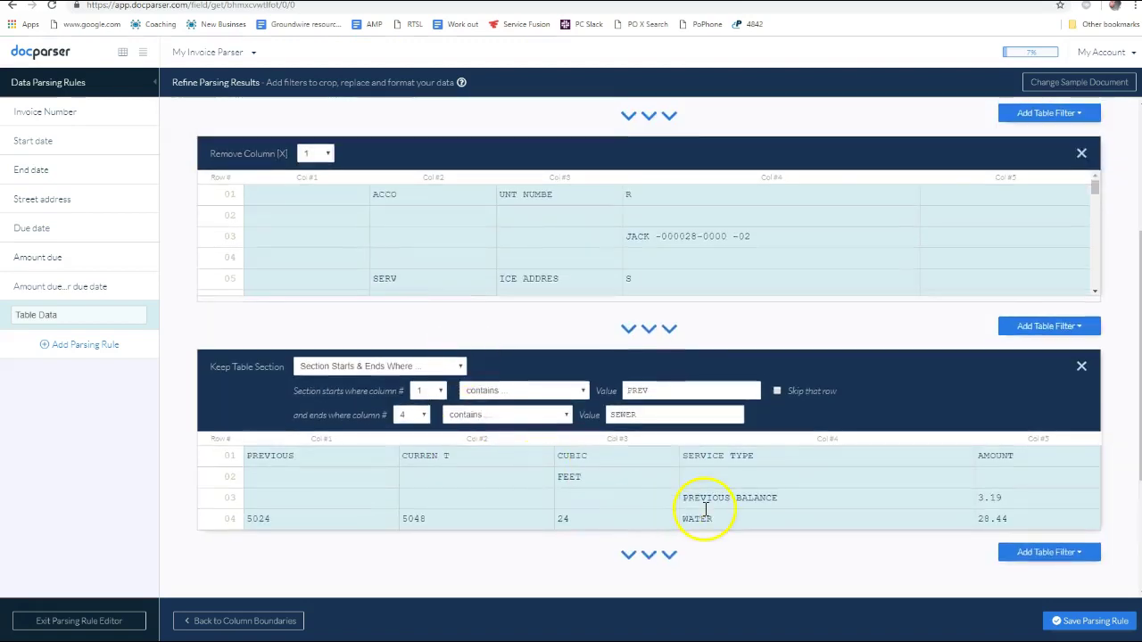
{"action": "scroll", "coordinate": [607, 488], "scroll_direction": "down", "scroll_amount": 1}
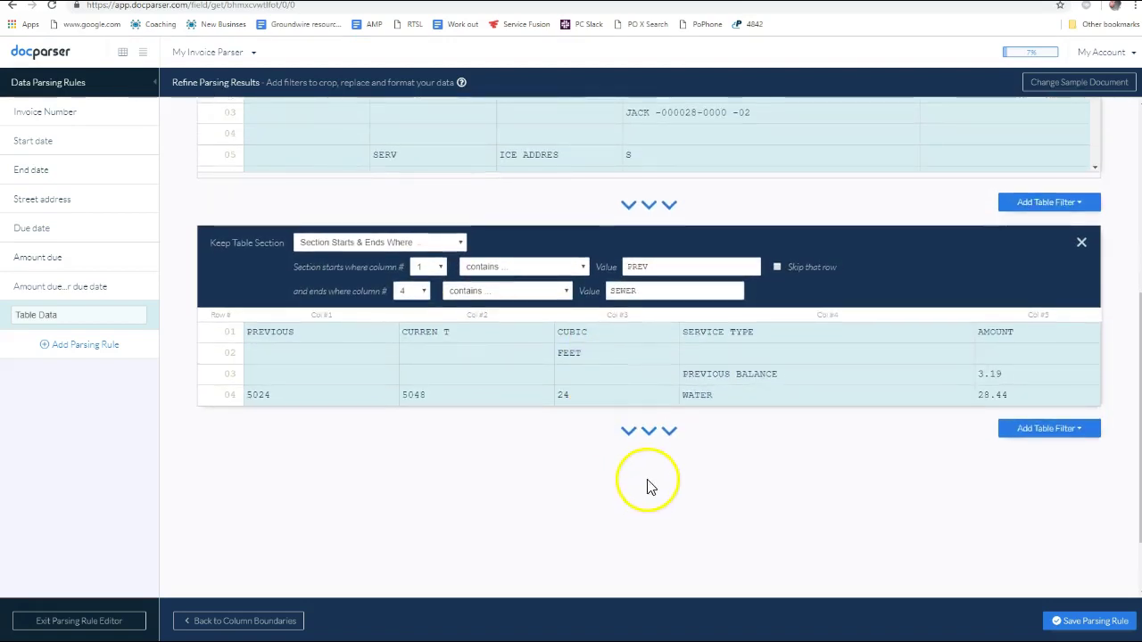
{"action": "scroll", "coordinate": [704, 393], "scroll_direction": "down", "scroll_amount": 1}
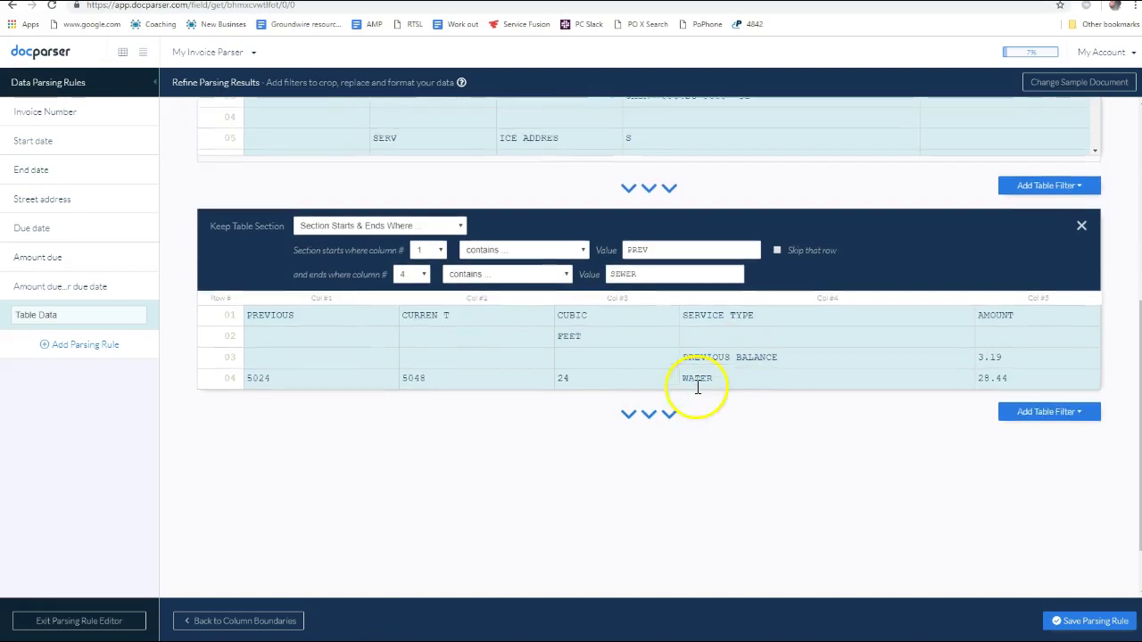
{"action": "scroll", "coordinate": [665, 388], "scroll_direction": "up", "scroll_amount": 1}
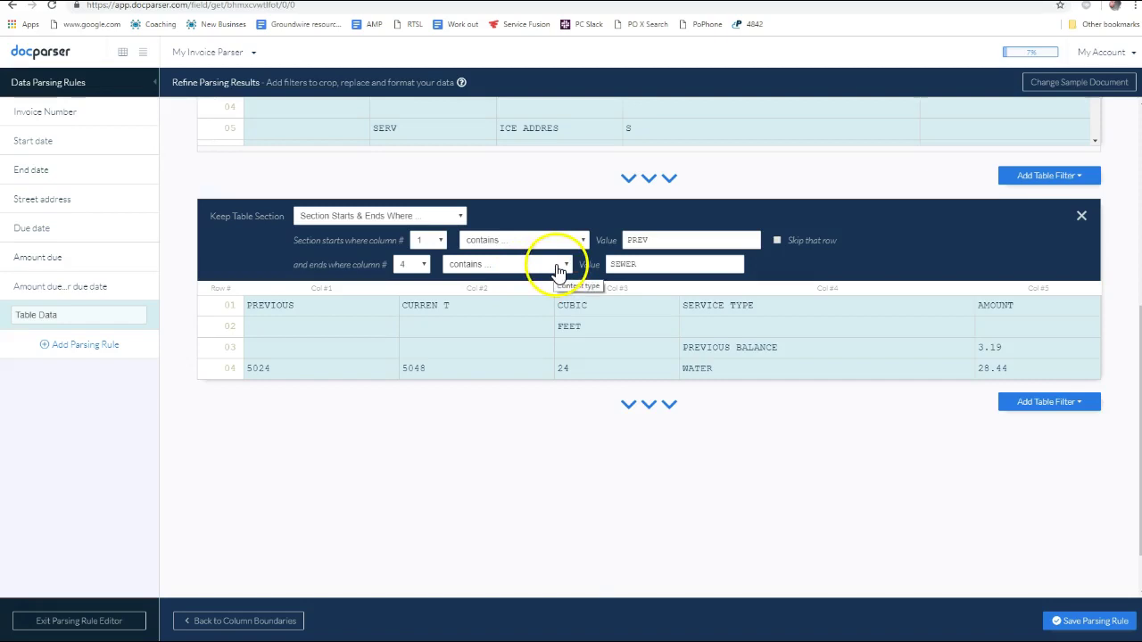
Keep 'contains' SEWER as the section's end condition and review the four-row preview
{"action": "left_click", "coordinate": [559, 271]}
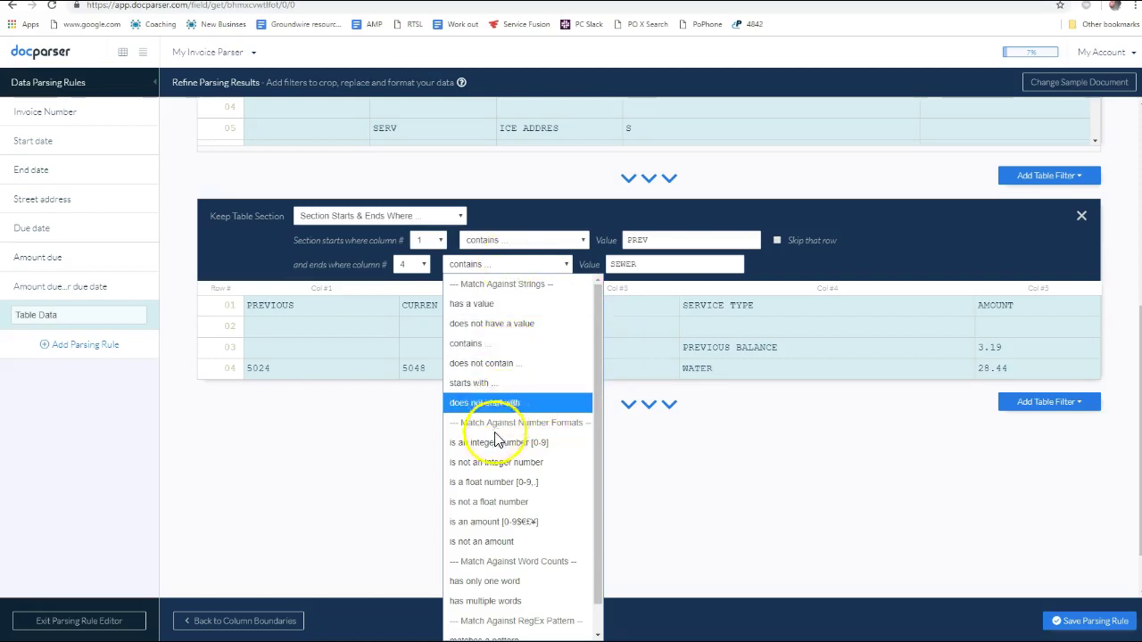
{"action": "scroll", "coordinate": [500, 500], "scroll_direction": "down", "scroll_amount": 1}
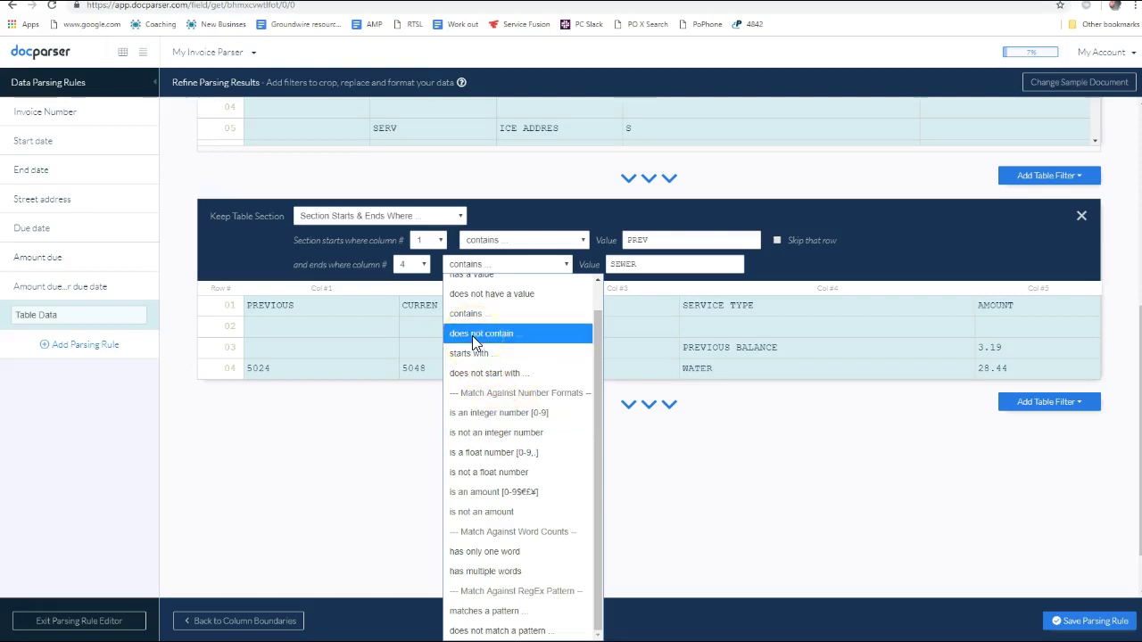
{"action": "scroll", "coordinate": [473, 333], "scroll_direction": "up", "scroll_amount": 1}
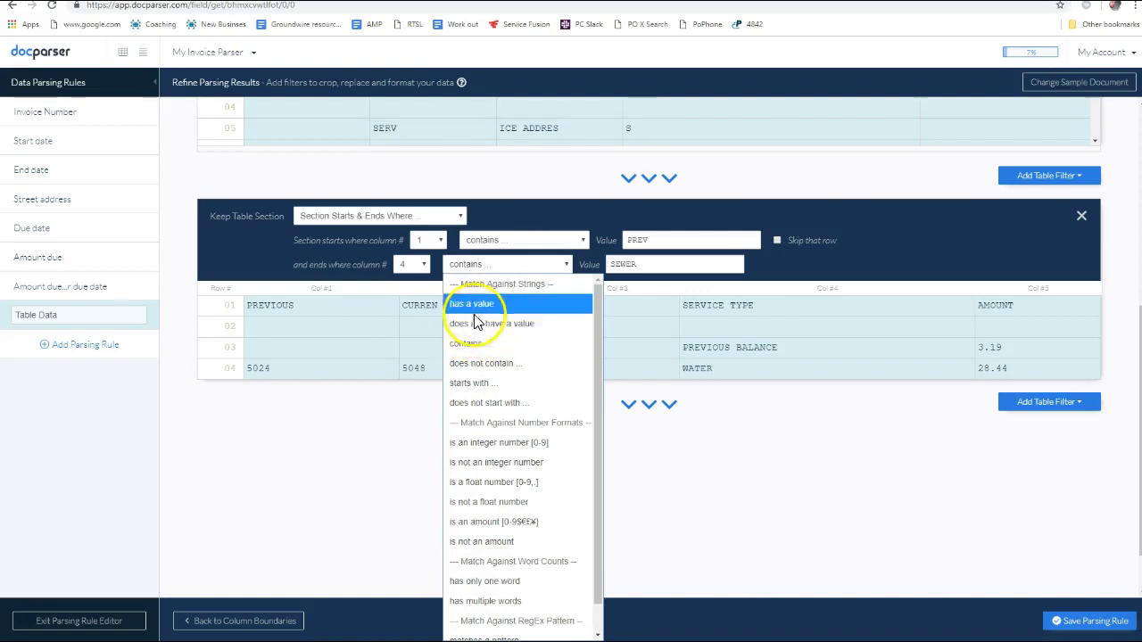
{"action": "scroll", "coordinate": [497, 441], "scroll_direction": "down", "scroll_amount": 1}
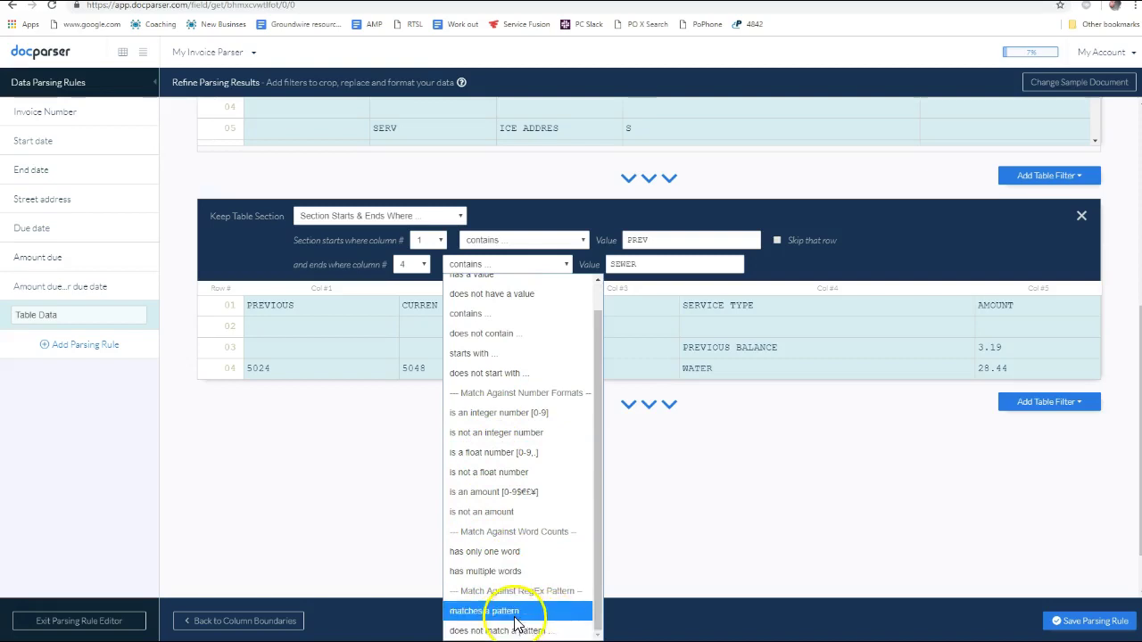
{"action": "left_click", "coordinate": [687, 466]}
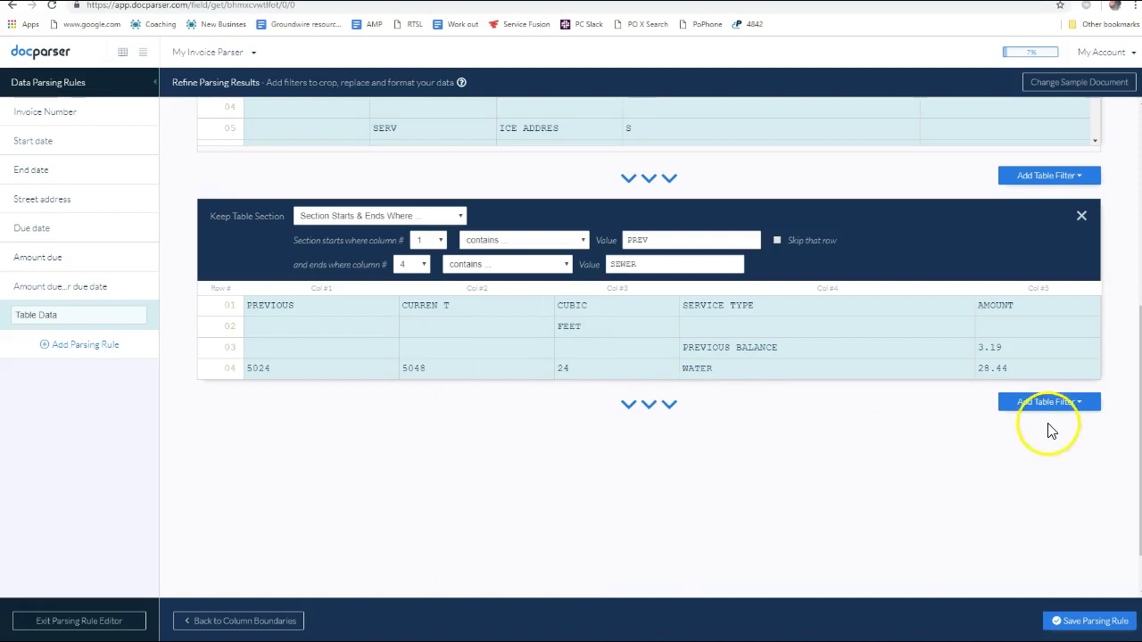
{"action": "scroll", "coordinate": [635, 301], "scroll_direction": "up", "scroll_amount": 2}
{"action": "scroll", "coordinate": [588, 243], "scroll_direction": "up", "scroll_amount": 3}
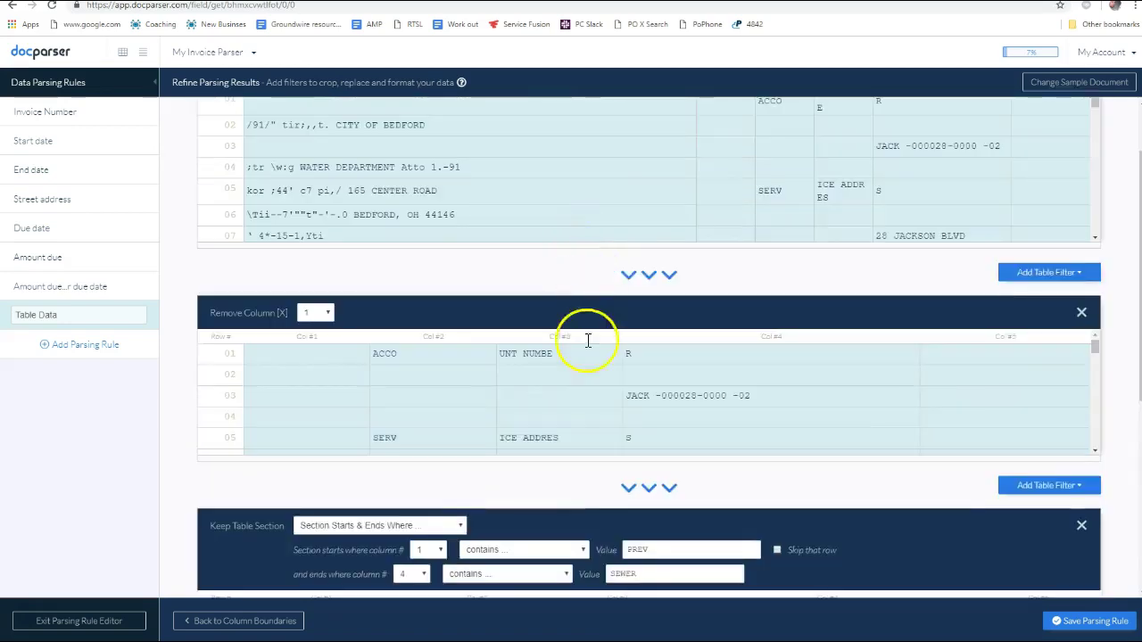
{"action": "scroll", "coordinate": [586, 339], "scroll_direction": "down", "scroll_amount": 10}
{"action": "scroll", "coordinate": [586, 346], "scroll_direction": "down", "scroll_amount": 4}
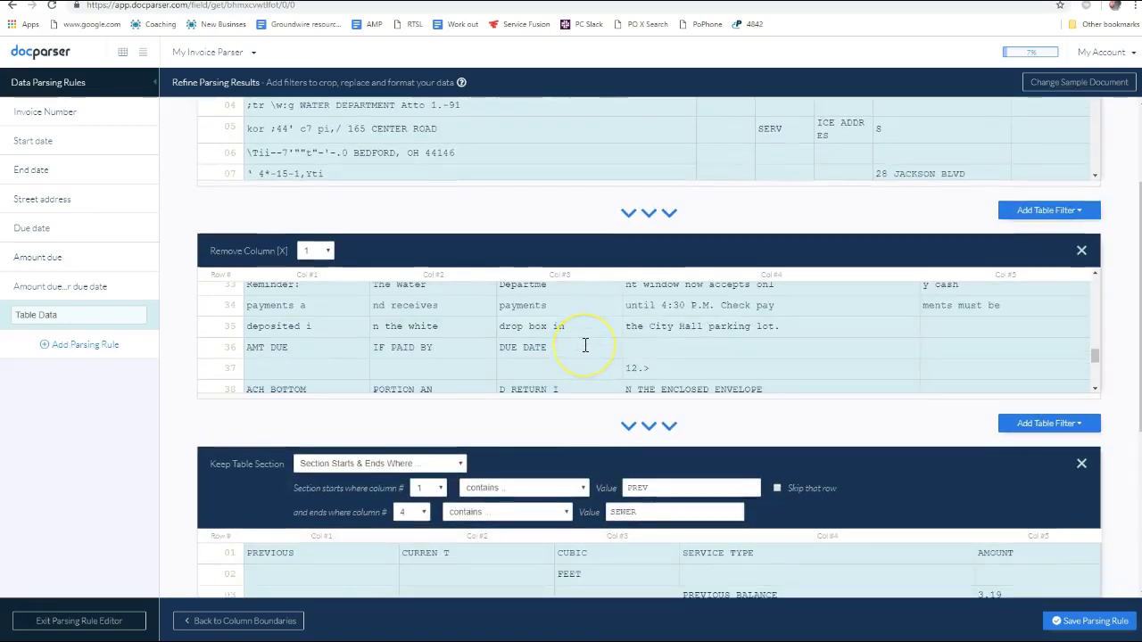
Switch the section end to column 1 containing SEWER so the SEWER 22.44 row is kept
{"action": "left_click", "coordinate": [566, 357]}
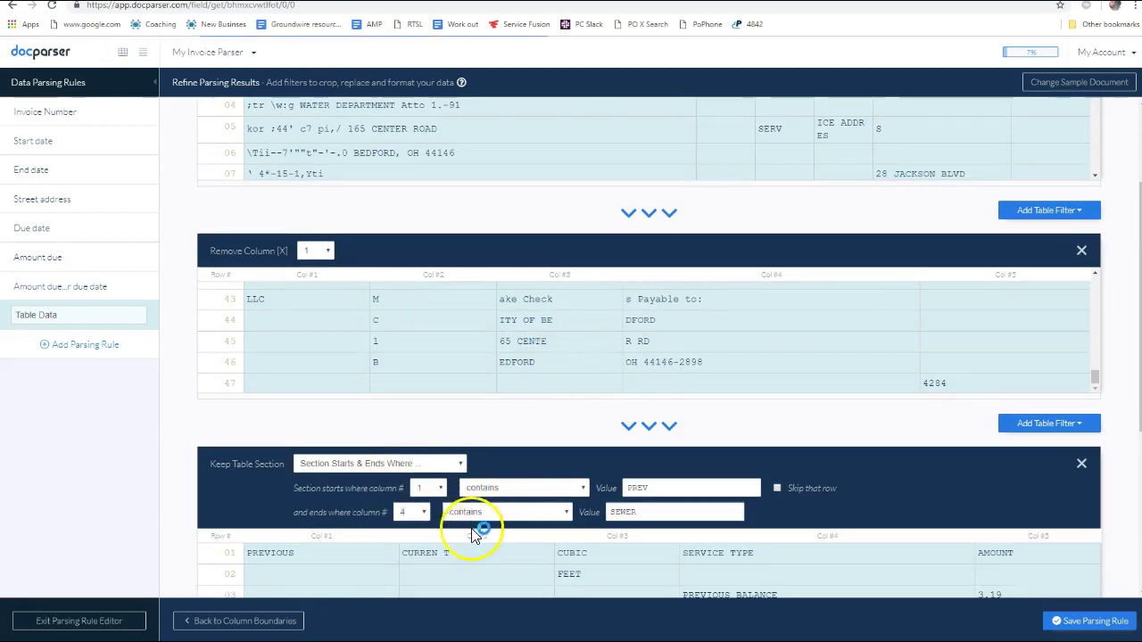
{"action": "left_click", "coordinate": [413, 512]}
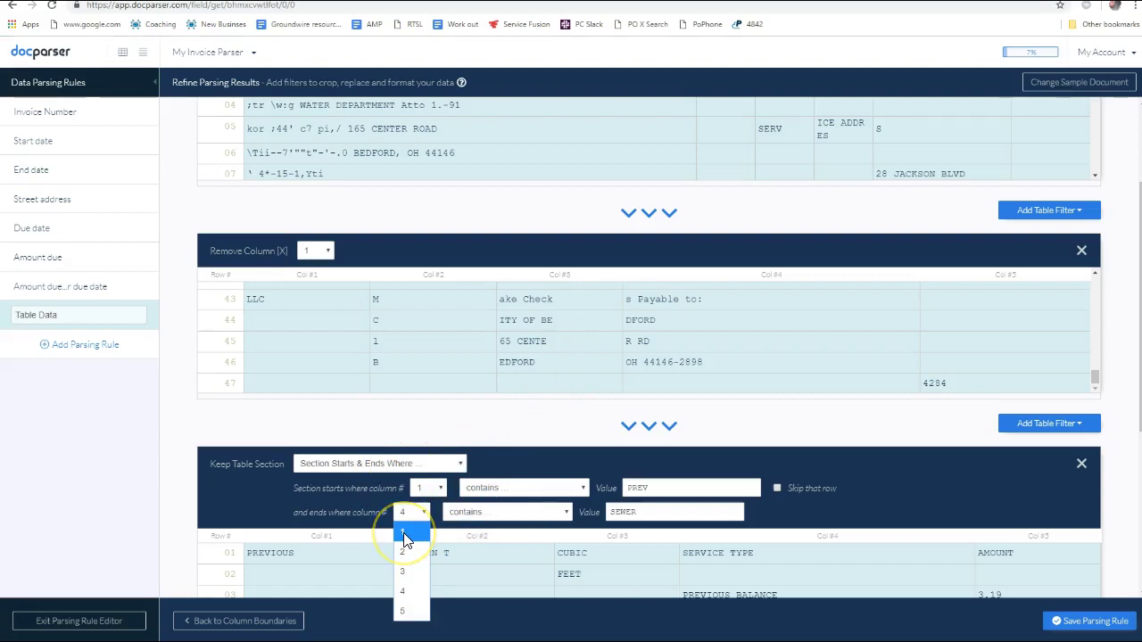
{"action": "left_click", "coordinate": [406, 536]}
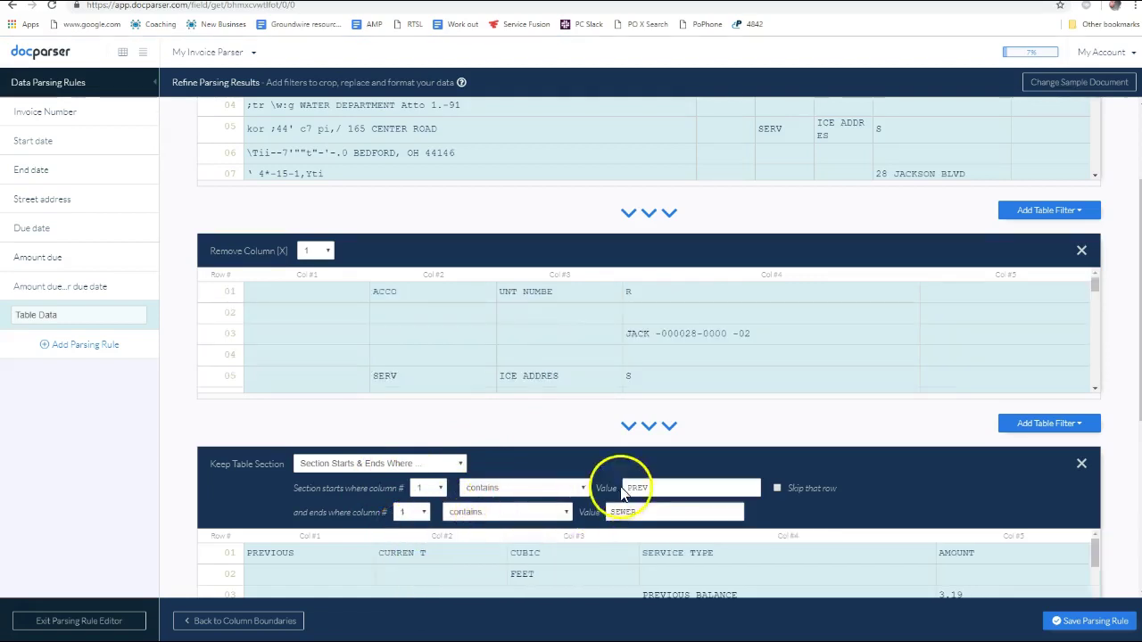
{"action": "scroll", "coordinate": [619, 484], "scroll_direction": "down", "scroll_amount": 2}
{"action": "scroll", "coordinate": [657, 464], "scroll_direction": "down", "scroll_amount": 5}
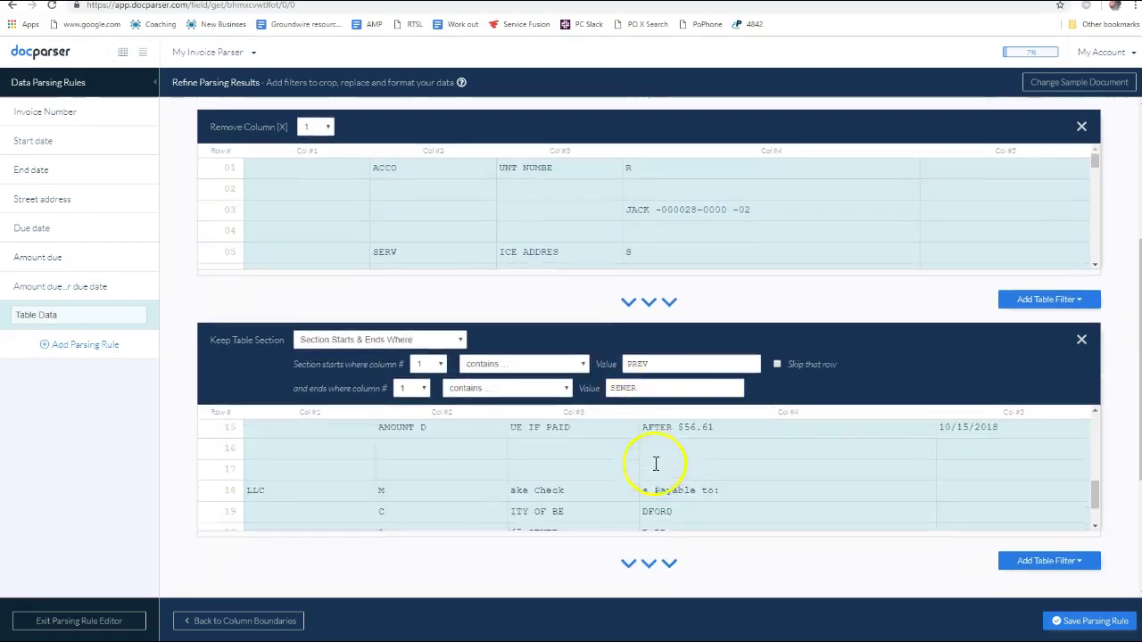
{"action": "scroll", "coordinate": [702, 521], "scroll_direction": "up", "scroll_amount": 5}
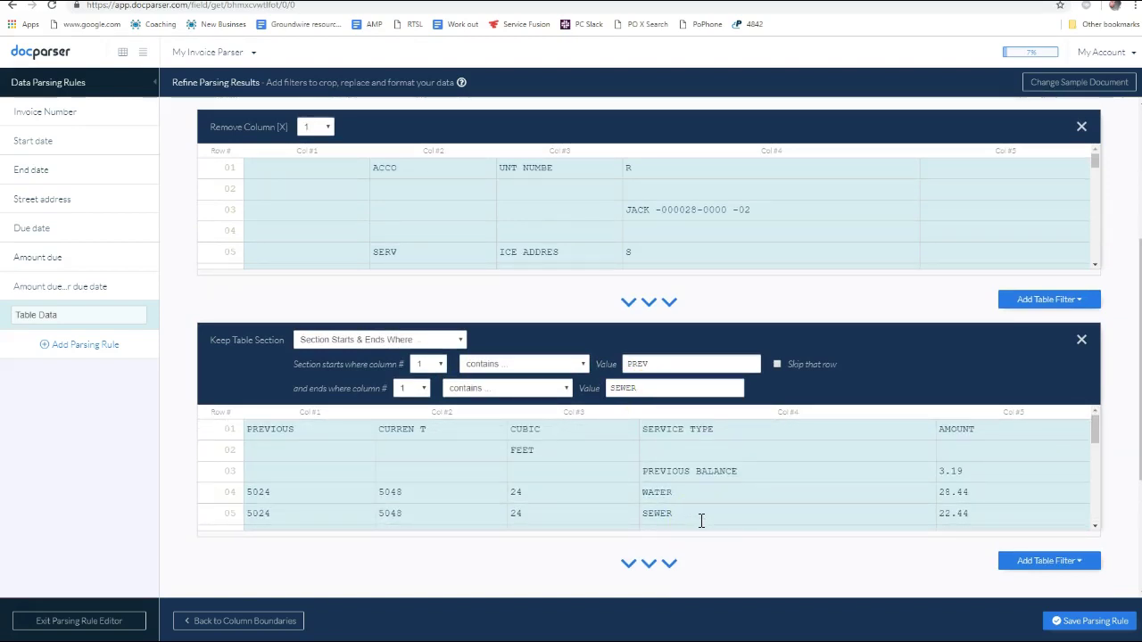
{"action": "scroll", "coordinate": [701, 521], "scroll_direction": "down", "scroll_amount": 8}
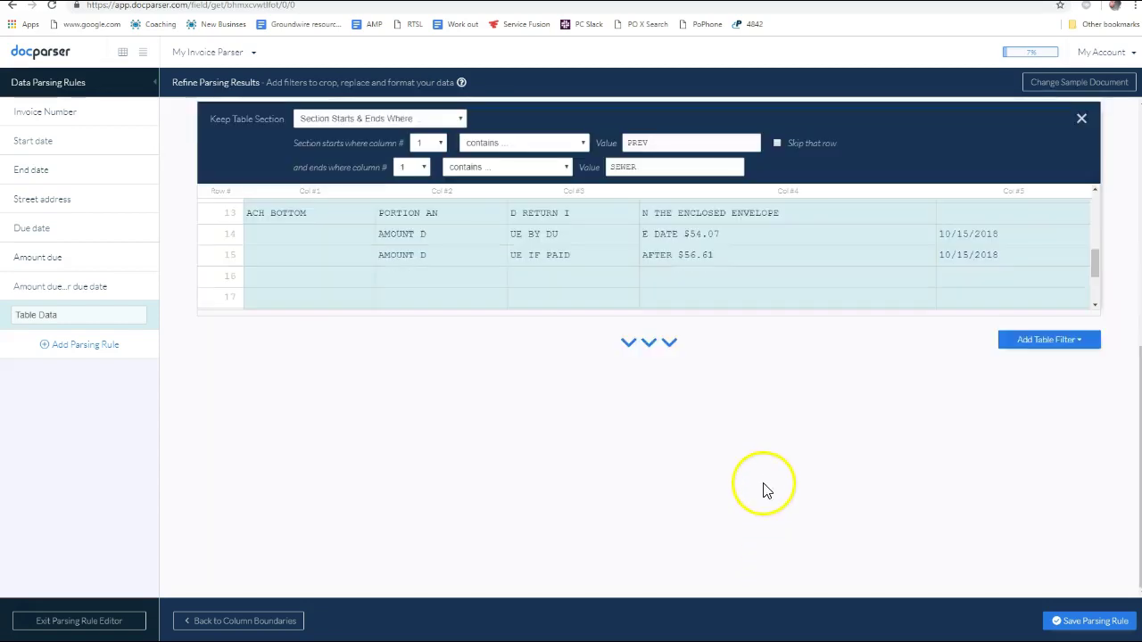
{"action": "scroll", "coordinate": [749, 473], "scroll_direction": "up", "scroll_amount": 1}
{"action": "scroll", "coordinate": [699, 417], "scroll_direction": "up", "scroll_amount": 4}
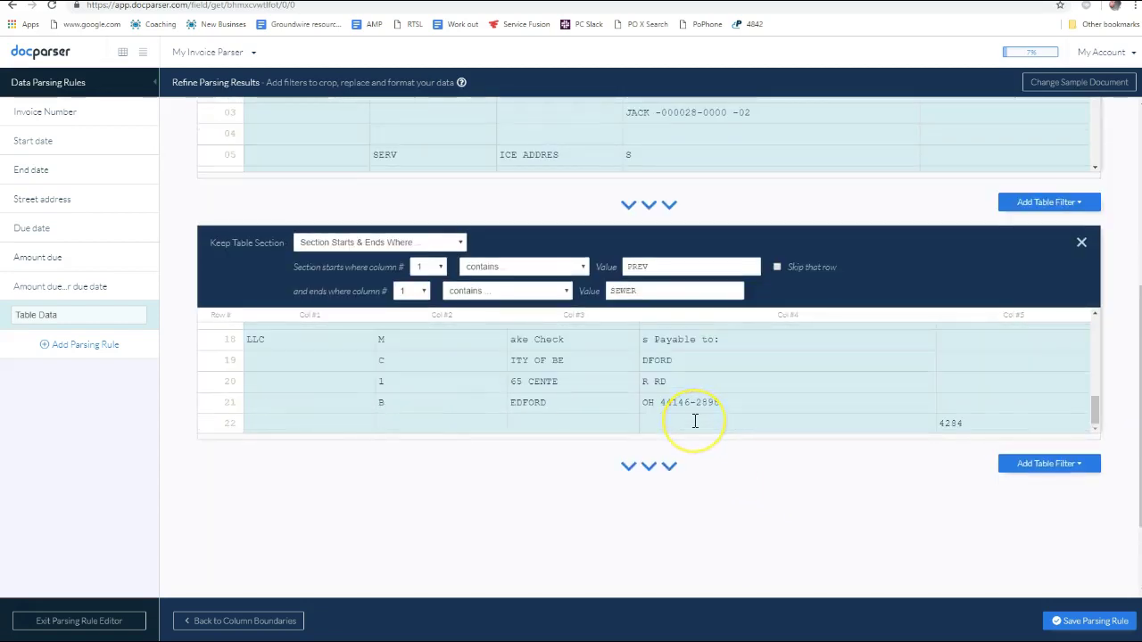
{"action": "scroll", "coordinate": [689, 412], "scroll_direction": "down", "scroll_amount": 5}
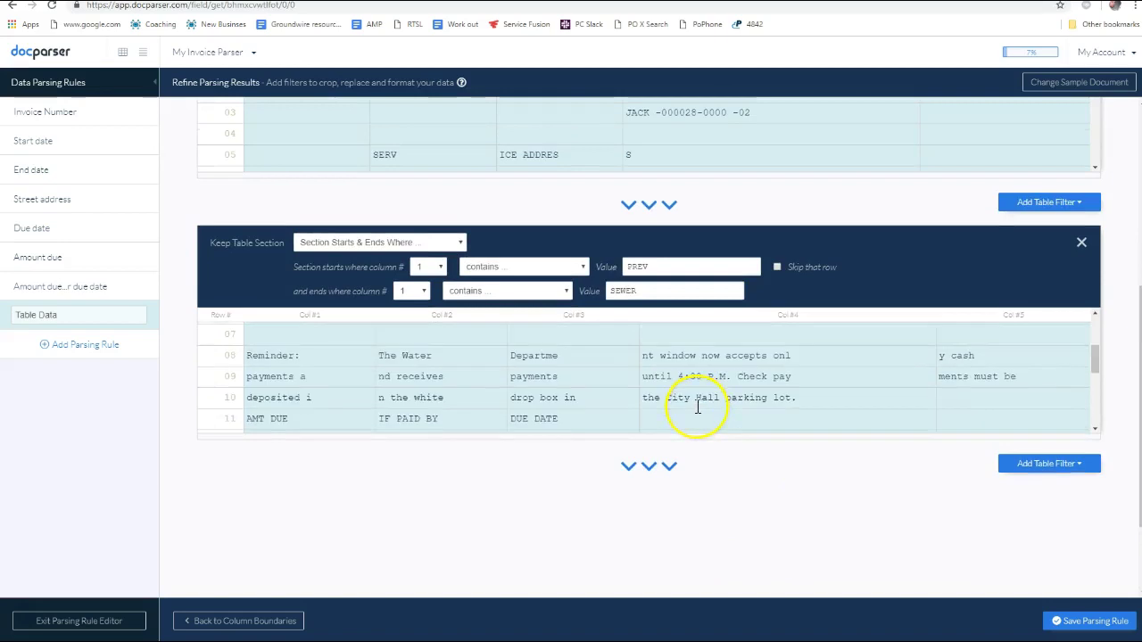
{"action": "scroll", "coordinate": [698, 407], "scroll_direction": "up", "scroll_amount": 5}
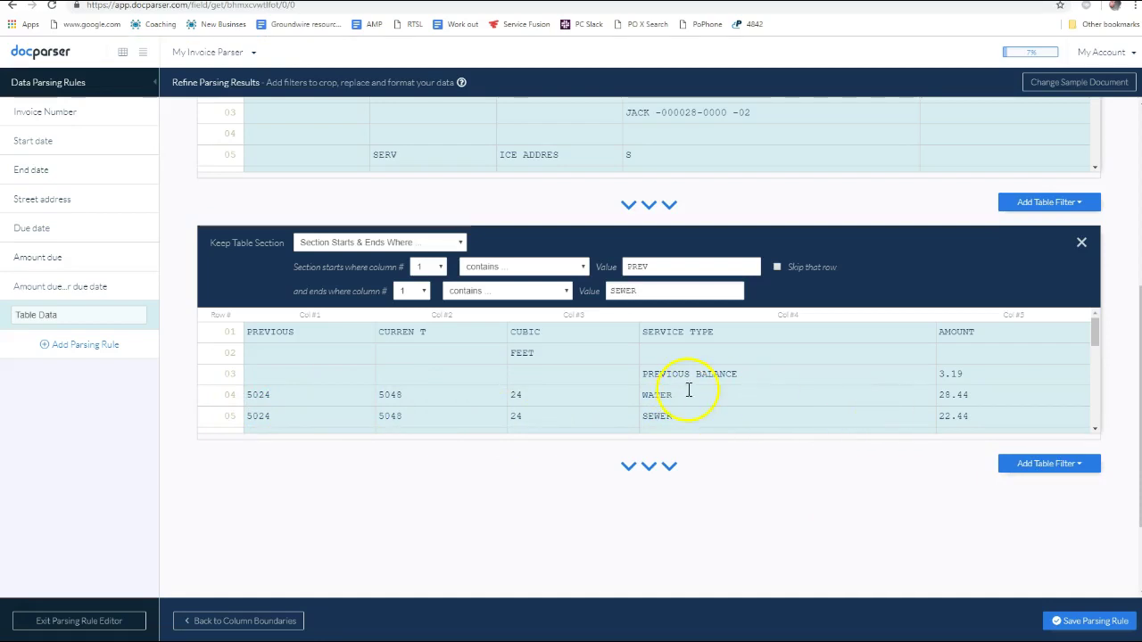
{"action": "scroll", "coordinate": [689, 390], "scroll_direction": "up", "scroll_amount": 4}
{"action": "scroll", "coordinate": [755, 479], "scroll_direction": "down", "scroll_amount": 10}
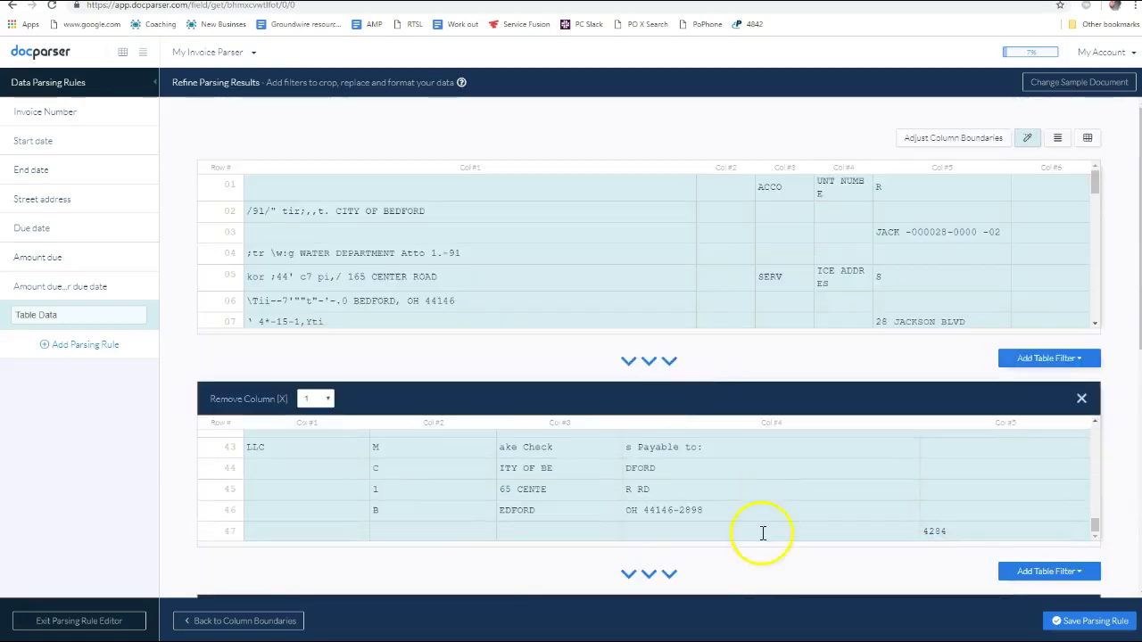
{"action": "scroll", "coordinate": [767, 530], "scroll_direction": "down", "scroll_amount": 5}
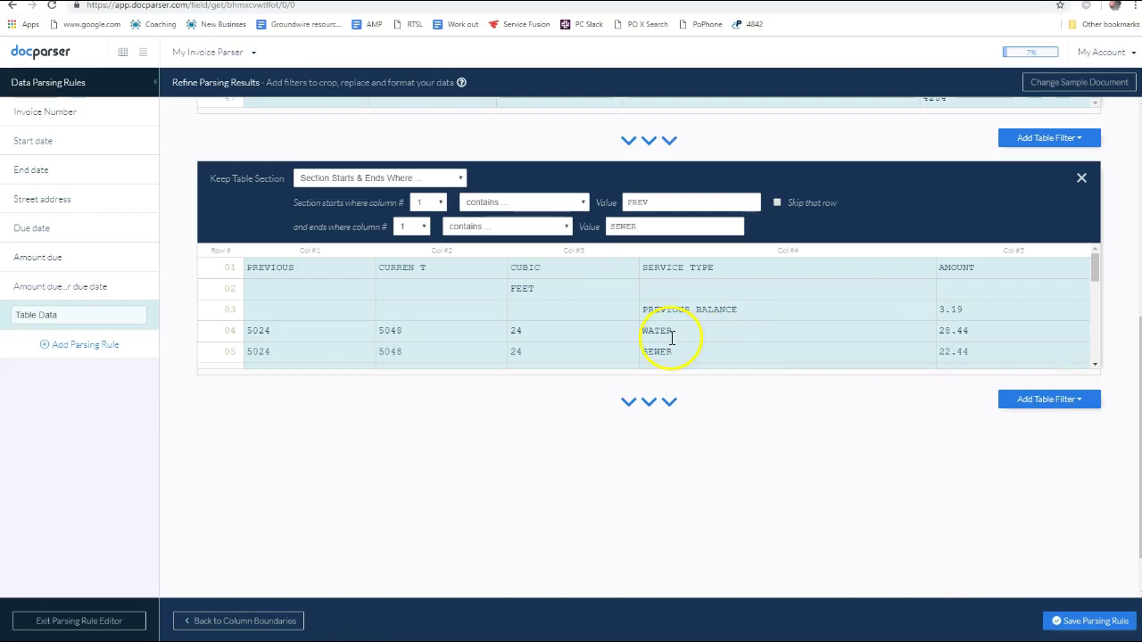
{"action": "left_click", "coordinate": [1050, 400]}
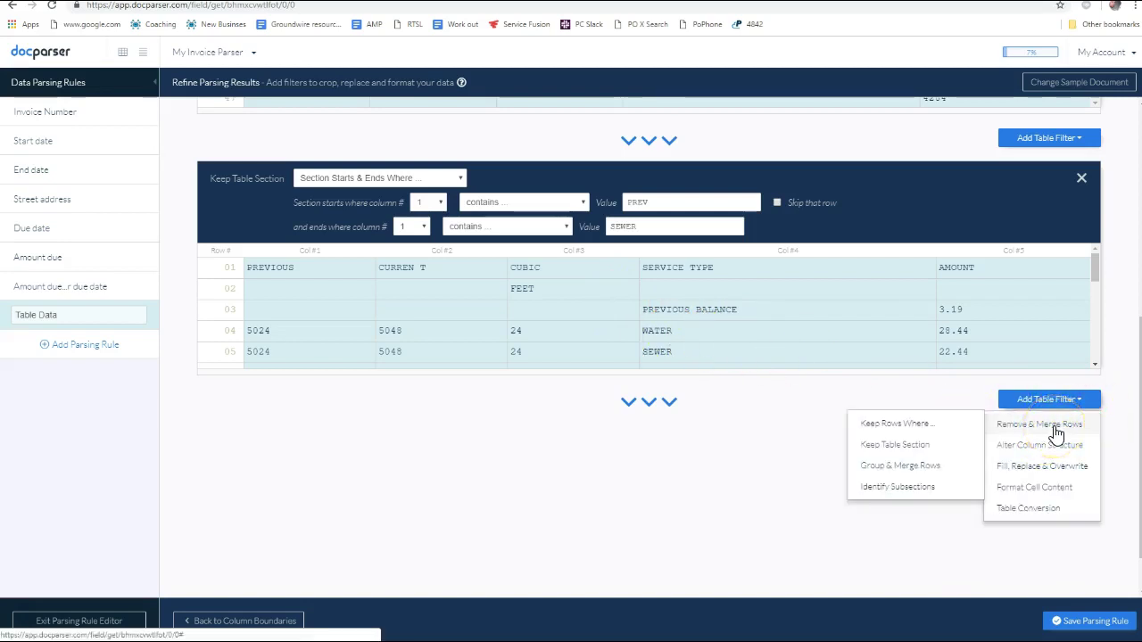
Add a Keep Rows Where filter using the 'contains' condition
{"action": "left_click", "coordinate": [897, 425]}
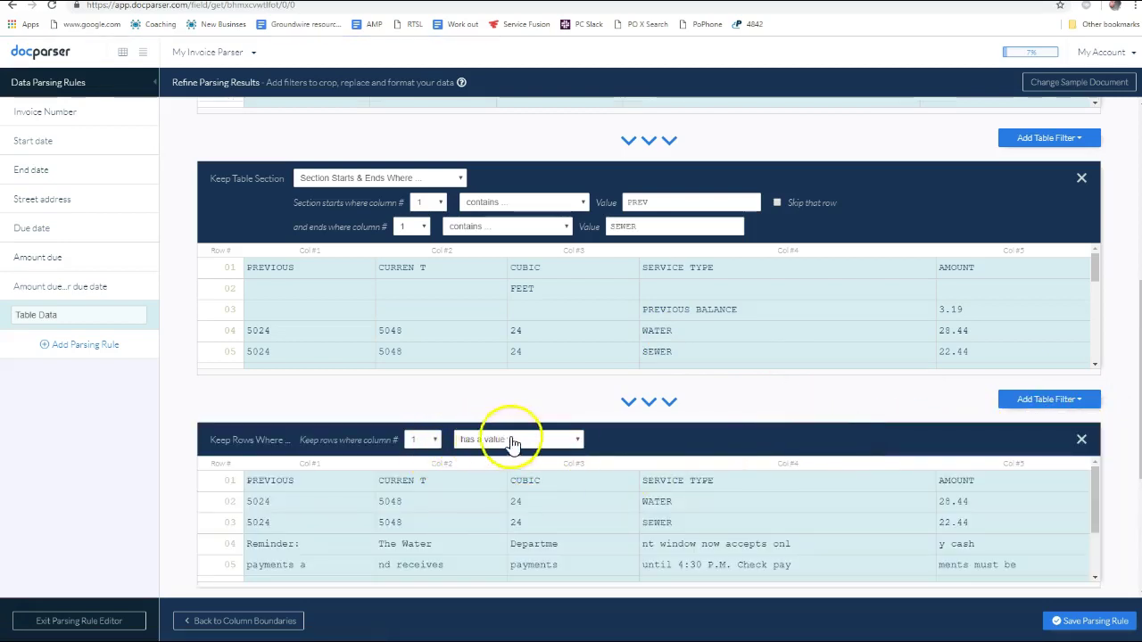
{"action": "scroll", "coordinate": [595, 426], "scroll_direction": "down", "scroll_amount": 3}
{"action": "left_click", "coordinate": [511, 257]}
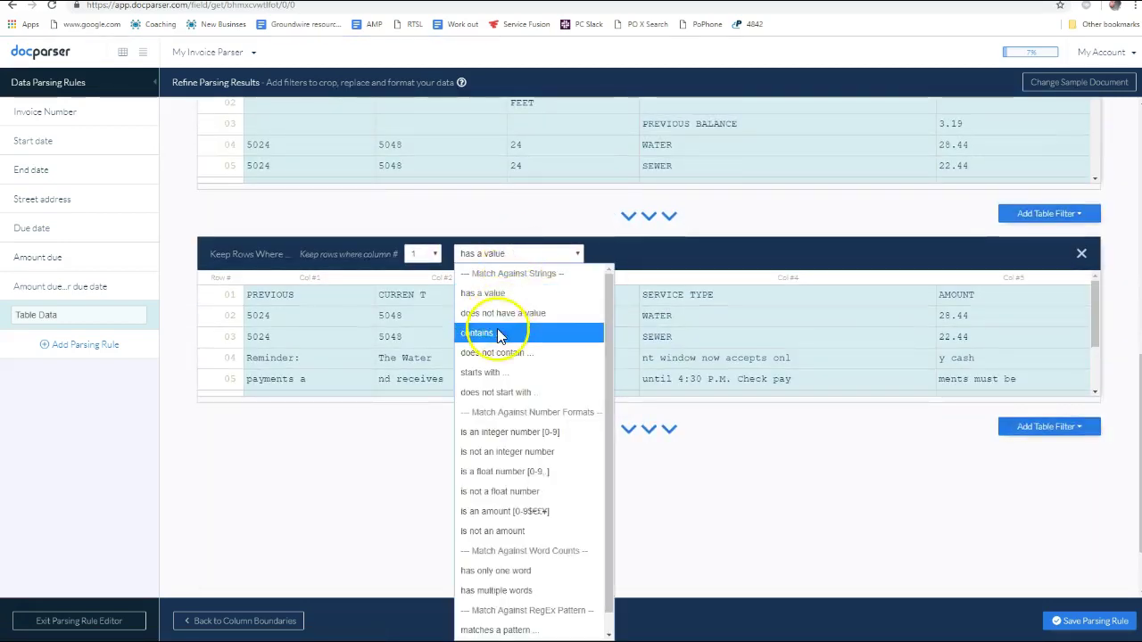
{"action": "left_click", "coordinate": [502, 332]}
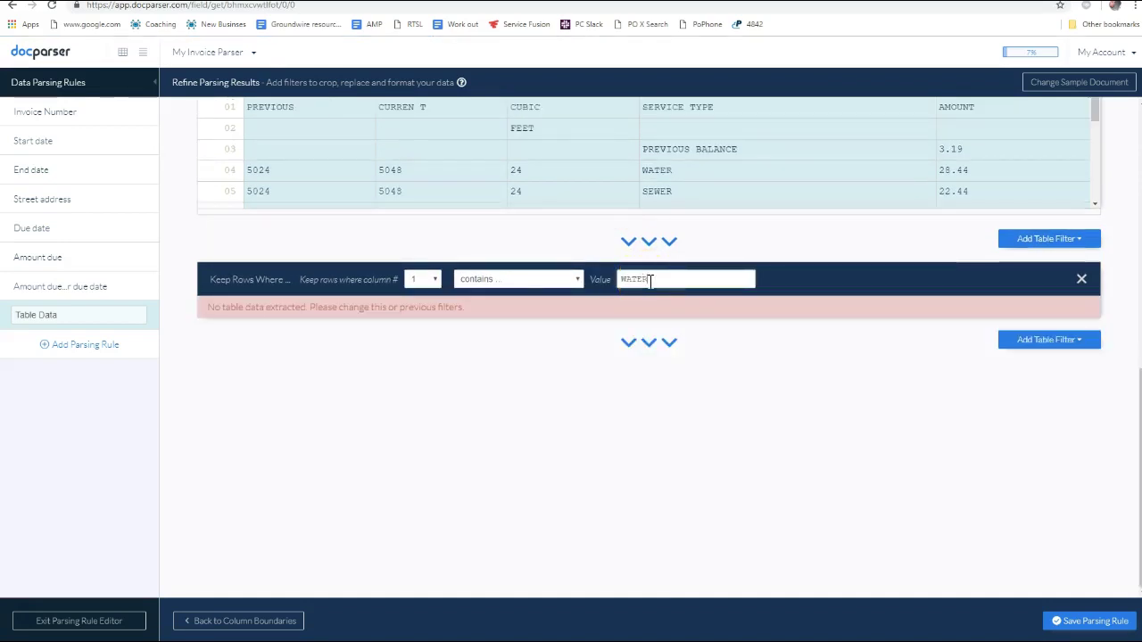
{"action": "left_click", "coordinate": [413, 280]}
{"action": "left_click", "coordinate": [418, 352]}
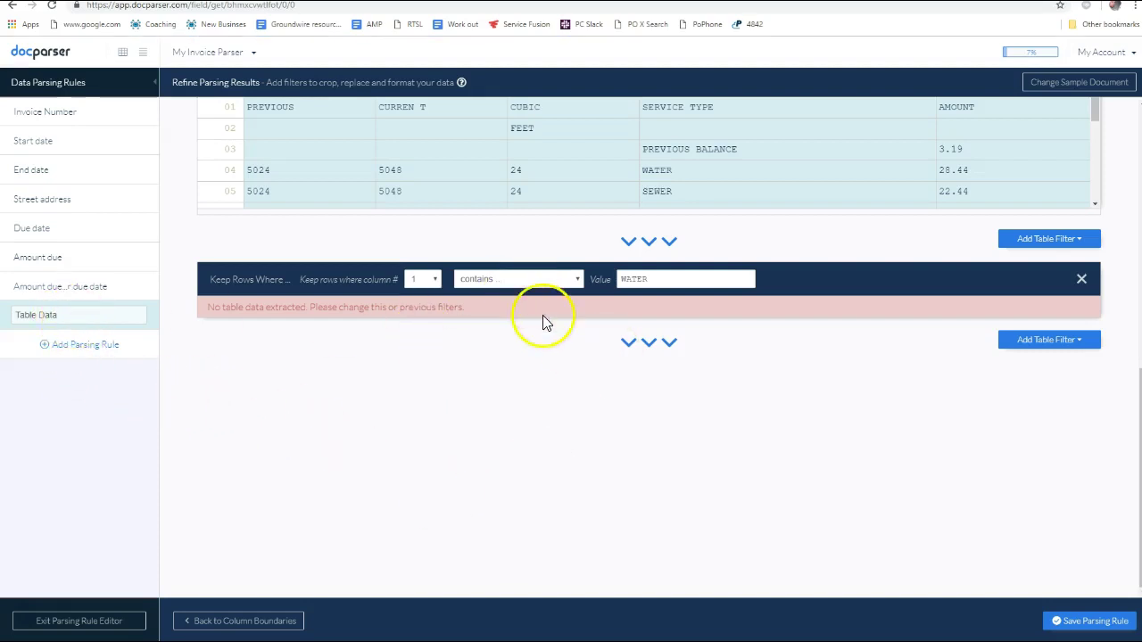
Point the row filter at column 4 with value PREV, leaving only PREVIOUS BALANCE 3.19
{"action": "left_click", "coordinate": [669, 242]}
{"action": "double_click", "coordinate": [657, 279]}
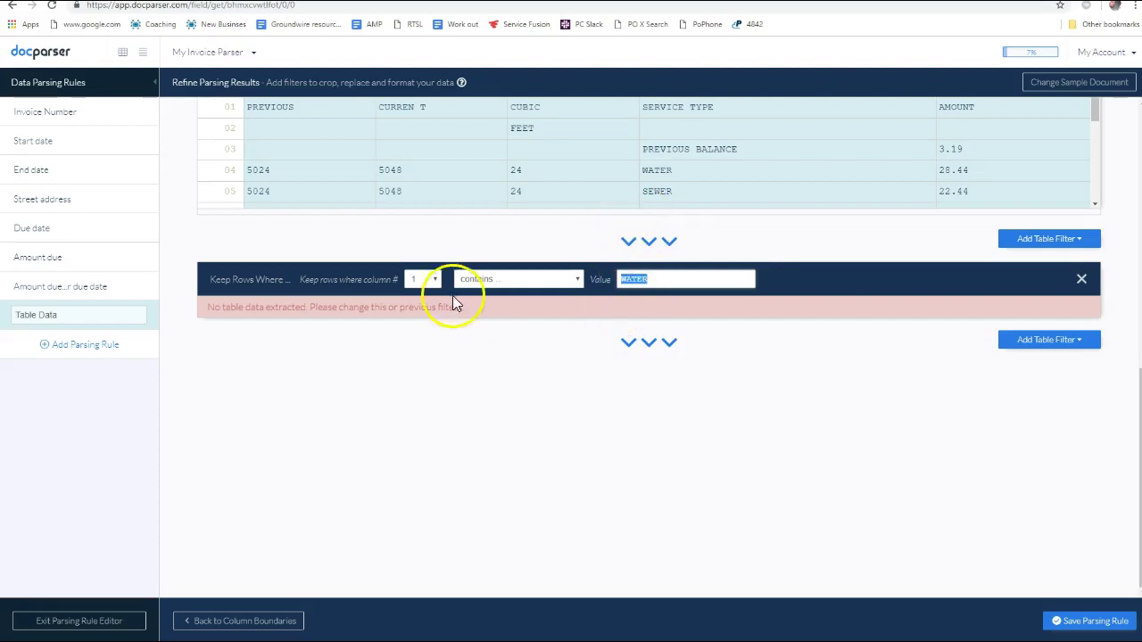
{"action": "left_click", "coordinate": [434, 284]}
{"action": "left_click", "coordinate": [437, 357]}
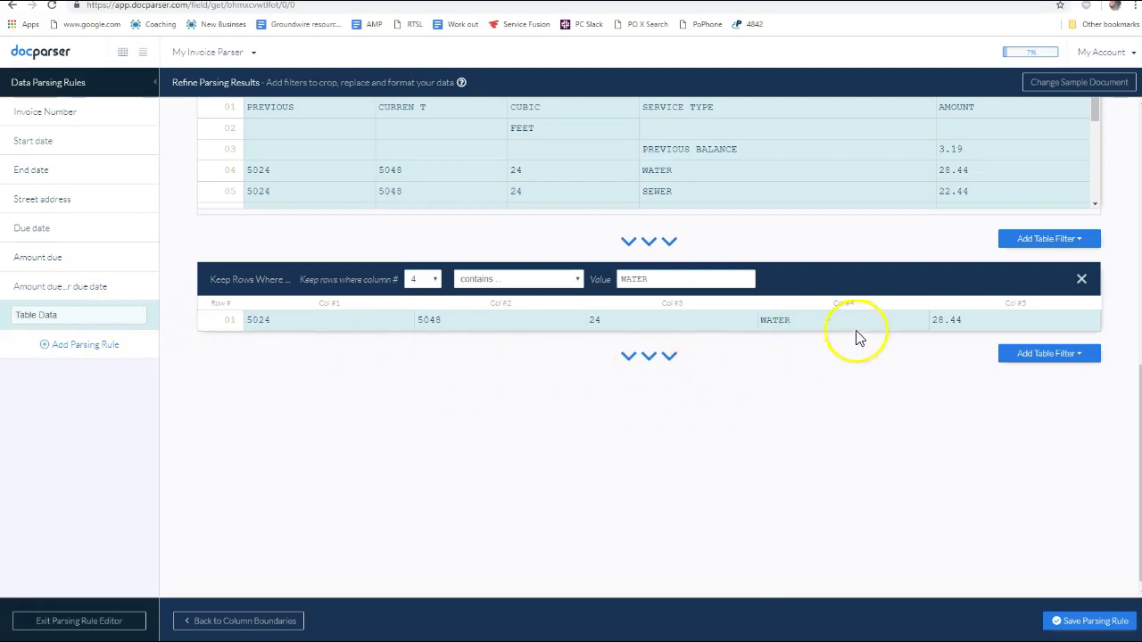
{"action": "left_click_drag", "start_coordinate": [977, 320], "coordinate": [944, 317]}
{"action": "left_click_drag", "start_coordinate": [650, 277], "coordinate": [619, 277]}
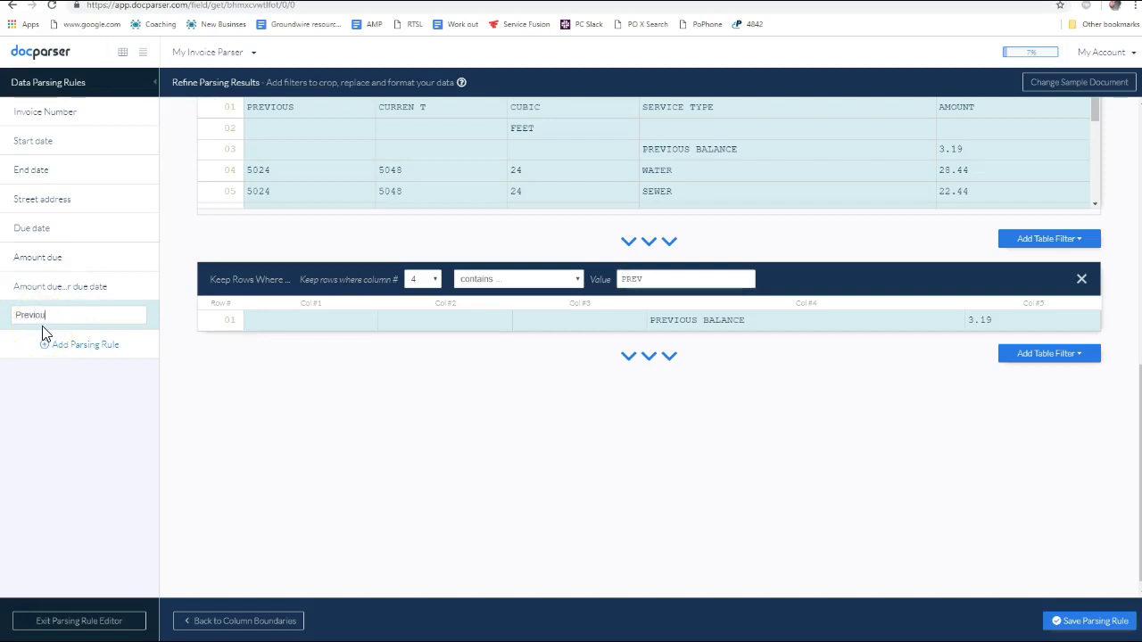
Finish naming the rule 'Previous balance' and add a Keep Columns filter keeping only column 5
{"action": "type", "text": "ance"}
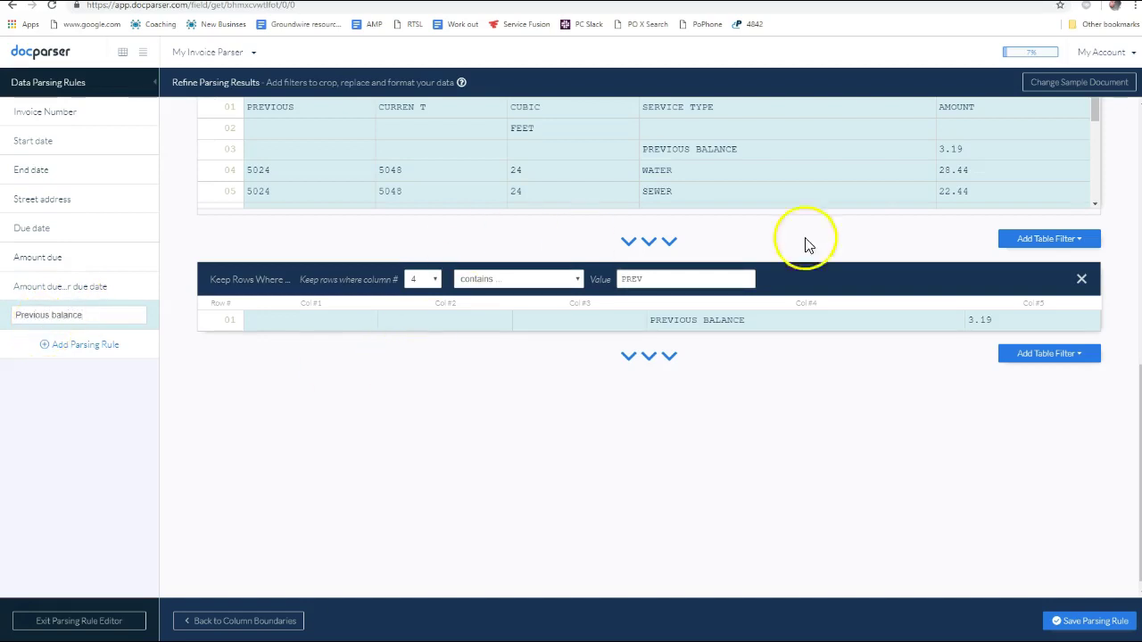
{"action": "left_click", "coordinate": [1053, 356]}
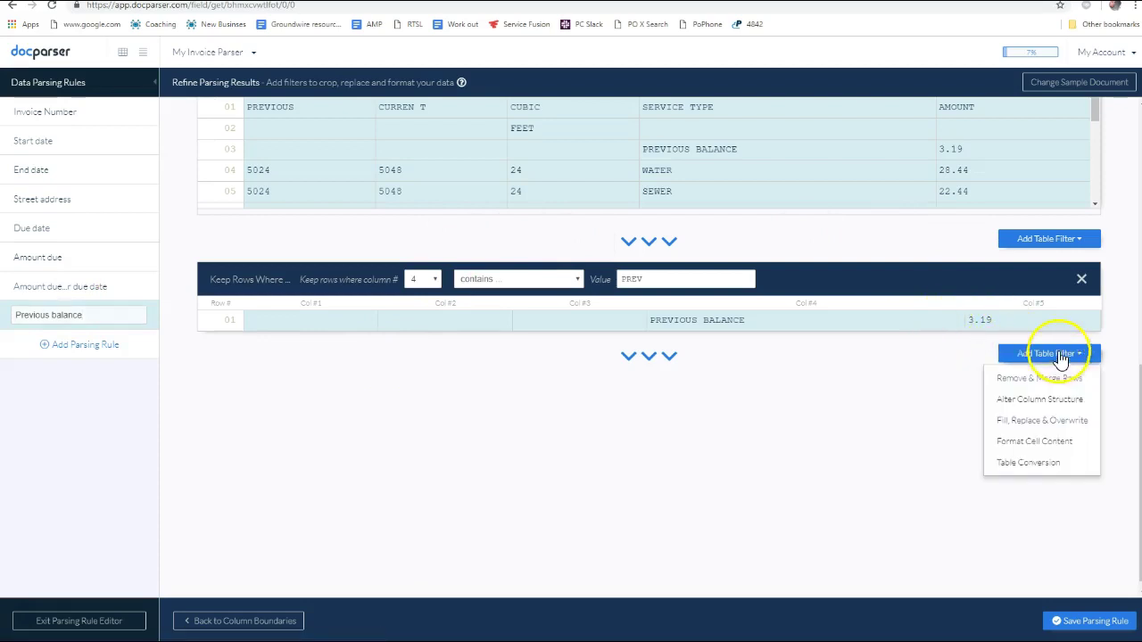
{"action": "mouse_move", "coordinate": [1027, 444]}
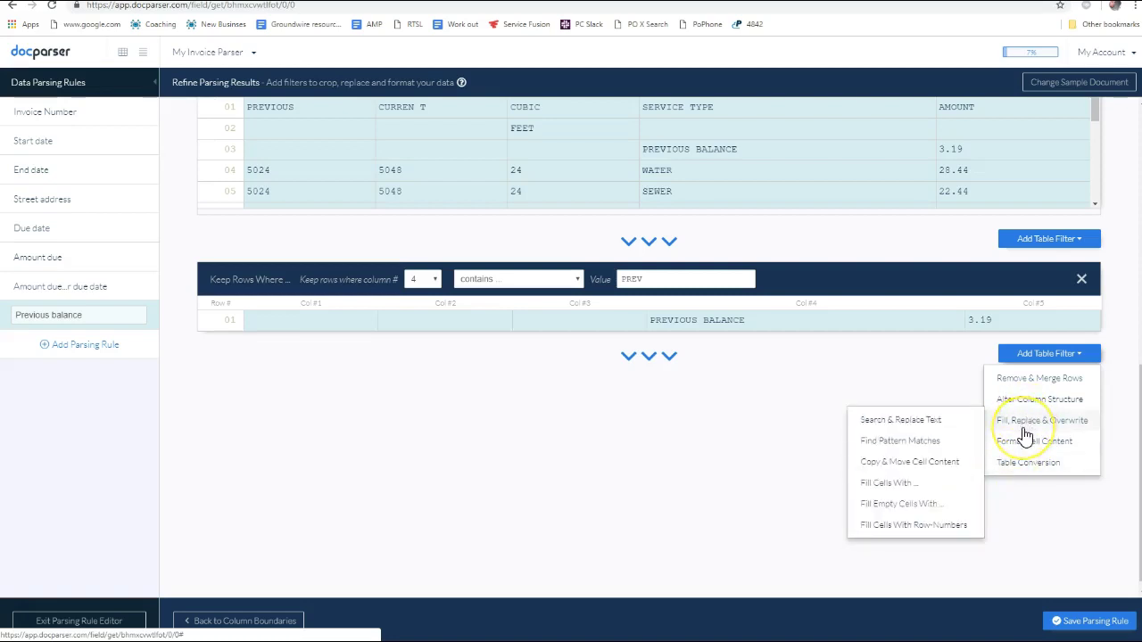
{"action": "mouse_move", "coordinate": [1027, 402]}
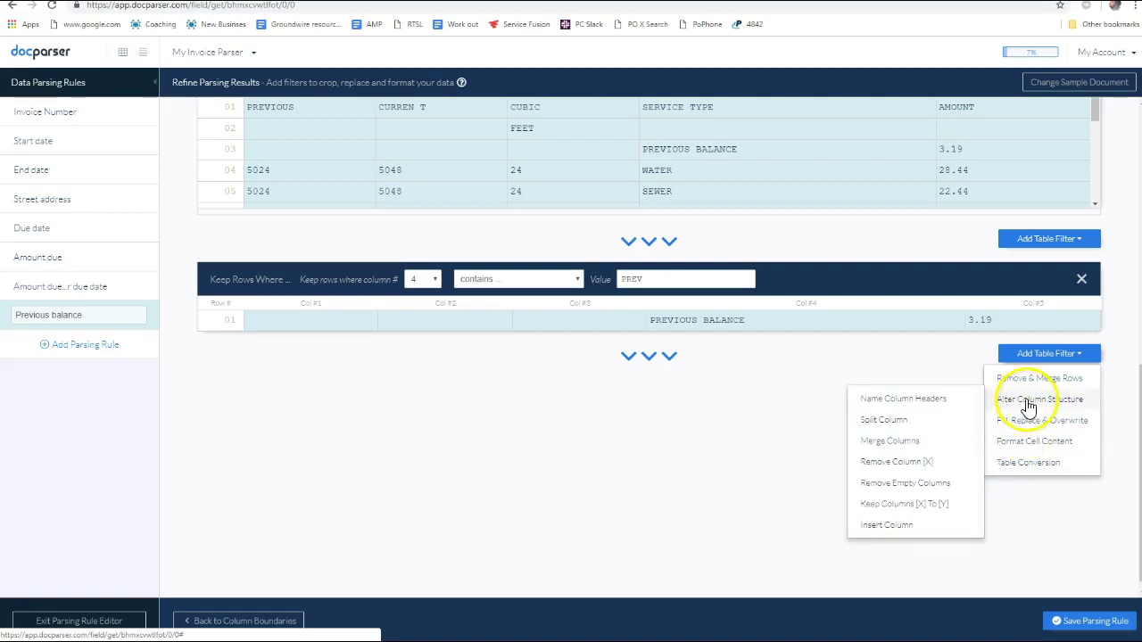
{"action": "left_click", "coordinate": [912, 509]}
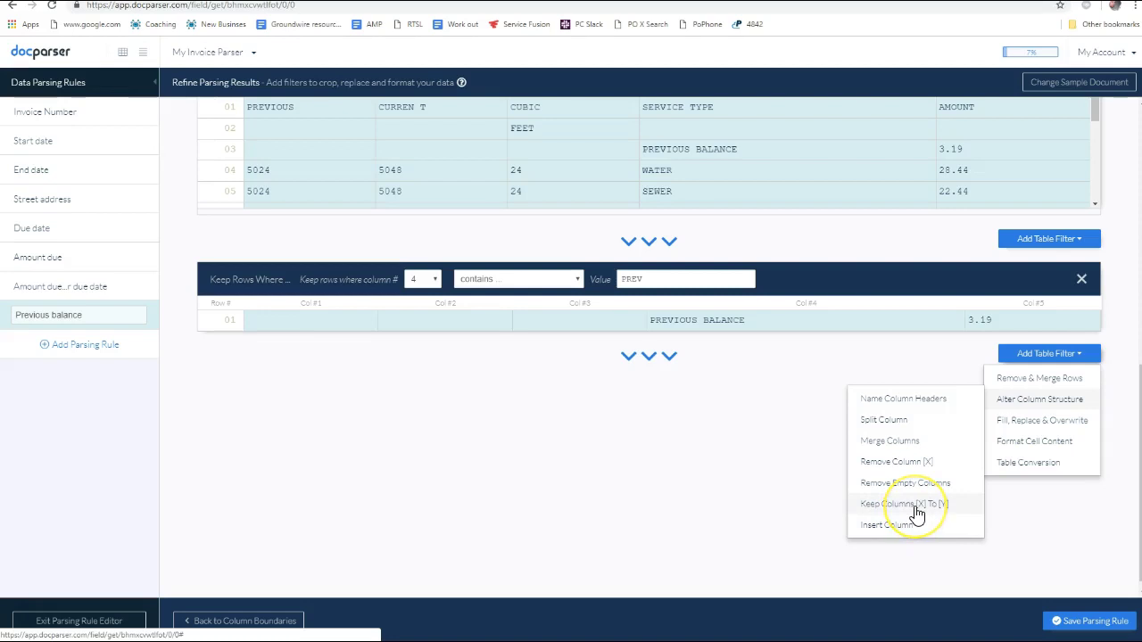
{"action": "left_click", "coordinate": [915, 509]}
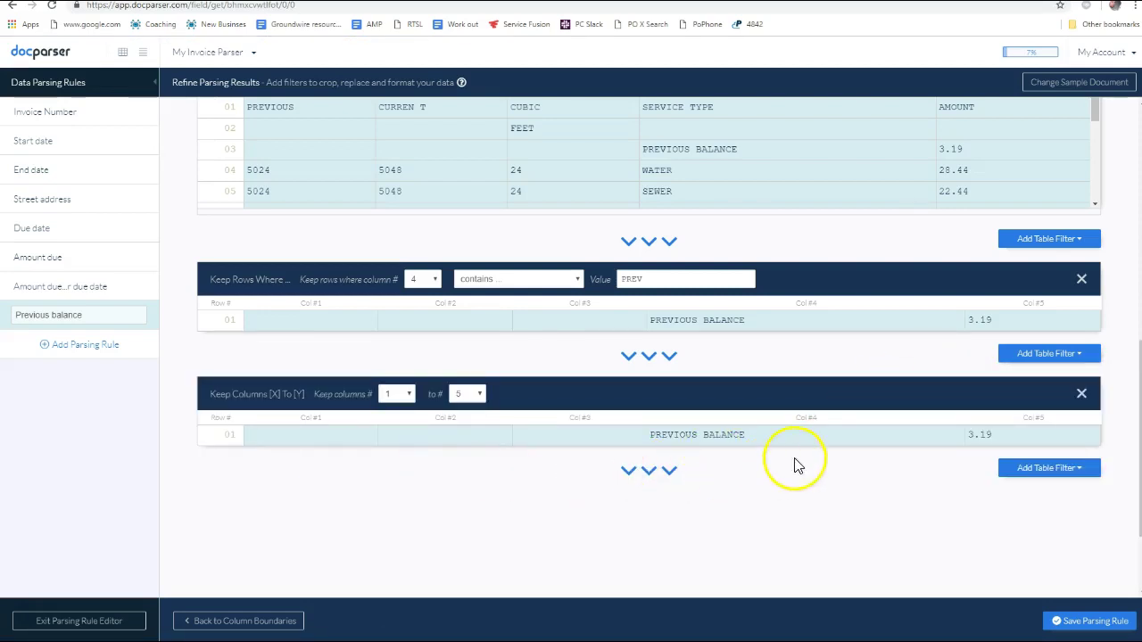
{"action": "left_click", "coordinate": [399, 396]}
{"action": "left_click", "coordinate": [392, 492]}
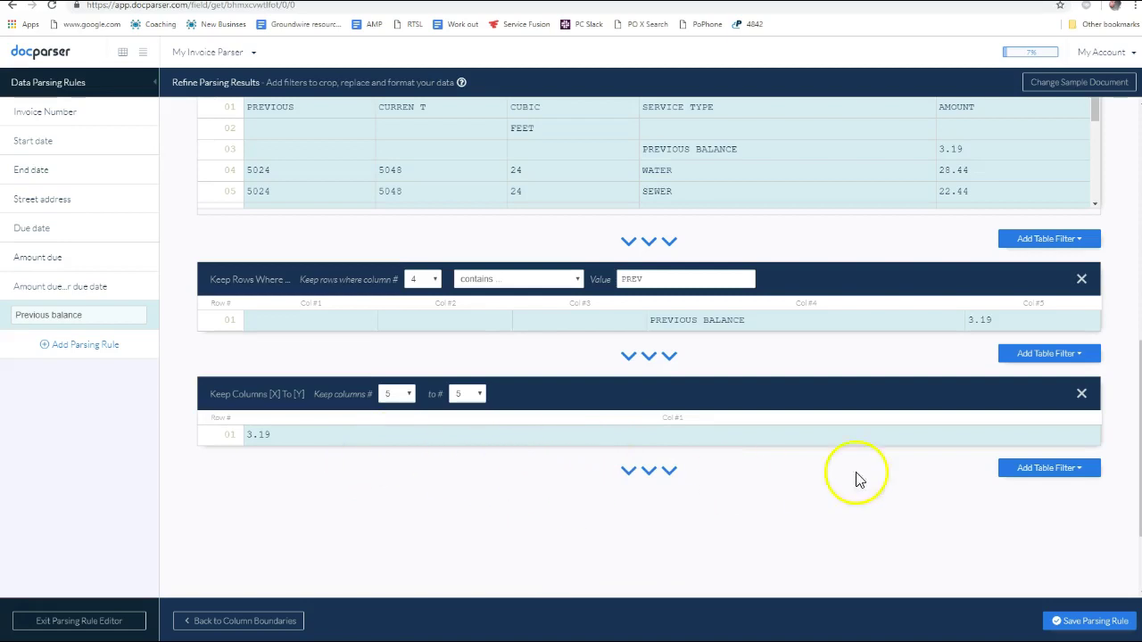
Add a Convert To Running Text filter so the output is just 3.19
{"action": "left_click", "coordinate": [1051, 473]}
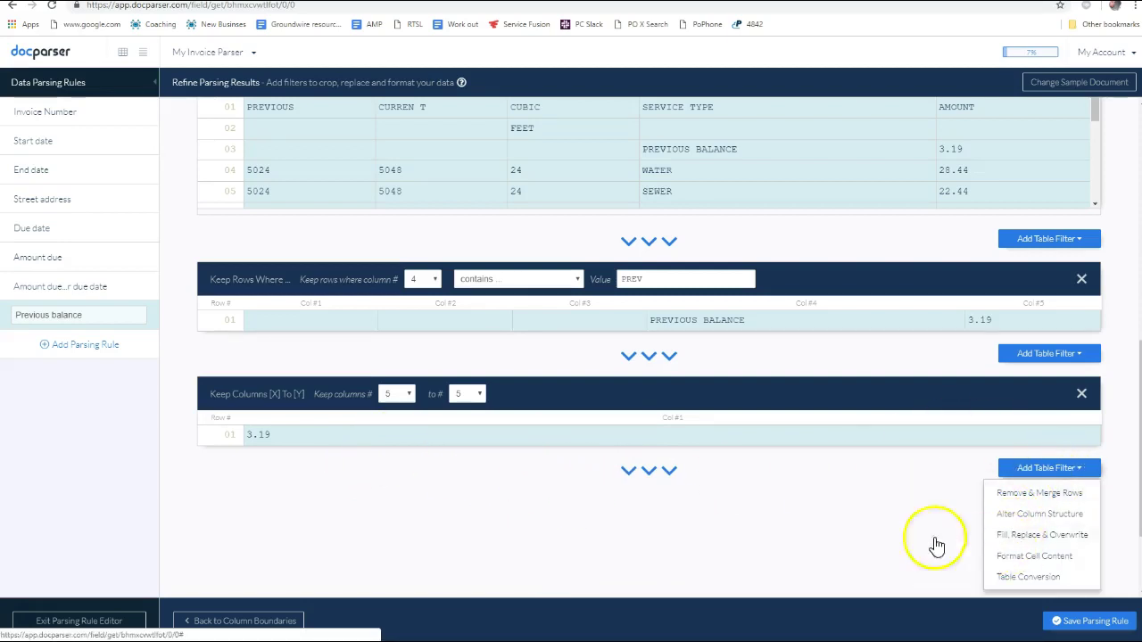
{"action": "scroll", "coordinate": [938, 543], "scroll_direction": "down", "scroll_amount": 2}
{"action": "mouse_move", "coordinate": [1032, 467]}
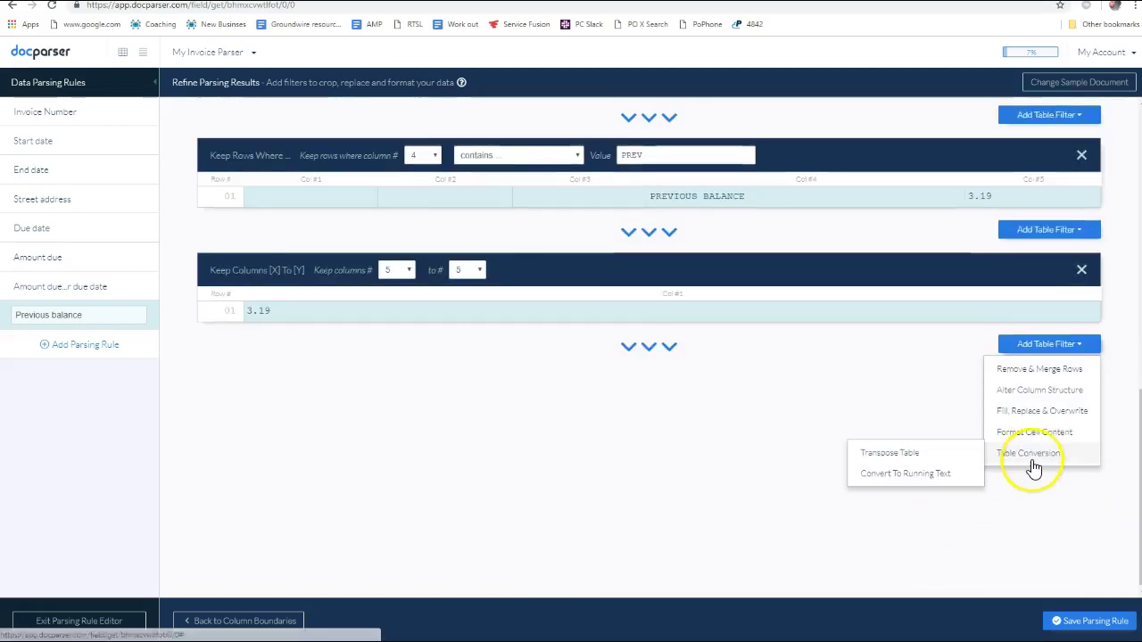
{"action": "left_click", "coordinate": [917, 476]}
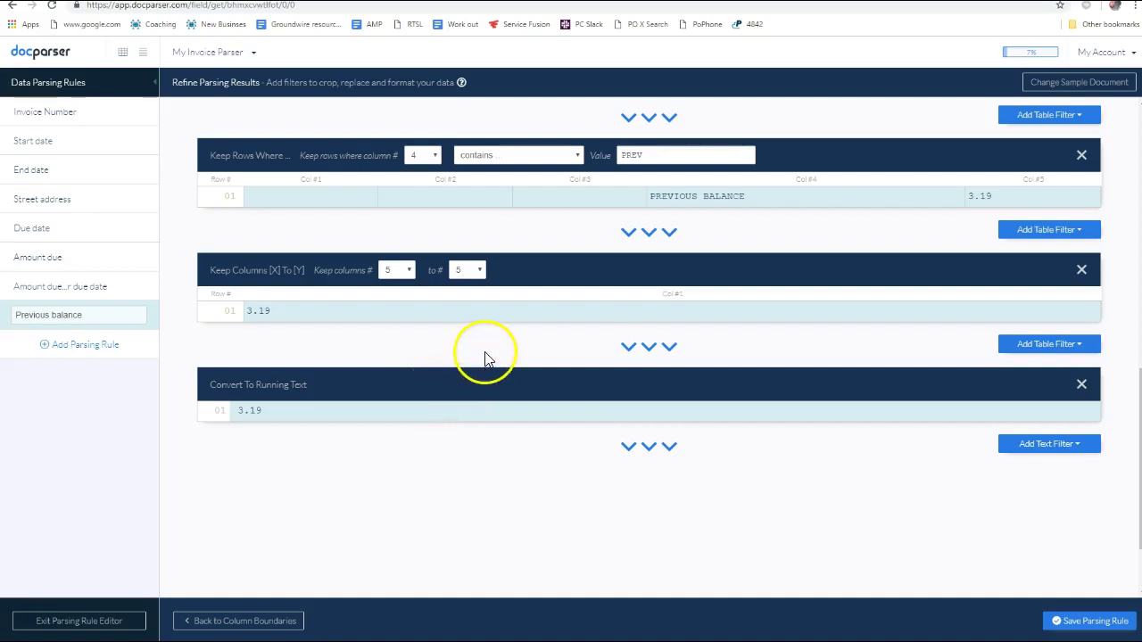
Save the Previous balance rule and open the Start date rule
{"action": "left_click", "coordinate": [51, 291]}
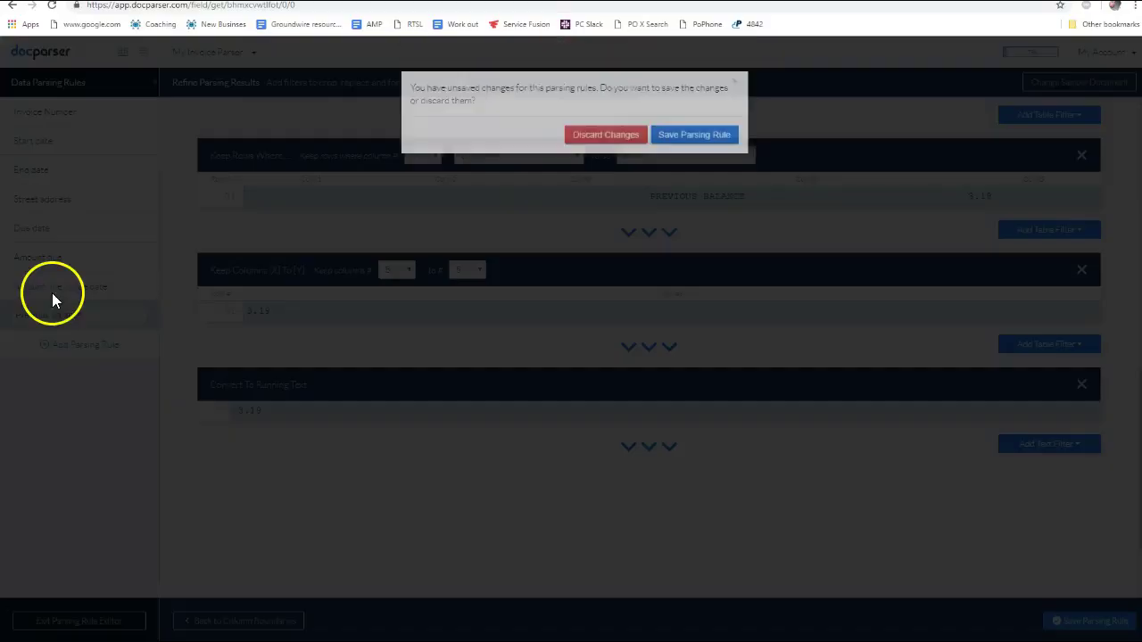
{"action": "left_click", "coordinate": [673, 159]}
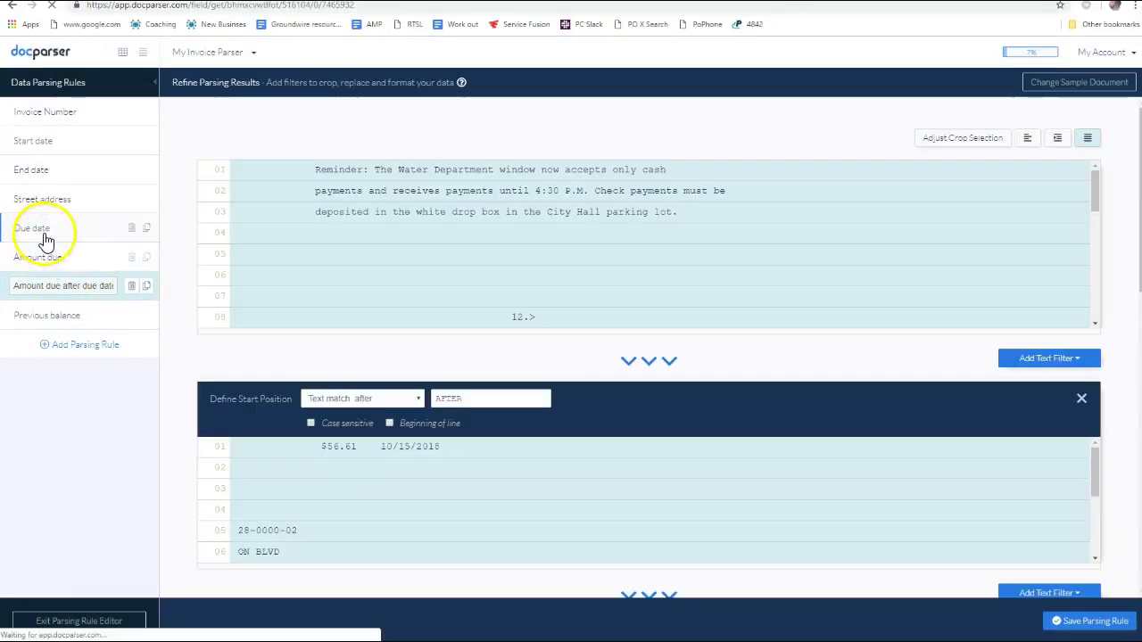
{"action": "left_click", "coordinate": [33, 229]}
{"action": "left_click", "coordinate": [47, 116]}
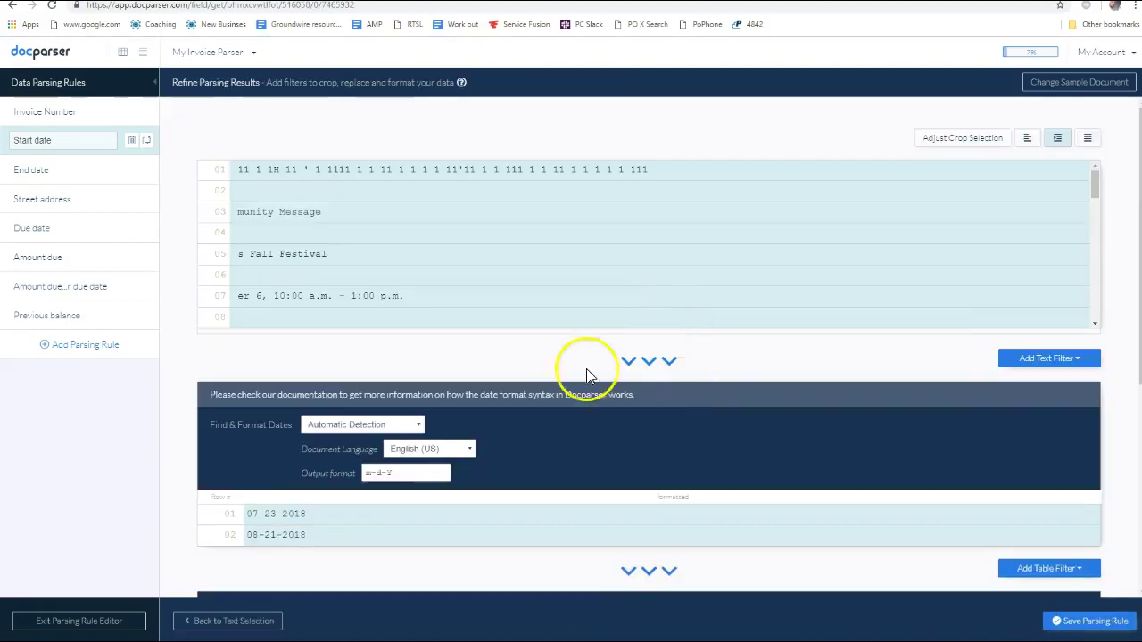
Add a Convert To Running Text filter so Start date outputs only 07-23-2018
{"action": "scroll", "coordinate": [586, 378], "scroll_direction": "down", "scroll_amount": 5}
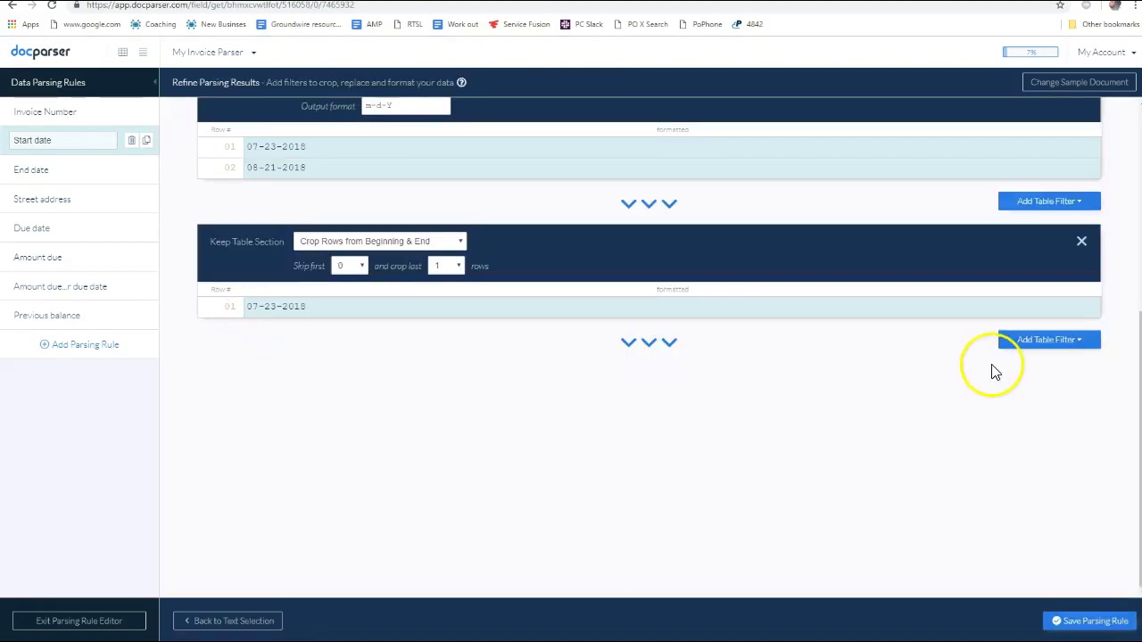
{"action": "left_click", "coordinate": [1042, 341]}
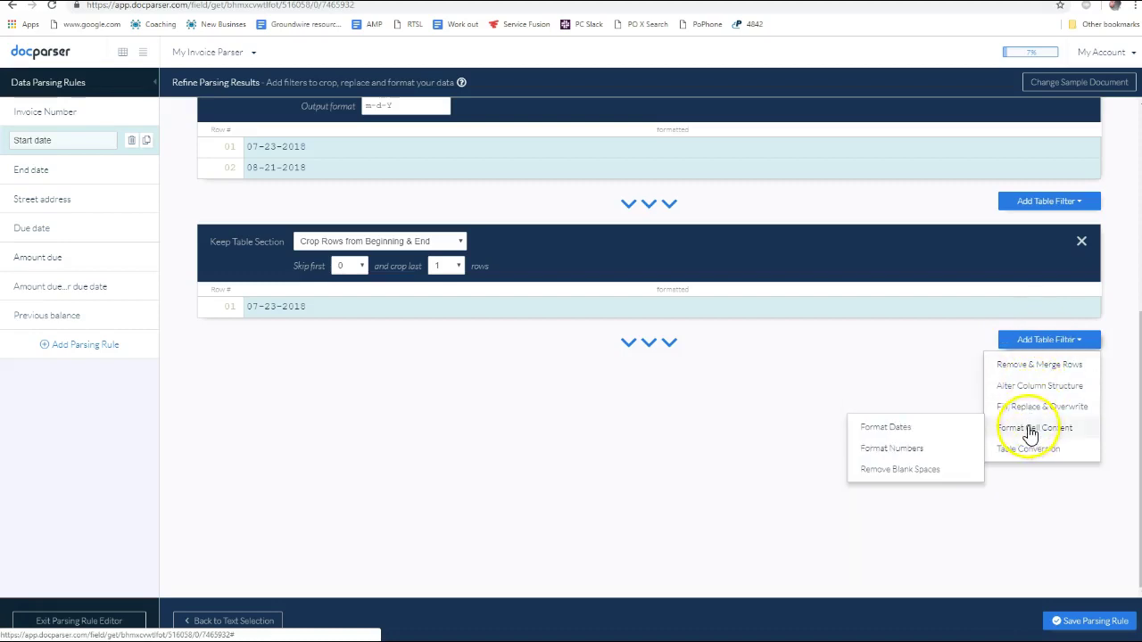
{"action": "mouse_move", "coordinate": [1026, 458]}
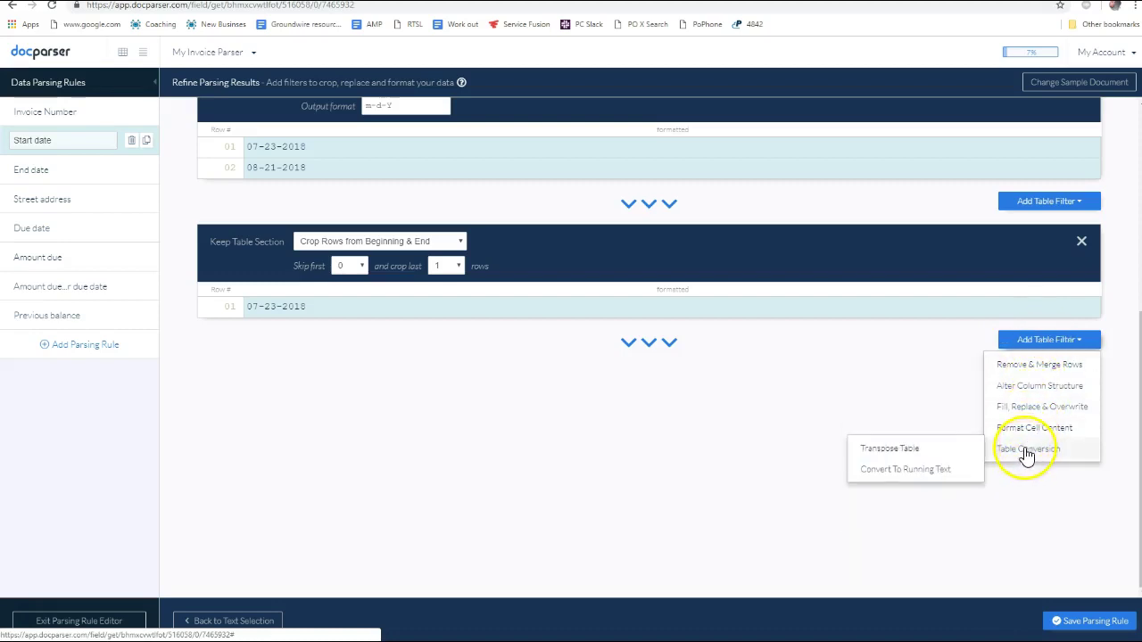
{"action": "mouse_move", "coordinate": [1039, 390]}
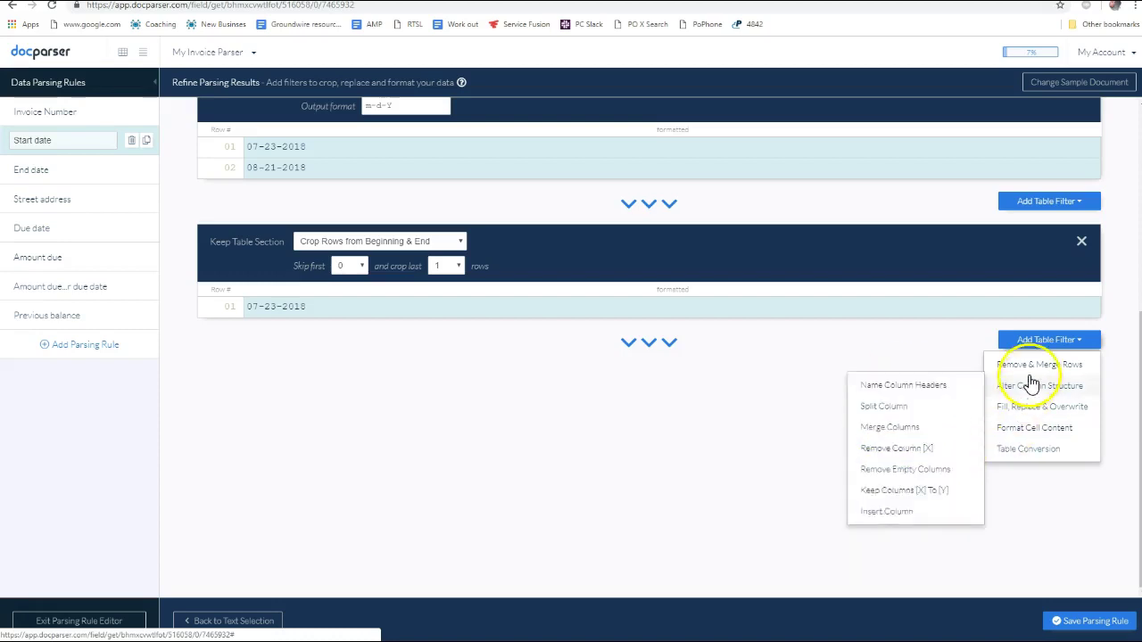
{"action": "mouse_move", "coordinate": [1033, 370]}
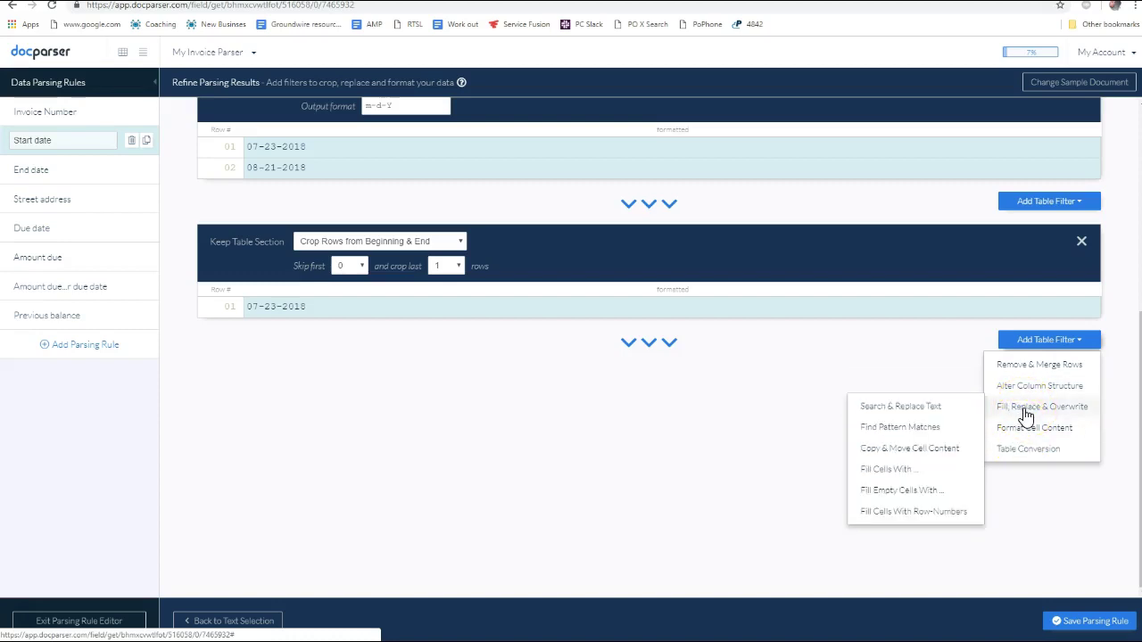
{"action": "left_click", "coordinate": [1029, 435]}
{"action": "left_click", "coordinate": [1027, 451]}
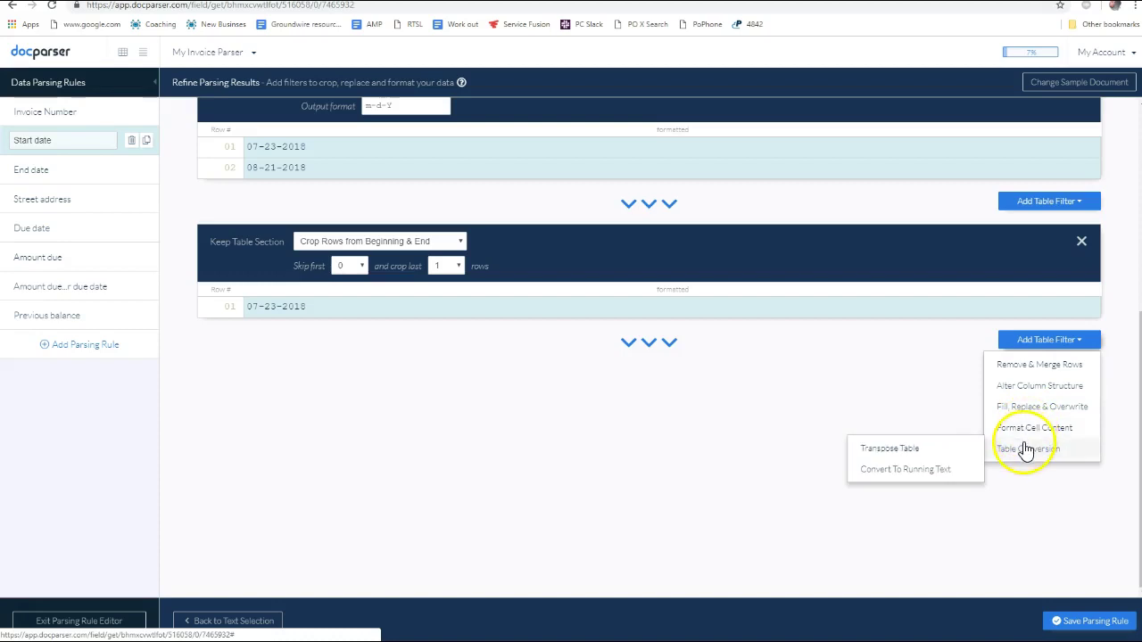
{"action": "left_click", "coordinate": [962, 473]}
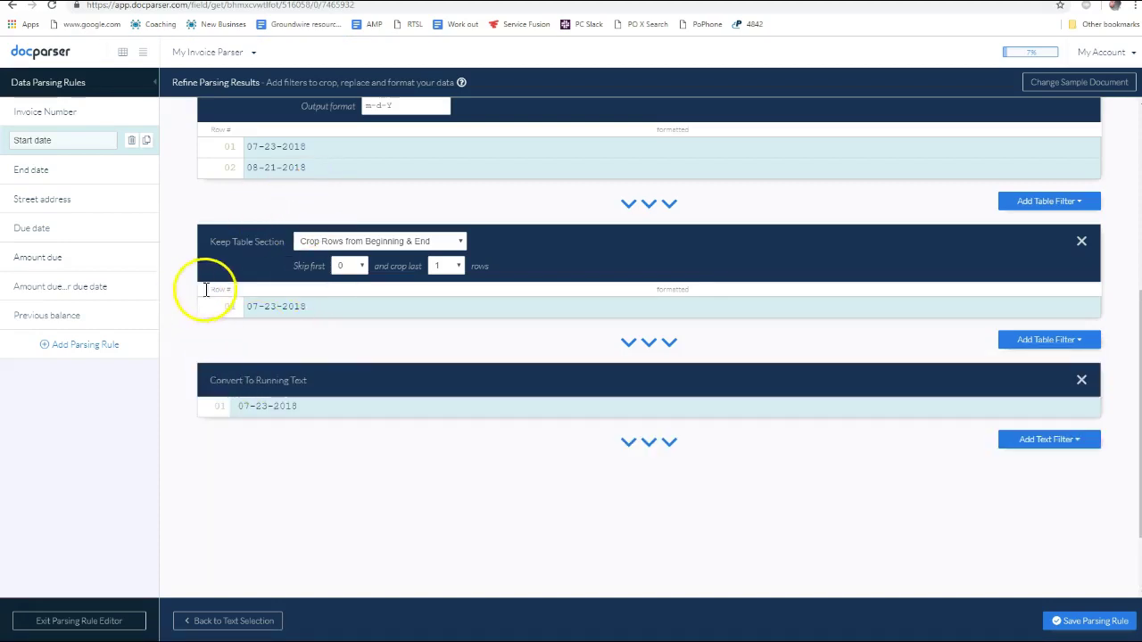
Save the Start date rule, open End date, and confirm its selection area
{"action": "left_click", "coordinate": [38, 171]}
{"action": "left_click", "coordinate": [693, 147]}
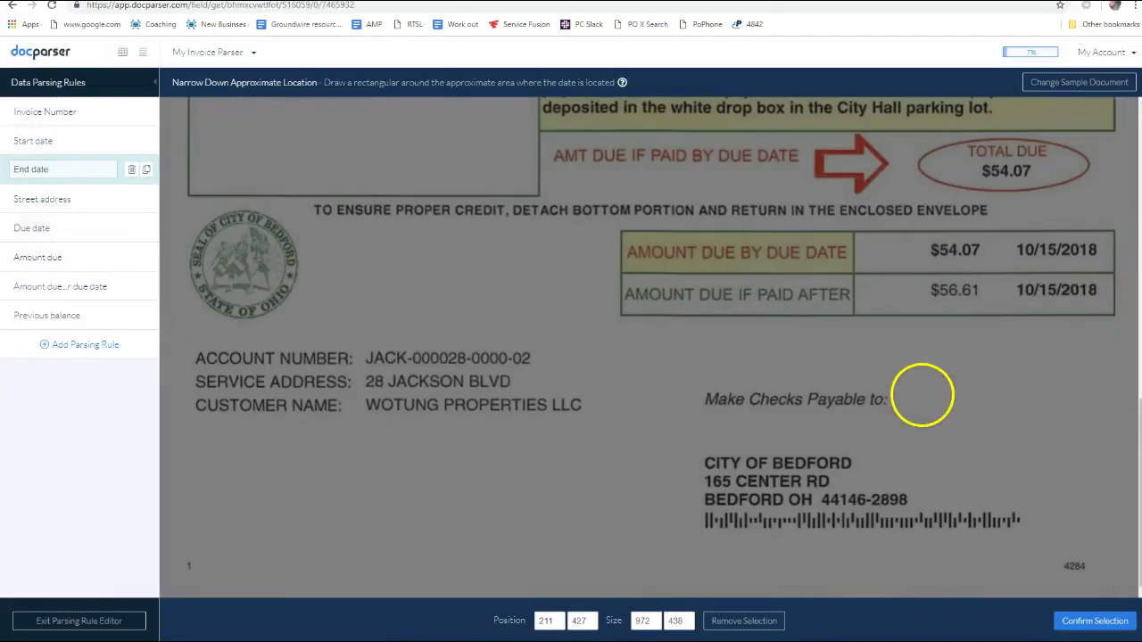
{"action": "scroll", "coordinate": [982, 380], "scroll_direction": "up", "scroll_amount": 5}
{"action": "scroll", "coordinate": [934, 379], "scroll_direction": "down", "scroll_amount": 3}
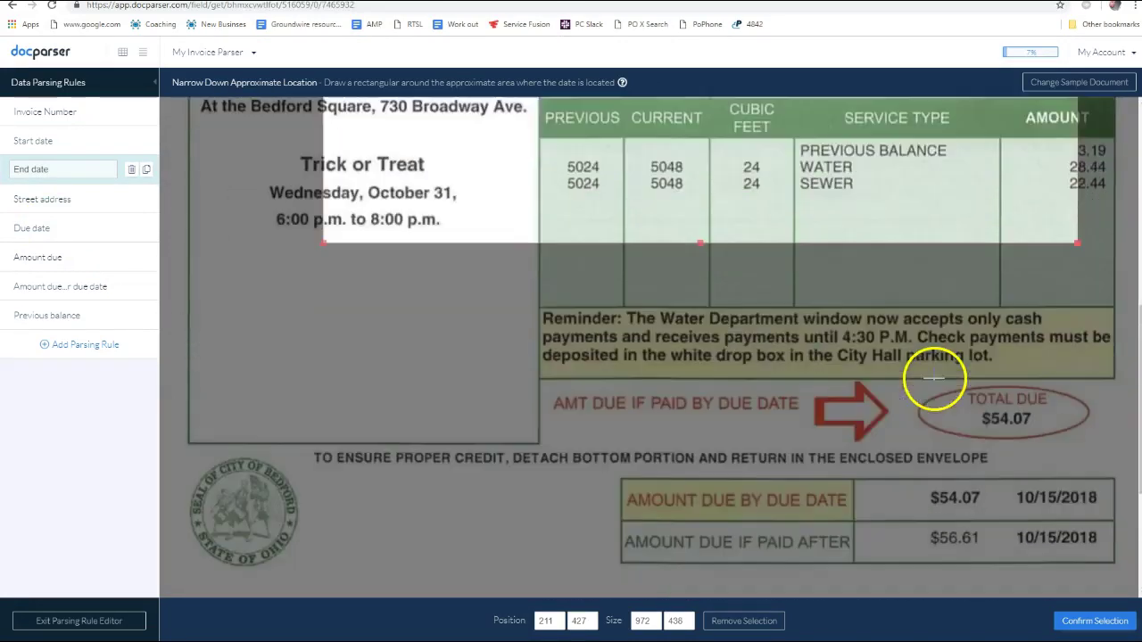
{"action": "left_click", "coordinate": [1107, 621]}
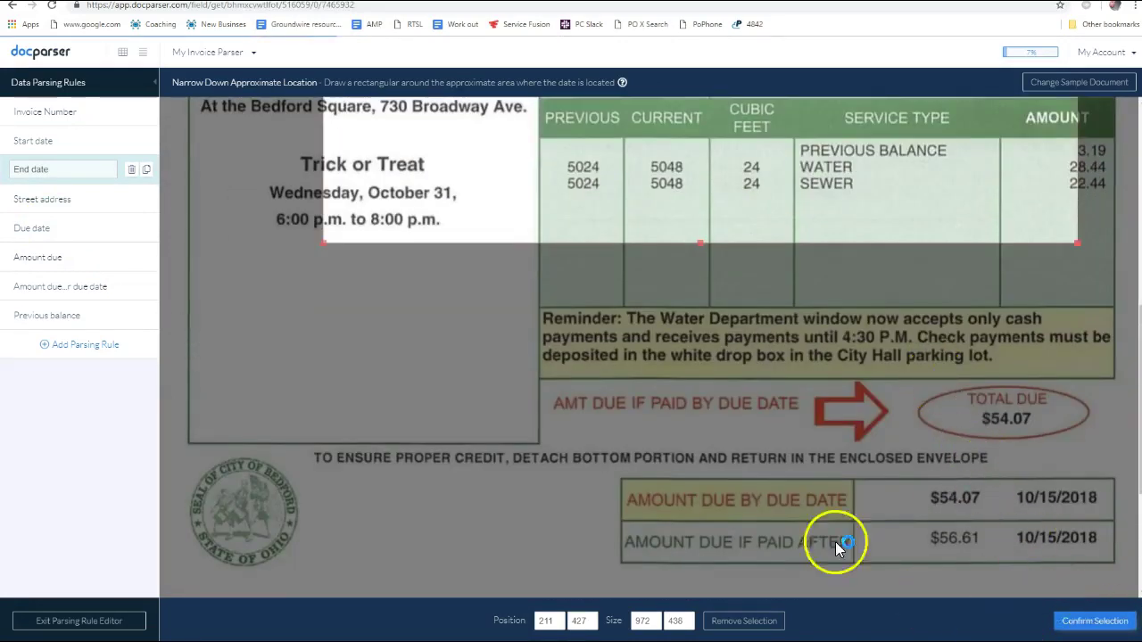
Convert the End date result 08-21-2018 to running text and save the rule, staying in the editor
{"action": "scroll", "coordinate": [535, 402], "scroll_direction": "down", "scroll_amount": 4}
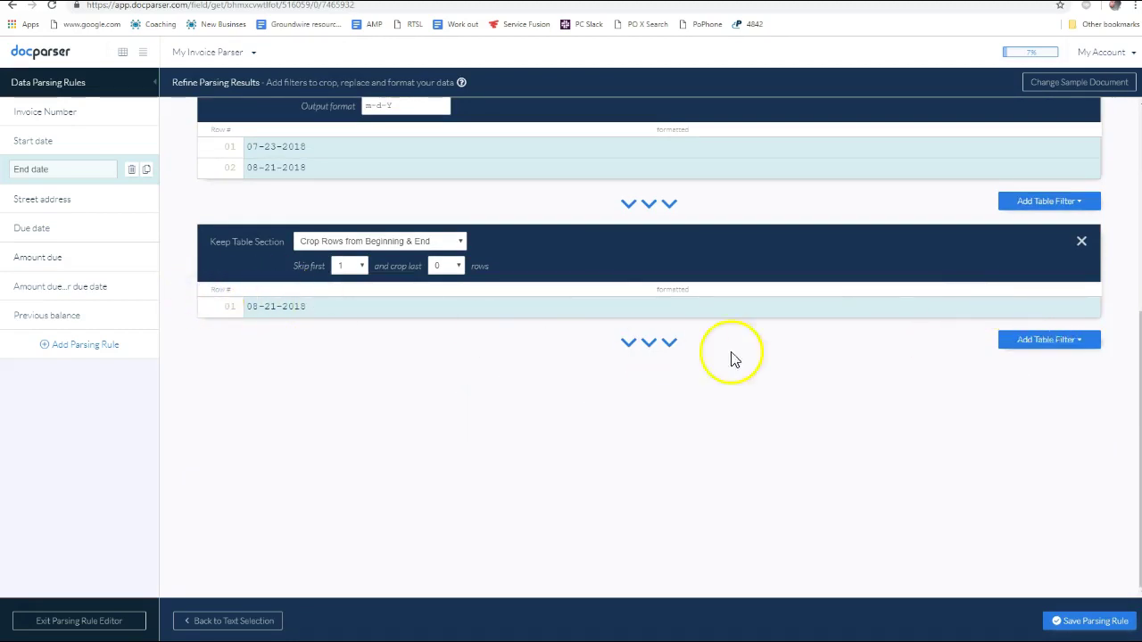
{"action": "left_click", "coordinate": [1048, 341]}
{"action": "mouse_move", "coordinate": [1035, 454]}
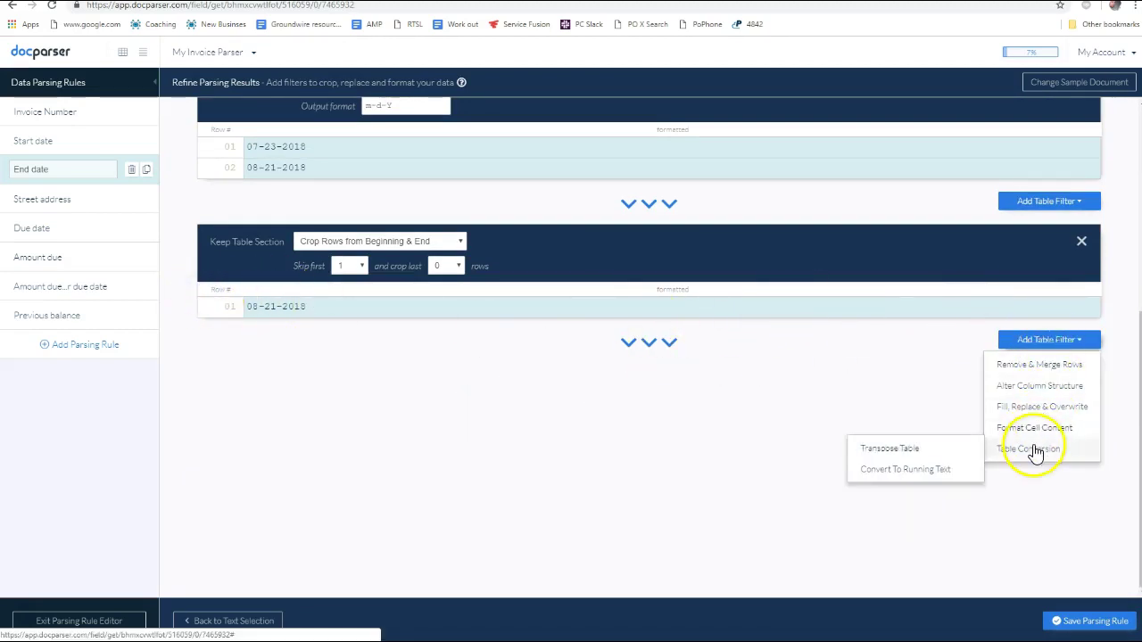
{"action": "left_click", "coordinate": [937, 471]}
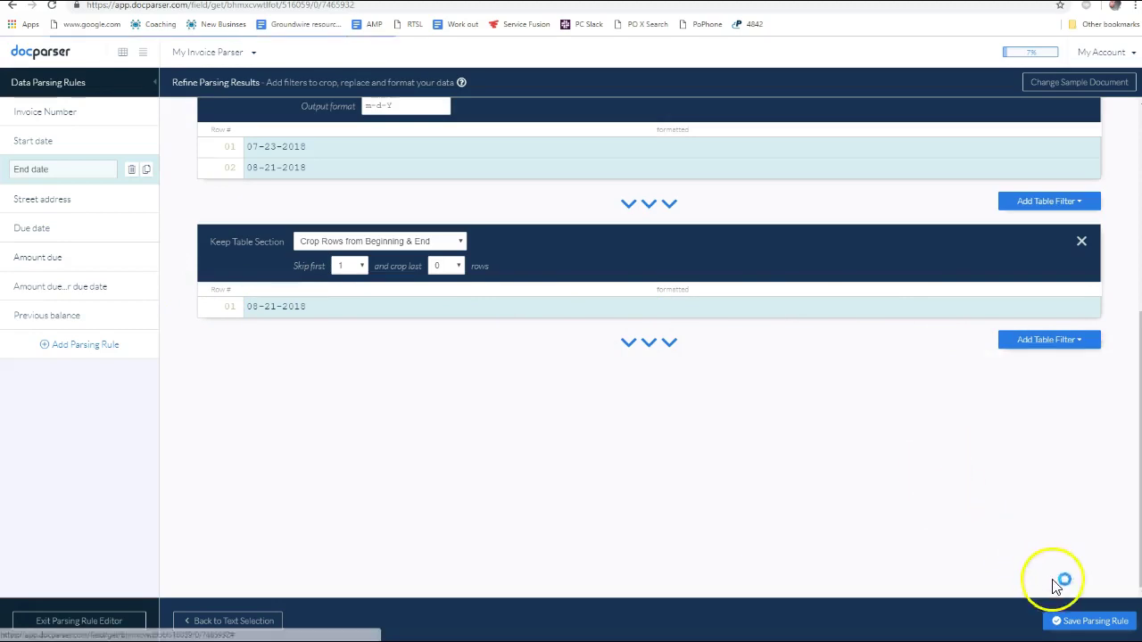
{"action": "left_click", "coordinate": [1091, 625]}
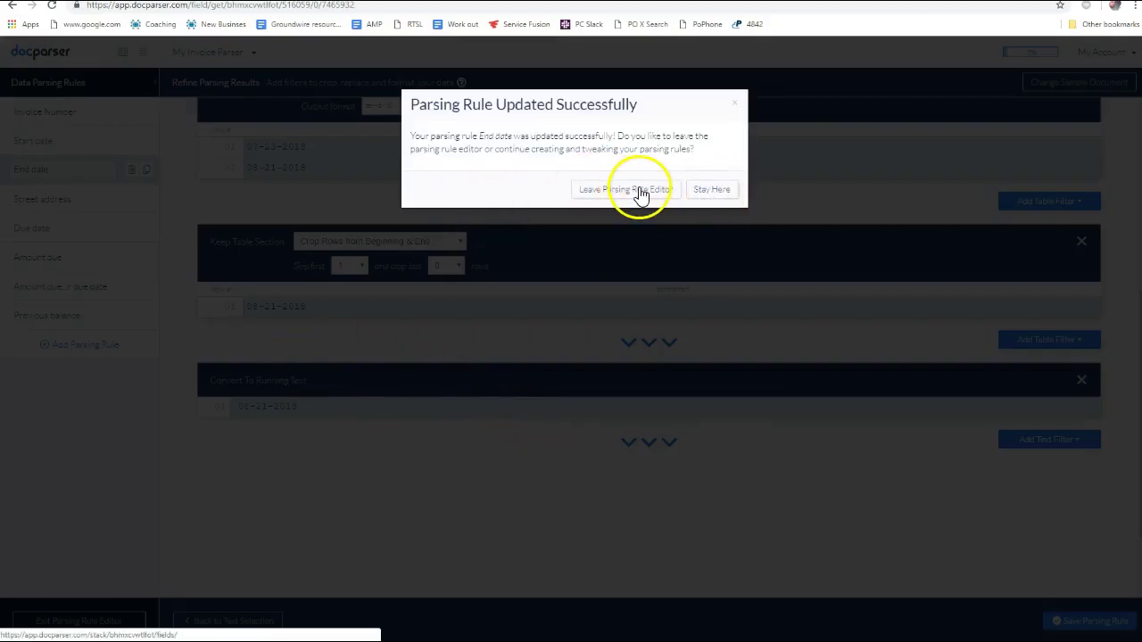
{"action": "left_click", "coordinate": [701, 191]}
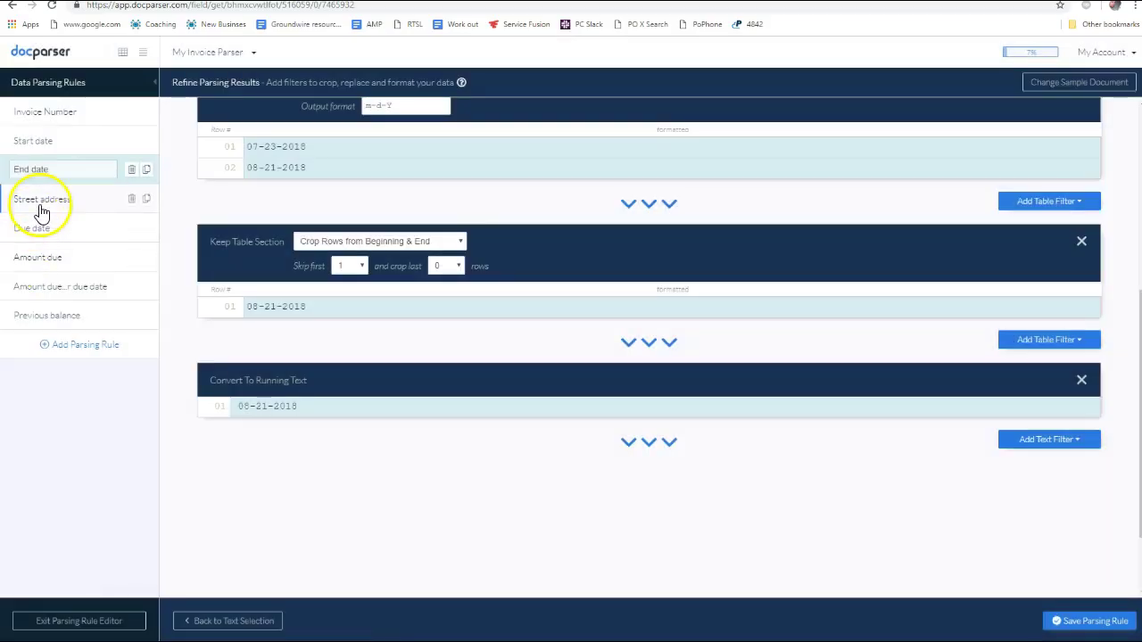
Open the Due date rule and confirm its selection area
{"action": "left_click", "coordinate": [38, 202]}
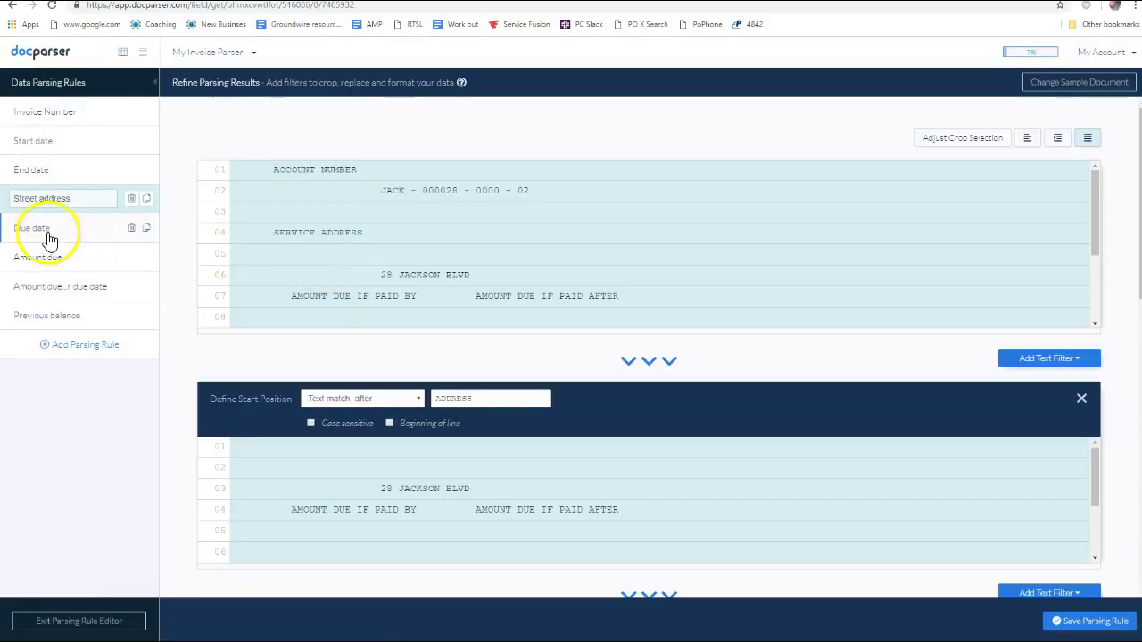
{"action": "scroll", "coordinate": [313, 280], "scroll_direction": "down", "scroll_amount": 10}
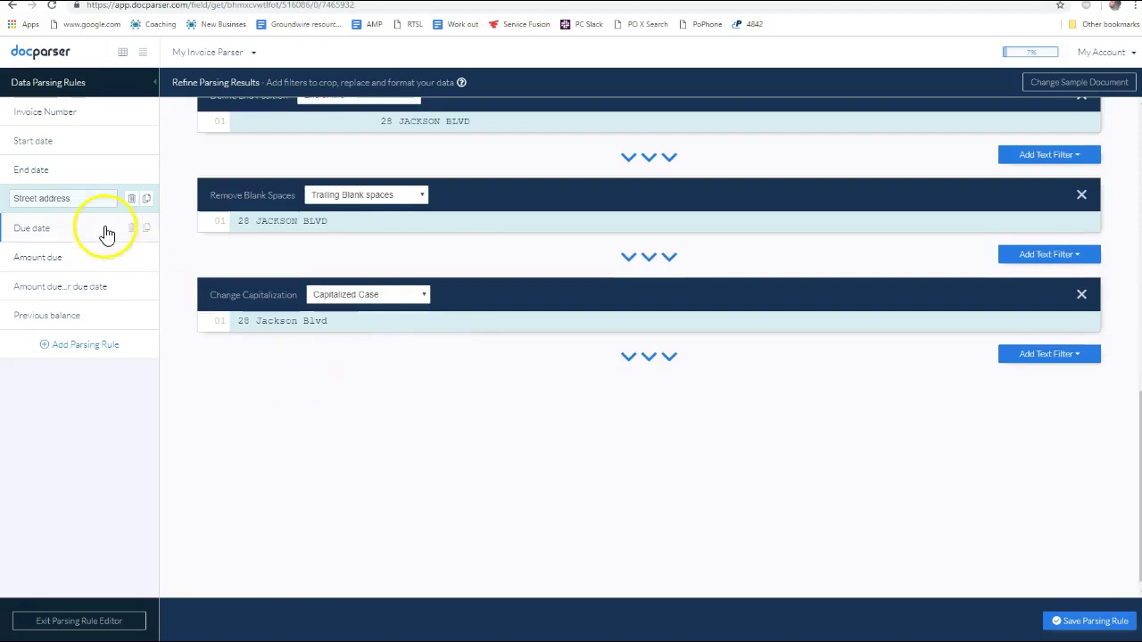
{"action": "left_click", "coordinate": [63, 227]}
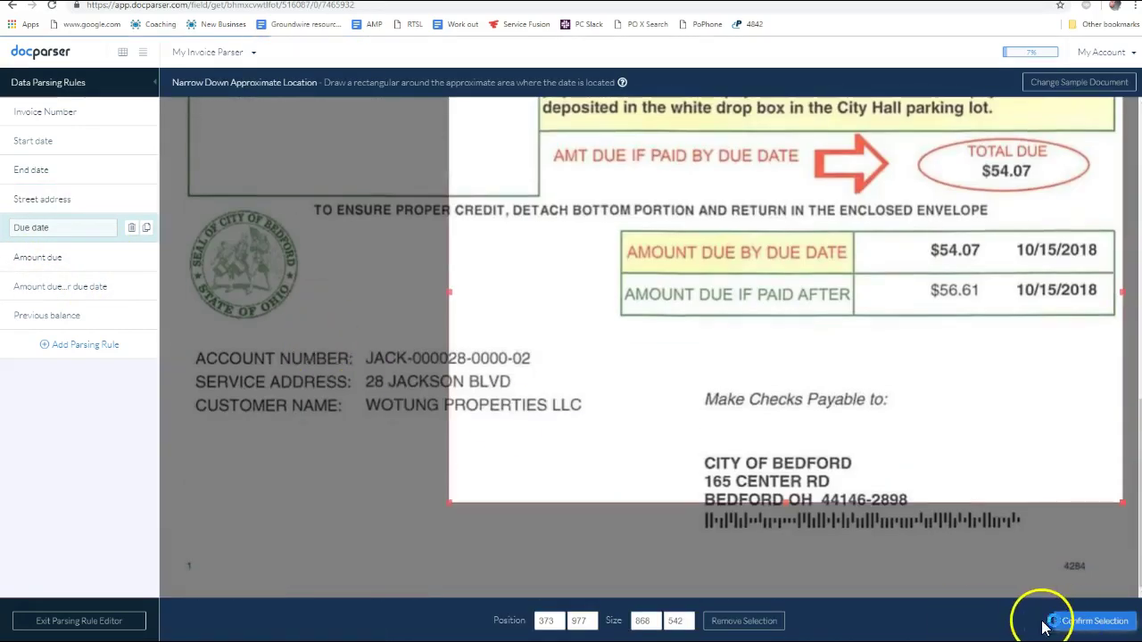
{"action": "left_click", "coordinate": [1093, 621]}
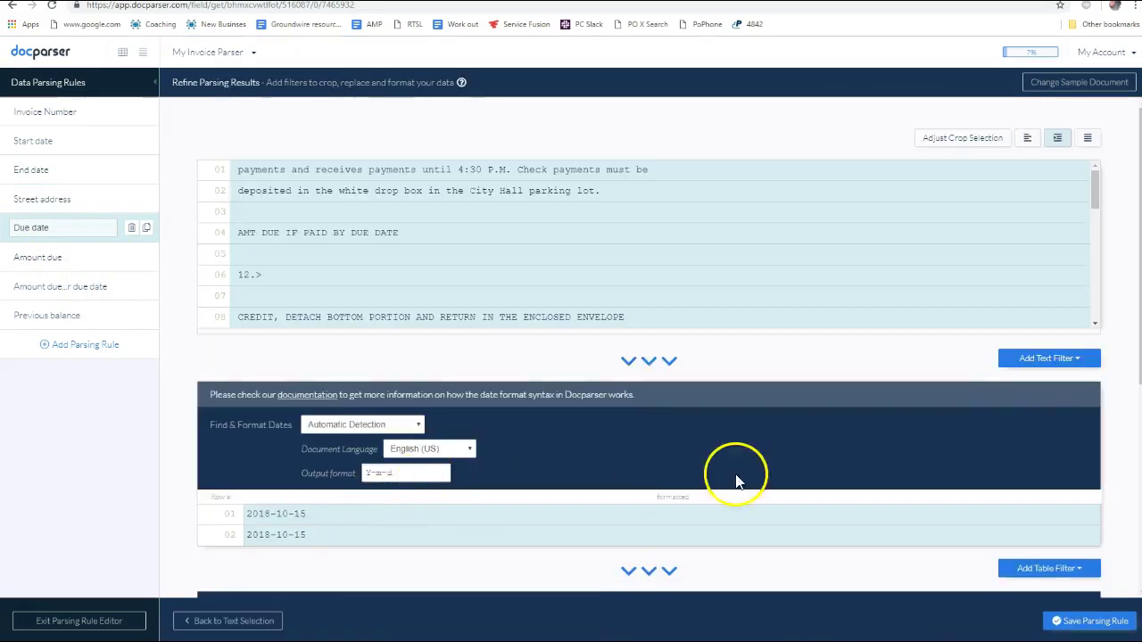
{"action": "scroll", "coordinate": [737, 477], "scroll_direction": "down", "scroll_amount": 5}
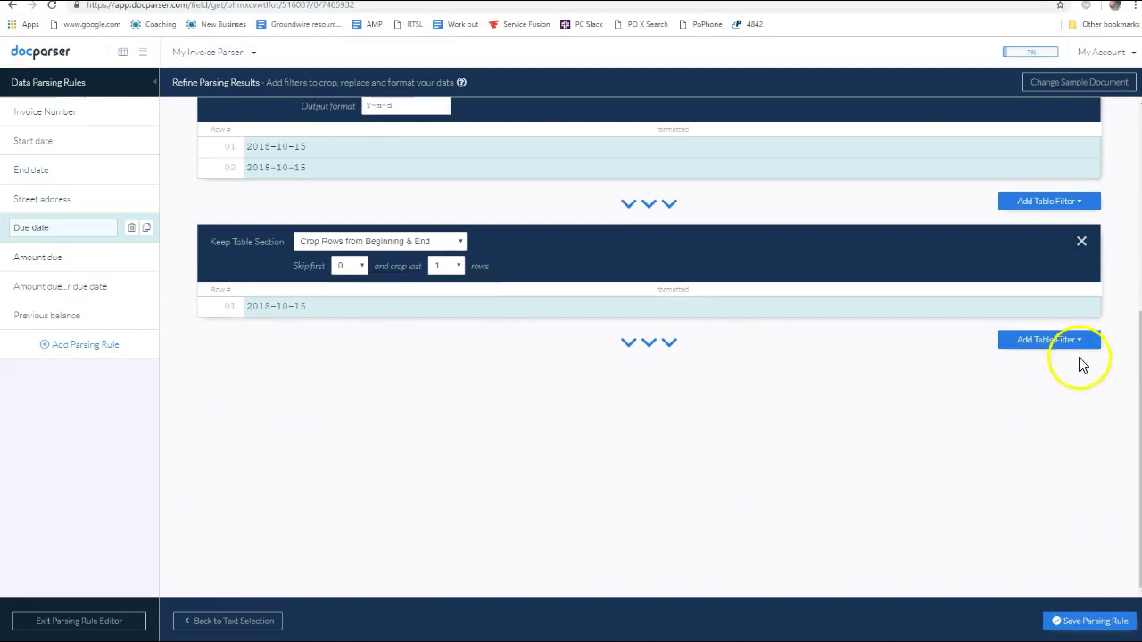
Reformat the due dates as m-d-Y, e.g. 10-15-2018
{"action": "left_click", "coordinate": [1046, 339]}
{"action": "left_click", "coordinate": [492, 262]}
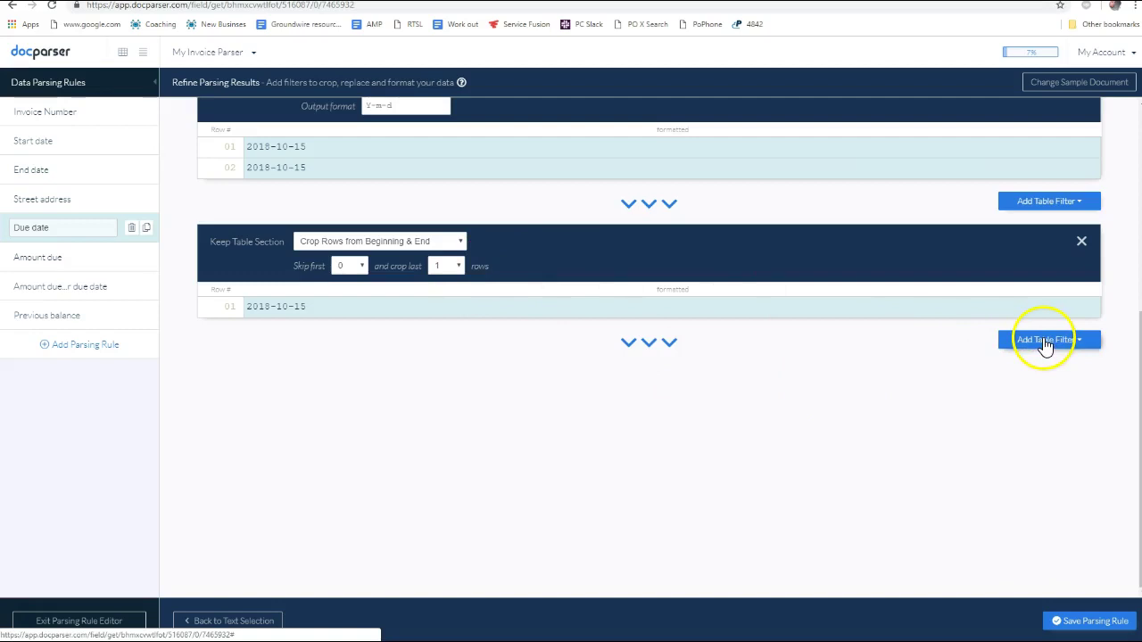
{"action": "scroll", "coordinate": [581, 390], "scroll_direction": "up", "scroll_amount": 2}
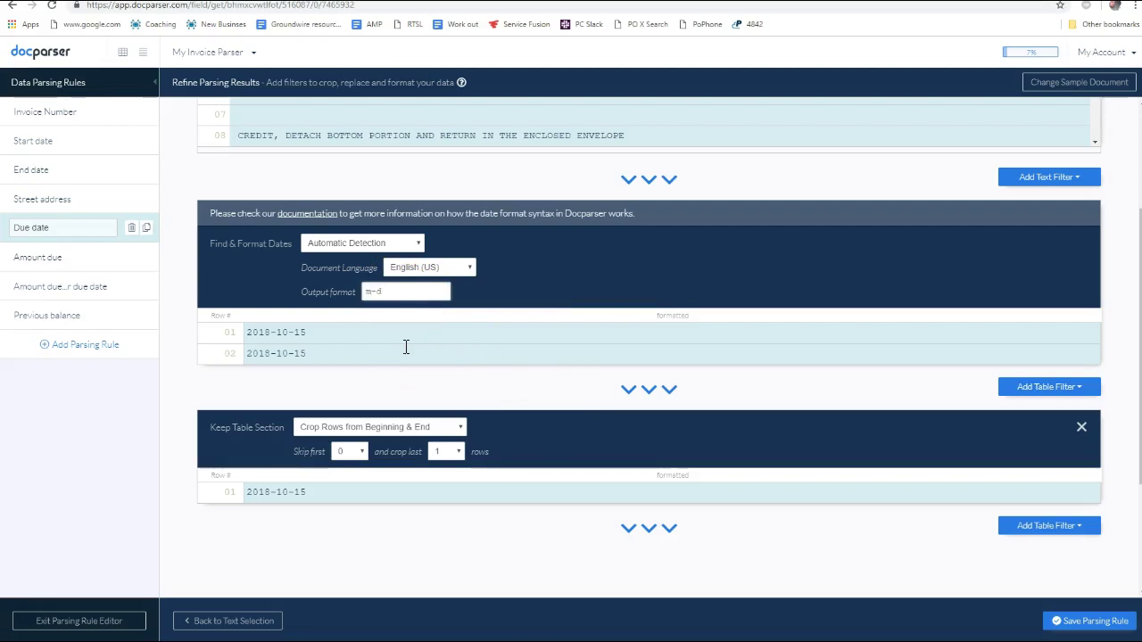
{"action": "left_click", "coordinate": [494, 406]}
Add a Convert To Running Text filter so Due date outputs only 10-15-2018
{"action": "left_click", "coordinate": [1030, 534]}
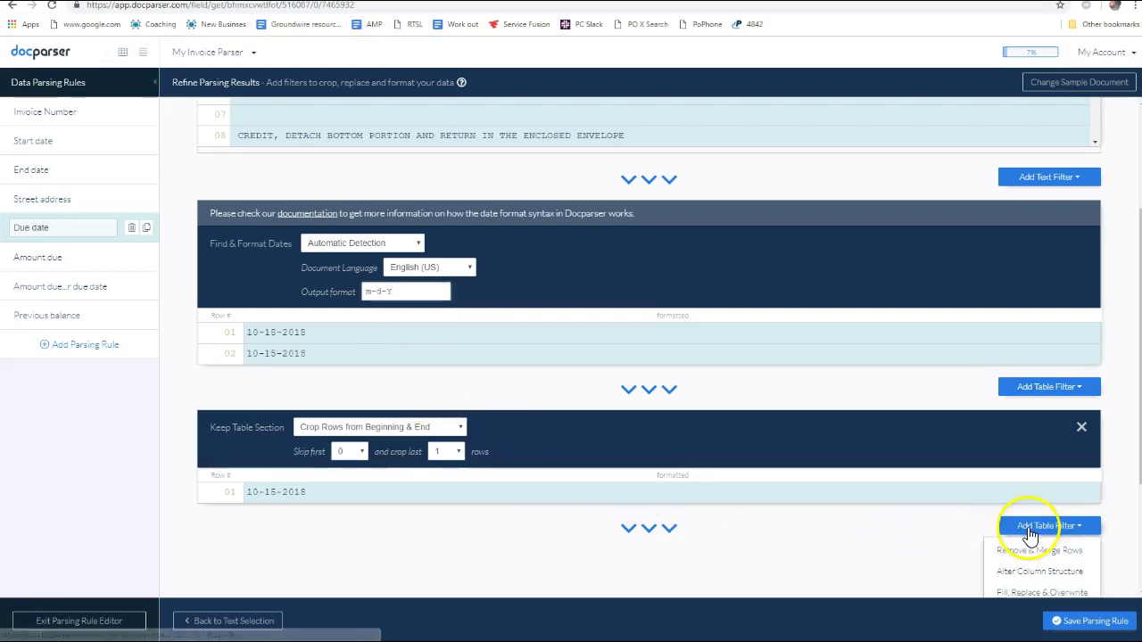
{"action": "scroll", "coordinate": [1009, 513], "scroll_direction": "down", "scroll_amount": 2}
{"action": "mouse_move", "coordinate": [1040, 459]}
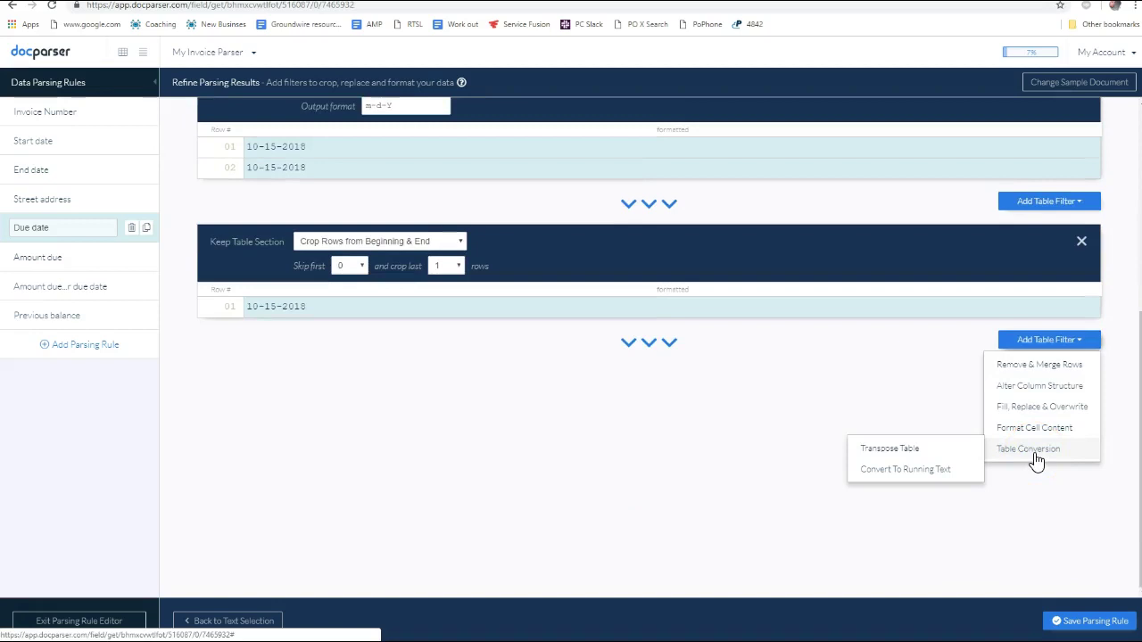
{"action": "right_click", "coordinate": [937, 471]}
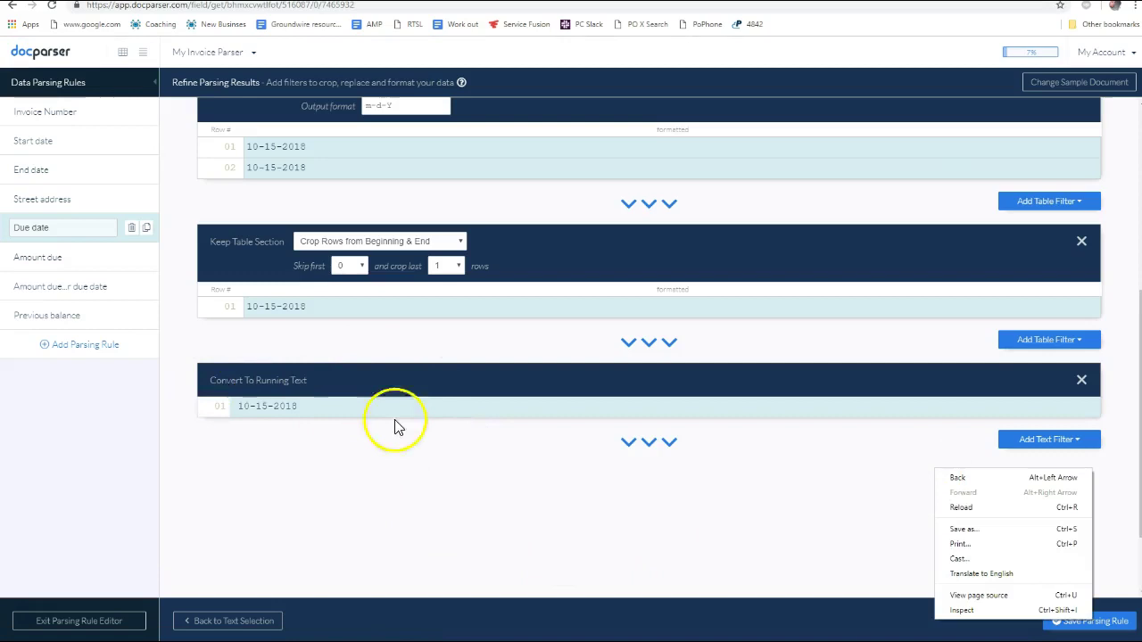
{"action": "right_click", "coordinate": [52, 261]}
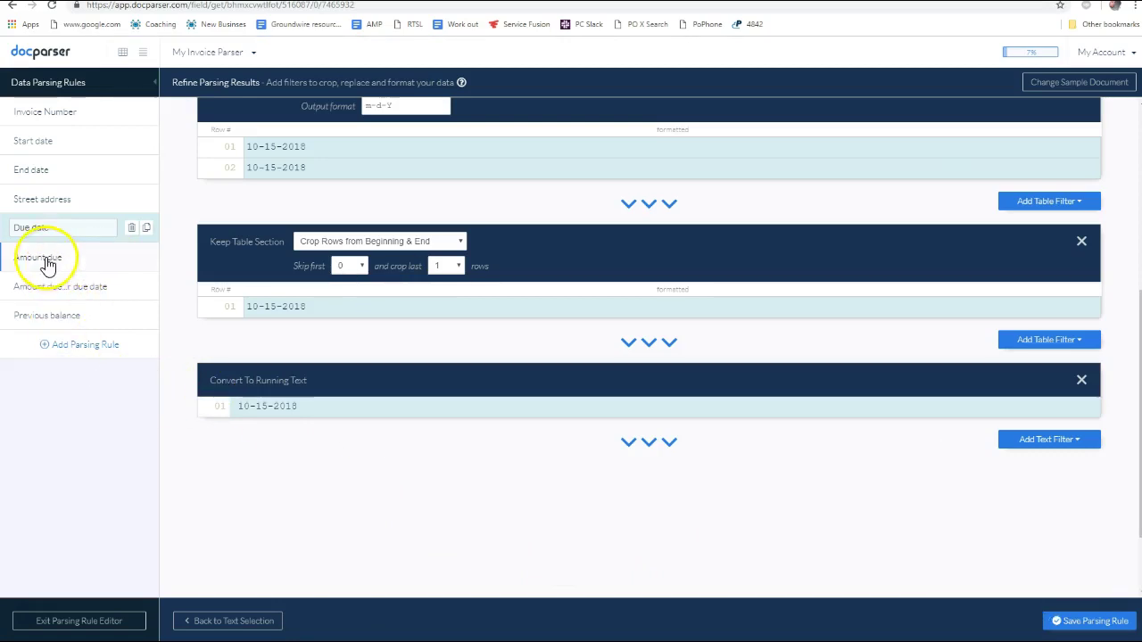
Save the Due date rule changes and reopen the Previous balance rule's column boundaries
{"action": "left_click", "coordinate": [39, 317]}
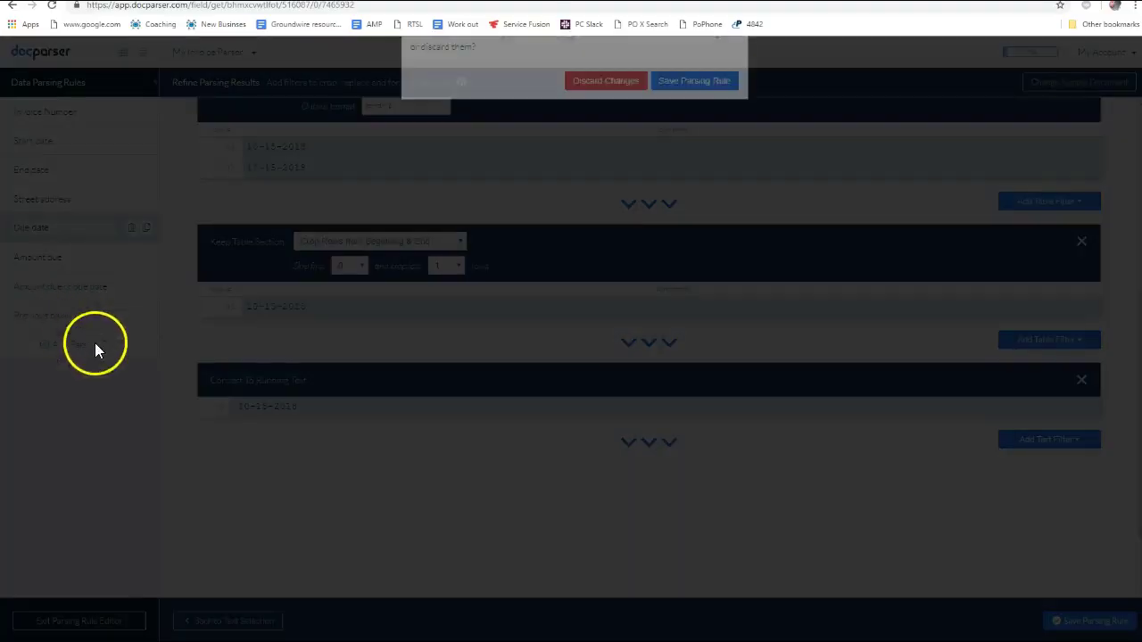
{"action": "left_click", "coordinate": [692, 154]}
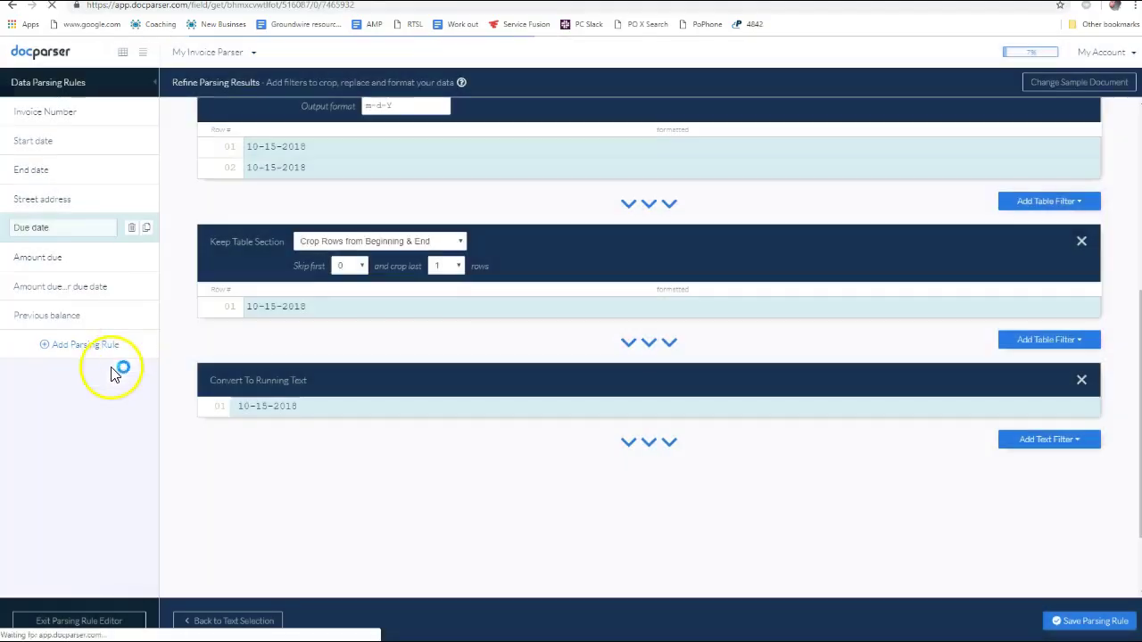
{"action": "scroll", "coordinate": [540, 423], "scroll_direction": "down", "scroll_amount": 5}
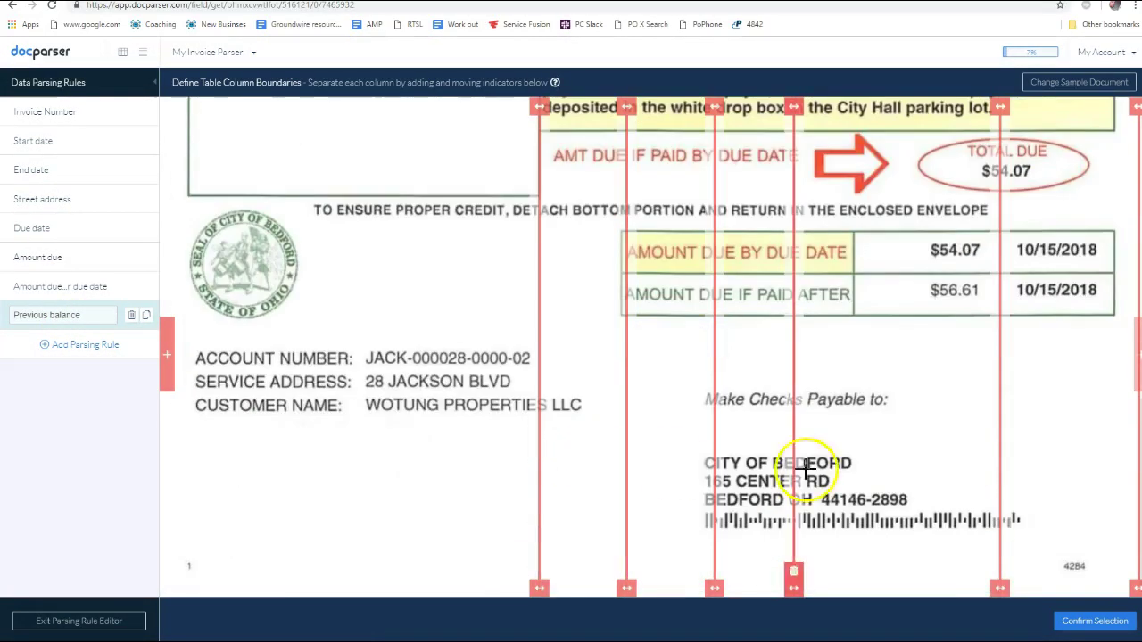
{"action": "left_click", "coordinate": [1094, 621]}
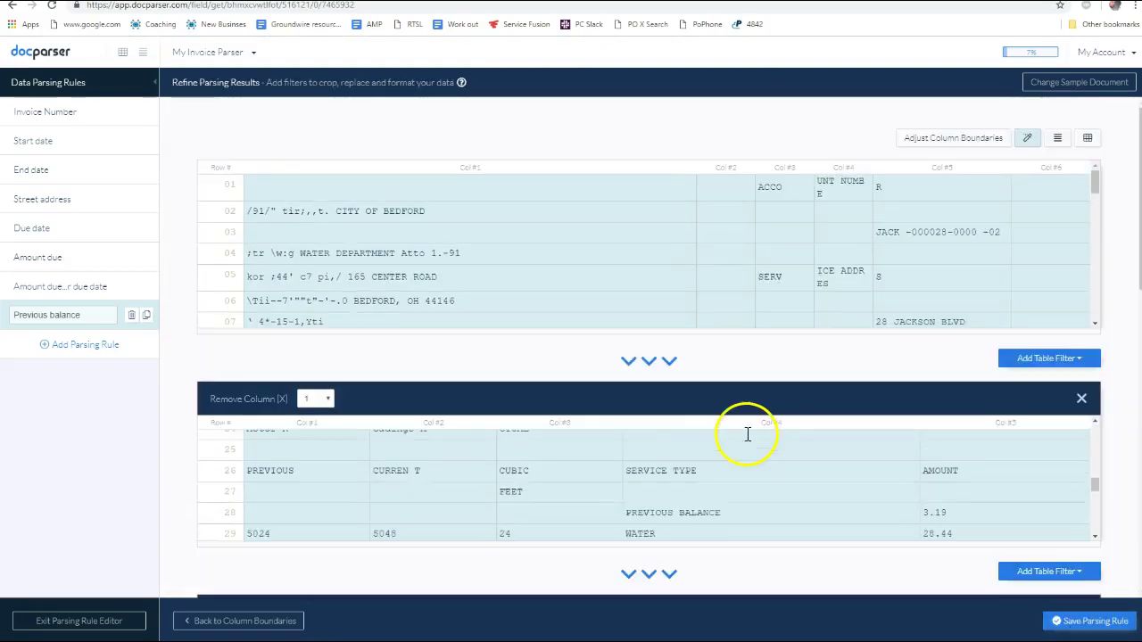
{"action": "scroll", "coordinate": [747, 428], "scroll_direction": "down", "scroll_amount": 8}
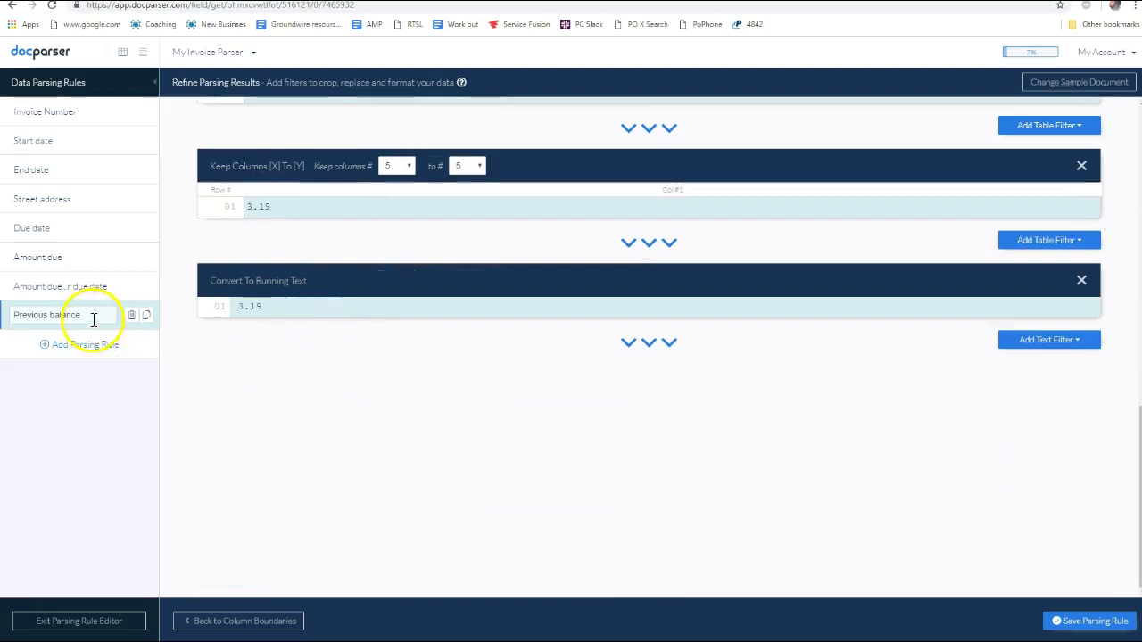
{"action": "left_click", "coordinate": [89, 347]}
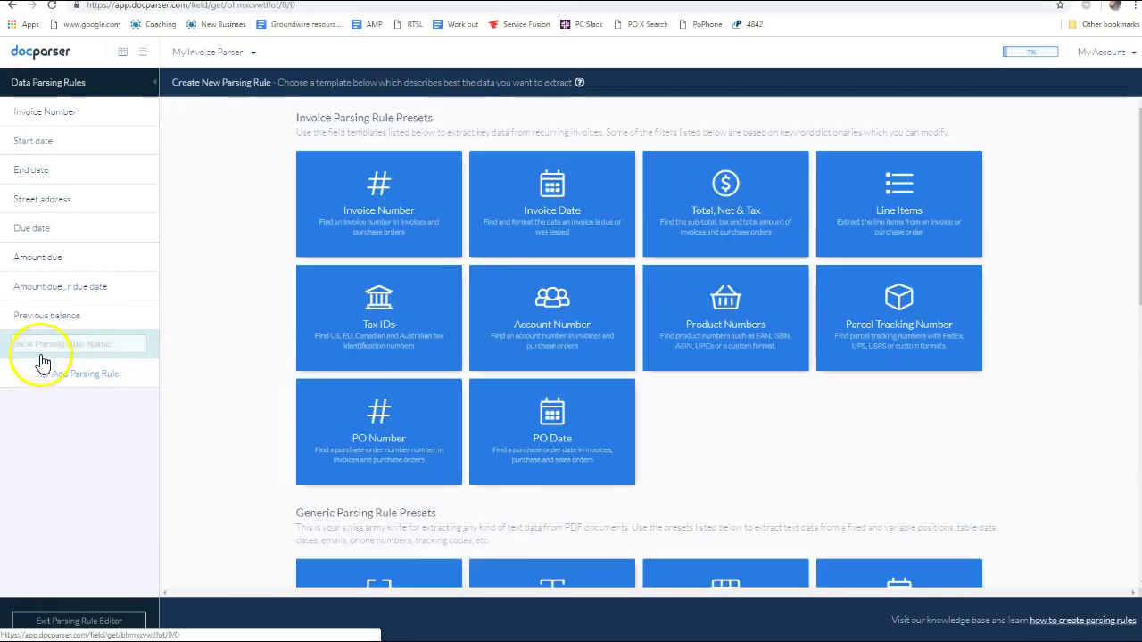
{"action": "left_click", "coordinate": [88, 320]}
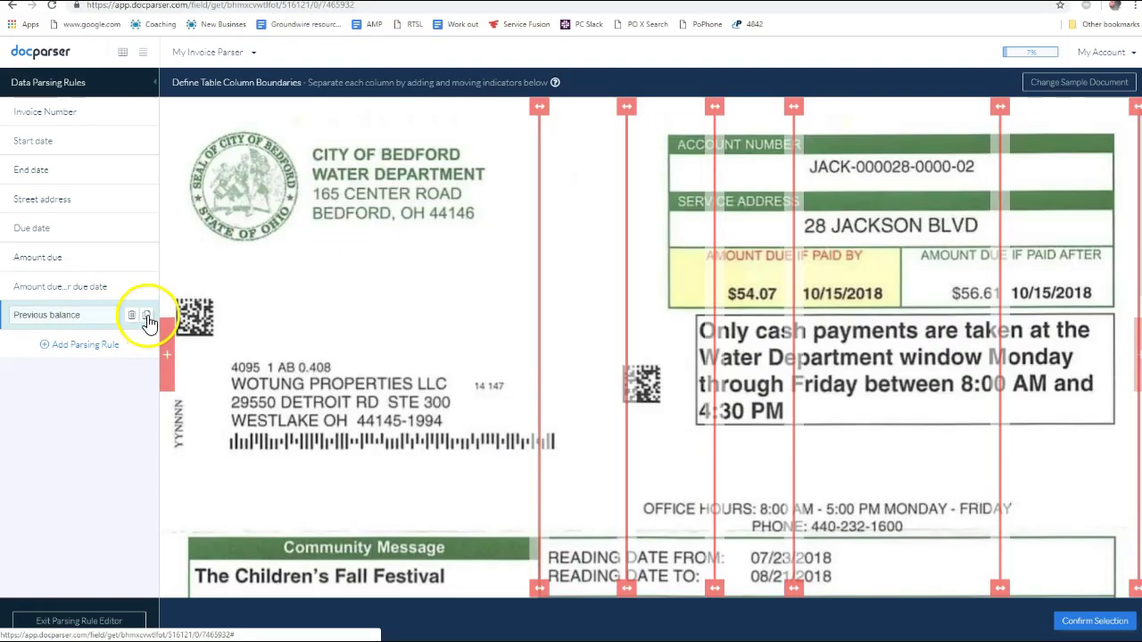
Duplicate the Previous balance rule as a new rule named Current water charge
{"action": "left_click", "coordinate": [148, 318]}
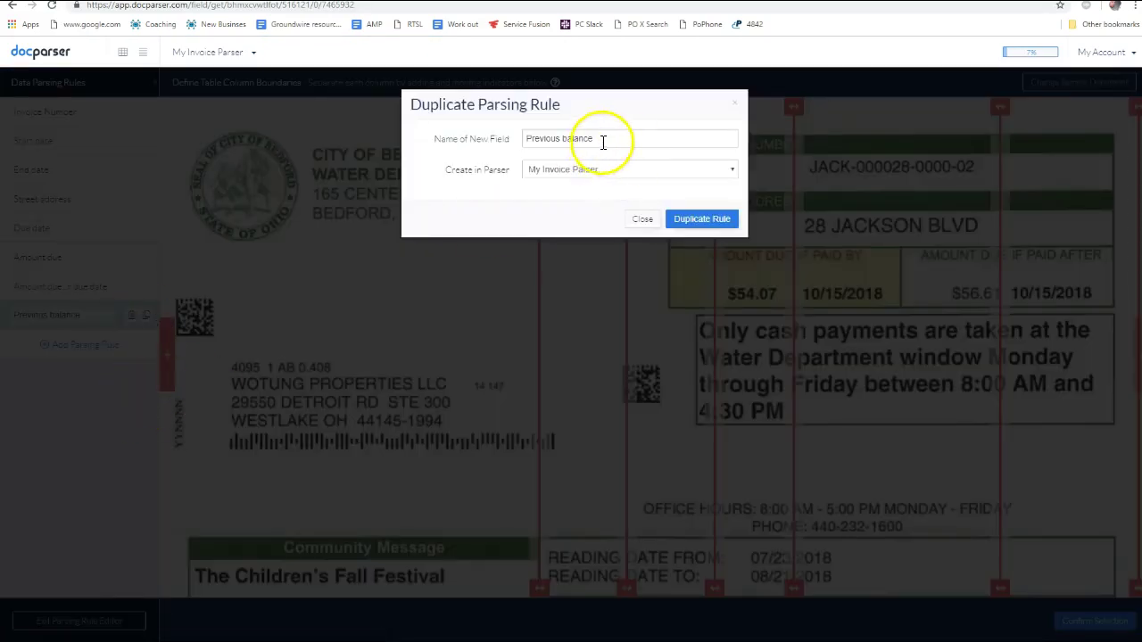
{"action": "left_click_drag", "start_coordinate": [604, 140], "coordinate": [464, 138]}
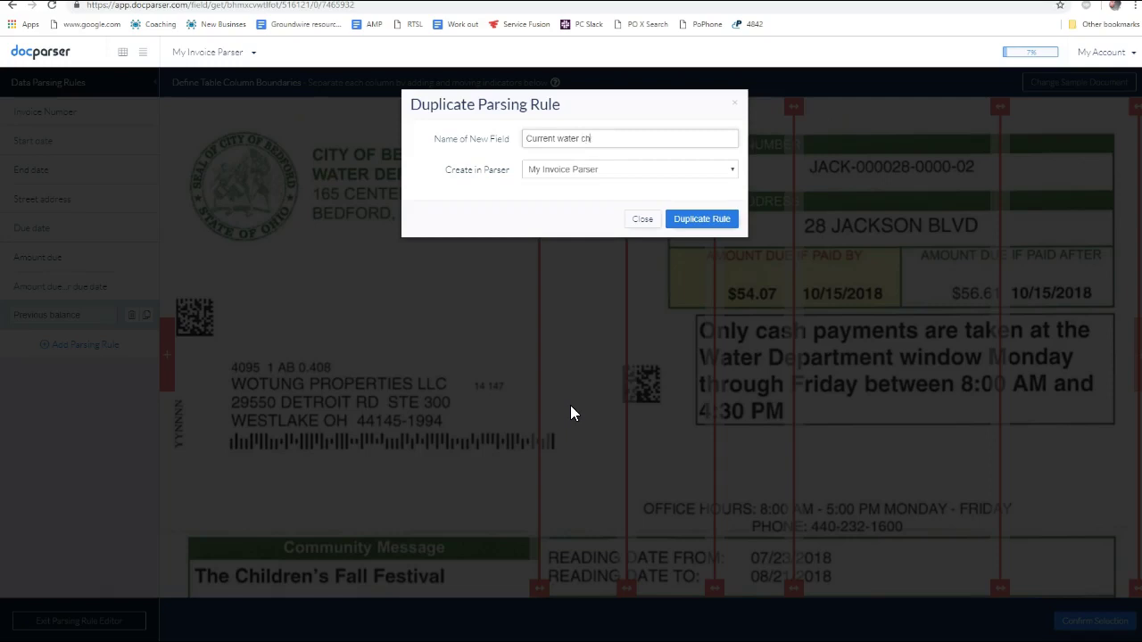
{"action": "left_click", "coordinate": [705, 223]}
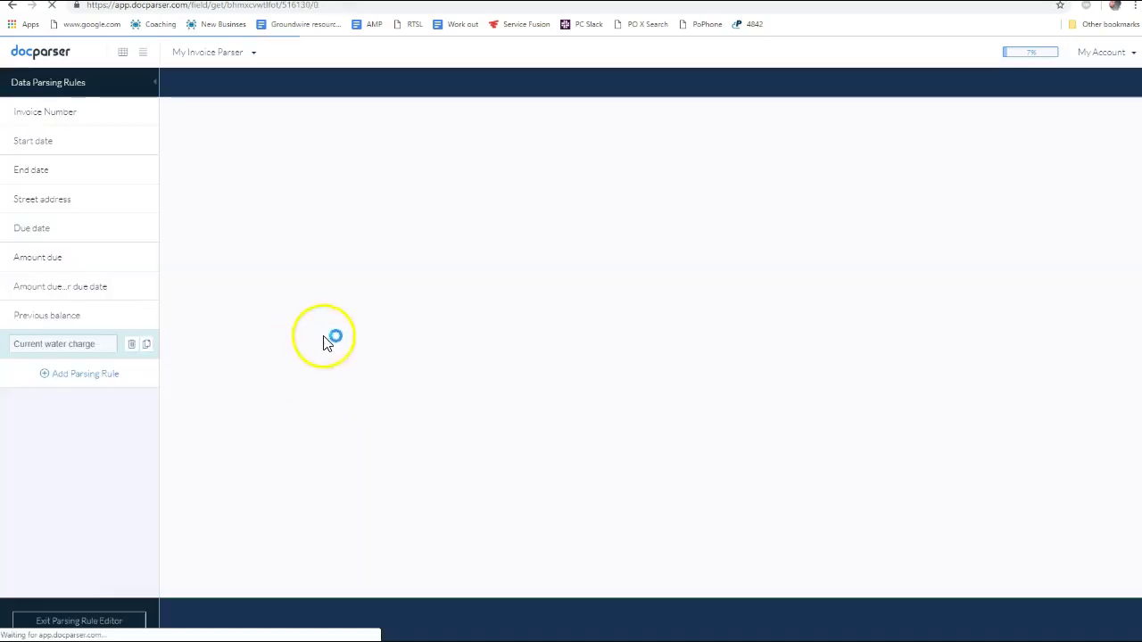
Accept the column boundaries, delete the Keep Columns and Convert filters, and change Keep Rows to WATER
{"action": "scroll", "coordinate": [625, 379], "scroll_direction": "down", "scroll_amount": 5}
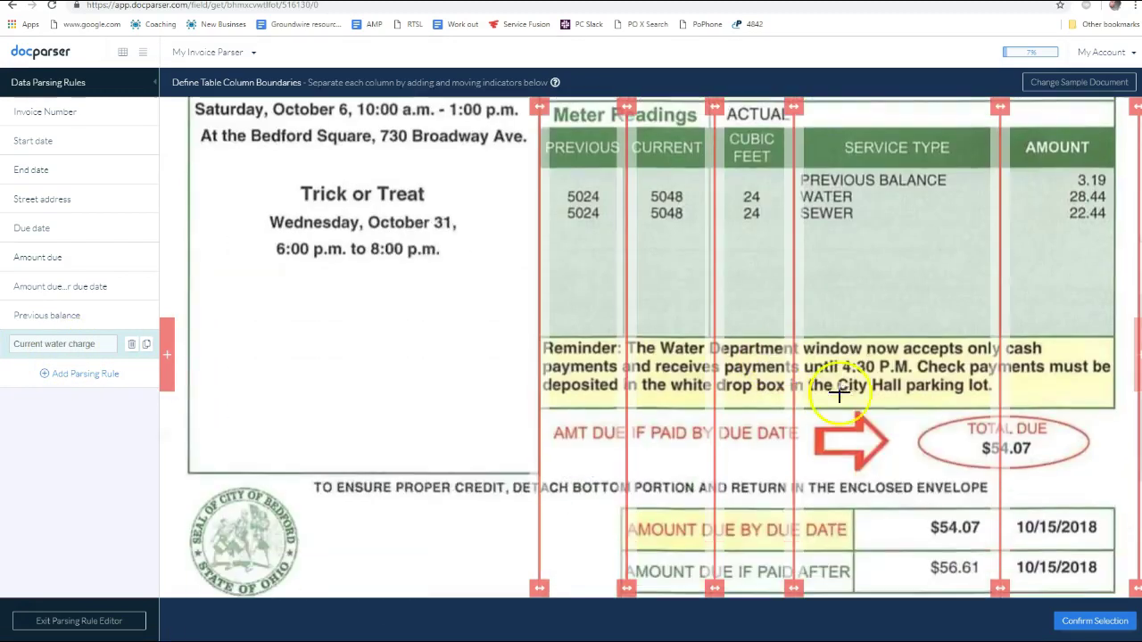
{"action": "left_click", "coordinate": [1095, 622]}
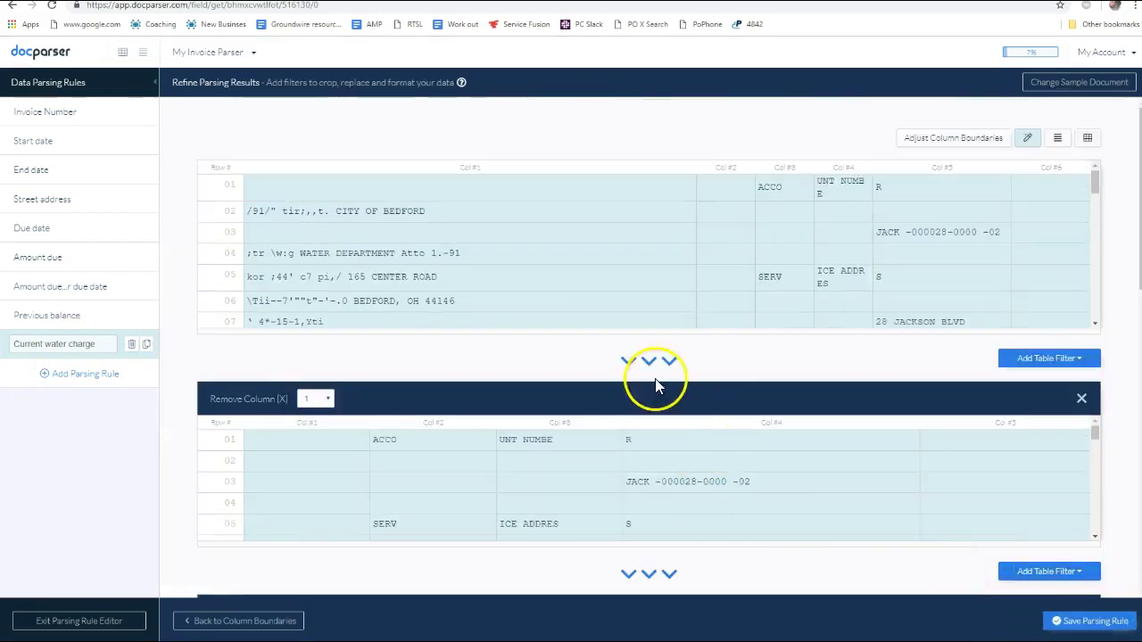
{"action": "scroll", "coordinate": [655, 378], "scroll_direction": "down", "scroll_amount": 10}
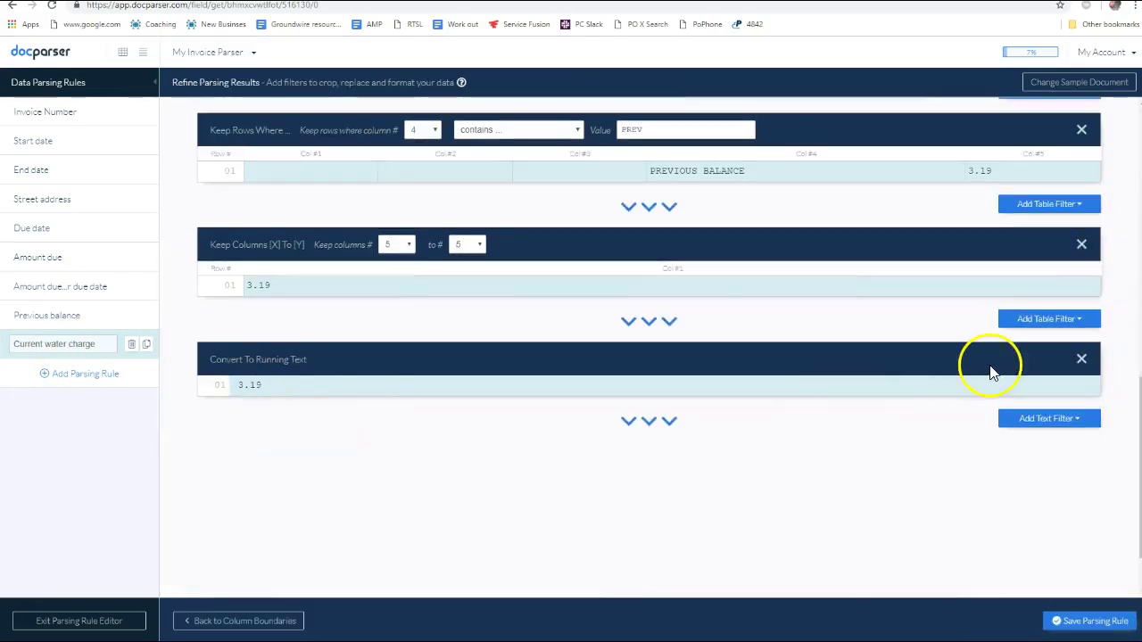
{"action": "left_click", "coordinate": [1082, 359]}
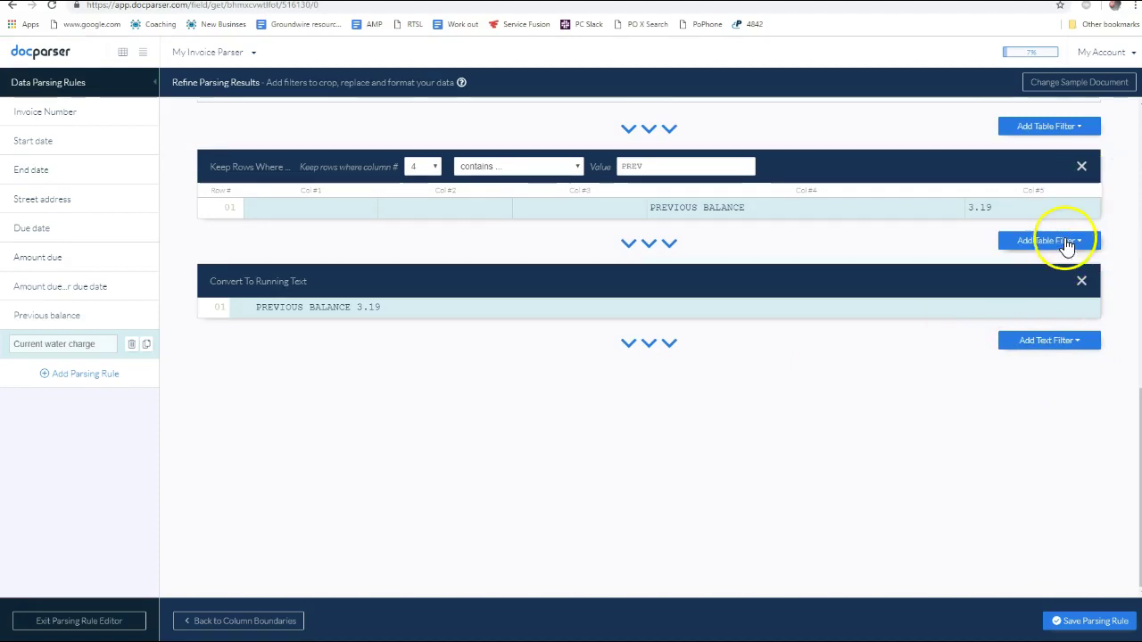
{"action": "left_click", "coordinate": [1083, 282]}
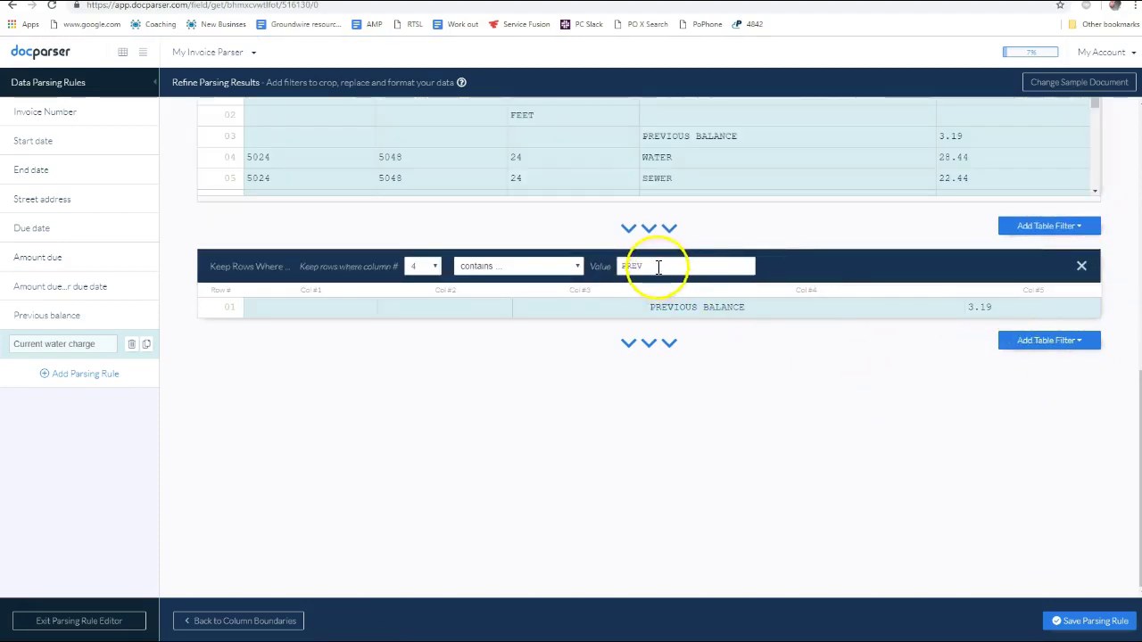
{"action": "double_click", "coordinate": [658, 265]}
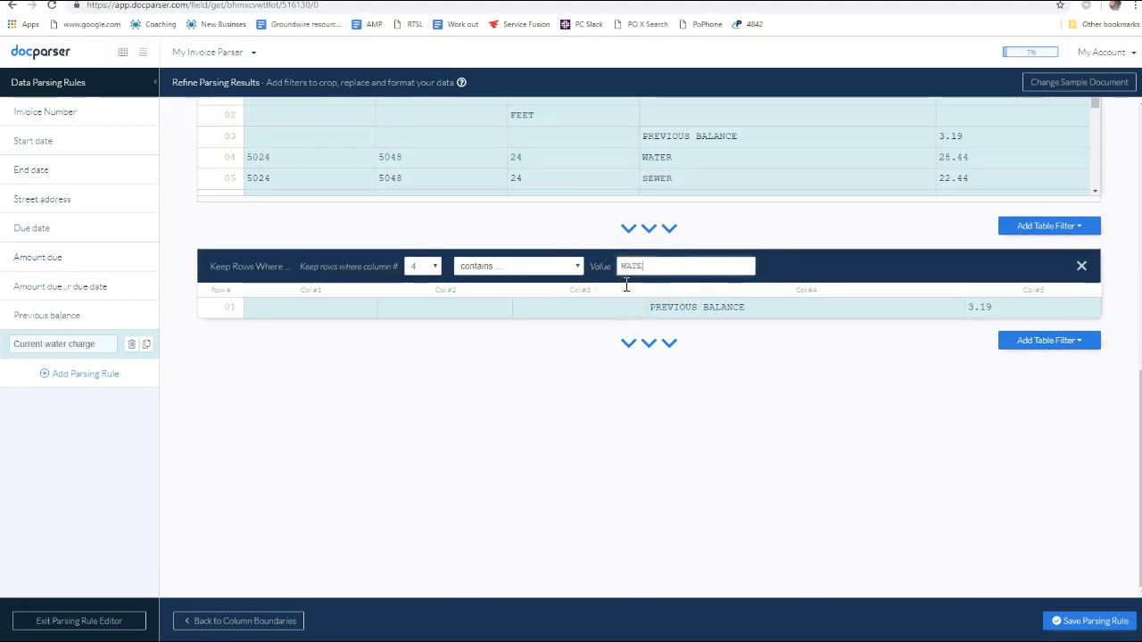
{"action": "type", "text": "WATER"}
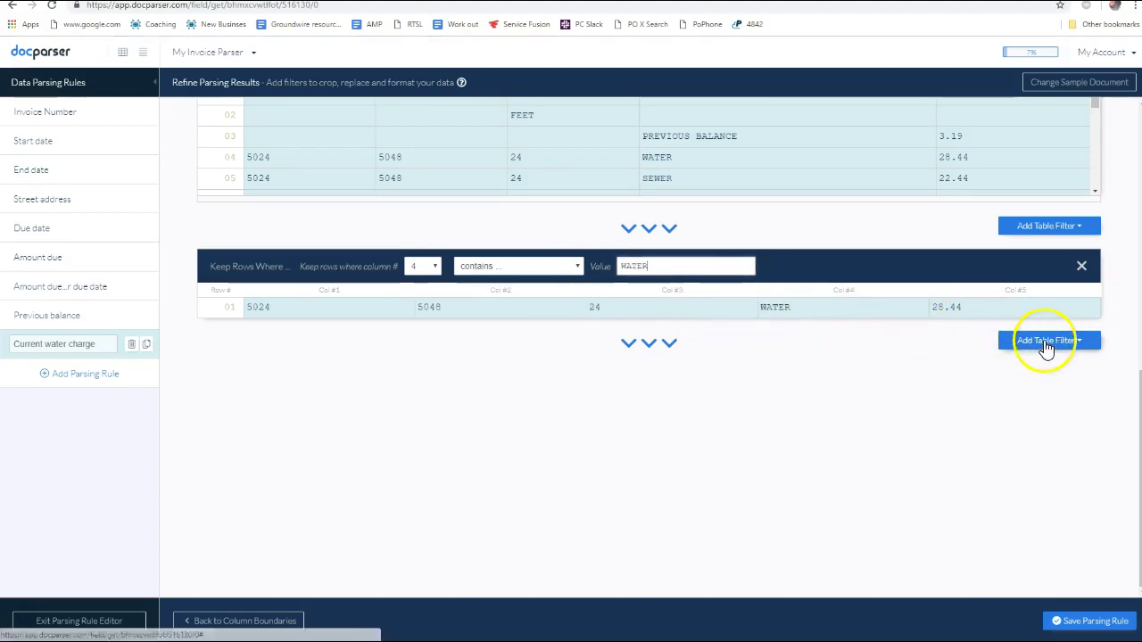
Add a Keep Columns filter starting at column 5 and a Convert To Running Text filter, giving 28.44
{"action": "left_click", "coordinate": [1062, 350]}
{"action": "mouse_move", "coordinate": [1035, 387]}
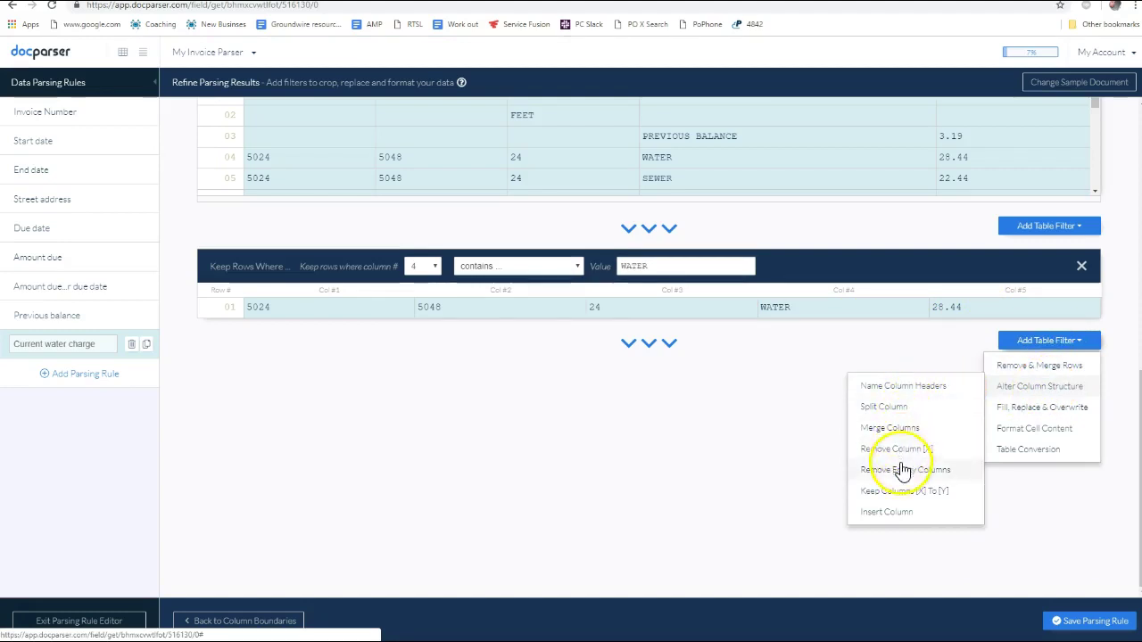
{"action": "left_click", "coordinate": [902, 493]}
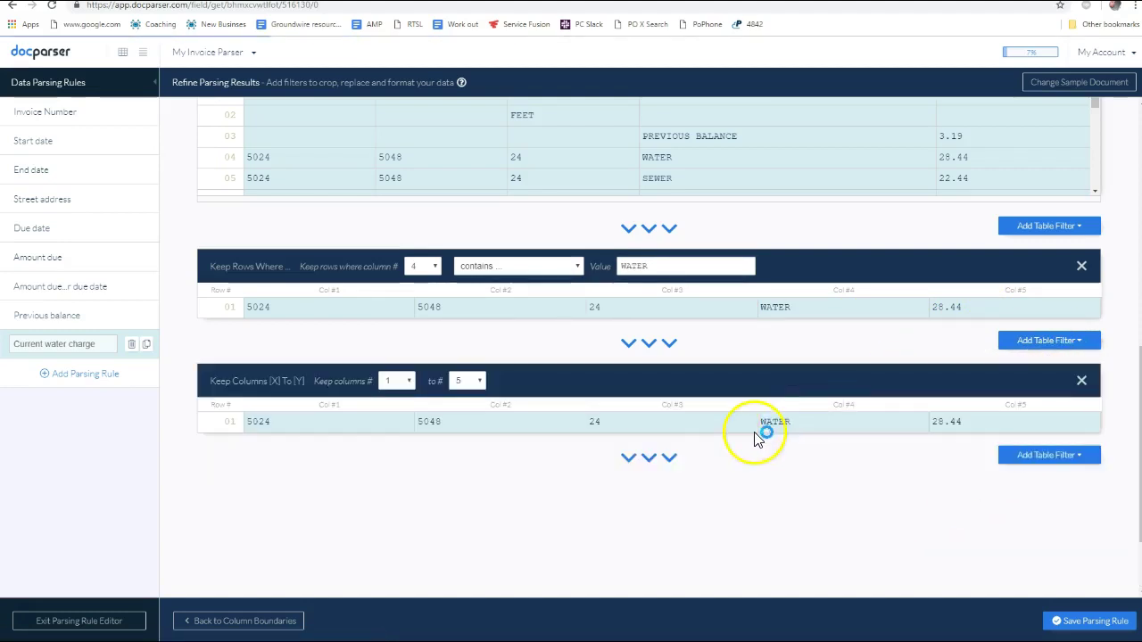
{"action": "left_click", "coordinate": [408, 381]}
{"action": "left_click", "coordinate": [401, 479]}
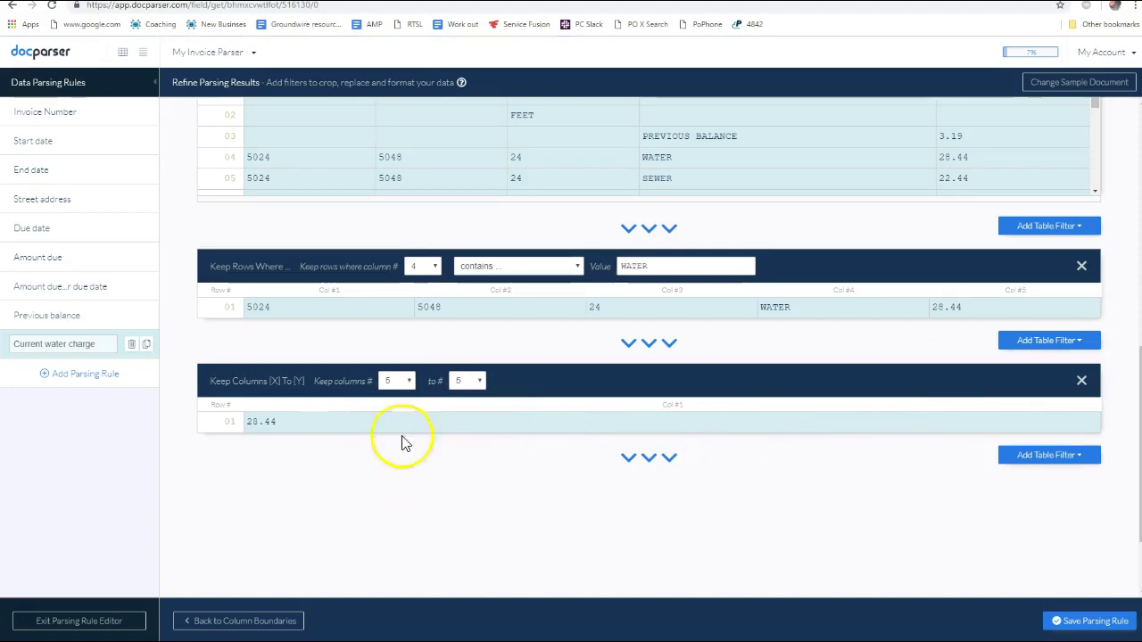
{"action": "left_click", "coordinate": [1040, 457]}
{"action": "mouse_move", "coordinate": [1023, 567]}
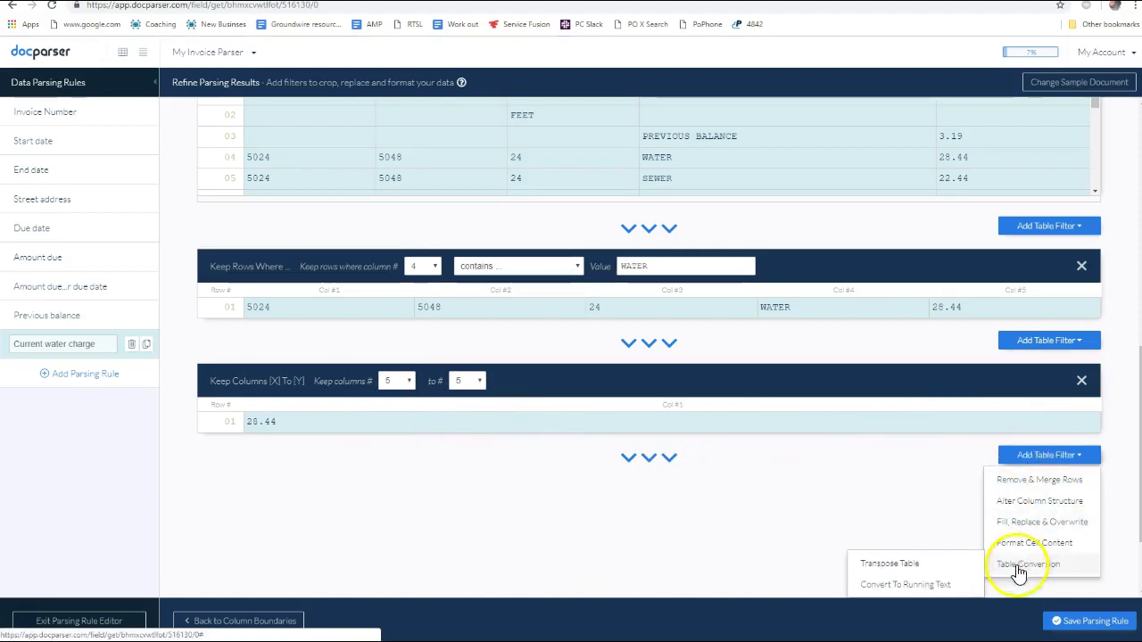
{"action": "left_click", "coordinate": [944, 586]}
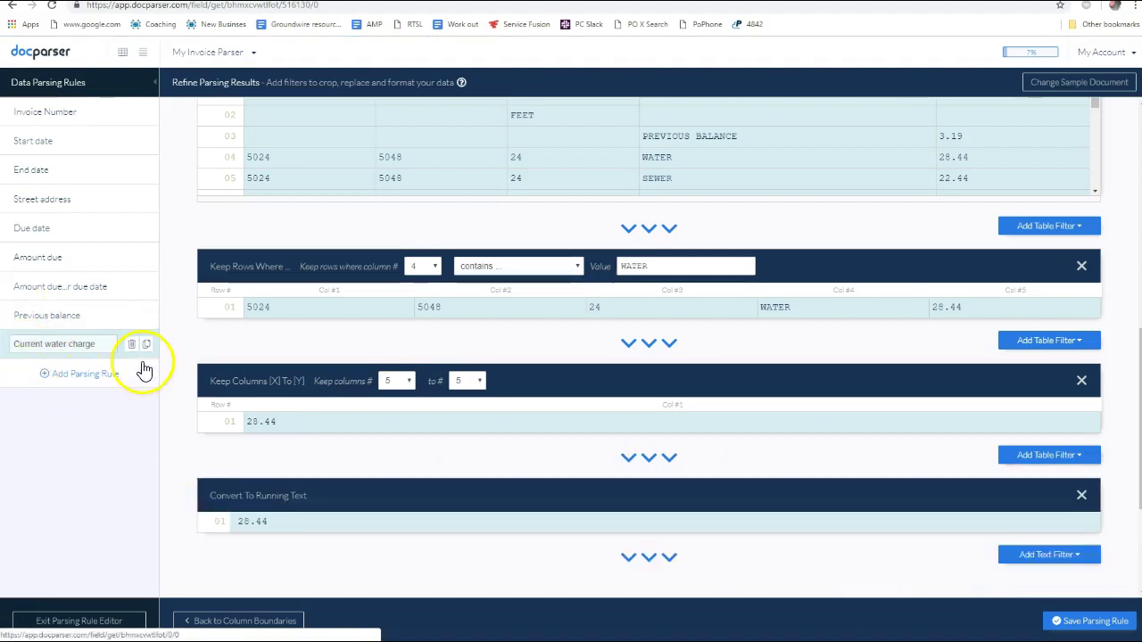
{"action": "key", "text": "alt+Tab"}
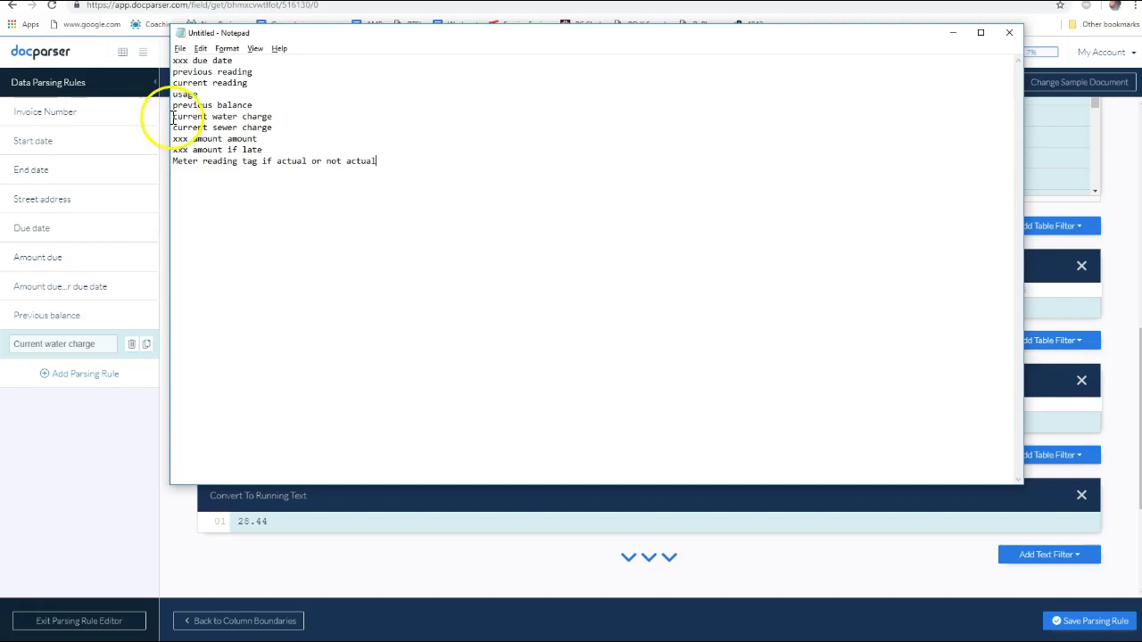
Mark the current water charge line as done in Notepad and start duplicating the Current water charge rule
{"action": "type", "text": "xxx"}
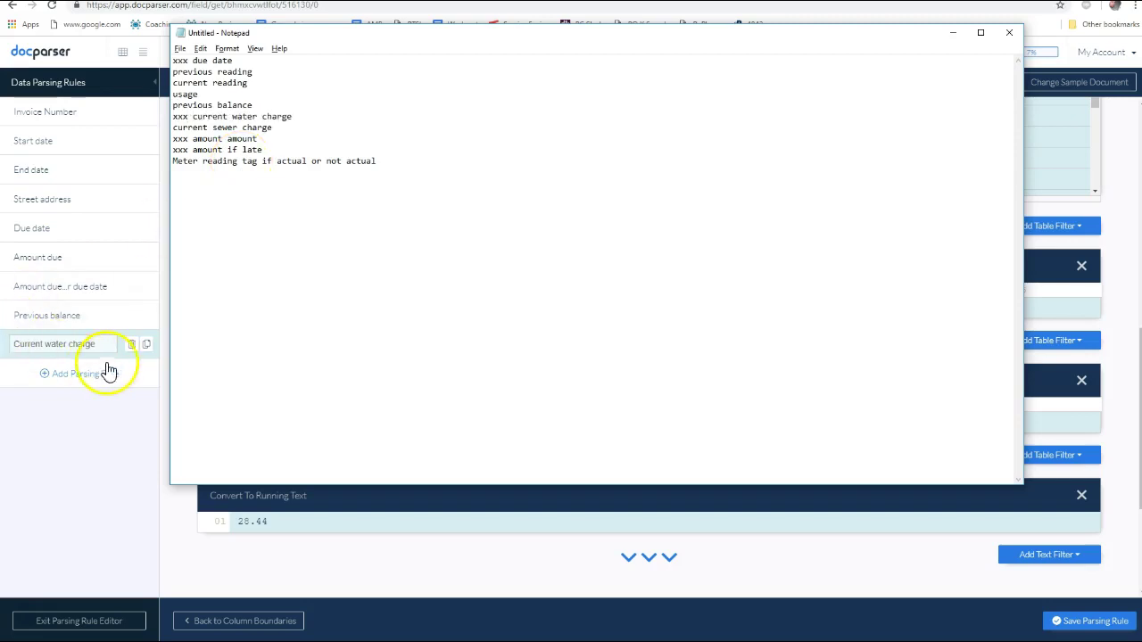
{"action": "left_click", "coordinate": [147, 346]}
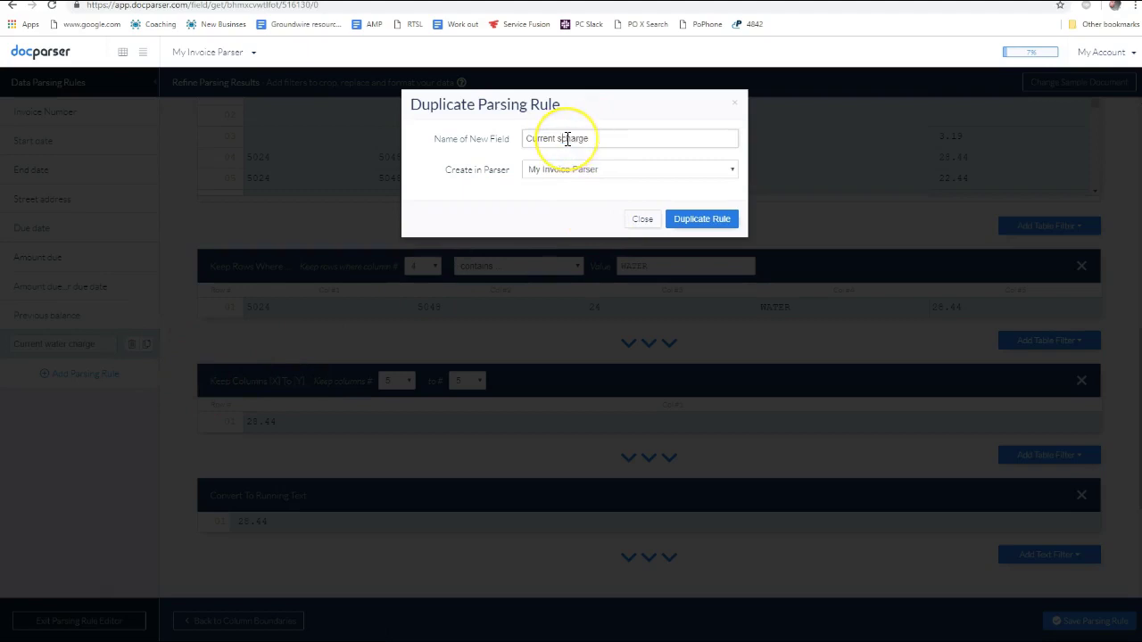
Create the Current sewer charge copy and change its Keep Rows value from PREV to SEW, yielding 22.44
{"action": "key", "text": "Return"}
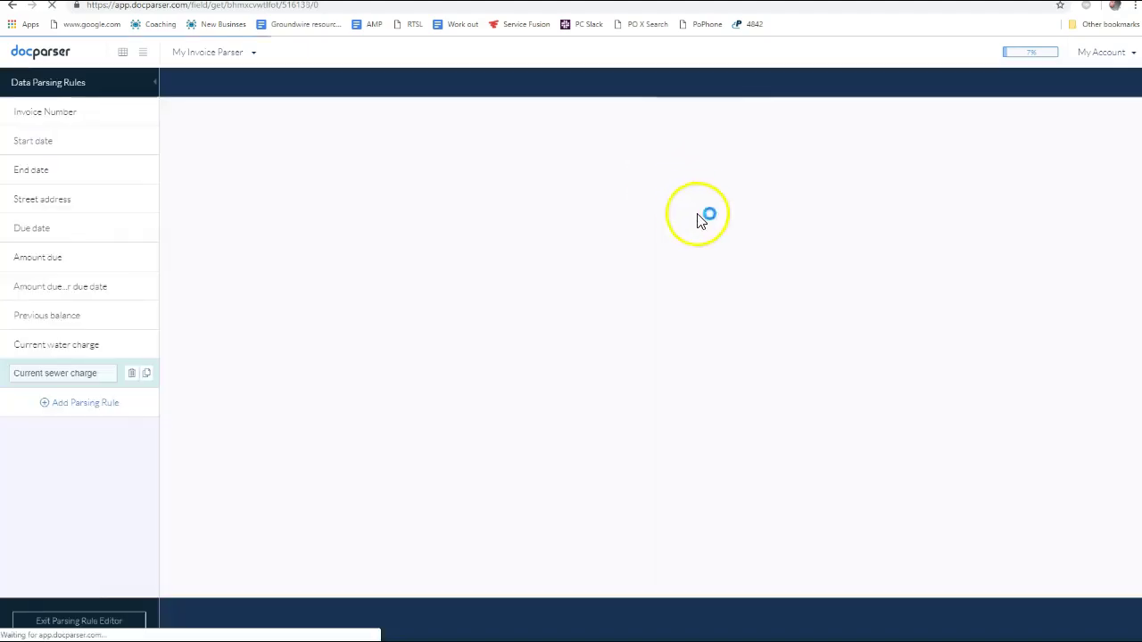
{"action": "scroll", "coordinate": [757, 323], "scroll_direction": "down", "scroll_amount": 5}
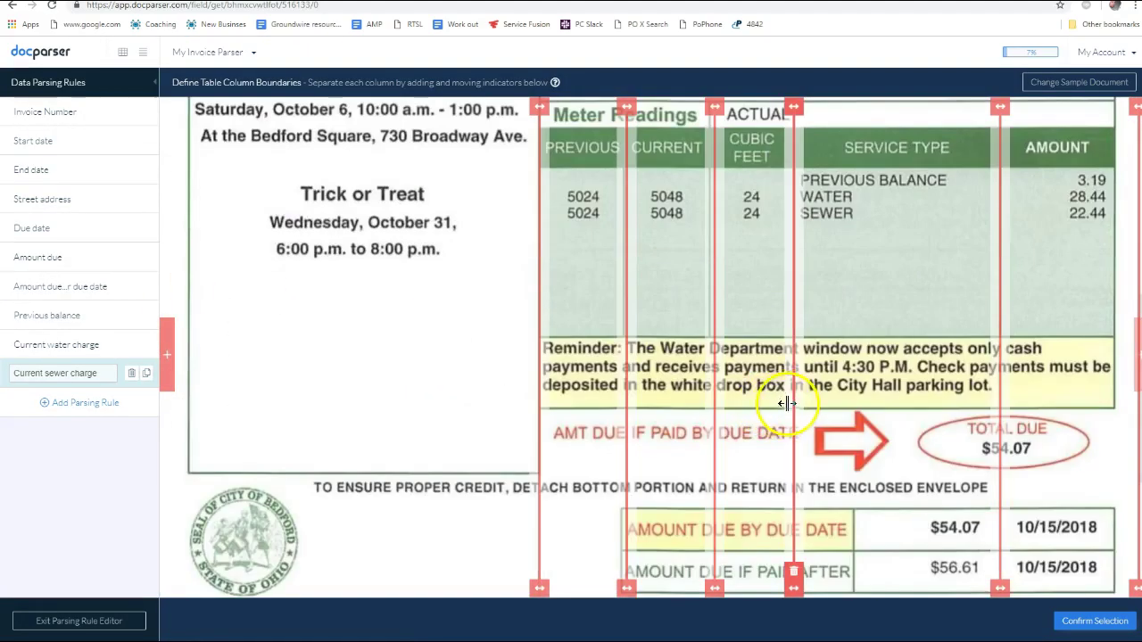
{"action": "left_click", "coordinate": [1095, 621]}
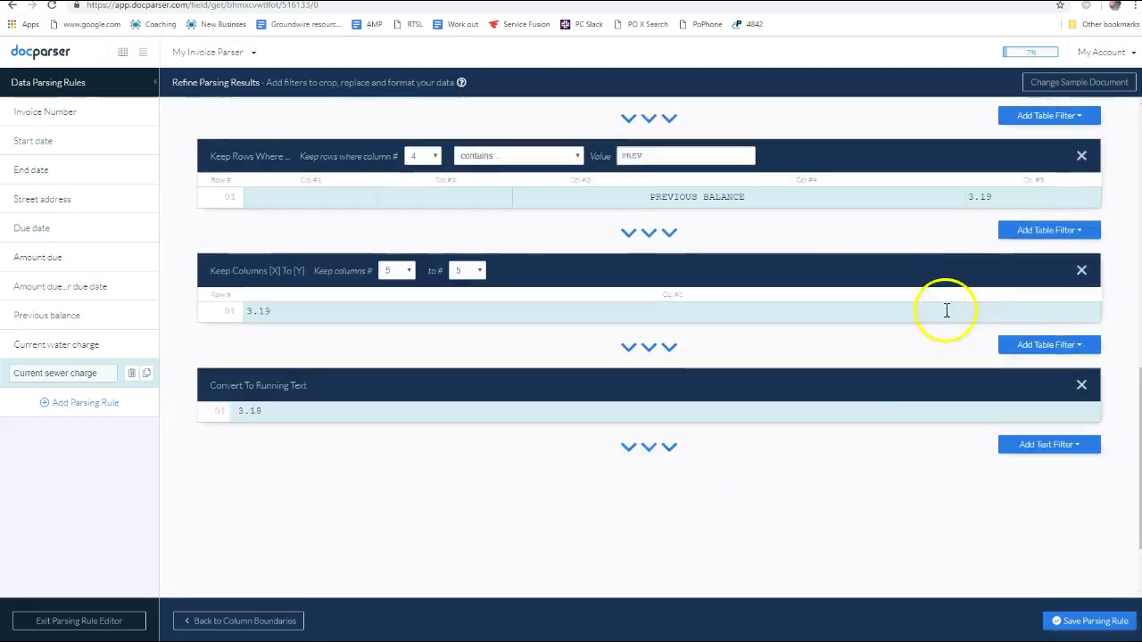
{"action": "scroll", "coordinate": [947, 310], "scroll_direction": "up", "scroll_amount": 1}
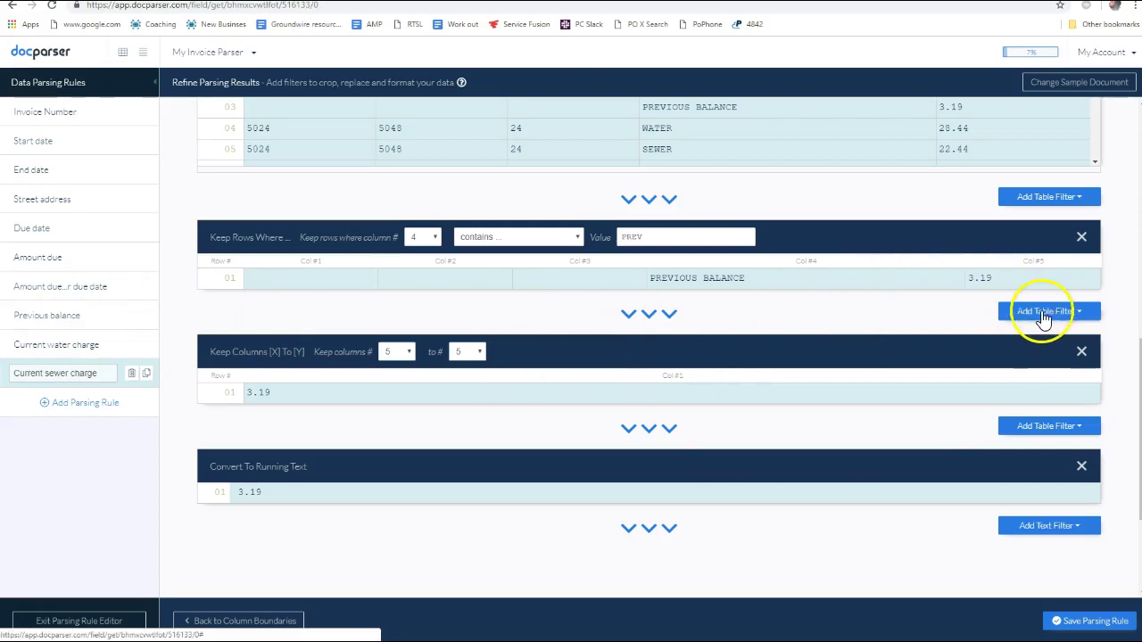
{"action": "left_click_drag", "start_coordinate": [650, 237], "coordinate": [609, 241]}
{"action": "type", "text": "s"}
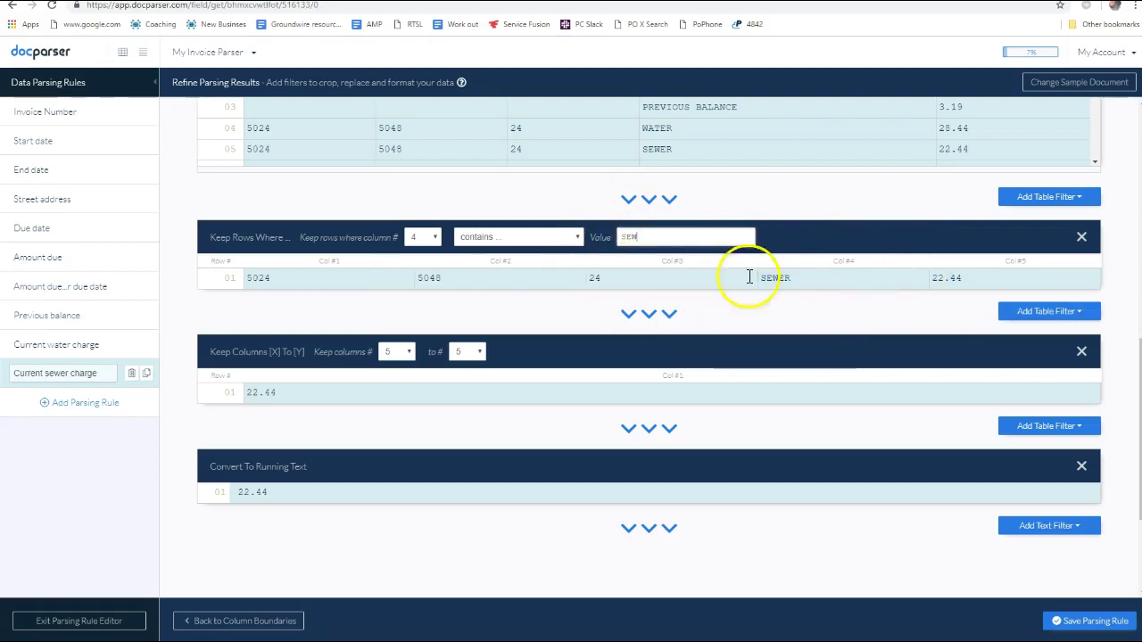
{"action": "scroll", "coordinate": [737, 327], "scroll_direction": "down", "scroll_amount": 1}
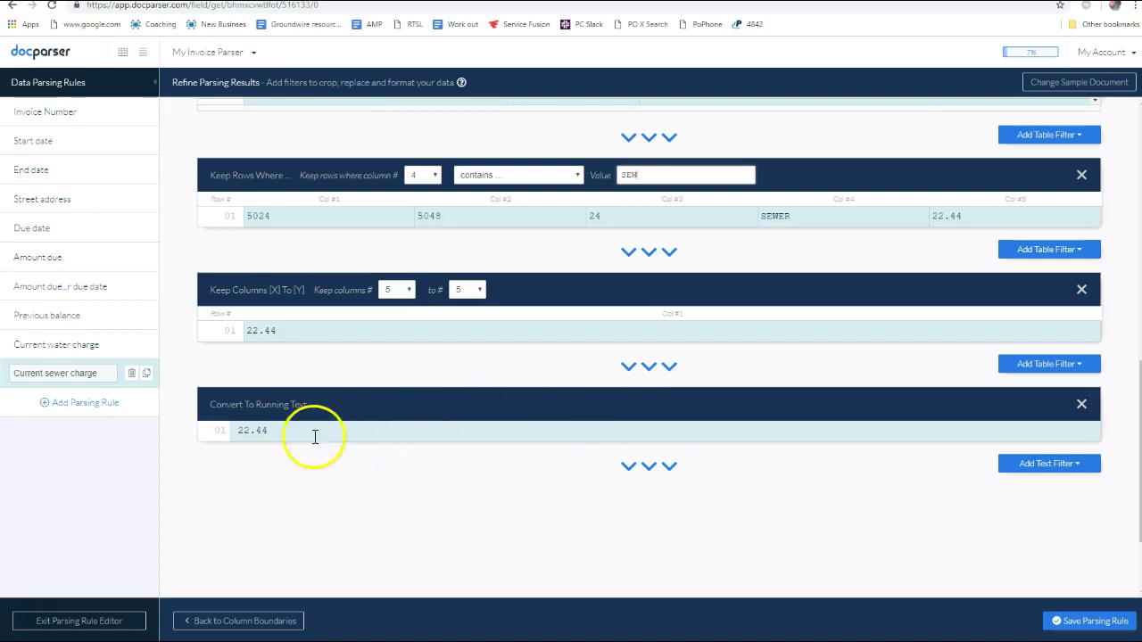
Save the sewer rule changes and review the Current water charge rule's filter results
{"action": "left_click", "coordinate": [64, 355]}
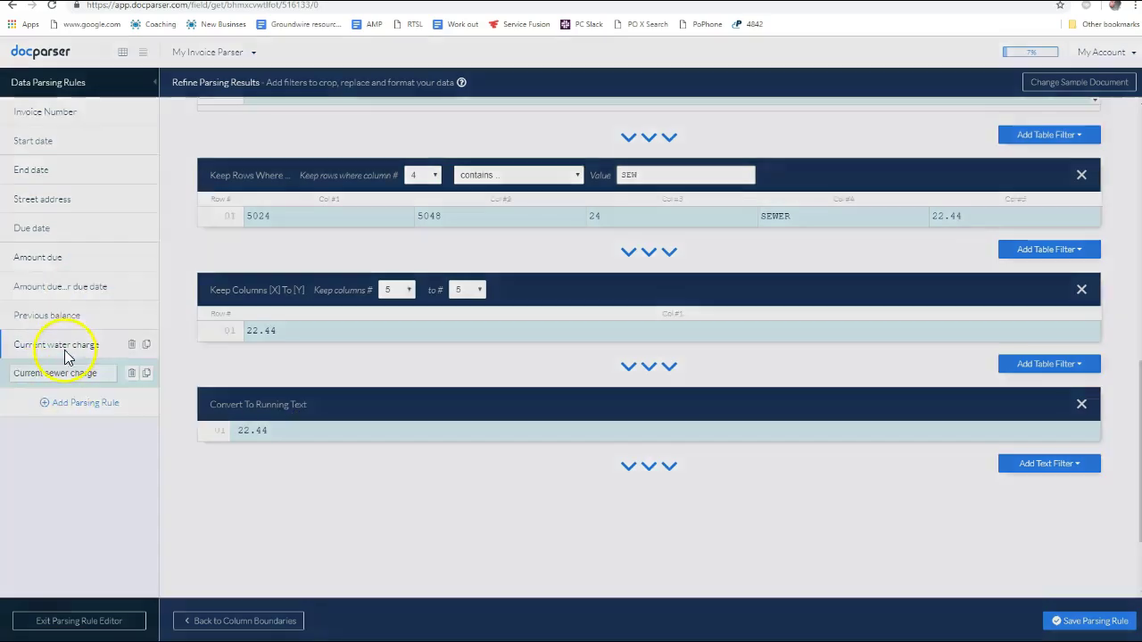
{"action": "left_click", "coordinate": [695, 159]}
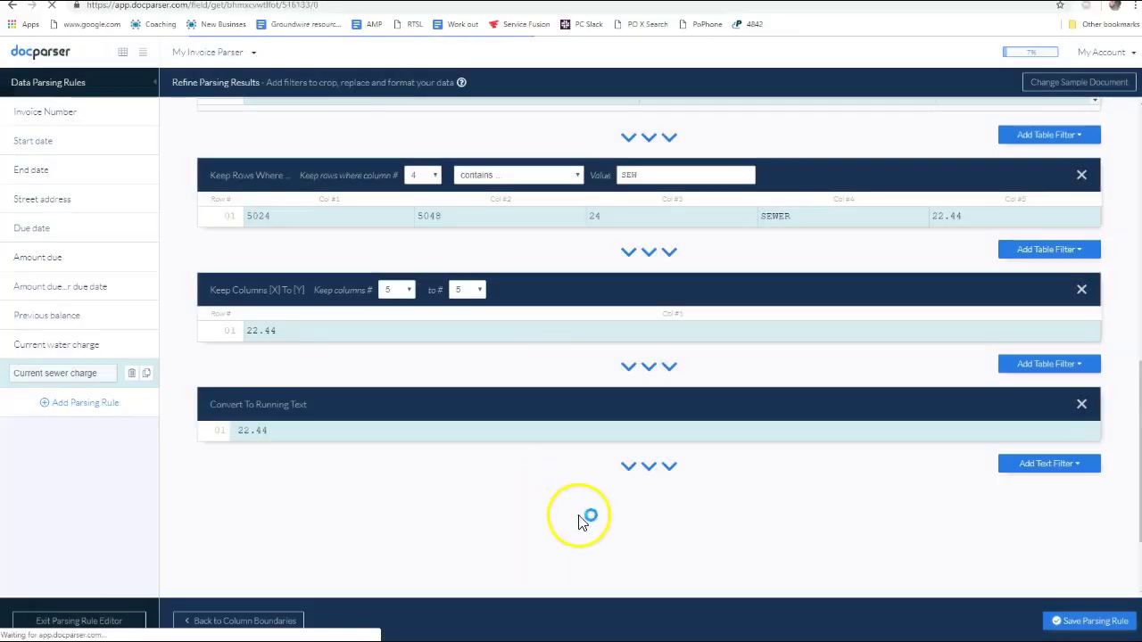
{"action": "left_click", "coordinate": [1093, 617]}
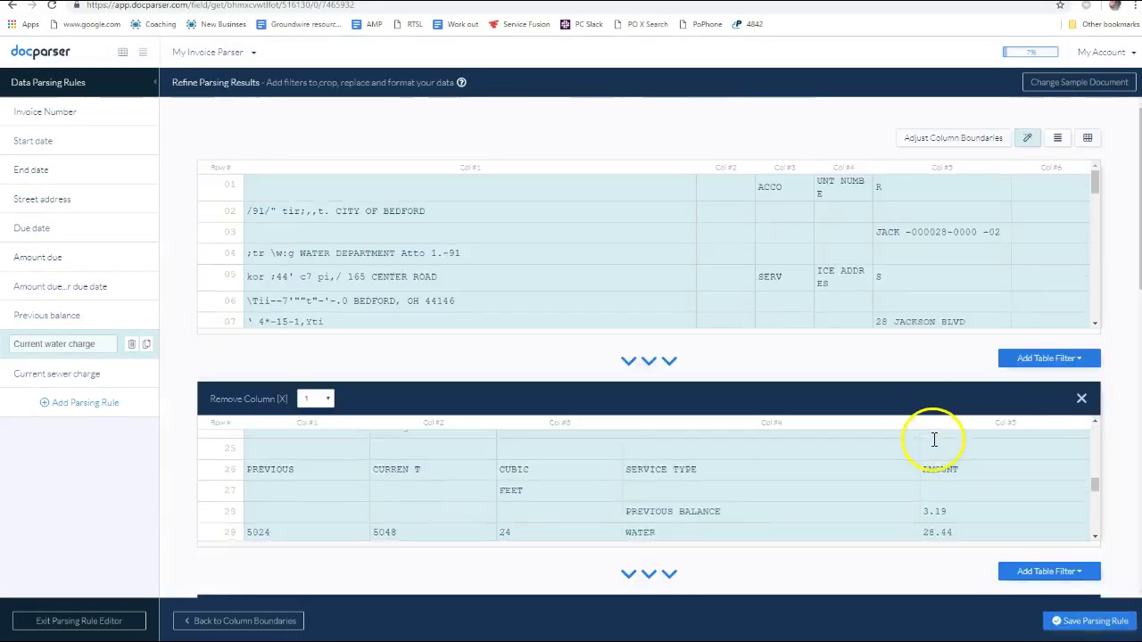
{"action": "scroll", "coordinate": [1062, 512], "scroll_direction": "down", "scroll_amount": 5}
{"action": "scroll", "coordinate": [999, 495], "scroll_direction": "down", "scroll_amount": 4}
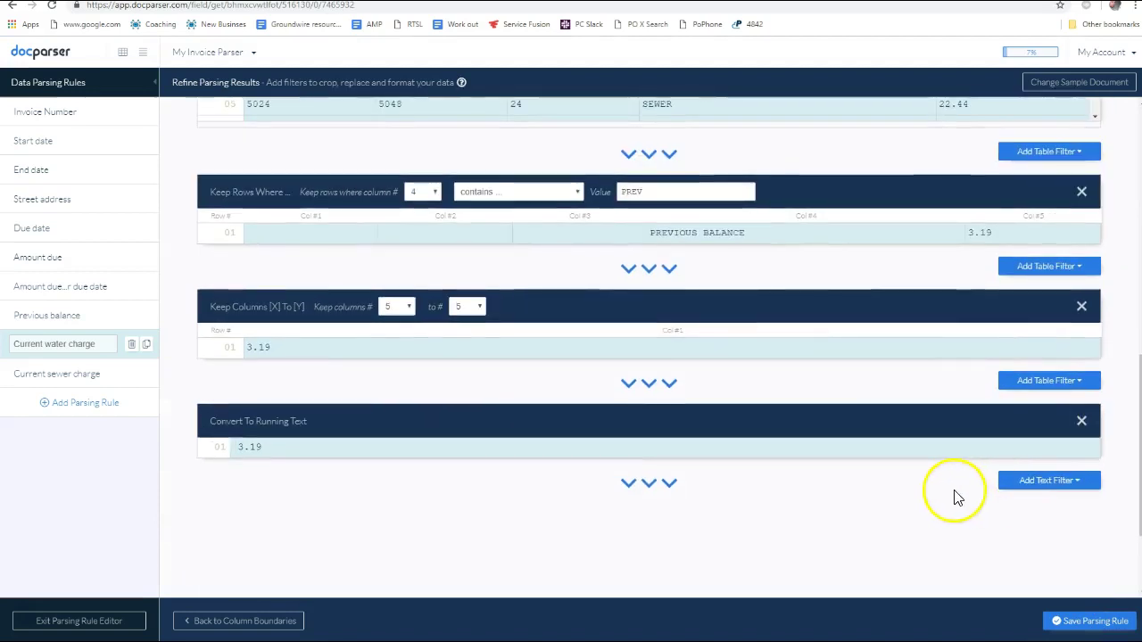
{"action": "scroll", "coordinate": [964, 435], "scroll_direction": "up", "scroll_amount": 1}
{"action": "scroll", "coordinate": [826, 397], "scroll_direction": "up", "scroll_amount": 2}
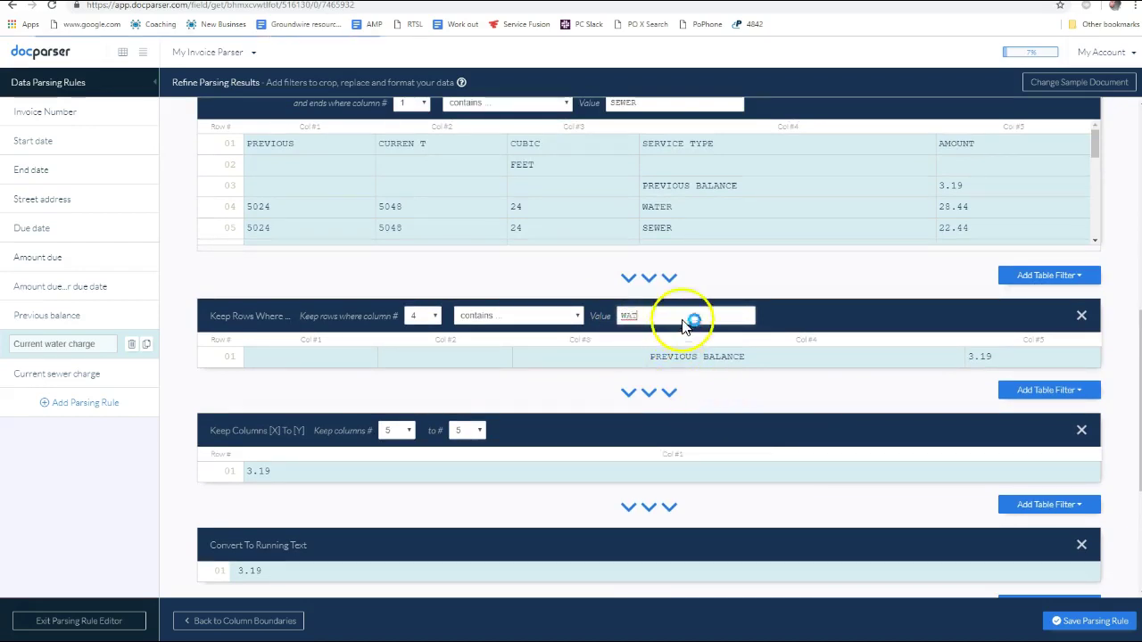
{"action": "scroll", "coordinate": [977, 438], "scroll_direction": "down", "scroll_amount": 2}
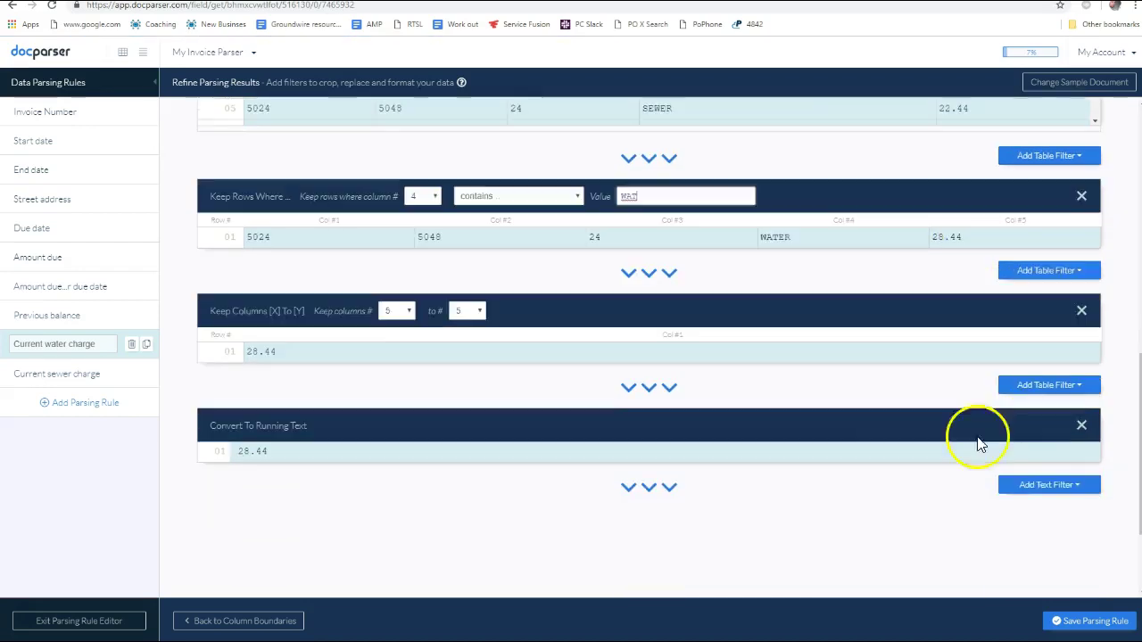
{"action": "scroll", "coordinate": [1036, 553], "scroll_direction": "down", "scroll_amount": 2}
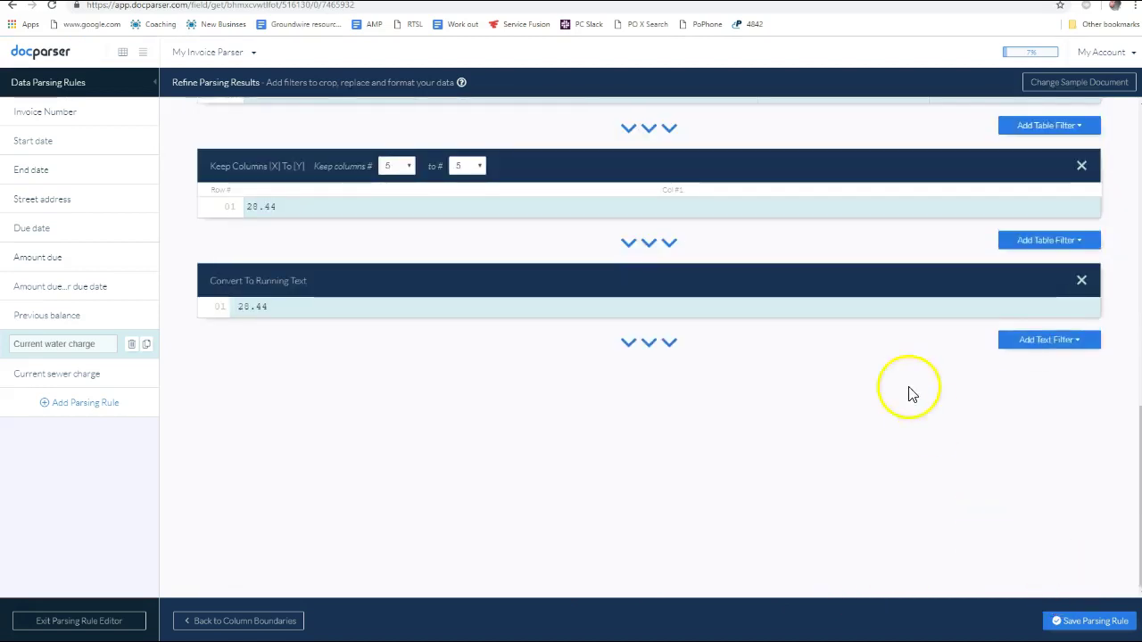
{"action": "scroll", "coordinate": [400, 357], "scroll_direction": "up", "scroll_amount": 1}
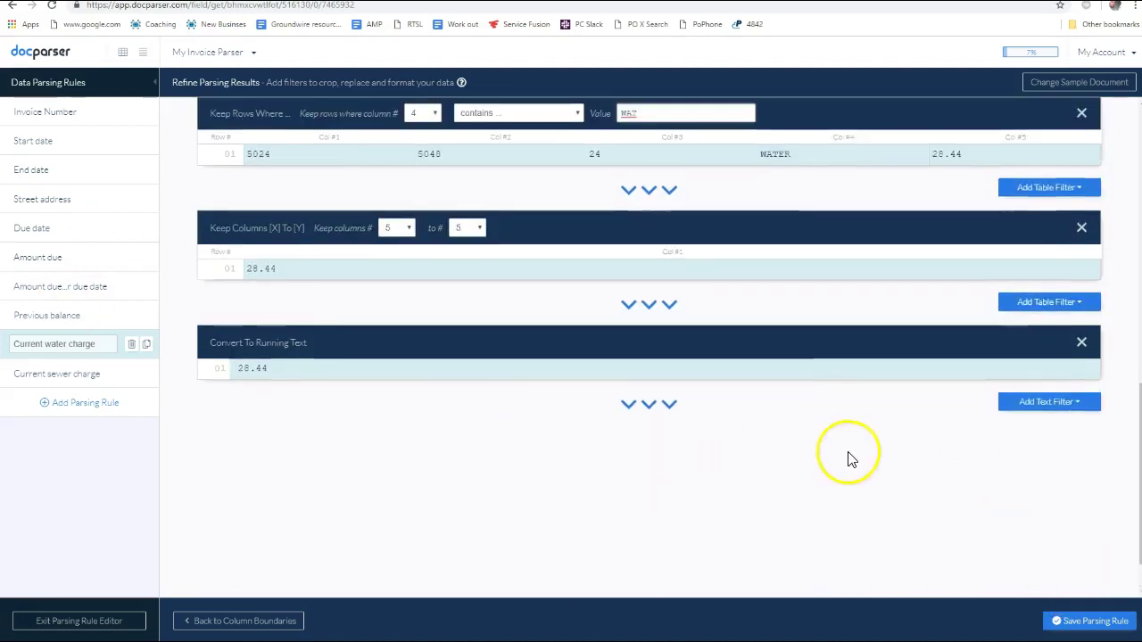
Save the Current water charge rule, stay in the editor, and start a new parsing rule
{"action": "left_click", "coordinate": [1092, 621]}
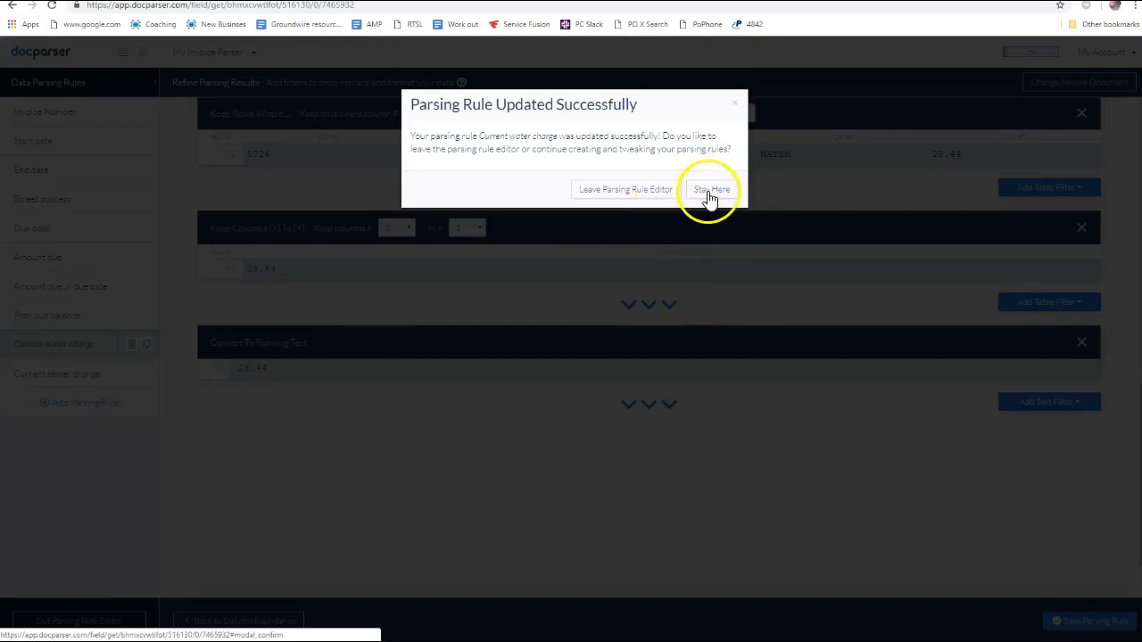
{"action": "left_click", "coordinate": [712, 191]}
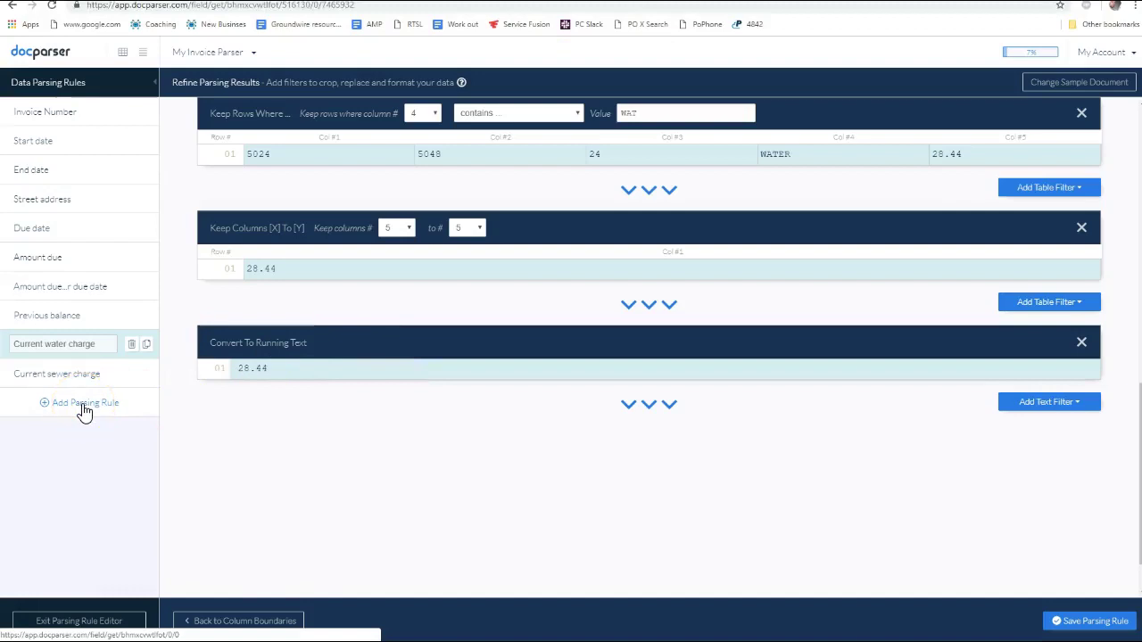
{"action": "left_click", "coordinate": [84, 412]}
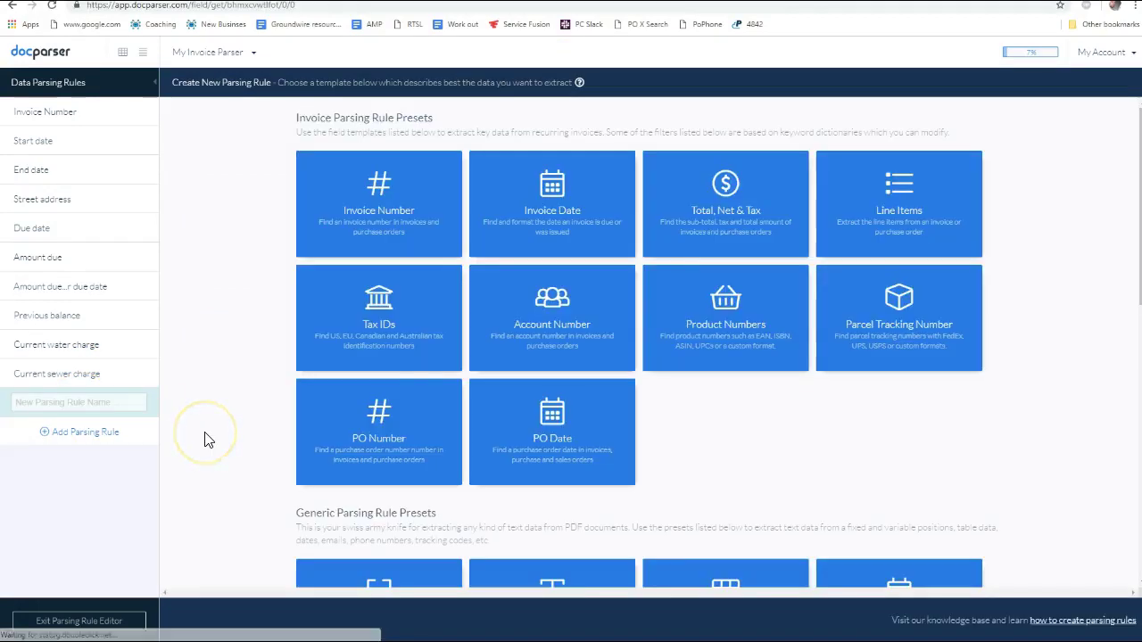
{"action": "key", "text": "alt+Tab"}
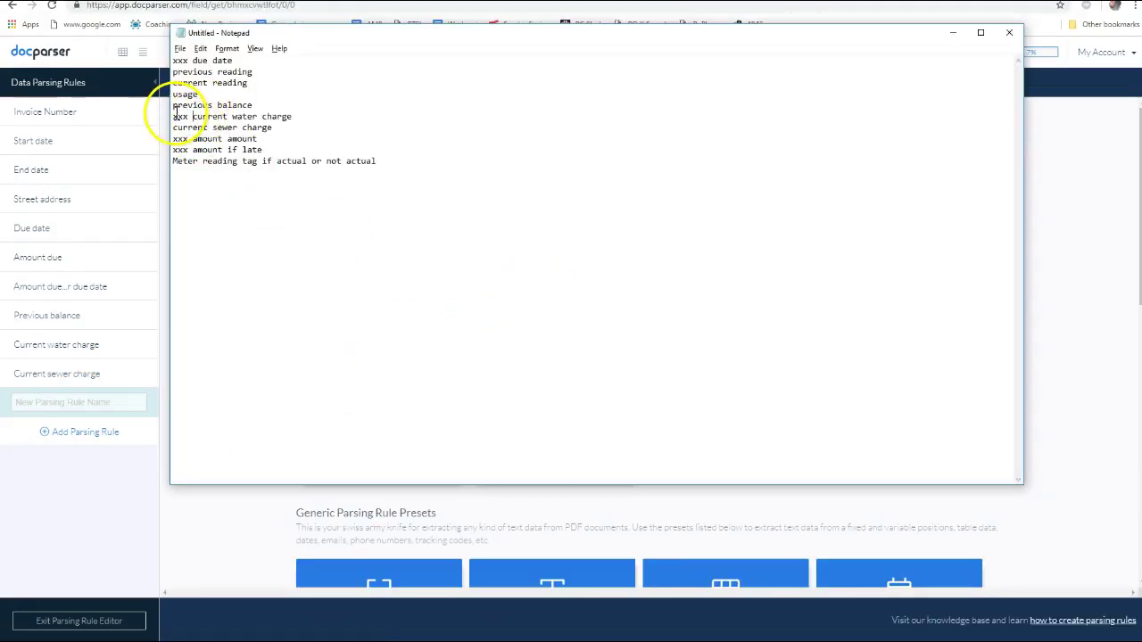
Prefix the previous balance and current sewer charge lines with xxx in Notepad, then return to Docparser
{"action": "left_click", "coordinate": [173, 105]}
{"action": "type", "text": "xxx"}
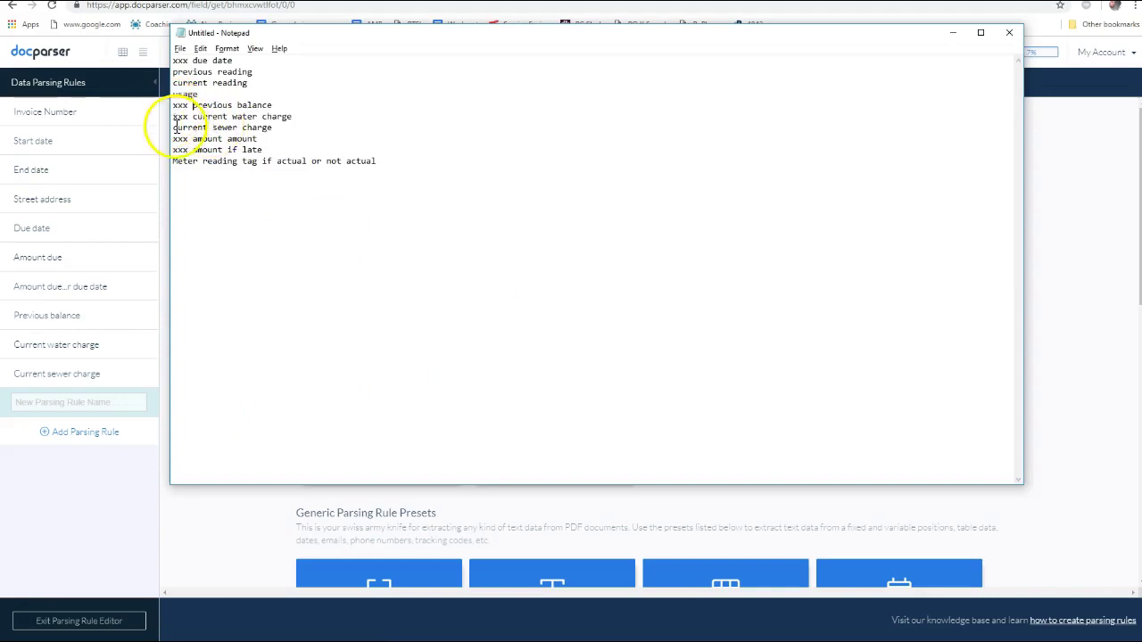
{"action": "left_click", "coordinate": [173, 127]}
{"action": "type", "text": "xxx"}
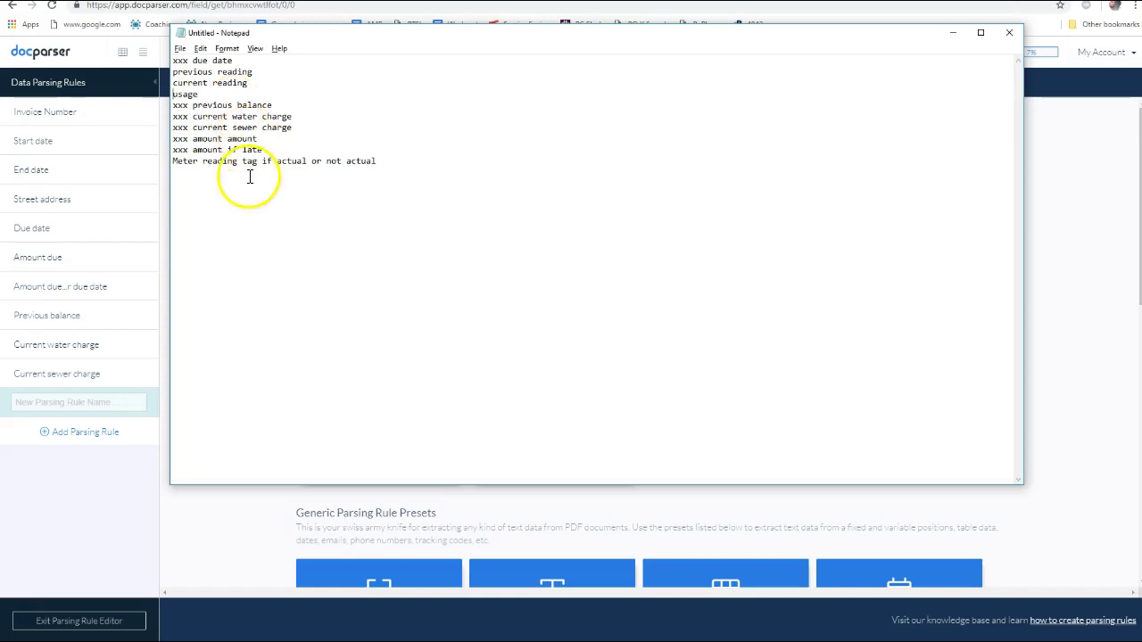
{"action": "left_click", "coordinate": [106, 421]}
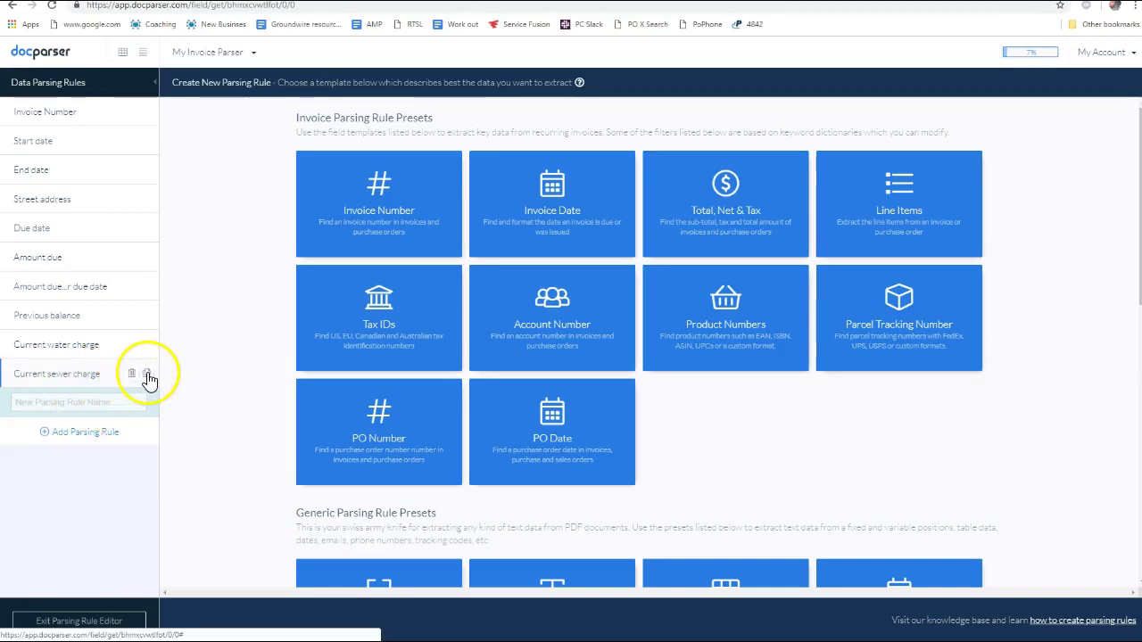
Duplicate the Current sewer charge rule as a new rule named Usage
{"action": "left_click", "coordinate": [147, 374]}
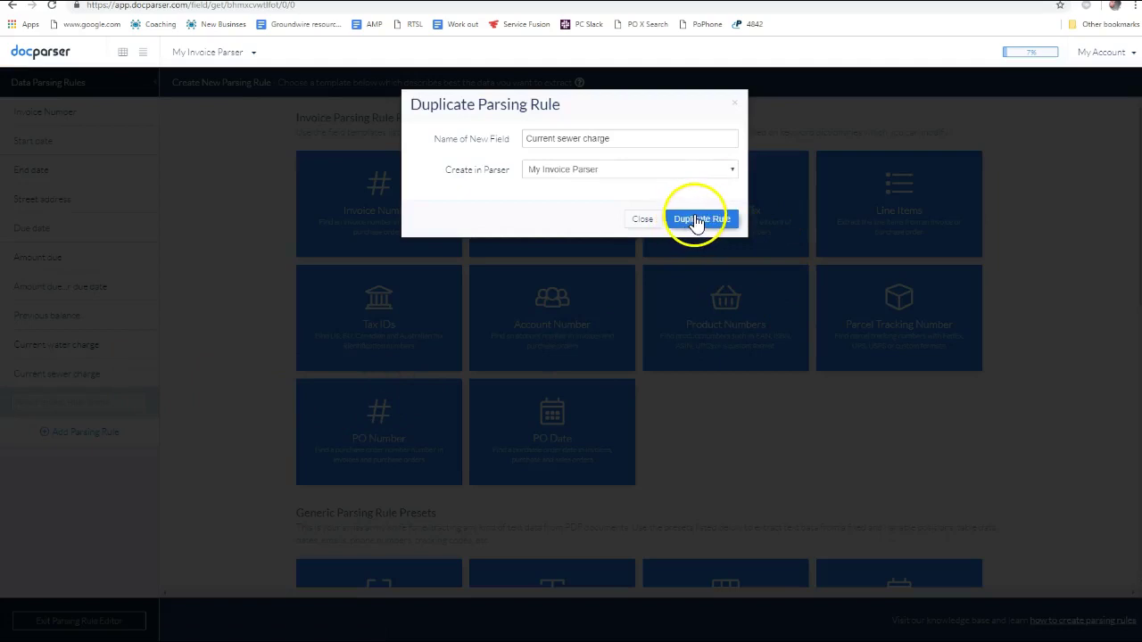
{"action": "left_click_drag", "start_coordinate": [610, 136], "coordinate": [485, 140]}
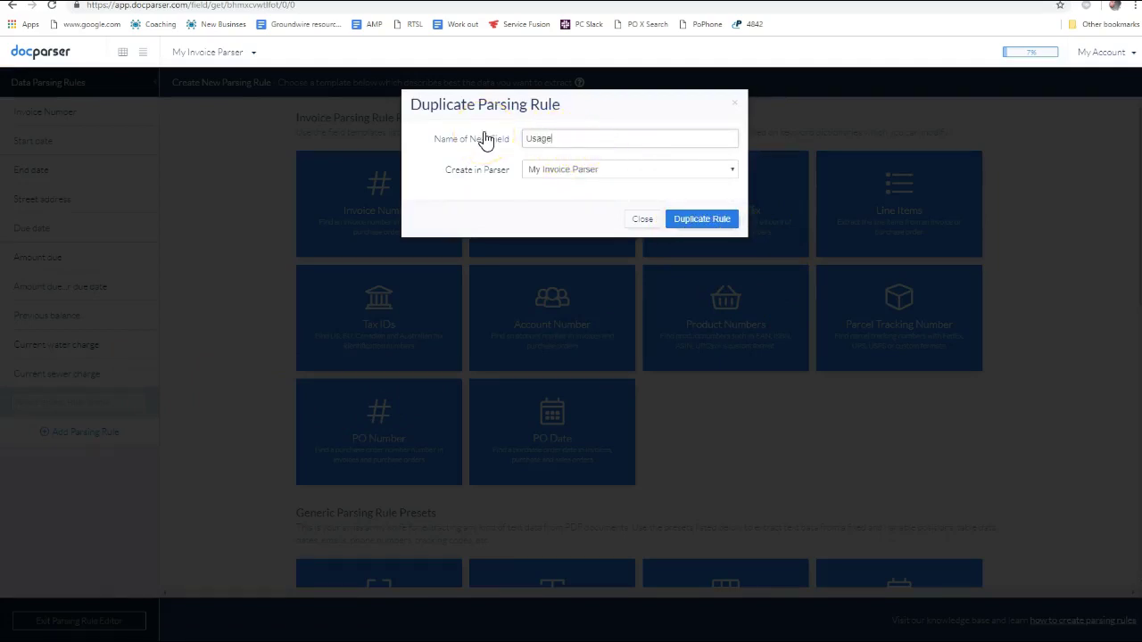
{"action": "type", "text": "Usage"}
{"action": "left_click", "coordinate": [698, 220]}
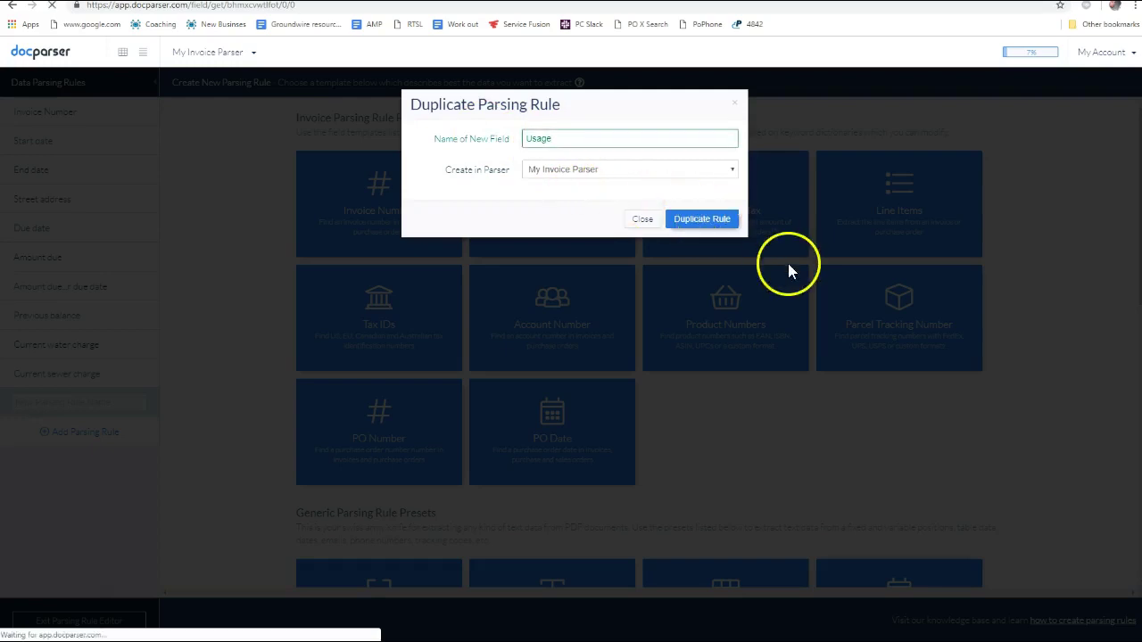
Accept the column layout and change the Keep Rows value from SEW to WAT
{"action": "scroll", "coordinate": [683, 362], "scroll_direction": "down", "scroll_amount": 10}
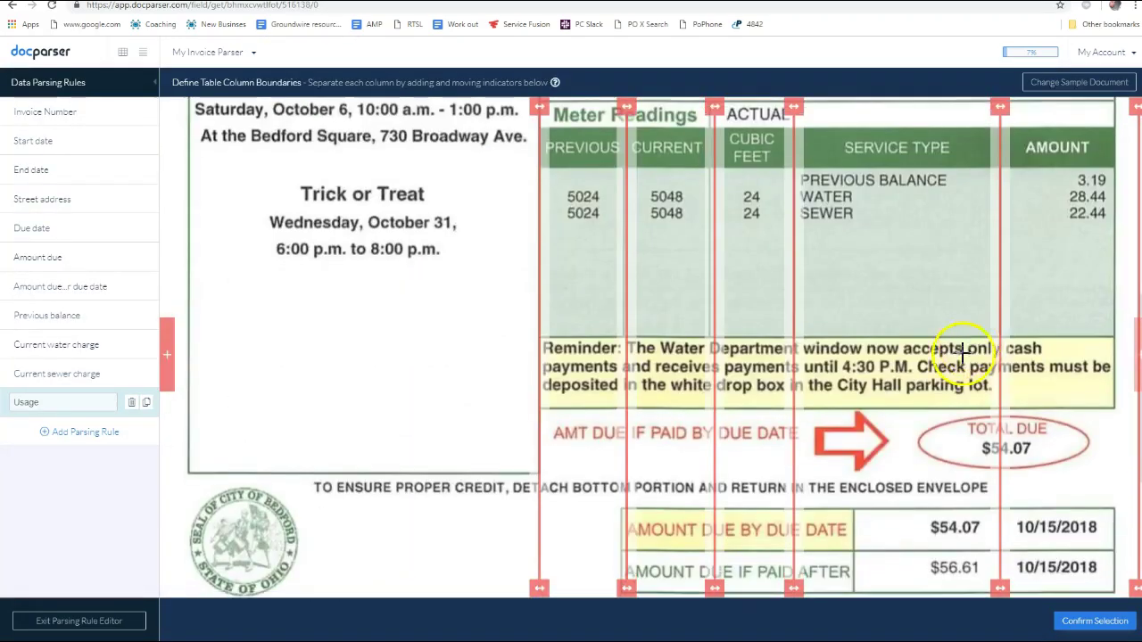
{"action": "left_click", "coordinate": [1095, 621]}
{"action": "scroll", "coordinate": [783, 477], "scroll_direction": "down", "scroll_amount": 15}
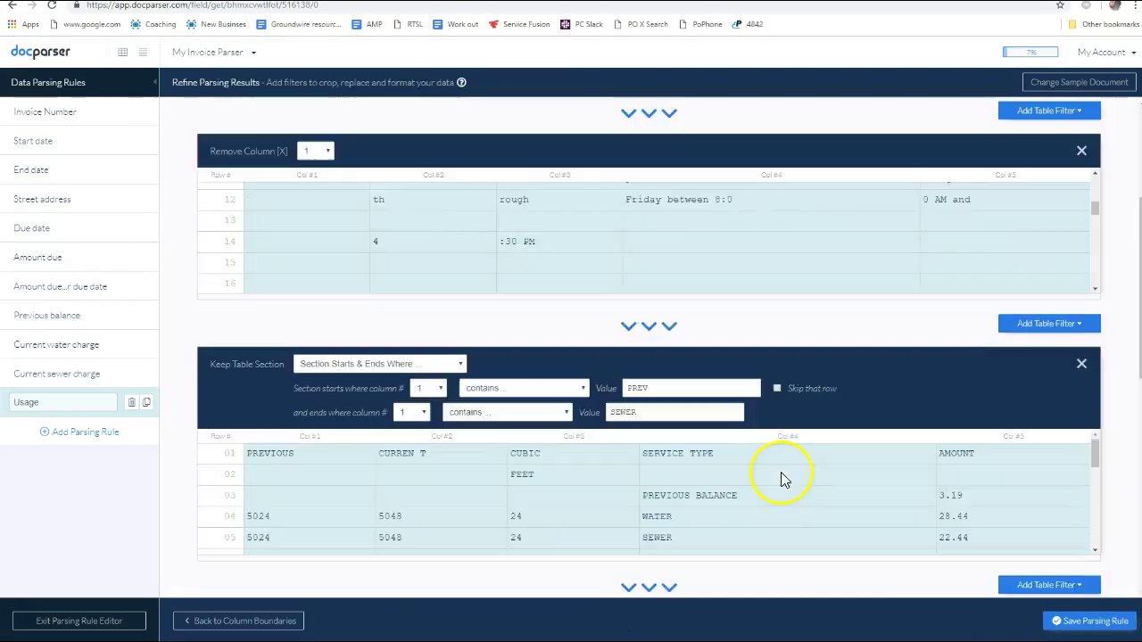
{"action": "scroll", "coordinate": [815, 489], "scroll_direction": "up", "scroll_amount": 3}
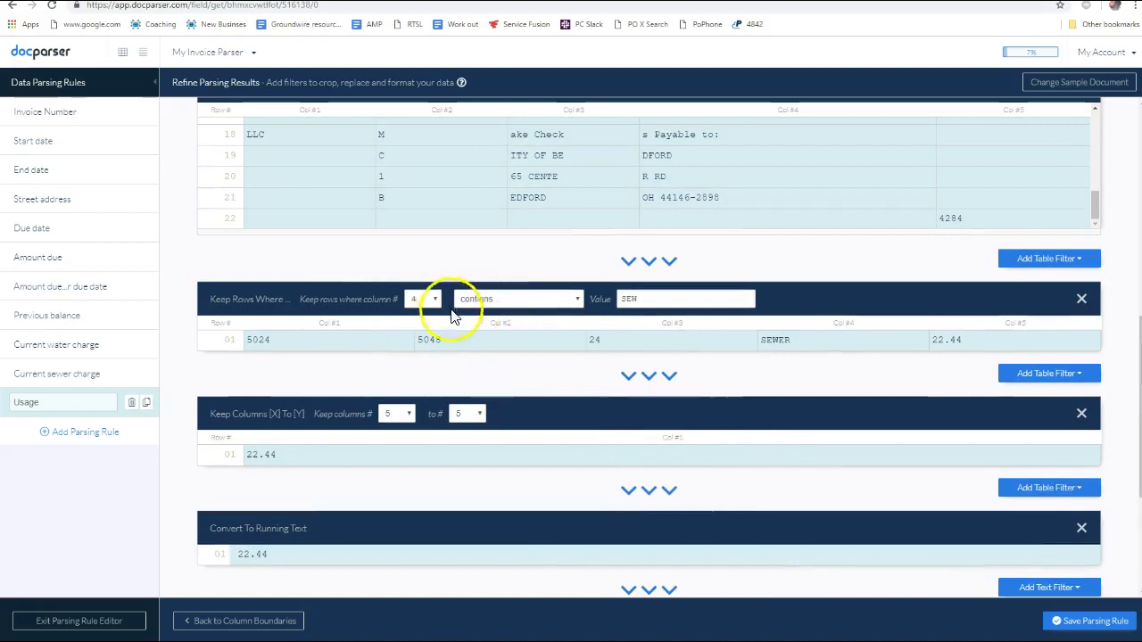
{"action": "left_click_drag", "start_coordinate": [658, 299], "coordinate": [606, 301]}
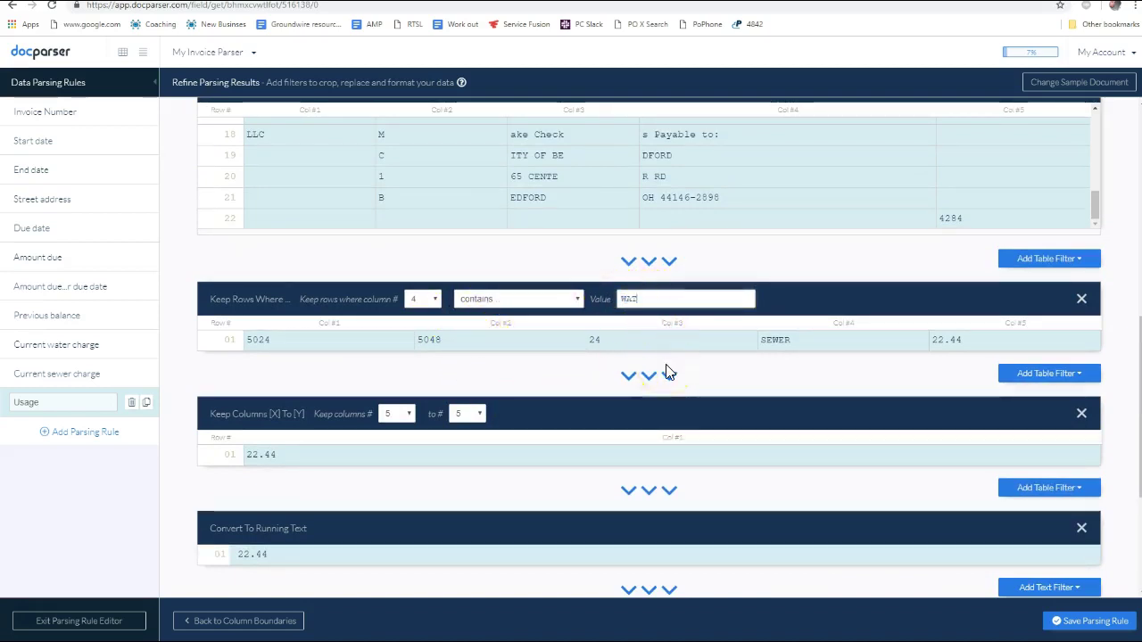
{"action": "type", "text": "WAT"}
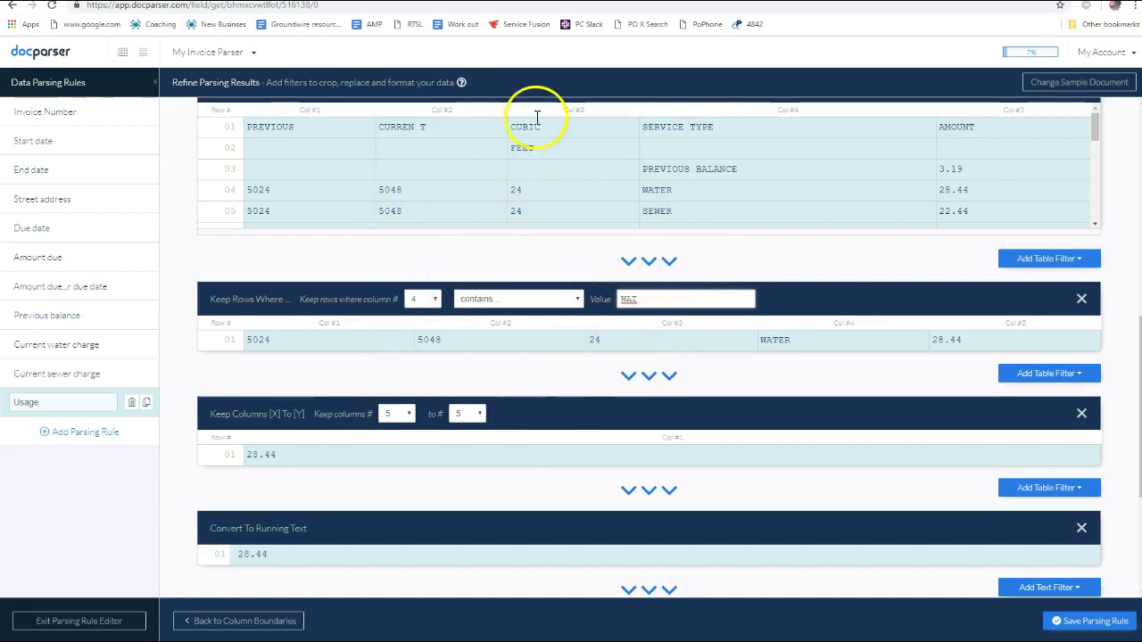
Keep only column 3 so Usage outputs 24, then save and leave the editor
{"action": "left_click", "coordinate": [399, 413]}
{"action": "left_click", "coordinate": [395, 466]}
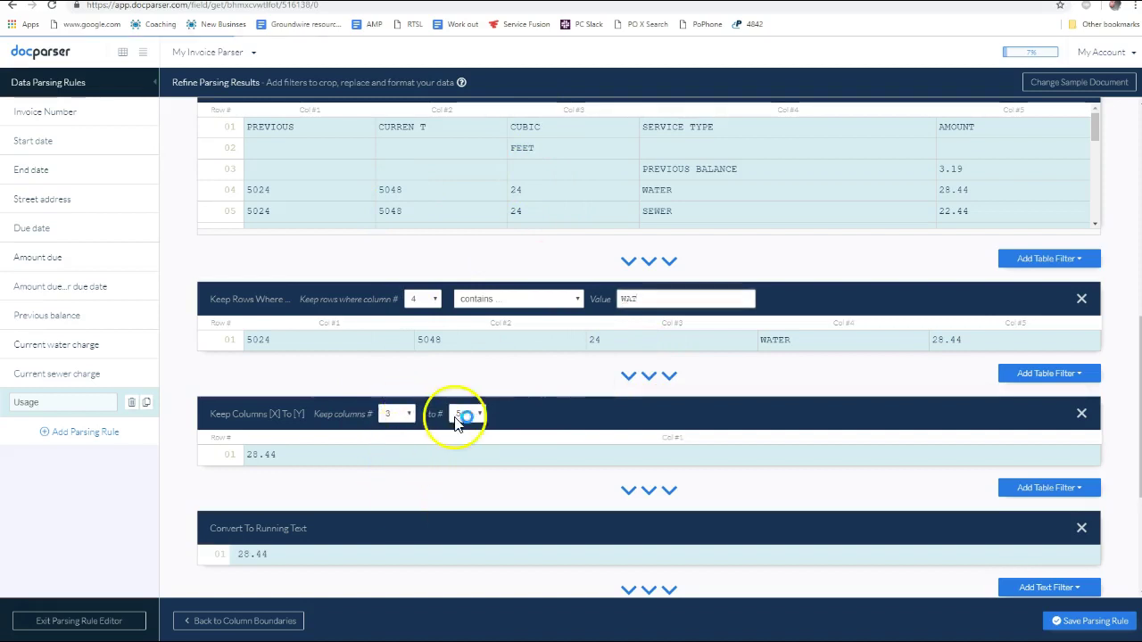
{"action": "left_click", "coordinate": [482, 423]}
{"action": "left_click", "coordinate": [466, 471]}
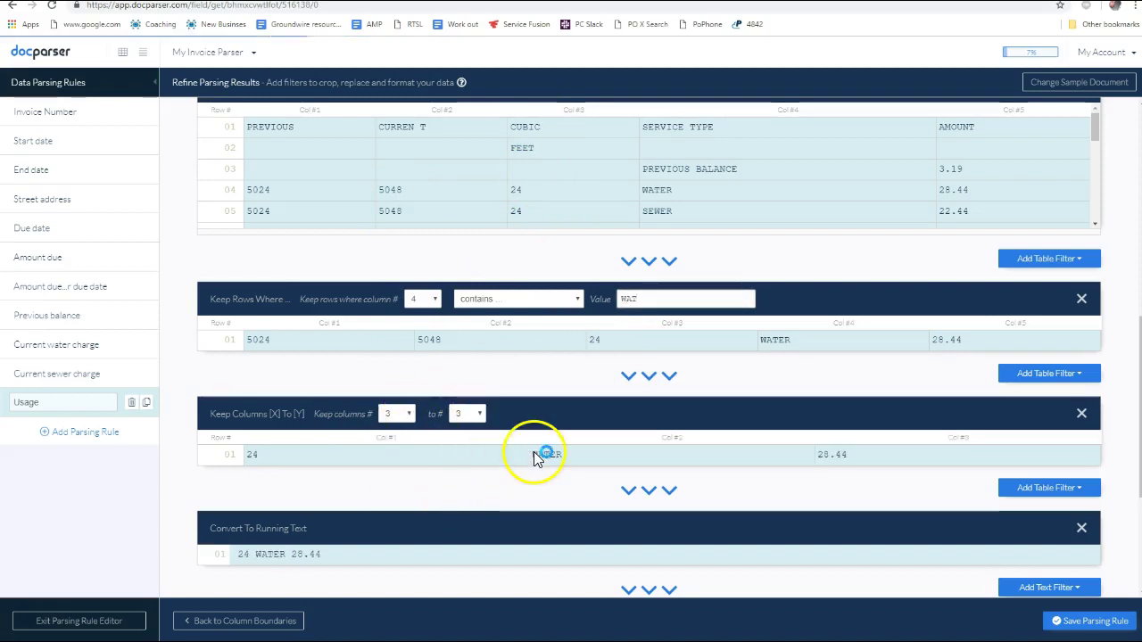
{"action": "scroll", "coordinate": [624, 481], "scroll_direction": "down", "scroll_amount": 1}
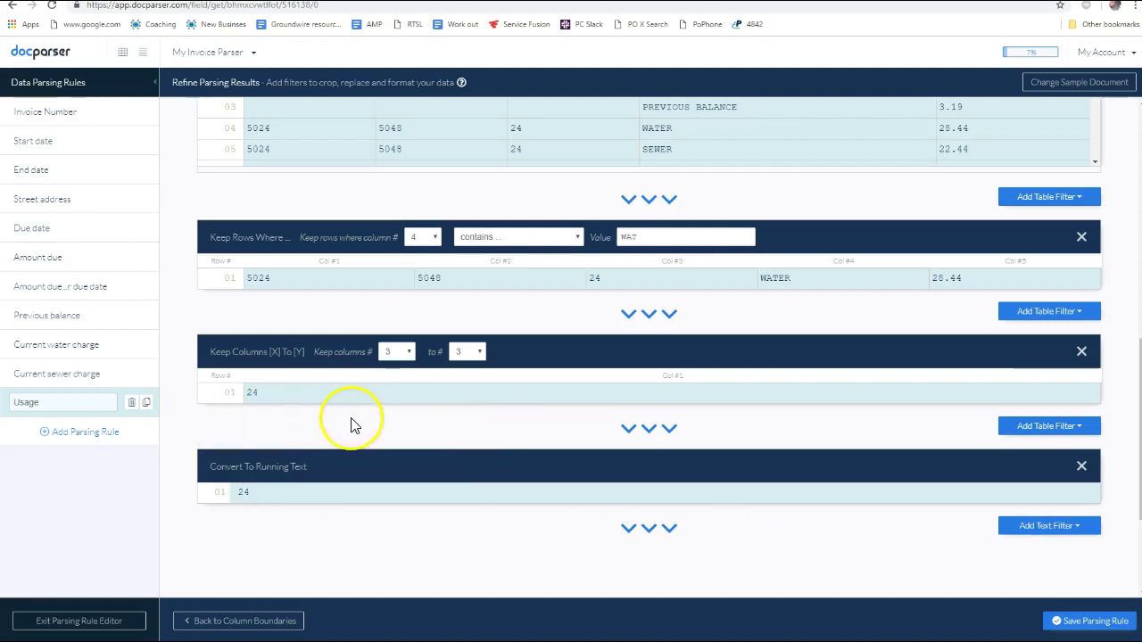
{"action": "left_click", "coordinate": [1090, 629]}
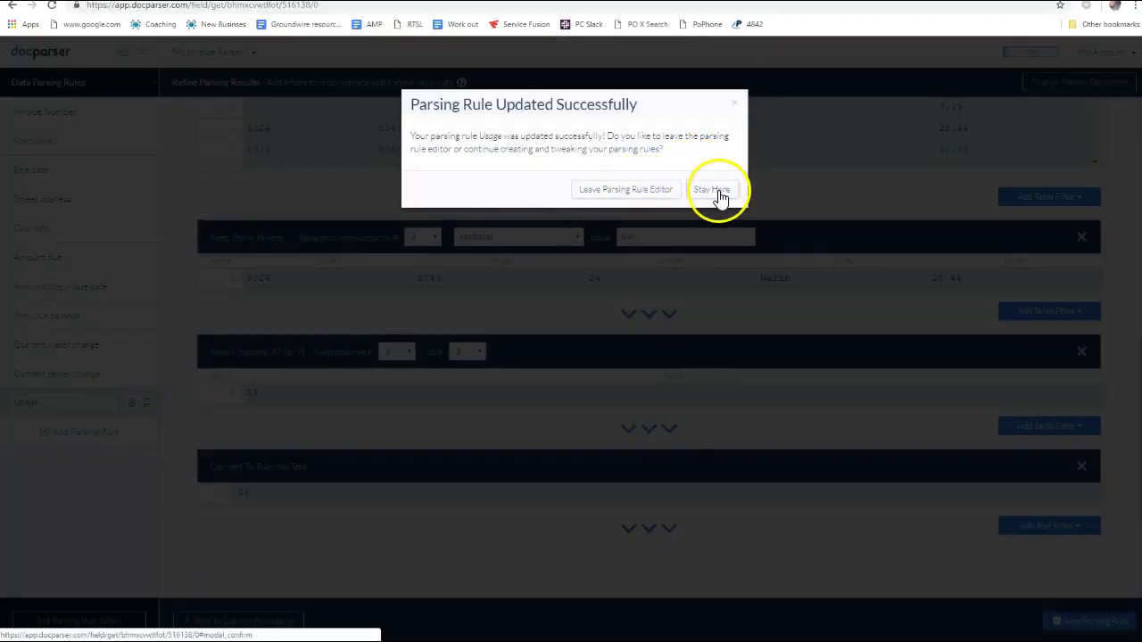
{"action": "left_click", "coordinate": [655, 196]}
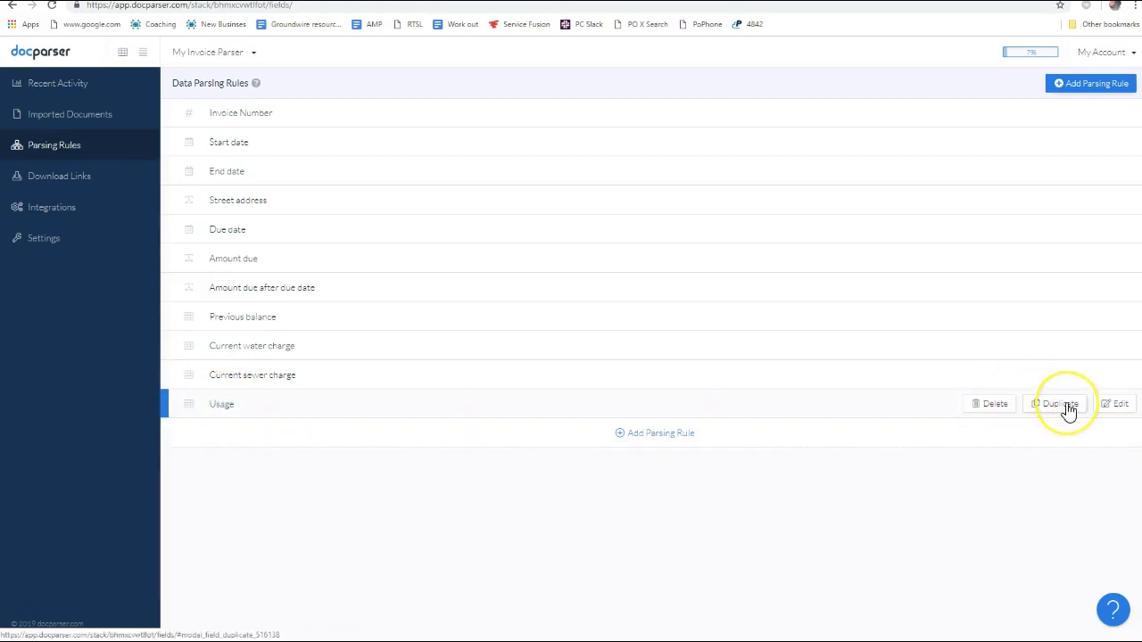
Duplicate the Usage rule and open the copy to rename it Start reading
{"action": "left_click", "coordinate": [1067, 405]}
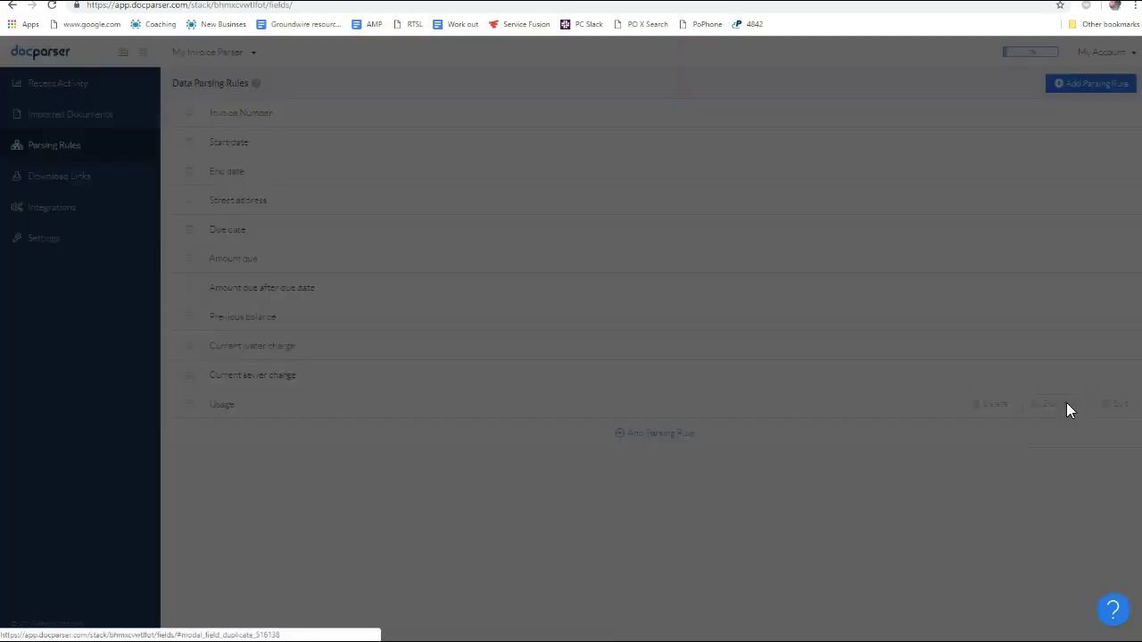
{"action": "left_click", "coordinate": [703, 227]}
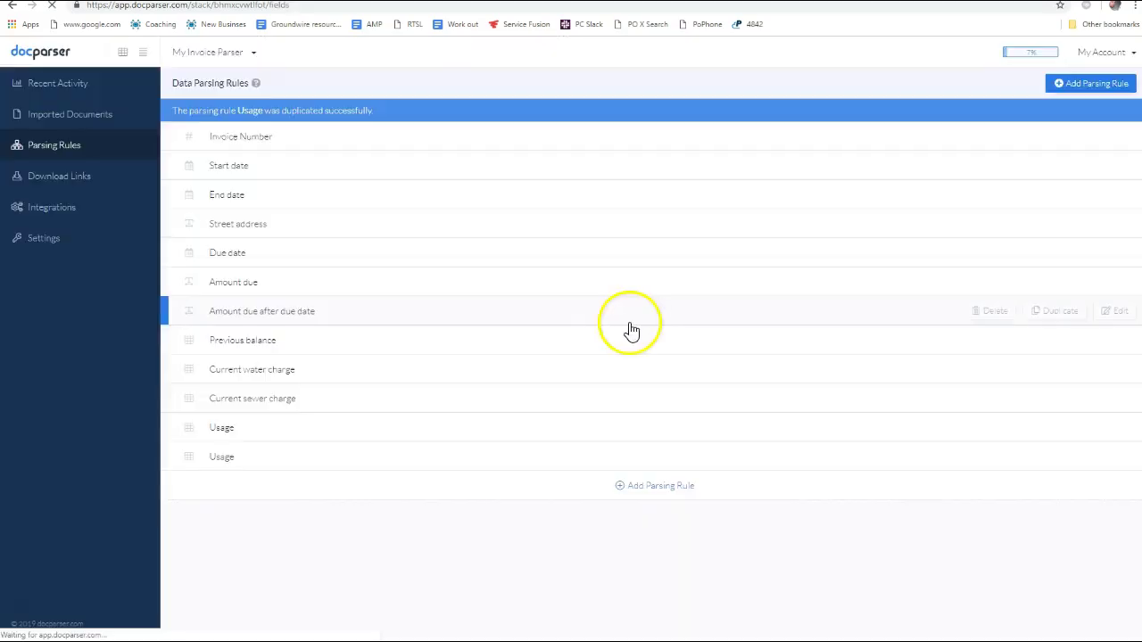
{"action": "left_click", "coordinate": [1113, 457]}
{"action": "left_click_drag", "start_coordinate": [43, 432], "coordinate": [11, 432]}
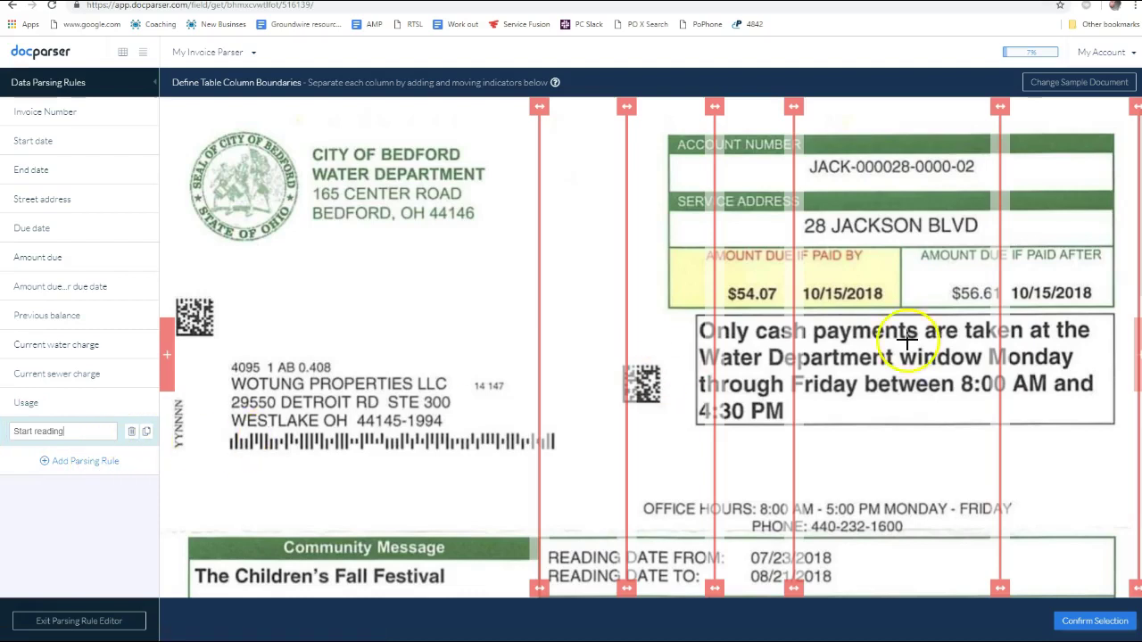
Keep only column 1 so Start reading returns 5024, and save it
{"action": "left_click", "coordinate": [1062, 621]}
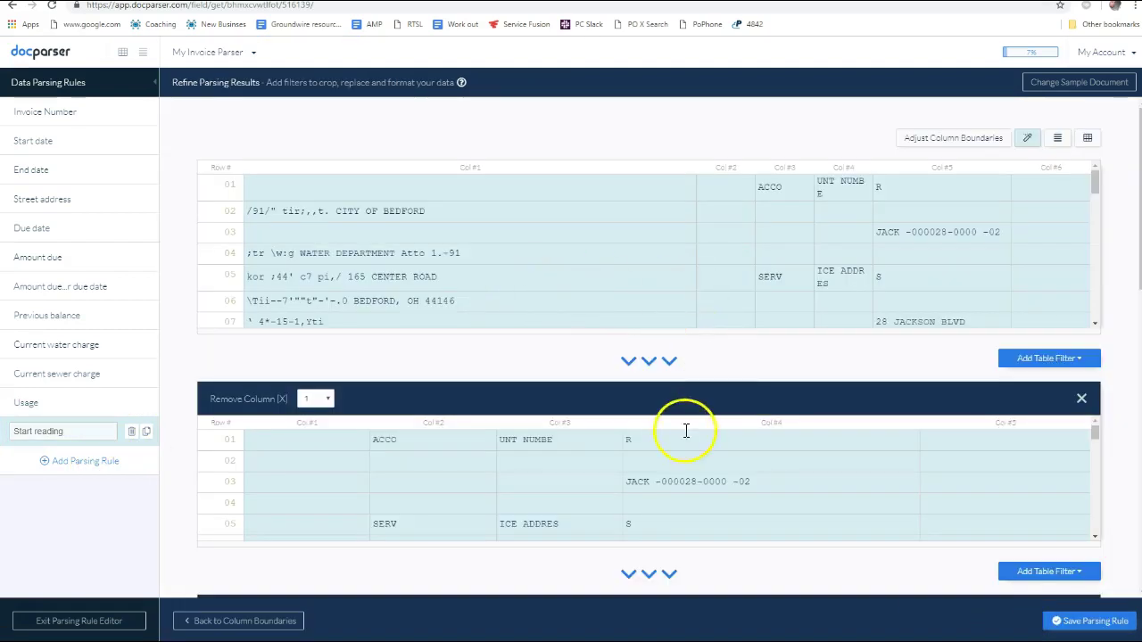
{"action": "scroll", "coordinate": [574, 382], "scroll_direction": "down", "scroll_amount": 10}
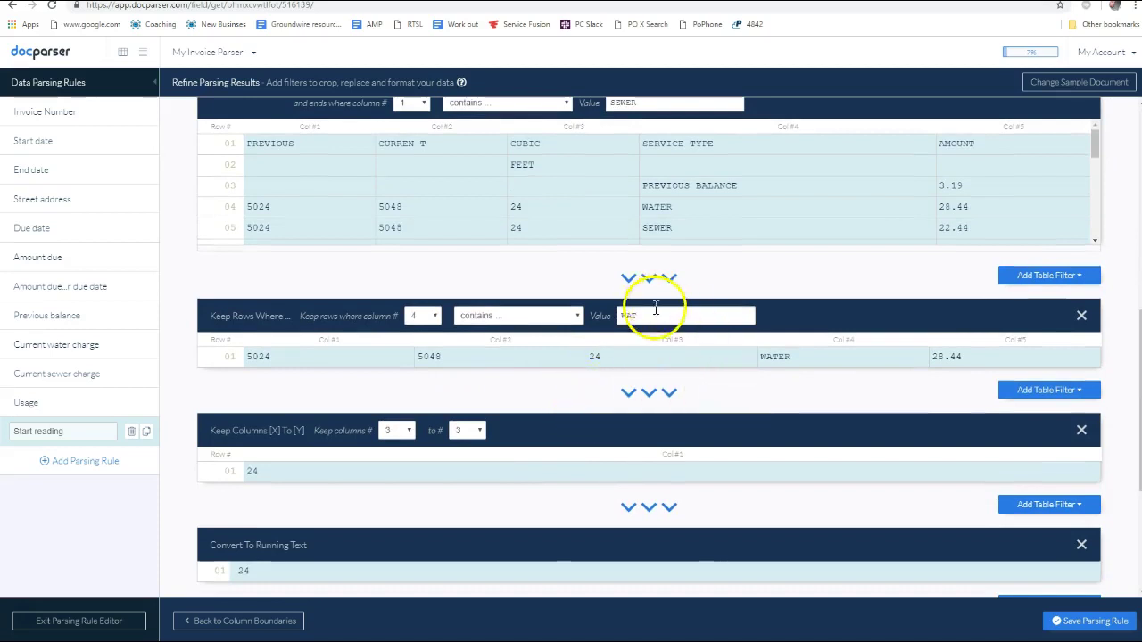
{"action": "scroll", "coordinate": [402, 446], "scroll_direction": "down", "scroll_amount": 2}
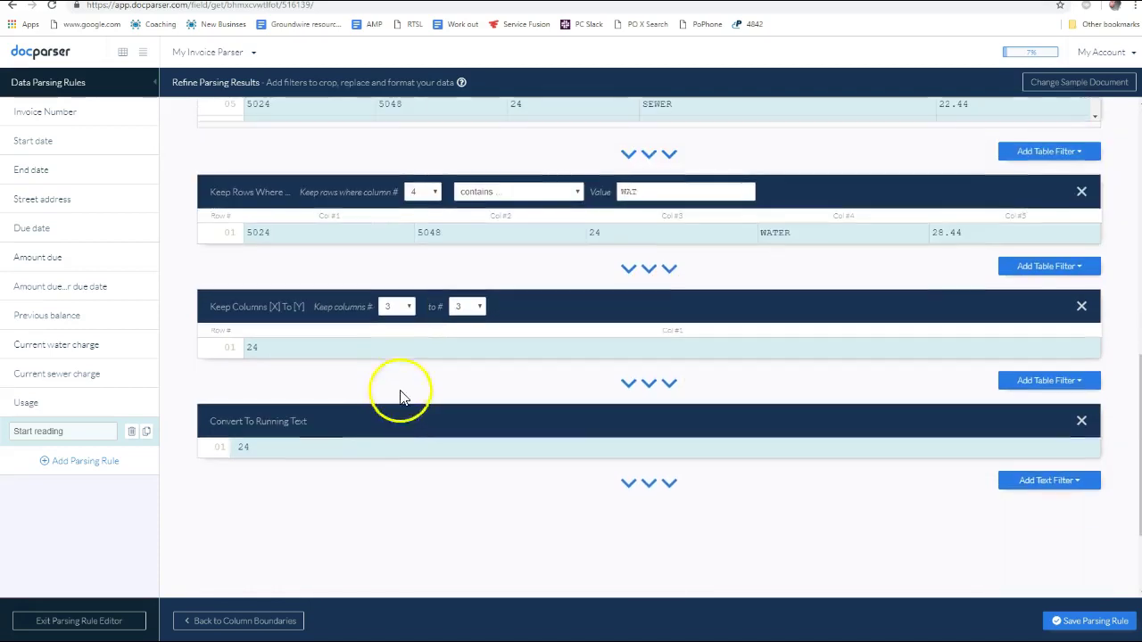
{"action": "left_click", "coordinate": [406, 309]}
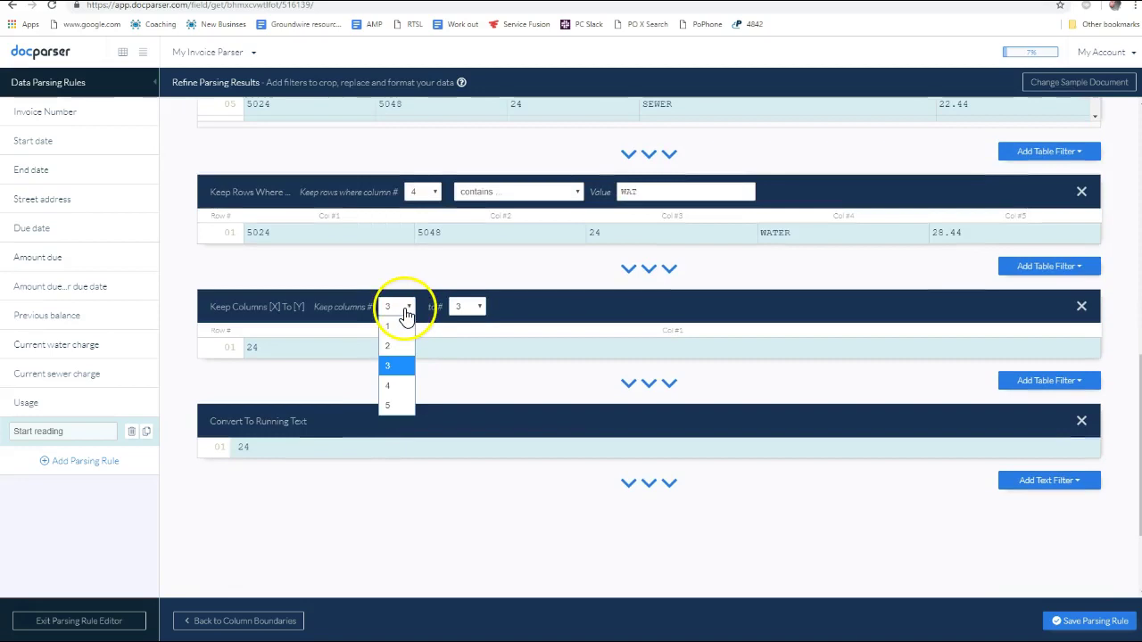
{"action": "left_click", "coordinate": [397, 327]}
{"action": "left_click", "coordinate": [467, 307]}
{"action": "left_click", "coordinate": [462, 330]}
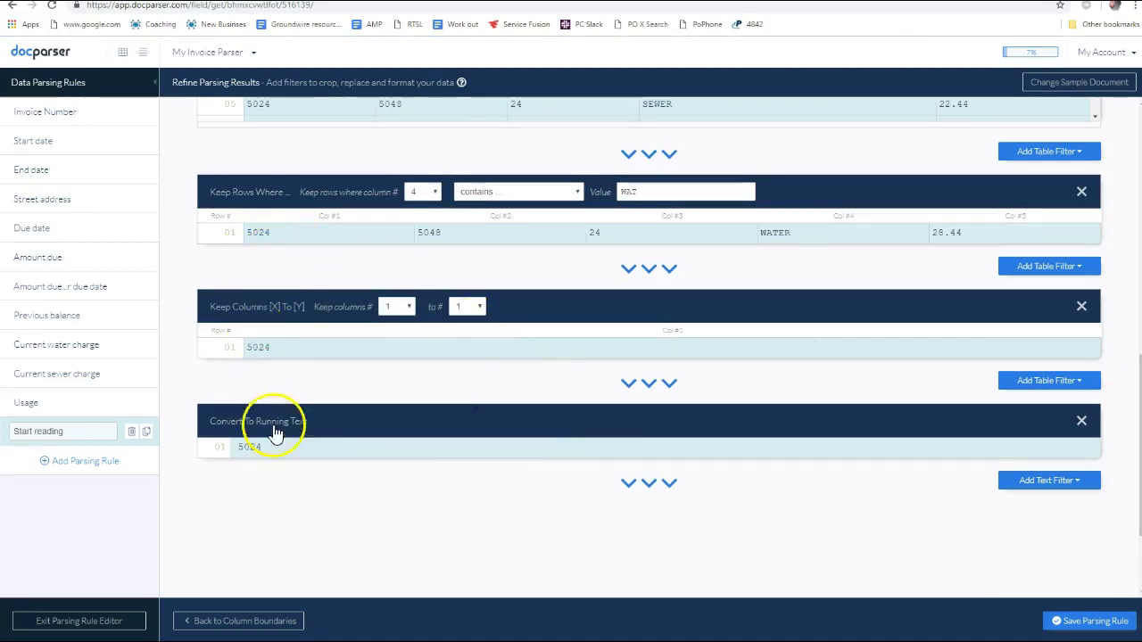
{"action": "left_click", "coordinate": [1095, 623]}
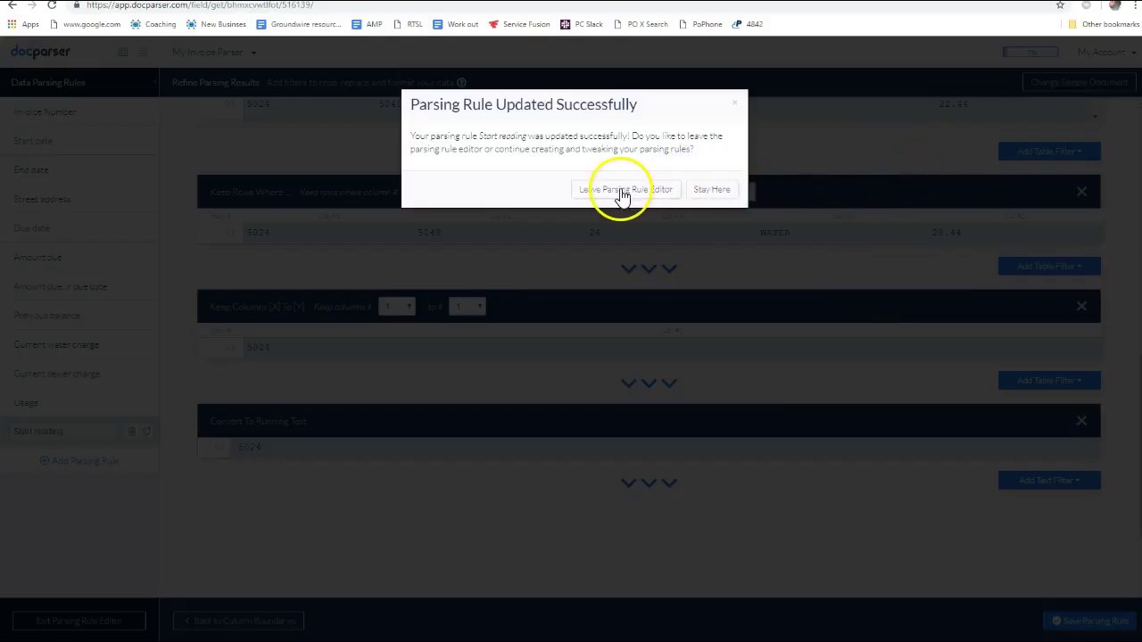
{"action": "left_click", "coordinate": [707, 192]}
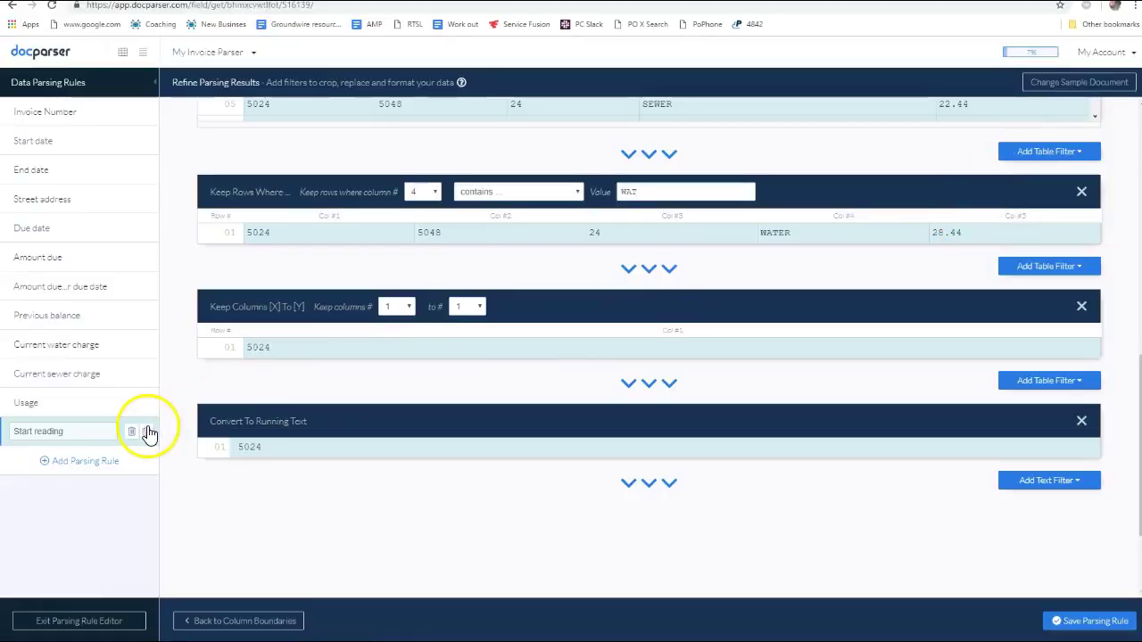
Duplicate the Start reading rule as a new rule named End reading
{"action": "left_click", "coordinate": [148, 434]}
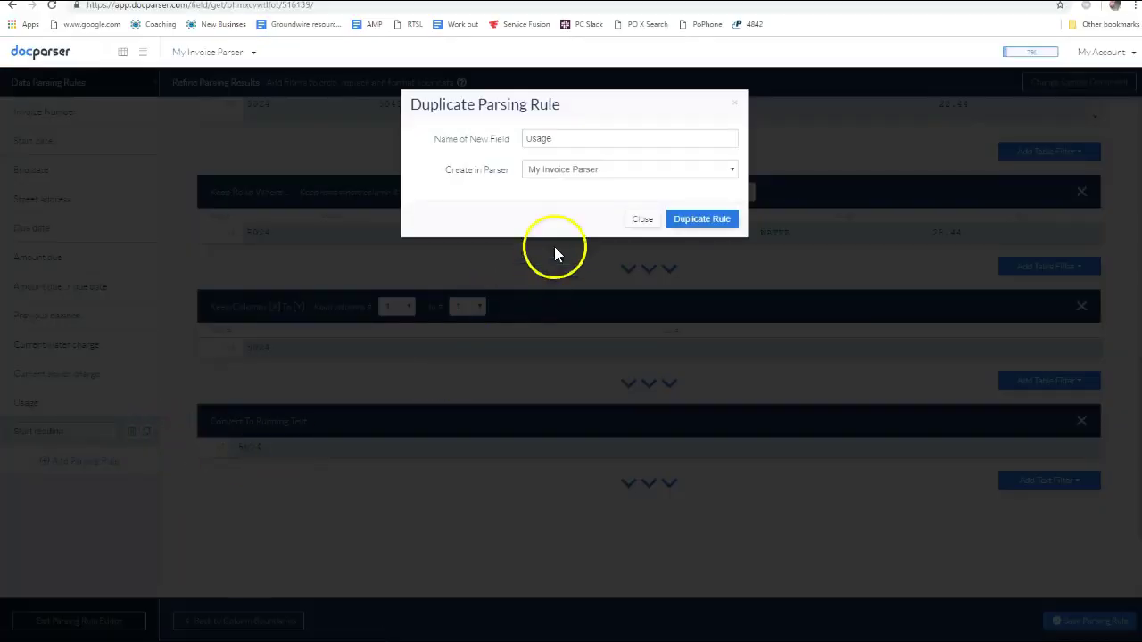
{"action": "double_click", "coordinate": [574, 140]}
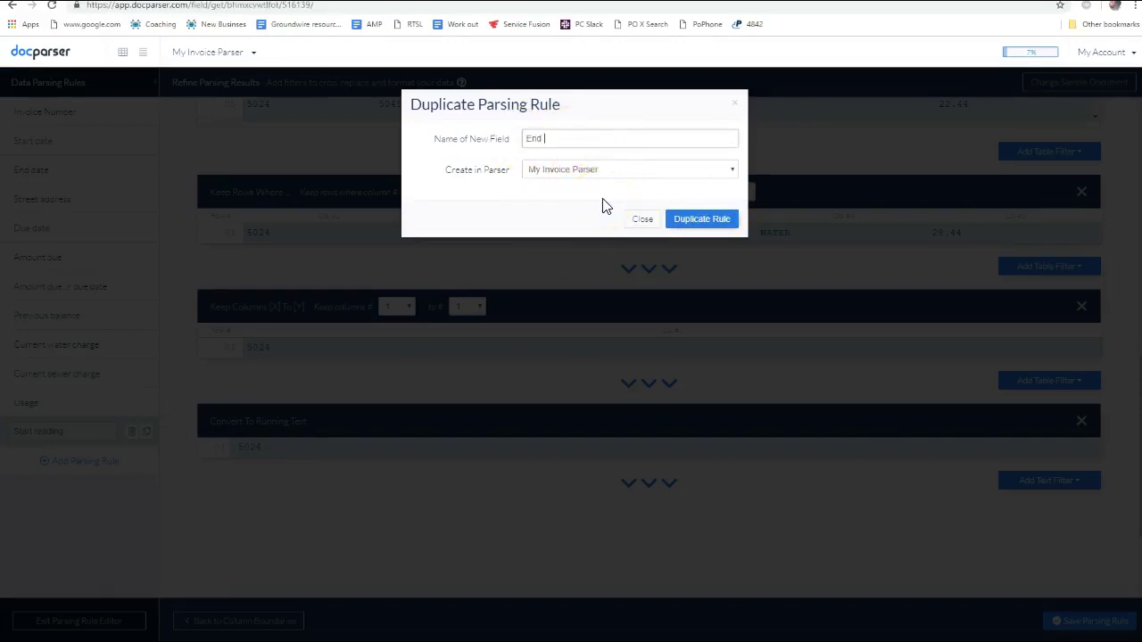
{"action": "left_click", "coordinate": [701, 222]}
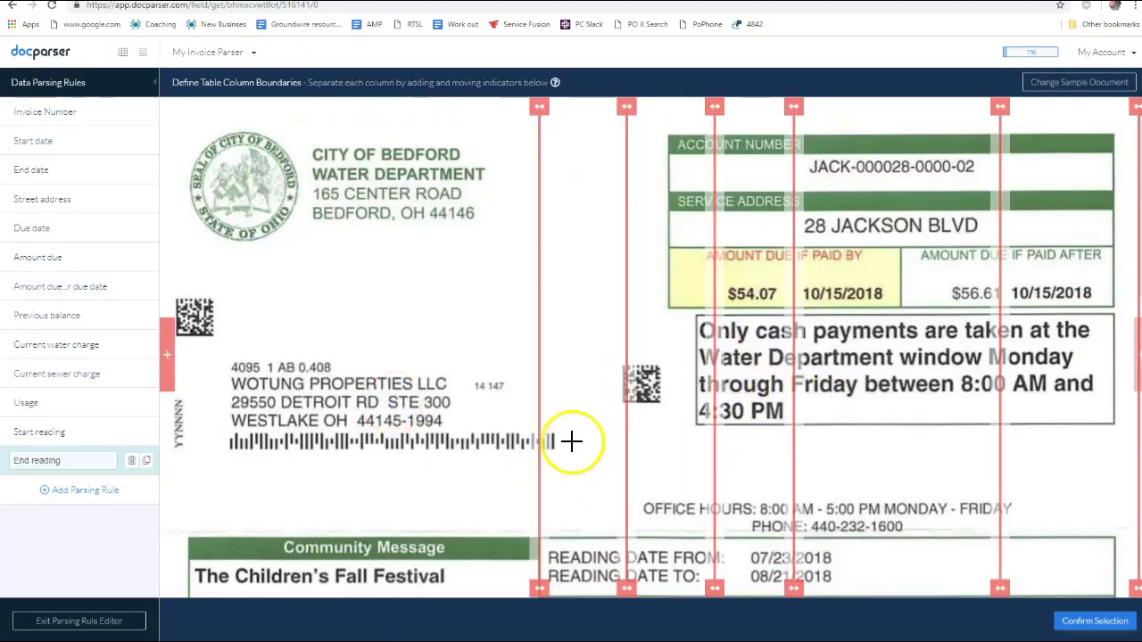
Set Keep Columns to 2 through 2 so End reading returns 5048
{"action": "scroll", "coordinate": [940, 415], "scroll_direction": "down", "scroll_amount": 3}
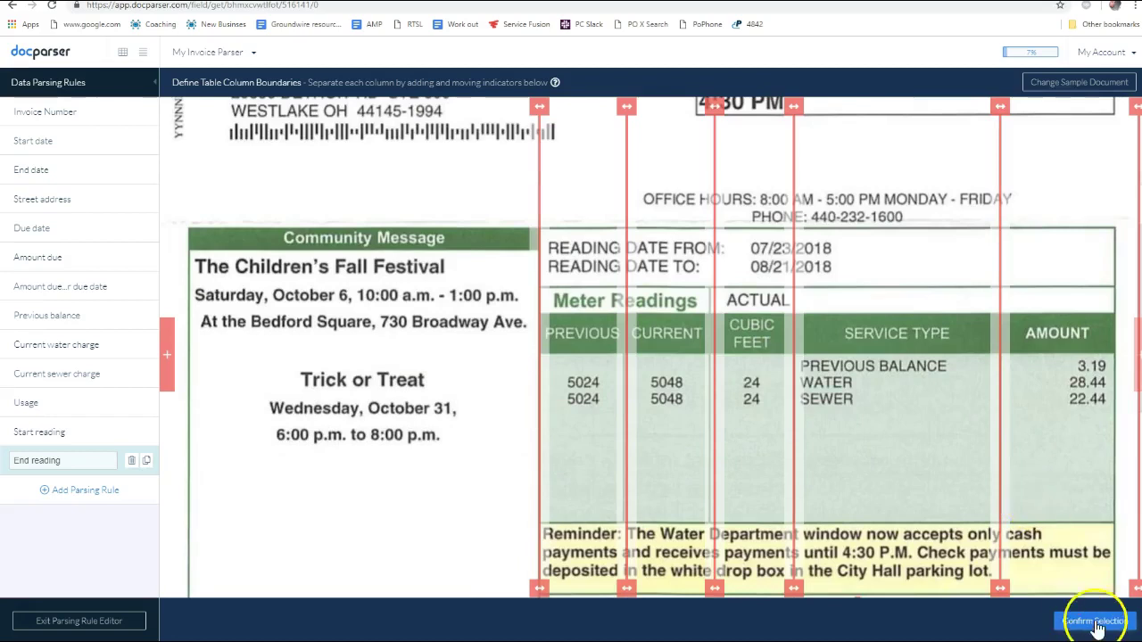
{"action": "scroll", "coordinate": [880, 416], "scroll_direction": "down", "scroll_amount": 10}
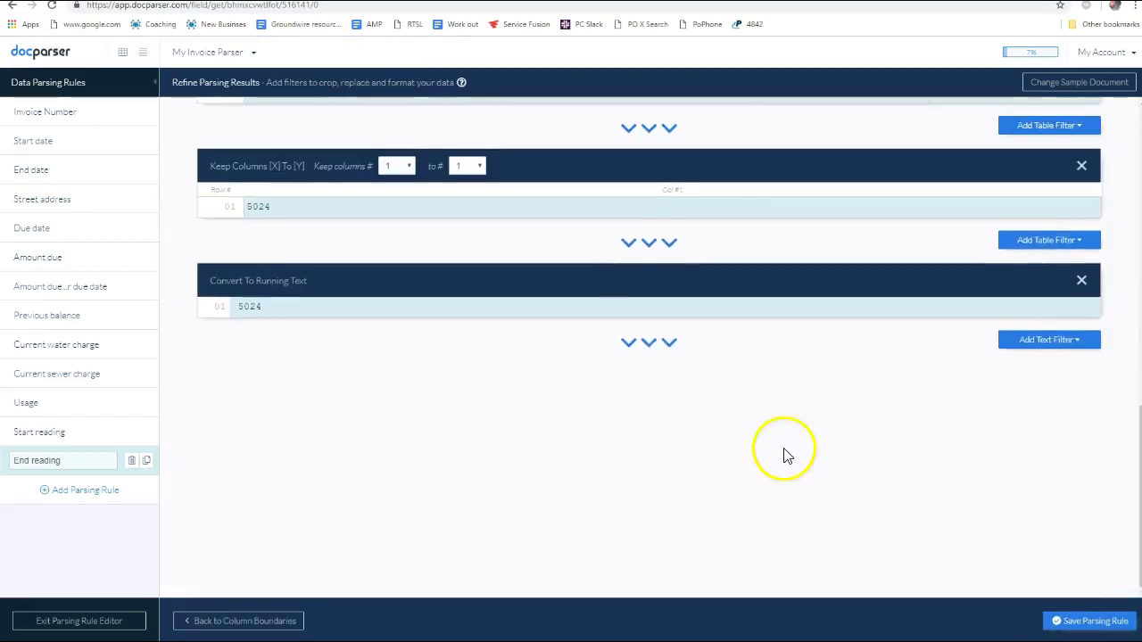
{"action": "scroll", "coordinate": [700, 440], "scroll_direction": "up", "scroll_amount": 3}
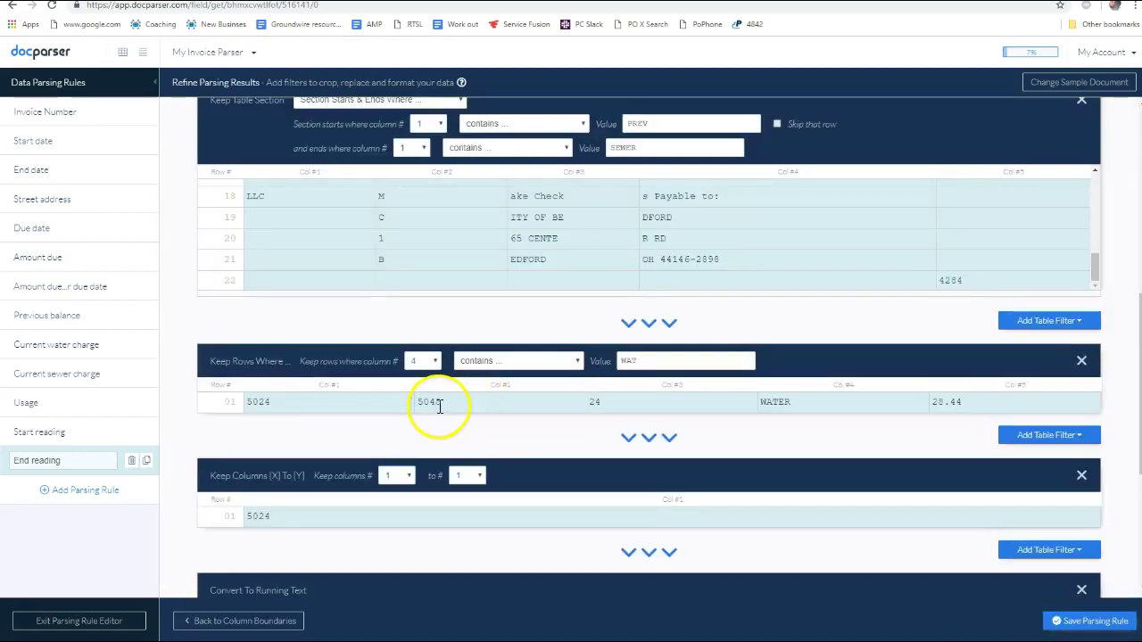
{"action": "scroll", "coordinate": [428, 440], "scroll_direction": "down", "scroll_amount": 1}
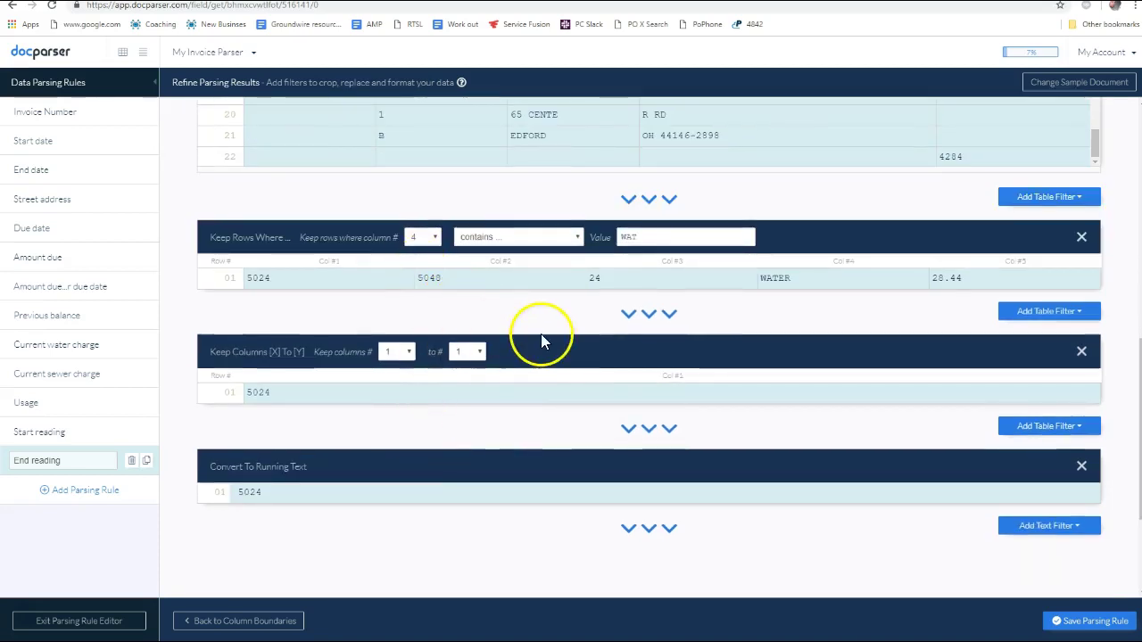
{"action": "left_click", "coordinate": [402, 351]}
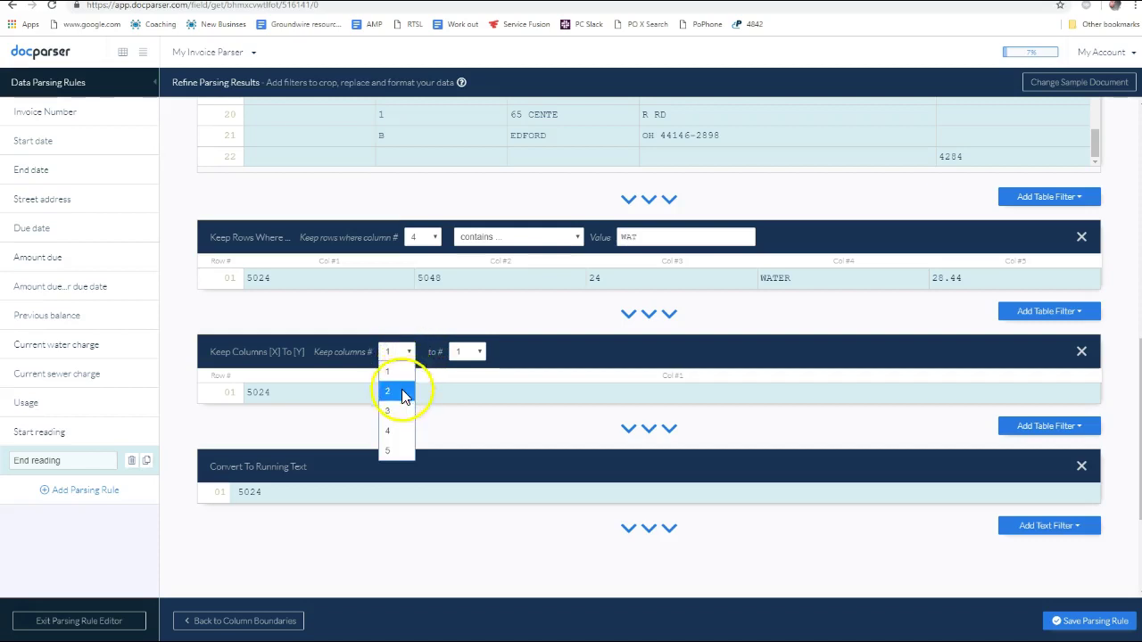
{"action": "left_click", "coordinate": [401, 393]}
{"action": "left_click", "coordinate": [471, 353]}
{"action": "left_click", "coordinate": [467, 372]}
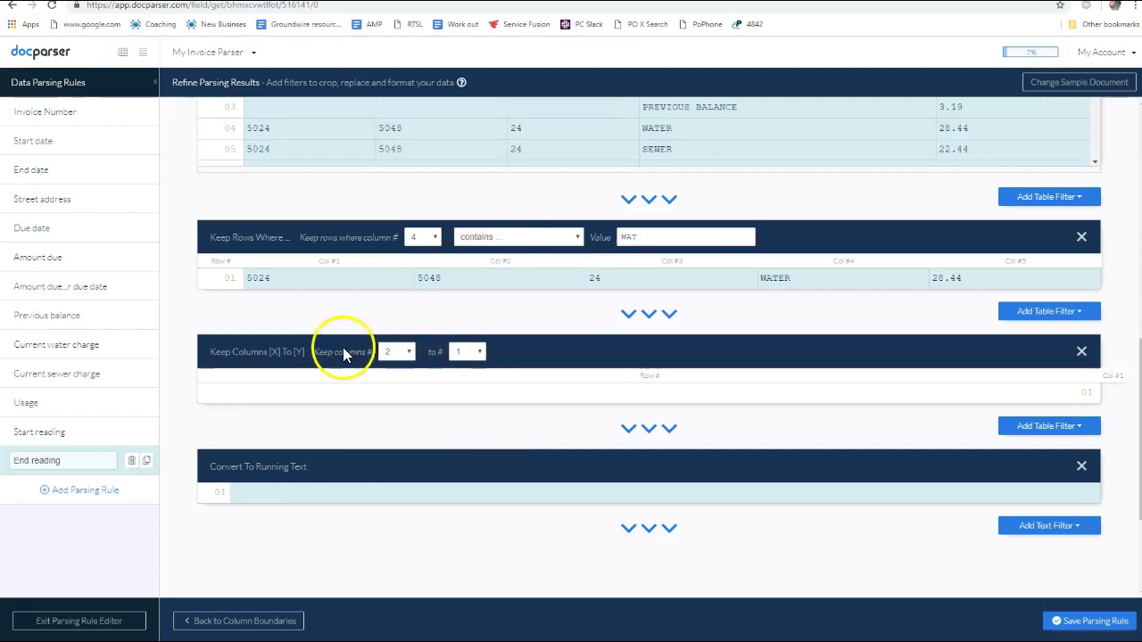
{"action": "left_click", "coordinate": [463, 353]}
{"action": "left_click", "coordinate": [465, 393]}
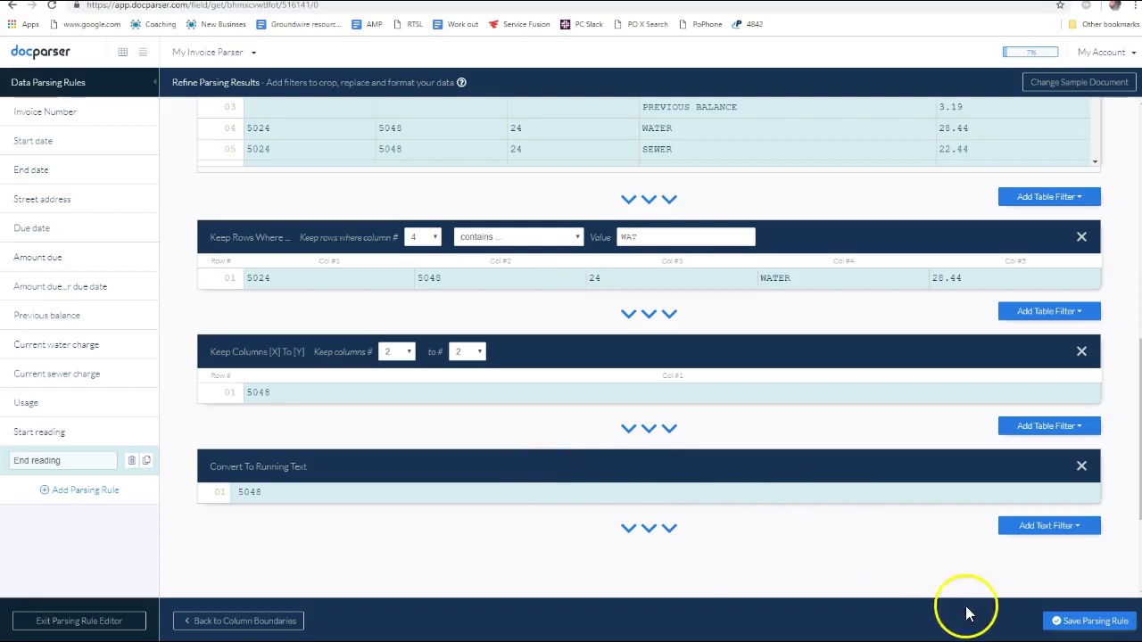
{"action": "left_click", "coordinate": [527, 625]}
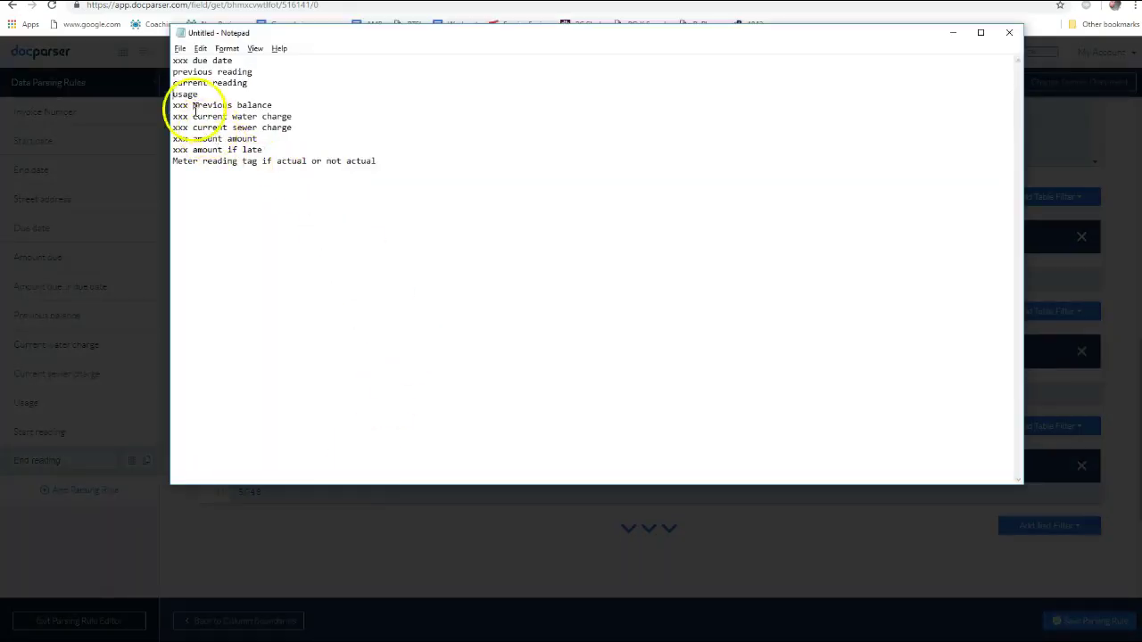
Prefix the previous reading, current reading and usage lines with xxx in Notepad
{"action": "type", "text": "xxx"}
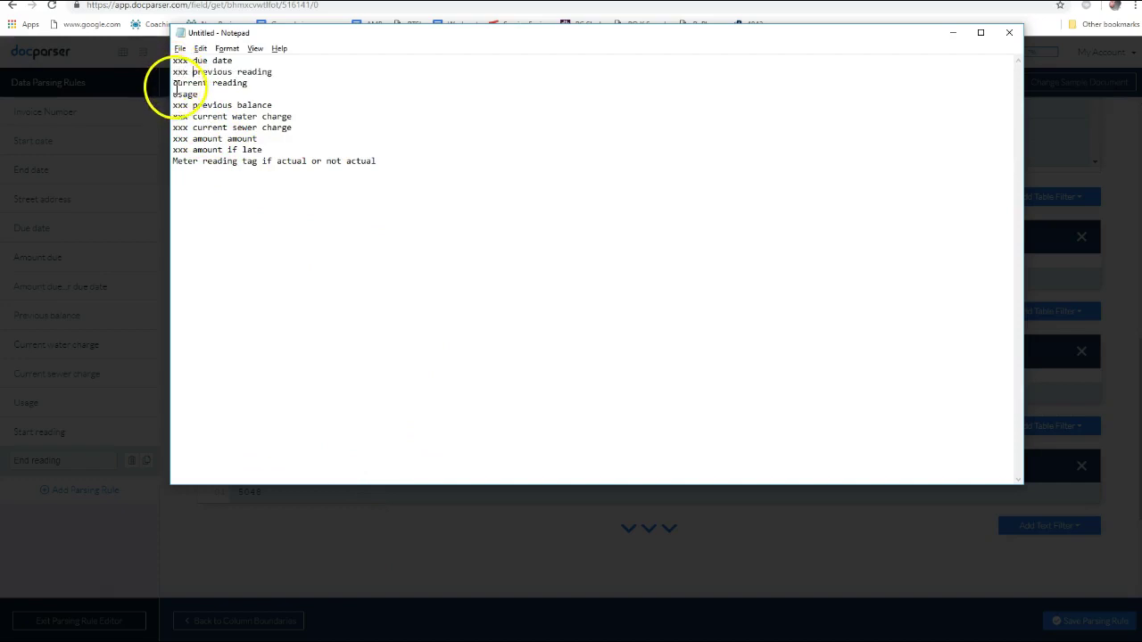
{"action": "left_click", "coordinate": [174, 94]}
{"action": "type", "text": "xxx"}
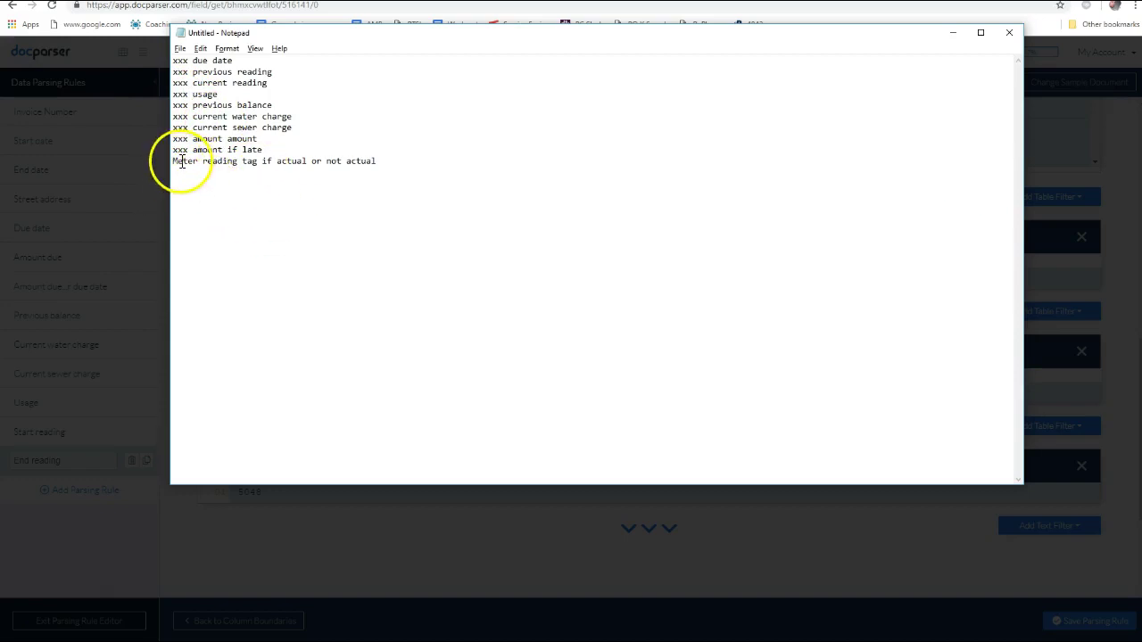
{"action": "left_click_drag", "start_coordinate": [175, 162], "coordinate": [401, 178]}
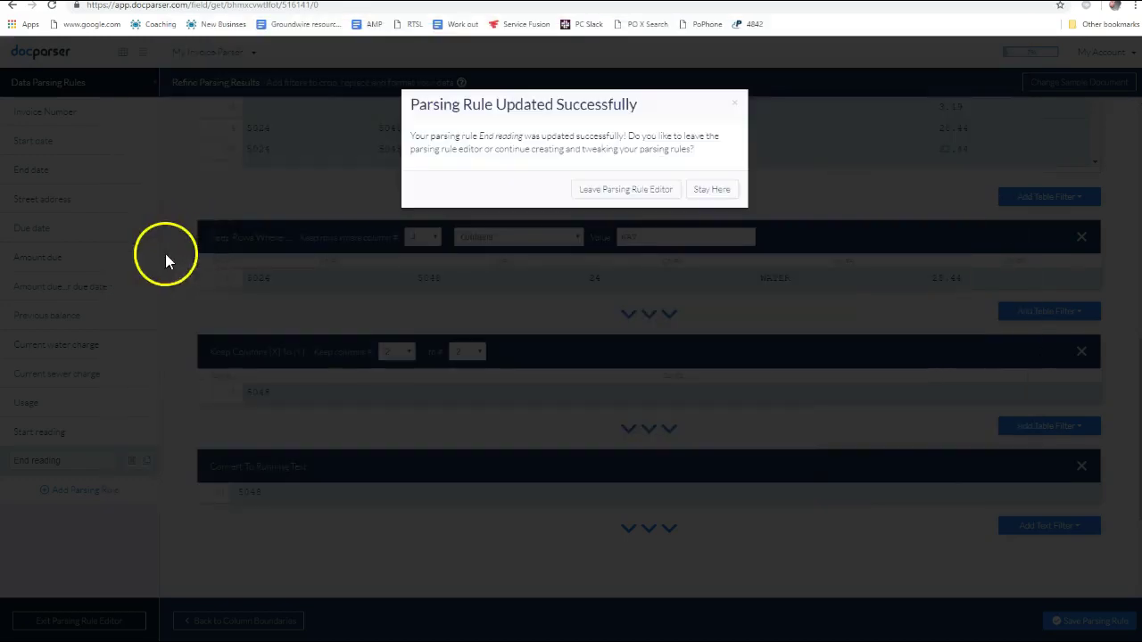
Start a new Tag Document parsing rule, creating Field #14
{"action": "left_click", "coordinate": [701, 191]}
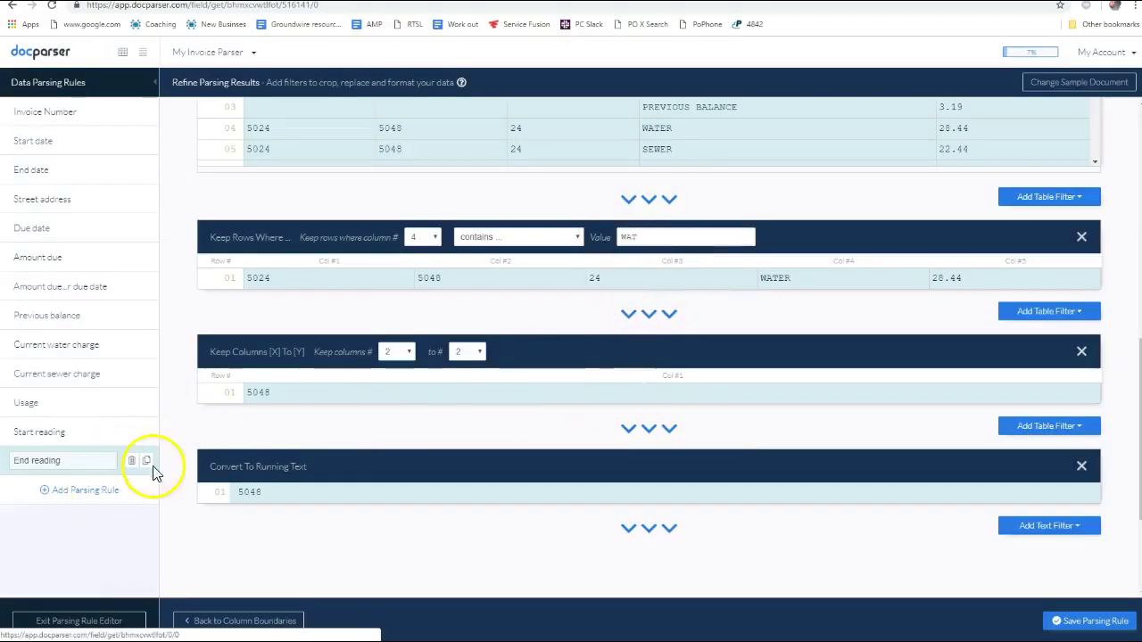
{"action": "left_click", "coordinate": [114, 489]}
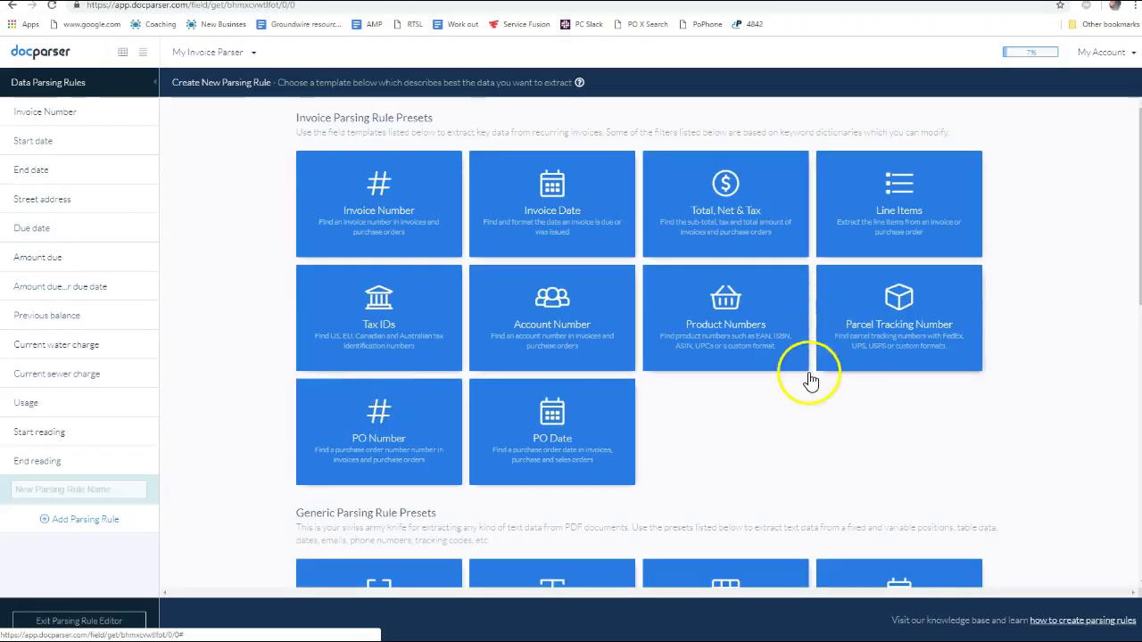
{"action": "scroll", "coordinate": [811, 377], "scroll_direction": "down", "scroll_amount": 6}
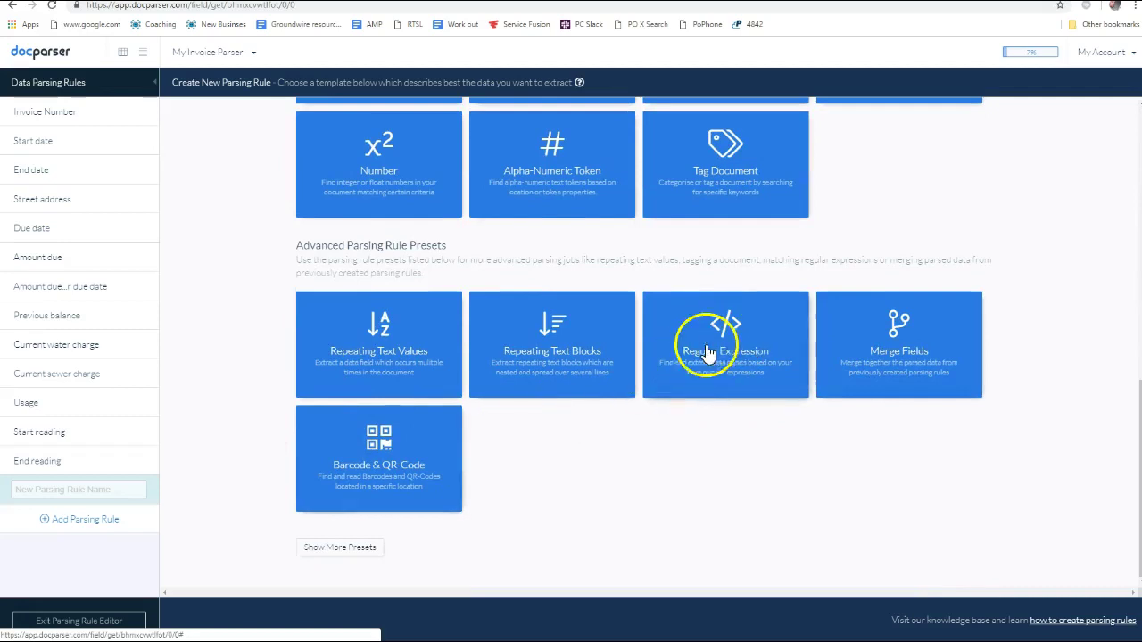
{"action": "scroll", "coordinate": [741, 403], "scroll_direction": "up", "scroll_amount": 1}
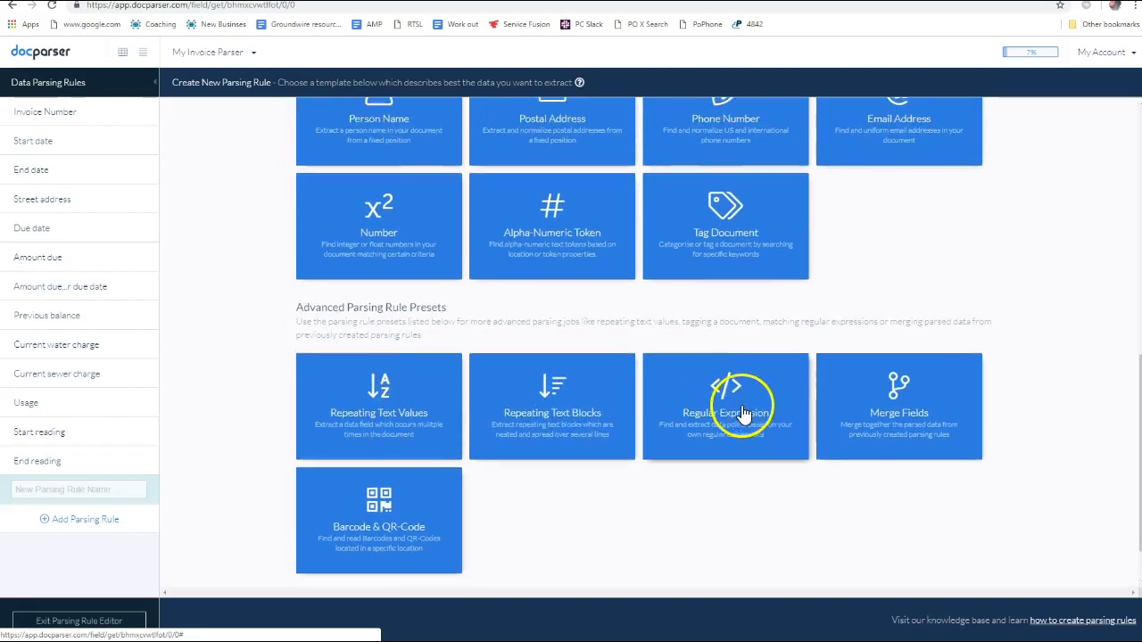
{"action": "scroll", "coordinate": [739, 411], "scroll_direction": "down", "scroll_amount": 1}
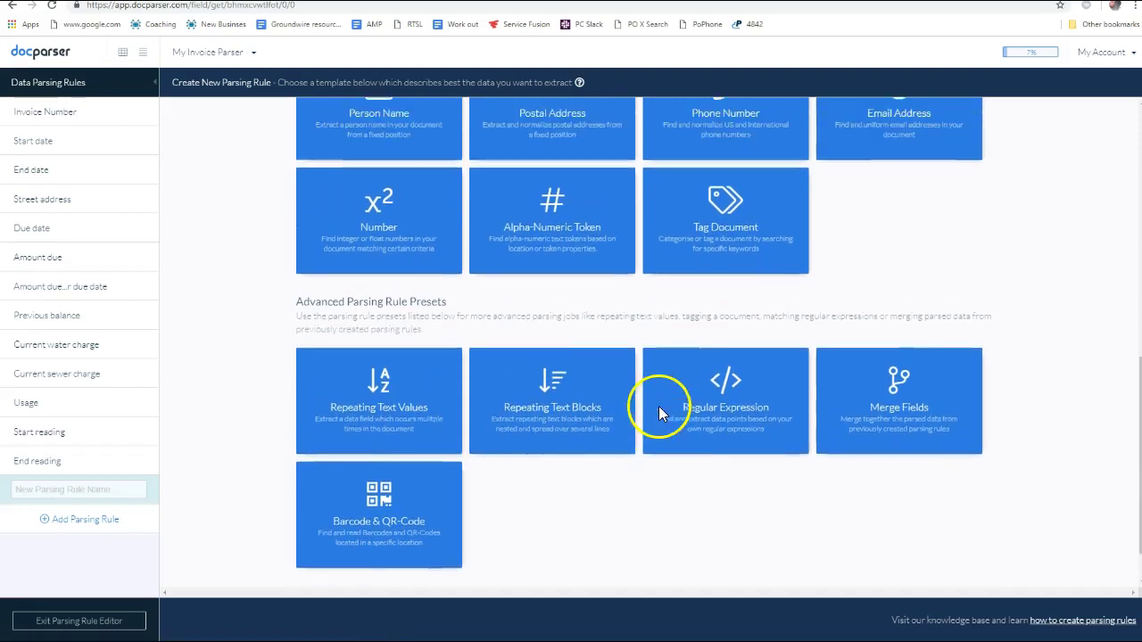
{"action": "scroll", "coordinate": [657, 413], "scroll_direction": "up", "scroll_amount": 3}
{"action": "left_click", "coordinate": [710, 397]}
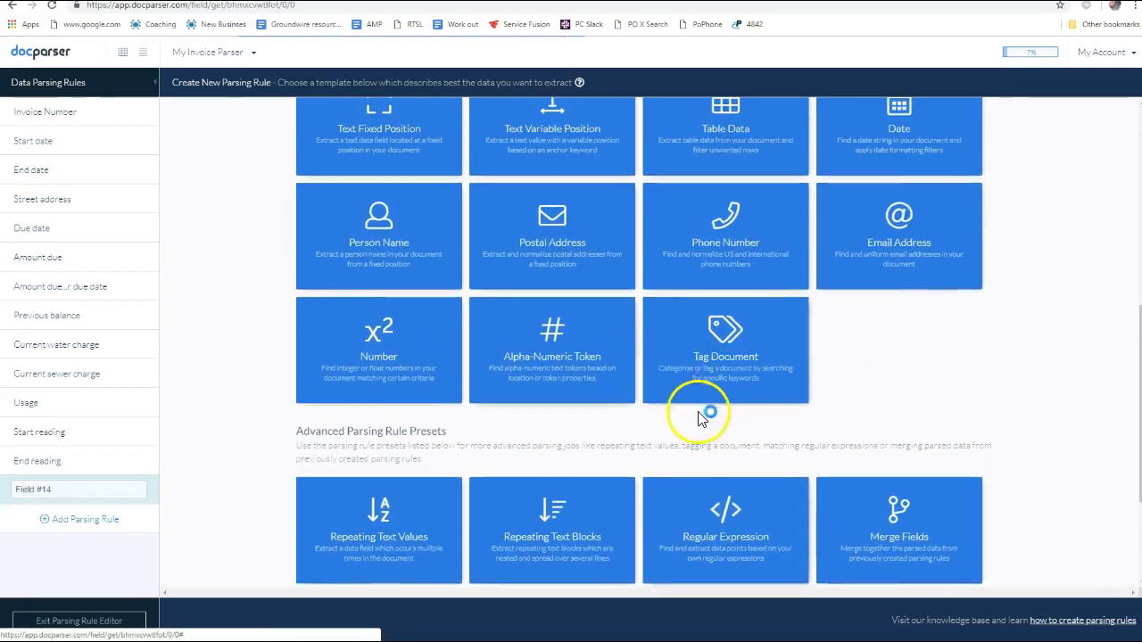
Enter 'Actual' as Field #14's keyword to search for and check the result
{"action": "left_click", "coordinate": [257, 425]}
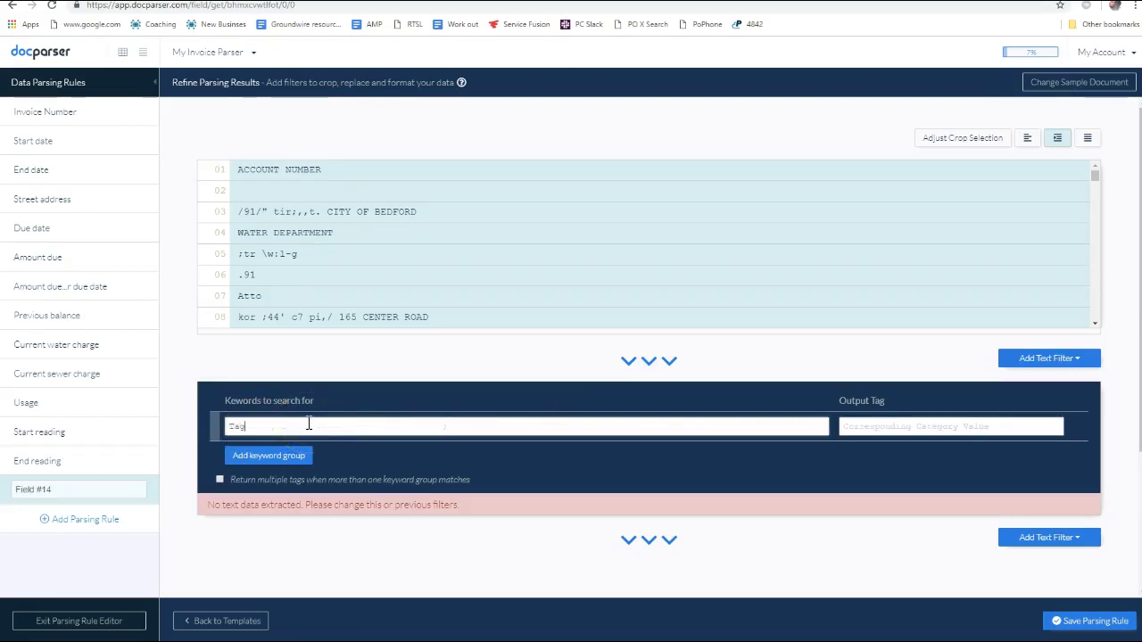
{"action": "type", "text": "W"}
{"action": "type", "text": "eter"}
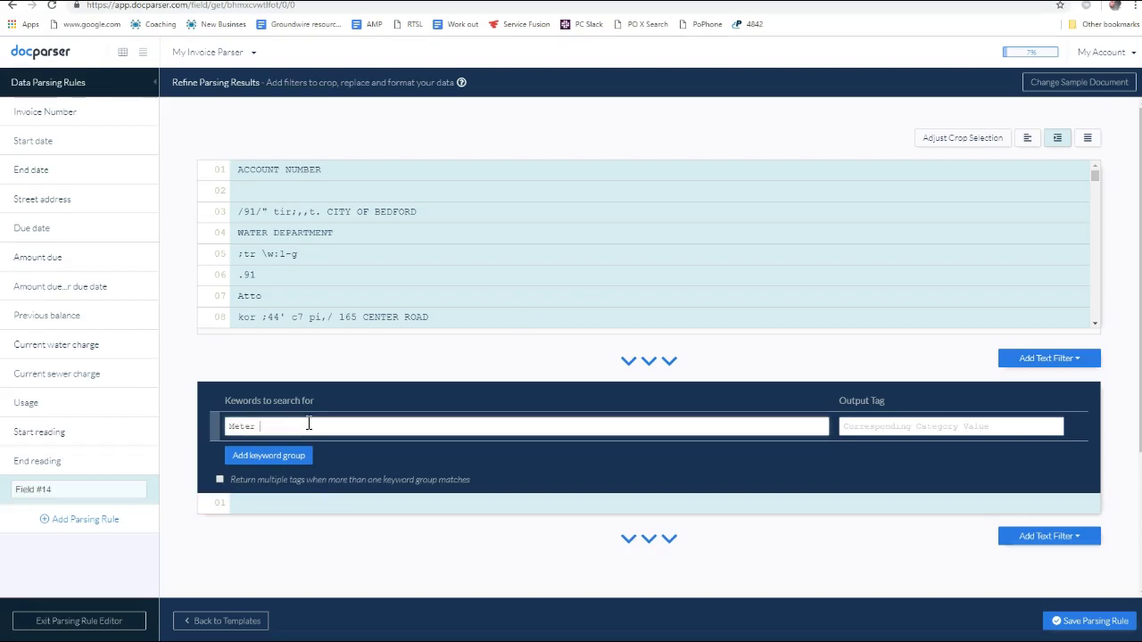
{"action": "key", "text": "BackSpace"}
{"action": "key", "text": "BackSpace"}
{"action": "key", "text": "BackSpace"}
{"action": "key", "text": "BackSpace"}
{"action": "left_click", "coordinate": [310, 427]}
{"action": "left_click", "coordinate": [257, 519]}
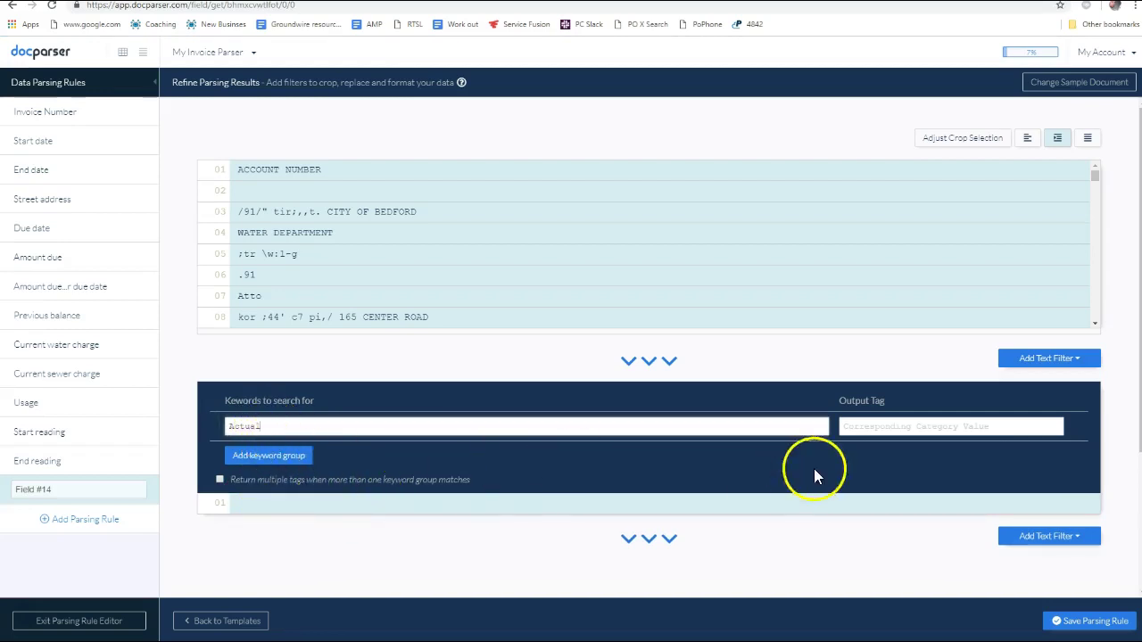
{"action": "left_click_drag", "start_coordinate": [267, 426], "coordinate": [196, 433]}
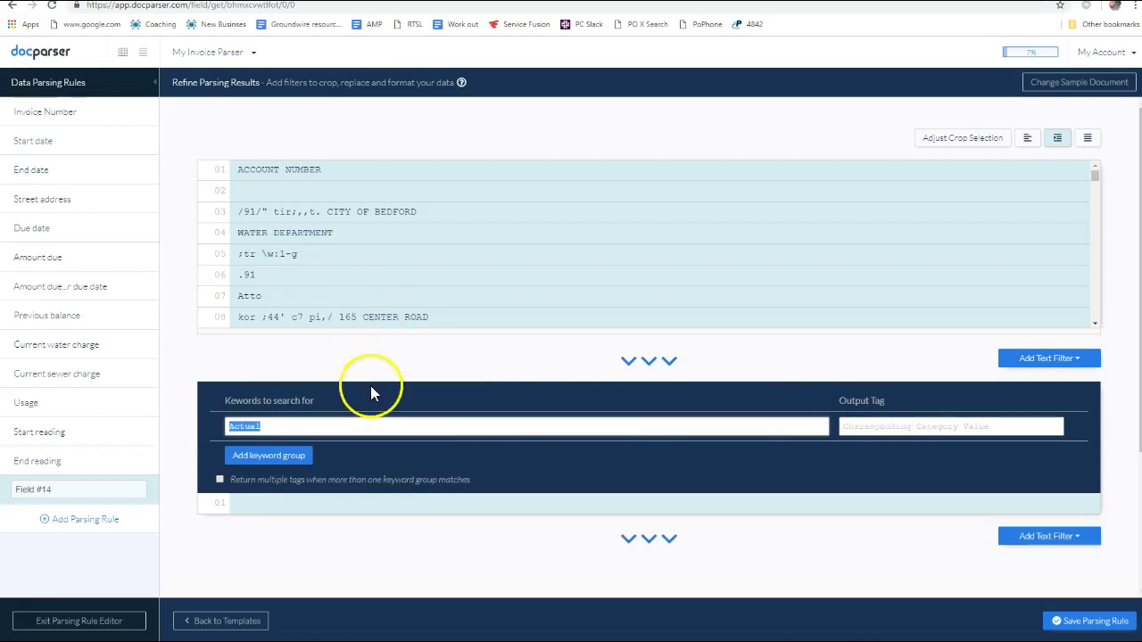
{"action": "scroll", "coordinate": [396, 306], "scroll_direction": "down", "scroll_amount": 10}
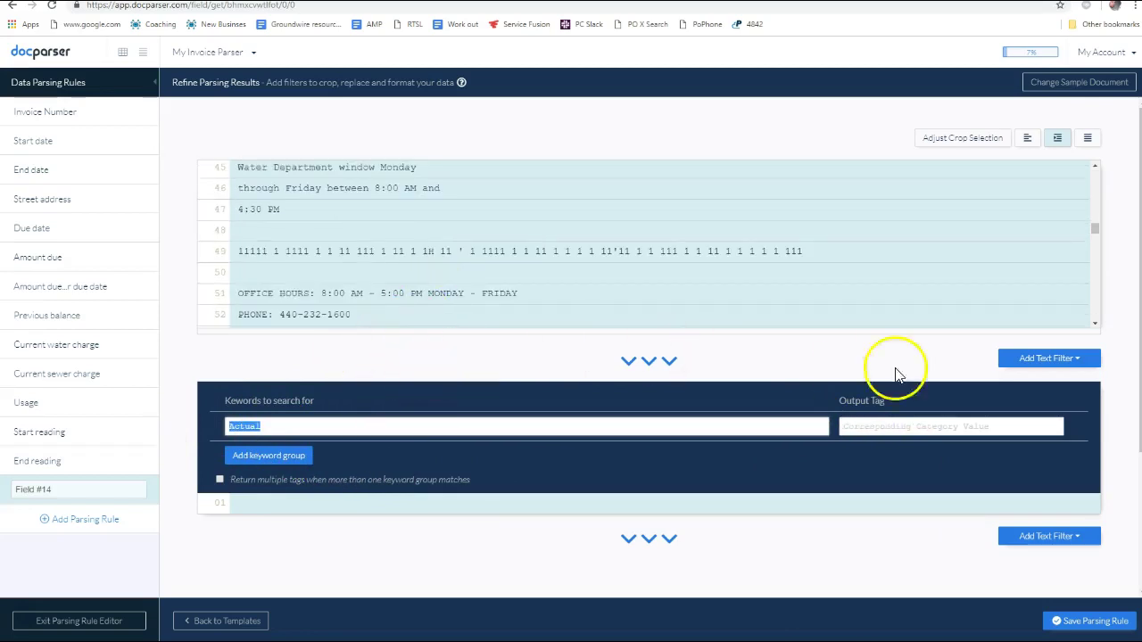
{"action": "scroll", "coordinate": [473, 369], "scroll_direction": "down", "scroll_amount": 2}
{"action": "scroll", "coordinate": [471, 374], "scroll_direction": "up", "scroll_amount": 2}
{"action": "scroll", "coordinate": [485, 300], "scroll_direction": "up", "scroll_amount": 10}
{"action": "scroll", "coordinate": [490, 303], "scroll_direction": "down", "scroll_amount": 4}
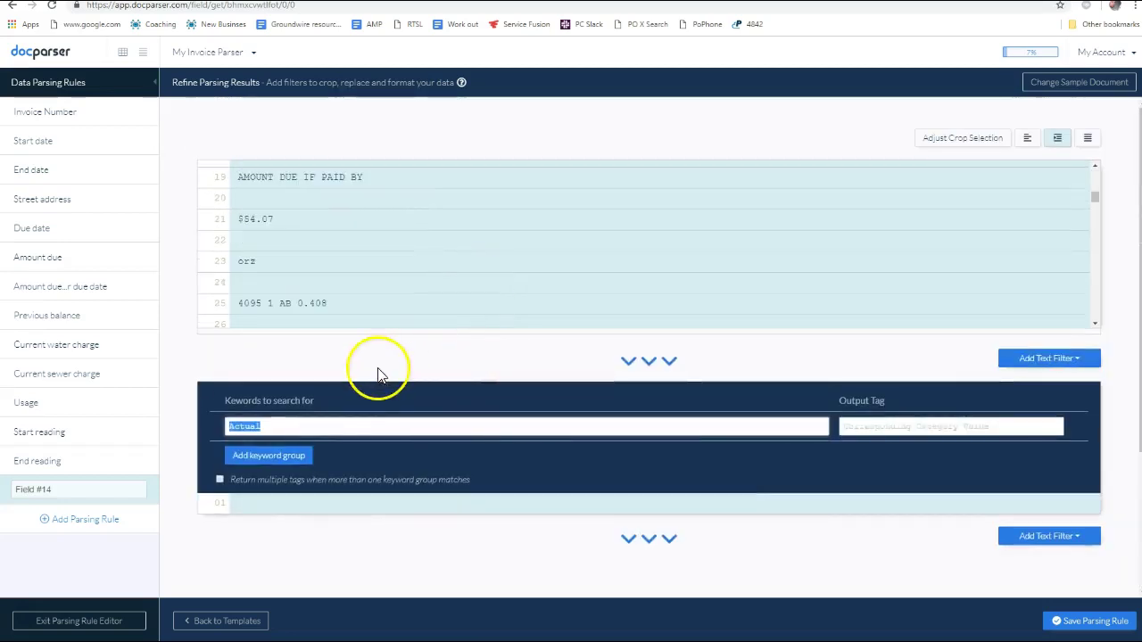
{"action": "scroll", "coordinate": [462, 276], "scroll_direction": "down", "scroll_amount": 15}
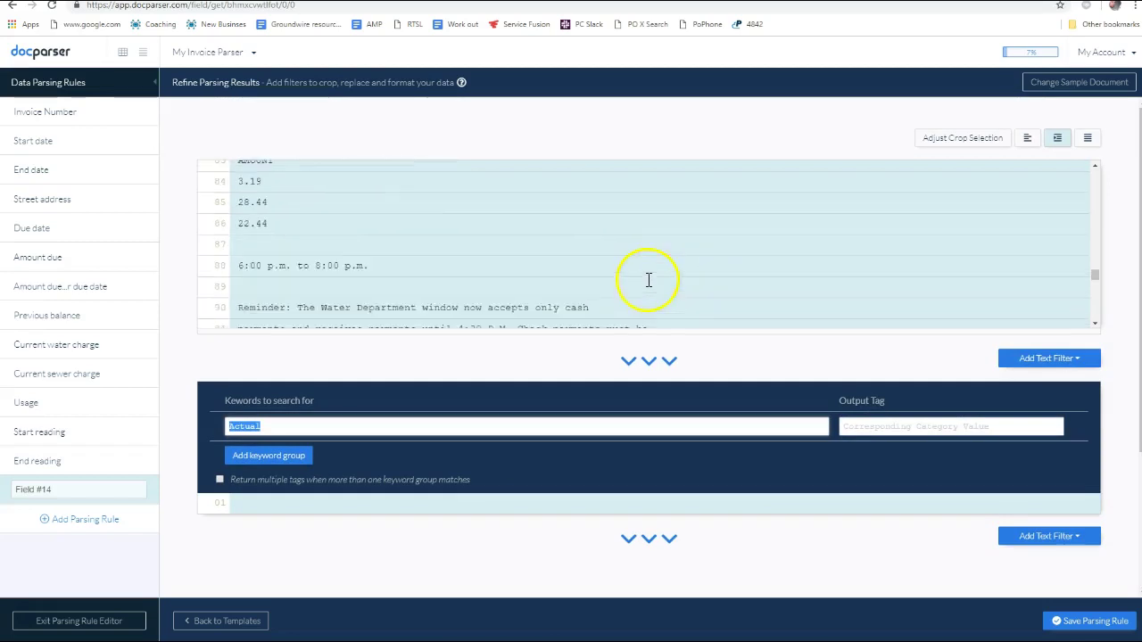
{"action": "left_click", "coordinate": [1042, 358]}
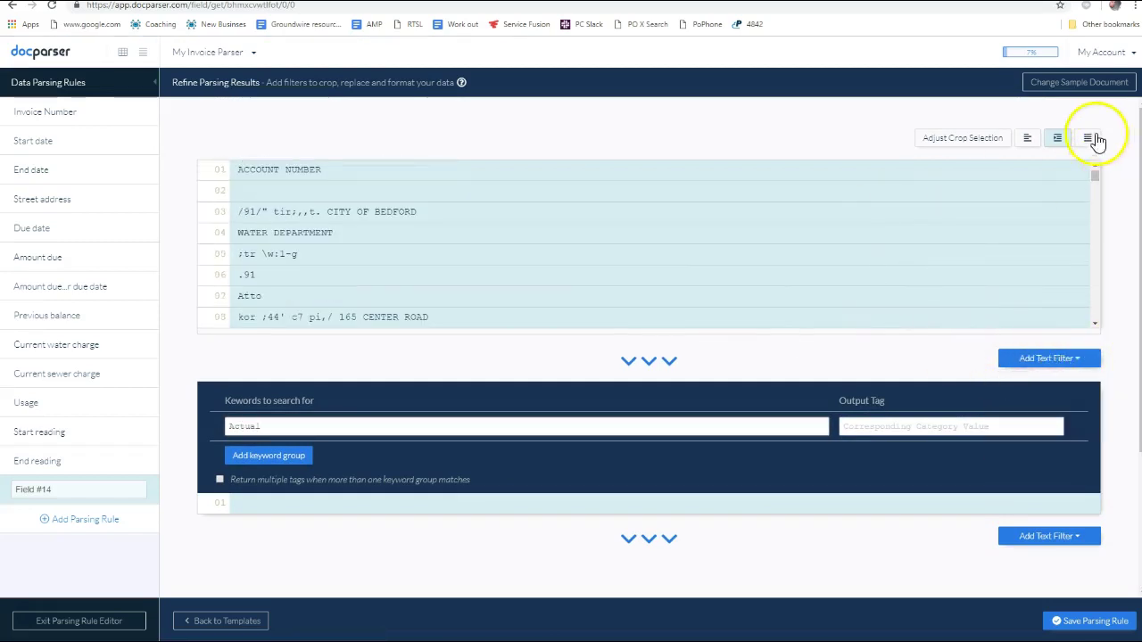
Crop Field #14 to a box covering the bill's Meter Readings section
{"action": "left_click", "coordinate": [966, 141]}
{"action": "scroll", "coordinate": [726, 331], "scroll_direction": "down", "scroll_amount": 5}
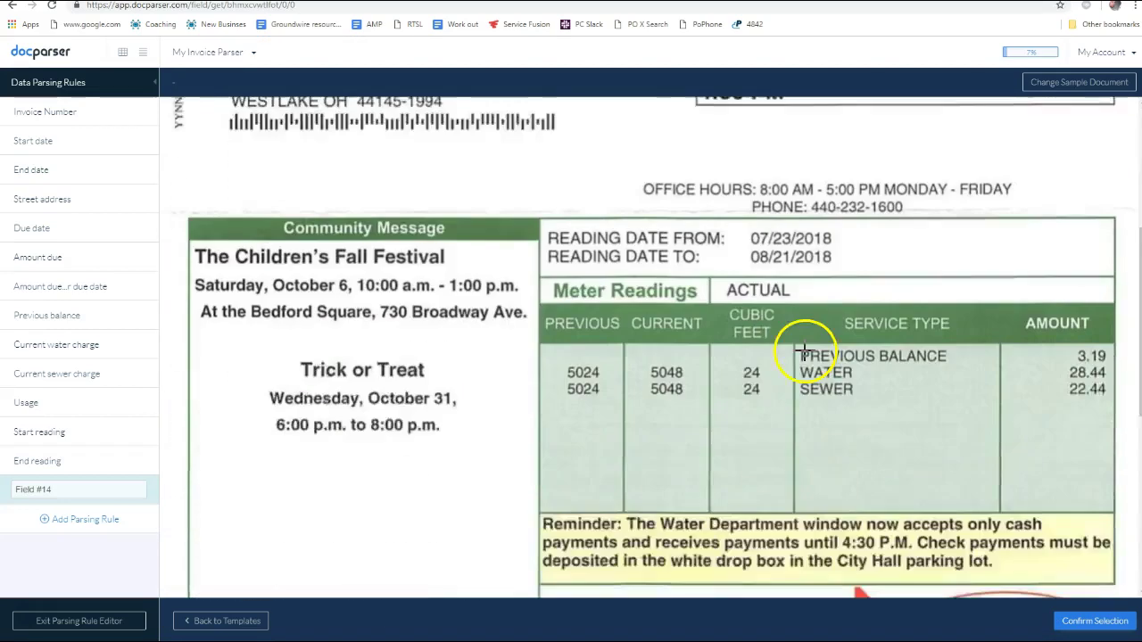
{"action": "scroll", "coordinate": [711, 339], "scroll_direction": "down", "scroll_amount": 3}
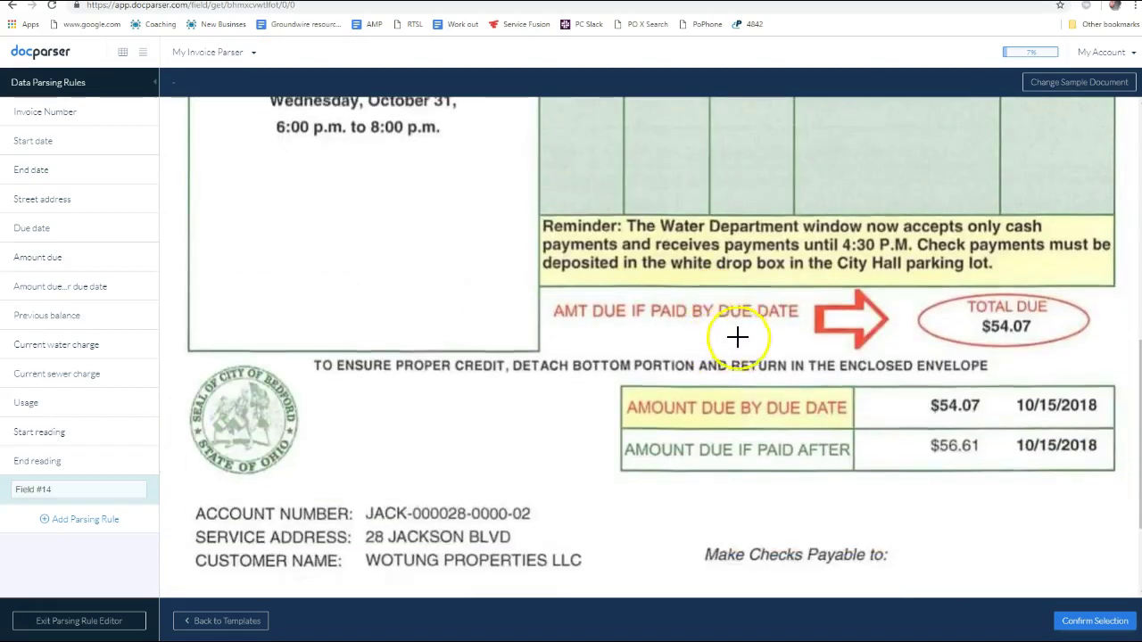
{"action": "scroll", "coordinate": [735, 331], "scroll_direction": "up", "scroll_amount": 3}
{"action": "left_click_drag", "start_coordinate": [485, 145], "coordinate": [956, 362]}
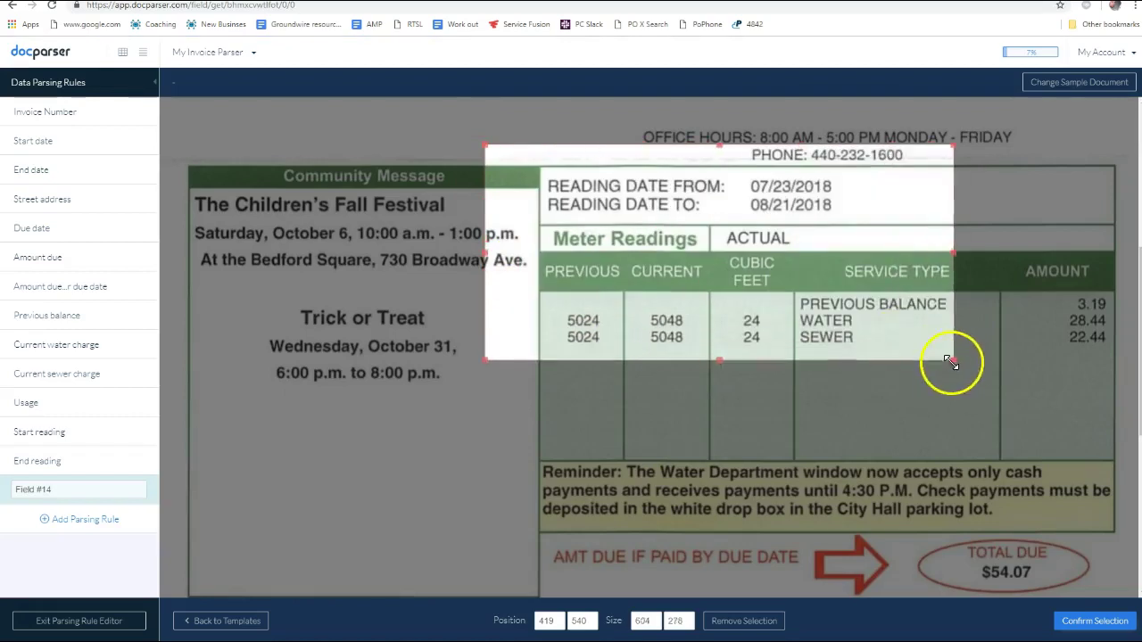
{"action": "left_click_drag", "start_coordinate": [484, 145], "coordinate": [428, 113]}
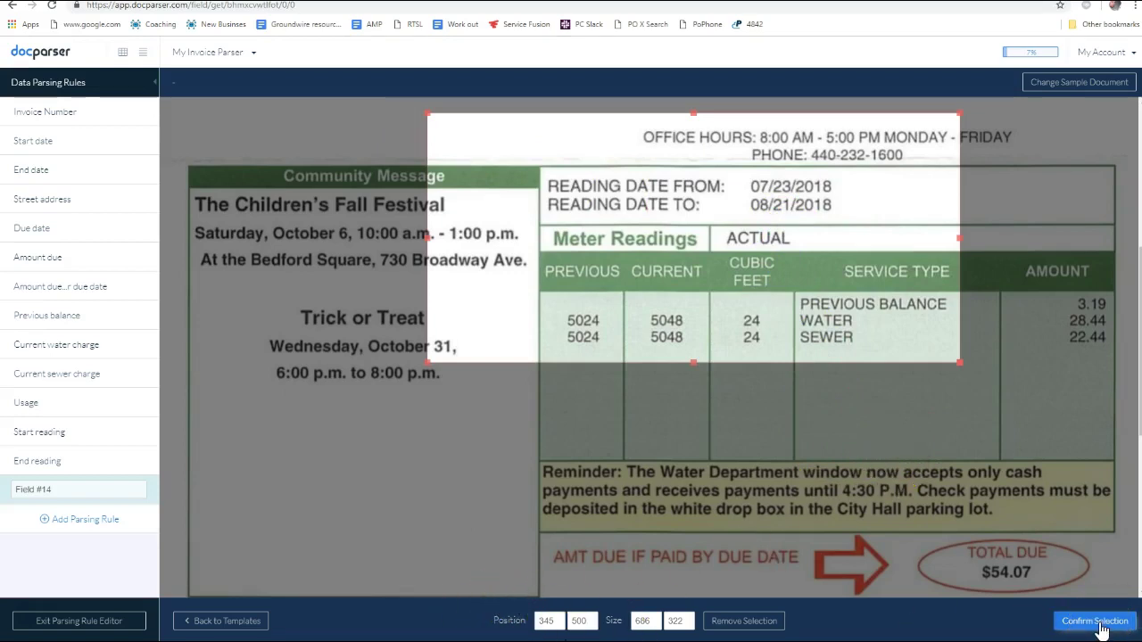
{"action": "left_click", "coordinate": [1100, 625]}
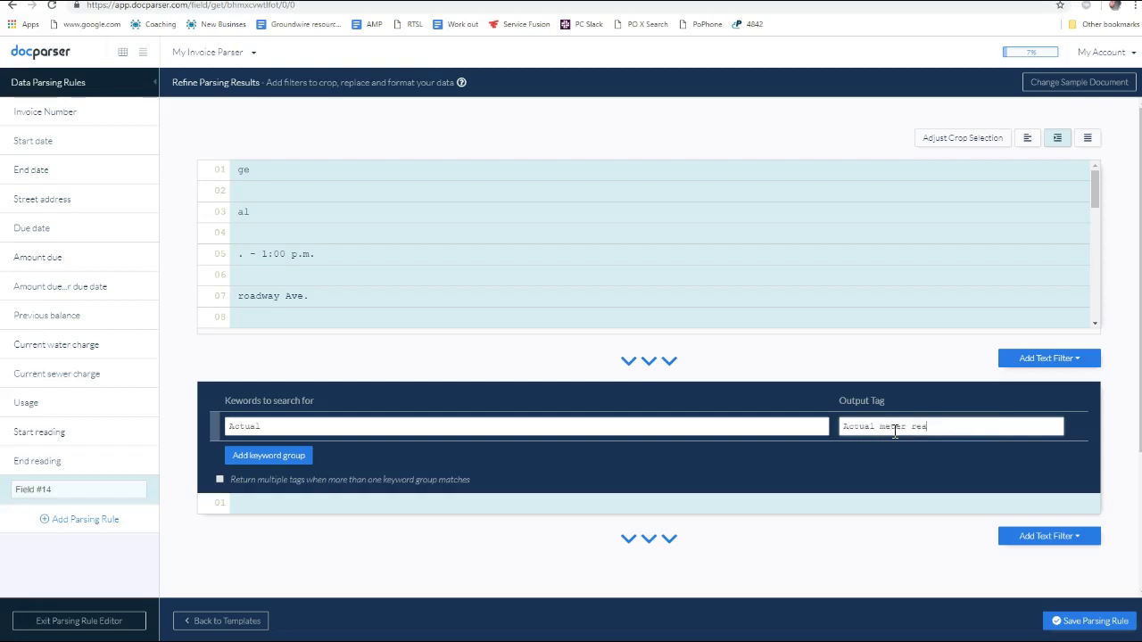
Add a second keyword group mapping keyword 'Estimated' to output tag 'Estimated'
{"action": "left_click", "coordinate": [268, 457]}
{"action": "left_click", "coordinate": [280, 457]}
{"action": "type", "text": "Estimated"}
{"action": "left_click", "coordinate": [858, 459]}
{"action": "type", "text": "Estimat"}
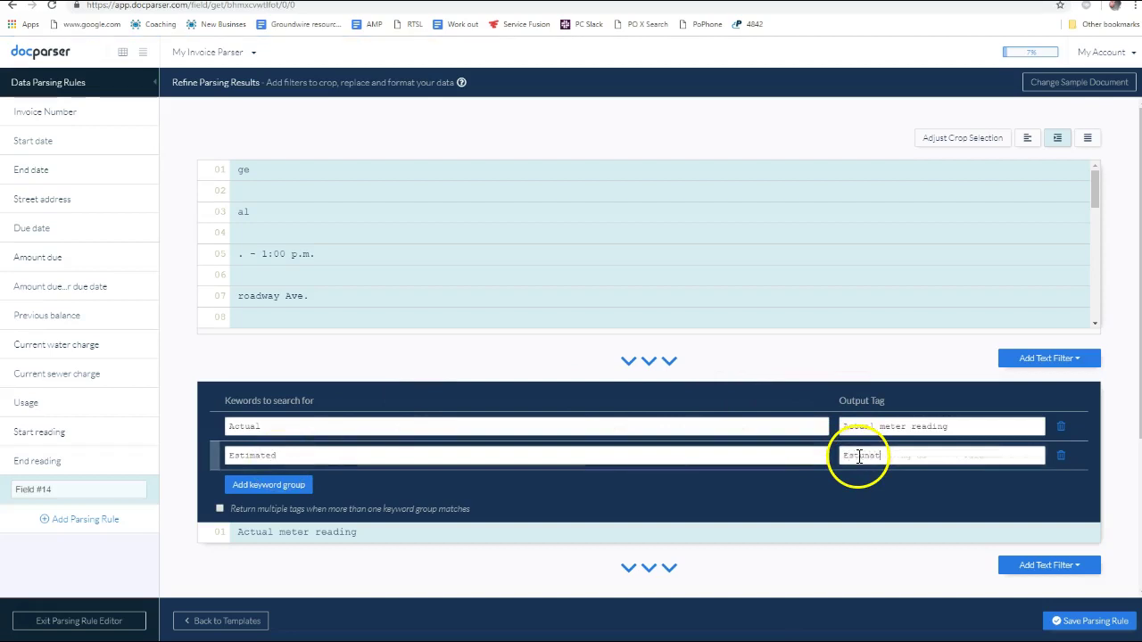
{"action": "type", "text": "ed"}
{"action": "scroll", "coordinate": [758, 464], "scroll_direction": "down", "scroll_amount": 3}
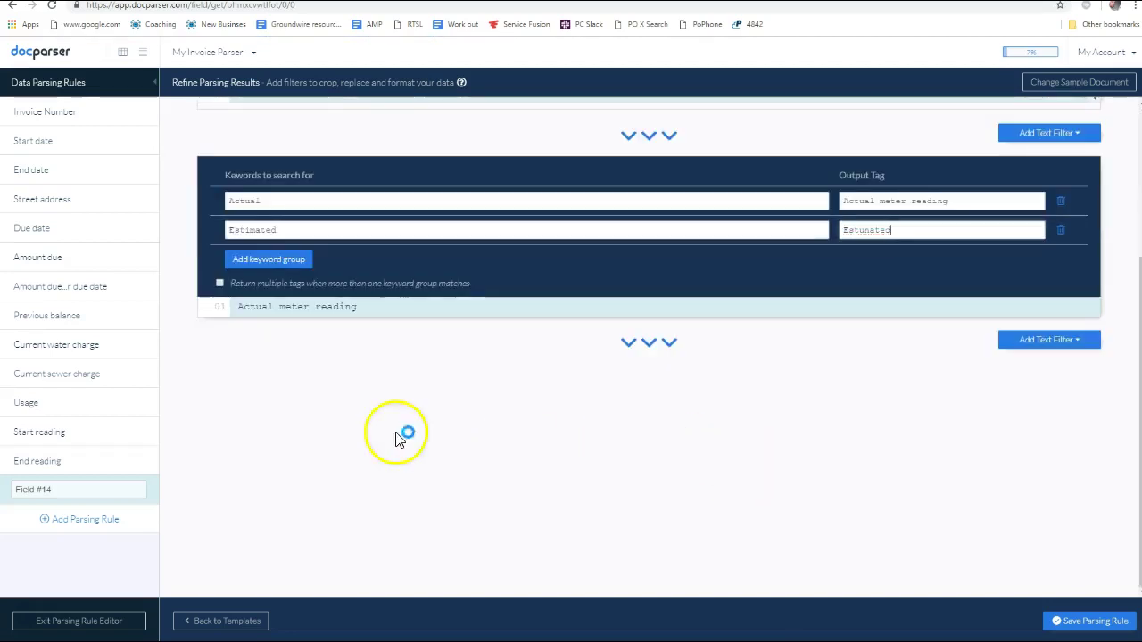
{"action": "left_click", "coordinate": [279, 261]}
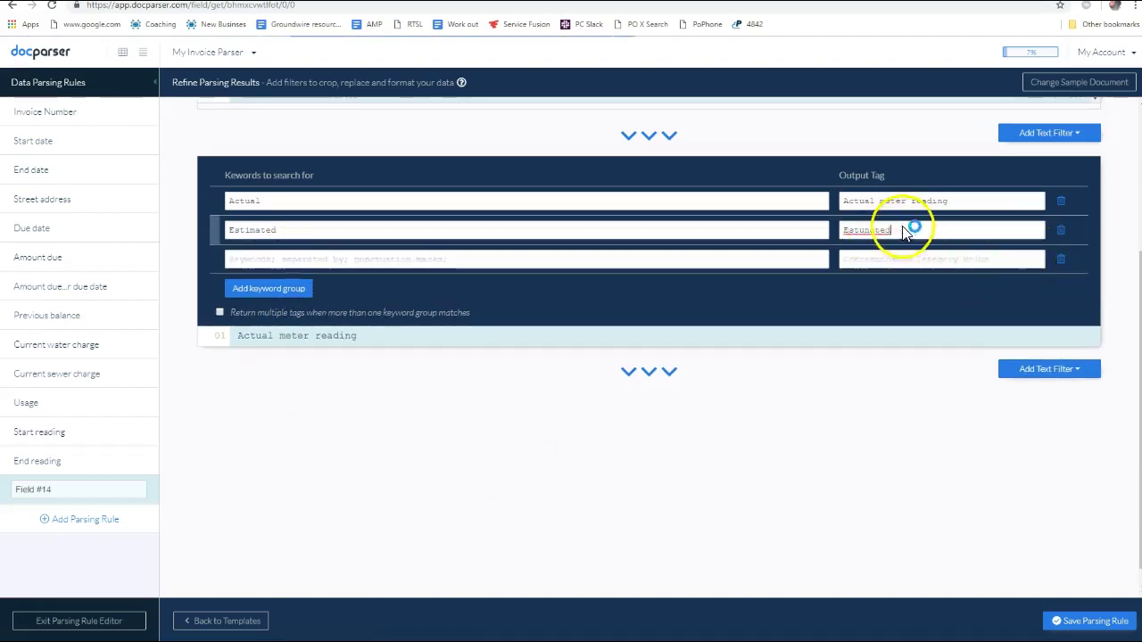
{"action": "left_click_drag", "start_coordinate": [893, 230], "coordinate": [845, 230]}
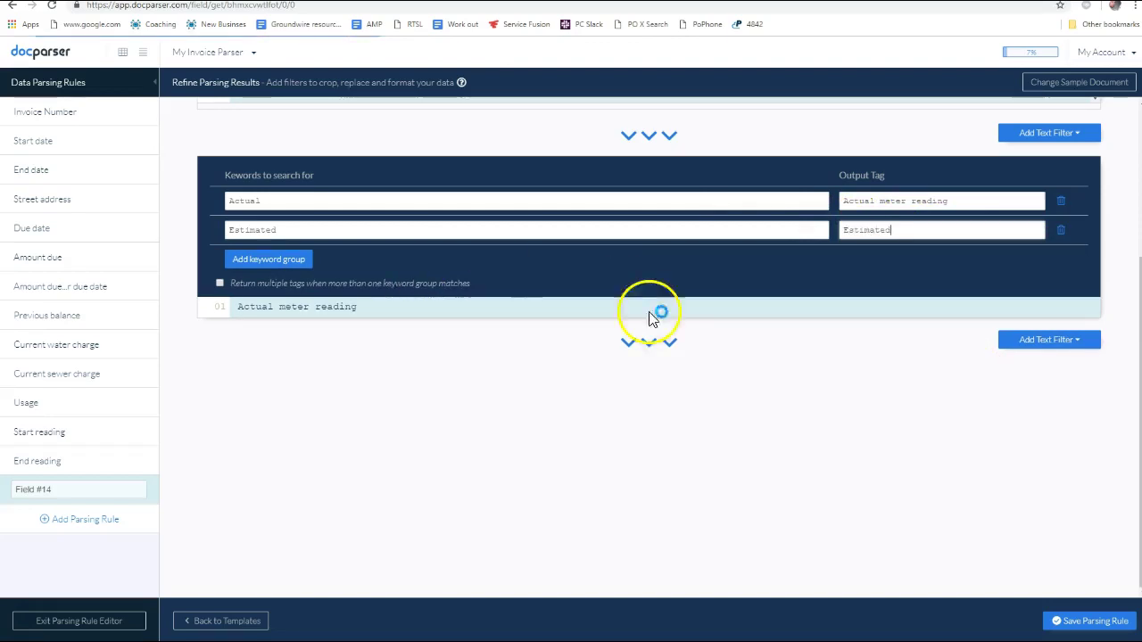
{"action": "scroll", "coordinate": [696, 316], "scroll_direction": "up", "scroll_amount": 3}
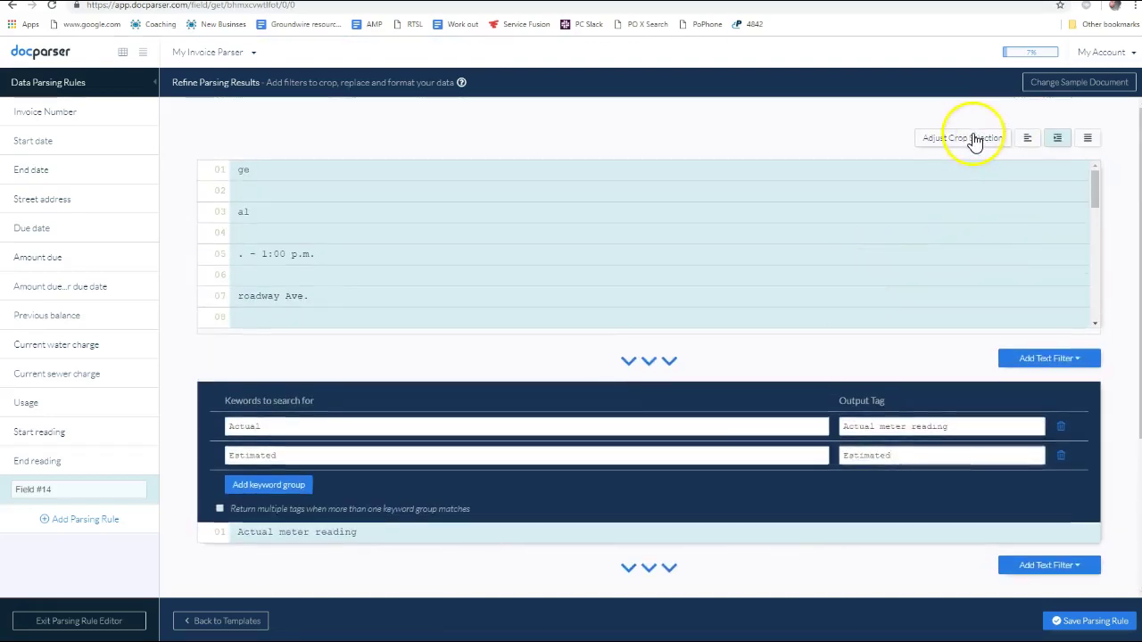
{"action": "key", "text": "alt+Tab"}
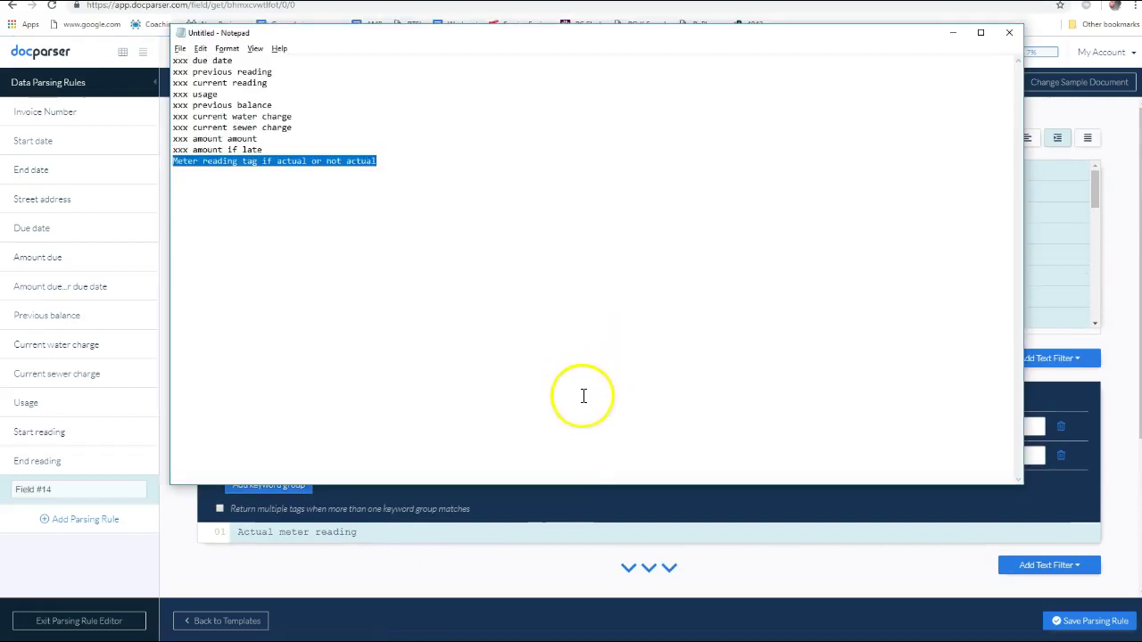
{"action": "key", "text": "alt+Tab"}
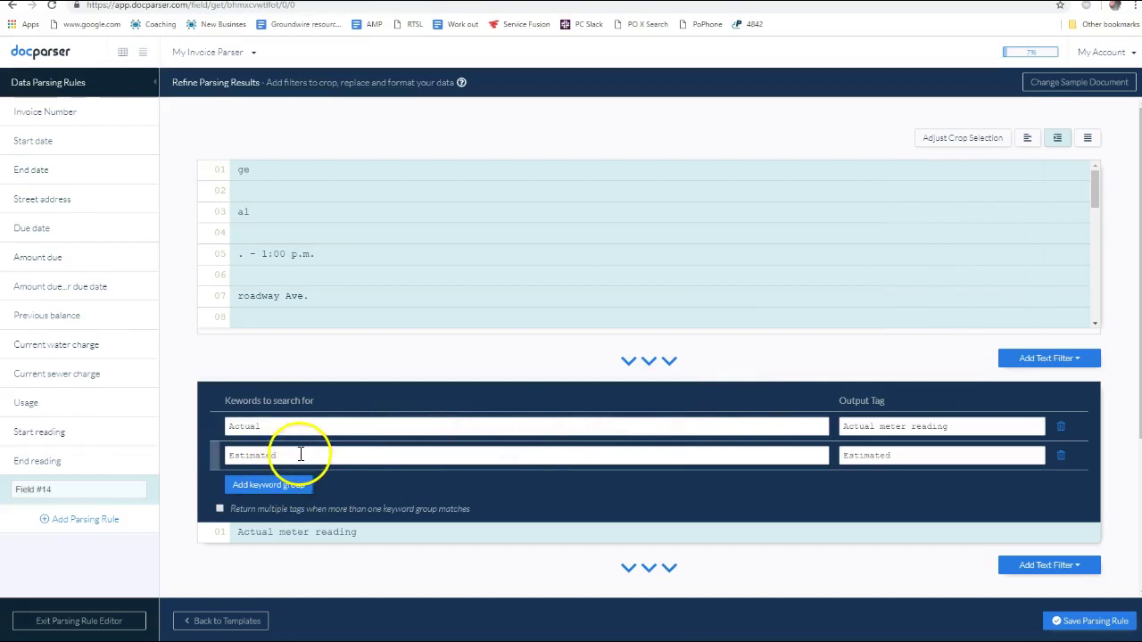
Verify the 'Actual meter reading' result and save the Field #14 tagging rule
{"action": "scroll", "coordinate": [485, 471], "scroll_direction": "down", "scroll_amount": 2}
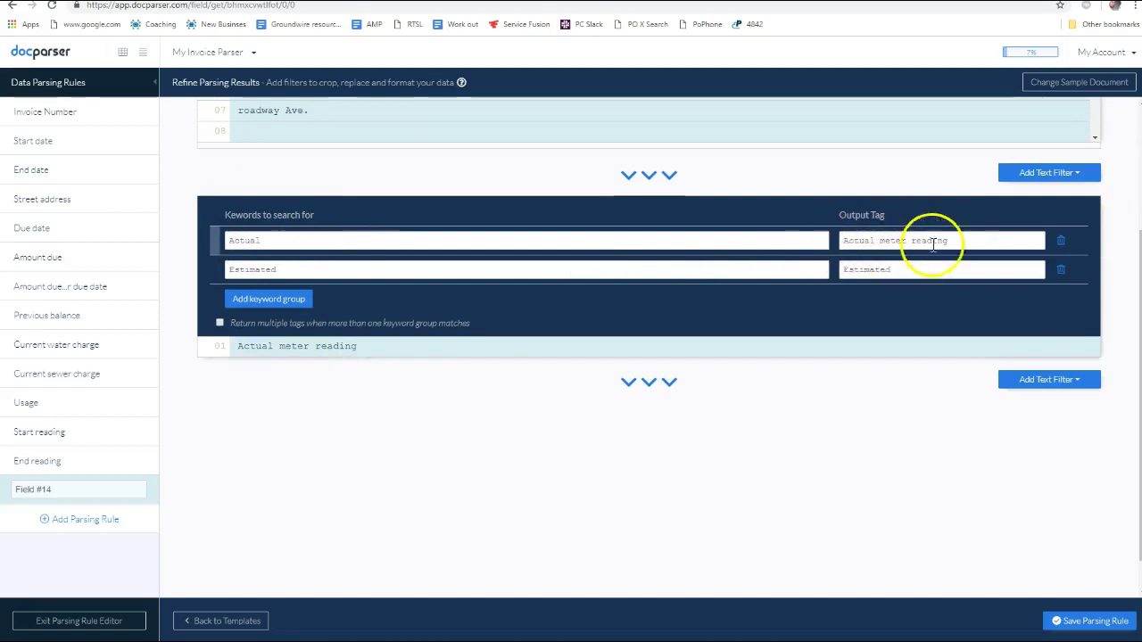
{"action": "left_click_drag", "start_coordinate": [368, 352], "coordinate": [217, 349]}
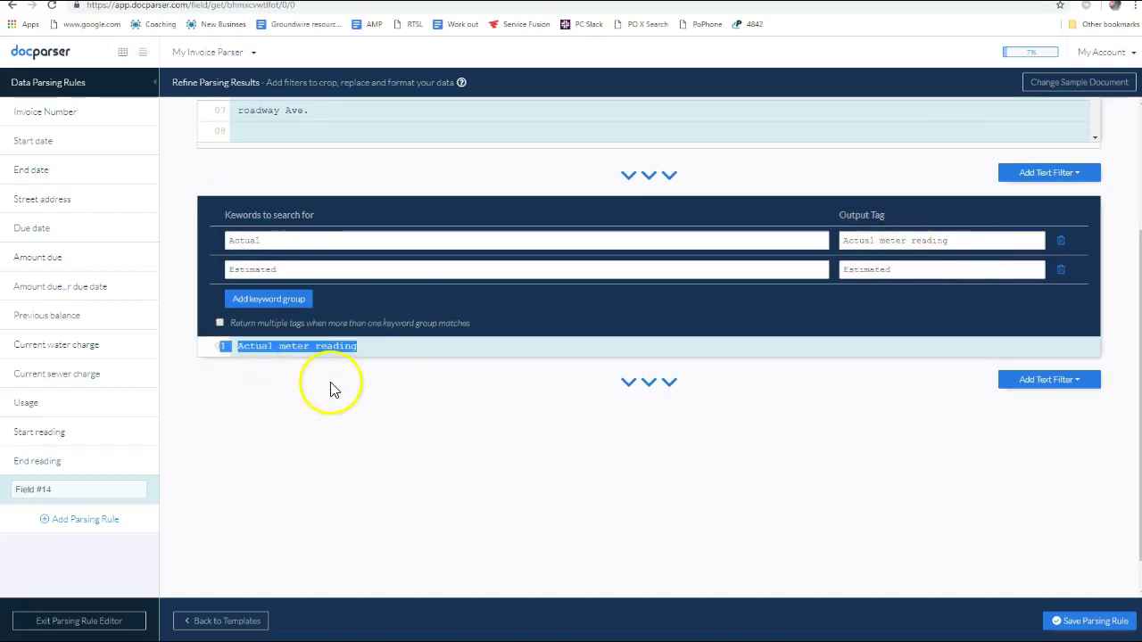
{"action": "scroll", "coordinate": [331, 387], "scroll_direction": "up", "scroll_amount": 1}
{"action": "left_click_drag", "start_coordinate": [390, 403], "coordinate": [231, 407]}
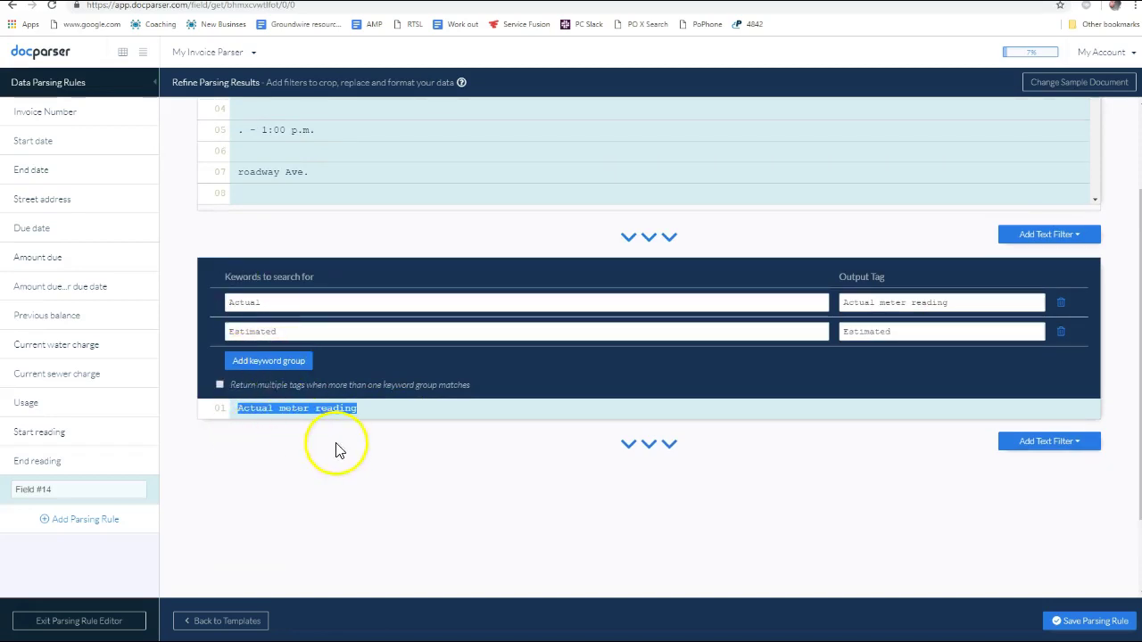
{"action": "scroll", "coordinate": [327, 268], "scroll_direction": "up", "scroll_amount": 2}
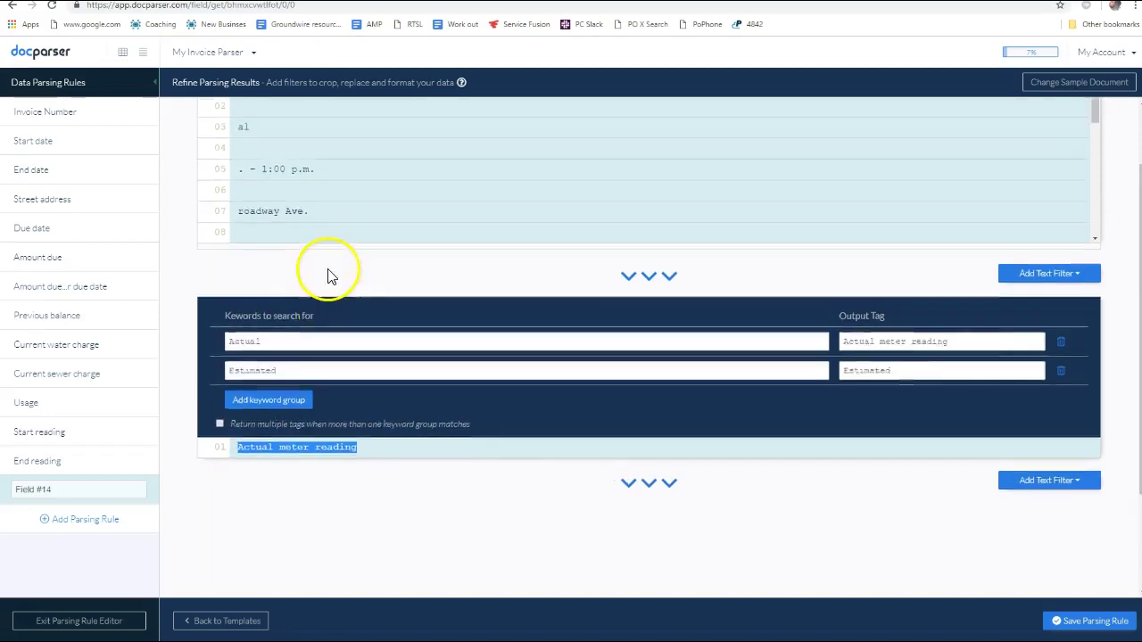
{"action": "scroll", "coordinate": [375, 366], "scroll_direction": "down", "scroll_amount": 4}
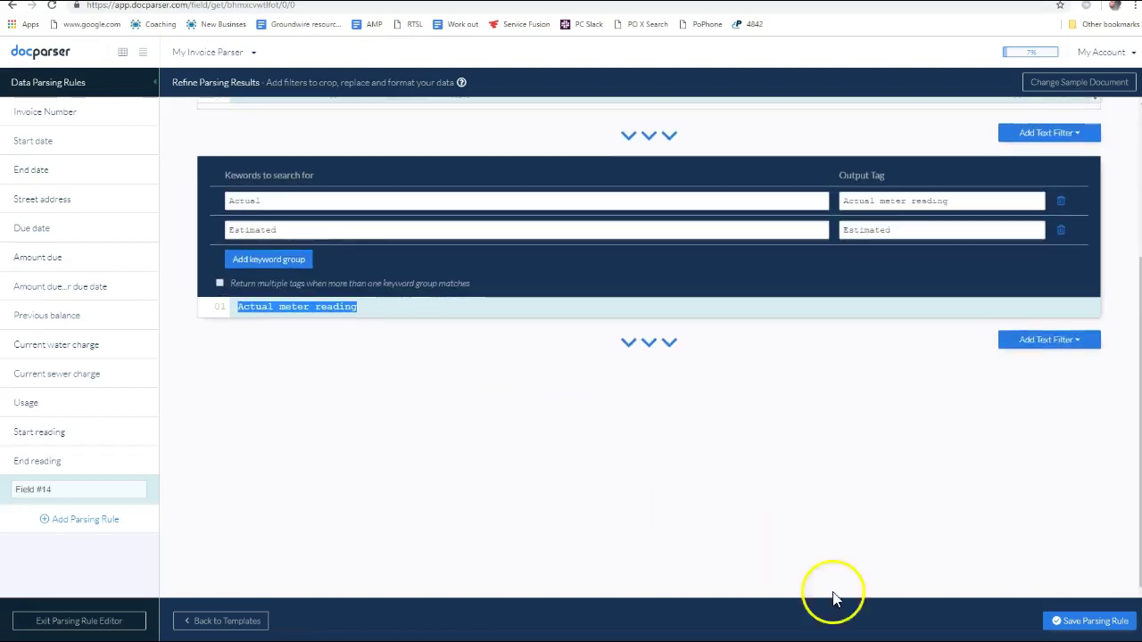
{"action": "scroll", "coordinate": [490, 395], "scroll_direction": "up", "scroll_amount": 4}
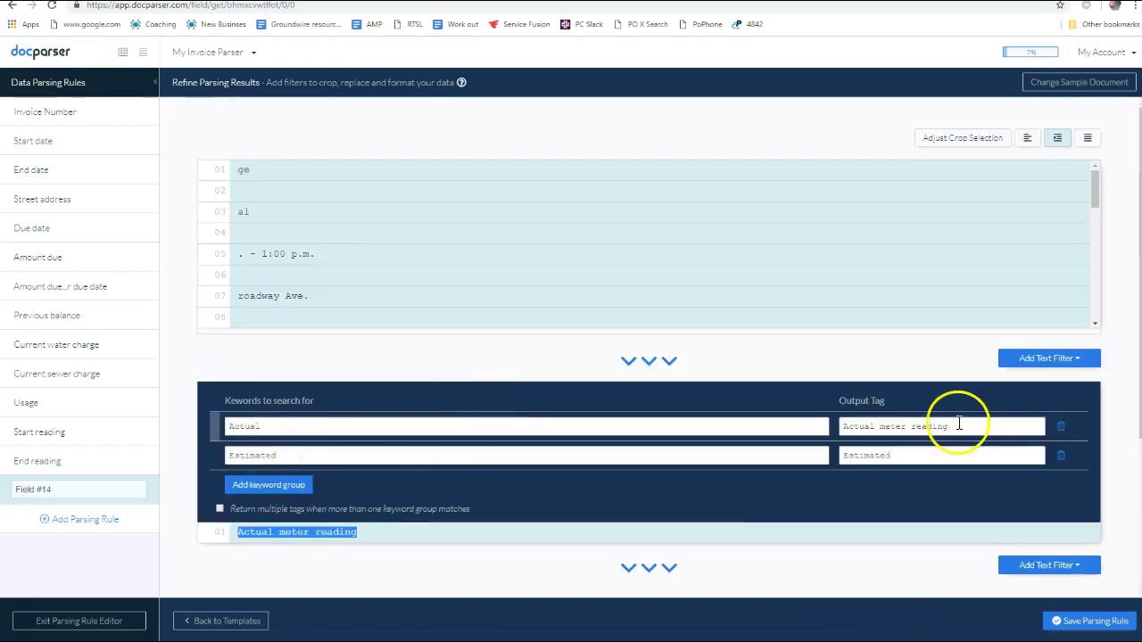
{"action": "left_click_drag", "start_coordinate": [366, 531], "coordinate": [239, 527]}
{"action": "scroll", "coordinate": [530, 446], "scroll_direction": "down", "scroll_amount": 2}
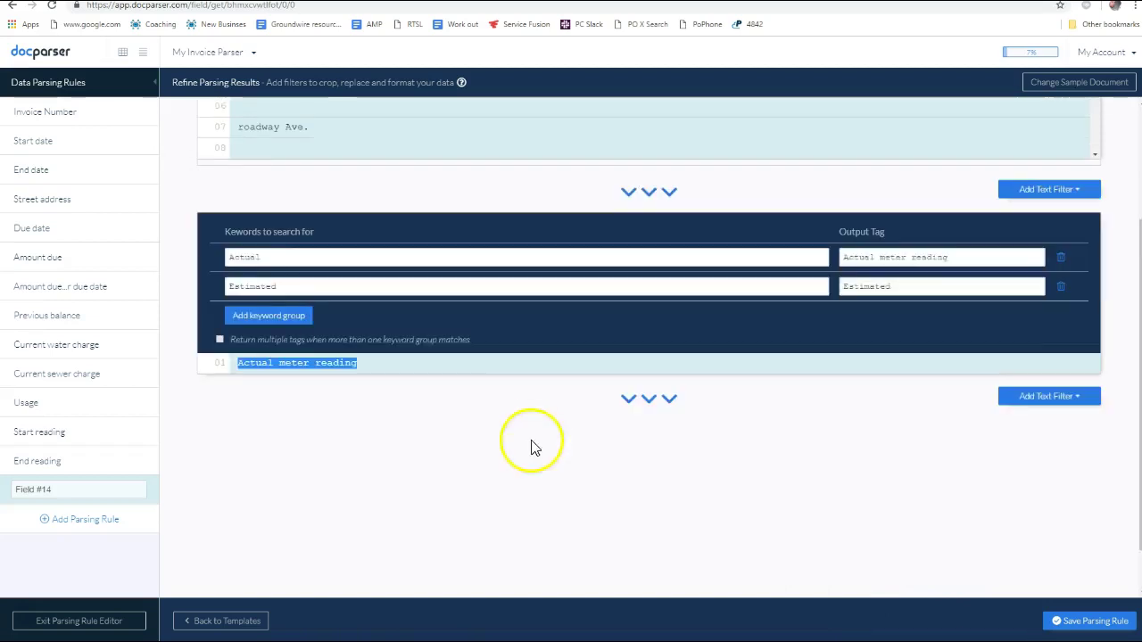
{"action": "left_click", "coordinate": [1078, 619]}
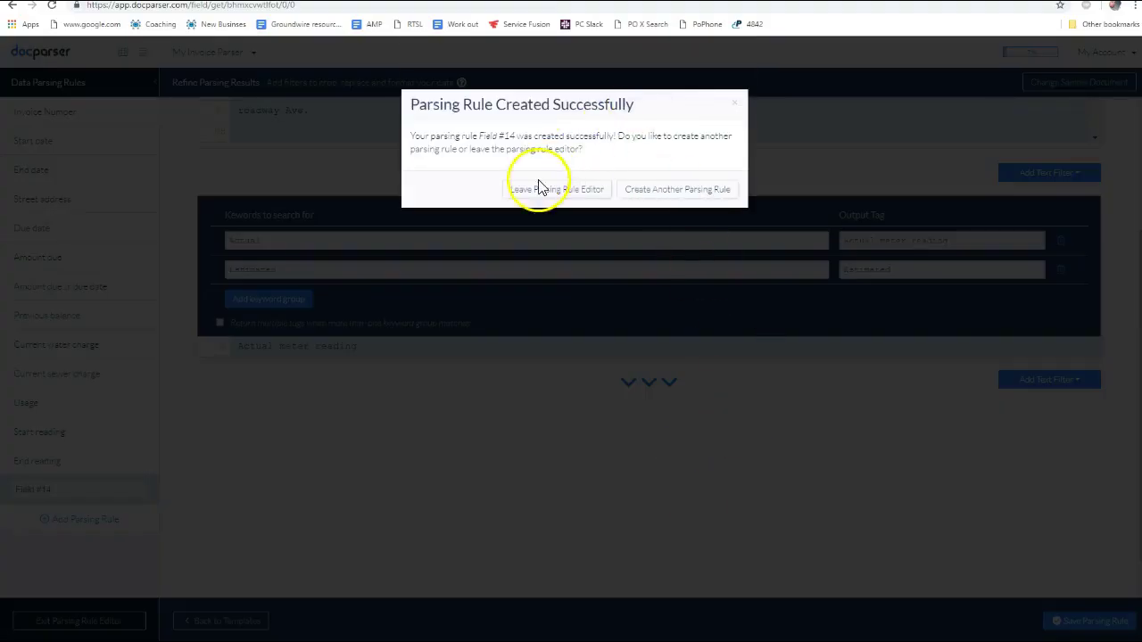
Rename the Field #14 rule to TAGS and save it
{"action": "left_click", "coordinate": [572, 193]}
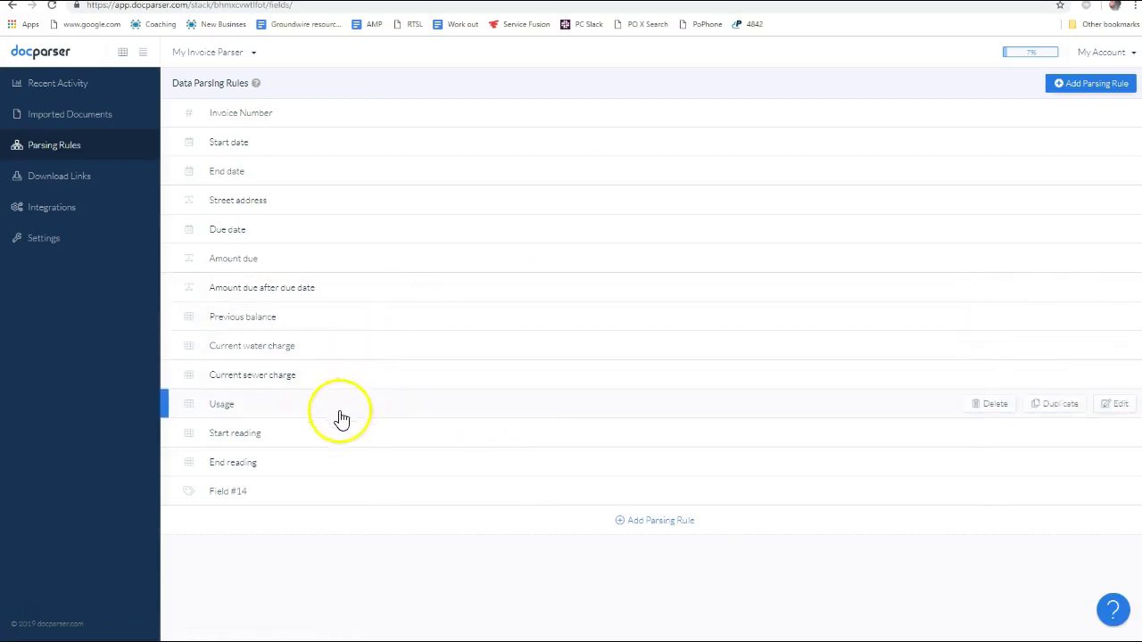
{"action": "left_click", "coordinate": [229, 498]}
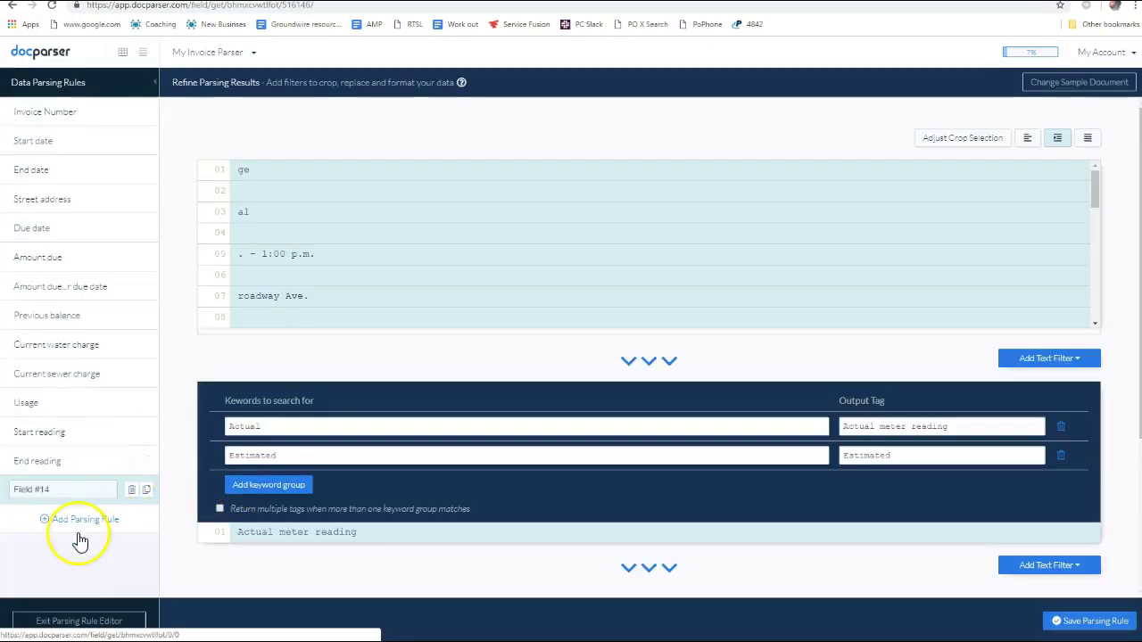
{"action": "left_click", "coordinate": [25, 490]}
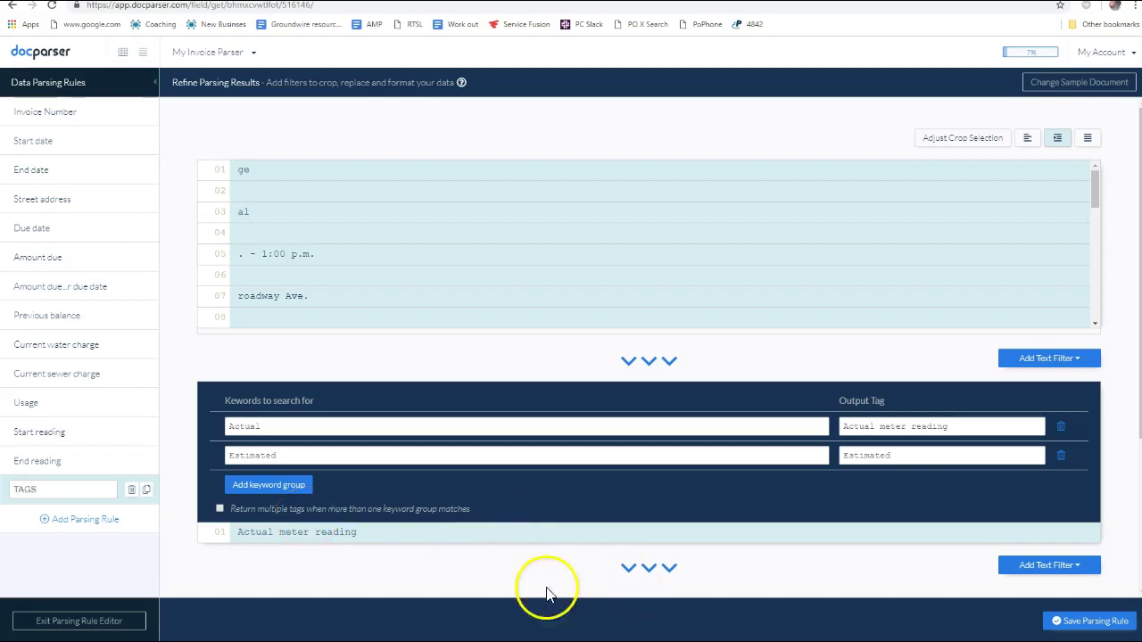
{"action": "left_click", "coordinate": [1077, 621]}
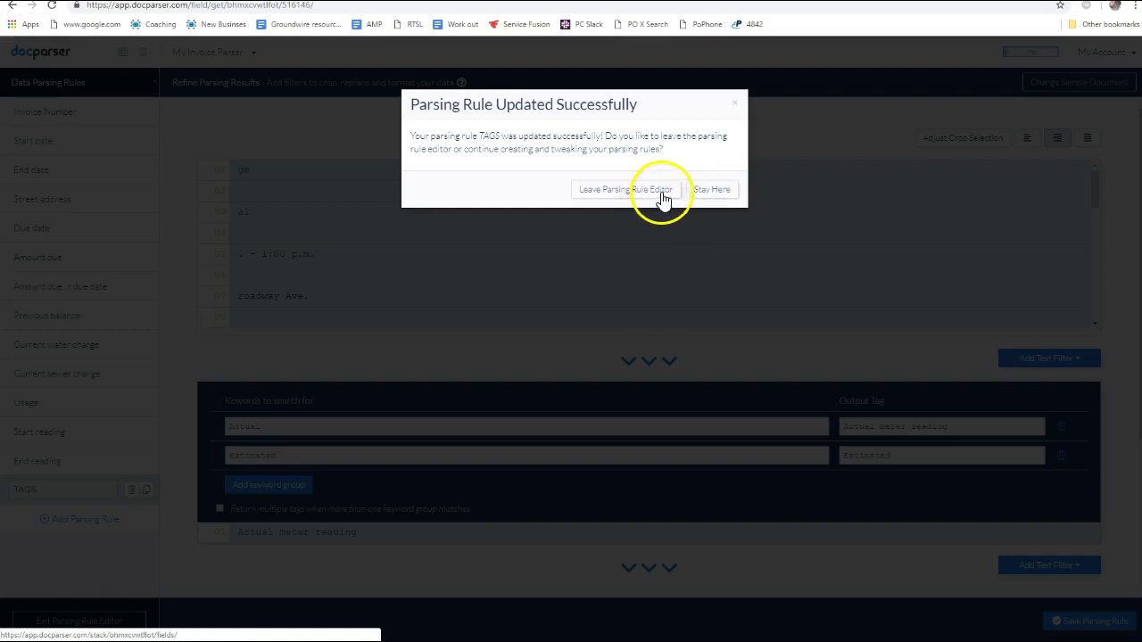
{"action": "left_click", "coordinate": [660, 194]}
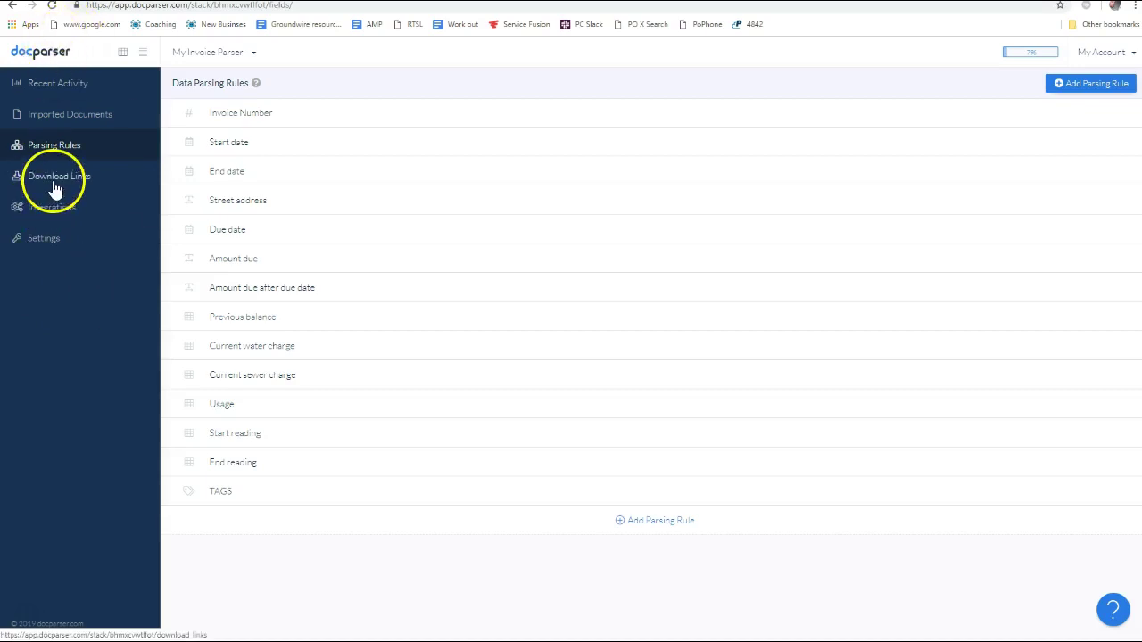
Go to the parser's Settings page from the sidebar
{"action": "left_click", "coordinate": [54, 237]}
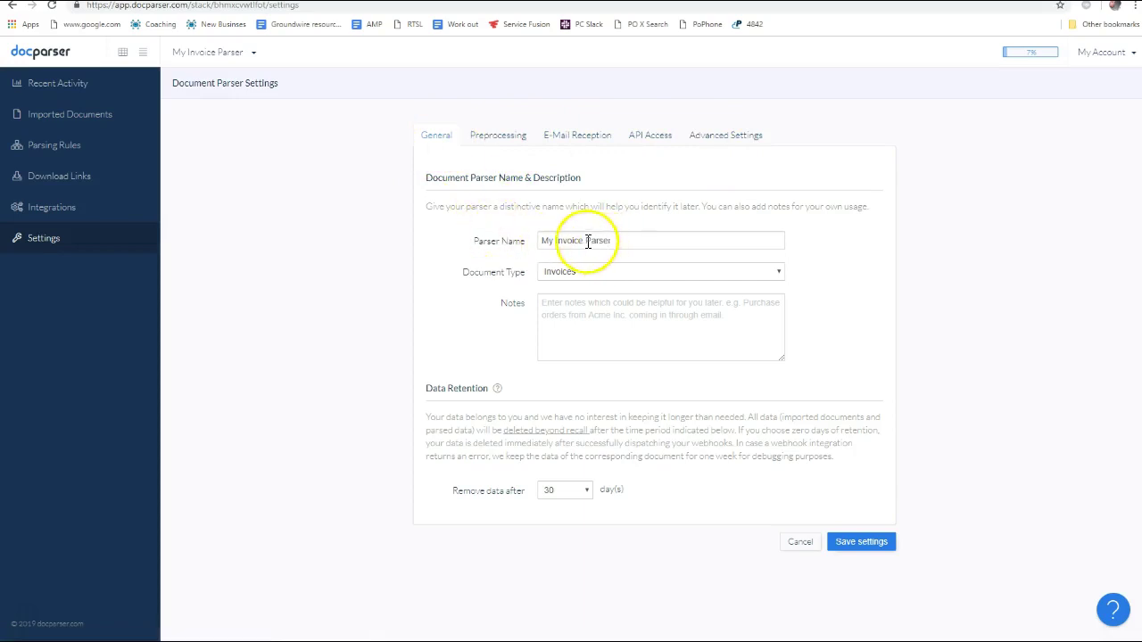
Rename the parser to BEDFORD WATER AND SEWER, keeping Invoices type and 30-day retention
{"action": "left_click_drag", "start_coordinate": [625, 241], "coordinate": [502, 237]}
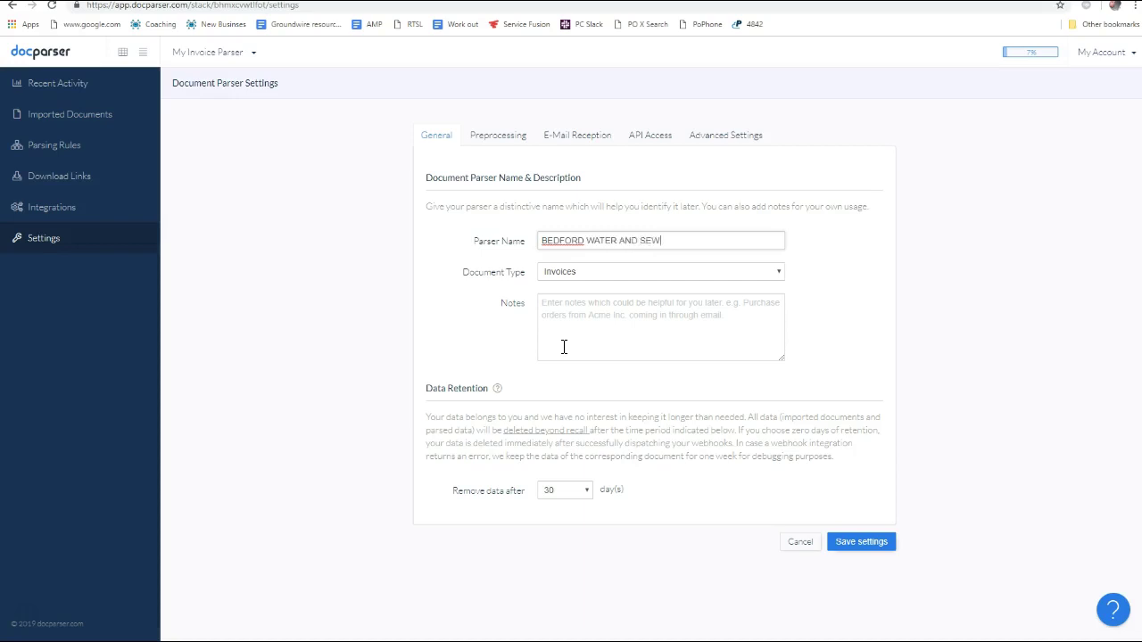
{"action": "left_click", "coordinate": [564, 269]}
{"action": "left_click", "coordinate": [564, 277]}
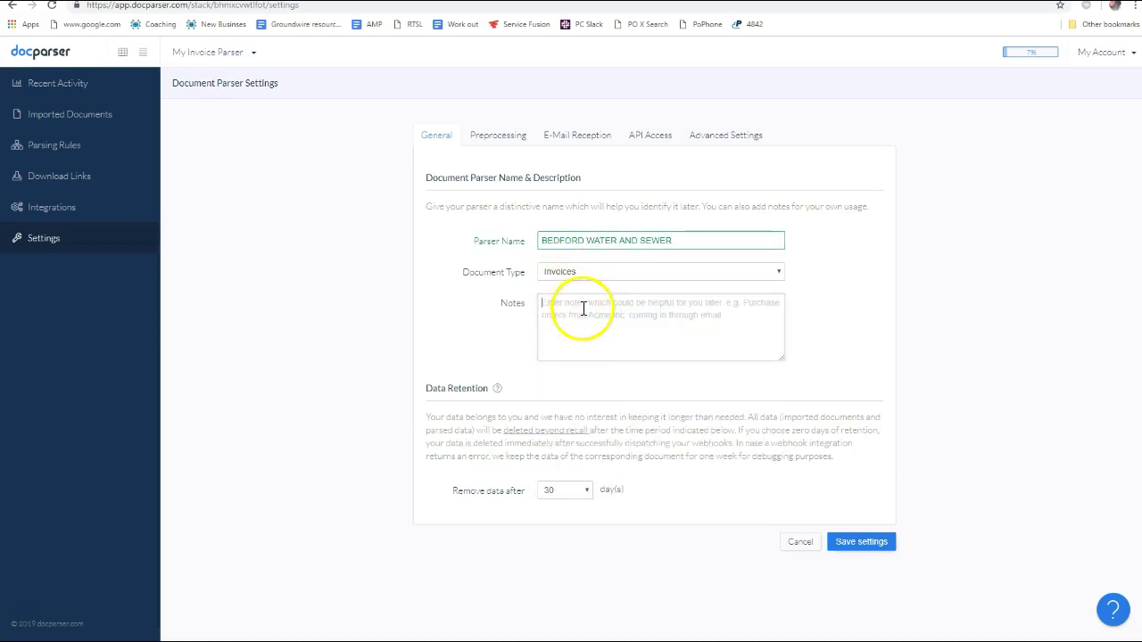
{"action": "left_click", "coordinate": [564, 492]}
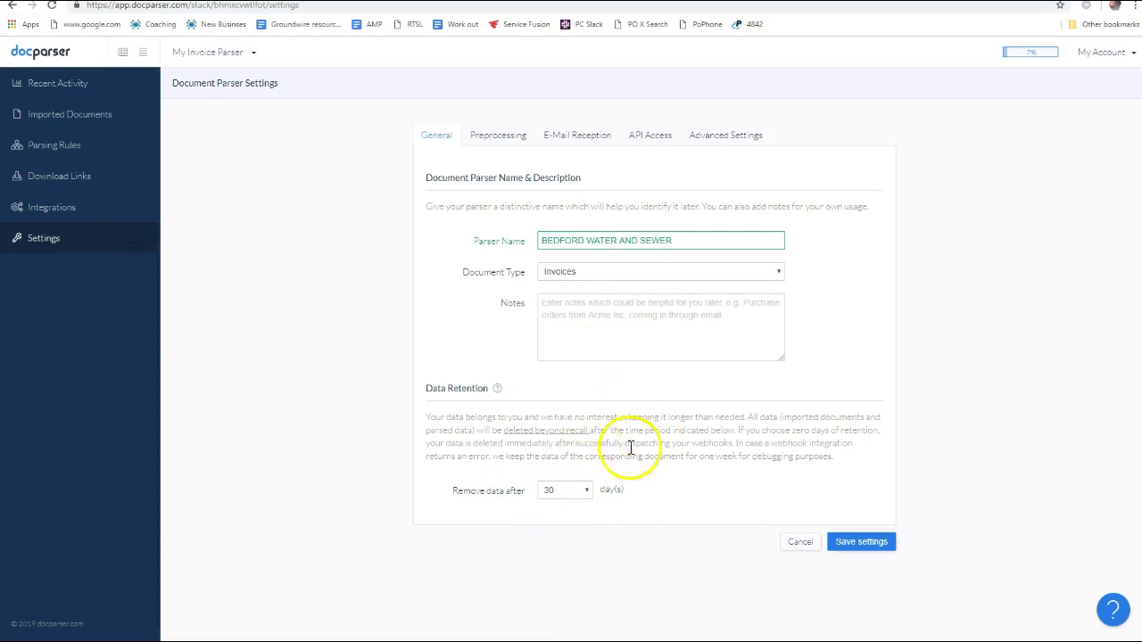
{"action": "left_click", "coordinate": [580, 493]}
{"action": "left_click", "coordinate": [658, 438]}
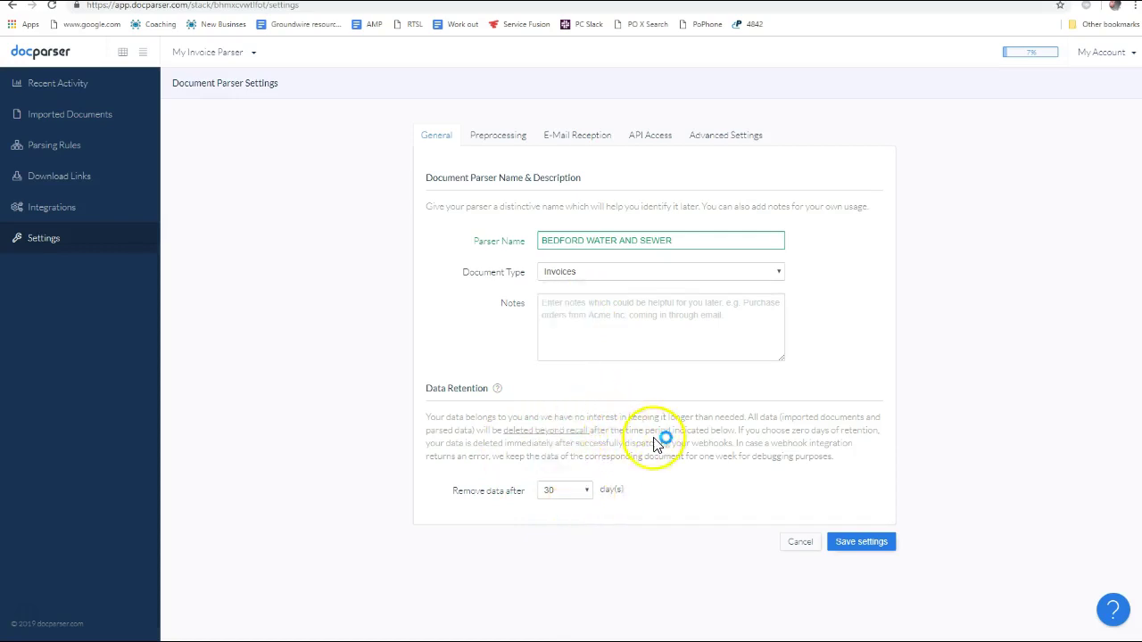
{"action": "left_click", "coordinate": [502, 141]}
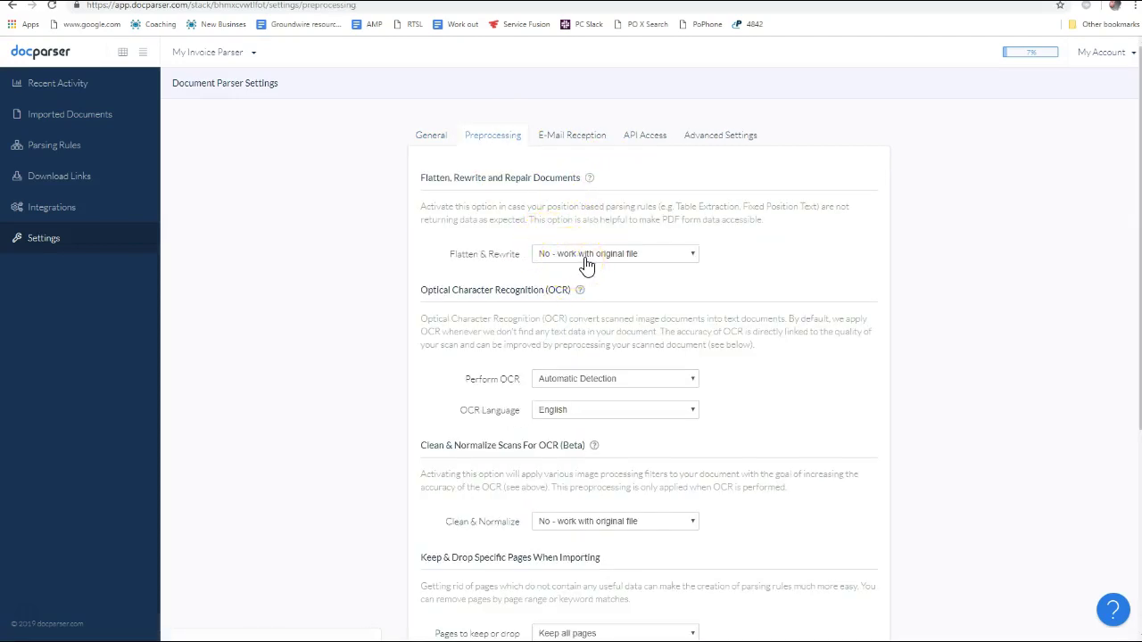
Set OCR to Yes - Always, Clean & Normalize to preprocess scan, and Deskew to fix alignment
{"action": "scroll", "coordinate": [657, 314], "scroll_direction": "down", "scroll_amount": 2}
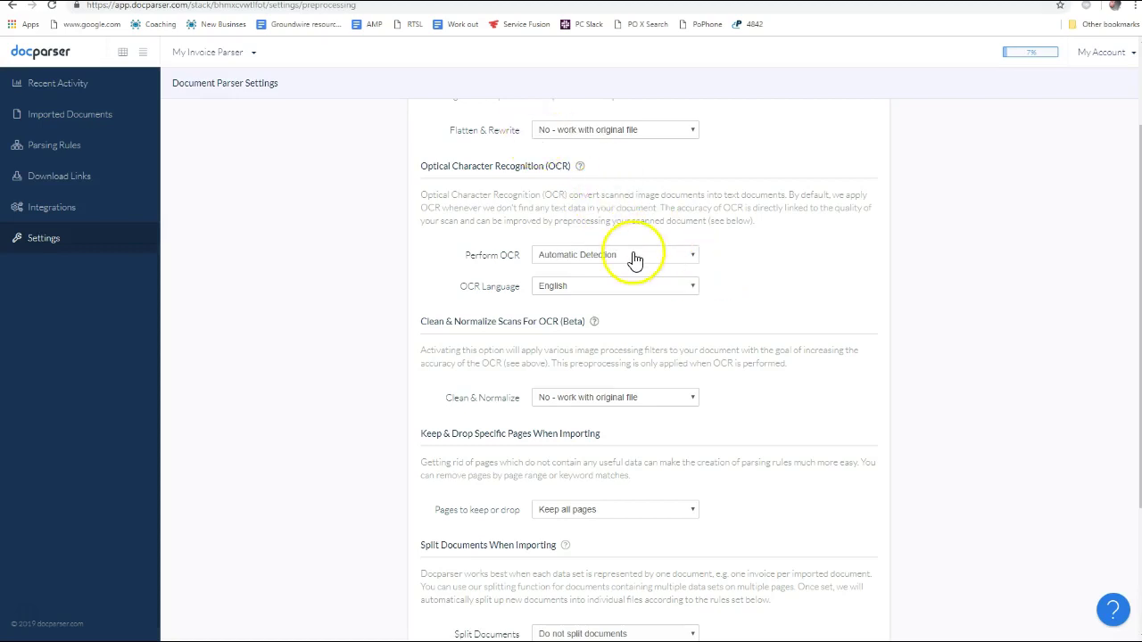
{"action": "left_click", "coordinate": [581, 260]}
{"action": "left_click", "coordinate": [578, 312]}
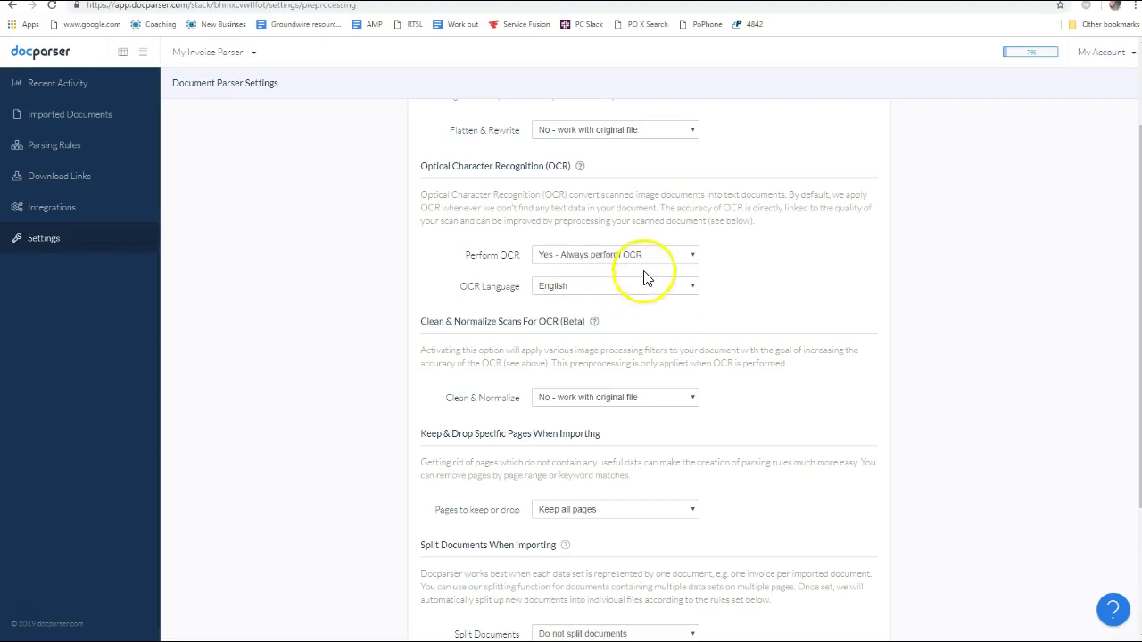
{"action": "scroll", "coordinate": [600, 294], "scroll_direction": "down", "scroll_amount": 3}
{"action": "scroll", "coordinate": [625, 290], "scroll_direction": "up", "scroll_amount": 2}
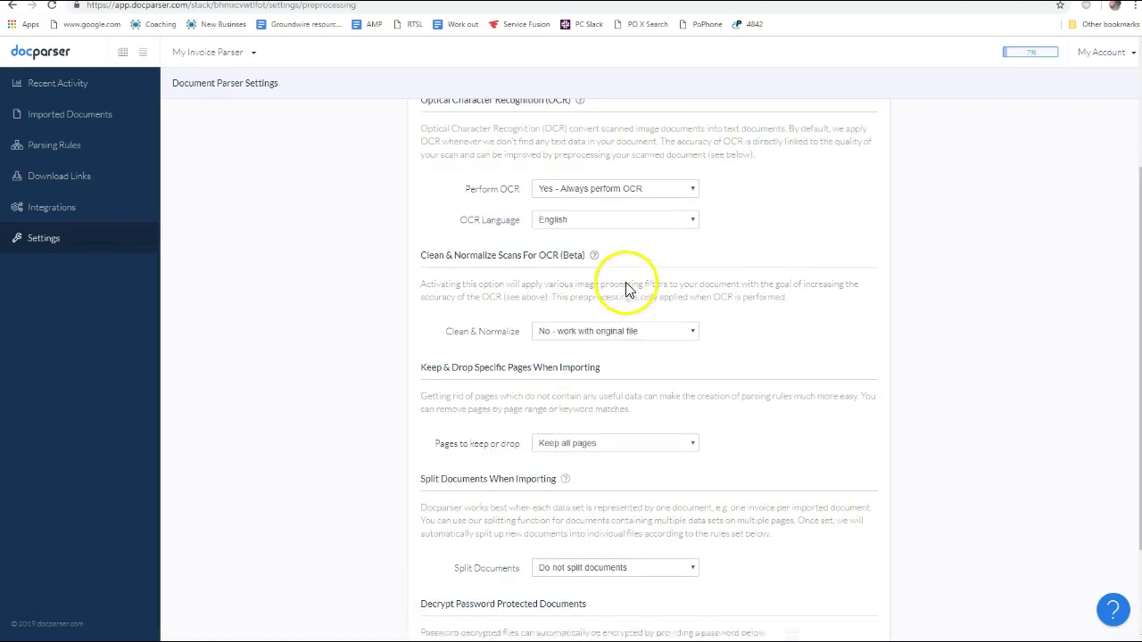
{"action": "scroll", "coordinate": [637, 339], "scroll_direction": "down", "scroll_amount": 2}
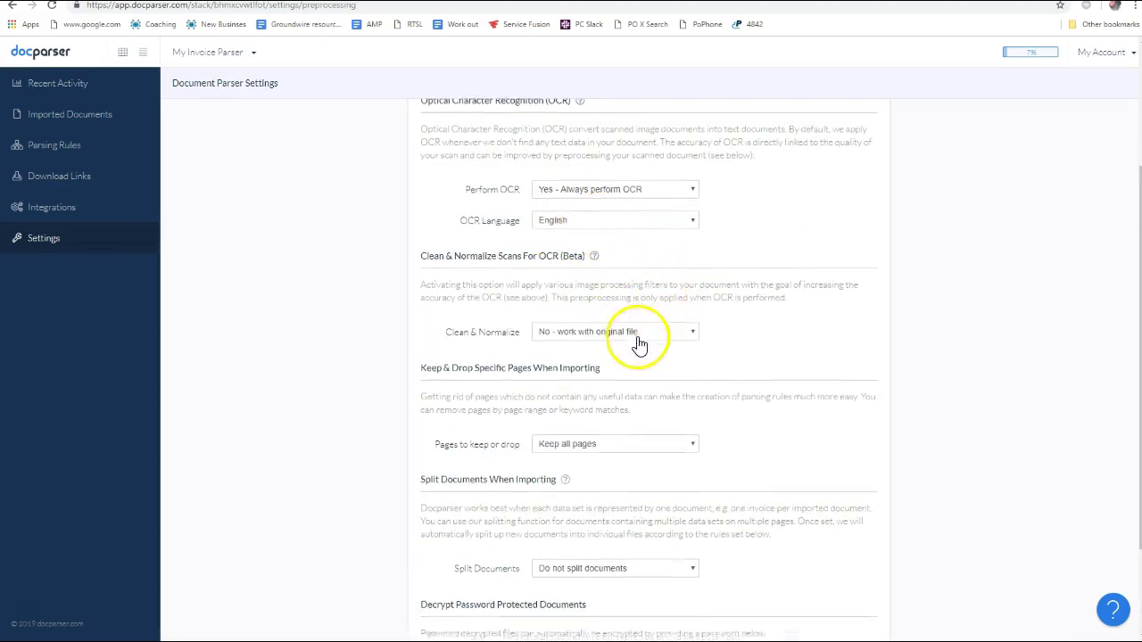
{"action": "scroll", "coordinate": [589, 218], "scroll_direction": "up", "scroll_amount": 1}
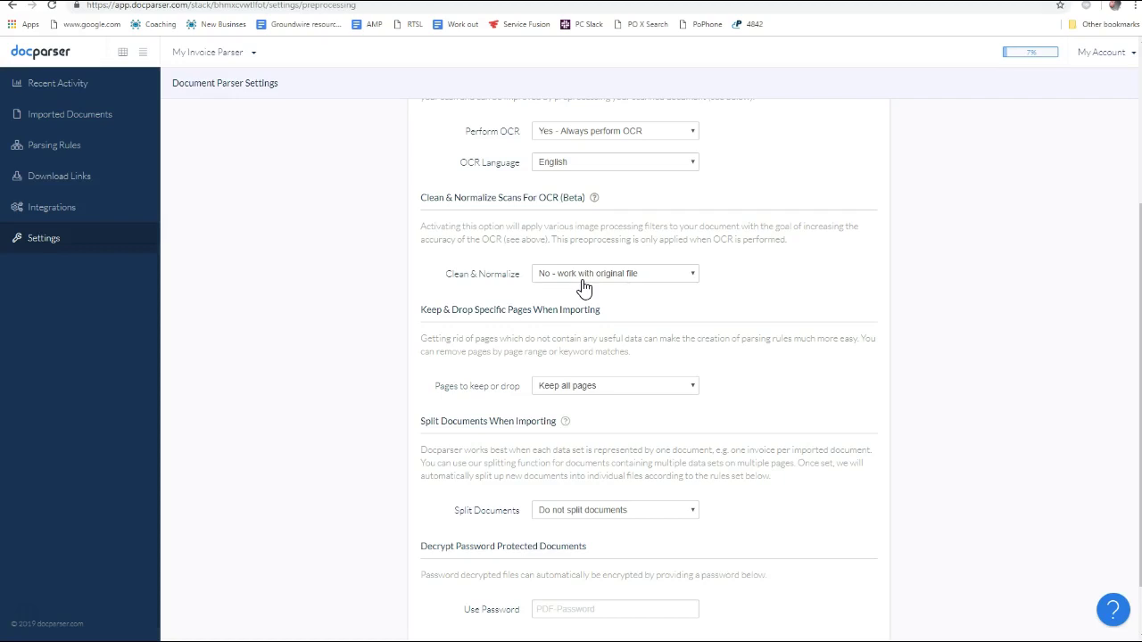
{"action": "left_click", "coordinate": [585, 287]}
{"action": "left_click", "coordinate": [581, 312]}
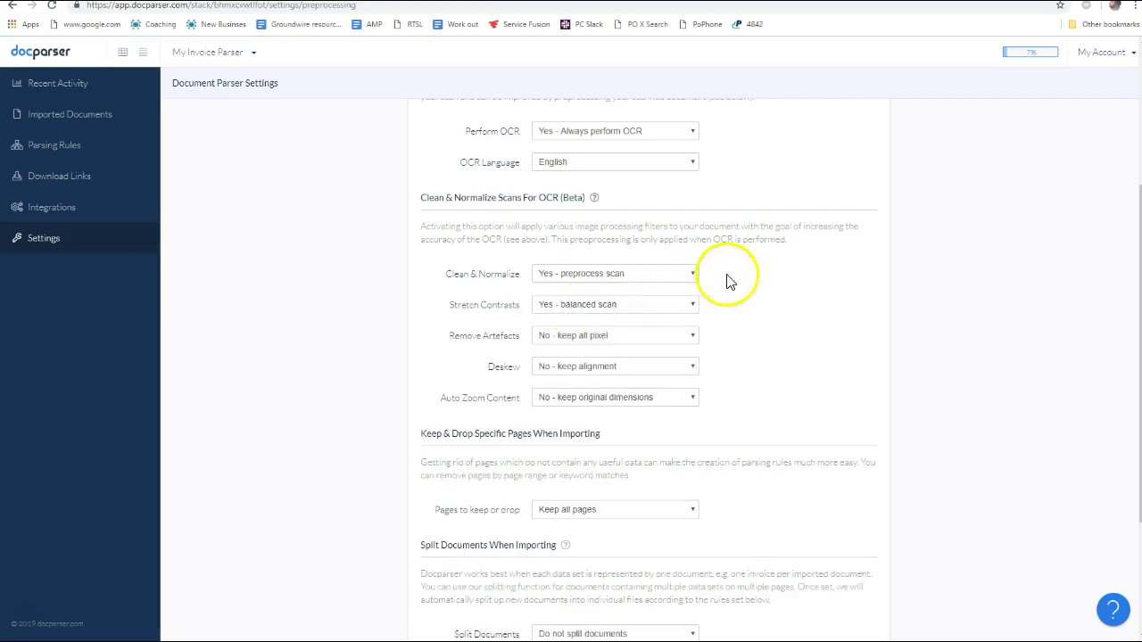
{"action": "scroll", "coordinate": [775, 324], "scroll_direction": "down", "scroll_amount": 1}
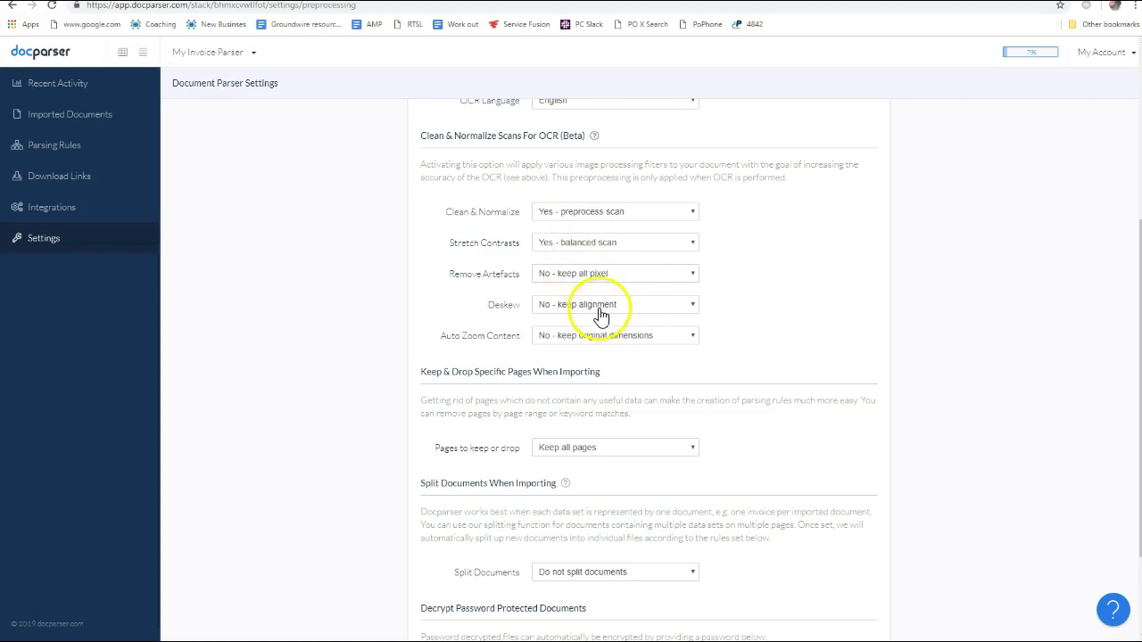
{"action": "left_click", "coordinate": [629, 308]}
{"action": "left_click", "coordinate": [678, 343]}
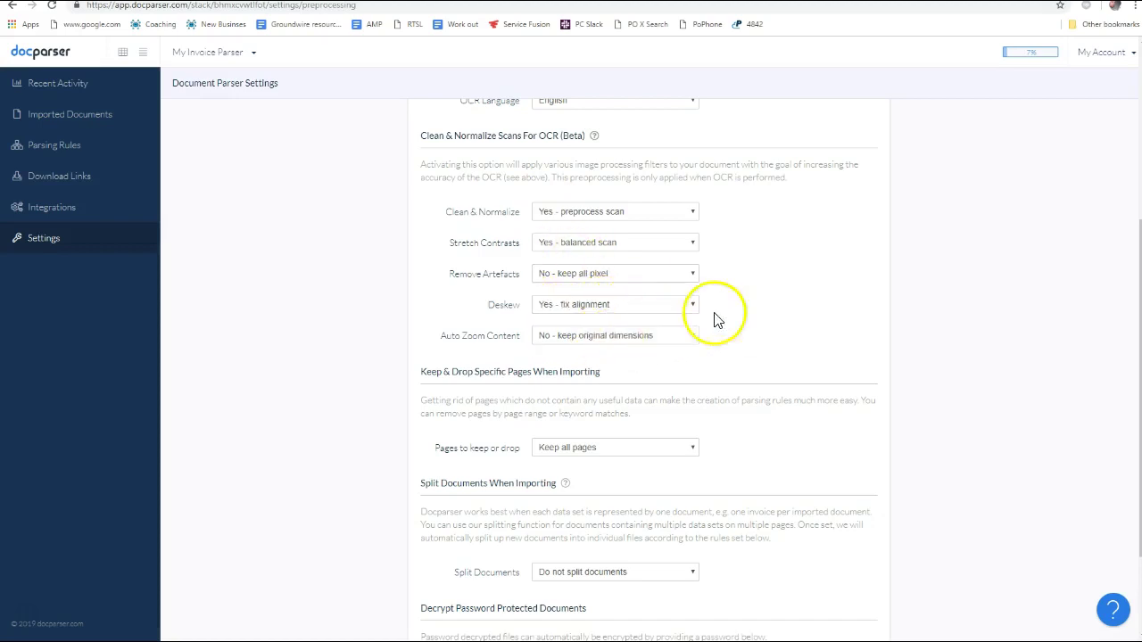
Confirm Clean & Normalize stays on, keep all pages, and leave document splitting unchanged
{"action": "scroll", "coordinate": [750, 337], "scroll_direction": "down", "scroll_amount": 1}
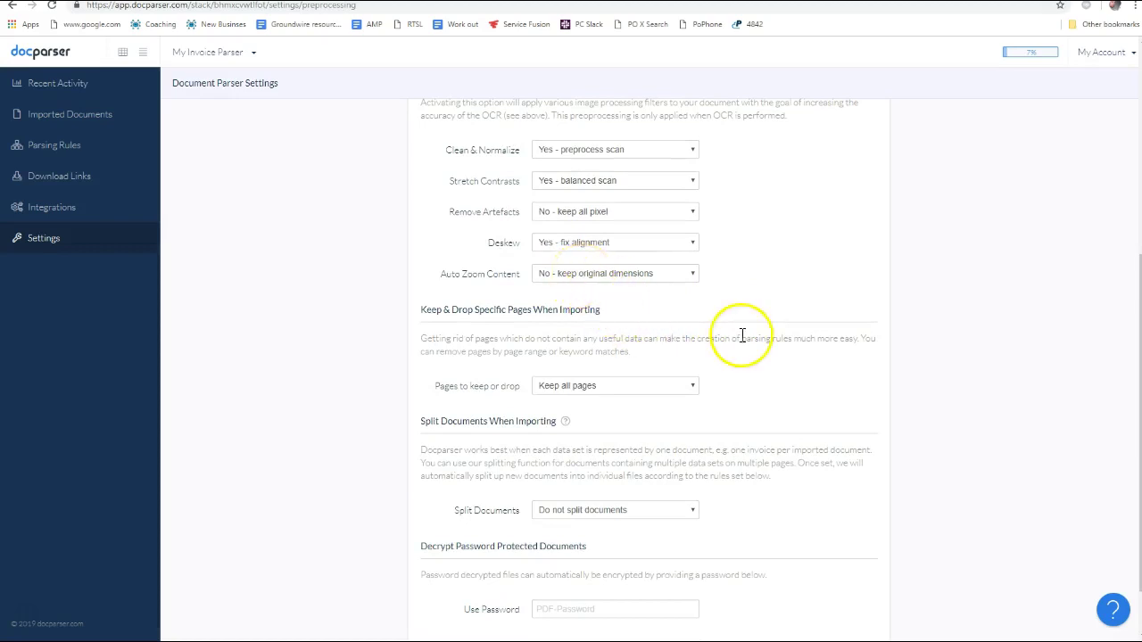
{"action": "scroll", "coordinate": [742, 334], "scroll_direction": "up", "scroll_amount": 1}
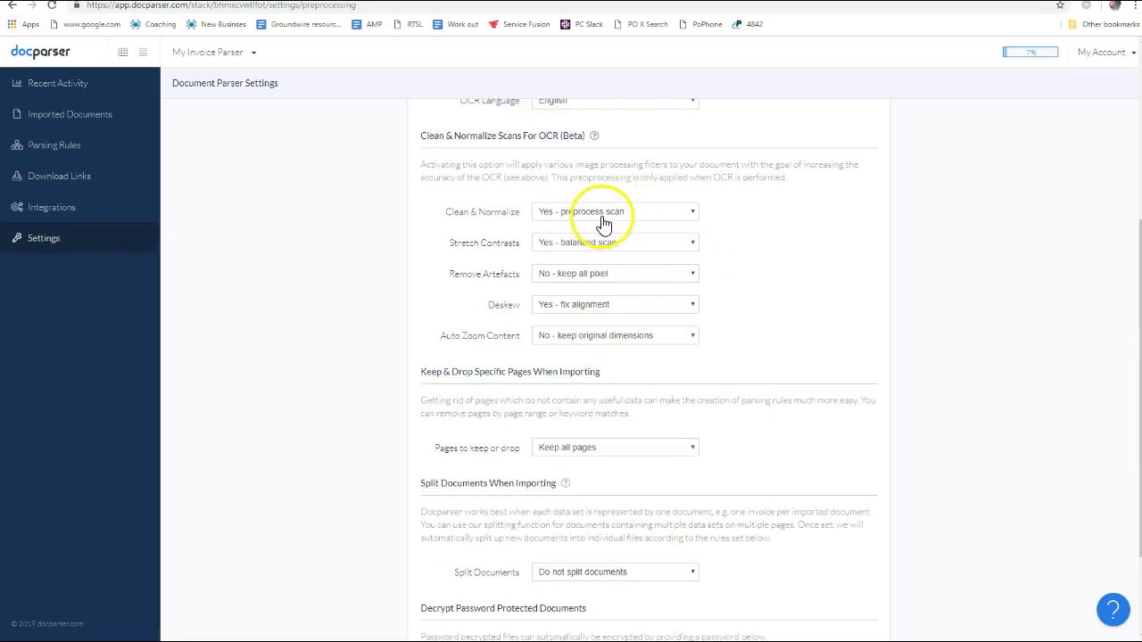
{"action": "left_click", "coordinate": [604, 223]}
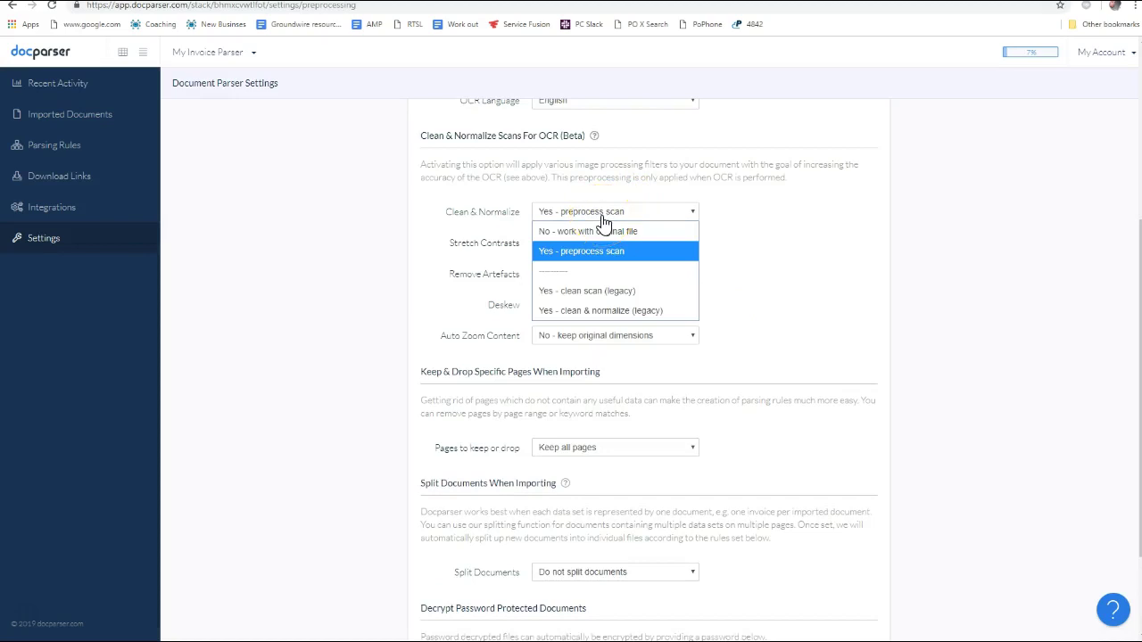
{"action": "left_click", "coordinate": [747, 222]}
{"action": "scroll", "coordinate": [698, 337], "scroll_direction": "down", "scroll_amount": 2}
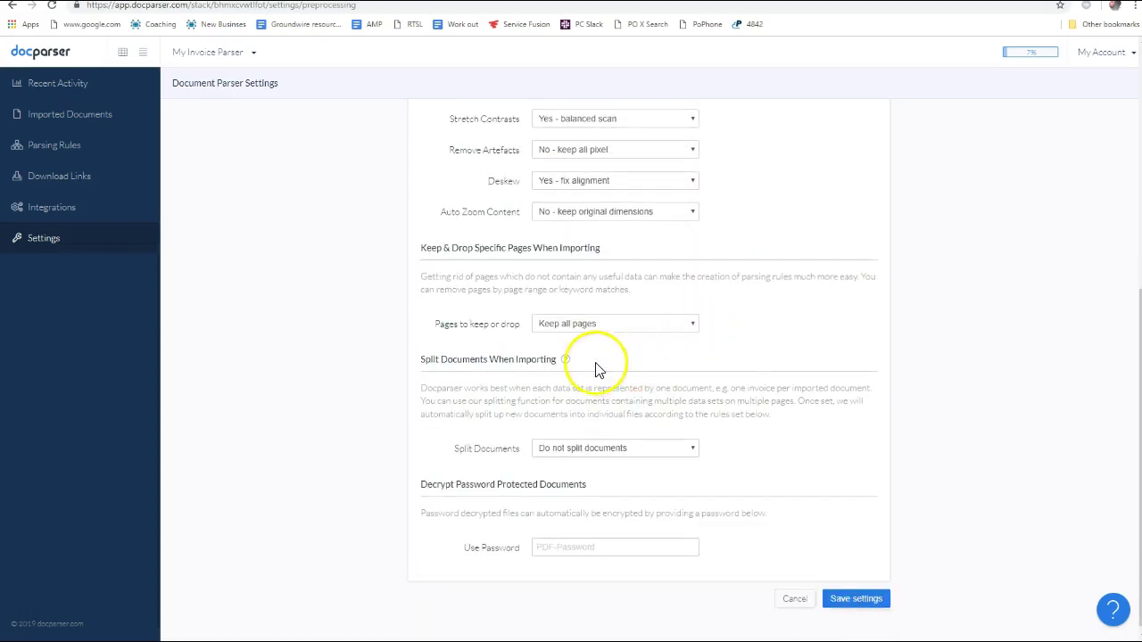
{"action": "left_click", "coordinate": [588, 330]}
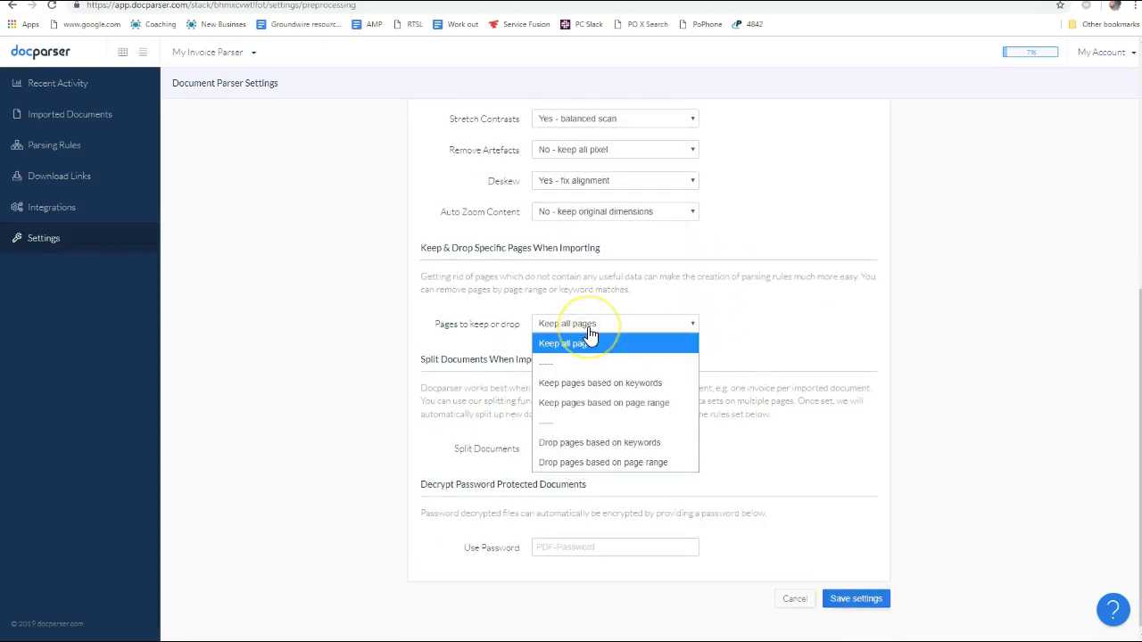
{"action": "left_click", "coordinate": [760, 311]}
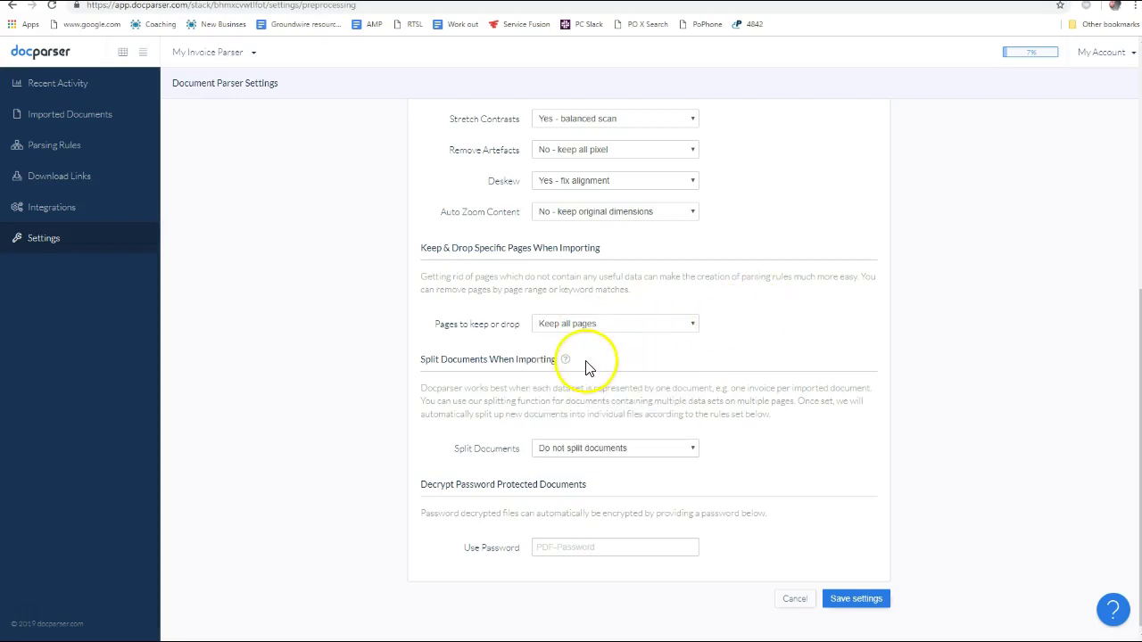
{"action": "left_click", "coordinate": [604, 335]}
{"action": "left_click", "coordinate": [604, 335]}
{"action": "scroll", "coordinate": [632, 438], "scroll_direction": "down", "scroll_amount": 1}
{"action": "left_click", "coordinate": [566, 453]}
{"action": "left_click", "coordinate": [758, 403]}
Split documents by keywords on the first page, then bring up the water bill PDF
{"action": "left_click", "coordinate": [607, 450]}
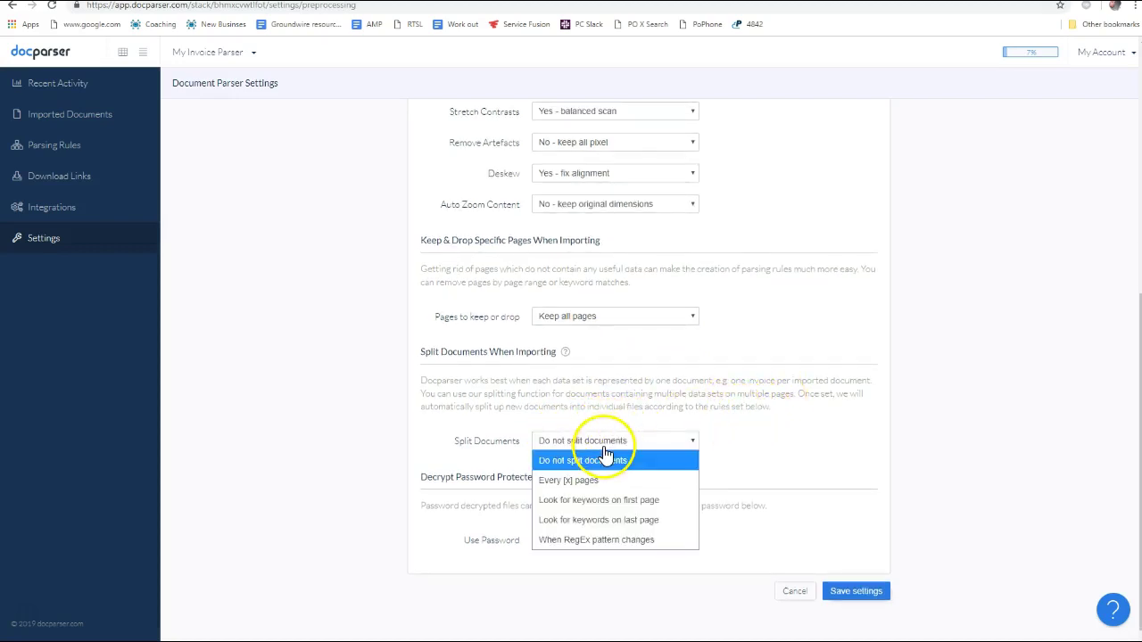
{"action": "left_click", "coordinate": [578, 500]}
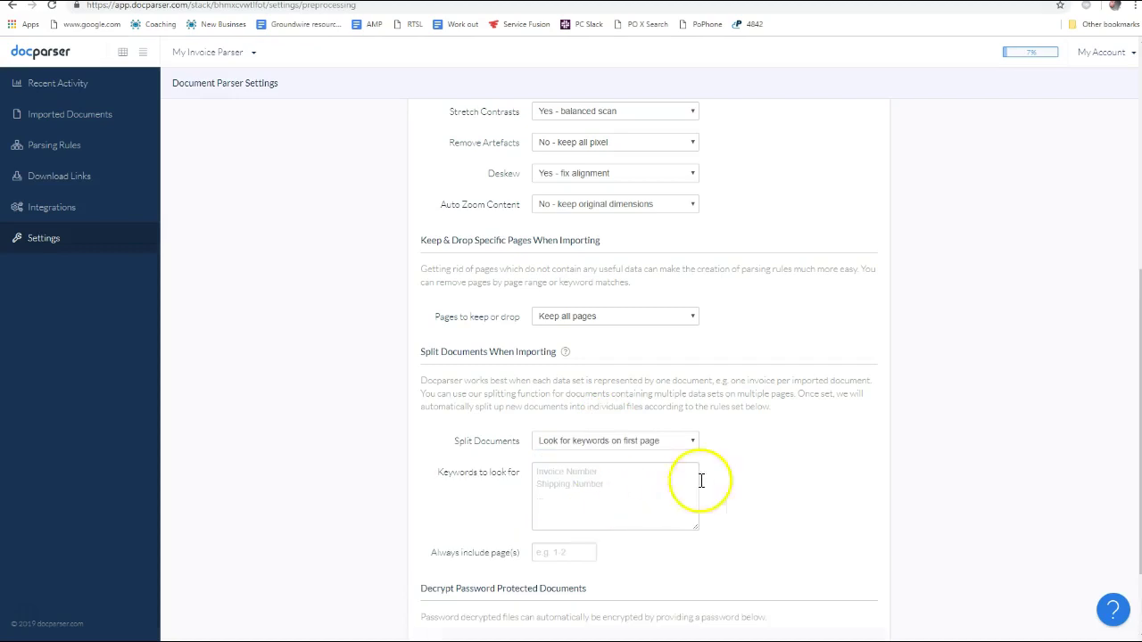
{"action": "scroll", "coordinate": [620, 392], "scroll_direction": "down", "scroll_amount": 2}
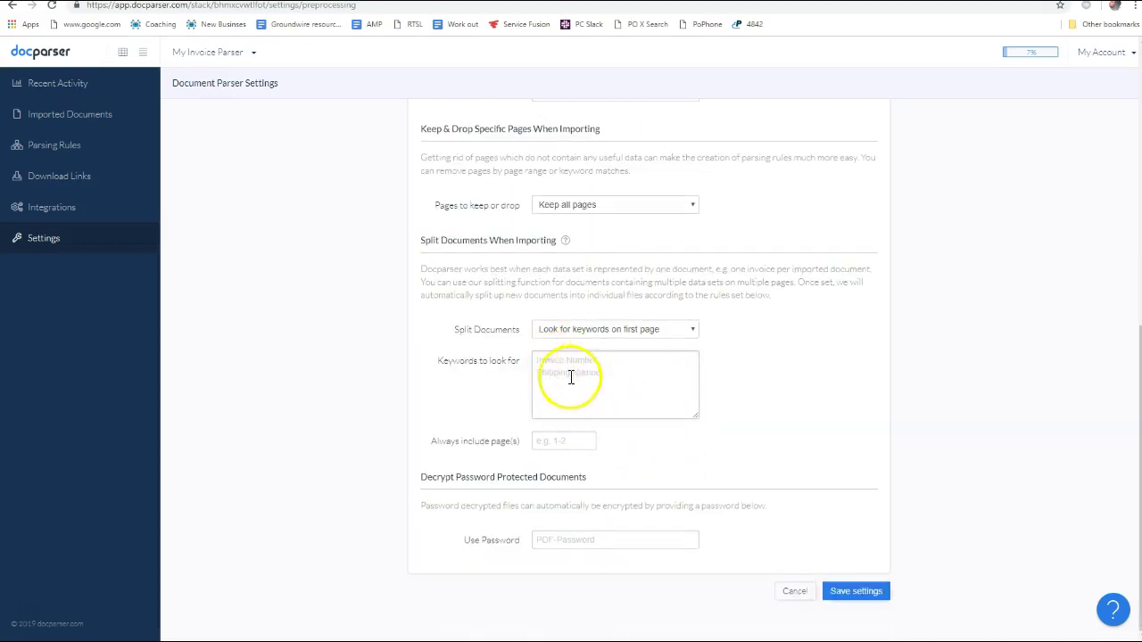
{"action": "key", "text": "alt+Tab"}
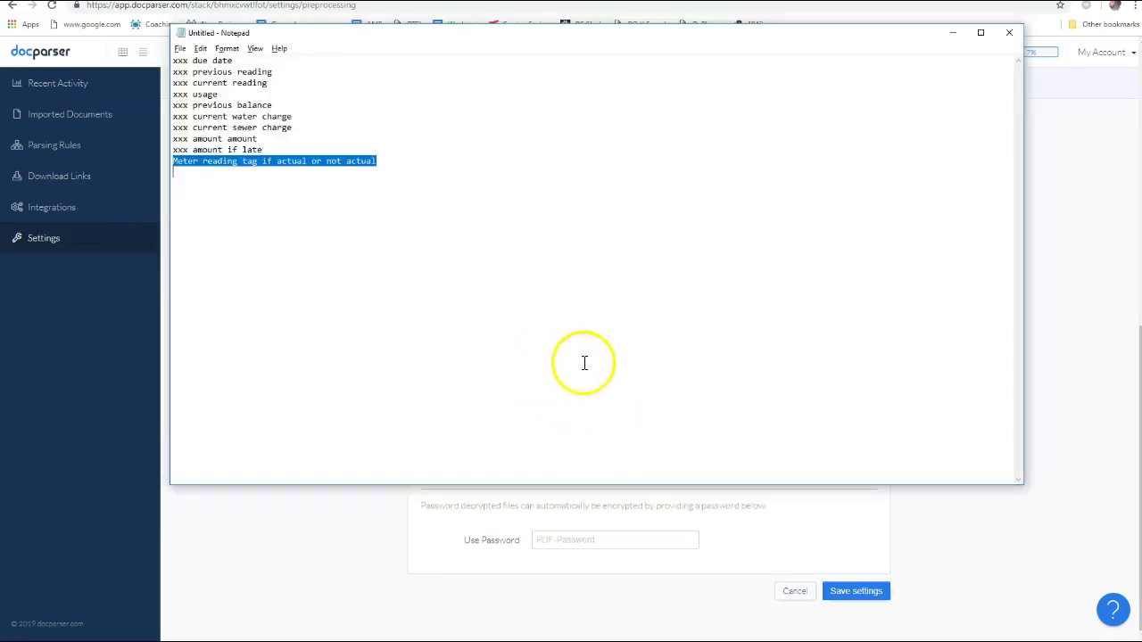
{"action": "key", "text": "alt+Tab"}
{"action": "key", "text": "alt+Tab"}
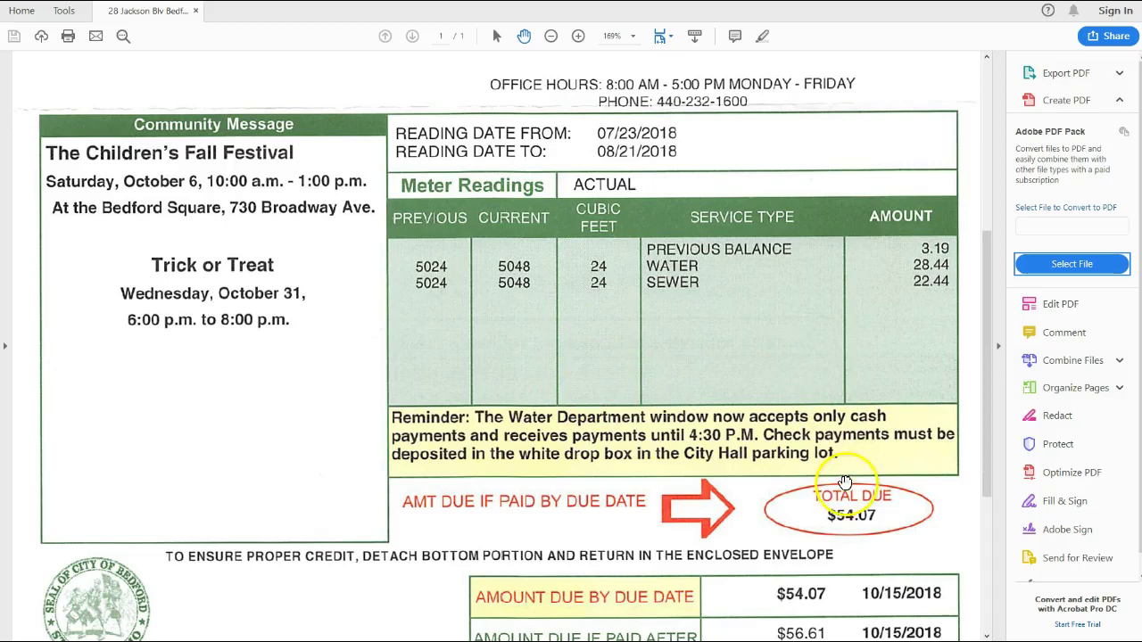
{"action": "scroll", "coordinate": [641, 435], "scroll_direction": "down", "scroll_amount": 3}
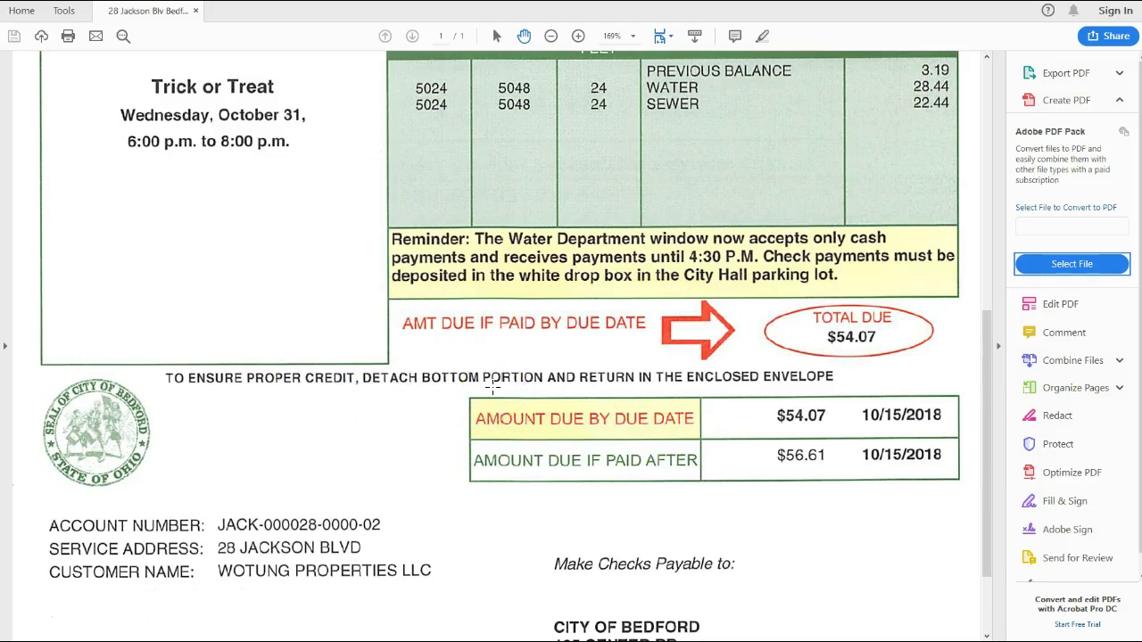
{"action": "scroll", "coordinate": [556, 388], "scroll_direction": "down", "scroll_amount": 3}
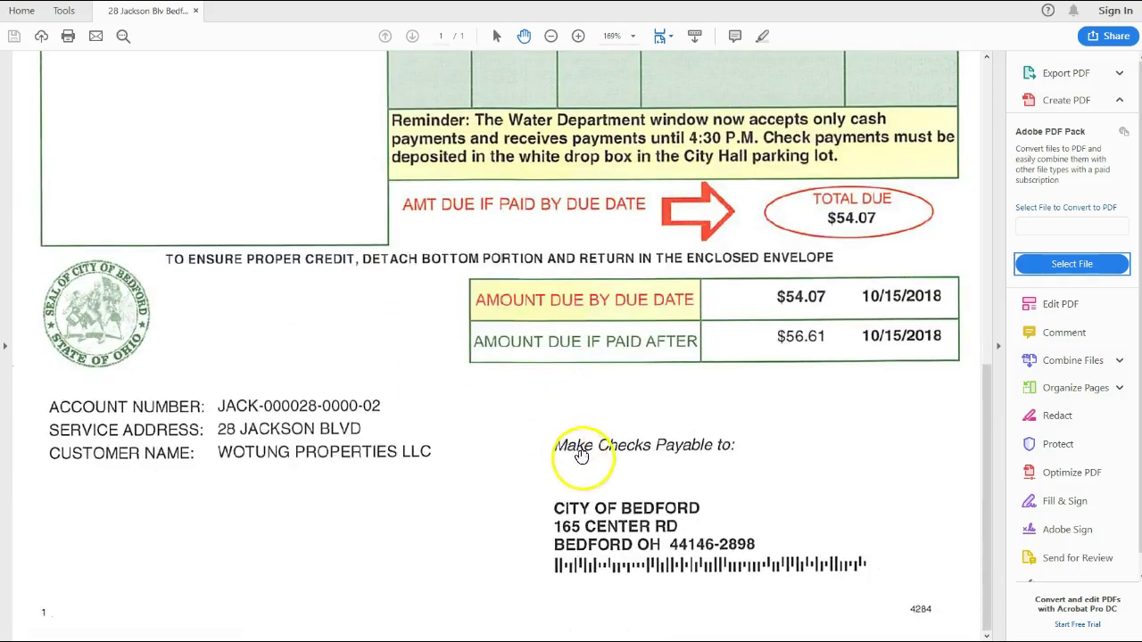
{"action": "scroll", "coordinate": [490, 462], "scroll_direction": "up", "scroll_amount": 6}
{"action": "scroll", "coordinate": [490, 462], "scroll_direction": "up", "scroll_amount": 7}
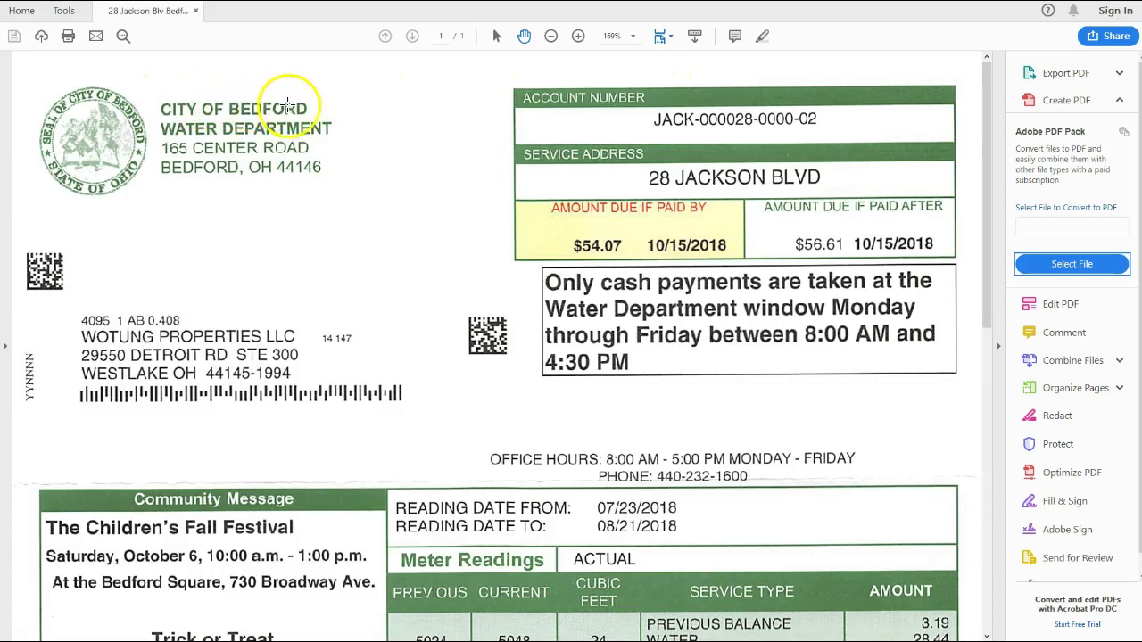
{"action": "scroll", "coordinate": [380, 259], "scroll_direction": "down", "scroll_amount": 5}
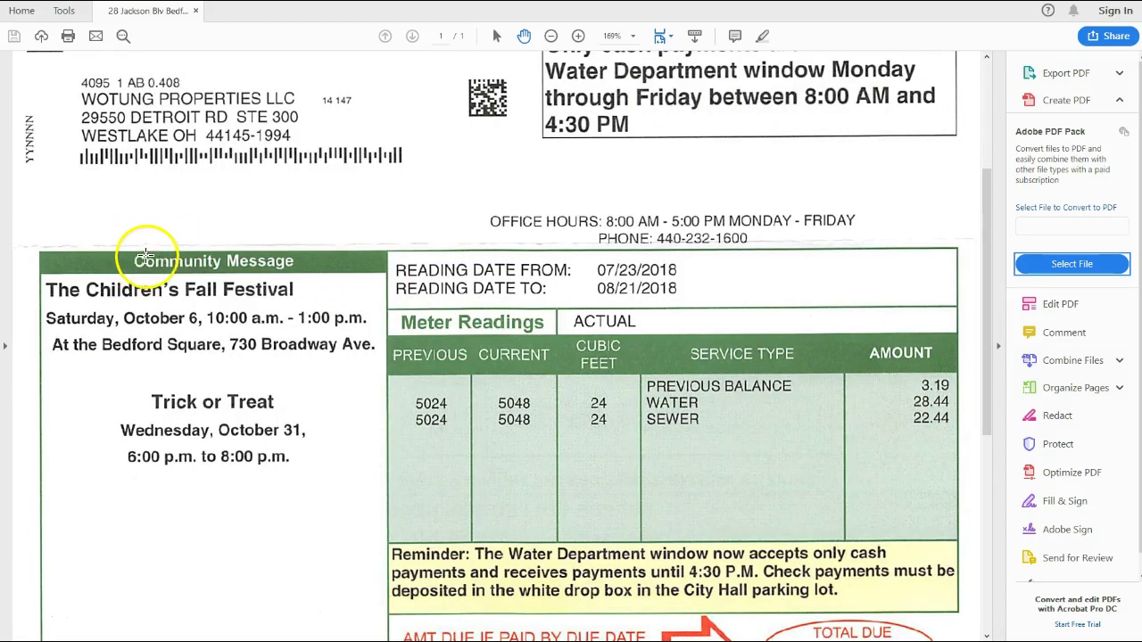
{"action": "scroll", "coordinate": [303, 255], "scroll_direction": "down", "scroll_amount": 5}
{"action": "scroll", "coordinate": [318, 256], "scroll_direction": "down", "scroll_amount": 4}
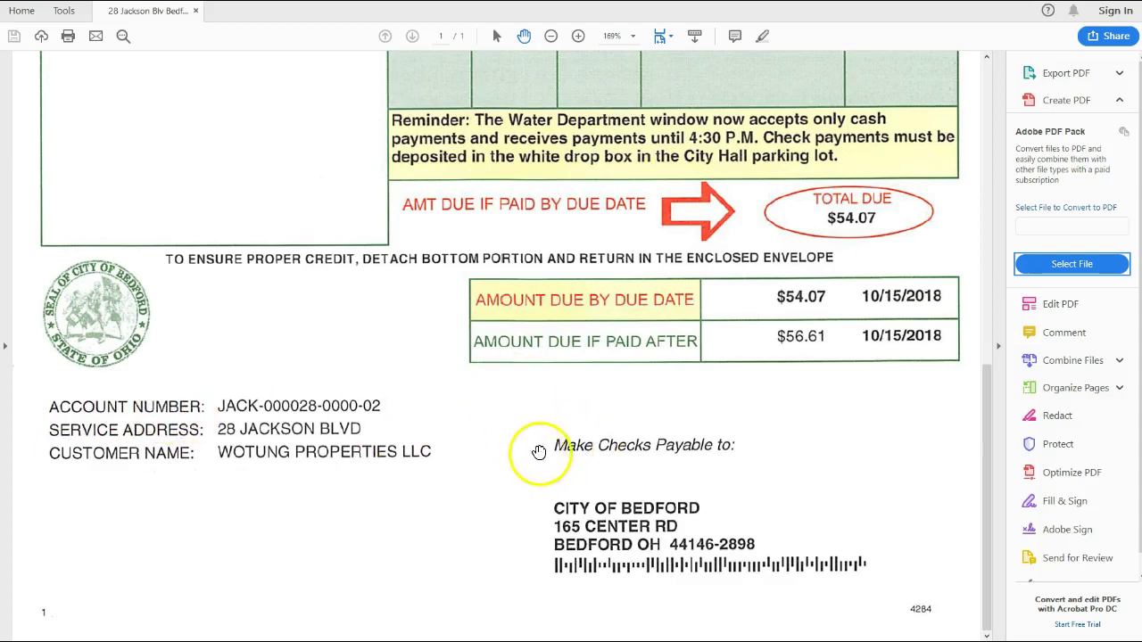
{"action": "scroll", "coordinate": [727, 444], "scroll_direction": "up", "scroll_amount": 6}
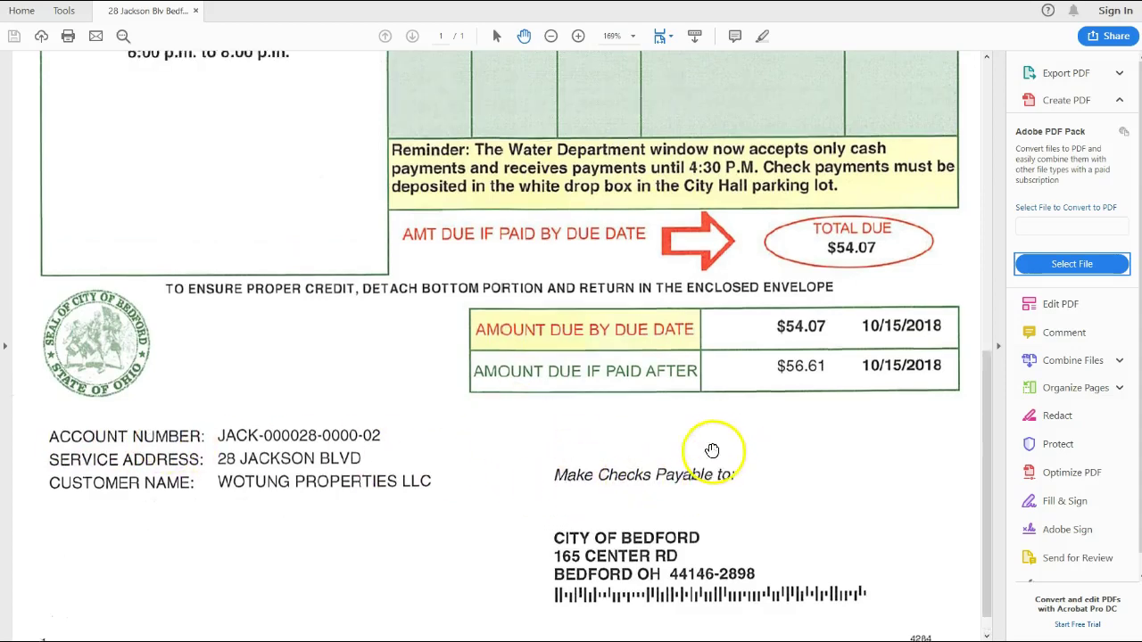
{"action": "scroll", "coordinate": [681, 439], "scroll_direction": "down", "scroll_amount": 6}
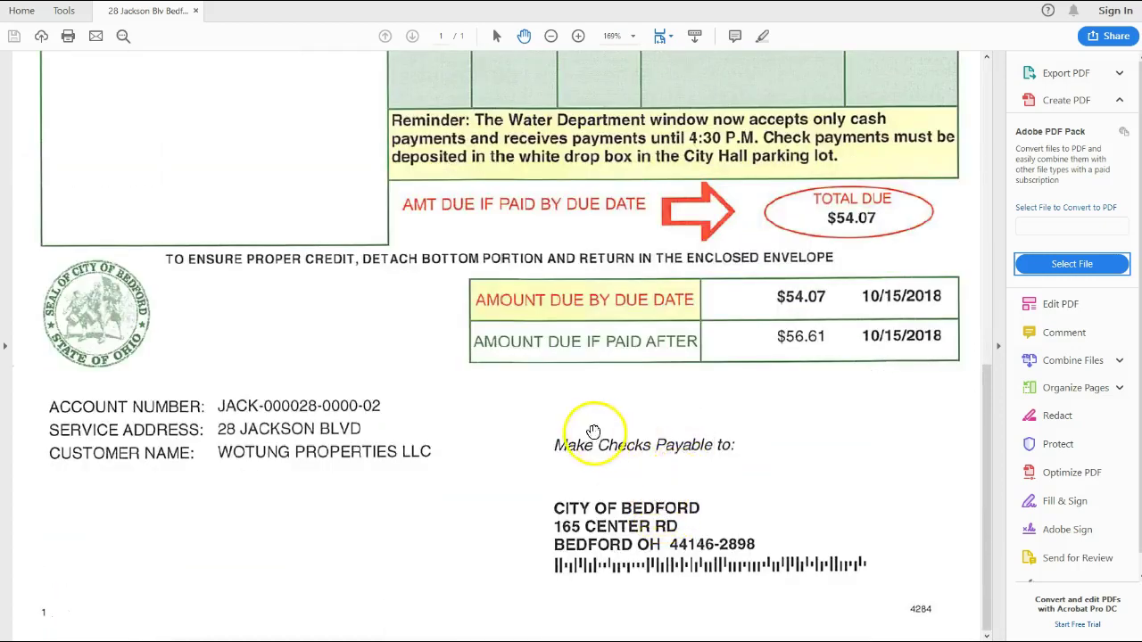
{"action": "scroll", "coordinate": [673, 457], "scroll_direction": "up", "scroll_amount": 8}
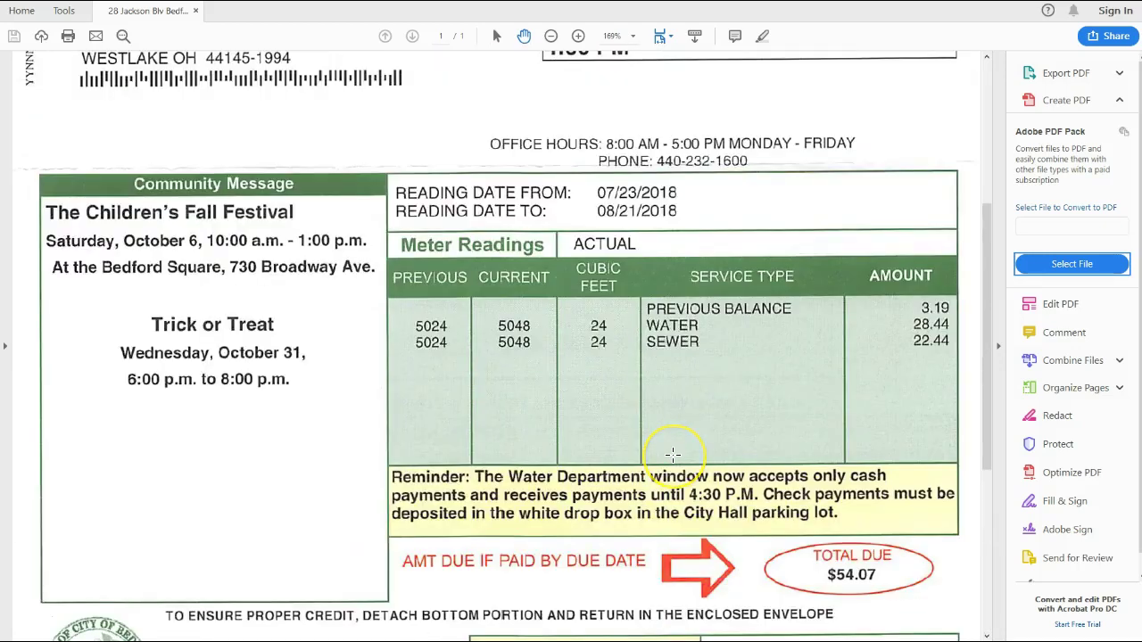
{"action": "scroll", "coordinate": [673, 455], "scroll_direction": "down", "scroll_amount": 1}
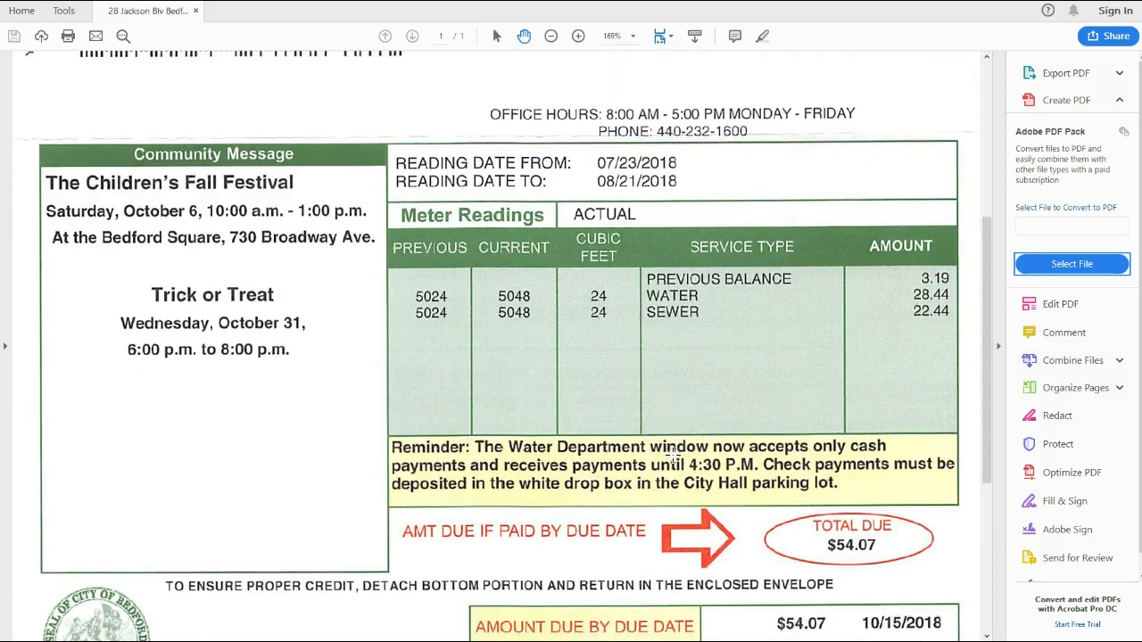
{"action": "scroll", "coordinate": [673, 457], "scroll_direction": "down", "scroll_amount": 4}
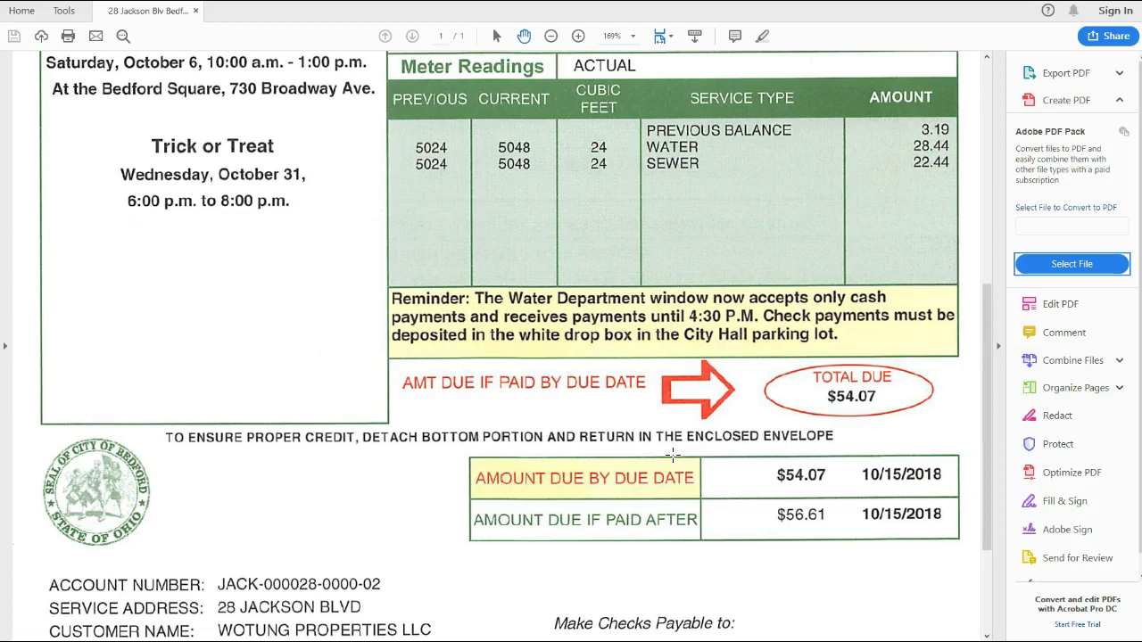
{"action": "scroll", "coordinate": [673, 455], "scroll_direction": "up", "scroll_amount": 4}
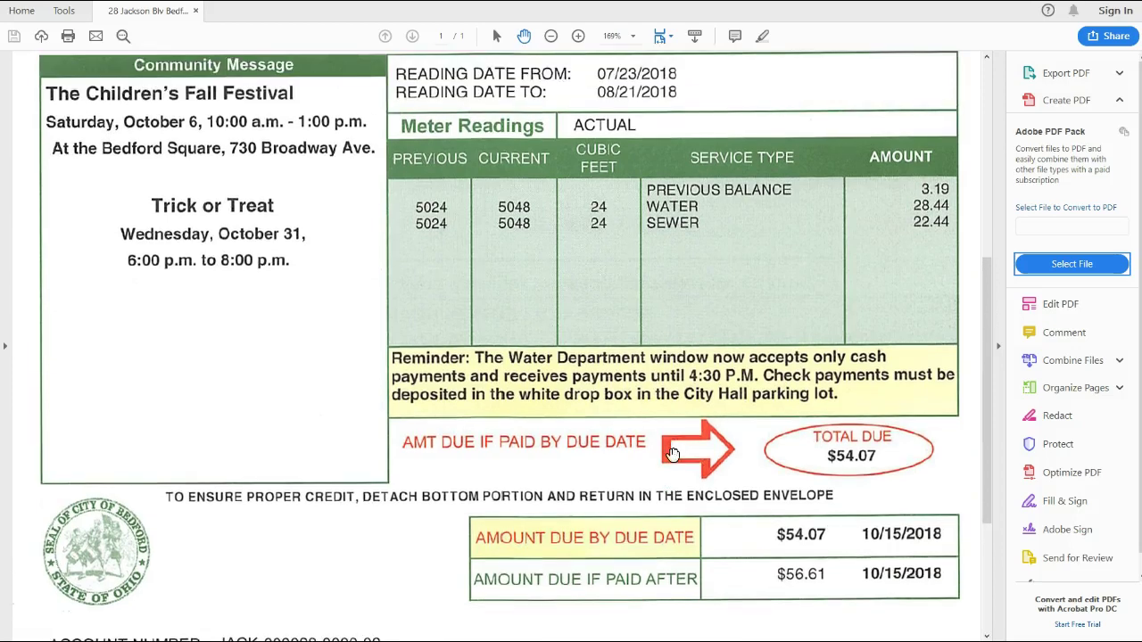
{"action": "scroll", "coordinate": [673, 455], "scroll_direction": "up", "scroll_amount": 9}
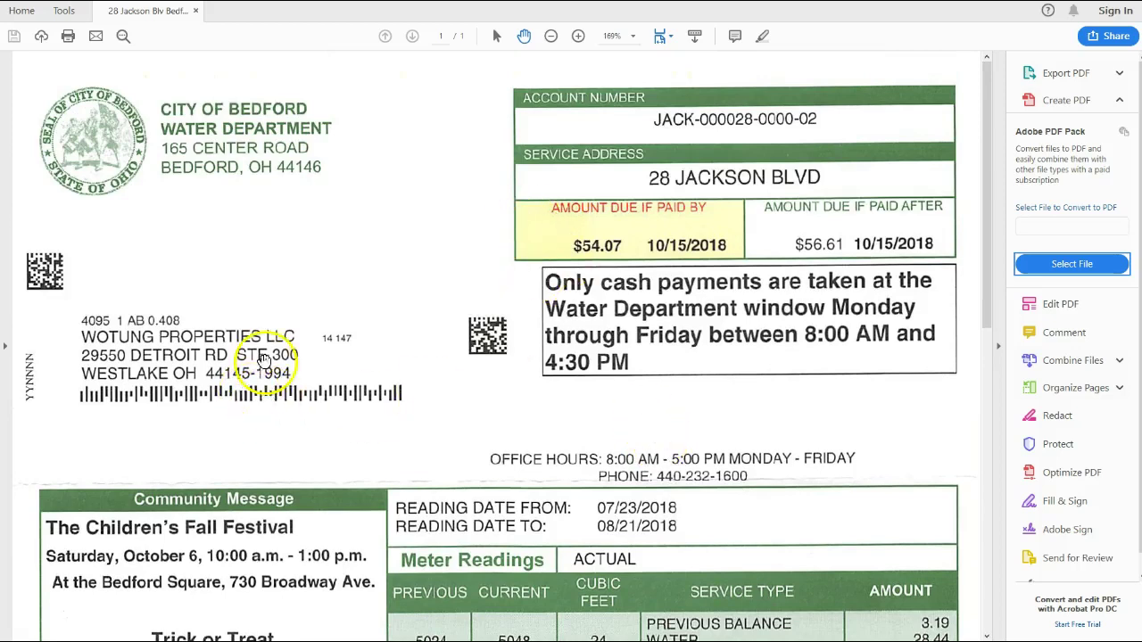
Scroll through the water bill PDF once more, then return to Docparser's settings
{"action": "scroll", "coordinate": [543, 433], "scroll_direction": "down", "scroll_amount": 3}
{"action": "scroll", "coordinate": [545, 437], "scroll_direction": "down", "scroll_amount": 12}
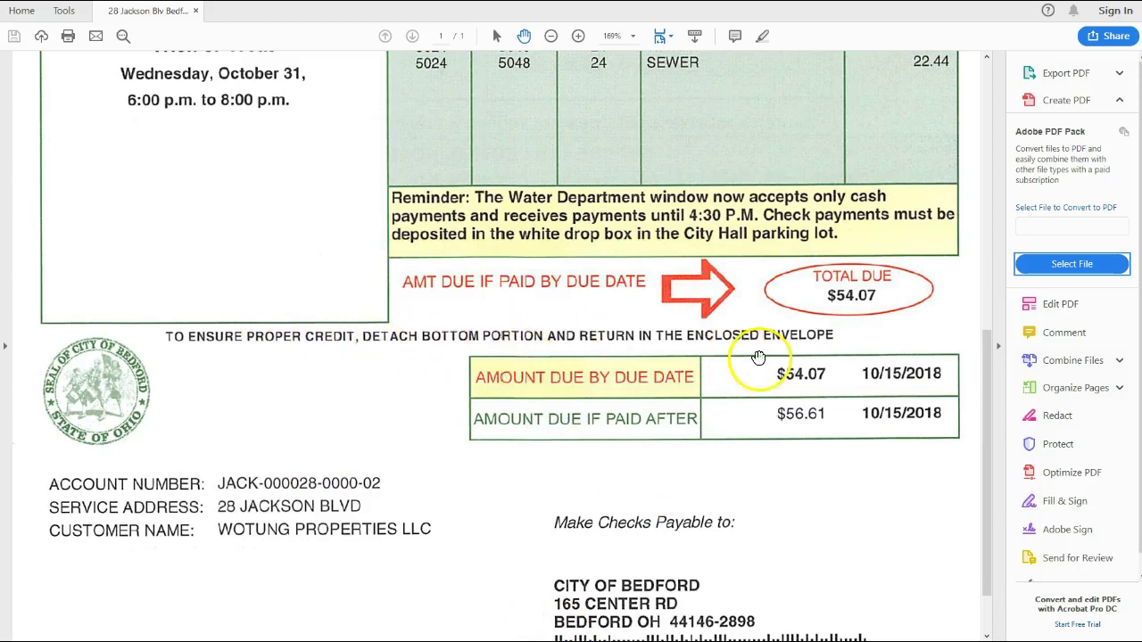
{"action": "scroll", "coordinate": [607, 443], "scroll_direction": "down", "scroll_amount": 2}
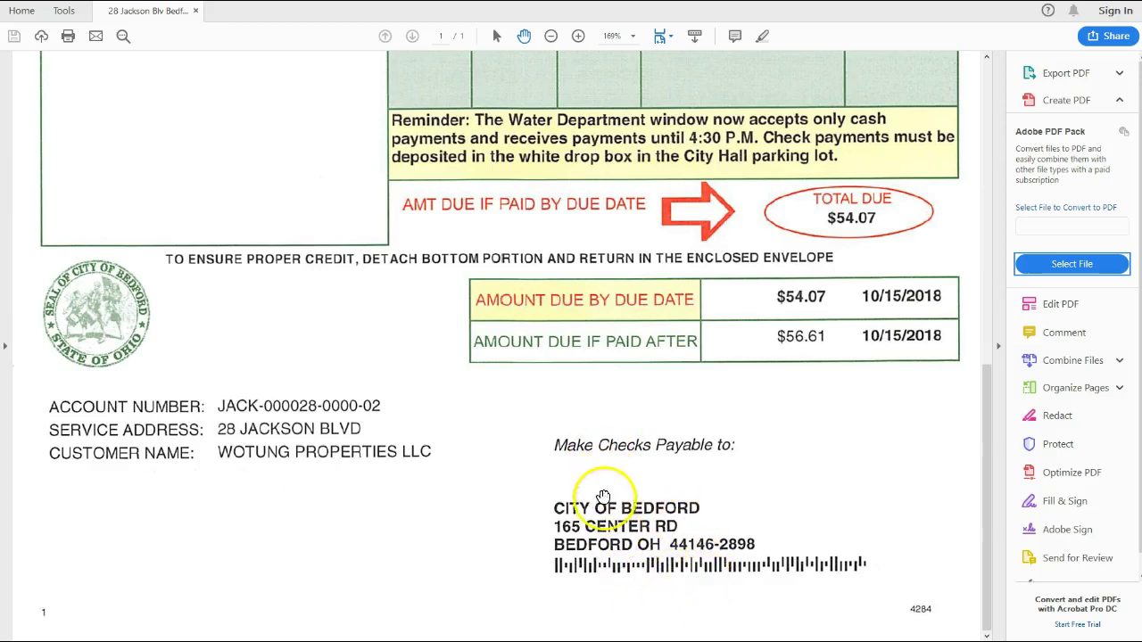
{"action": "scroll", "coordinate": [618, 506], "scroll_direction": "up", "scroll_amount": 2}
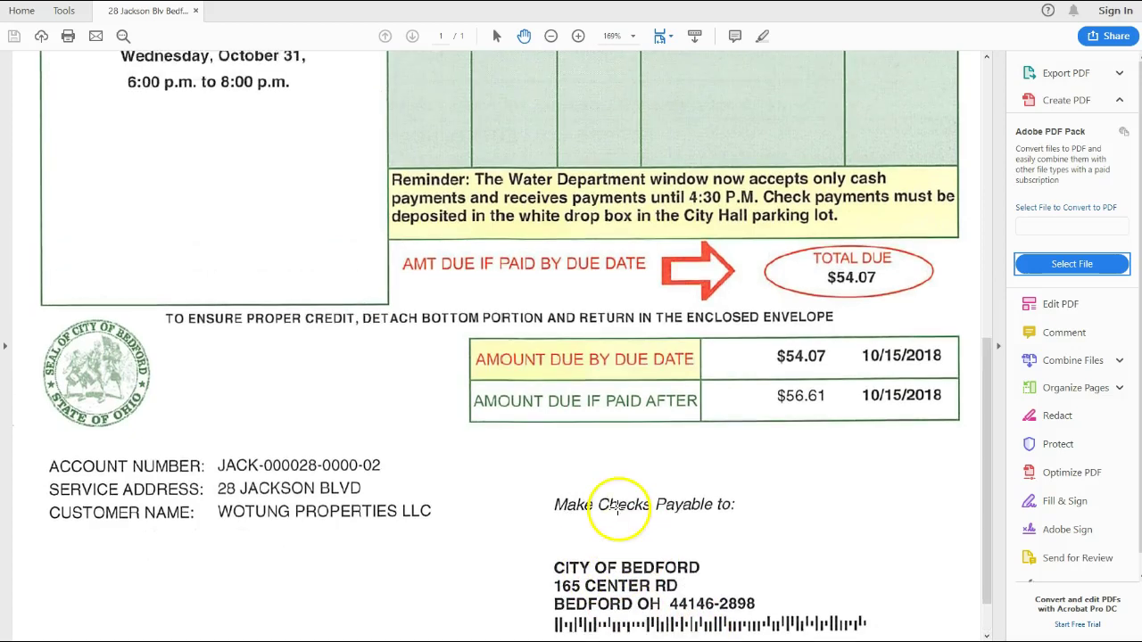
{"action": "scroll", "coordinate": [617, 536], "scroll_direction": "up", "scroll_amount": 3}
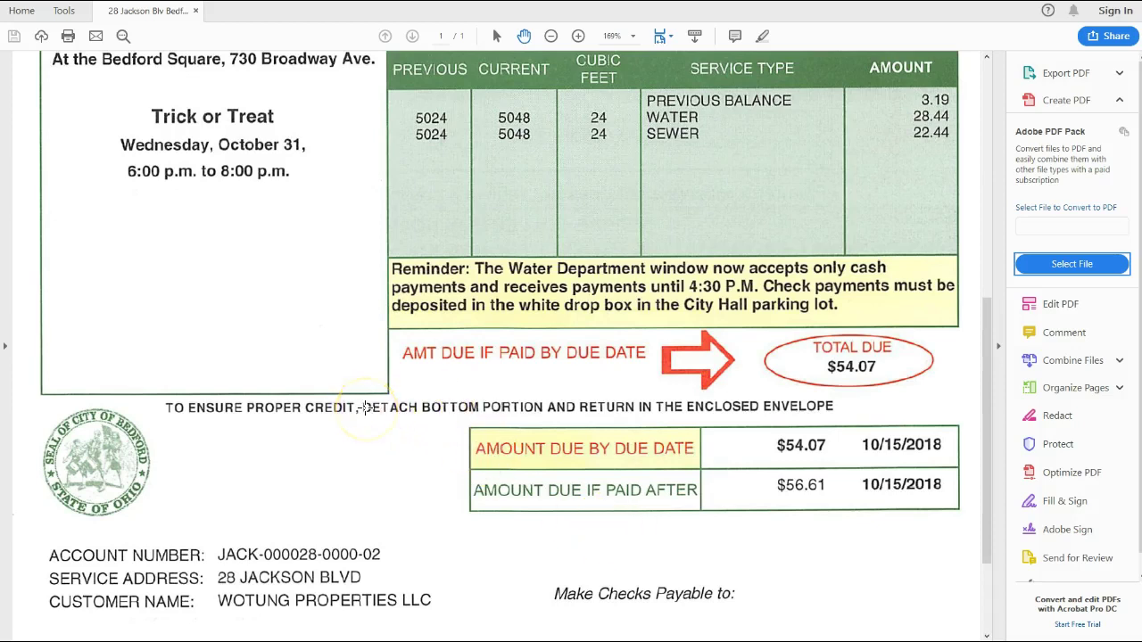
{"action": "scroll", "coordinate": [450, 446], "scroll_direction": "down", "scroll_amount": 3}
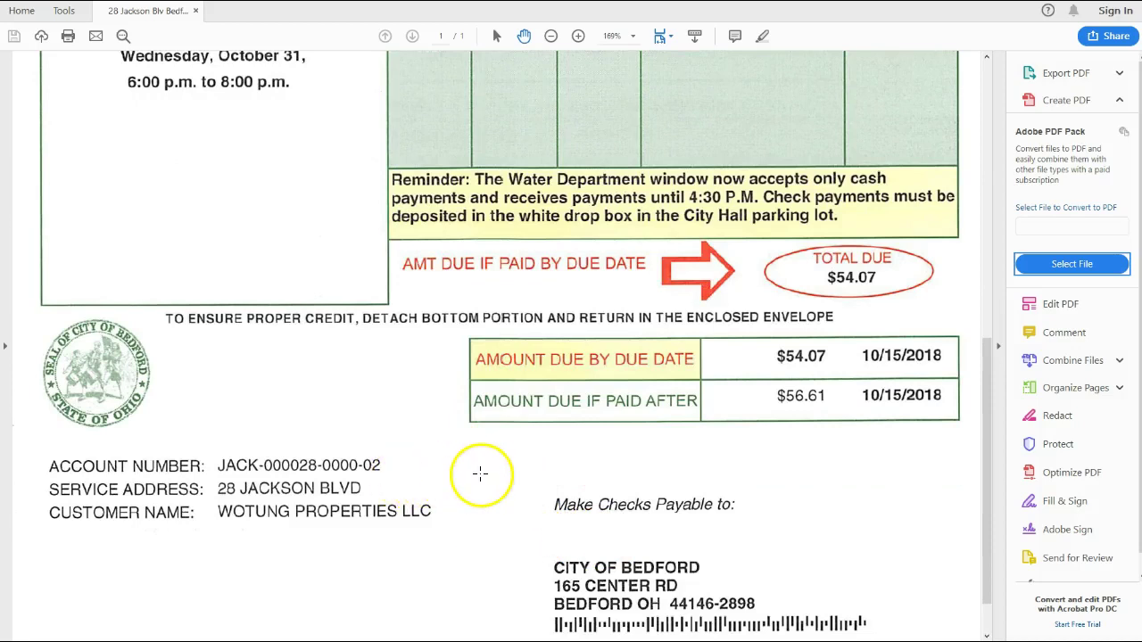
{"action": "scroll", "coordinate": [392, 366], "scroll_direction": "up", "scroll_amount": 5}
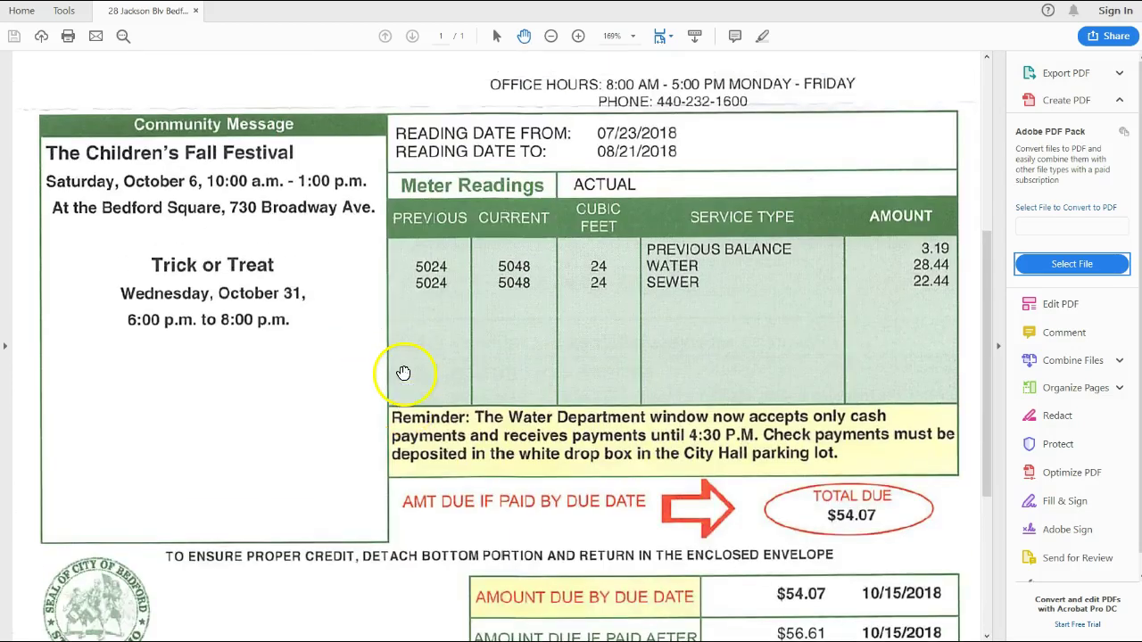
{"action": "scroll", "coordinate": [259, 167], "scroll_direction": "up", "scroll_amount": 1}
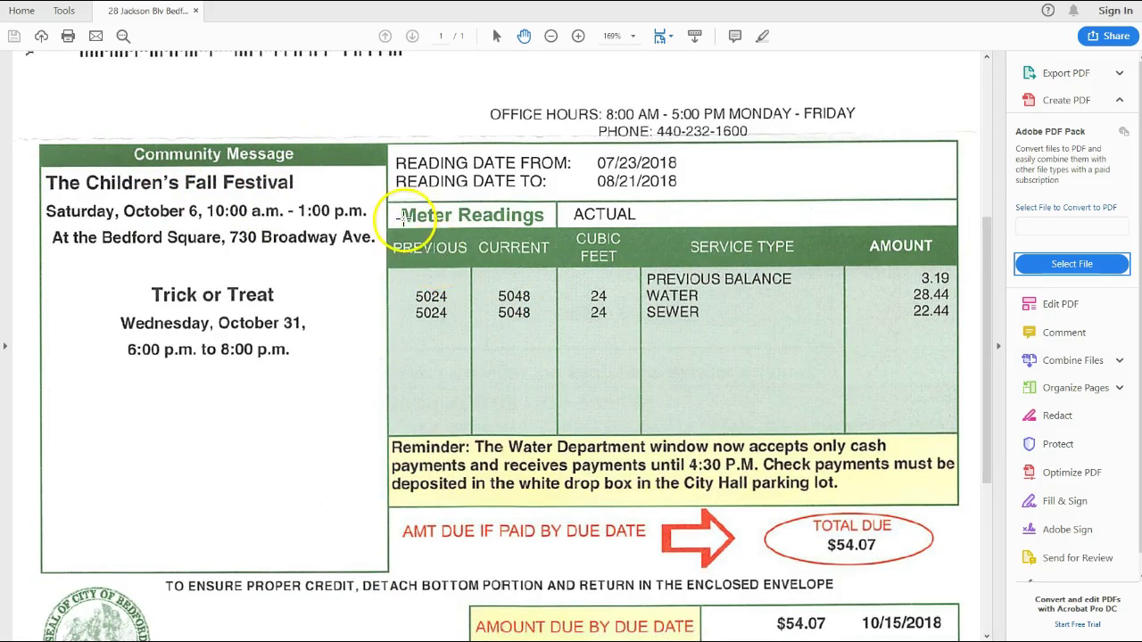
{"action": "scroll", "coordinate": [503, 223], "scroll_direction": "up", "scroll_amount": 1}
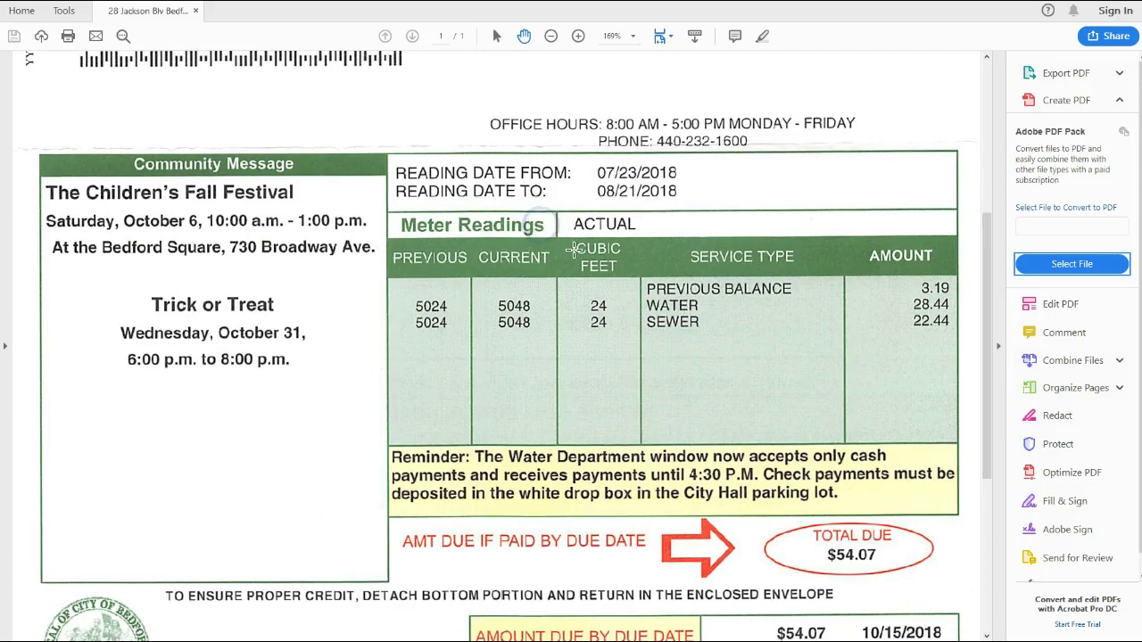
{"action": "scroll", "coordinate": [536, 321], "scroll_direction": "down", "scroll_amount": 5}
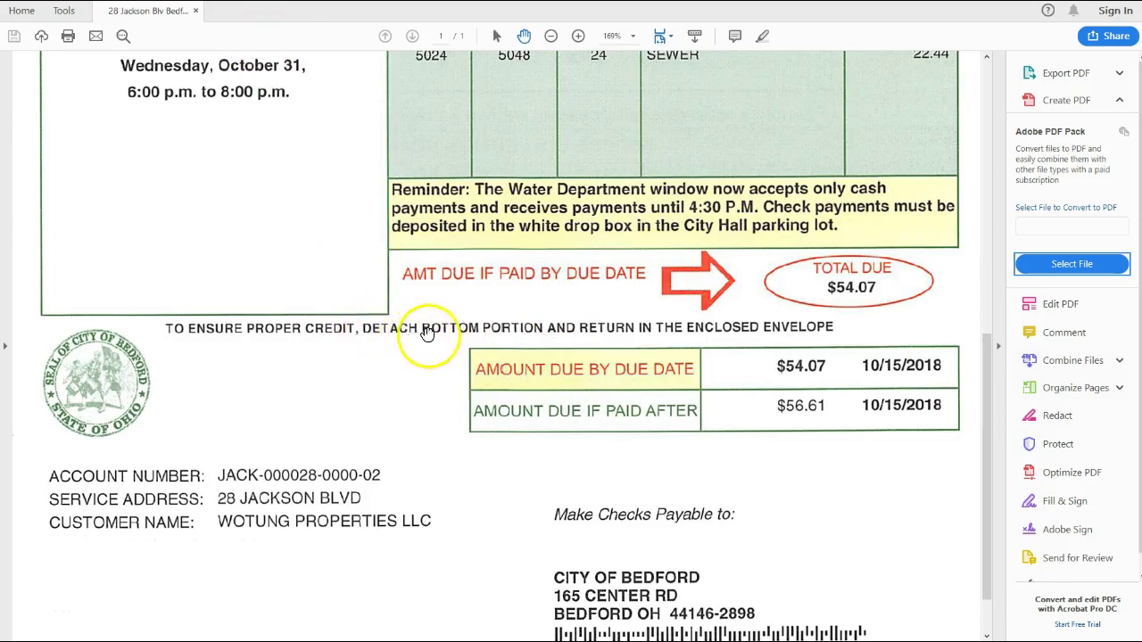
{"action": "key", "text": "alt+Tab"}
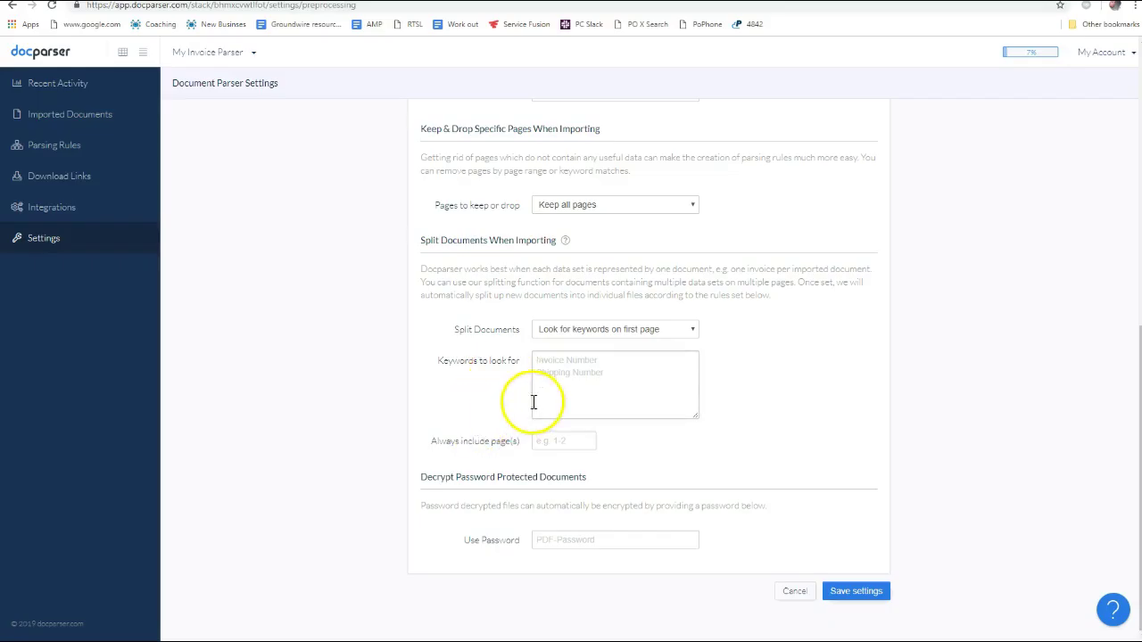
Check the water bill PDF, then enter DETACH as the first-page document split keyword
{"action": "key", "text": "alt+Tab"}
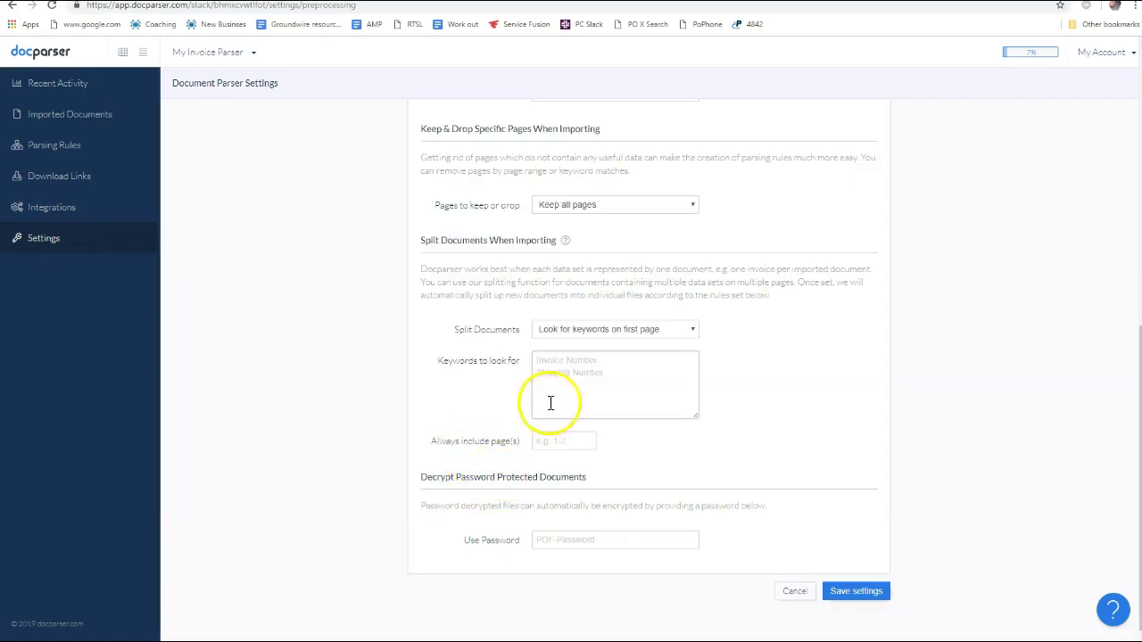
{"action": "left_click", "coordinate": [579, 375]}
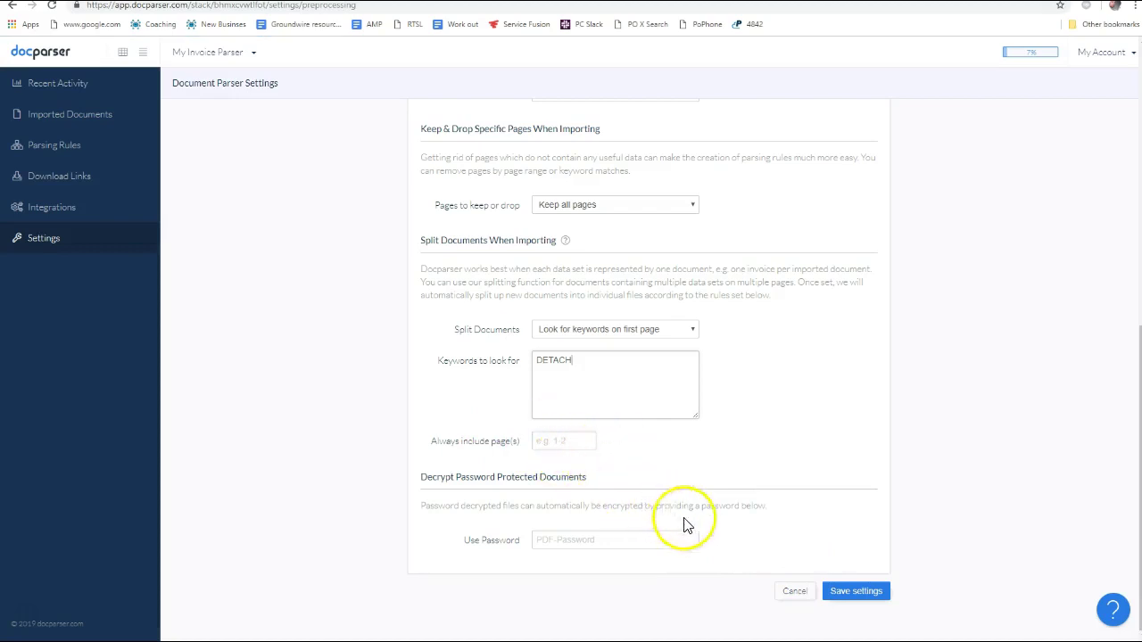
Save the preprocessing settings, including the DETACH split keyword, and move on to E-Mail Reception
{"action": "left_click", "coordinate": [862, 596]}
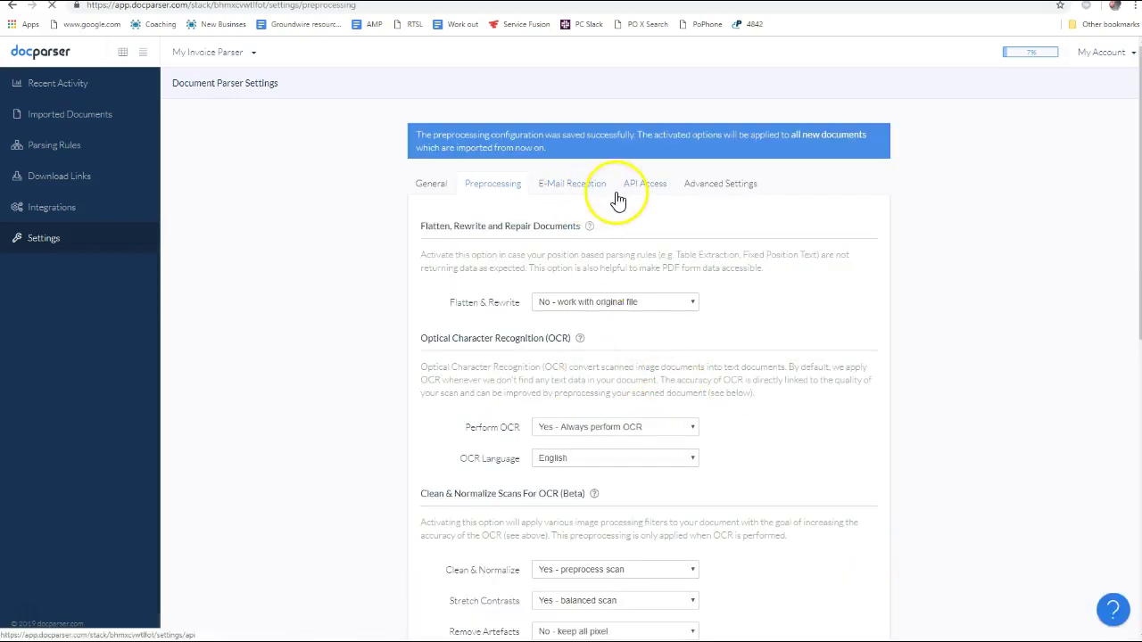
{"action": "left_click", "coordinate": [551, 192]}
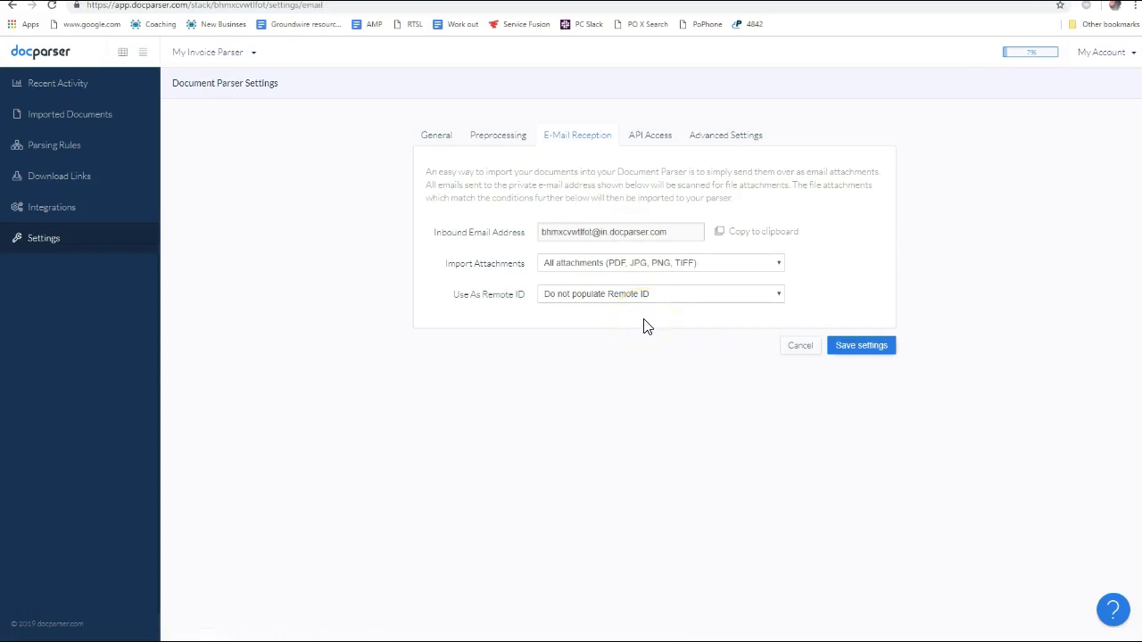
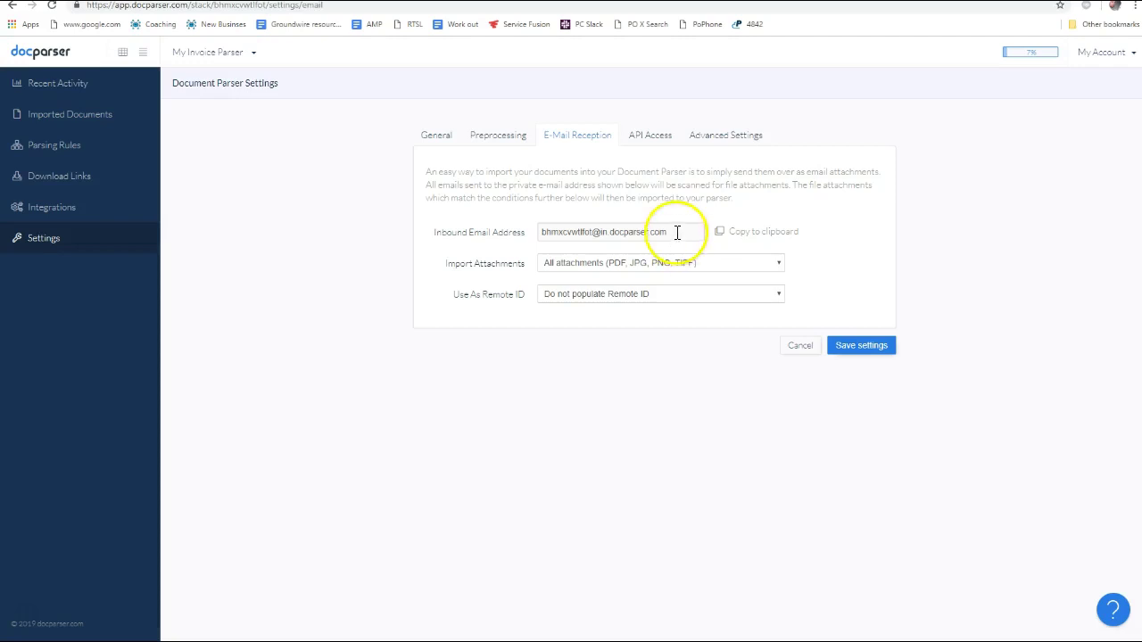
Select the parser's inbound email address, review the API Access and Advanced settings, and save
{"action": "left_click_drag", "start_coordinate": [675, 231], "coordinate": [545, 231]}
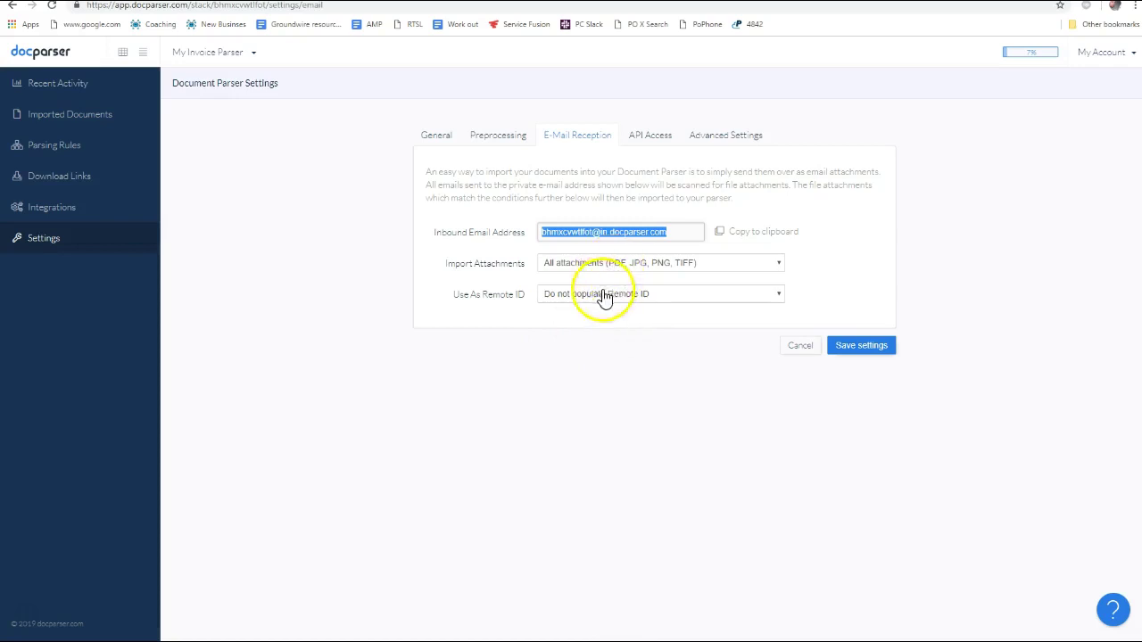
{"action": "left_click", "coordinate": [665, 141]}
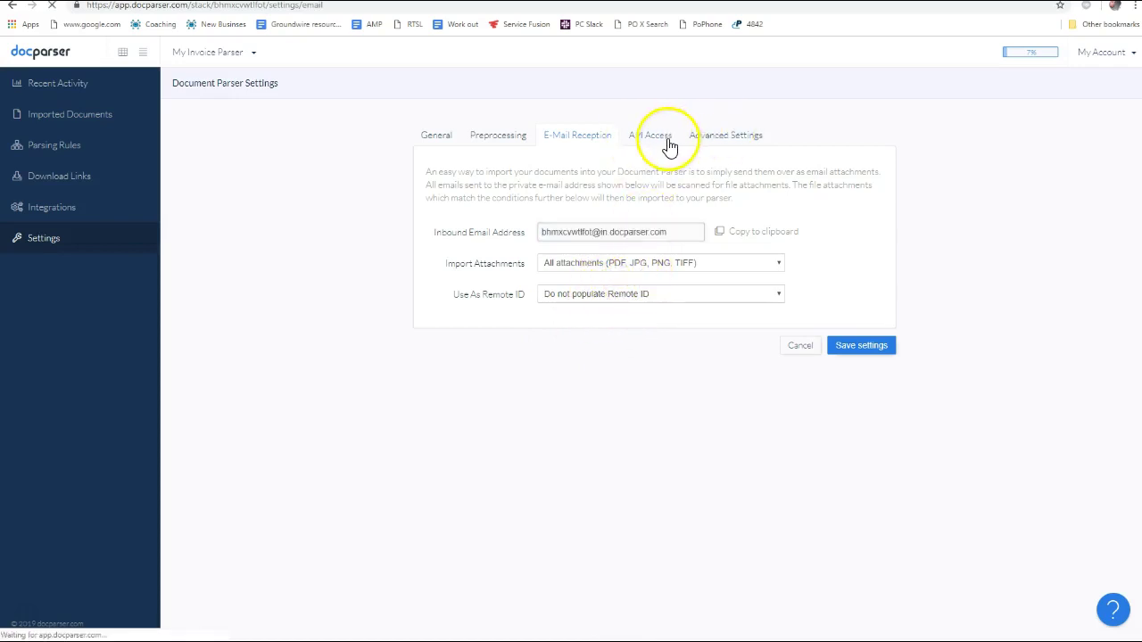
{"action": "left_click", "coordinate": [728, 141]}
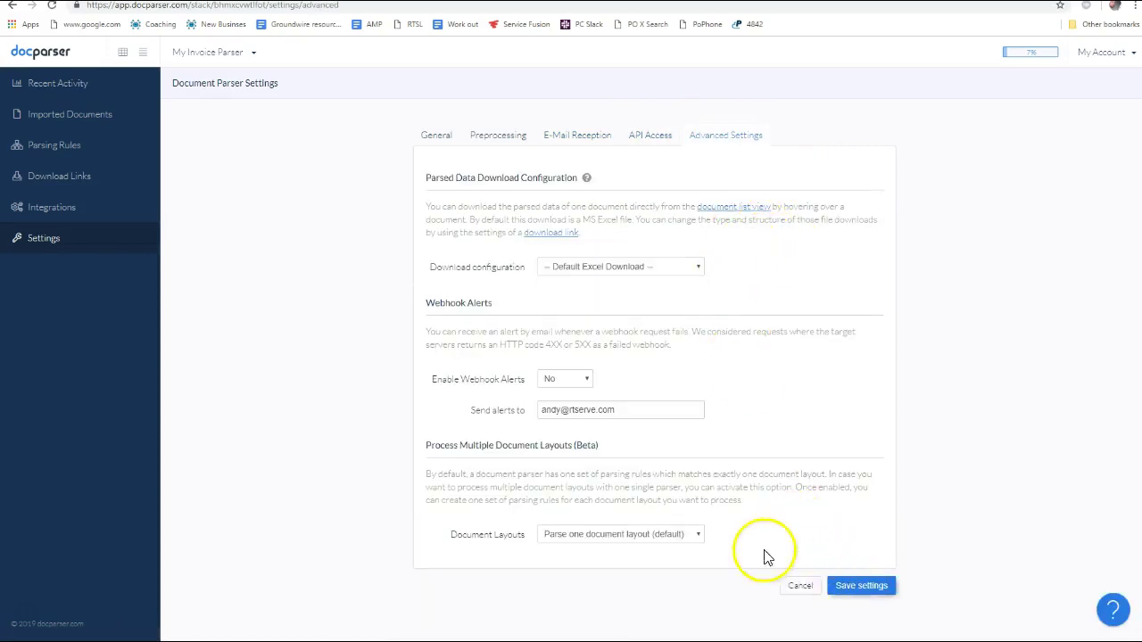
{"action": "left_click", "coordinate": [862, 589]}
Go to My Invoice Parser's integrations and start a Zapier import integration
{"action": "left_click", "coordinate": [54, 211]}
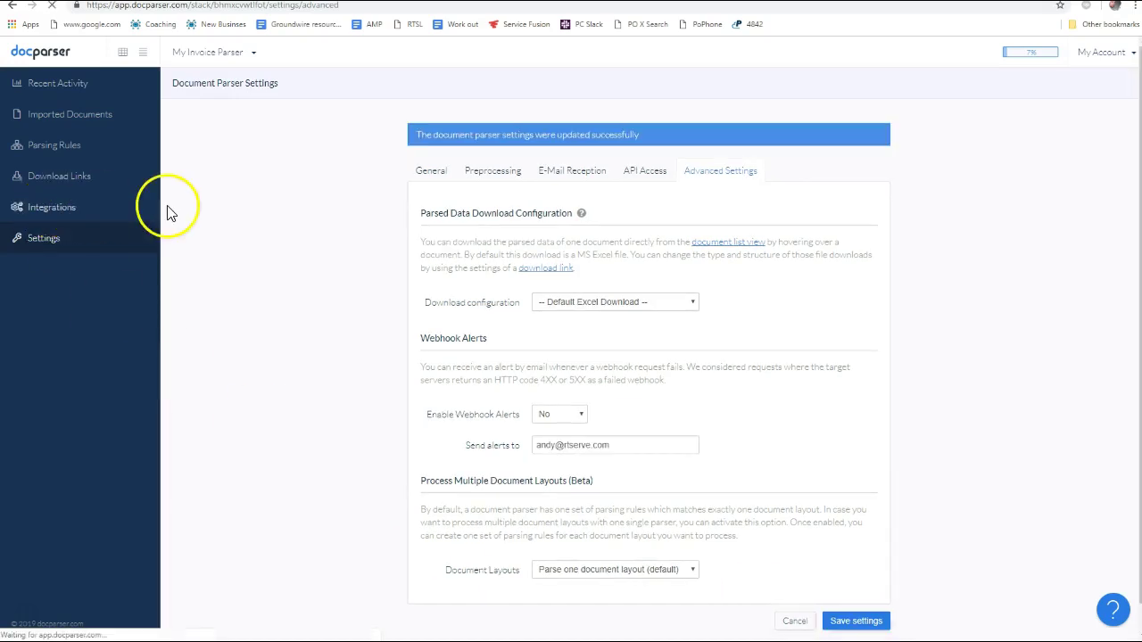
{"action": "scroll", "coordinate": [400, 313], "scroll_direction": "down", "scroll_amount": 6}
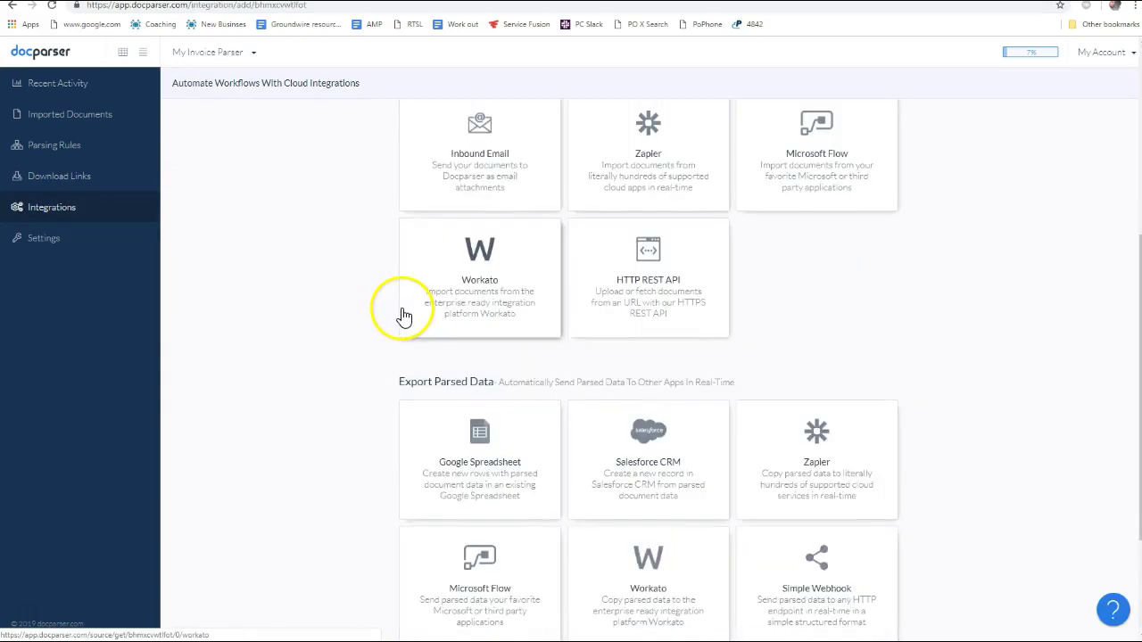
{"action": "scroll", "coordinate": [324, 242], "scroll_direction": "up", "scroll_amount": 6}
{"action": "scroll", "coordinate": [324, 239], "scroll_direction": "down", "scroll_amount": 6}
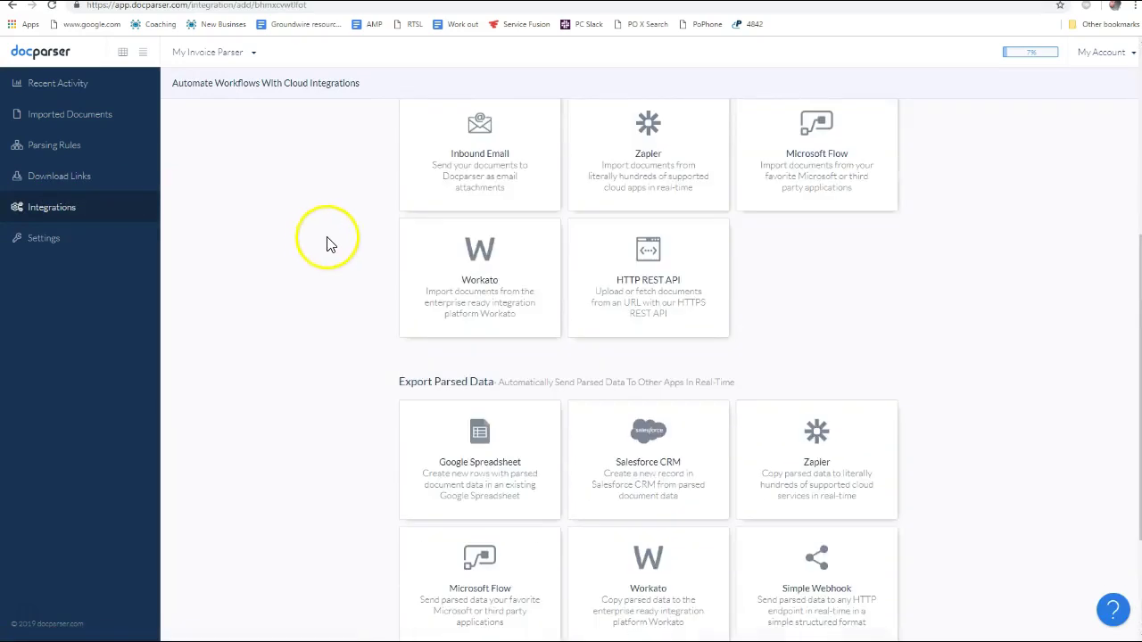
{"action": "scroll", "coordinate": [331, 313], "scroll_direction": "up", "scroll_amount": 5}
{"action": "scroll", "coordinate": [331, 314], "scroll_direction": "down", "scroll_amount": 5}
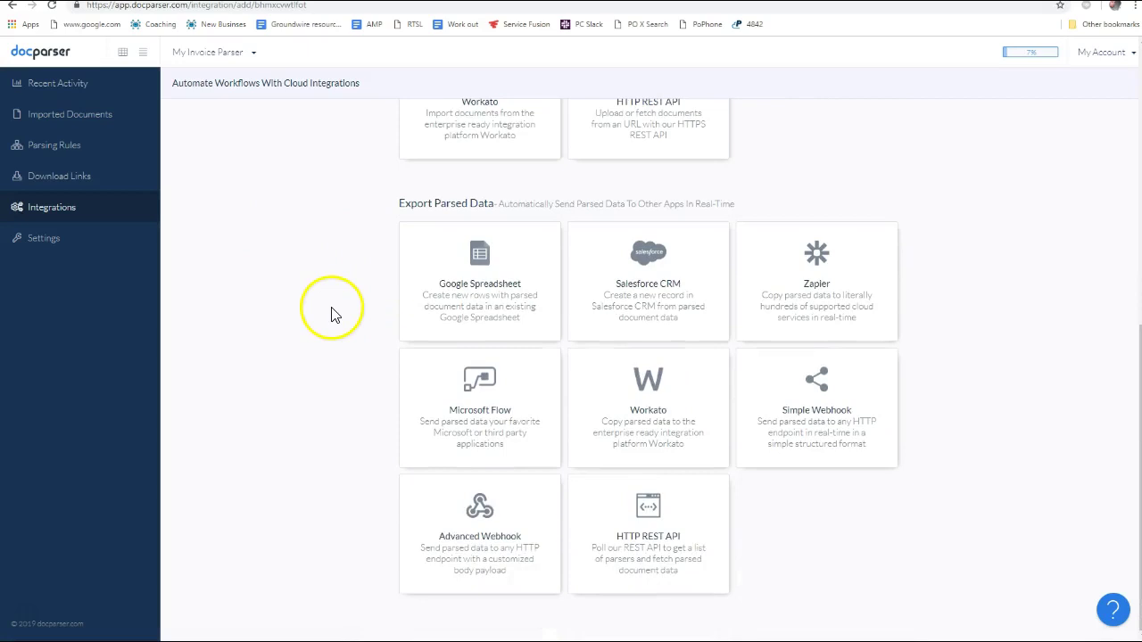
{"action": "scroll", "coordinate": [332, 314], "scroll_direction": "up", "scroll_amount": 5}
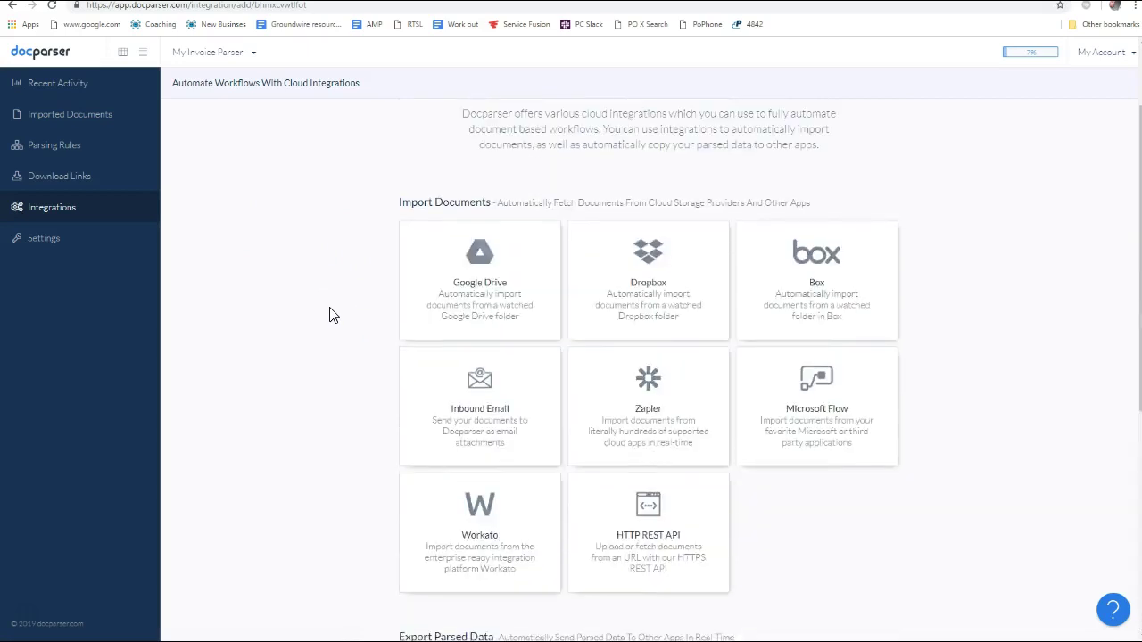
{"action": "left_click", "coordinate": [645, 379]}
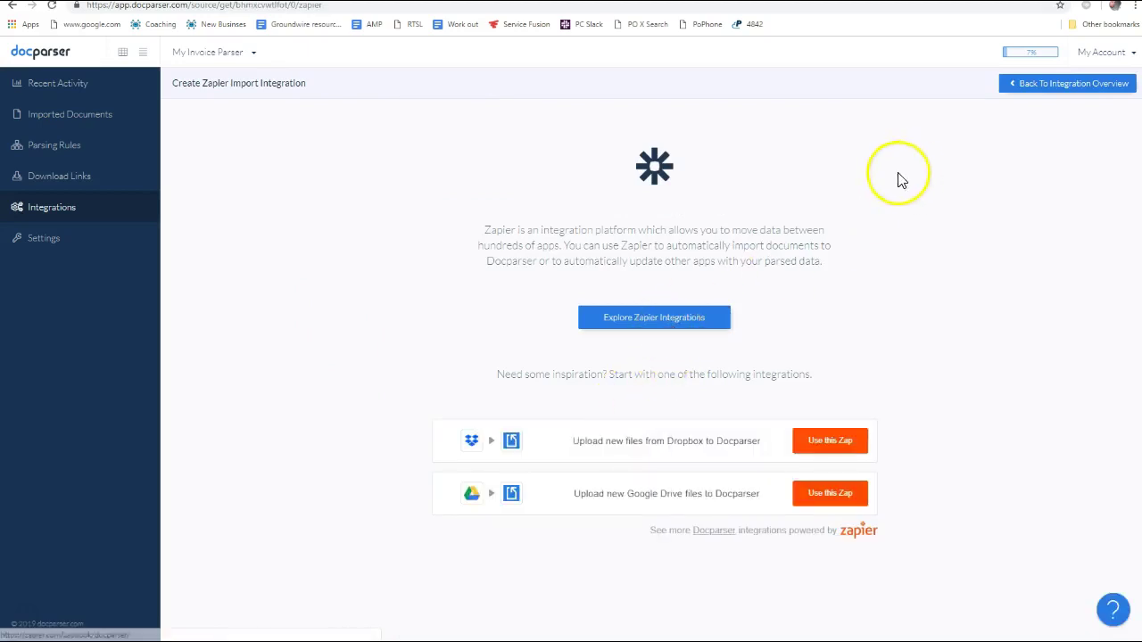
Browse Zapier's Docparser integrations page and start making a new zap
{"action": "left_click", "coordinate": [641, 321]}
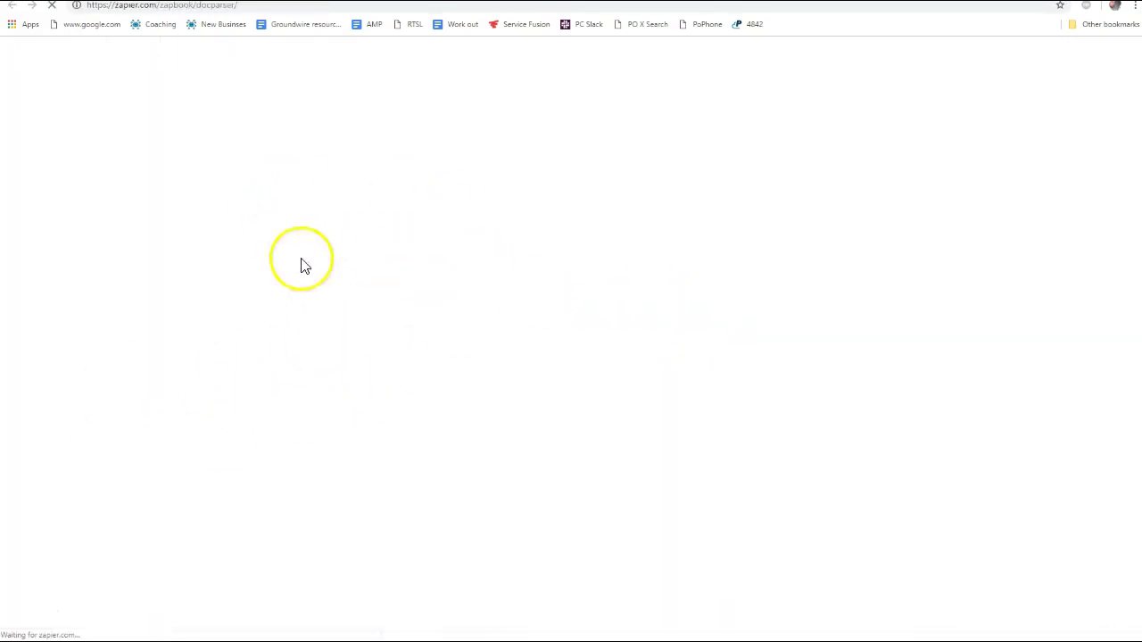
{"action": "left_click", "coordinate": [383, 249]}
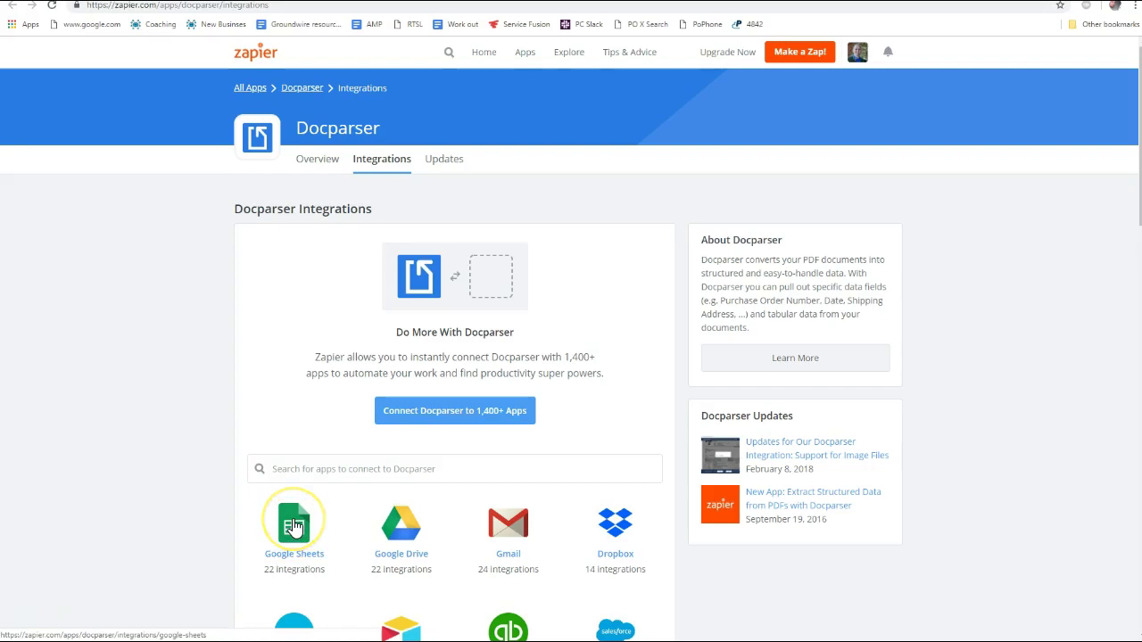
{"action": "left_click", "coordinate": [816, 53]}
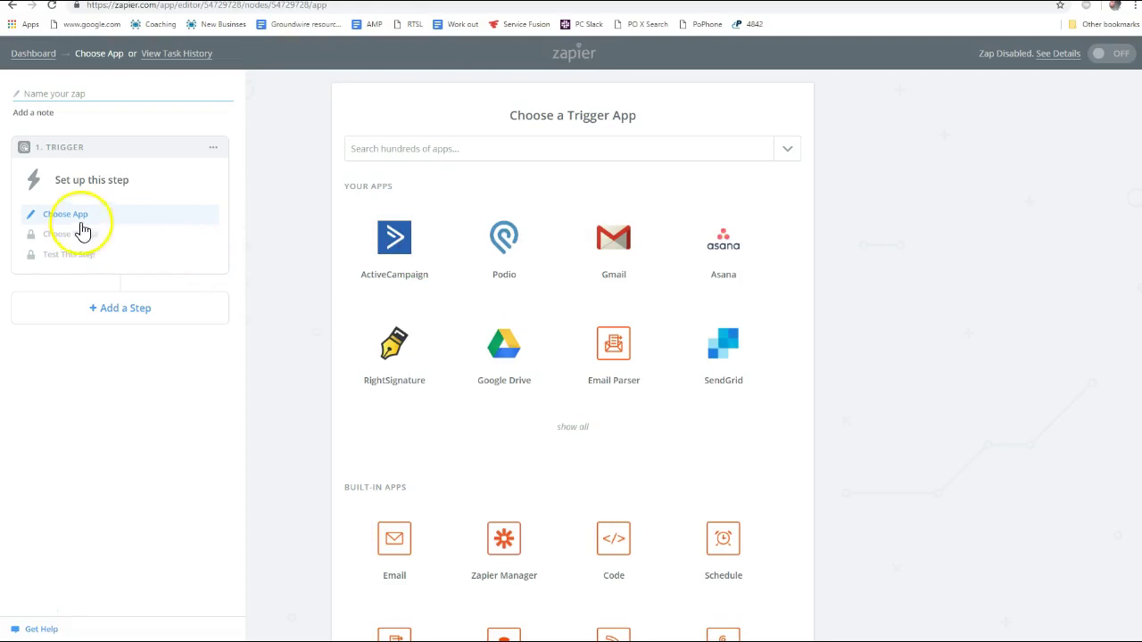
Set the zap trigger to Docparser's Parsed Document Data Available
{"action": "scroll", "coordinate": [661, 387], "scroll_direction": "down", "scroll_amount": 1}
{"action": "scroll", "coordinate": [724, 378], "scroll_direction": "down", "scroll_amount": 5}
{"action": "scroll", "coordinate": [724, 378], "scroll_direction": "up", "scroll_amount": 6}
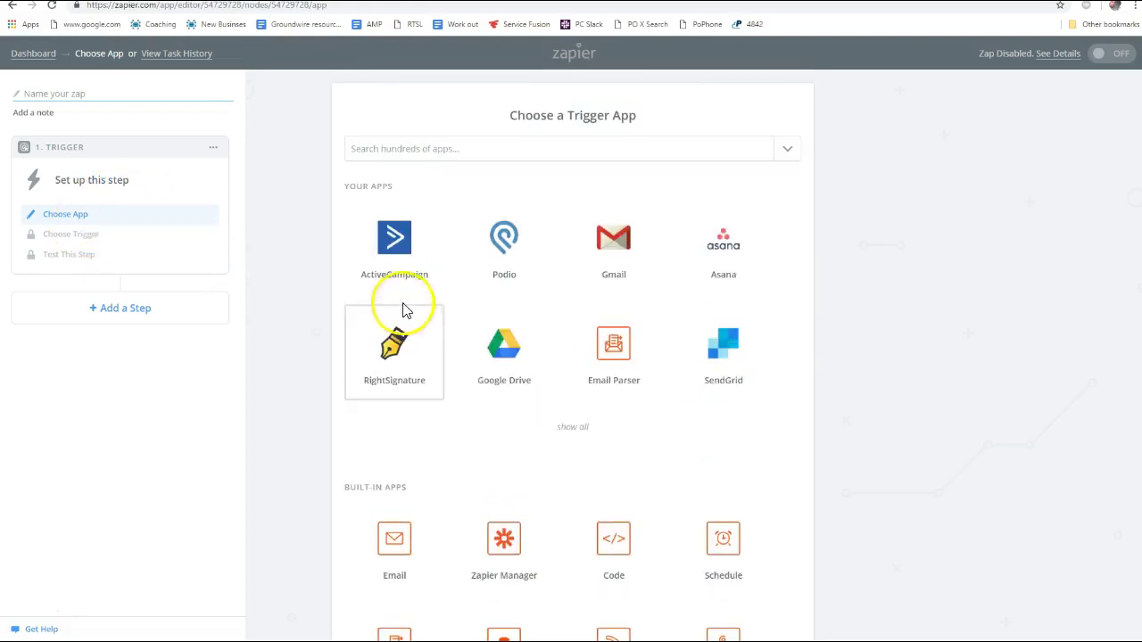
{"action": "left_click", "coordinate": [357, 145]}
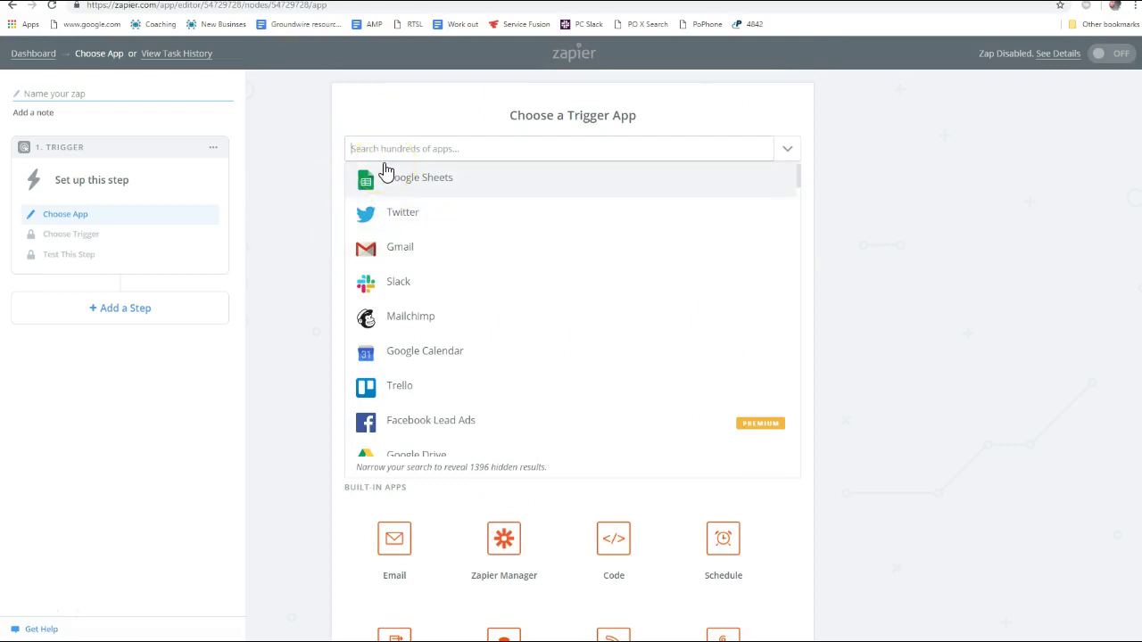
{"action": "type", "text": "docpar"}
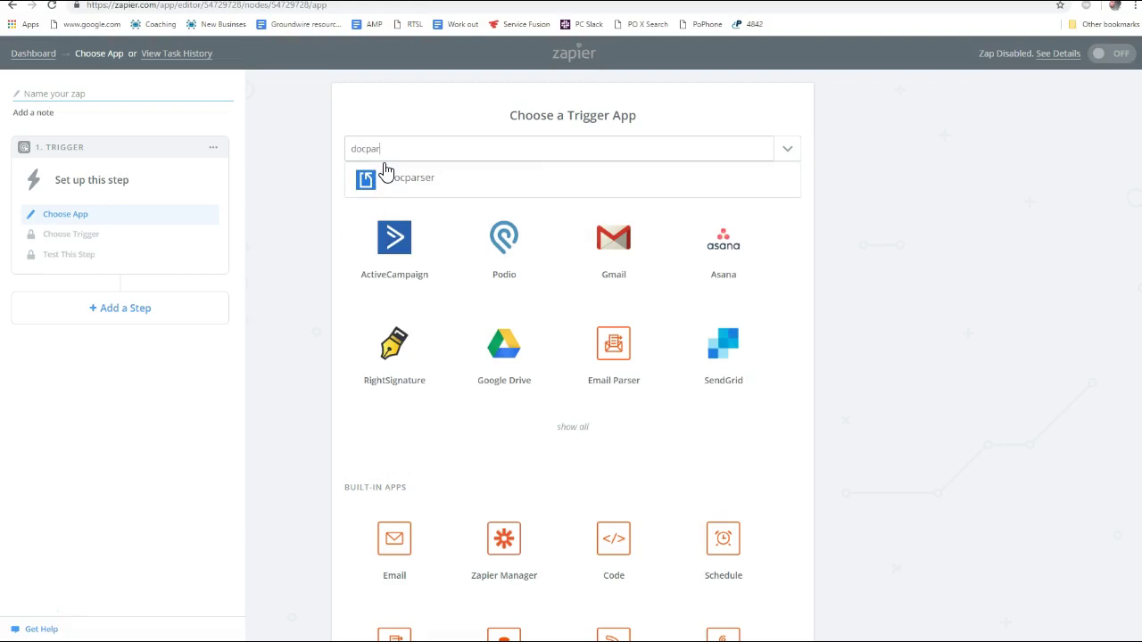
{"action": "left_click", "coordinate": [435, 178]}
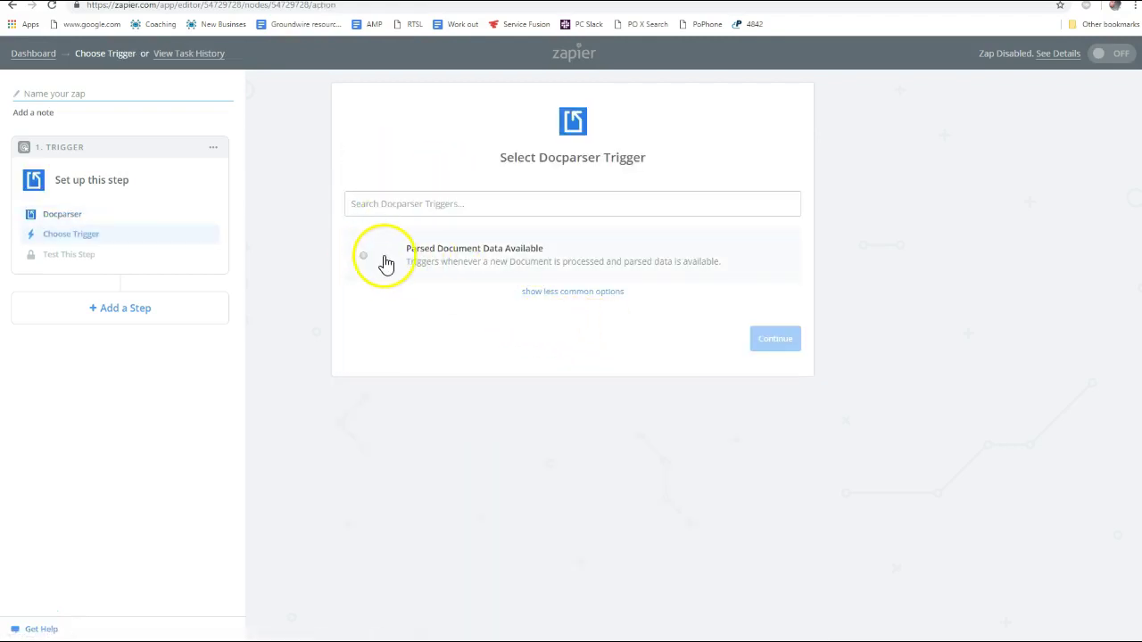
{"action": "left_click", "coordinate": [364, 258]}
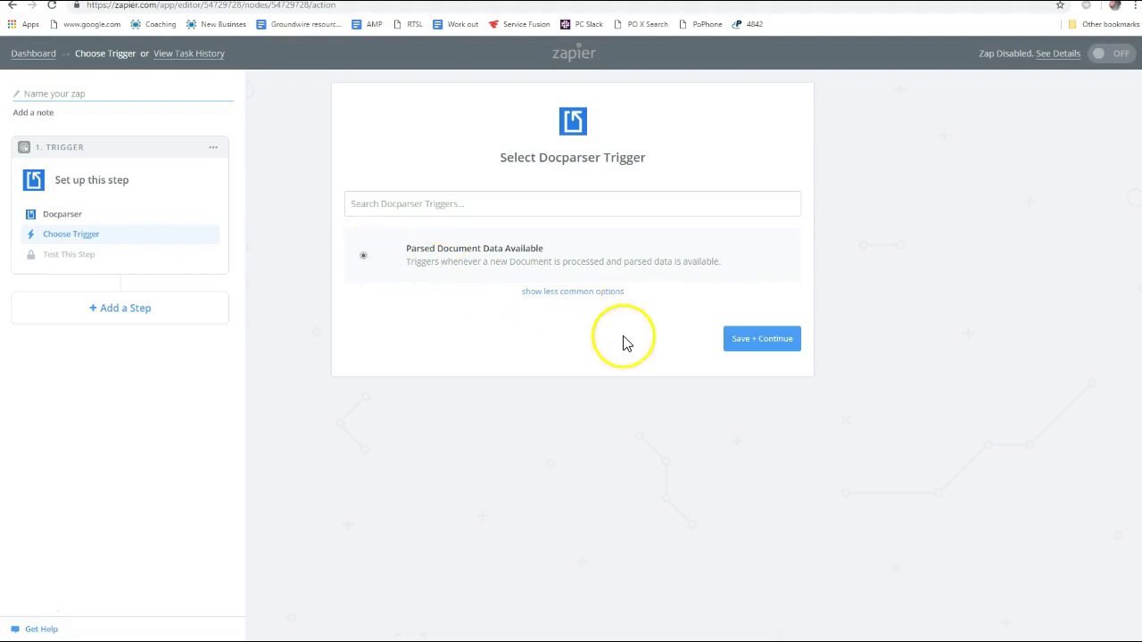
{"action": "left_click", "coordinate": [763, 339]}
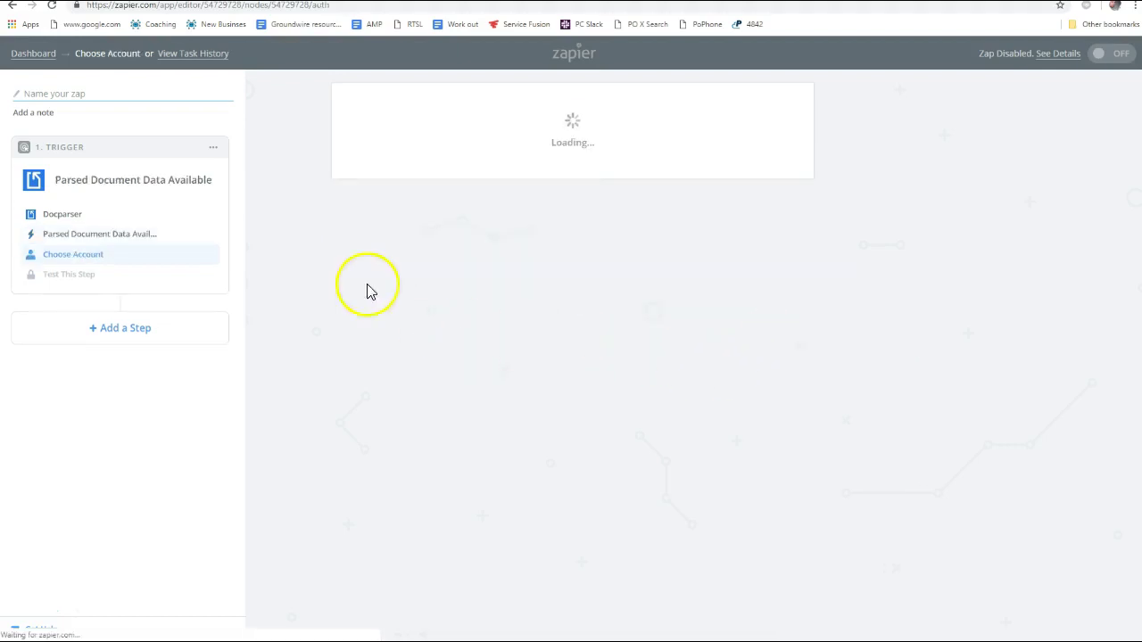
Confirm the Docparser account, leave the document parser unchosen, and return to Docparser
{"action": "left_click", "coordinate": [758, 338]}
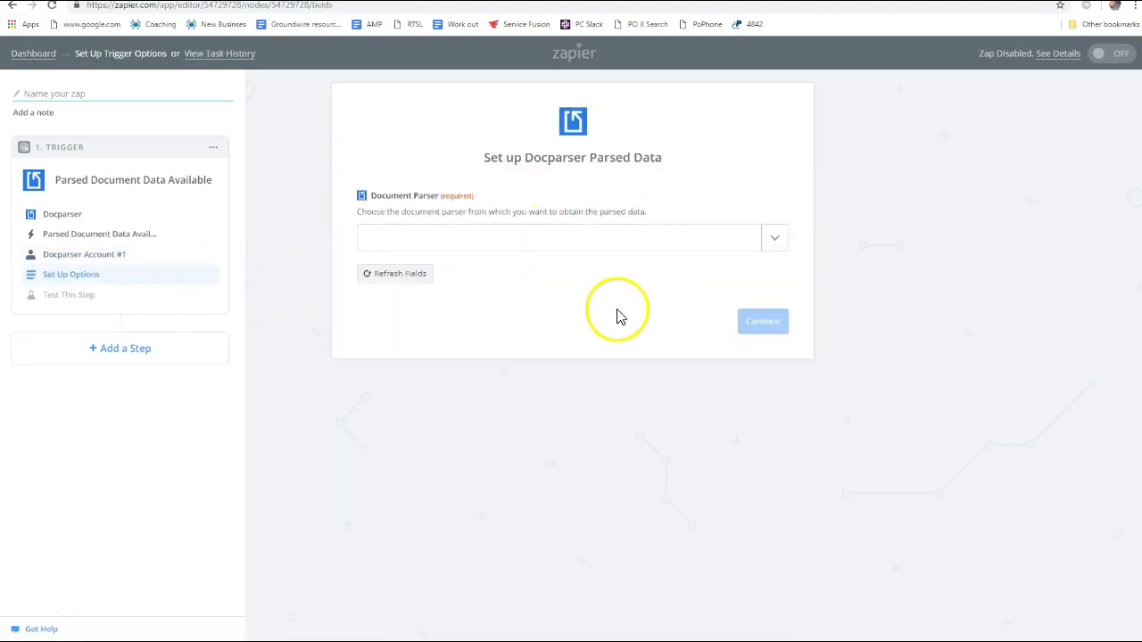
{"action": "left_click", "coordinate": [776, 239]}
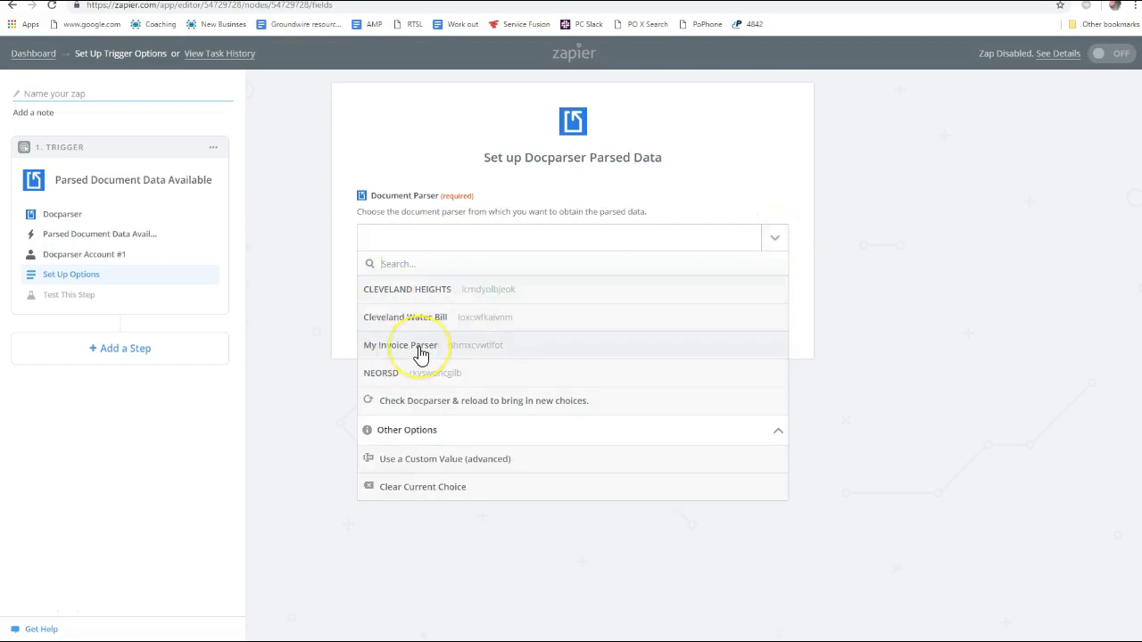
{"action": "left_click", "coordinate": [923, 246]}
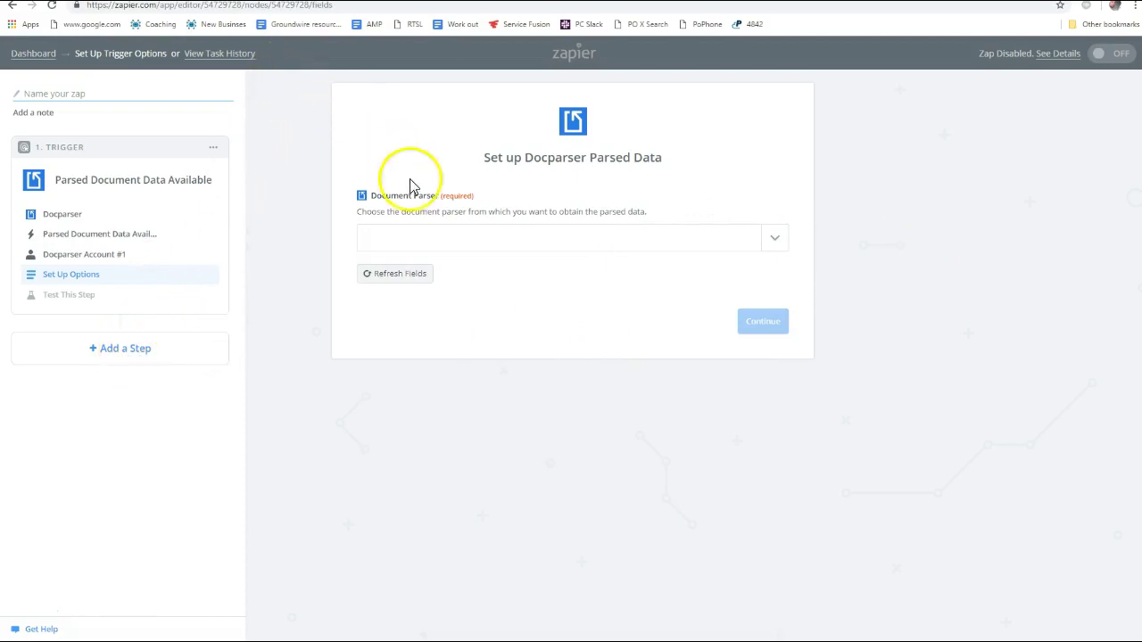
{"action": "key", "text": "ctrl+shift+Tab"}
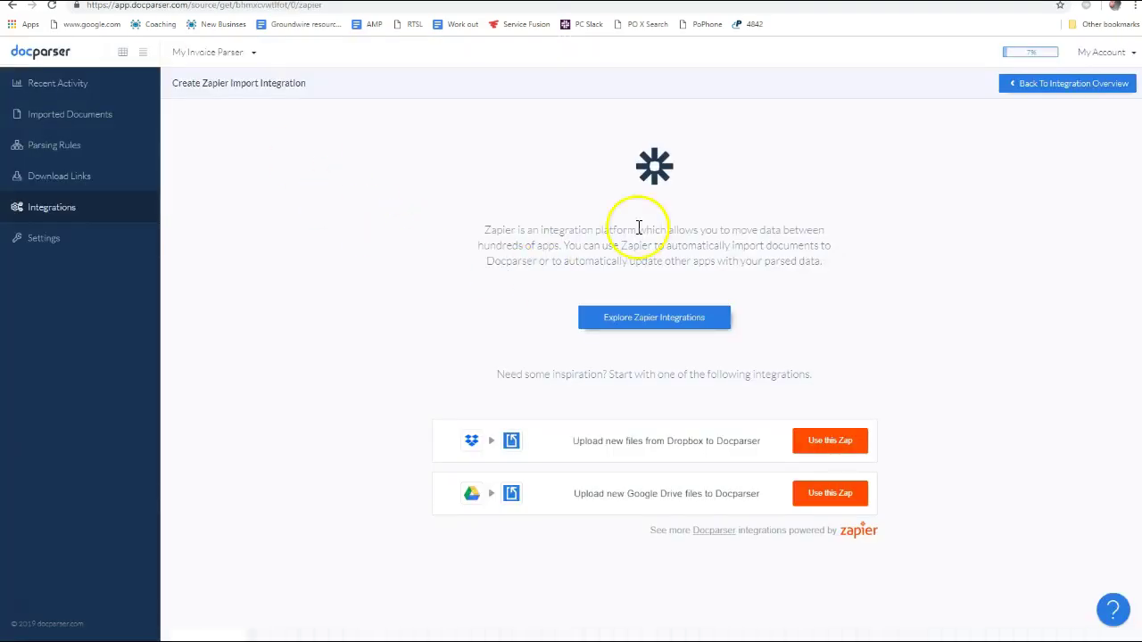
Rename My Invoice Parser to 'BEDFORD WATER AND SEWER' and save its settings
{"action": "left_click", "coordinate": [1042, 84]}
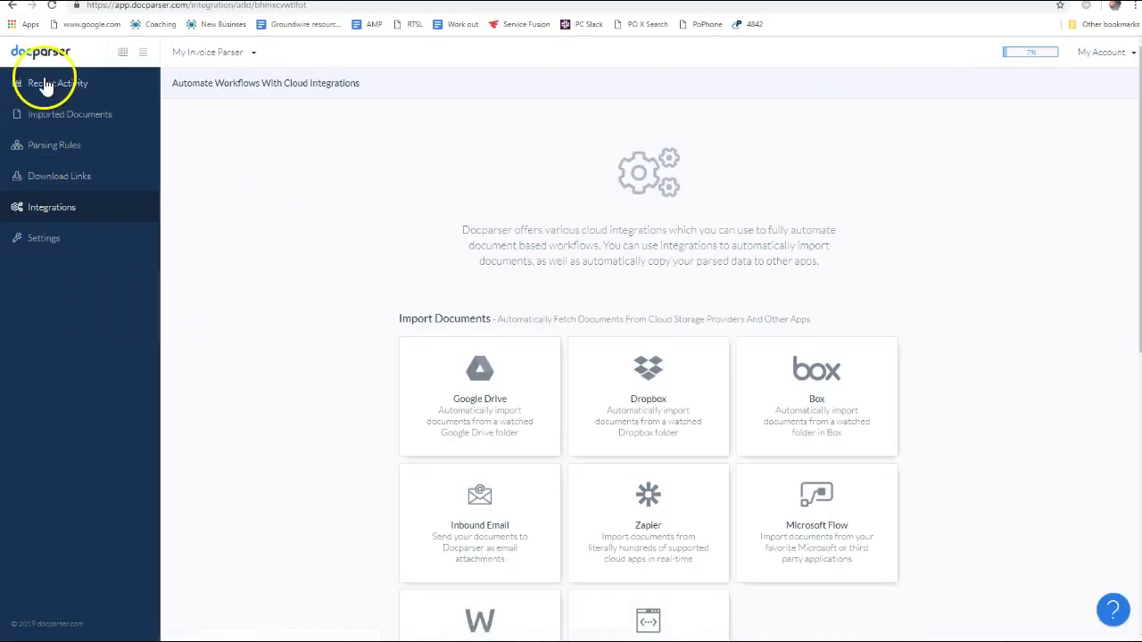
{"action": "left_click", "coordinate": [253, 56]}
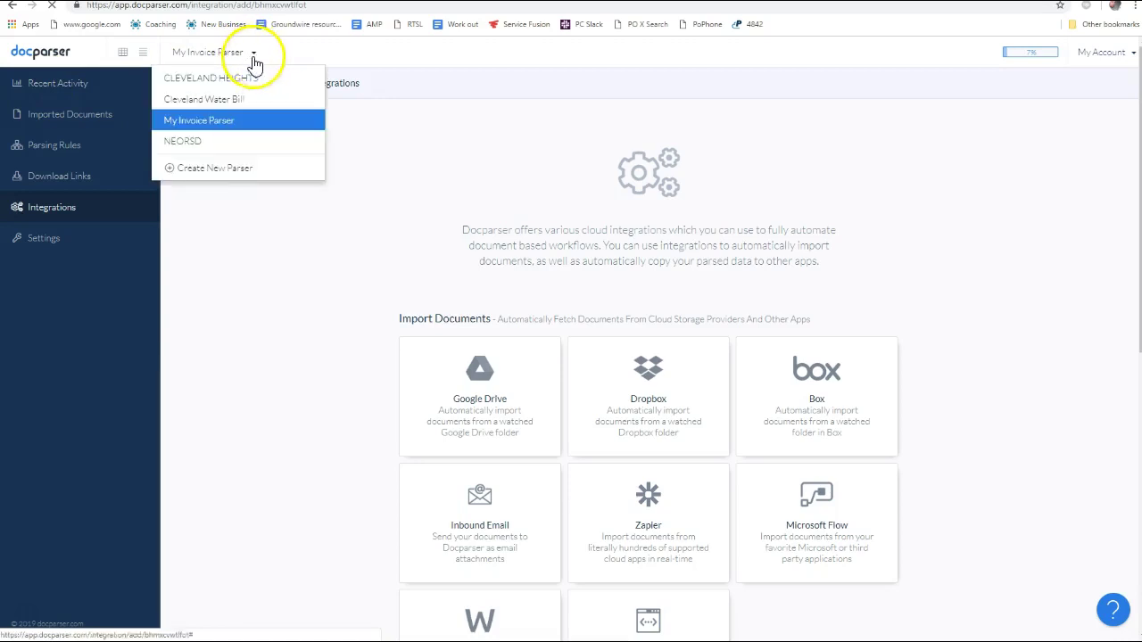
{"action": "left_click", "coordinate": [219, 122]}
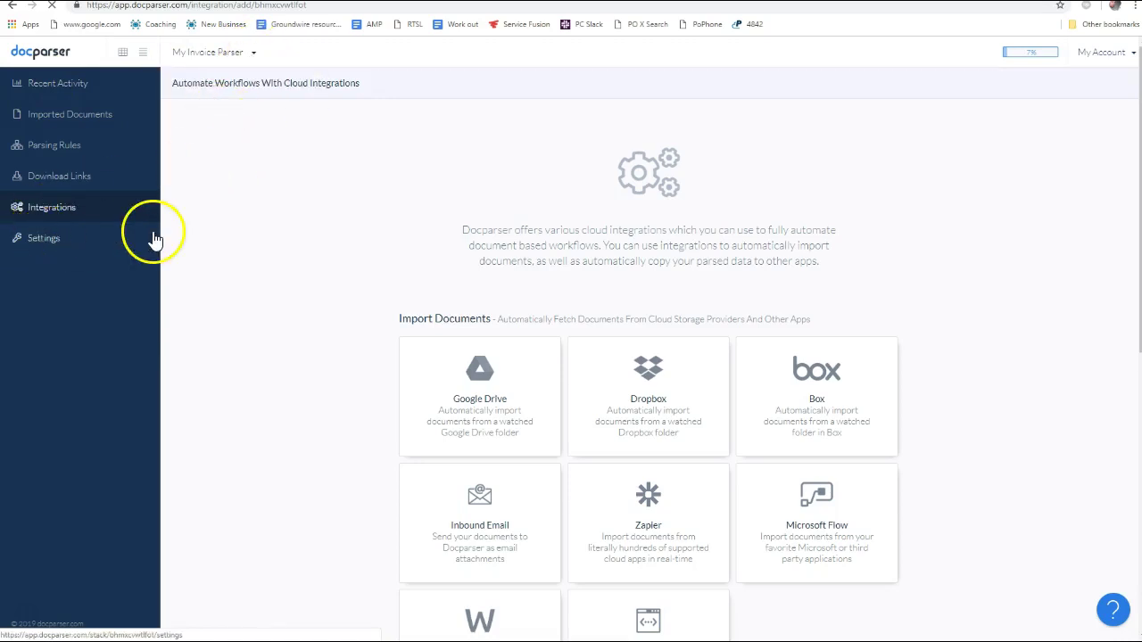
{"action": "left_click", "coordinate": [51, 238]}
{"action": "left_click_drag", "start_coordinate": [649, 242], "coordinate": [515, 253]}
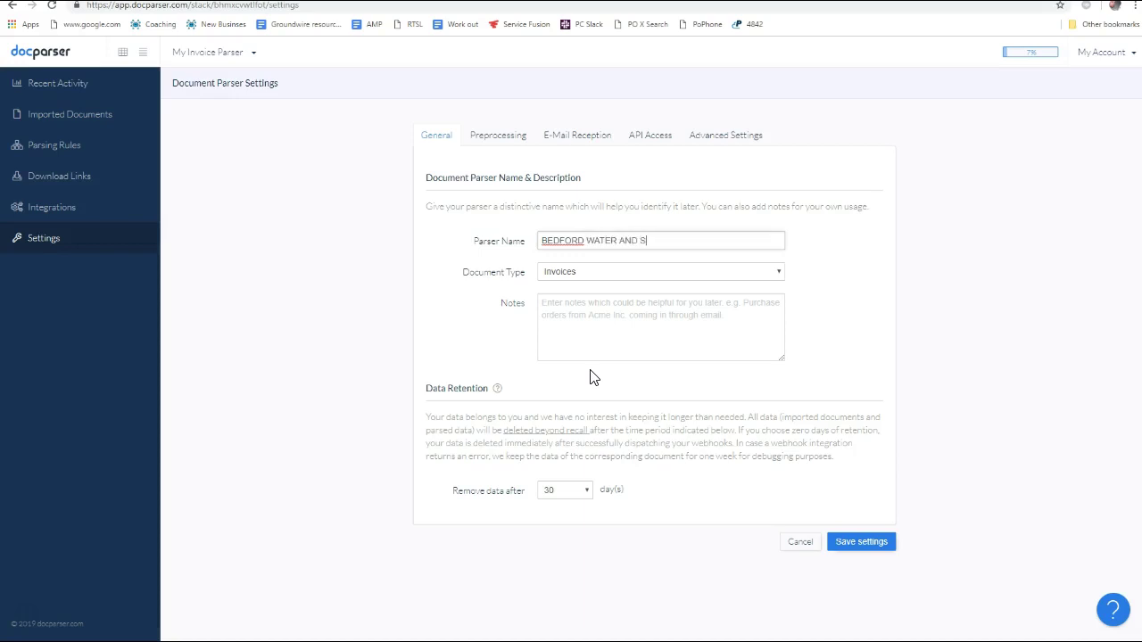
{"action": "left_click", "coordinate": [862, 542]}
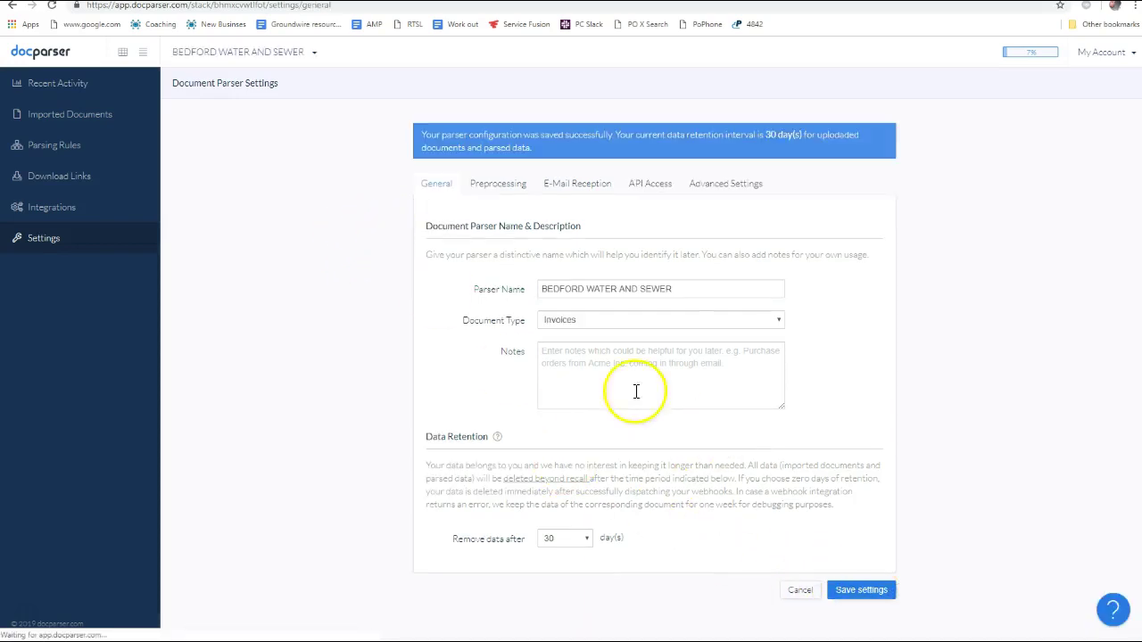
{"action": "left_click", "coordinate": [860, 592]}
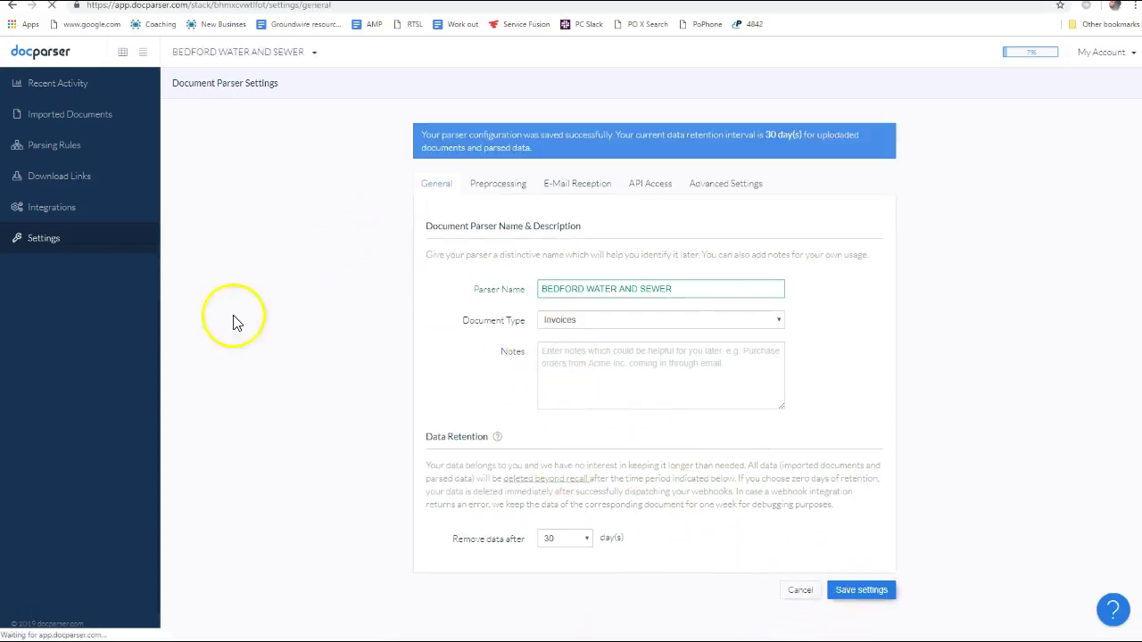
{"action": "left_click", "coordinate": [53, 219]}
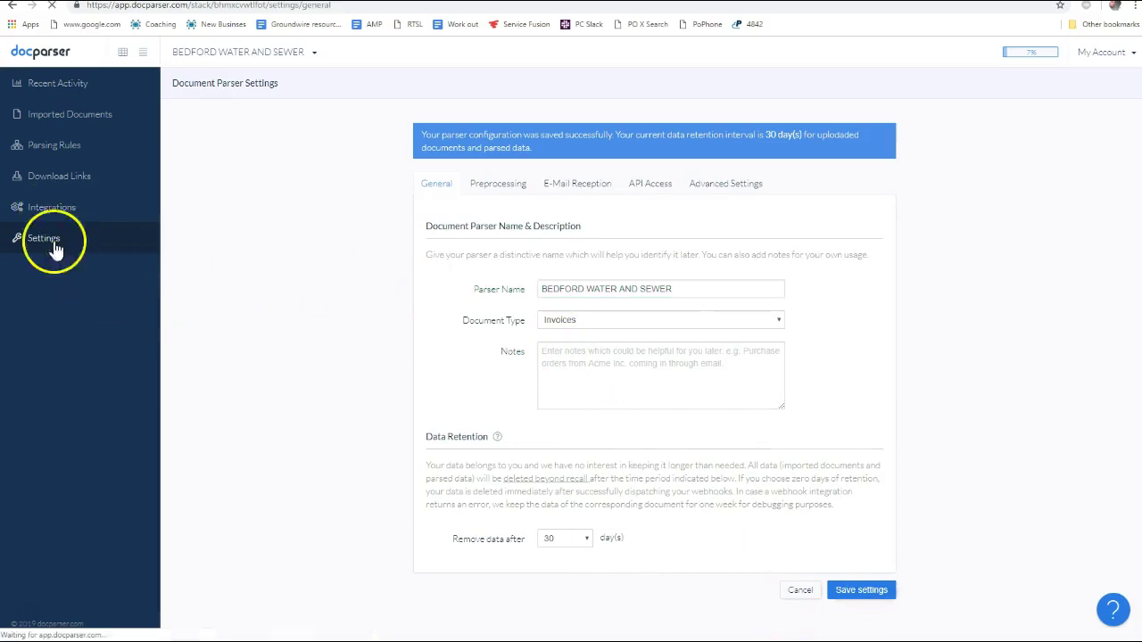
Review the parser's Preprocessing settings
{"action": "left_click", "coordinate": [40, 240]}
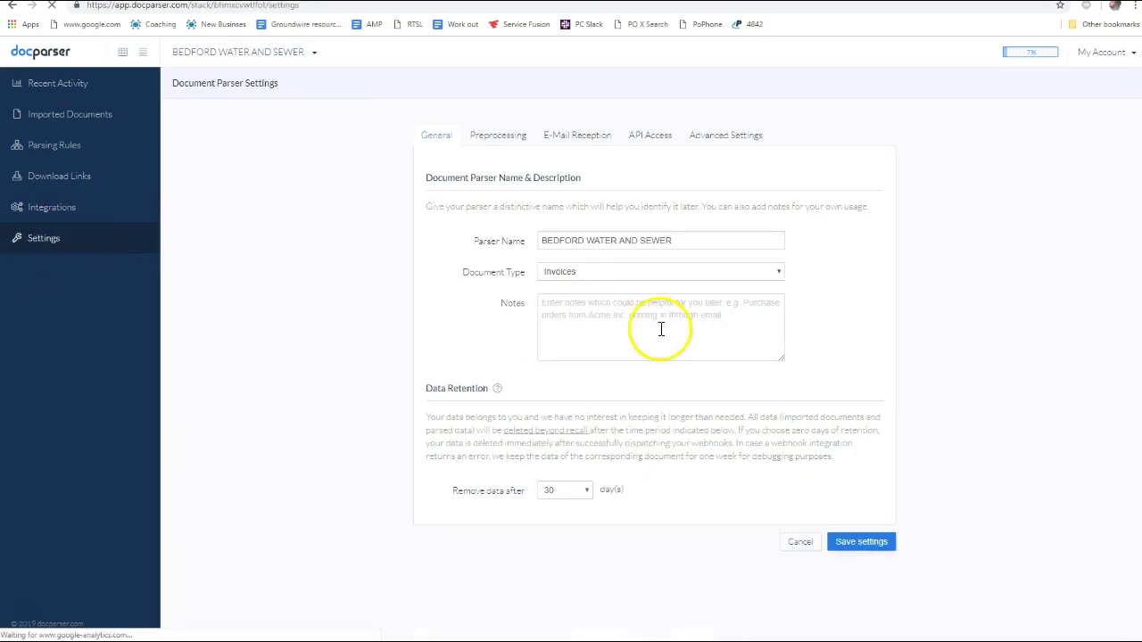
{"action": "left_click", "coordinate": [494, 139]}
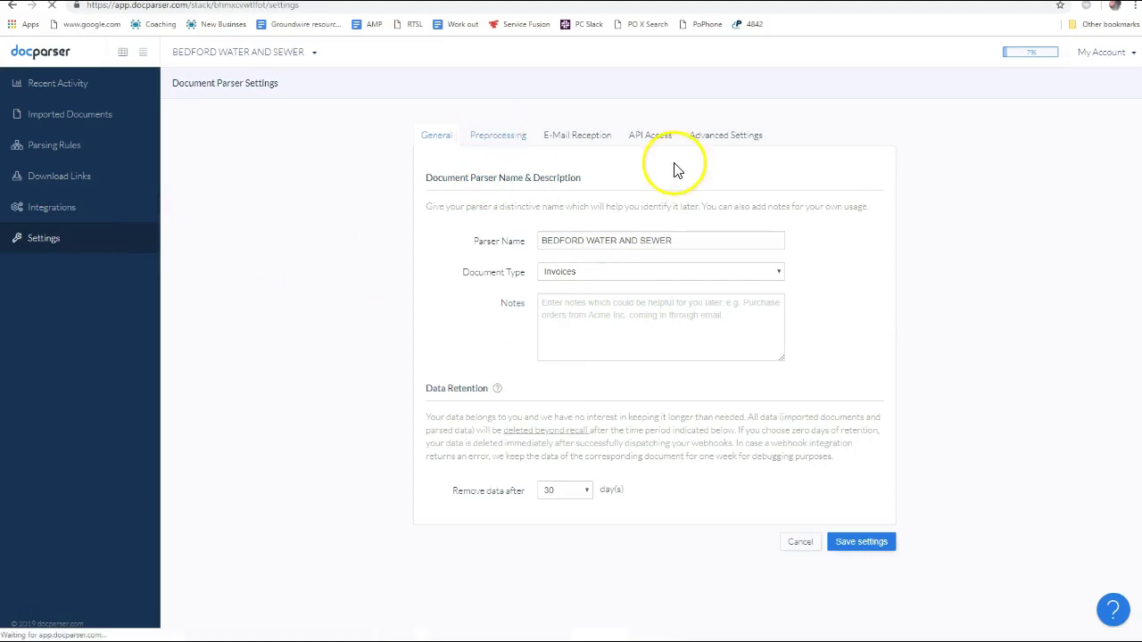
{"action": "scroll", "coordinate": [747, 451], "scroll_direction": "down", "scroll_amount": 2}
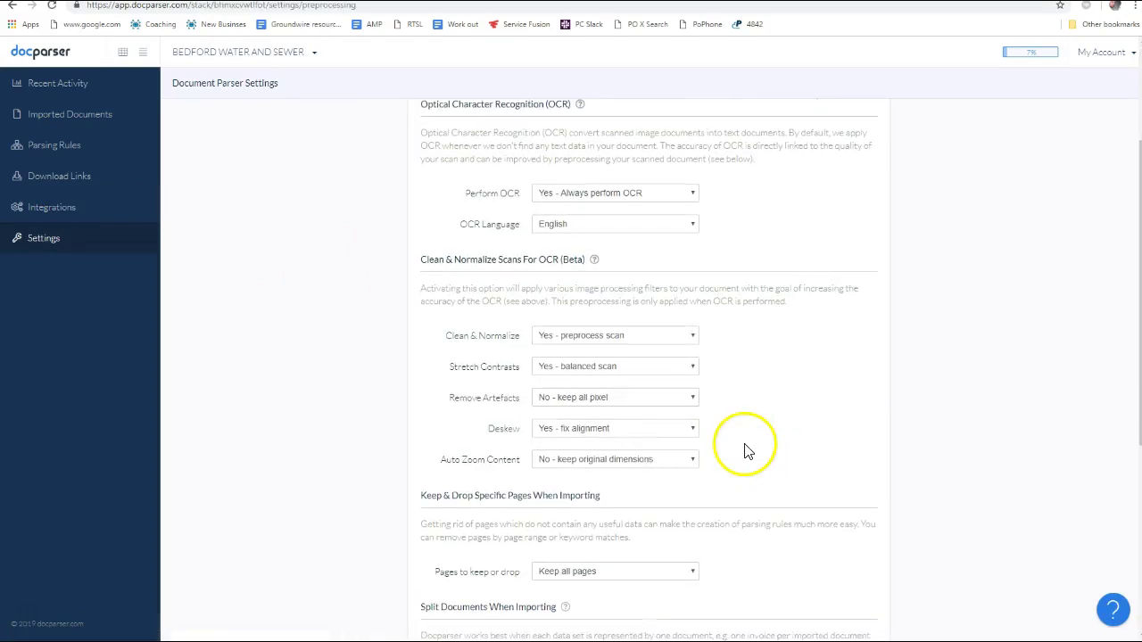
{"action": "scroll", "coordinate": [737, 457], "scroll_direction": "down", "scroll_amount": 4}
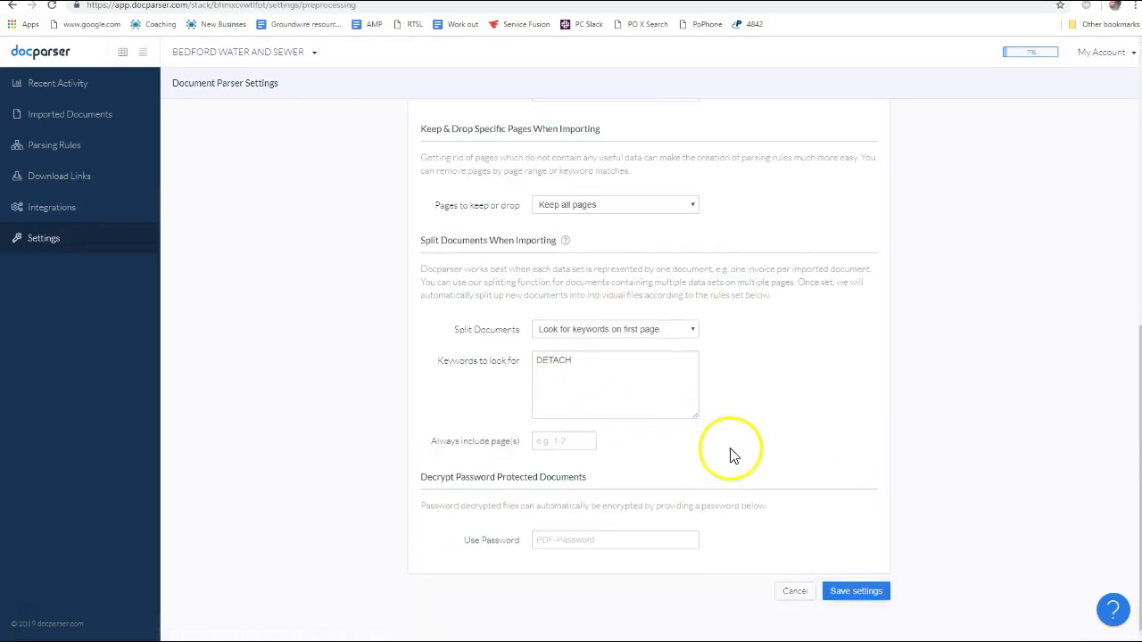
{"action": "scroll", "coordinate": [732, 454], "scroll_direction": "up", "scroll_amount": 6}
Copy the parser's inbound email address from the E-Mail Reception settings
{"action": "left_click", "coordinate": [555, 139]}
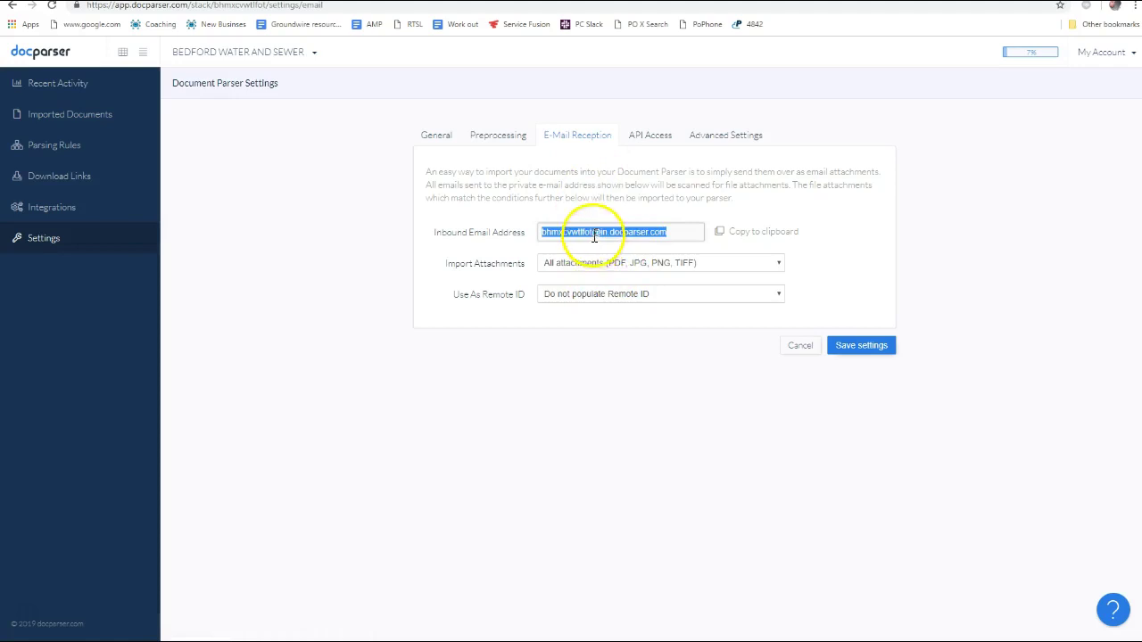
{"action": "left_click", "coordinate": [595, 237]}
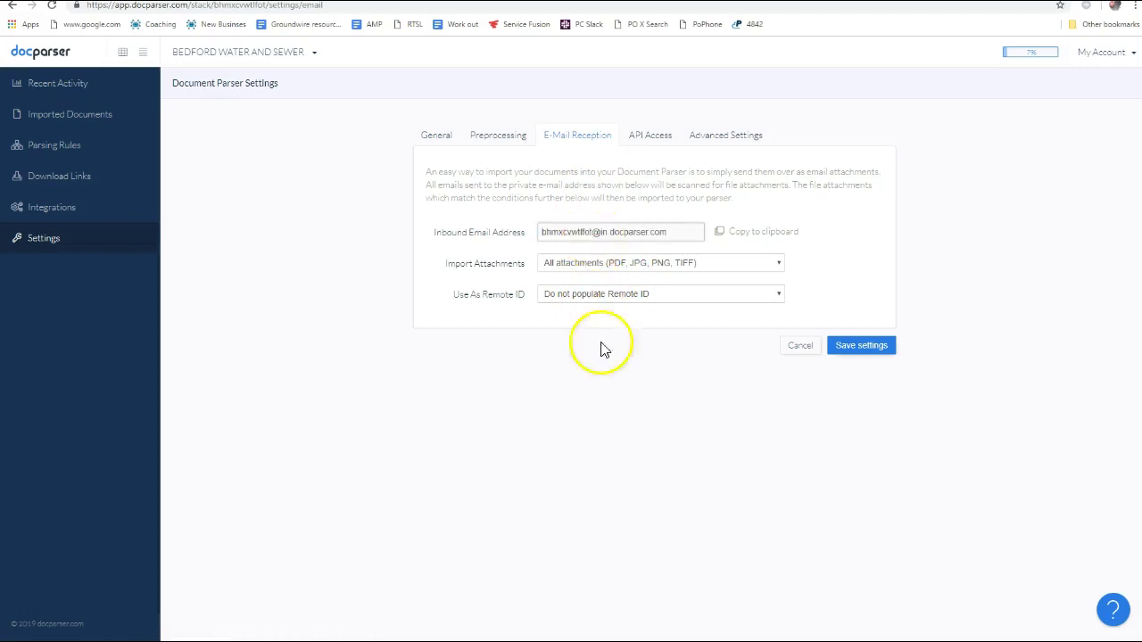
{"action": "double_click", "coordinate": [588, 233]}
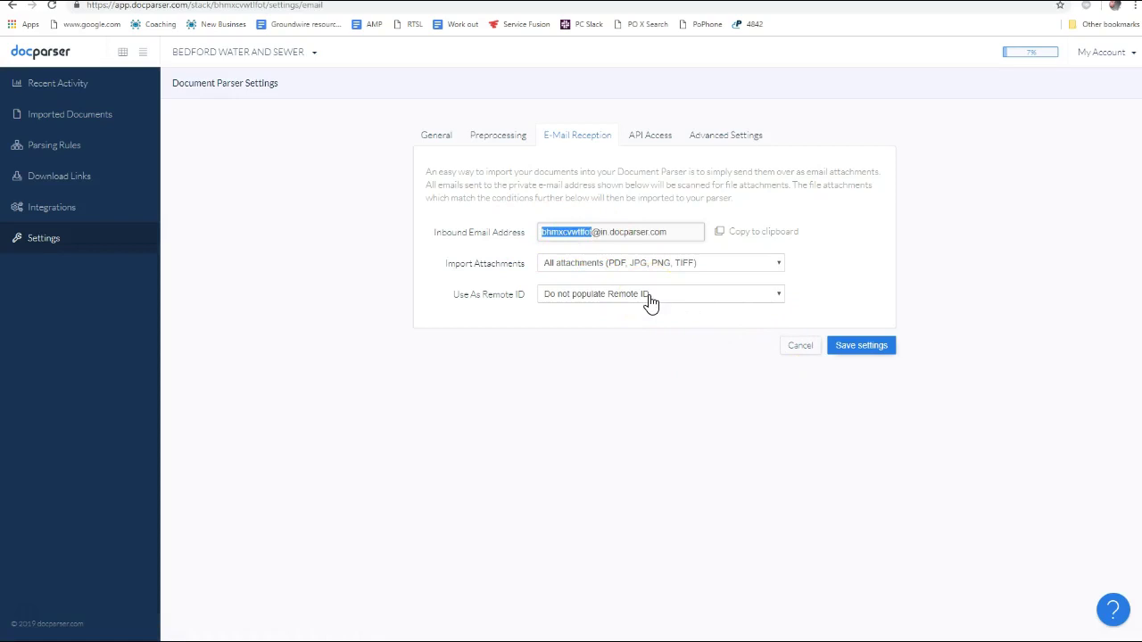
{"action": "left_click", "coordinate": [747, 231]}
{"action": "left_click", "coordinate": [614, 219]}
{"action": "left_click_drag", "start_coordinate": [598, 231], "coordinate": [539, 234]}
{"action": "left_click", "coordinate": [751, 232]}
Forward the bills email in Gmail to the parser's inbound address
{"action": "left_click", "coordinate": [724, 141]}
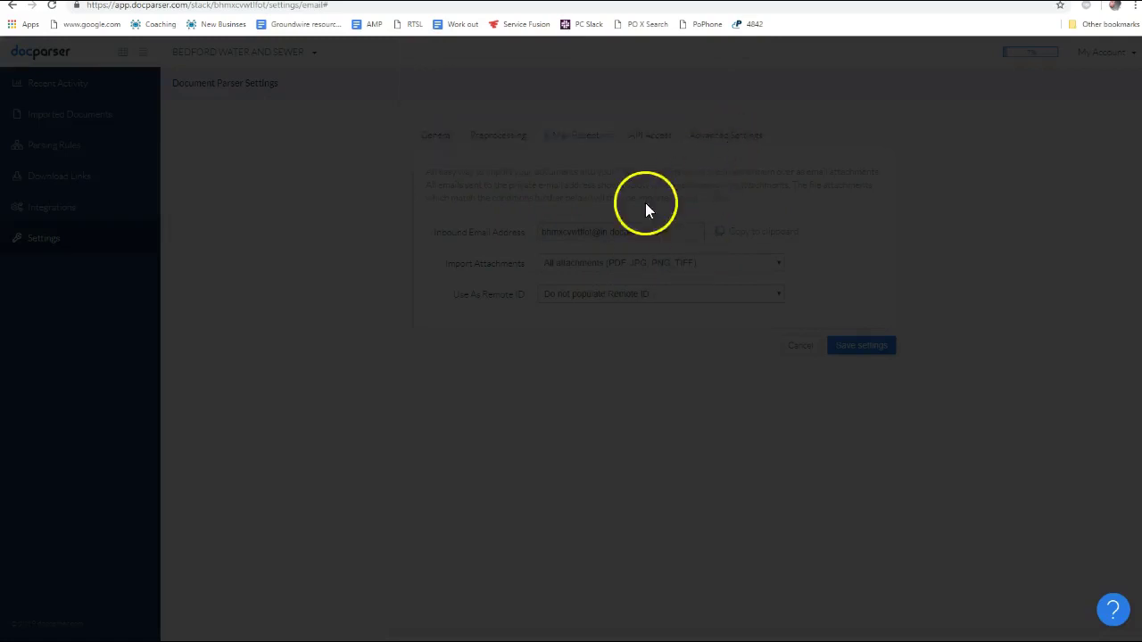
{"action": "key", "text": "alt+Tab"}
{"action": "key", "text": "alt+Tab"}
{"action": "key", "text": "alt+Tab"}
{"action": "key", "text": "alt+Tab"}
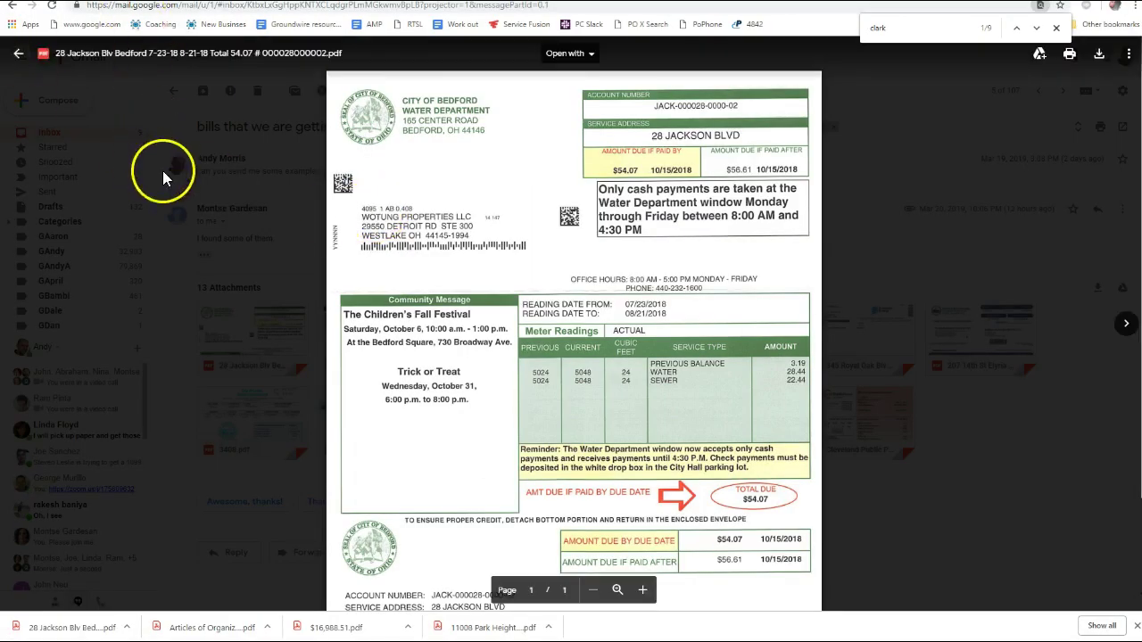
{"action": "left_click", "coordinate": [162, 170]}
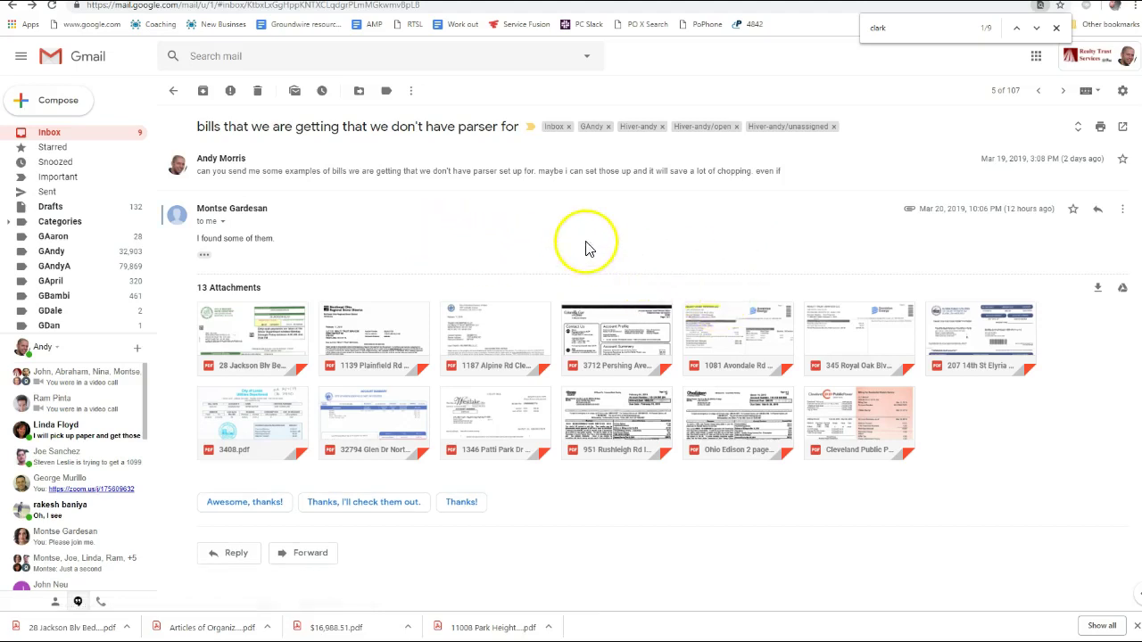
{"action": "key", "text": "f"}
{"action": "key", "text": "ctrl+v"}
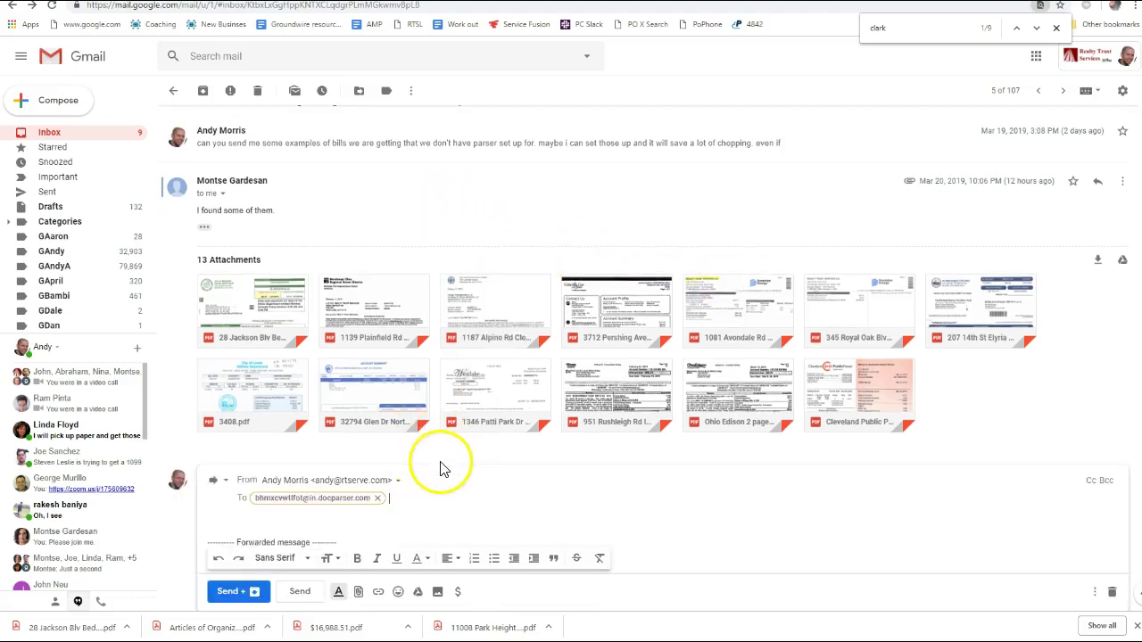
{"action": "scroll", "coordinate": [400, 518], "scroll_direction": "down", "scroll_amount": 4}
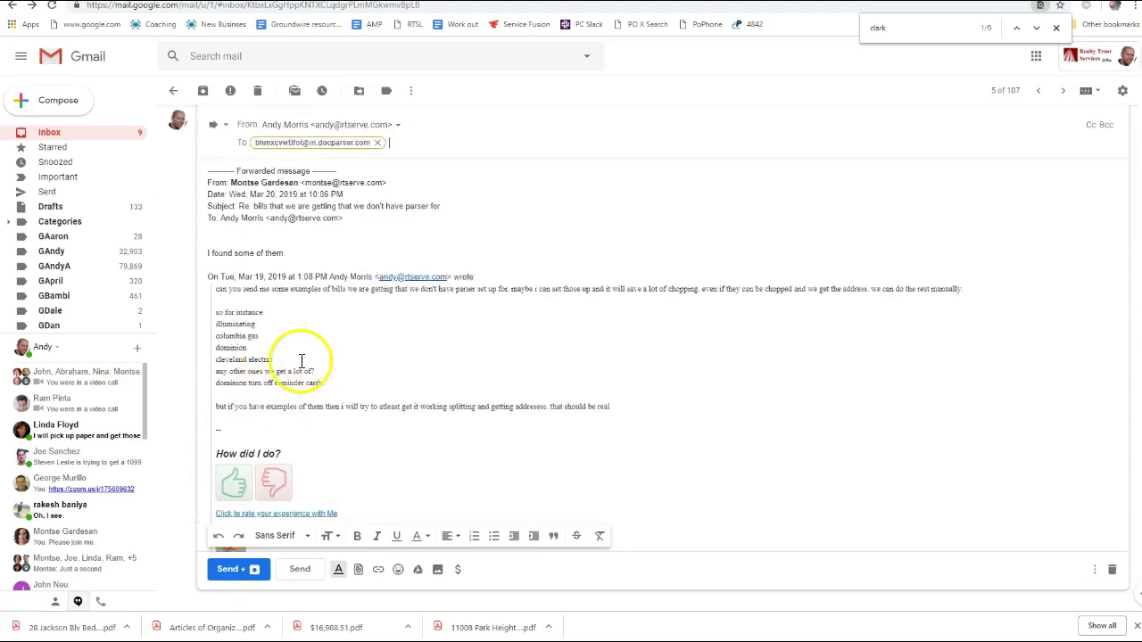
{"action": "scroll", "coordinate": [291, 357], "scroll_direction": "up", "scroll_amount": 2}
{"action": "scroll", "coordinate": [295, 354], "scroll_direction": "down", "scroll_amount": 1}
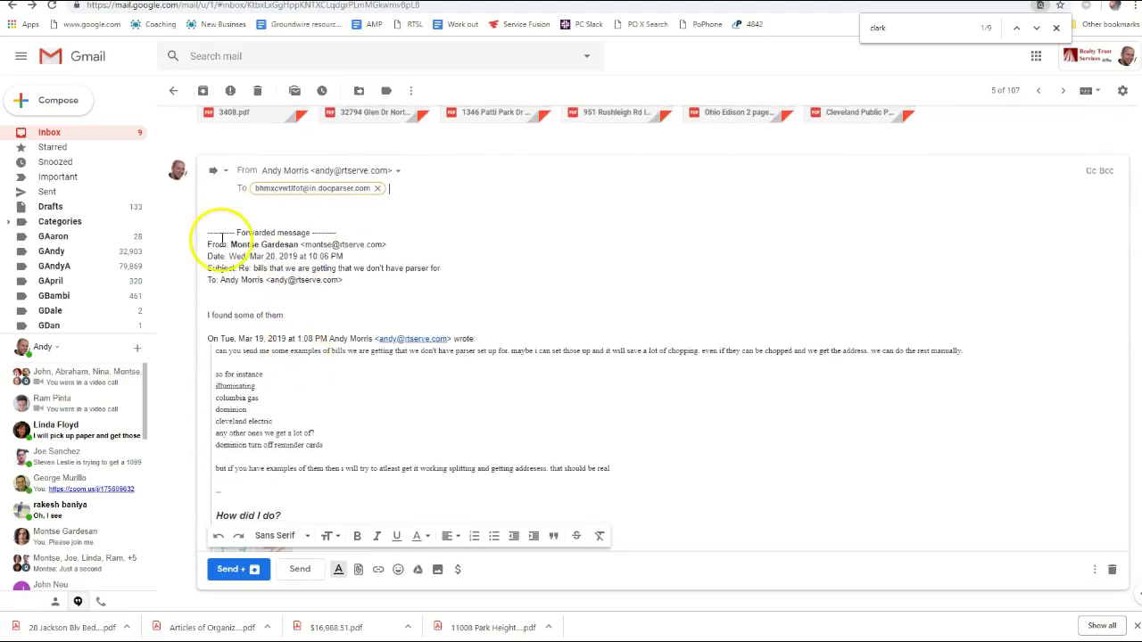
{"action": "scroll", "coordinate": [355, 355], "scroll_direction": "down", "scroll_amount": 10}
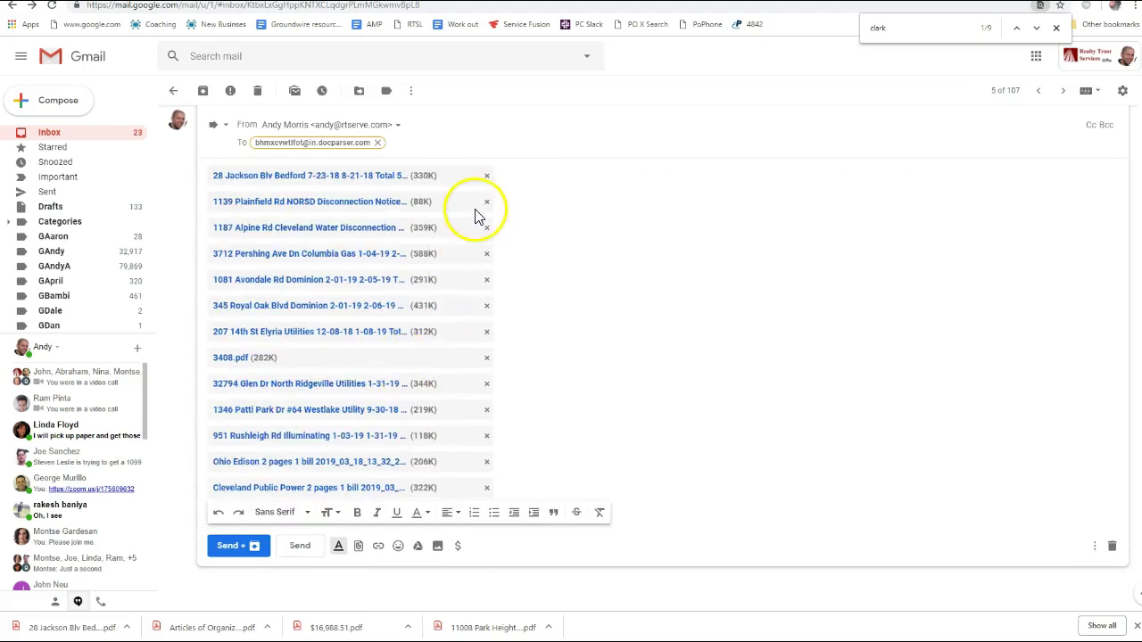
{"action": "left_click", "coordinate": [488, 204]}
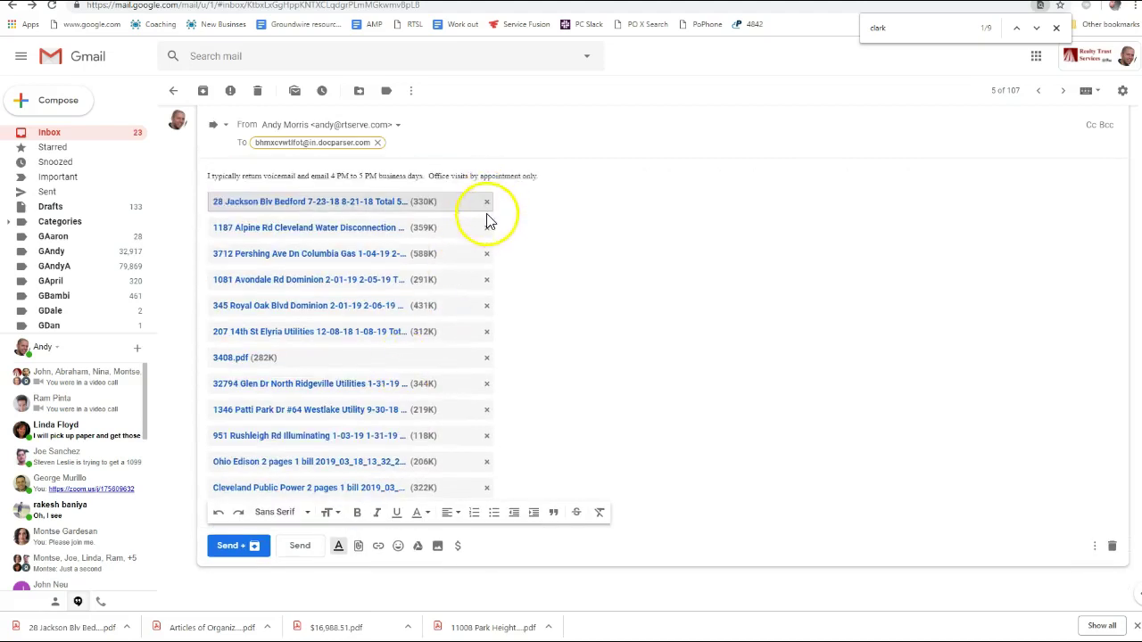
{"action": "left_click", "coordinate": [487, 229]}
{"action": "left_click", "coordinate": [487, 251]}
{"action": "left_click", "coordinate": [487, 278]}
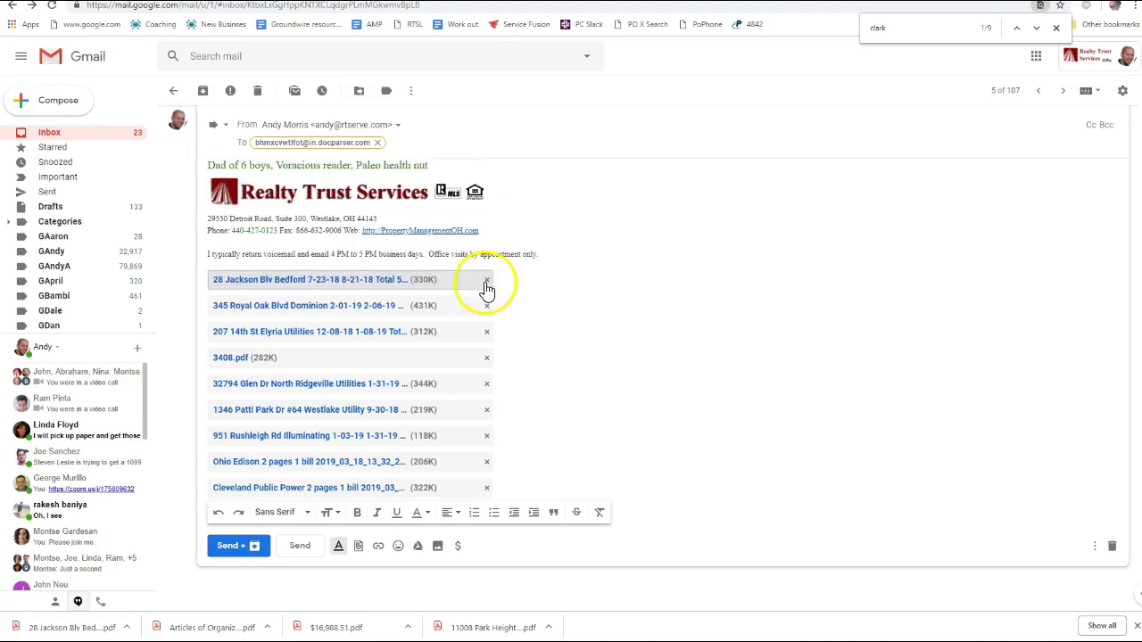
{"action": "left_click", "coordinate": [488, 305]}
{"action": "left_click", "coordinate": [489, 332]}
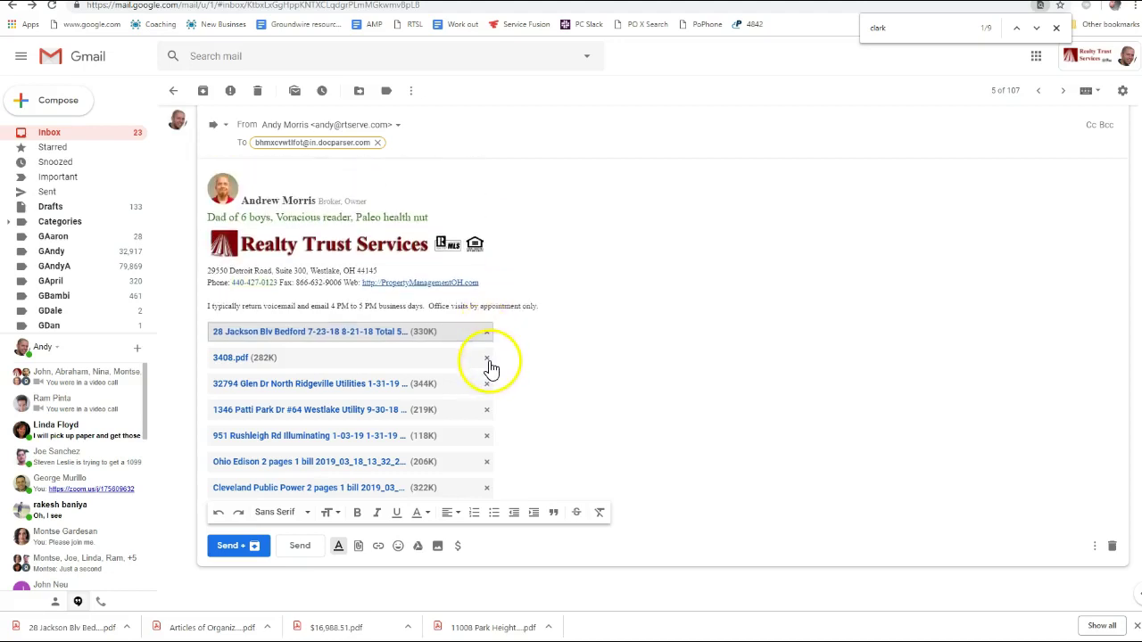
{"action": "left_click", "coordinate": [488, 360]}
{"action": "left_click", "coordinate": [488, 389]}
{"action": "left_click", "coordinate": [487, 413]}
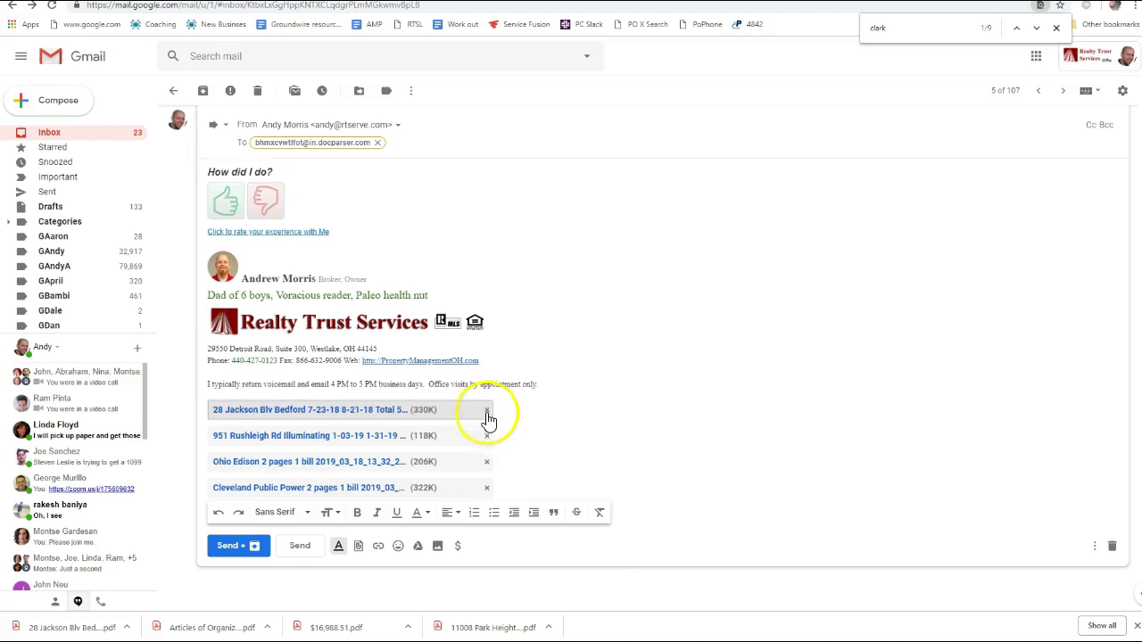
{"action": "left_click", "coordinate": [488, 437]}
{"action": "left_click", "coordinate": [487, 462]}
{"action": "left_click", "coordinate": [488, 487]}
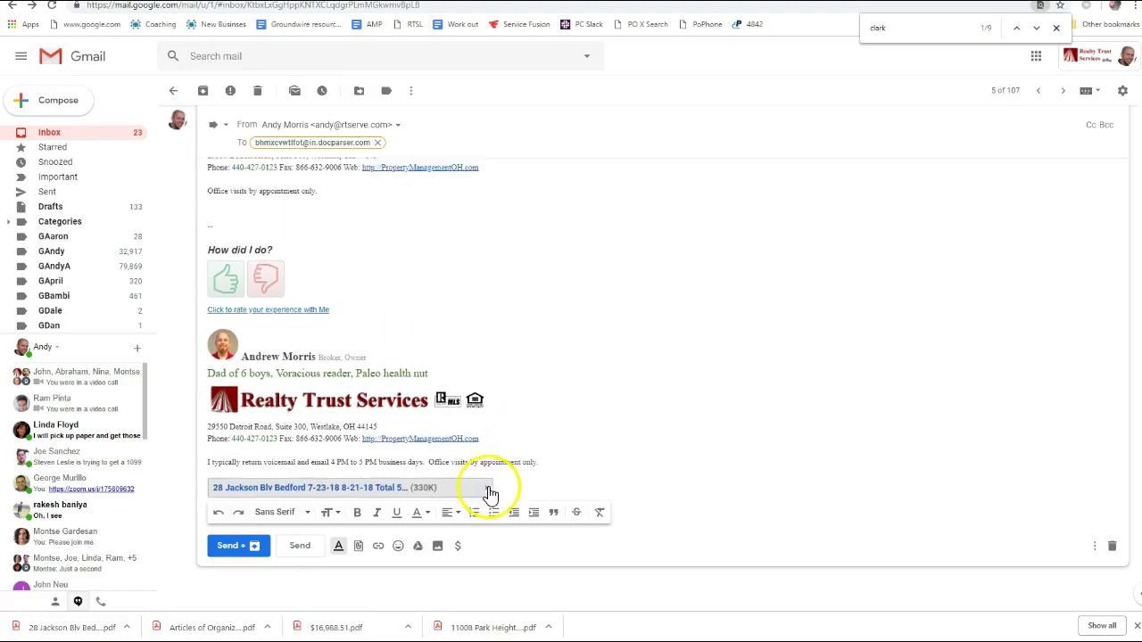
{"action": "scroll", "coordinate": [455, 319], "scroll_direction": "up", "scroll_amount": 2}
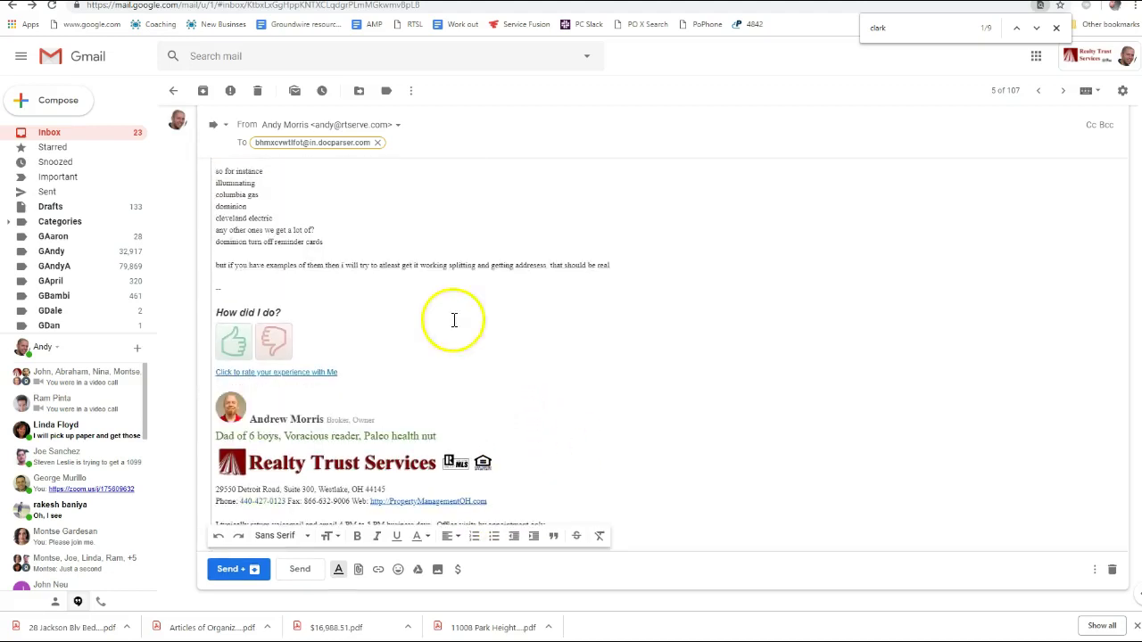
Label the recipient address with the name 'Water Sewer D'
{"action": "double_click", "coordinate": [302, 145]}
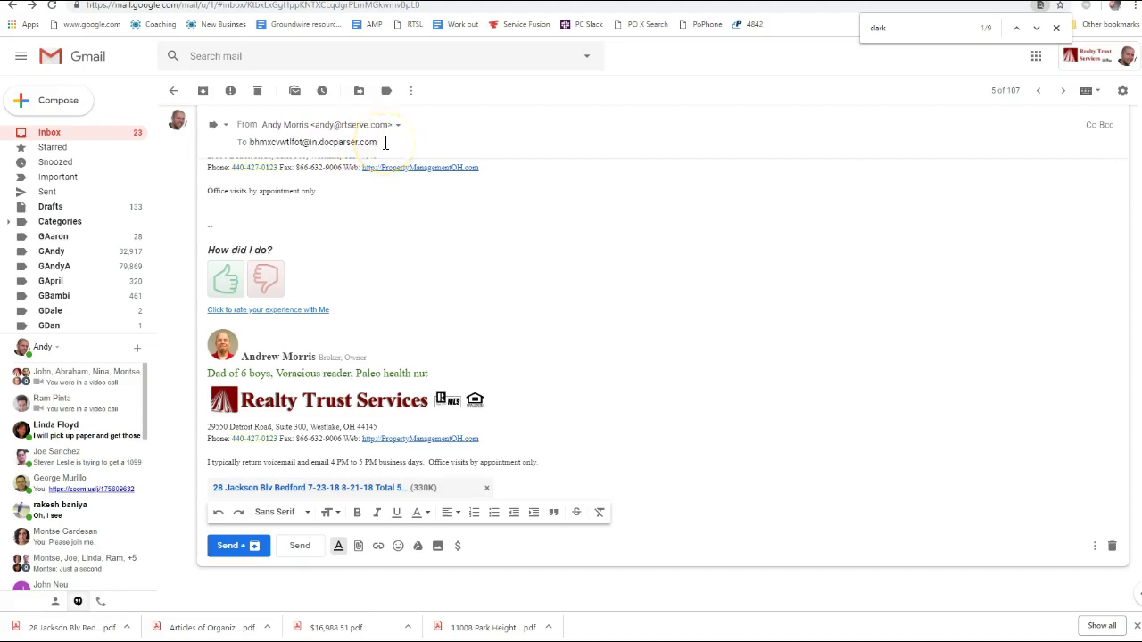
{"action": "type", "text": "<"}
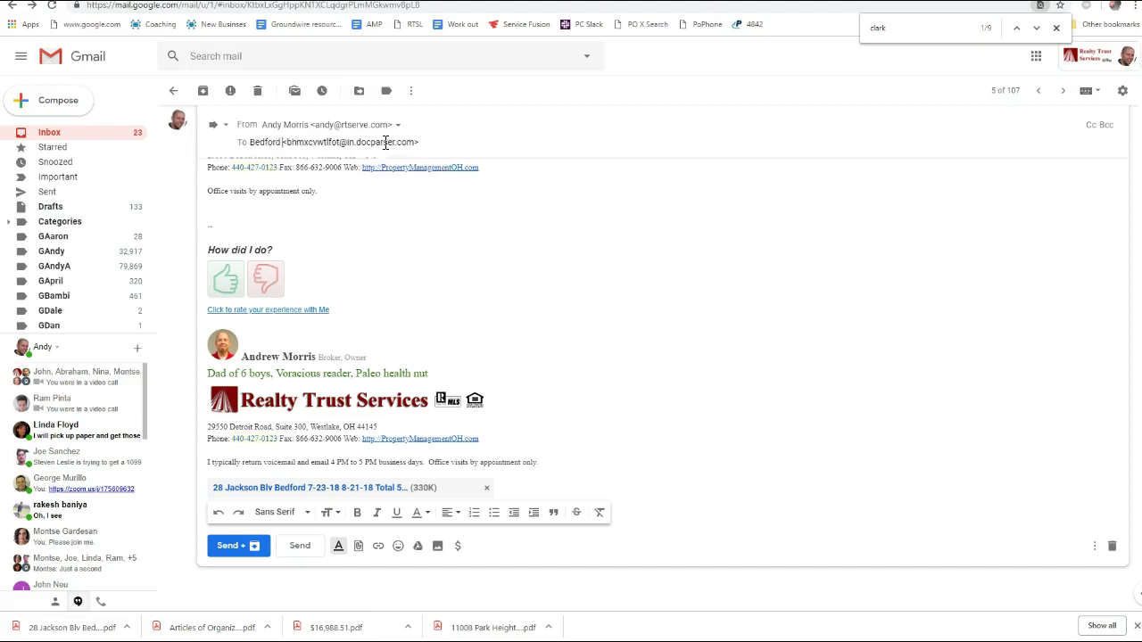
{"action": "type", "text": "Water Sew"}
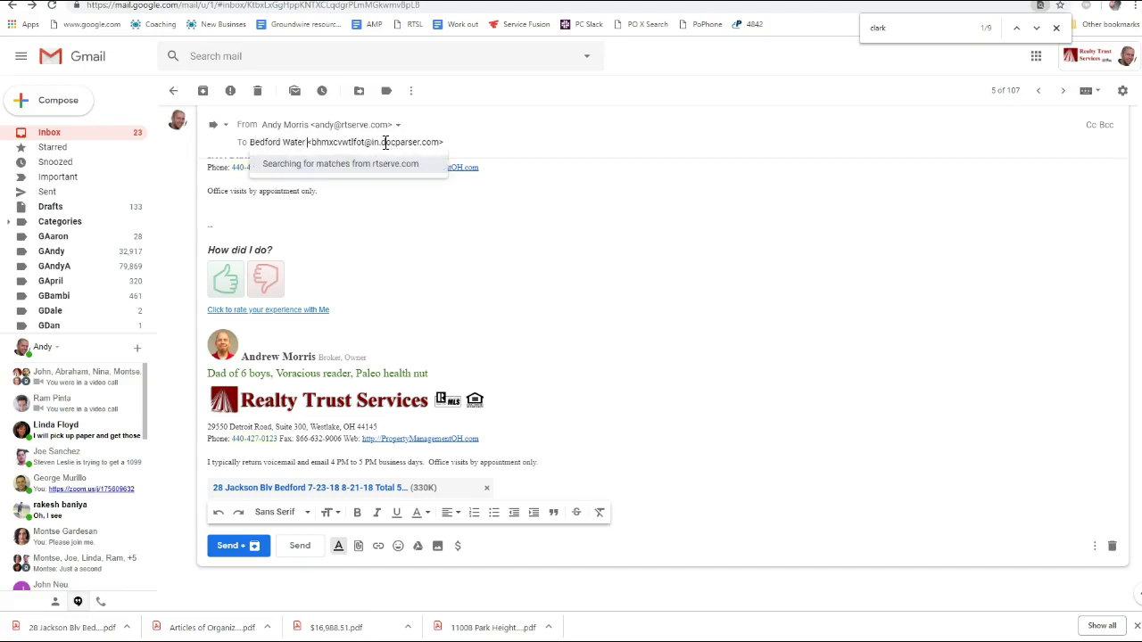
{"action": "type", "text": "er Docpars"}
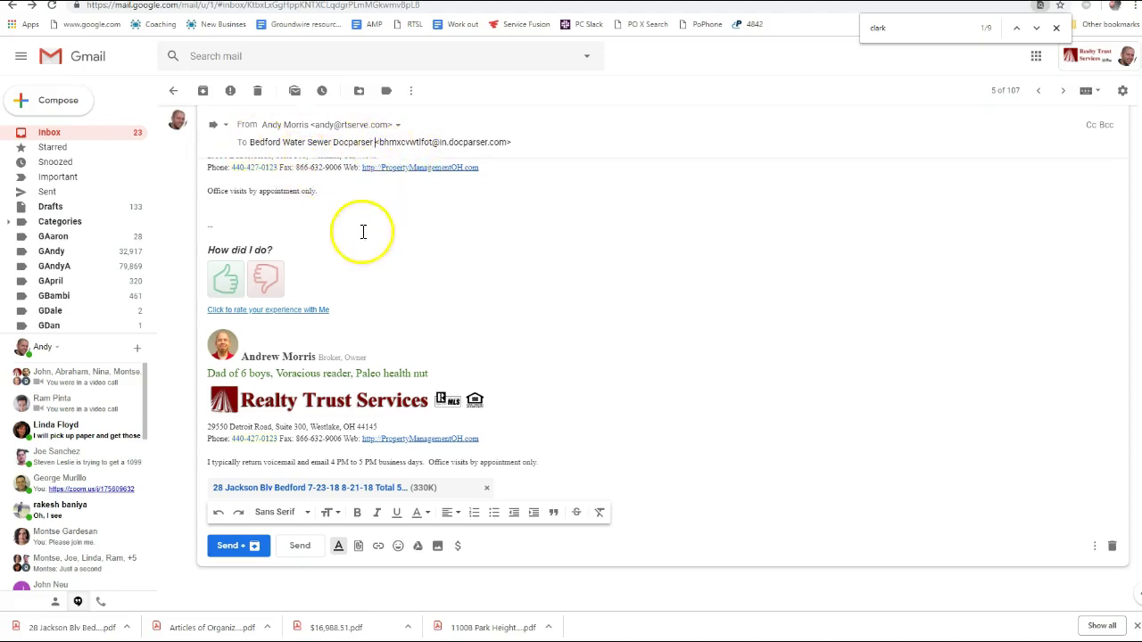
{"action": "scroll", "coordinate": [375, 223], "scroll_direction": "up", "scroll_amount": 5}
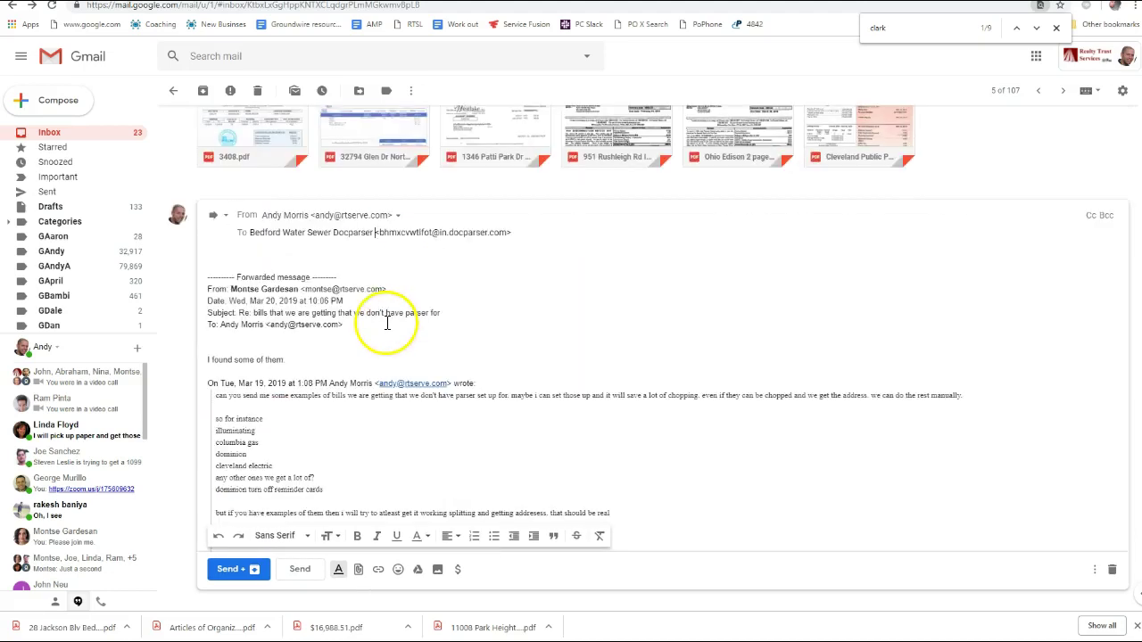
{"action": "scroll", "coordinate": [370, 310], "scroll_direction": "up", "scroll_amount": 2}
{"action": "scroll", "coordinate": [330, 352], "scroll_direction": "down", "scroll_amount": 10}
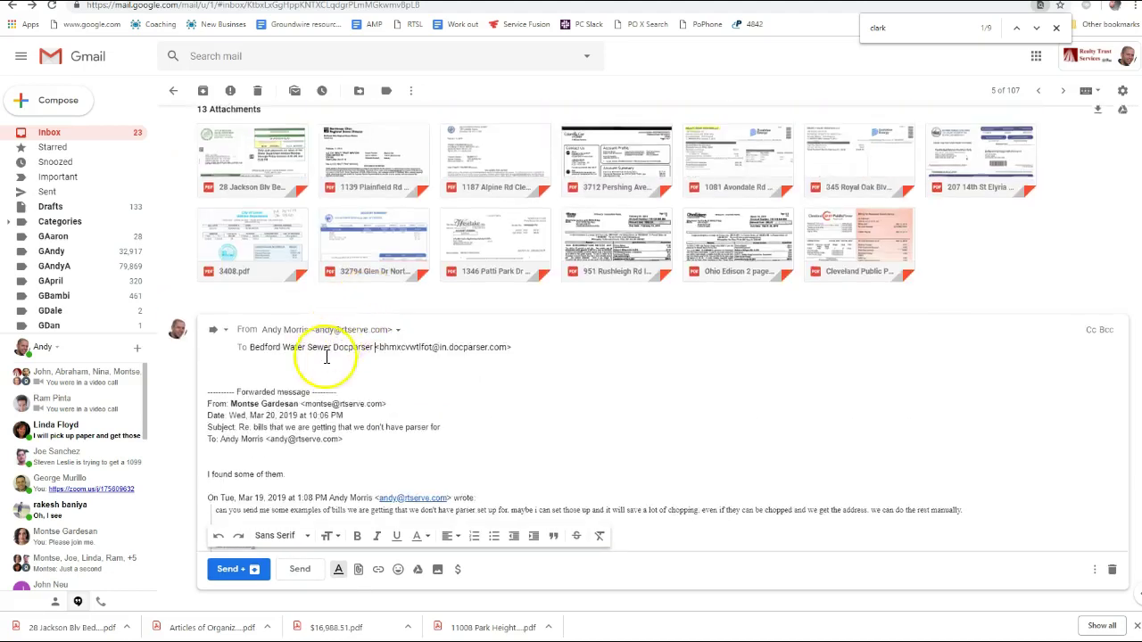
{"action": "scroll", "coordinate": [339, 344], "scroll_direction": "up", "scroll_amount": 8}
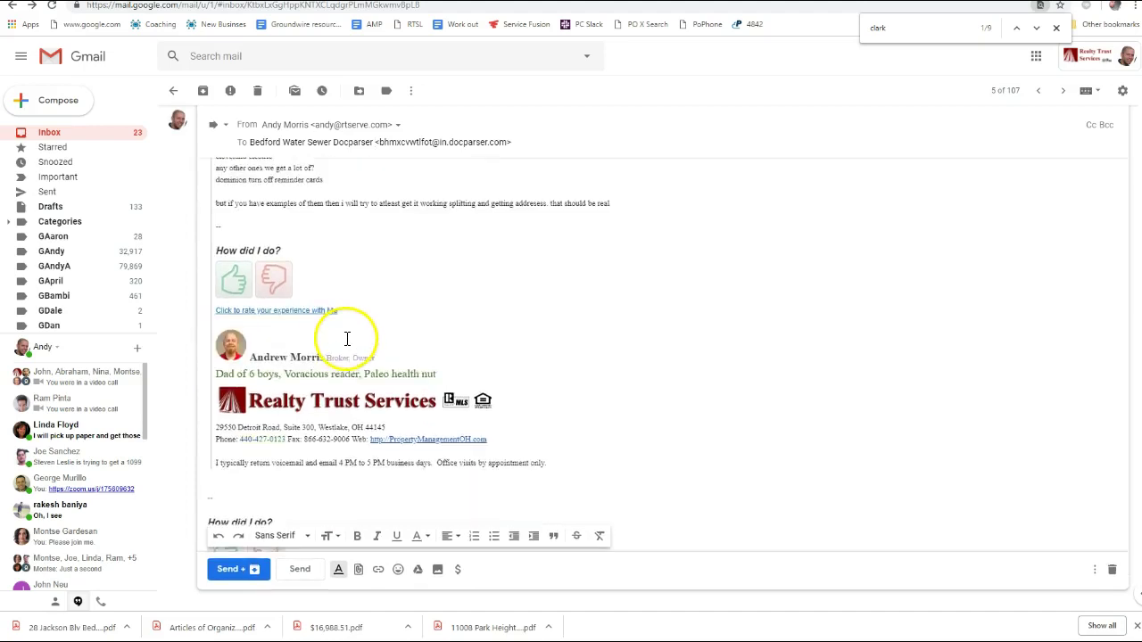
{"action": "scroll", "coordinate": [331, 357], "scroll_direction": "down", "scroll_amount": 7}
{"action": "scroll", "coordinate": [331, 361], "scroll_direction": "down", "scroll_amount": 5}
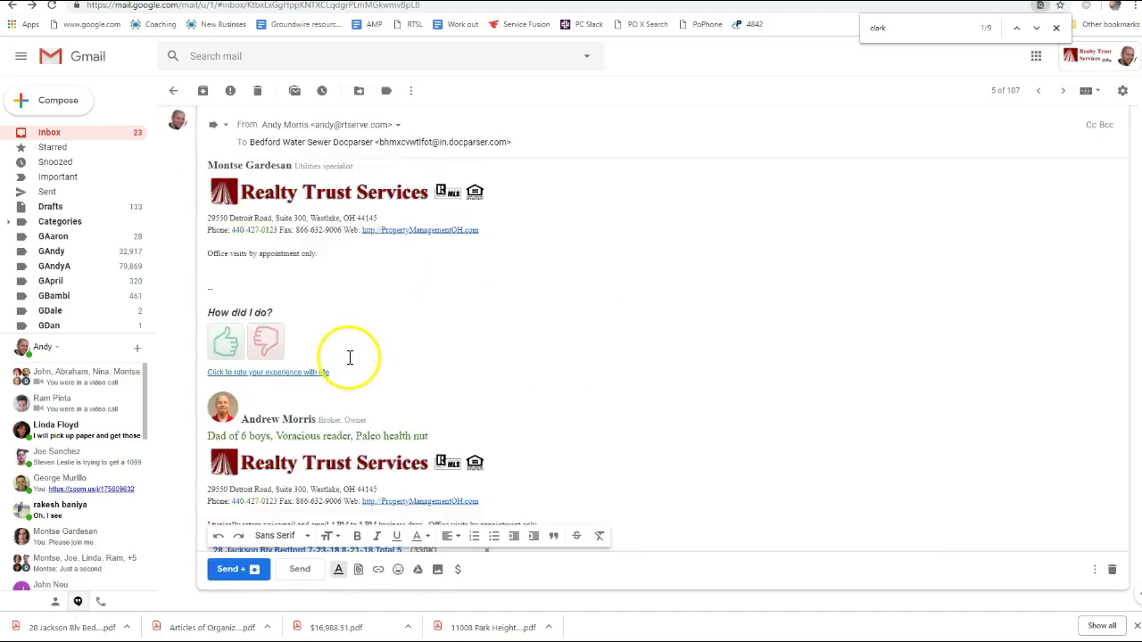
Delete the quoted forwarded text and send the bill
{"action": "mouse_move", "coordinate": [538, 460]}
{"action": "left_mouse_down"}
{"action": "mouse_move", "coordinate": [273, 298]}
{"action": "mouse_move", "coordinate": [312, 230]}
{"action": "left_mouse_up"}
{"action": "scroll", "coordinate": [472, 473], "scroll_direction": "down", "scroll_amount": 3}
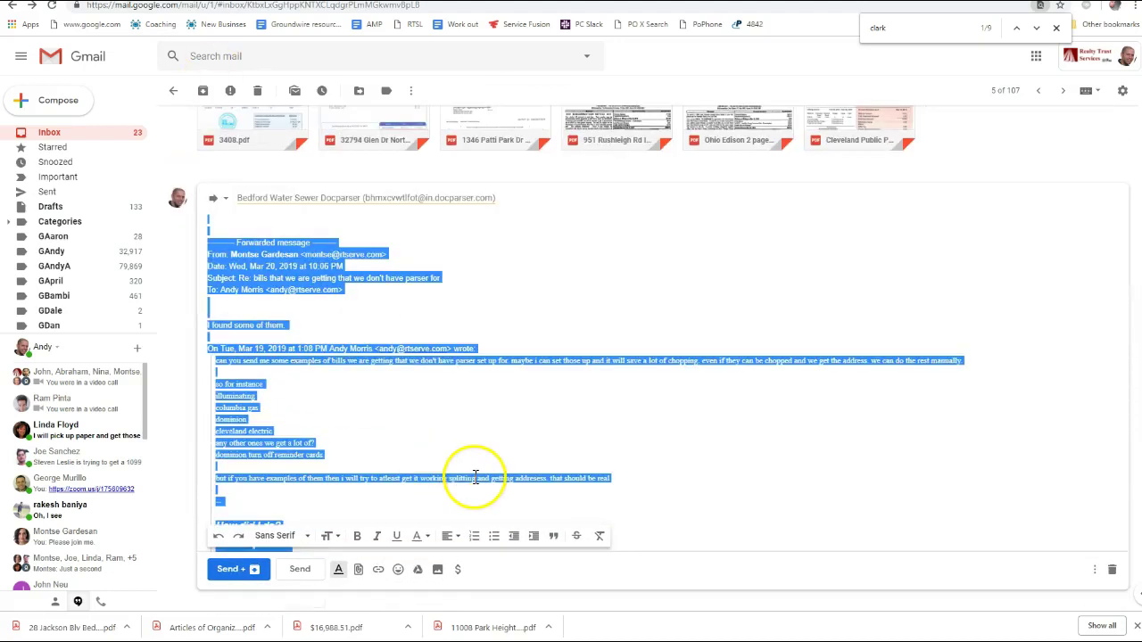
{"action": "key", "text": "BackSpace"}
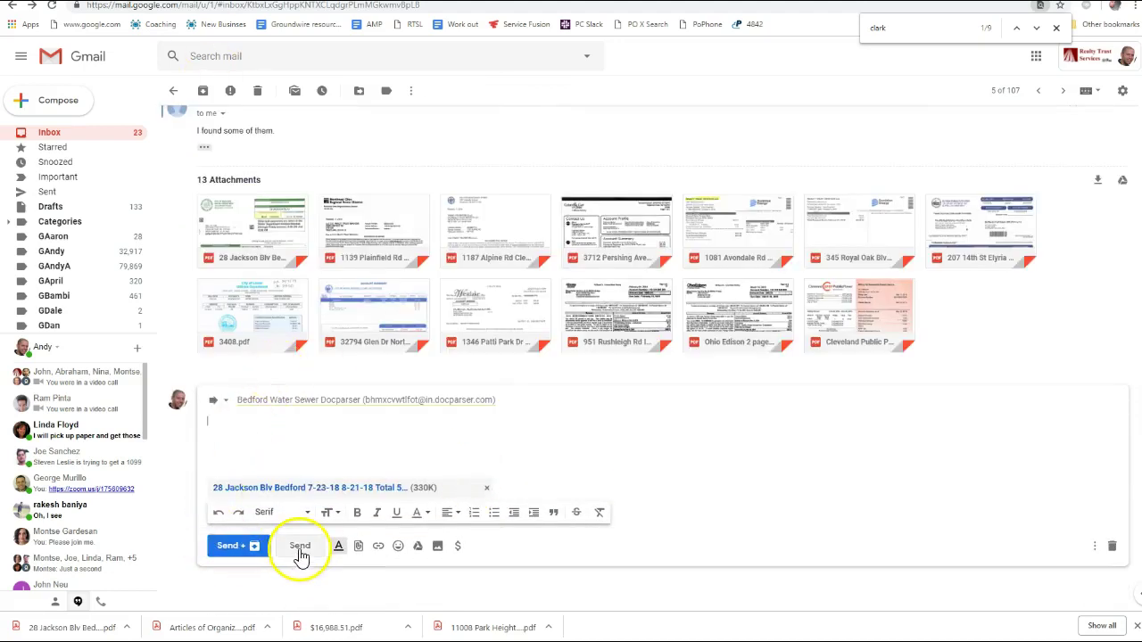
{"action": "left_click", "coordinate": [299, 545]}
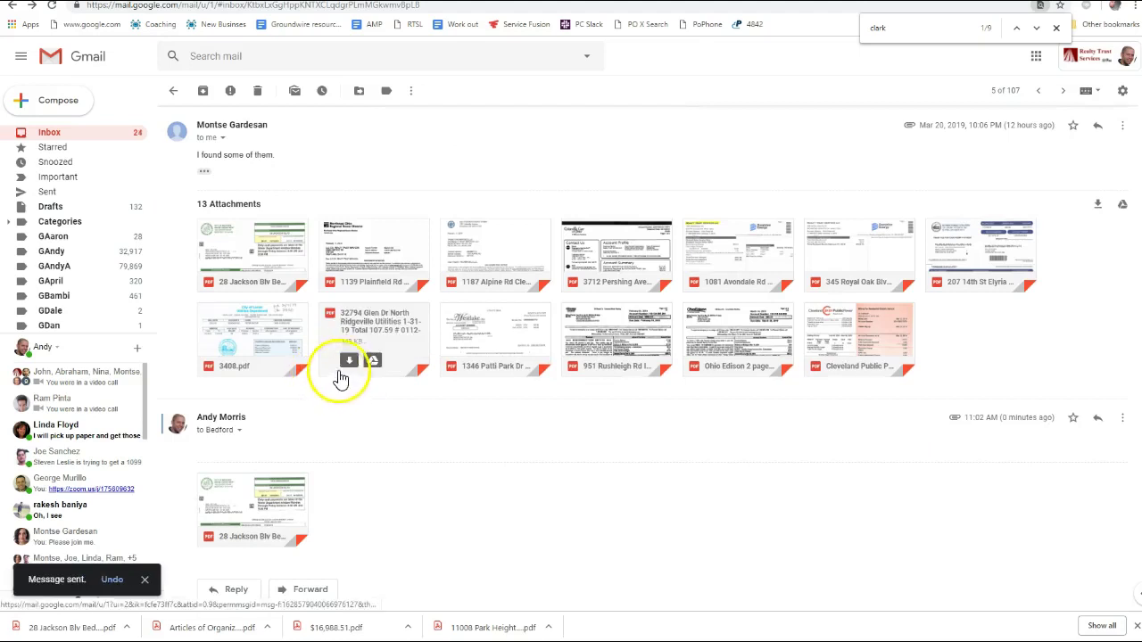
{"action": "left_click", "coordinate": [371, 236]}
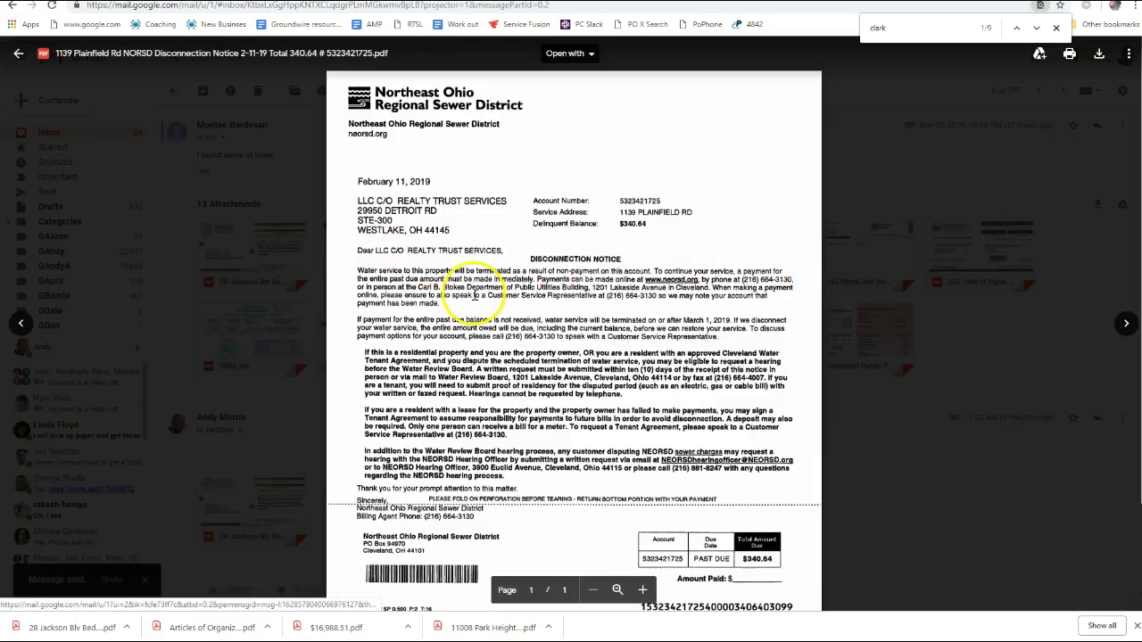
{"action": "scroll", "coordinate": [474, 296], "scroll_direction": "down", "scroll_amount": 2}
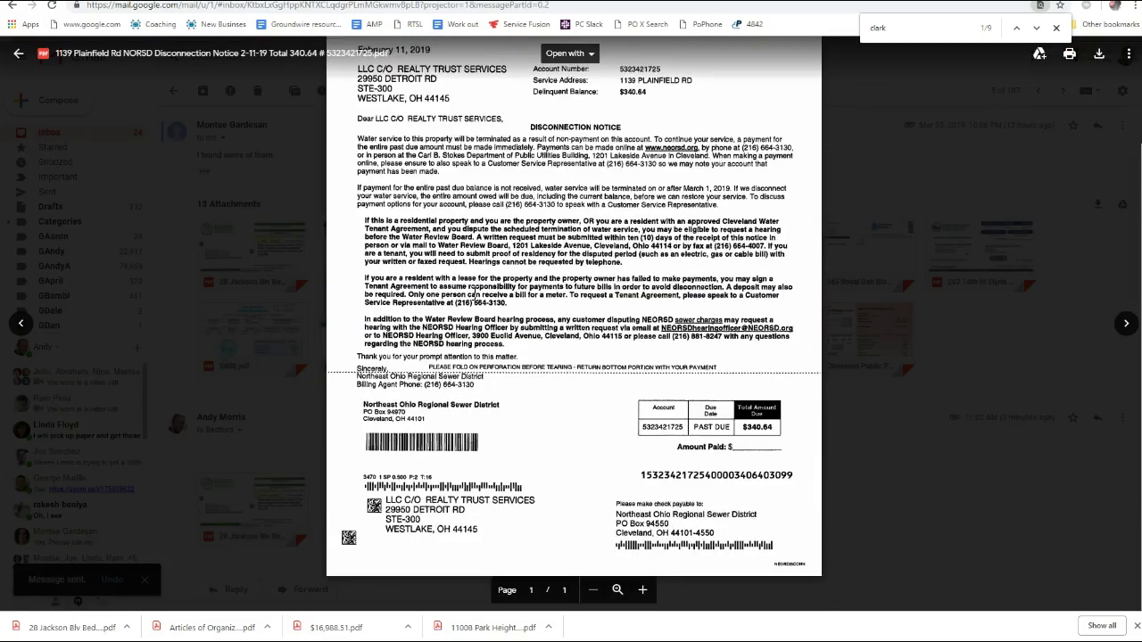
{"action": "scroll", "coordinate": [474, 295], "scroll_direction": "up", "scroll_amount": 2}
{"action": "key", "text": "Right"}
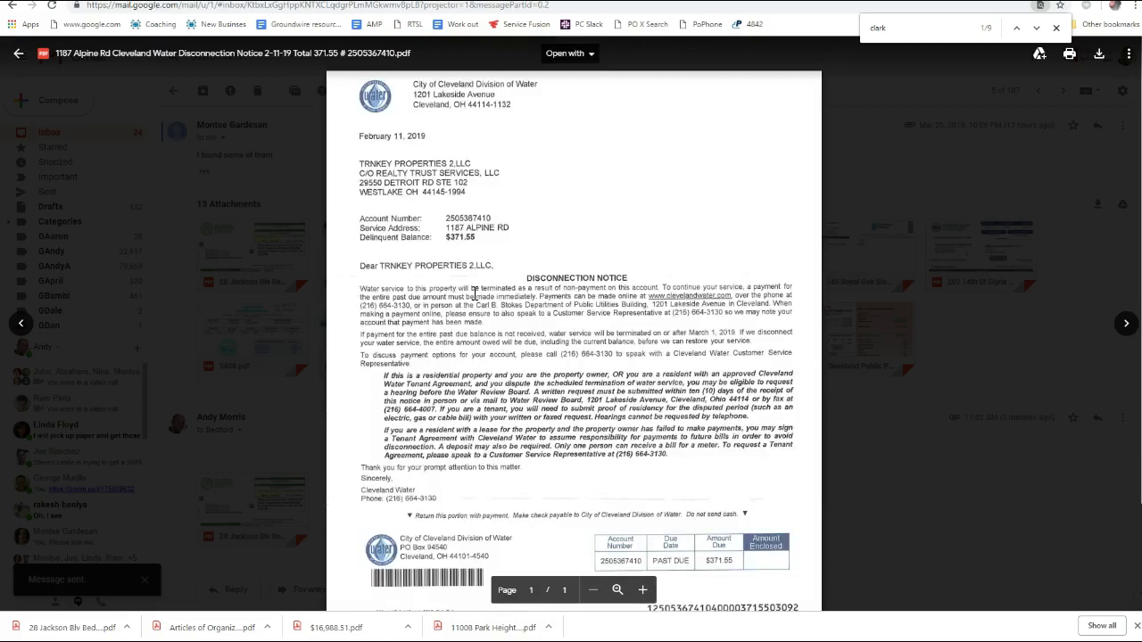
{"action": "key", "text": "Right"}
{"action": "key", "text": "Right"}
{"action": "key", "text": "Left"}
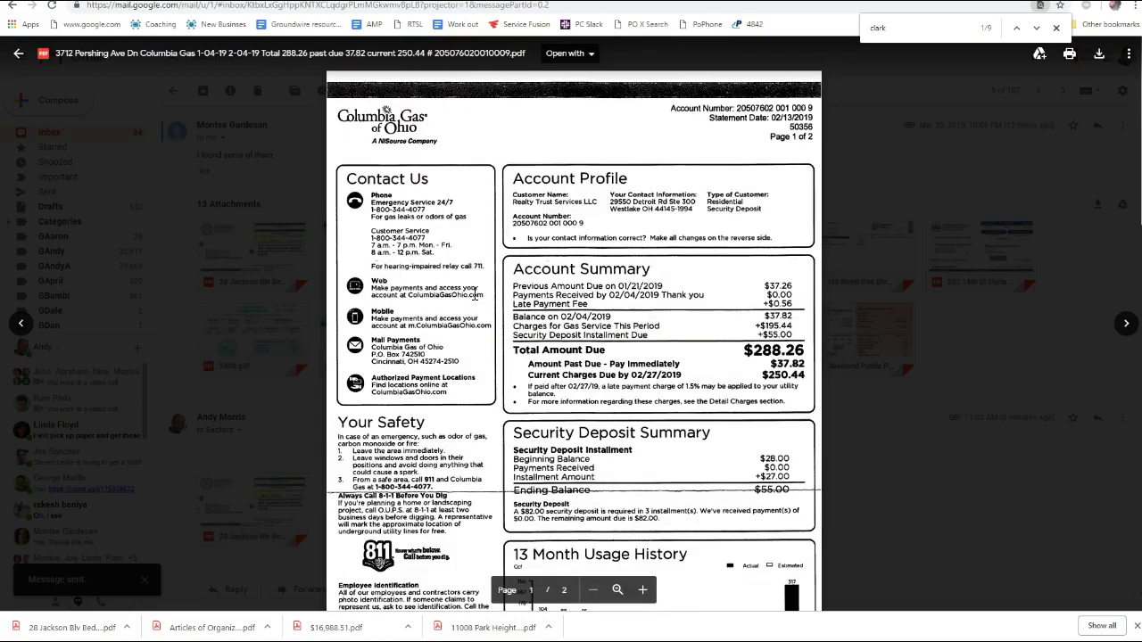
{"action": "key", "text": "Right"}
{"action": "key", "text": "Left"}
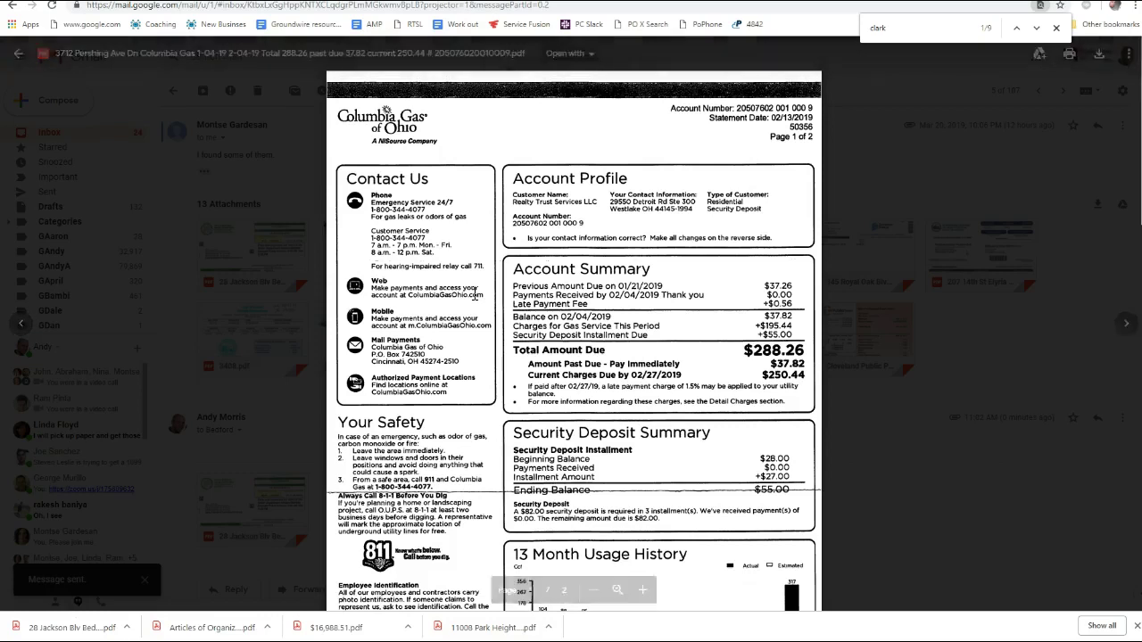
{"action": "key", "text": "Right"}
{"action": "key", "text": "Right"}
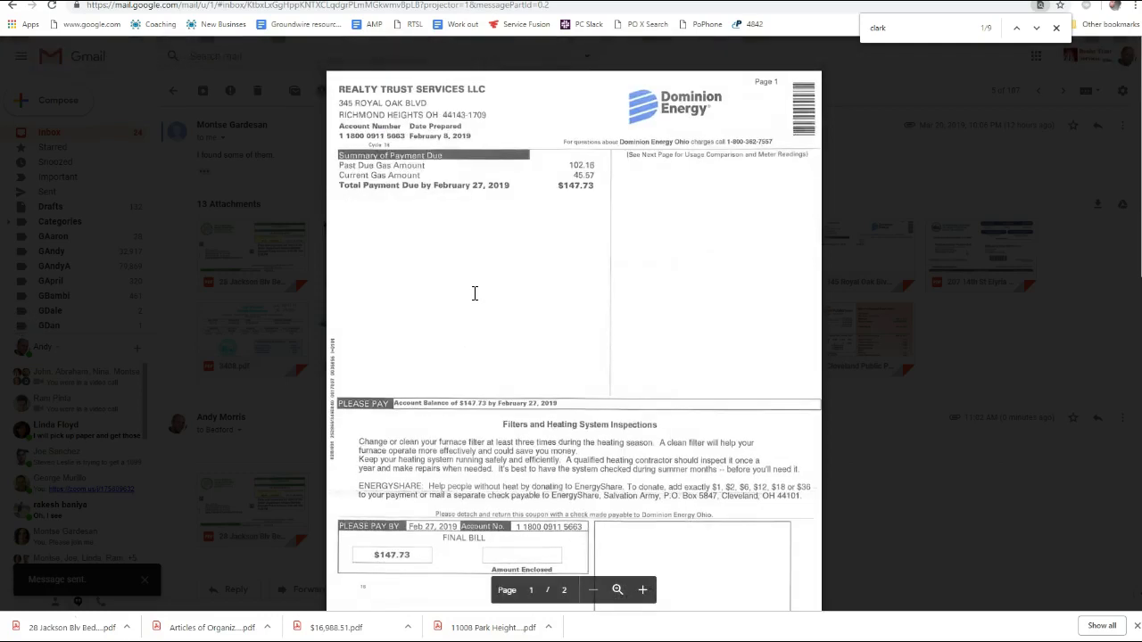
{"action": "key", "text": "Right"}
{"action": "key", "text": "Right"}
{"action": "key", "text": "Right"}
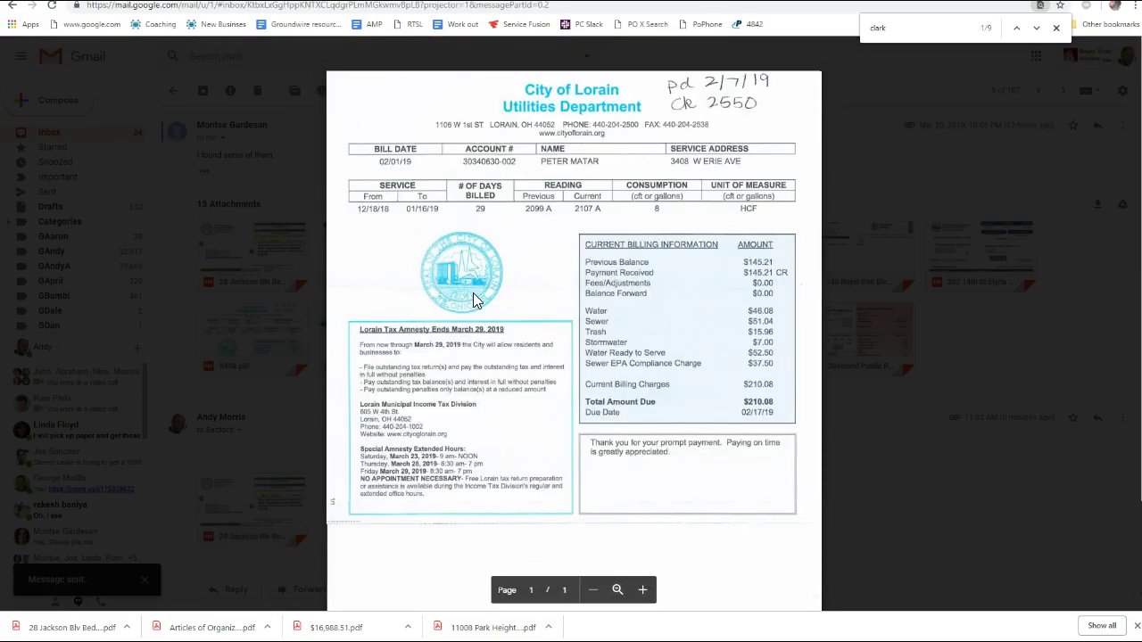
{"action": "key", "text": "Right"}
{"action": "key", "text": "Right"}
{"action": "key", "text": "Left"}
{"action": "key", "text": "Right"}
{"action": "key", "text": "Right"}
{"action": "key", "text": "Right"}
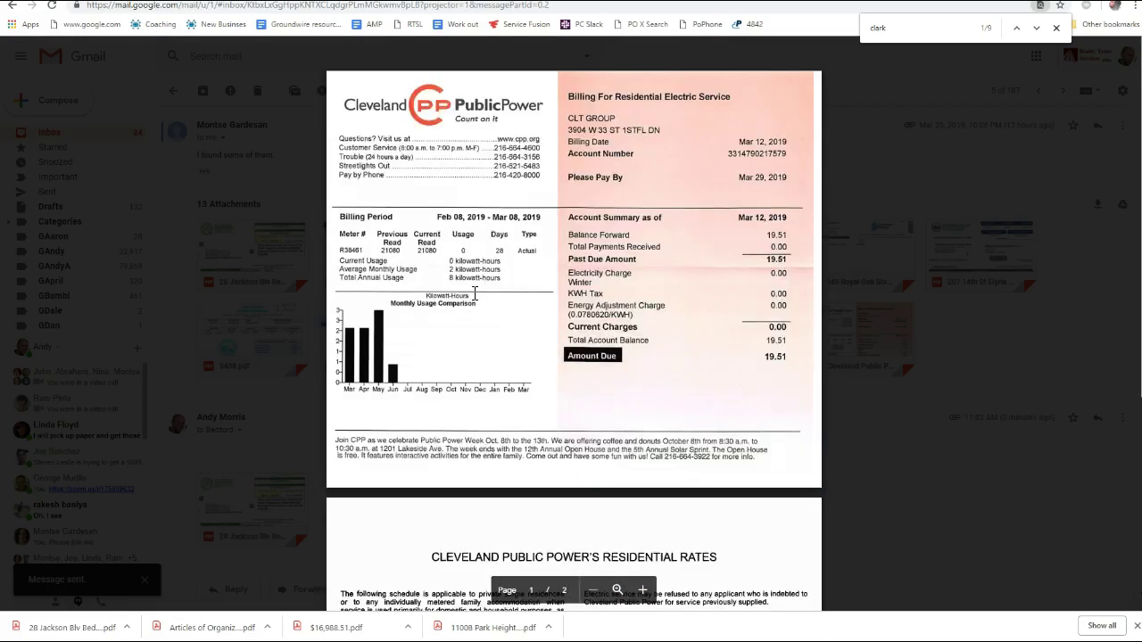
{"action": "key", "text": "Left"}
{"action": "key", "text": "Left"}
{"action": "key", "text": "Left"}
{"action": "key", "text": "Left"}
{"action": "key", "text": "Left"}
{"action": "key", "text": "Left"}
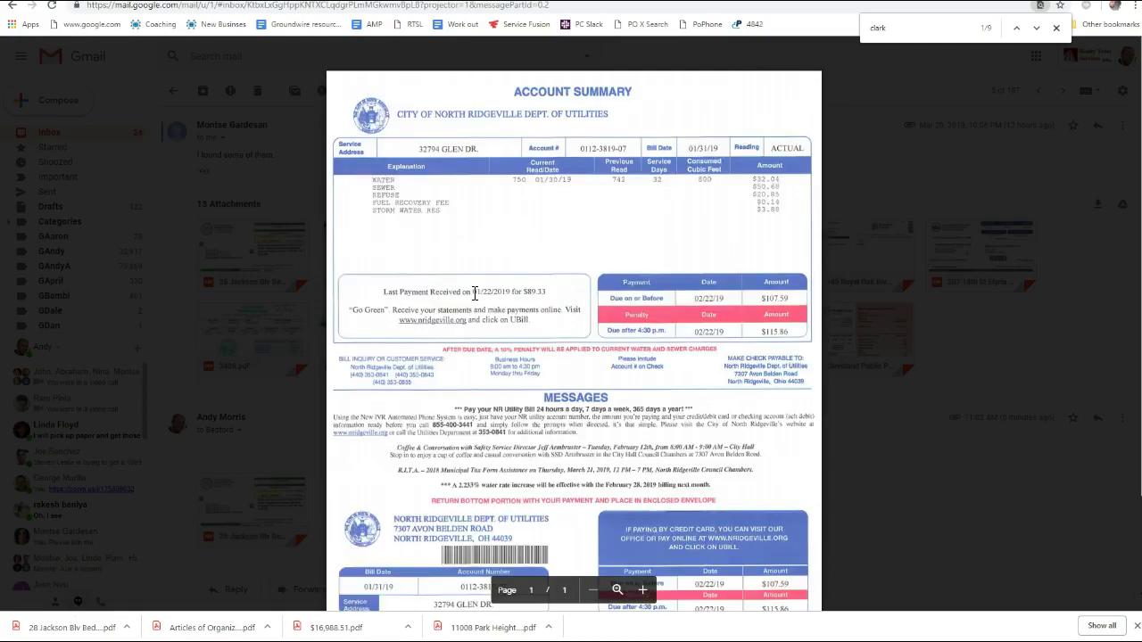
{"action": "key", "text": "Left"}
{"action": "key", "text": "Left"}
{"action": "key", "text": "Right"}
{"action": "key", "text": "Right"}
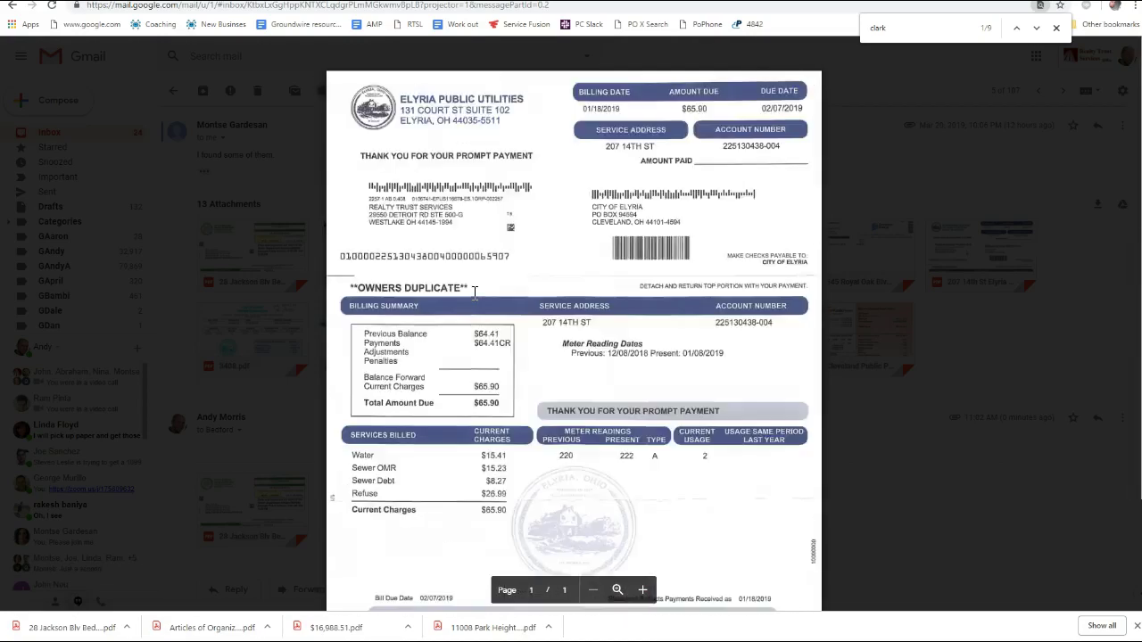
{"action": "key", "text": "Left"}
{"action": "key", "text": "Right"}
{"action": "key", "text": "Right"}
{"action": "key", "text": "Right"}
{"action": "key", "text": "Right"}
{"action": "key", "text": "Right"}
{"action": "key", "text": "Right"}
{"action": "key", "text": "Right"}
{"action": "key", "text": "Right"}
{"action": "key", "text": "Right"}
{"action": "key", "text": "Right"}
{"action": "key", "text": "Right"}
{"action": "key", "text": "Right"}
{"action": "key", "text": "Right"}
{"action": "key", "text": "Right"}
{"action": "key", "text": "Right"}
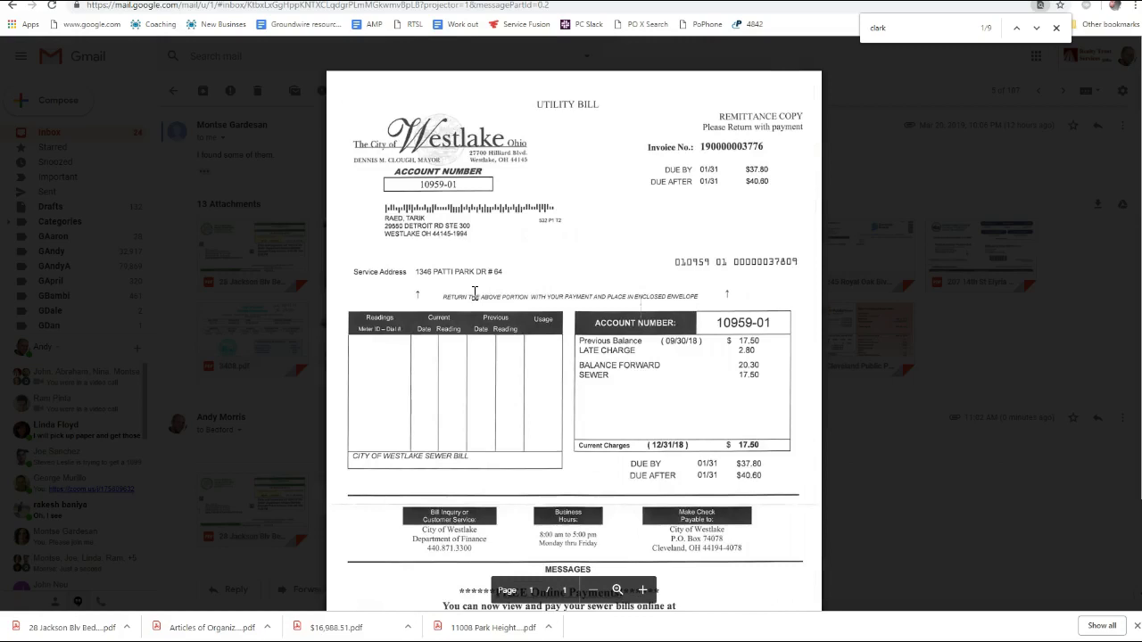
{"action": "key", "text": "Right"}
{"action": "key", "text": "Right"}
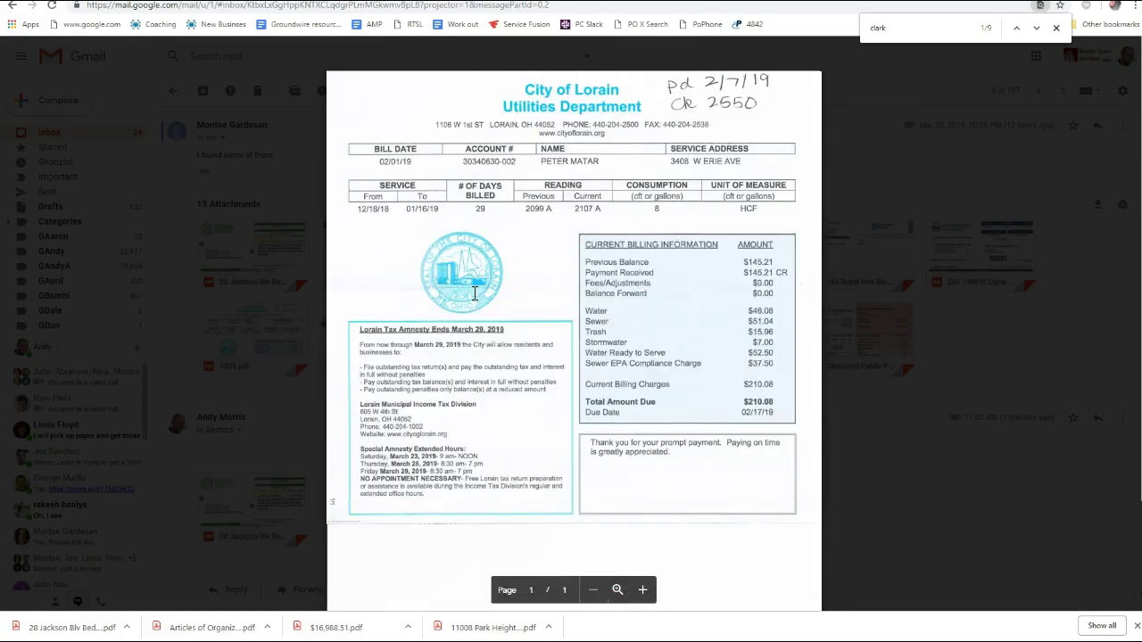
{"action": "key", "text": "Right"}
{"action": "key", "text": "Right"}
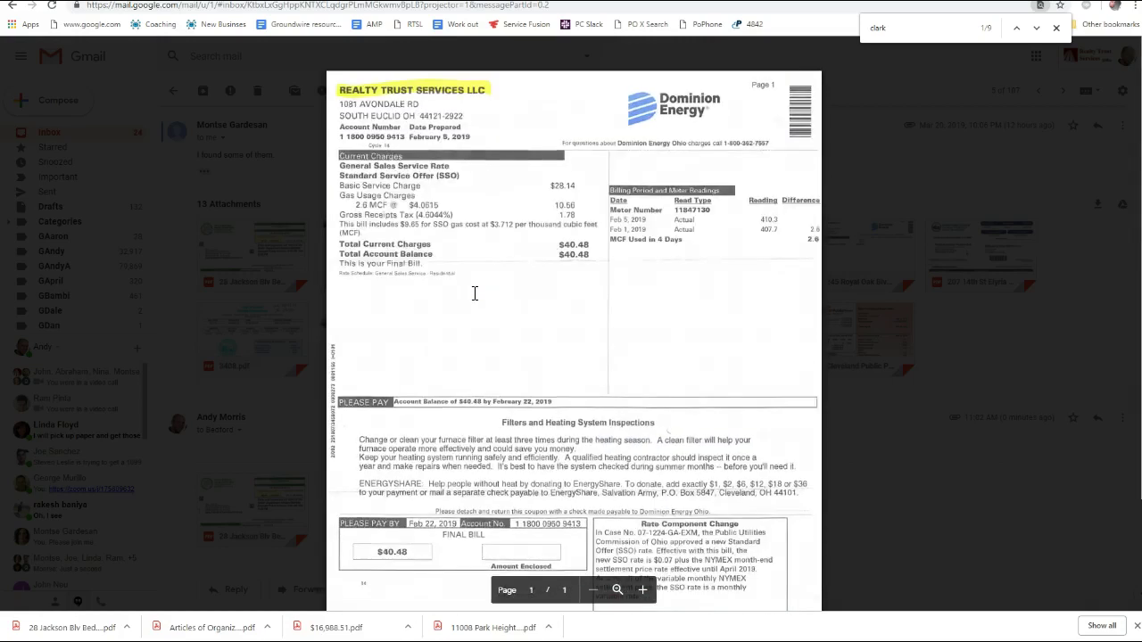
{"action": "key", "text": "Right"}
{"action": "left_click", "coordinate": [935, 305]}
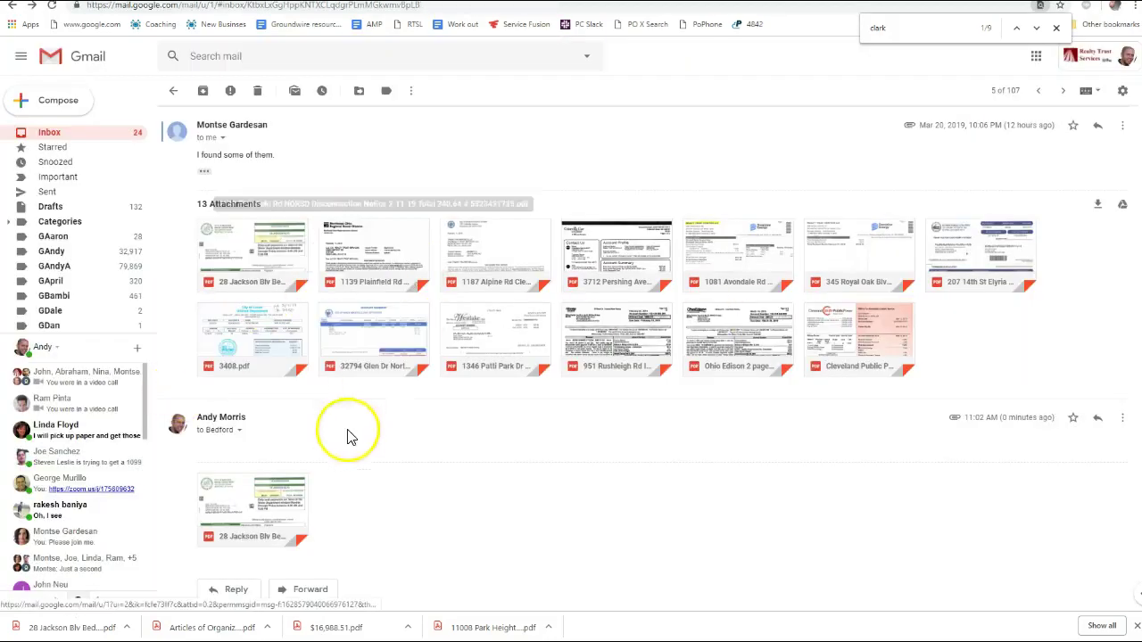
{"action": "scroll", "coordinate": [421, 451], "scroll_direction": "down", "scroll_amount": 1}
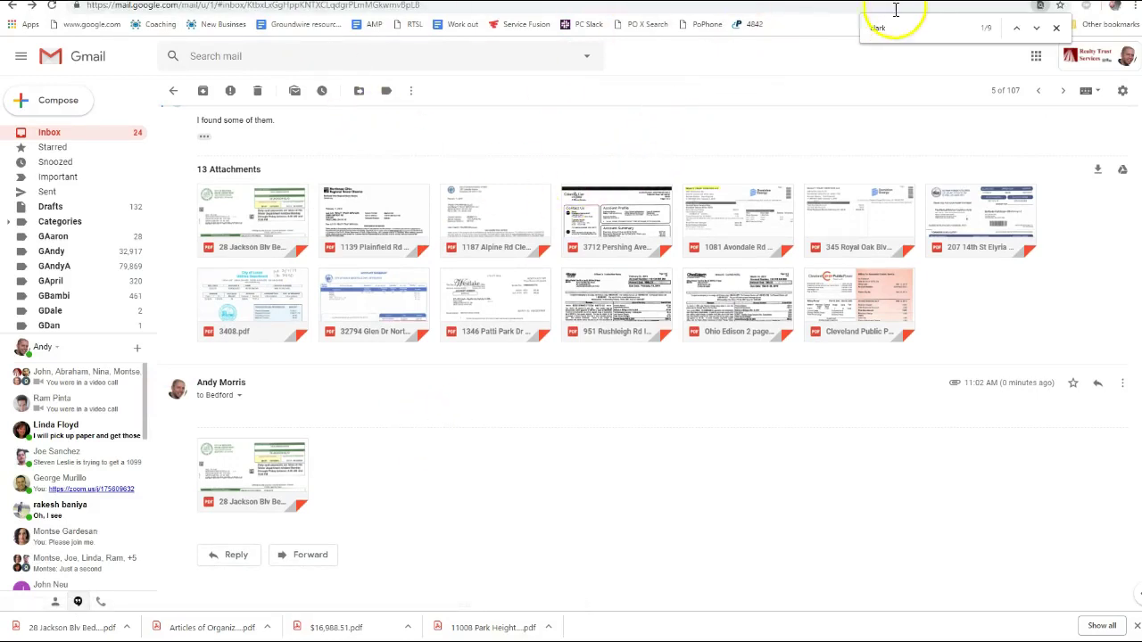
{"action": "key", "text": "alt+Tab"}
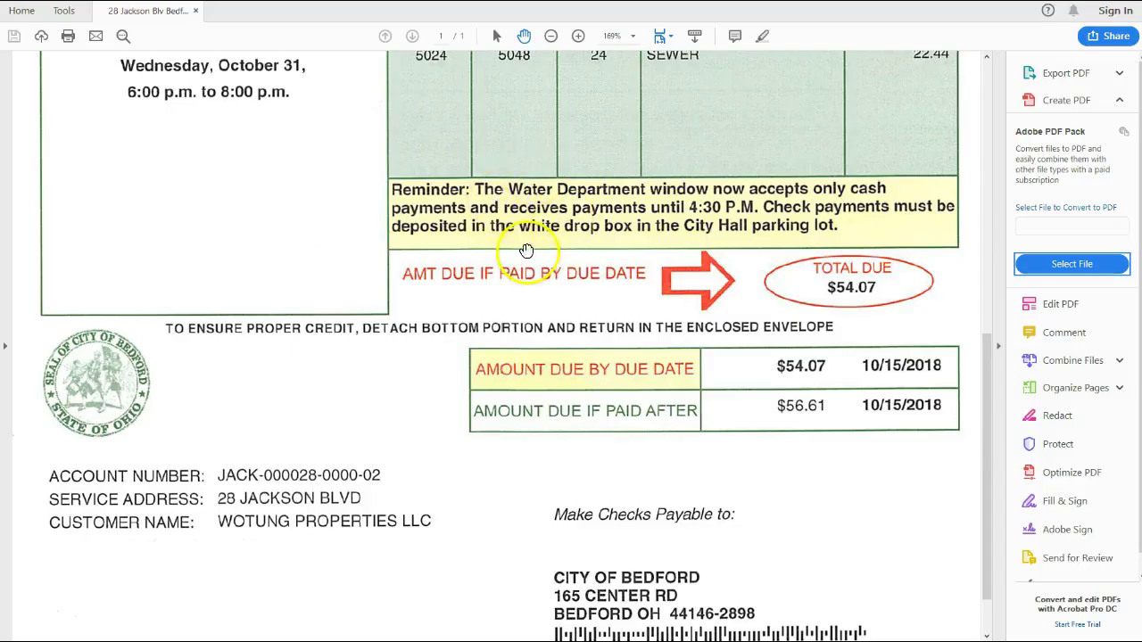
{"action": "key", "text": "alt+Tab"}
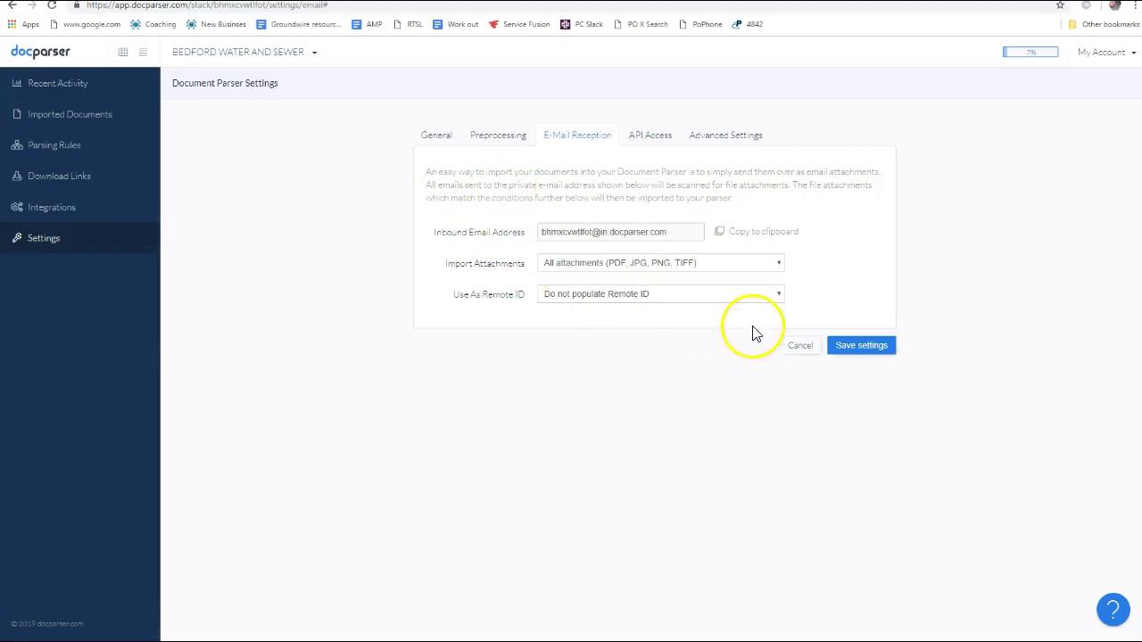
Save the e-mail reception settings and refresh Zapier's document parser list
{"action": "left_click", "coordinate": [862, 348]}
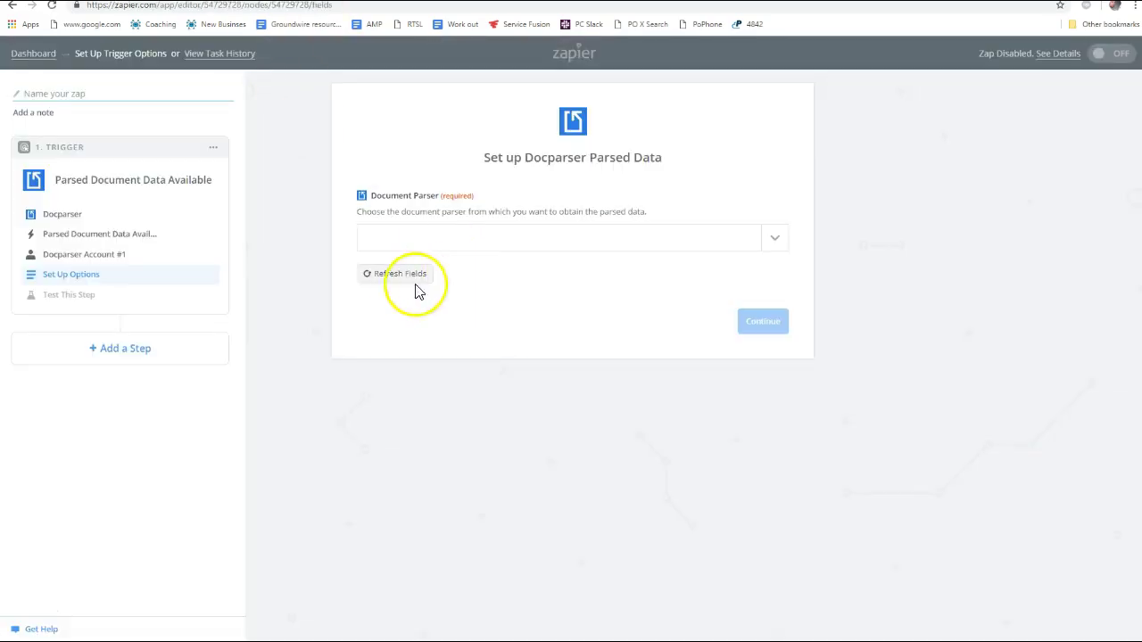
{"action": "left_click", "coordinate": [476, 241]}
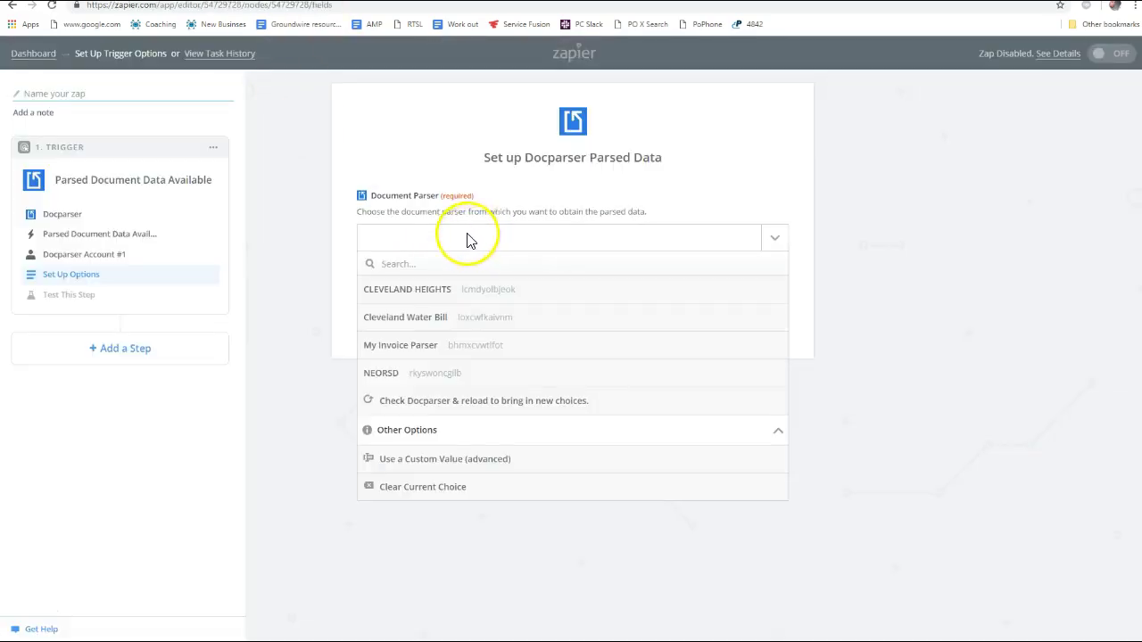
{"action": "left_click", "coordinate": [468, 234]}
{"action": "left_click", "coordinate": [408, 276]}
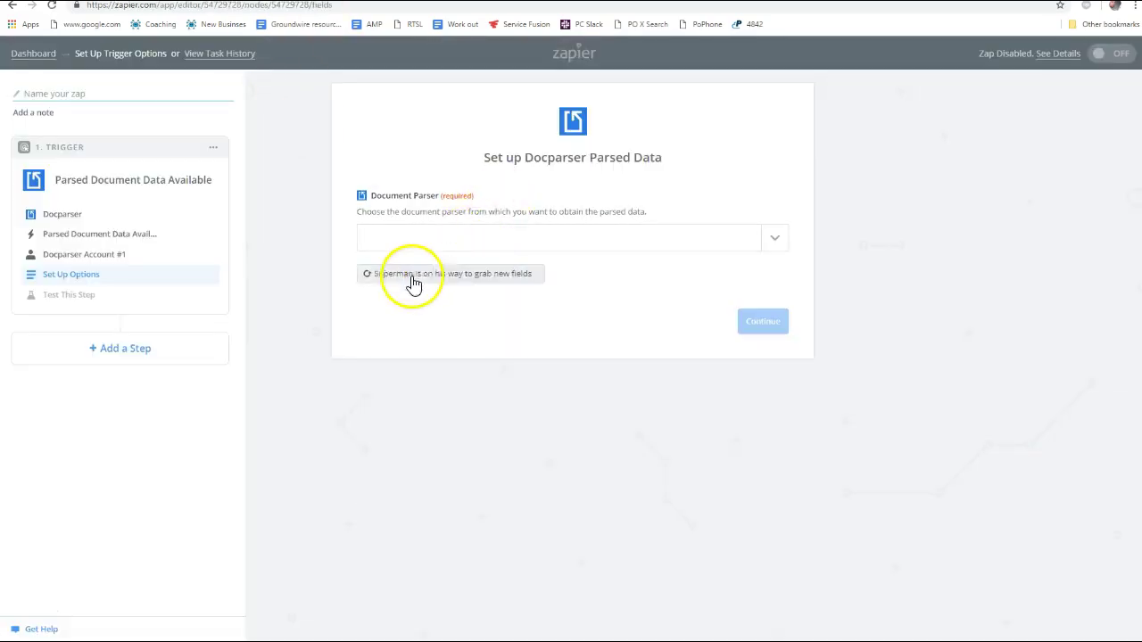
{"action": "left_click", "coordinate": [774, 243]}
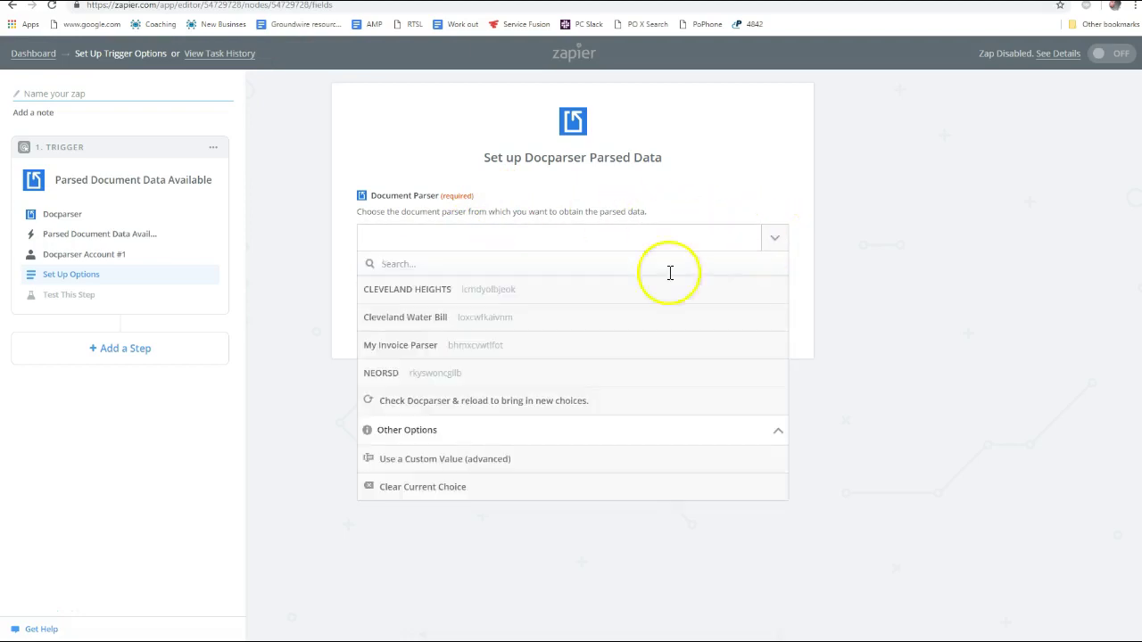
{"action": "left_click", "coordinate": [604, 207]}
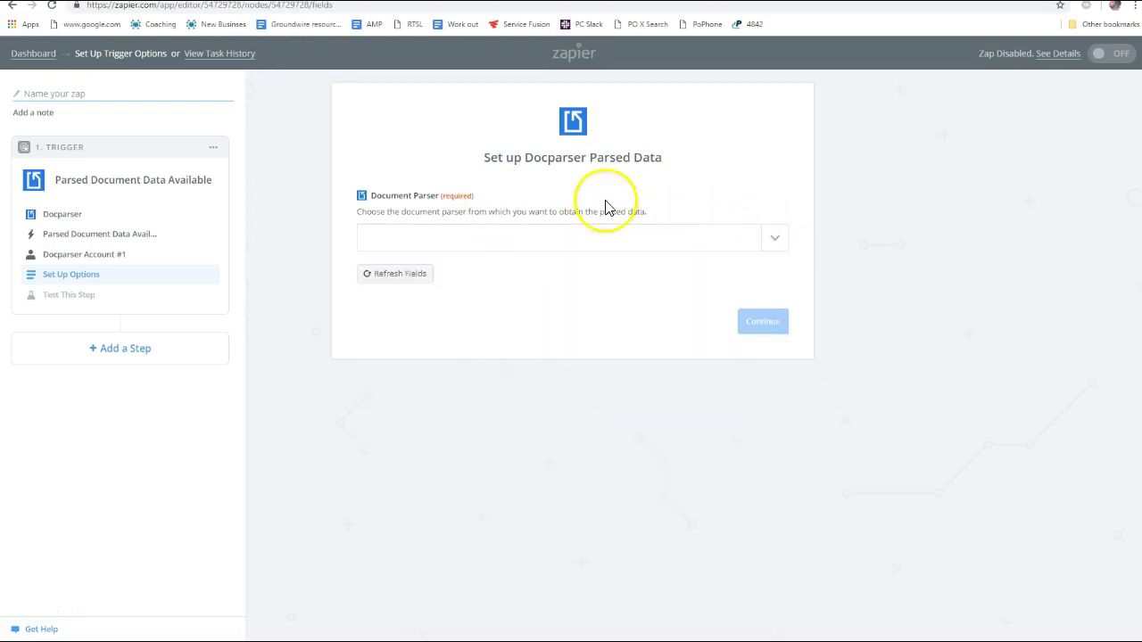
Abandon the unfinished Docparser zap and start a new zap from the dashboard
{"action": "left_click", "coordinate": [13, 8]}
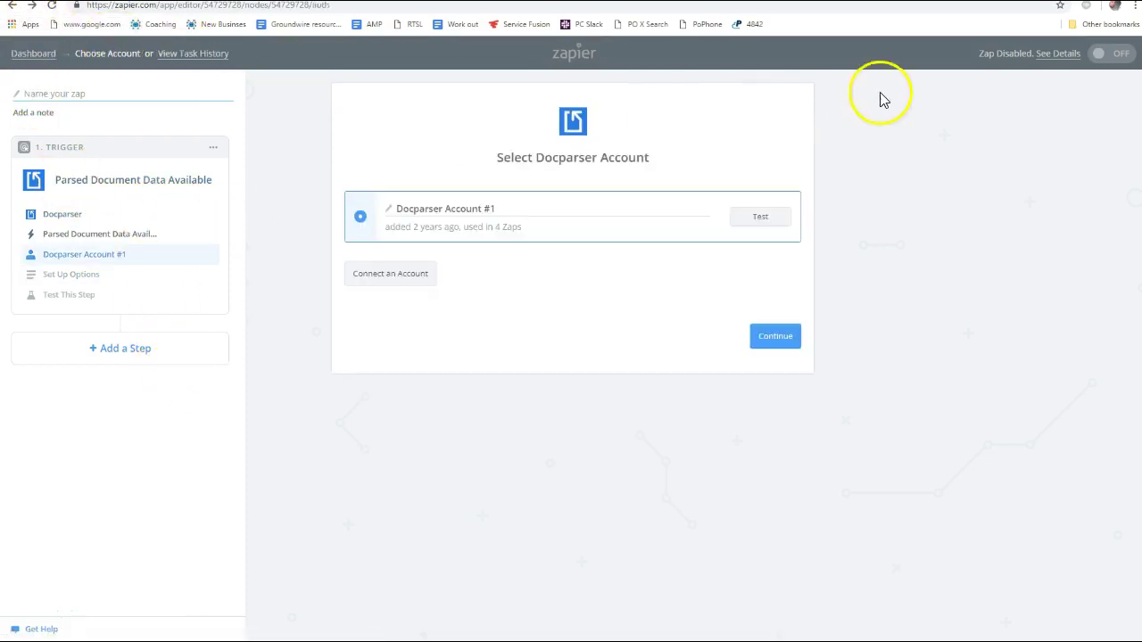
{"action": "left_click", "coordinate": [1062, 55]}
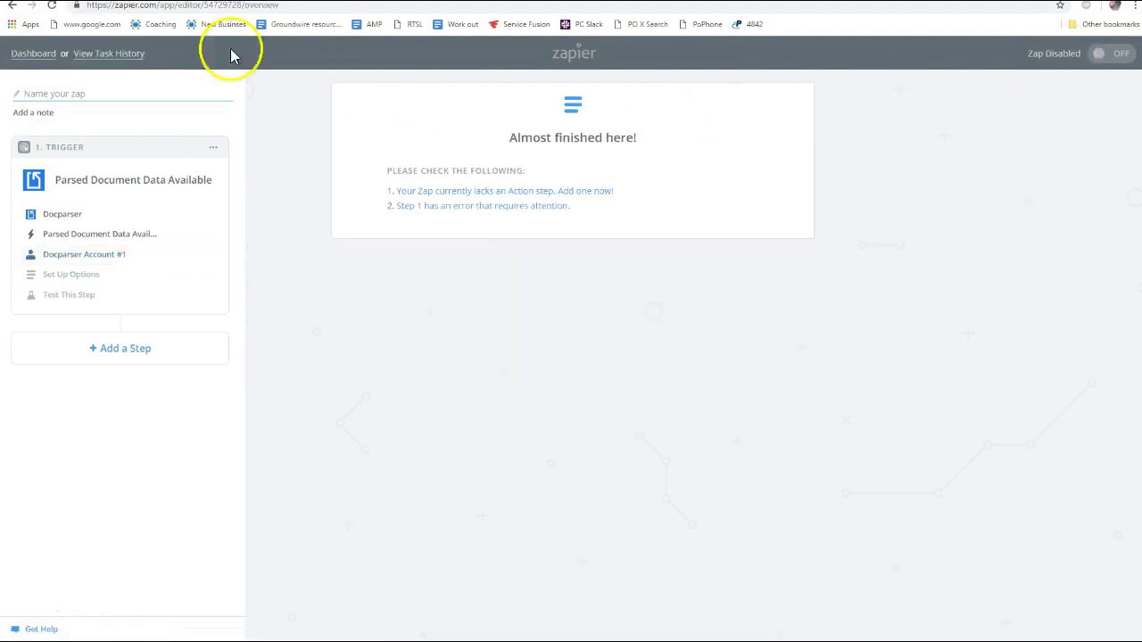
{"action": "left_click", "coordinate": [33, 53]}
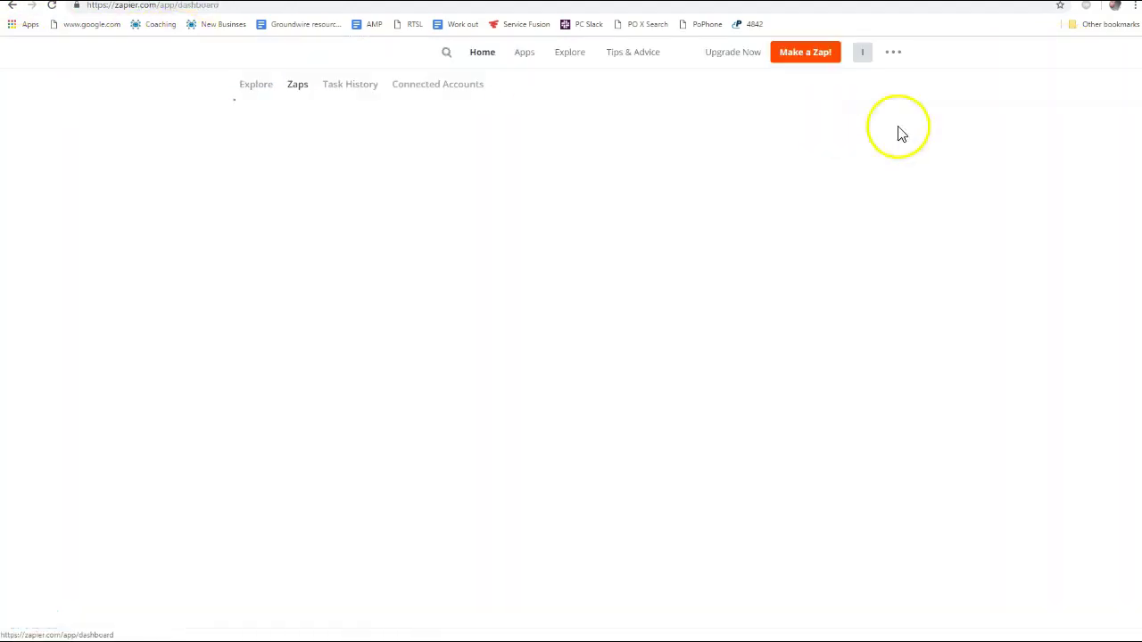
{"action": "left_click", "coordinate": [824, 56]}
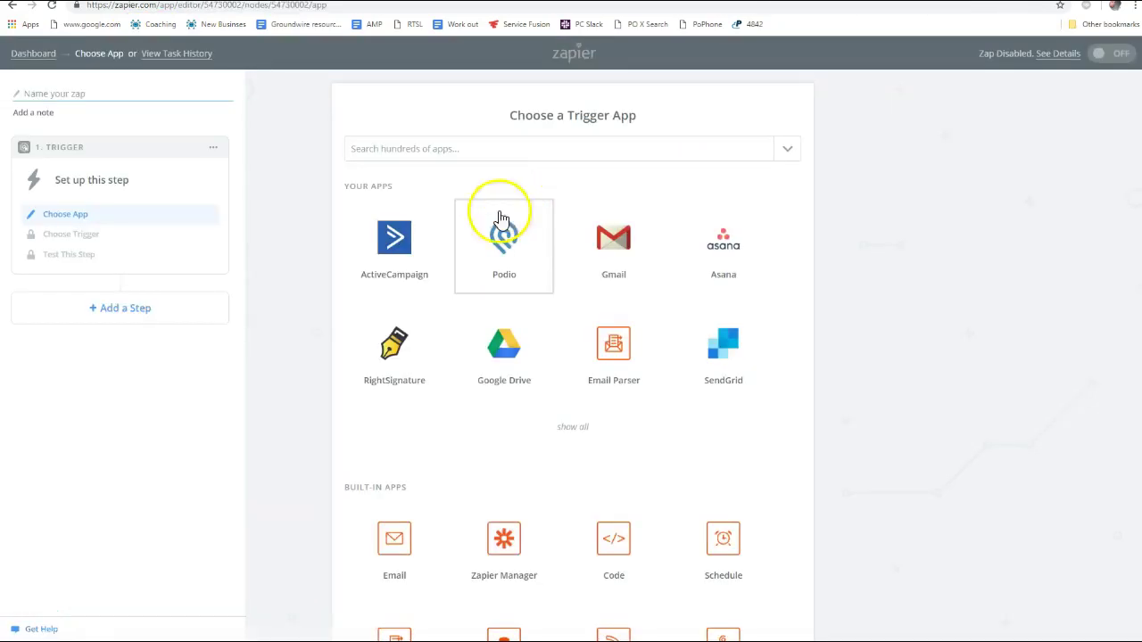
Set the trigger to Docparser's Parsed Document Data Available with the Docparser account
{"action": "left_click", "coordinate": [401, 148]}
{"action": "type", "text": "docpars"}
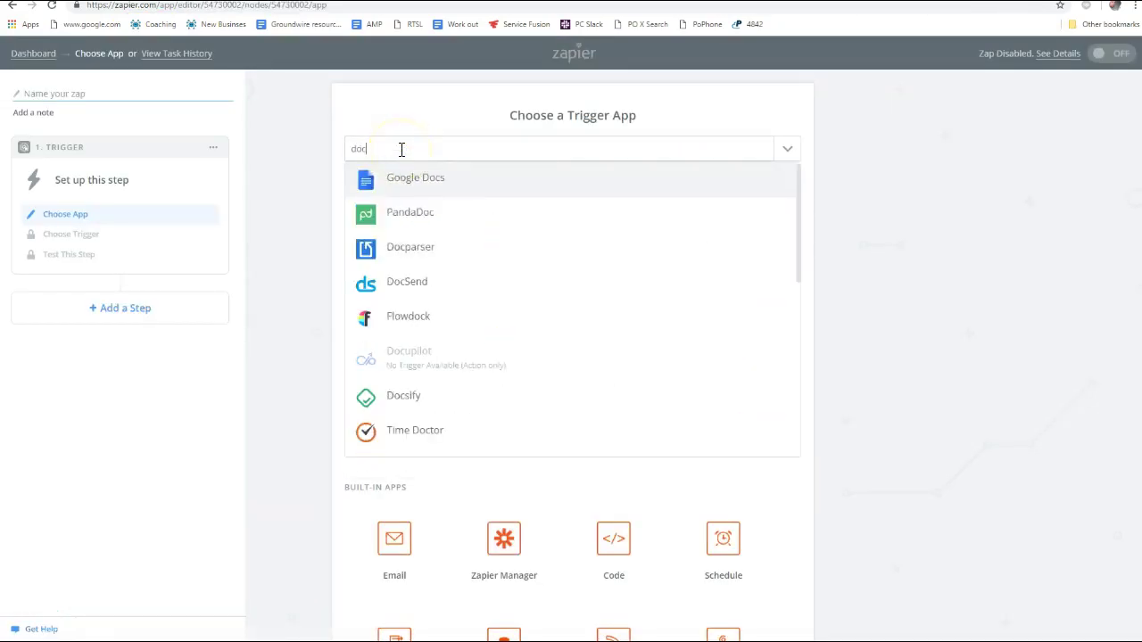
{"action": "left_click", "coordinate": [420, 178]}
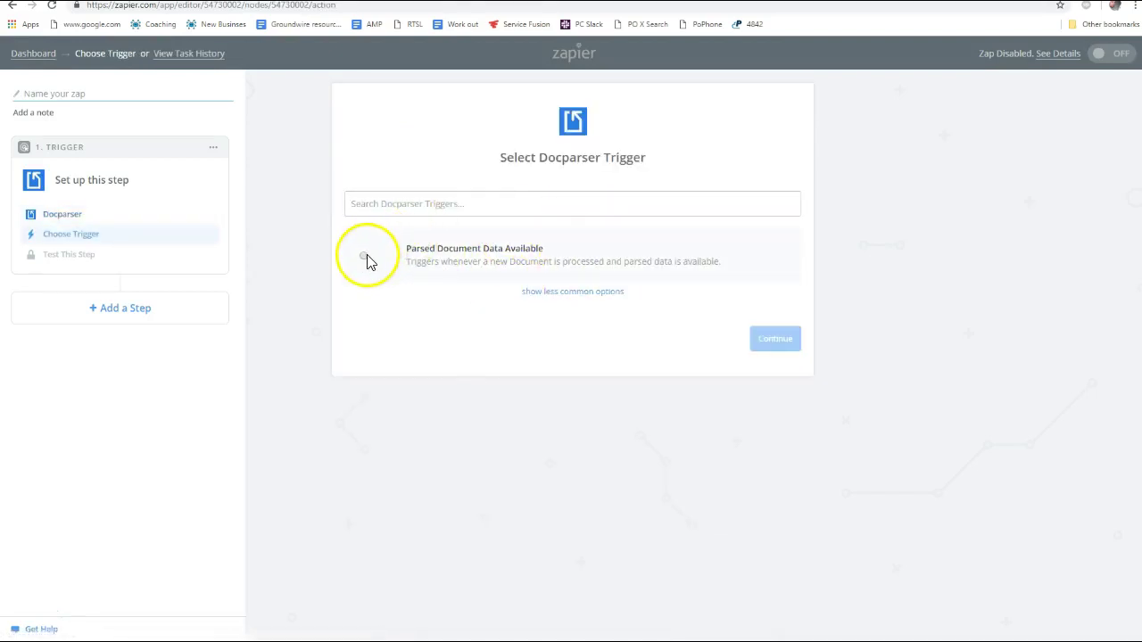
{"action": "left_click", "coordinate": [367, 258]}
{"action": "left_click", "coordinate": [759, 333]}
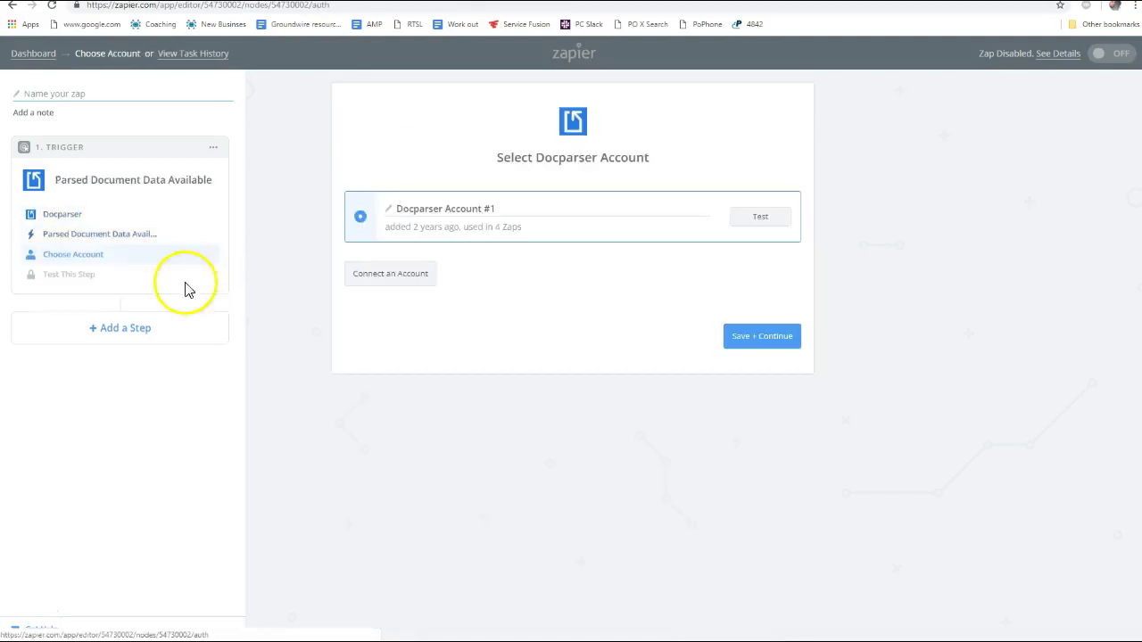
{"action": "left_click", "coordinate": [772, 335]}
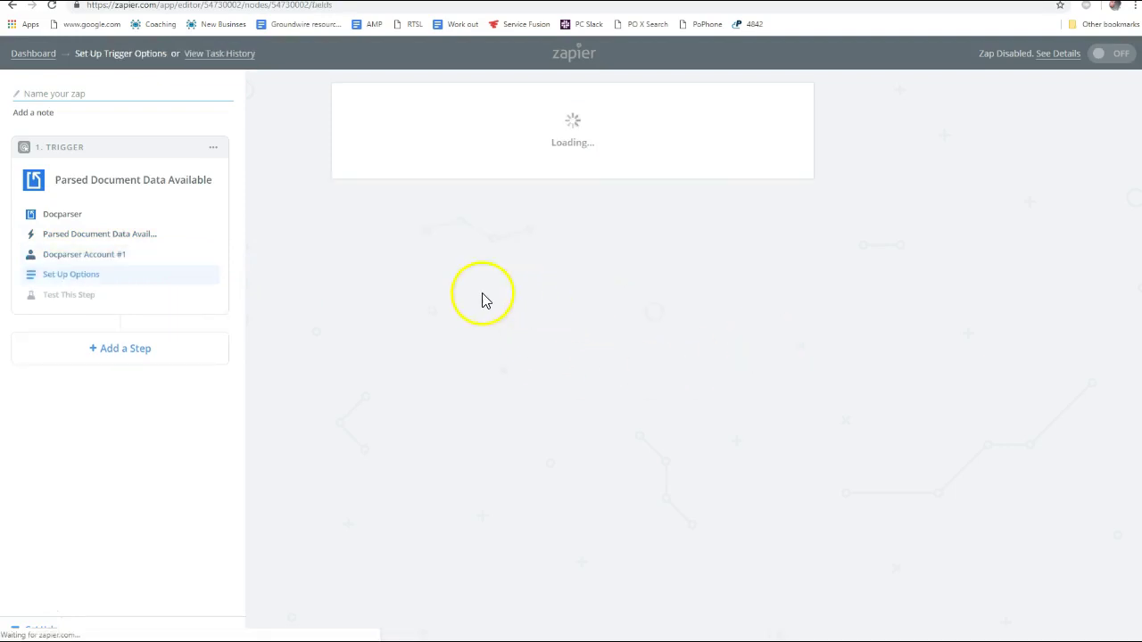
Choose the BEDFORD WATER AND SEWER parser, accept sample Parsed Data A, and add an action step
{"action": "left_click", "coordinate": [491, 246]}
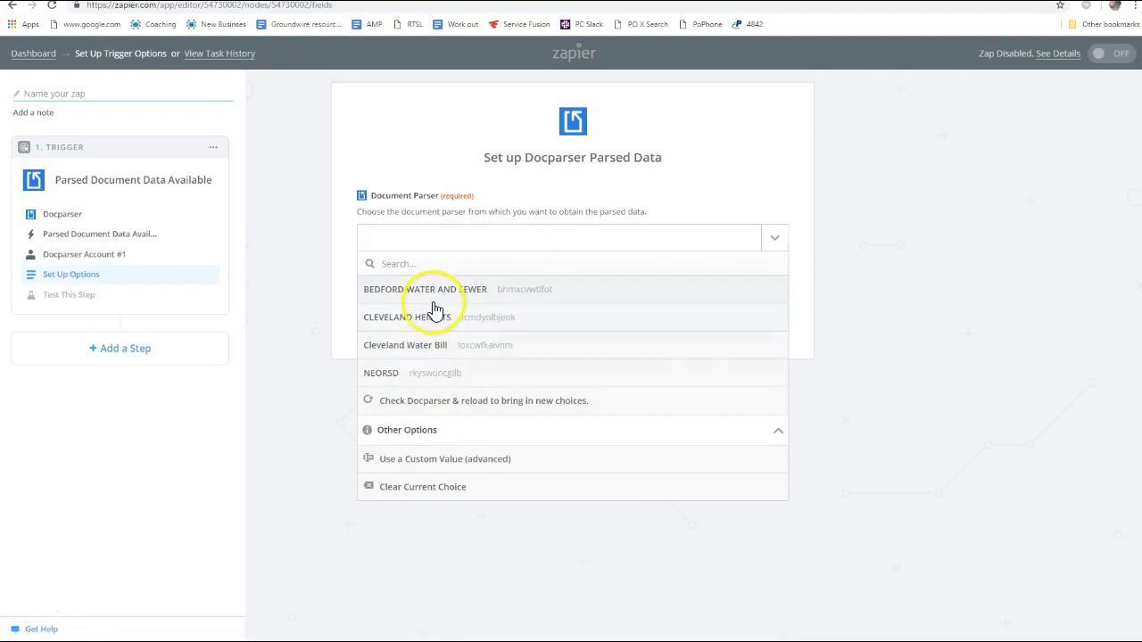
{"action": "left_click", "coordinate": [442, 291]}
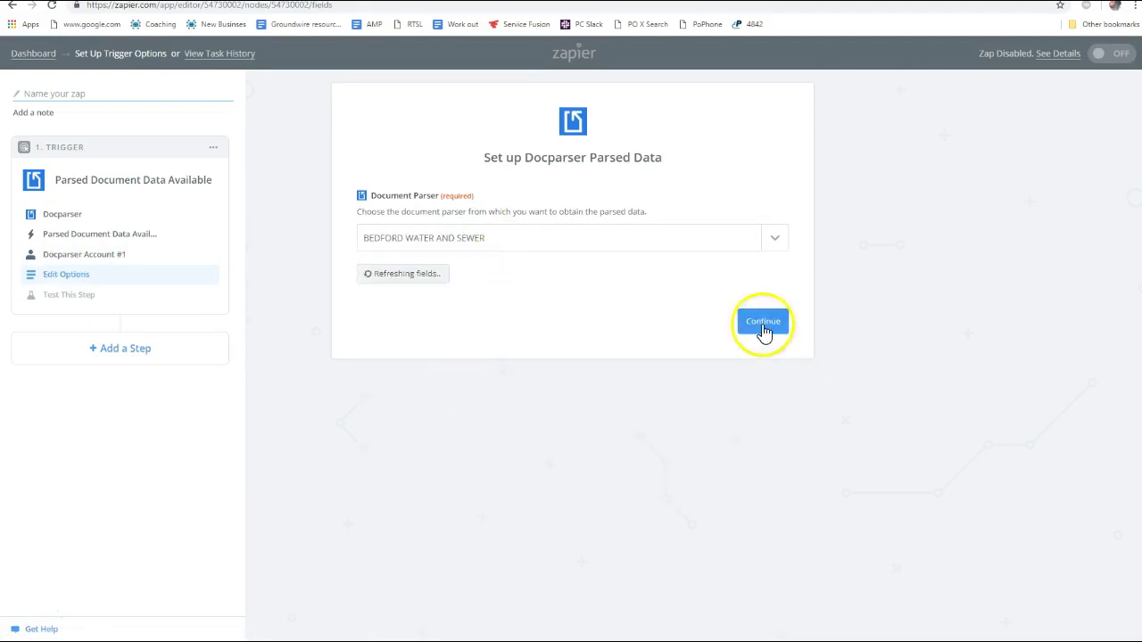
{"action": "left_click", "coordinate": [765, 327]}
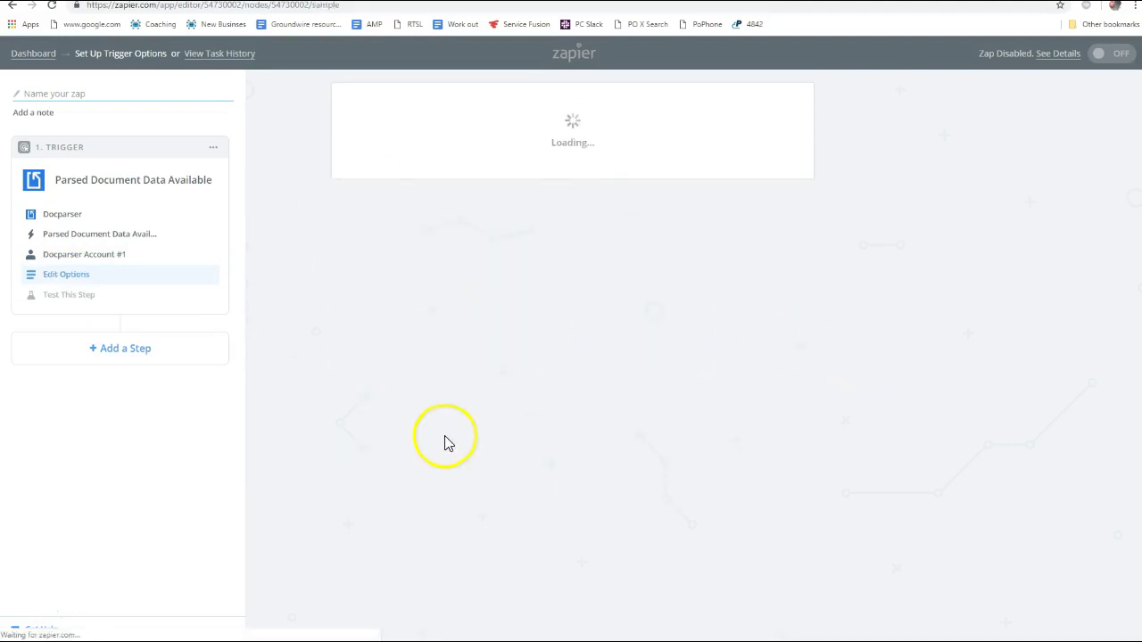
{"action": "left_click", "coordinate": [596, 443]}
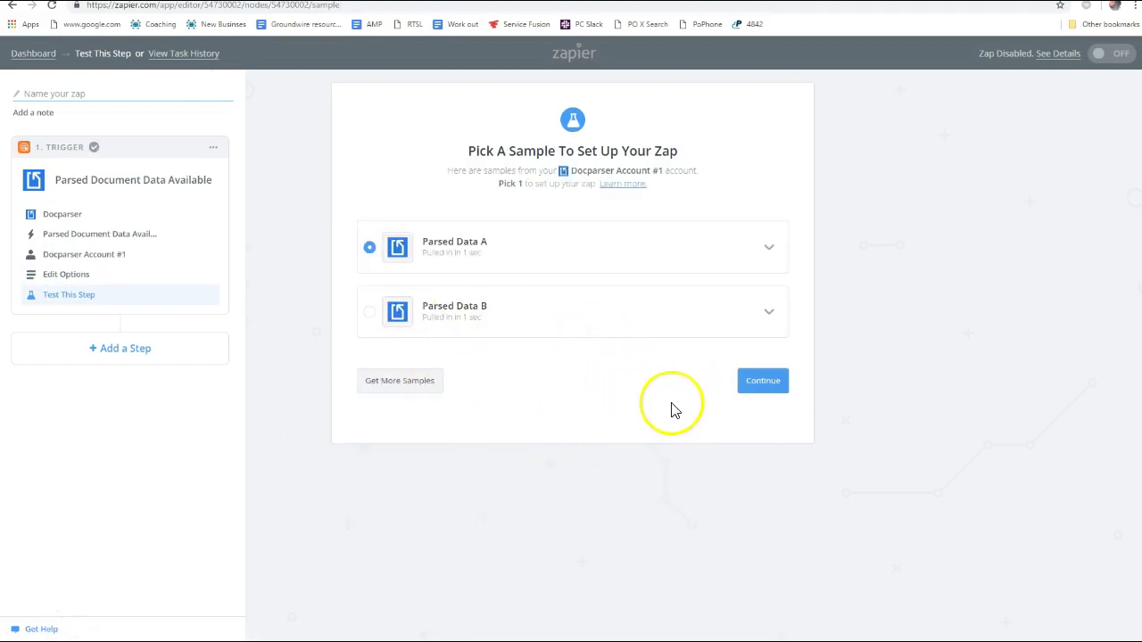
{"action": "left_click", "coordinate": [763, 382]}
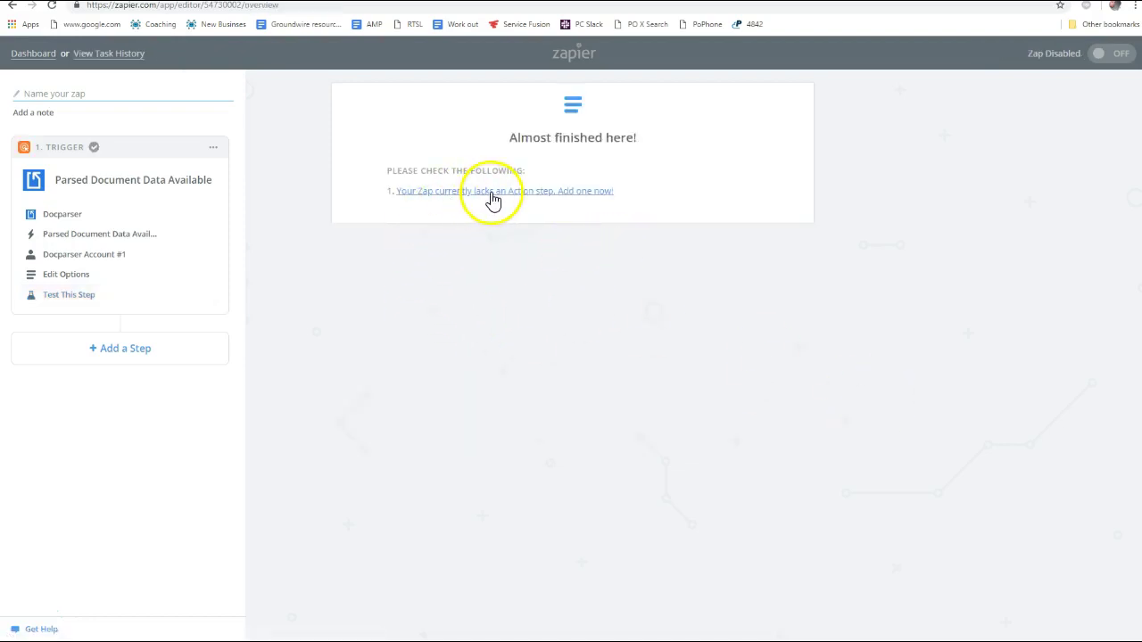
{"action": "left_click", "coordinate": [583, 191]}
{"action": "scroll", "coordinate": [434, 344], "scroll_direction": "down", "scroll_amount": 3}
{"action": "scroll", "coordinate": [375, 298], "scroll_direction": "up", "scroll_amount": 3}
Set the action to Google Sheets Create Spreadsheet Row using the second Google Sheets account
{"action": "left_click", "coordinate": [384, 158]}
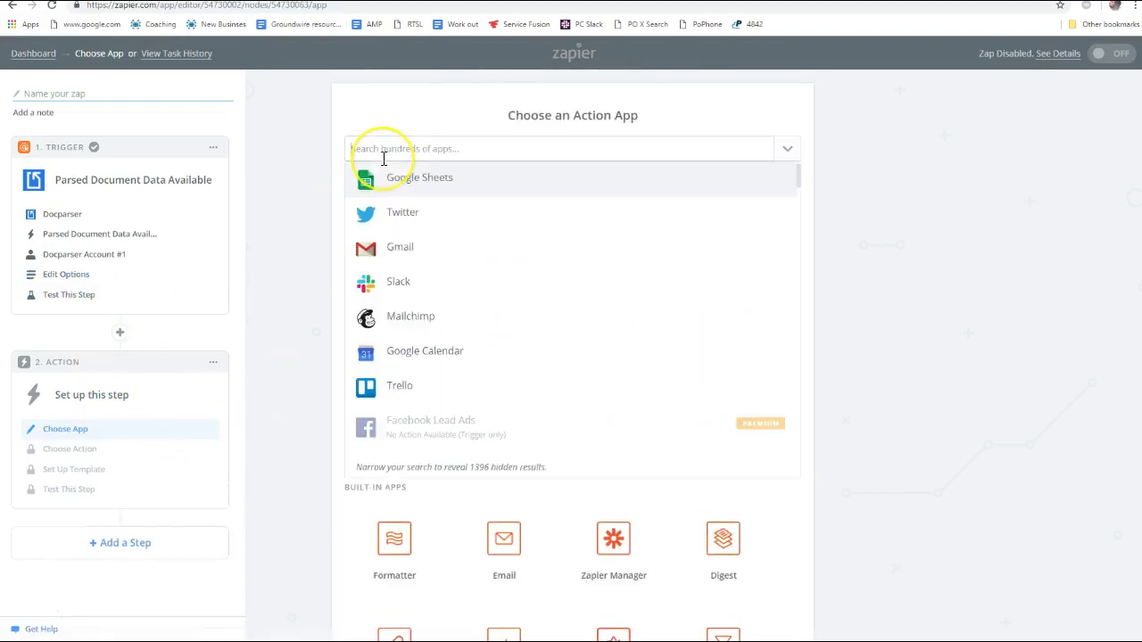
{"action": "left_click", "coordinate": [423, 194]}
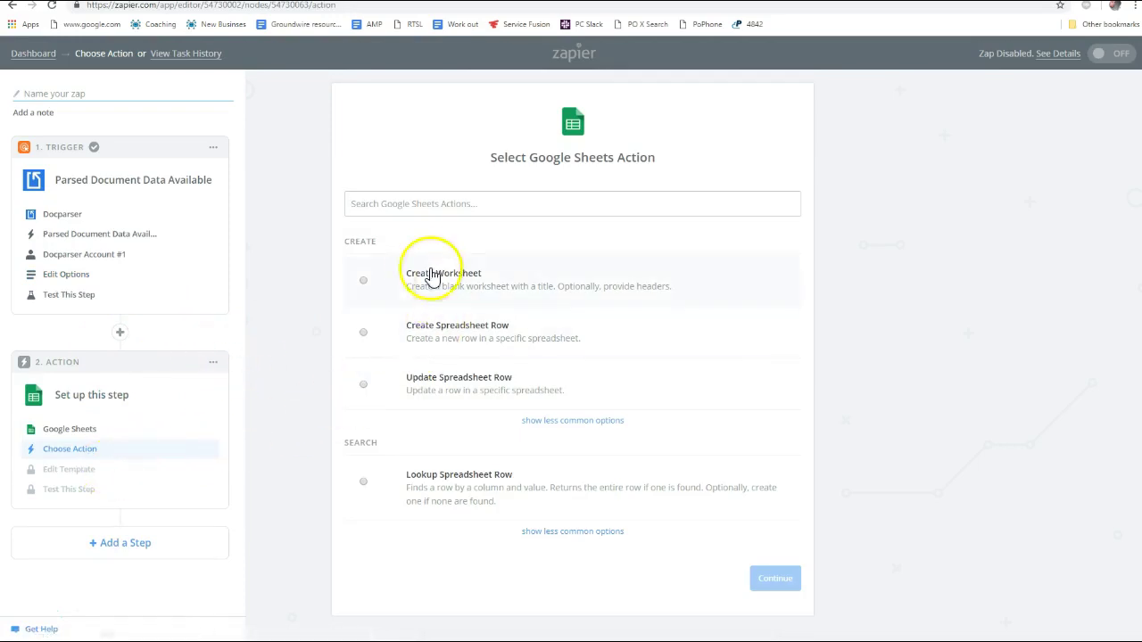
{"action": "left_click", "coordinate": [365, 334]}
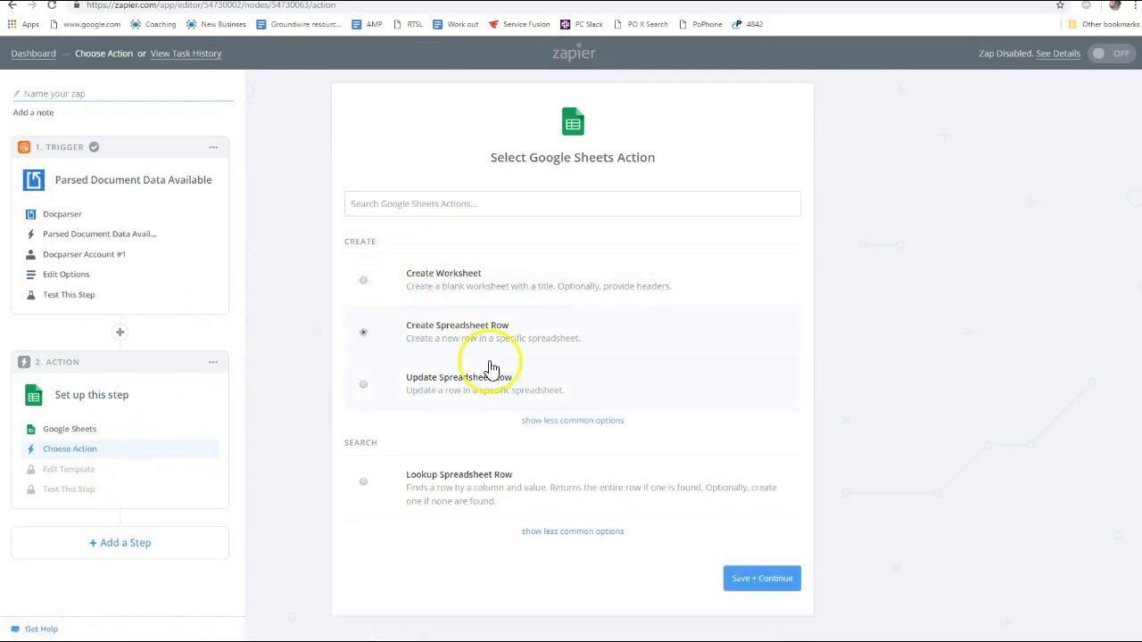
{"action": "left_click", "coordinate": [743, 578]}
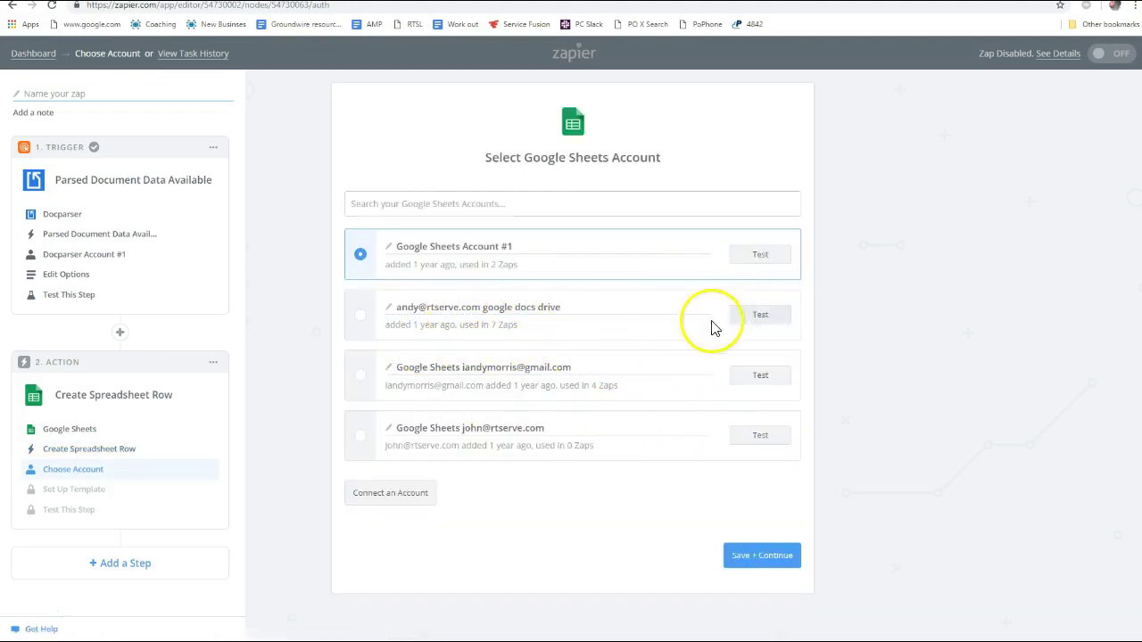
{"action": "left_click", "coordinate": [362, 316]}
{"action": "left_click", "coordinate": [783, 561]}
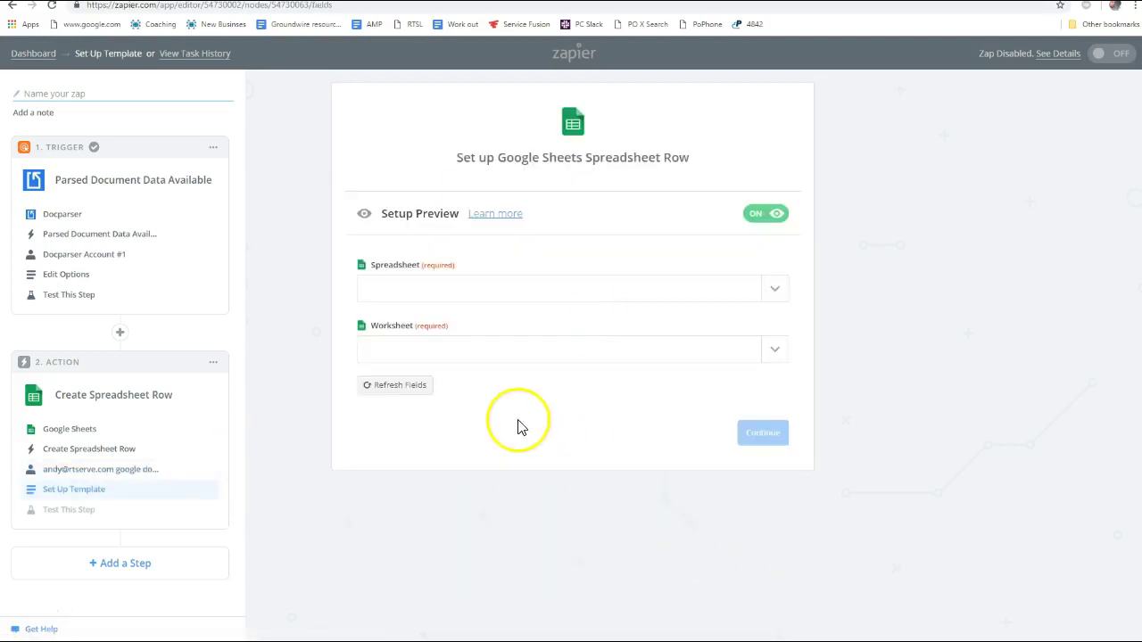
Target the Utilities Data JSON PROPERTYWARE IMPORT spreadsheet's From DocParser worksheet
{"action": "left_click", "coordinate": [435, 296]}
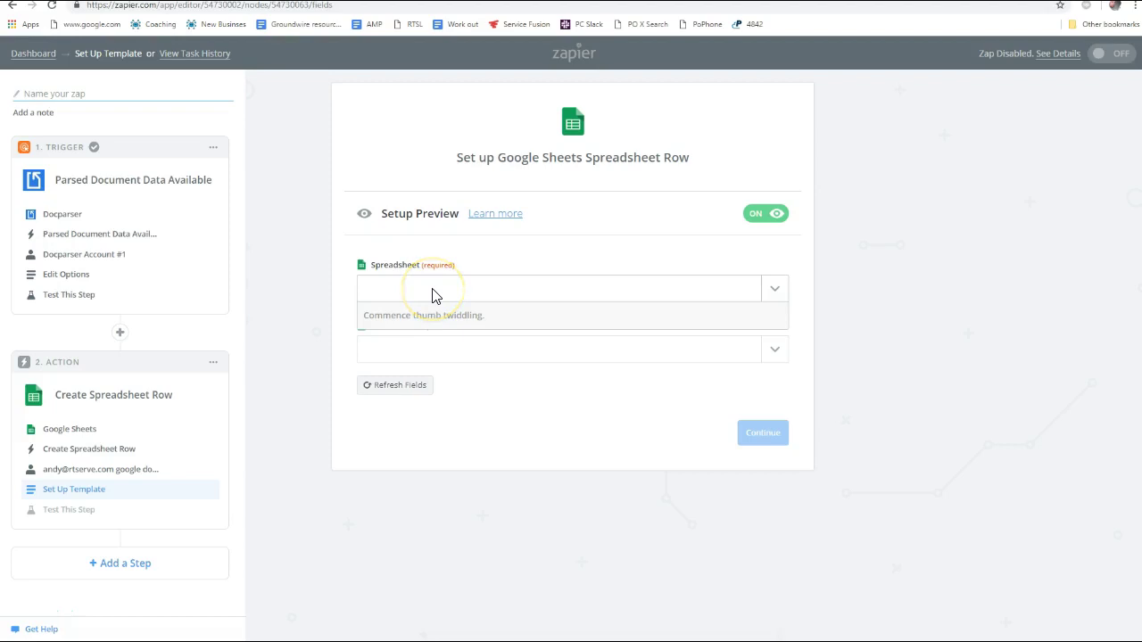
{"action": "type", "text": "util"}
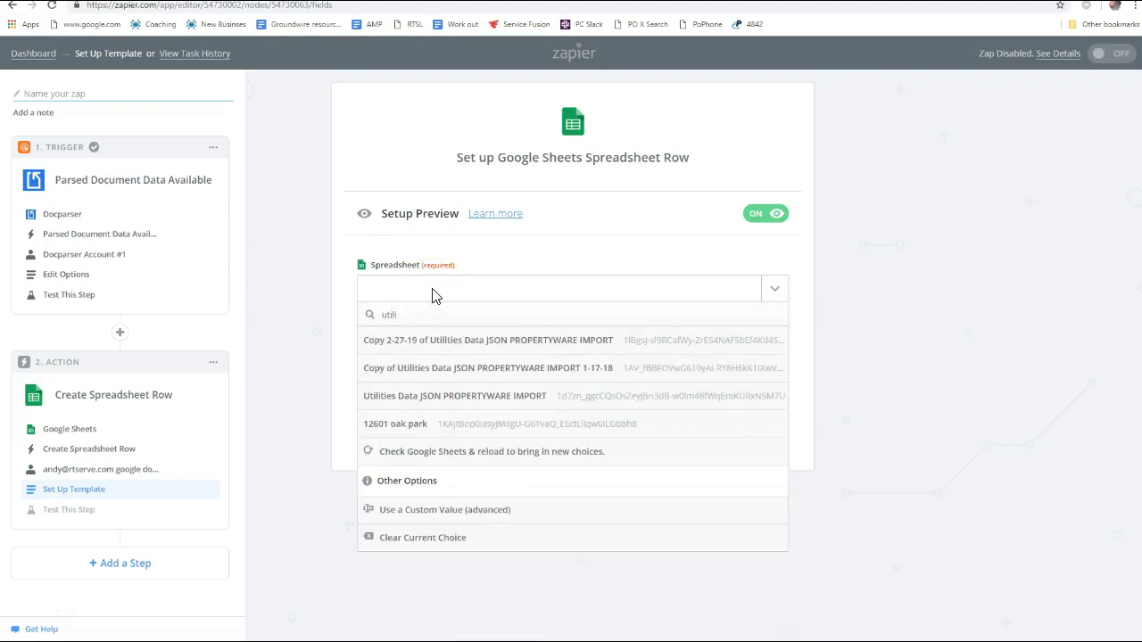
{"action": "left_click", "coordinate": [434, 406]}
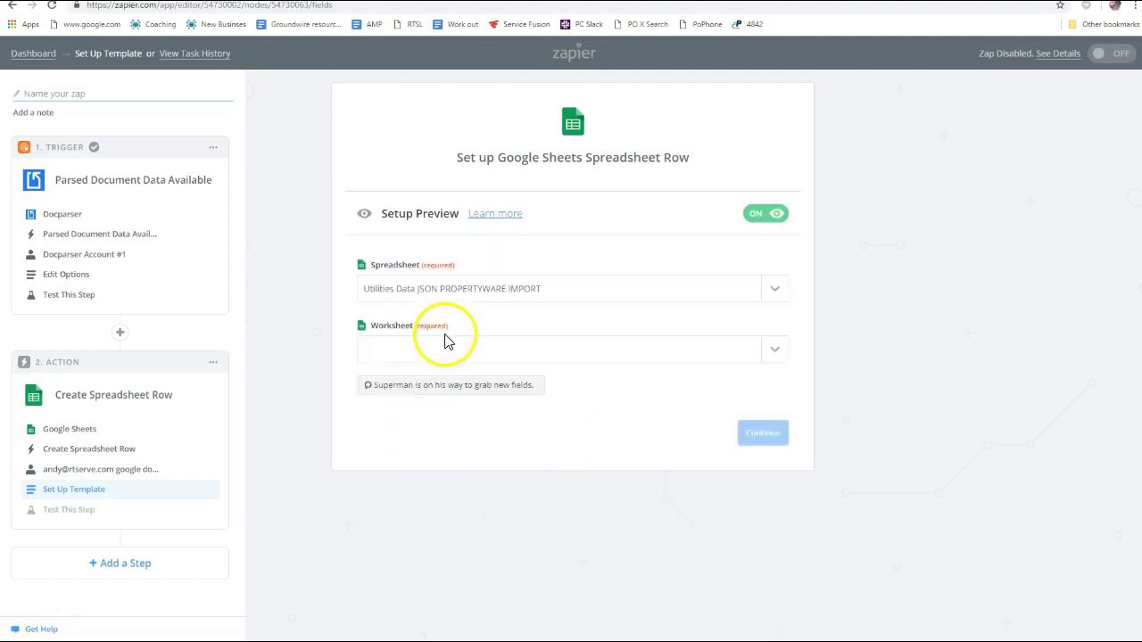
{"action": "left_click", "coordinate": [775, 350]}
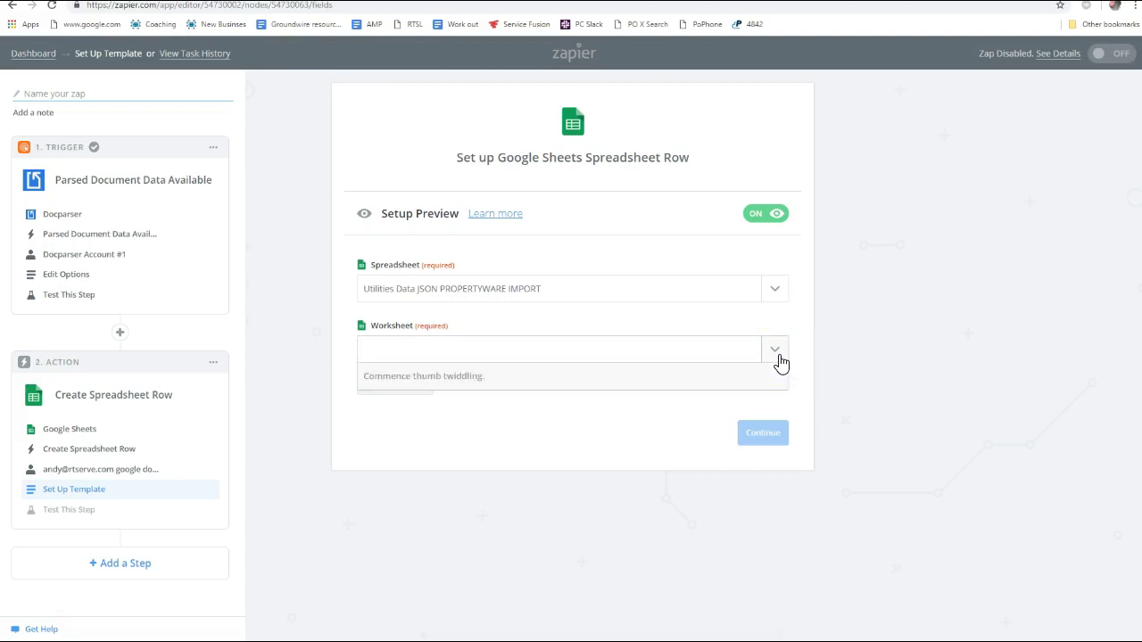
{"action": "left_click", "coordinate": [425, 432]}
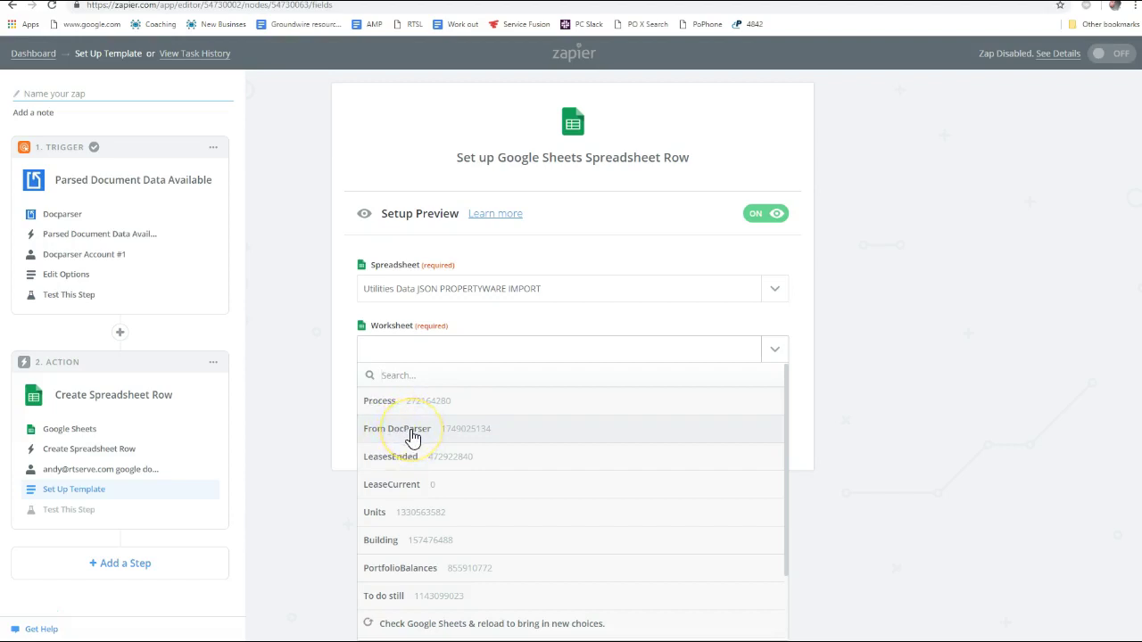
{"action": "left_click", "coordinate": [412, 437]}
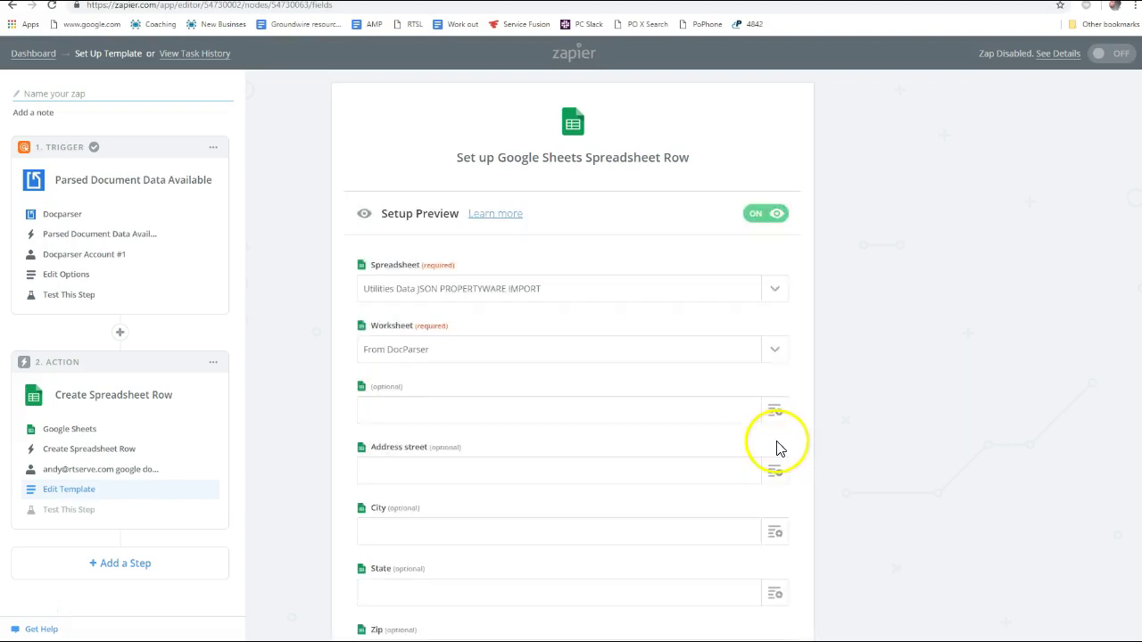
Map Docparser's parsed Street Address into the row template's Address street field
{"action": "scroll", "coordinate": [642, 454], "scroll_direction": "down", "scroll_amount": 2}
{"action": "scroll", "coordinate": [446, 311], "scroll_direction": "down", "scroll_amount": 2}
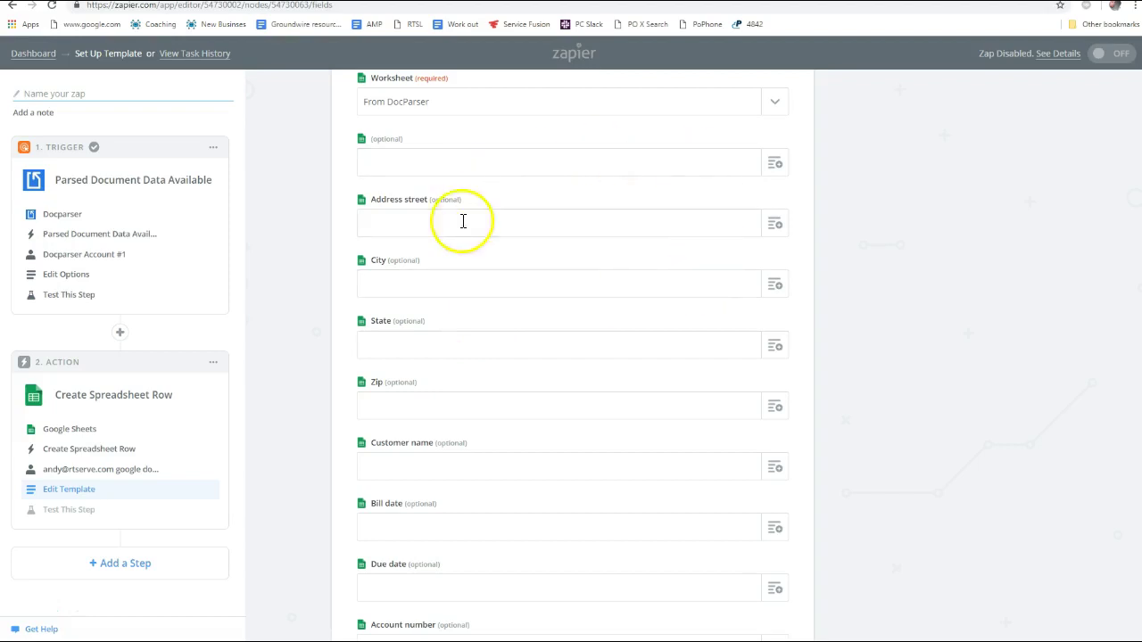
{"action": "scroll", "coordinate": [475, 285], "scroll_direction": "up", "scroll_amount": 2}
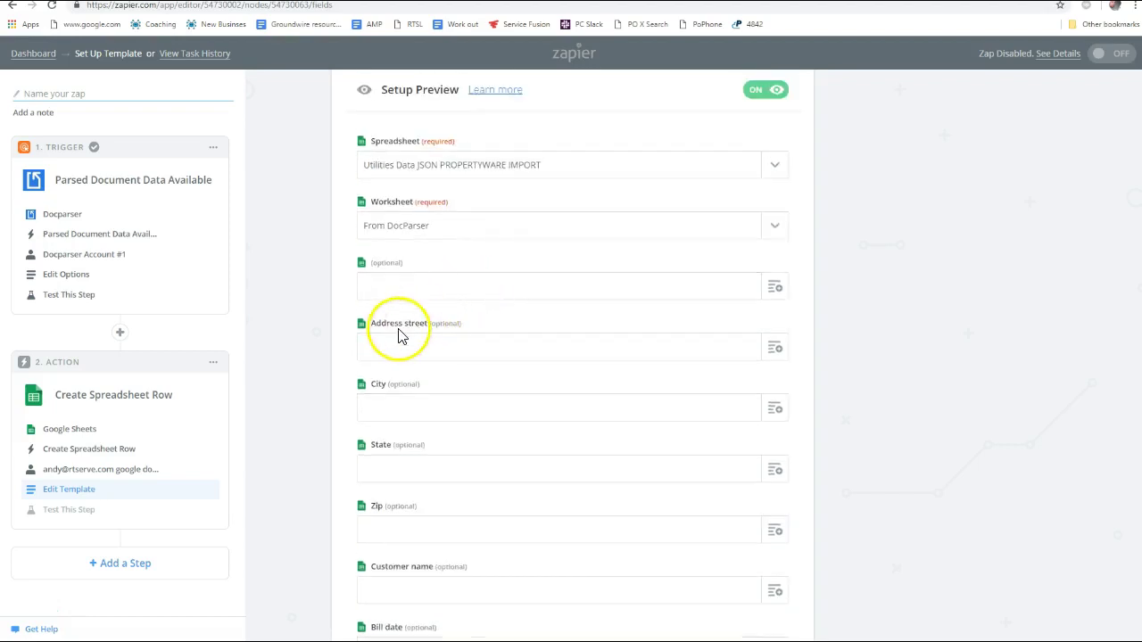
{"action": "scroll", "coordinate": [438, 324], "scroll_direction": "down", "scroll_amount": 1}
{"action": "scroll", "coordinate": [447, 341], "scroll_direction": "down", "scroll_amount": 1}
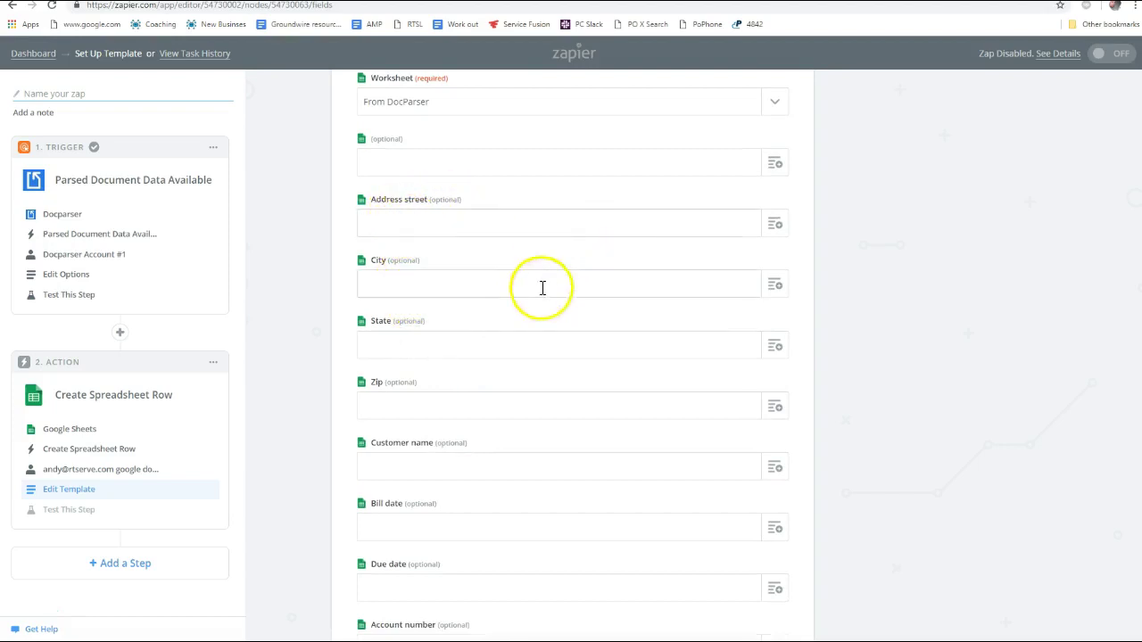
{"action": "left_click", "coordinate": [775, 230]}
{"action": "type", "text": "address"}
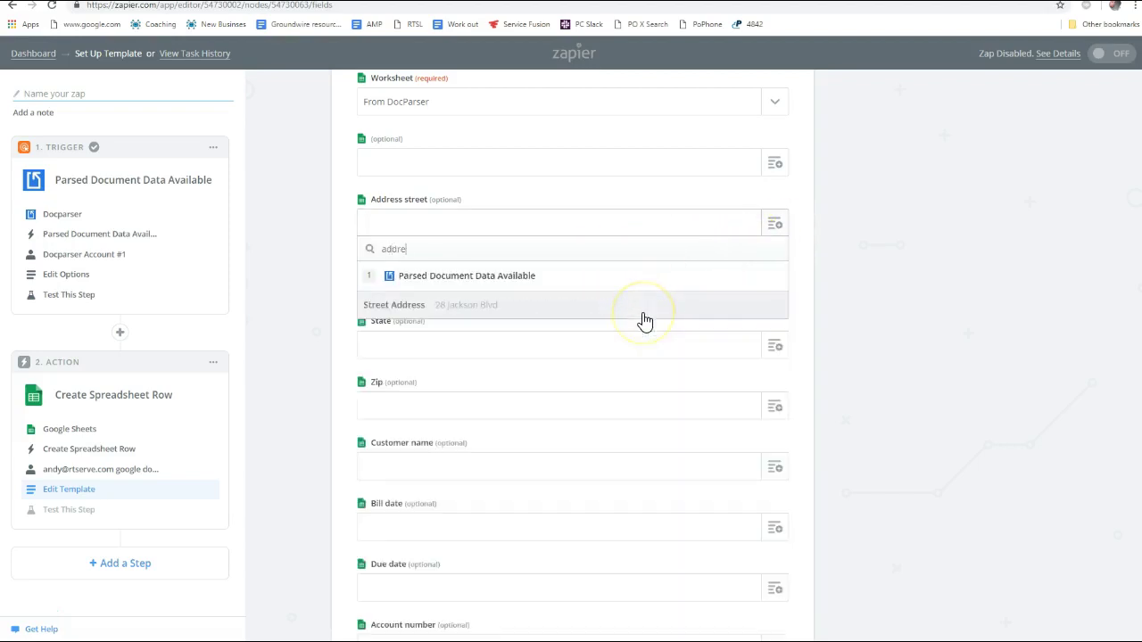
{"action": "left_click", "coordinate": [473, 308]}
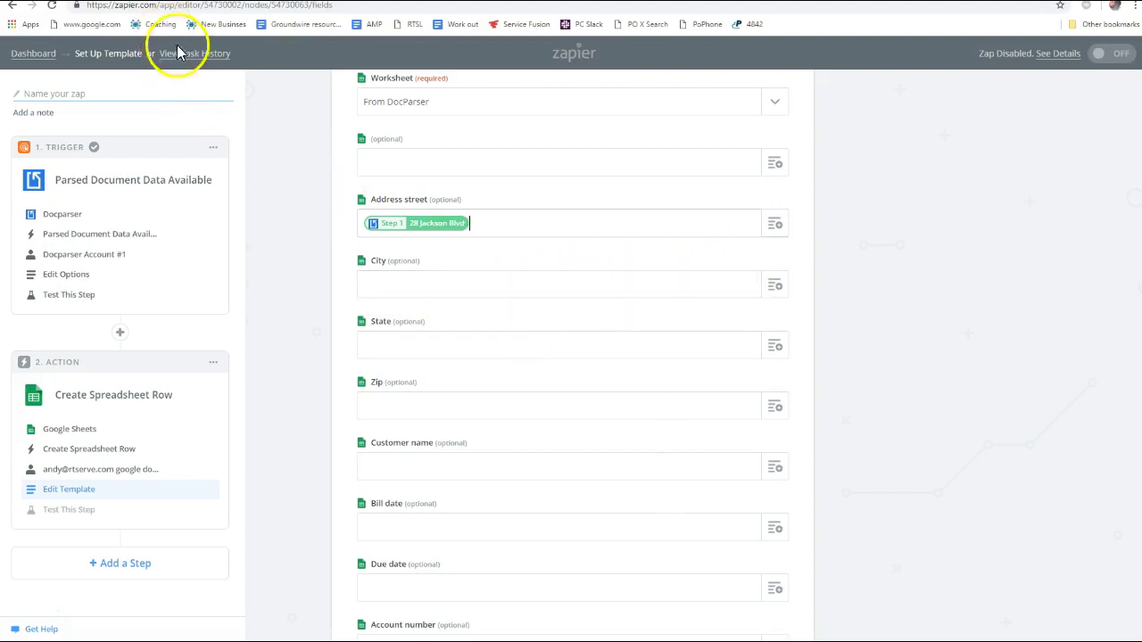
{"action": "scroll", "coordinate": [884, 383], "scroll_direction": "down", "scroll_amount": 15}
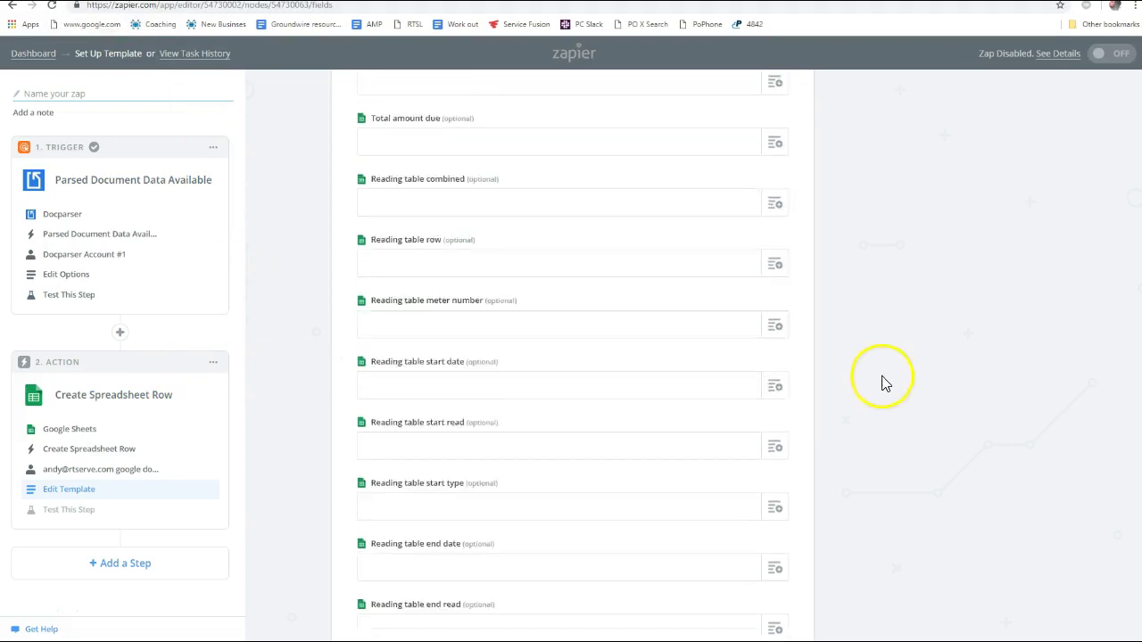
{"action": "scroll", "coordinate": [973, 373], "scroll_direction": "down", "scroll_amount": 2}
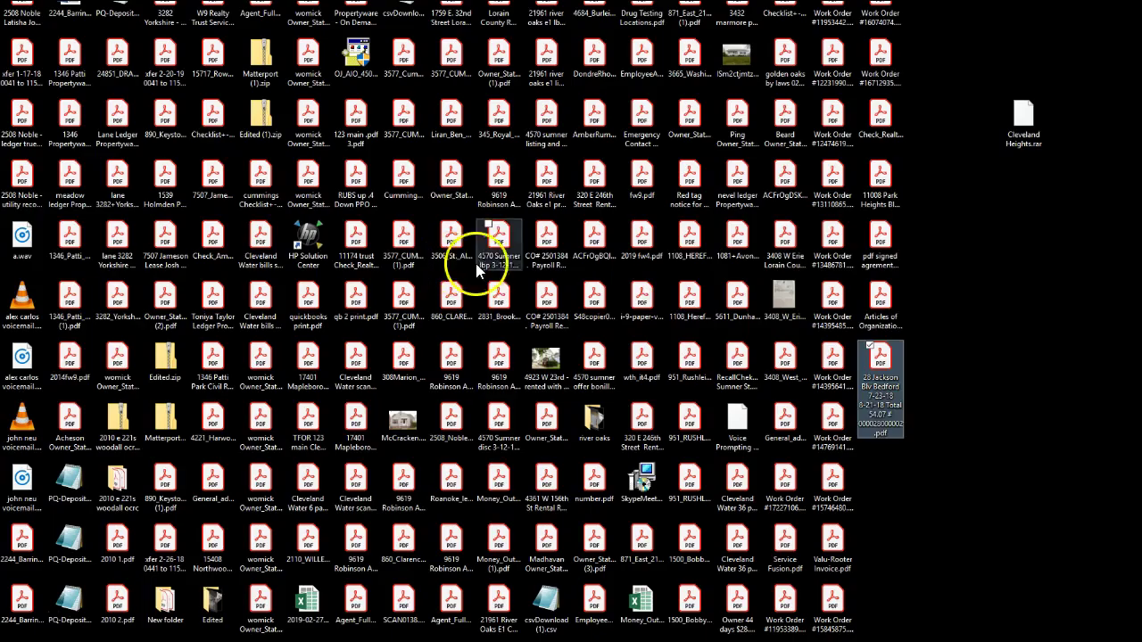
Open the Bedford water bill PDF in Acrobat Reader and review it from the top
{"action": "key", "text": "super"}
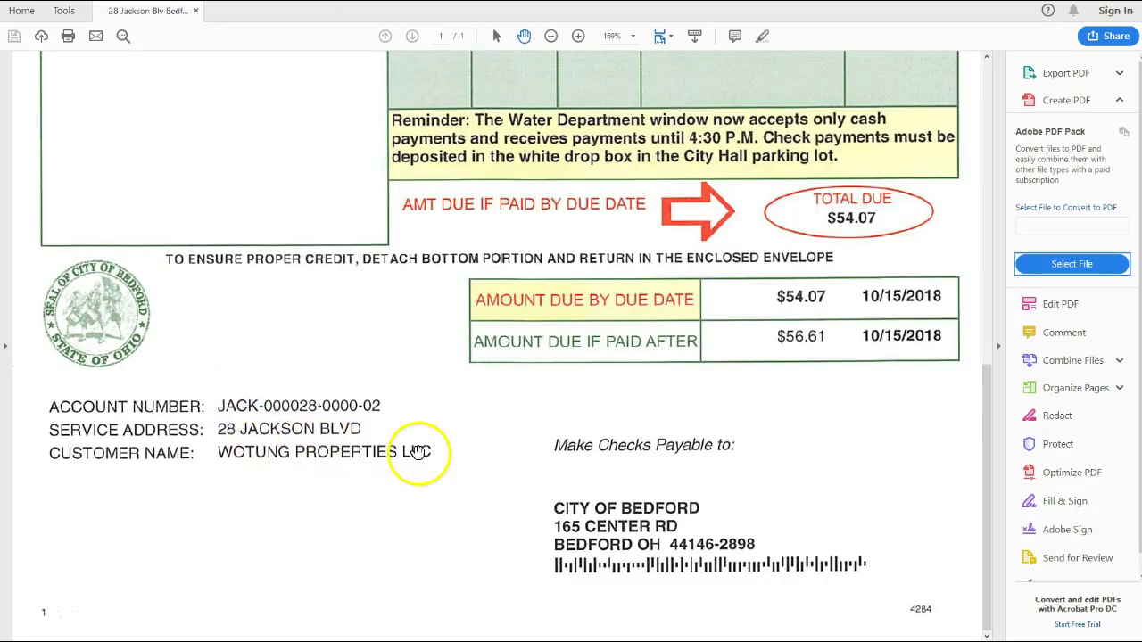
{"action": "scroll", "coordinate": [420, 451], "scroll_direction": "up", "scroll_amount": 10}
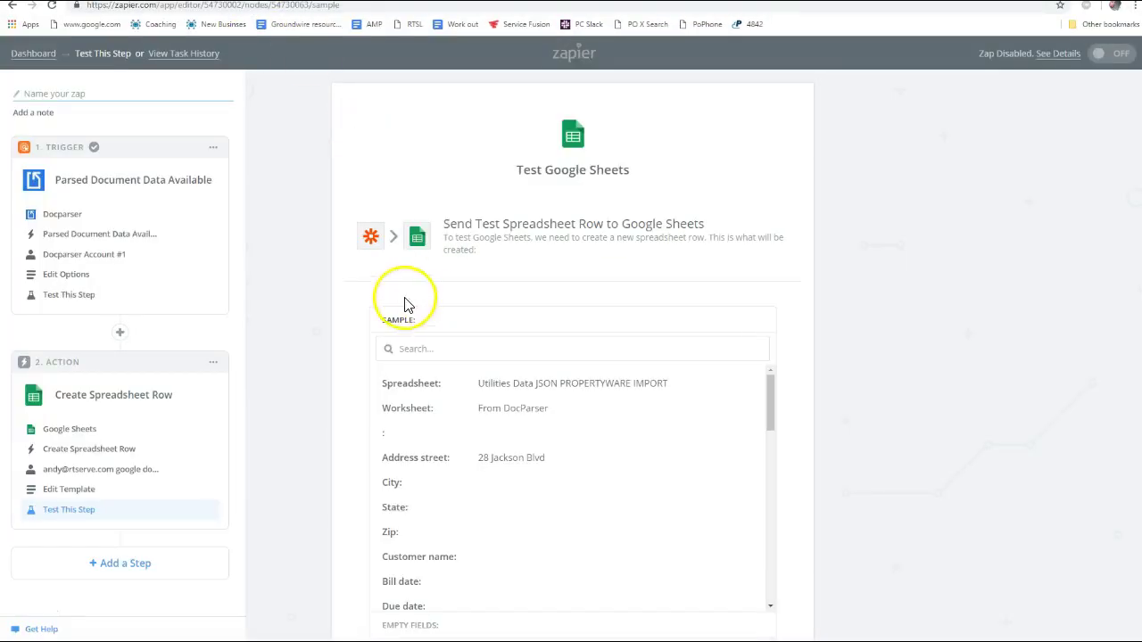
Edit the row template, entering City Bedford and State OH
{"action": "scroll", "coordinate": [458, 370], "scroll_direction": "down", "scroll_amount": 5}
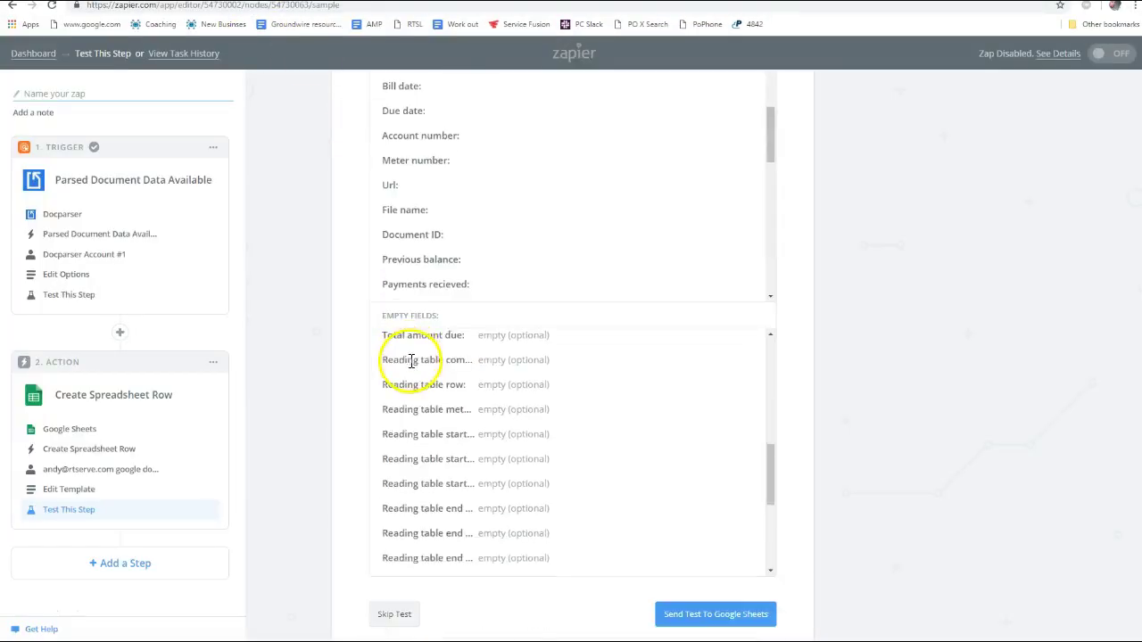
{"action": "scroll", "coordinate": [420, 383], "scroll_direction": "down", "scroll_amount": 3}
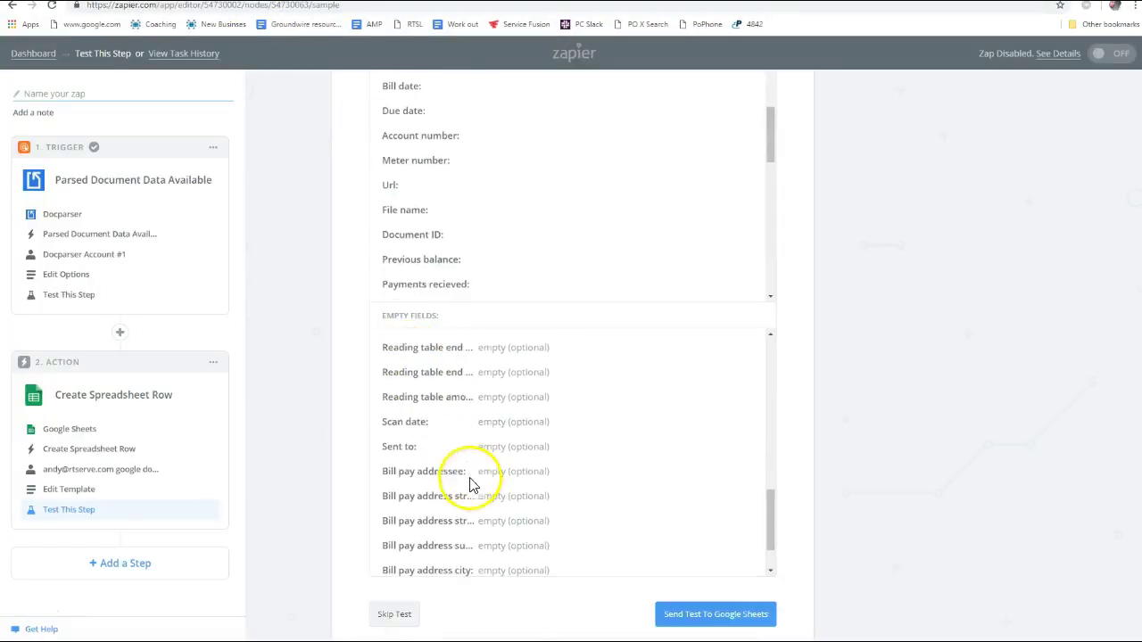
{"action": "left_click", "coordinate": [75, 492]}
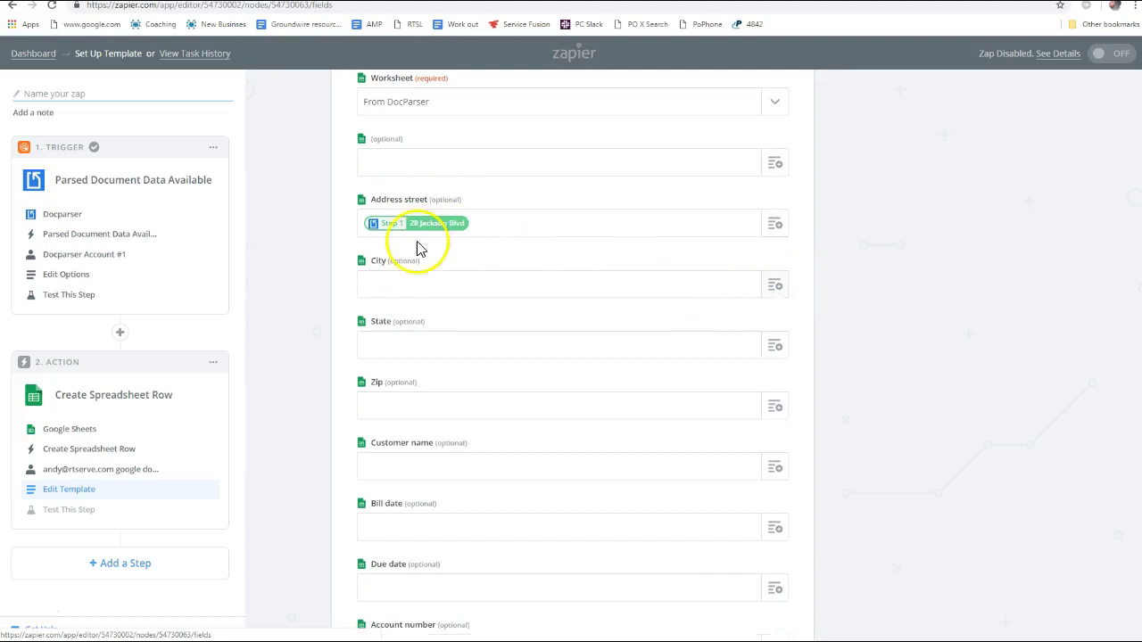
{"action": "left_click", "coordinate": [594, 288]}
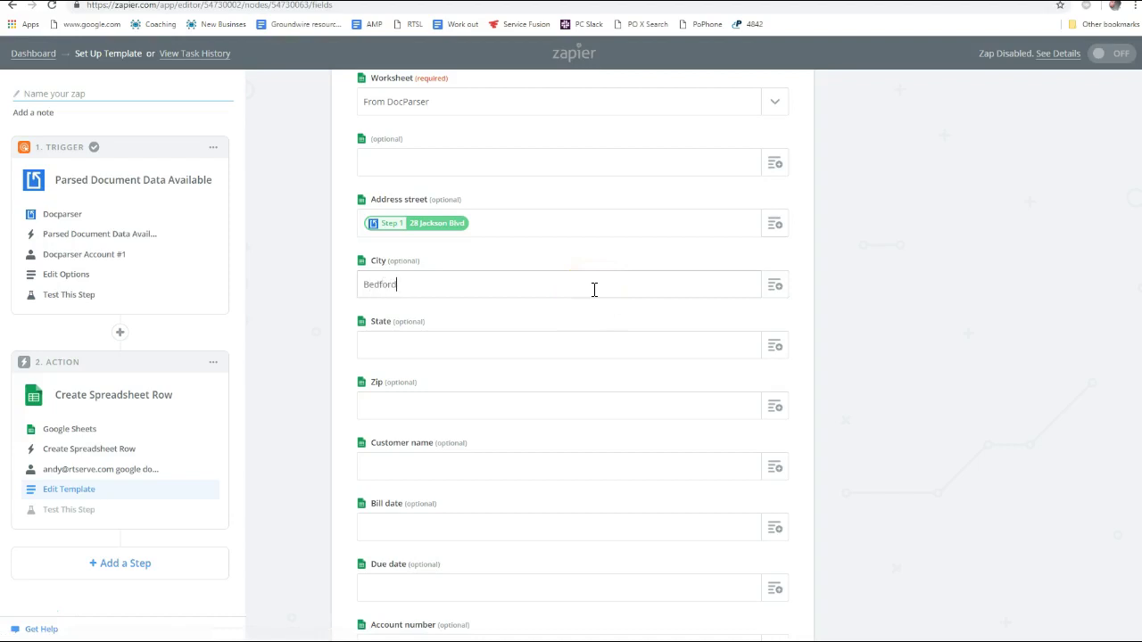
{"action": "left_click", "coordinate": [521, 359]}
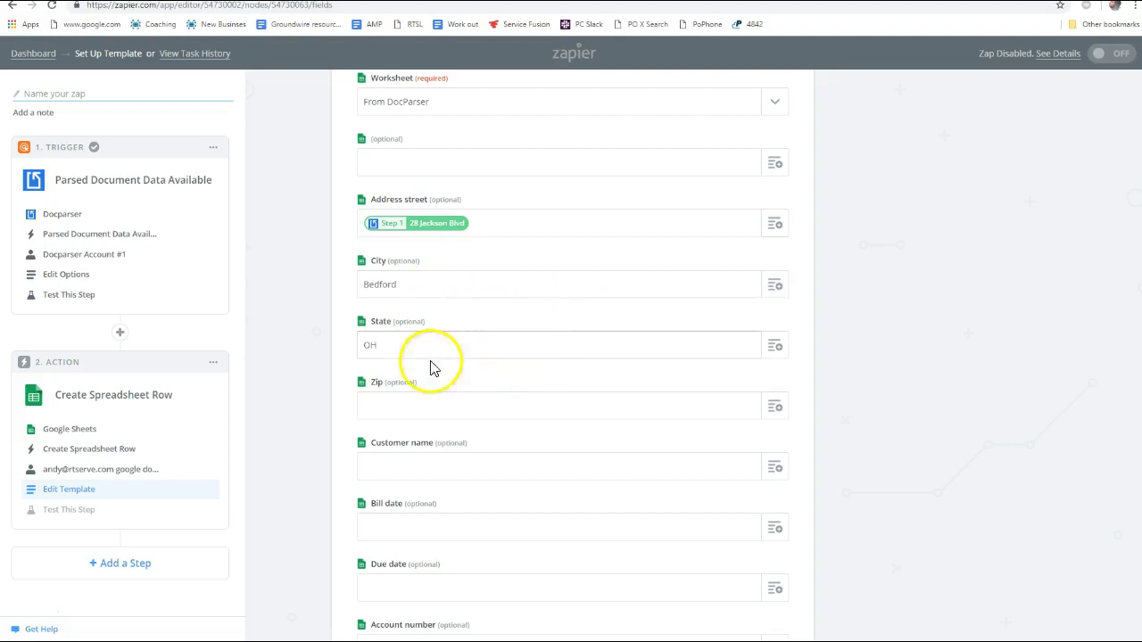
{"action": "left_click", "coordinate": [408, 408]}
Look up the zip code on the water bill and enter Zip 44146
{"action": "key", "text": "ctrl+Tab"}
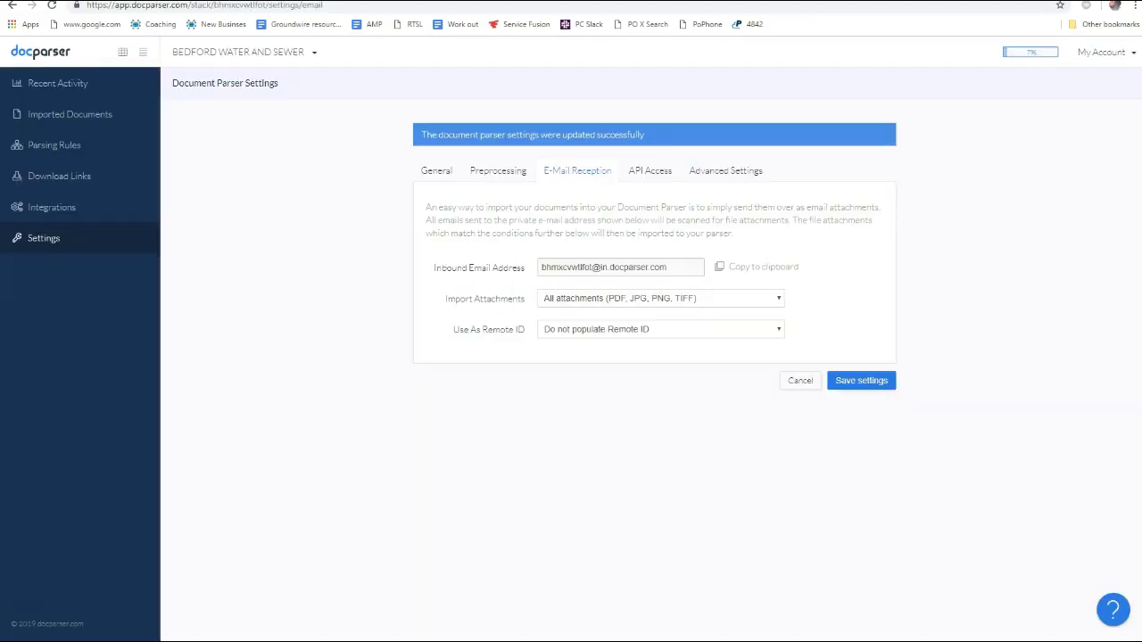
{"action": "key", "text": "alt+Tab"}
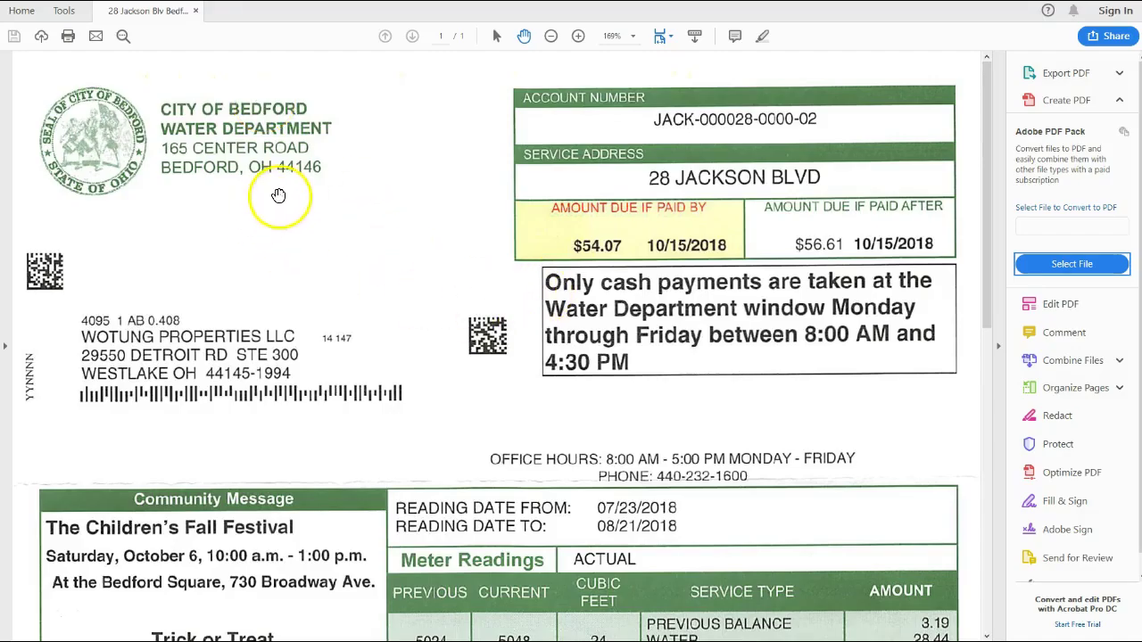
{"action": "key", "text": "alt+Tab"}
{"action": "key", "text": "ctrl+shift+Tab"}
{"action": "left_click", "coordinate": [466, 409]}
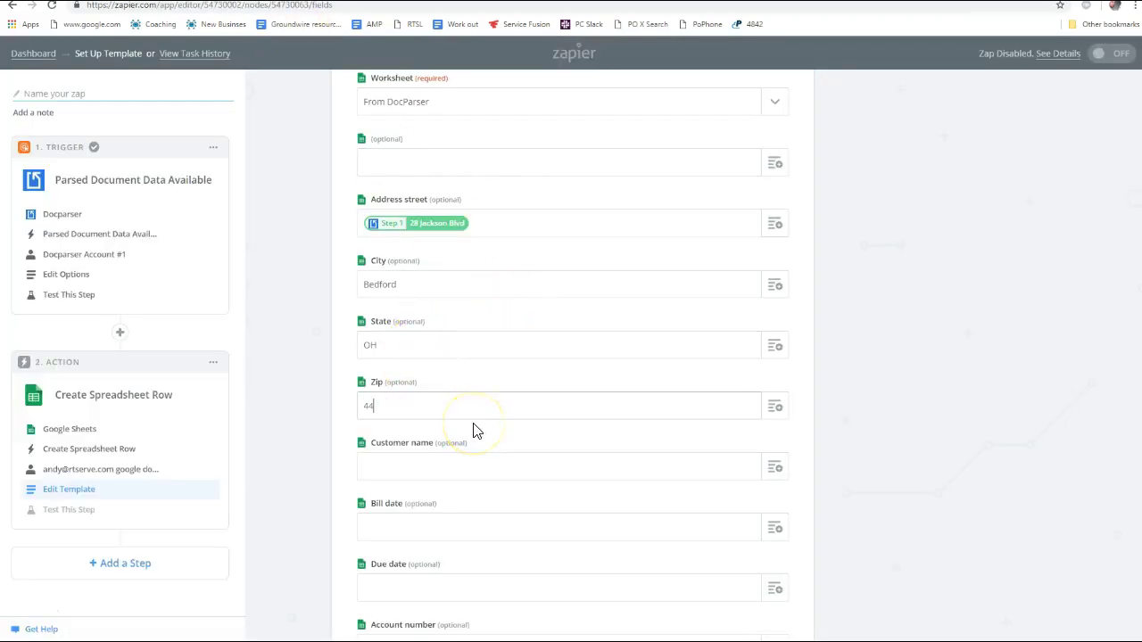
{"action": "scroll", "coordinate": [447, 428], "scroll_direction": "down", "scroll_amount": 2}
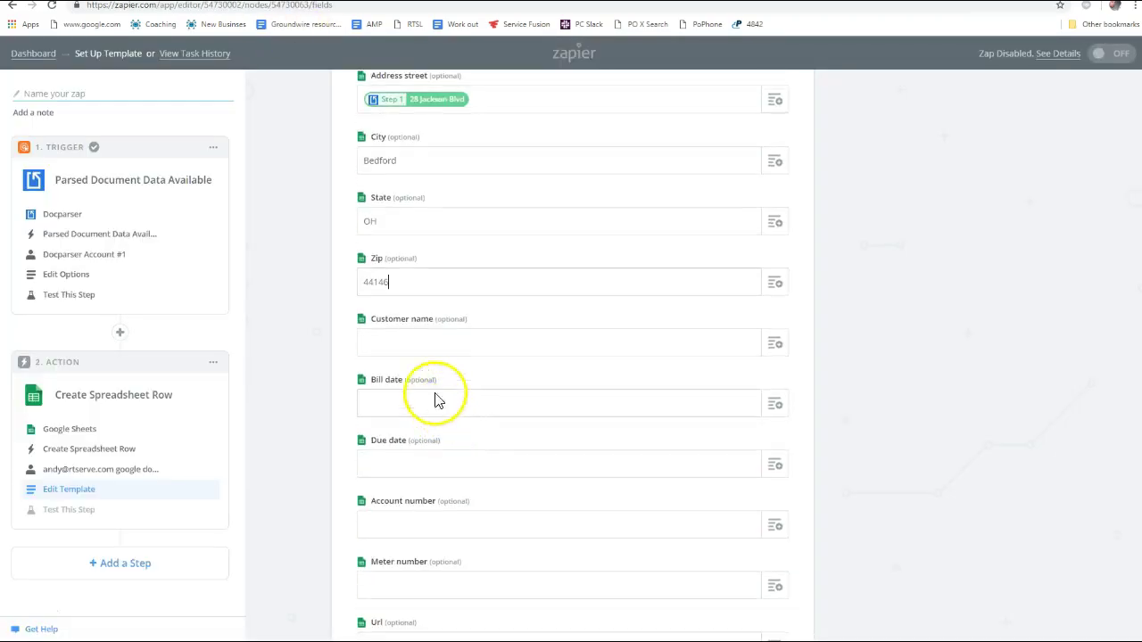
{"action": "left_click", "coordinate": [418, 343]}
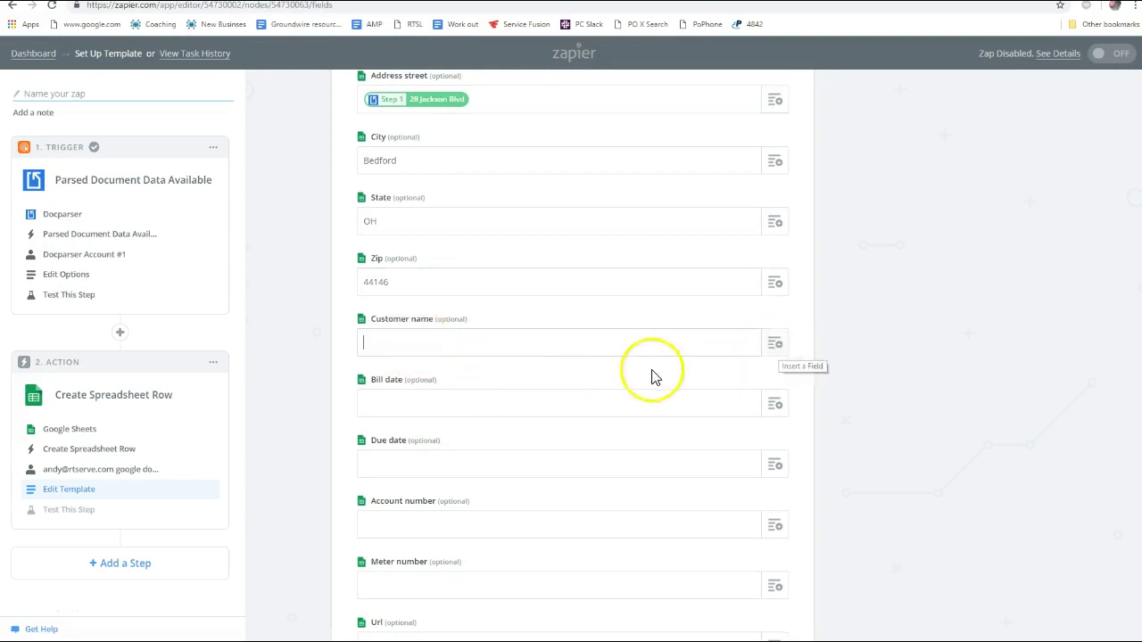
{"action": "key", "text": "alt+Tab"}
{"action": "key", "text": "alt+Tab"}
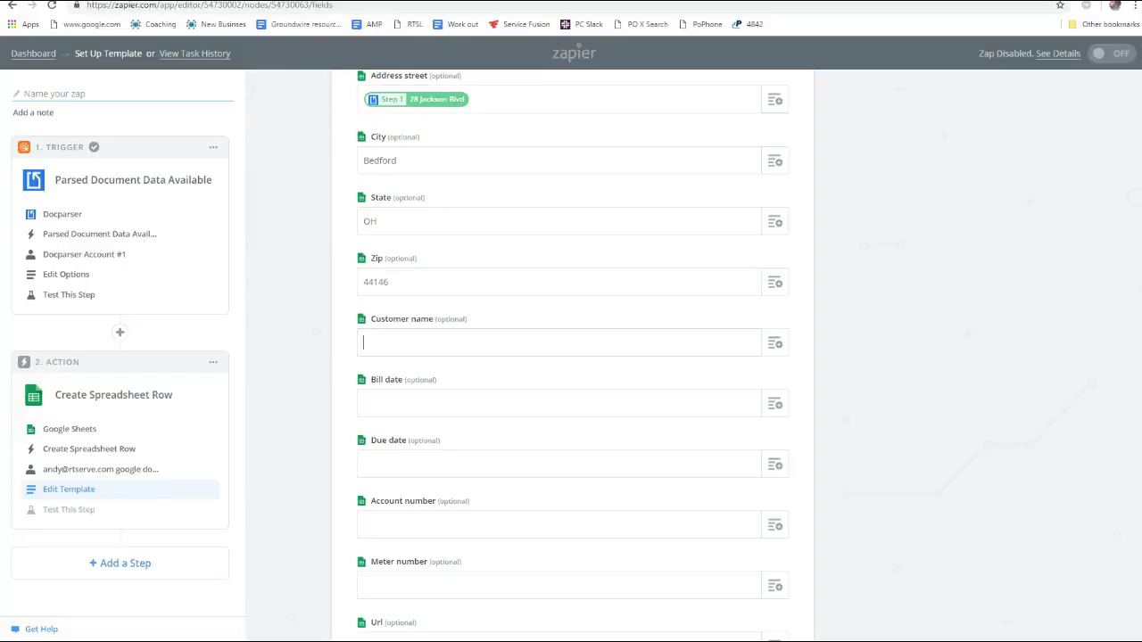
{"action": "key", "text": "alt+Tab"}
Start a new parsing rule from Docparser's Parsing Rules list
{"action": "left_click", "coordinate": [49, 143]}
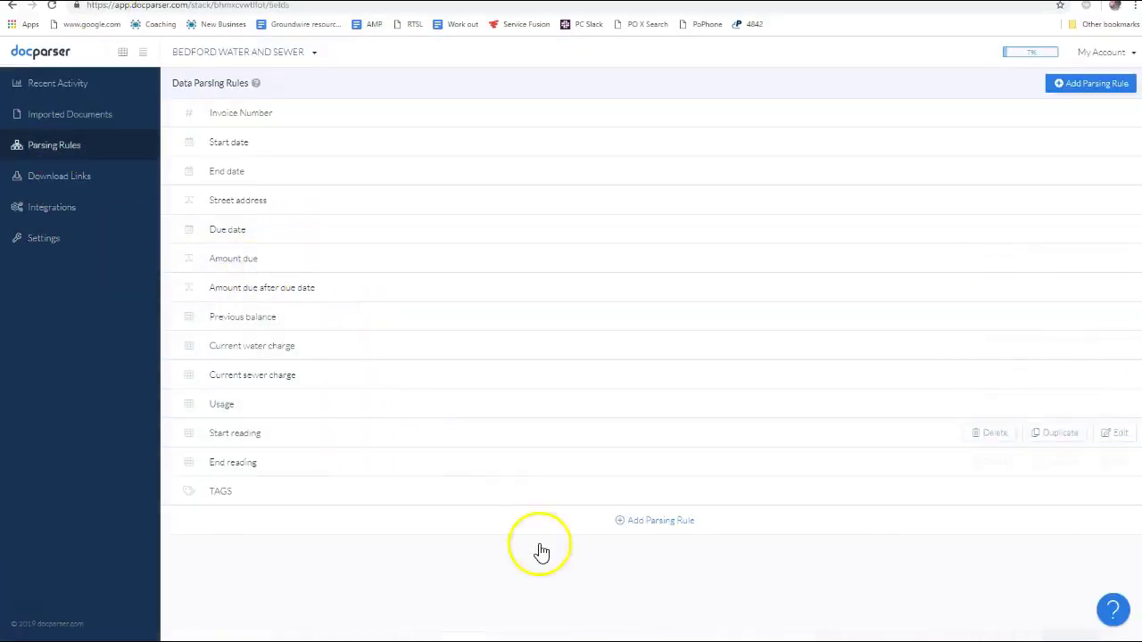
{"action": "left_click", "coordinate": [665, 527]}
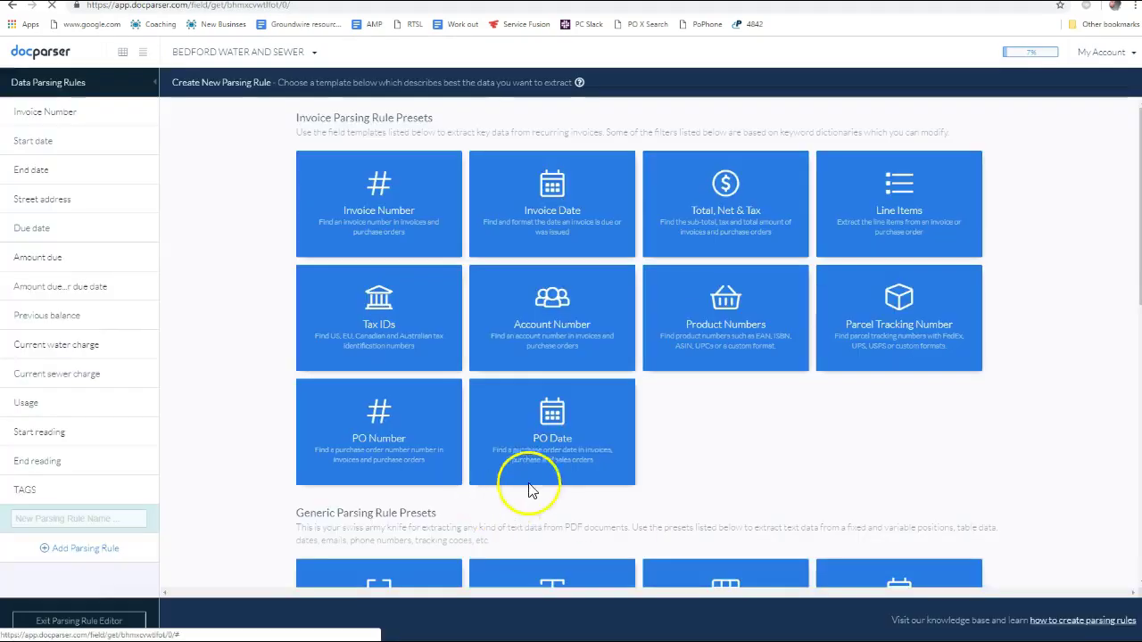
{"action": "scroll", "coordinate": [765, 457], "scroll_direction": "down", "scroll_amount": 3}
Create a Text Variable Position rule cropped to the bill's bottom customer details block
{"action": "scroll", "coordinate": [785, 459], "scroll_direction": "down", "scroll_amount": 1}
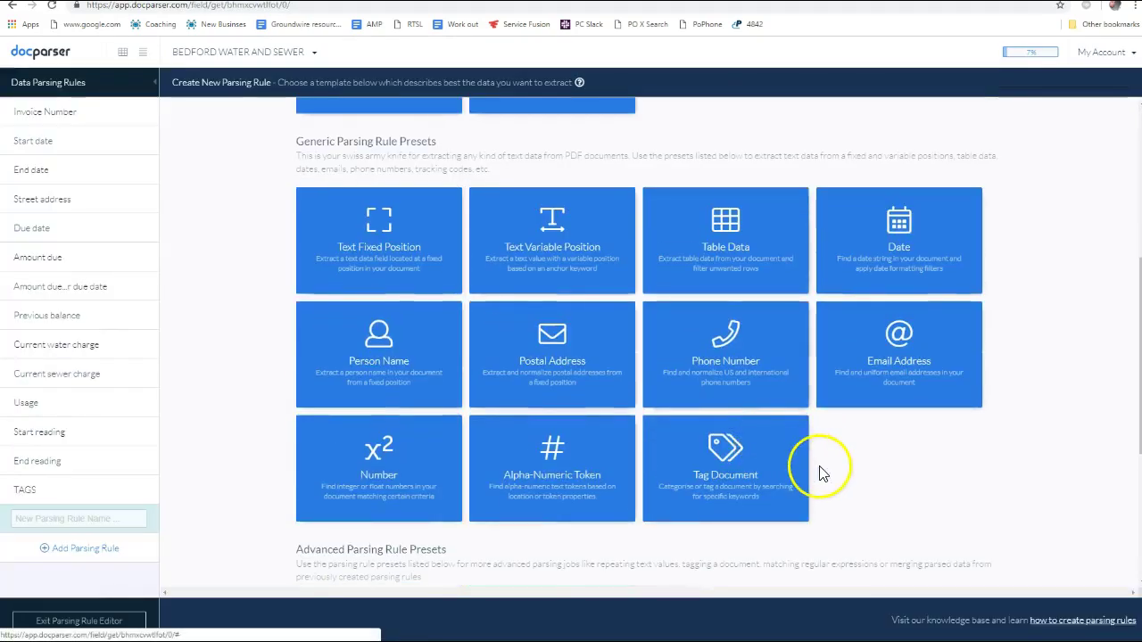
{"action": "scroll", "coordinate": [830, 446], "scroll_direction": "up", "scroll_amount": 2}
{"action": "left_click", "coordinate": [543, 336]}
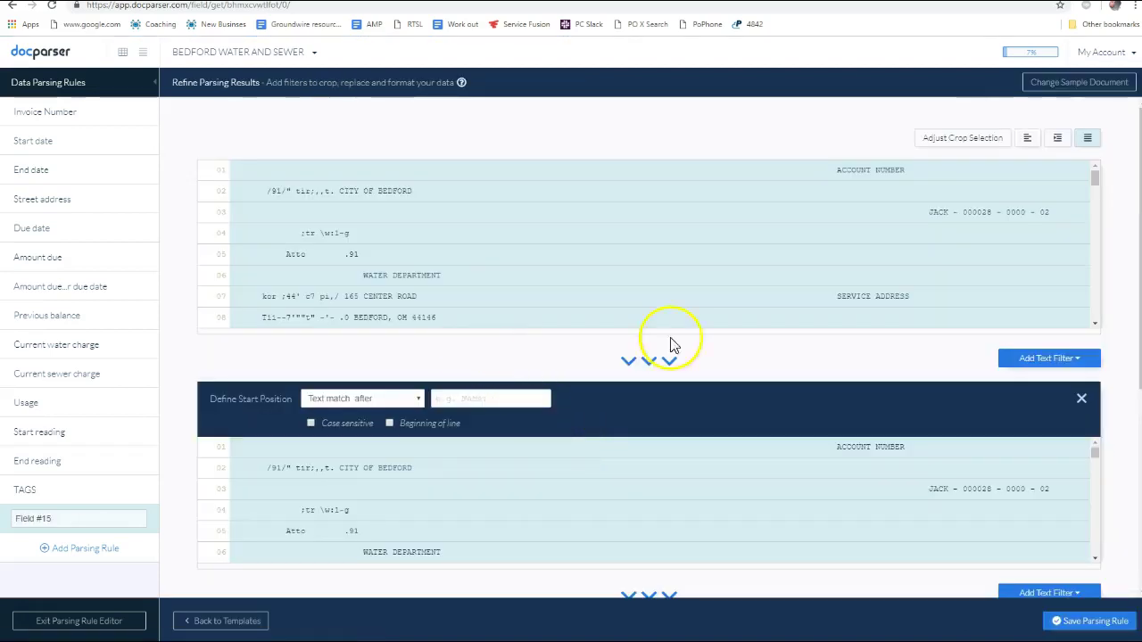
{"action": "left_click", "coordinate": [977, 138]}
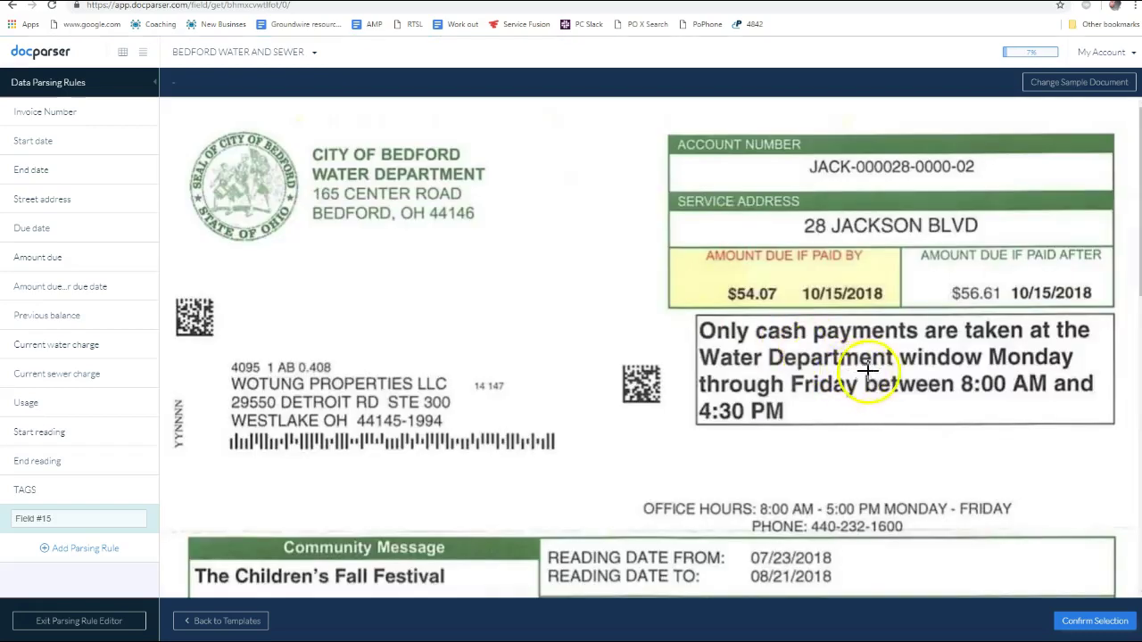
{"action": "scroll", "coordinate": [805, 370], "scroll_direction": "down", "scroll_amount": 5}
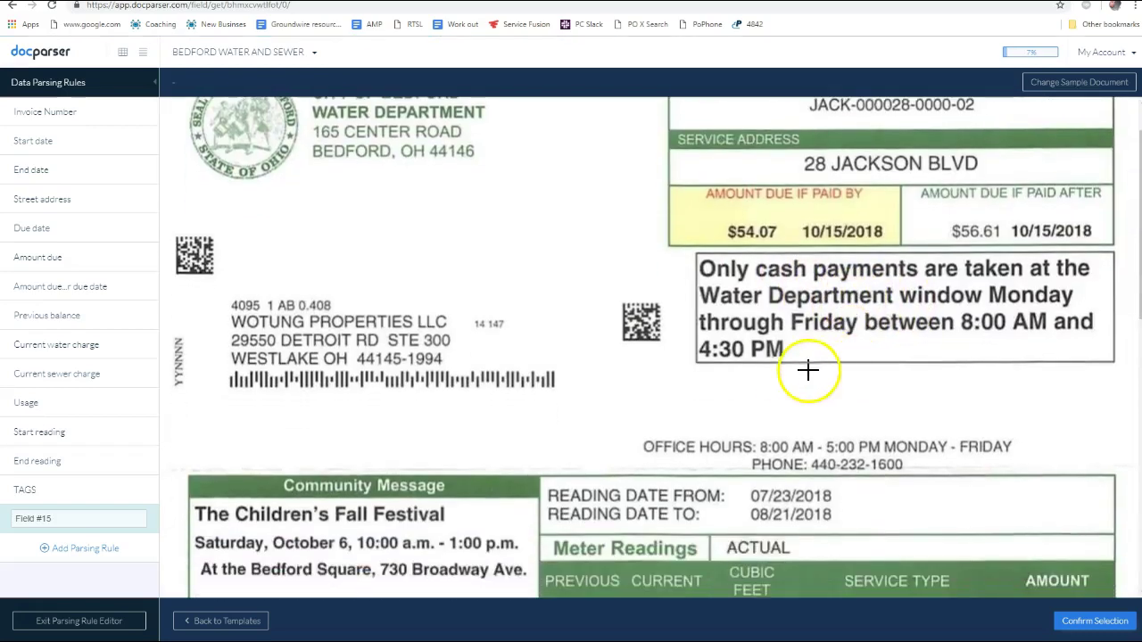
{"action": "scroll", "coordinate": [774, 376], "scroll_direction": "down", "scroll_amount": 4}
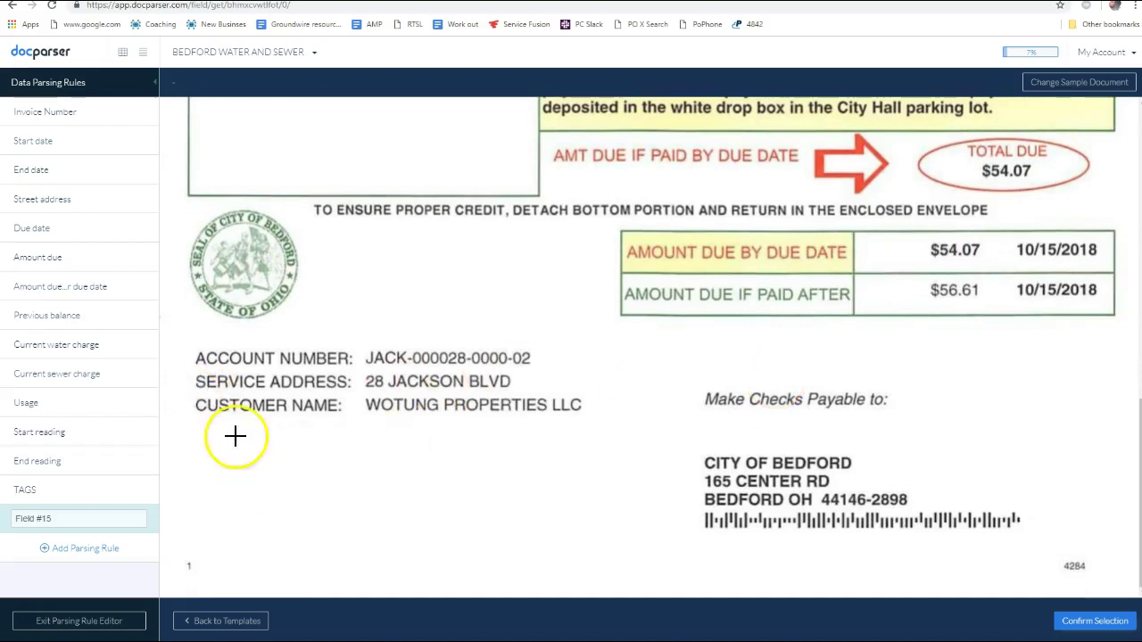
{"action": "left_click_drag", "start_coordinate": [164, 152], "coordinate": [649, 607]}
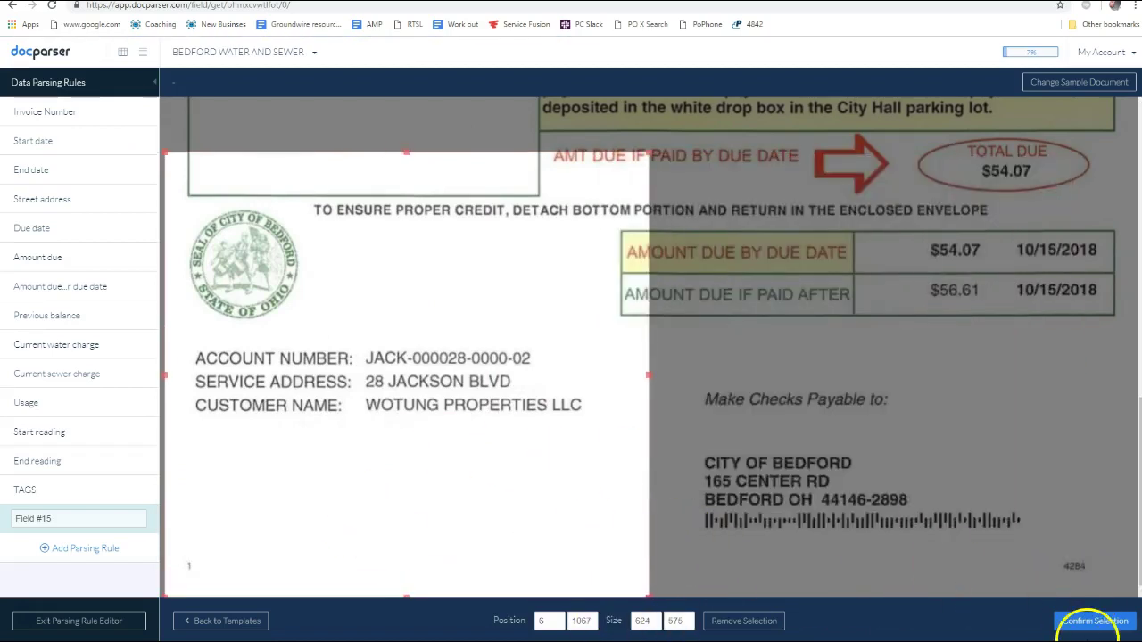
{"action": "left_click", "coordinate": [1095, 621]}
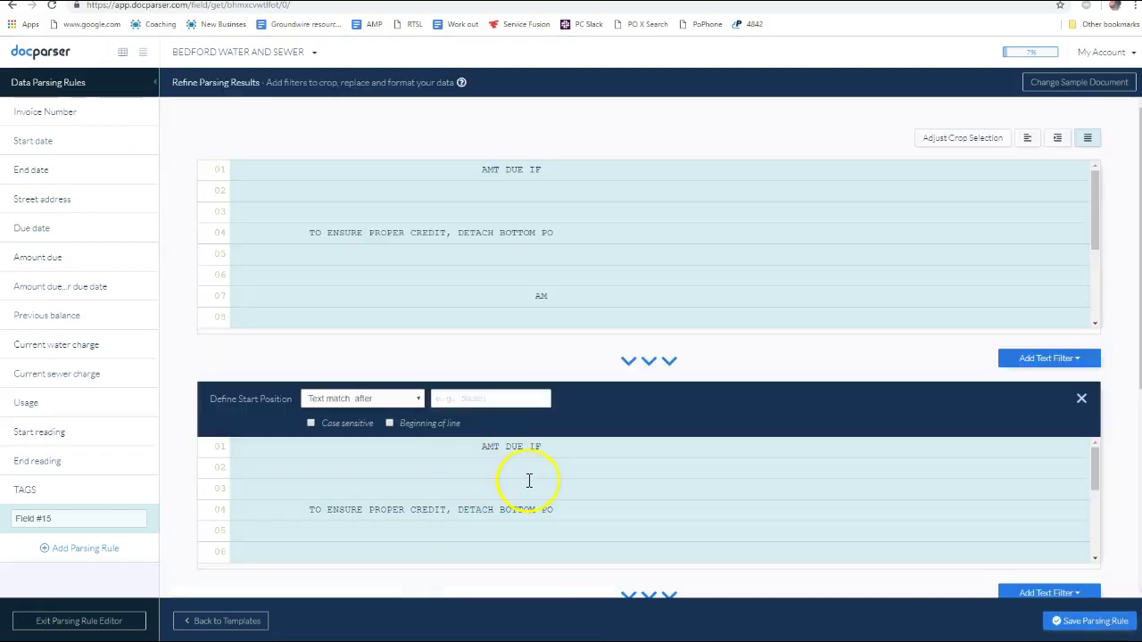
Set Field #15's start position to text after NAME, leaving the customer name line
{"action": "scroll", "coordinate": [566, 256], "scroll_direction": "down", "scroll_amount": 8}
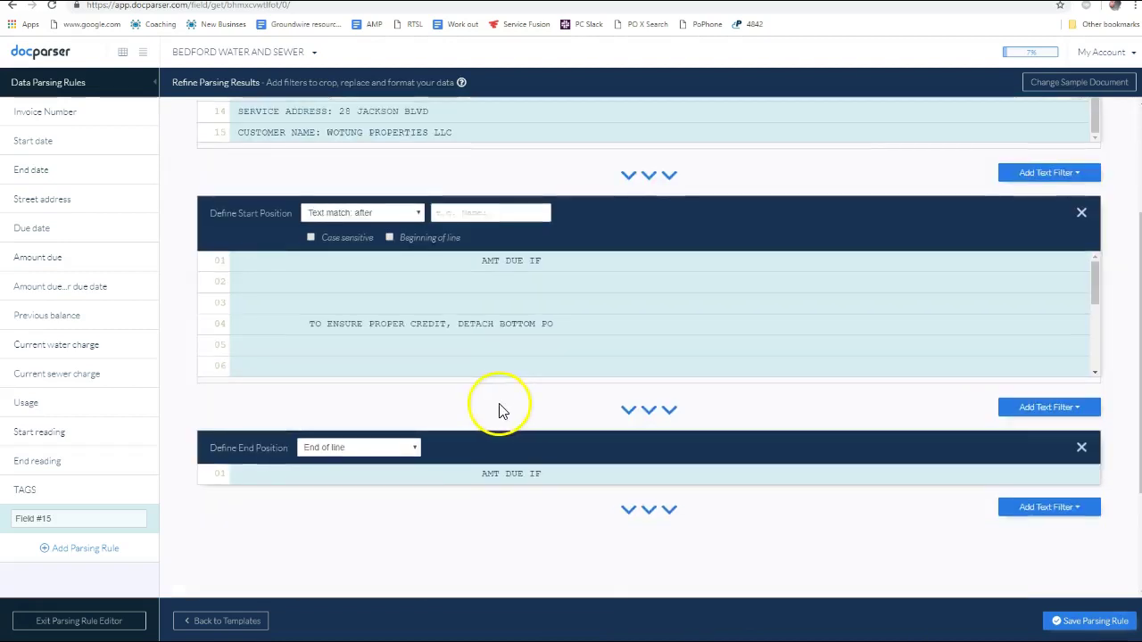
{"action": "scroll", "coordinate": [504, 417], "scroll_direction": "up", "scroll_amount": 8}
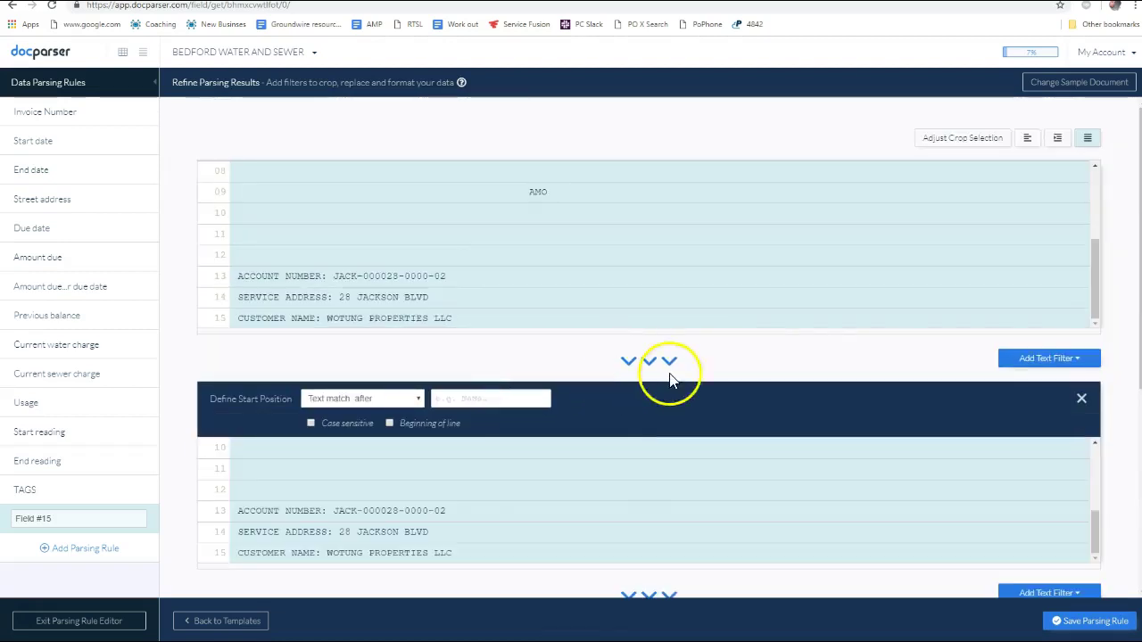
{"action": "left_click", "coordinate": [1059, 364]}
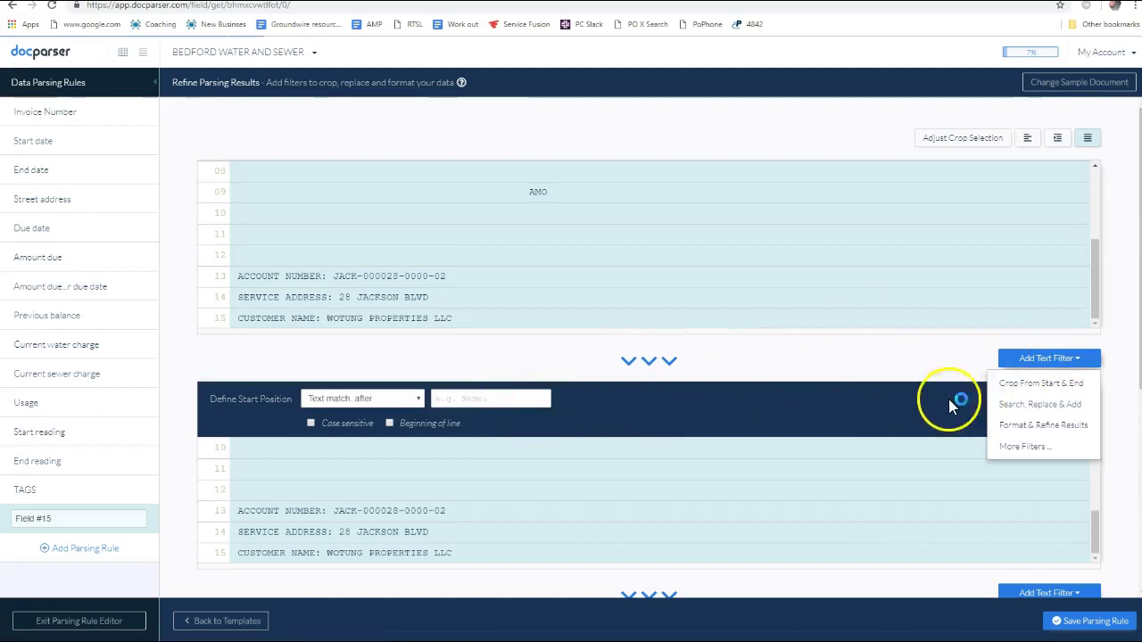
{"action": "mouse_move", "coordinate": [992, 384]}
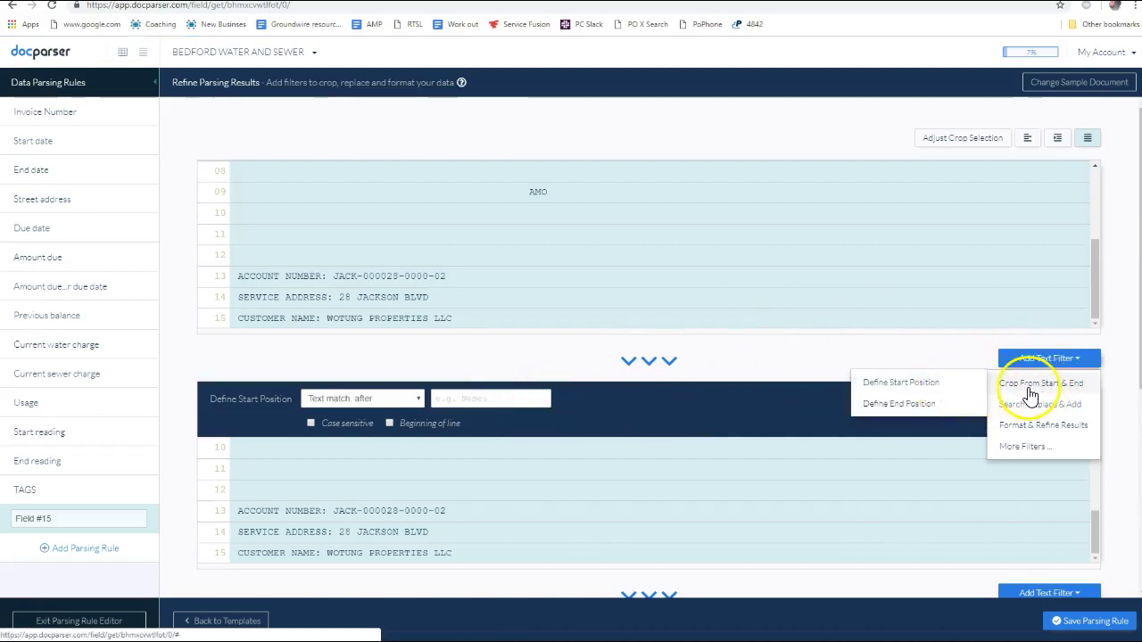
{"action": "left_click", "coordinate": [1035, 394]}
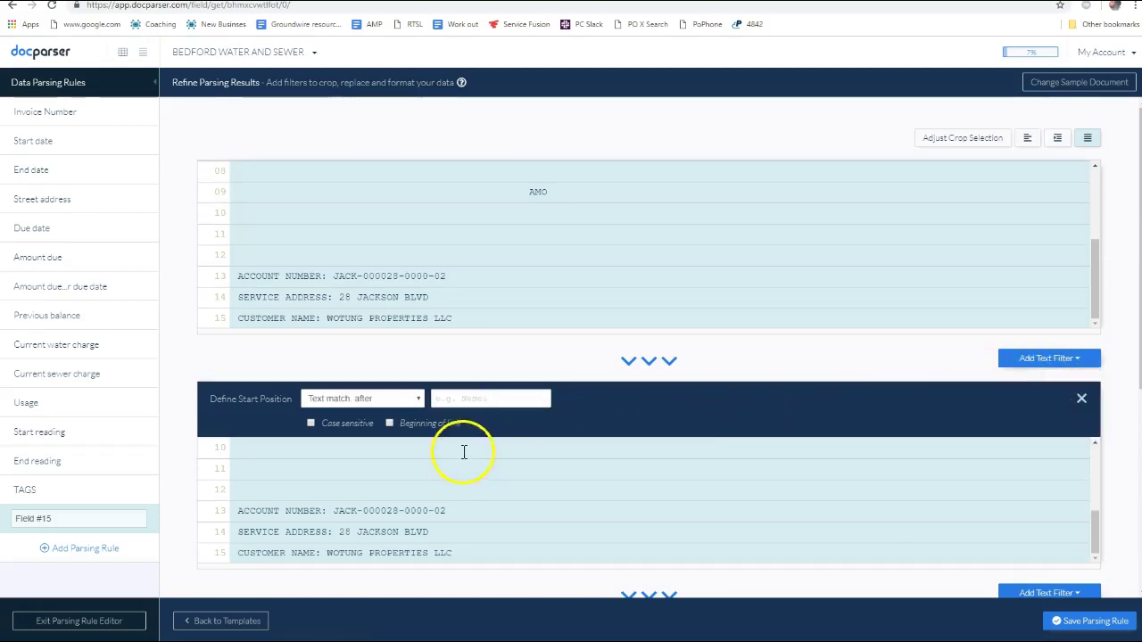
{"action": "left_click", "coordinate": [490, 400]}
{"action": "type", "text": "NAME"}
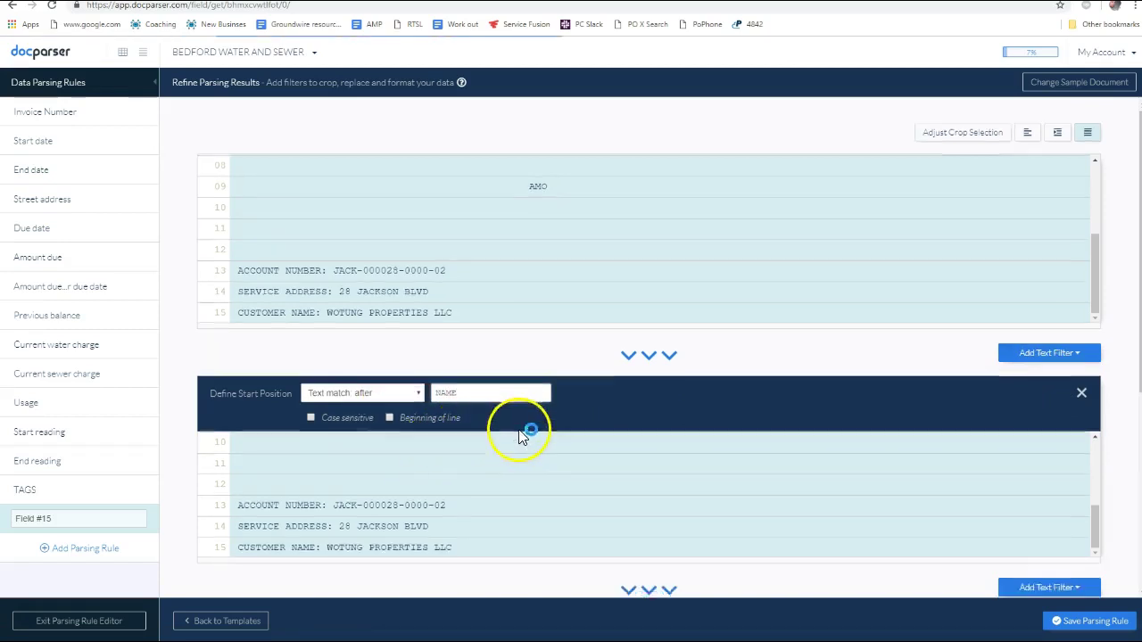
{"action": "scroll", "coordinate": [732, 374], "scroll_direction": "down", "scroll_amount": 3}
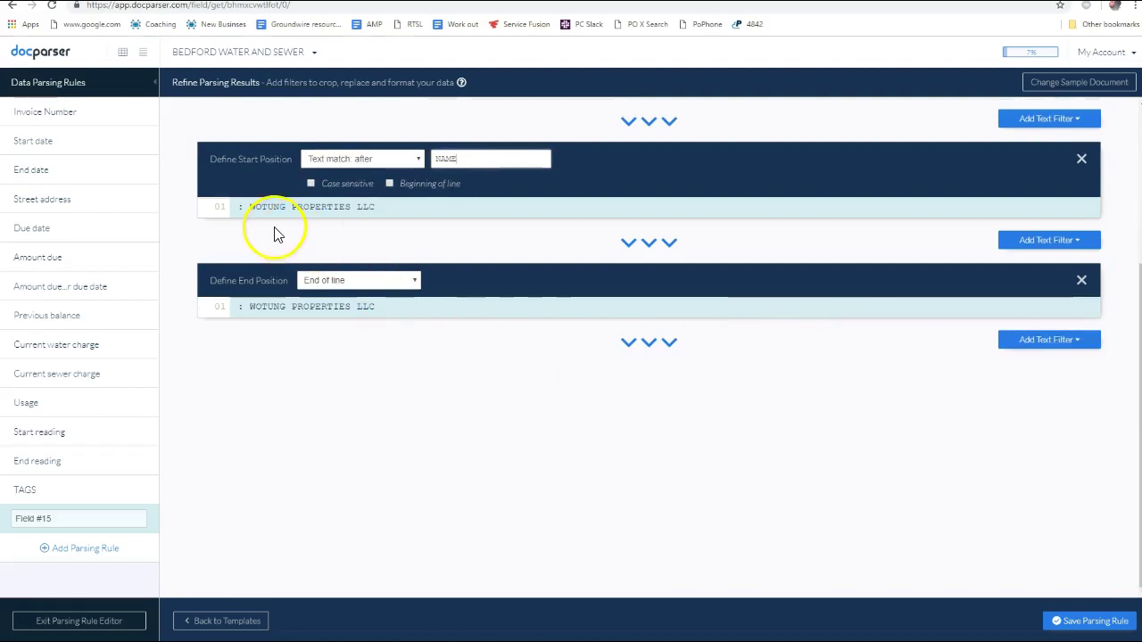
Replace the start-position match text with ':' and apply it
{"action": "double_click", "coordinate": [447, 158]}
{"action": "type", "text": ":"}
{"action": "left_click", "coordinate": [422, 227]}
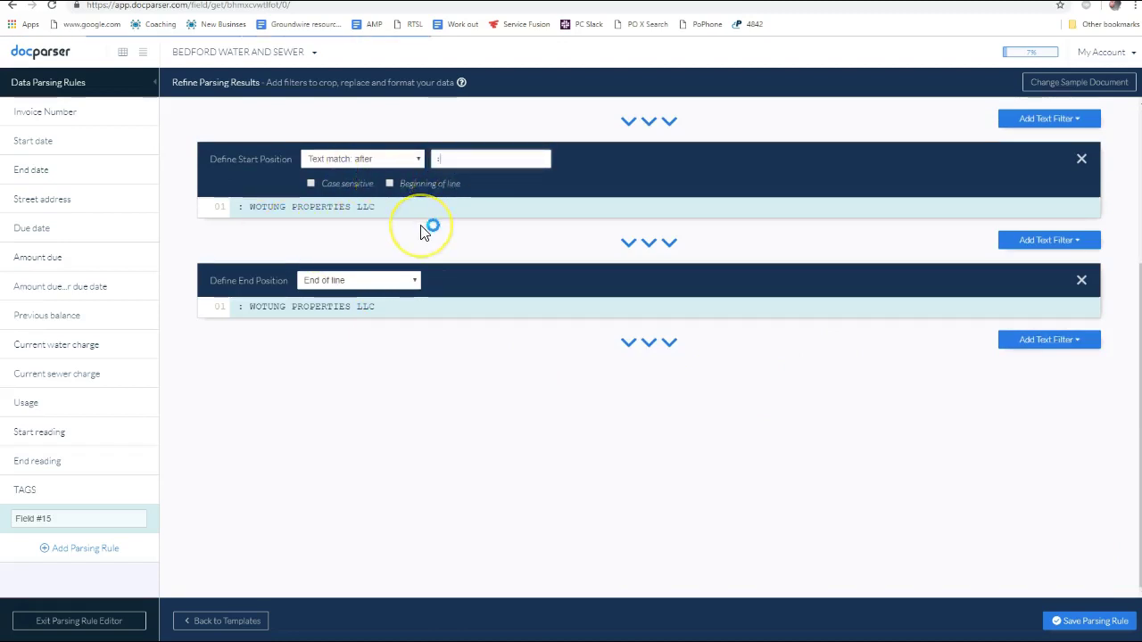
{"action": "double_click", "coordinate": [439, 159]}
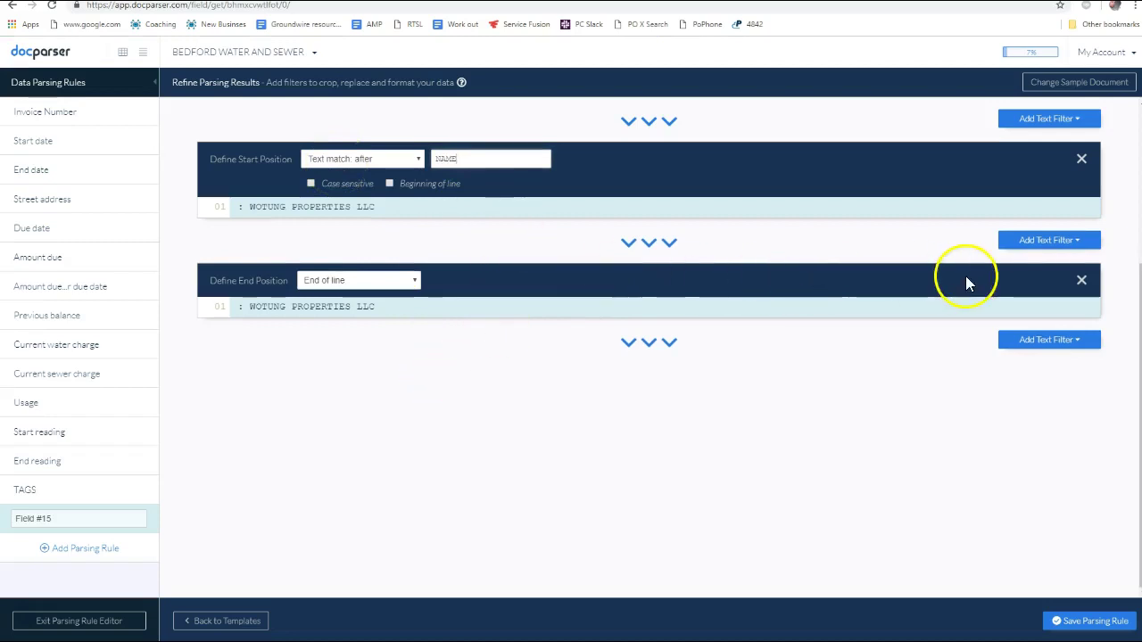
{"action": "left_click", "coordinate": [1053, 250]}
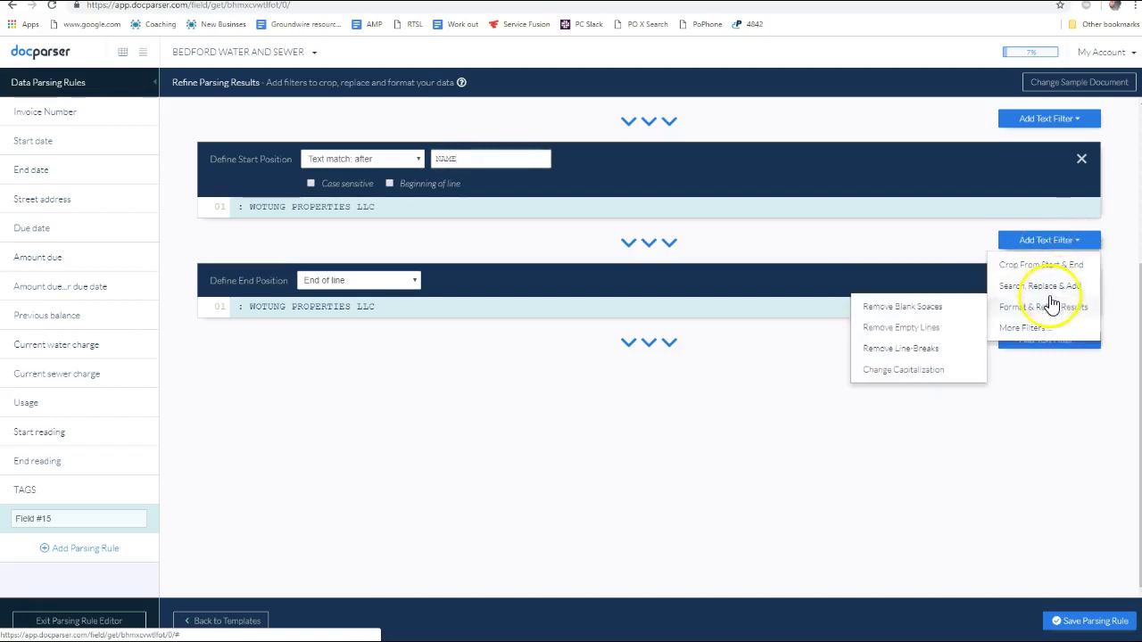
{"action": "mouse_move", "coordinate": [1042, 314]}
{"action": "mouse_move", "coordinate": [1030, 332]}
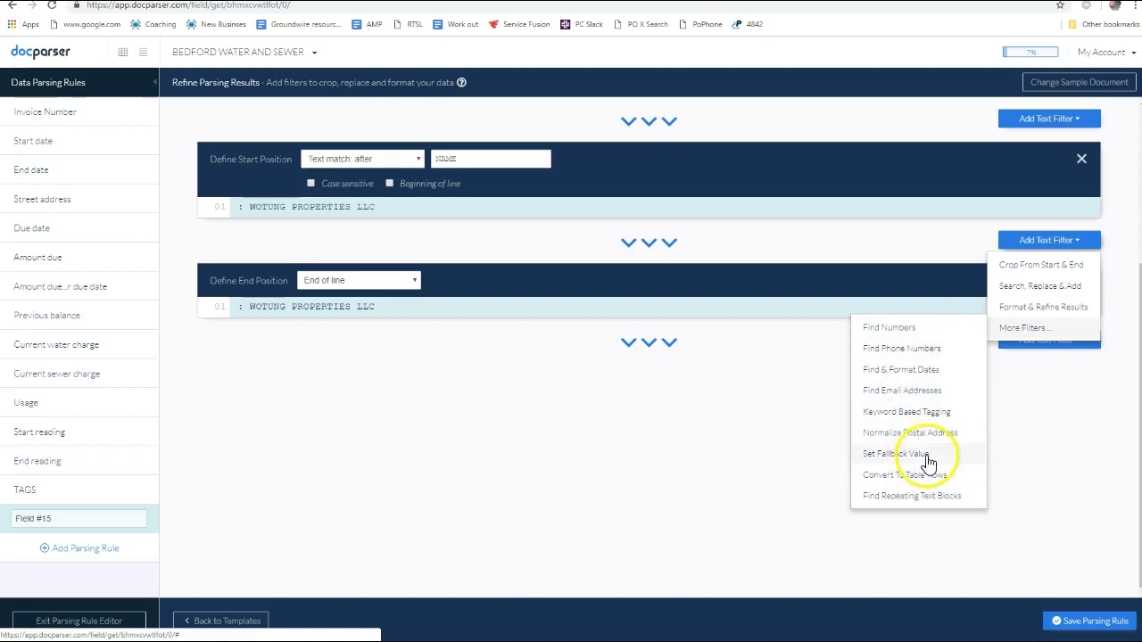
{"action": "mouse_move", "coordinate": [1043, 260]}
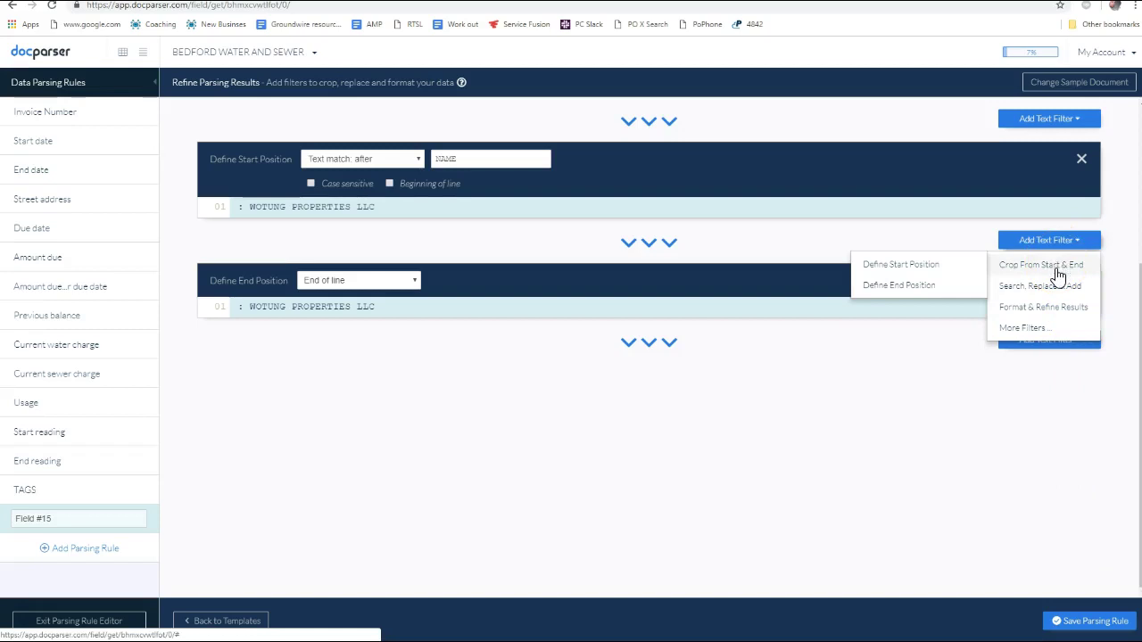
{"action": "mouse_move", "coordinate": [1054, 299]}
{"action": "left_click", "coordinate": [1063, 269]}
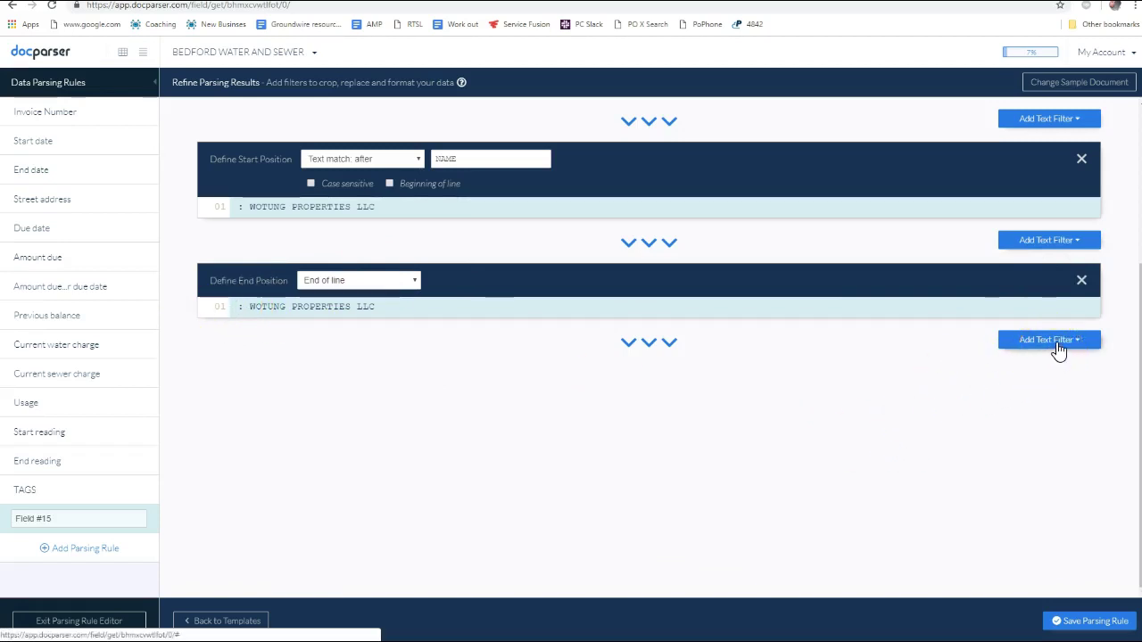
{"action": "left_click", "coordinate": [1062, 348]}
{"action": "mouse_move", "coordinate": [1046, 364]}
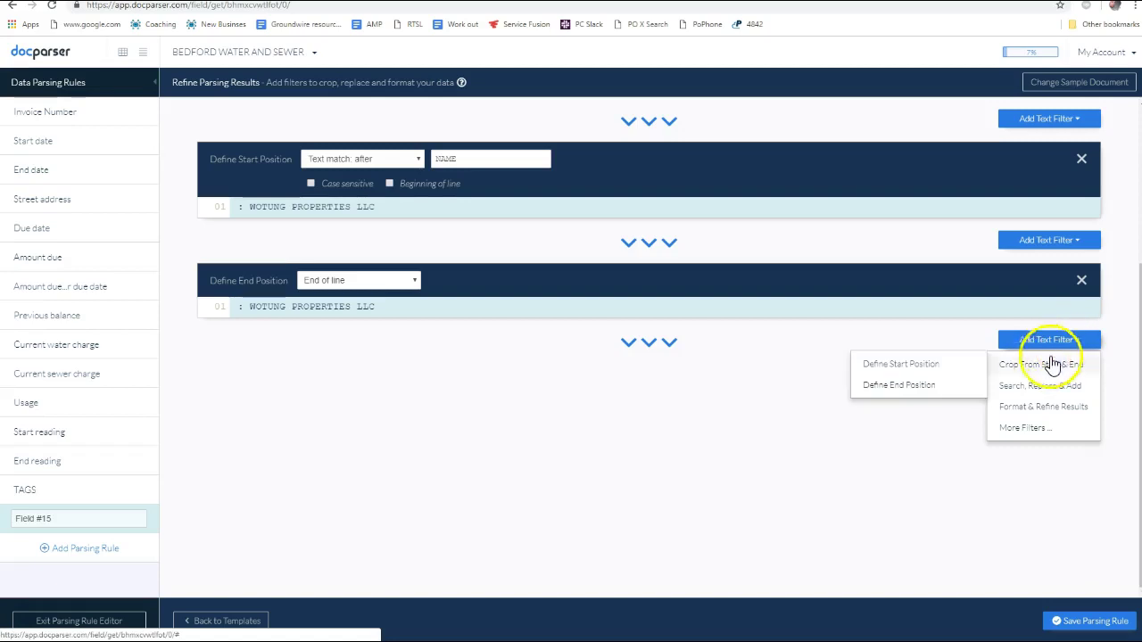
Add a crop start-position filter matching ':' before the extracted name
{"action": "left_click", "coordinate": [919, 366]}
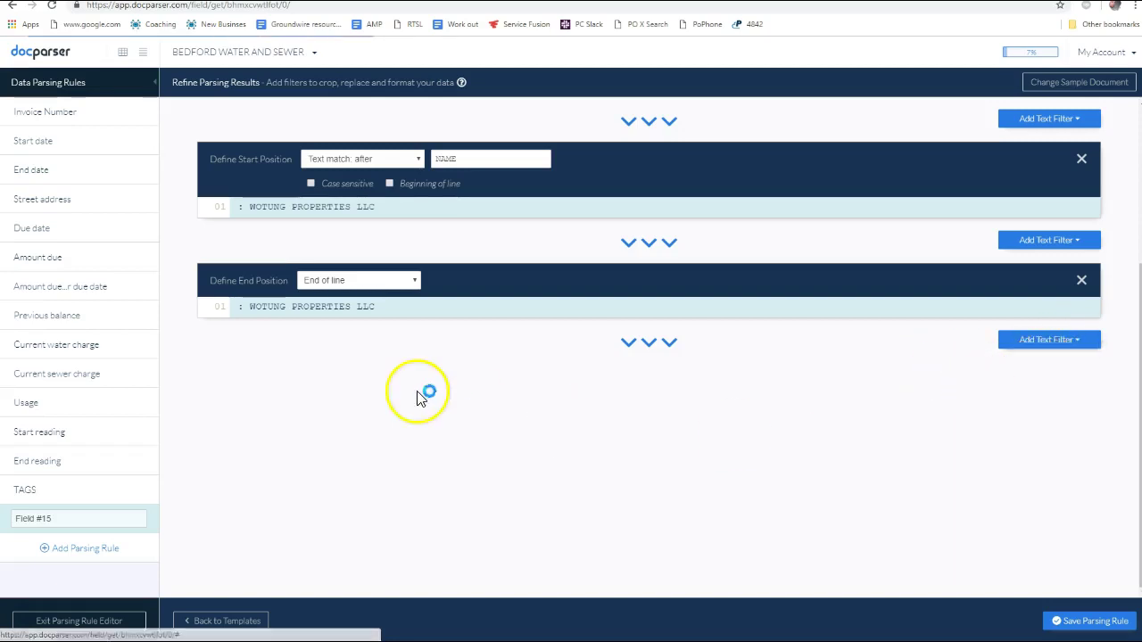
{"action": "left_click", "coordinate": [458, 382]}
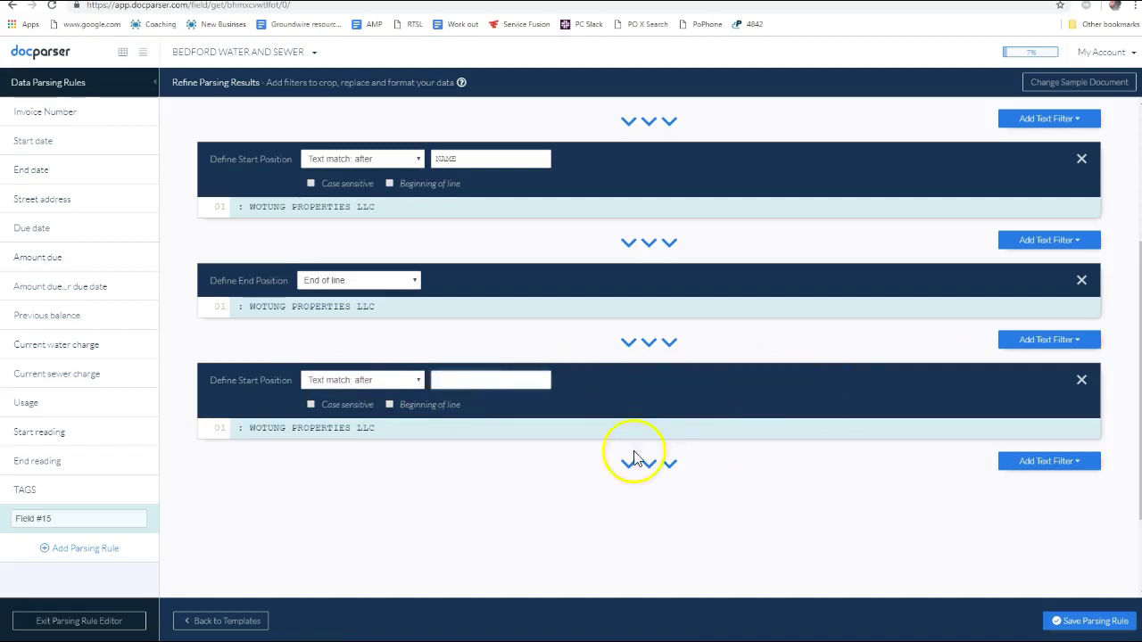
{"action": "type", "text": ":"}
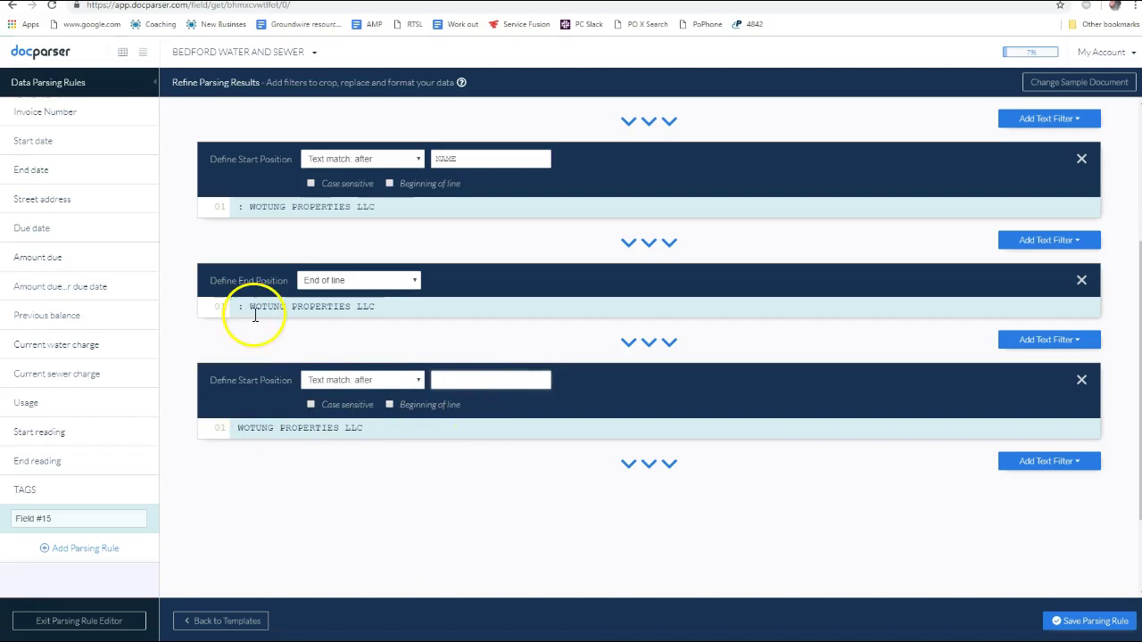
{"action": "left_click_drag", "start_coordinate": [251, 311], "coordinate": [240, 308]}
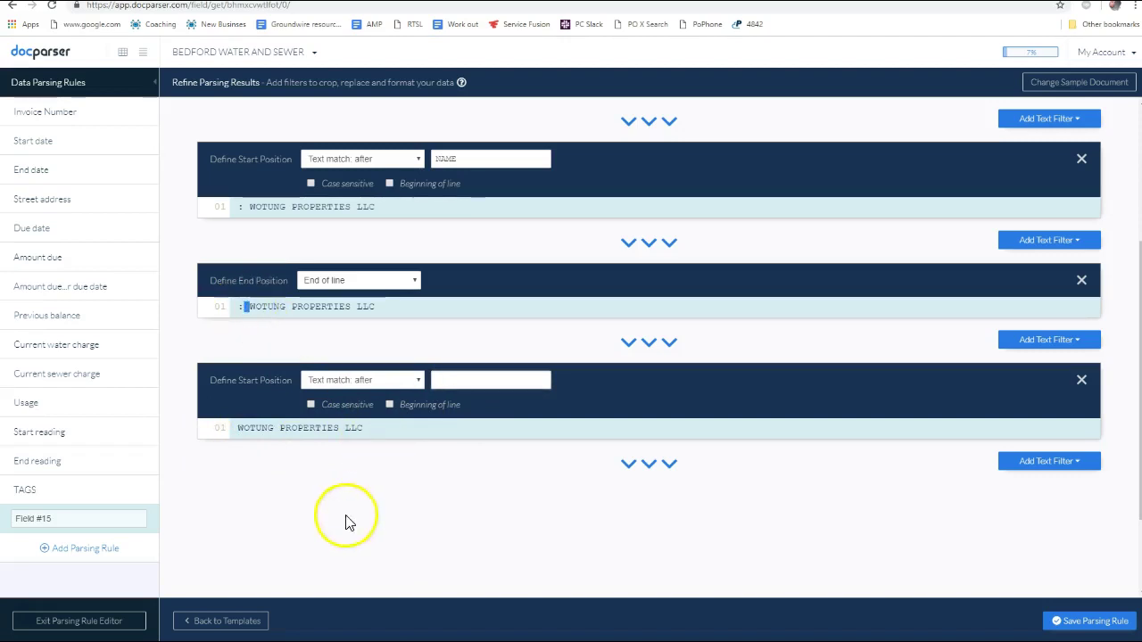
Add a Remove Blank Spaces filter and save the Customer name parsing rule
{"action": "left_click", "coordinate": [1046, 463]}
{"action": "mouse_move", "coordinate": [1070, 494]}
{"action": "mouse_move", "coordinate": [1059, 532]}
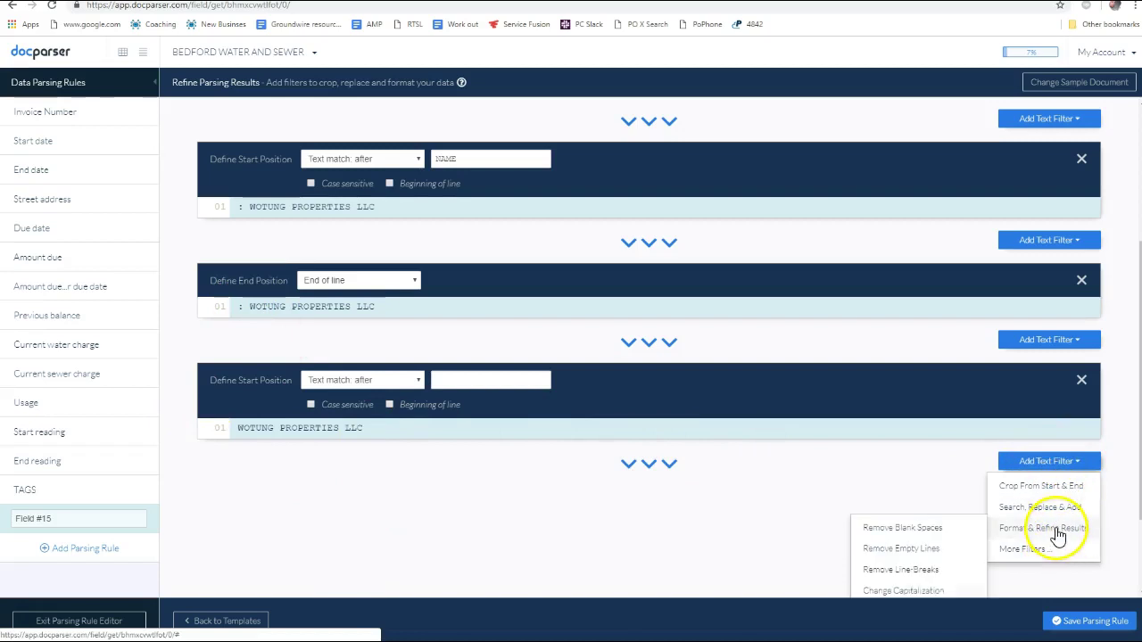
{"action": "left_click", "coordinate": [929, 532]}
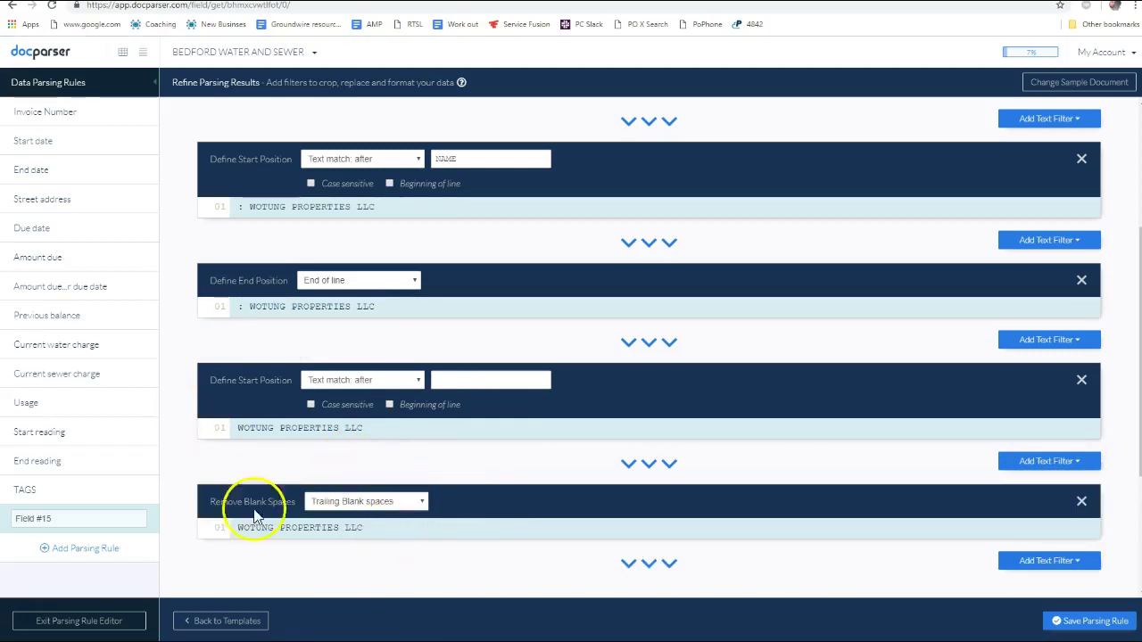
{"action": "scroll", "coordinate": [535, 460], "scroll_direction": "down", "scroll_amount": 3}
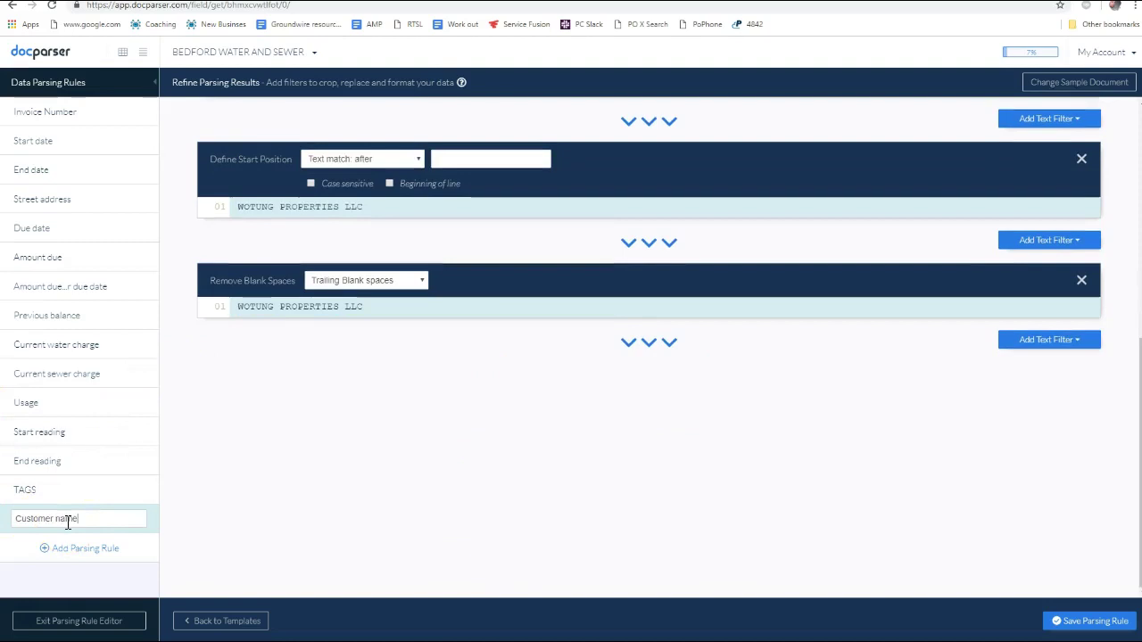
{"action": "left_click", "coordinate": [1080, 621]}
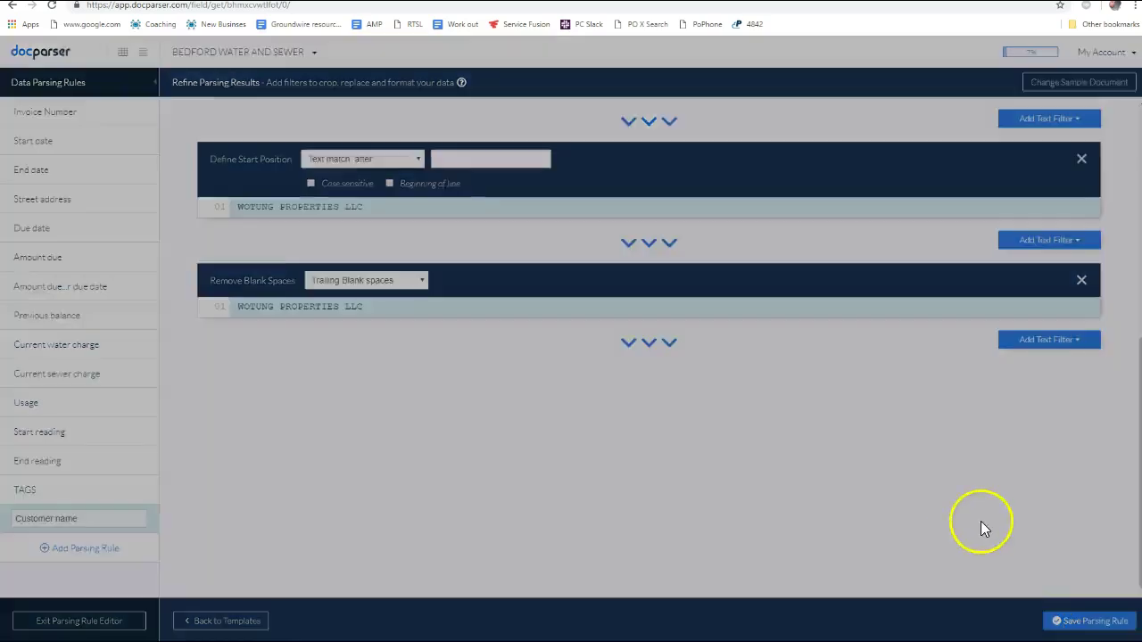
{"action": "left_click", "coordinate": [598, 193]}
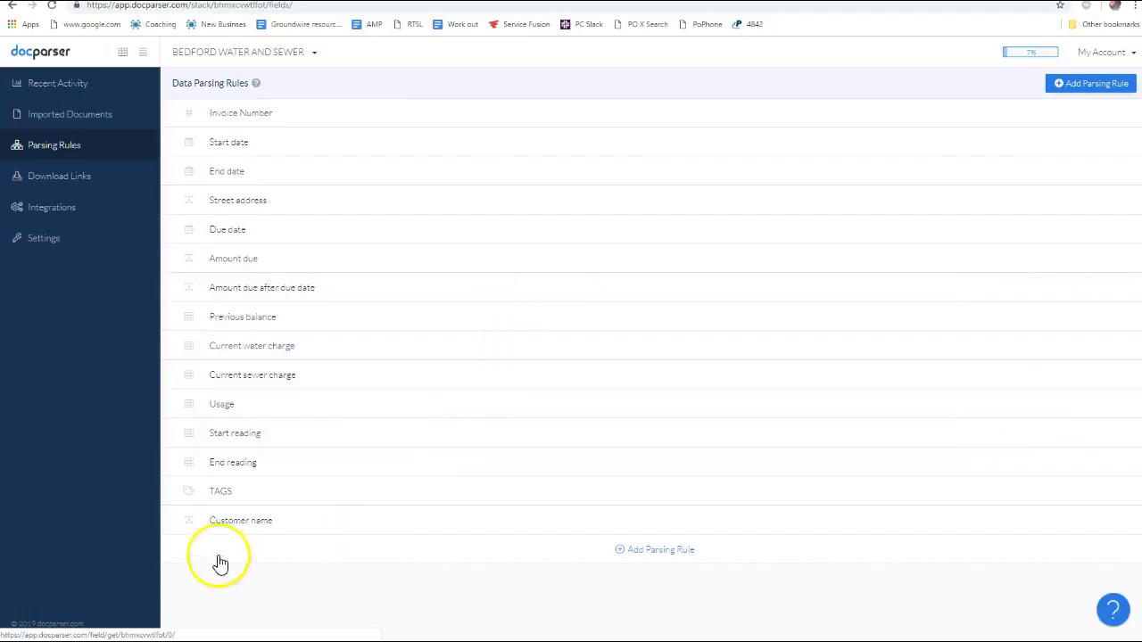
Return to Zapier and refresh the Create Spreadsheet Row template's fields
{"action": "key", "text": "alt+Tab"}
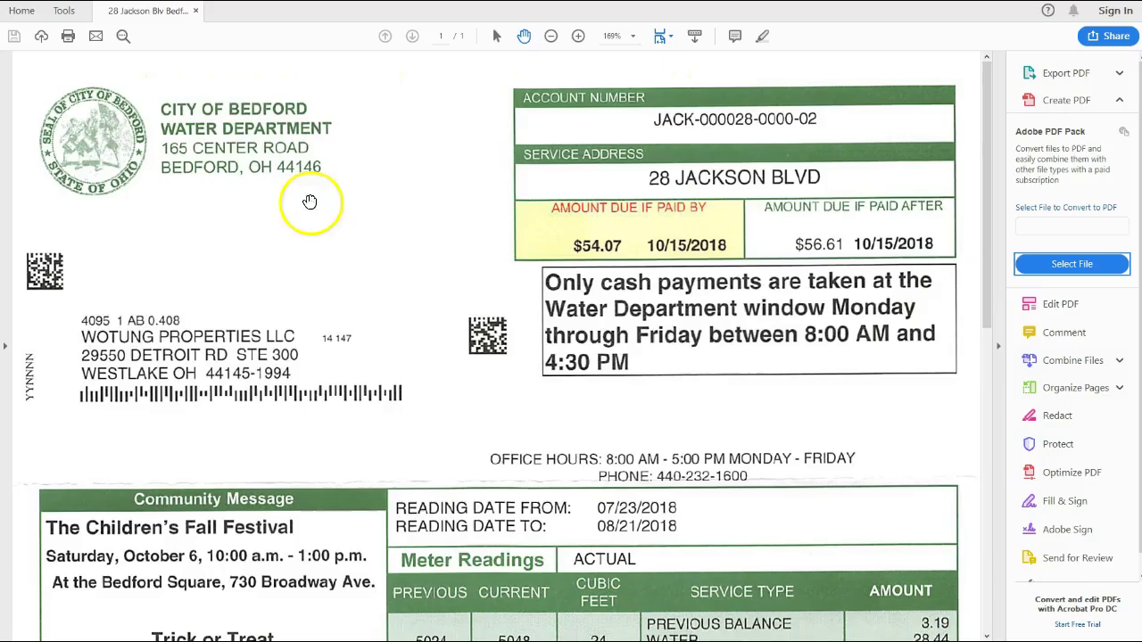
{"action": "key", "text": "alt+Tab"}
{"action": "key", "text": "alt+Tab"}
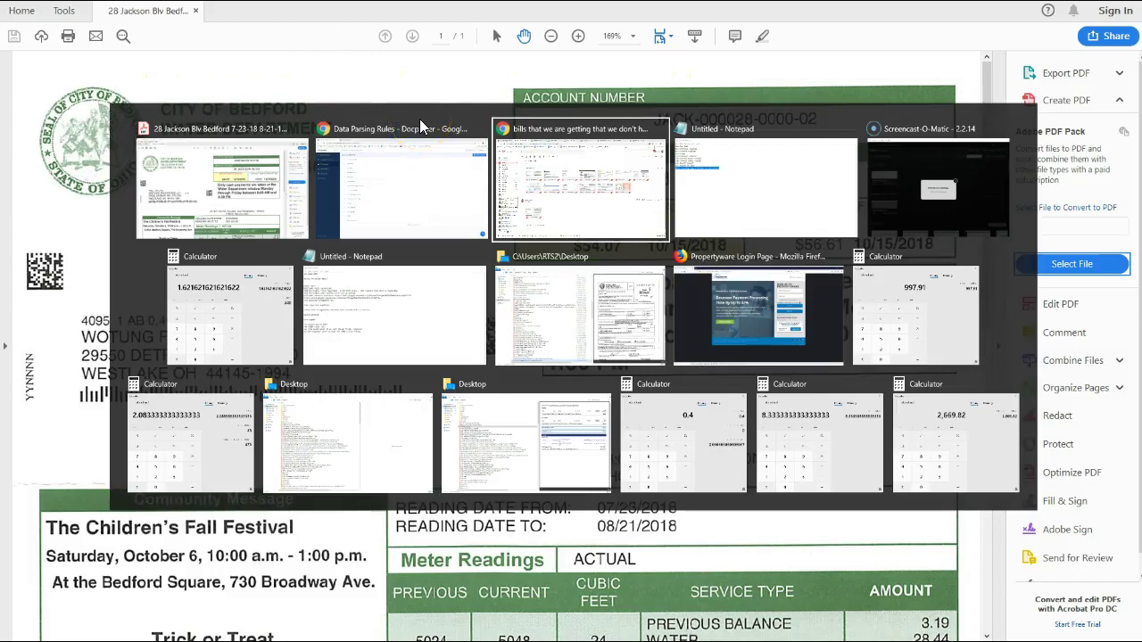
{"action": "key", "text": "shift+alt+Tab"}
{"action": "key", "text": "ctrl+Tab"}
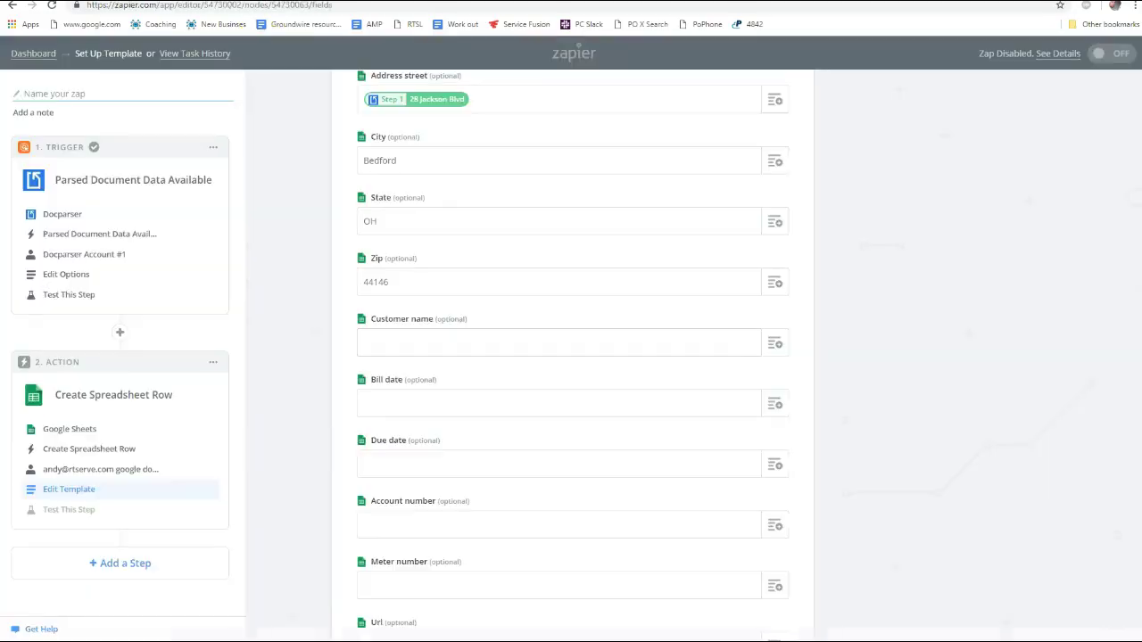
{"action": "scroll", "coordinate": [501, 357], "scroll_direction": "down", "scroll_amount": 15}
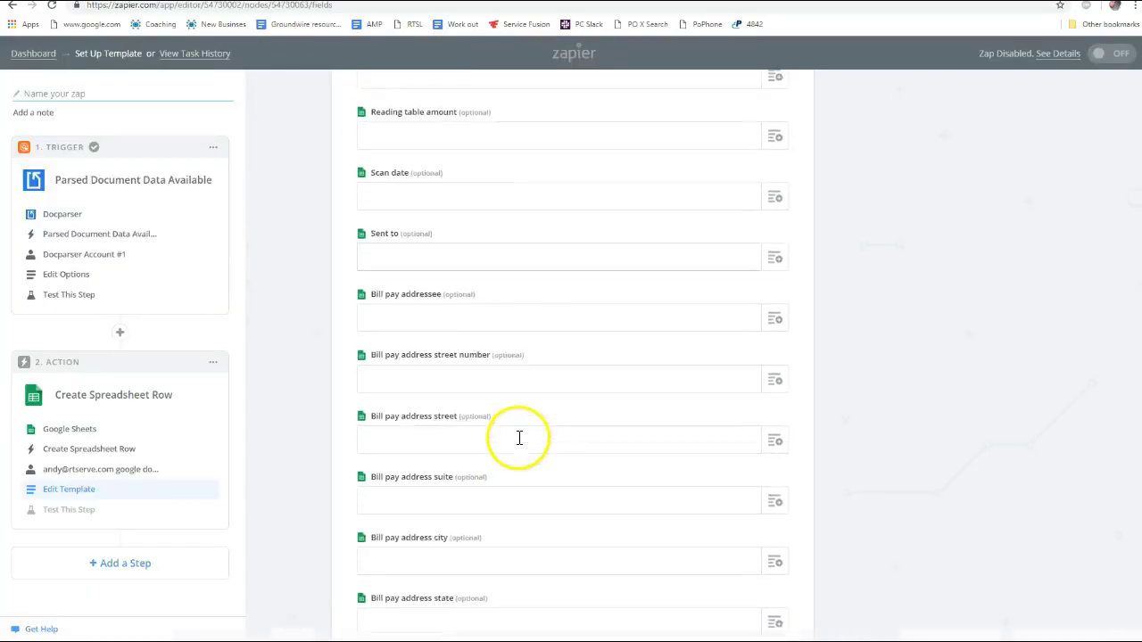
{"action": "scroll", "coordinate": [482, 482], "scroll_direction": "up", "scroll_amount": 1}
{"action": "scroll", "coordinate": [375, 517], "scroll_direction": "down", "scroll_amount": 1}
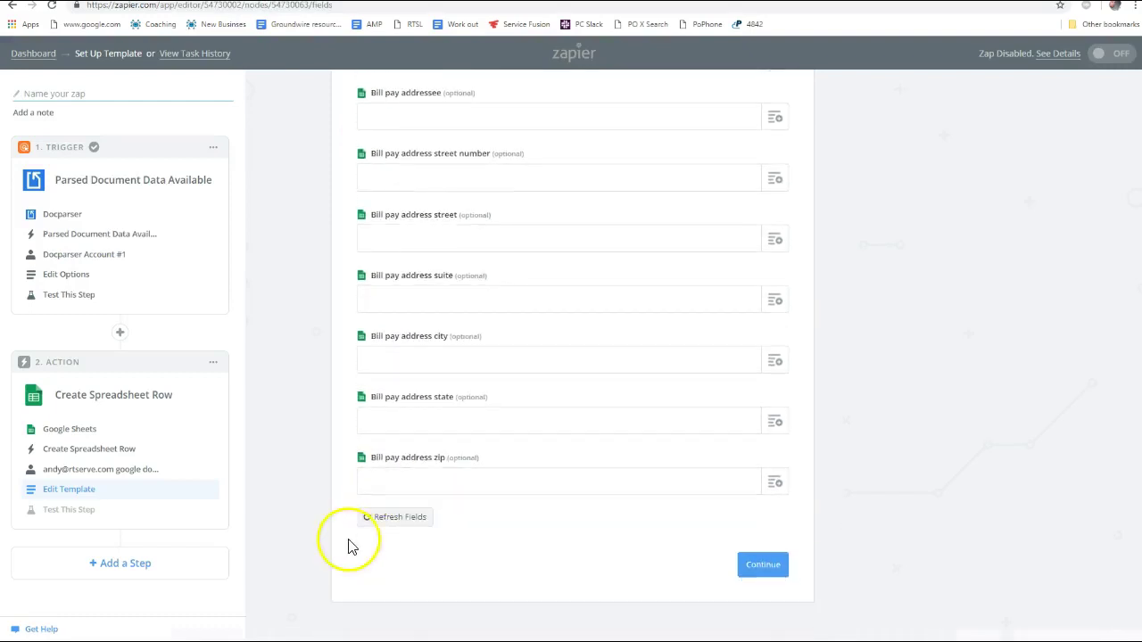
{"action": "left_click", "coordinate": [386, 517]}
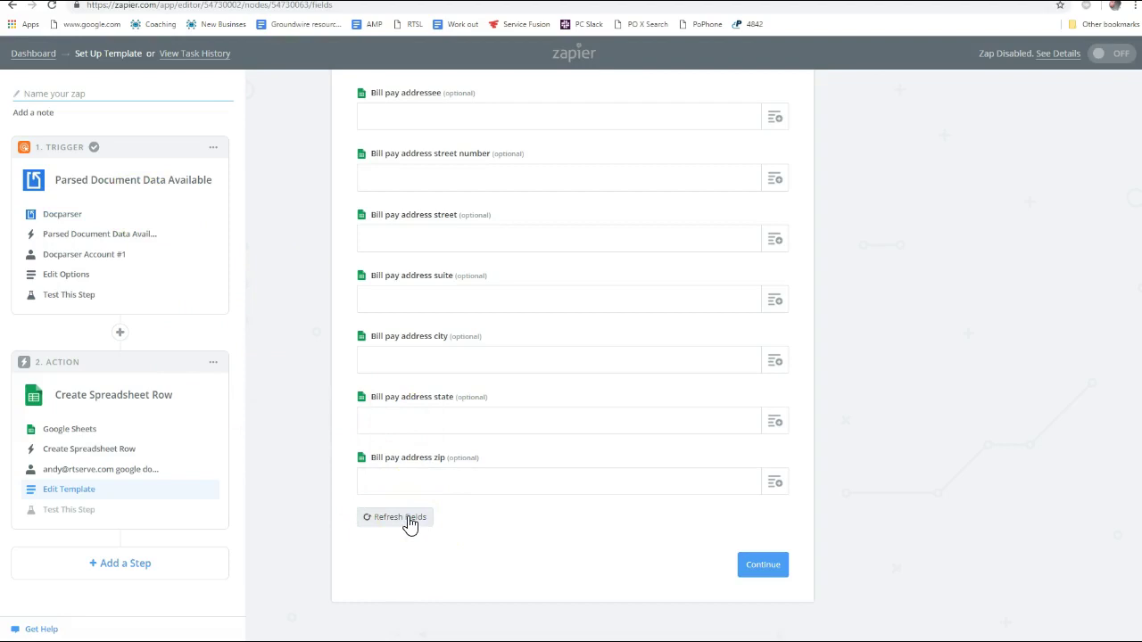
{"action": "left_click", "coordinate": [409, 523]}
{"action": "scroll", "coordinate": [415, 410], "scroll_direction": "up", "scroll_amount": 20}
{"action": "scroll", "coordinate": [415, 406], "scroll_direction": "down", "scroll_amount": 5}
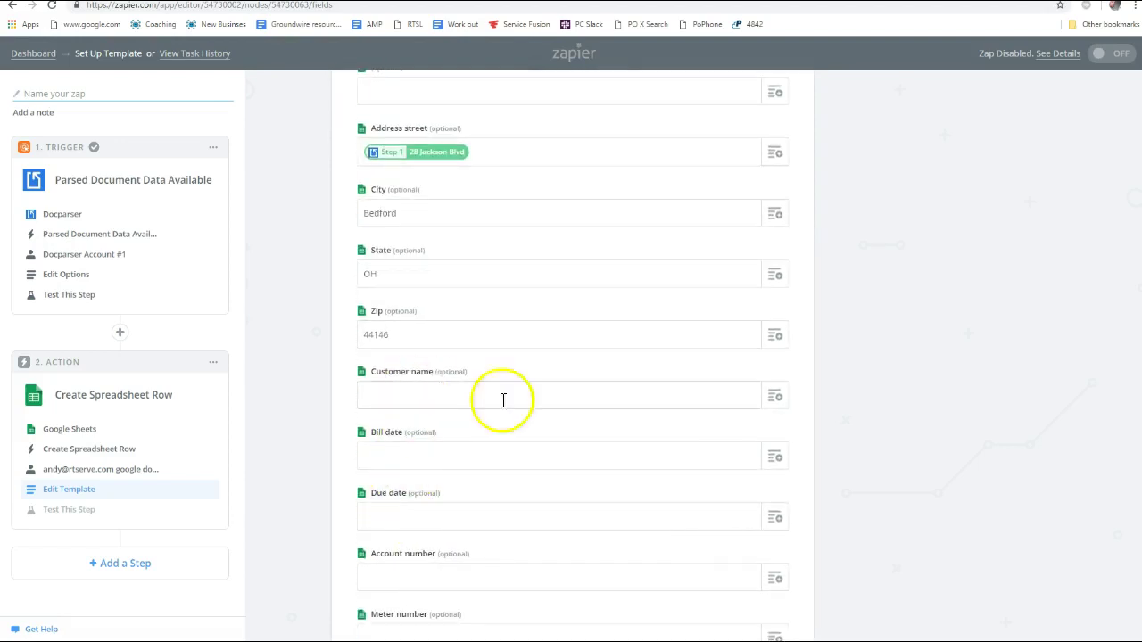
Search Customer name's data picker for 'custom', then clear and close it unmapped
{"action": "left_click", "coordinate": [774, 396]}
{"action": "type", "text": "custom"}
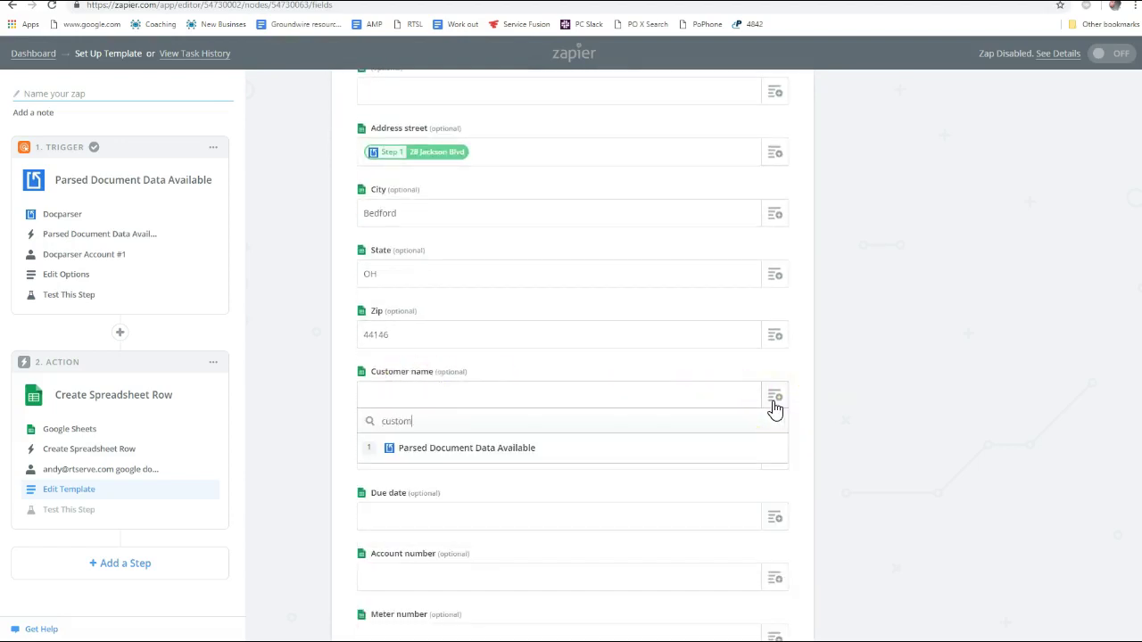
{"action": "double_click", "coordinate": [413, 419]}
{"action": "key", "text": "BackSpace"}
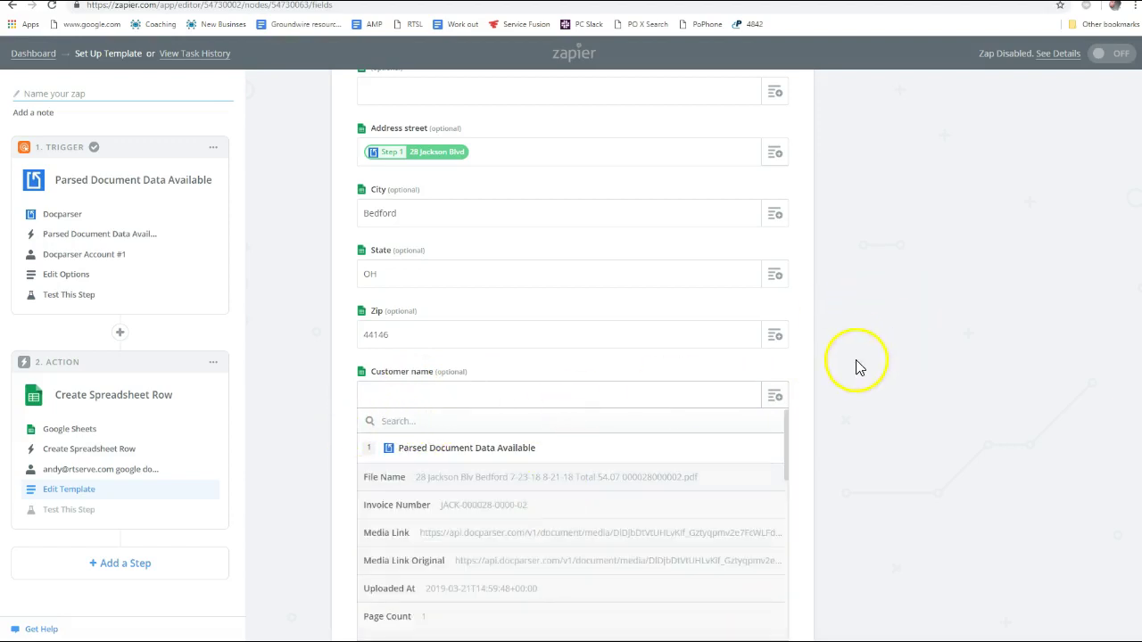
{"action": "left_click", "coordinate": [857, 366]}
{"action": "scroll", "coordinate": [1132, 132], "scroll_direction": "up", "scroll_amount": 4}
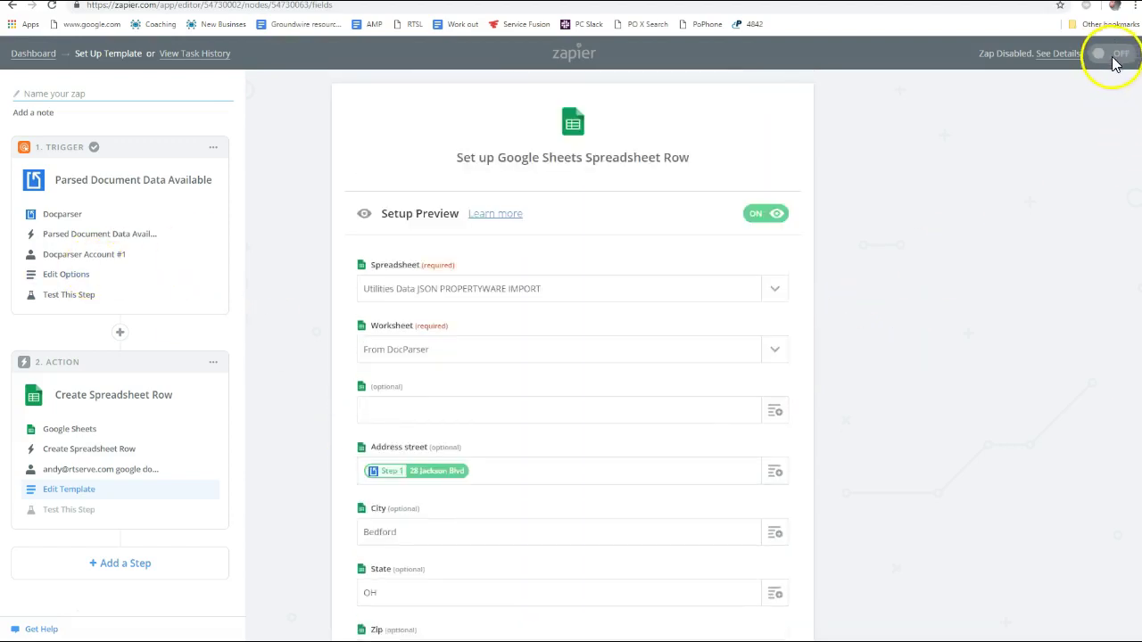
Confirm the row template and send a test row to Google Sheets
{"action": "scroll", "coordinate": [173, 480], "scroll_direction": "down", "scroll_amount": 15}
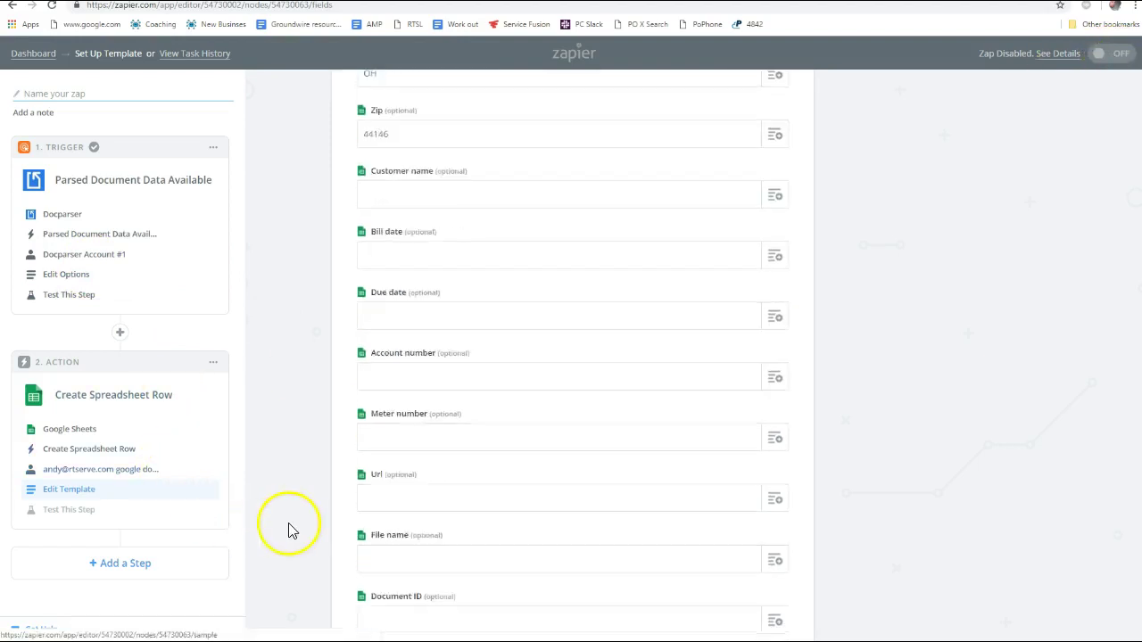
{"action": "scroll", "coordinate": [364, 555], "scroll_direction": "down", "scroll_amount": 10}
{"action": "left_click", "coordinate": [757, 584]}
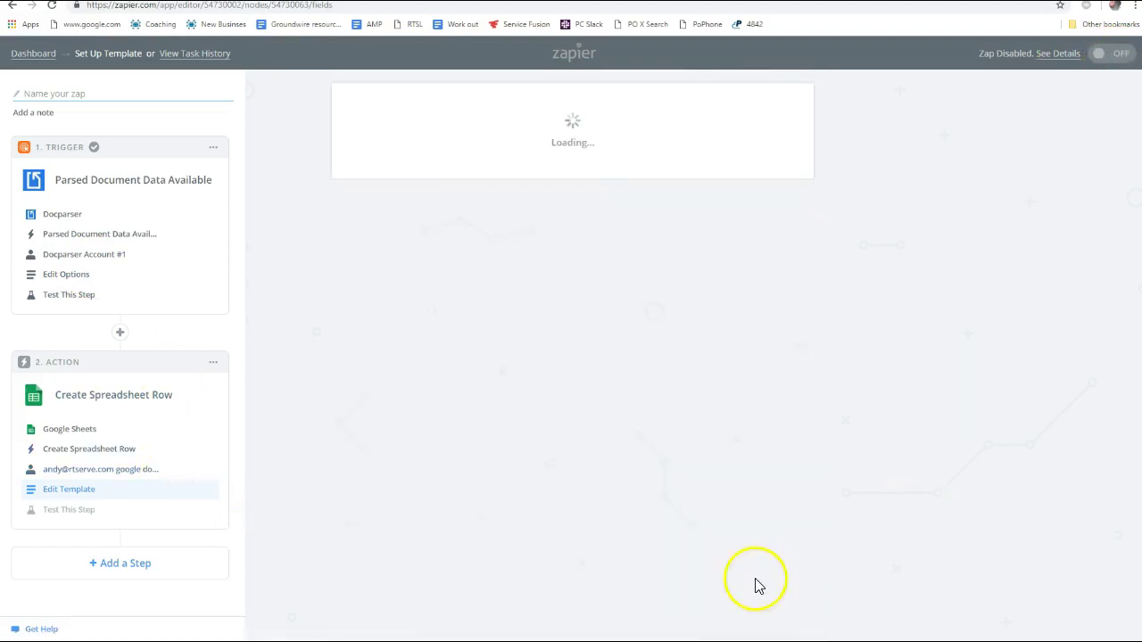
{"action": "scroll", "coordinate": [758, 424], "scroll_direction": "down", "scroll_amount": 8}
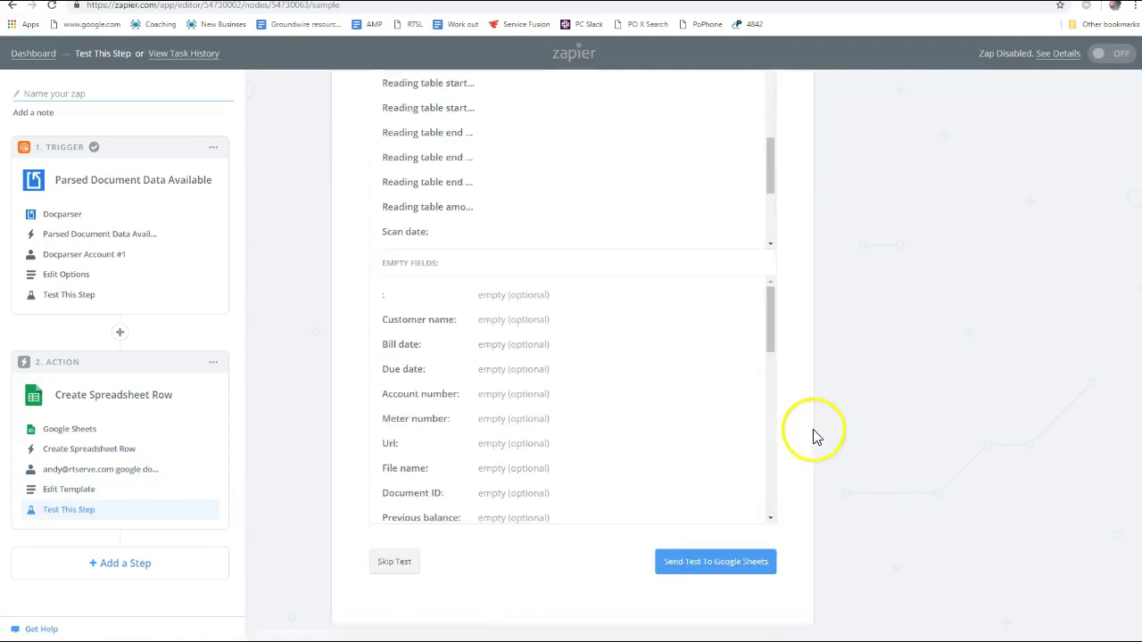
{"action": "left_click", "coordinate": [714, 544]}
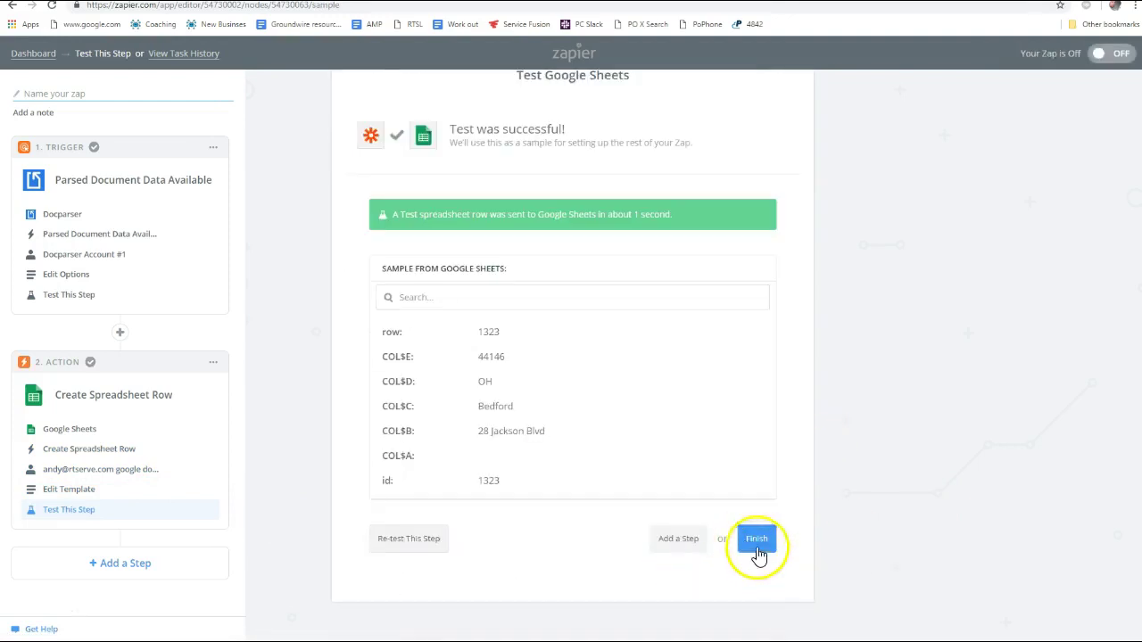
Name the zap 'Bedford Water Sewer Docparser to Google sheets' and switch it on
{"action": "left_click", "coordinate": [755, 538]}
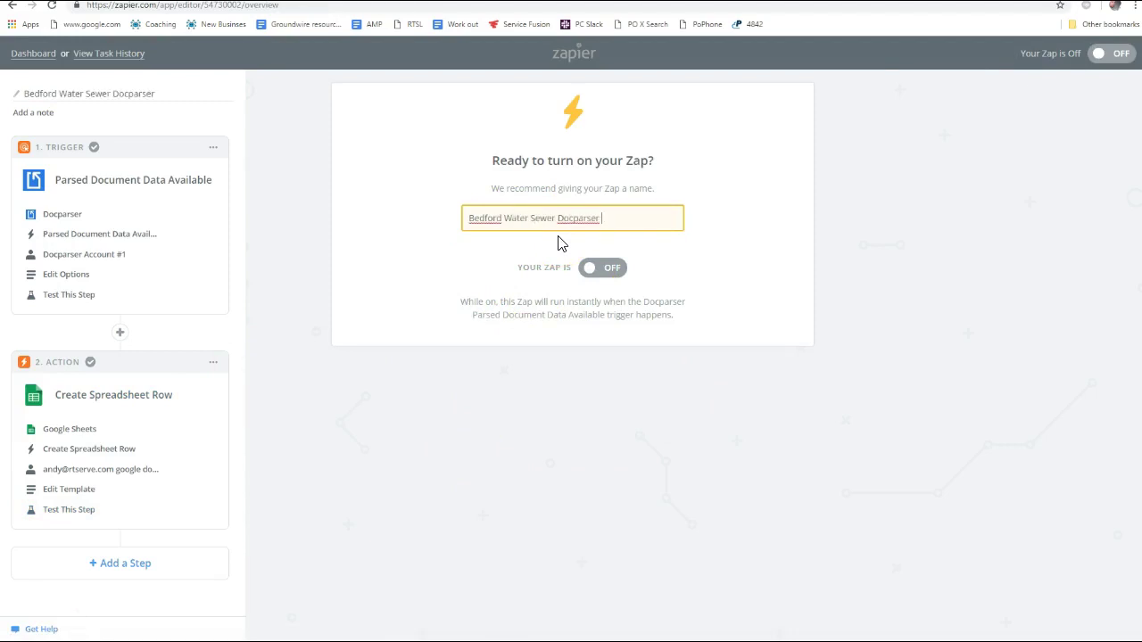
{"action": "type", "text": "sheets"}
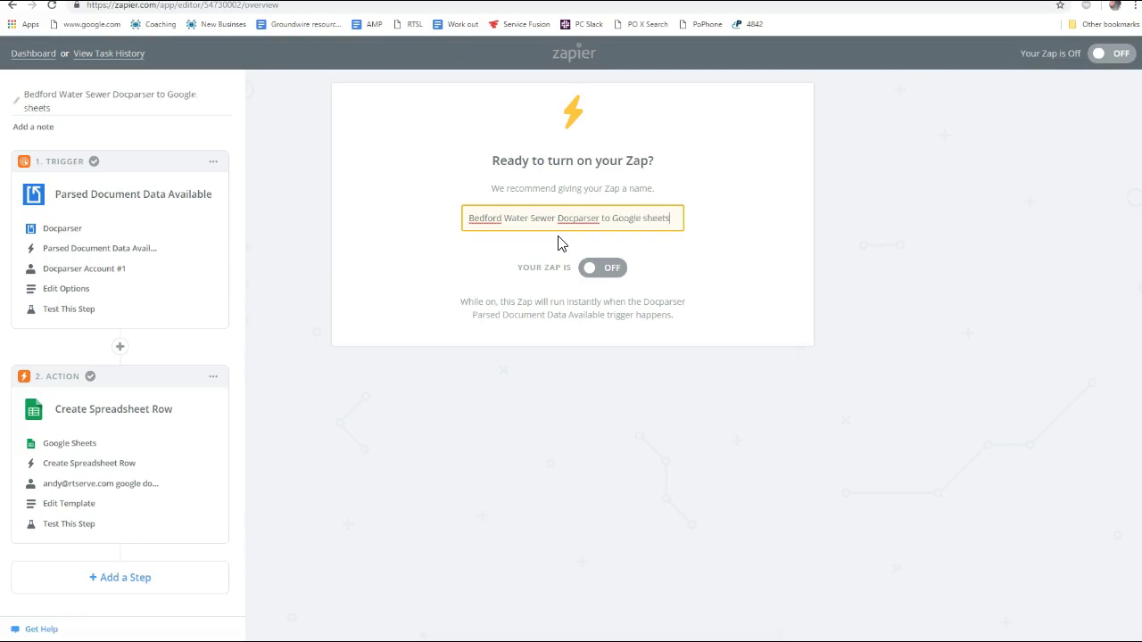
{"action": "left_click", "coordinate": [598, 260]}
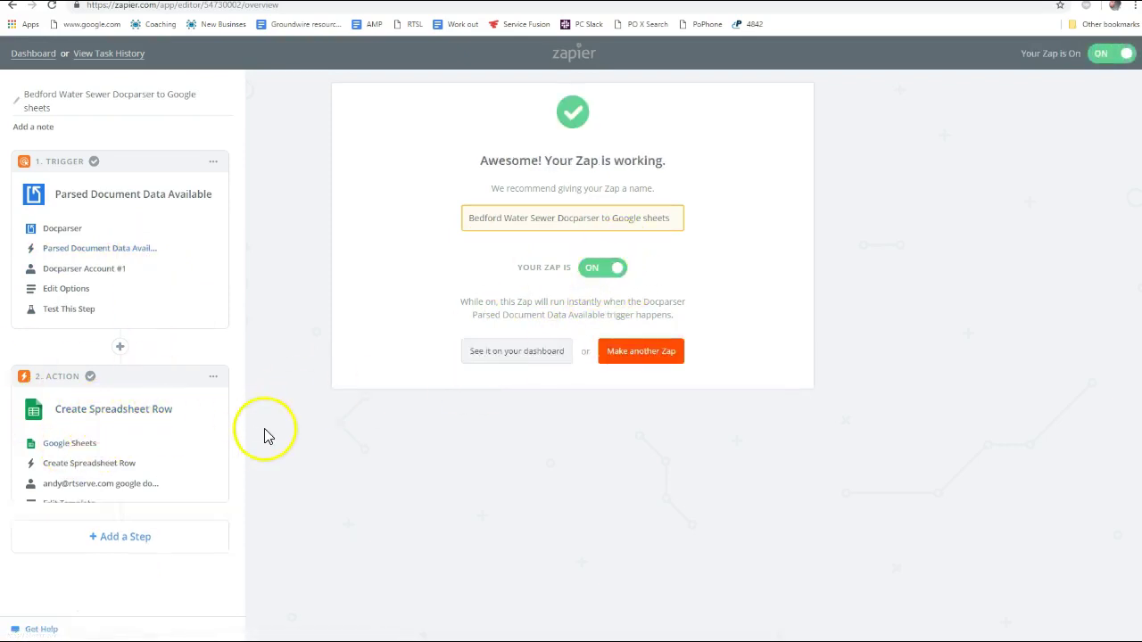
{"action": "left_click", "coordinate": [76, 443]}
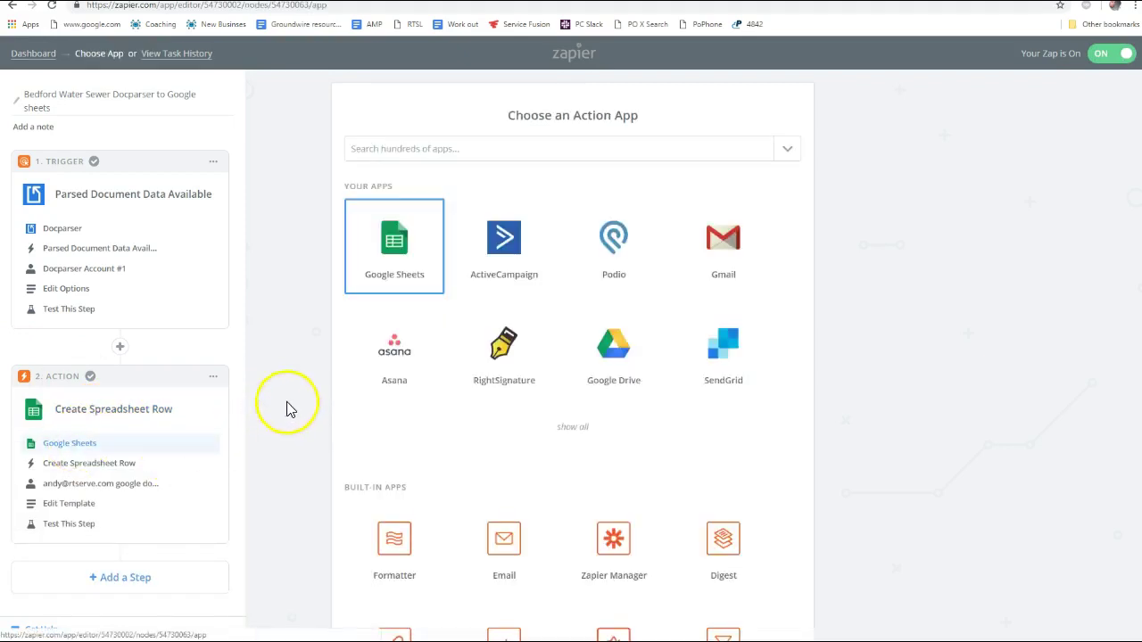
Edit the row template and map Customer name to the parsed Customer Name
{"action": "left_click", "coordinate": [70, 504]}
{"action": "scroll", "coordinate": [536, 406], "scroll_direction": "down", "scroll_amount": 5}
{"action": "scroll", "coordinate": [533, 422], "scroll_direction": "up", "scroll_amount": 3}
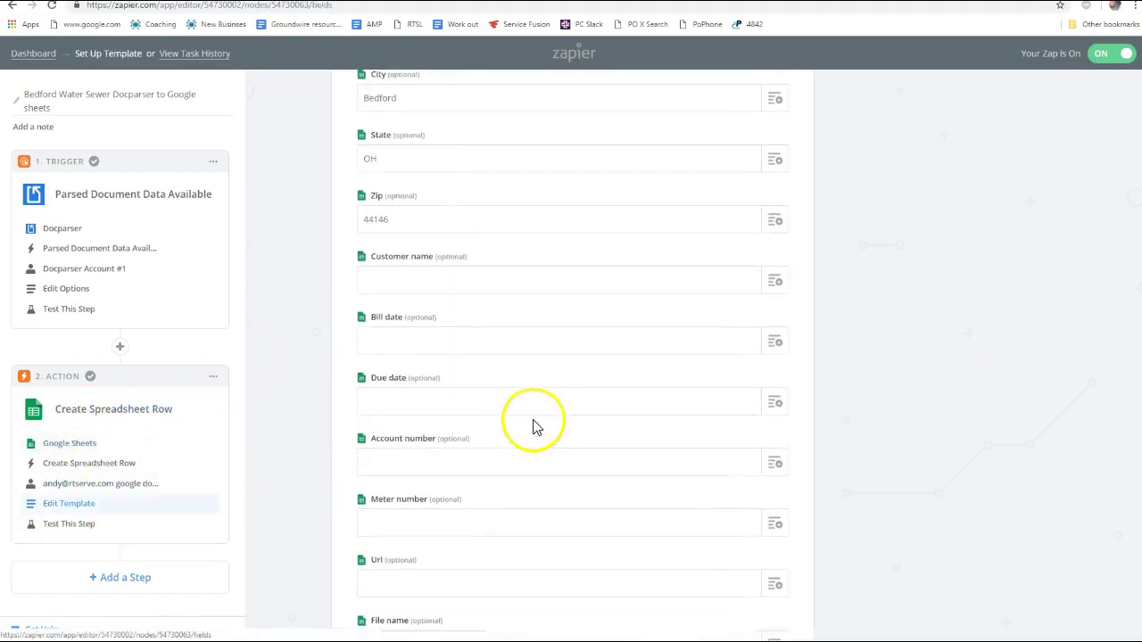
{"action": "left_click", "coordinate": [776, 282]}
{"action": "type", "text": "custom"}
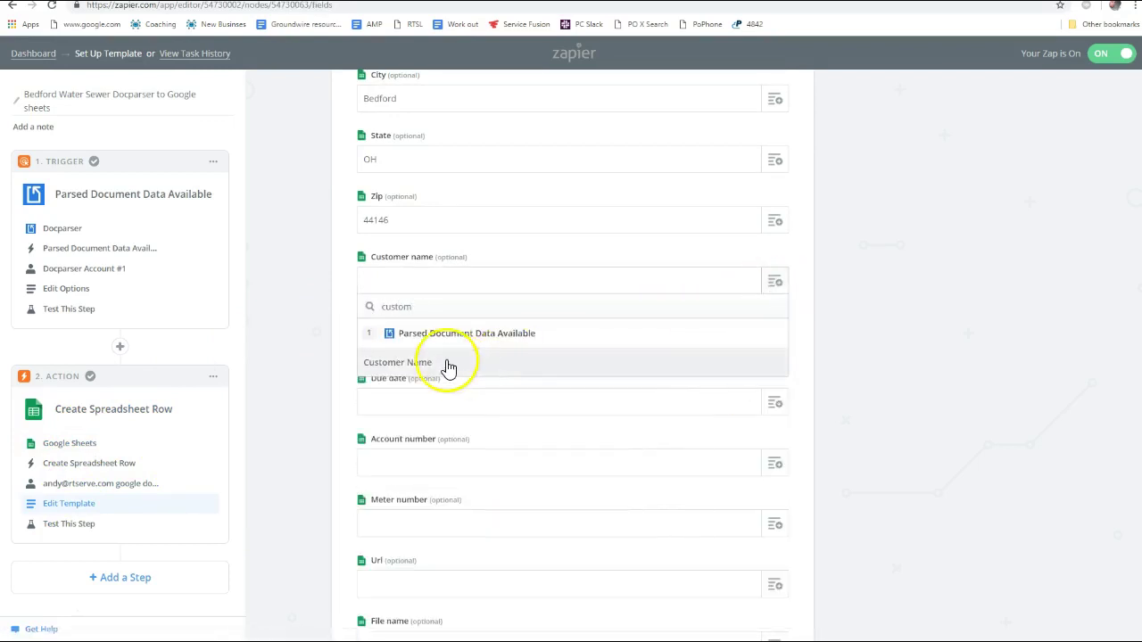
{"action": "left_click", "coordinate": [446, 363]}
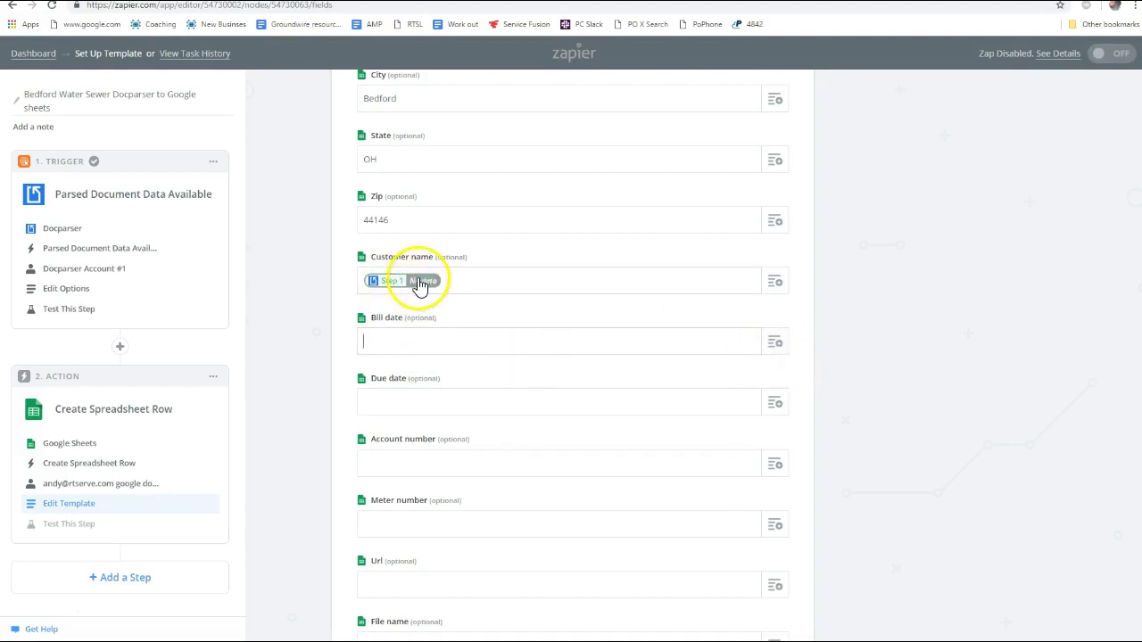
Check the bill PDF, then map Bill date to the parsed End Date
{"action": "left_click", "coordinate": [737, 346]}
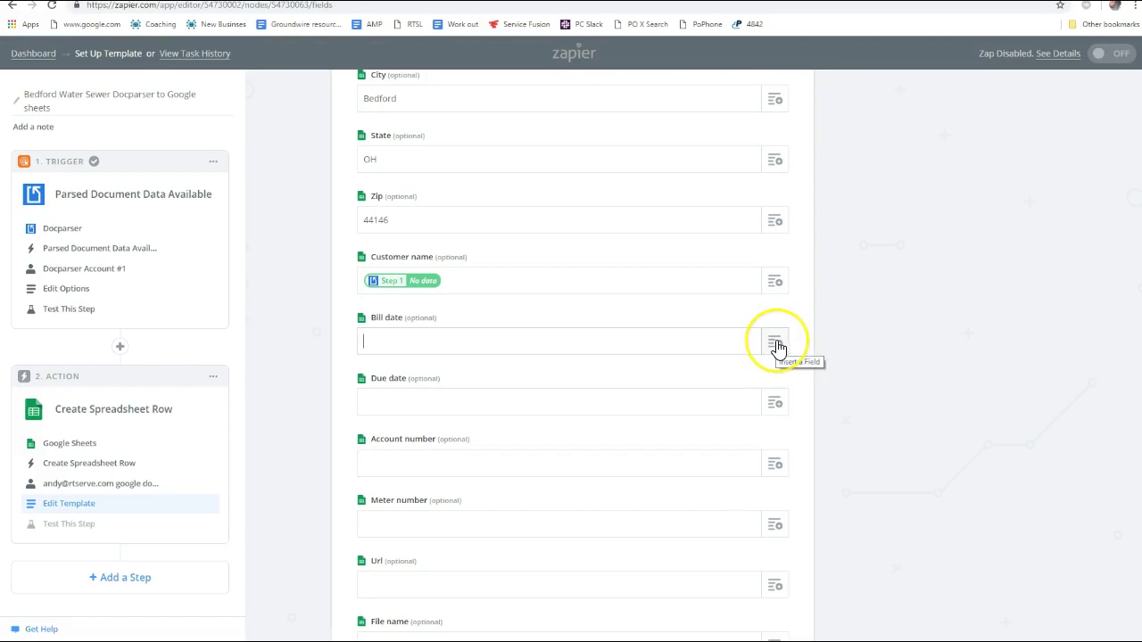
{"action": "key", "text": "alt+Tab"}
{"action": "left_click", "coordinate": [574, 304]}
{"action": "key", "text": "alt+Tab"}
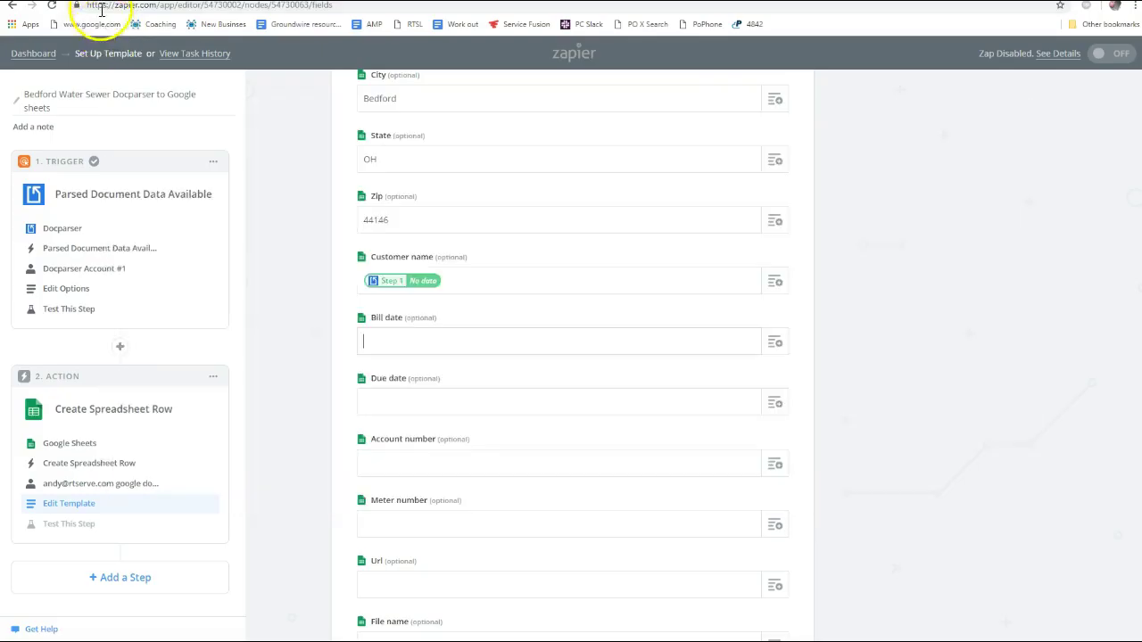
{"action": "left_click", "coordinate": [777, 346]}
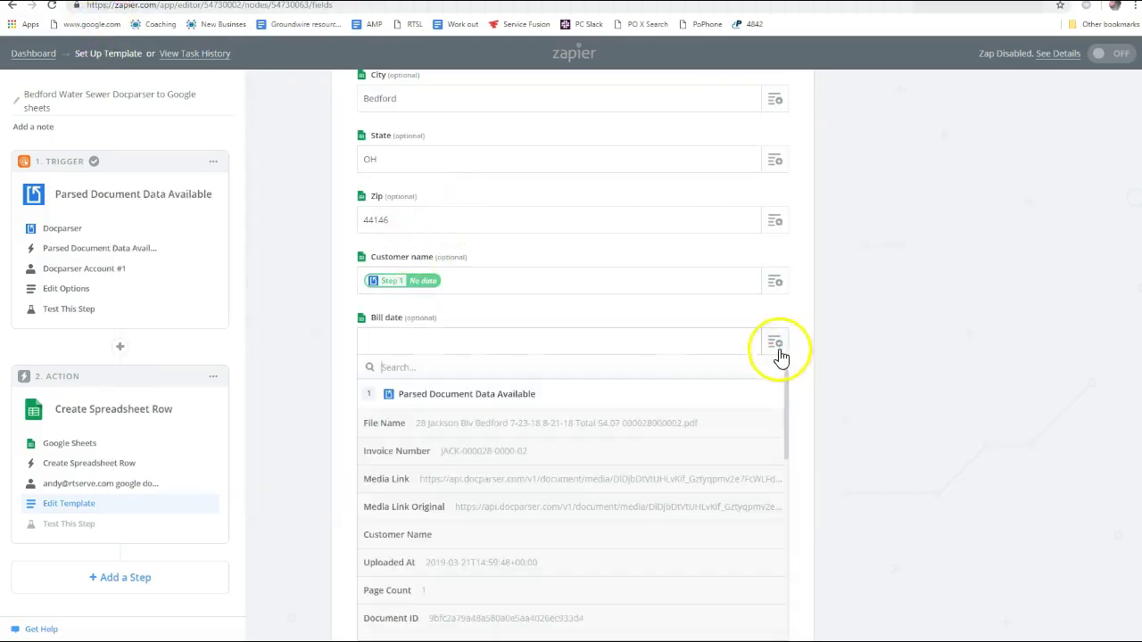
{"action": "type", "text": "date"}
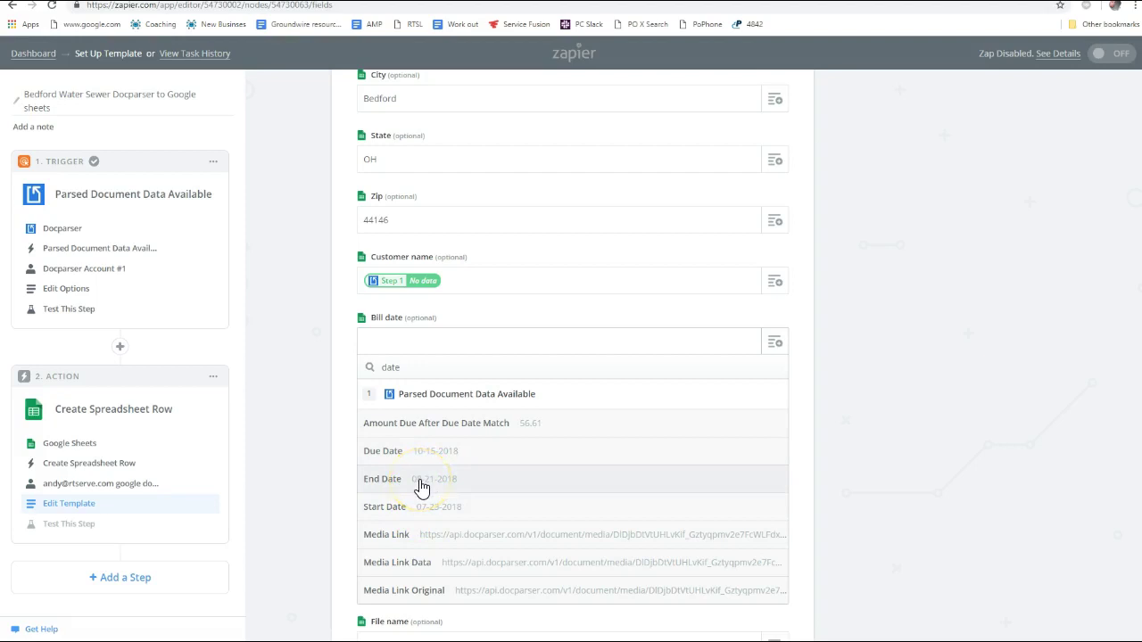
{"action": "left_click", "coordinate": [422, 487]}
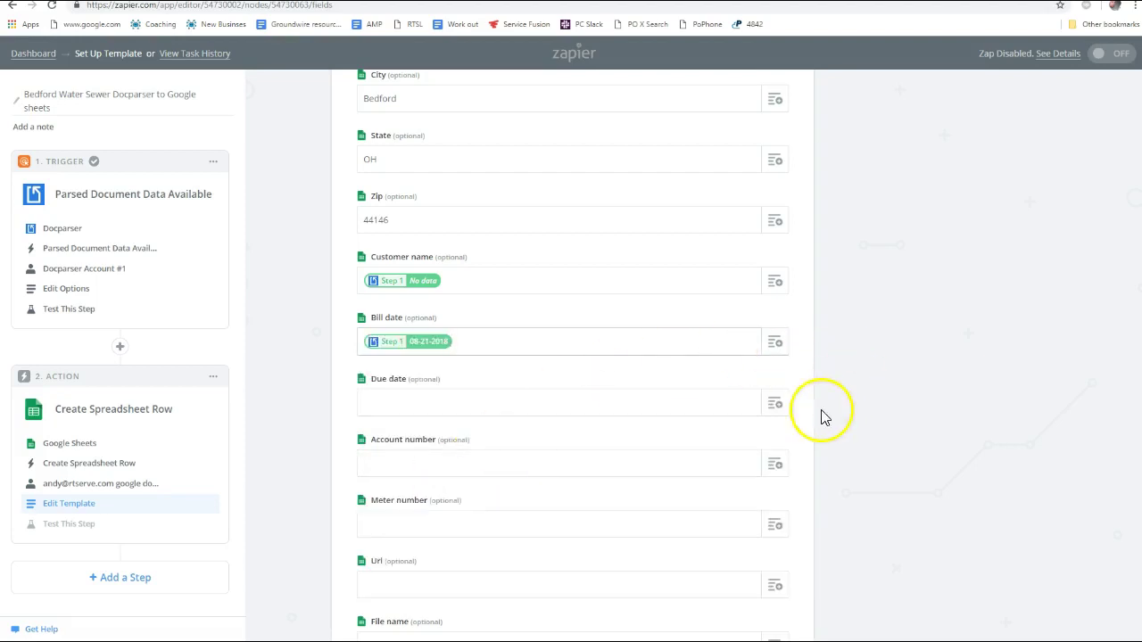
Map Due date to the parsed Due Date and Account number to Invoice Number
{"action": "scroll", "coordinate": [821, 413], "scroll_direction": "down", "scroll_amount": 3}
{"action": "left_click", "coordinate": [776, 219]}
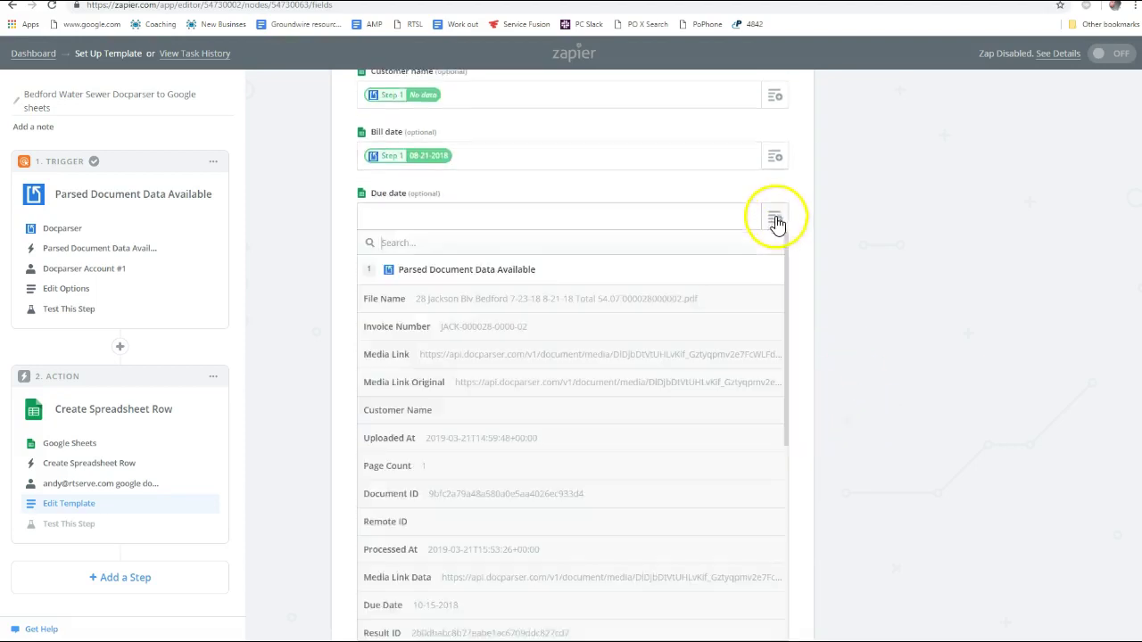
{"action": "type", "text": "date"}
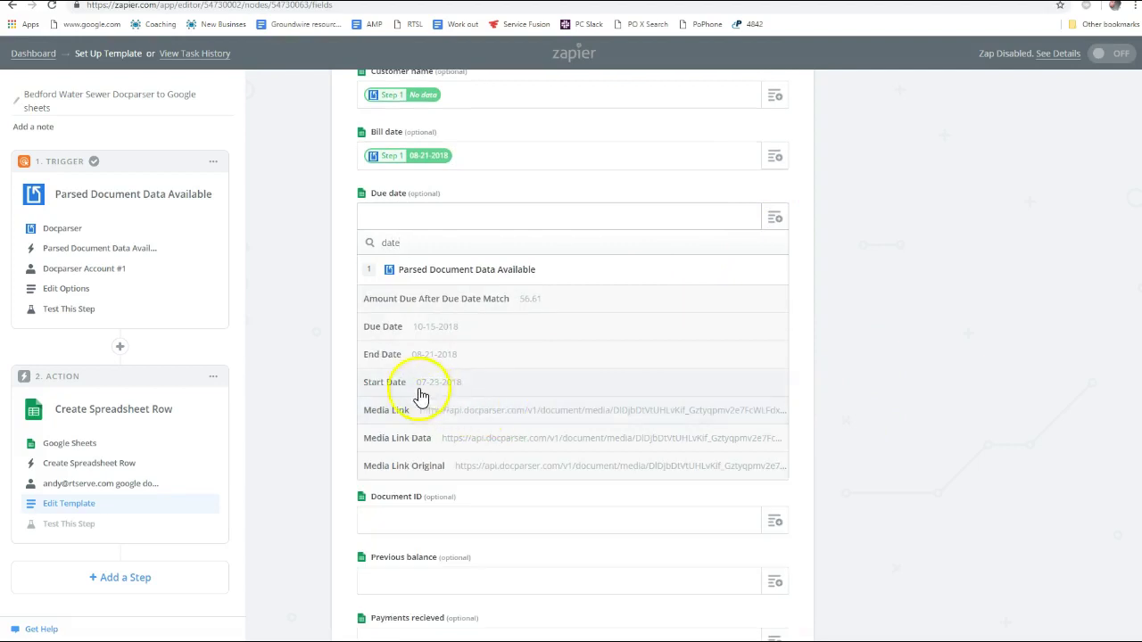
{"action": "left_click", "coordinate": [412, 334]}
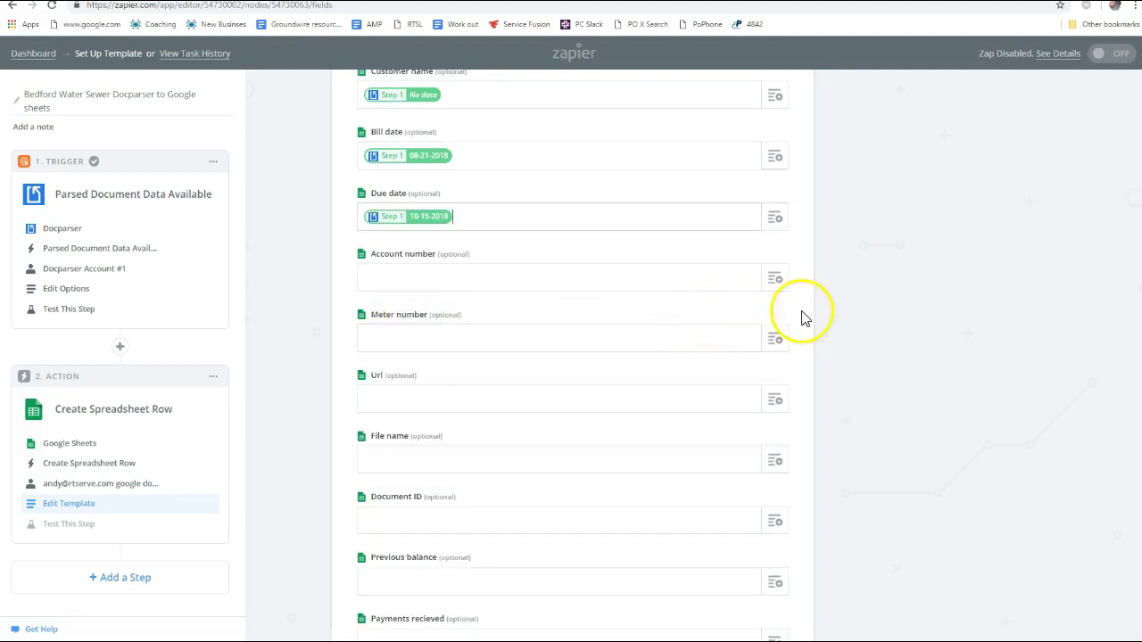
{"action": "left_click", "coordinate": [776, 280]}
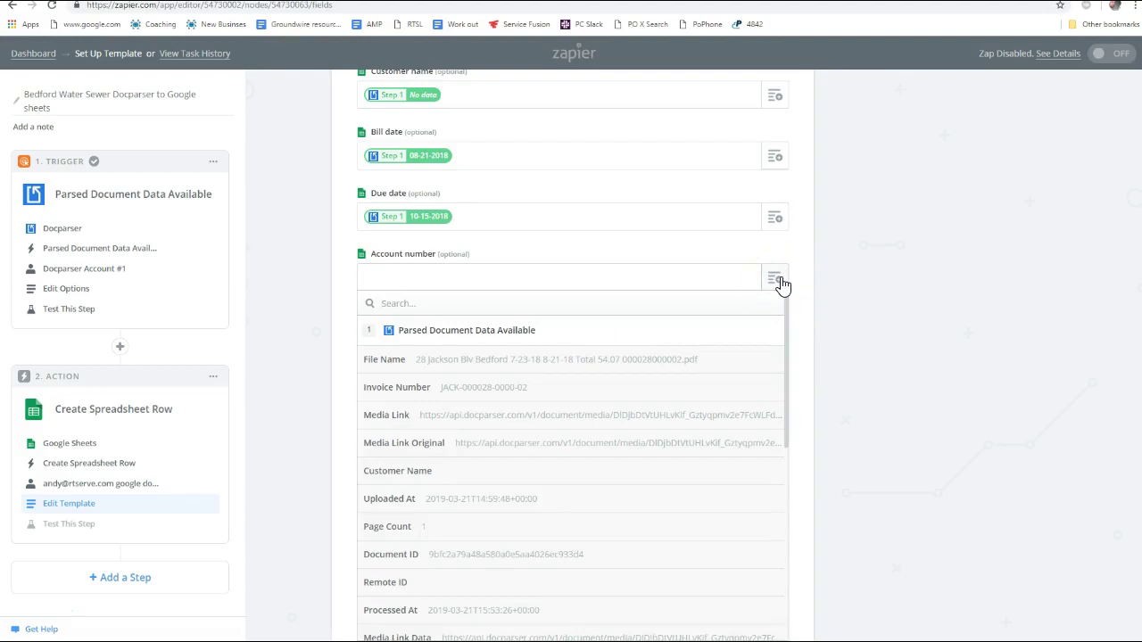
{"action": "type", "text": "acc"}
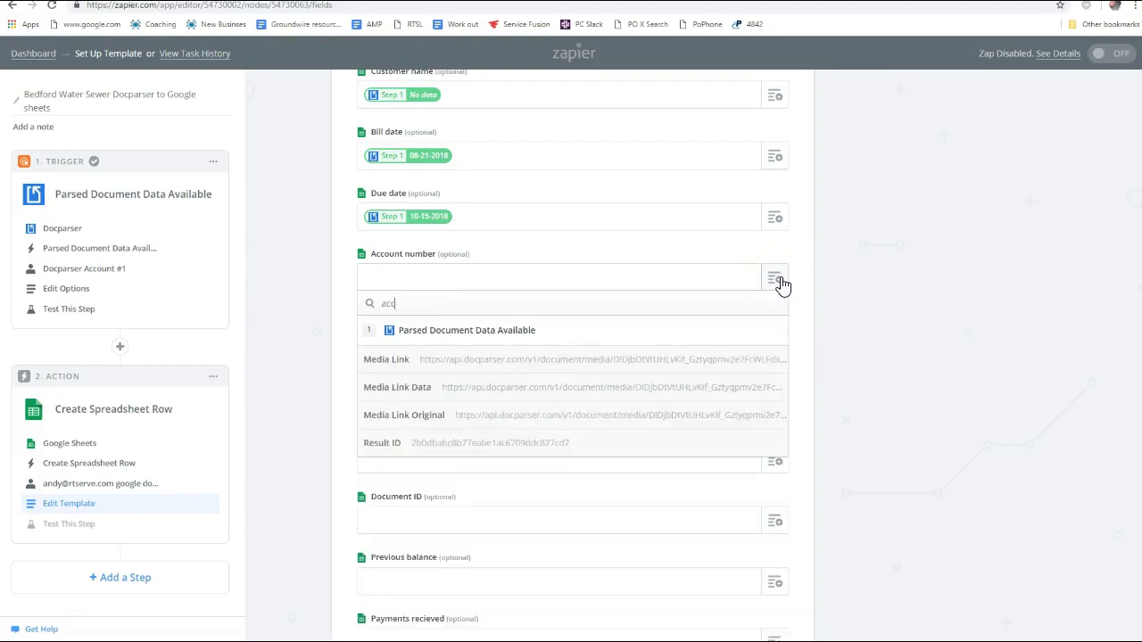
{"action": "key", "text": "BackSpace"}
{"action": "key", "text": "BackSpace"}
{"action": "key", "text": "BackSpace"}
{"action": "type", "text": "num"}
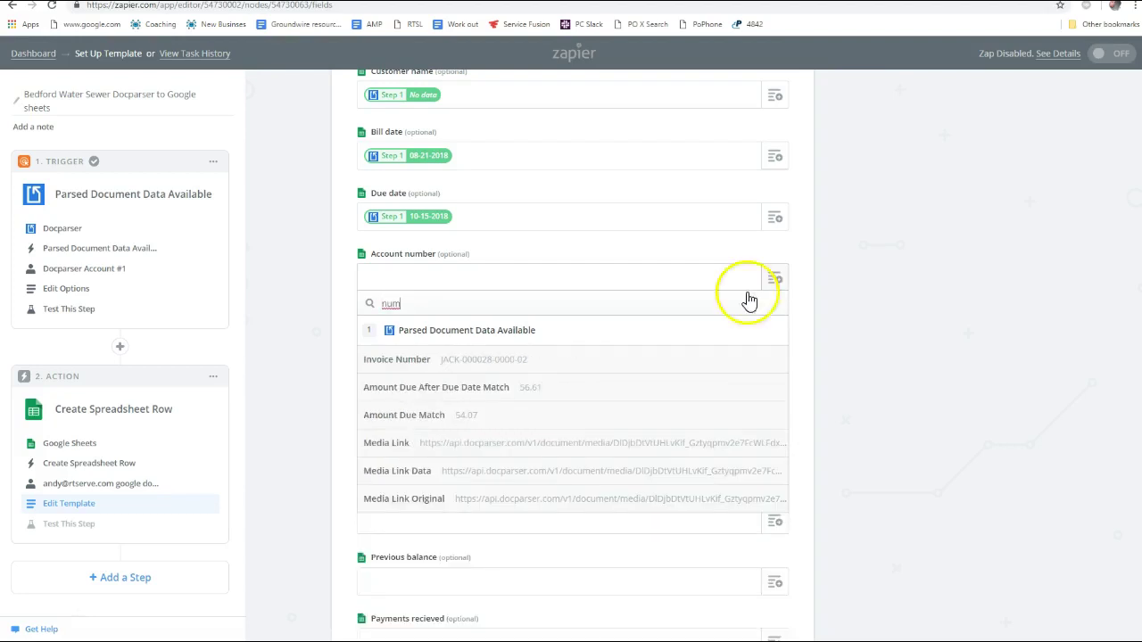
{"action": "left_click", "coordinate": [513, 363]}
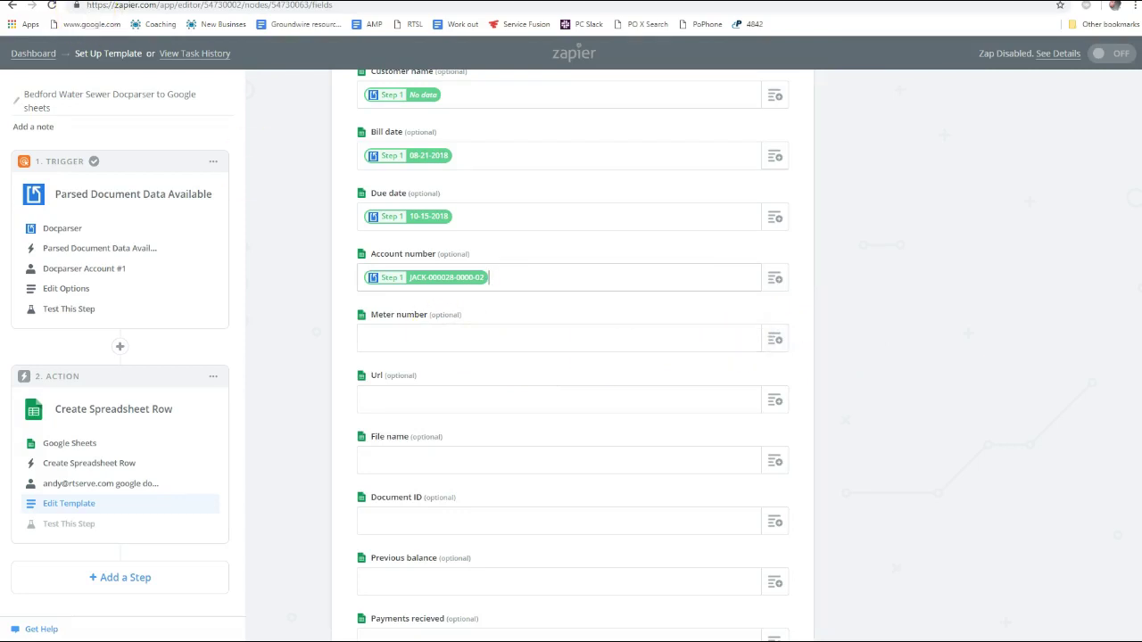
Bring the Bedford water bill PDF to the front
{"action": "left_click", "coordinate": [93, 11]}
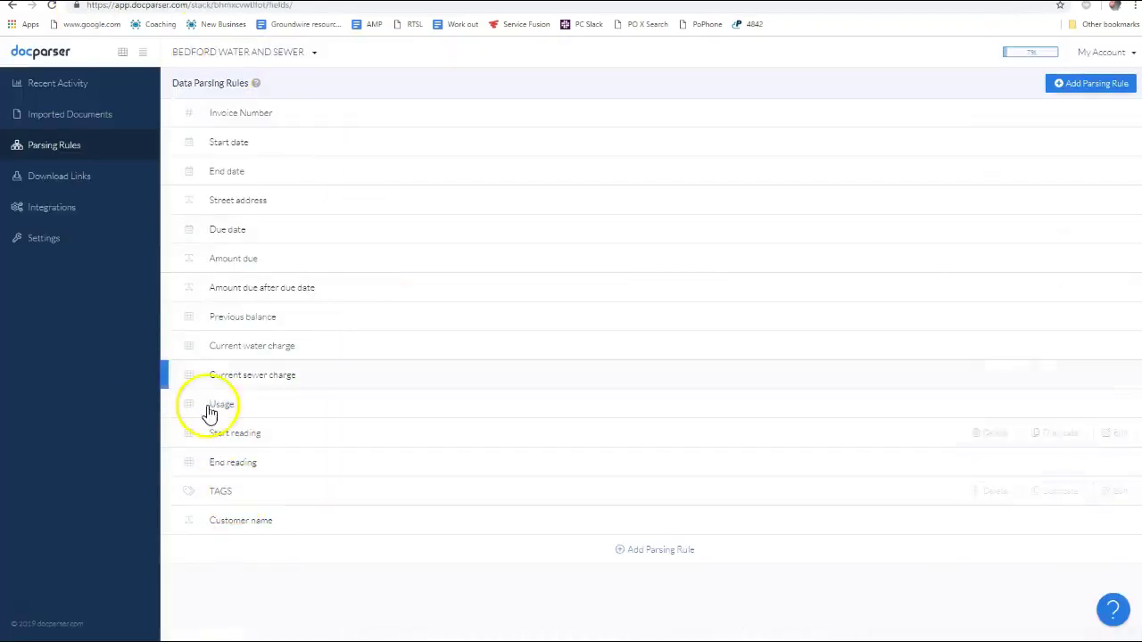
{"action": "key", "text": "alt+Tab"}
{"action": "key", "text": "alt+Tab"}
{"action": "key", "text": "alt+shift+Tab"}
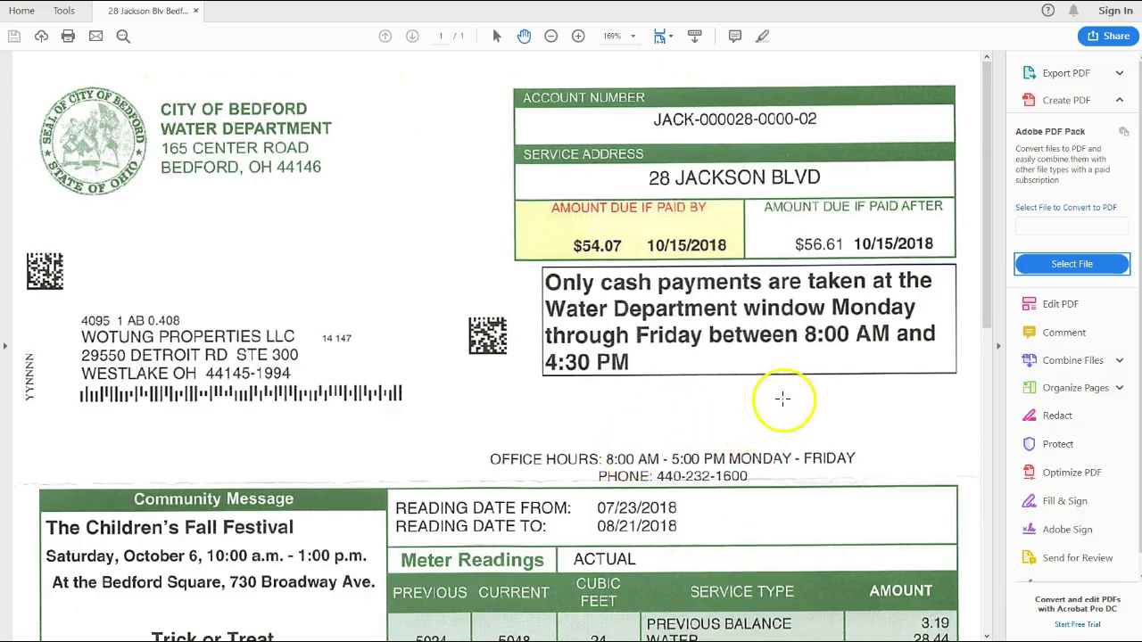
Scroll through the Bedford water bill, then return to the Zapier row template editor
{"action": "scroll", "coordinate": [783, 392], "scroll_direction": "down", "scroll_amount": 3}
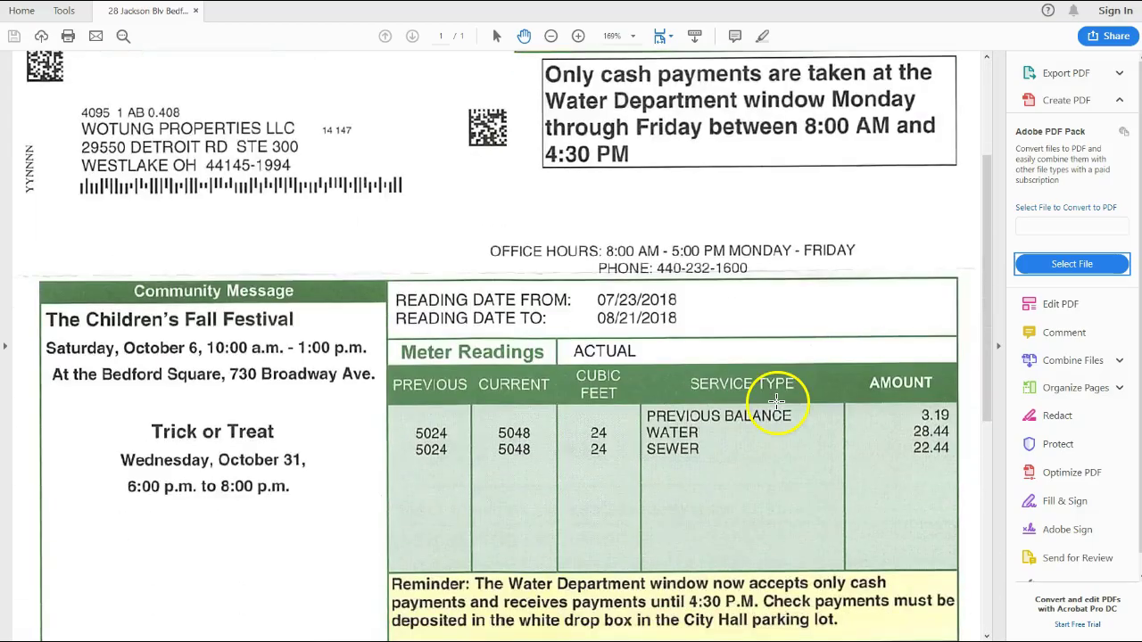
{"action": "scroll", "coordinate": [762, 408], "scroll_direction": "down", "scroll_amount": 7}
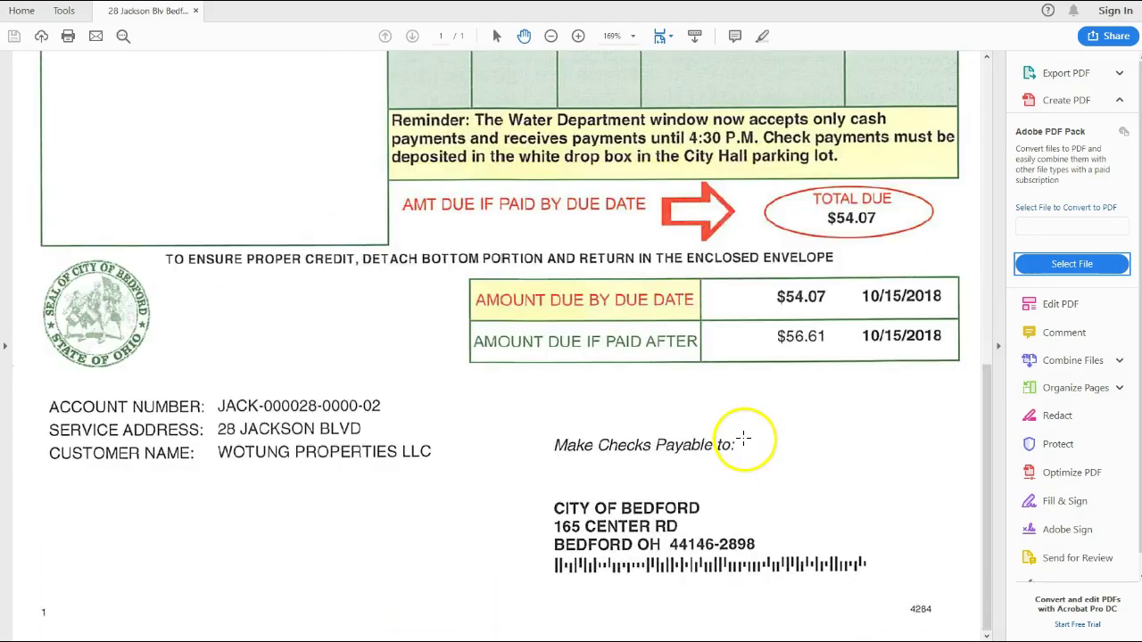
{"action": "scroll", "coordinate": [720, 525], "scroll_direction": "up", "scroll_amount": 3}
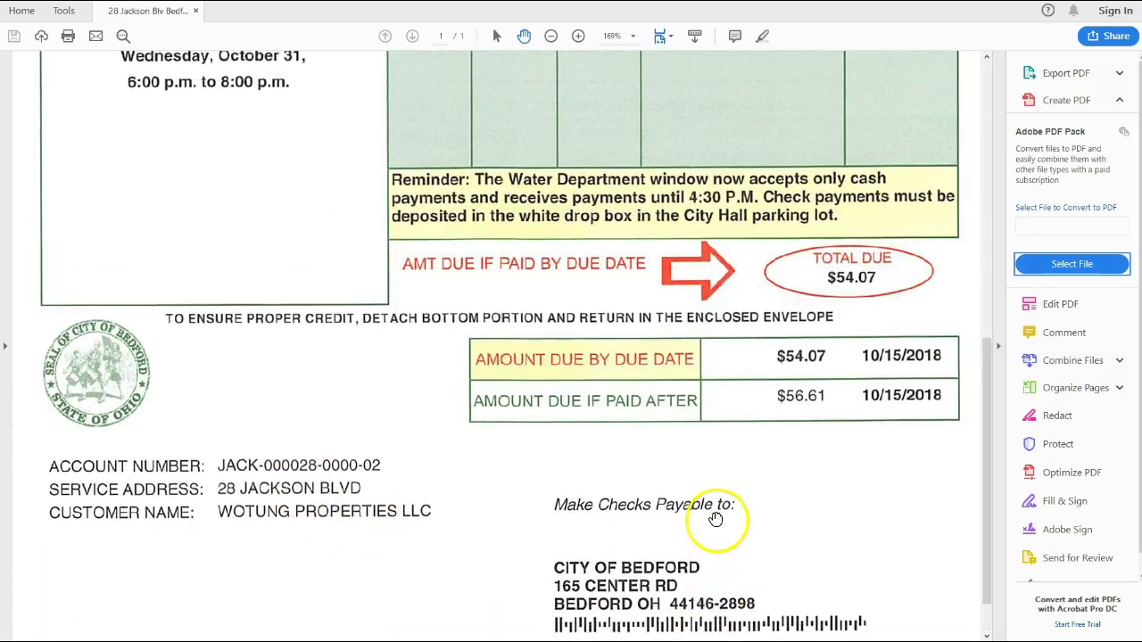
{"action": "scroll", "coordinate": [705, 519], "scroll_direction": "up", "scroll_amount": 6}
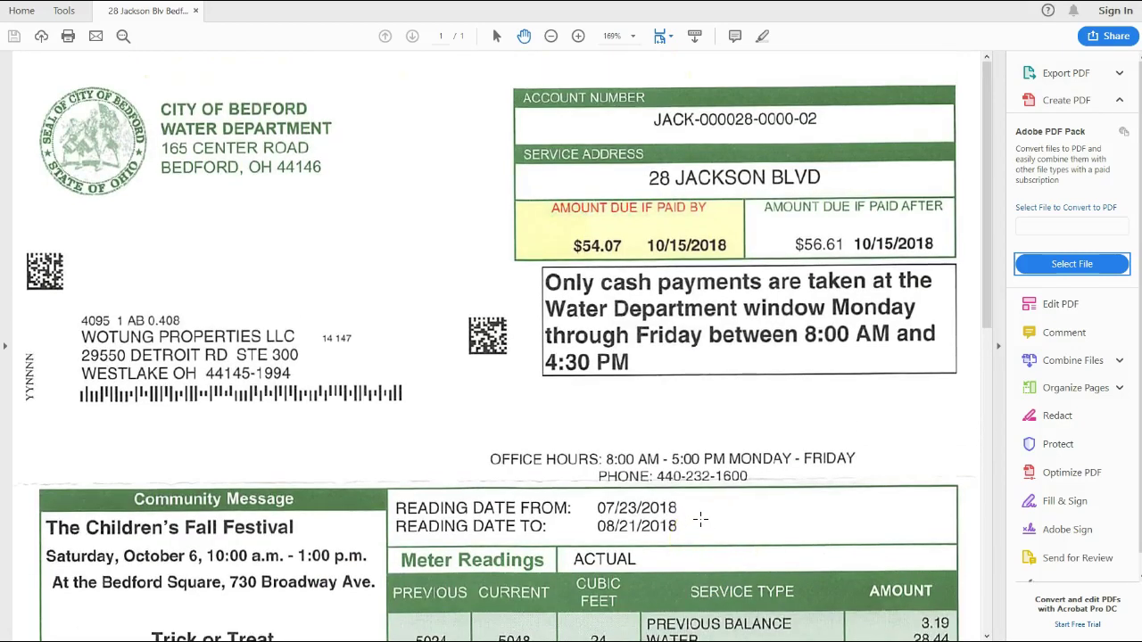
{"action": "scroll", "coordinate": [701, 519], "scroll_direction": "down", "scroll_amount": 5}
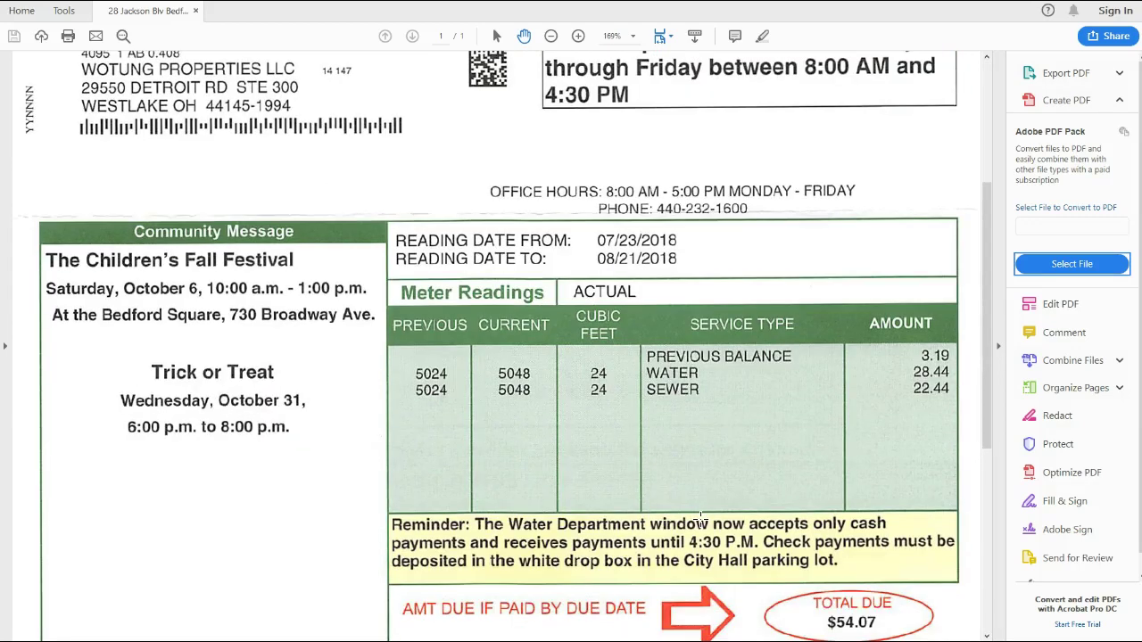
{"action": "scroll", "coordinate": [700, 519], "scroll_direction": "down", "scroll_amount": 5}
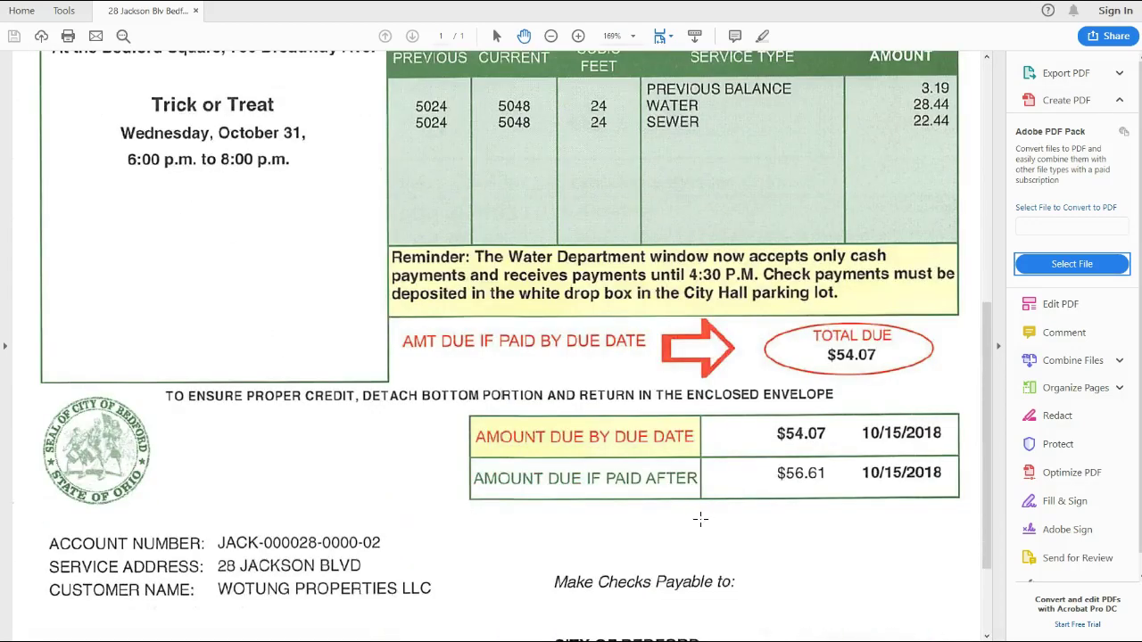
{"action": "scroll", "coordinate": [701, 519], "scroll_direction": "up", "scroll_amount": 4}
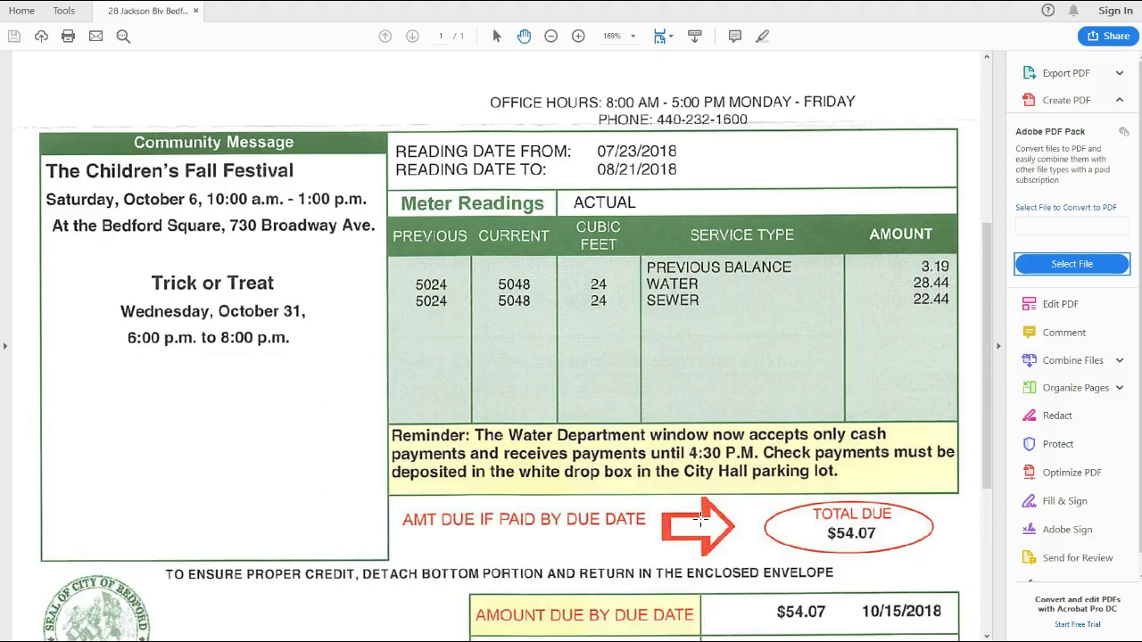
{"action": "scroll", "coordinate": [701, 519], "scroll_direction": "up", "scroll_amount": 1}
{"action": "scroll", "coordinate": [700, 519], "scroll_direction": "up", "scroll_amount": 5}
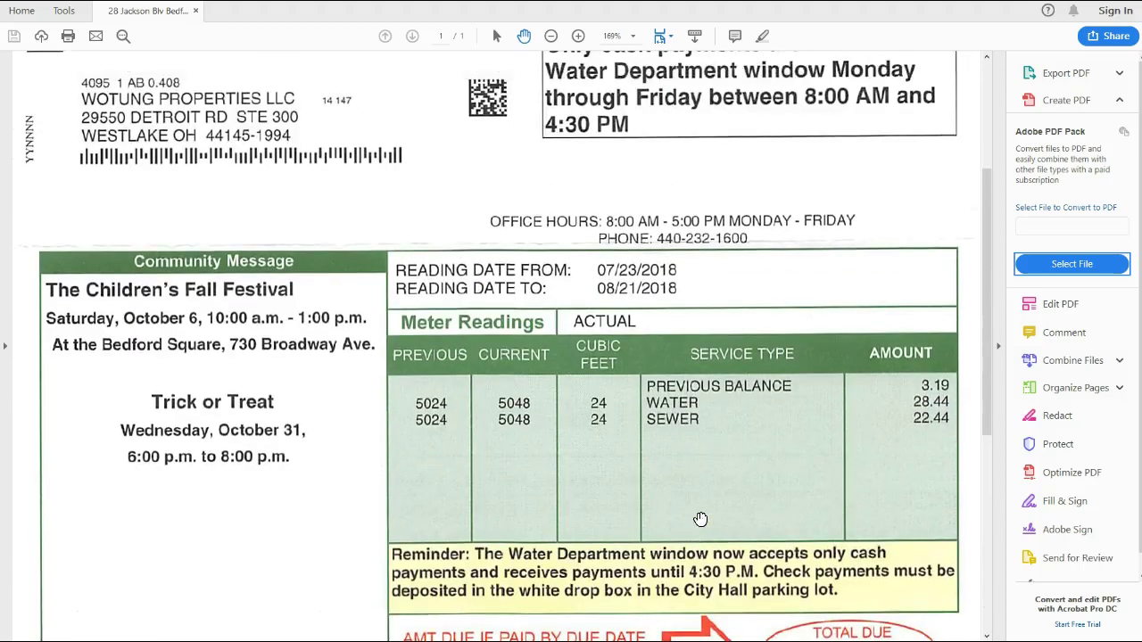
{"action": "scroll", "coordinate": [701, 519], "scroll_direction": "up", "scroll_amount": 2}
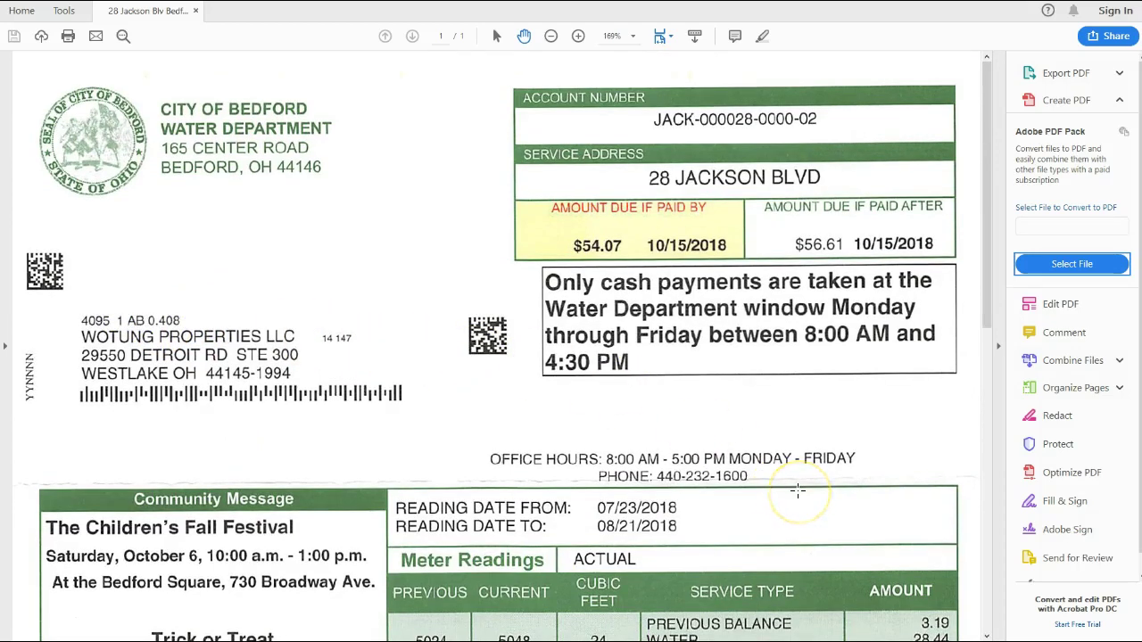
{"action": "scroll", "coordinate": [798, 490], "scroll_direction": "down", "scroll_amount": 10}
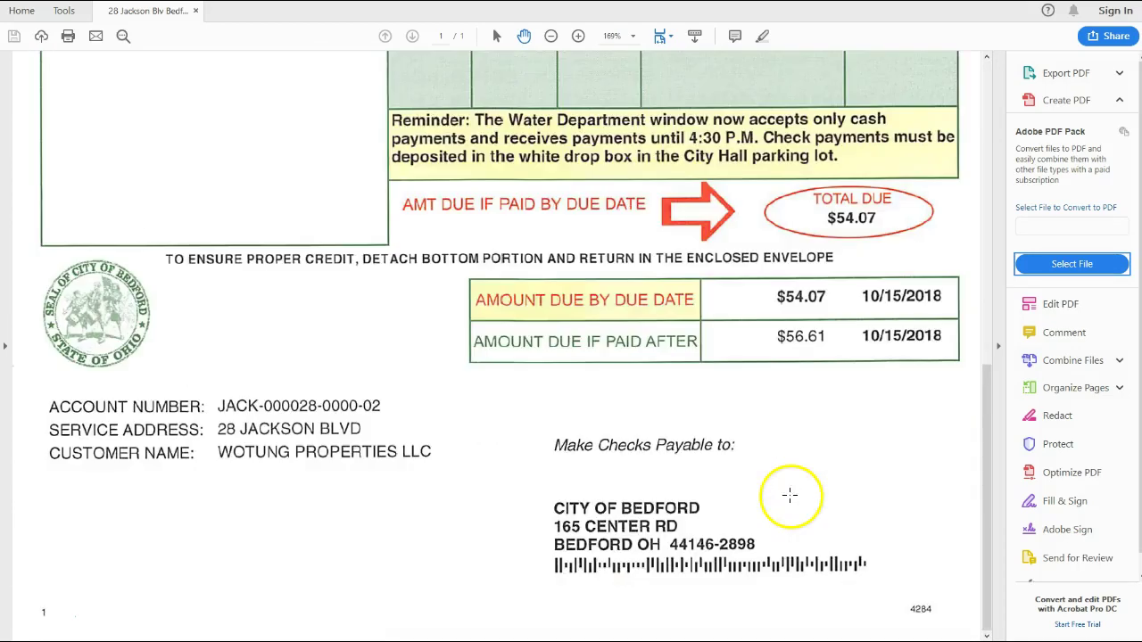
{"action": "key", "text": "alt+Tab"}
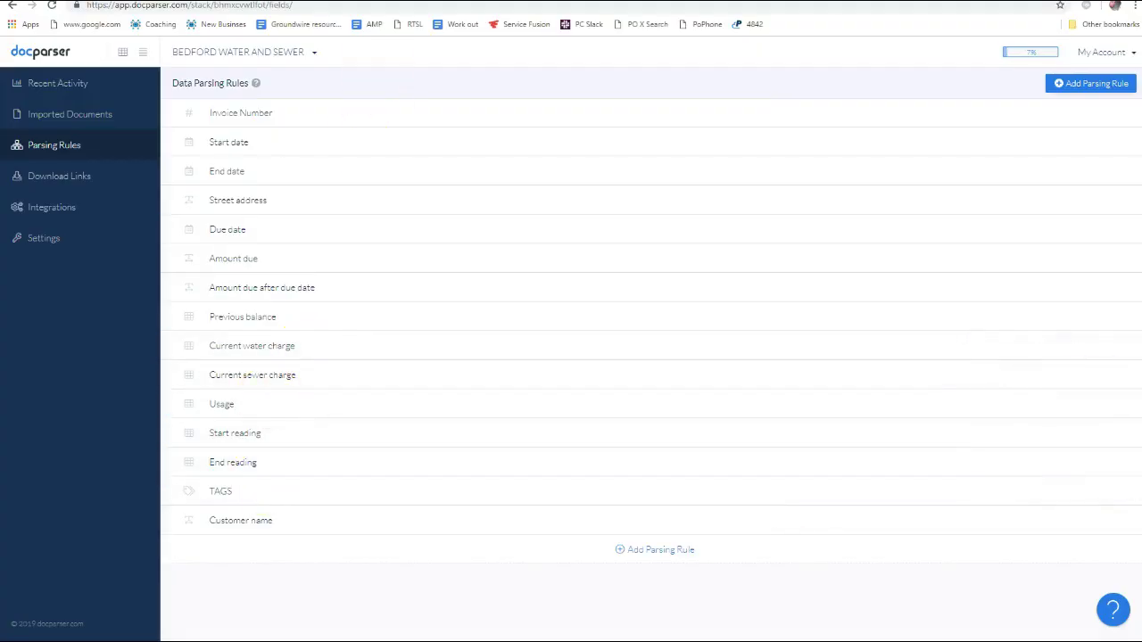
{"action": "key", "text": "ctrl+Tab"}
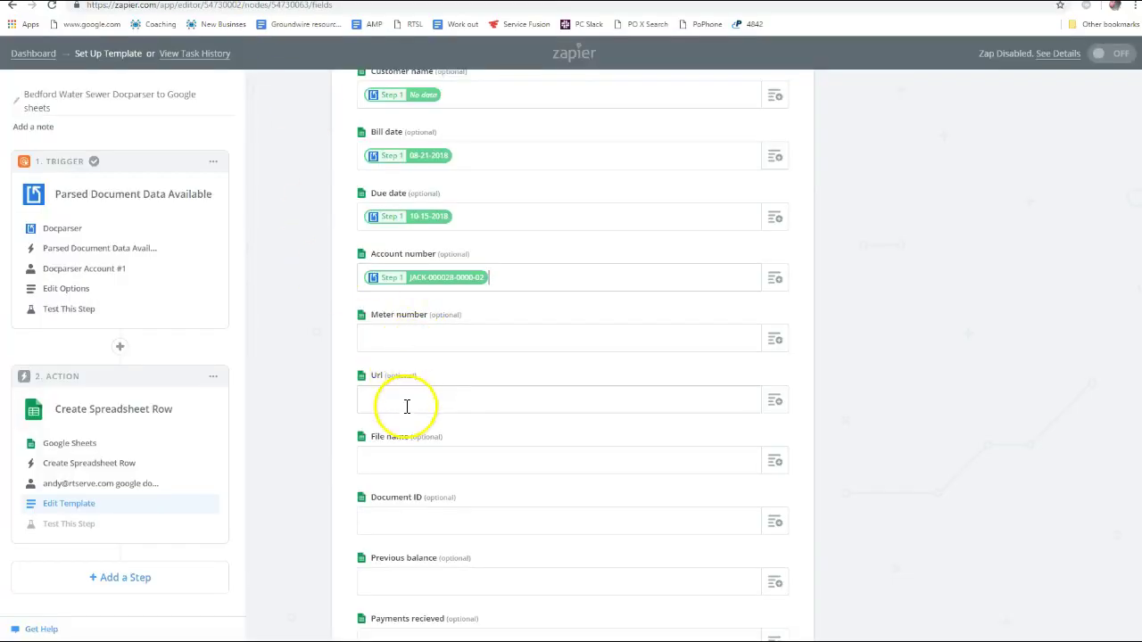
Map Url to the parsed Media Link and File name to the parsed File Name
{"action": "left_click", "coordinate": [773, 399]}
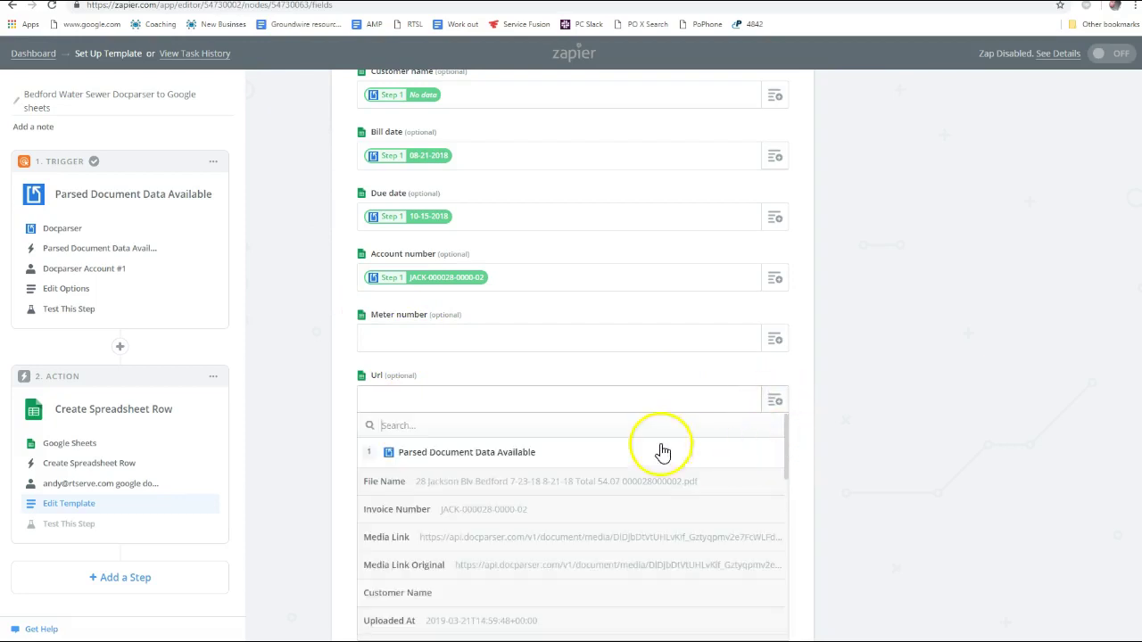
{"action": "type", "text": "url"}
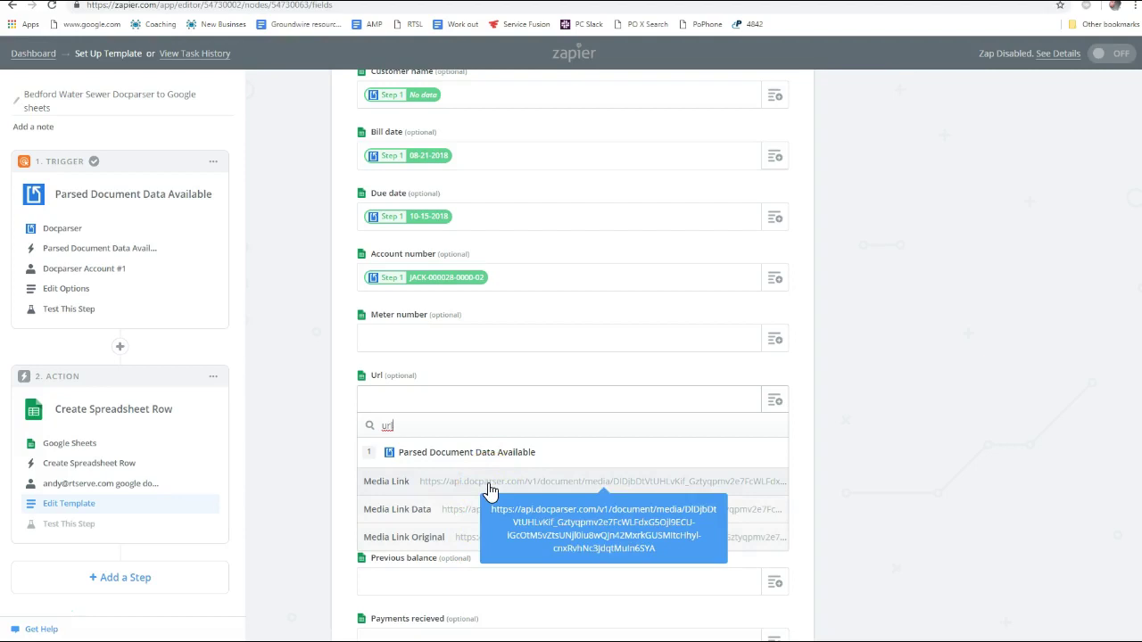
{"action": "left_click", "coordinate": [490, 489]}
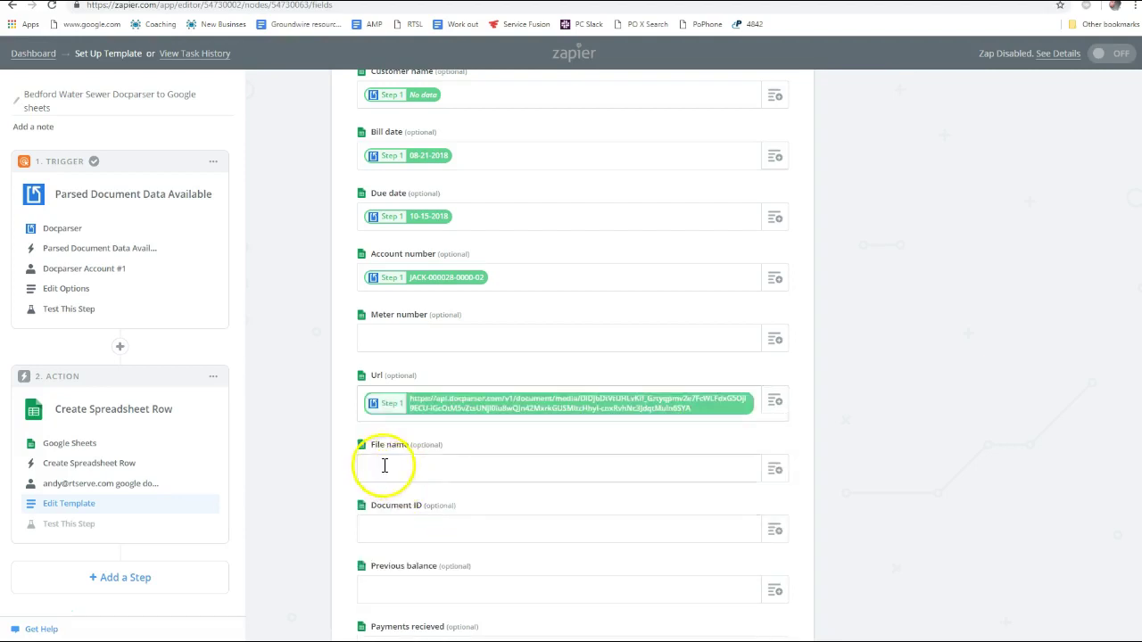
{"action": "left_click", "coordinate": [779, 478]}
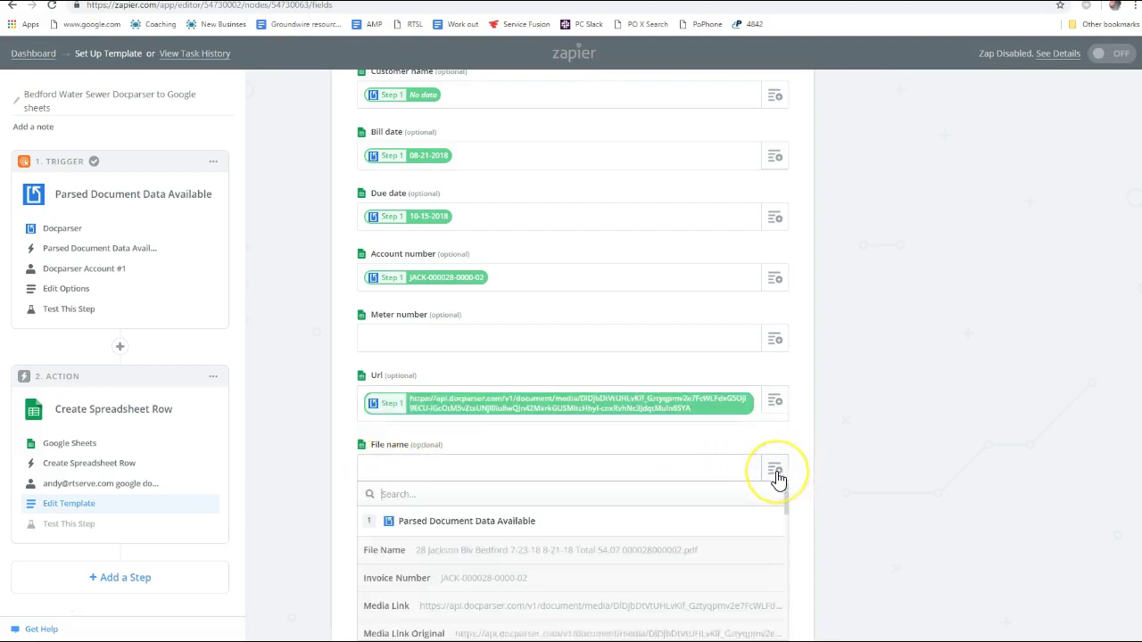
{"action": "type", "text": "fil"}
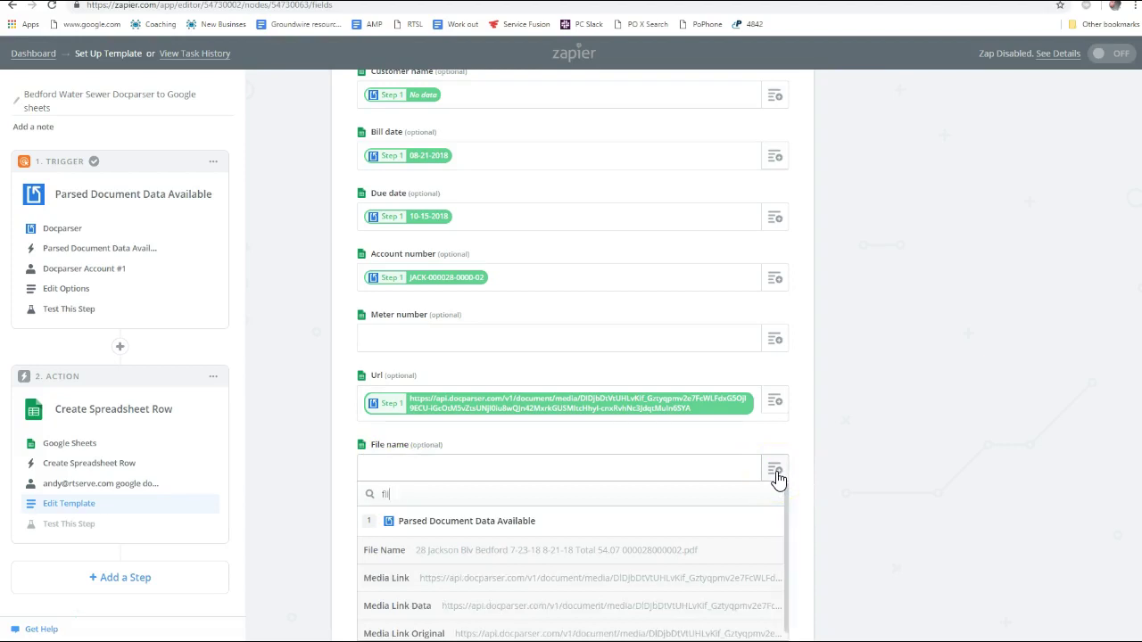
{"action": "left_click", "coordinate": [475, 560]}
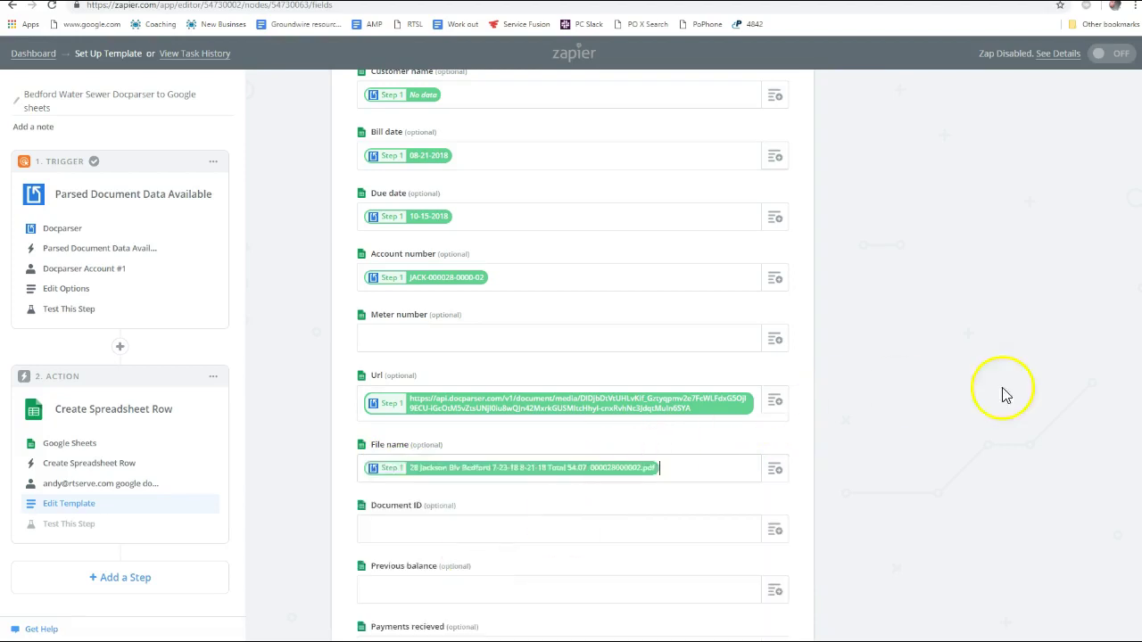
Map Document ID to the parsed document ID and Previous balance to 3.19
{"action": "scroll", "coordinate": [550, 438], "scroll_direction": "down", "scroll_amount": 3}
{"action": "left_click", "coordinate": [775, 284]}
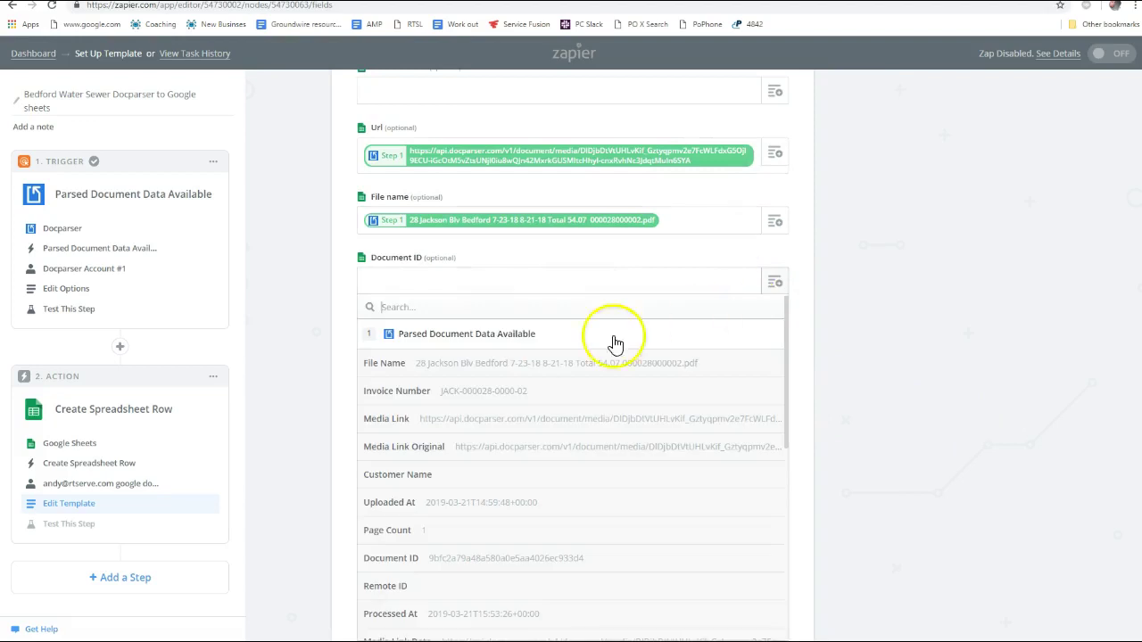
{"action": "type", "text": "id"}
{"action": "left_click", "coordinate": [514, 368]}
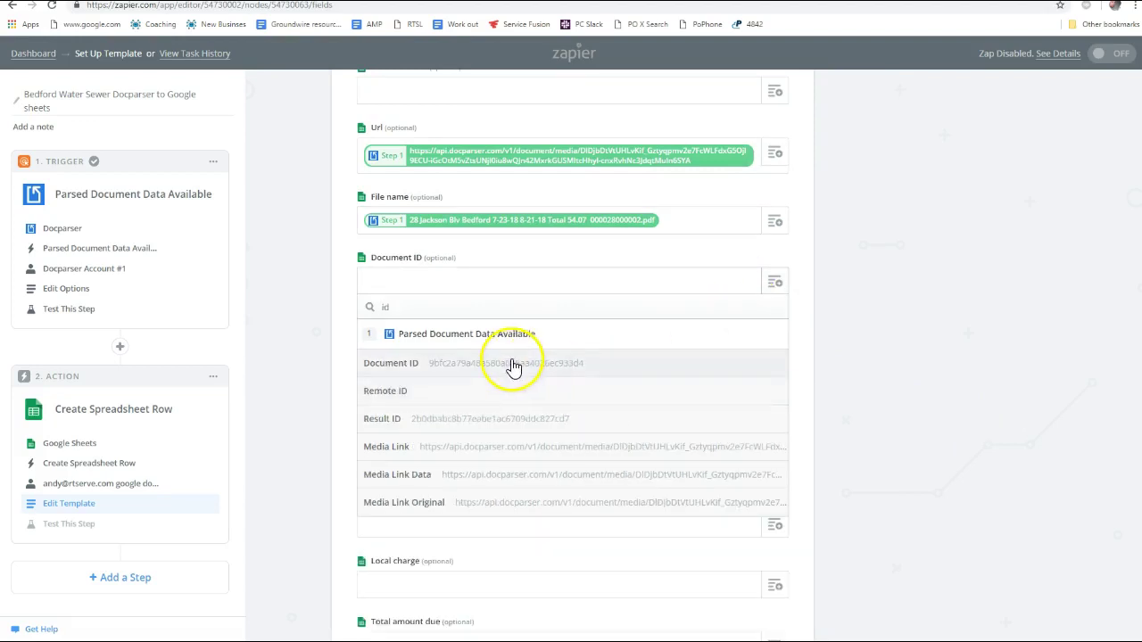
{"action": "left_click", "coordinate": [514, 367]}
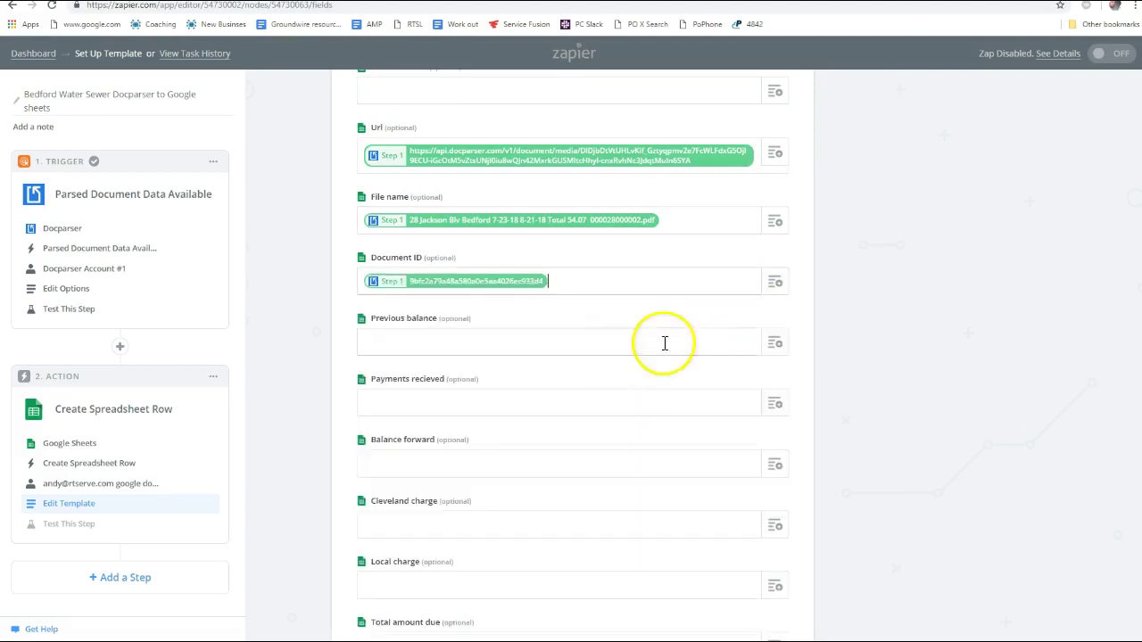
{"action": "left_click", "coordinate": [774, 348]}
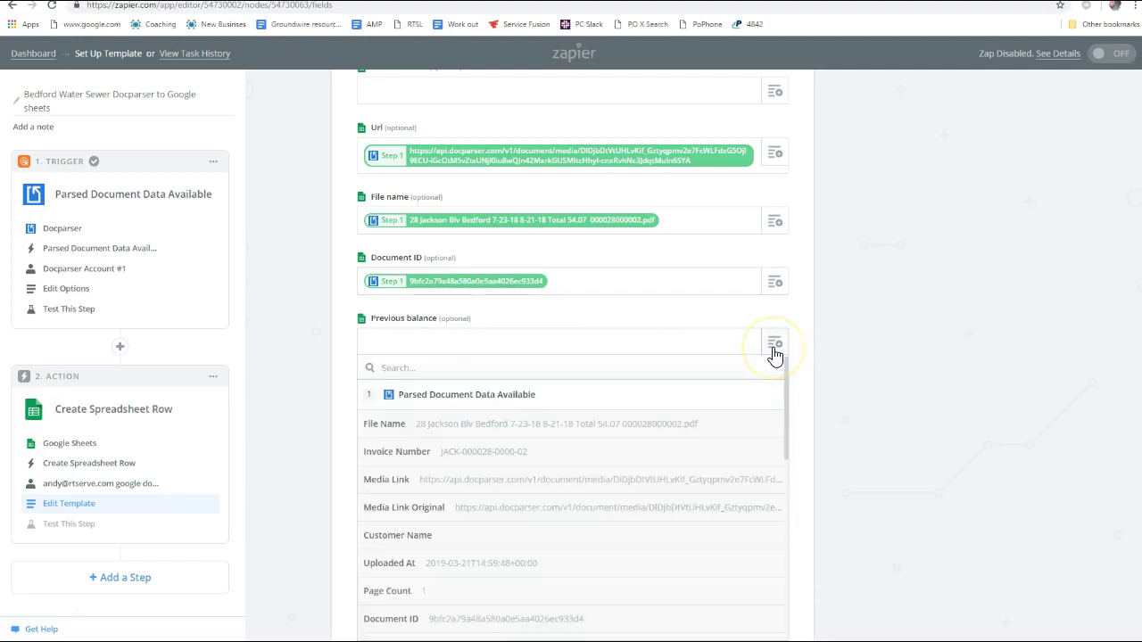
{"action": "type", "text": "bala"}
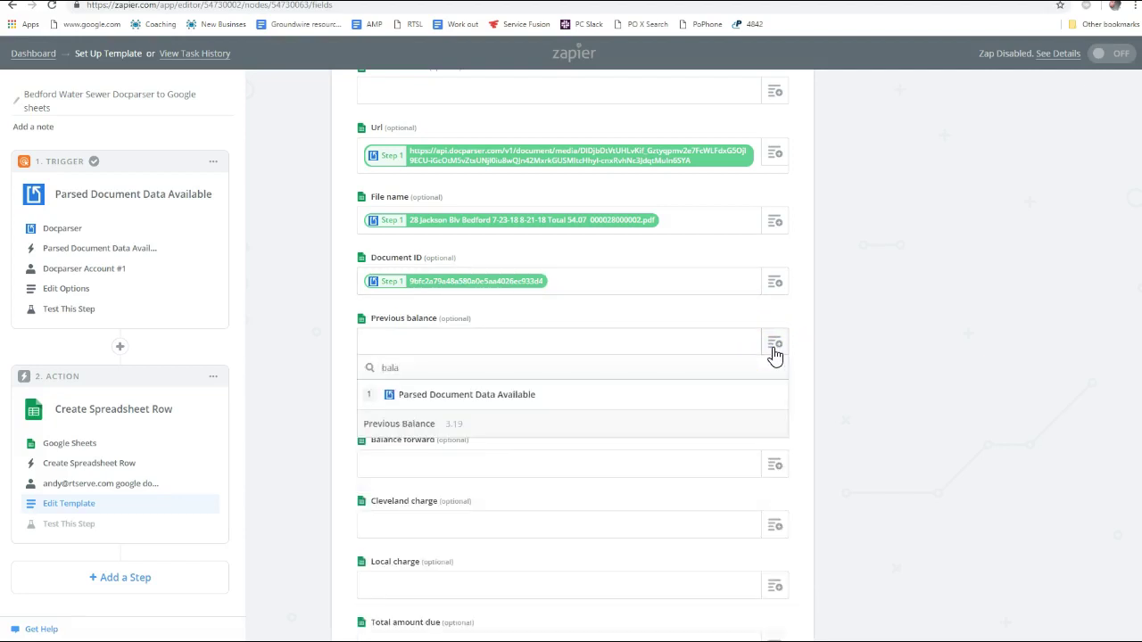
{"action": "left_click", "coordinate": [498, 427]}
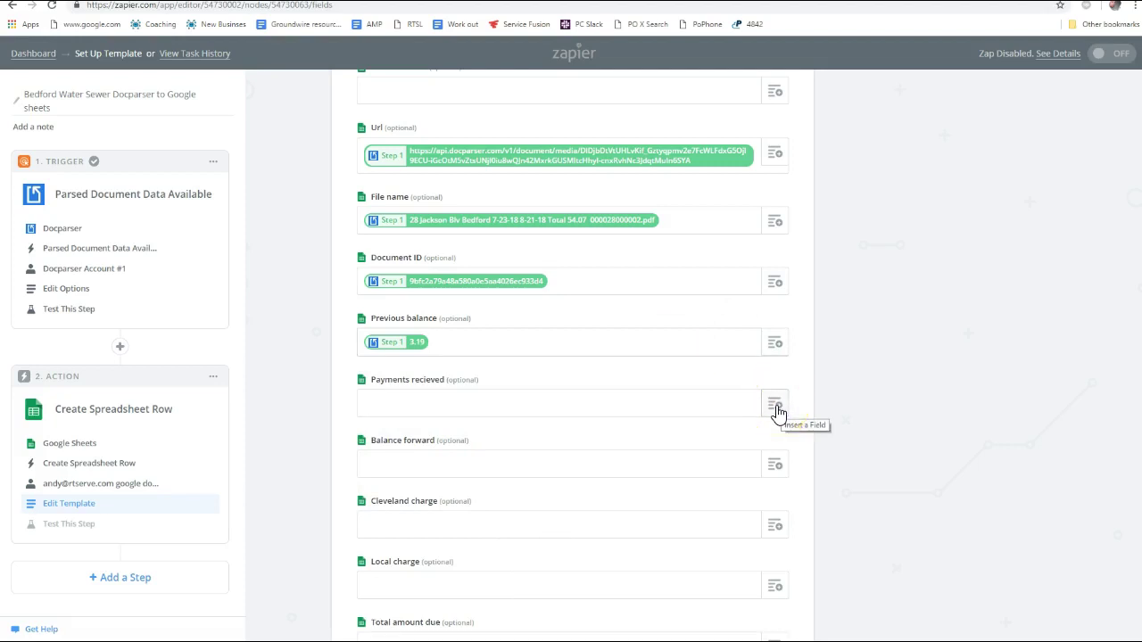
Look for a Payments recieved value, then switch to Docparser's parsing rules
{"action": "left_click", "coordinate": [776, 406]}
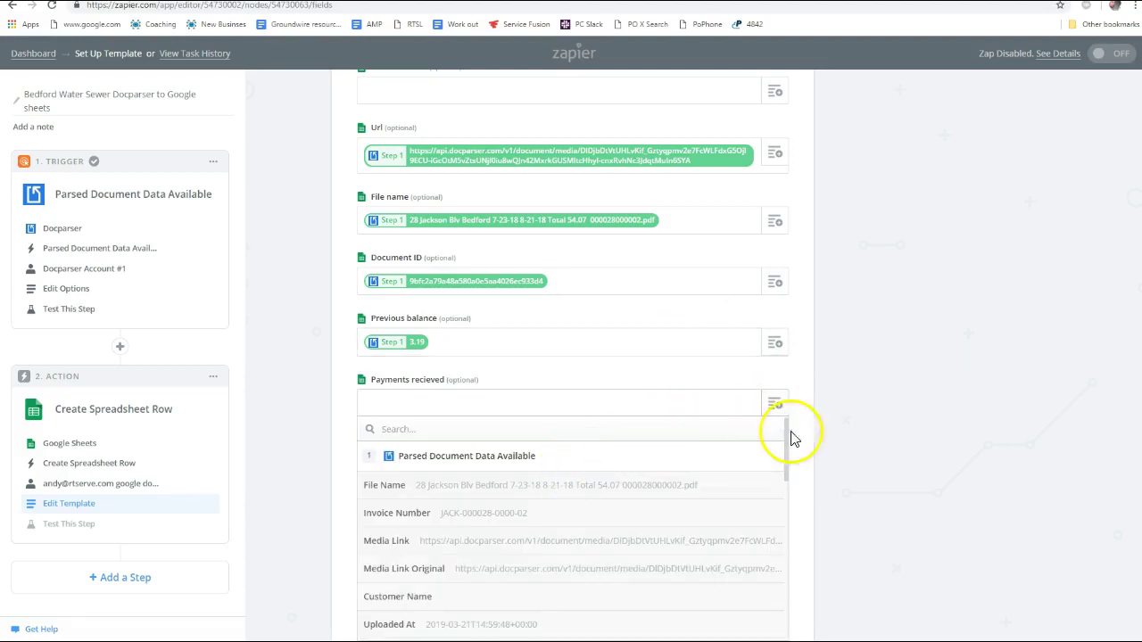
{"action": "scroll", "coordinate": [856, 428], "scroll_direction": "down", "scroll_amount": 4}
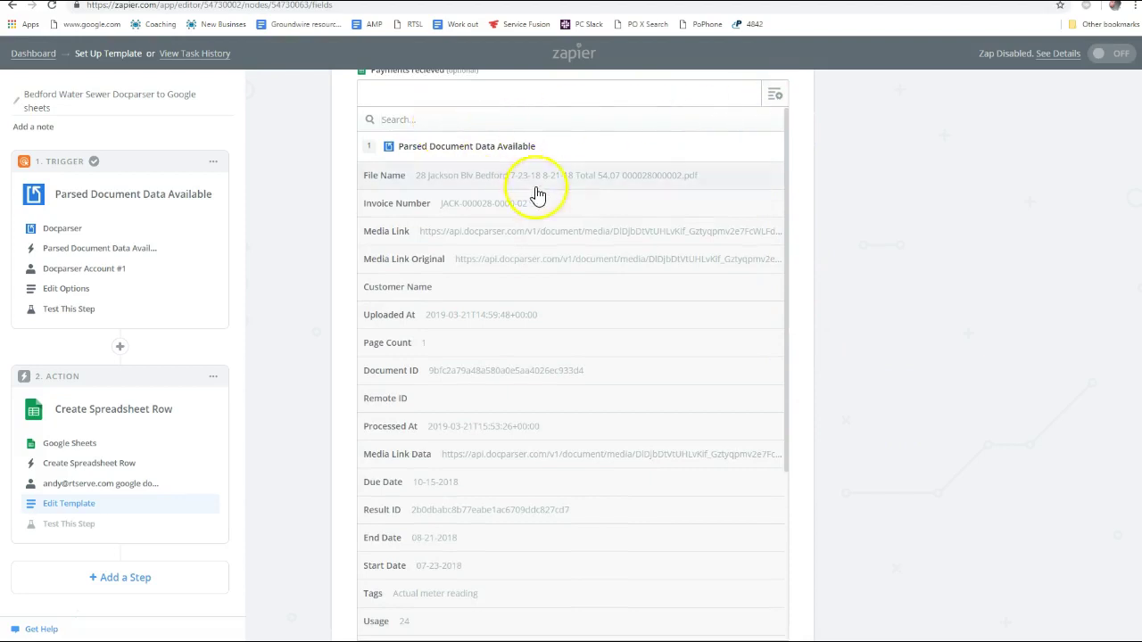
{"action": "scroll", "coordinate": [643, 259], "scroll_direction": "up", "scroll_amount": 1}
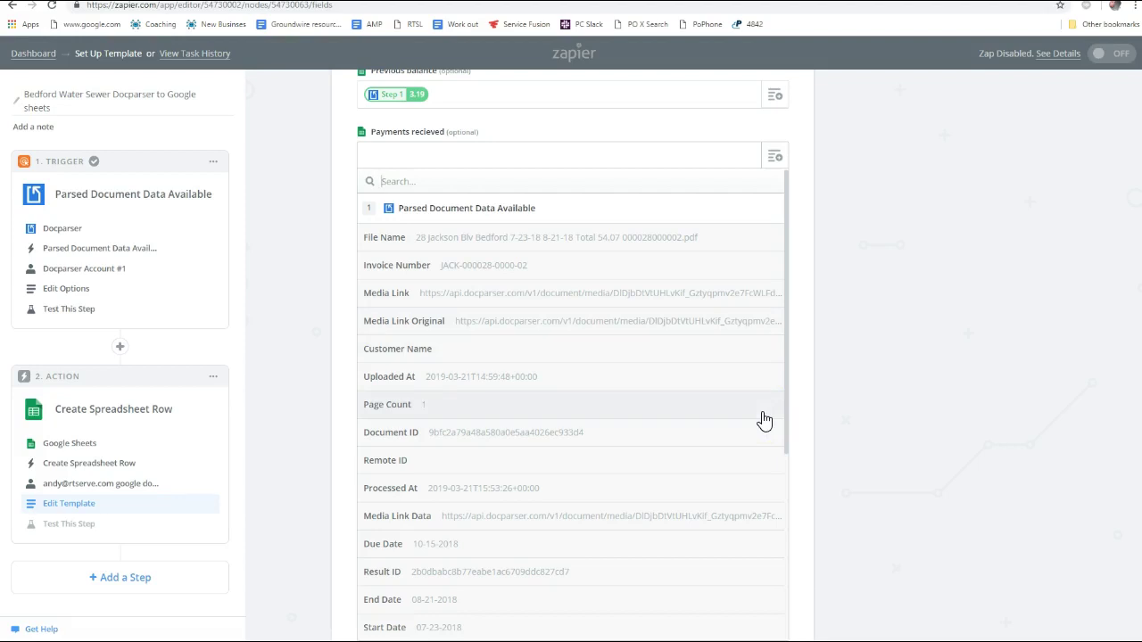
{"action": "key", "text": "alt+Tab"}
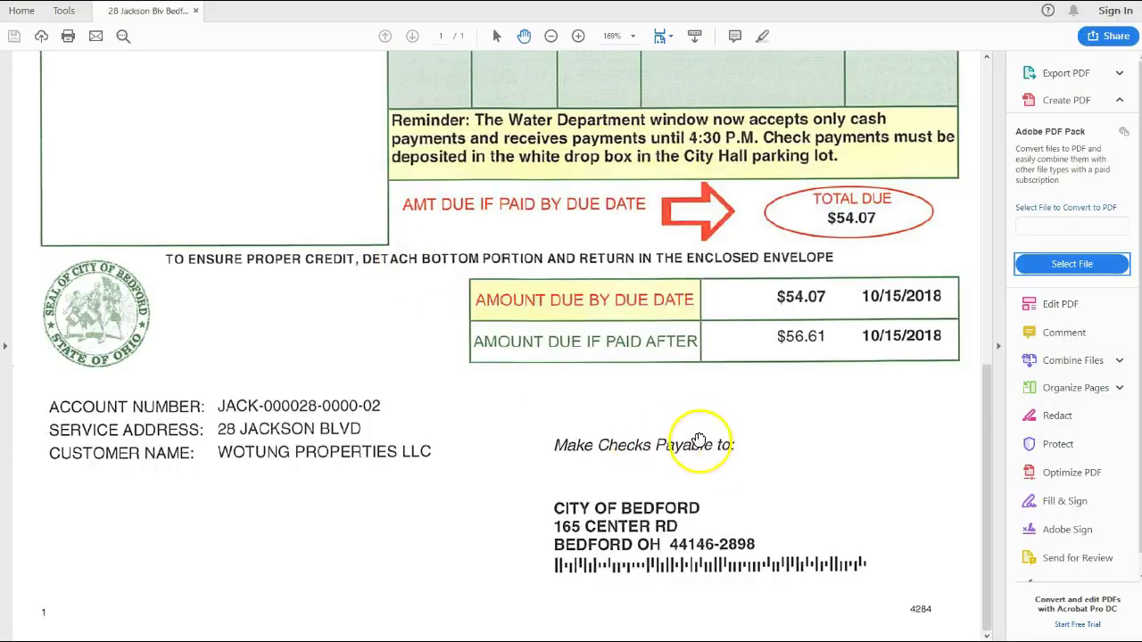
{"action": "scroll", "coordinate": [748, 420], "scroll_direction": "up", "scroll_amount": 3}
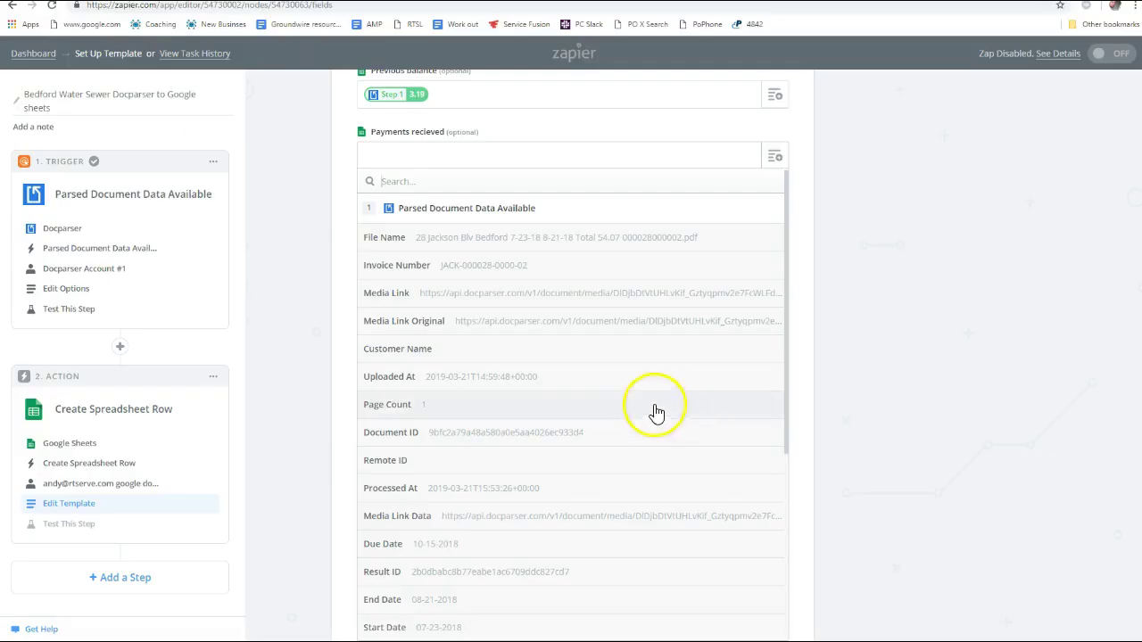
{"action": "left_click", "coordinate": [852, 223]}
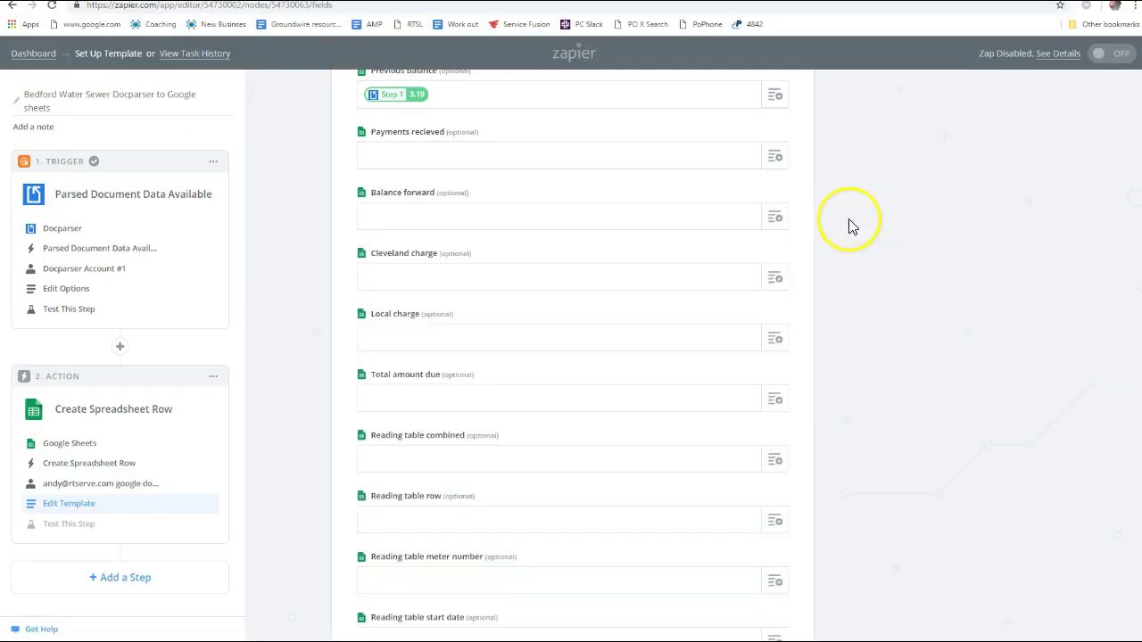
{"action": "left_click", "coordinate": [779, 162]}
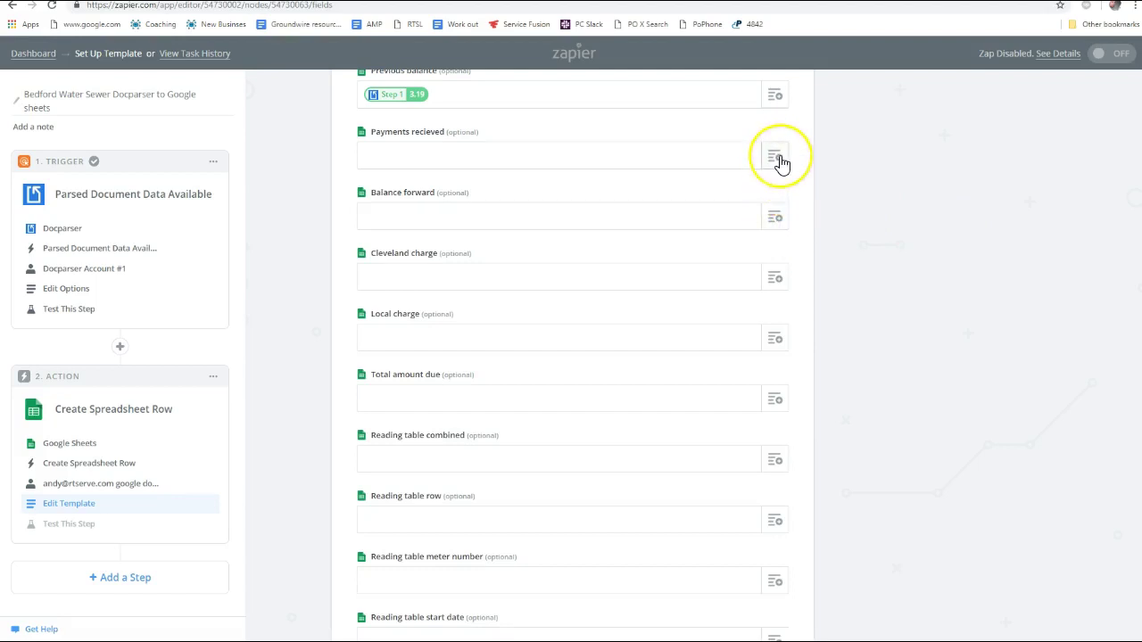
{"action": "left_click", "coordinate": [777, 221]}
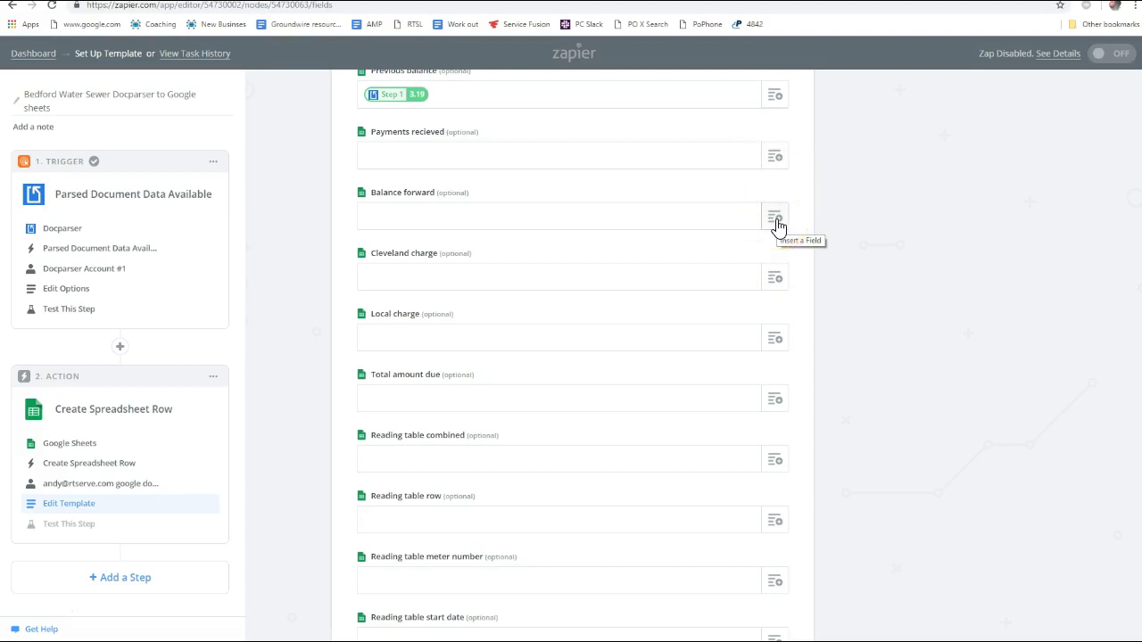
{"action": "left_click", "coordinate": [448, 113]}
{"action": "left_click", "coordinate": [90, 23]}
Duplicate the Current sewer charge rule as a new rule named 'Payments recieved'
{"action": "key", "text": "ctrl+Tab"}
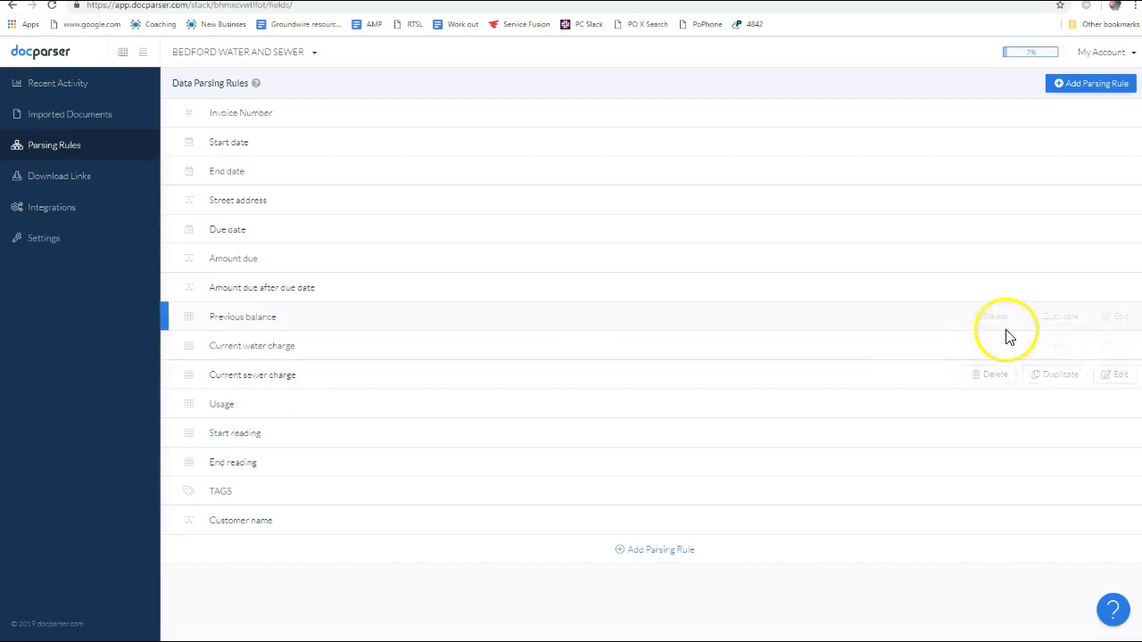
{"action": "left_click", "coordinate": [1053, 374]}
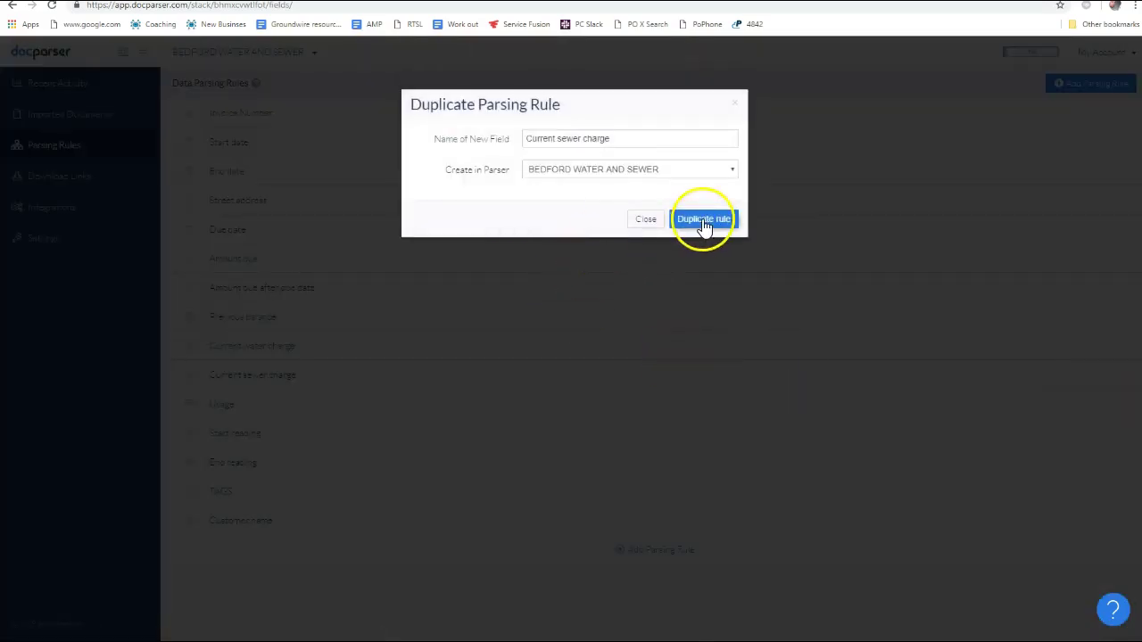
{"action": "left_click", "coordinate": [583, 140]}
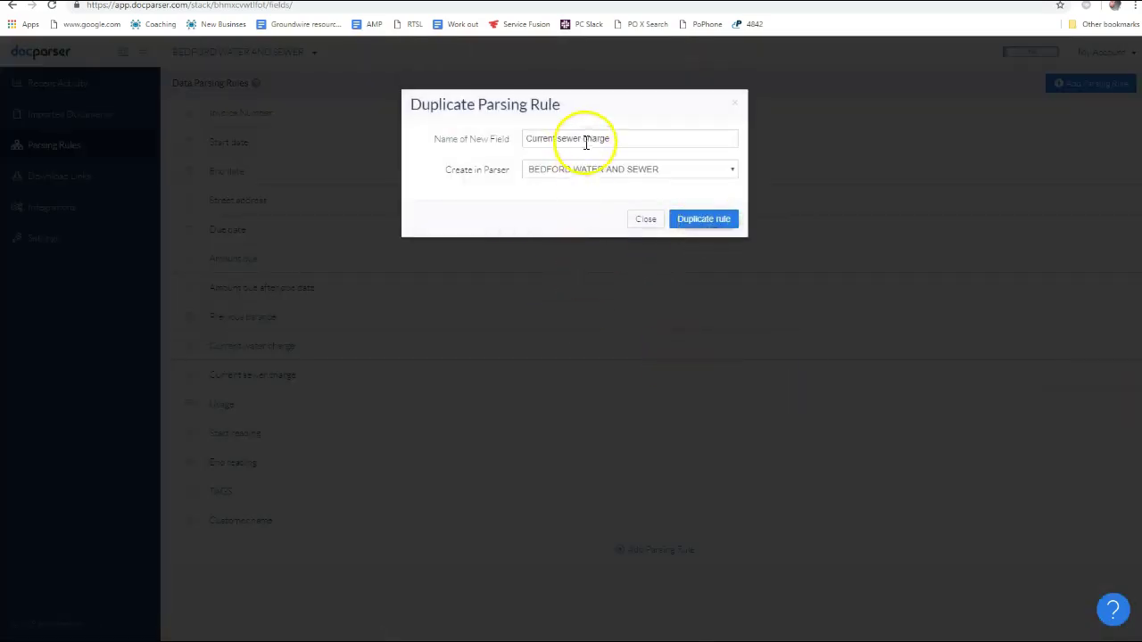
{"action": "left_click_drag", "start_coordinate": [613, 138], "coordinate": [30, 158]}
{"action": "type", "text": "Payments recieved"}
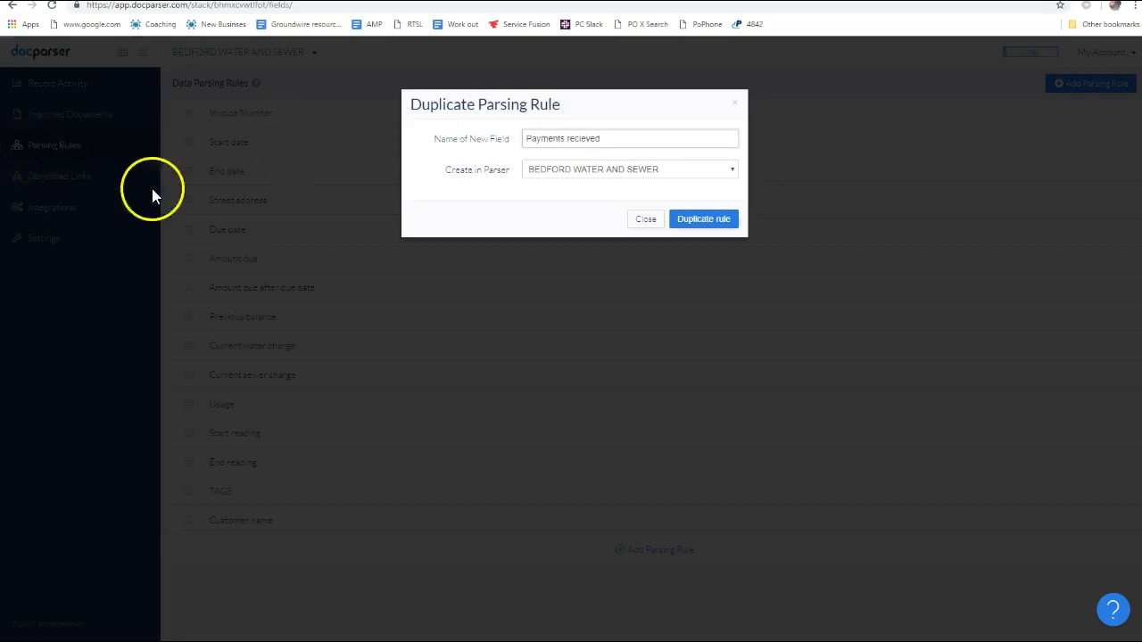
{"action": "left_click", "coordinate": [691, 221]}
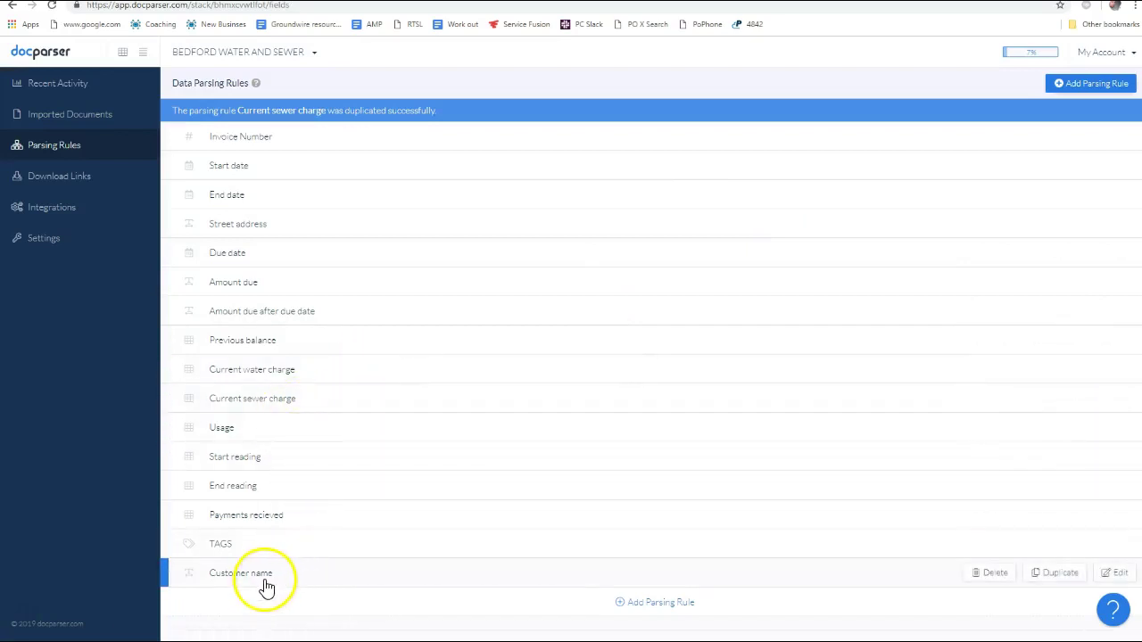
Open the Payments recieved rule and confirm its table column selection
{"action": "left_click", "coordinate": [826, 519]}
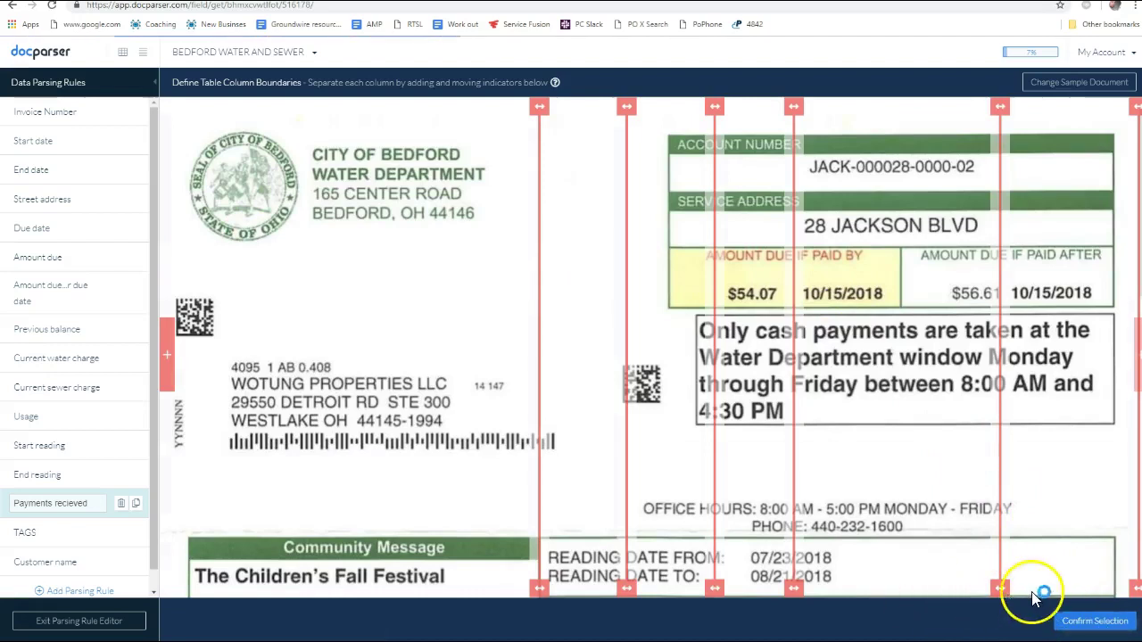
{"action": "left_click", "coordinate": [1096, 622]}
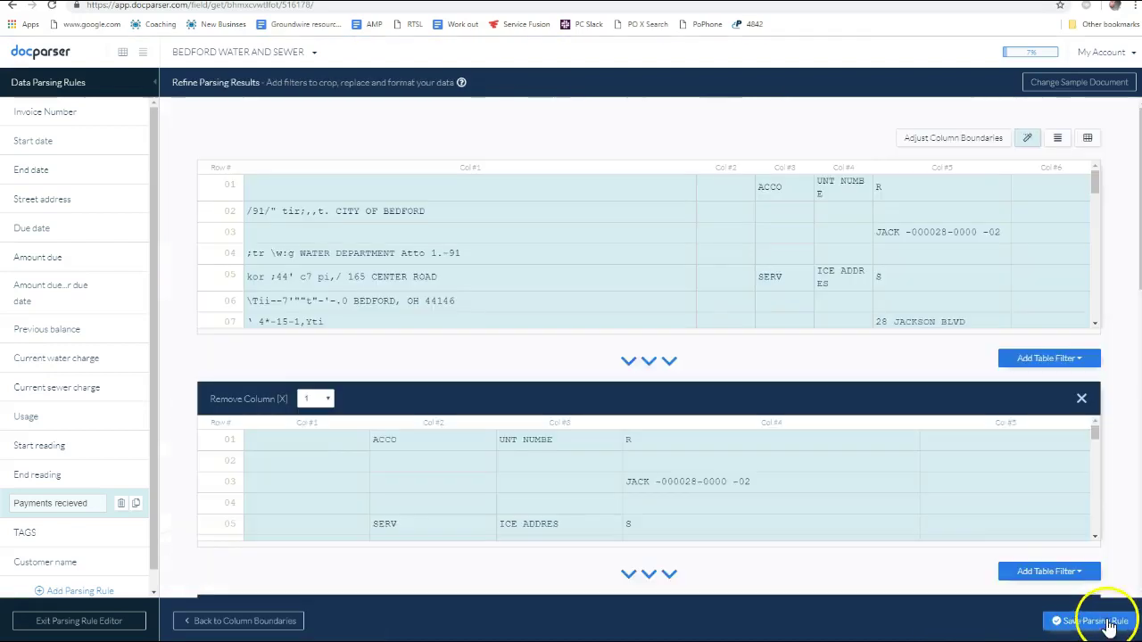
{"action": "scroll", "coordinate": [945, 295], "scroll_direction": "down", "scroll_amount": 5}
{"action": "scroll", "coordinate": [874, 451], "scroll_direction": "down", "scroll_amount": 5}
{"action": "scroll", "coordinate": [930, 461], "scroll_direction": "up", "scroll_amount": 3}
{"action": "scroll", "coordinate": [930, 461], "scroll_direction": "down", "scroll_amount": 1}
{"action": "scroll", "coordinate": [879, 247], "scroll_direction": "up", "scroll_amount": 2}
{"action": "scroll", "coordinate": [862, 256], "scroll_direction": "down", "scroll_amount": 3}
{"action": "scroll", "coordinate": [880, 247], "scroll_direction": "up", "scroll_amount": 3}
{"action": "scroll", "coordinate": [874, 257], "scroll_direction": "down", "scroll_amount": 3}
{"action": "scroll", "coordinate": [767, 192], "scroll_direction": "up", "scroll_amount": 5}
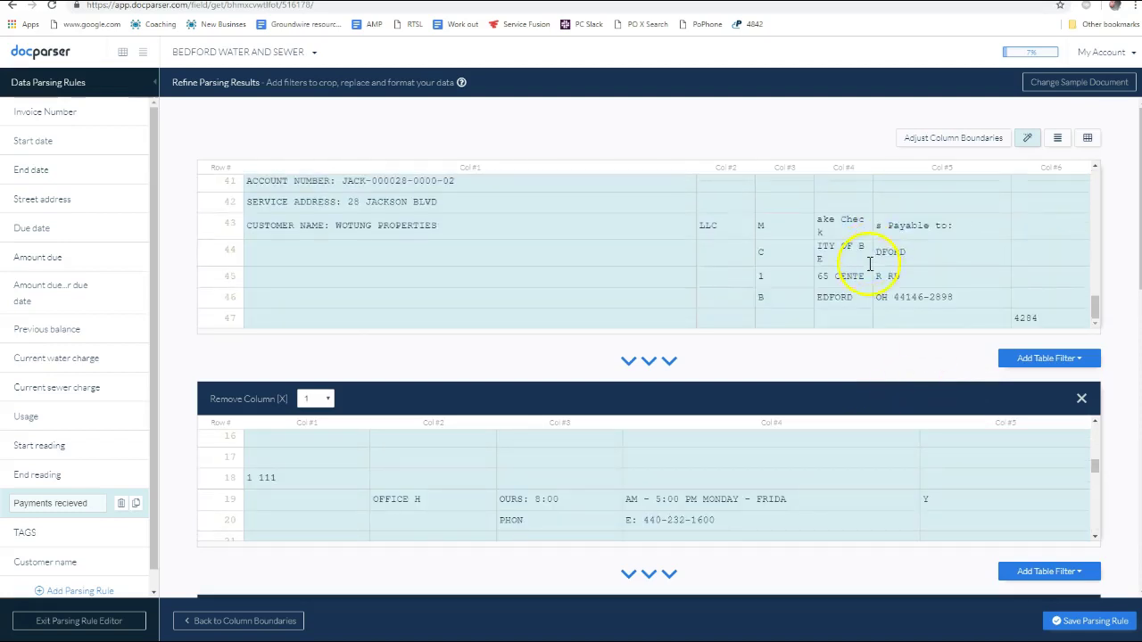
{"action": "scroll", "coordinate": [849, 423], "scroll_direction": "down", "scroll_amount": 5}
{"action": "scroll", "coordinate": [880, 347], "scroll_direction": "down", "scroll_amount": 4}
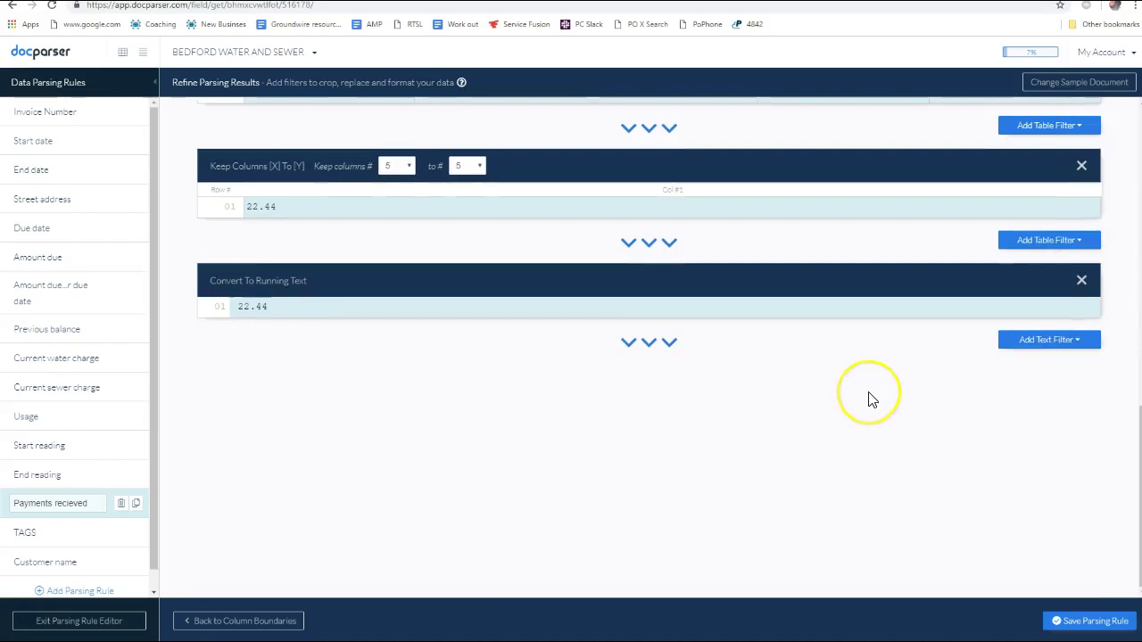
{"action": "scroll", "coordinate": [870, 402], "scroll_direction": "up", "scroll_amount": 4}
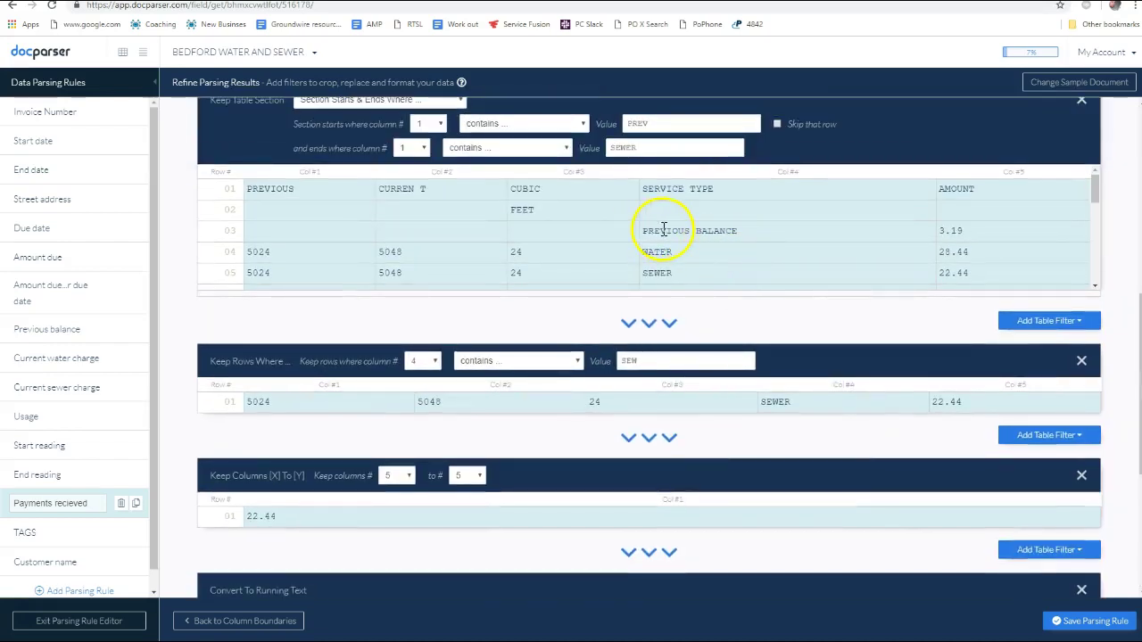
Change the Keep Rows Where filter from SEW to PAY, save, and leave the editor
{"action": "left_click_drag", "start_coordinate": [757, 234], "coordinate": [657, 225]}
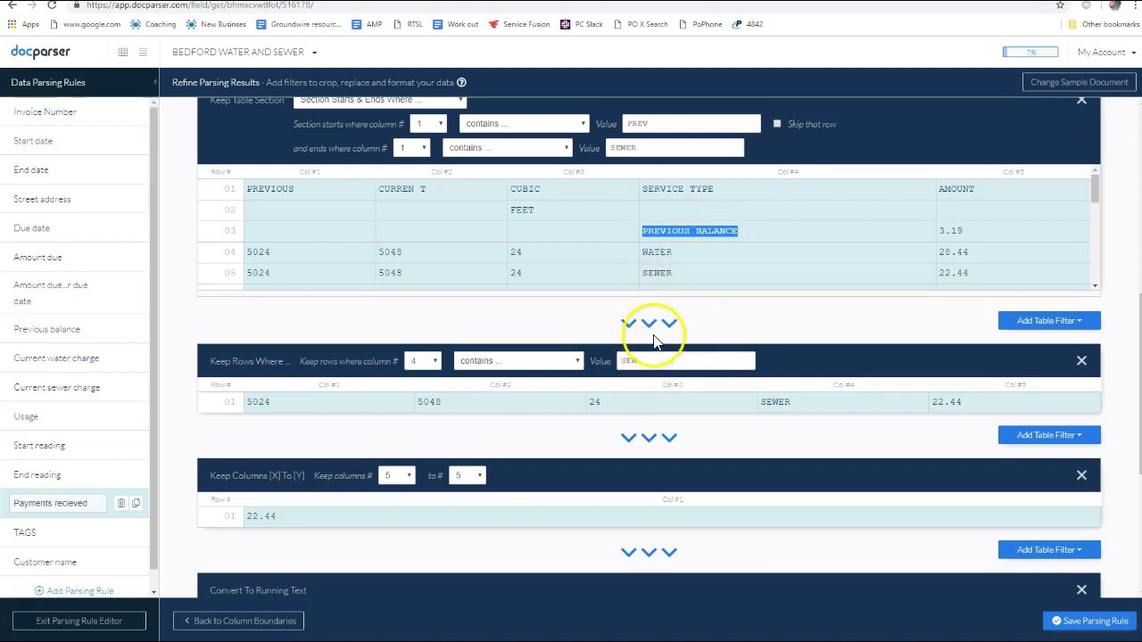
{"action": "left_click_drag", "start_coordinate": [647, 360], "coordinate": [540, 360]}
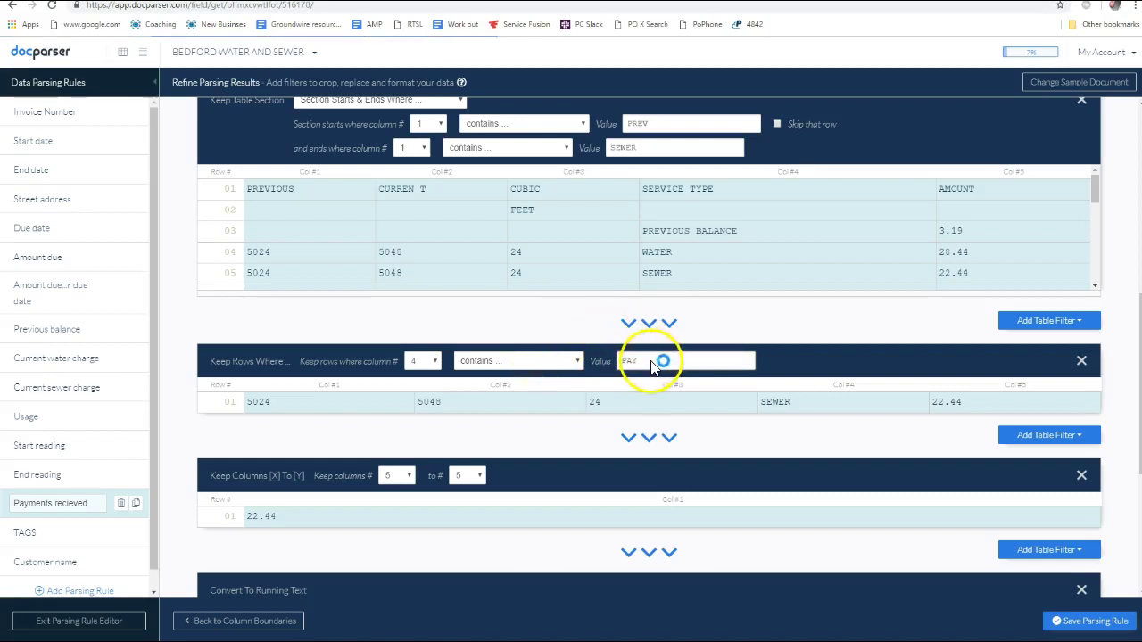
{"action": "scroll", "coordinate": [446, 399], "scroll_direction": "down", "scroll_amount": 2}
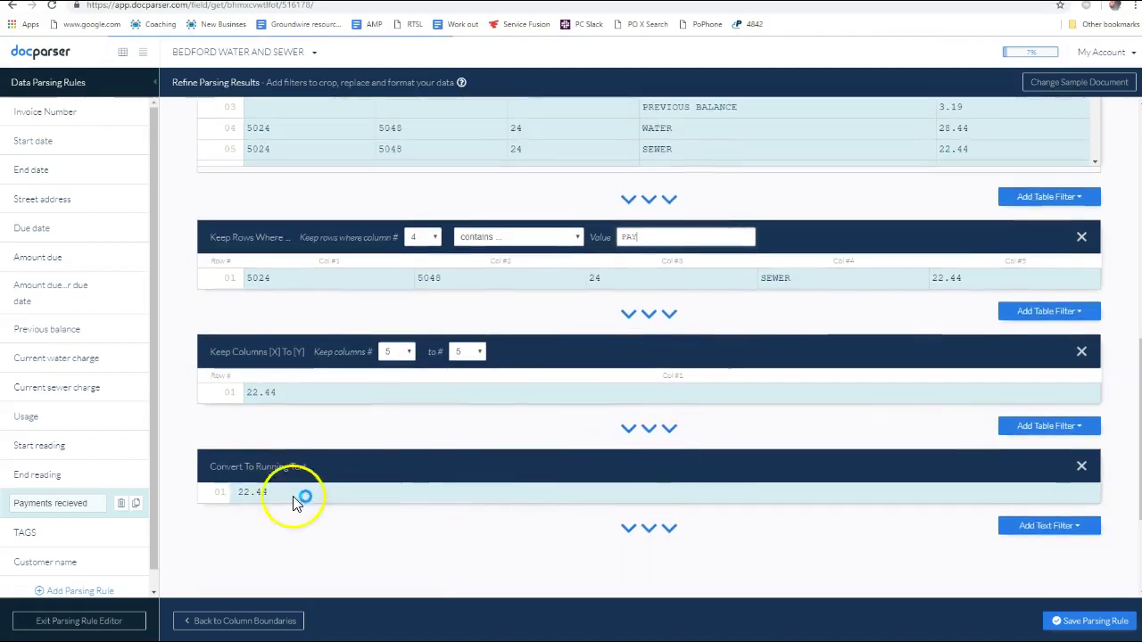
{"action": "scroll", "coordinate": [898, 383], "scroll_direction": "up", "scroll_amount": 2}
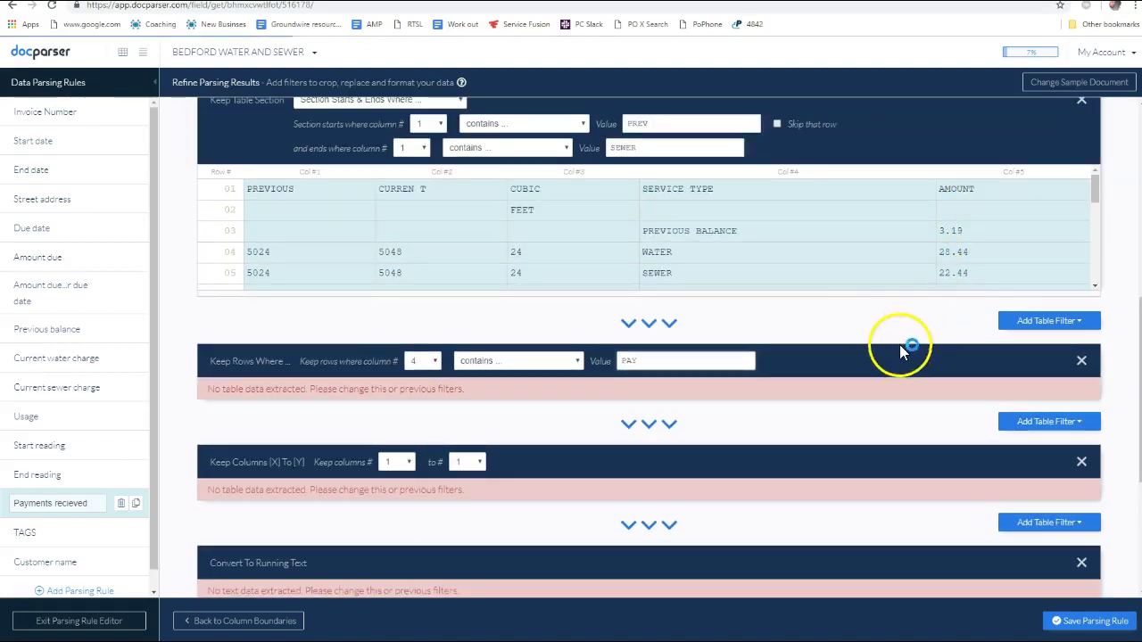
{"action": "scroll", "coordinate": [760, 389], "scroll_direction": "down", "scroll_amount": 1}
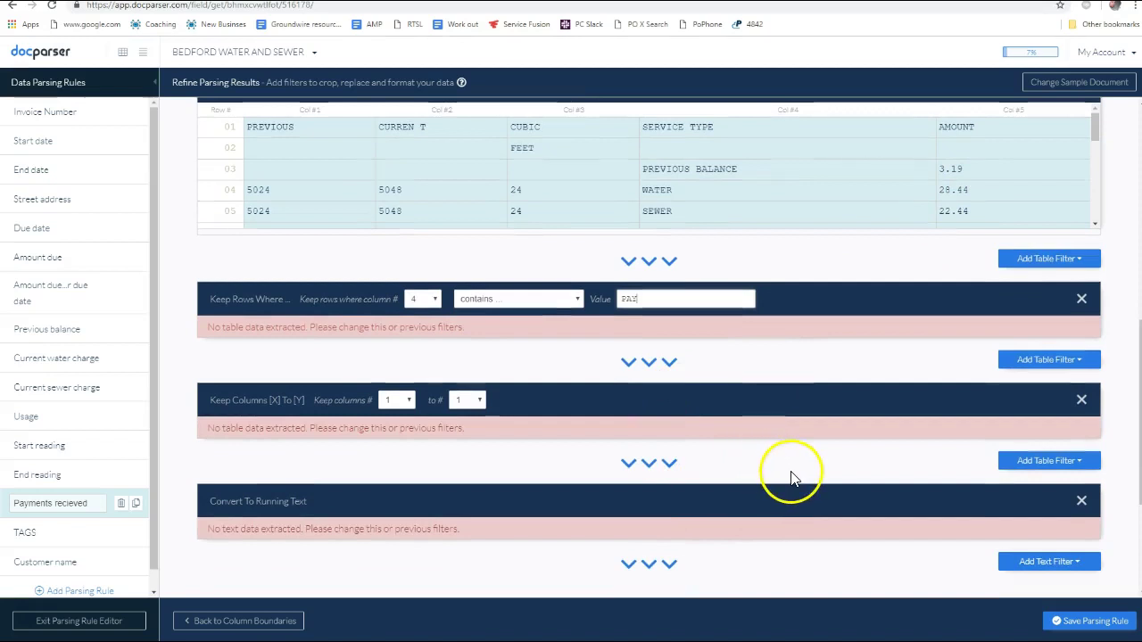
{"action": "scroll", "coordinate": [859, 472], "scroll_direction": "down", "scroll_amount": 4}
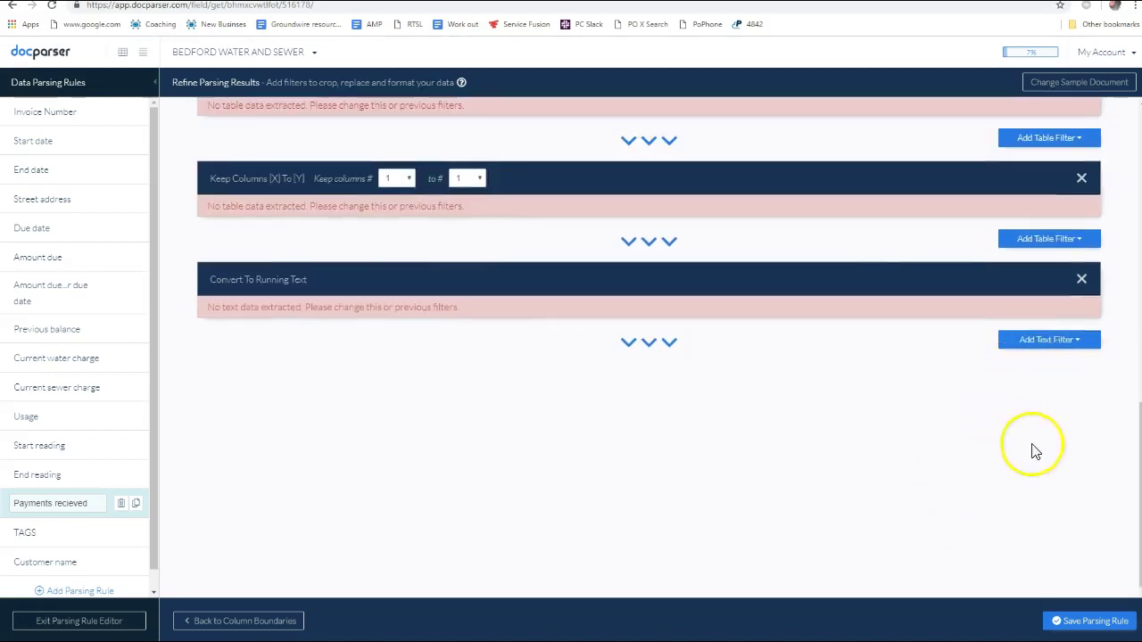
{"action": "left_click", "coordinate": [1082, 623]}
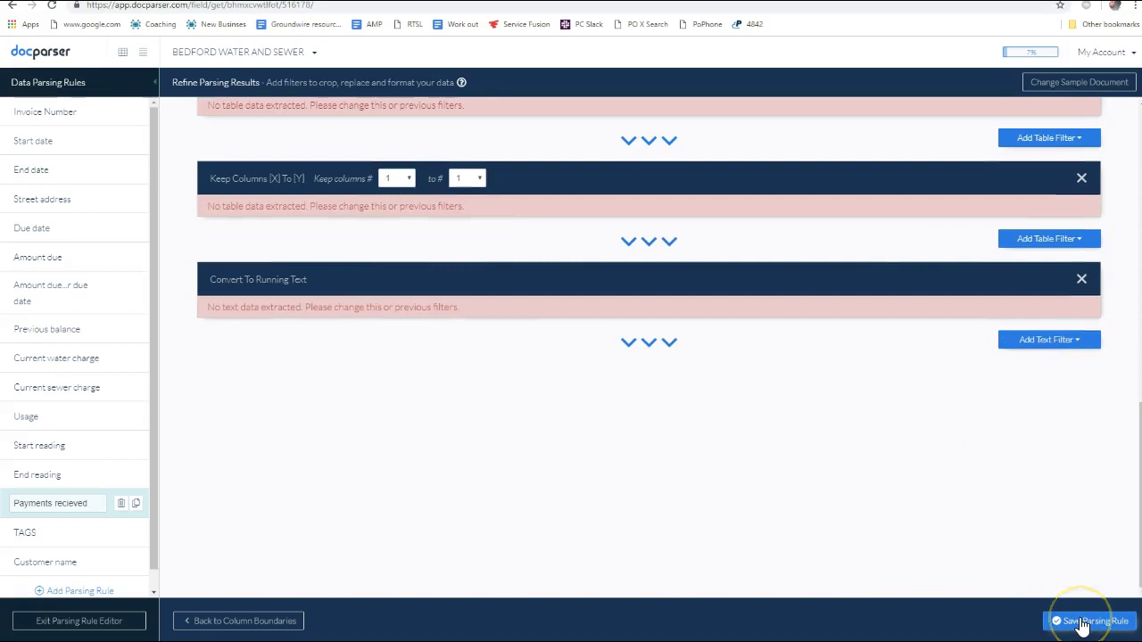
{"action": "left_click", "coordinate": [1082, 623]}
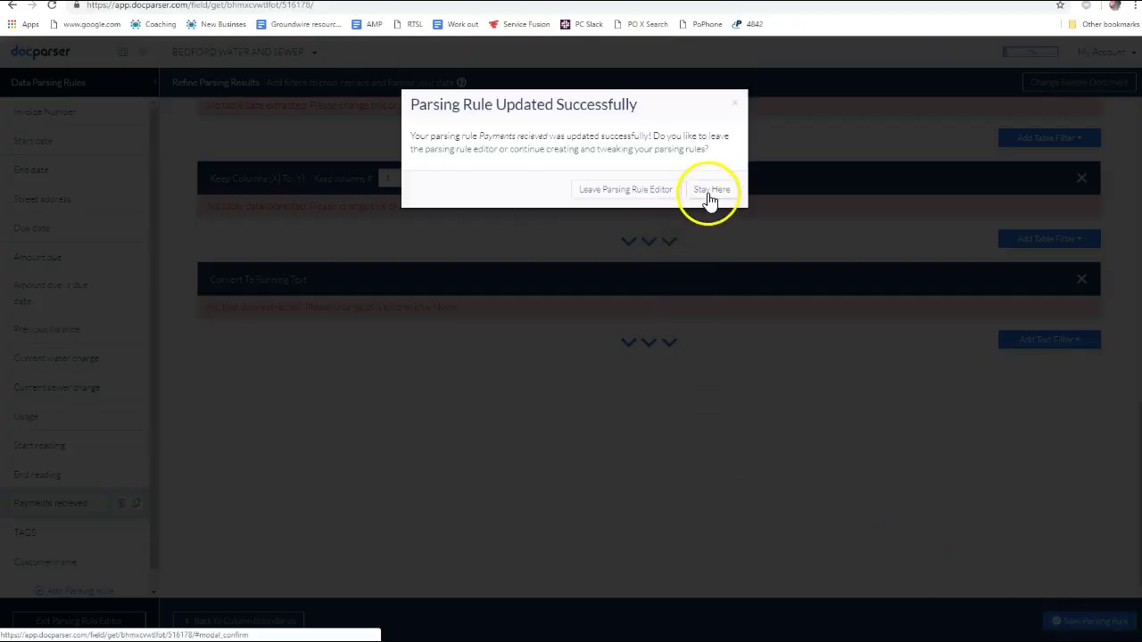
{"action": "left_click", "coordinate": [709, 199]}
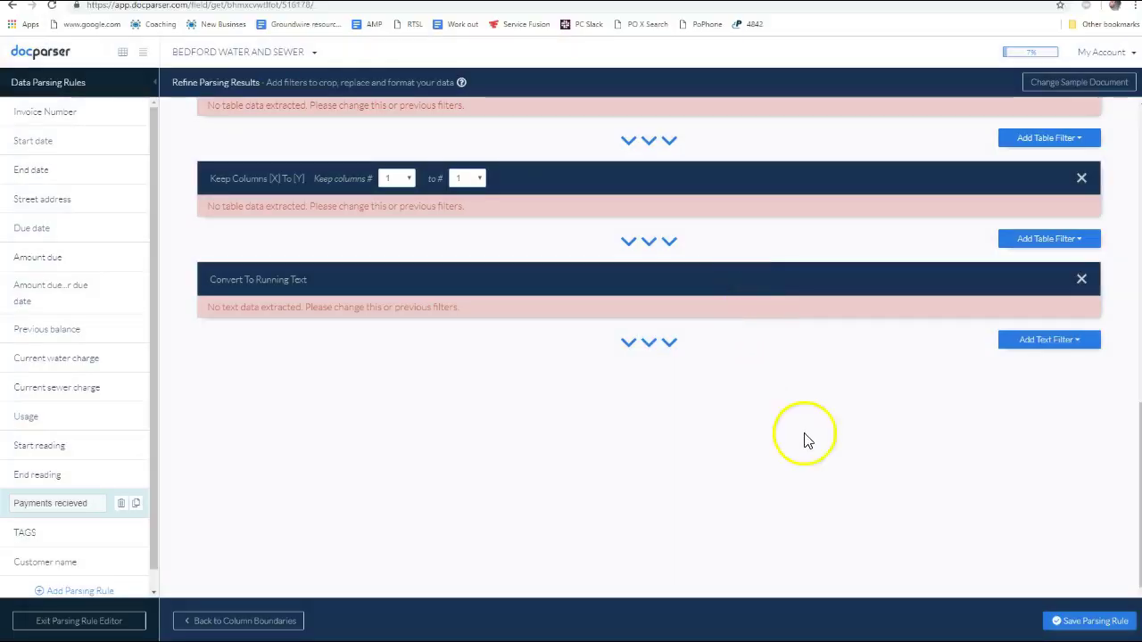
{"action": "left_click", "coordinate": [1101, 619]}
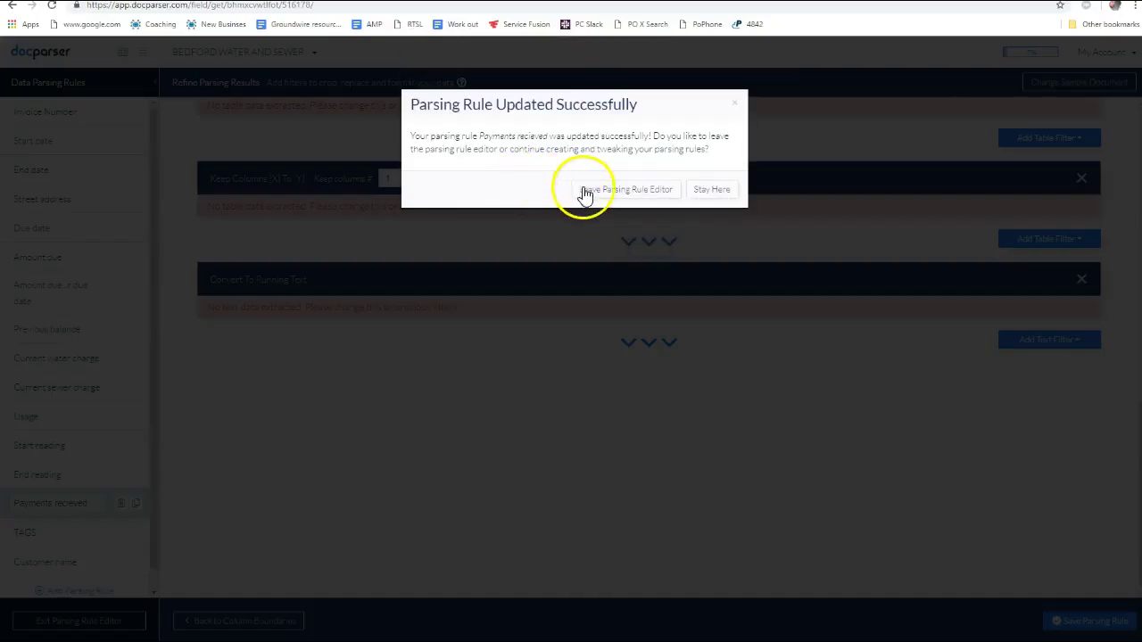
{"action": "left_click", "coordinate": [585, 190]}
Cycle through the open windows, checking the bill, and return to Docparser
{"action": "key", "text": "alt+Tab"}
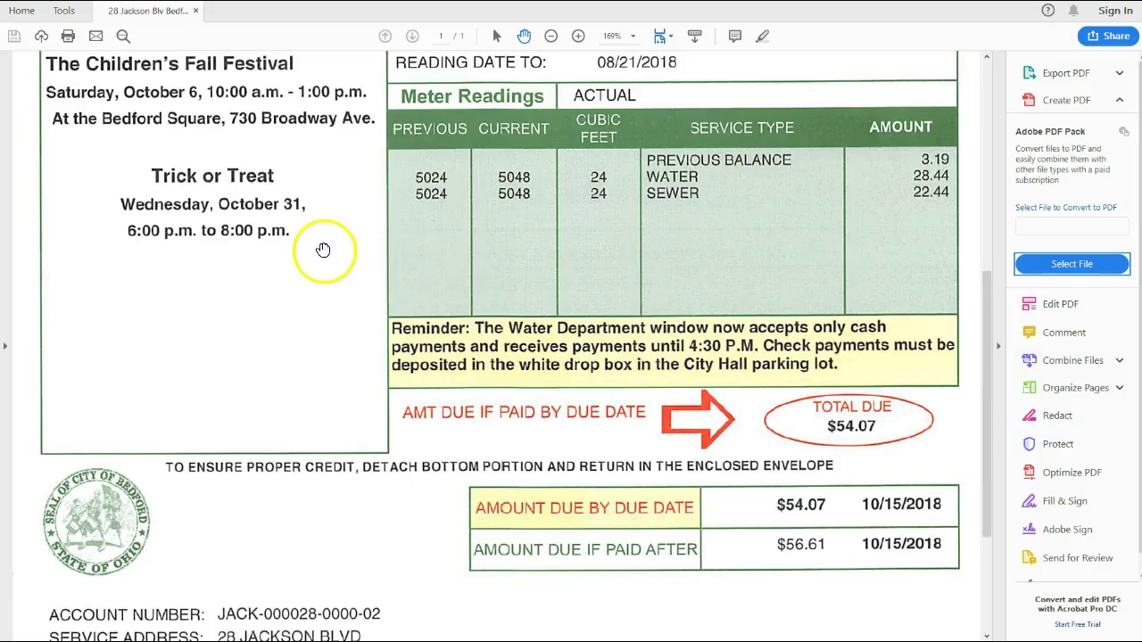
{"action": "key", "text": "alt+Tab"}
{"action": "key", "text": "alt+Tab"}
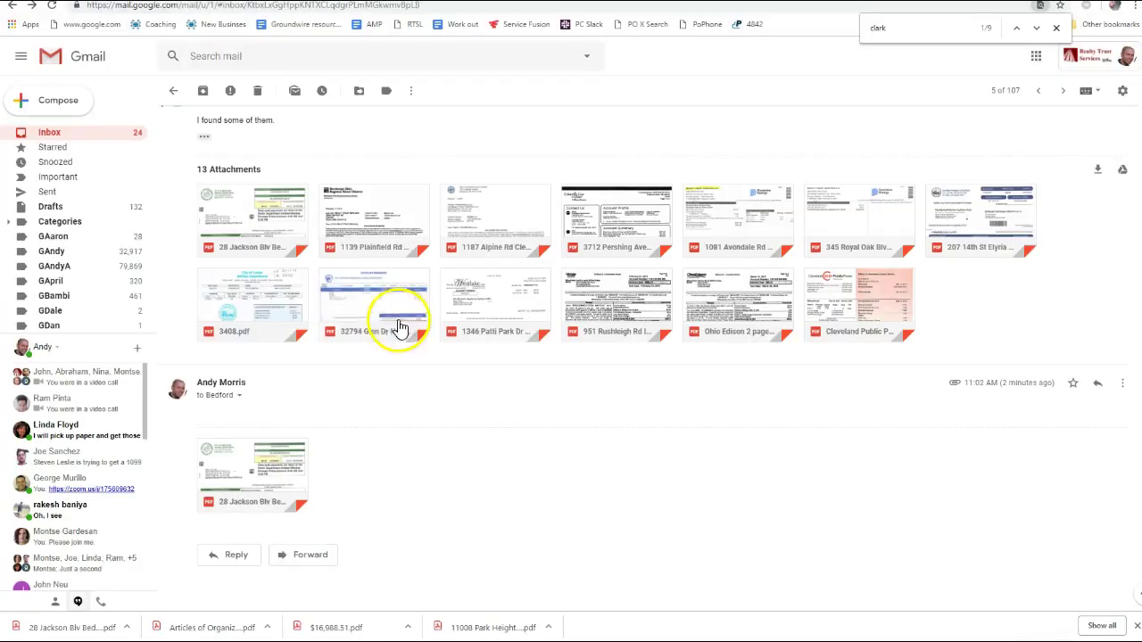
{"action": "key", "text": "alt+Tab"}
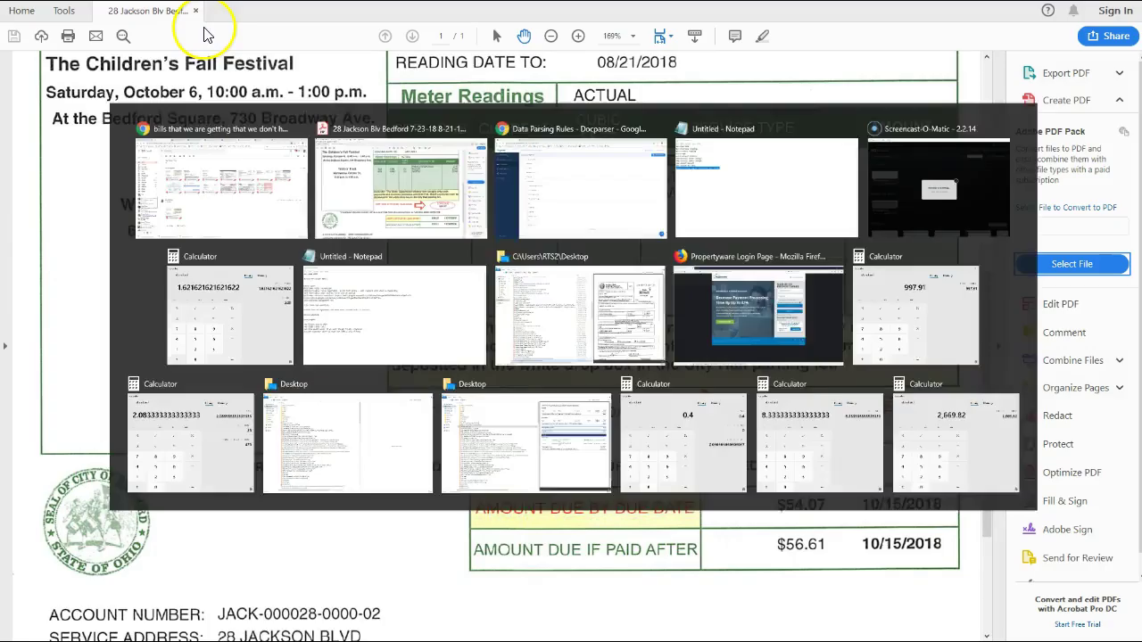
{"action": "key", "text": "alt+Tab"}
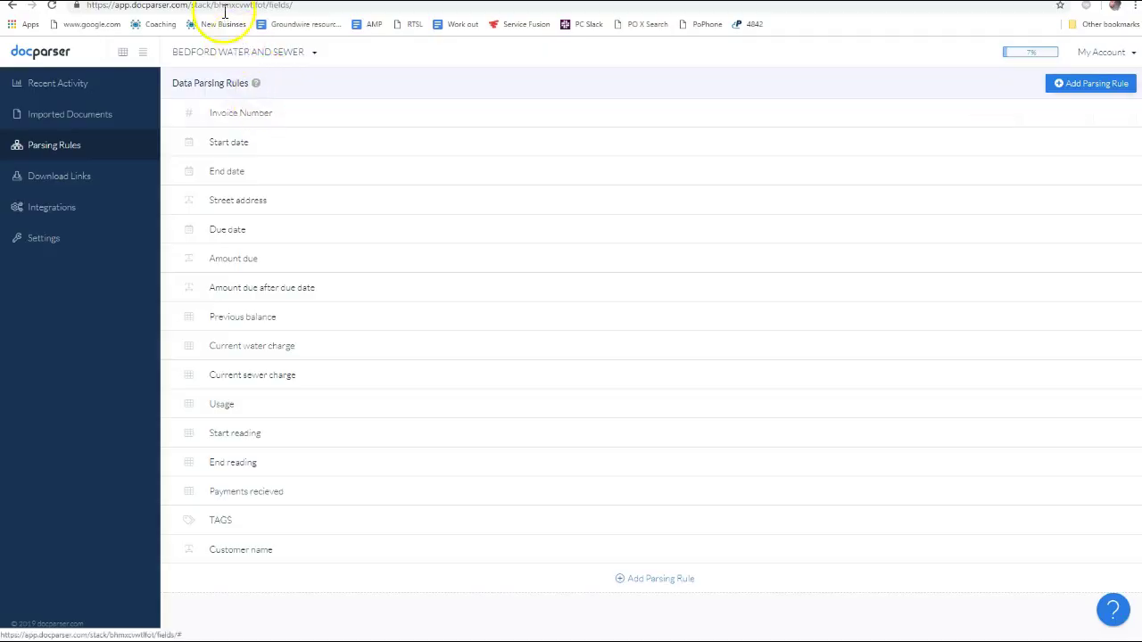
{"action": "key", "text": "alt+Tab"}
{"action": "scroll", "coordinate": [433, 375], "scroll_direction": "down", "scroll_amount": 5}
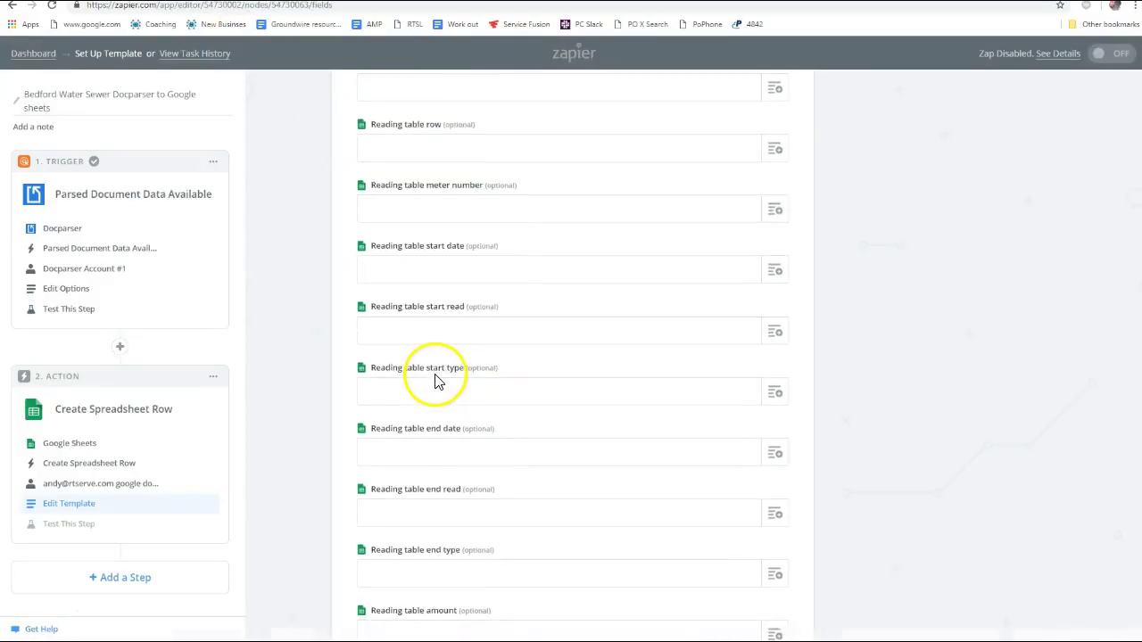
Leave Payments recieved empty and map Balance forward to the parsed Previous Balance 3.19
{"action": "scroll", "coordinate": [474, 421], "scroll_direction": "down", "scroll_amount": 4}
{"action": "scroll", "coordinate": [474, 421], "scroll_direction": "up", "scroll_amount": 10}
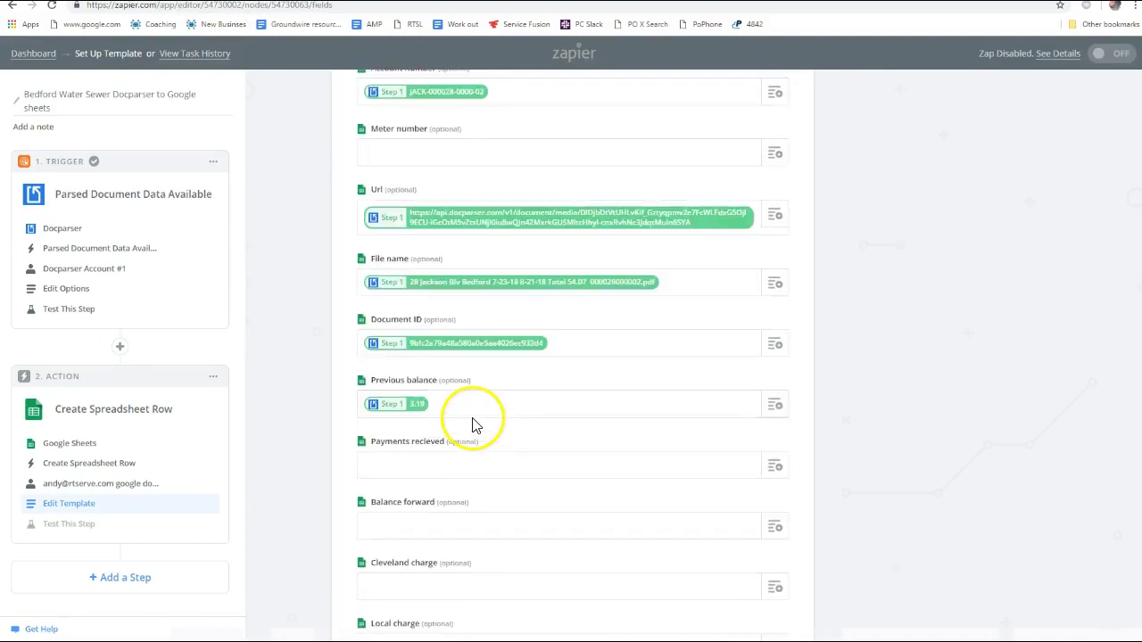
{"action": "scroll", "coordinate": [464, 421], "scroll_direction": "down", "scroll_amount": 2}
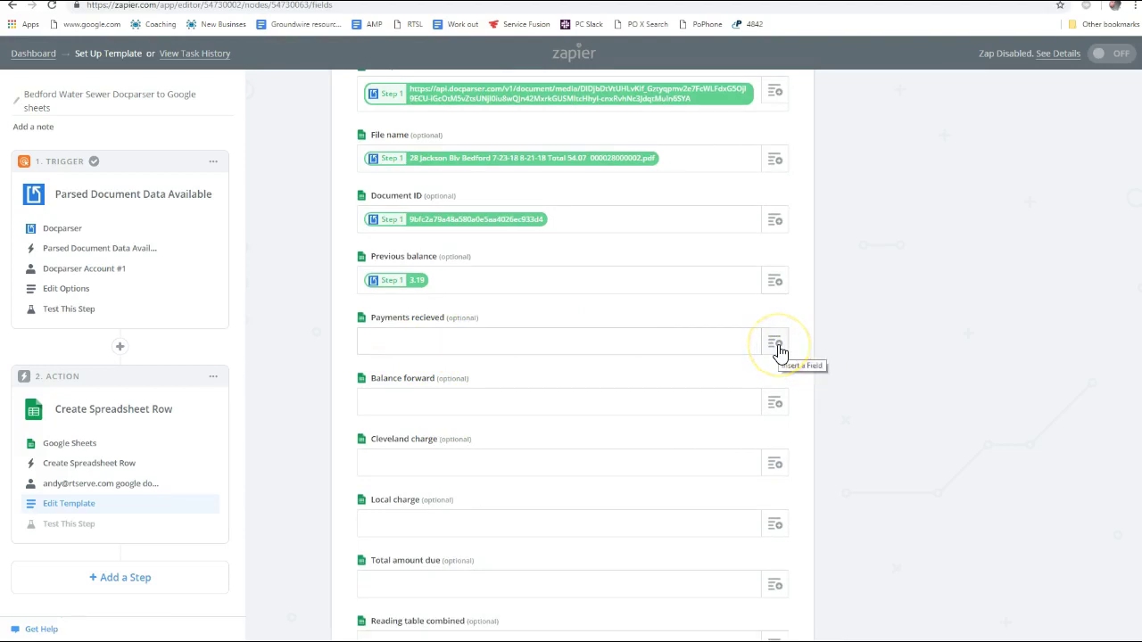
{"action": "left_click", "coordinate": [776, 344]}
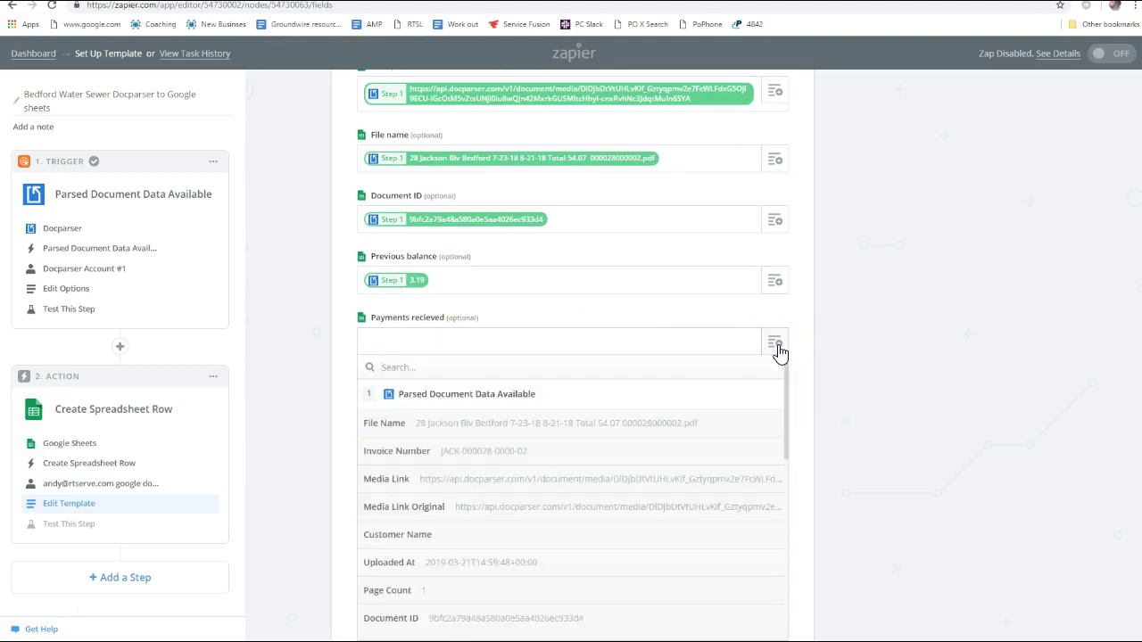
{"action": "type", "text": "paym"}
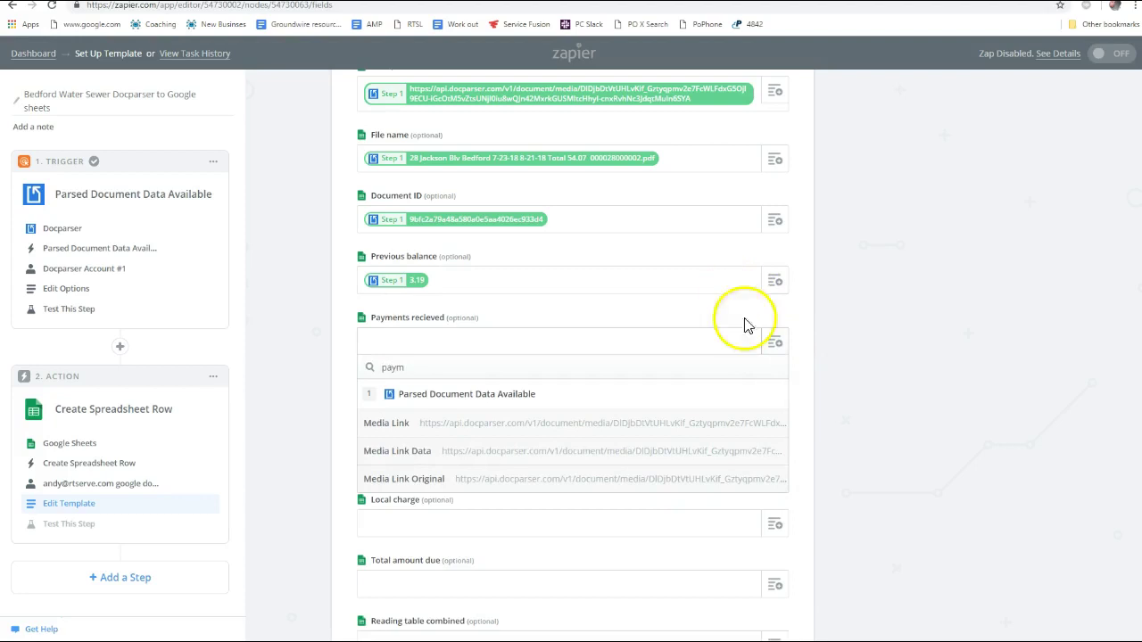
{"action": "key", "text": "Escape"}
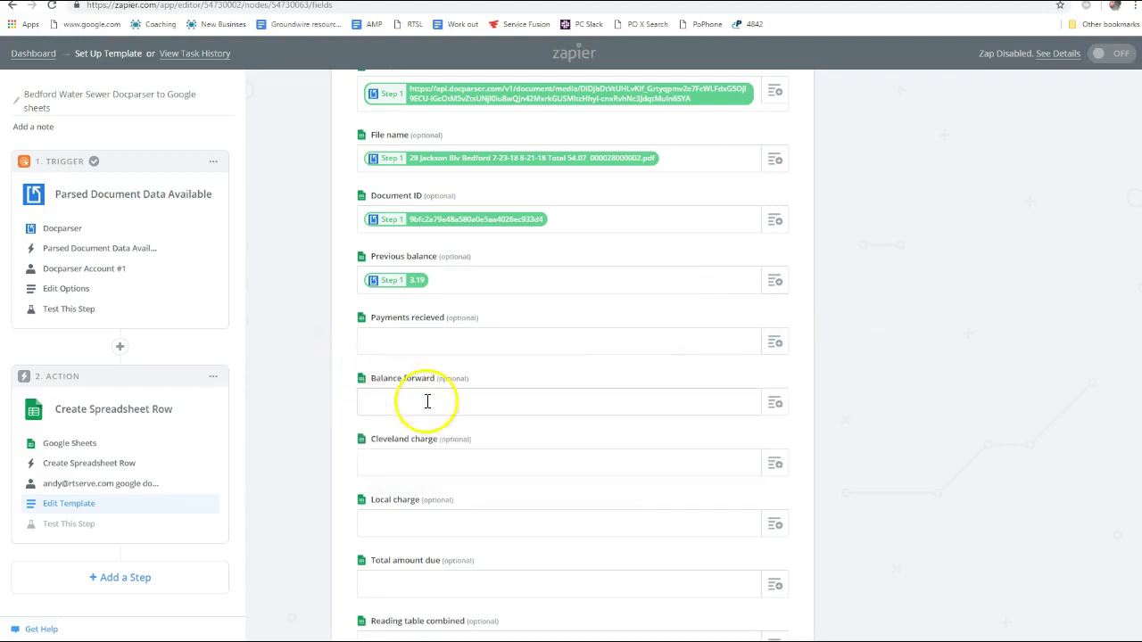
{"action": "left_click", "coordinate": [775, 403]}
{"action": "type", "text": "ba"}
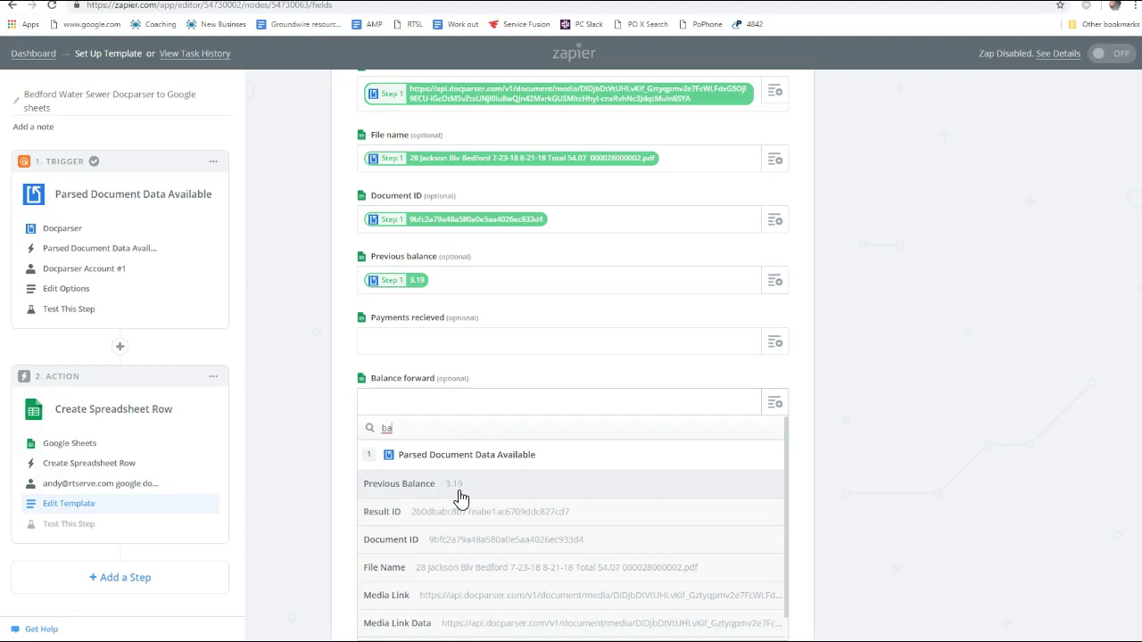
{"action": "left_click", "coordinate": [459, 498]}
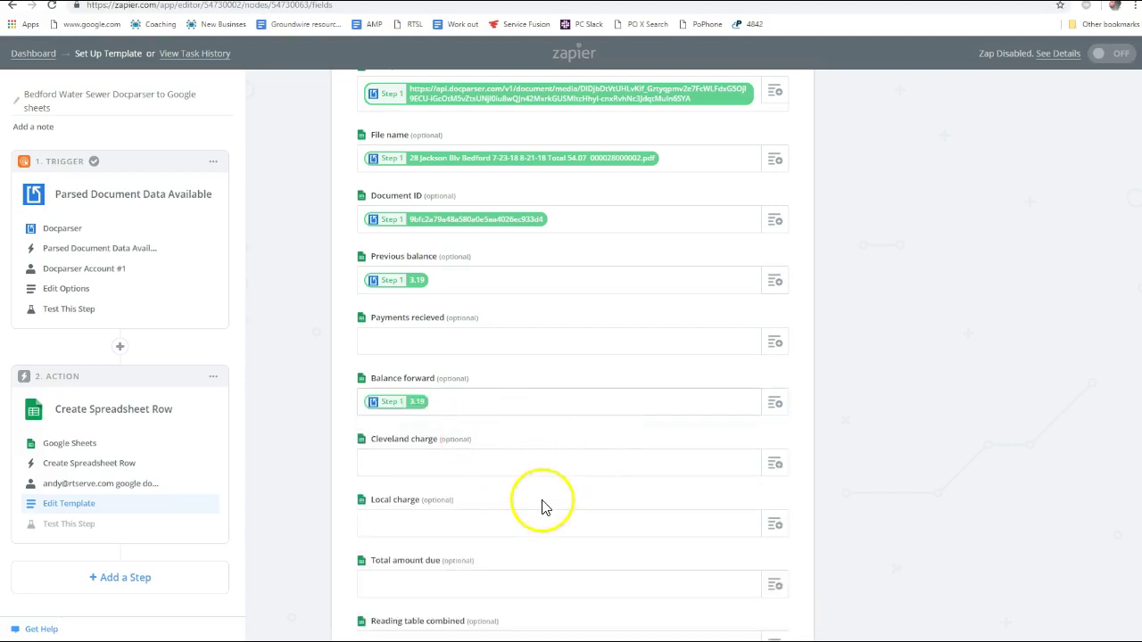
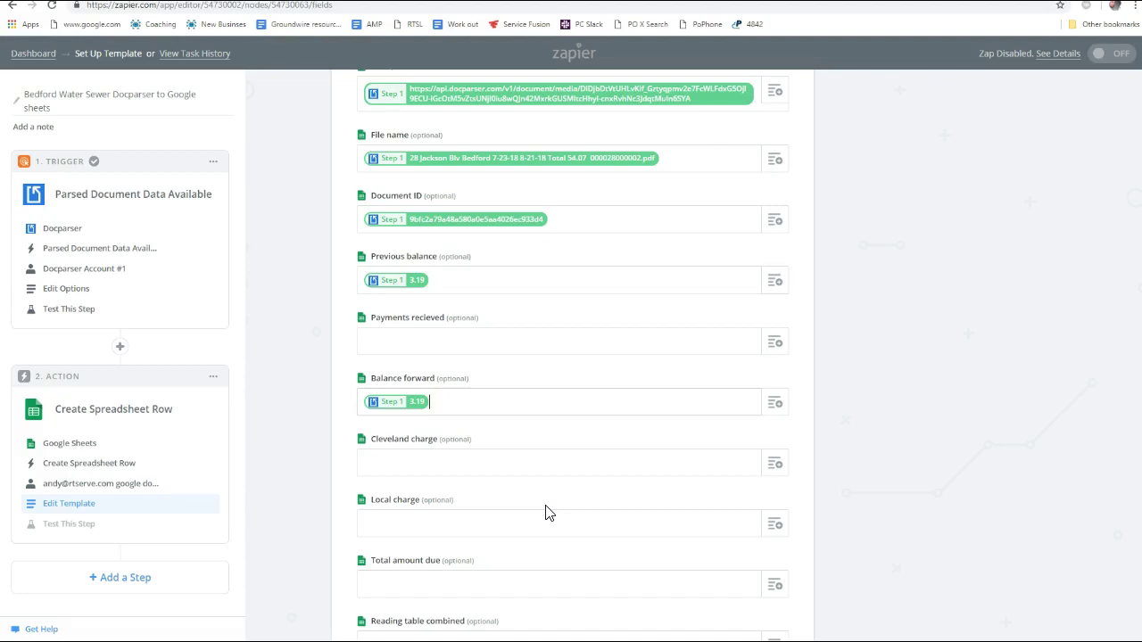
Map Cleveland charge to Docparser's Current Water Charge (28.44)
{"action": "left_click", "coordinate": [464, 458]}
{"action": "left_click", "coordinate": [502, 461]}
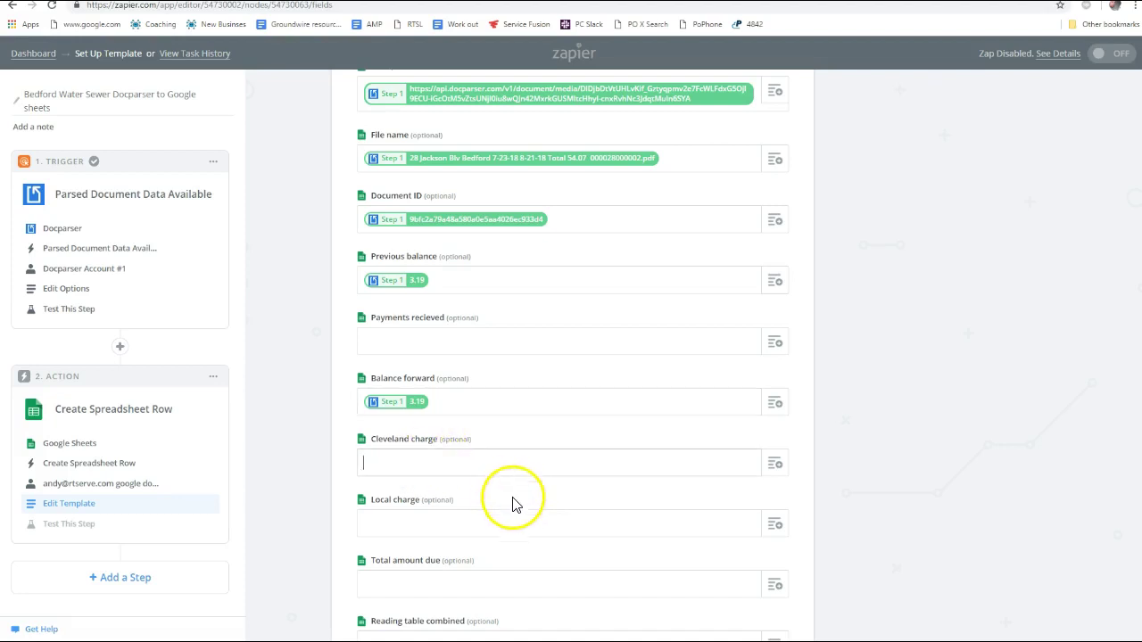
{"action": "scroll", "coordinate": [721, 474], "scroll_direction": "down", "scroll_amount": 2}
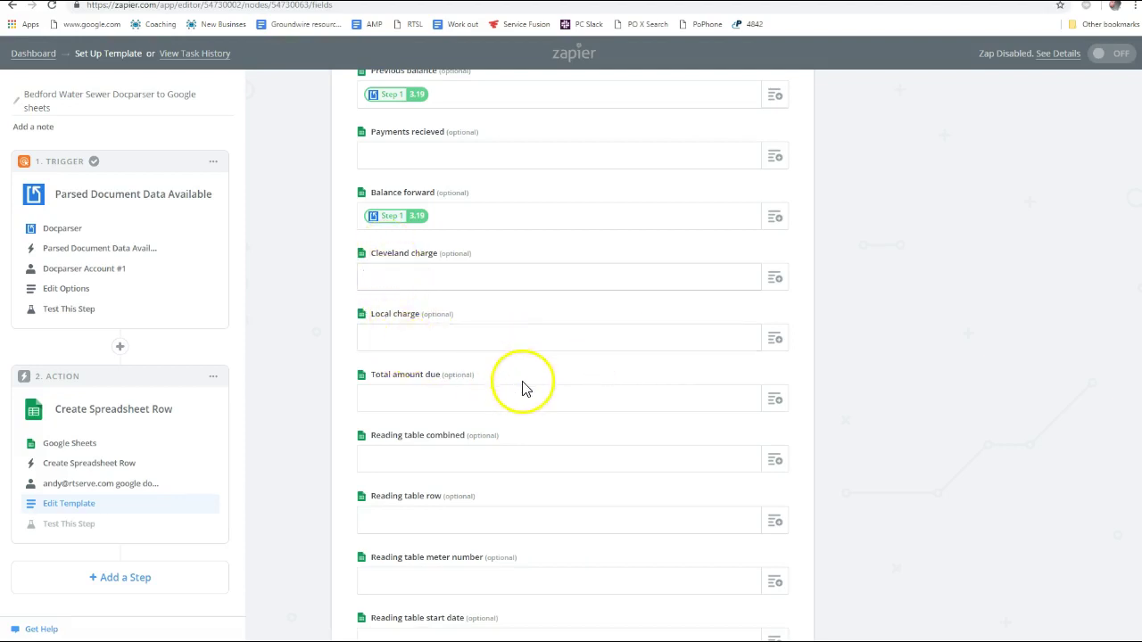
{"action": "scroll", "coordinate": [524, 388], "scroll_direction": "down", "scroll_amount": 1}
{"action": "scroll", "coordinate": [524, 388], "scroll_direction": "up", "scroll_amount": 1}
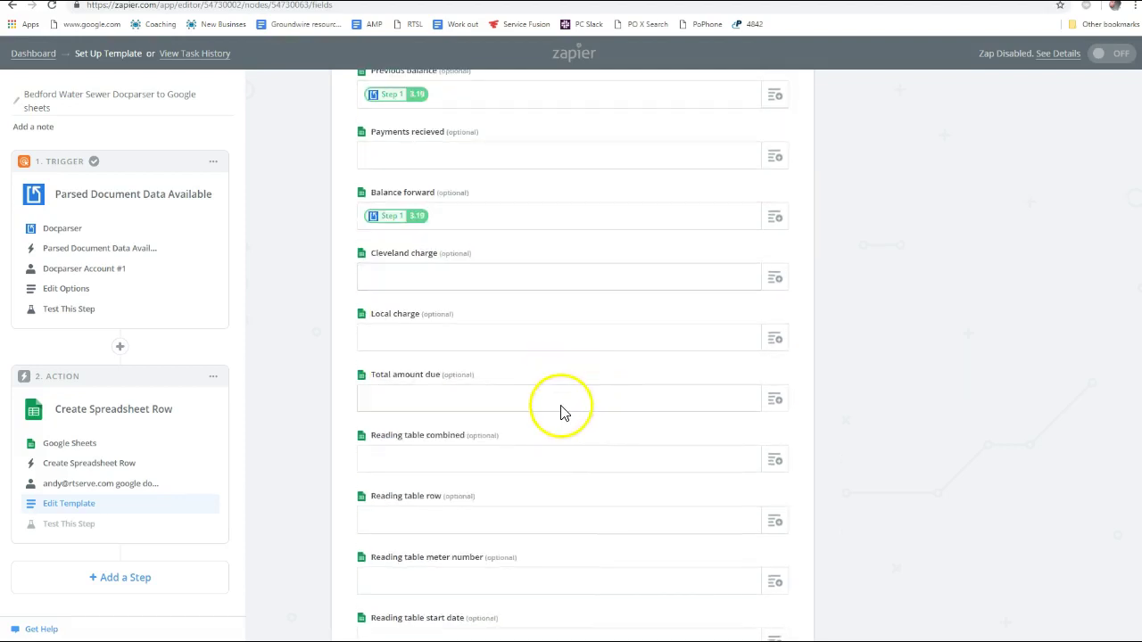
{"action": "left_click", "coordinate": [775, 280]}
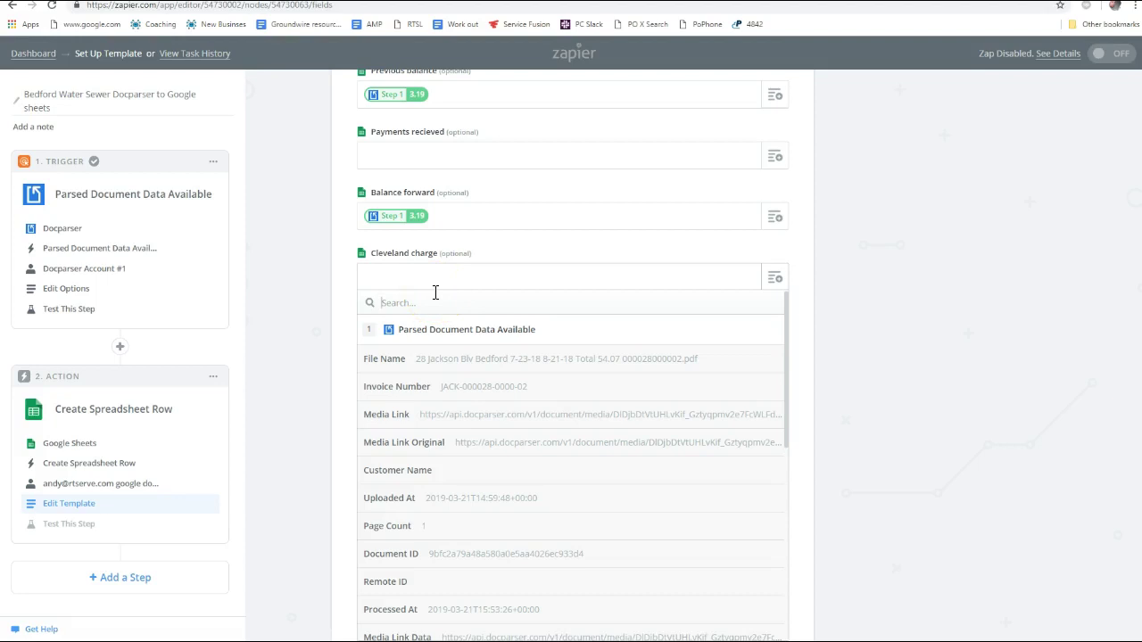
{"action": "type", "text": "water"}
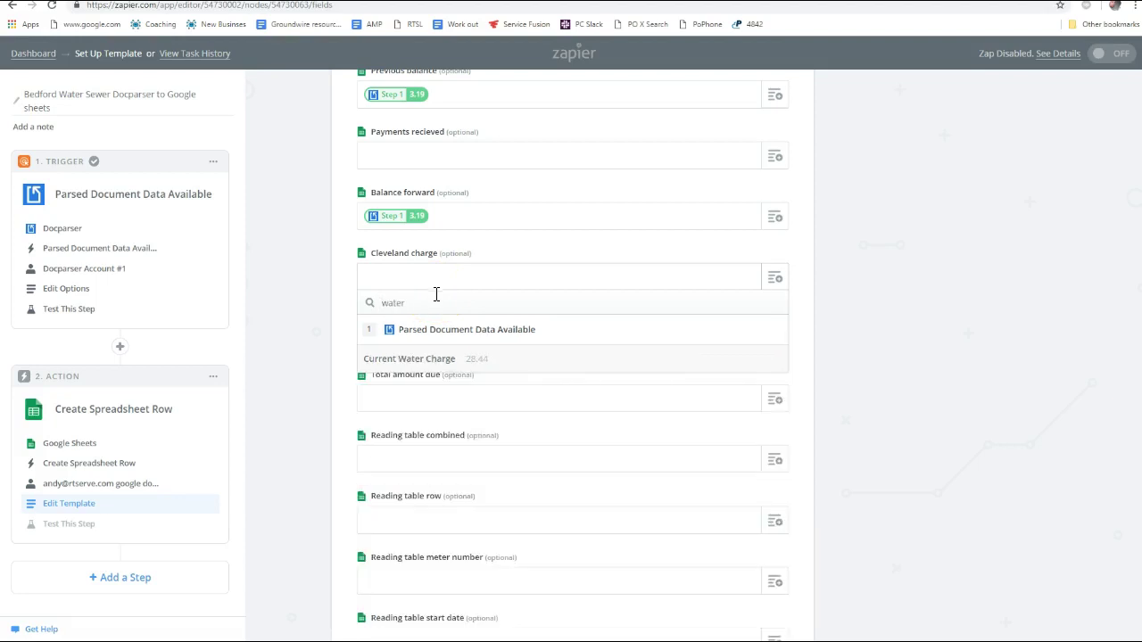
{"action": "left_click", "coordinate": [473, 361]}
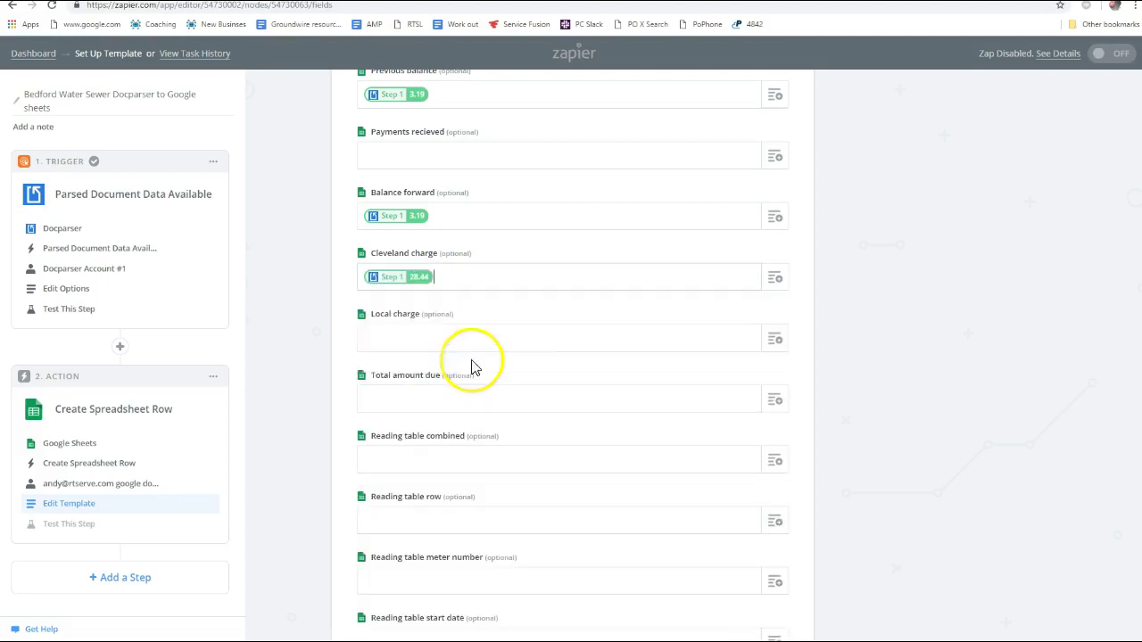
Map Local charge to Current Sewer Charge (22.44) and Total amount due to Amount Due Match (54.07)
{"action": "left_click", "coordinate": [775, 340]}
{"action": "type", "text": "sewer"}
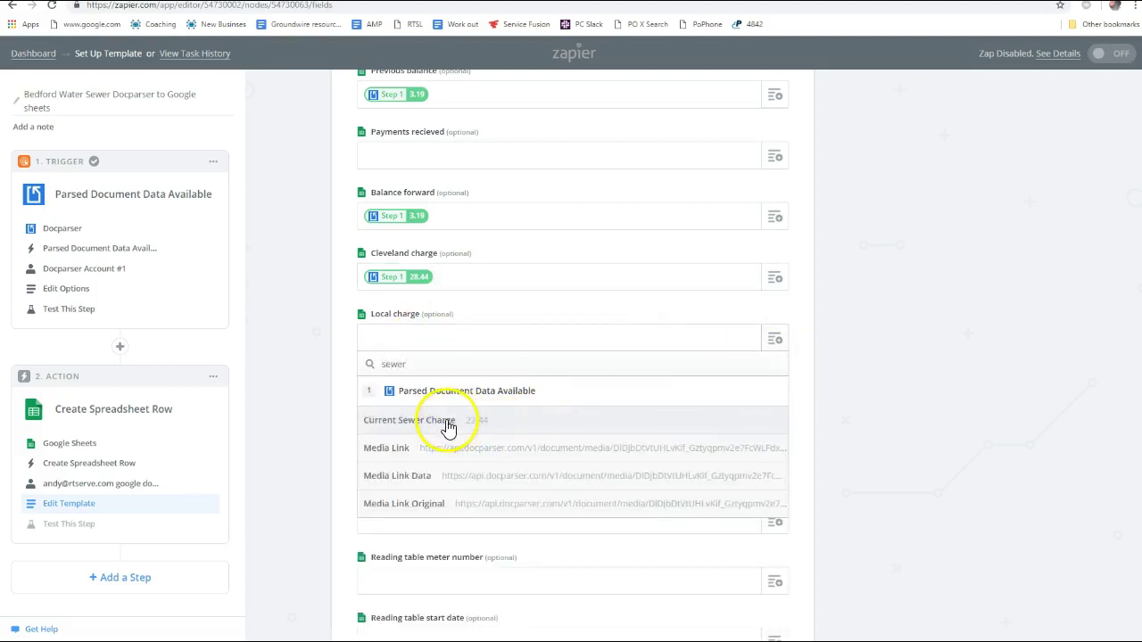
{"action": "left_click", "coordinate": [448, 423]}
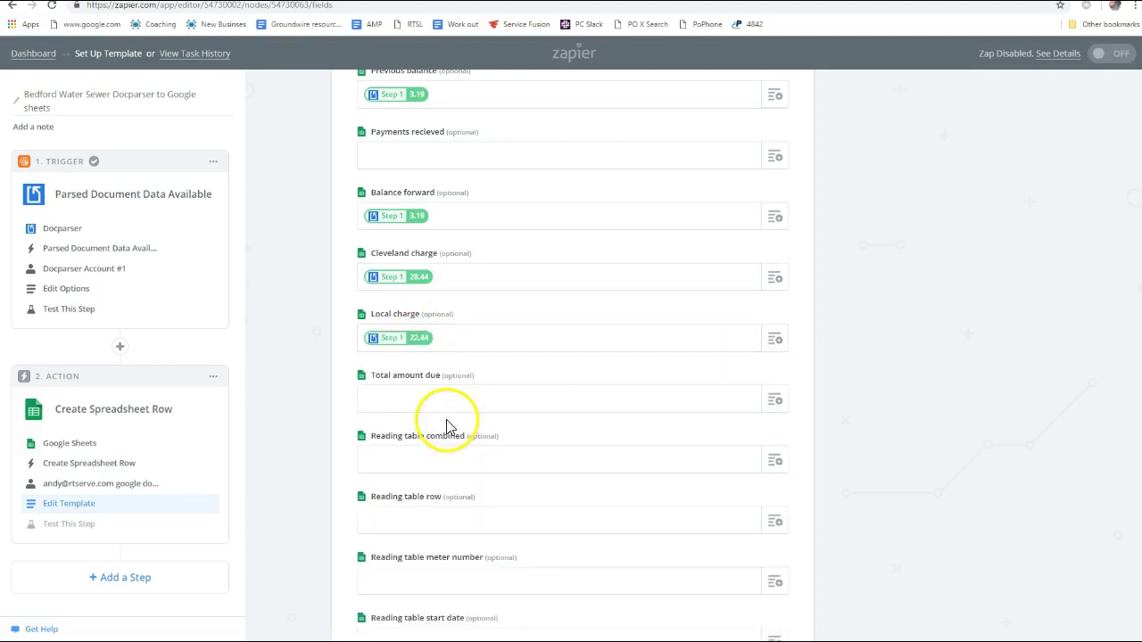
{"action": "right_click", "coordinate": [772, 401]}
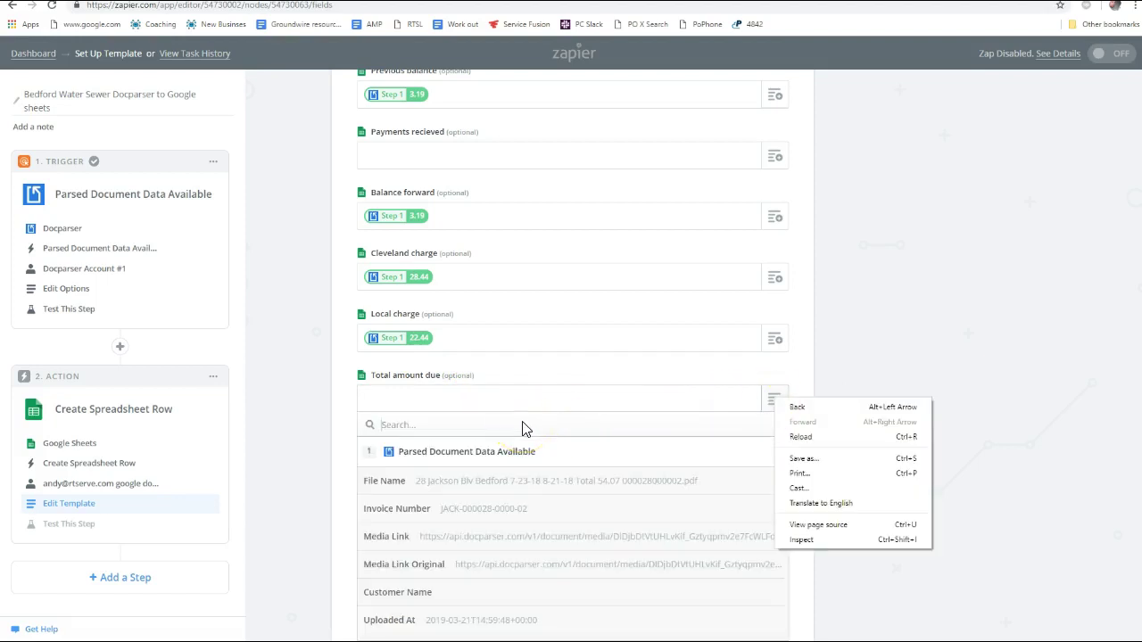
{"action": "left_click", "coordinate": [409, 424]}
{"action": "type", "text": "due"}
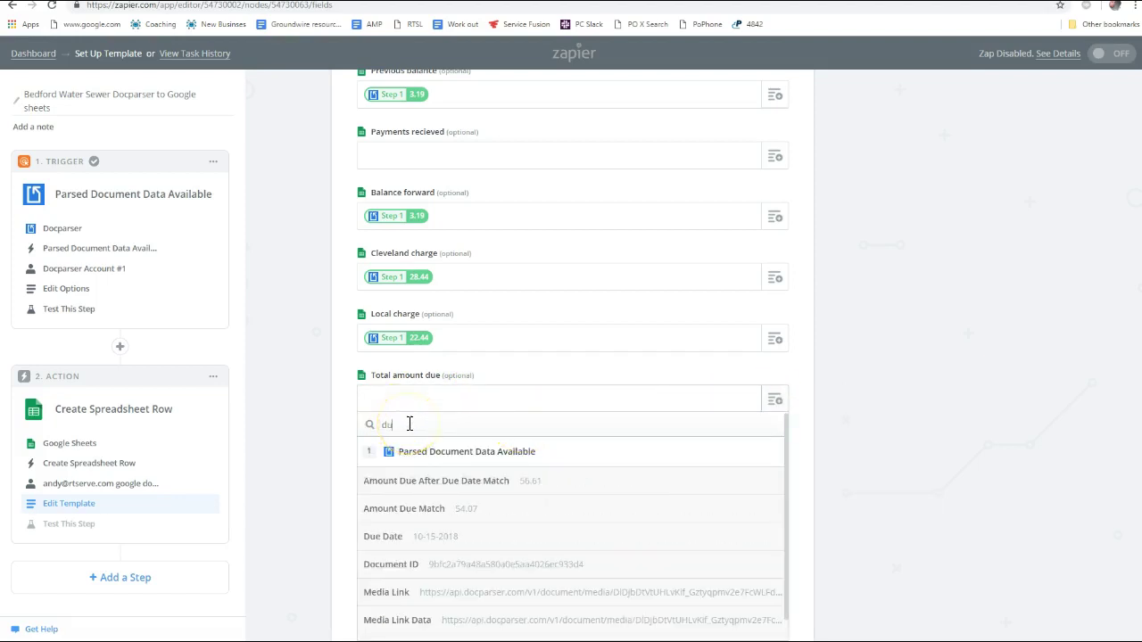
{"action": "left_click", "coordinate": [468, 516]}
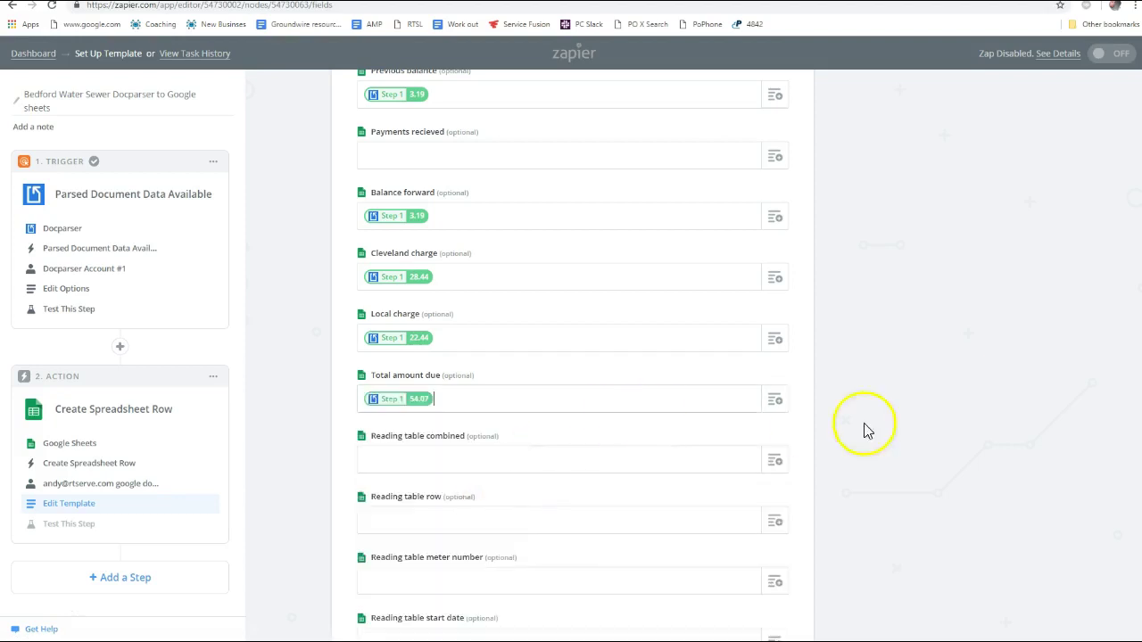
{"action": "scroll", "coordinate": [862, 429], "scroll_direction": "down", "scroll_amount": 2}
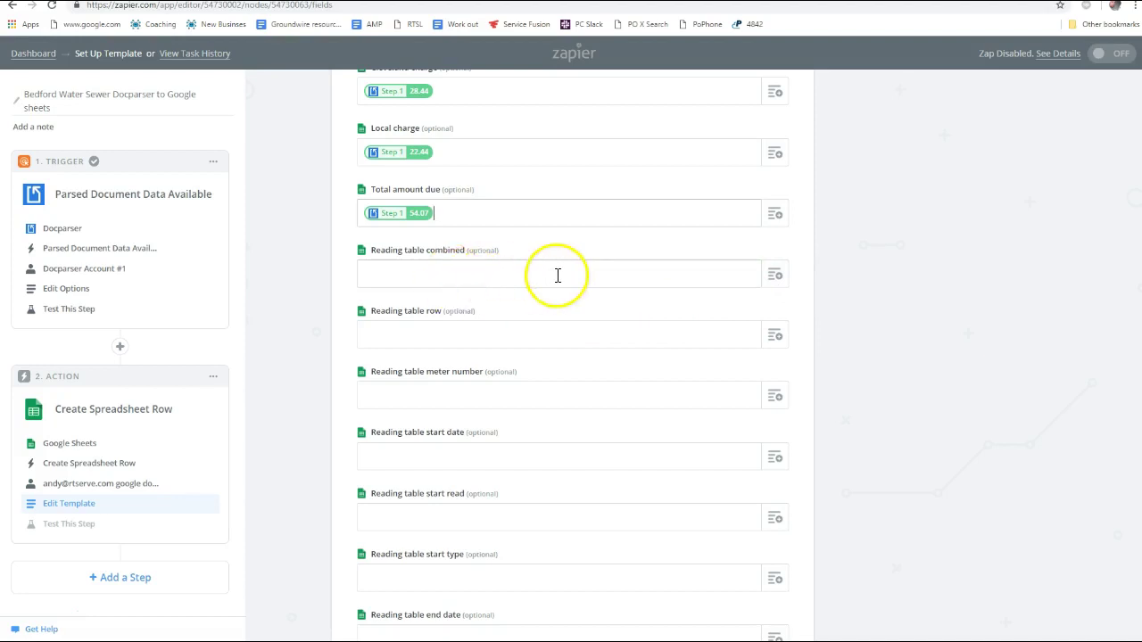
{"action": "left_click", "coordinate": [432, 271]}
{"action": "scroll", "coordinate": [660, 321], "scroll_direction": "down", "scroll_amount": 2}
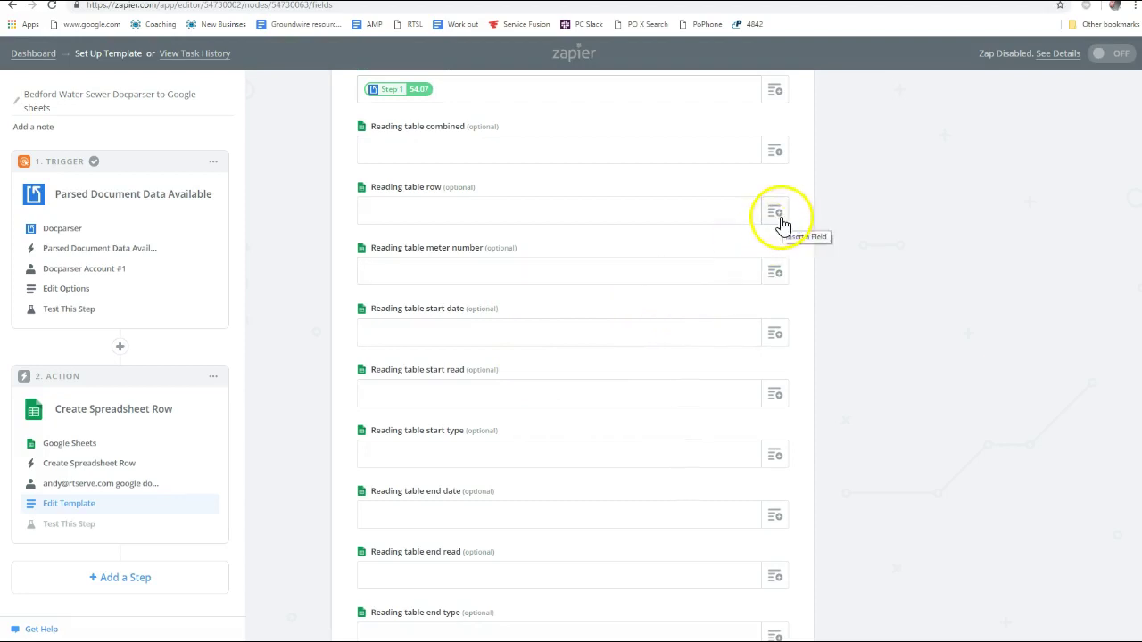
{"action": "scroll", "coordinate": [774, 235], "scroll_direction": "down", "scroll_amount": 1}
{"action": "scroll", "coordinate": [688, 351], "scroll_direction": "up", "scroll_amount": 2}
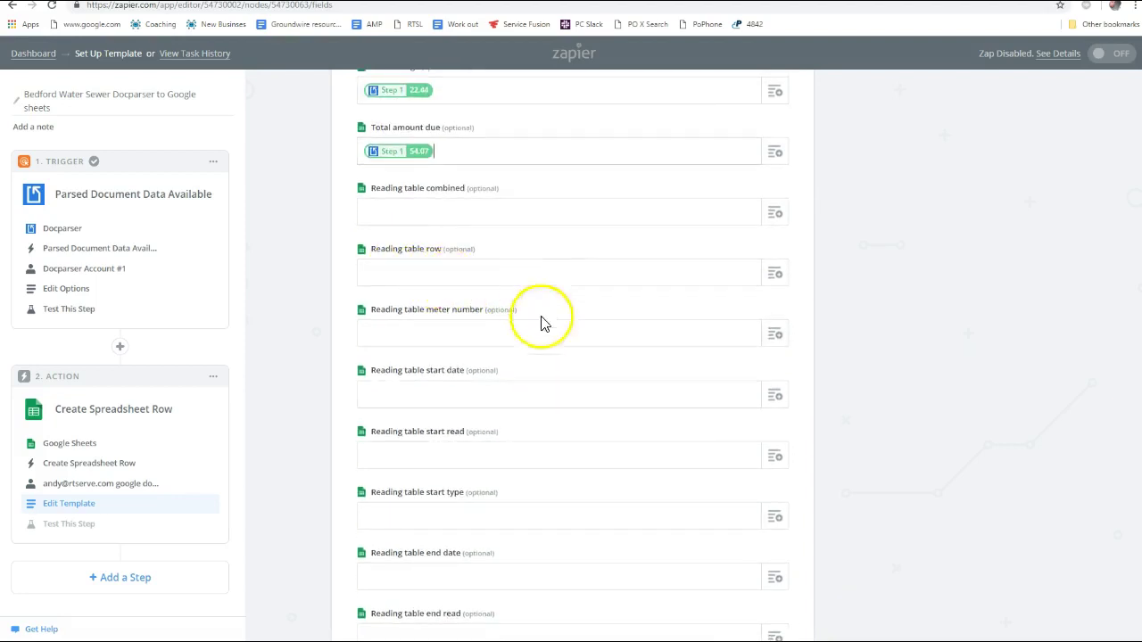
{"action": "scroll", "coordinate": [390, 305], "scroll_direction": "down", "scroll_amount": 1}
{"action": "scroll", "coordinate": [509, 290], "scroll_direction": "down", "scroll_amount": 1}
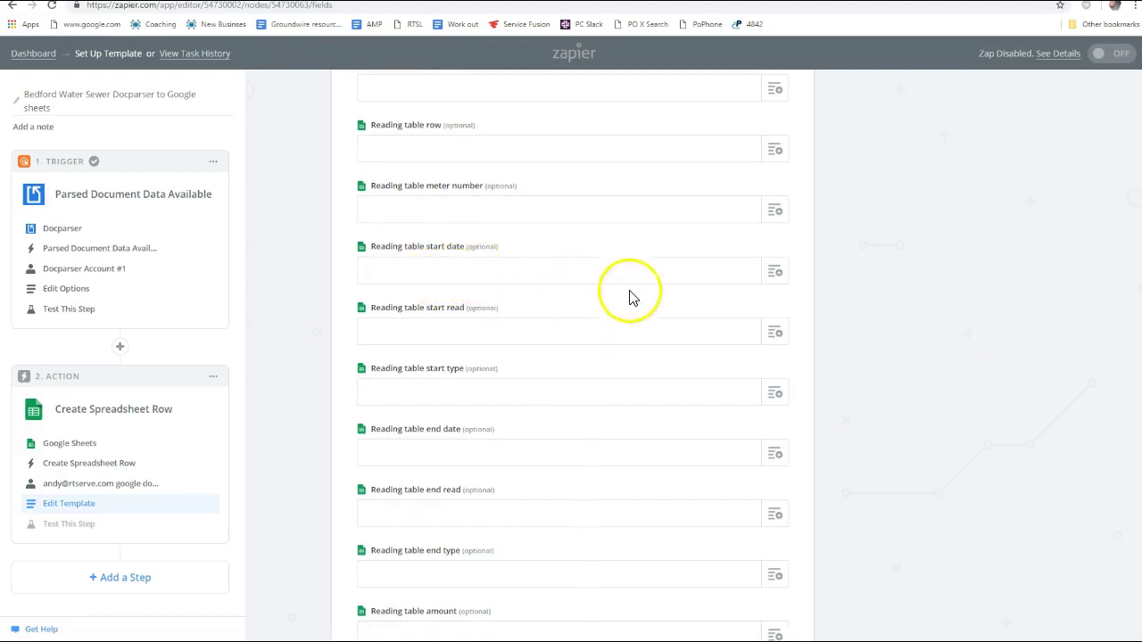
{"action": "scroll", "coordinate": [713, 329], "scroll_direction": "up", "scroll_amount": 1}
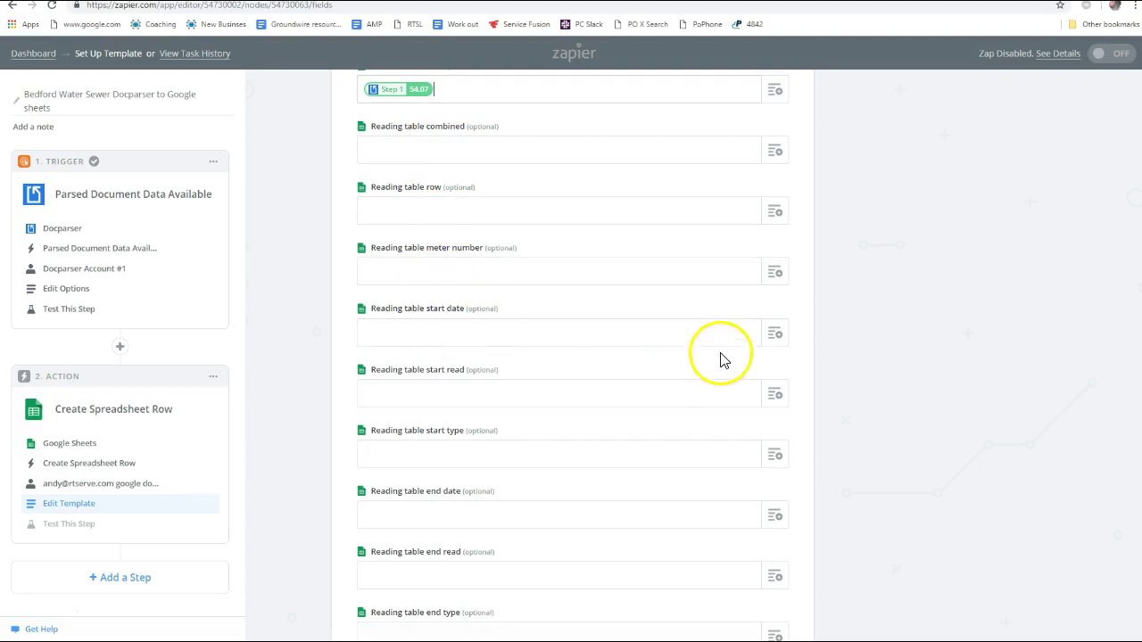
Map Reading table start date to Start Date and start read to Start Reading
{"action": "left_click", "coordinate": [775, 333]}
{"action": "type", "text": "start"}
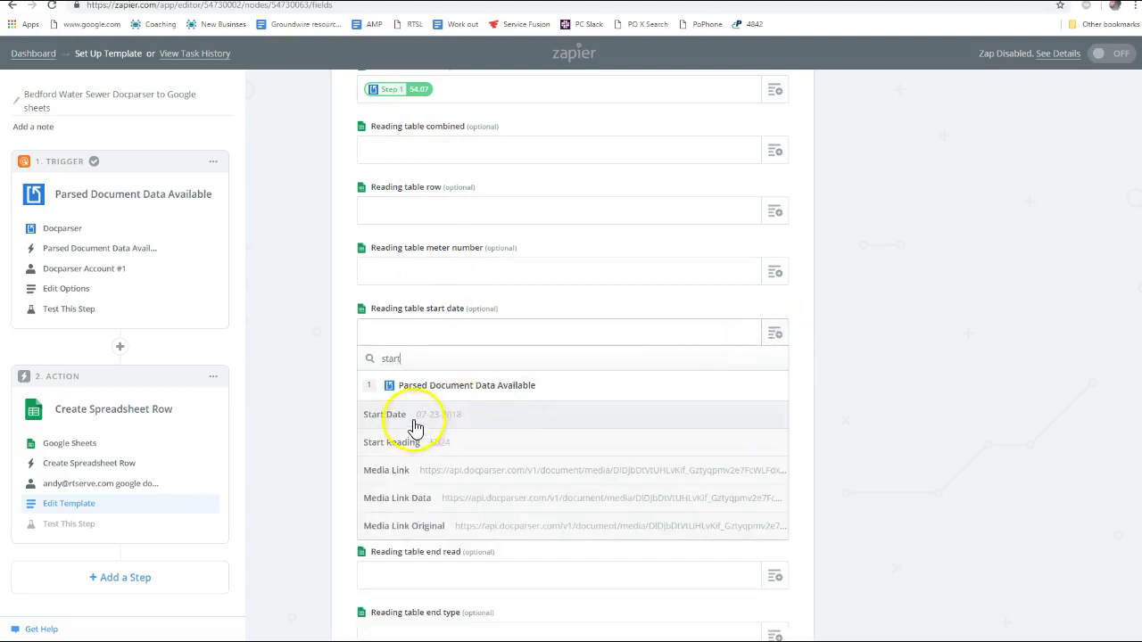
{"action": "left_click", "coordinate": [428, 417]}
{"action": "left_click", "coordinate": [776, 398]}
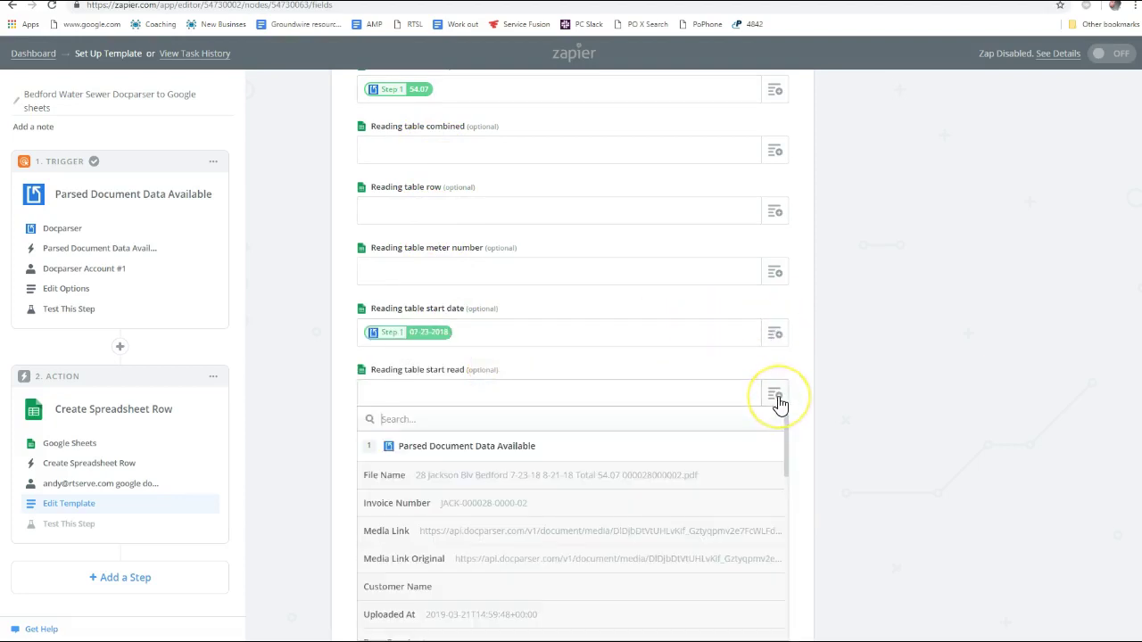
{"action": "type", "text": "read"}
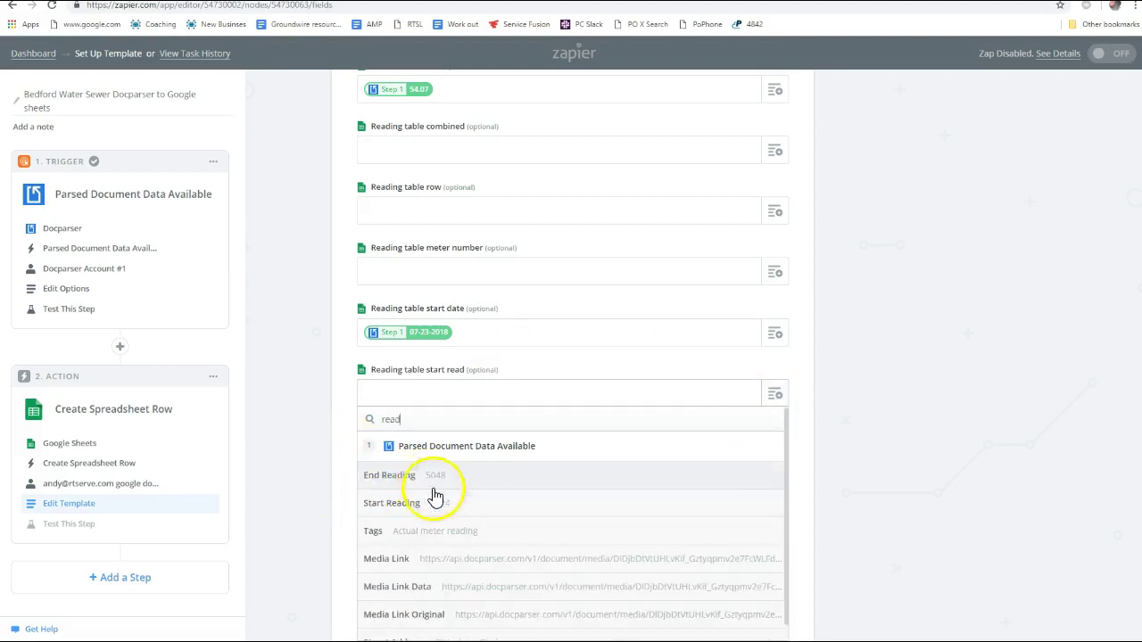
{"action": "left_click", "coordinate": [438, 505]}
Fill Reading table start type with the Tags value Actual meter reading
{"action": "scroll", "coordinate": [901, 411], "scroll_direction": "down", "scroll_amount": 3}
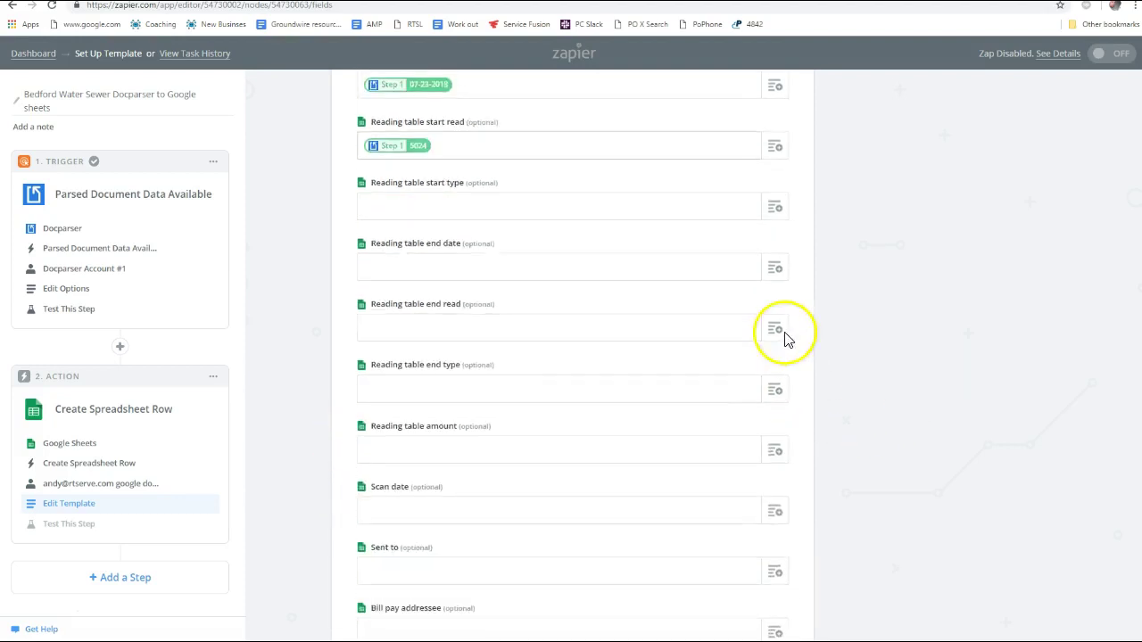
{"action": "left_click", "coordinate": [777, 209]}
{"action": "type", "text": "e"}
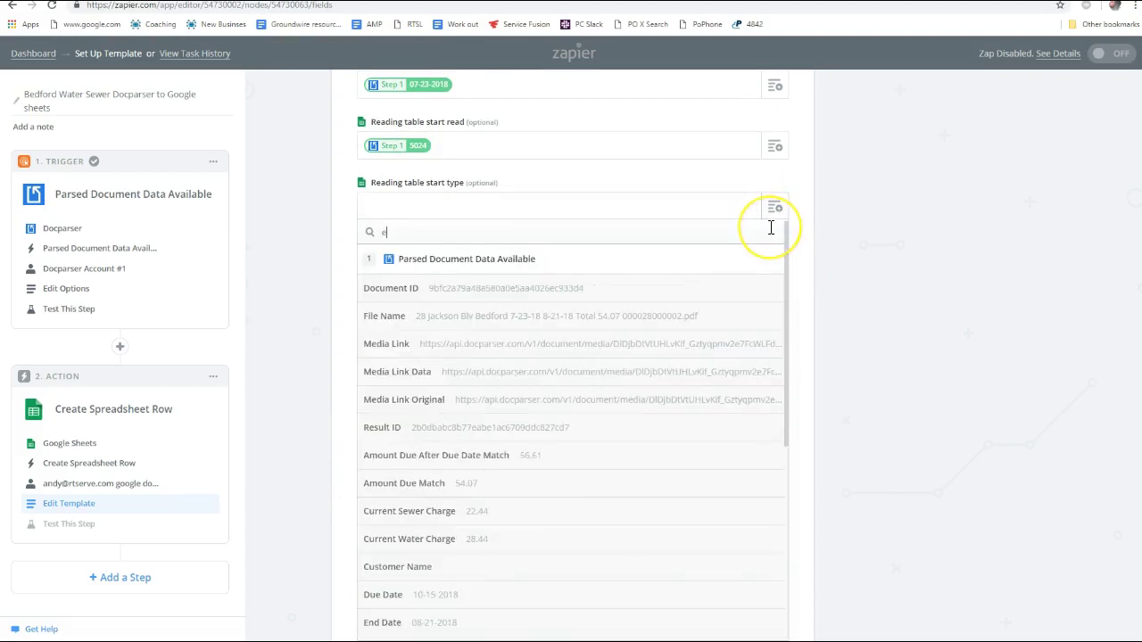
{"action": "key", "text": "BackSpace"}
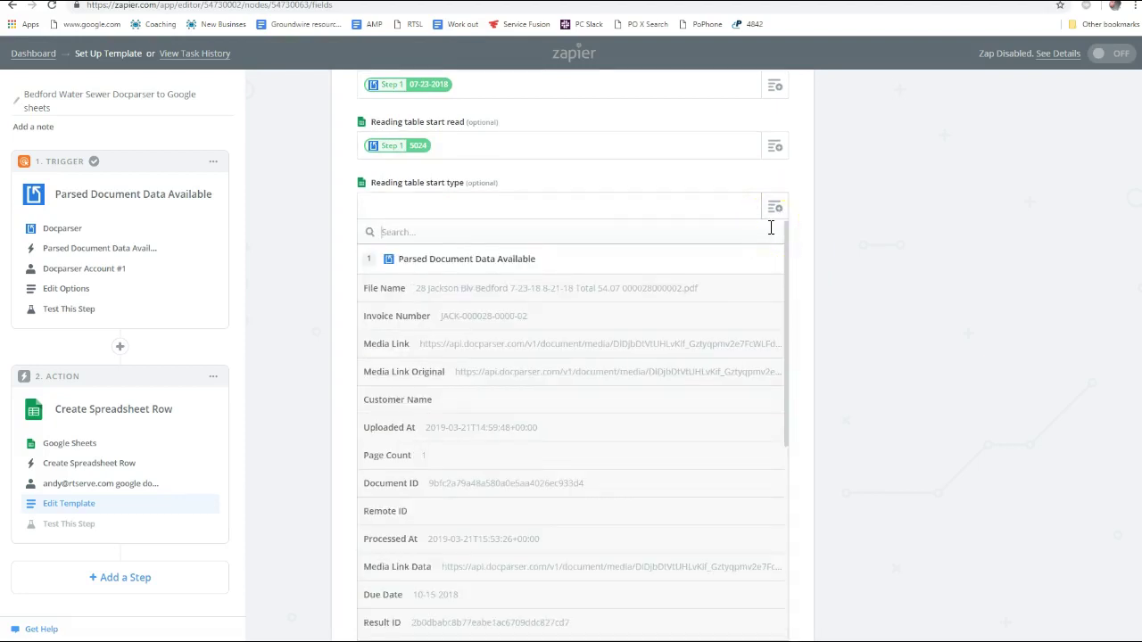
{"action": "type", "text": "read"}
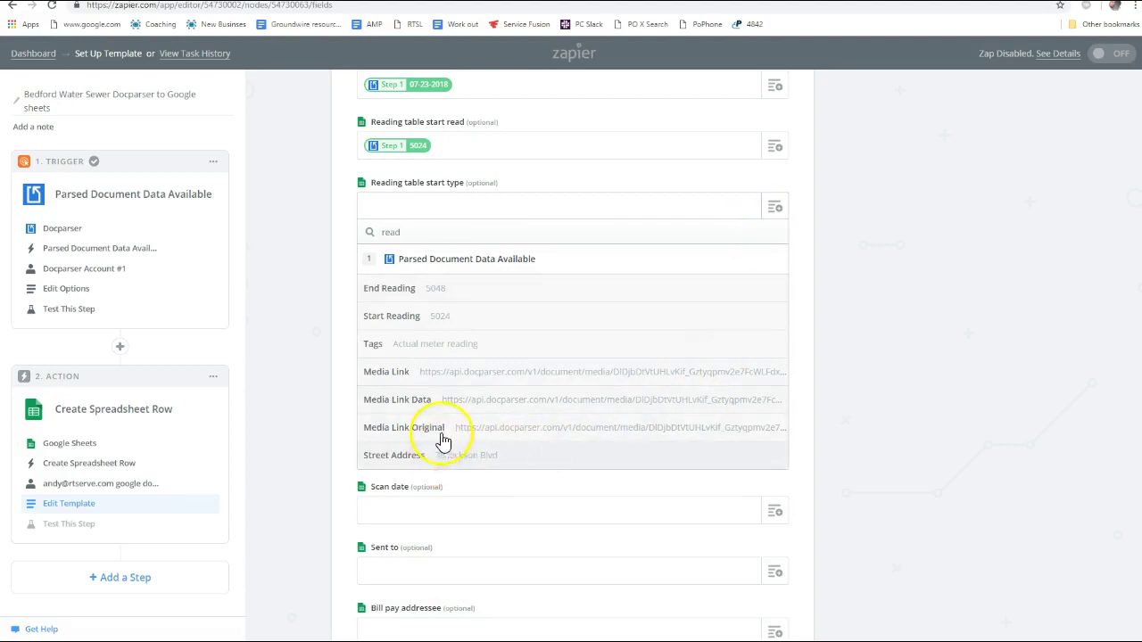
{"action": "key", "text": "BackSpace"}
{"action": "key", "text": "BackSpace"}
{"action": "key", "text": "BackSpace"}
{"action": "key", "text": "BackSpace"}
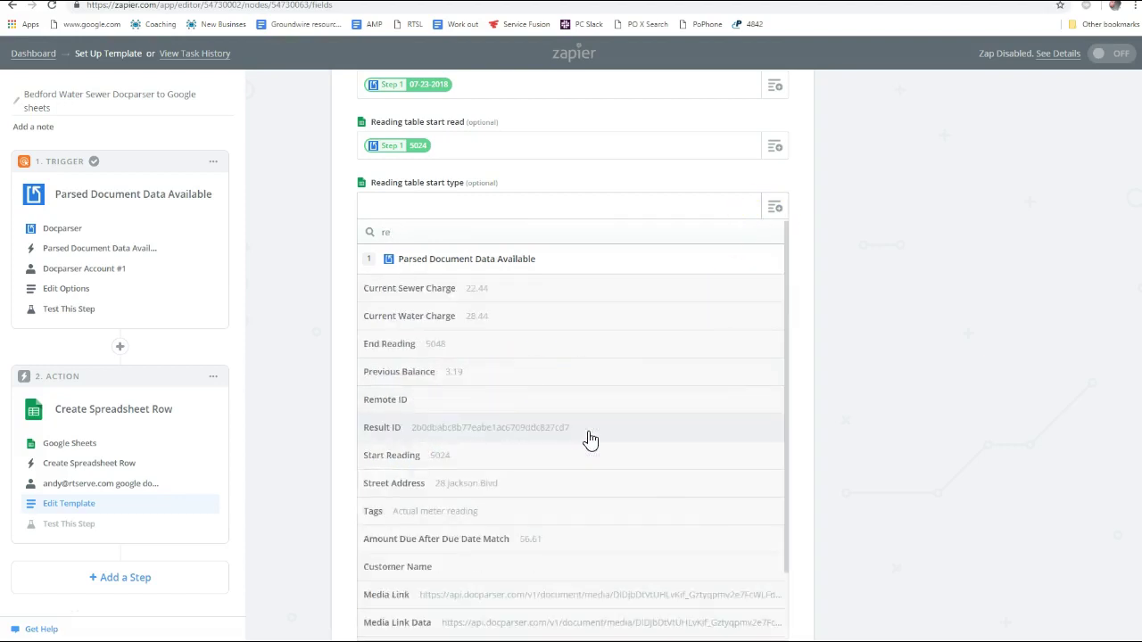
{"action": "type", "text": "actua"}
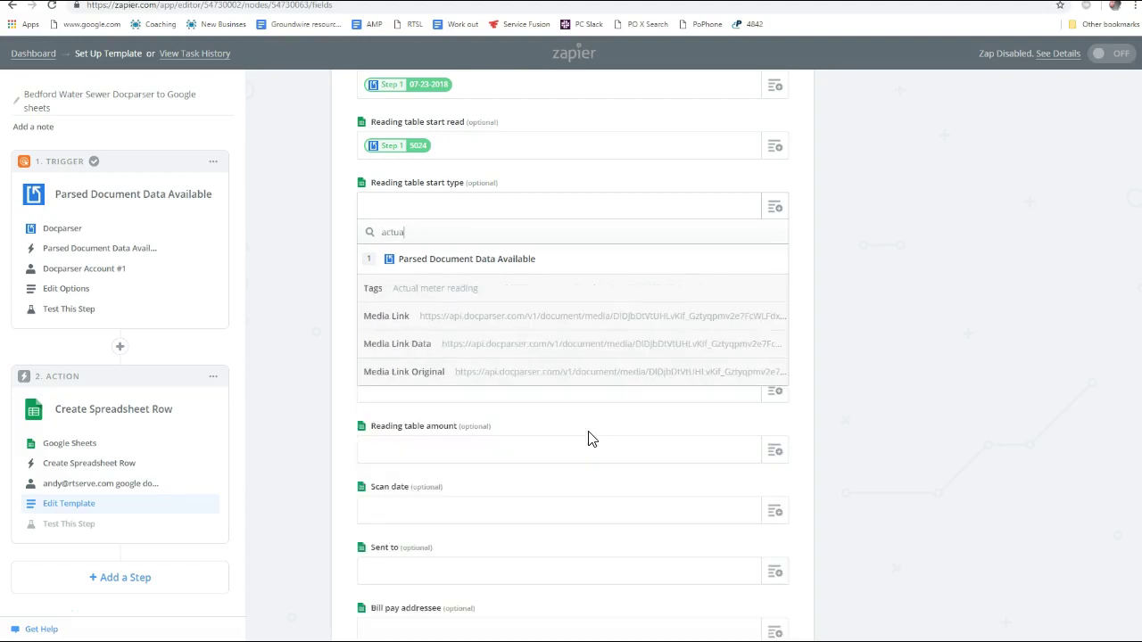
{"action": "left_click", "coordinate": [426, 291]}
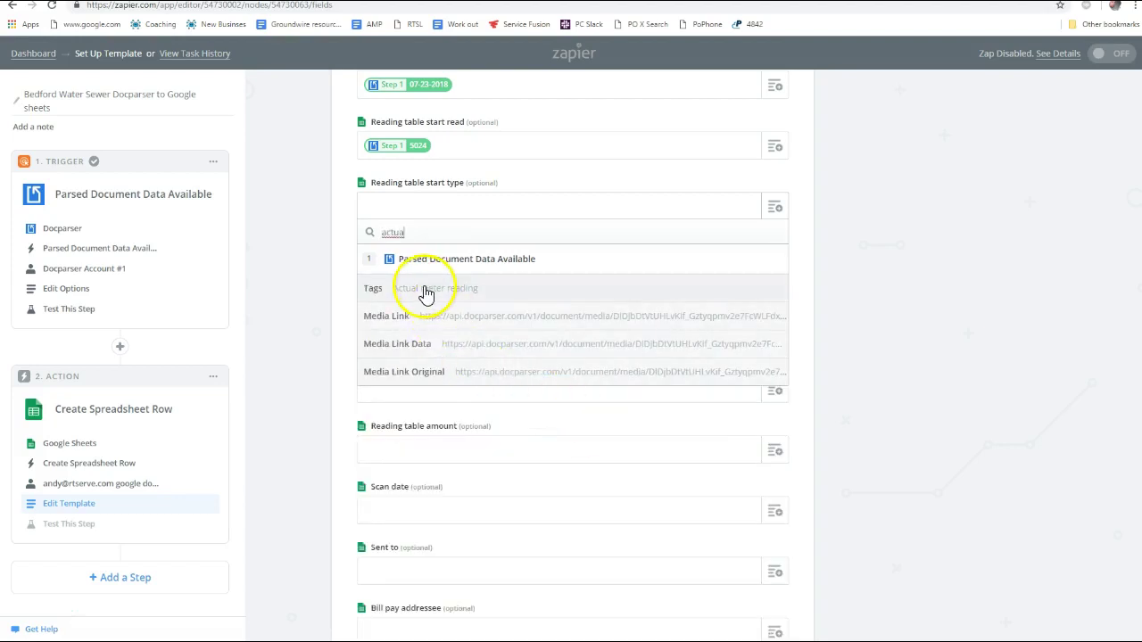
{"action": "double_click", "coordinate": [411, 228]}
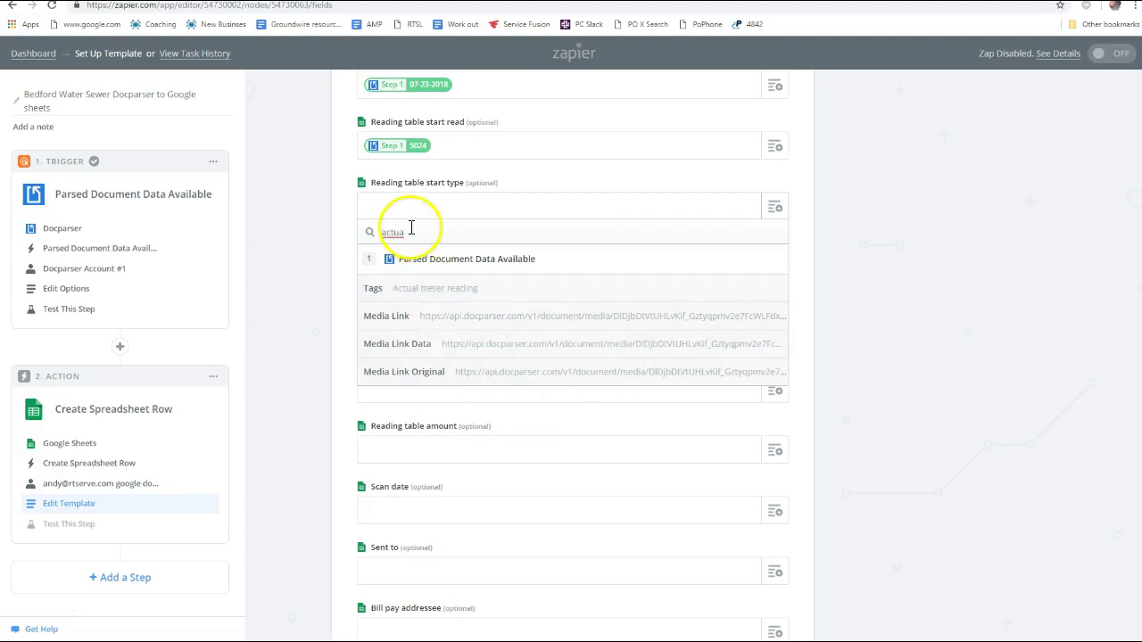
{"action": "key", "text": "BackSpace"}
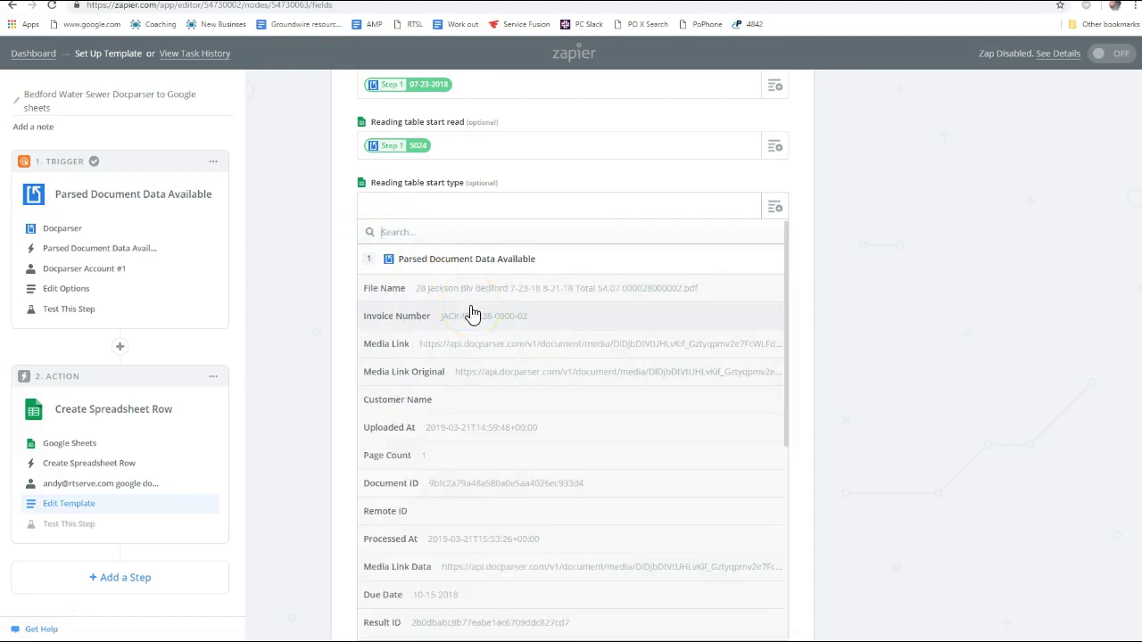
{"action": "type", "text": "tag"}
{"action": "left_click", "coordinate": [433, 295]}
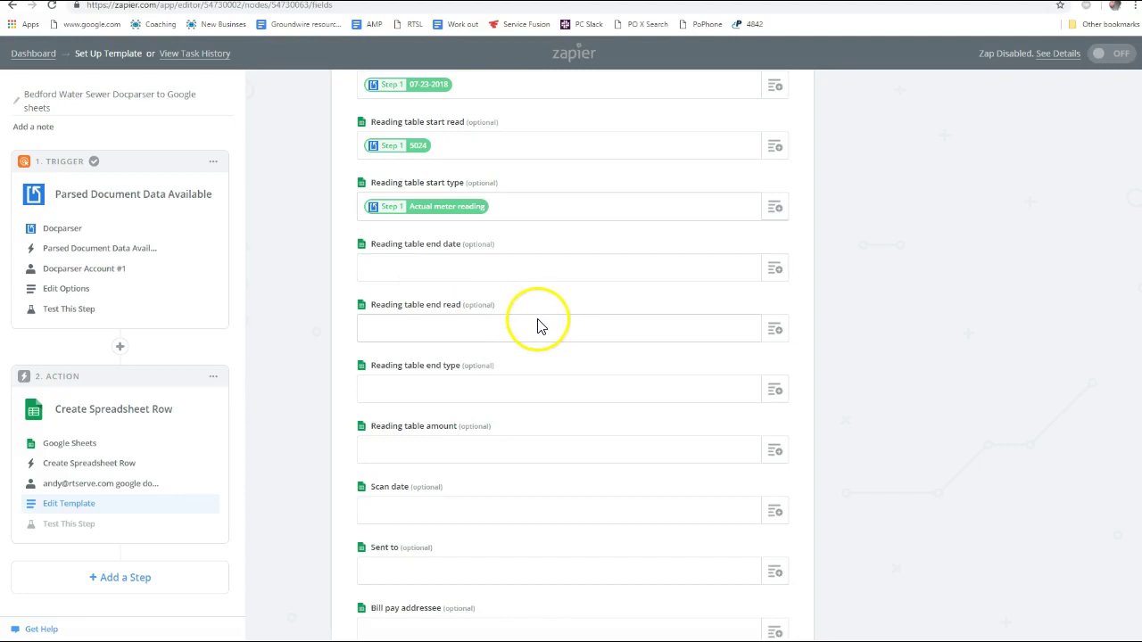
Map end date to End Date (08-21-2018) and end read to End Reading (5048)
{"action": "left_click", "coordinate": [775, 271]}
{"action": "type", "text": "end"}
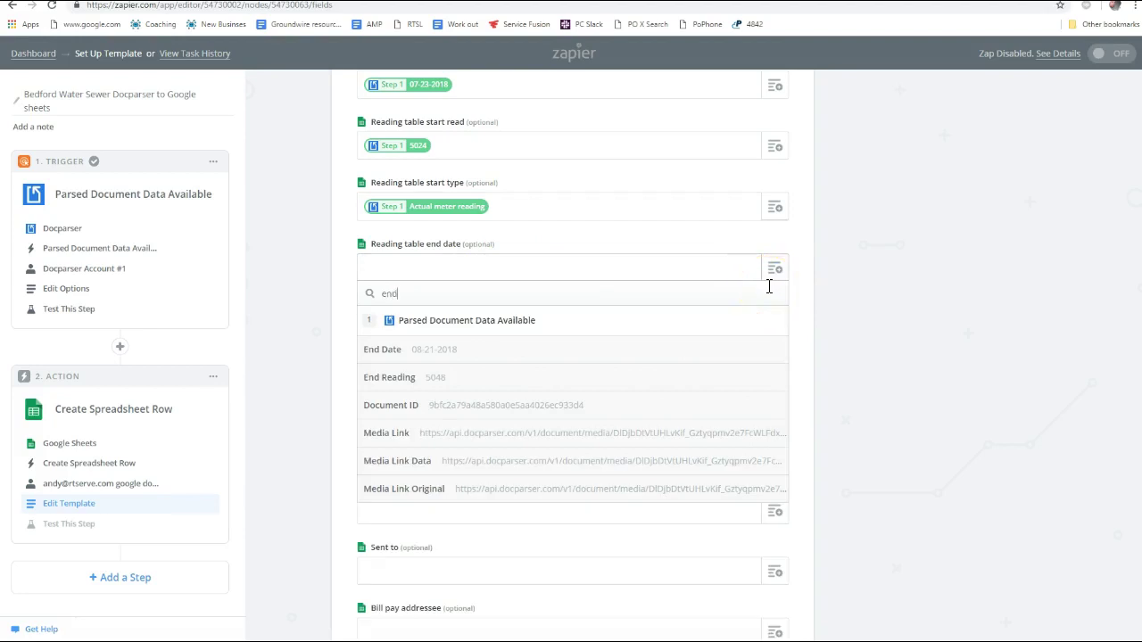
{"action": "right_click", "coordinate": [437, 329]}
{"action": "left_click", "coordinate": [440, 353]}
{"action": "left_click", "coordinate": [439, 351]}
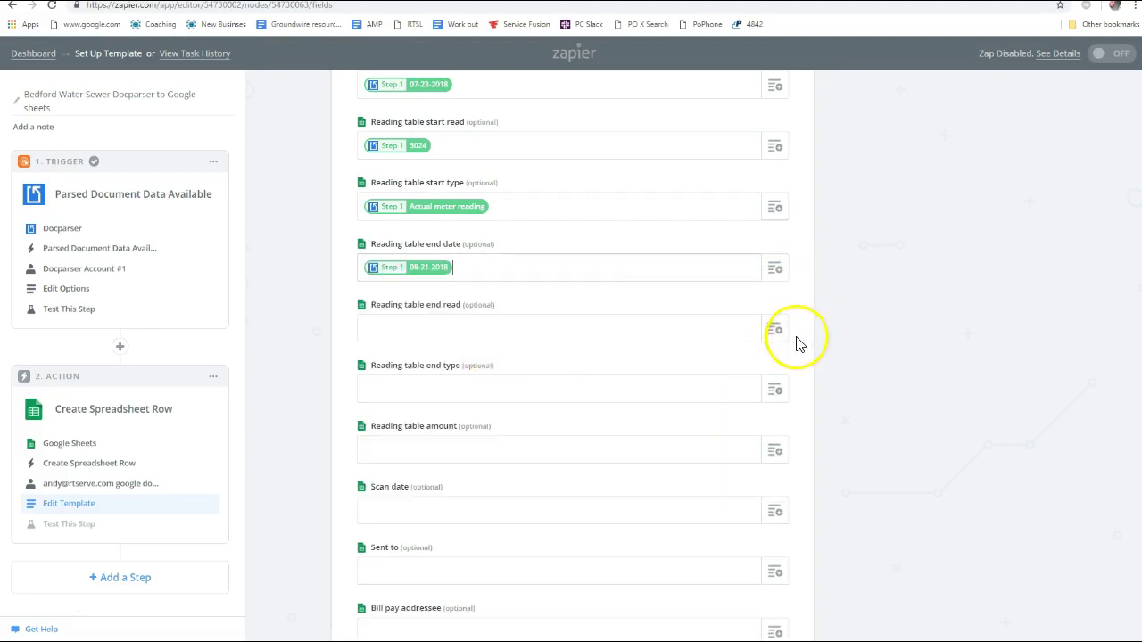
{"action": "left_click", "coordinate": [777, 332]}
{"action": "type", "text": "read"}
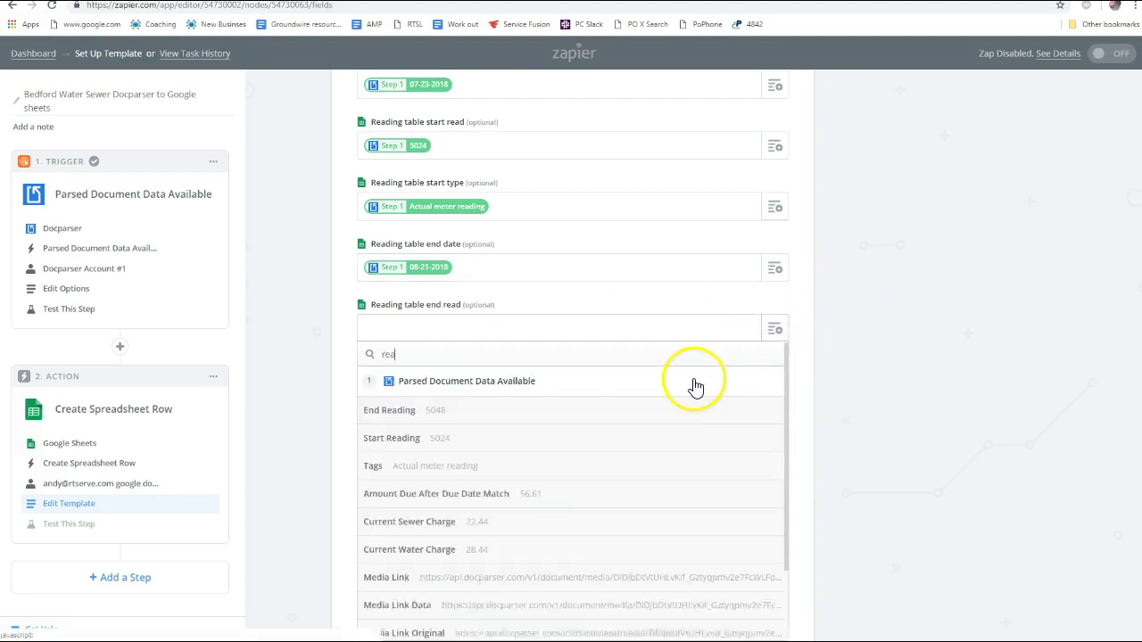
{"action": "left_click", "coordinate": [518, 412]}
Delete the Actual meter reading tag from the start type field
{"action": "scroll", "coordinate": [803, 375], "scroll_direction": "down", "scroll_amount": 2}
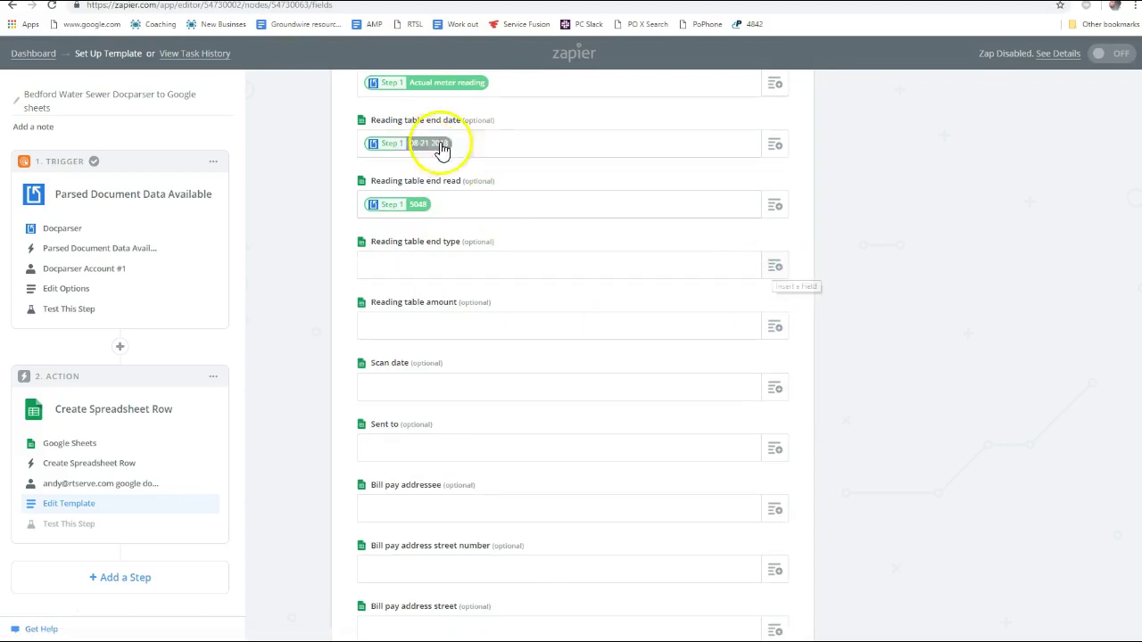
{"action": "scroll", "coordinate": [491, 205], "scroll_direction": "up", "scroll_amount": 1}
{"action": "left_click", "coordinate": [507, 149]}
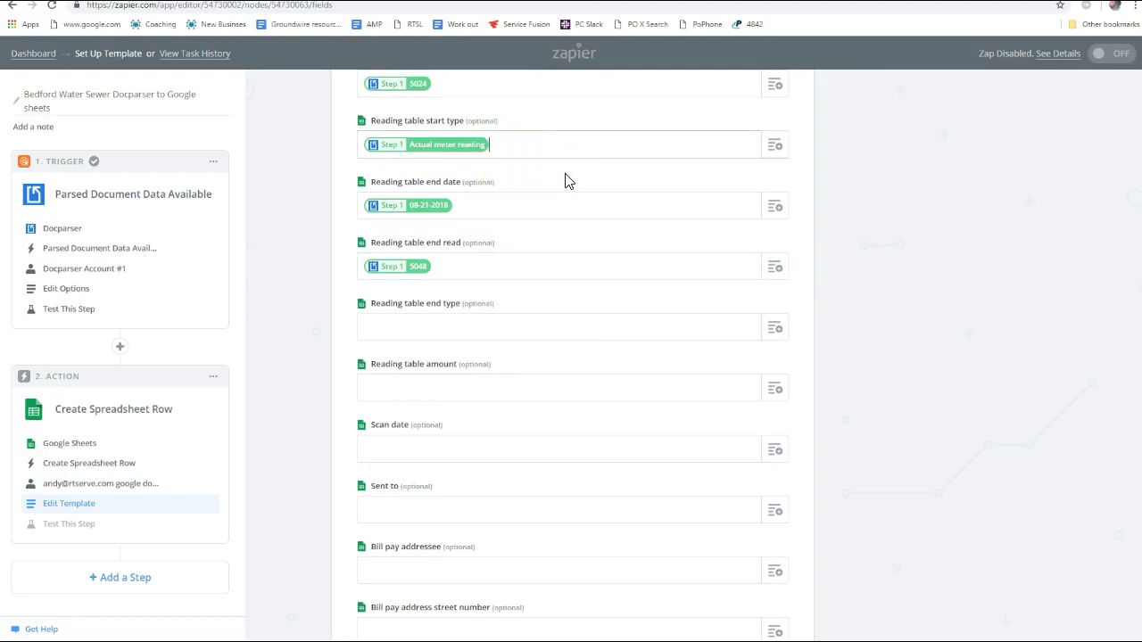
{"action": "key", "text": "BackSpace"}
Insert Actual meter reading into Reading table end type
{"action": "left_click", "coordinate": [423, 329]}
{"action": "left_click", "coordinate": [776, 329]}
{"action": "type", "text": "actu"}
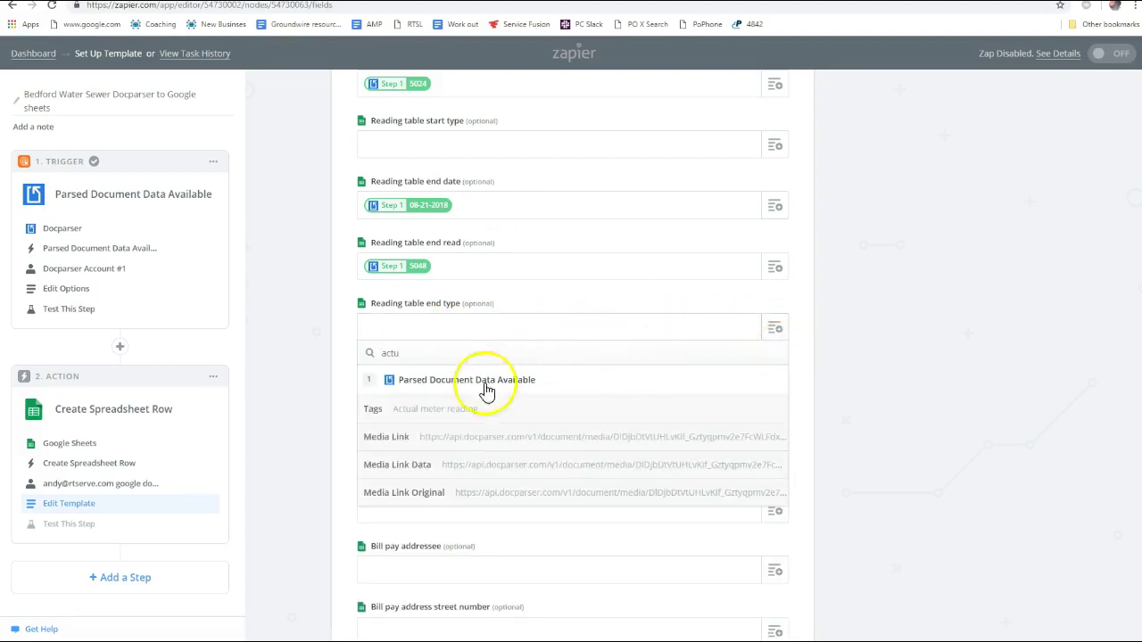
{"action": "left_click", "coordinate": [464, 409]}
{"action": "scroll", "coordinate": [638, 354], "scroll_direction": "down", "scroll_amount": 2}
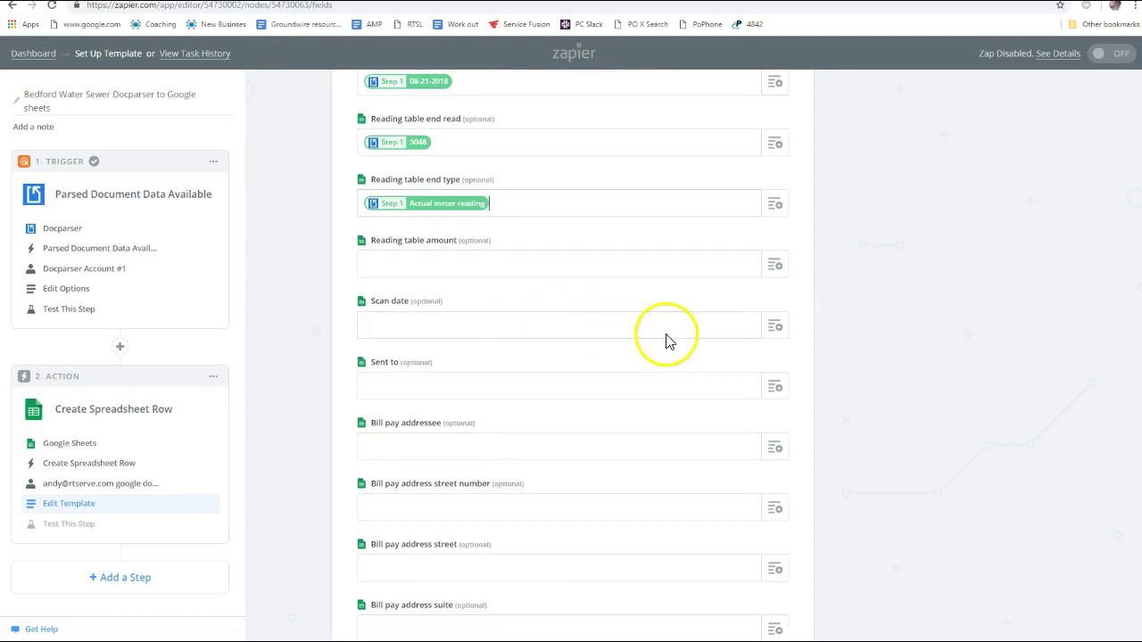
{"action": "scroll", "coordinate": [668, 339], "scroll_direction": "up", "scroll_amount": 1}
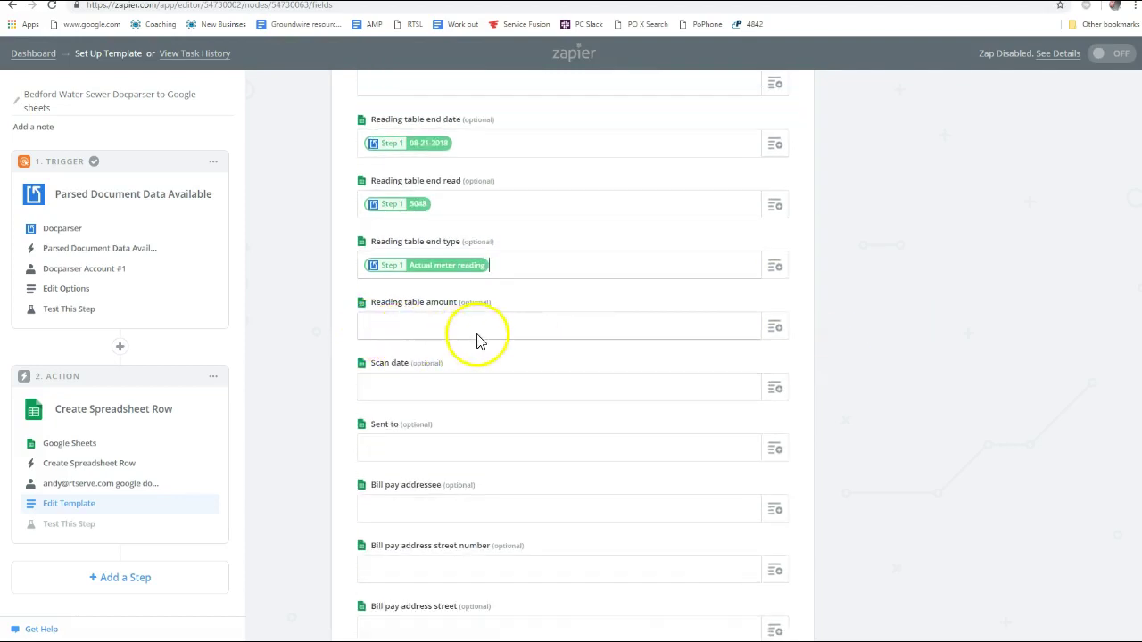
Fill Reading table amount with Usage (24), after checking Docparser rules and the bill PDF
{"action": "left_click", "coordinate": [779, 335]}
{"action": "type", "text": "read"}
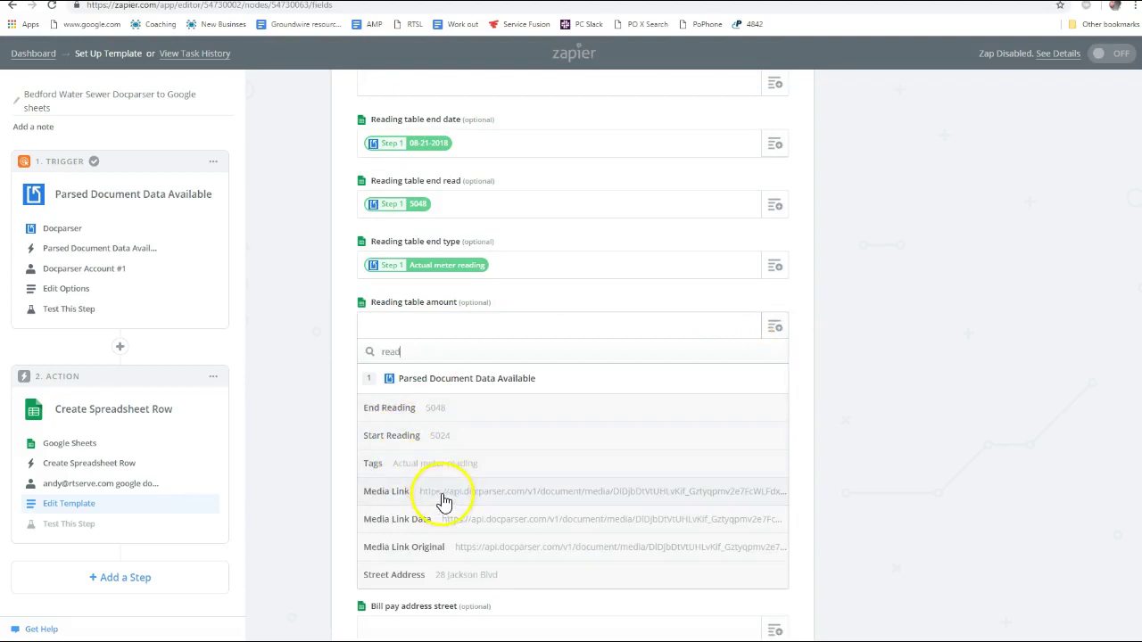
{"action": "left_click", "coordinate": [318, 350]}
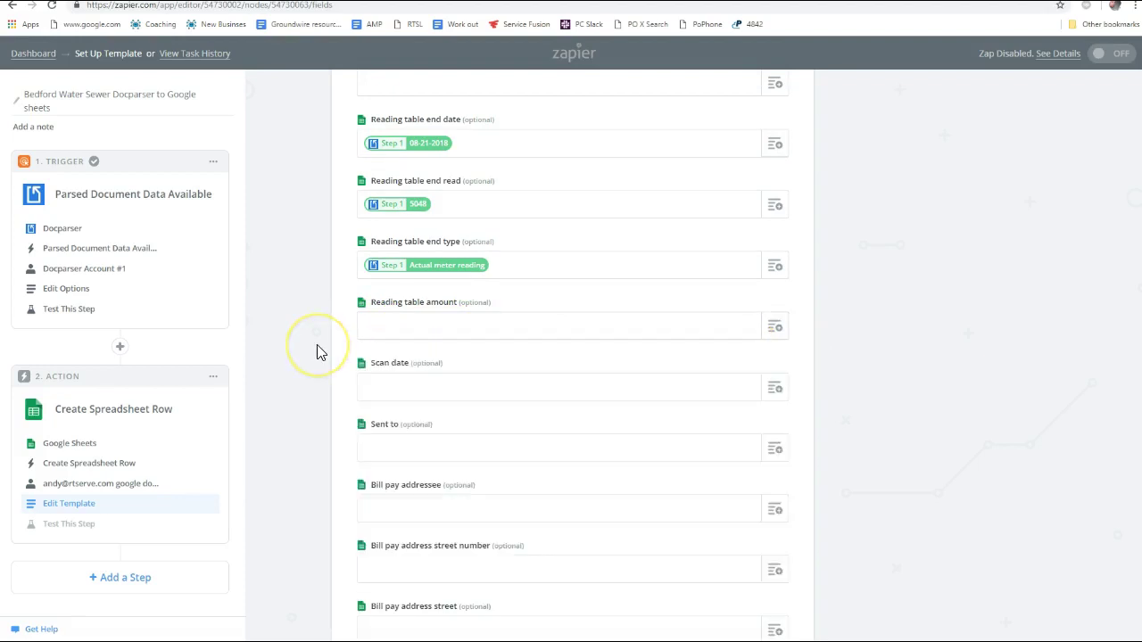
{"action": "left_click", "coordinate": [776, 331]}
{"action": "scroll", "coordinate": [543, 449], "scroll_direction": "down", "scroll_amount": 5}
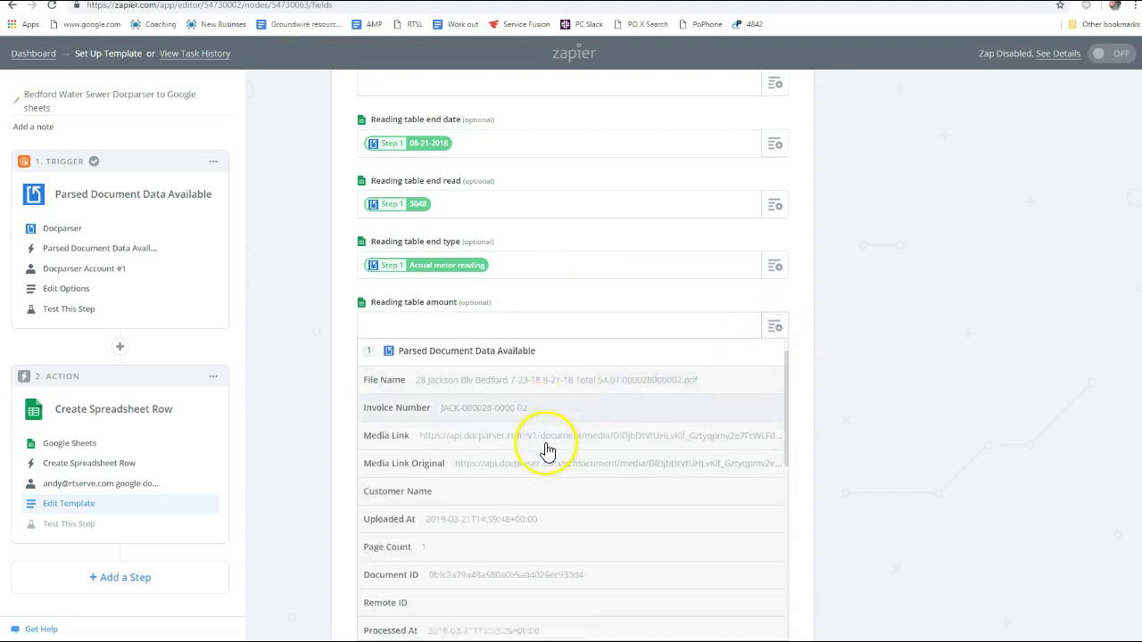
{"action": "scroll", "coordinate": [534, 462], "scroll_direction": "down", "scroll_amount": 3}
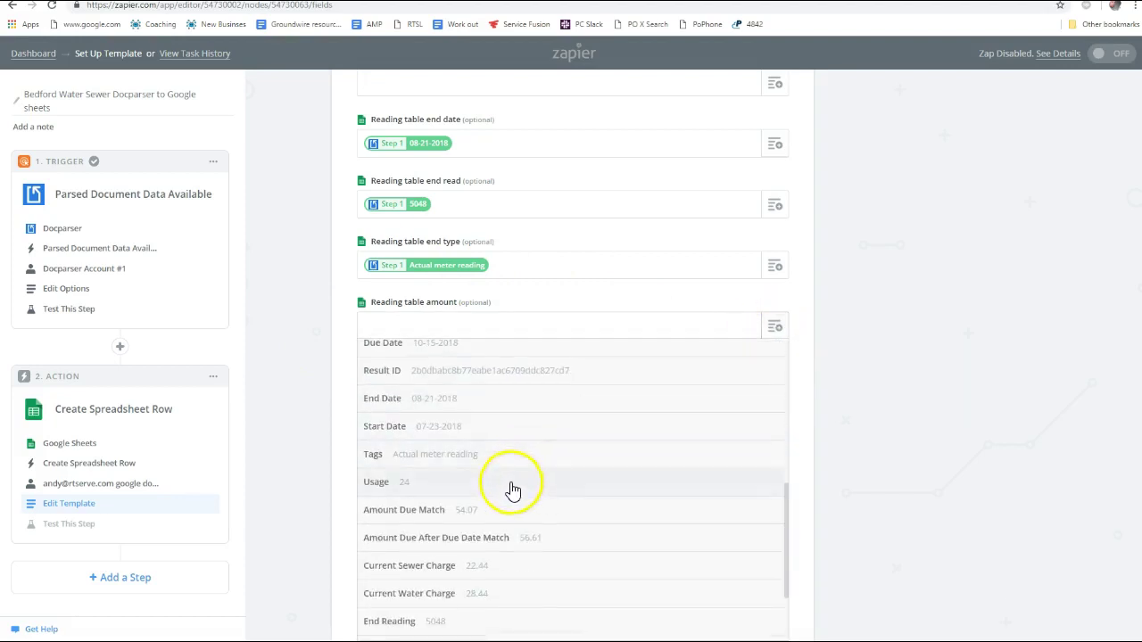
{"action": "scroll", "coordinate": [455, 522], "scroll_direction": "down", "scroll_amount": 1}
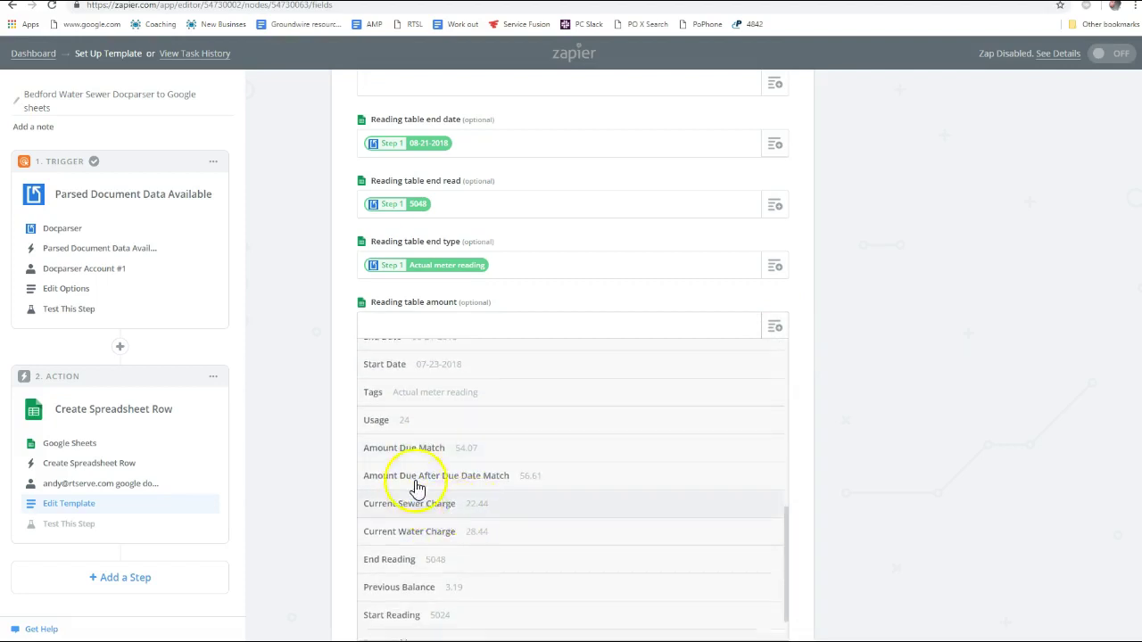
{"action": "scroll", "coordinate": [479, 500], "scroll_direction": "down", "scroll_amount": 1}
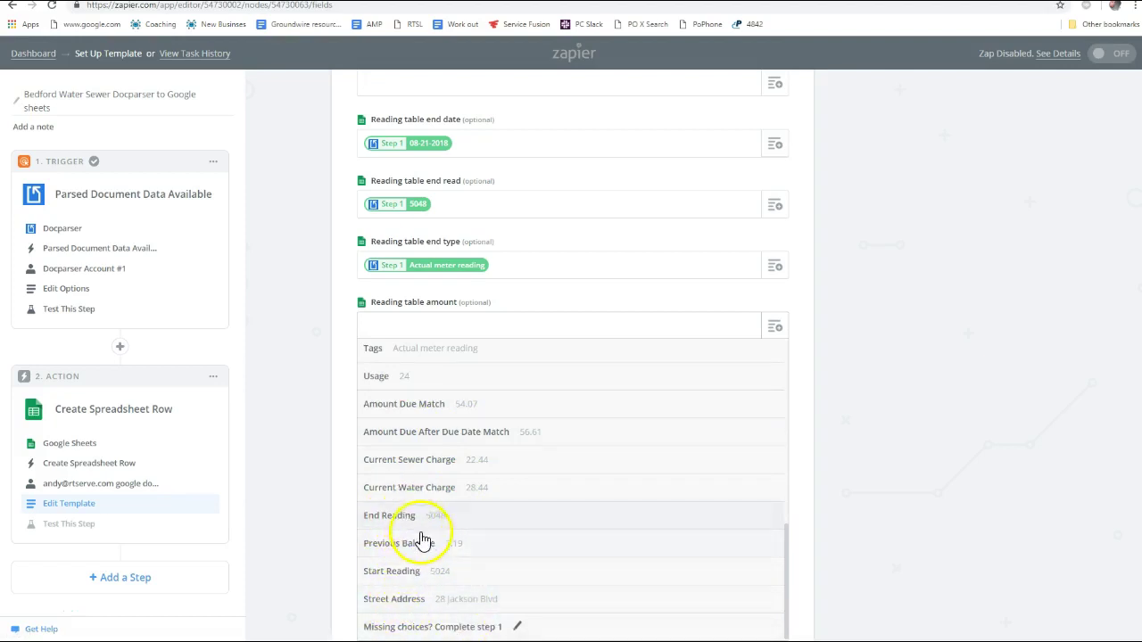
{"action": "left_click", "coordinate": [232, 2]}
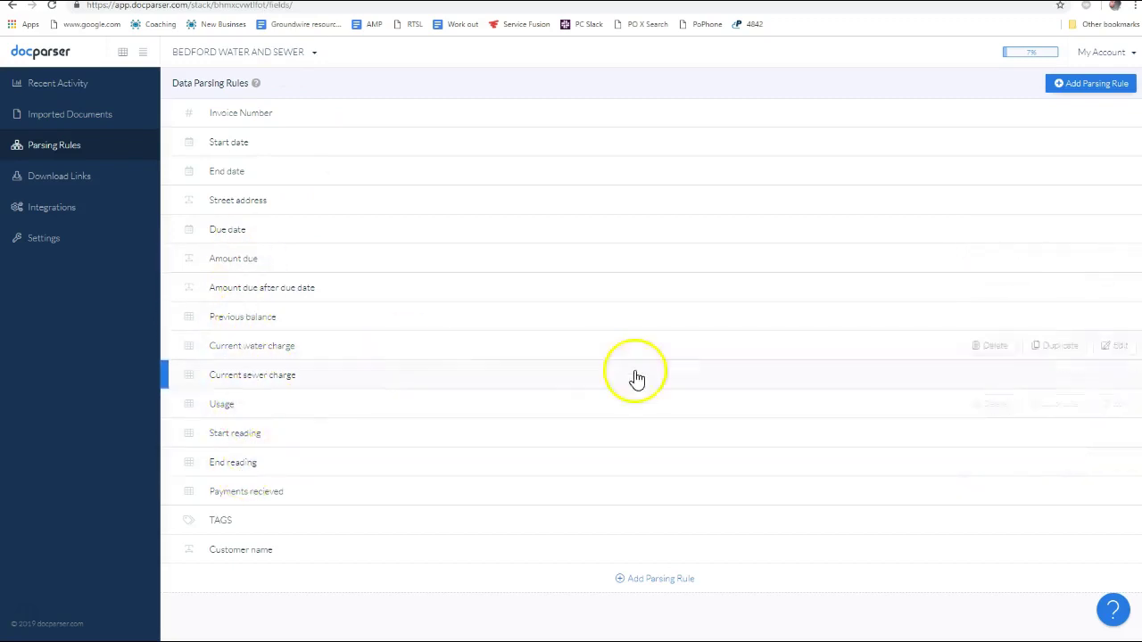
{"action": "key", "text": "alt+Tab"}
{"action": "key", "text": "alt+Tab"}
{"action": "key", "text": "alt+Tab"}
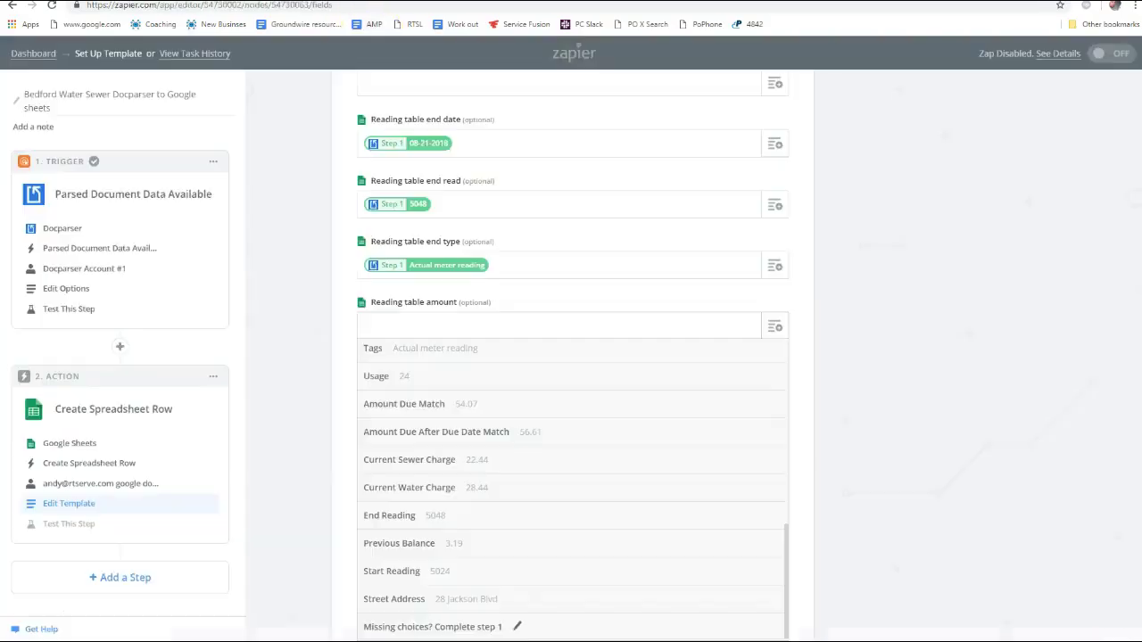
{"action": "left_click", "coordinate": [774, 327]}
{"action": "type", "text": "usage"}
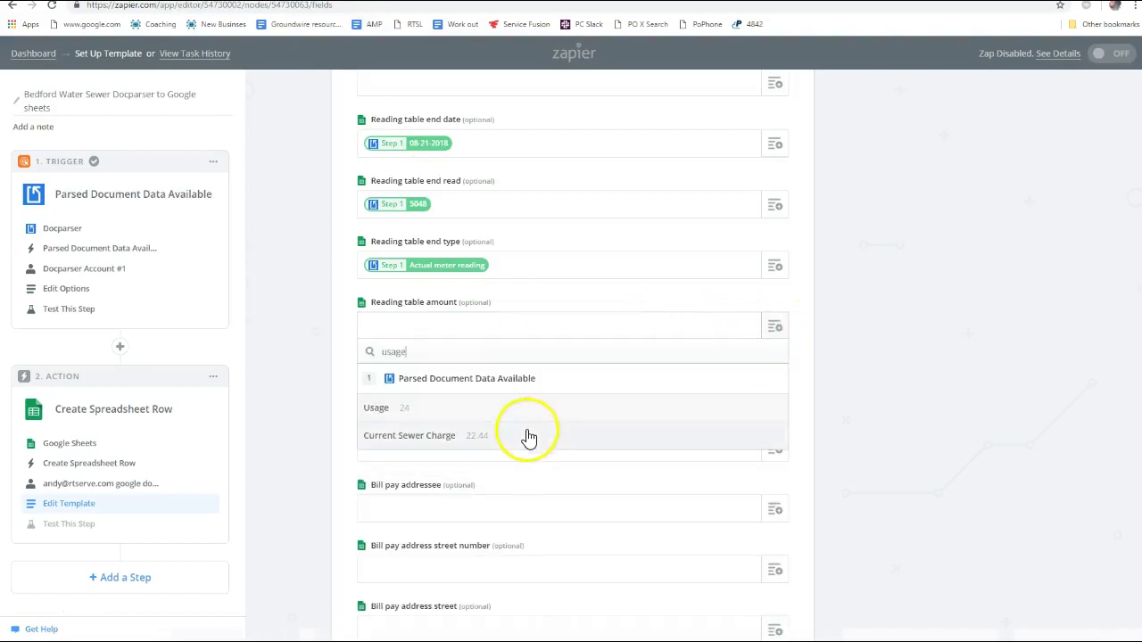
{"action": "left_click", "coordinate": [448, 417]}
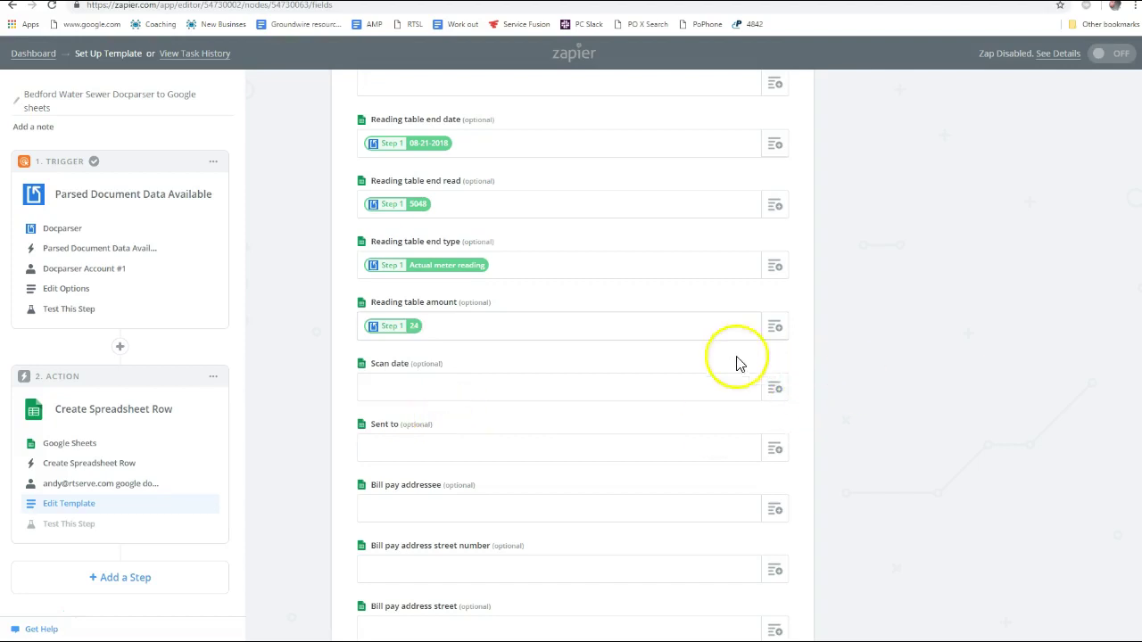
Fill Scan date with the Uploaded At timestamp
{"action": "scroll", "coordinate": [737, 360], "scroll_direction": "down", "scroll_amount": 2}
{"action": "left_click", "coordinate": [776, 268]}
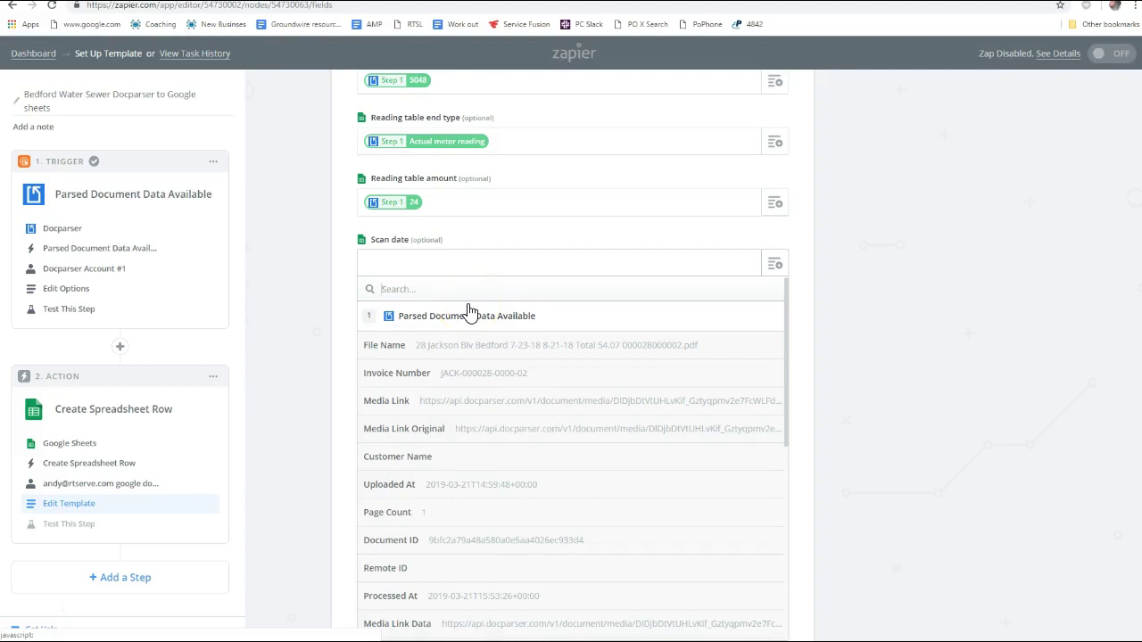
{"action": "scroll", "coordinate": [466, 530], "scroll_direction": "down", "scroll_amount": 1}
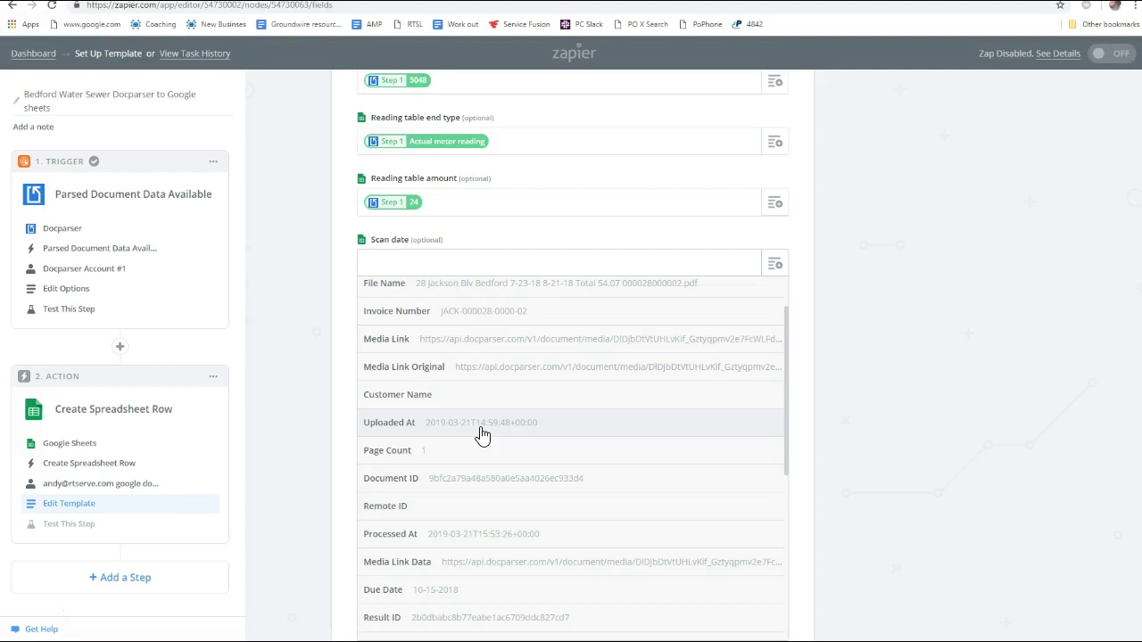
{"action": "mouse_move", "coordinate": [481, 435]}
{"action": "left_mouse_down"}
{"action": "mouse_move", "coordinate": [492, 541]}
{"action": "mouse_move", "coordinate": [493, 434]}
{"action": "left_mouse_up"}
{"action": "left_click", "coordinate": [492, 435]}
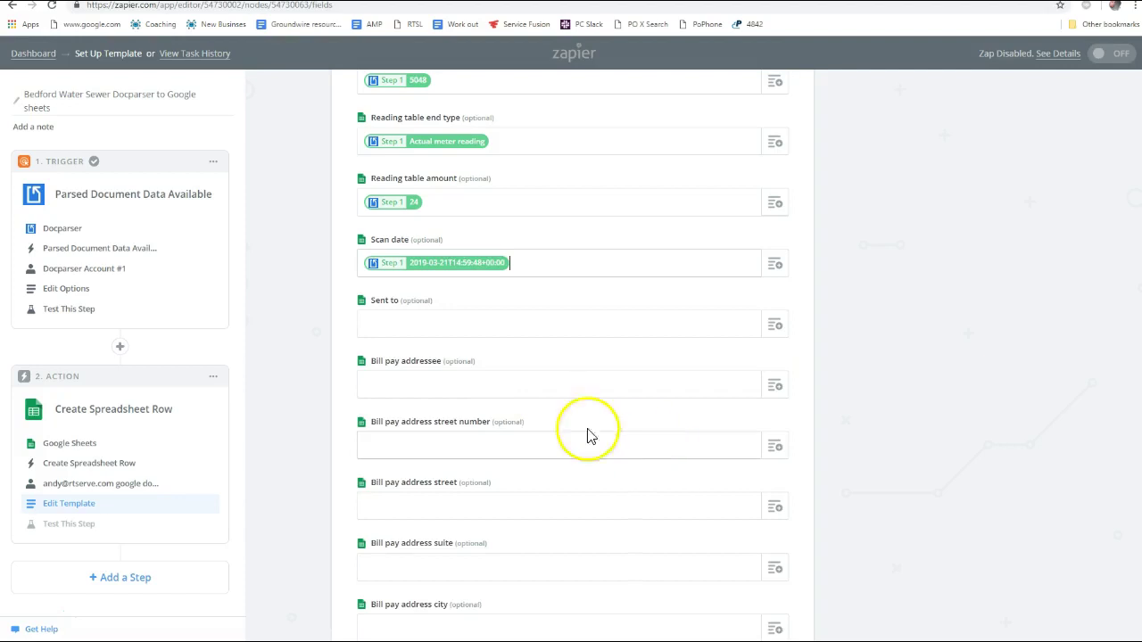
Open the Sent to field list and close it without choosing a value
{"action": "left_click", "coordinate": [776, 327]}
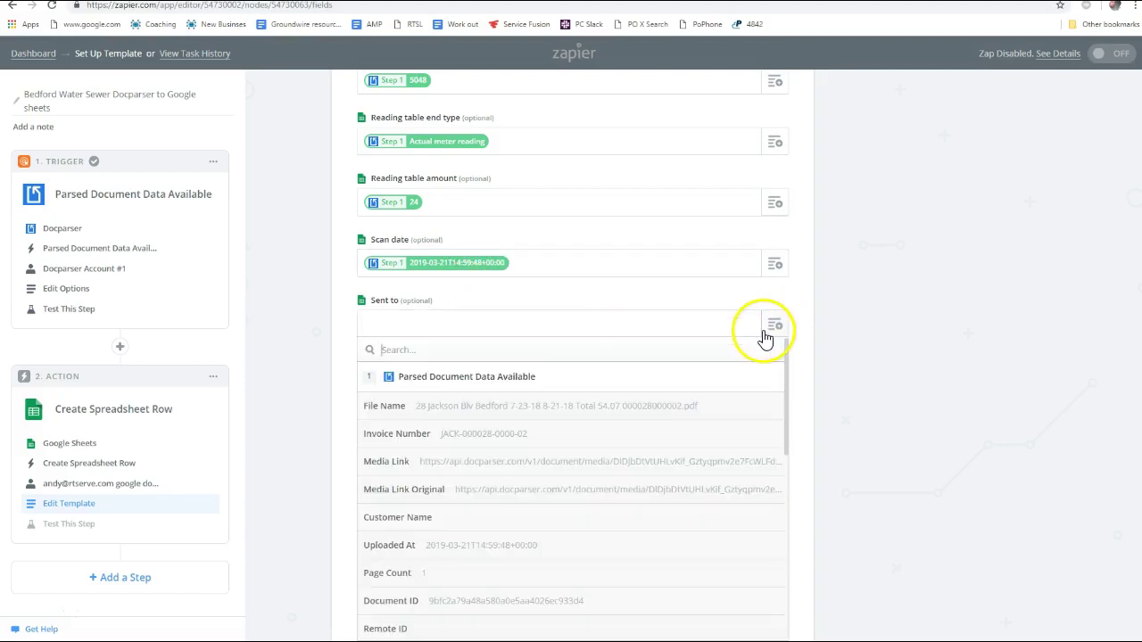
{"action": "scroll", "coordinate": [921, 403], "scroll_direction": "down", "scroll_amount": 2}
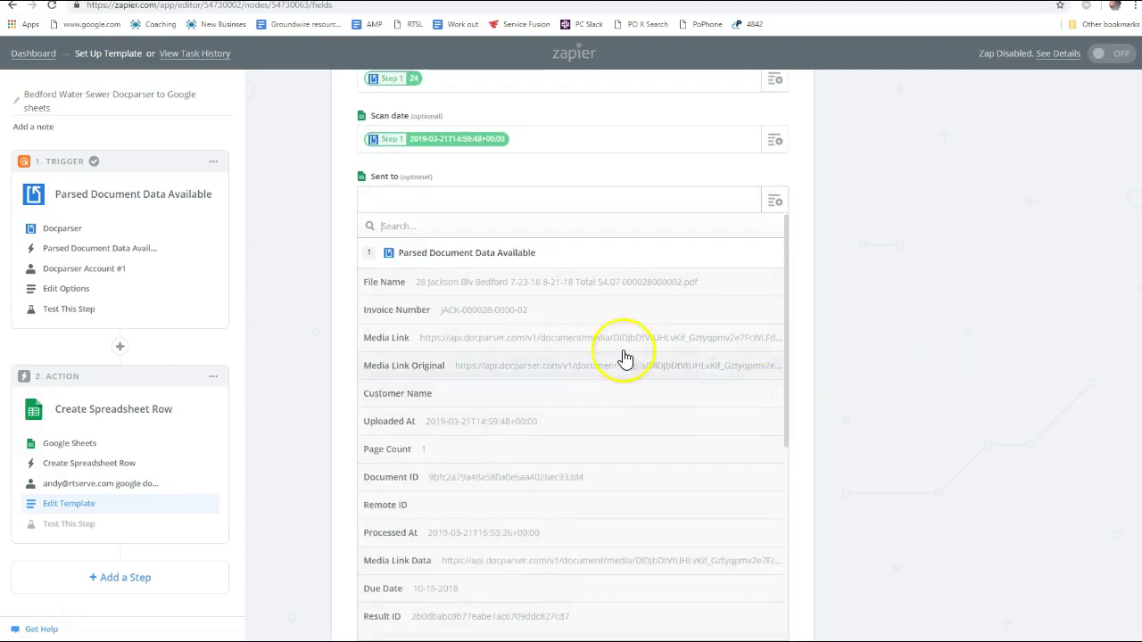
{"action": "left_click", "coordinate": [467, 226]}
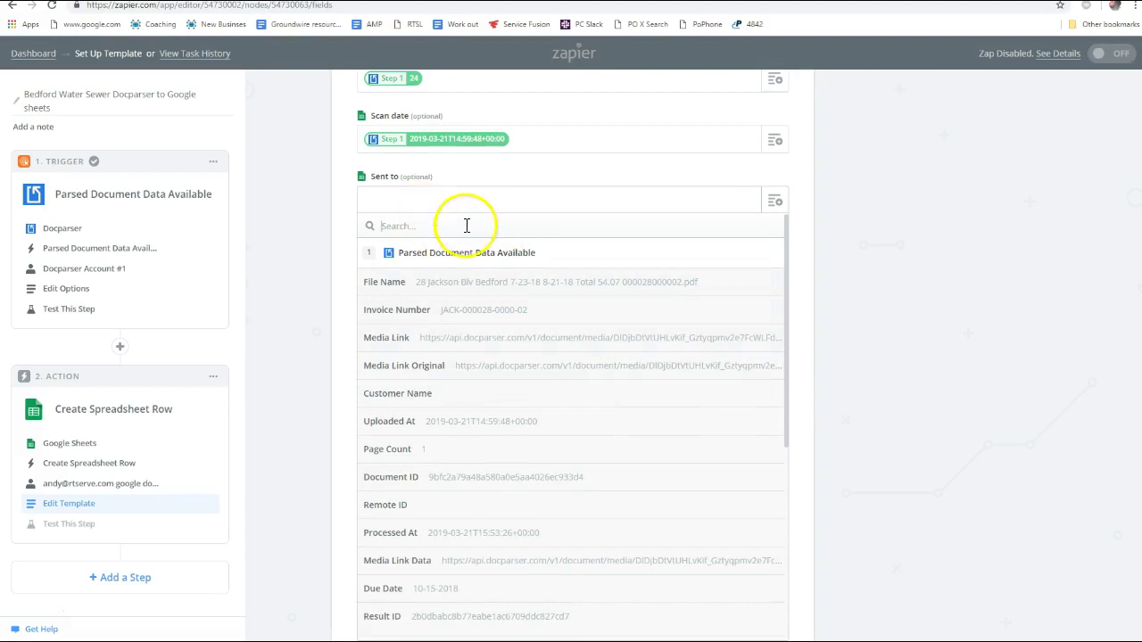
{"action": "left_click", "coordinate": [828, 242]}
Return to the Notepad field checklist and start a new line after the meter reading note
{"action": "left_click", "coordinate": [427, 160]}
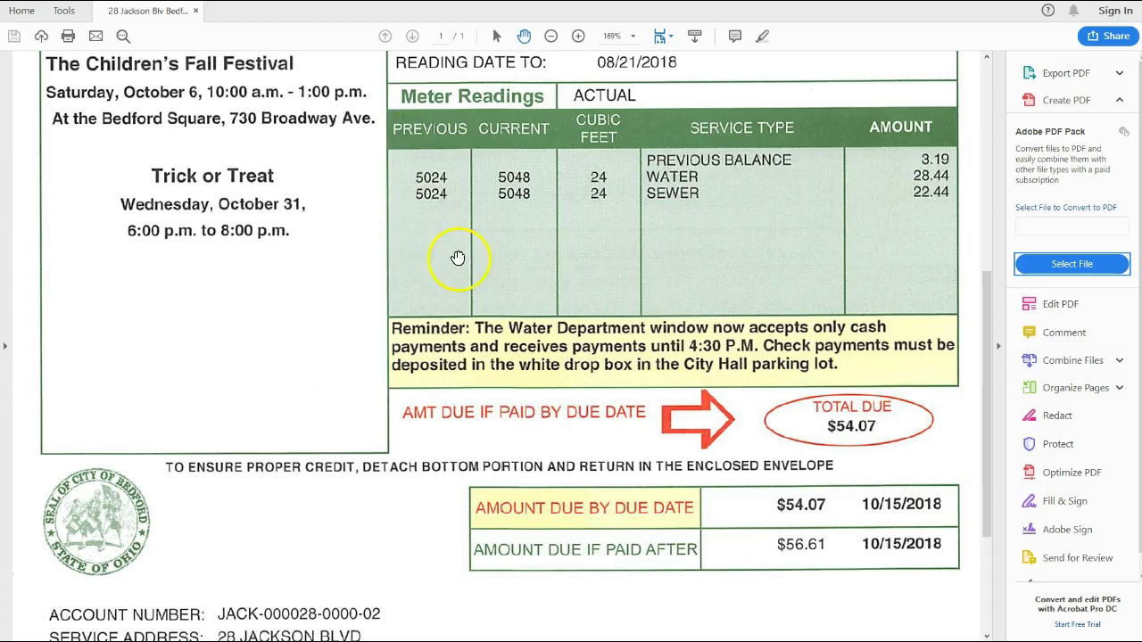
{"action": "scroll", "coordinate": [410, 312], "scroll_direction": "down", "scroll_amount": 3}
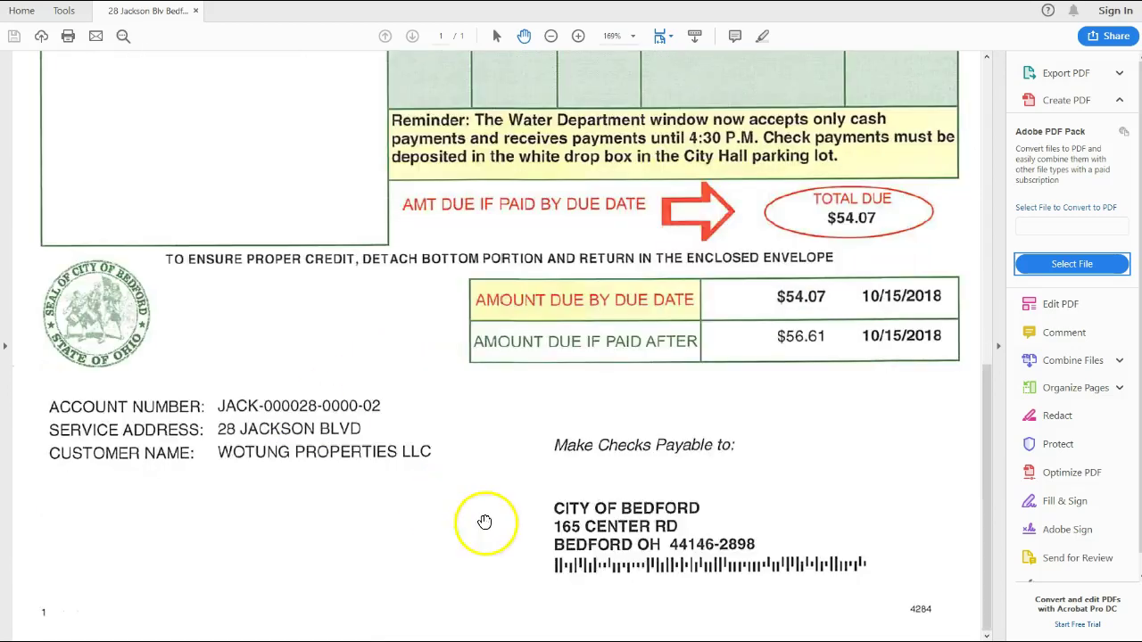
{"action": "scroll", "coordinate": [484, 522], "scroll_direction": "up", "scroll_amount": 10}
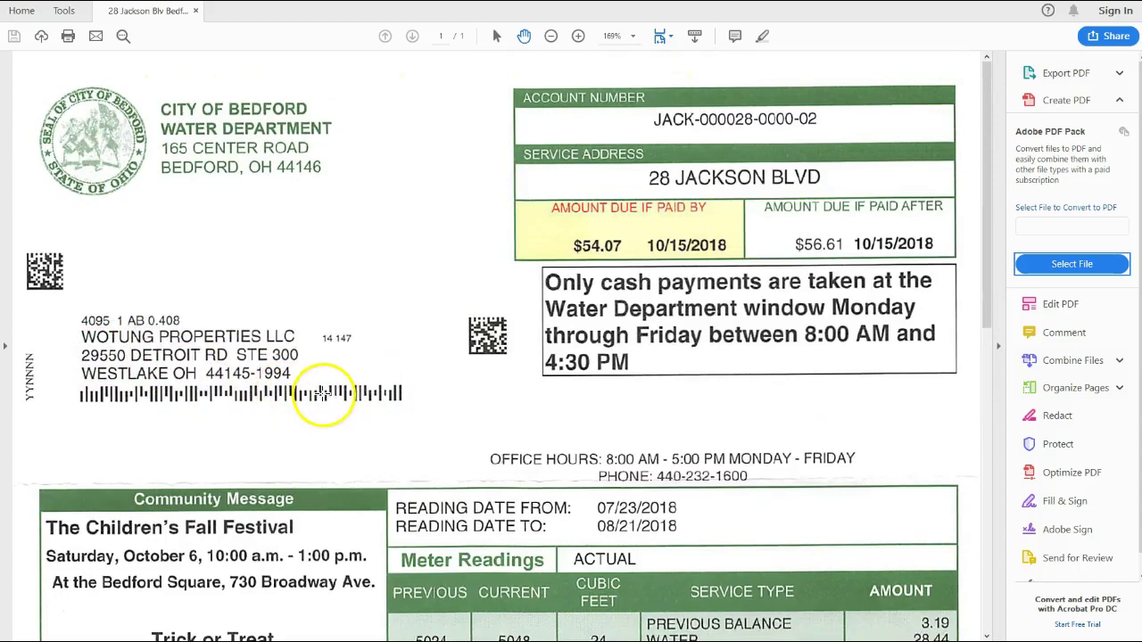
{"action": "key", "text": "alt+Tab"}
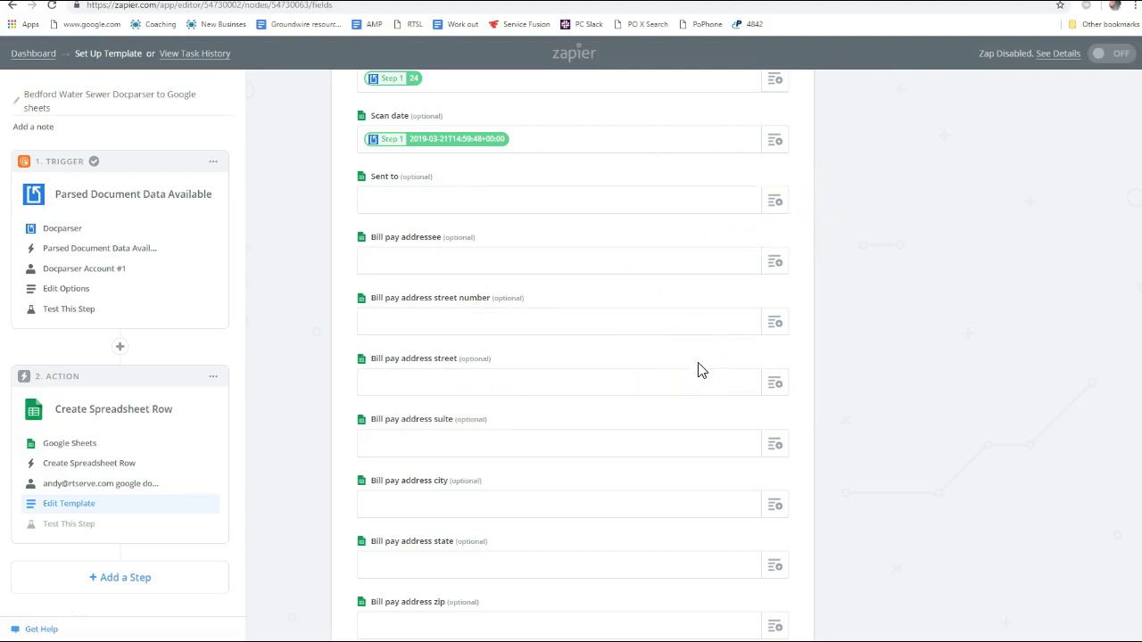
{"action": "key", "text": "alt+Tab"}
{"action": "key", "text": "alt+Tab"}
{"action": "key", "text": "alt+Tab"}
{"action": "key", "text": "alt+Tab"}
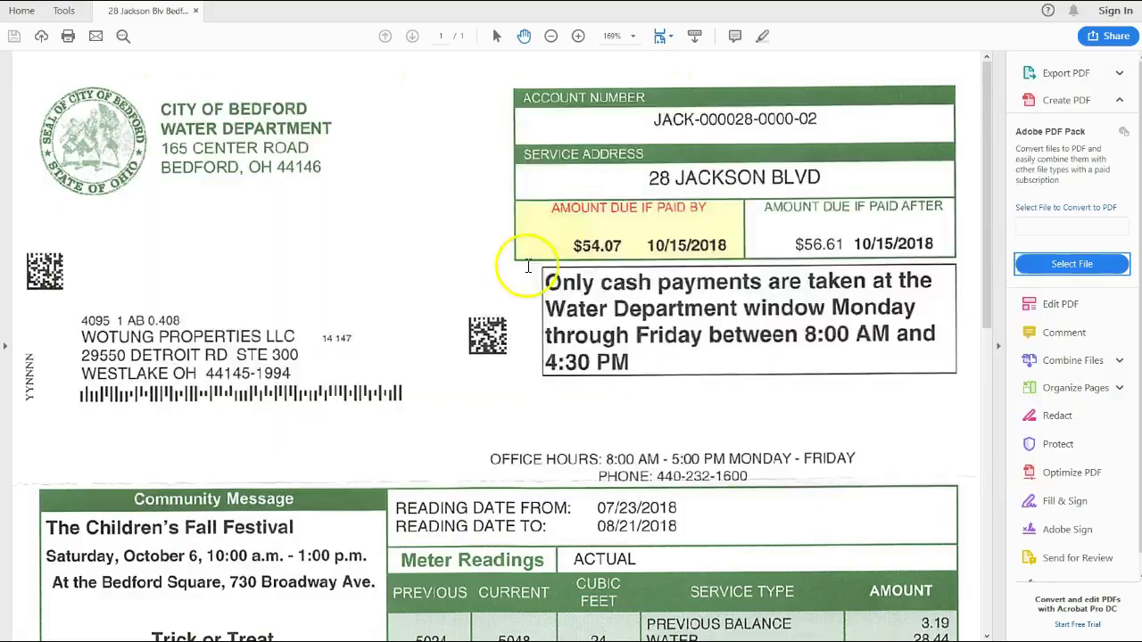
{"action": "left_click", "coordinate": [403, 163]}
{"action": "key", "text": "Return"}
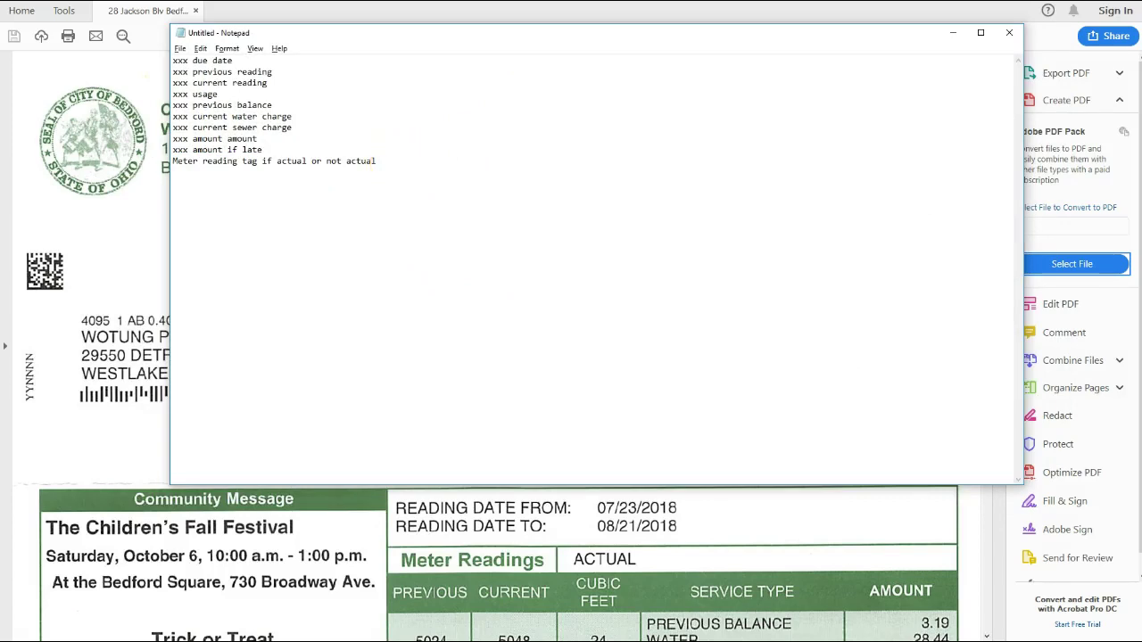
Add start date, end date, start read, end read and usage amount lines to the list
{"action": "type", "text": "me"}
{"action": "type", "text": "start date"}
{"action": "key", "text": "Return"}
{"action": "type", "text": "end date"}
{"action": "key", "text": "Return"}
{"action": "key", "text": "BackSpace"}
{"action": "key", "text": "BackSpace"}
{"action": "key", "text": "BackSpace"}
{"action": "key", "text": "BackSpace"}
{"action": "key", "text": "BackSpace"}
{"action": "key", "text": "BackSpace"}
{"action": "key", "text": "BackSpace"}
{"action": "type", "text": "end date"}
{"action": "key", "text": "Return"}
{"action": "type", "text": "start read"}
{"action": "key", "text": "Return"}
{"action": "type", "text": "end "}
{"action": "type", "text": "read "}
{"action": "type", "text": "actual"}
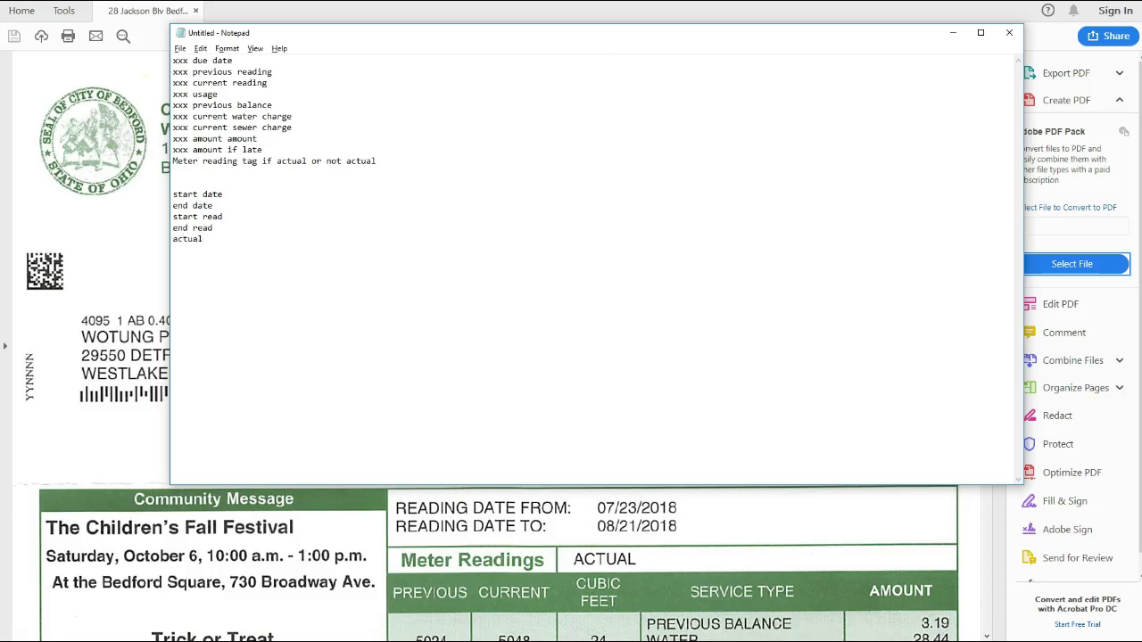
{"action": "key", "text": "BackSpace"}
{"action": "key", "text": "BackSpace"}
{"action": "key", "text": "BackSpace"}
{"action": "key", "text": "BackSpace"}
{"action": "type", "text": "sage amount"}
{"action": "key", "text": "Return"}
Add previous bill, previous payment and balance forward amount lines
{"action": "type", "text": "previous bill "}
{"action": "type", "text": "payment "}
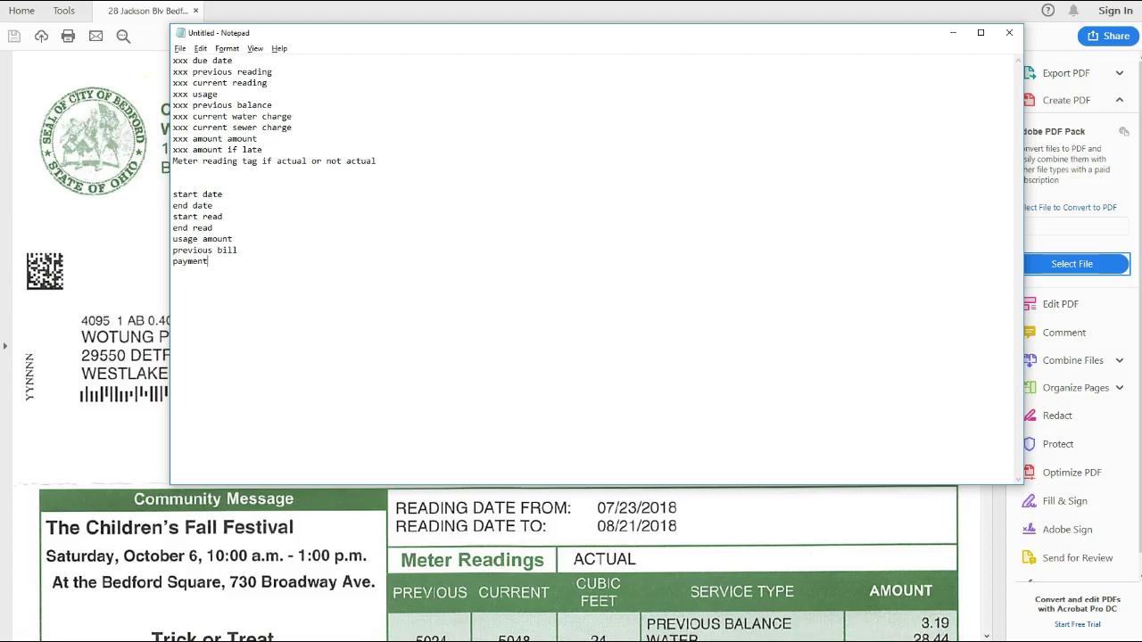
{"action": "type", "text": "balance forward amount"}
{"action": "left_click", "coordinate": [257, 258]}
{"action": "key", "text": "BackSpace"}
{"action": "key", "text": "BackSpace"}
{"action": "key", "text": "BackSpace"}
{"action": "key", "text": "BackSpace"}
{"action": "key", "text": "BackSpace"}
{"action": "key", "text": "BackSpace"}
{"action": "type", "text": "revious pya"}
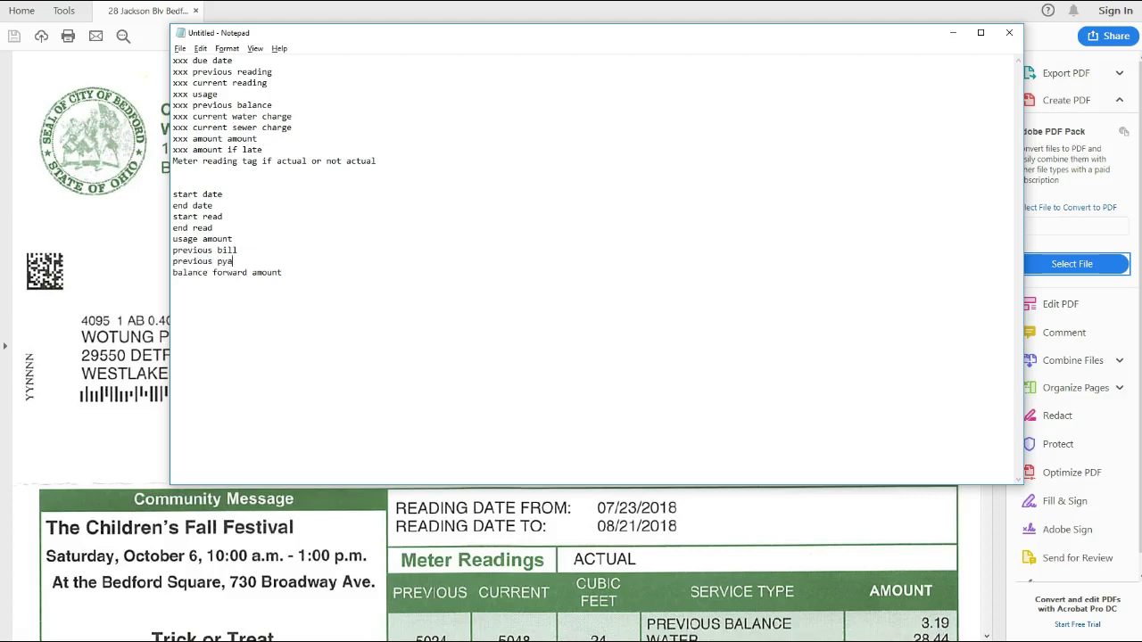
{"action": "key", "text": "BackSpace"}
{"action": "type", "text": "ayment amoun"}
{"action": "type", "text": " amou"}
{"action": "left_click", "coordinate": [298, 270]}
{"action": "key", "text": "Return"}
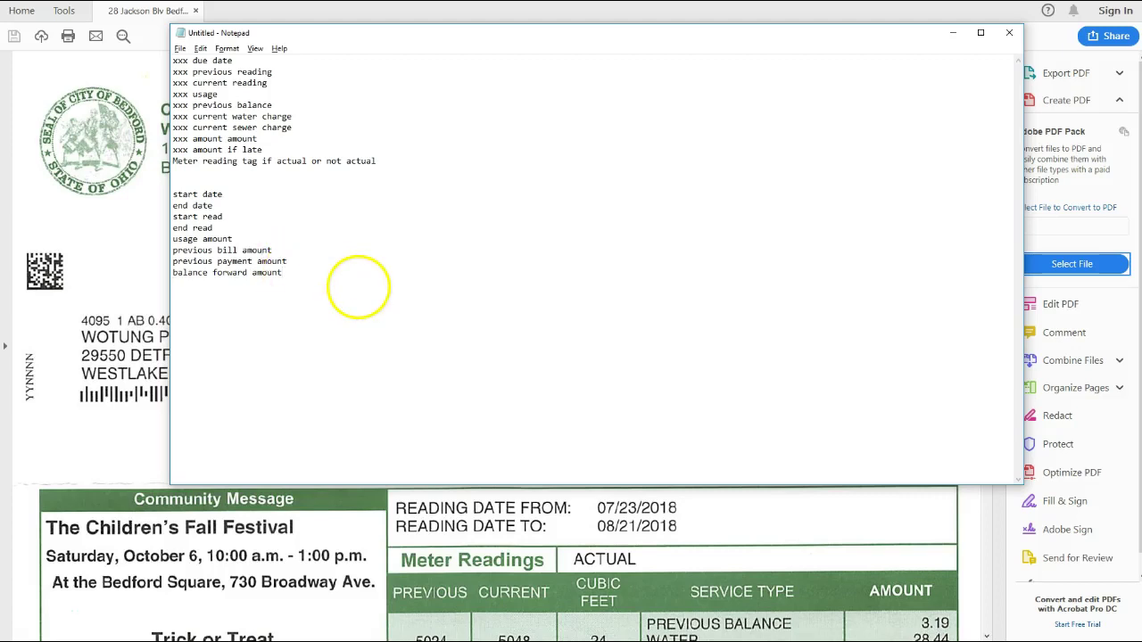
{"action": "scroll", "coordinate": [783, 554], "scroll_direction": "down", "scroll_amount": 2}
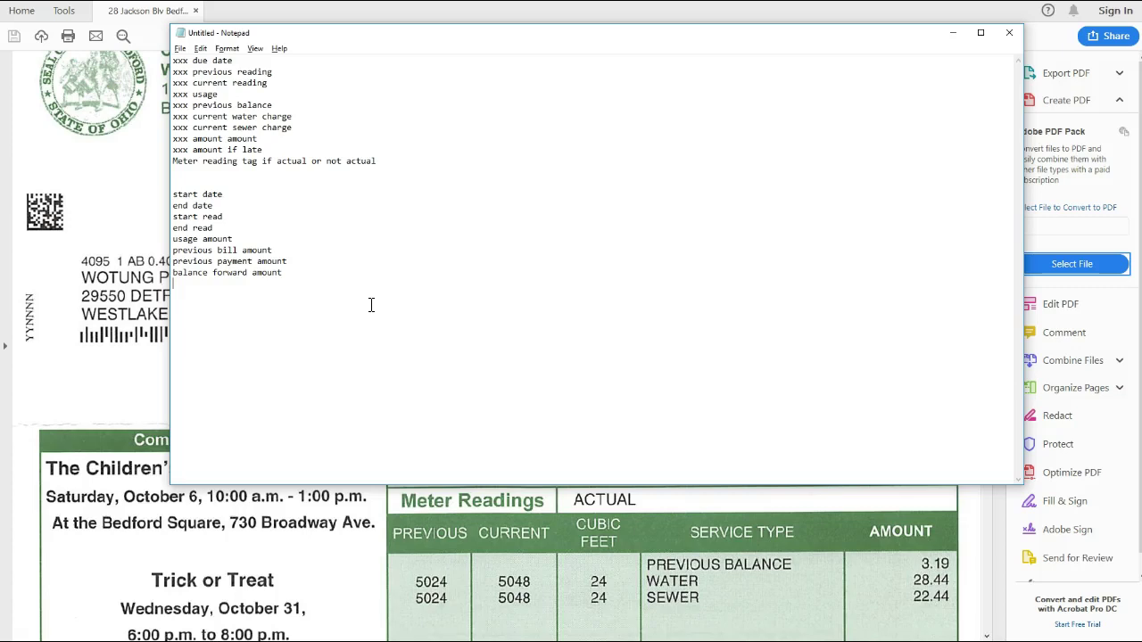
Add 'amount due for current period' with a note that water and sewer amounts may be added
{"action": "type", "text": "bi"}
{"action": "key", "text": "BackSpace"}
{"action": "type", "text": "amount due for current period"}
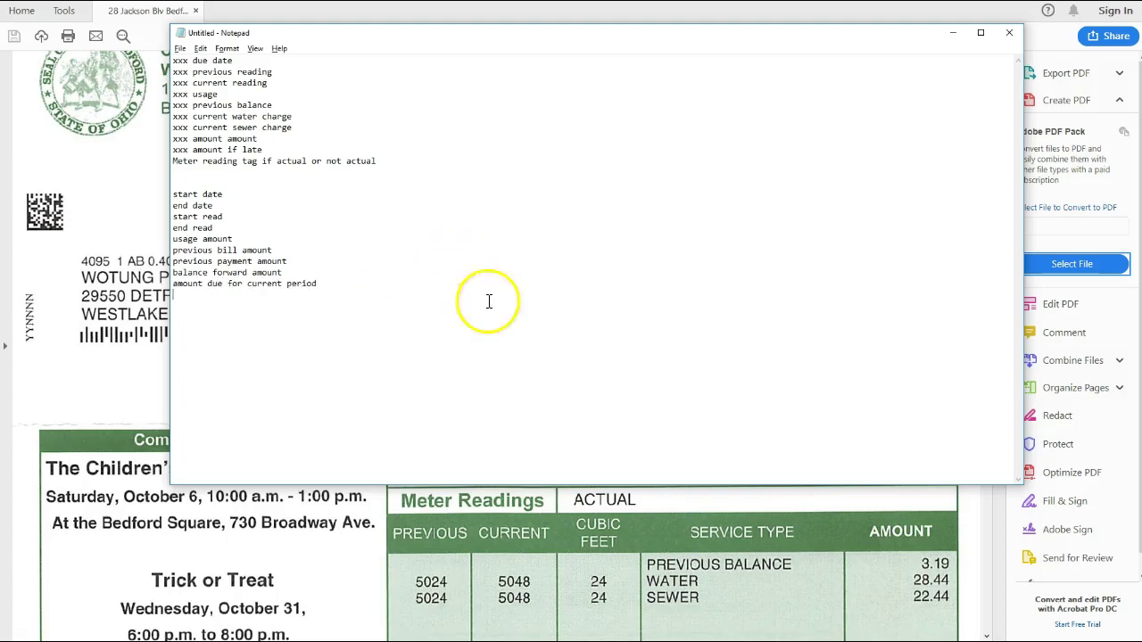
{"action": "scroll", "coordinate": [867, 562], "scroll_direction": "down", "scroll_amount": 2}
{"action": "scroll", "coordinate": [884, 541], "scroll_direction": "up", "scroll_amount": 1}
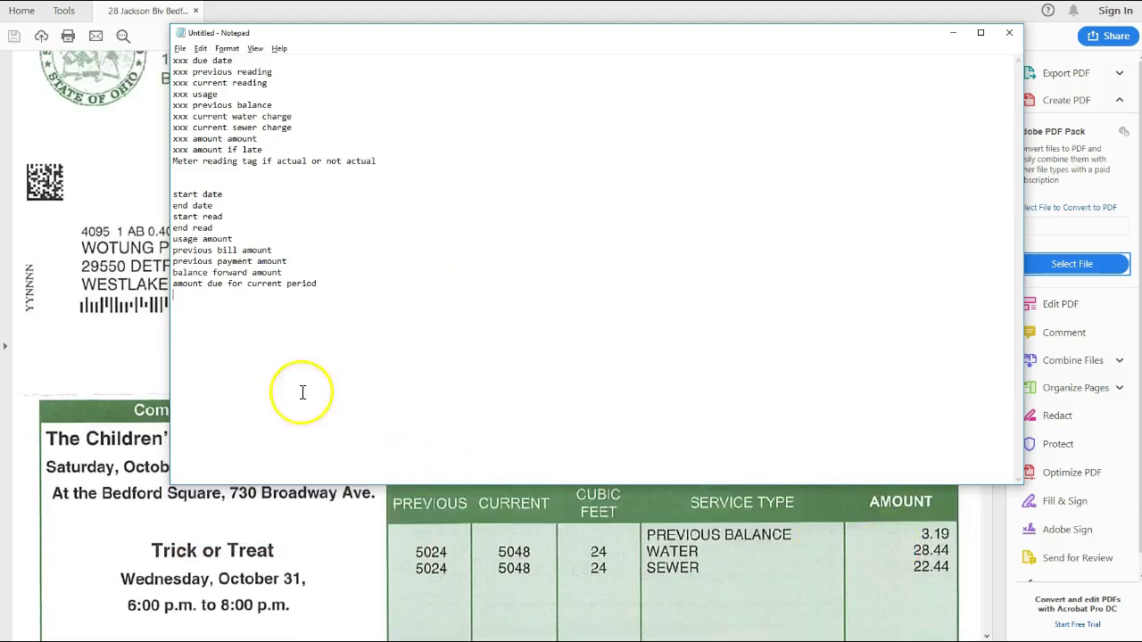
{"action": "left_click", "coordinate": [332, 283]}
{"action": "type", "text": "("}
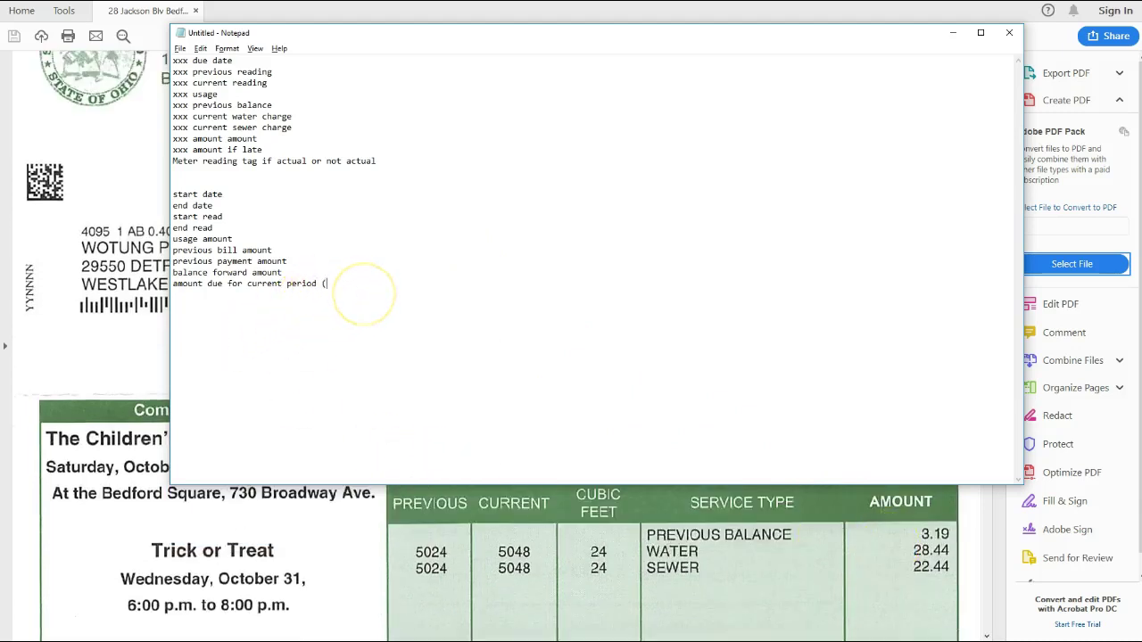
{"action": "type", "text": "may need to be several amounts that are added later)"}
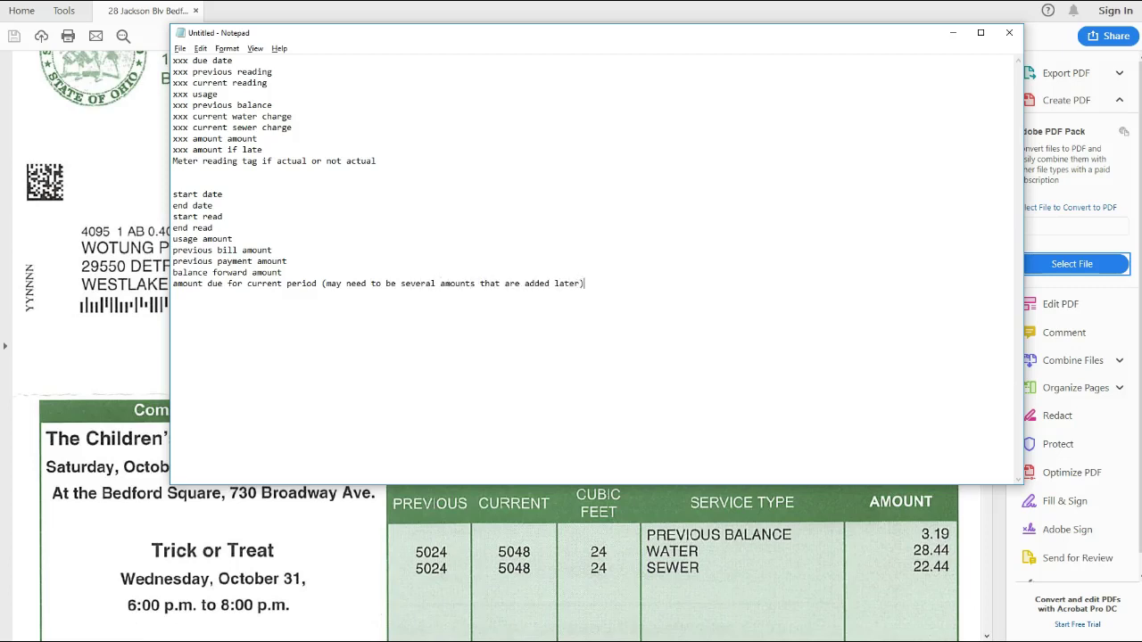
{"action": "key", "text": "Return"}
{"action": "left_click", "coordinate": [583, 283]}
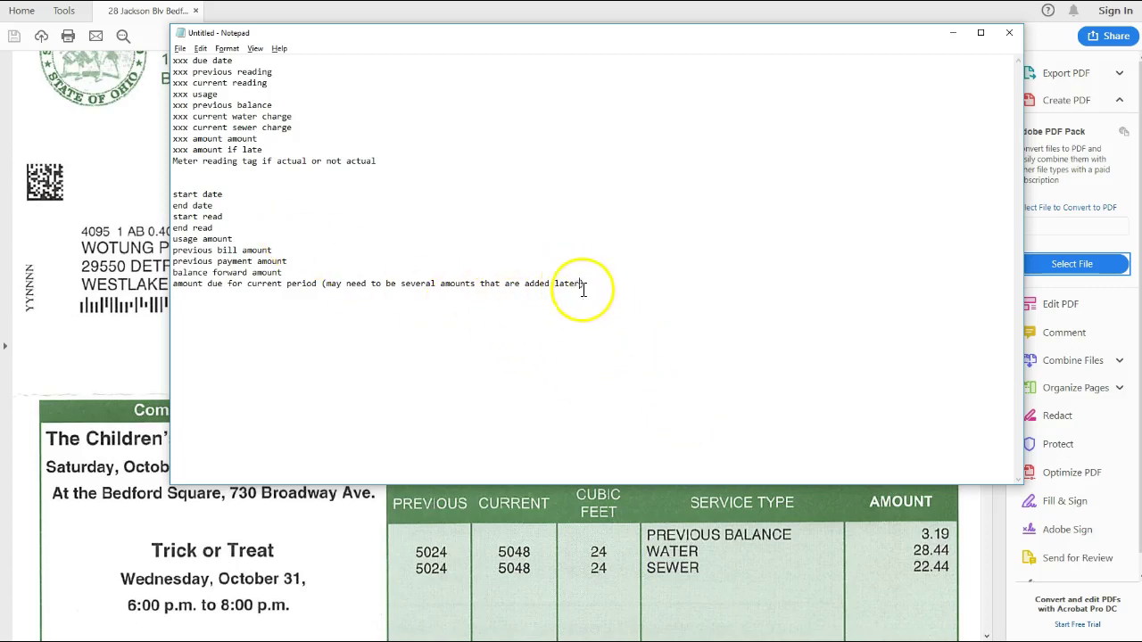
{"action": "type", "text": "i.e. water and "}
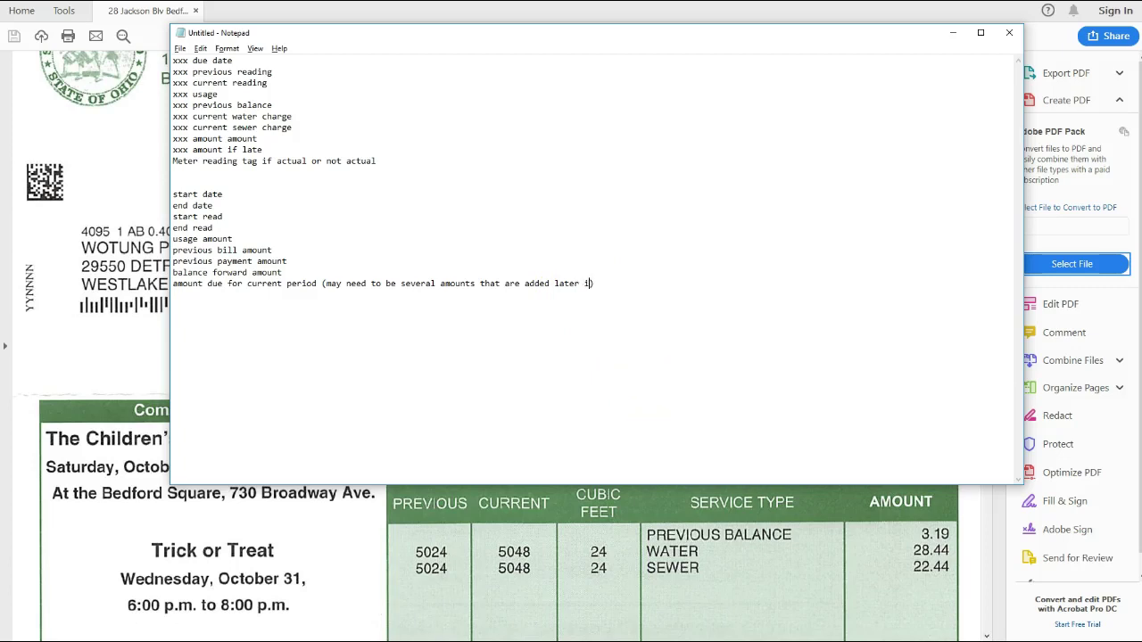
{"action": "type", "text": "sw"}
{"action": "key", "text": "BackSpace"}
{"action": "type", "text": "ewer"}
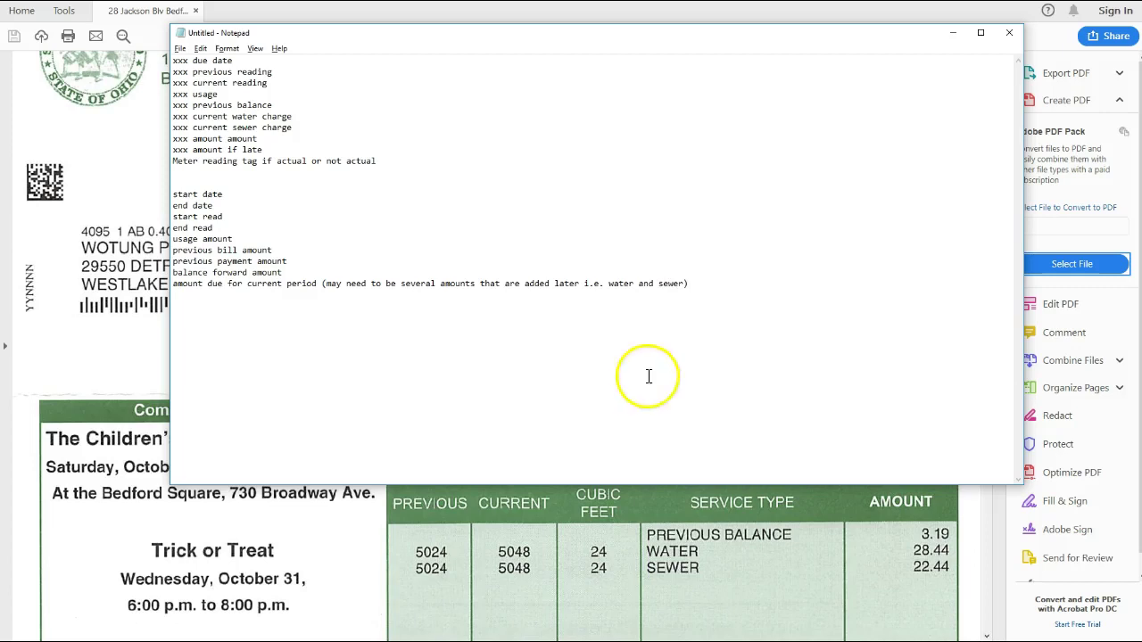
Add 'total due' and a flags line: meter reading actual, meter reading estimated, disconnect notice
{"action": "left_click", "coordinate": [721, 288]}
{"action": "key", "text": "Return"}
{"action": "type", "text": "total due"}
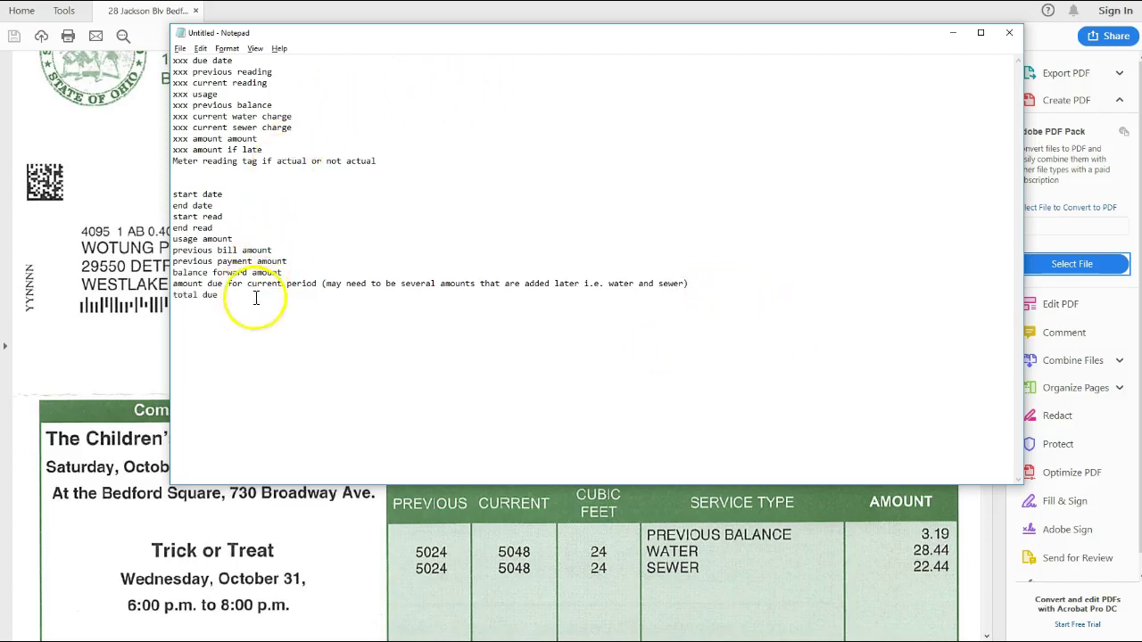
{"action": "key", "text": "Return"}
{"action": "key", "text": "Return"}
{"action": "type", "text": "flags"}
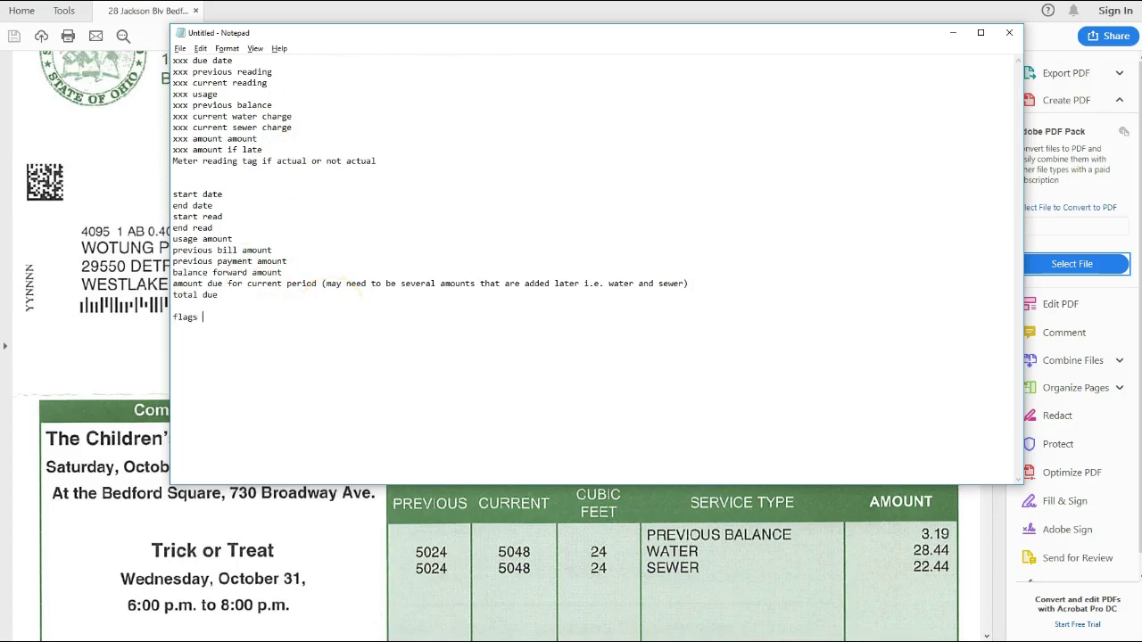
{"action": "type", "text": " meter reading actual, meter reading "}
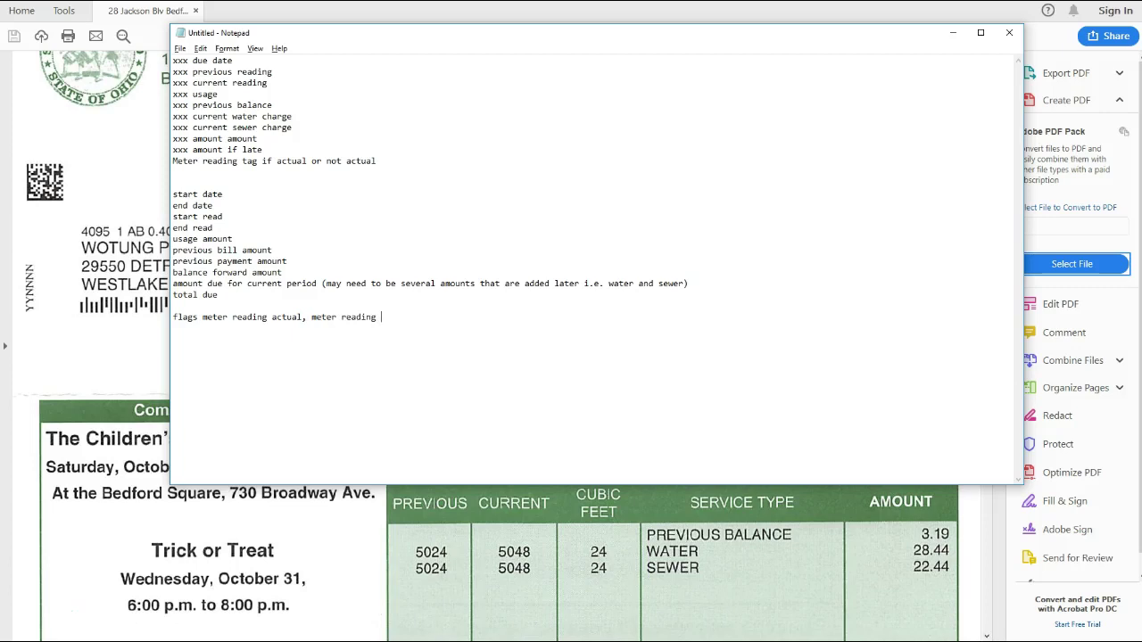
{"action": "type", "text": "estimated, disconnect notice"}
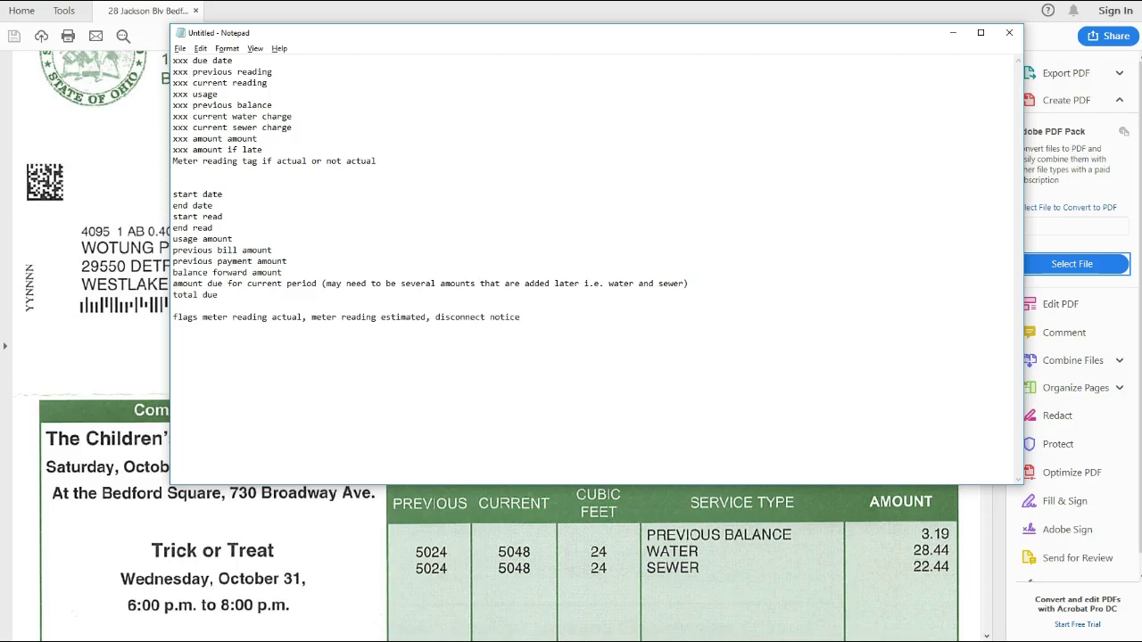
{"action": "type", "text": " (put this all in tags field"}
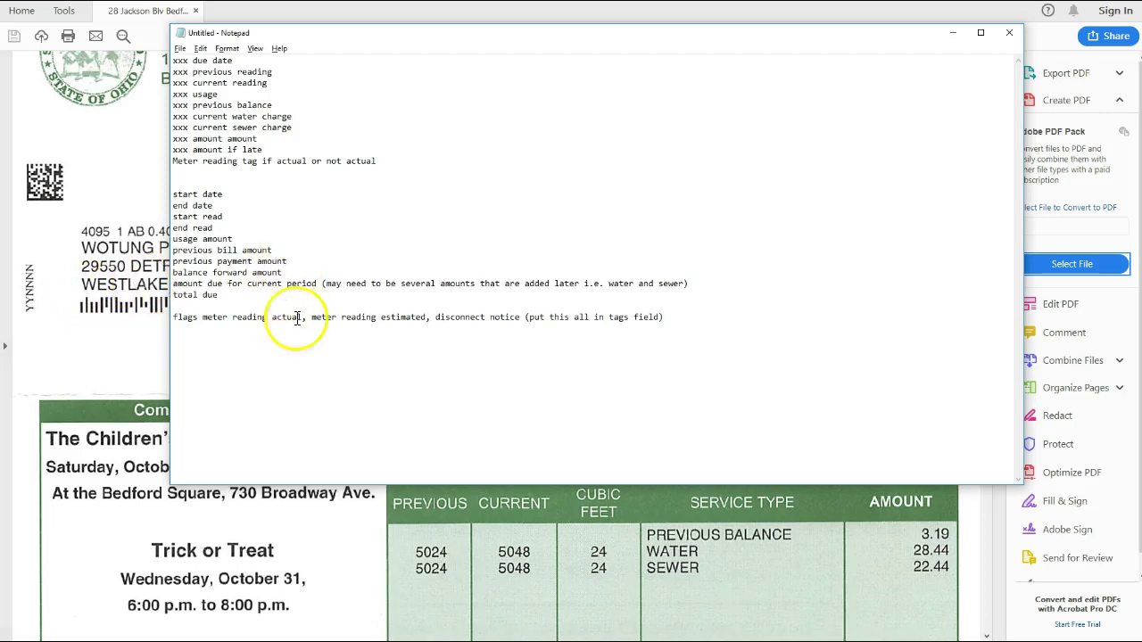
Add 'address bill sent to', customer name and service address lines after the total due line
{"action": "left_click", "coordinate": [231, 301]}
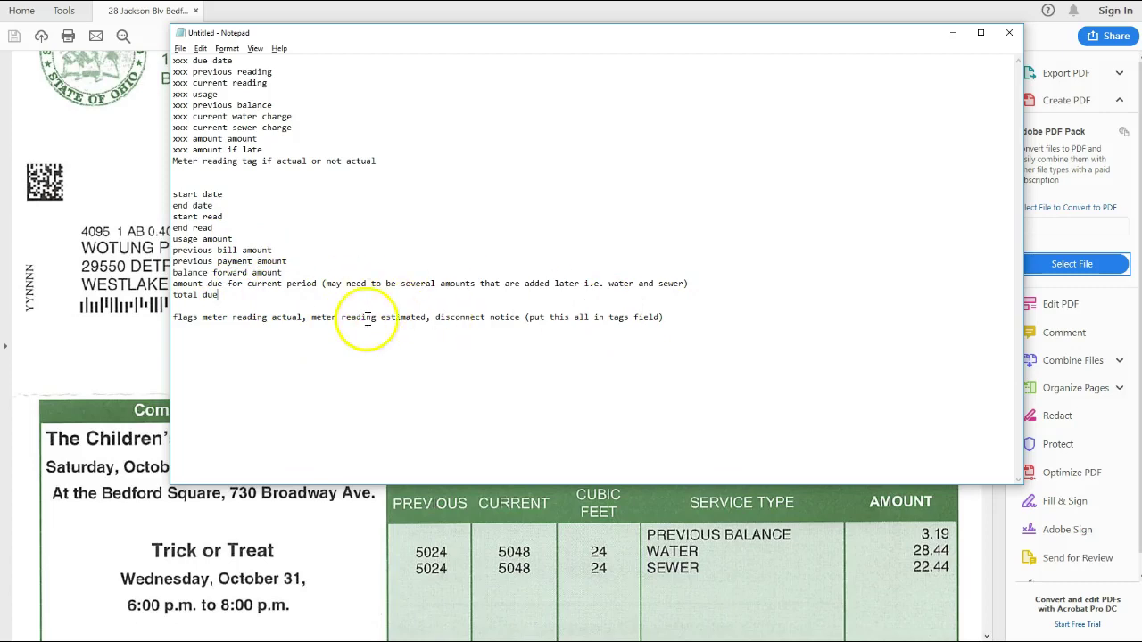
{"action": "key", "text": "Return"}
{"action": "type", "text": "address bill sent to"}
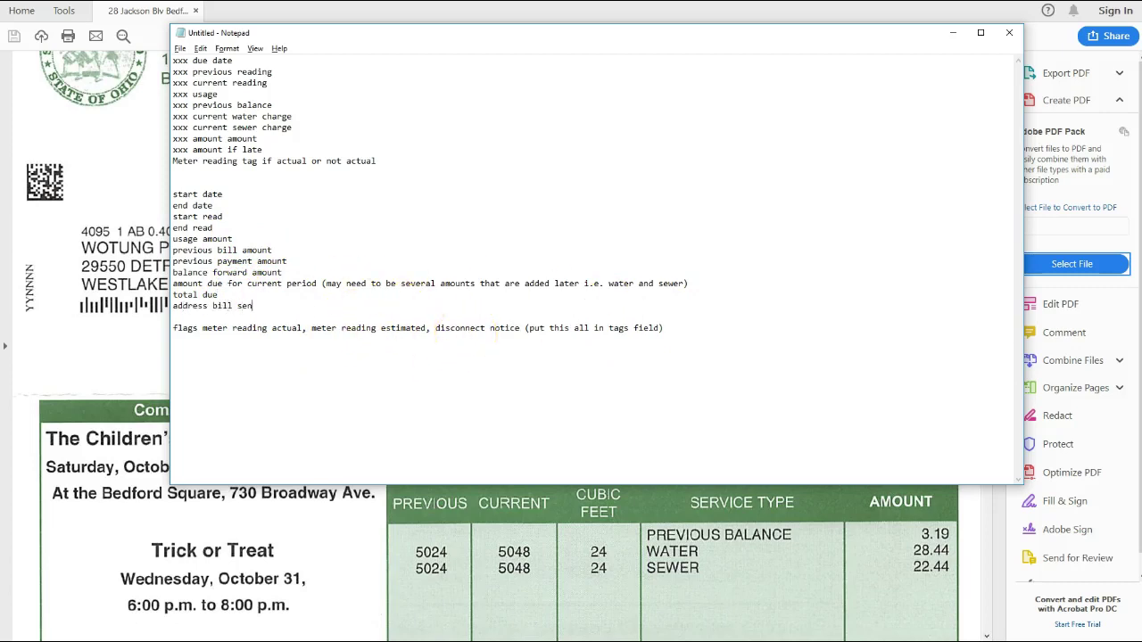
{"action": "key", "text": "Return"}
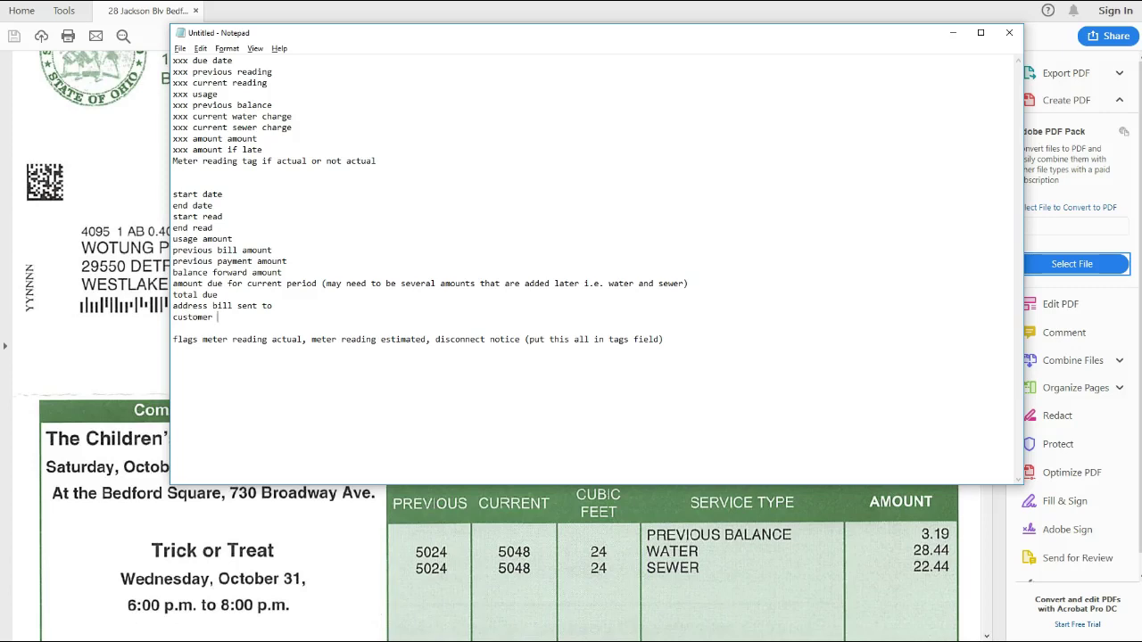
{"action": "key", "text": "Return"}
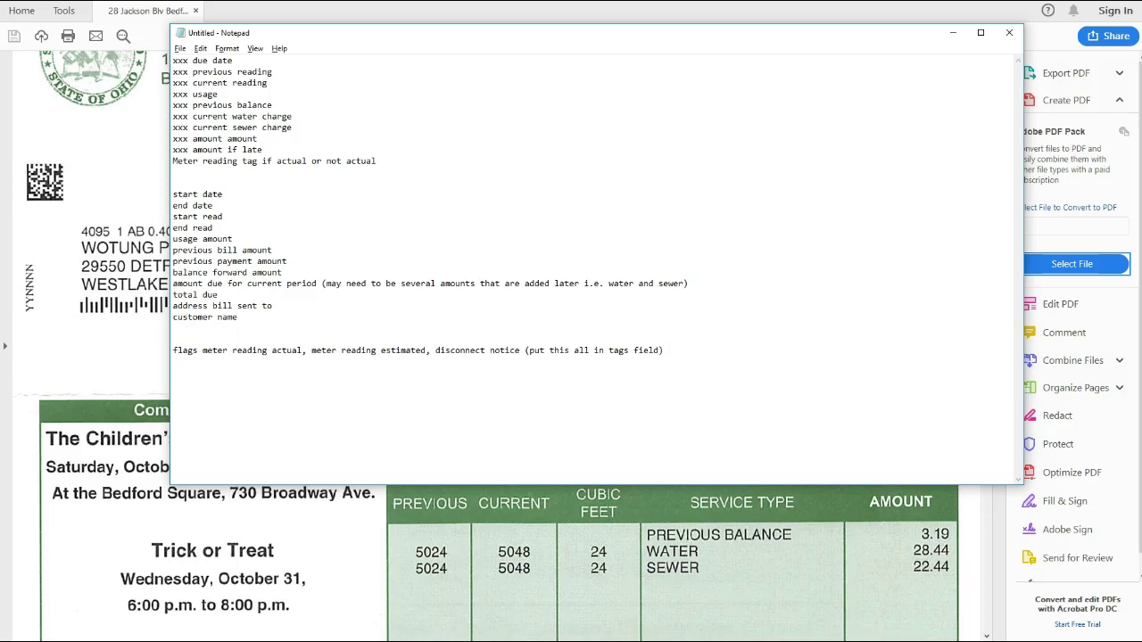
{"action": "key", "text": "alt+Tab"}
{"action": "key", "text": "alt+Tab"}
{"action": "key", "text": "Return"}
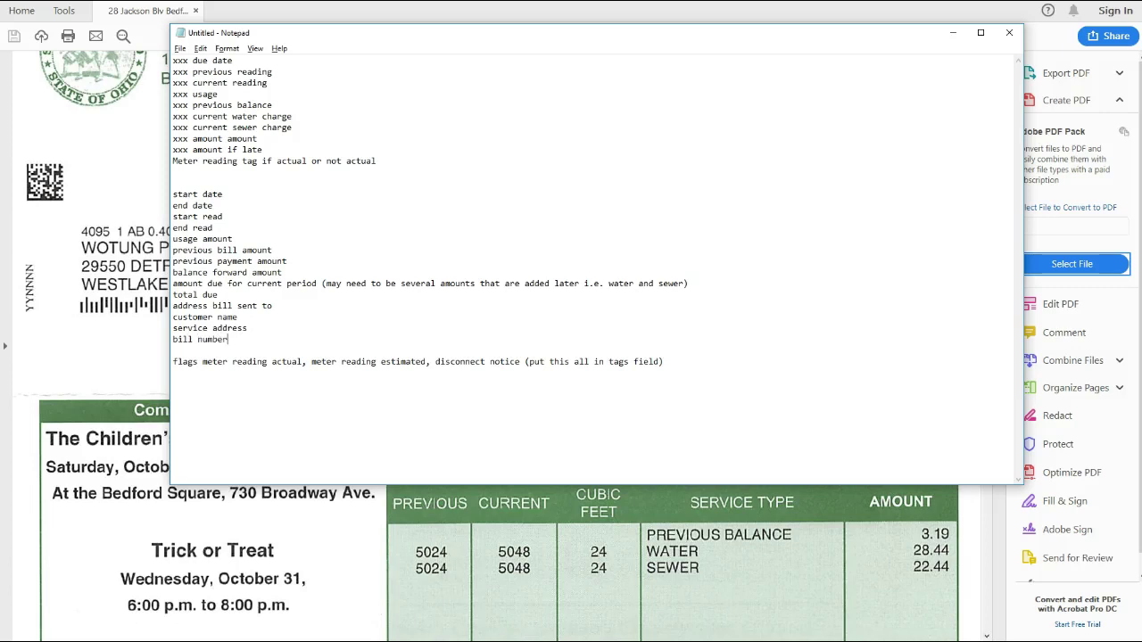
Reword the flags line so it says one tag field should get the flags
{"action": "key", "text": "alt+Tab"}
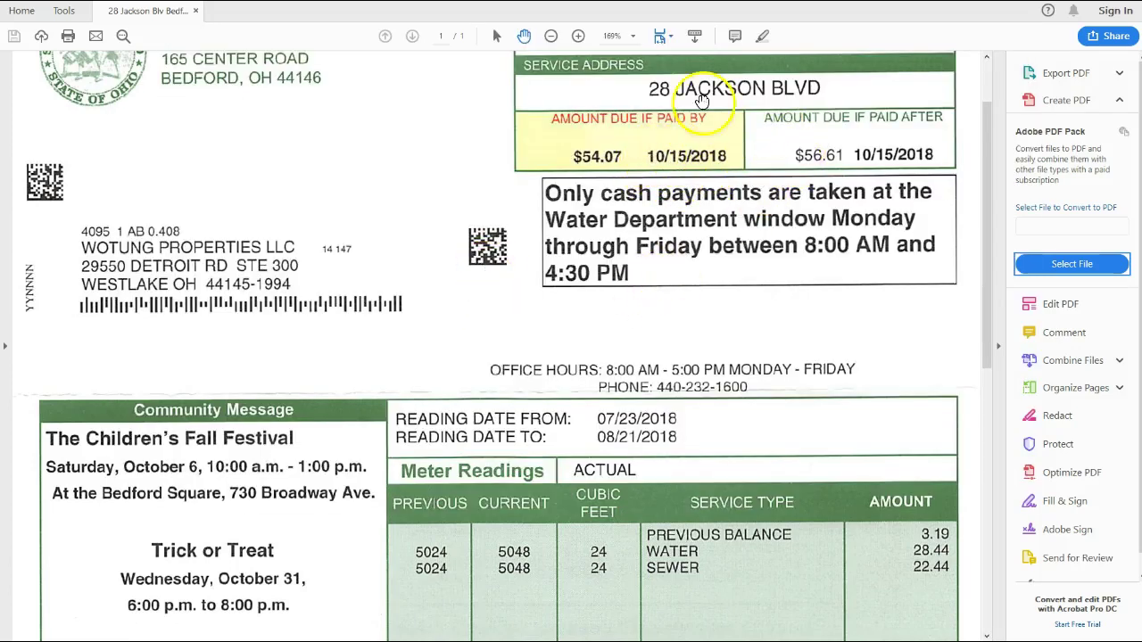
{"action": "scroll", "coordinate": [658, 254], "scroll_direction": "down", "scroll_amount": 8}
{"action": "scroll", "coordinate": [636, 255], "scroll_direction": "down", "scroll_amount": 5}
{"action": "scroll", "coordinate": [636, 256], "scroll_direction": "up", "scroll_amount": 10}
{"action": "key", "text": "alt+Tab"}
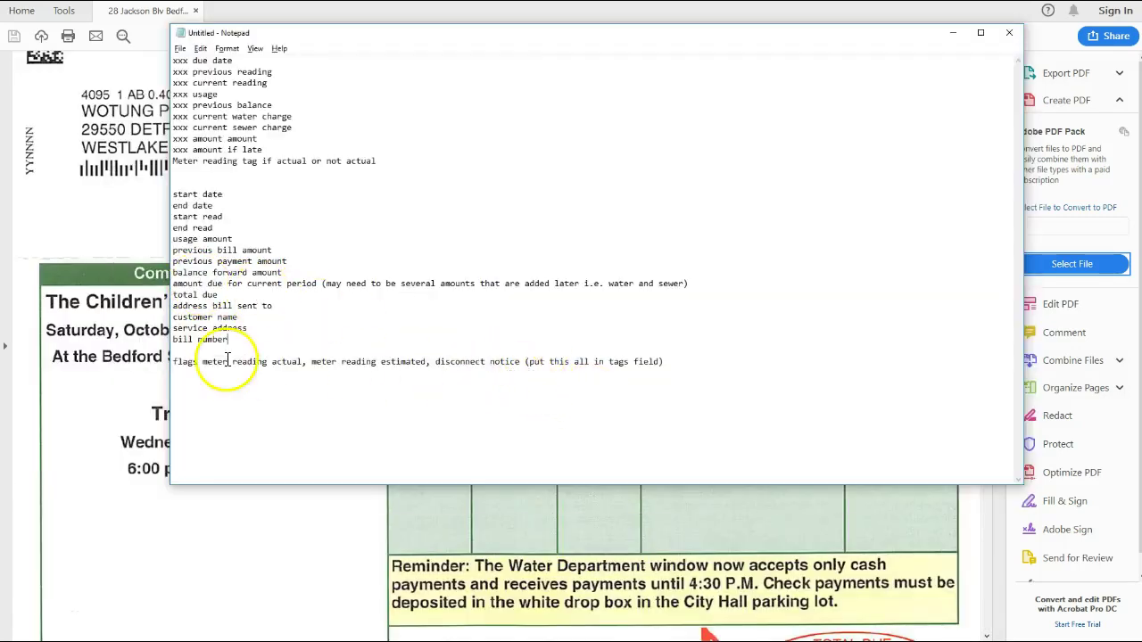
{"action": "left_click_drag", "start_coordinate": [158, 361], "coordinate": [191, 366]}
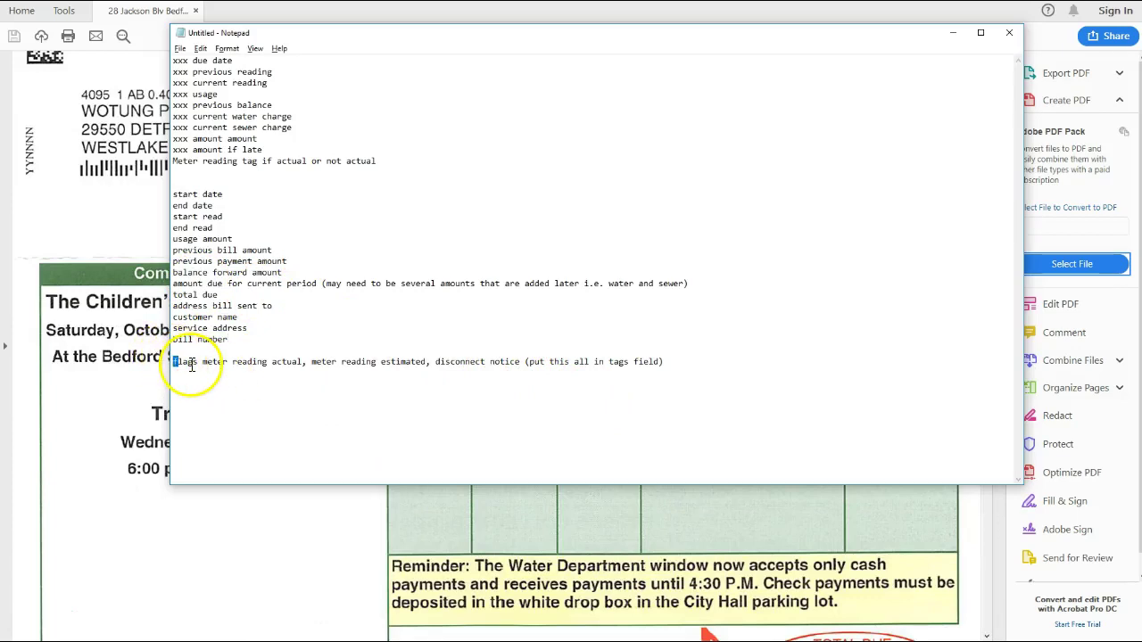
{"action": "type", "text": "tag field sh"}
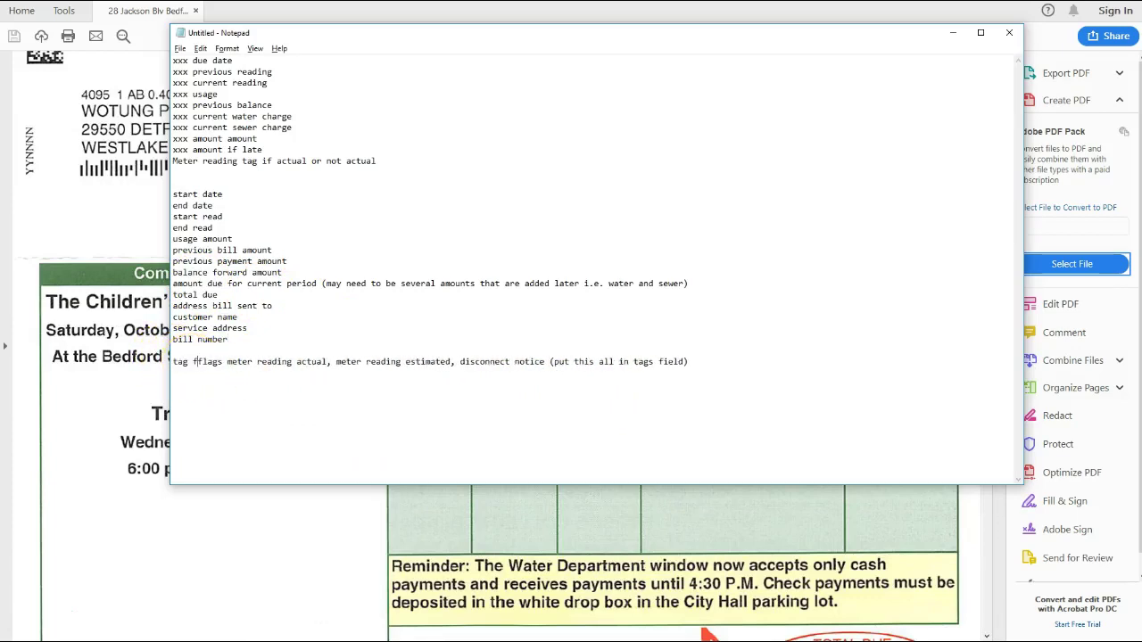
{"action": "type", "text": "ould get the following"}
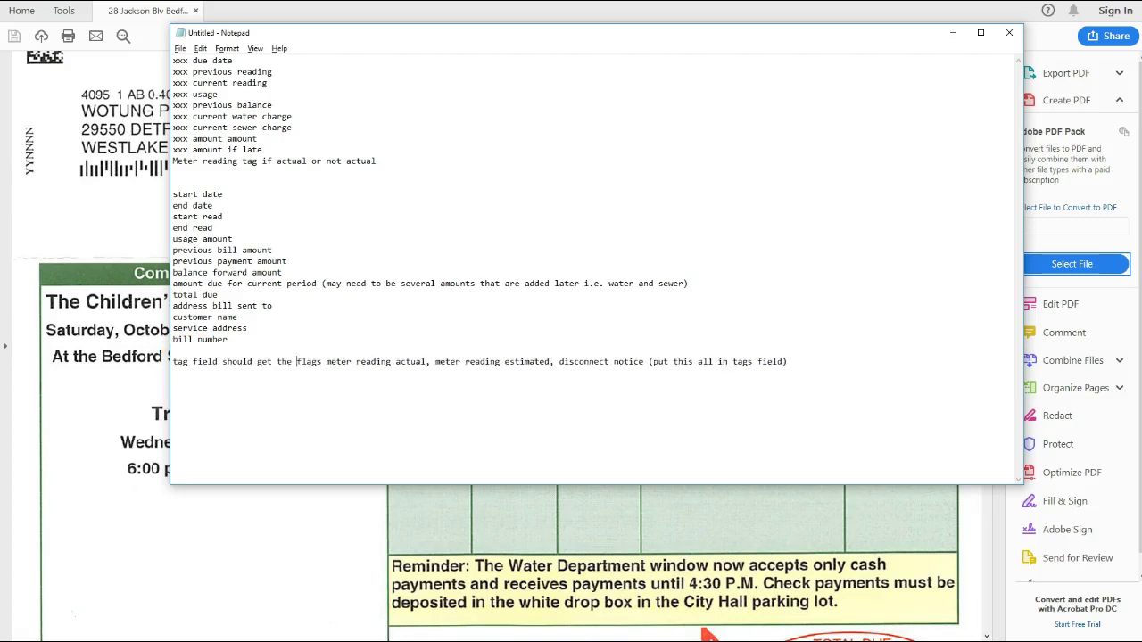
{"action": "key", "text": "BackSpace"}
{"action": "type", "text": ":"}
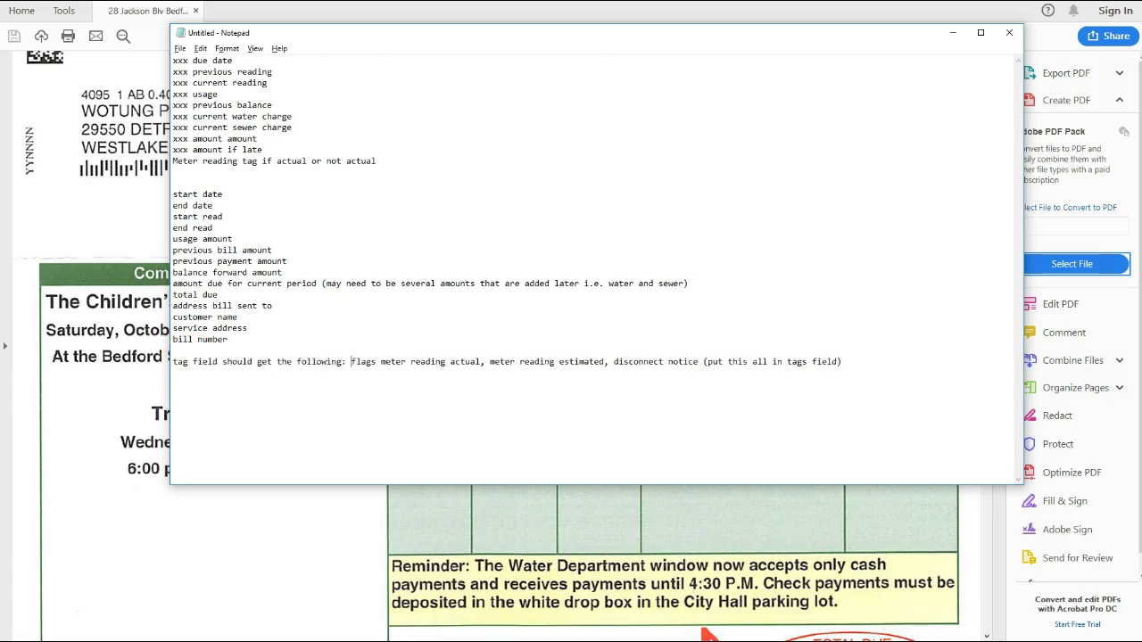
{"action": "key", "text": "BackSpace"}
{"action": "key", "text": "BackSpace"}
{"action": "type", "text": "flags "}
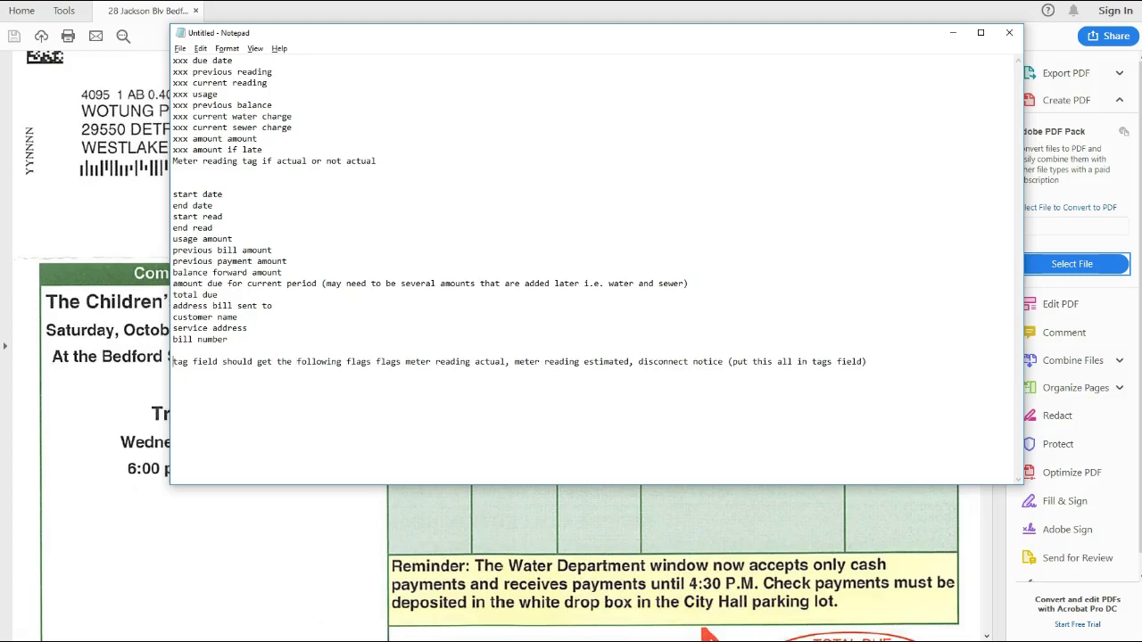
{"action": "type", "text": "one"}
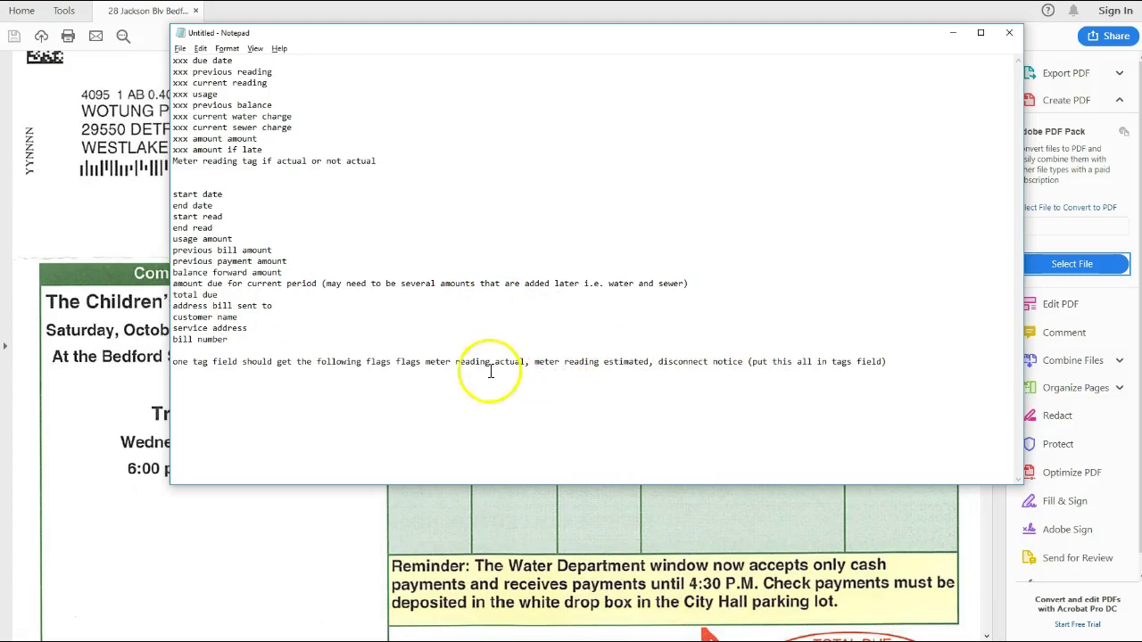
Review the water bill pages in Acrobat for a first-page-only keyword to split files
{"action": "key", "text": "alt+Tab"}
{"action": "scroll", "coordinate": [429, 331], "scroll_direction": "down", "scroll_amount": 1}
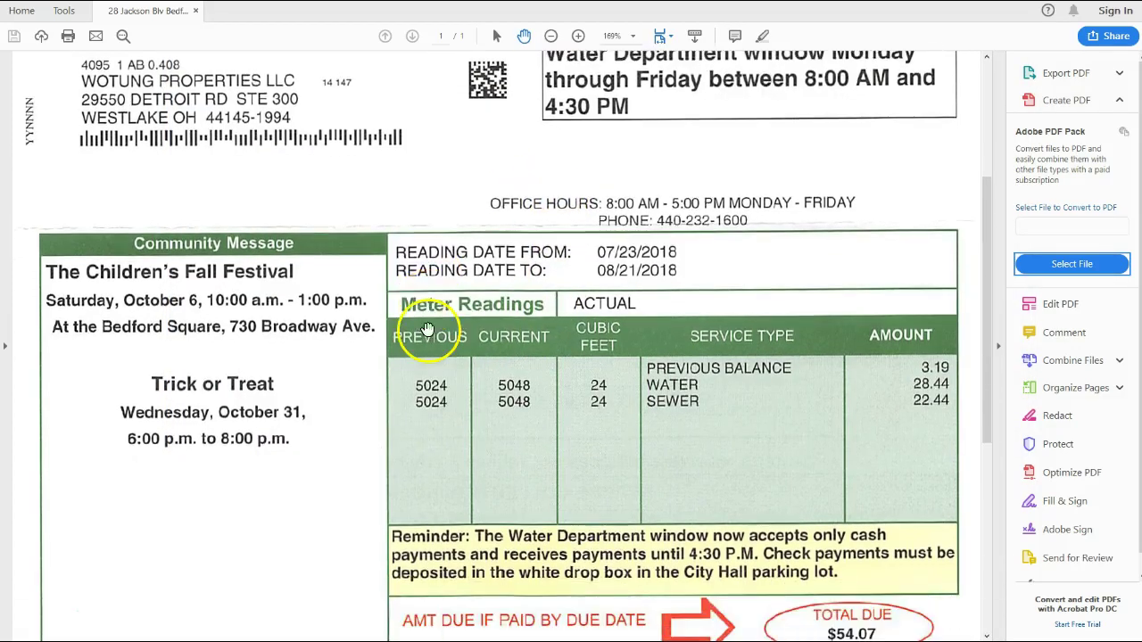
{"action": "scroll", "coordinate": [426, 331], "scroll_direction": "down", "scroll_amount": 3}
{"action": "key", "text": "alt+Tab"}
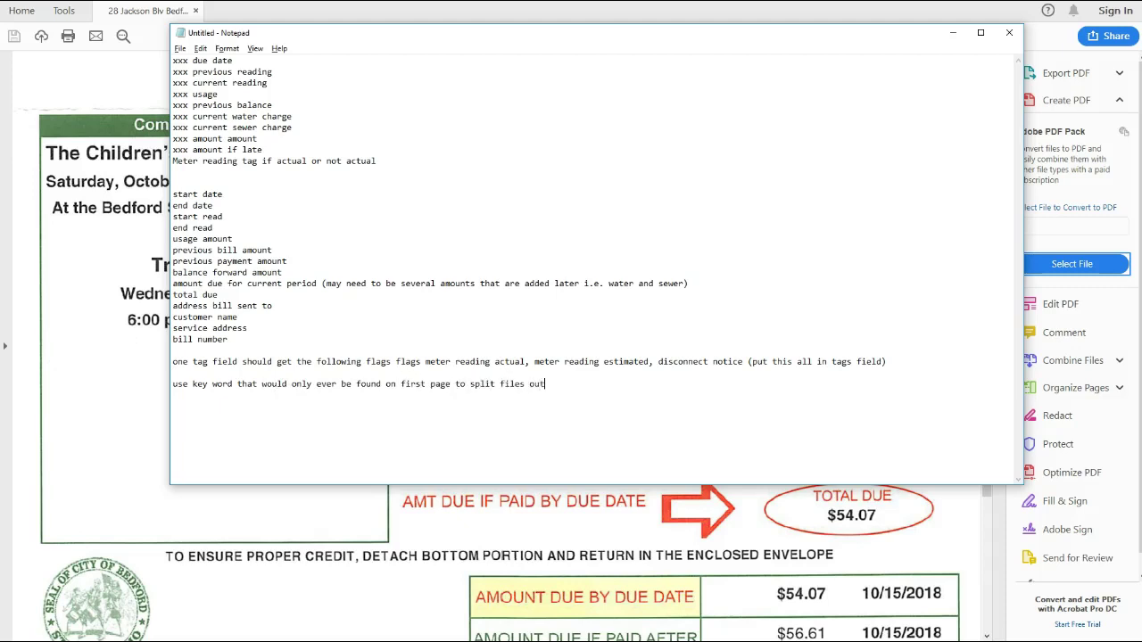
{"action": "key", "text": "alt+Tab"}
{"action": "scroll", "coordinate": [507, 277], "scroll_direction": "down", "scroll_amount": 5}
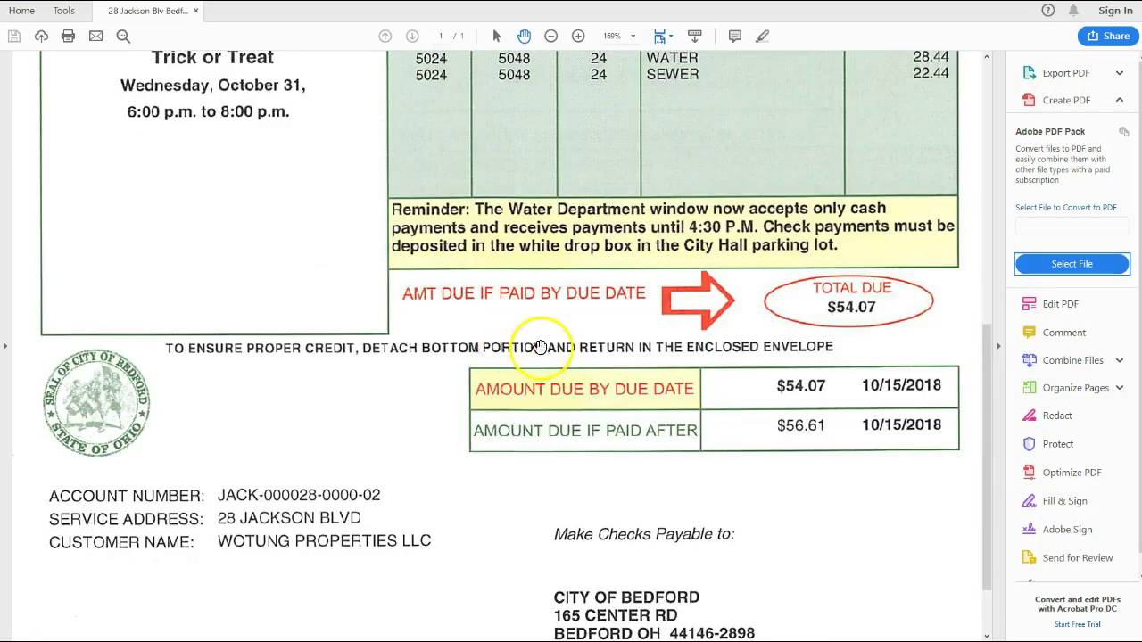
{"action": "scroll", "coordinate": [548, 401], "scroll_direction": "up", "scroll_amount": 9}
{"action": "scroll", "coordinate": [561, 446], "scroll_direction": "up", "scroll_amount": 3}
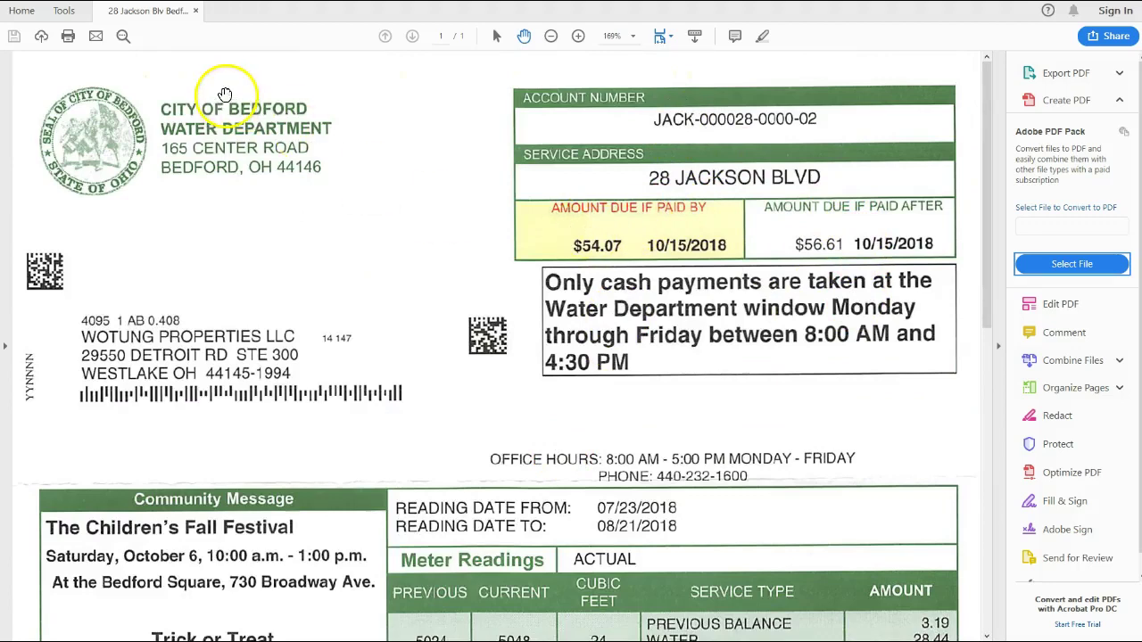
{"action": "scroll", "coordinate": [283, 280], "scroll_direction": "down", "scroll_amount": 5}
{"action": "scroll", "coordinate": [285, 282], "scroll_direction": "down", "scroll_amount": 4}
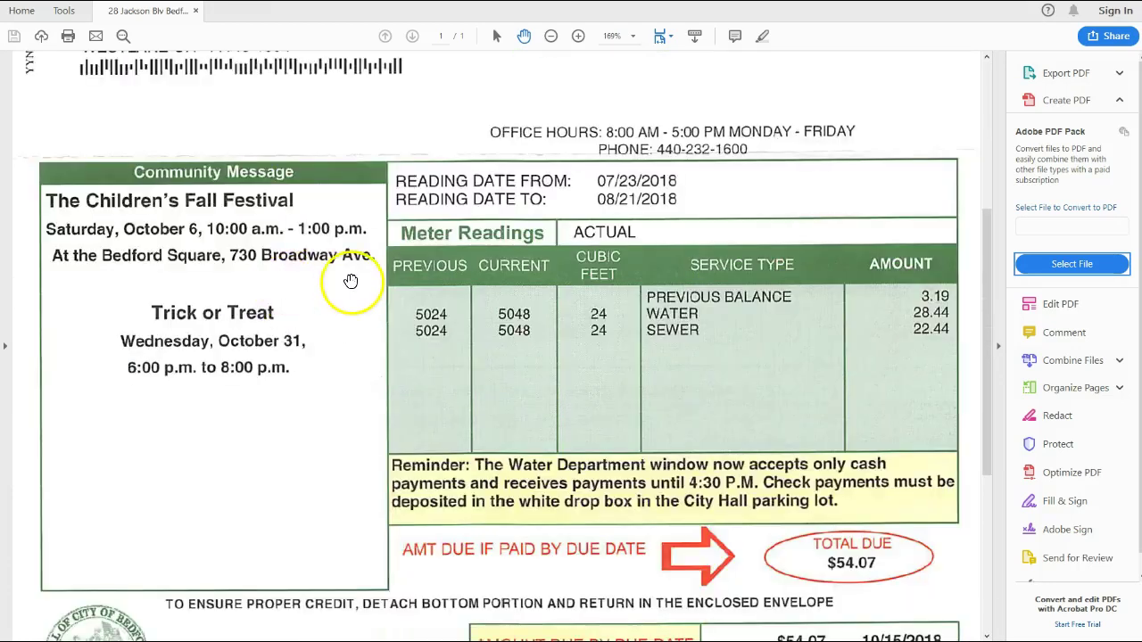
{"action": "scroll", "coordinate": [352, 281], "scroll_direction": "down", "scroll_amount": 2}
{"action": "scroll", "coordinate": [374, 295], "scroll_direction": "down", "scroll_amount": 4}
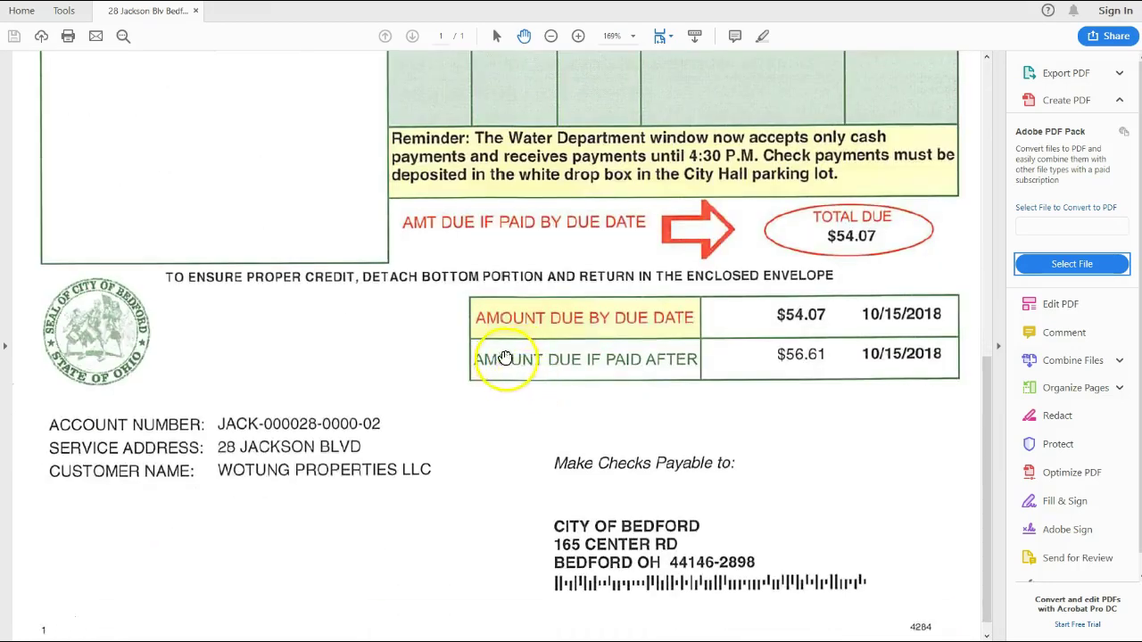
{"action": "scroll", "coordinate": [505, 303], "scroll_direction": "down", "scroll_amount": 1}
{"action": "key", "text": "alt+Tab"}
{"action": "key", "text": "alt+Tab"}
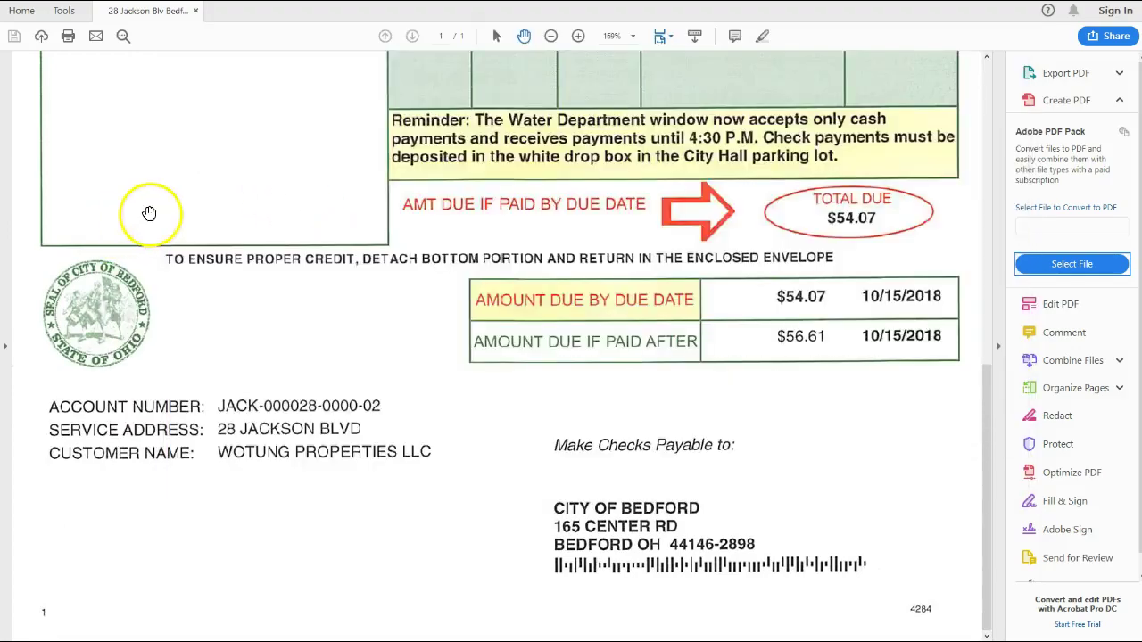
{"action": "key", "text": "alt+Tab"}
Open the Sent to field list in the Zapier template and close it without mapping anything
{"action": "left_click", "coordinate": [443, 365]}
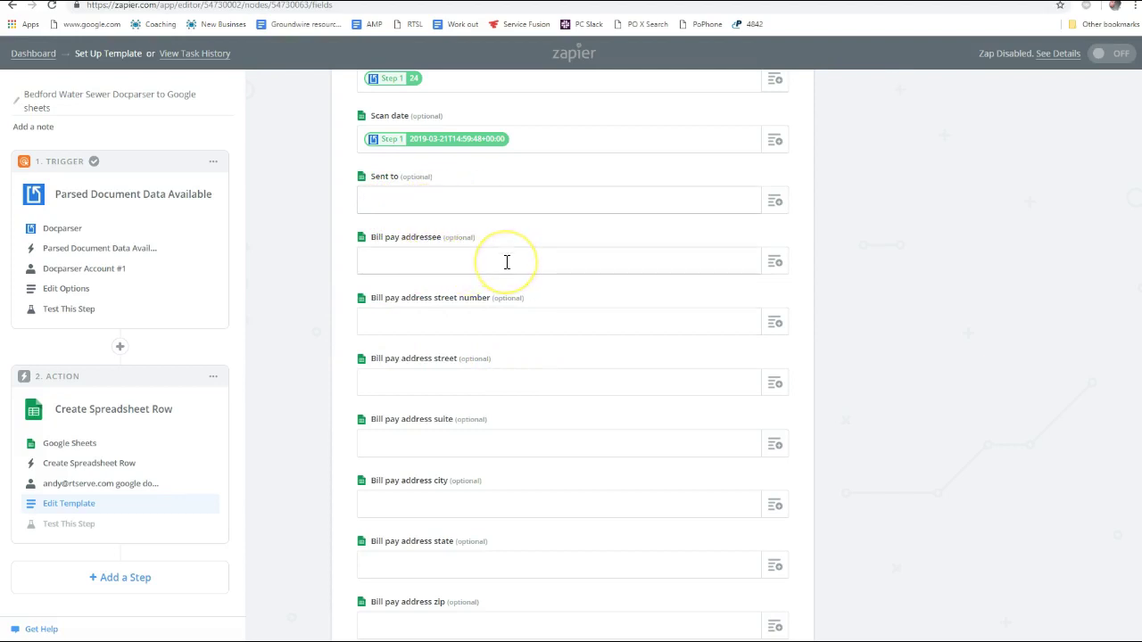
{"action": "left_click", "coordinate": [776, 203]}
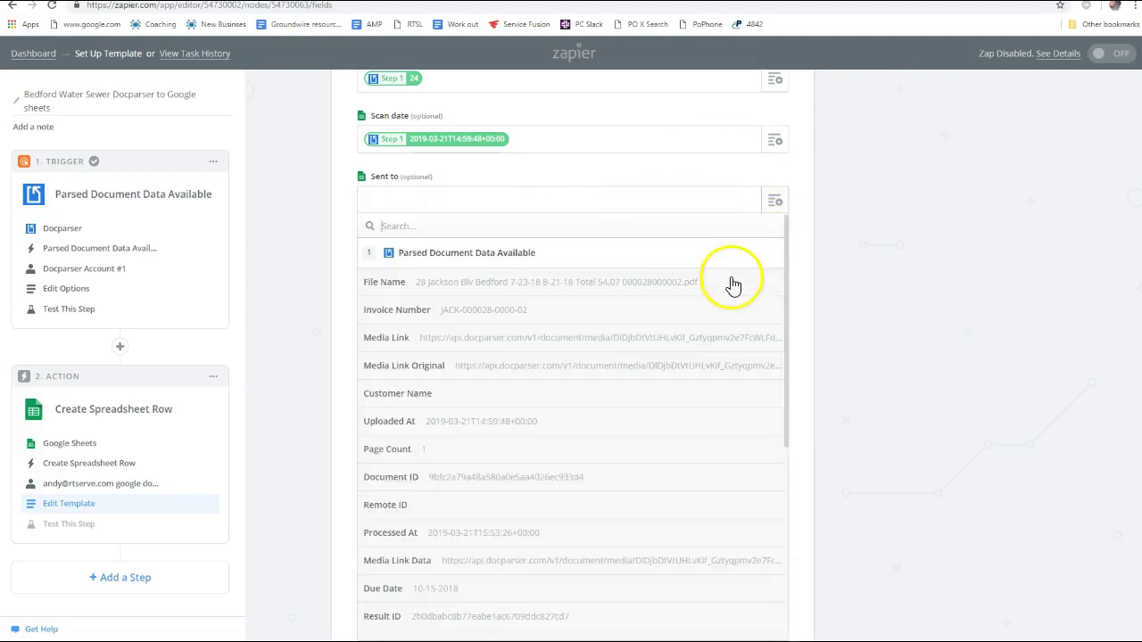
{"action": "left_click", "coordinate": [777, 204]}
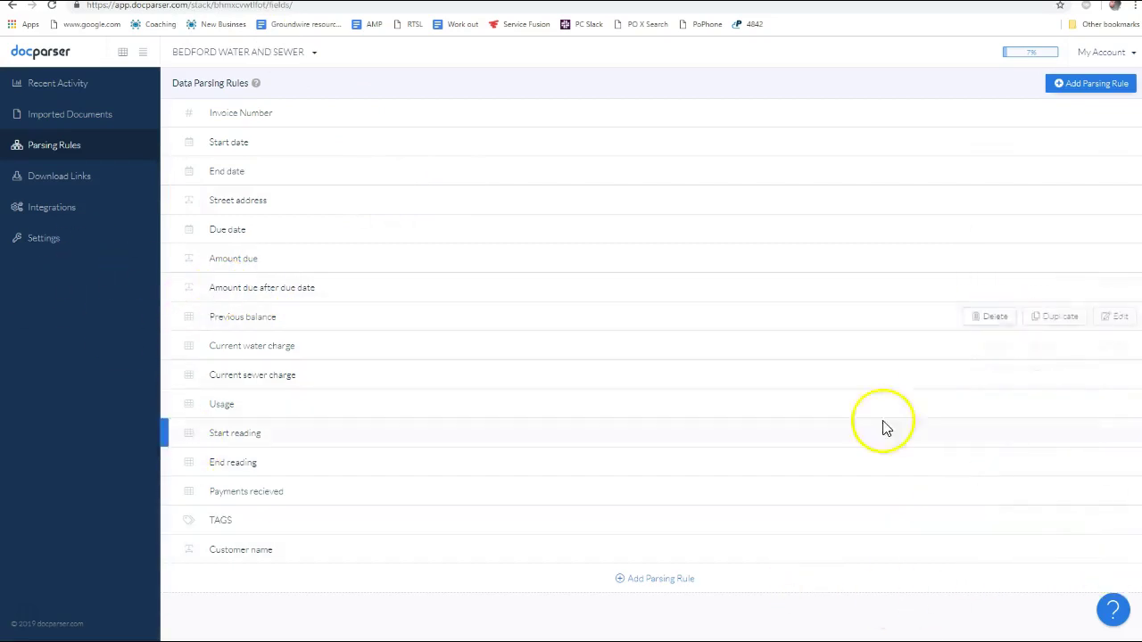
Start a new Docparser parsing rule for the send-to address
{"action": "left_click", "coordinate": [660, 581]}
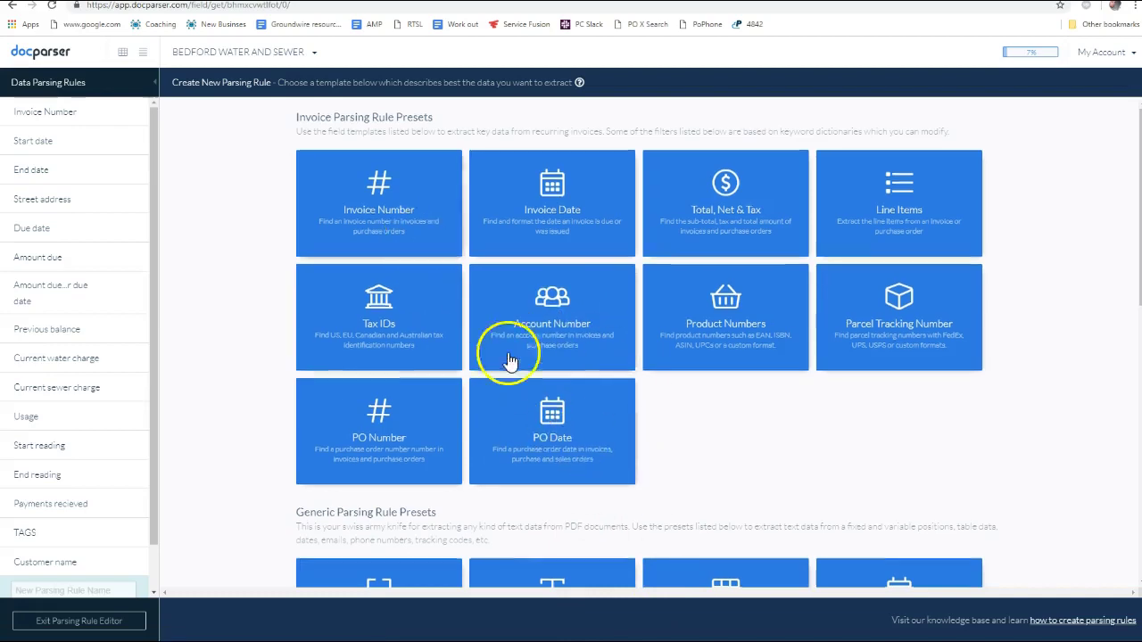
{"action": "scroll", "coordinate": [506, 398], "scroll_direction": "down", "scroll_amount": 5}
{"action": "key", "text": "alt+Tab"}
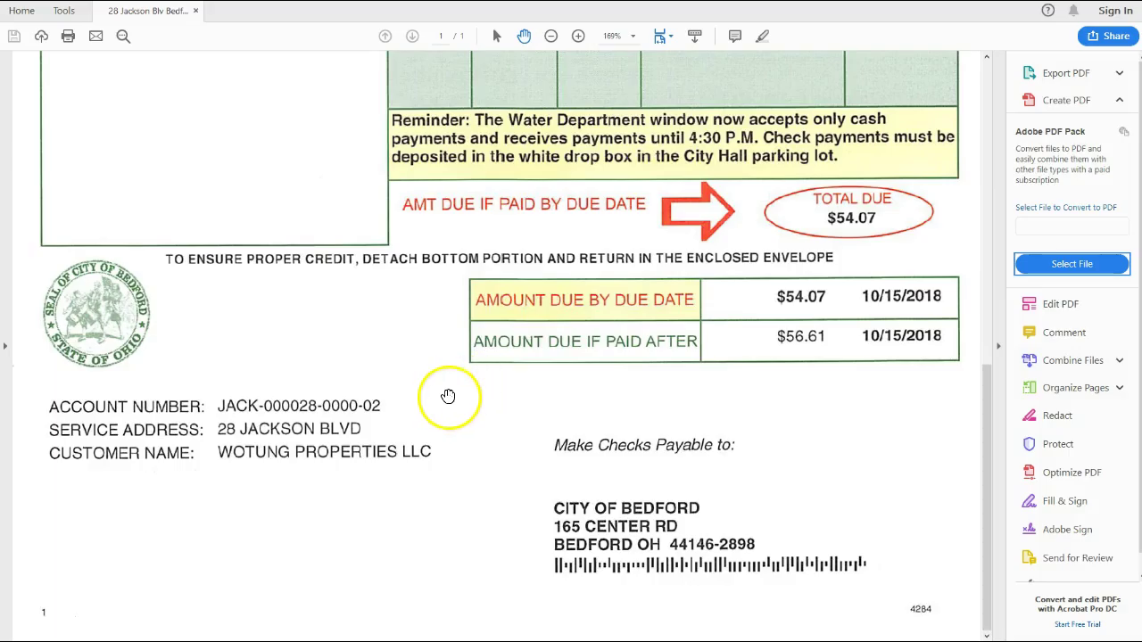
{"action": "key", "text": "alt+Tab"}
{"action": "key", "text": "alt+Tab"}
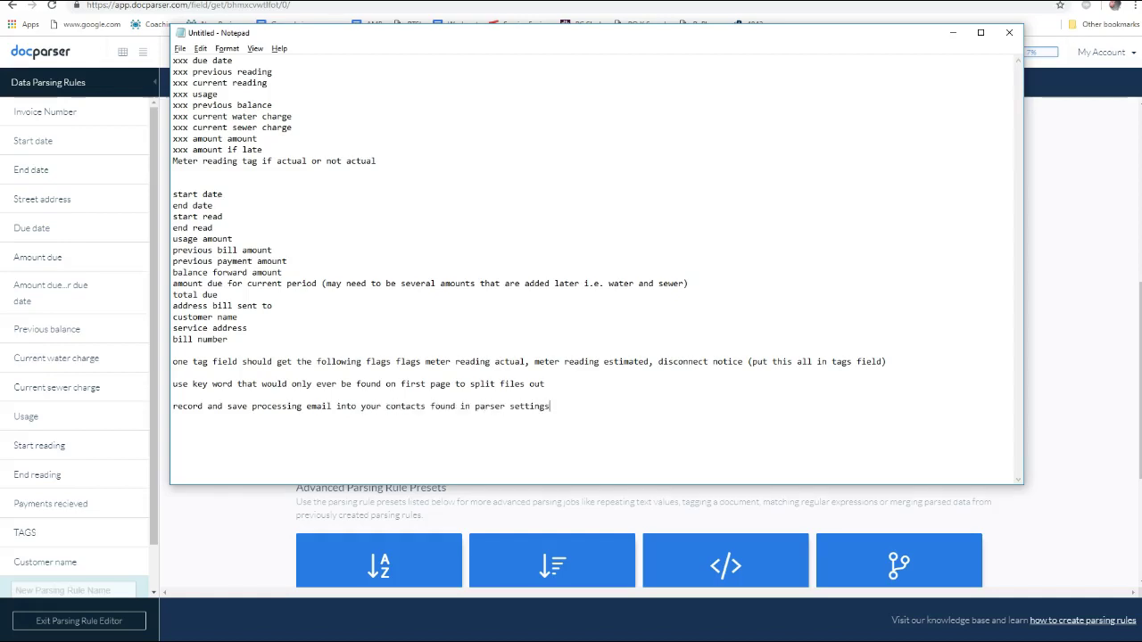
{"action": "key", "text": "alt+Tab"}
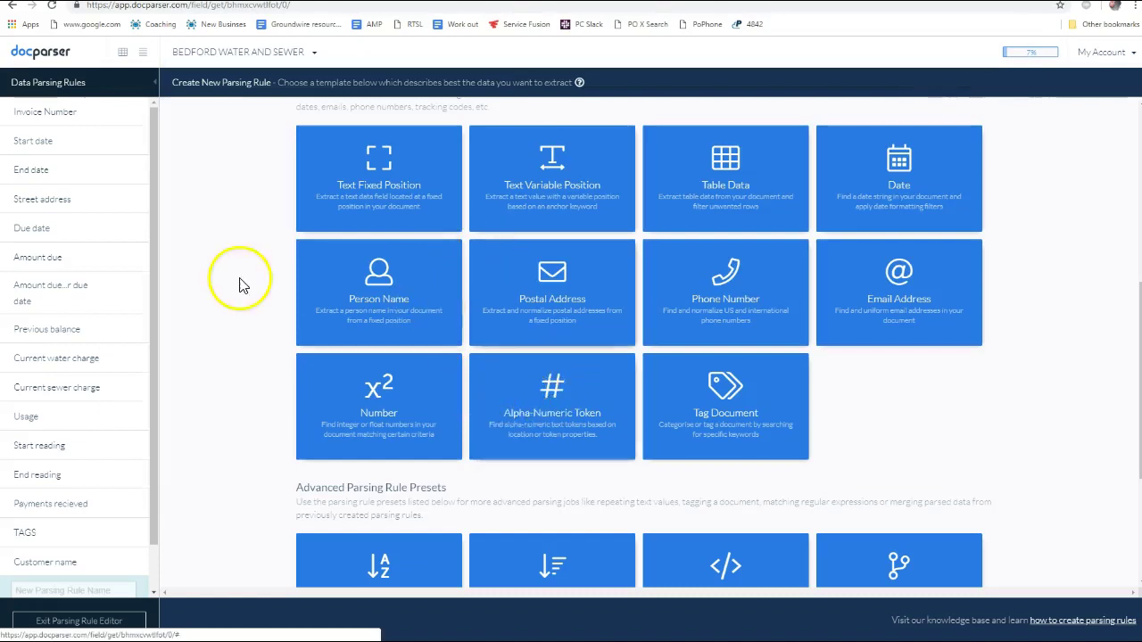
{"action": "scroll", "coordinate": [184, 339], "scroll_direction": "down", "scroll_amount": 3}
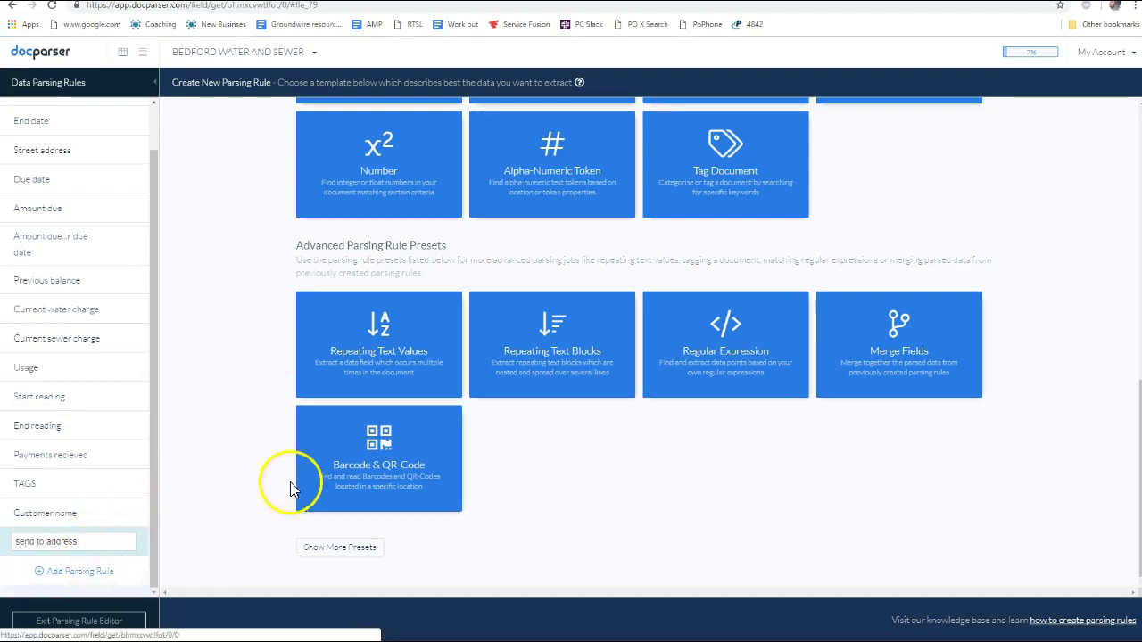
{"action": "left_click", "coordinate": [96, 576]}
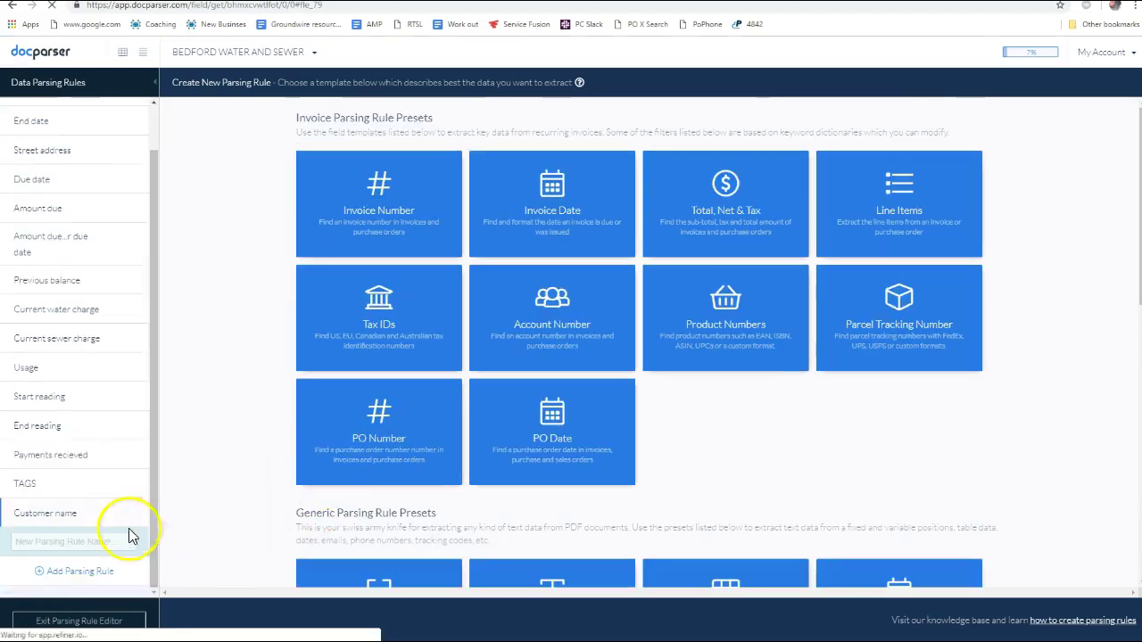
Search the presets for 'add' and choose the Postal Address preset
{"action": "scroll", "coordinate": [393, 232], "scroll_direction": "down", "scroll_amount": 4}
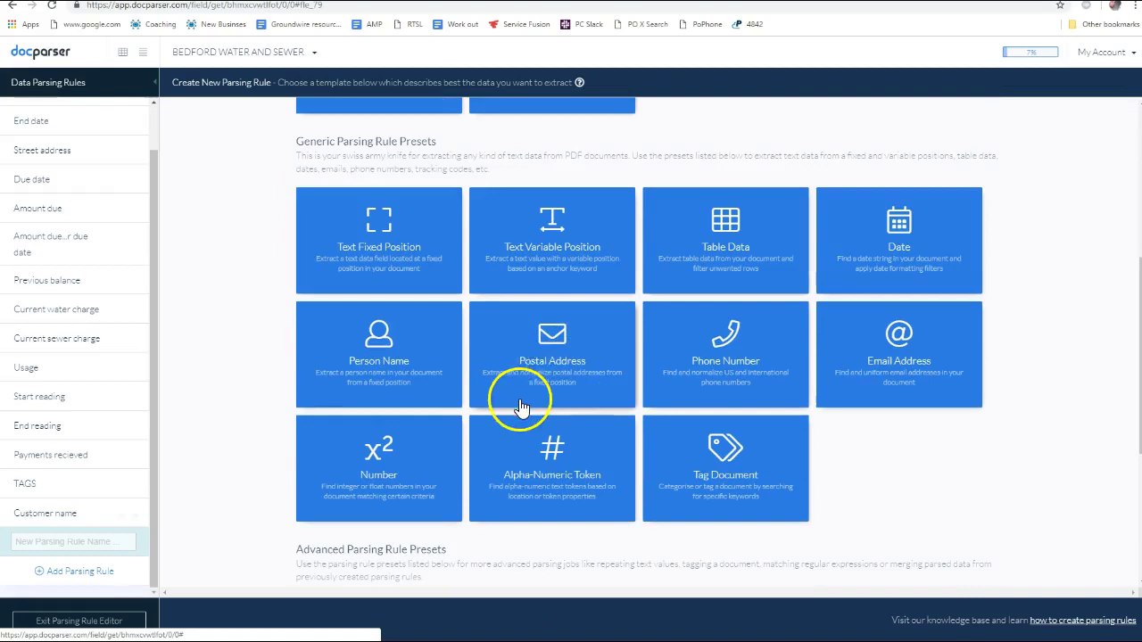
{"action": "scroll", "coordinate": [679, 411], "scroll_direction": "up", "scroll_amount": 4}
{"action": "key", "text": "ctrl+f"}
{"action": "type", "text": "ad"}
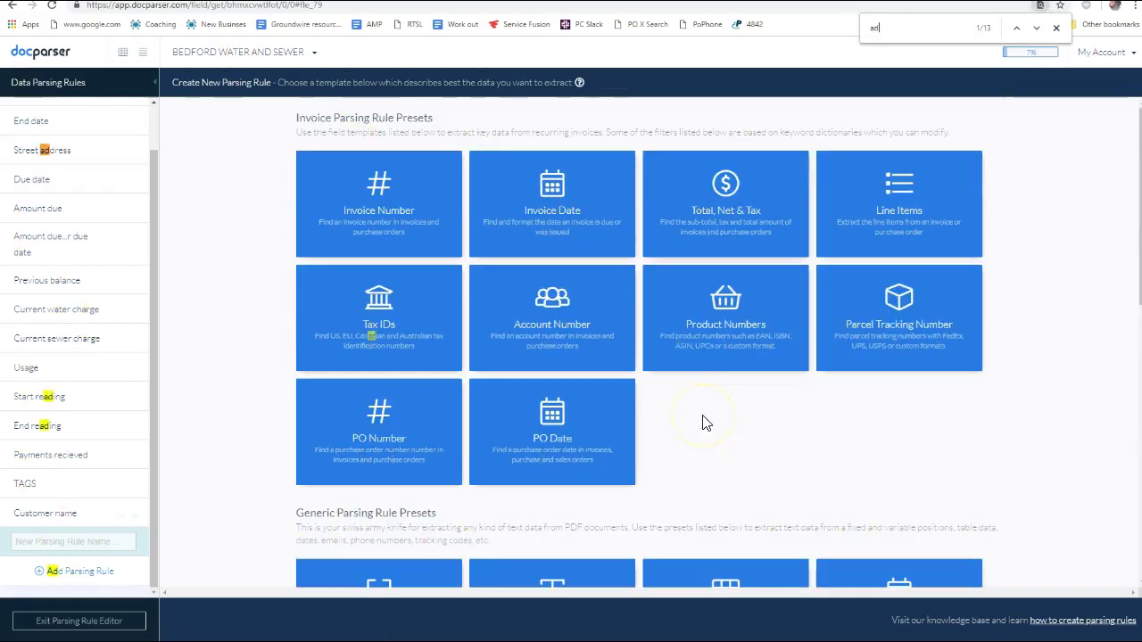
{"action": "type", "text": "d"}
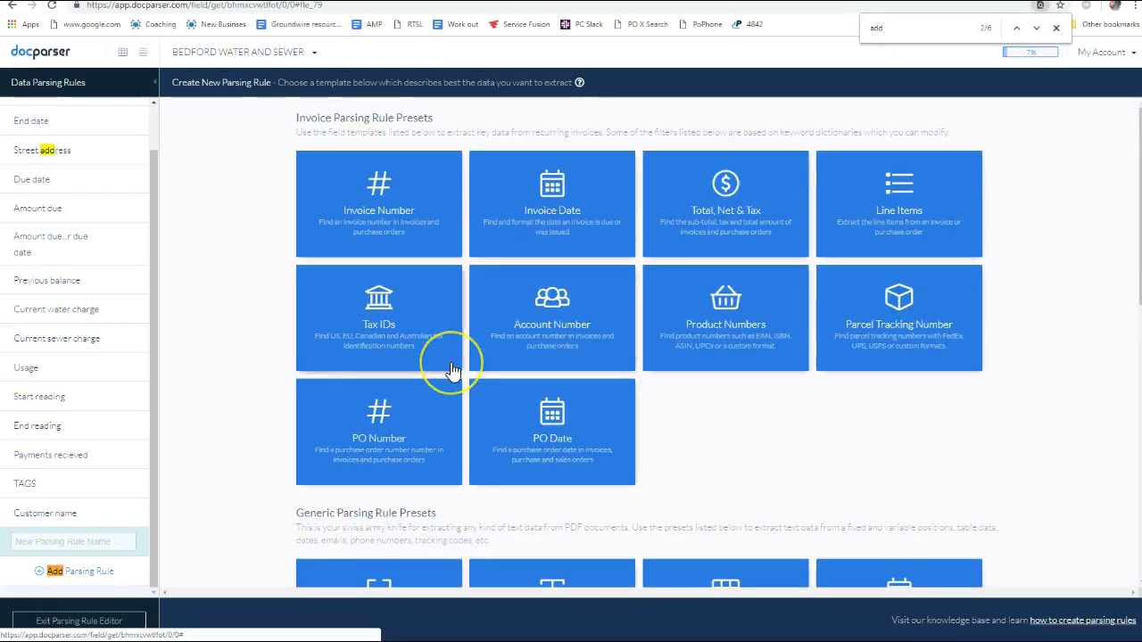
{"action": "key", "text": "Return"}
{"action": "key", "text": "Return"}
{"action": "left_click", "coordinate": [543, 303]}
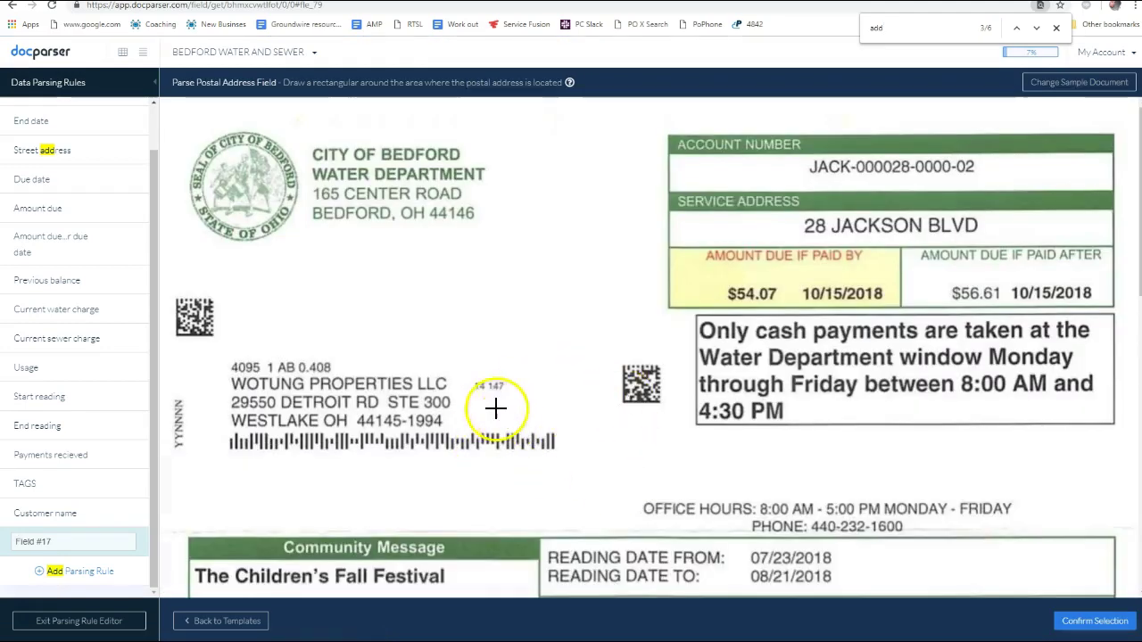
Mark the bill's mailing address block as the address area and confirm it
{"action": "left_click", "coordinate": [532, 438]}
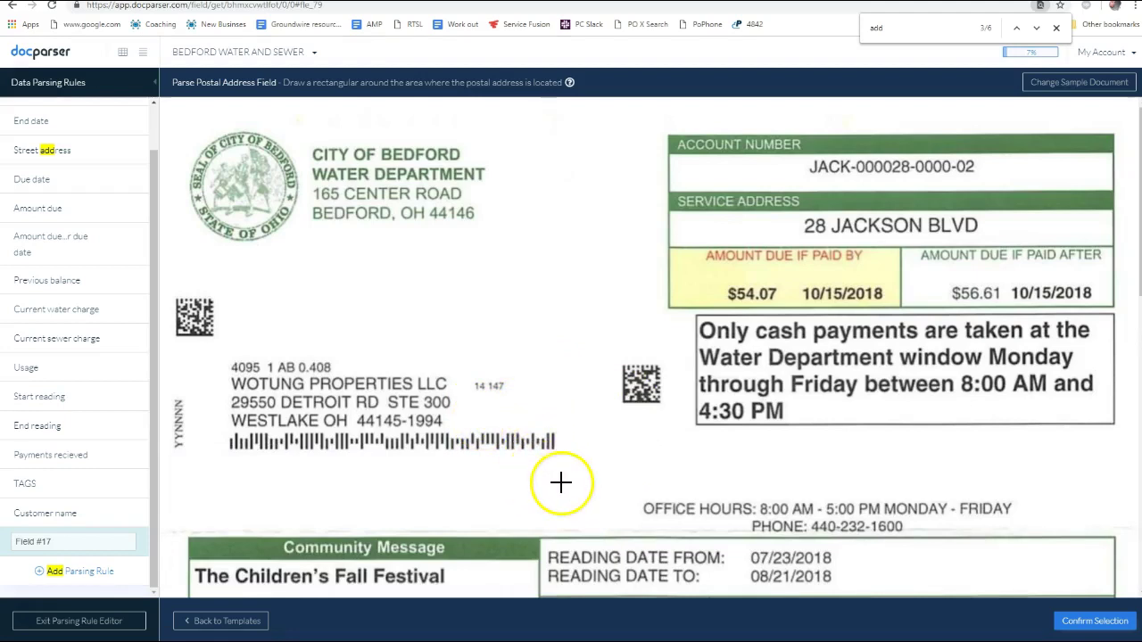
{"action": "left_click_drag", "start_coordinate": [166, 275], "coordinate": [686, 529]}
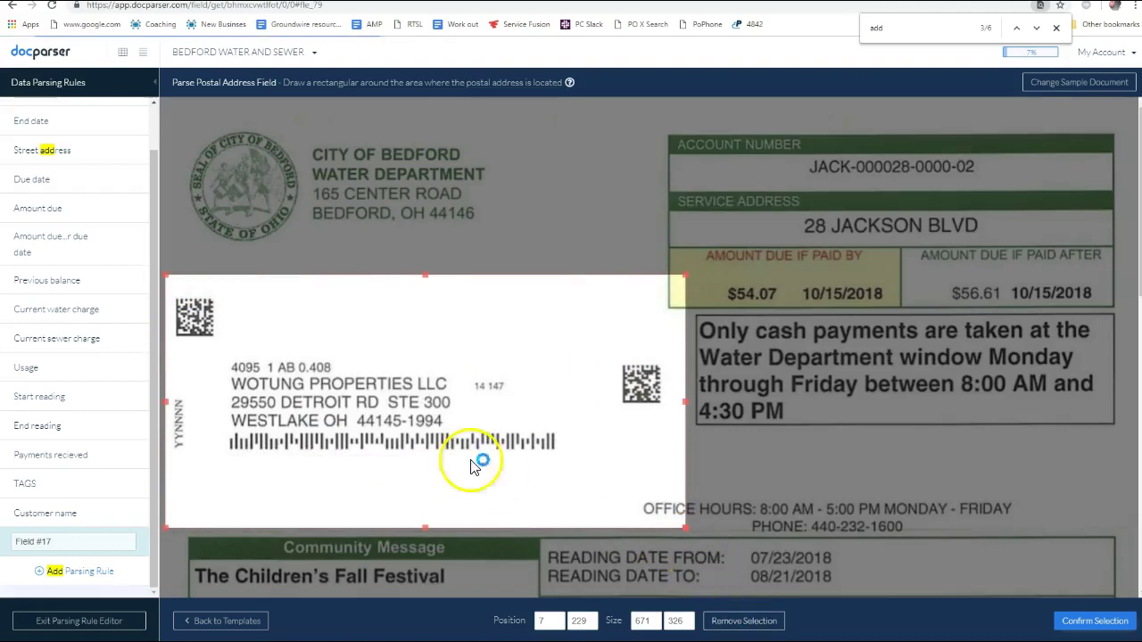
{"action": "left_click", "coordinate": [1111, 630]}
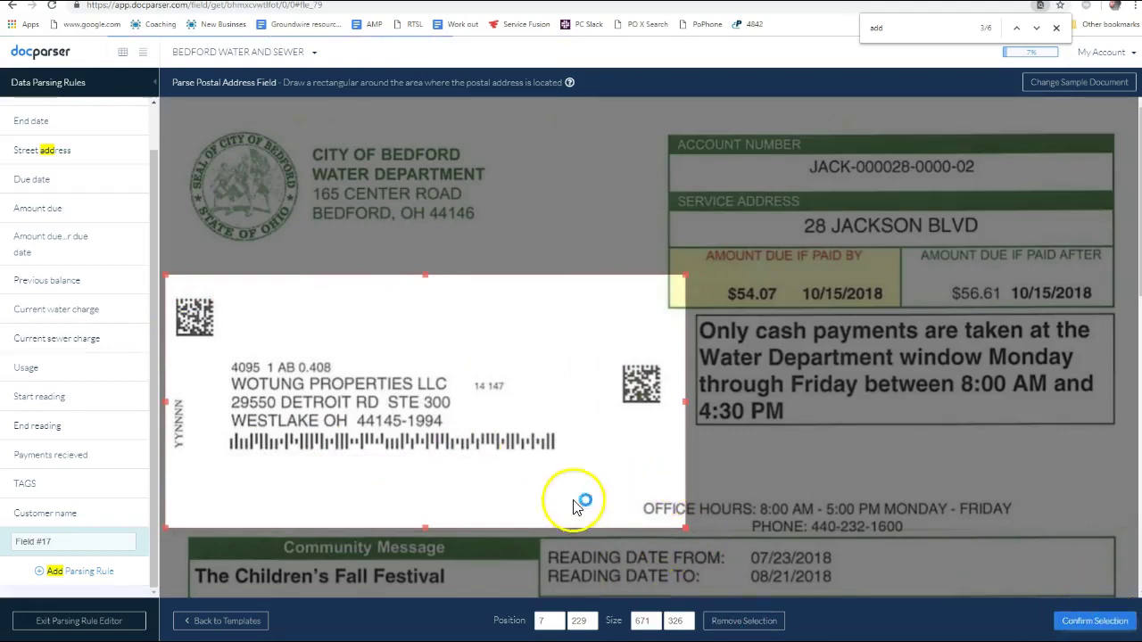
{"action": "scroll", "coordinate": [505, 365], "scroll_direction": "down", "scroll_amount": 2}
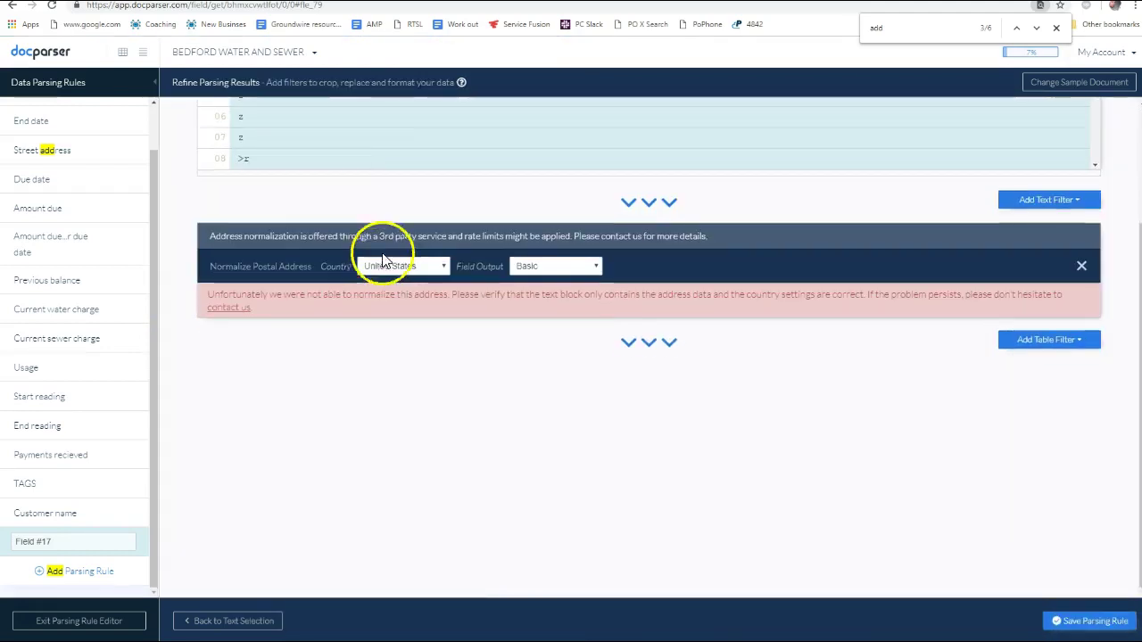
{"action": "scroll", "coordinate": [518, 363], "scroll_direction": "up", "scroll_amount": 2}
{"action": "scroll", "coordinate": [385, 228], "scroll_direction": "down", "scroll_amount": 1}
{"action": "scroll", "coordinate": [386, 227], "scroll_direction": "down", "scroll_amount": 3}
{"action": "scroll", "coordinate": [378, 229], "scroll_direction": "up", "scroll_amount": 3}
{"action": "scroll", "coordinate": [374, 212], "scroll_direction": "down", "scroll_amount": 1}
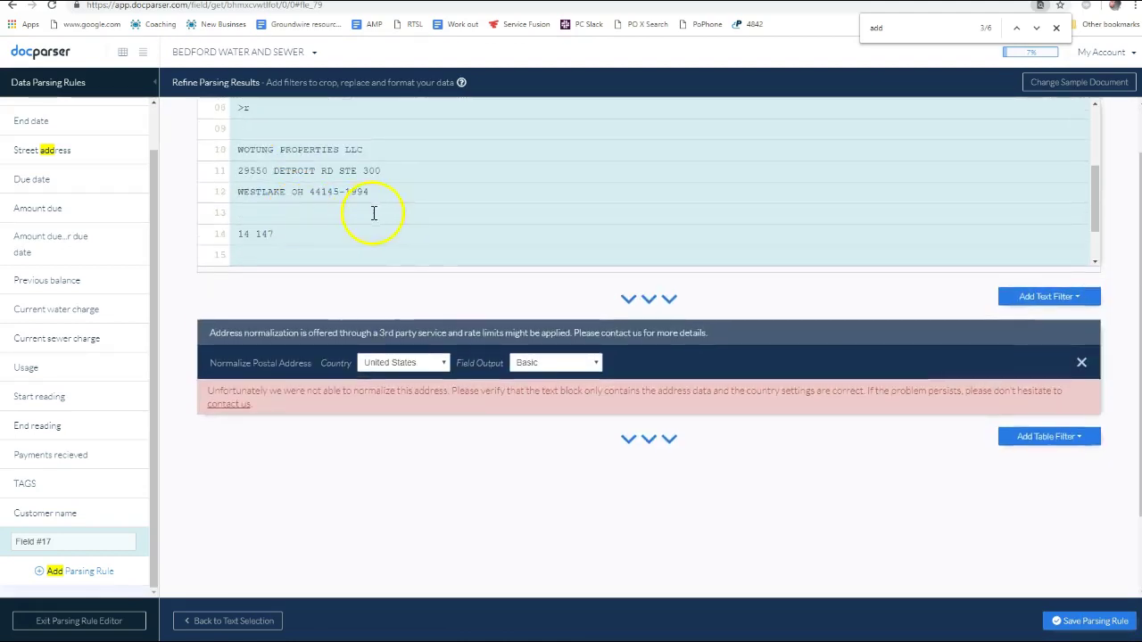
{"action": "scroll", "coordinate": [849, 387], "scroll_direction": "up", "scroll_amount": 1}
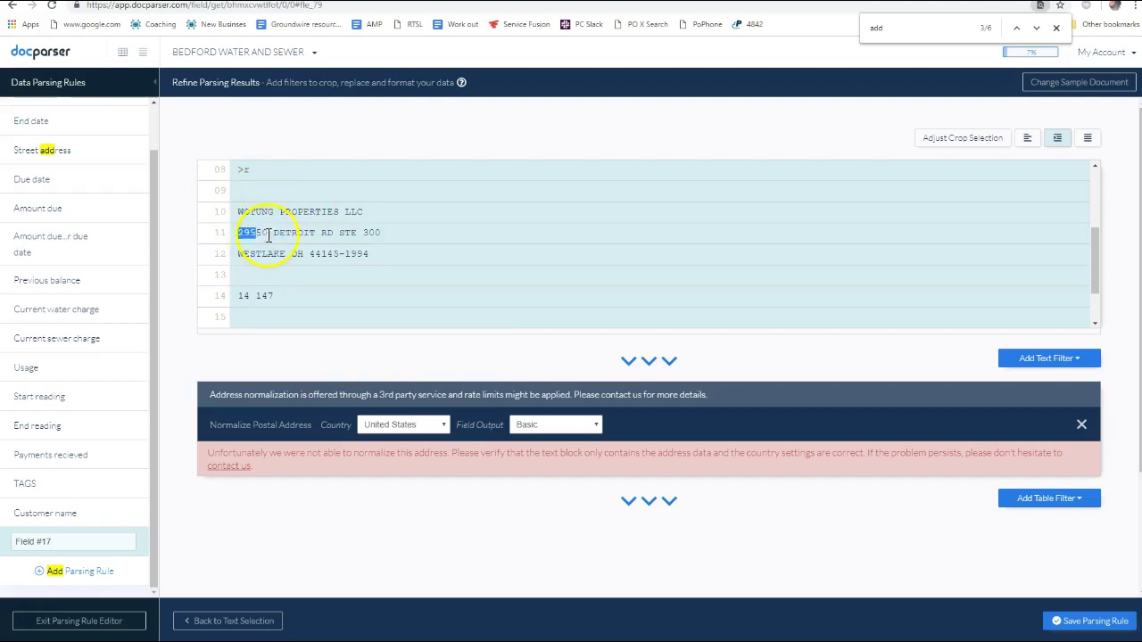
Add a Crop From Start & End > Define Start Position text filter
{"action": "left_click", "coordinate": [777, 322]}
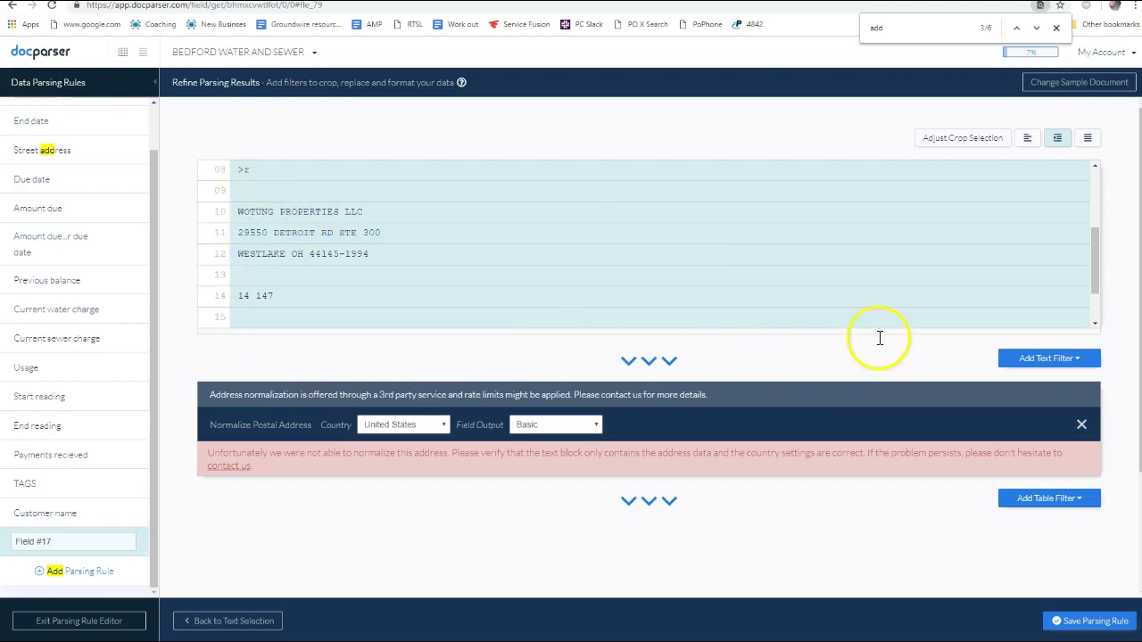
{"action": "left_click", "coordinate": [1035, 358]}
{"action": "mouse_move", "coordinate": [1005, 409]}
{"action": "mouse_move", "coordinate": [1035, 383]}
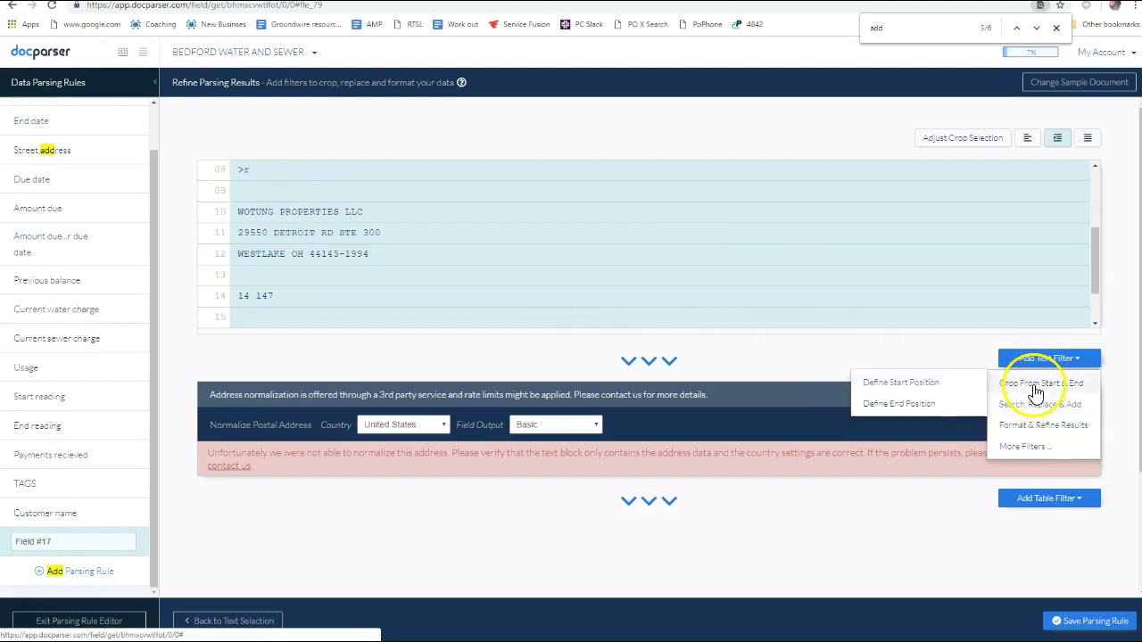
{"action": "left_click", "coordinate": [925, 390]}
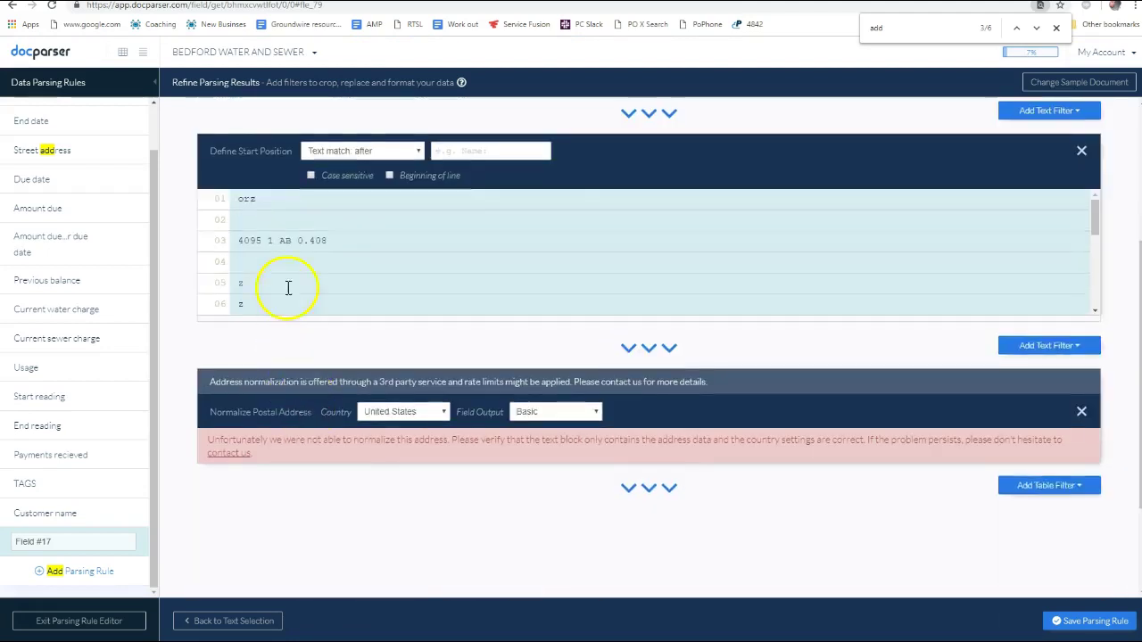
Keep the start position on Text match: after and reopen the crop area on the bill
{"action": "left_click", "coordinate": [400, 343]}
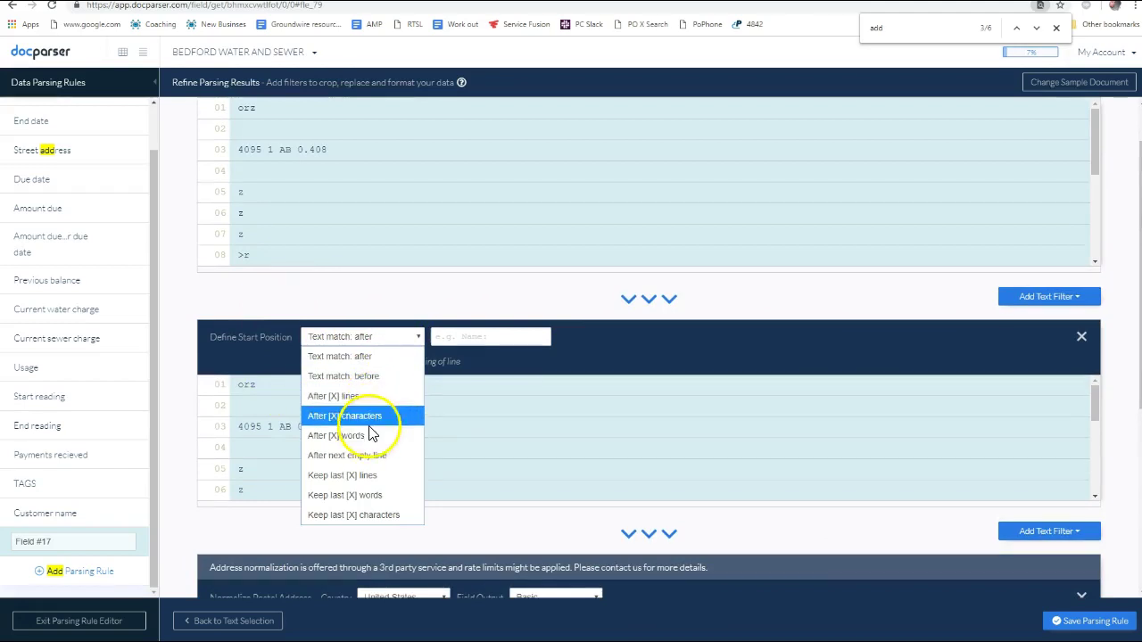
{"action": "left_click", "coordinate": [387, 479]}
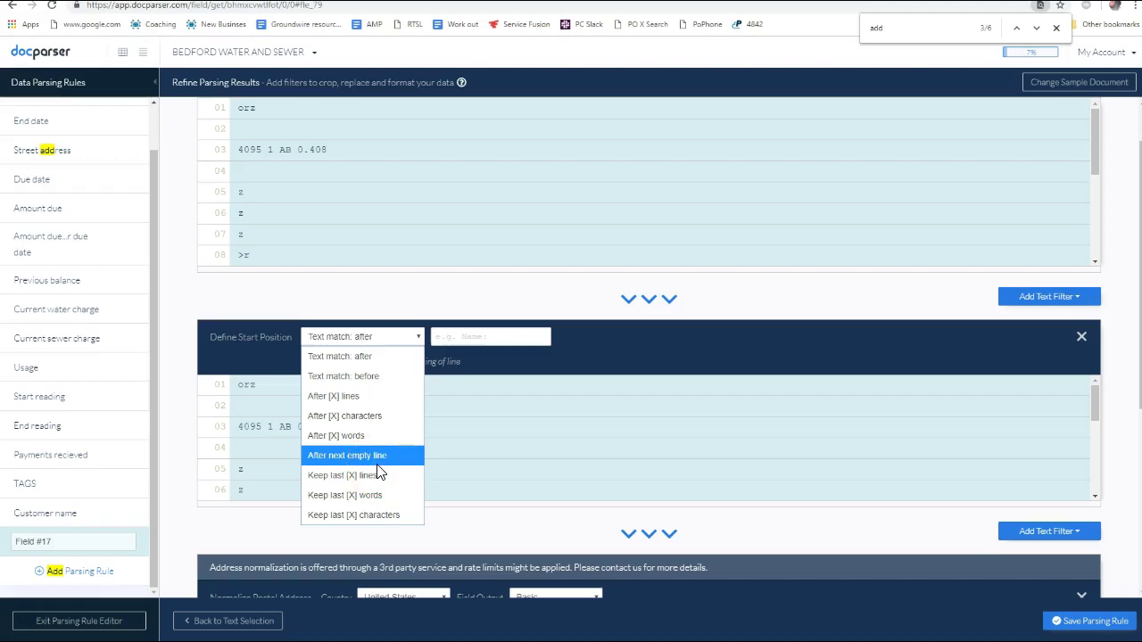
{"action": "left_click", "coordinate": [363, 359]}
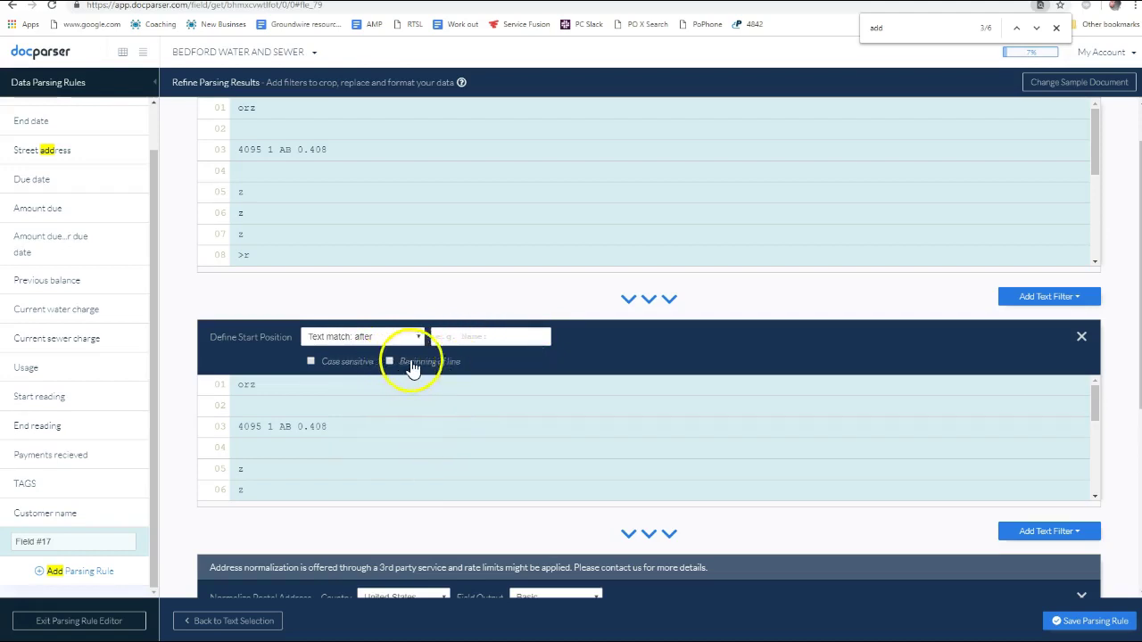
{"action": "scroll", "coordinate": [367, 419], "scroll_direction": "down", "scroll_amount": 1}
{"action": "scroll", "coordinate": [367, 420], "scroll_direction": "down", "scroll_amount": 3}
{"action": "scroll", "coordinate": [367, 419], "scroll_direction": "up", "scroll_amount": 1}
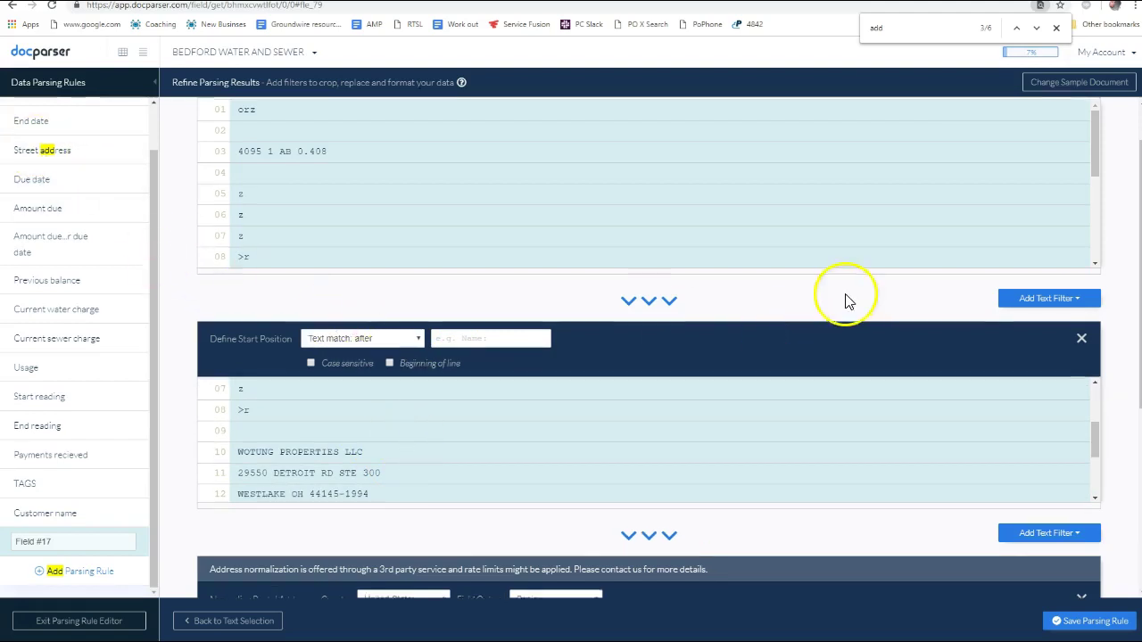
{"action": "scroll", "coordinate": [980, 221], "scroll_direction": "up", "scroll_amount": 1}
{"action": "left_click", "coordinate": [975, 137]}
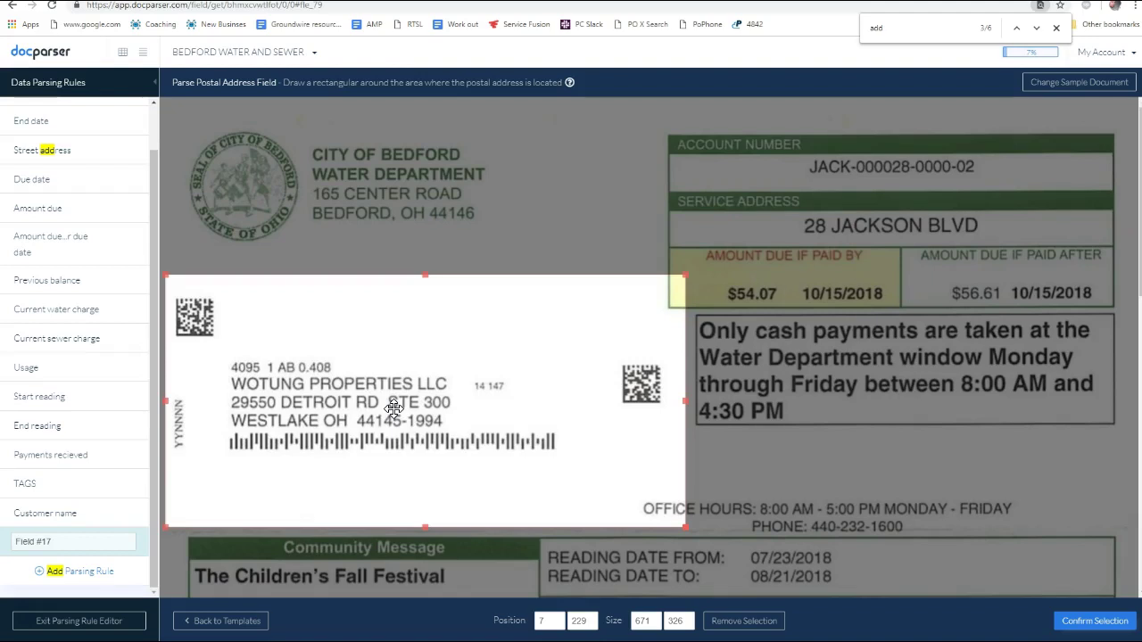
Pull the crop box's left edge in, then discard the unsaved Field #17 changes
{"action": "left_click_drag", "start_coordinate": [166, 402], "coordinate": [195, 391]}
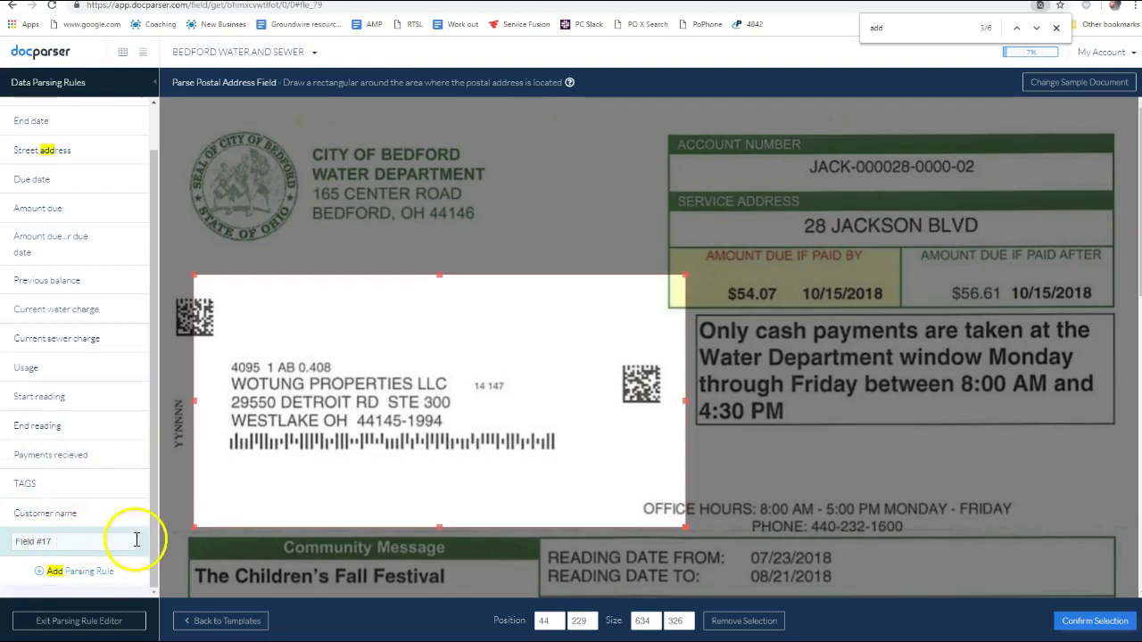
{"action": "left_click", "coordinate": [87, 535]}
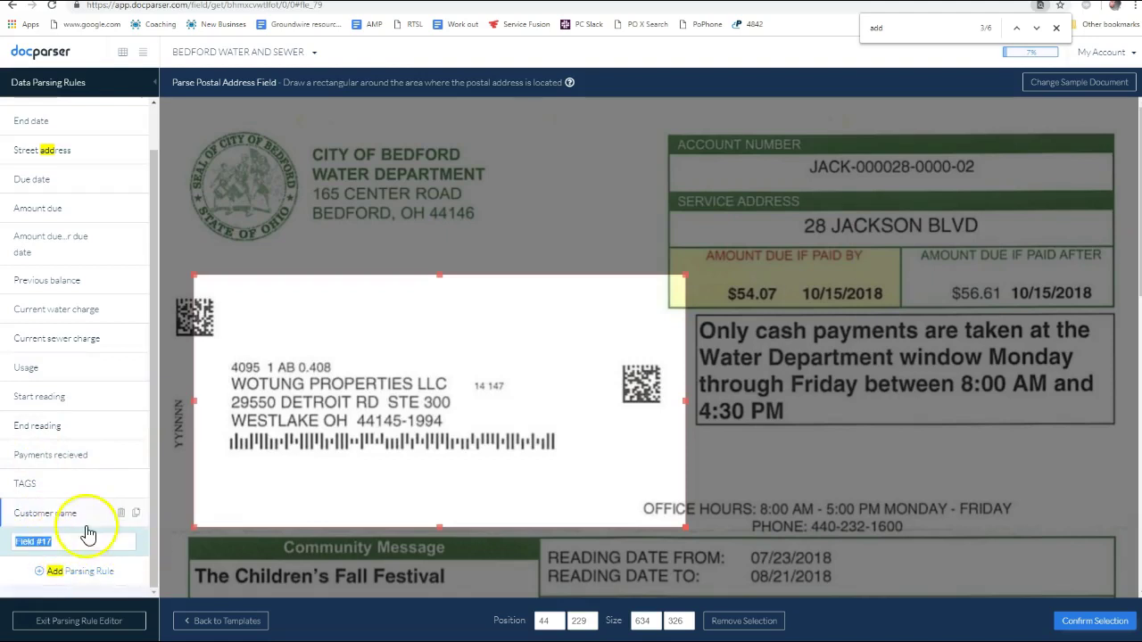
{"action": "left_click", "coordinate": [83, 512]}
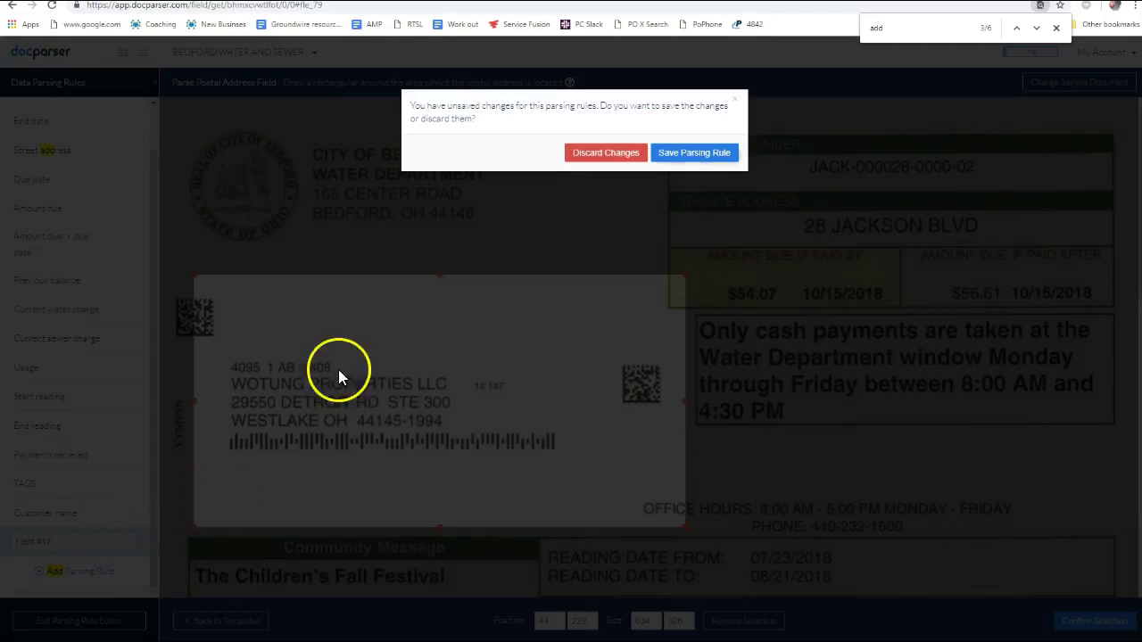
{"action": "left_click", "coordinate": [599, 168]}
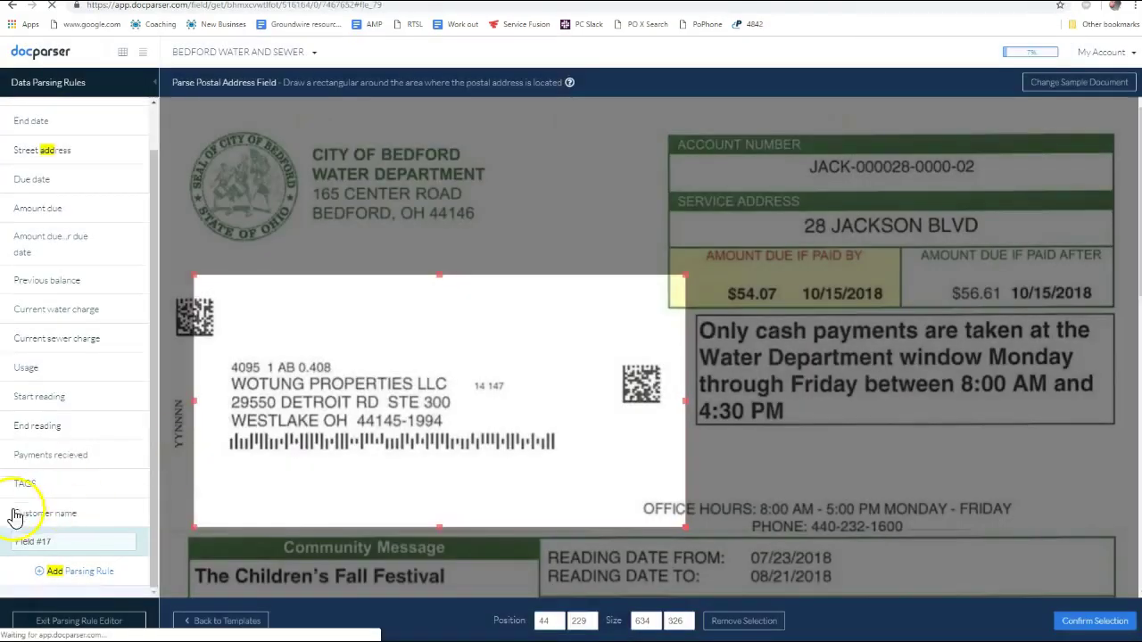
{"action": "key", "text": "alt+Tab"}
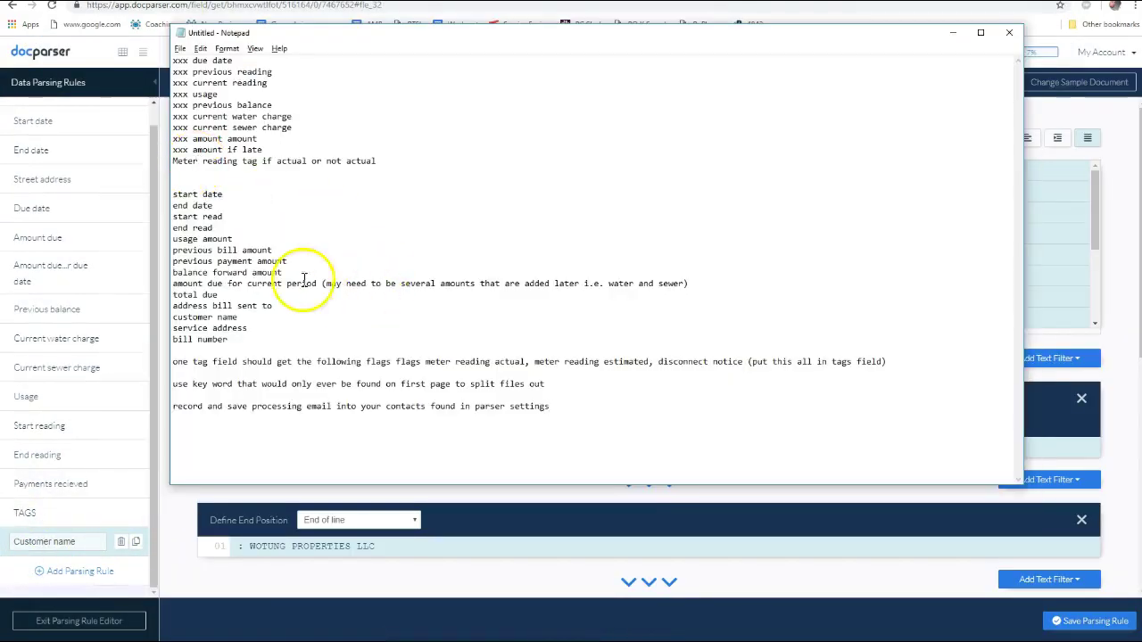
{"action": "key", "text": "alt+Tab"}
{"action": "key", "text": "alt+shift+Tab"}
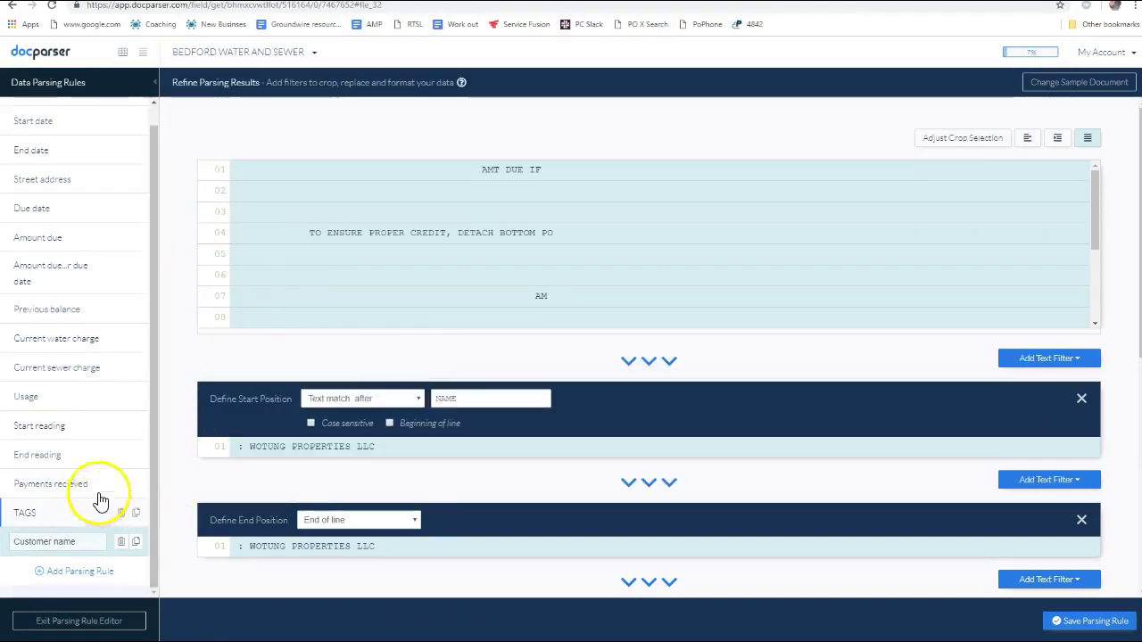
In the Zapier template, move from the Sent to field into the Bill pay addressee field
{"action": "key", "text": "alt+Tab"}
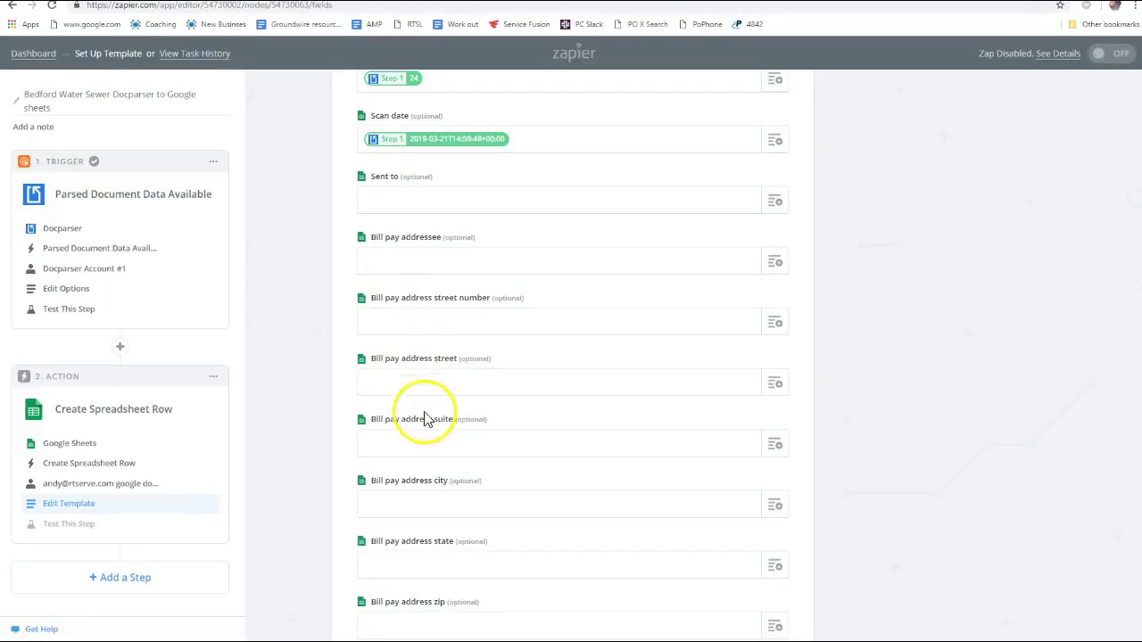
{"action": "left_click", "coordinate": [407, 201]}
{"action": "key", "text": "Tab"}
{"action": "key", "text": "Tab"}
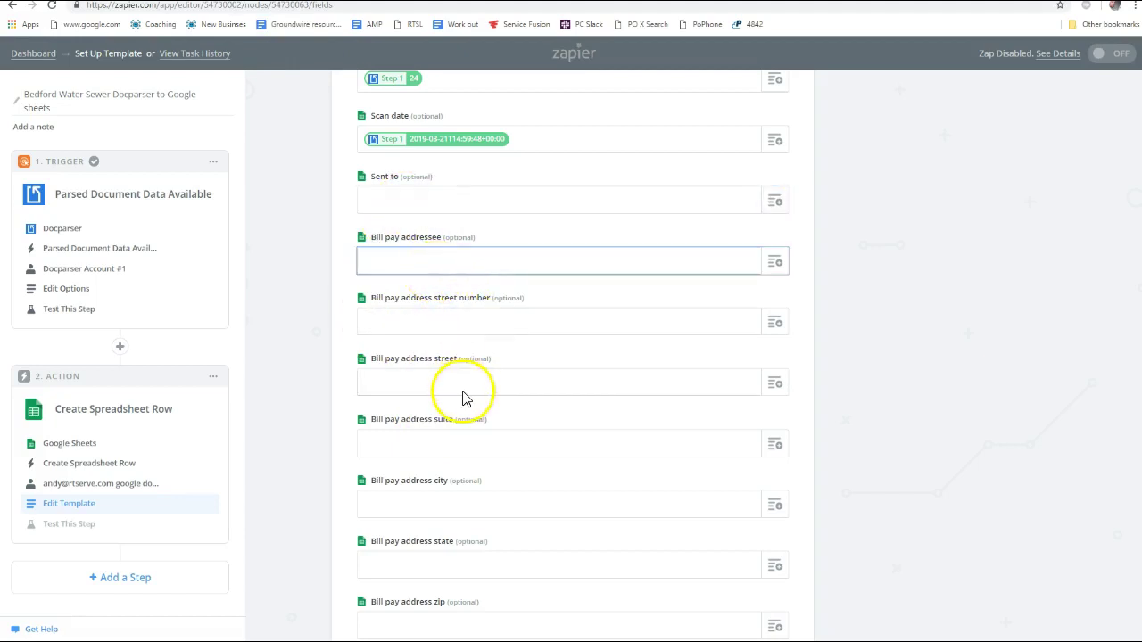
{"action": "left_click", "coordinate": [385, 259]}
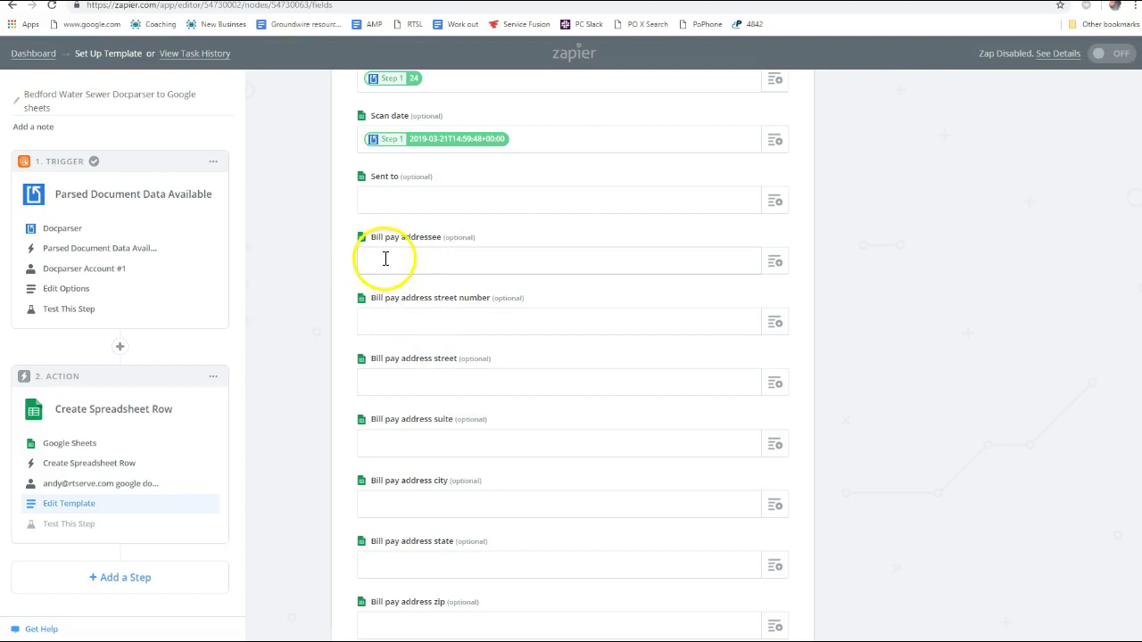
{"action": "key", "text": "Tab"}
{"action": "key", "text": "Tab"}
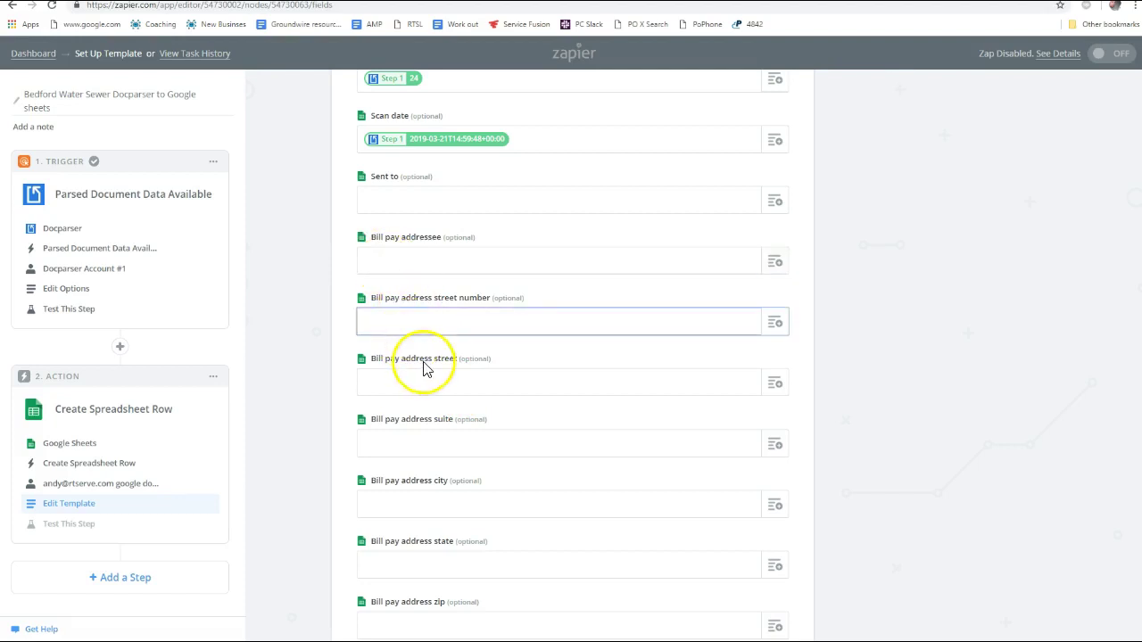
{"action": "key", "text": "Tab"}
{"action": "key", "text": "Tab"}
{"action": "scroll", "coordinate": [441, 420], "scroll_direction": "down", "scroll_amount": 2}
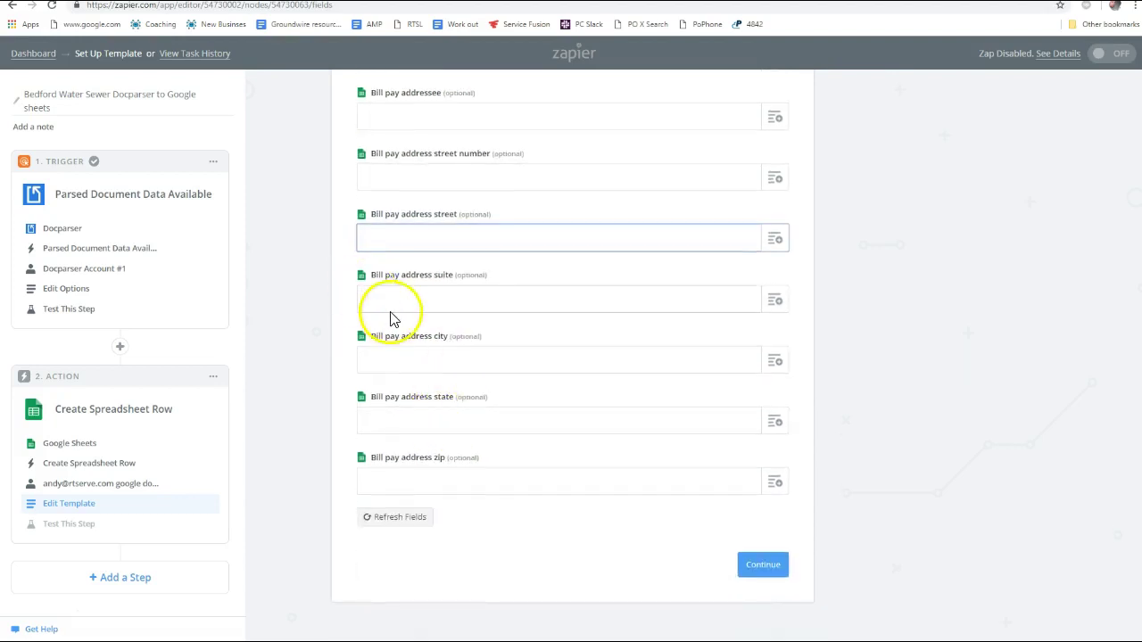
{"action": "scroll", "coordinate": [447, 303], "scroll_direction": "up", "scroll_amount": 2}
{"action": "key", "text": "alt+Tab"}
{"action": "key", "text": "alt+Tab"}
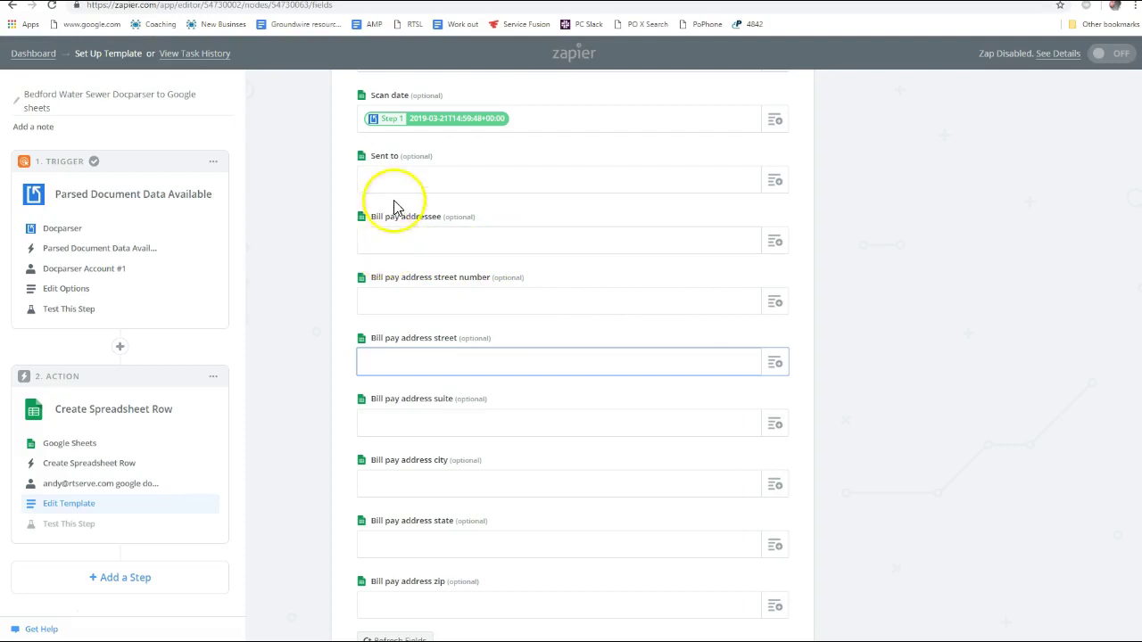
{"action": "key", "text": "alt+Tab"}
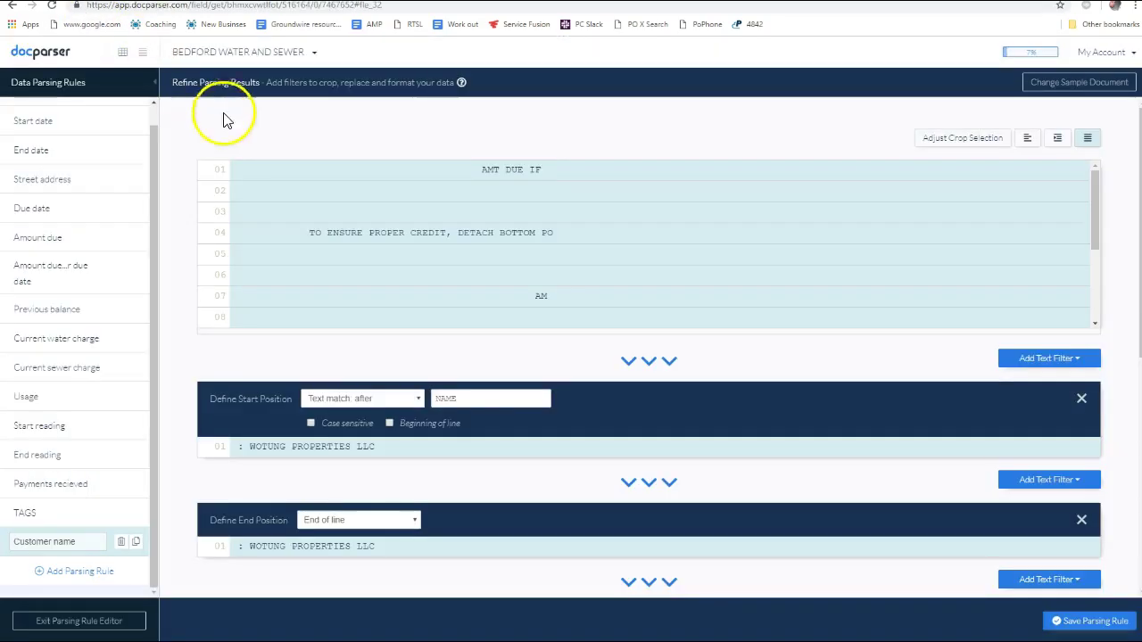
{"action": "key", "text": "alt+Tab"}
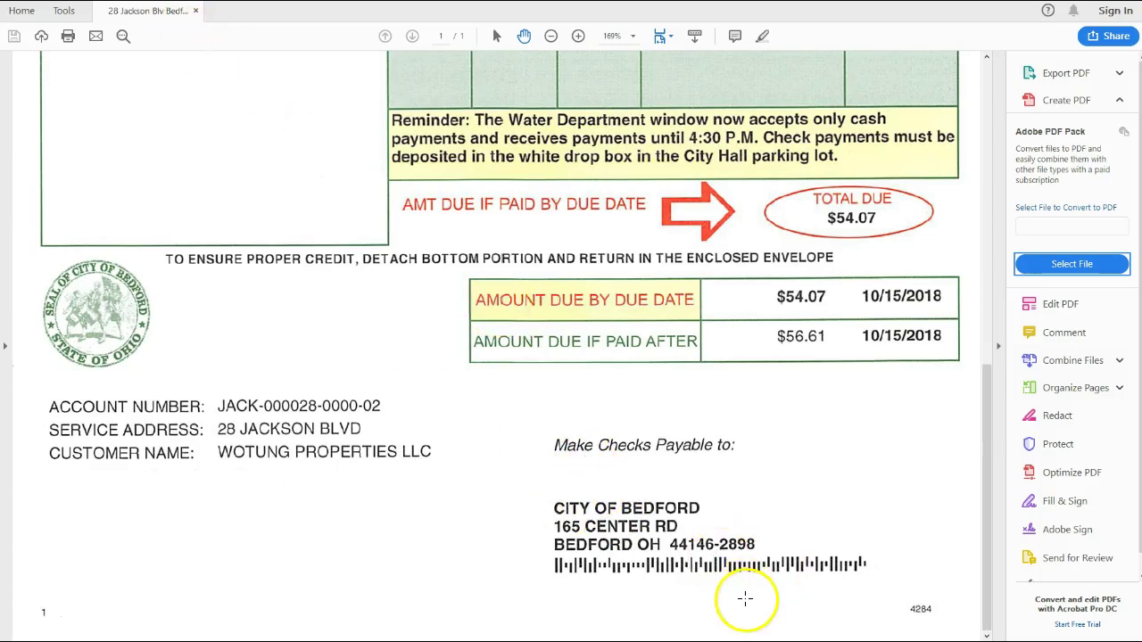
{"action": "key", "text": "alt+Tab"}
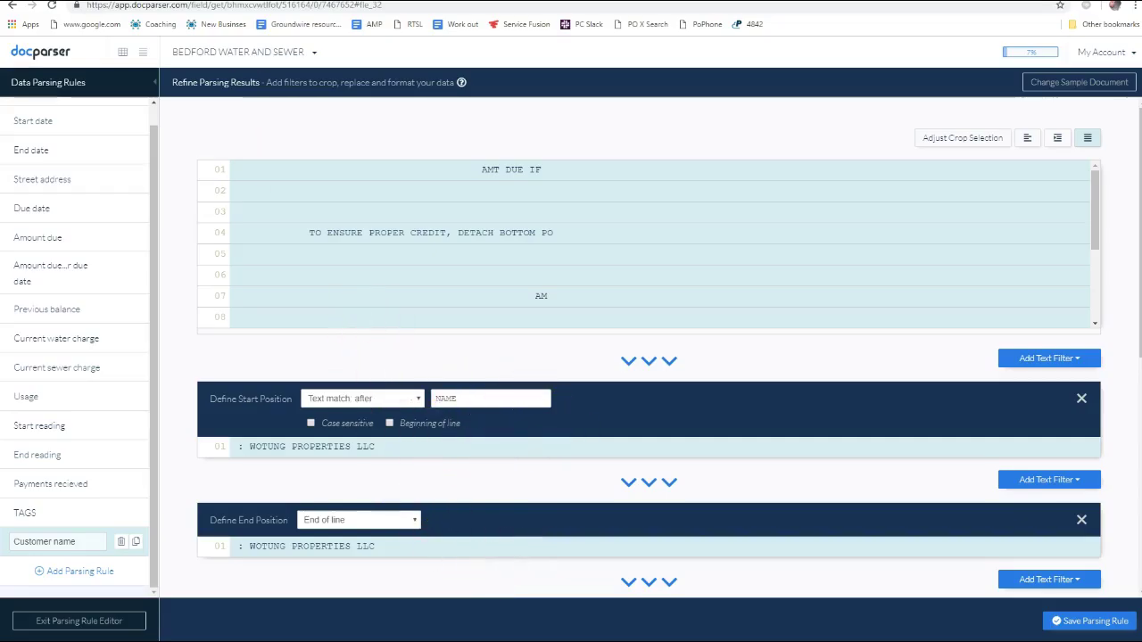
{"action": "key", "text": "alt+Tab"}
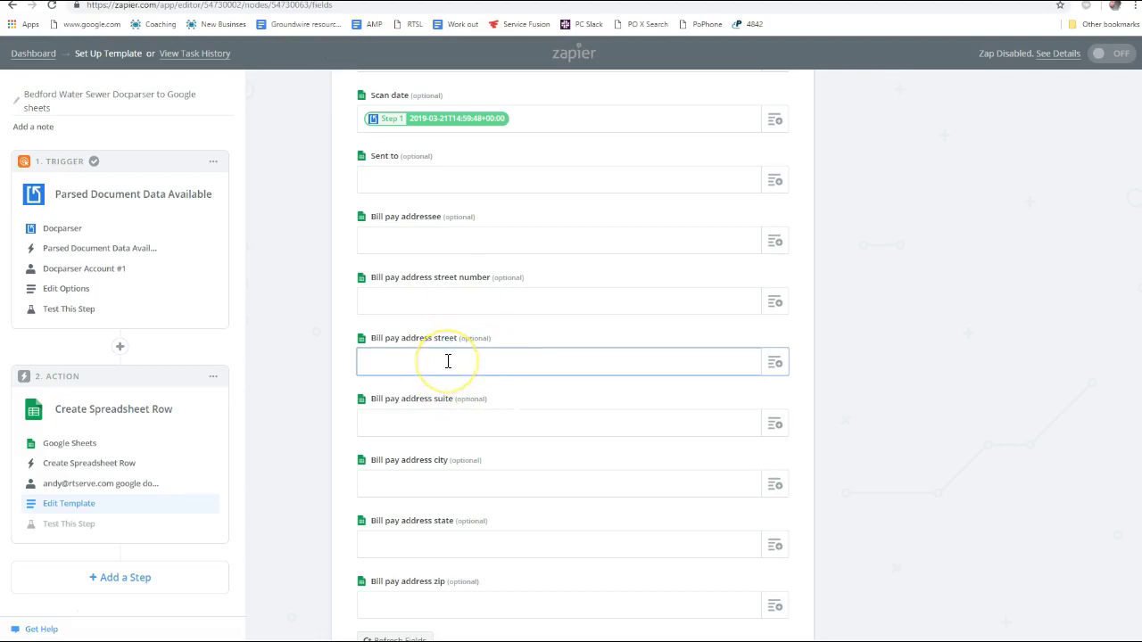
Fill the Bill pay address street, city and state fields, entering 'C' for street, and continue
{"action": "left_click", "coordinate": [435, 301]}
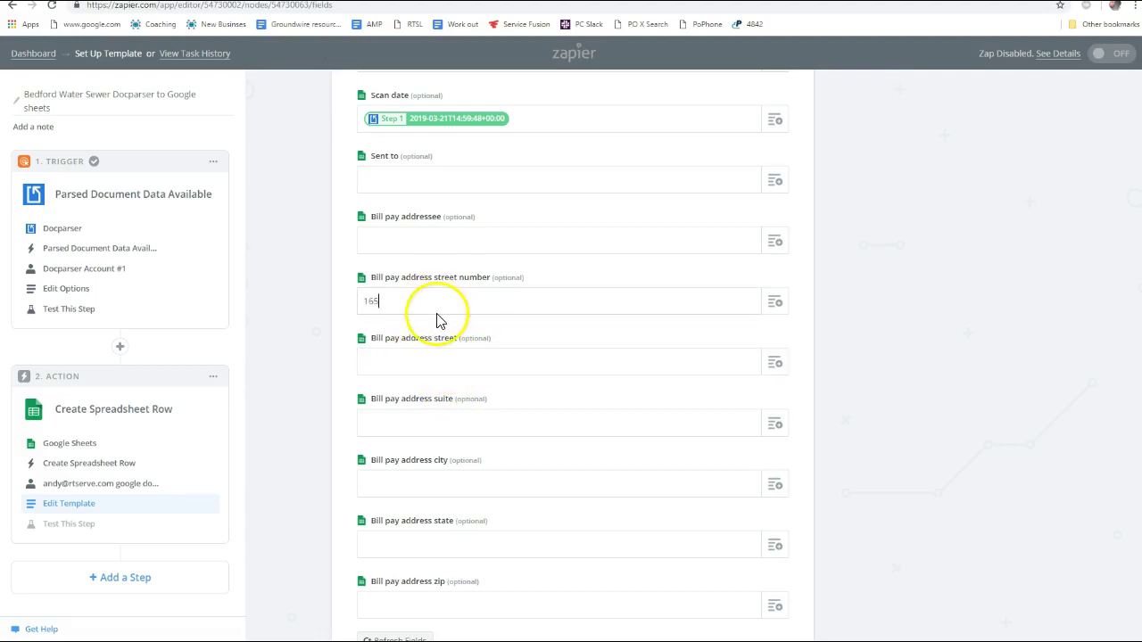
{"action": "left_click", "coordinate": [433, 363]}
{"action": "type", "text": "Center Road"}
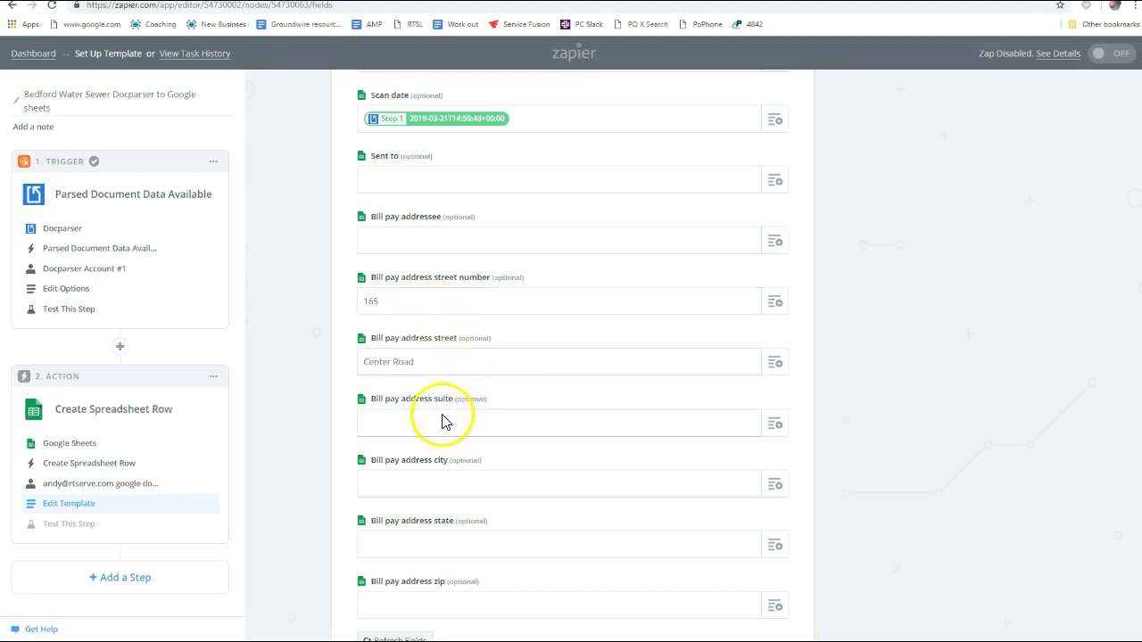
{"action": "left_click", "coordinate": [424, 486]}
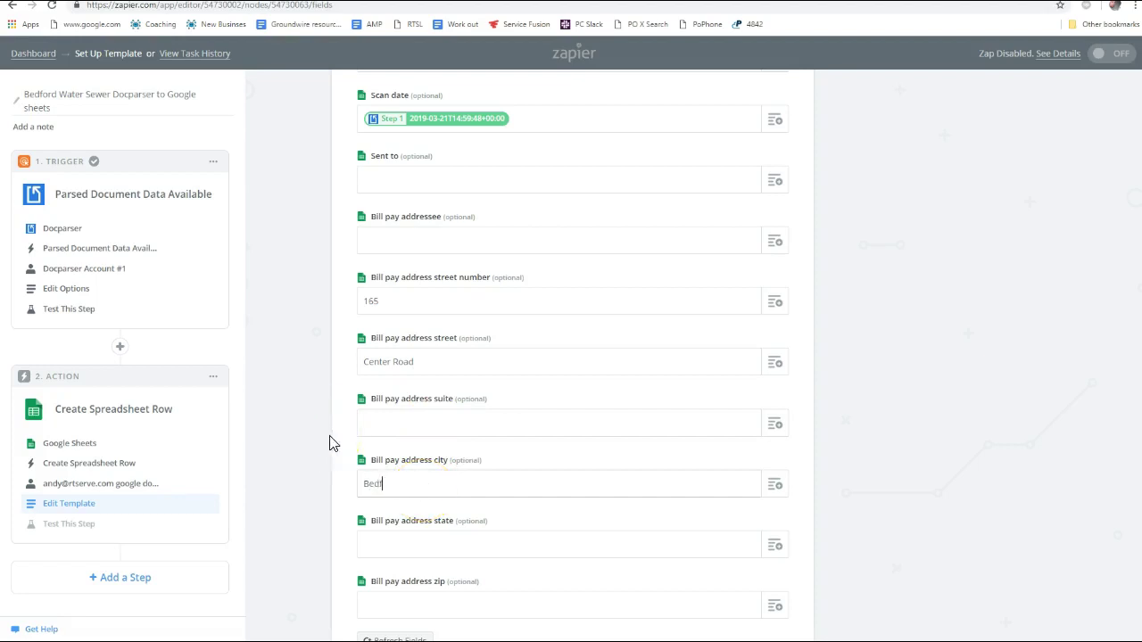
{"action": "left_click", "coordinate": [447, 547]}
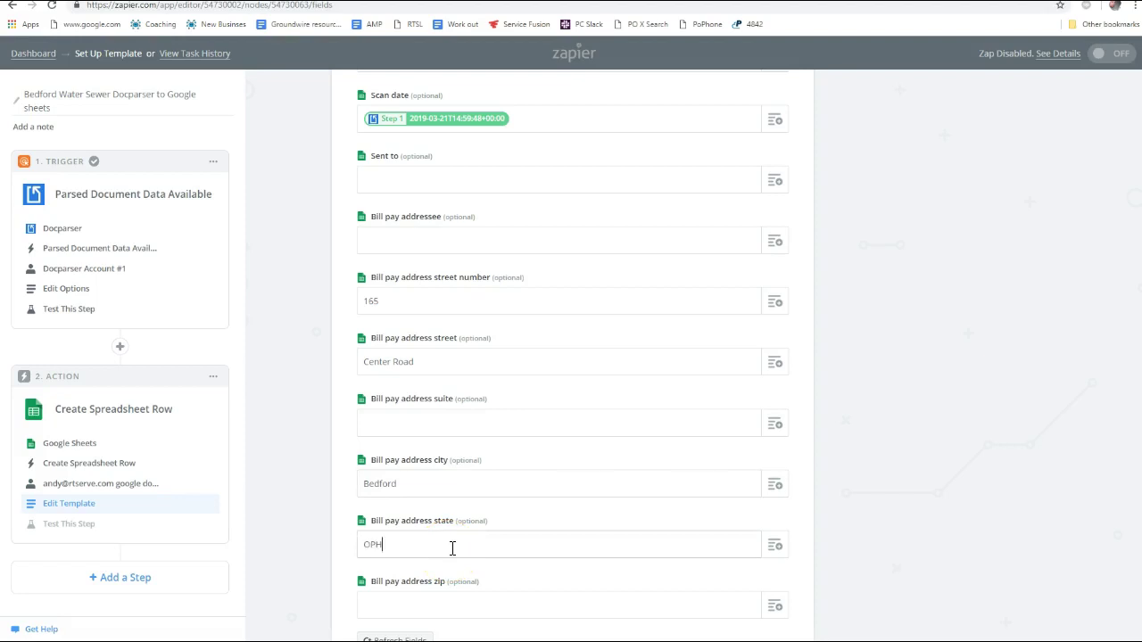
{"action": "scroll", "coordinate": [474, 536], "scroll_direction": "down", "scroll_amount": 2}
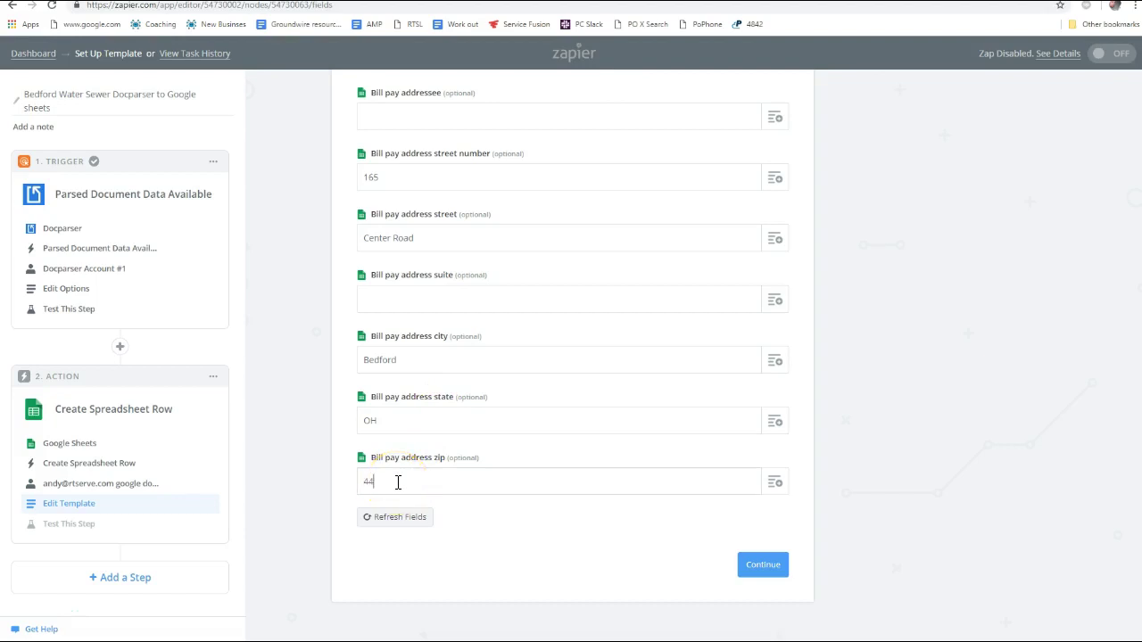
{"action": "left_click", "coordinate": [764, 568]}
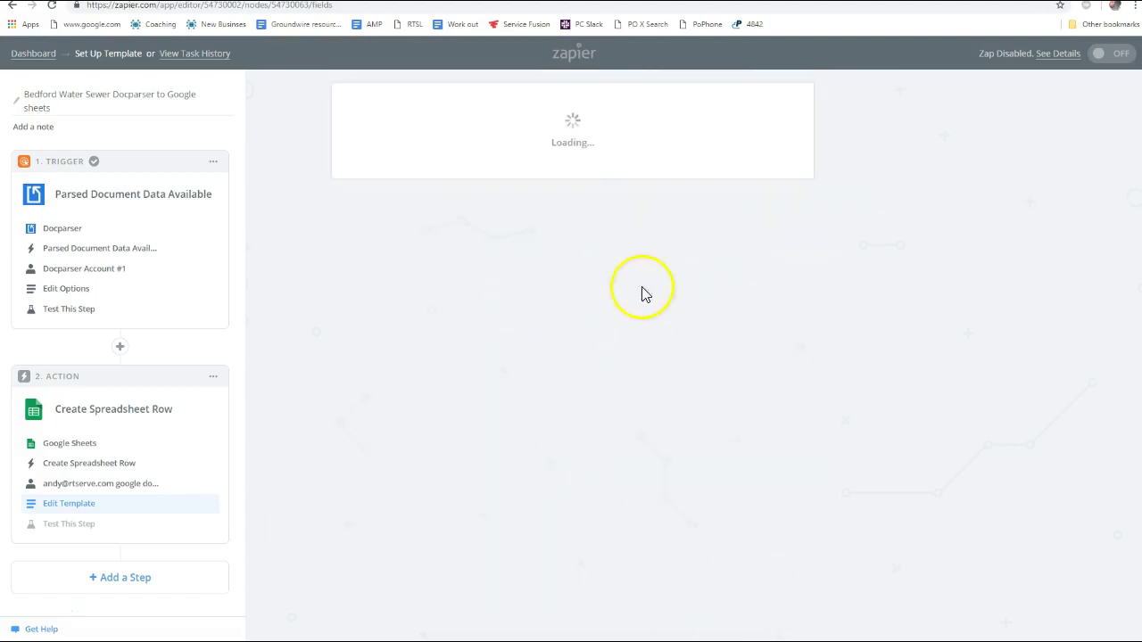
Finish the zap setup and switch the zap on
{"action": "scroll", "coordinate": [536, 429], "scroll_direction": "down", "scroll_amount": 2}
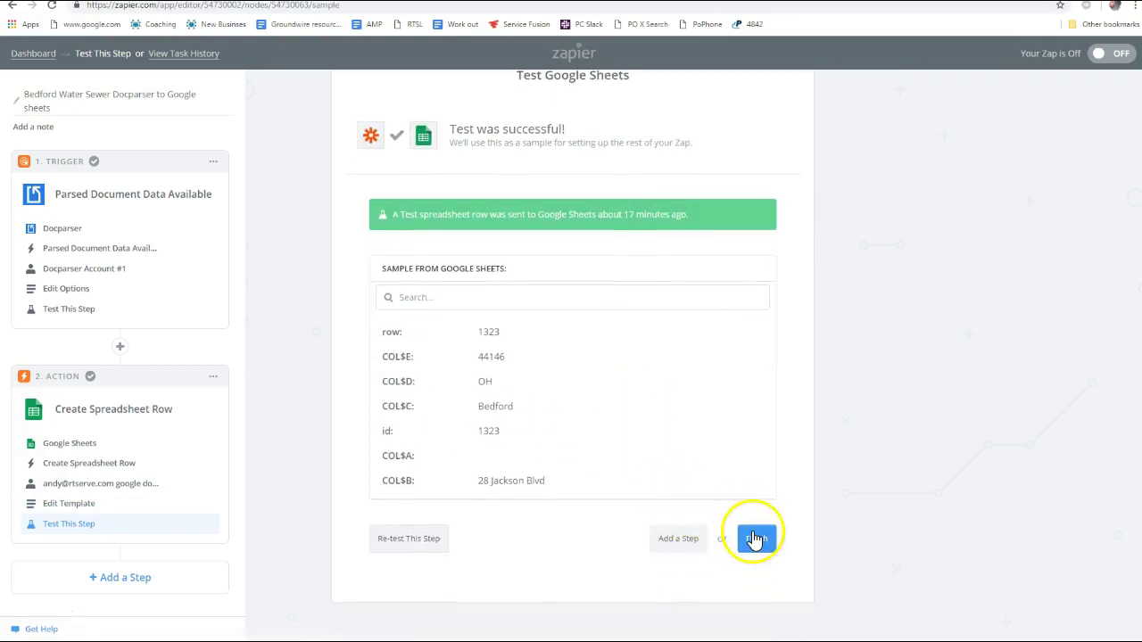
{"action": "scroll", "coordinate": [542, 357], "scroll_direction": "up", "scroll_amount": 2}
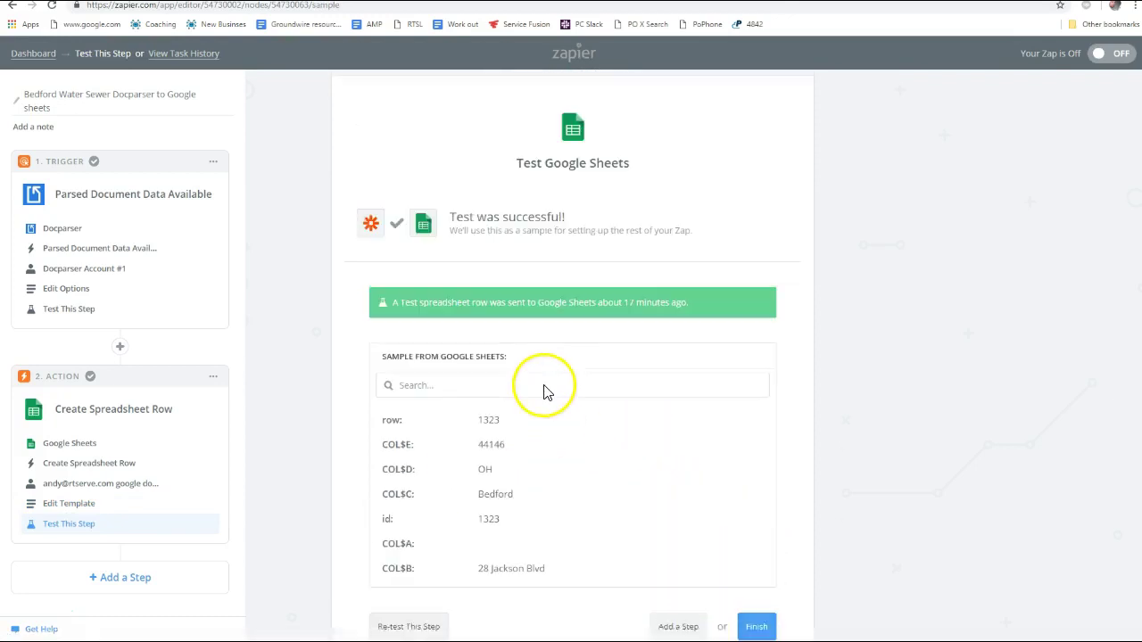
{"action": "scroll", "coordinate": [567, 475], "scroll_direction": "down", "scroll_amount": 2}
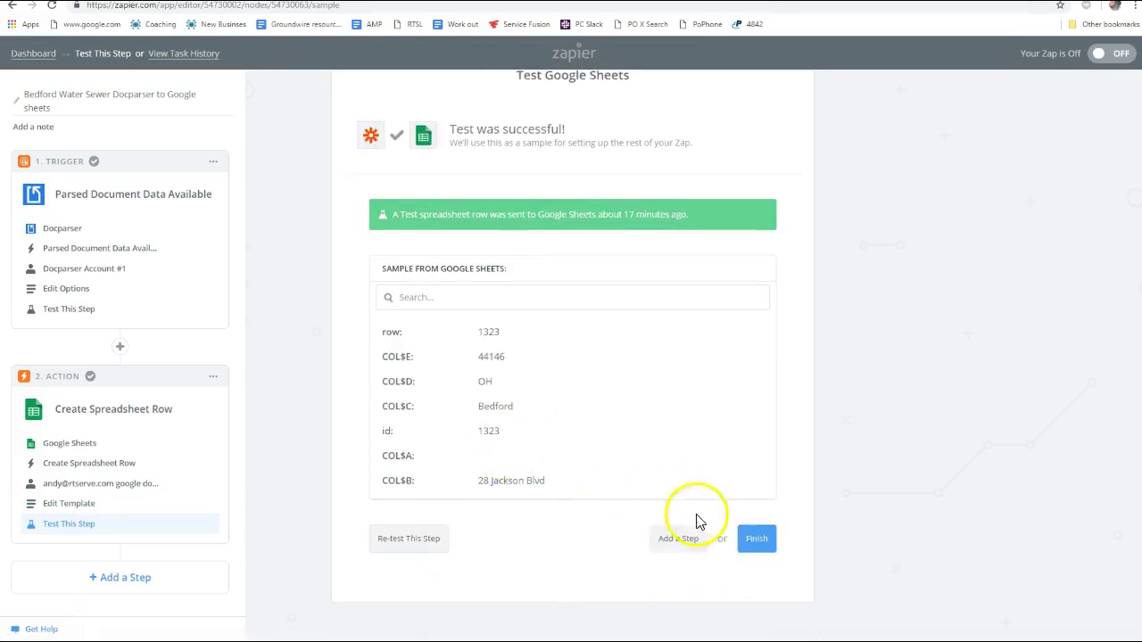
{"action": "left_click", "coordinate": [757, 542]}
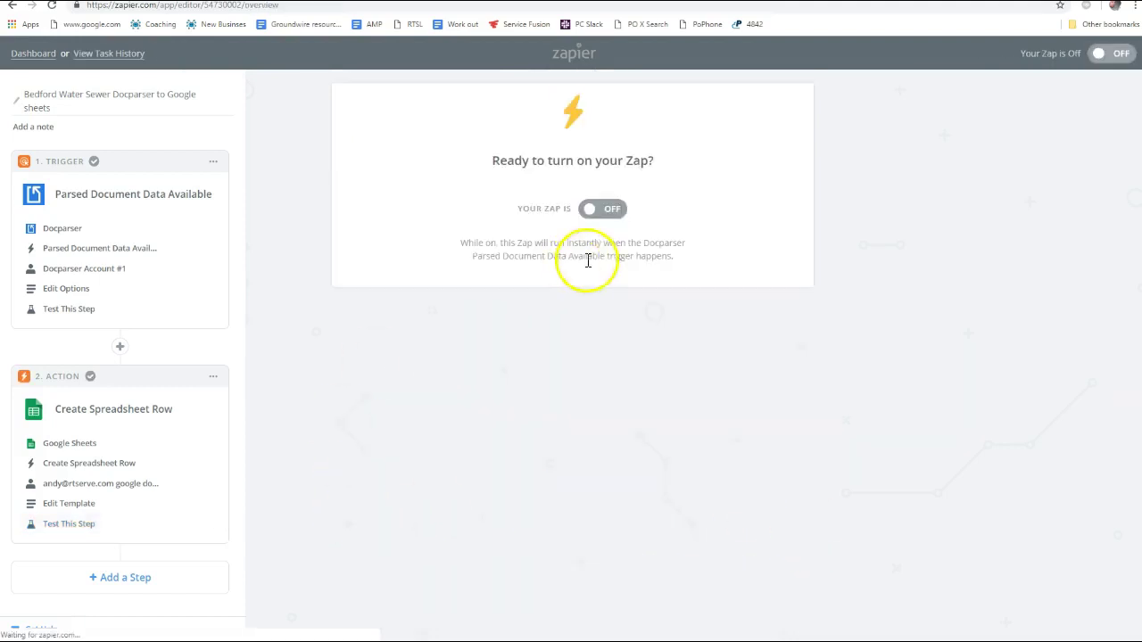
{"action": "left_click", "coordinate": [611, 214]}
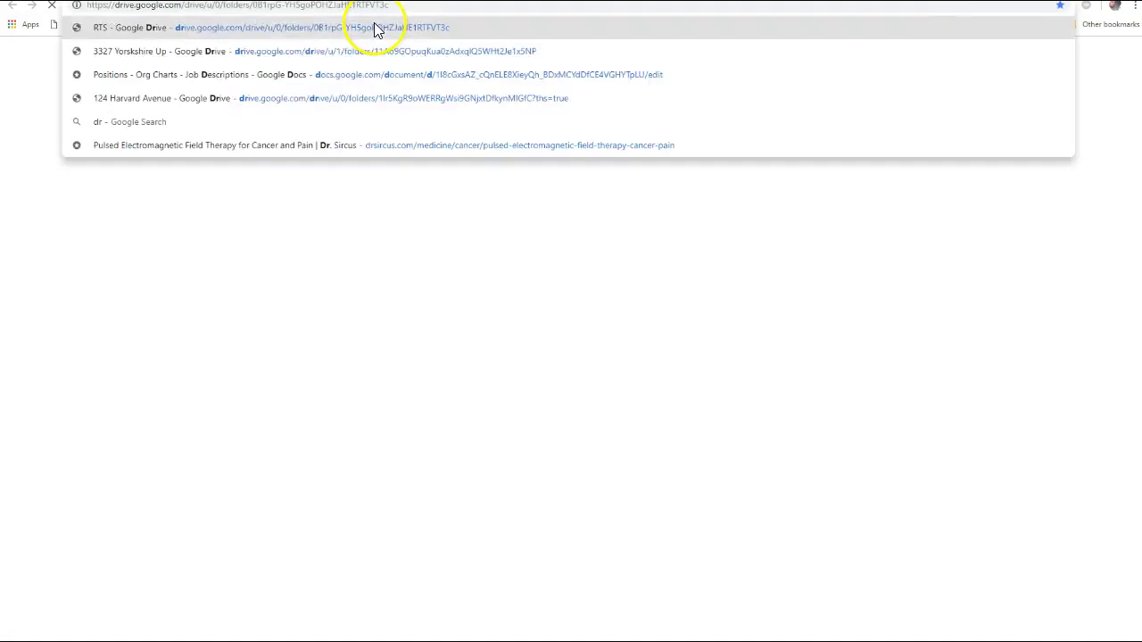
{"action": "left_click", "coordinate": [375, 28]}
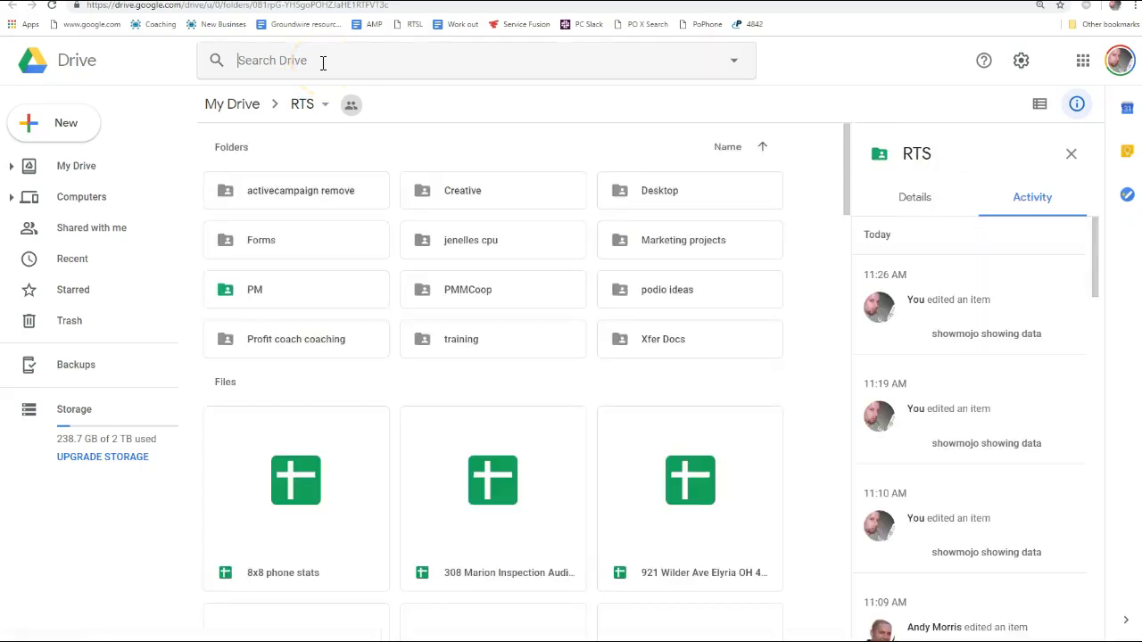
Replace the Drive search 'bedford' with 'utilityies' and open Utilities Data JSON PROPERTYWARE IMPORT
{"action": "left_click", "coordinate": [324, 62]}
{"action": "type", "text": "bedford"}
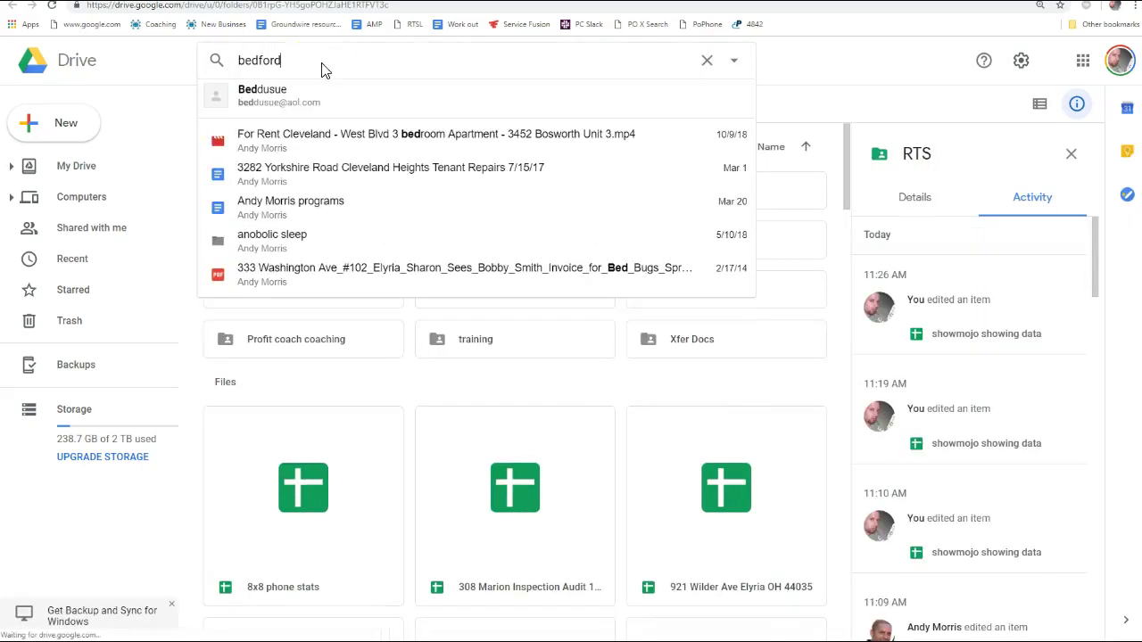
{"action": "left_click", "coordinate": [317, 65]}
{"action": "double_click", "coordinate": [316, 64]}
{"action": "type", "text": "utility"}
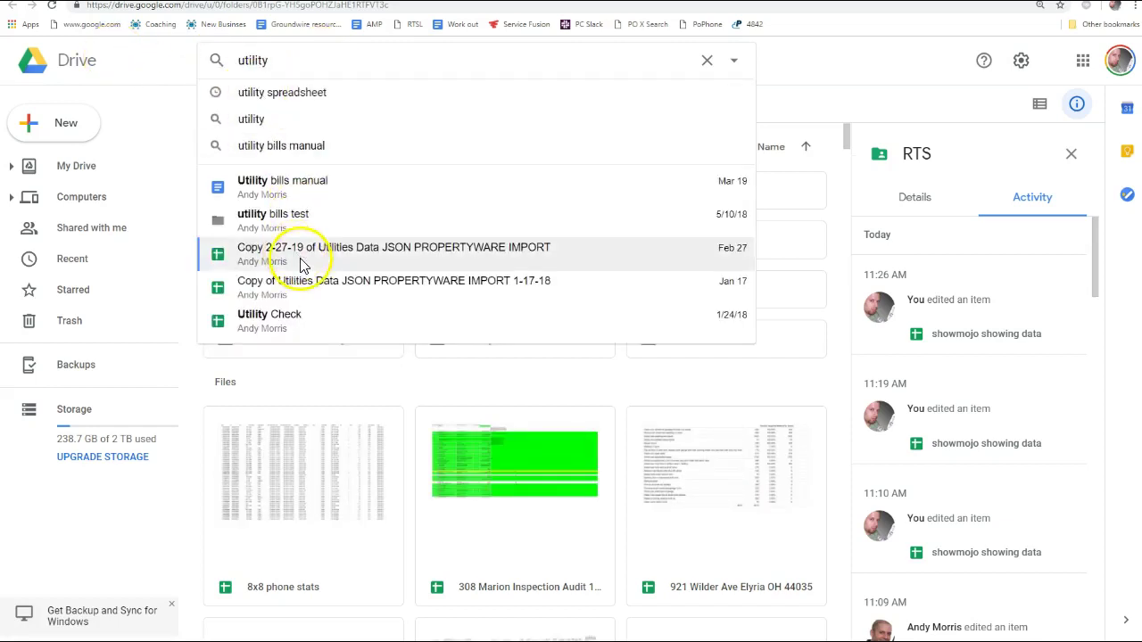
{"action": "key", "text": "BackSpace"}
{"action": "type", "text": "ies"}
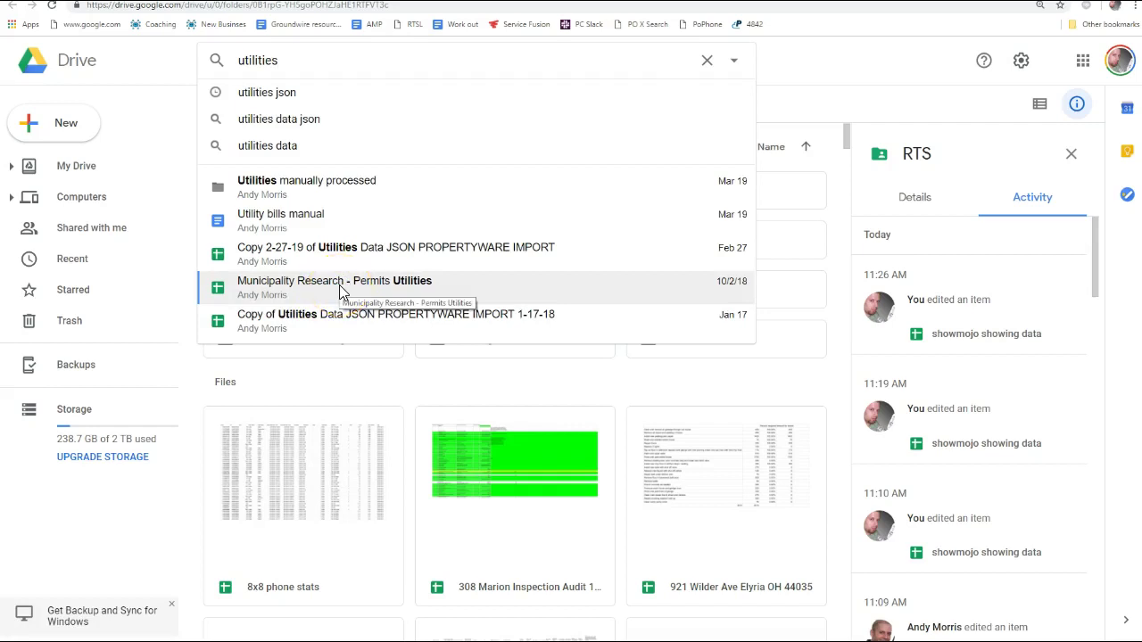
{"action": "key", "text": "Return"}
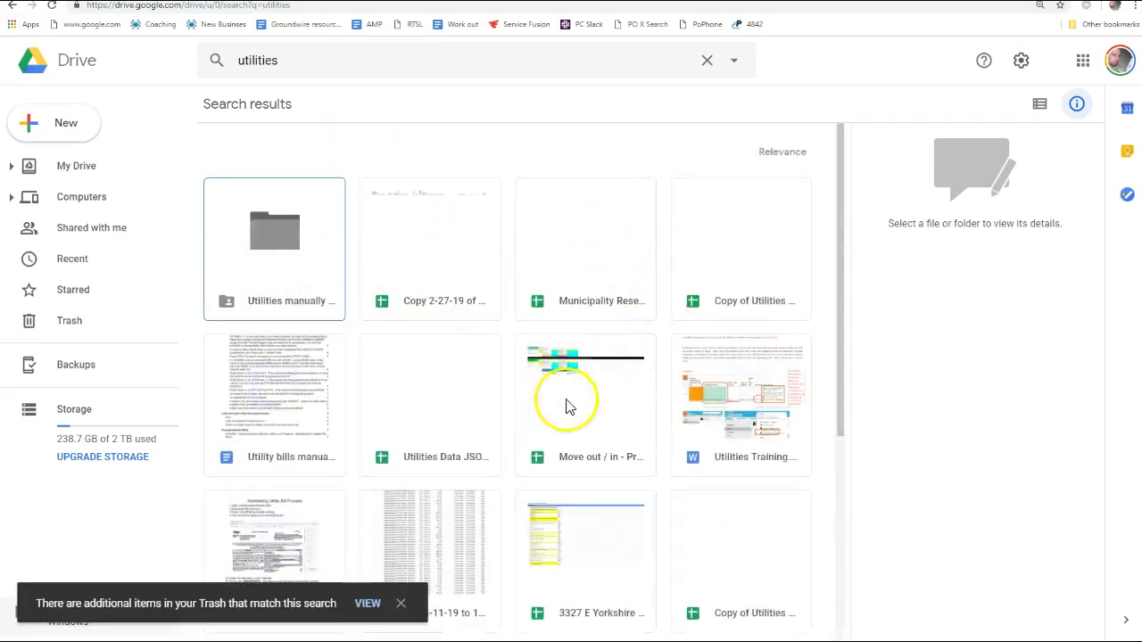
{"action": "double_click", "coordinate": [437, 413]}
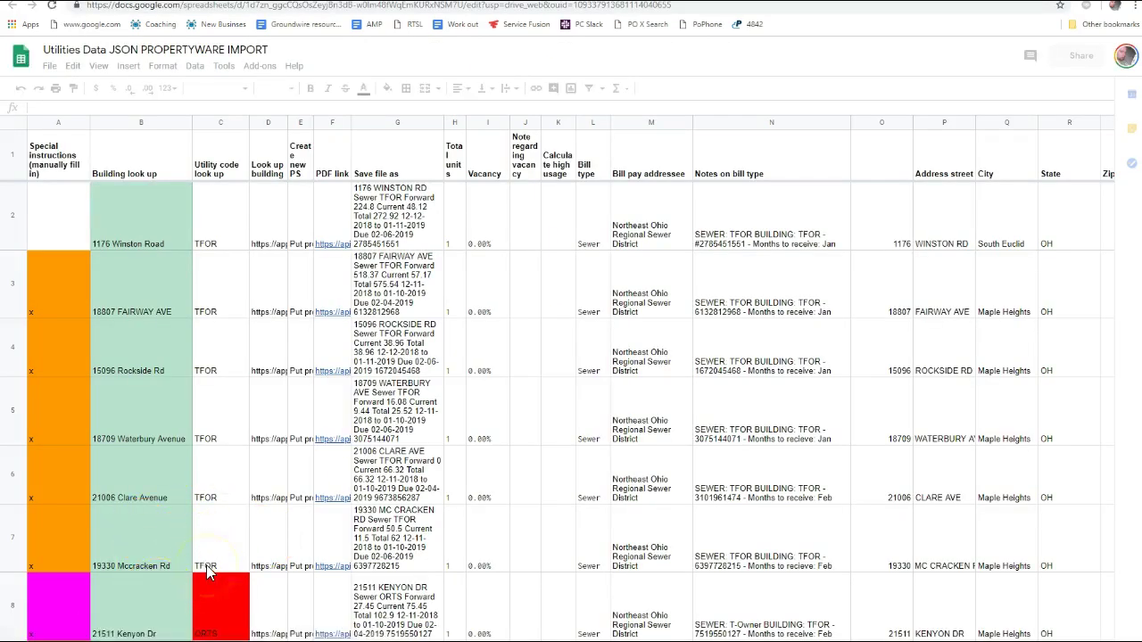
Switch to the From DocParser sheet and scroll through its data
{"action": "left_click", "coordinate": [215, 626]}
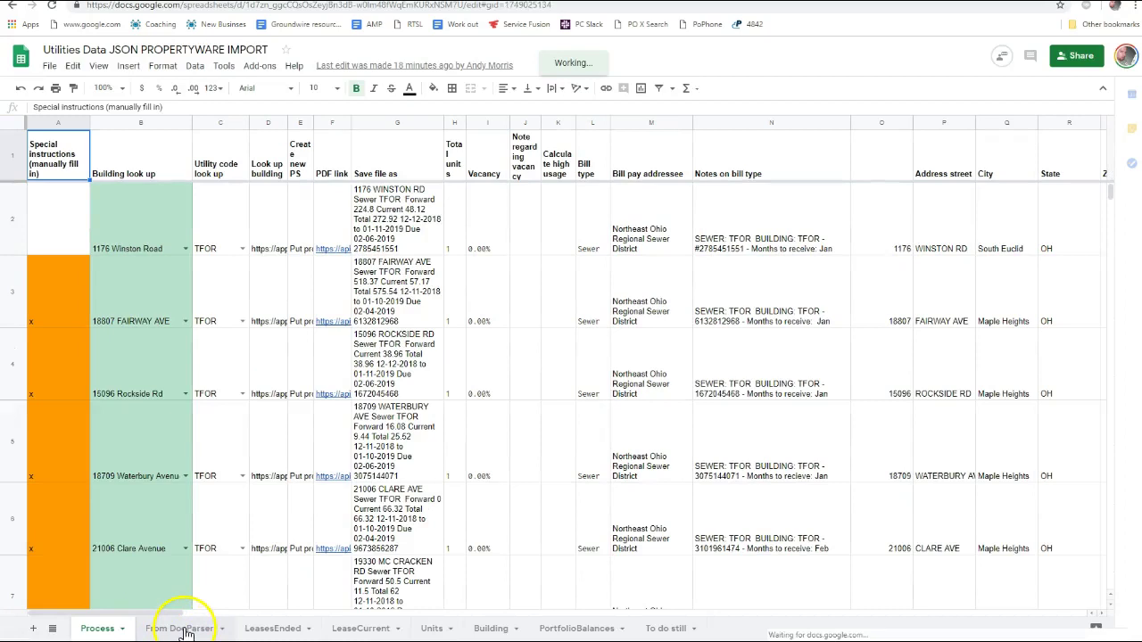
{"action": "left_click", "coordinate": [178, 630]}
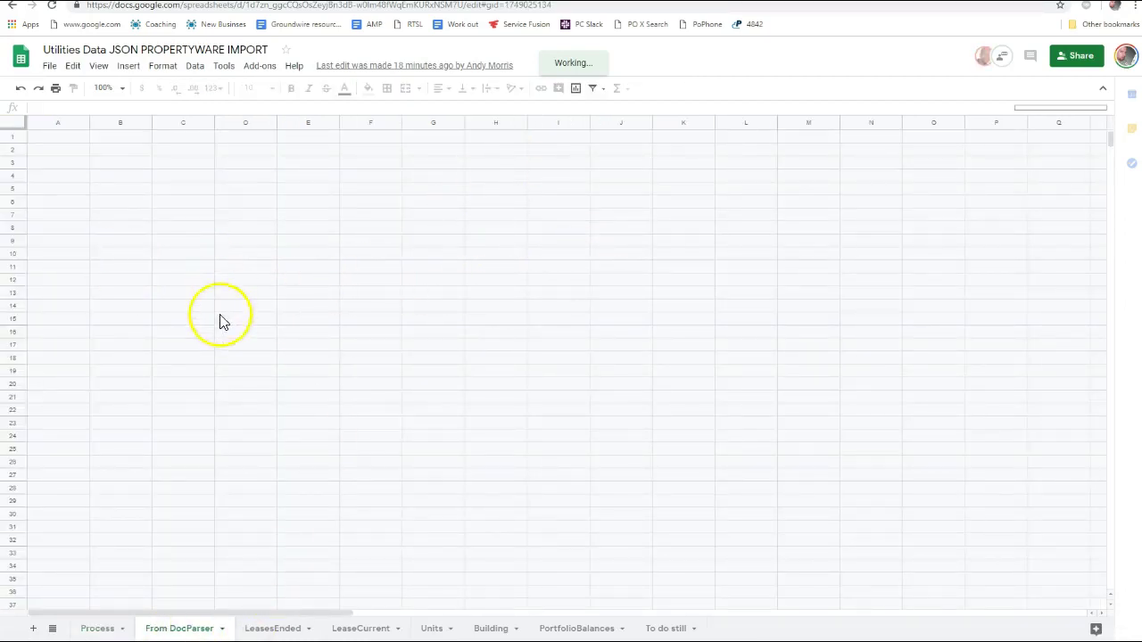
{"action": "right_click", "coordinate": [189, 324]}
{"action": "left_click", "coordinate": [135, 283]}
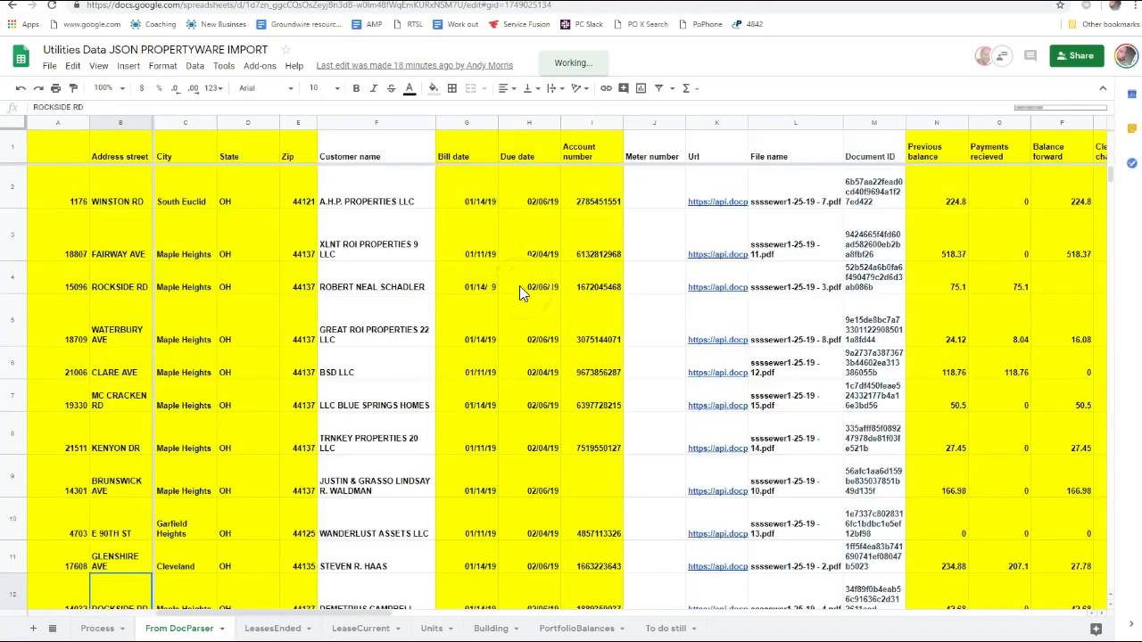
{"action": "left_click", "coordinate": [190, 409]}
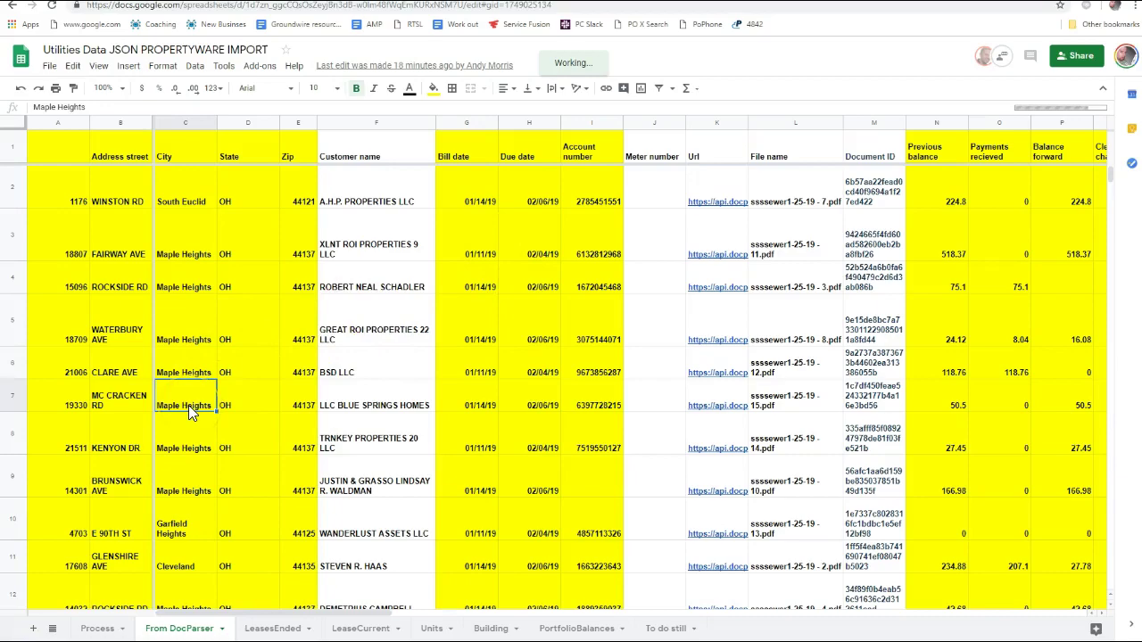
{"action": "scroll", "coordinate": [188, 405], "scroll_direction": "down", "scroll_amount": 20}
{"action": "left_click", "coordinate": [224, 428]}
{"action": "scroll", "coordinate": [215, 430], "scroll_direction": "down", "scroll_amount": 5}
{"action": "scroll", "coordinate": [202, 435], "scroll_direction": "down", "scroll_amount": 10}
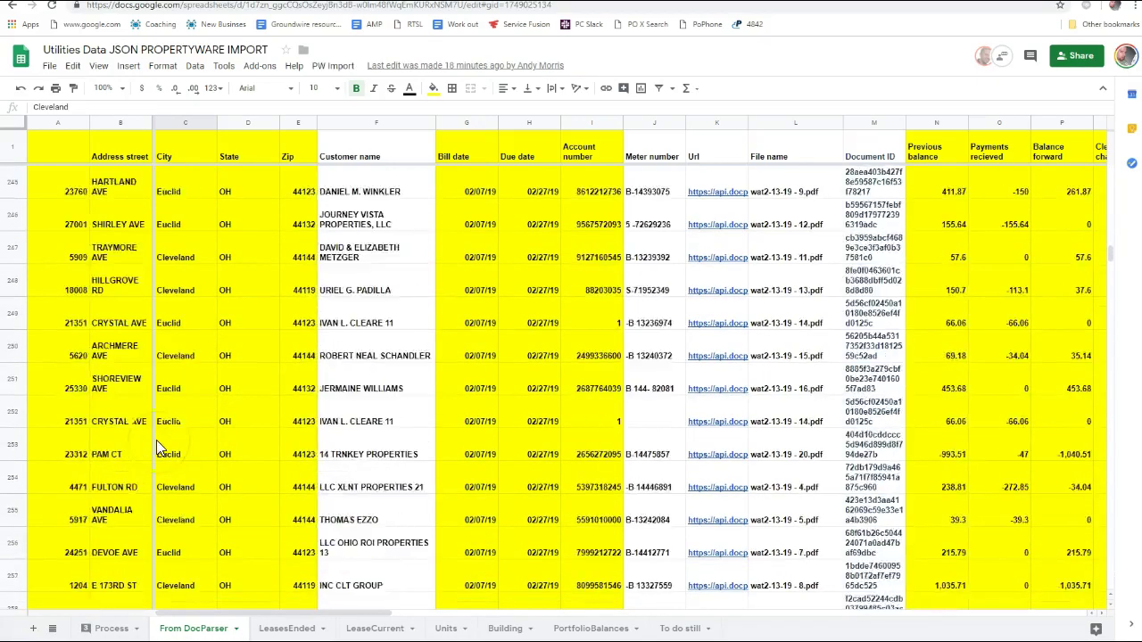
{"action": "left_click_drag", "start_coordinate": [1112, 310], "coordinate": [1107, 489]}
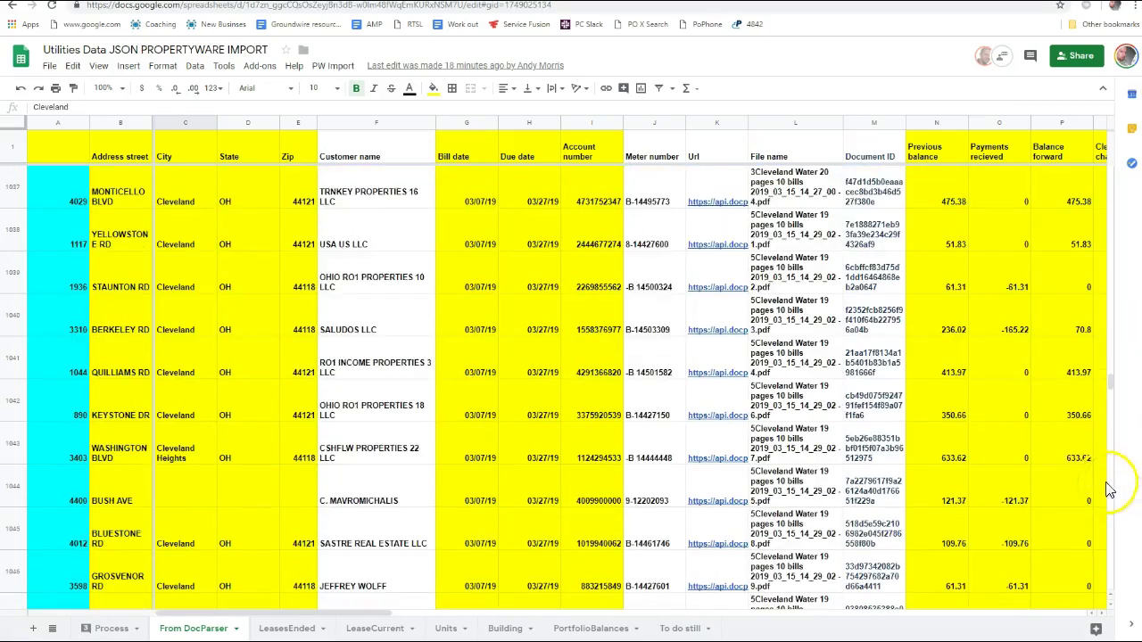
Check the Bedford test row 1323 at the end of the data and delete it
{"action": "key", "text": "ctrl+Down"}
{"action": "key", "text": "Left"}
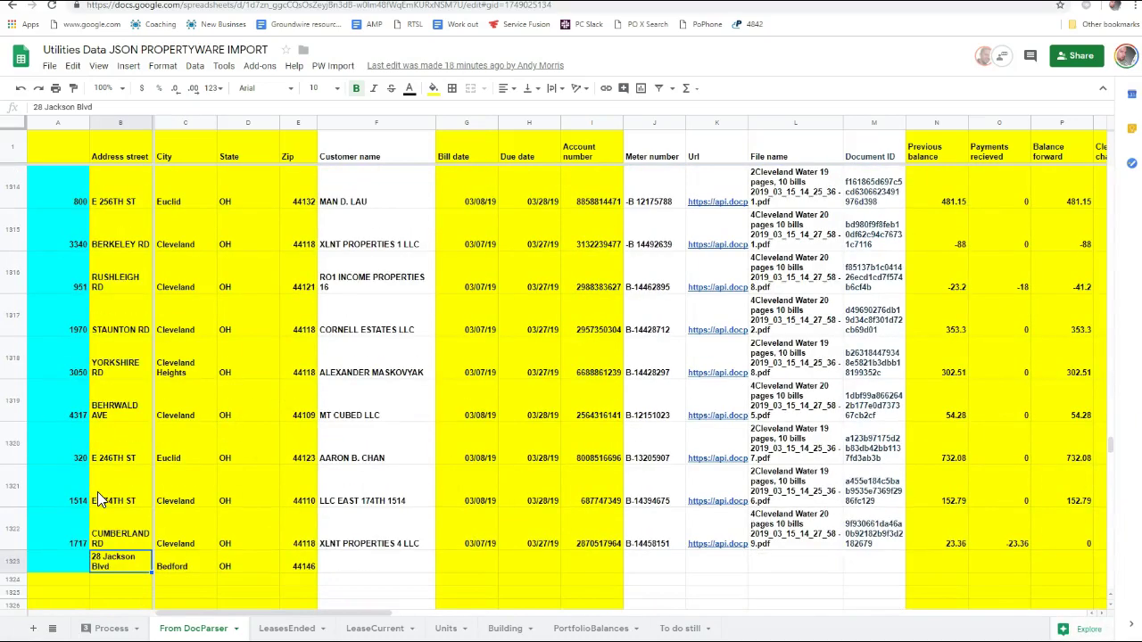
{"action": "key", "text": "Up"}
{"action": "key", "text": "Right"}
{"action": "key", "text": "Right"}
{"action": "key", "text": "Right"}
{"action": "key", "text": "Right"}
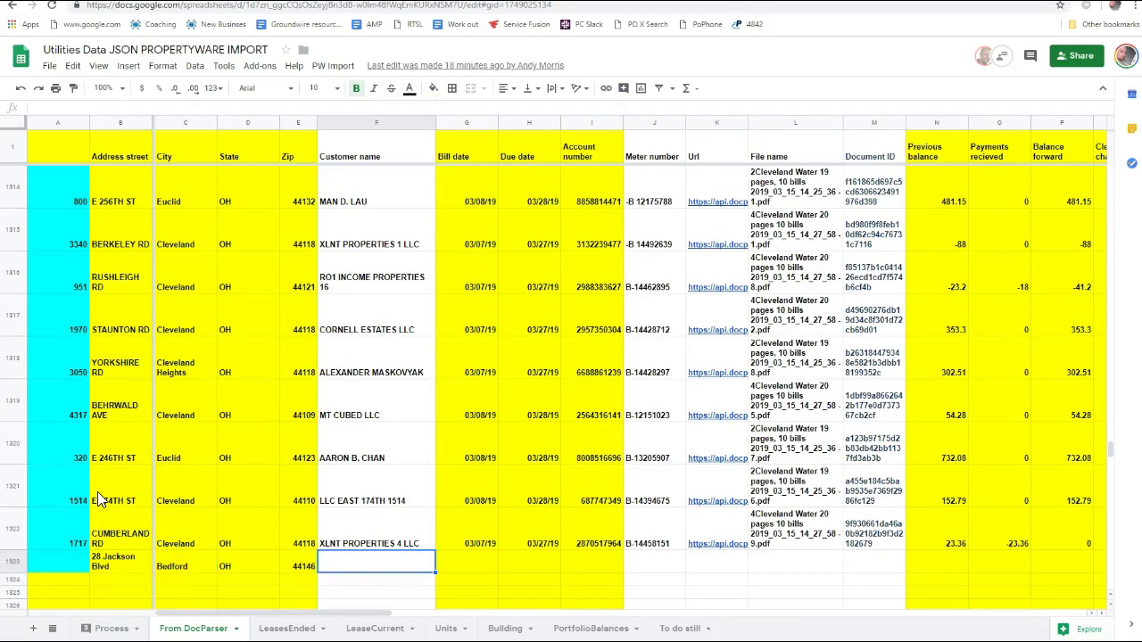
{"action": "key", "text": "Right"}
{"action": "key", "text": "Right"}
{"action": "key", "text": "Right"}
{"action": "key", "text": "Right"}
{"action": "key", "text": "Right"}
{"action": "key", "text": "Right"}
{"action": "key", "text": "Right"}
{"action": "key", "text": "Right"}
{"action": "key", "text": "Right"}
{"action": "key", "text": "Right"}
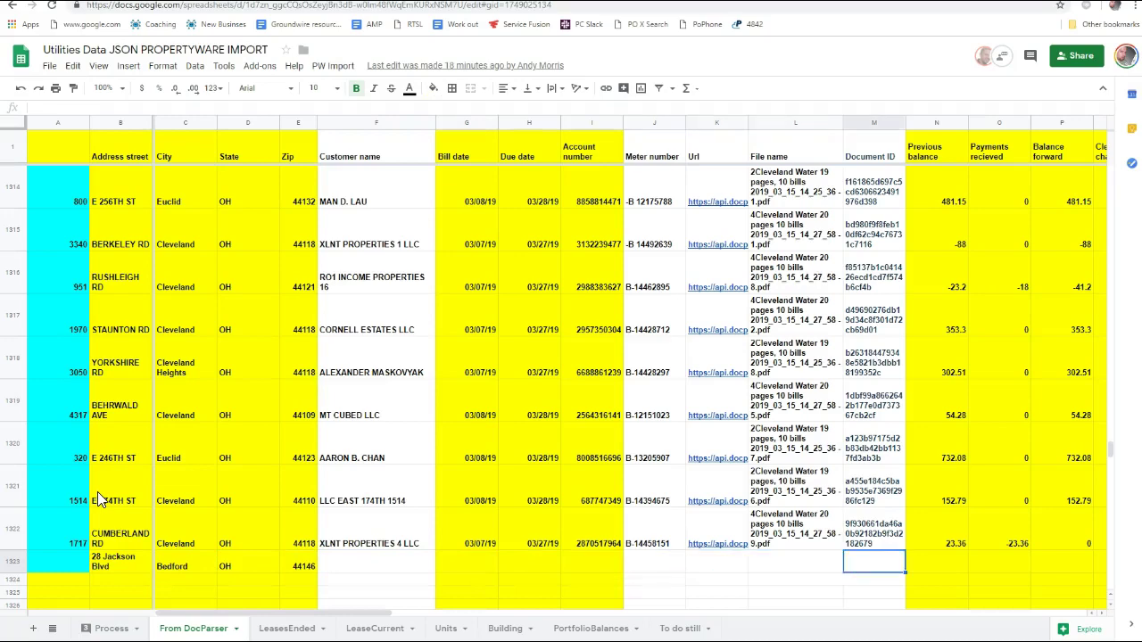
{"action": "key", "text": "Right"}
{"action": "key", "text": "Right"}
{"action": "key", "text": "Right"}
{"action": "key", "text": "Right"}
{"action": "key", "text": "Right"}
{"action": "key", "text": "Right"}
{"action": "key", "text": "Right"}
{"action": "key", "text": "Right"}
{"action": "key", "text": "Right"}
{"action": "key", "text": "Right"}
{"action": "key", "text": "Right"}
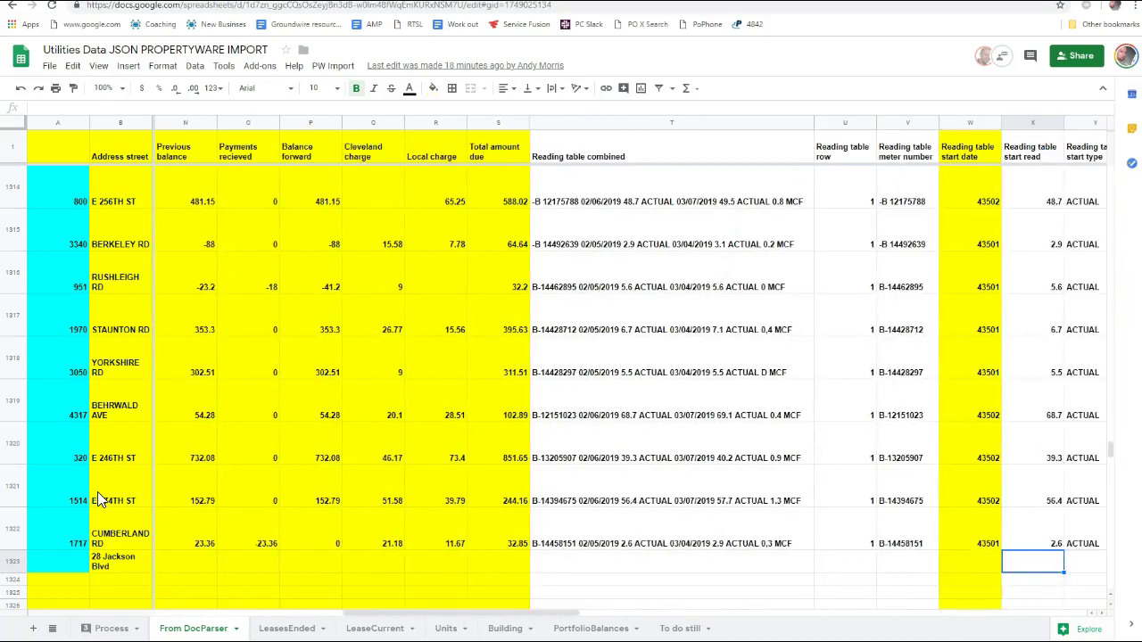
{"action": "key", "text": "Right"}
{"action": "key", "text": "Right"}
{"action": "key", "text": "Right"}
{"action": "key", "text": "Left"}
{"action": "key", "text": "Left"}
{"action": "key", "text": "Left"}
{"action": "key", "text": "Left"}
{"action": "key", "text": "Left"}
{"action": "key", "text": "Left"}
{"action": "key", "text": "Left"}
{"action": "key", "text": "Left"}
{"action": "key", "text": "Left"}
{"action": "key", "text": "Left"}
{"action": "key", "text": "Left"}
{"action": "key", "text": "Left"}
{"action": "key", "text": "Left"}
{"action": "key", "text": "Left"}
{"action": "key", "text": "Left"}
{"action": "key", "text": "Left"}
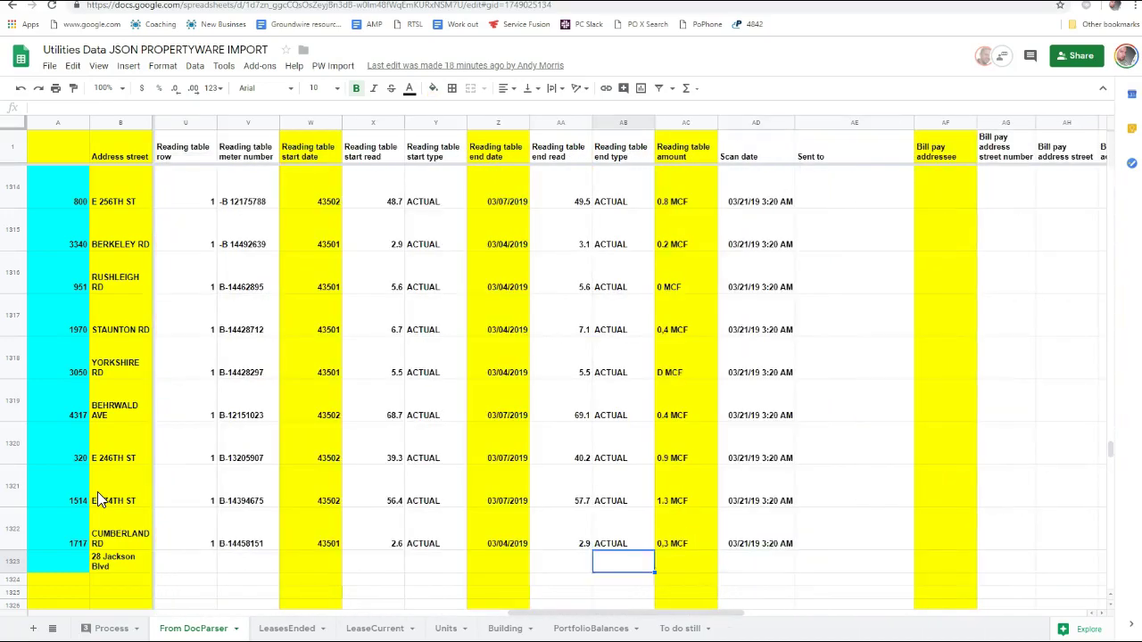
{"action": "key", "text": "Home"}
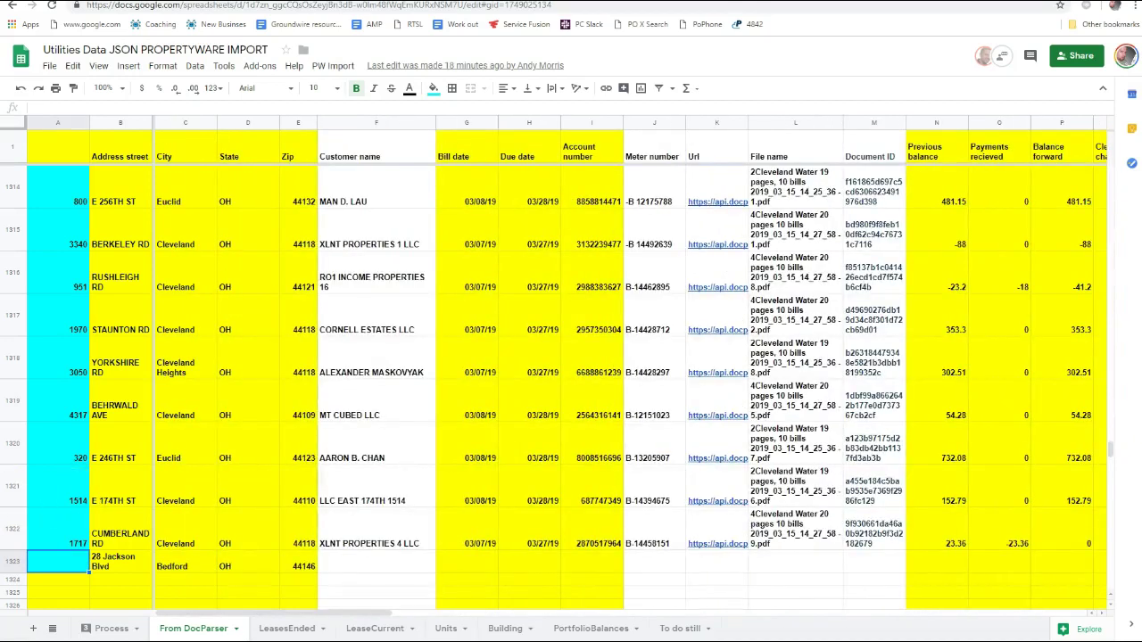
{"action": "left_click", "coordinate": [13, 560]}
{"action": "right_click", "coordinate": [13, 561]}
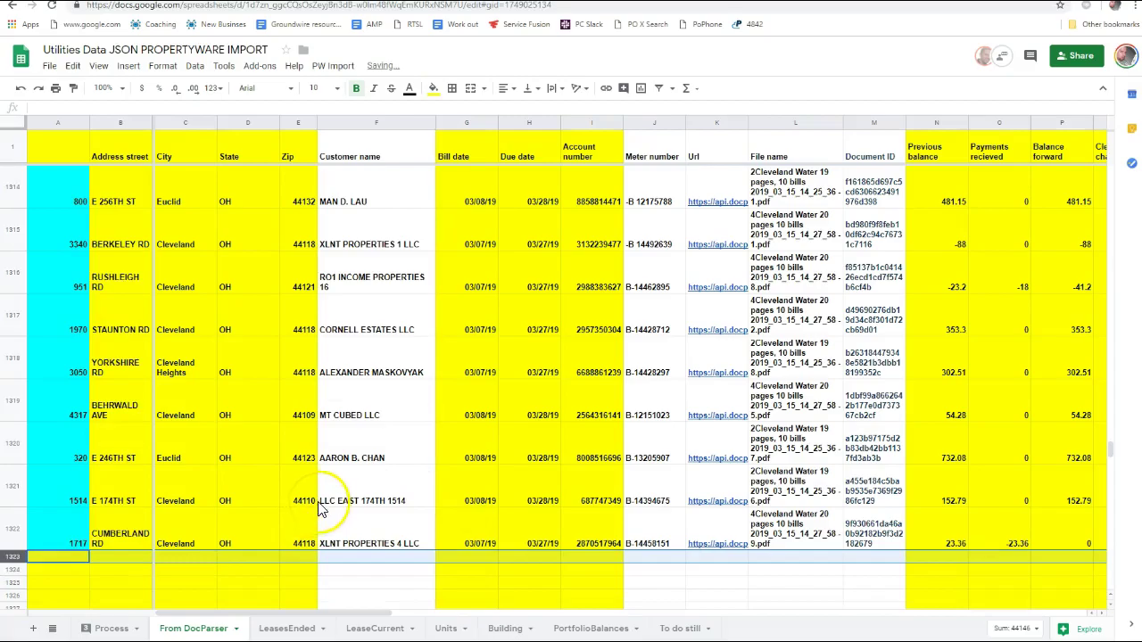
{"action": "key", "text": "alt+Tab"}
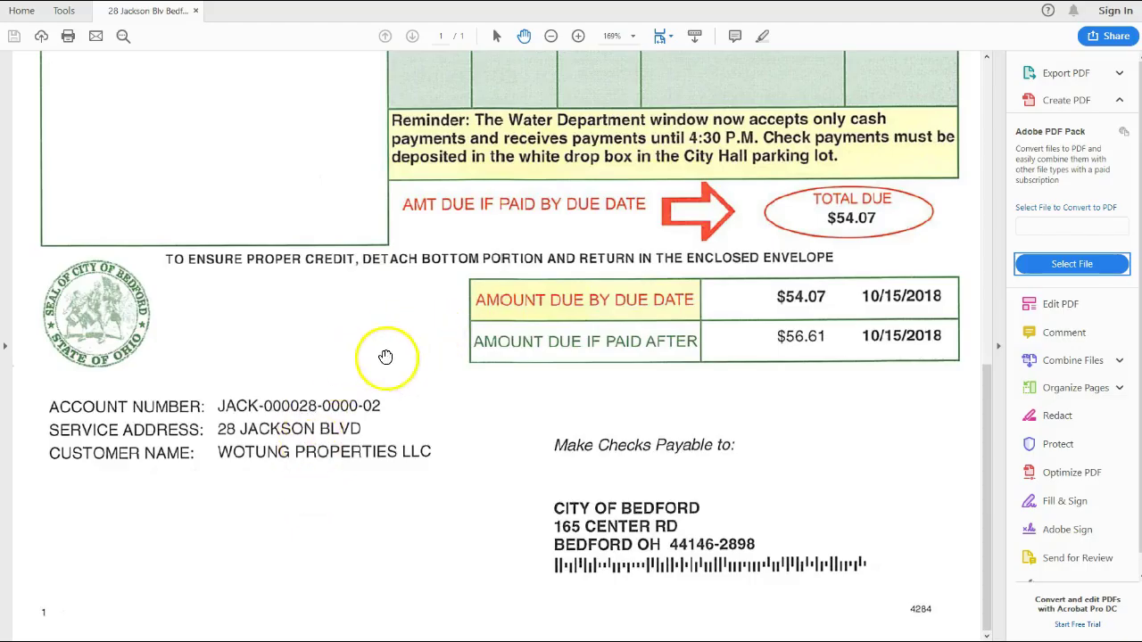
{"action": "scroll", "coordinate": [386, 356], "scroll_direction": "up", "scroll_amount": 8}
{"action": "scroll", "coordinate": [382, 394], "scroll_direction": "down", "scroll_amount": 3}
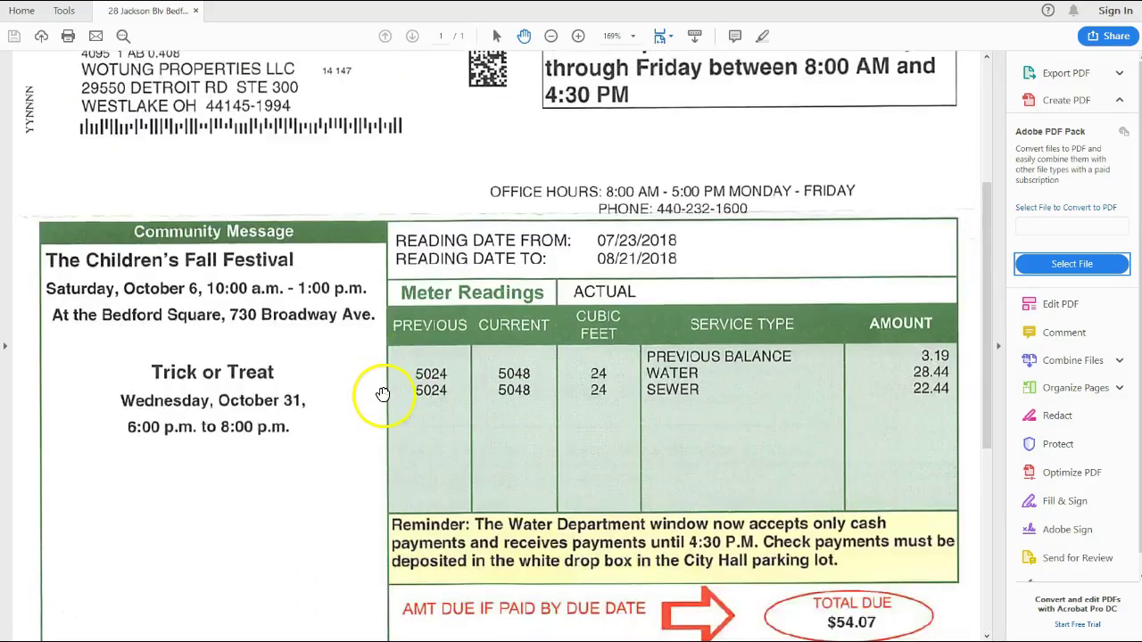
{"action": "scroll", "coordinate": [382, 395], "scroll_direction": "down", "scroll_amount": 3}
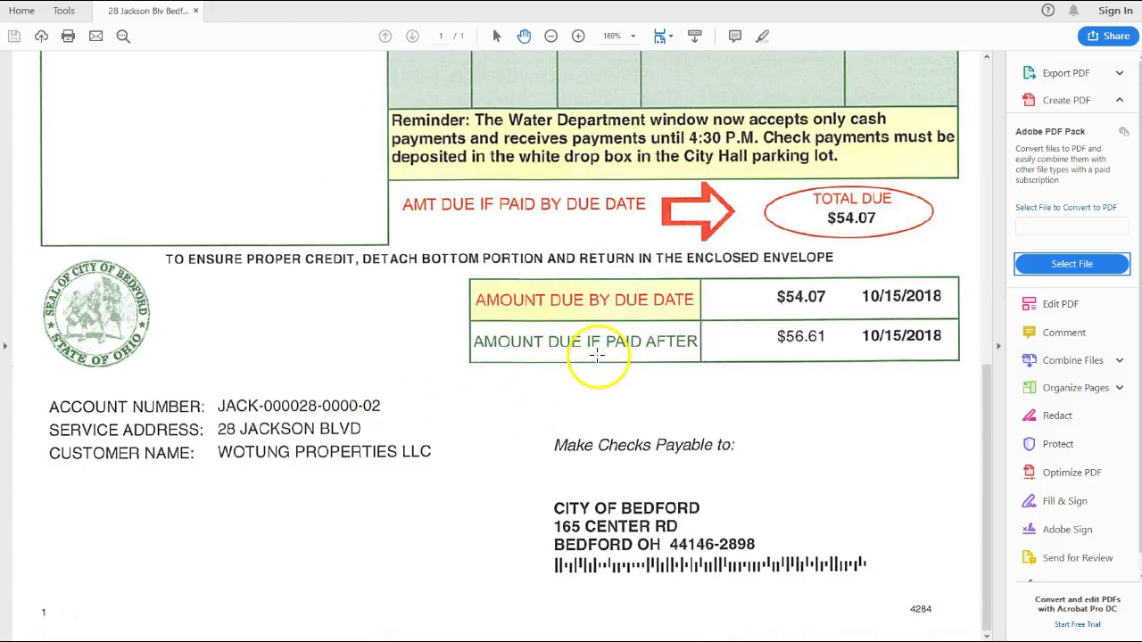
{"action": "scroll", "coordinate": [547, 426], "scroll_direction": "up", "scroll_amount": 5}
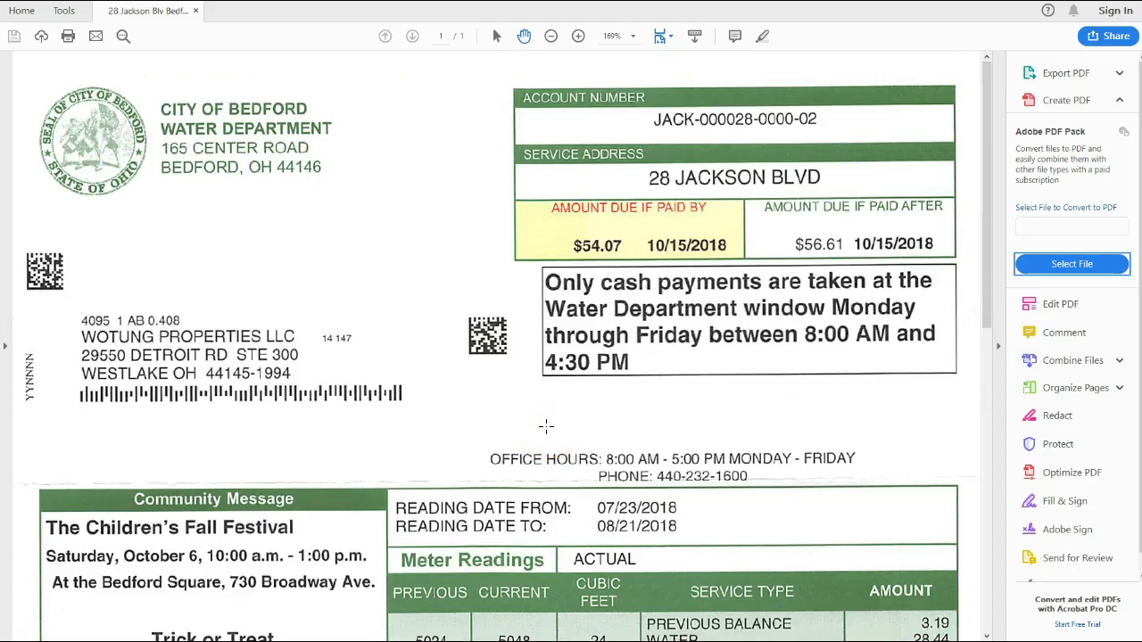
{"action": "scroll", "coordinate": [557, 412], "scroll_direction": "down", "scroll_amount": 4}
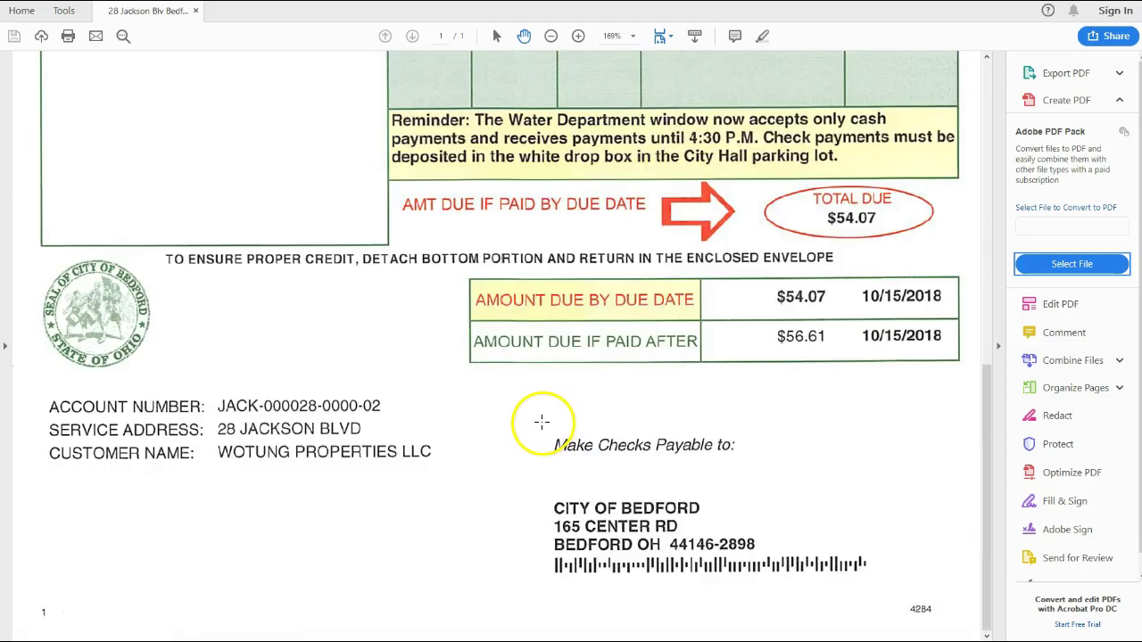
{"action": "scroll", "coordinate": [540, 424], "scroll_direction": "up", "scroll_amount": 3}
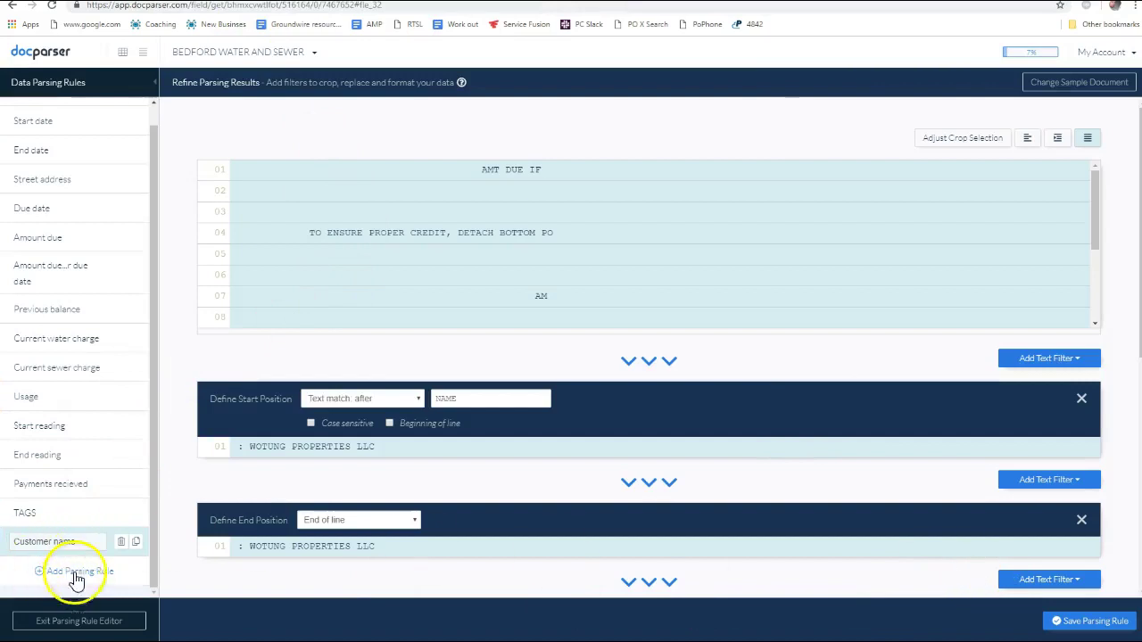
Return to the BEDFORD WATER AND SEWER parser and view its Imported Documents
{"action": "scroll", "coordinate": [83, 327], "scroll_direction": "up", "scroll_amount": 1}
{"action": "left_click", "coordinate": [216, 55]}
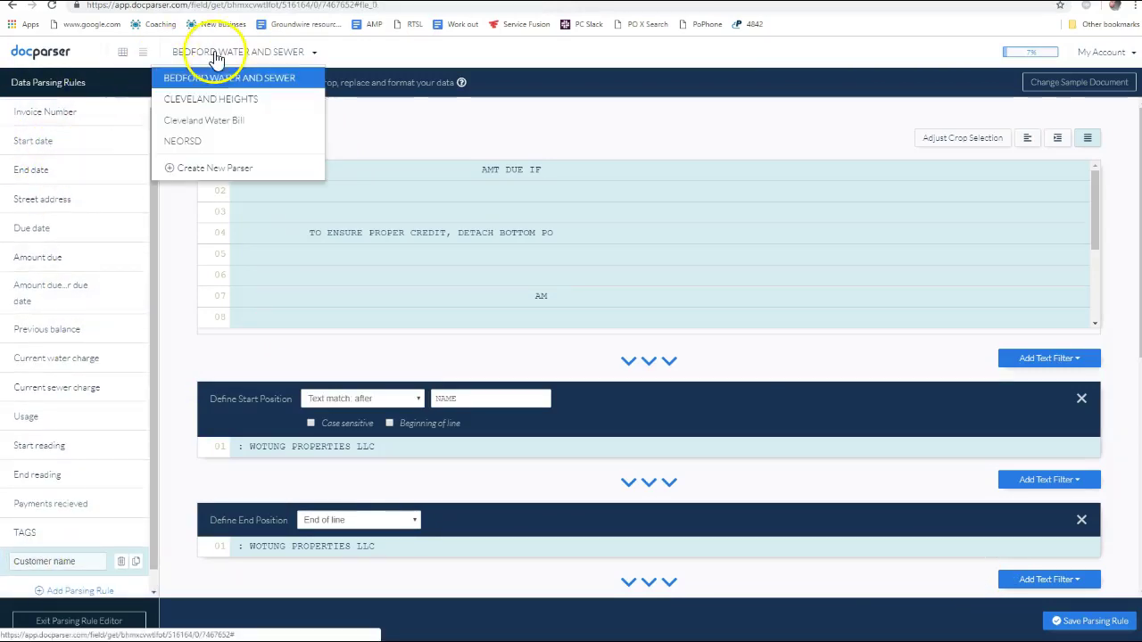
{"action": "left_click", "coordinate": [236, 77]}
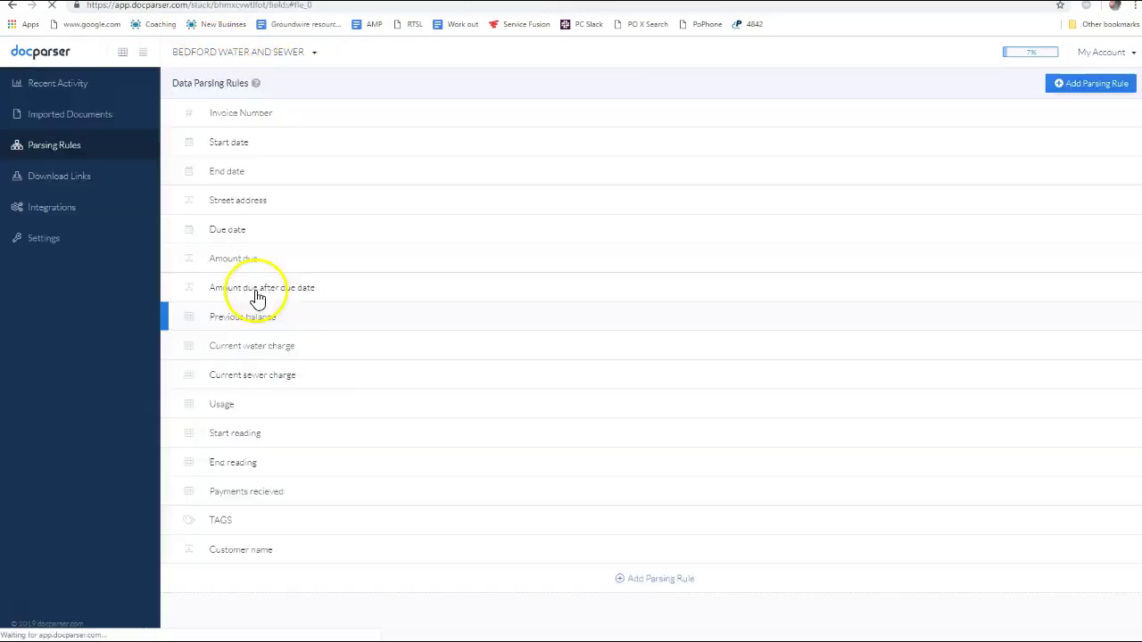
{"action": "left_click", "coordinate": [36, 117]}
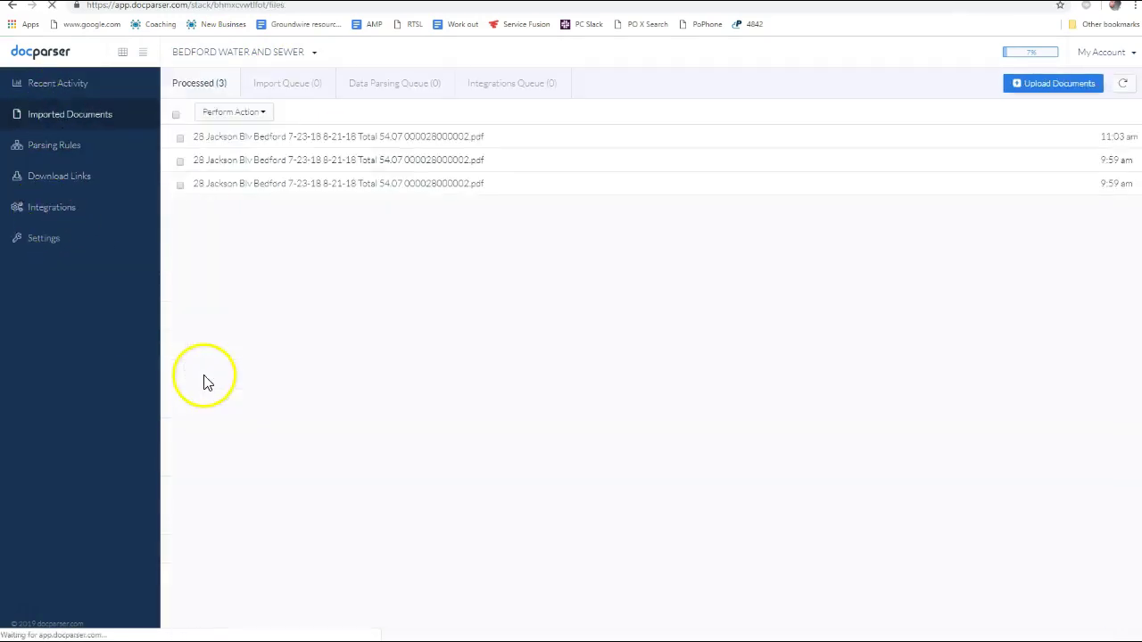
{"action": "left_click", "coordinate": [1040, 85]}
{"action": "key", "text": "alt+Tab"}
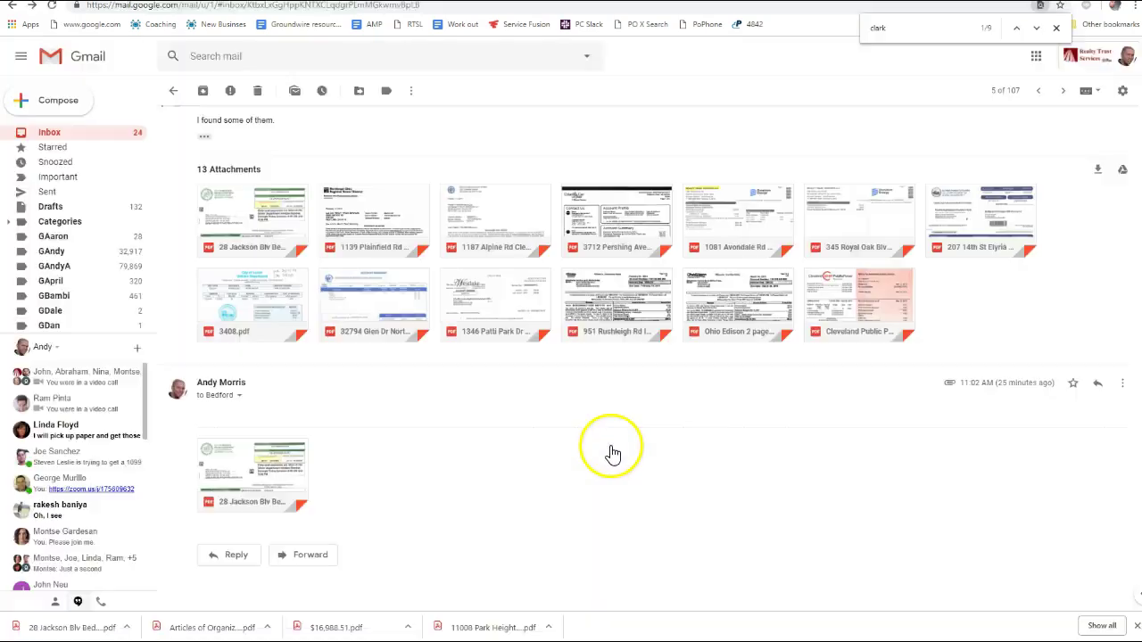
{"action": "key", "text": "super+d"}
{"action": "left_click_drag", "start_coordinate": [883, 357], "coordinate": [657, 301]}
{"action": "key", "text": "alt+Tab"}
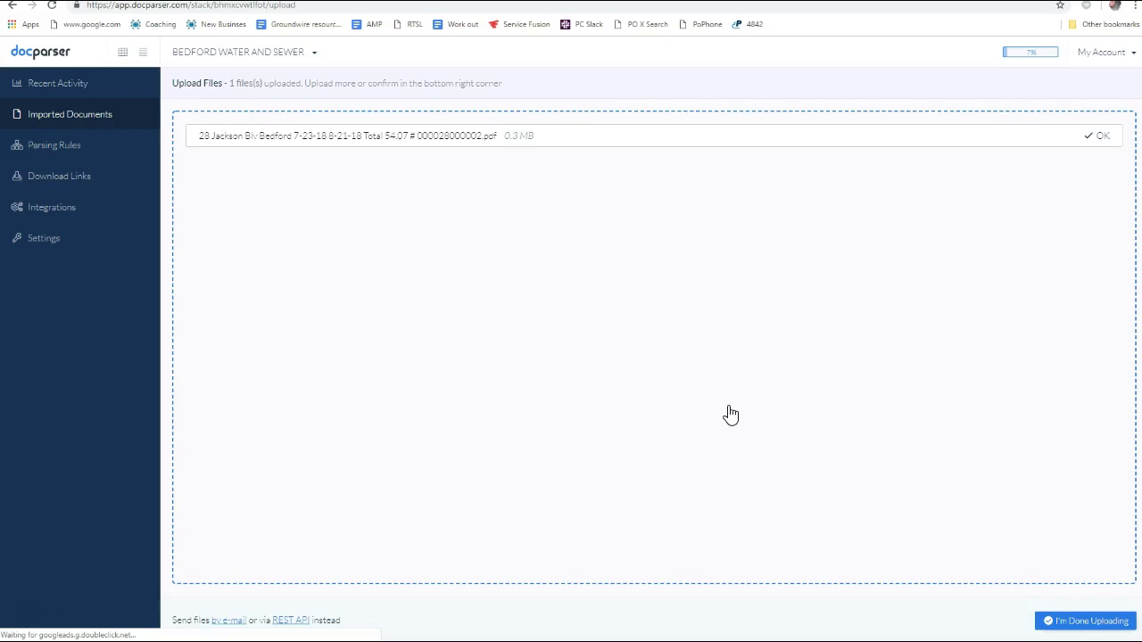
{"action": "left_click", "coordinate": [1083, 623]}
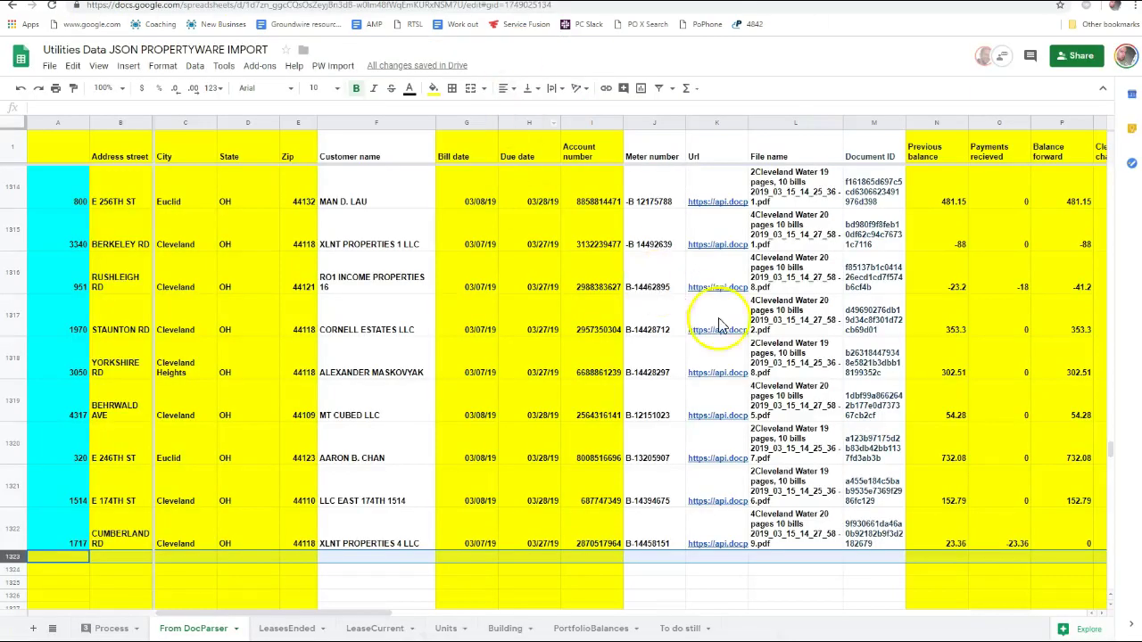
Check the Import, Data Parsing and Integrations queues, confirming the re-uploaded bill waits in import
{"action": "scroll", "coordinate": [523, 457], "scroll_direction": "down", "scroll_amount": 4}
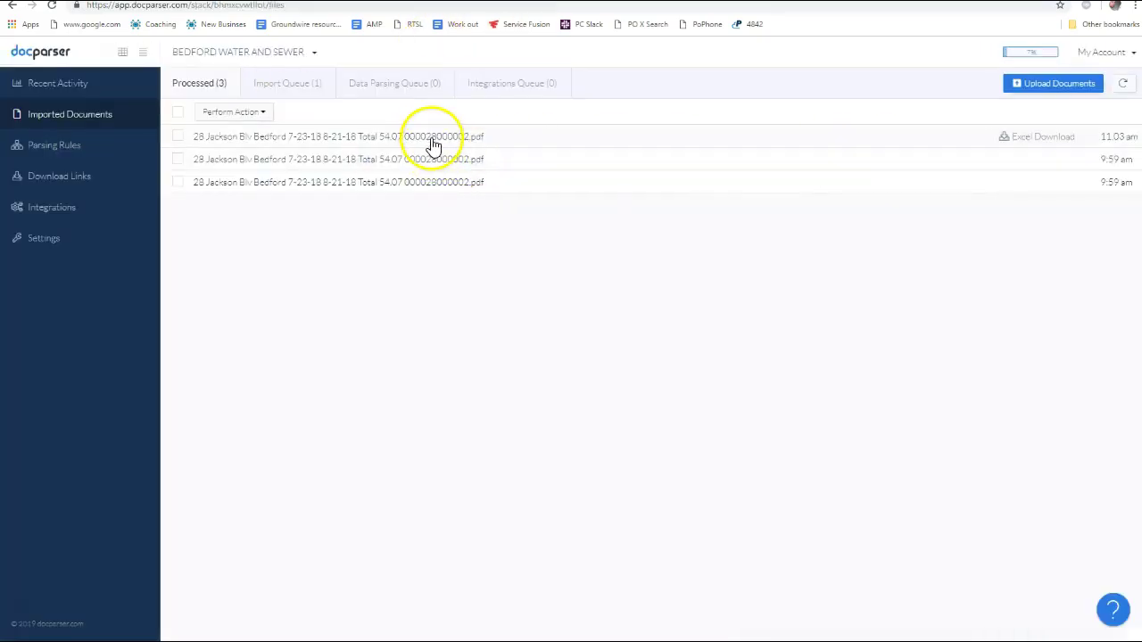
{"action": "left_click", "coordinate": [304, 89]}
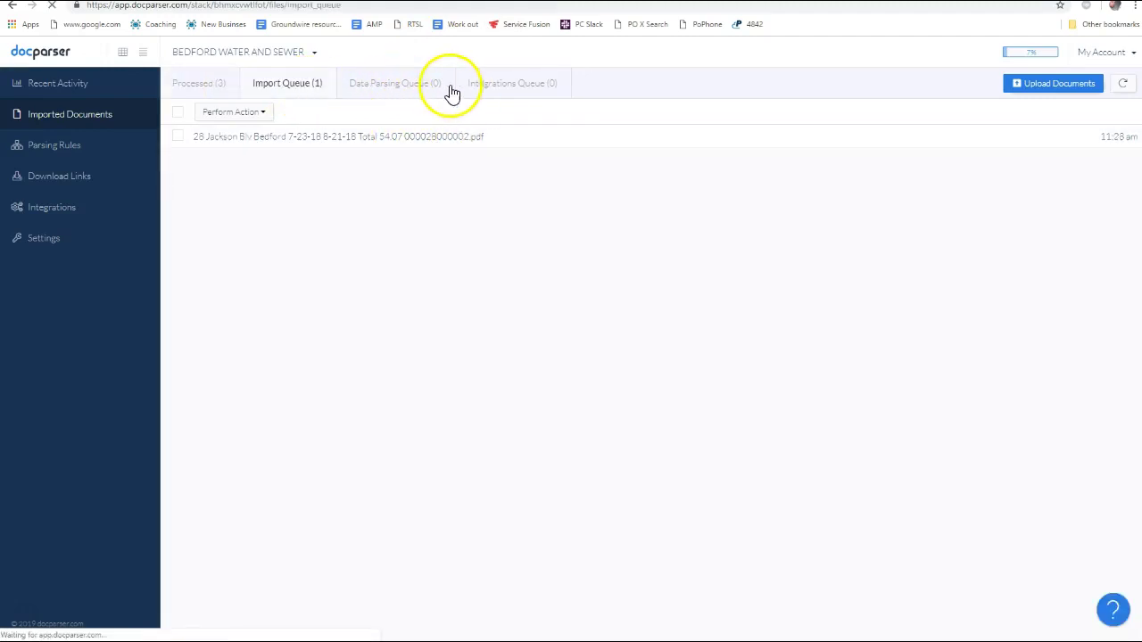
{"action": "left_click", "coordinate": [403, 83]}
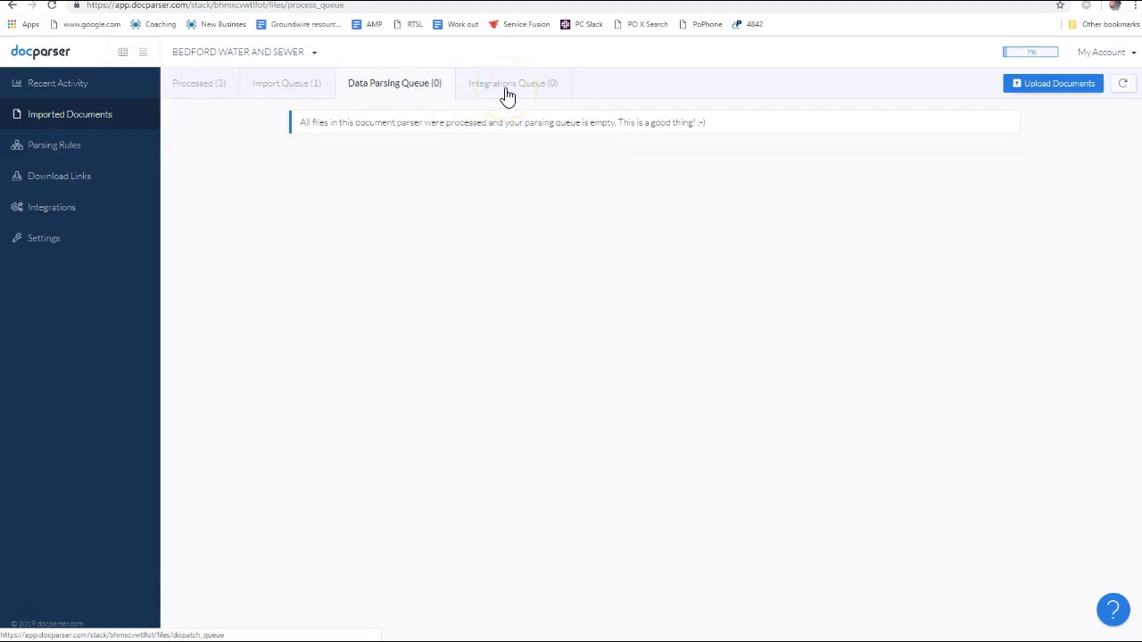
{"action": "left_click", "coordinate": [506, 90]}
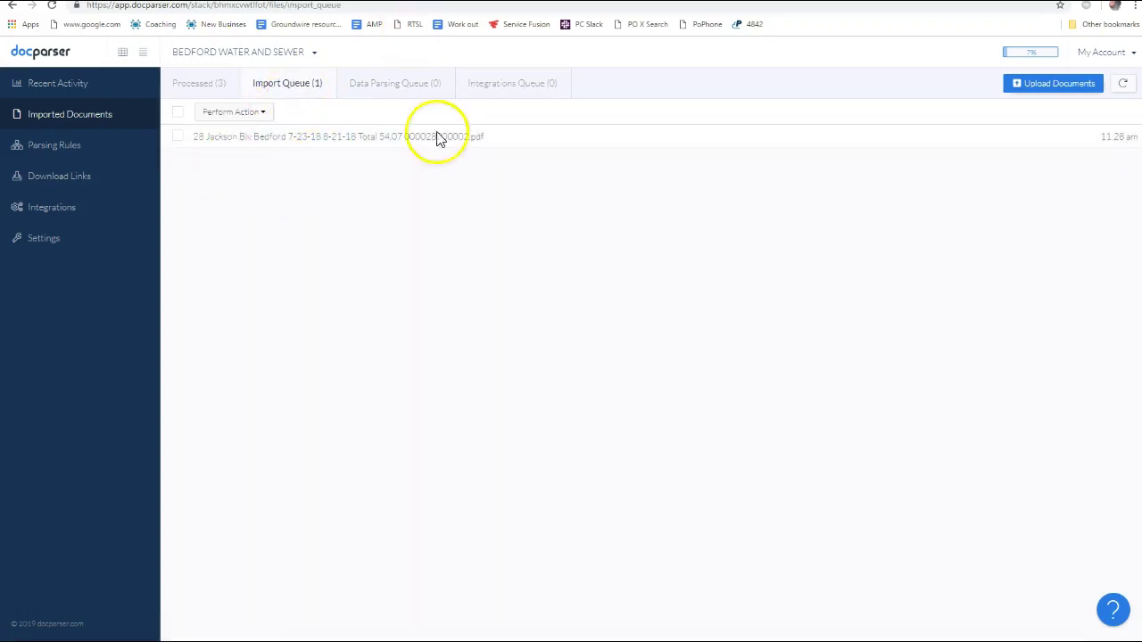
{"action": "key", "text": "alt+Tab"}
{"action": "key", "text": "alt+Tab"}
{"action": "key", "text": "alt+Tab"}
{"action": "key", "text": "alt+Tab"}
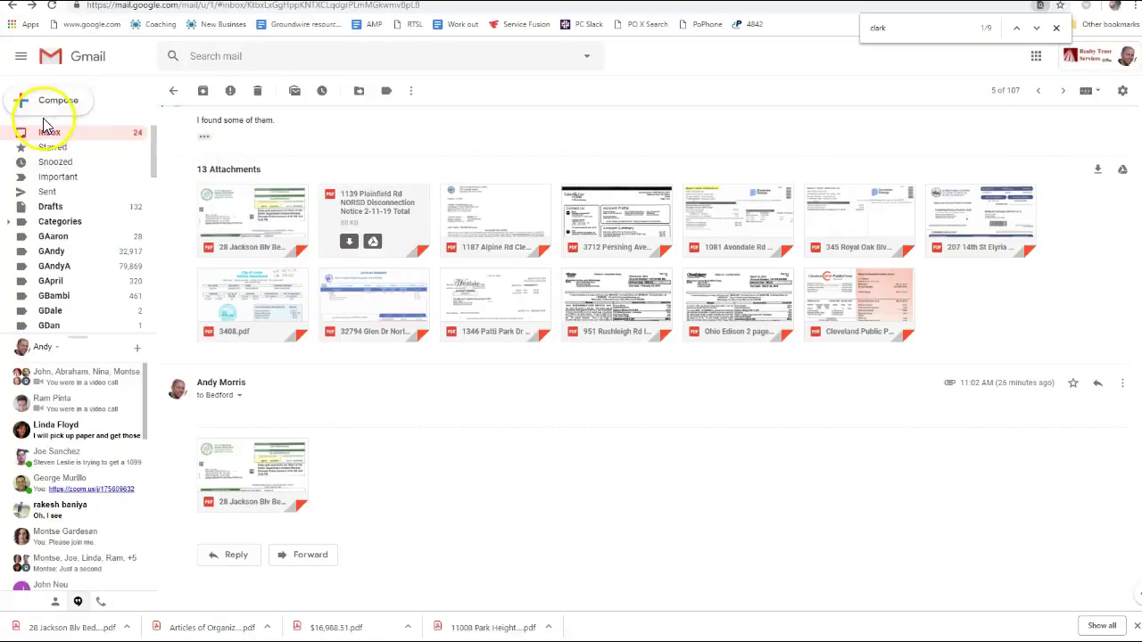
Back in the inbox, open the forwarded septic estimate email
{"action": "left_click", "coordinate": [49, 132]}
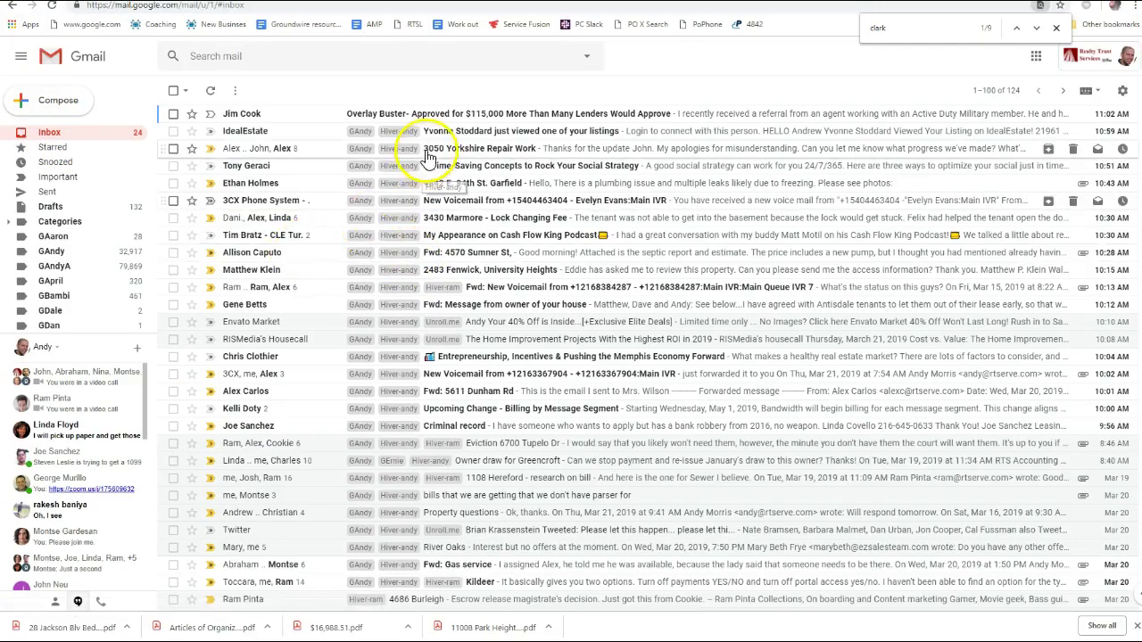
{"action": "left_click", "coordinate": [174, 166]}
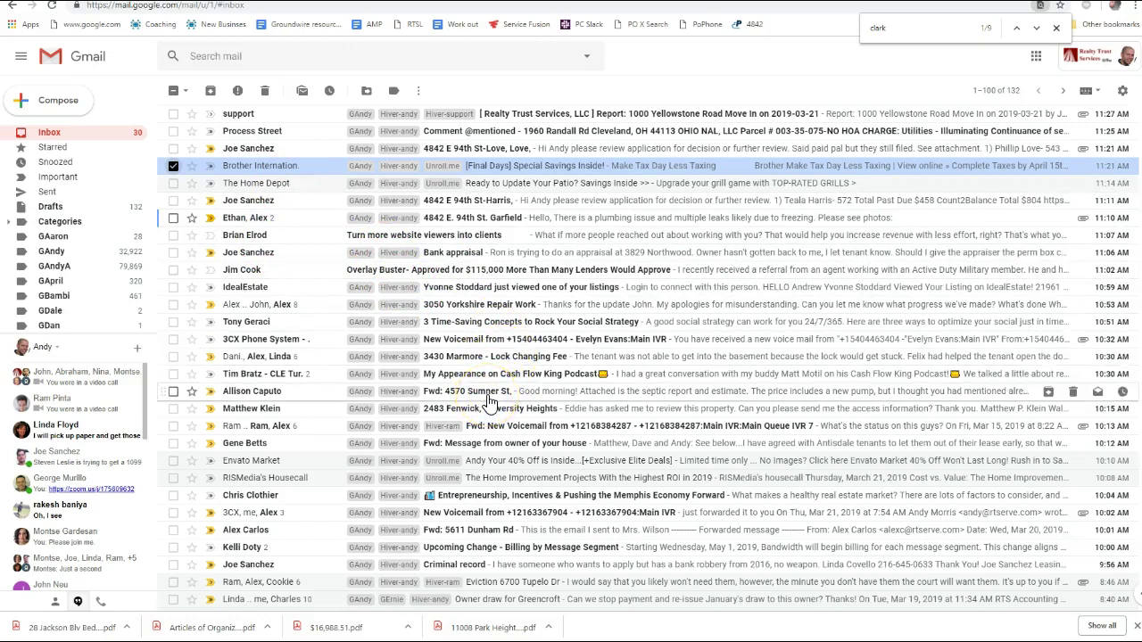
{"action": "left_click", "coordinate": [841, 397]}
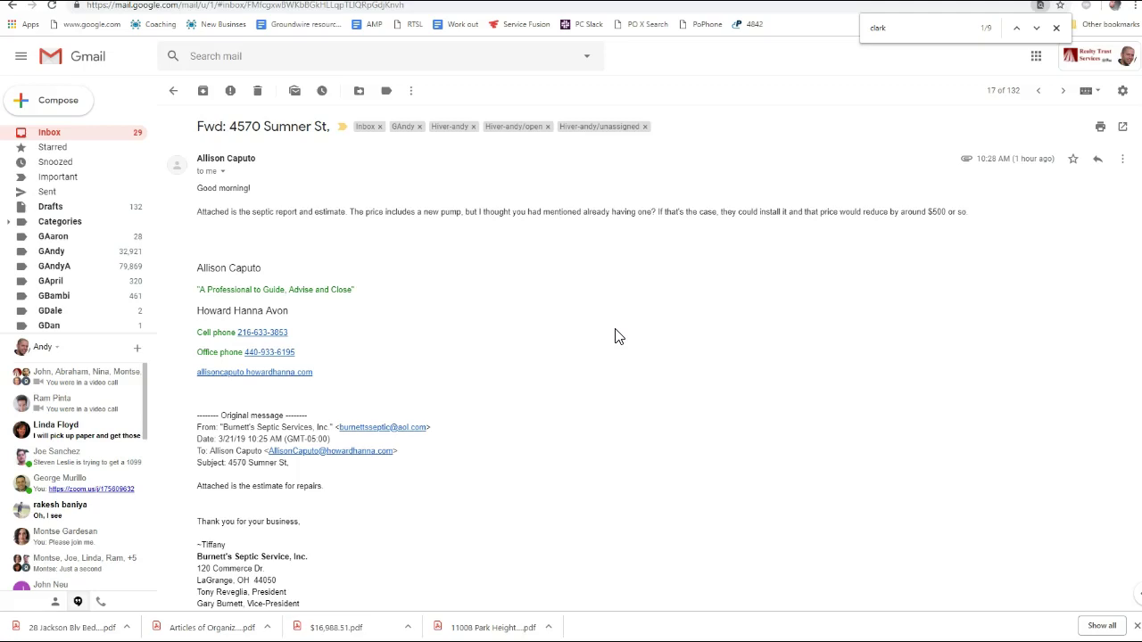
Preview the attached service estimate PDF, scroll through it, and close the viewer
{"action": "scroll", "coordinate": [615, 337], "scroll_direction": "down", "scroll_amount": 5}
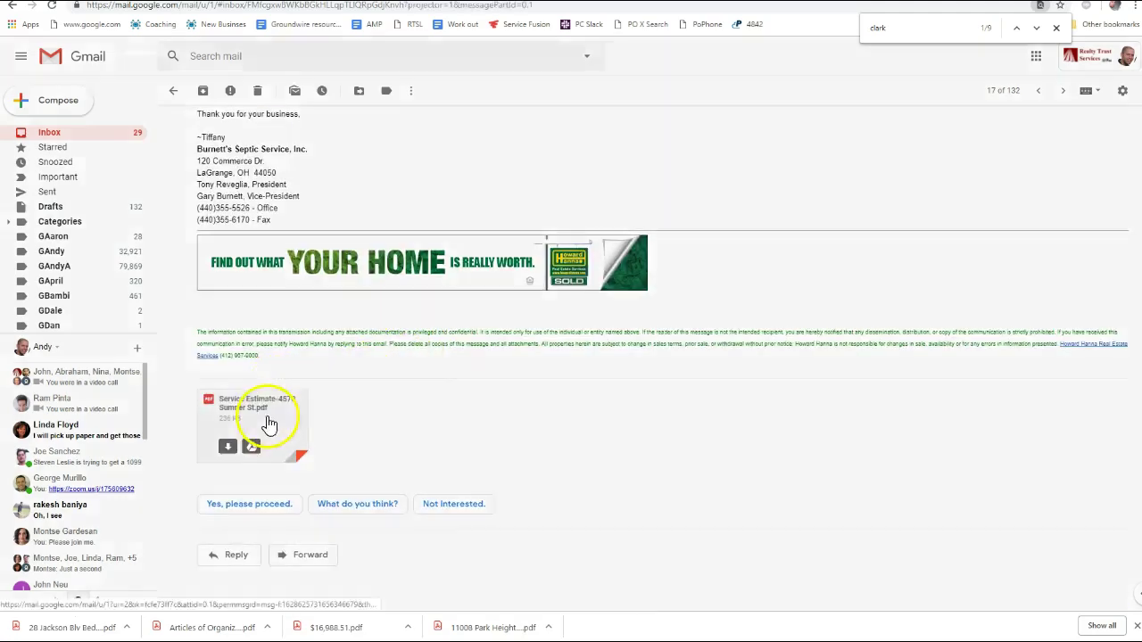
{"action": "left_click", "coordinate": [301, 426]}
{"action": "scroll", "coordinate": [581, 416], "scroll_direction": "down", "scroll_amount": 2}
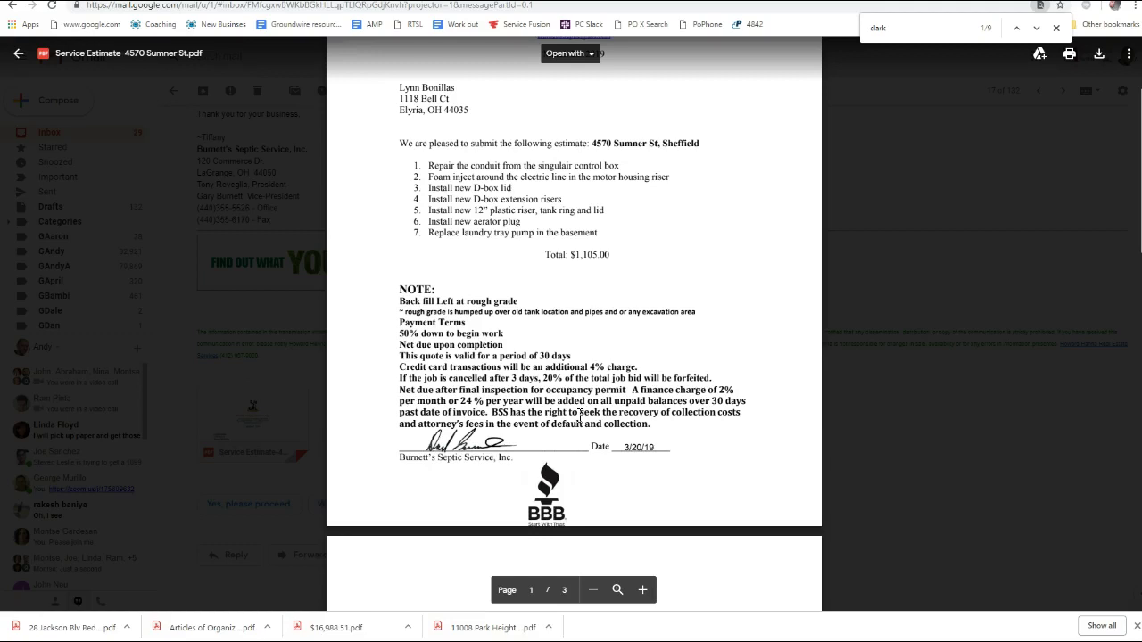
{"action": "scroll", "coordinate": [572, 410], "scroll_direction": "down", "scroll_amount": 7}
{"action": "scroll", "coordinate": [572, 406], "scroll_direction": "up", "scroll_amount": 9}
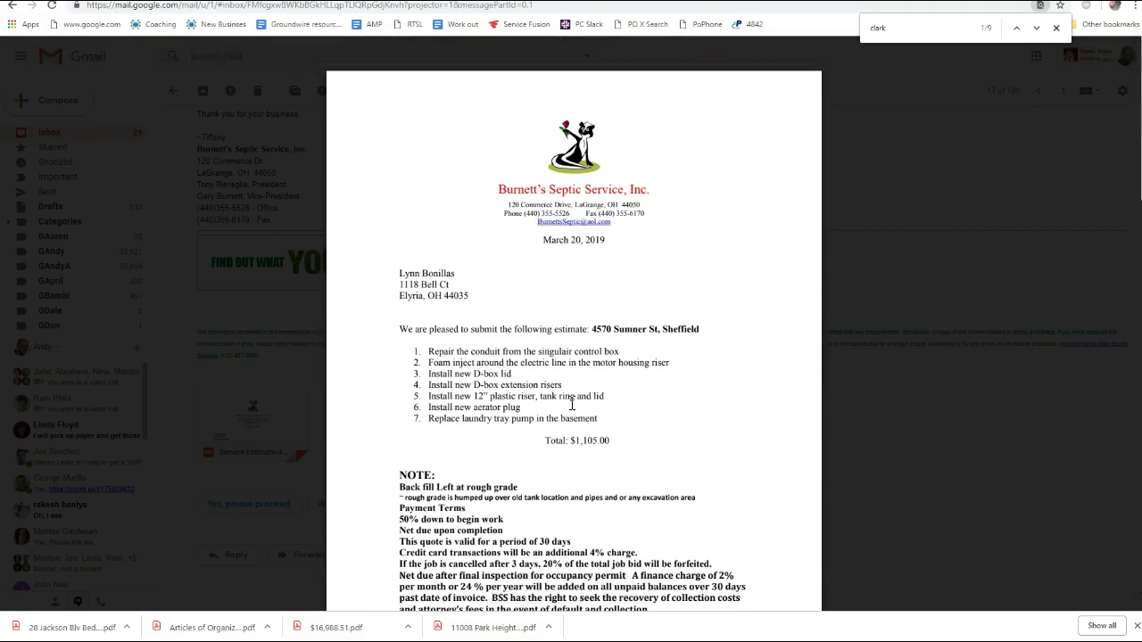
{"action": "scroll", "coordinate": [588, 342], "scroll_direction": "down", "scroll_amount": 6}
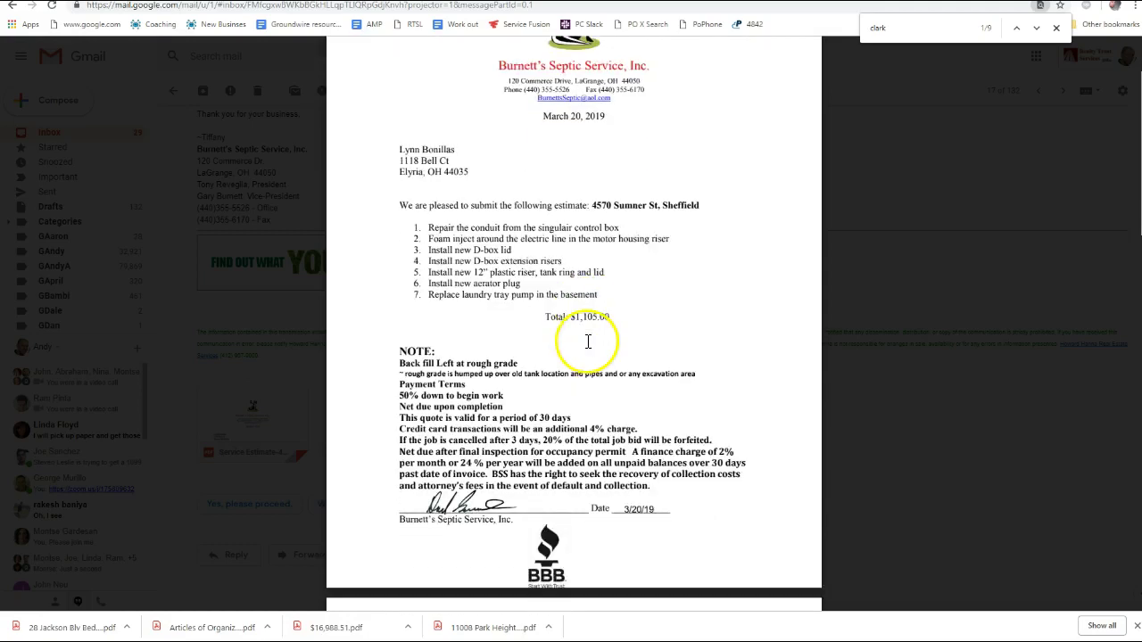
{"action": "left_click", "coordinate": [879, 279]}
{"action": "scroll", "coordinate": [382, 314], "scroll_direction": "up", "scroll_amount": 5}
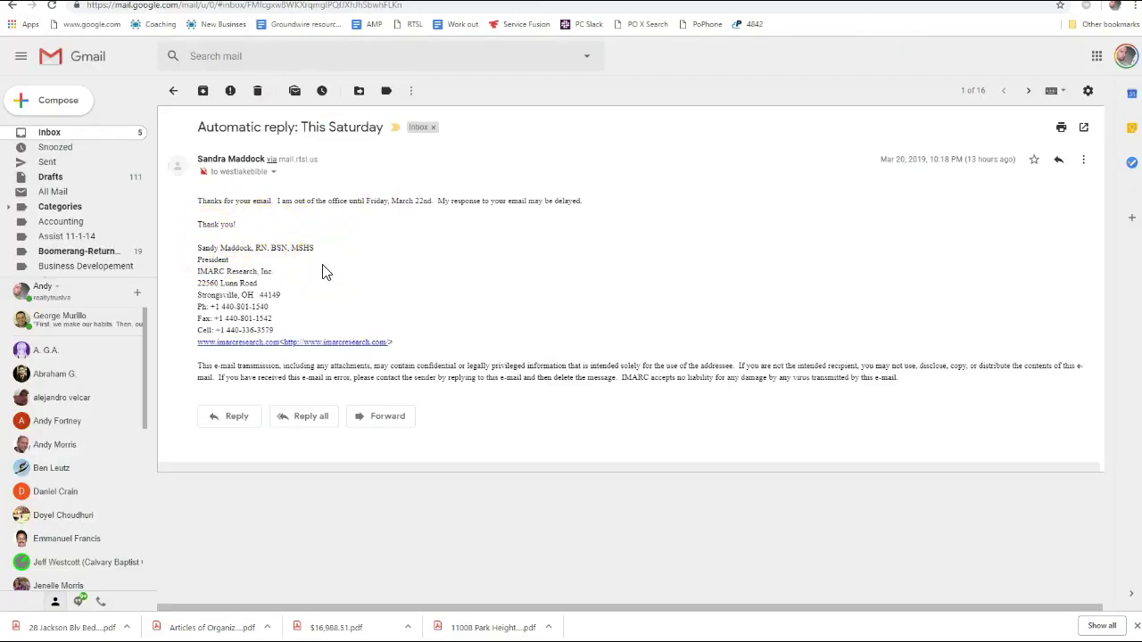
Archive the Billing by Message Segment email and the next inbox email
{"action": "mouse_move", "coordinate": [410, 346]}
{"action": "left_mouse_down"}
{"action": "mouse_move", "coordinate": [204, 224]}
{"action": "mouse_move", "coordinate": [192, 143]}
{"action": "mouse_move", "coordinate": [204, 125]}
{"action": "mouse_move", "coordinate": [408, 345]}
{"action": "mouse_move", "coordinate": [369, 332]}
{"action": "mouse_move", "coordinate": [199, 122]}
{"action": "left_mouse_up"}
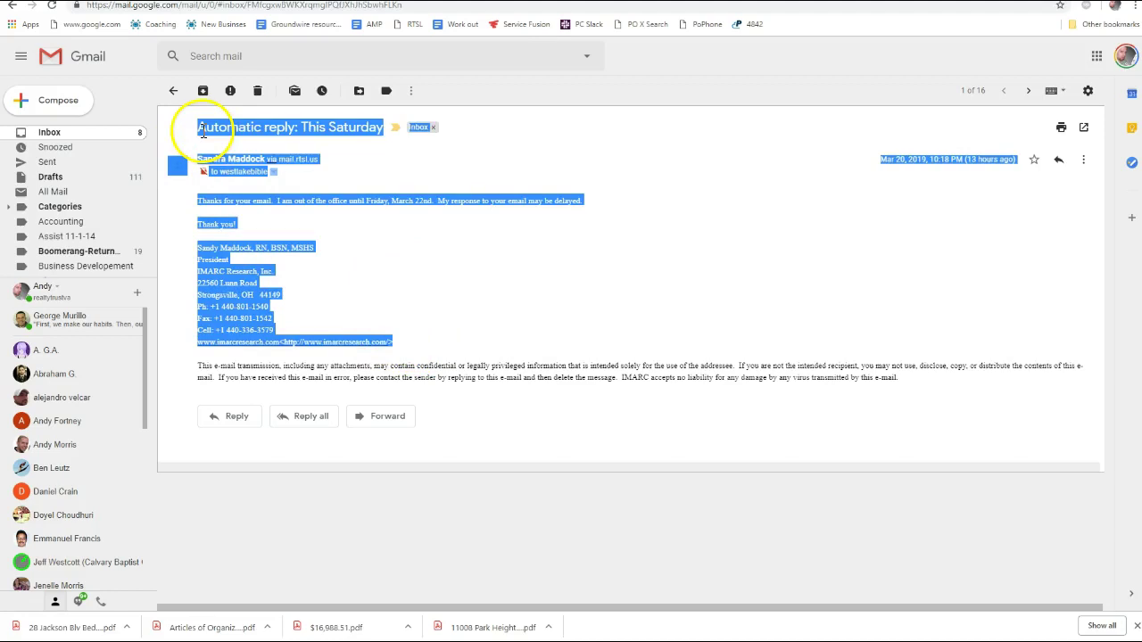
{"action": "left_click", "coordinate": [201, 125]}
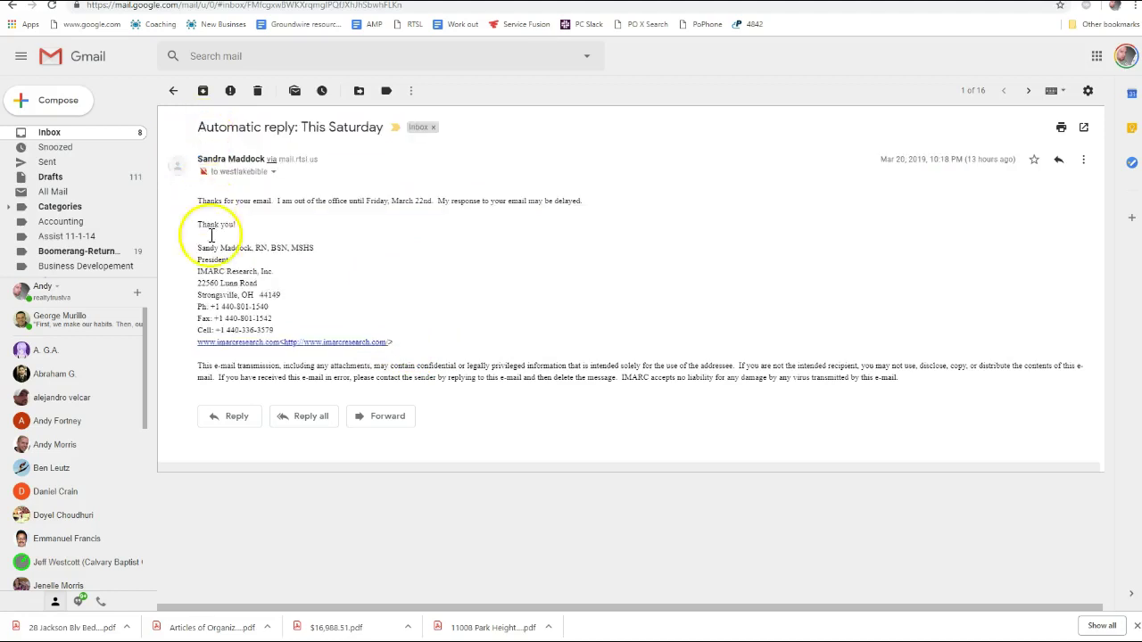
{"action": "left_click", "coordinate": [50, 133]}
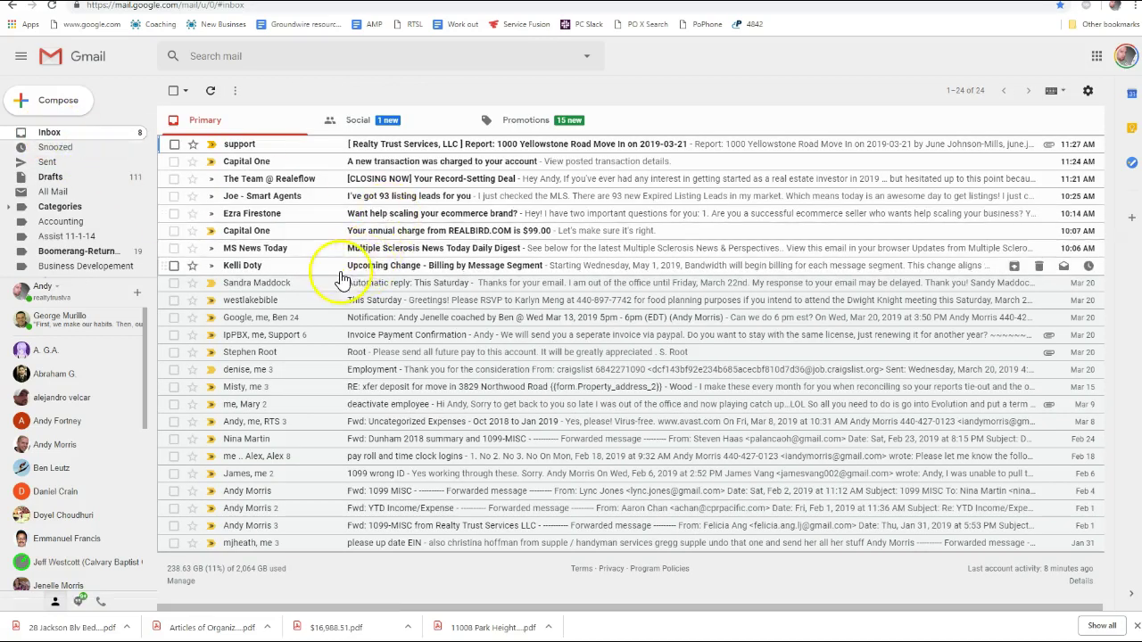
{"action": "left_click", "coordinate": [373, 266]}
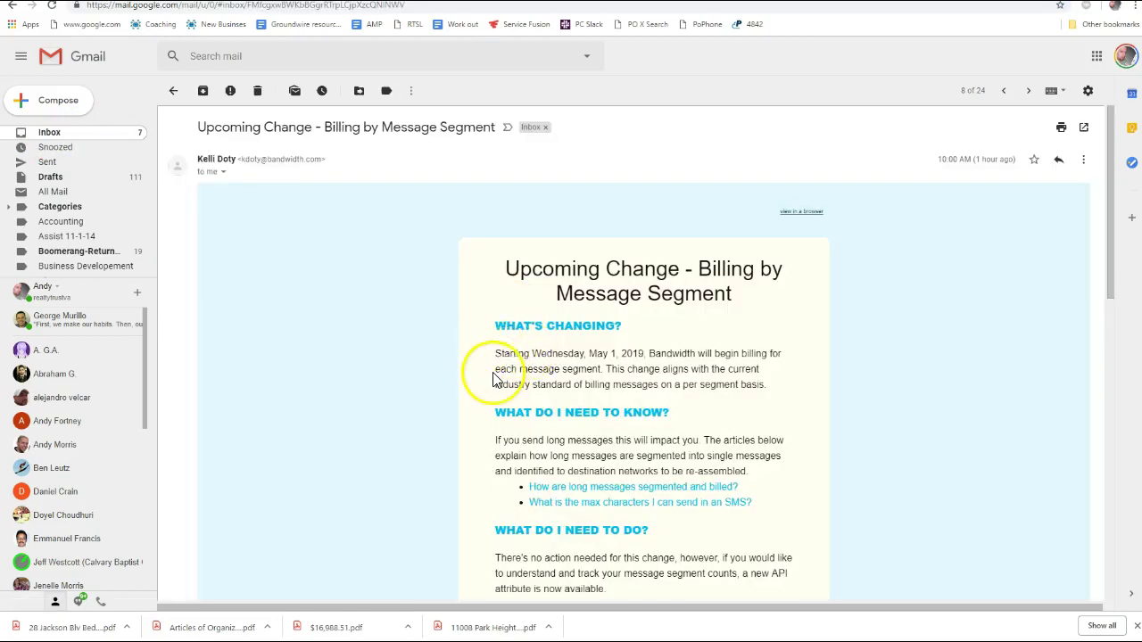
{"action": "key", "text": "e"}
{"action": "key", "text": "e"}
{"action": "key", "text": "e"}
{"action": "key", "text": "e"}
{"action": "key", "text": "e"}
{"action": "key", "text": "e"}
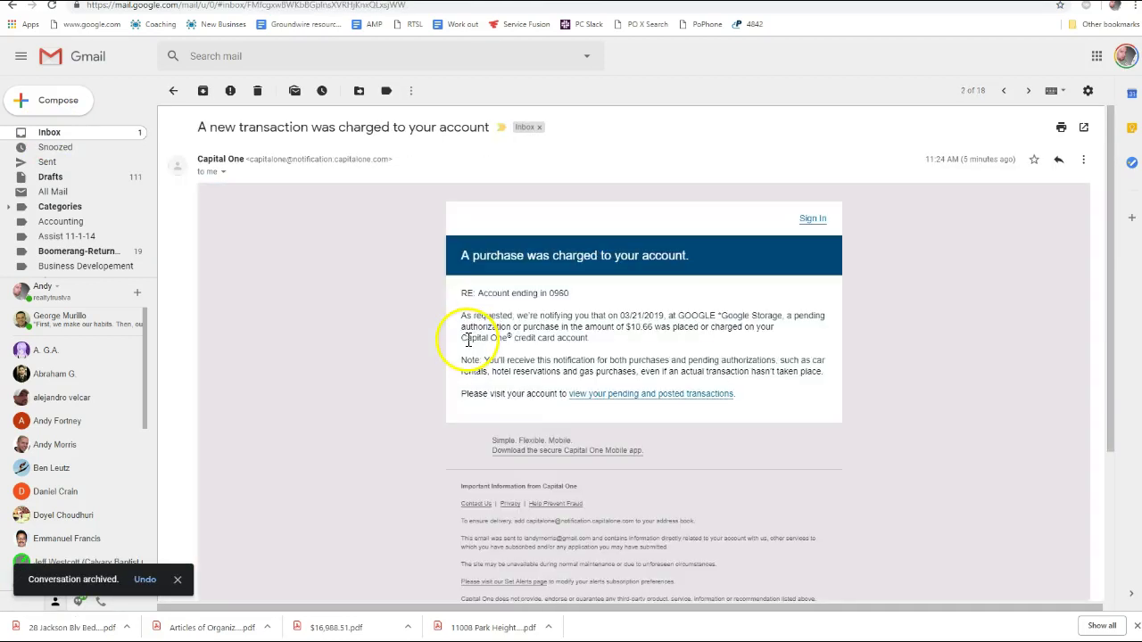
{"action": "key", "text": "e"}
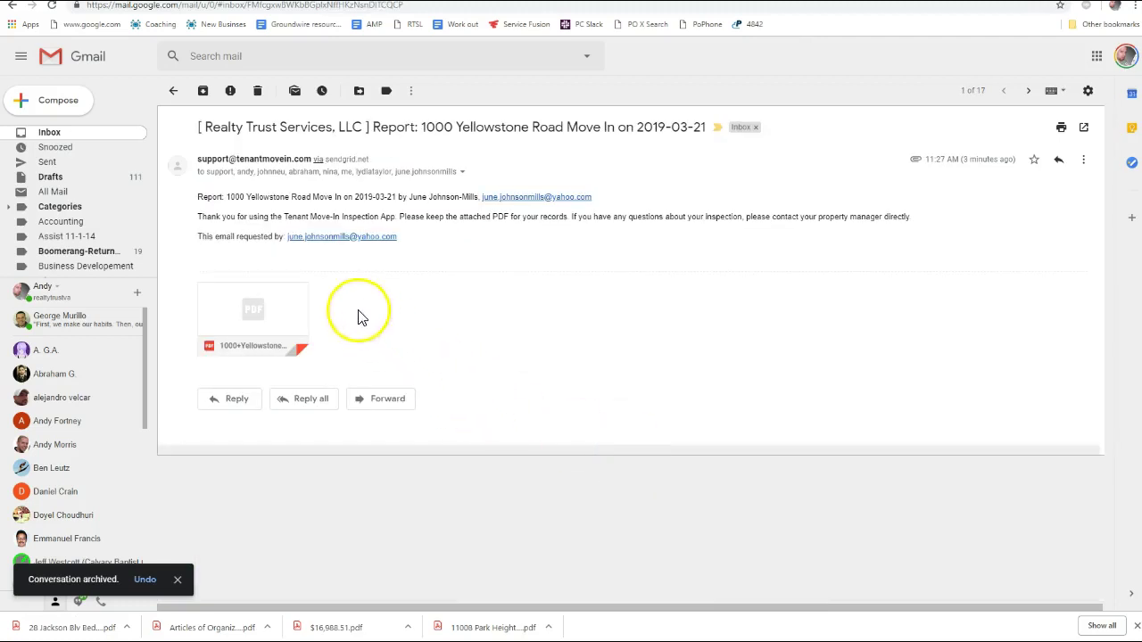
Archive the Nextdoor Digest email from the Social category
{"action": "left_click", "coordinate": [61, 138]}
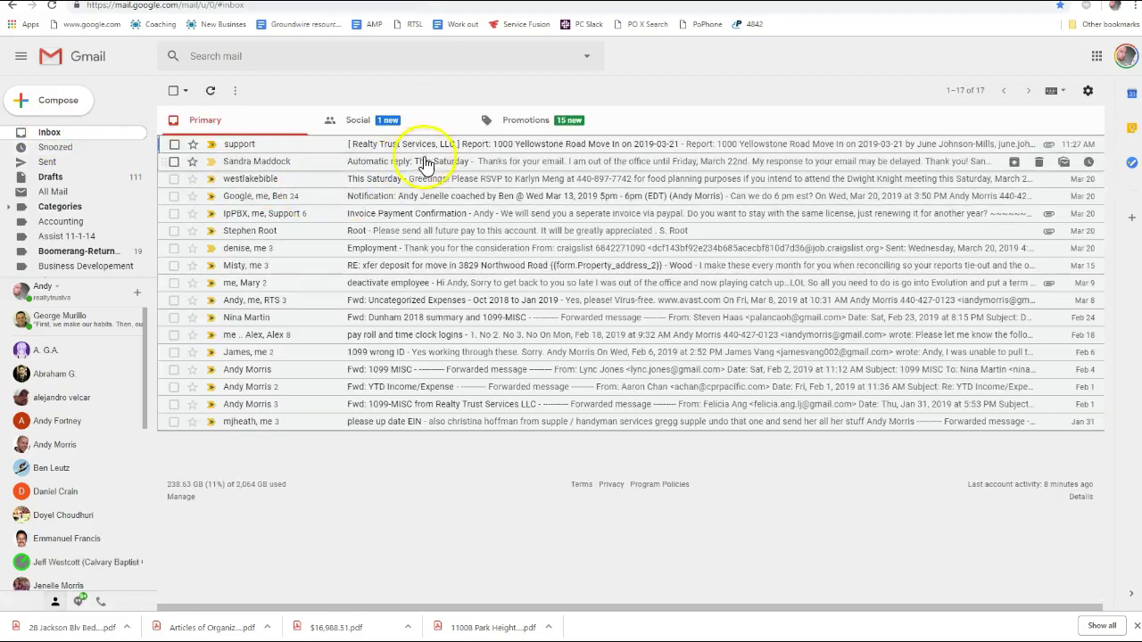
{"action": "left_click", "coordinate": [402, 117]}
{"action": "left_click", "coordinate": [174, 181]}
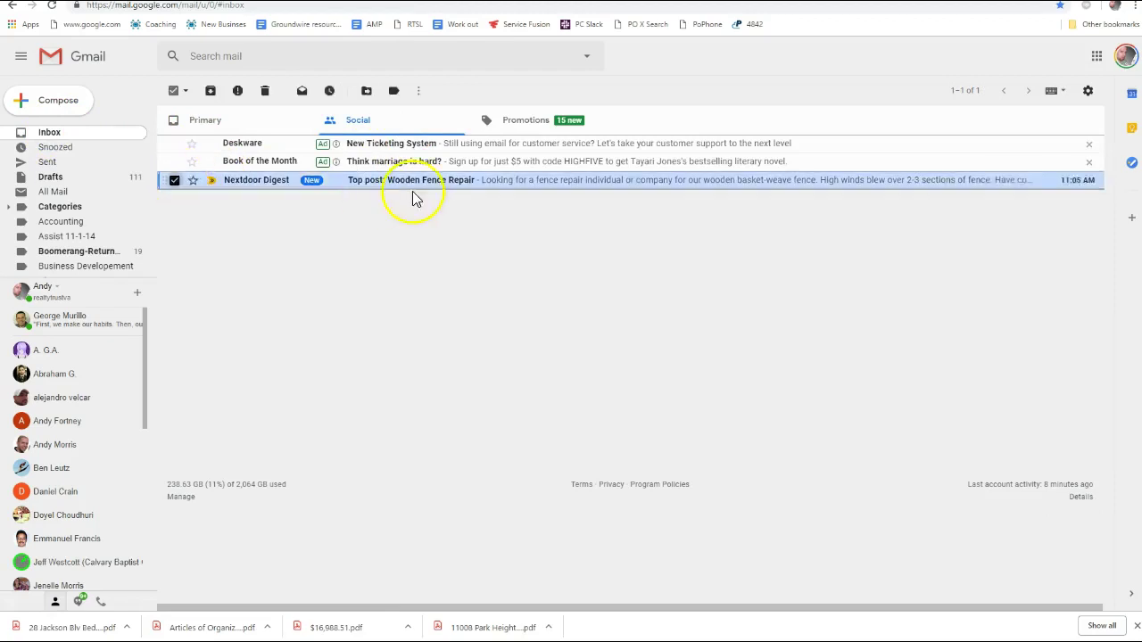
{"action": "key", "text": "e"}
In Promotions, archive seven promotional emails in a row, ending with the UPS Store email
{"action": "left_click", "coordinate": [527, 125]}
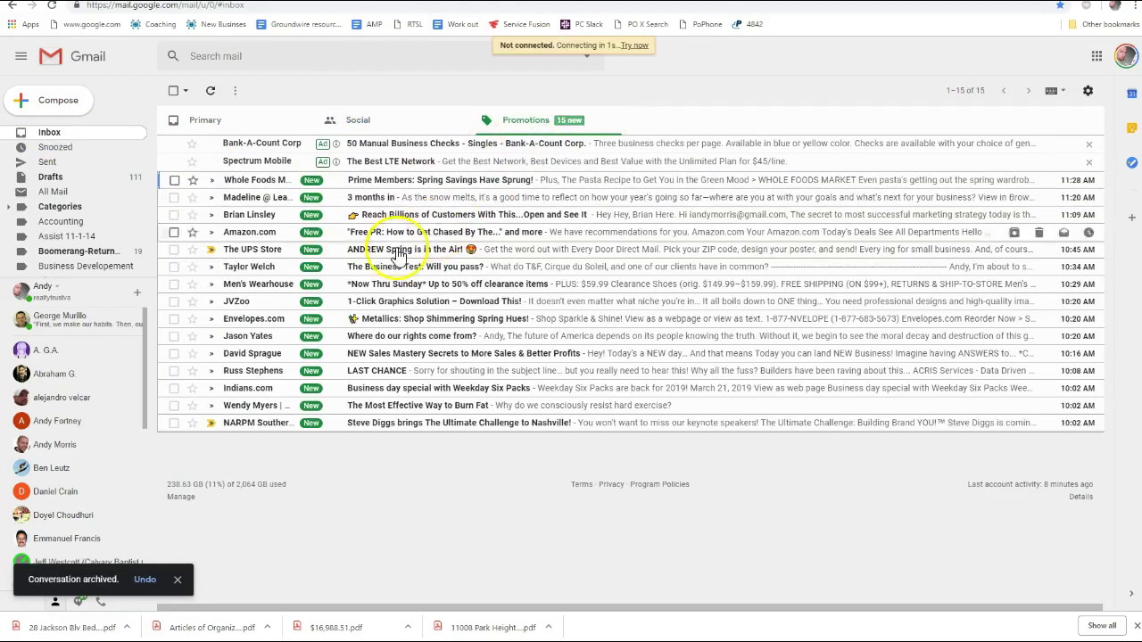
{"action": "left_click", "coordinate": [379, 423]}
{"action": "key", "text": "e"}
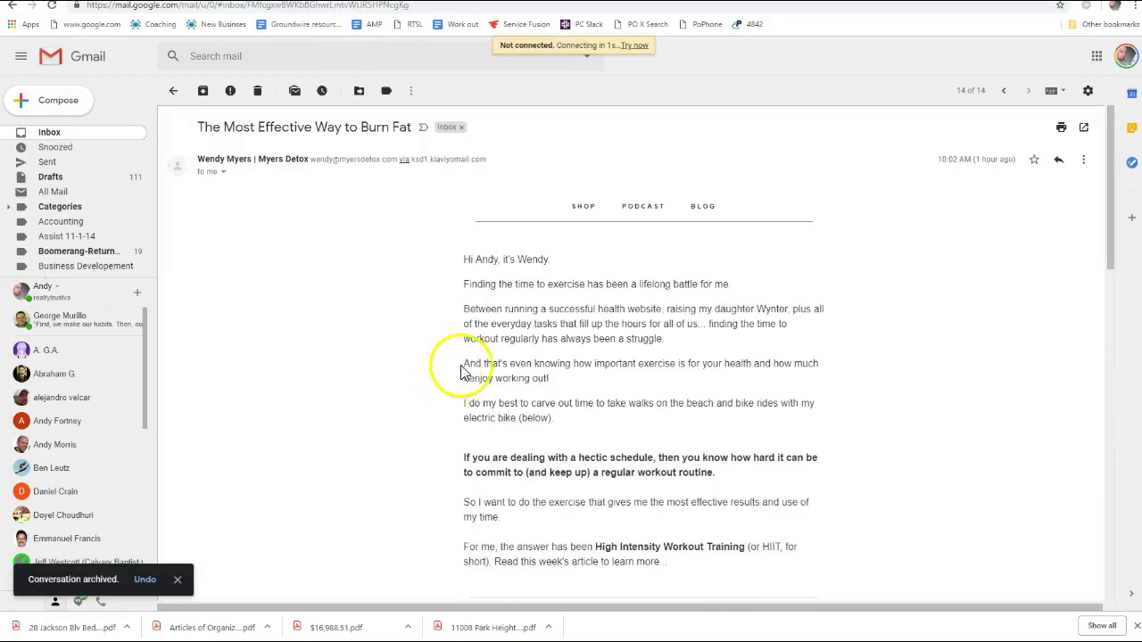
{"action": "key", "text": "e"}
{"action": "key", "text": "e"}
{"action": "key", "text": "e"}
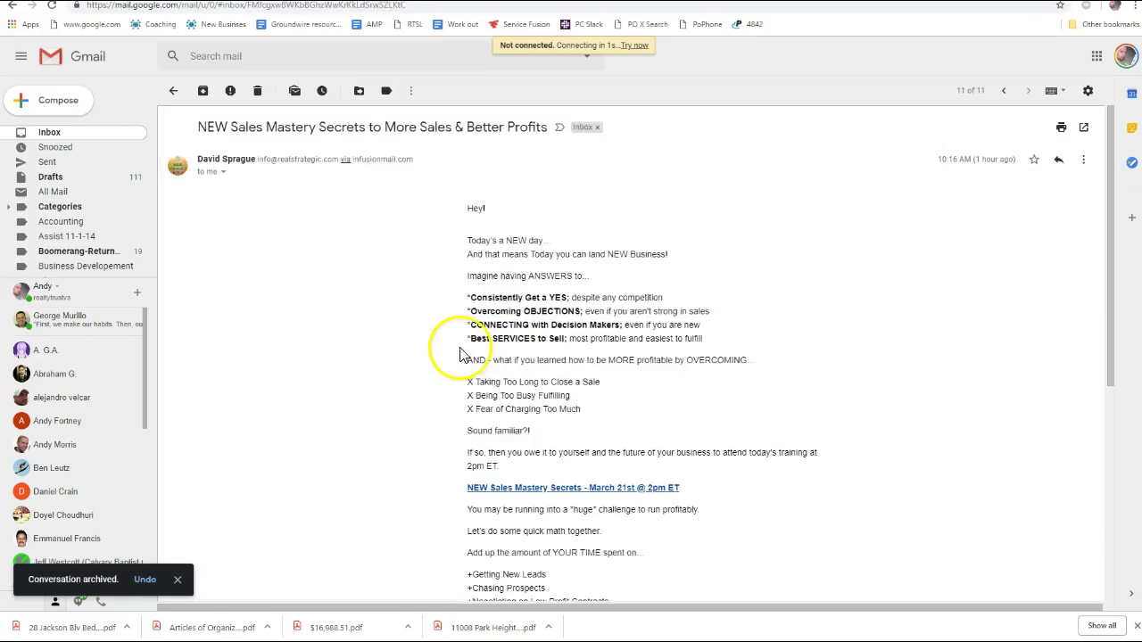
{"action": "key", "text": "e"}
{"action": "key", "text": "e"}
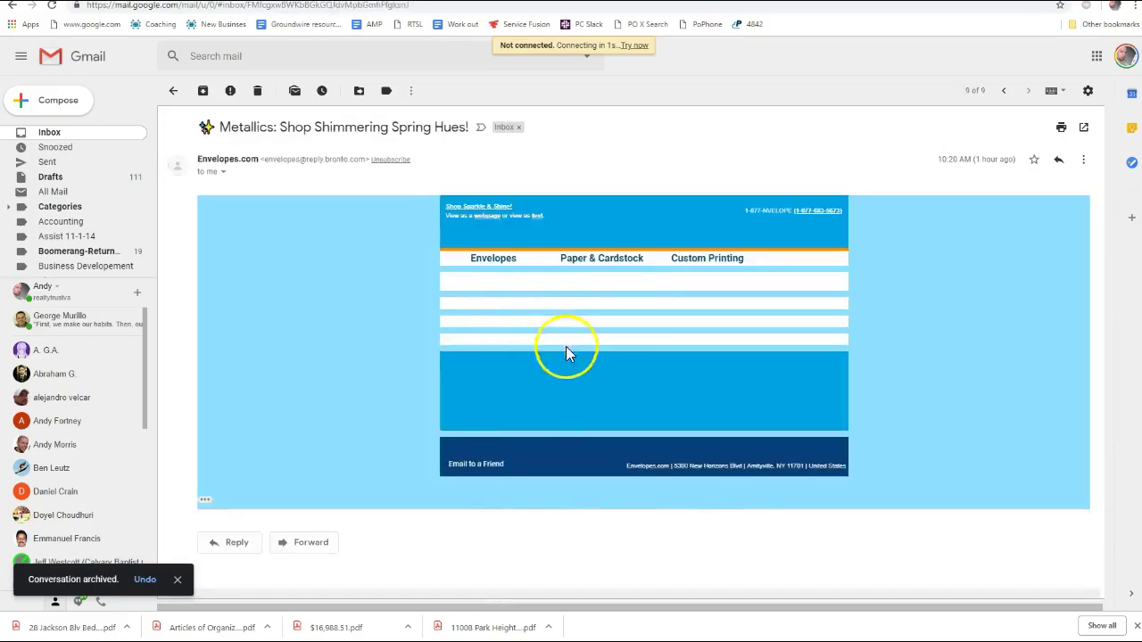
{"action": "key", "text": "e"}
{"action": "key", "text": "e"}
{"action": "key", "text": "e"}
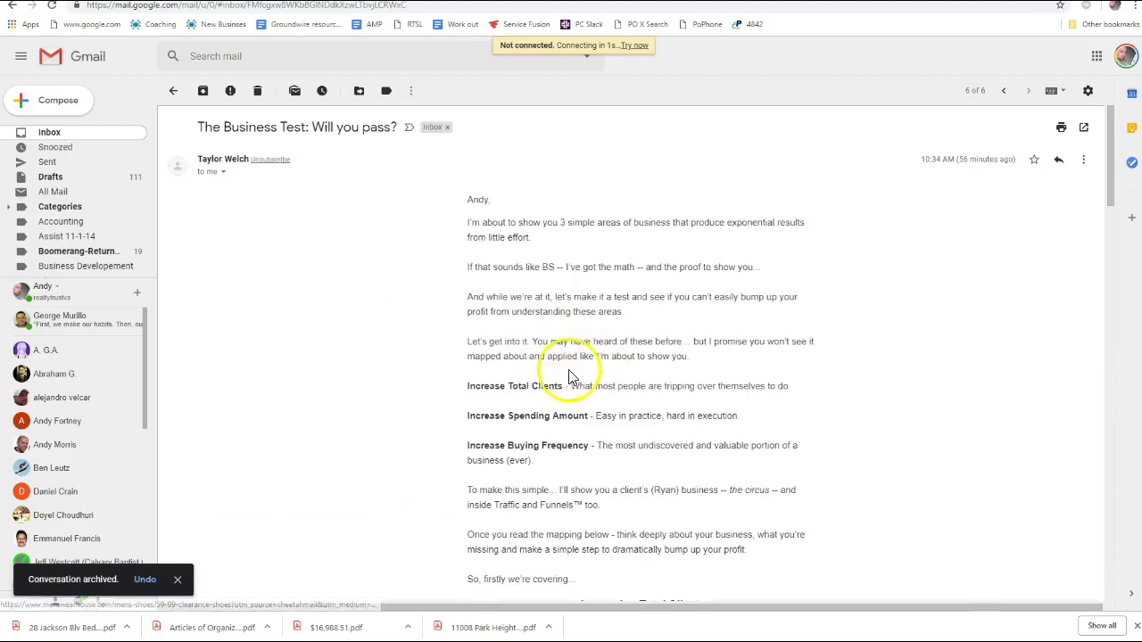
{"action": "key", "text": "e"}
{"action": "key", "text": "e"}
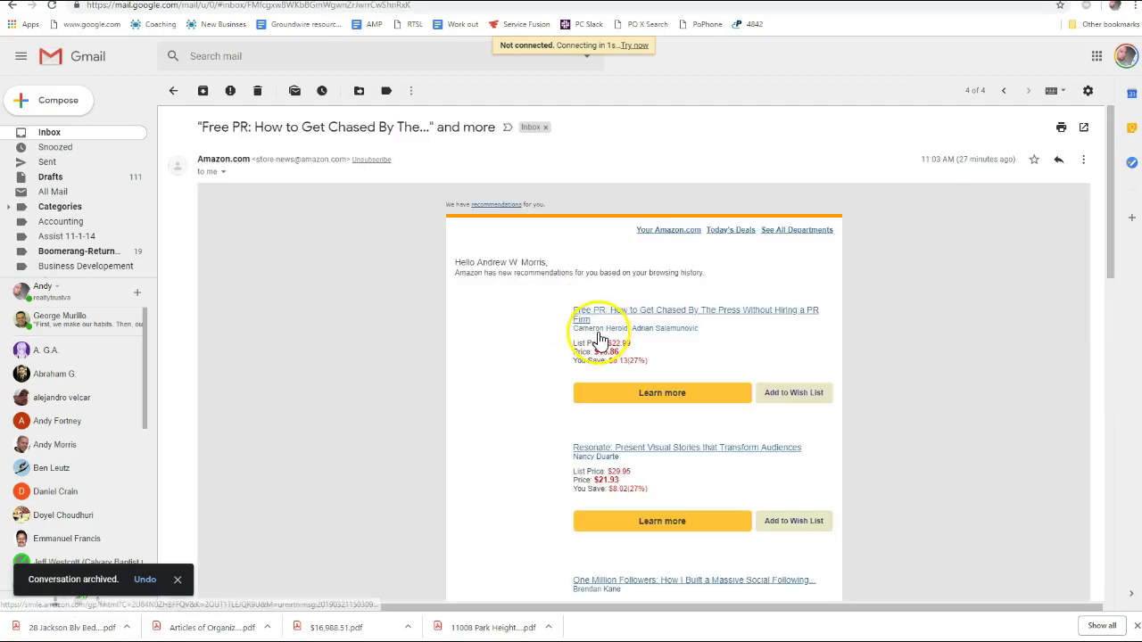
{"action": "key", "text": "e"}
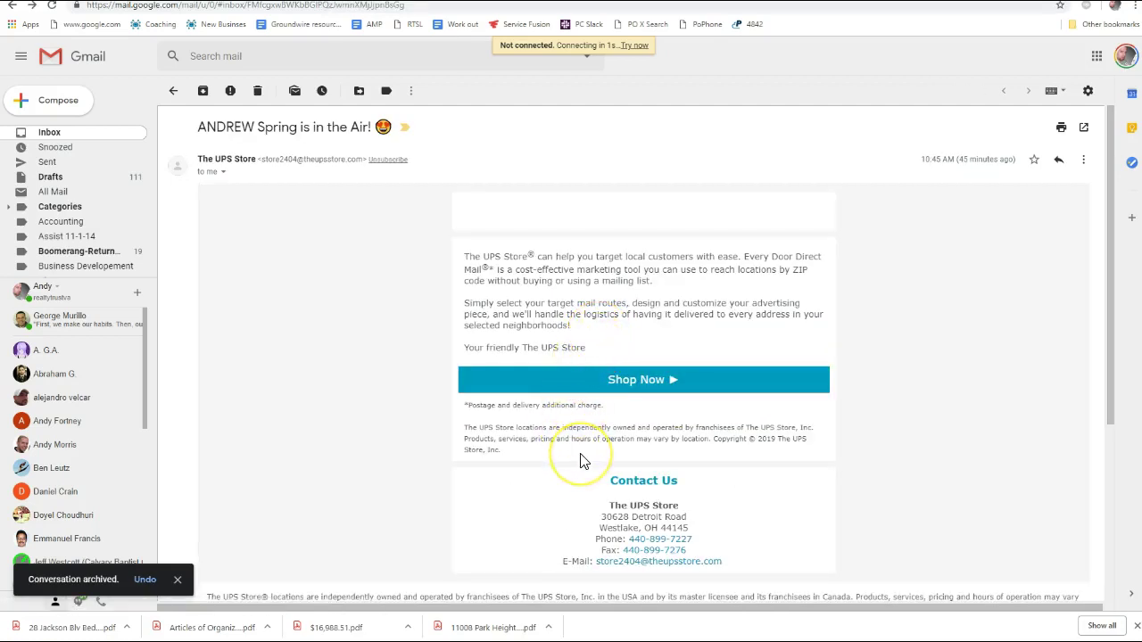
{"action": "key", "text": "e"}
Archive the remaining four promotional emails, including Leadpages, Whole Foods and Amazon, together
{"action": "left_click", "coordinate": [174, 214]}
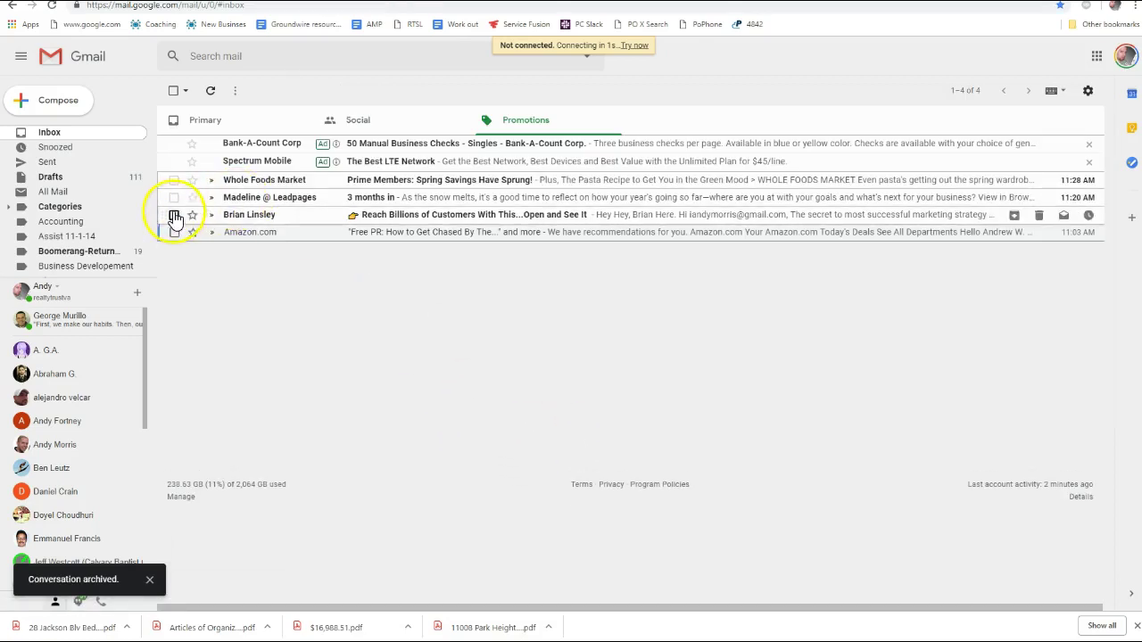
{"action": "left_click", "coordinate": [174, 197]}
{"action": "left_click", "coordinate": [174, 179]}
{"action": "left_click", "coordinate": [174, 232]}
{"action": "key", "text": "e"}
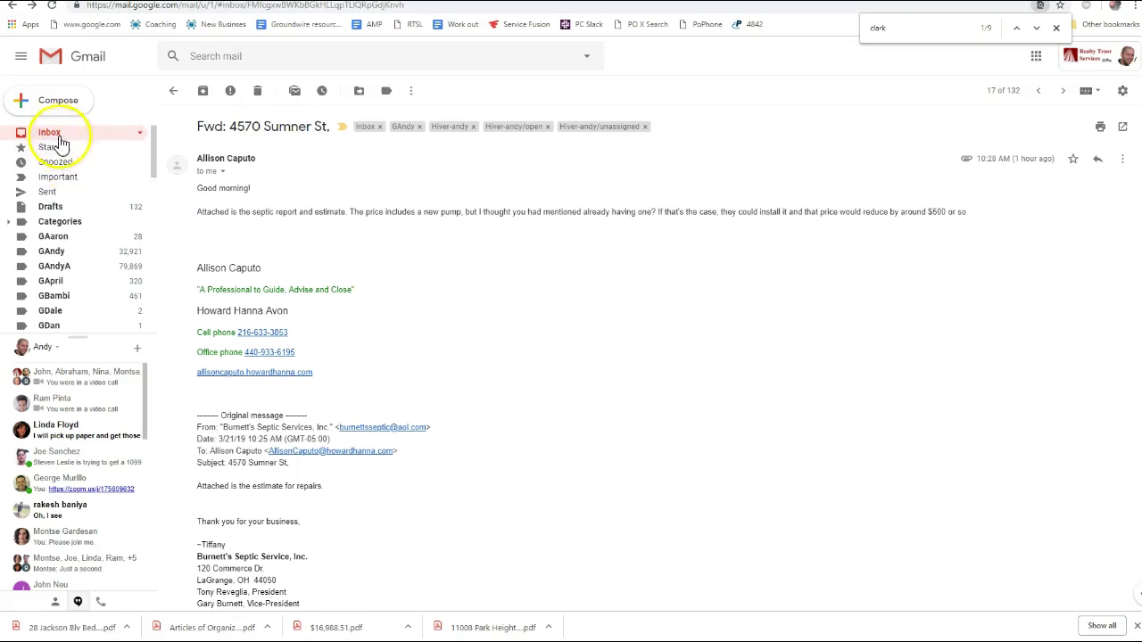
In the other account's inbox, archive two conversations plus the Overlay Buster and IdealEstate emails
{"action": "left_click", "coordinate": [49, 134]}
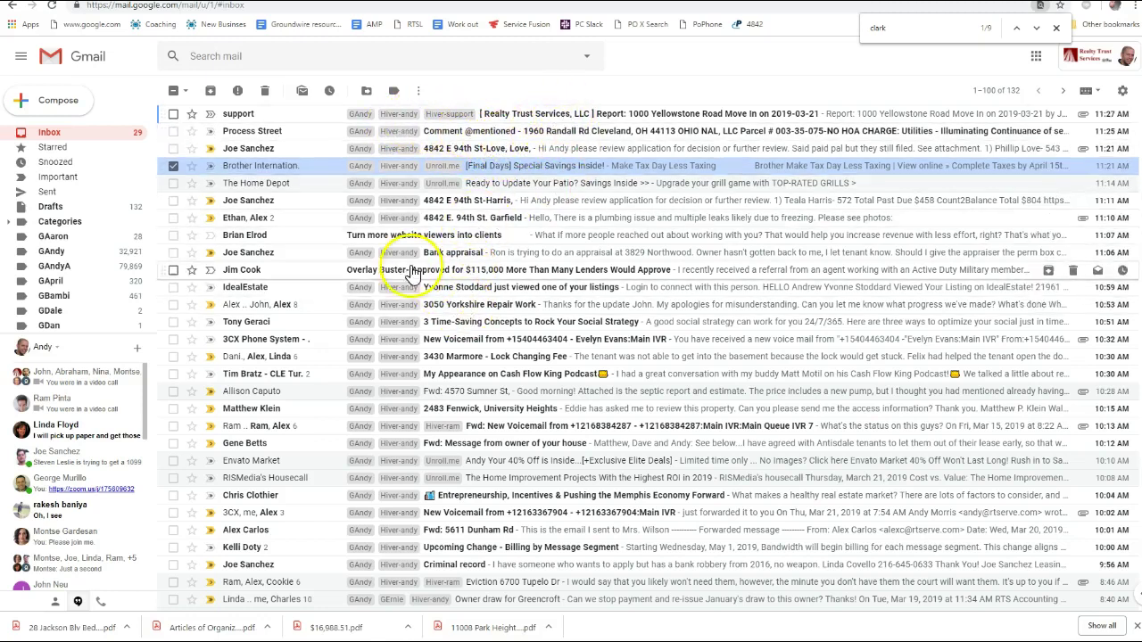
{"action": "left_click", "coordinate": [173, 235]}
{"action": "key", "text": "e"}
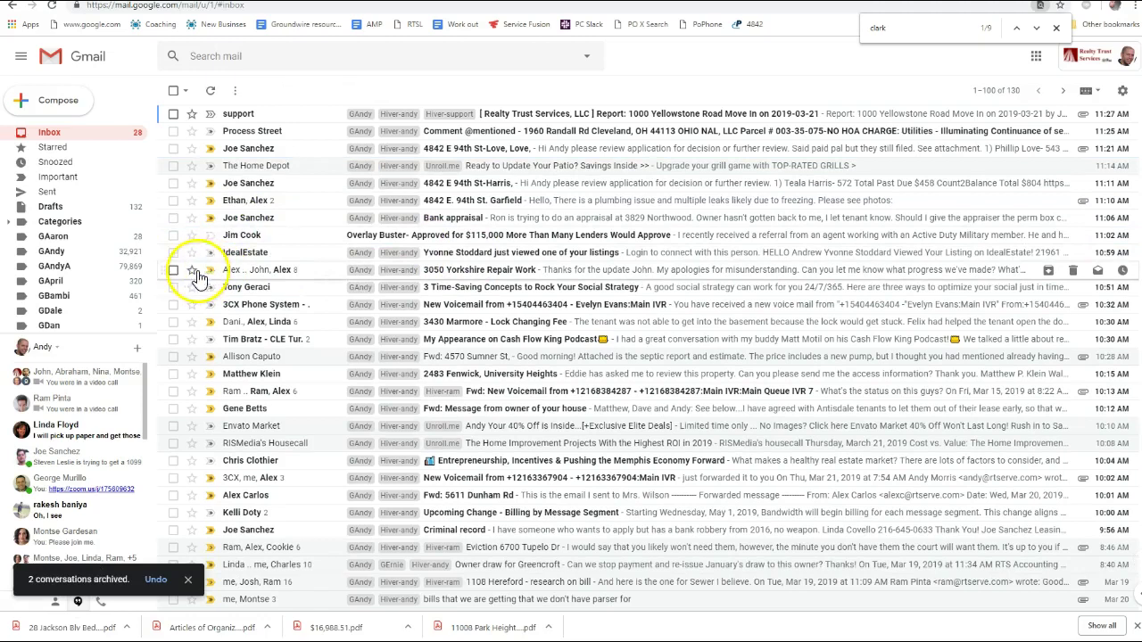
{"action": "left_click", "coordinate": [173, 237]}
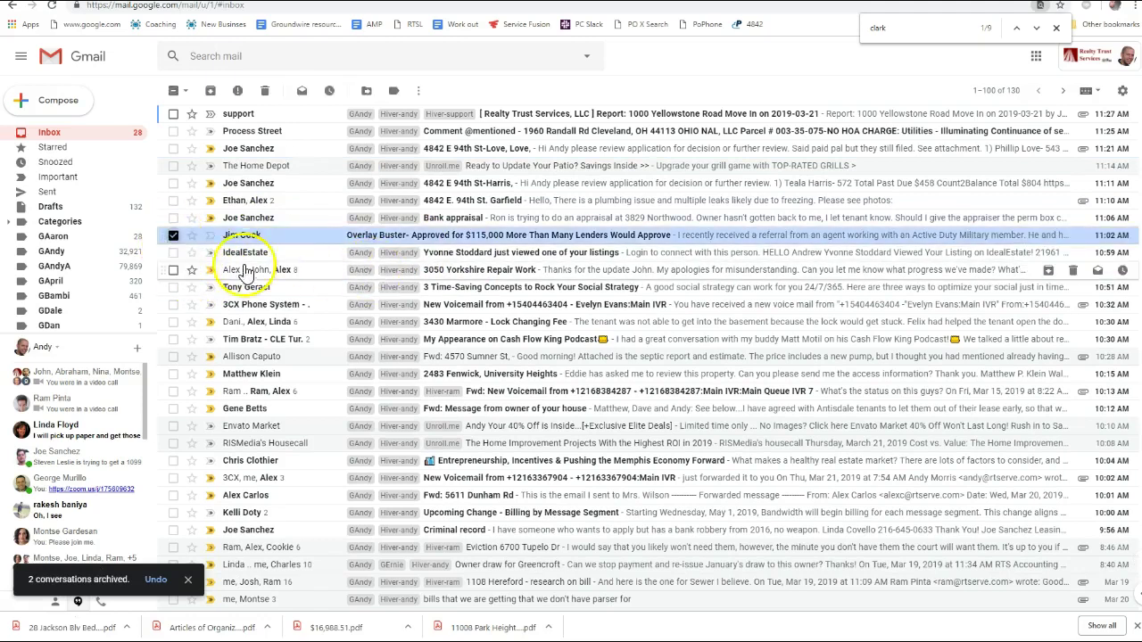
{"action": "key", "text": "e"}
{"action": "left_click", "coordinate": [173, 236]}
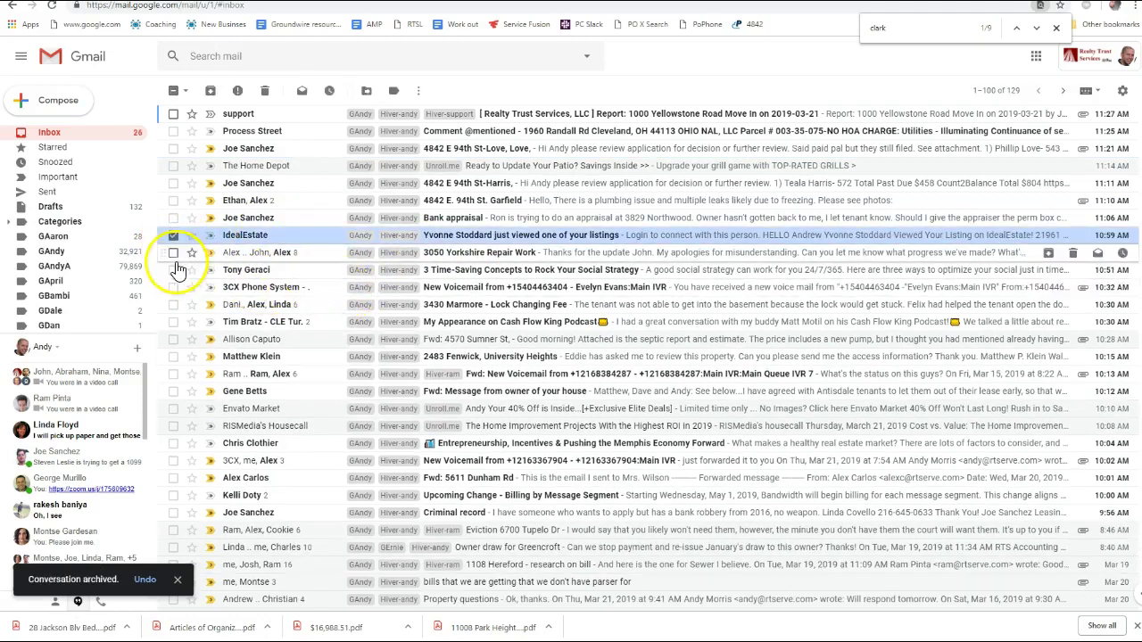
{"action": "key", "text": "e"}
Archive the social strategy newsletter and Cash Flow King Podcast email, then open 'Fwd: Message from owner of your house'
{"action": "left_click", "coordinate": [173, 252]}
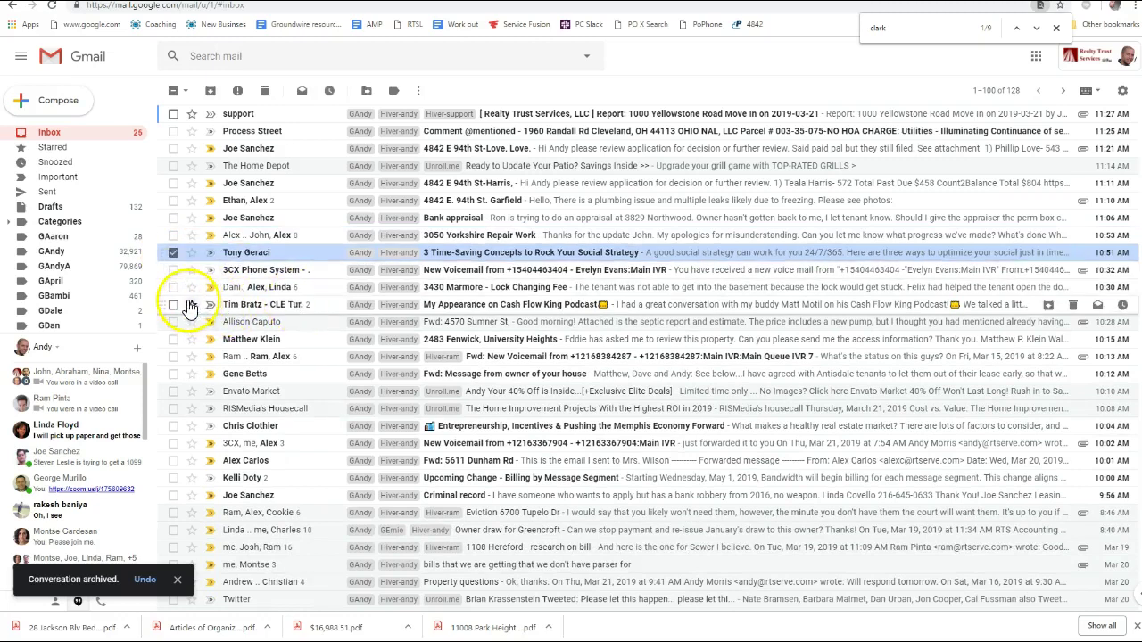
{"action": "key", "text": "e"}
{"action": "left_click", "coordinate": [173, 287]}
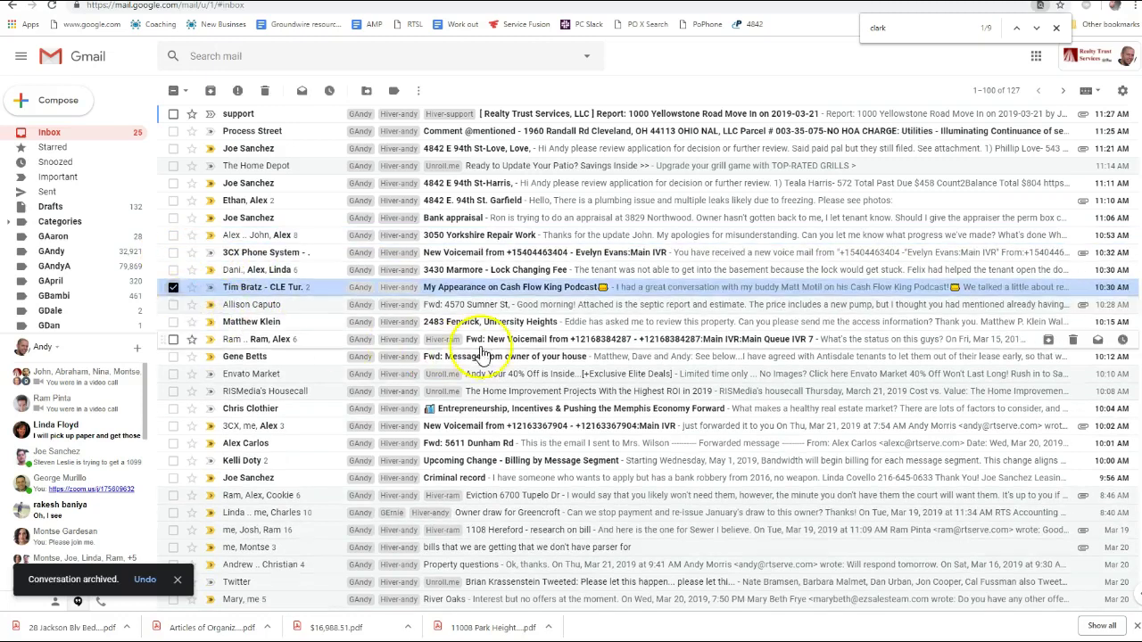
{"action": "key", "text": "e"}
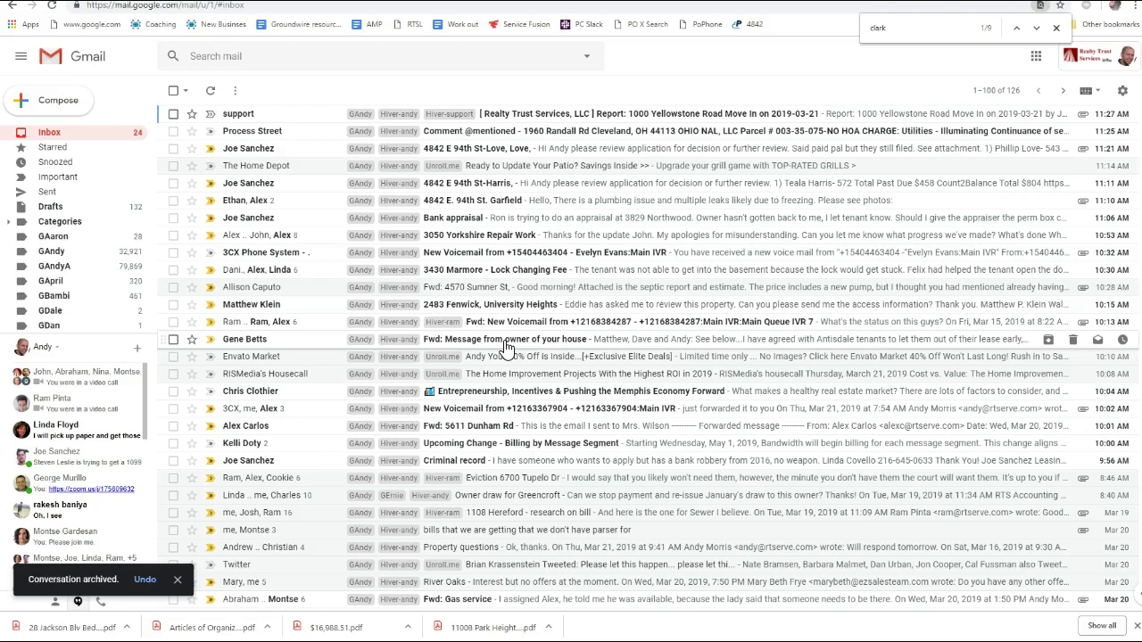
{"action": "left_click", "coordinate": [505, 345]}
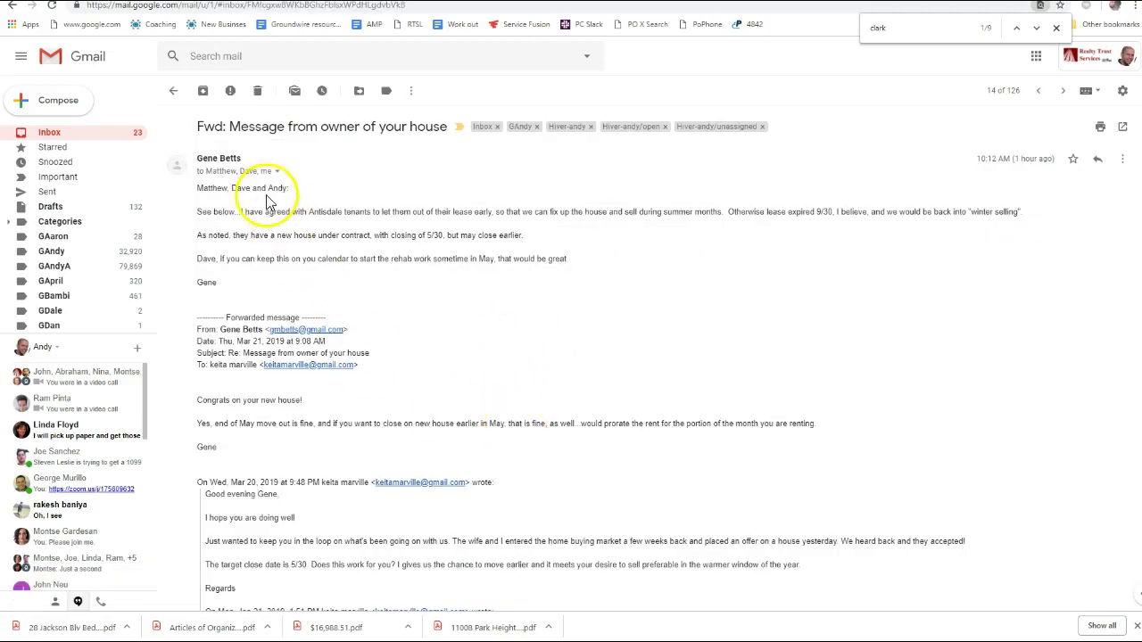
{"action": "left_click", "coordinate": [278, 173]}
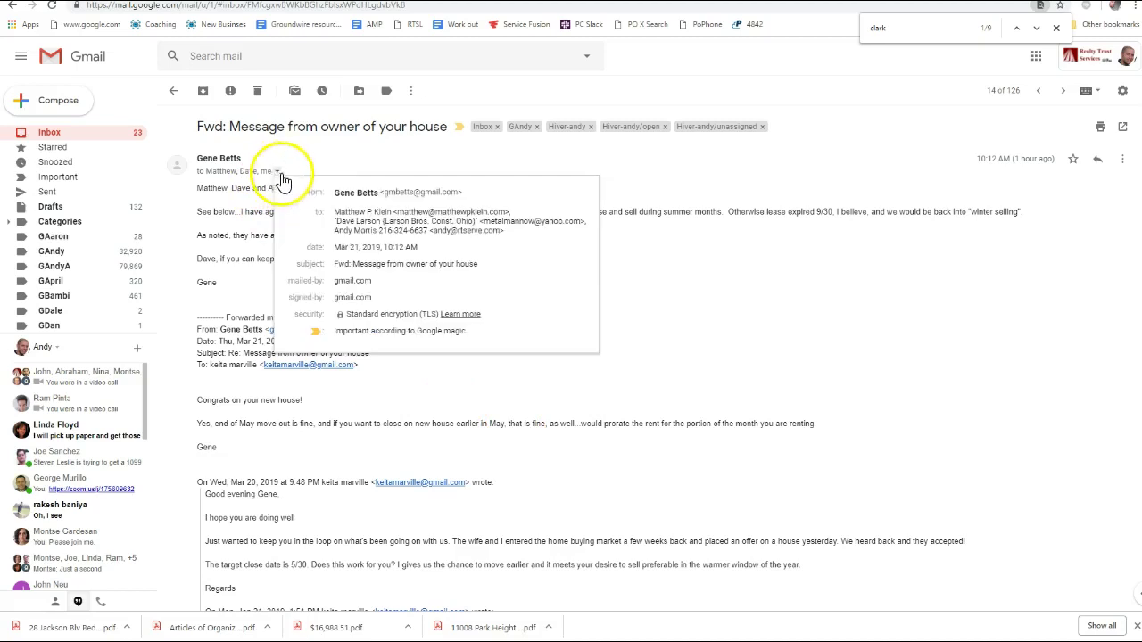
Highlight the congrats, end-of-May and target close date lines in the house thread
{"action": "left_click", "coordinate": [632, 363]}
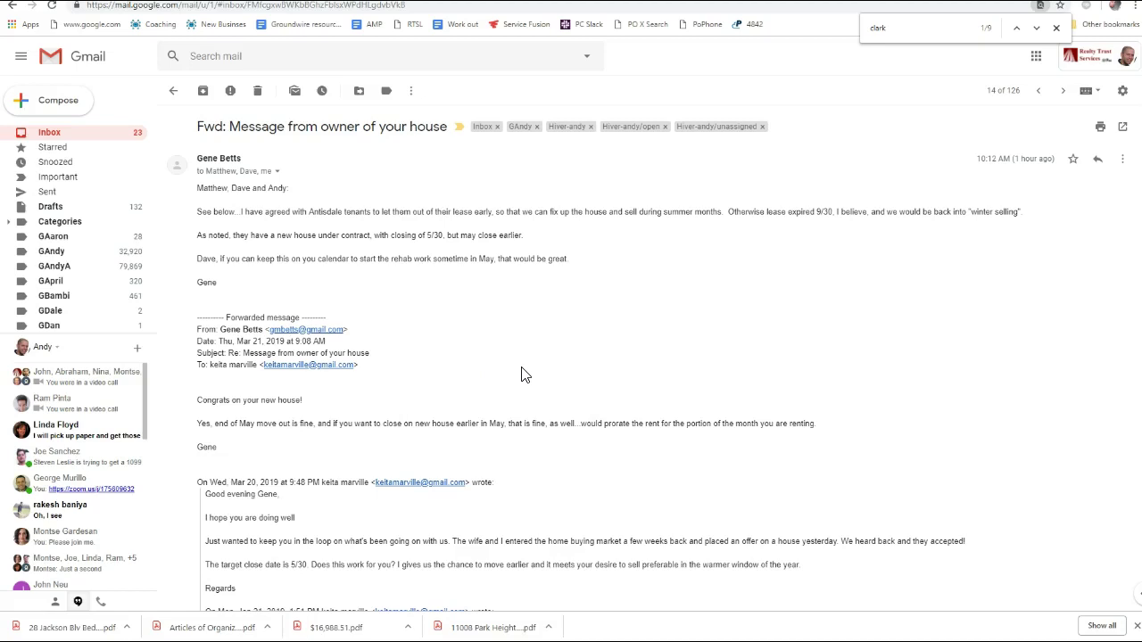
{"action": "scroll", "coordinate": [416, 387], "scroll_direction": "down", "scroll_amount": 1}
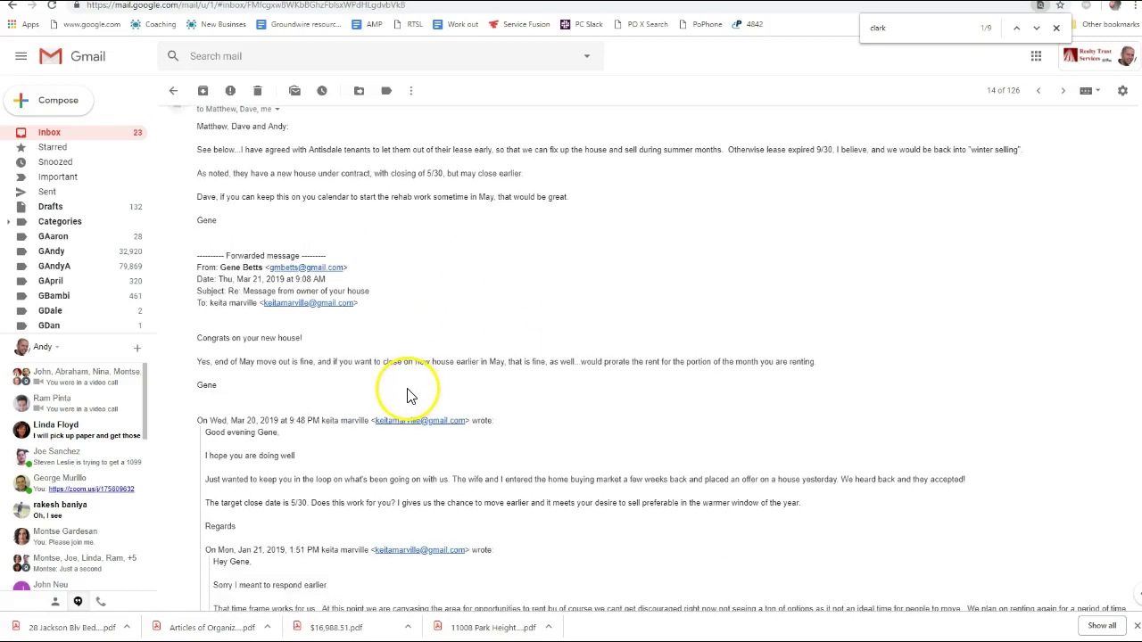
{"action": "left_click_drag", "start_coordinate": [247, 402], "coordinate": [195, 336]}
{"action": "left_click", "coordinate": [382, 523]}
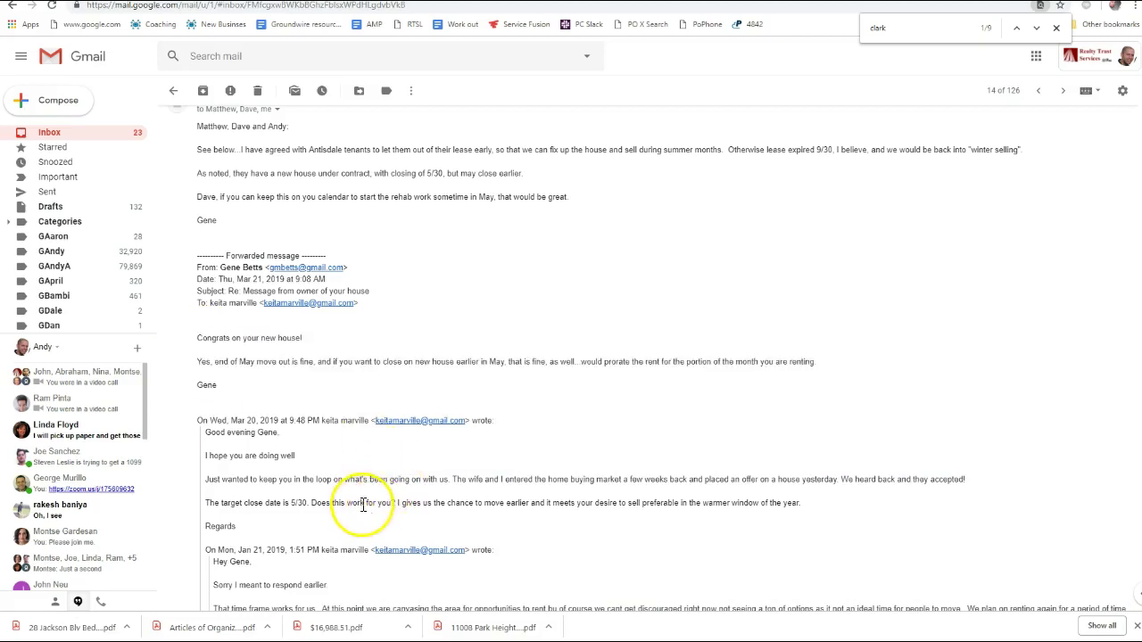
{"action": "left_click_drag", "start_coordinate": [224, 527], "coordinate": [204, 438]}
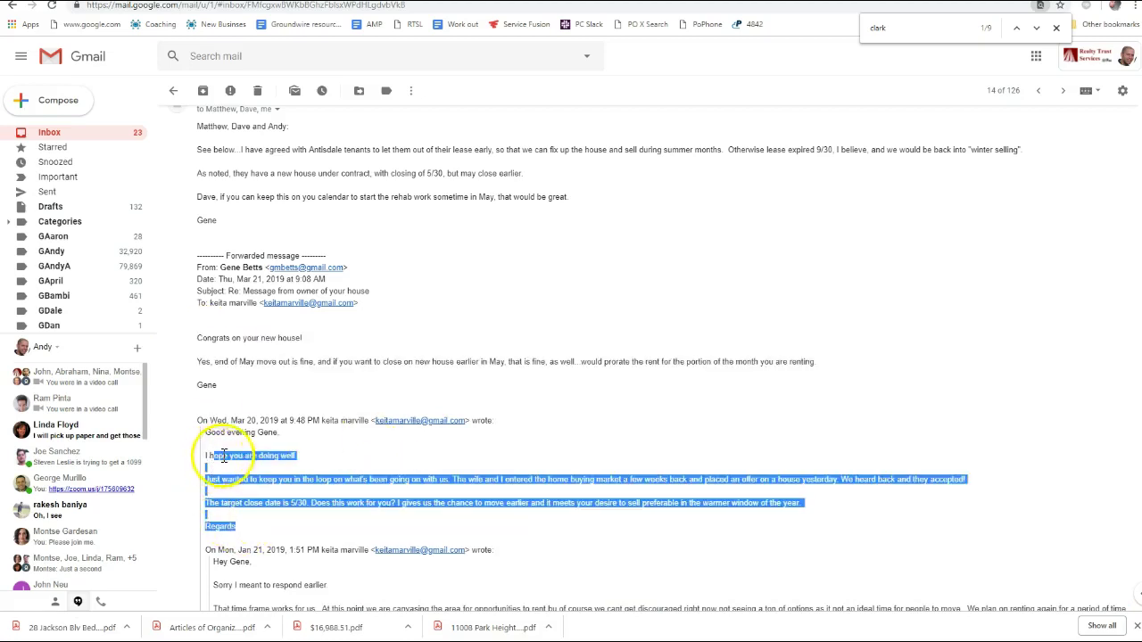
{"action": "left_click", "coordinate": [477, 499]}
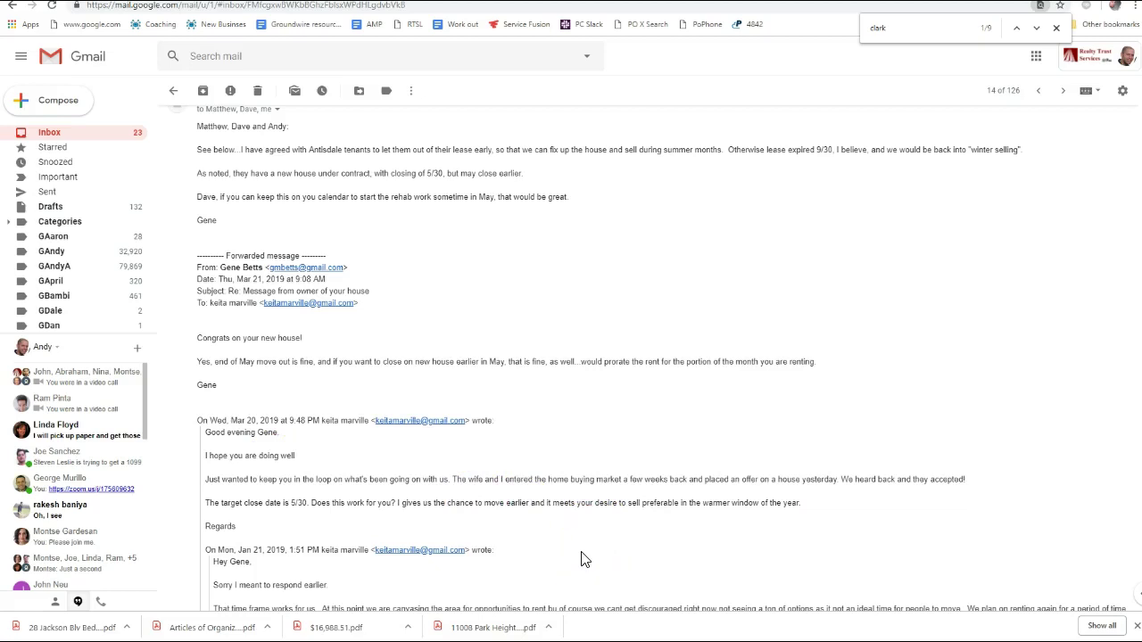
Scroll through the rest of the forwarded house thread and back up
{"action": "left_click", "coordinate": [555, 541]}
{"action": "scroll", "coordinate": [526, 536], "scroll_direction": "down", "scroll_amount": 2}
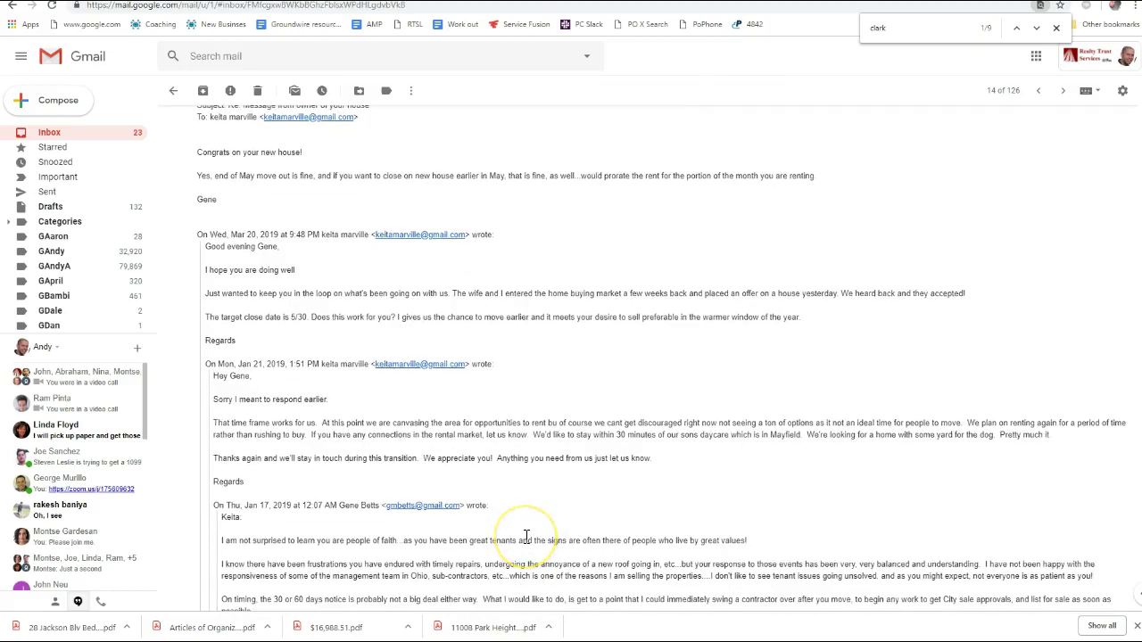
{"action": "scroll", "coordinate": [526, 540], "scroll_direction": "down", "scroll_amount": 2}
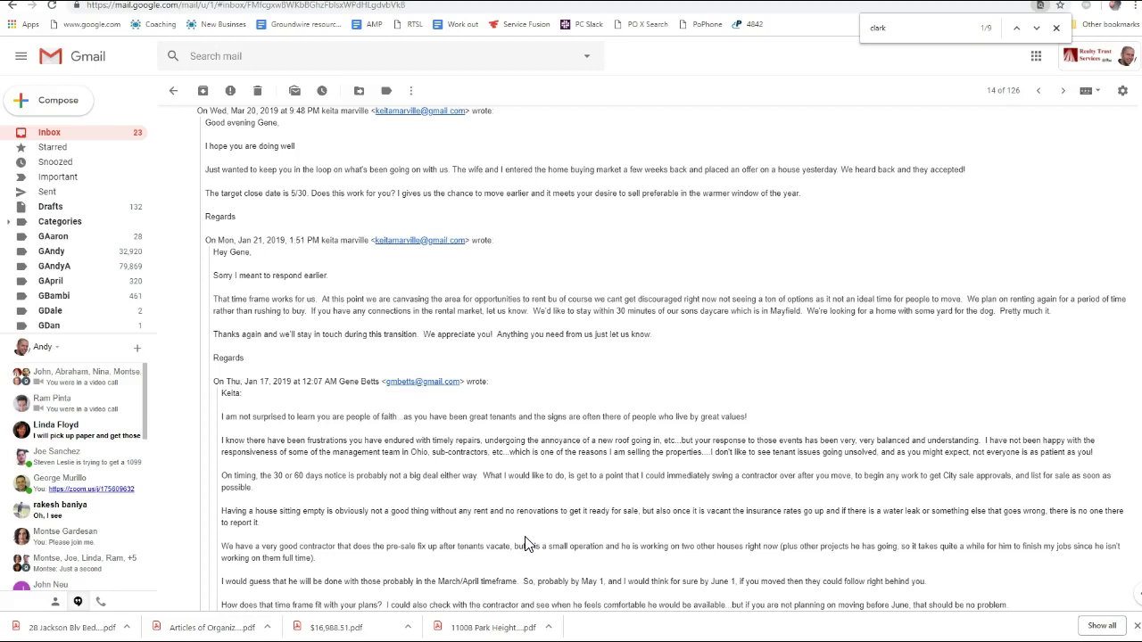
{"action": "scroll", "coordinate": [526, 544], "scroll_direction": "down", "scroll_amount": 1}
{"action": "left_click", "coordinate": [339, 447]}
{"action": "scroll", "coordinate": [375, 506], "scroll_direction": "down", "scroll_amount": 2}
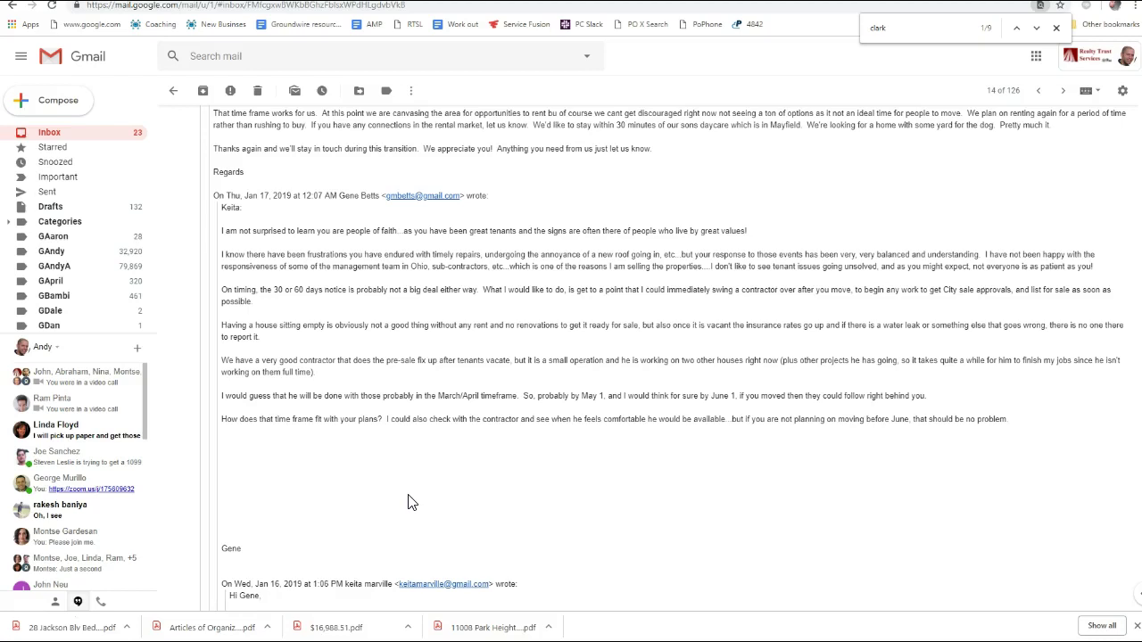
{"action": "scroll", "coordinate": [408, 502], "scroll_direction": "down", "scroll_amount": 1}
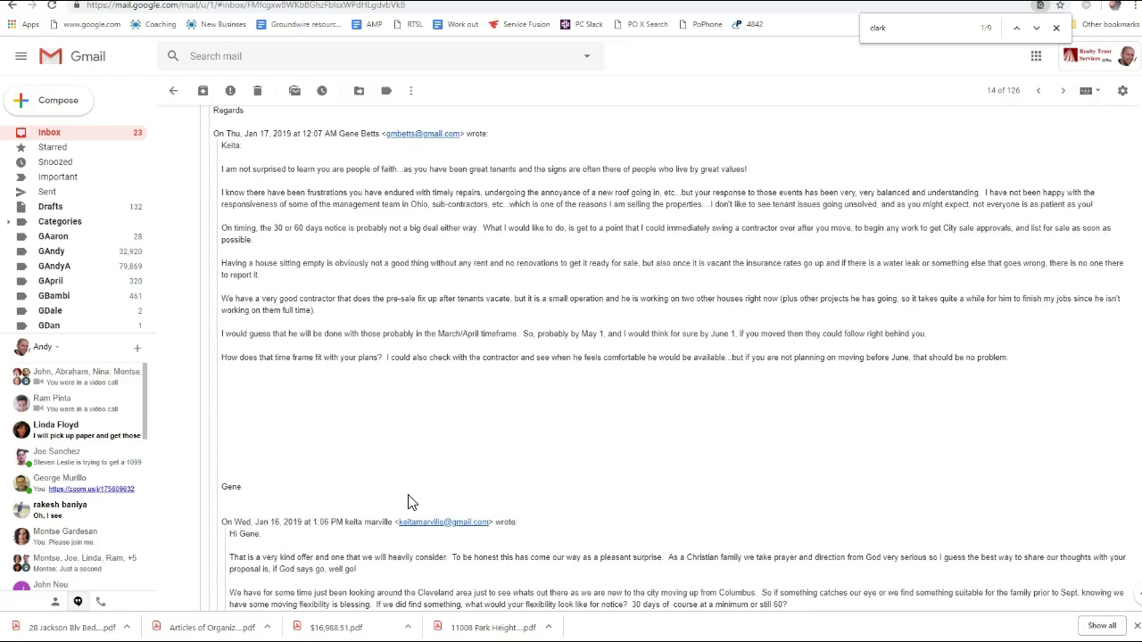
{"action": "scroll", "coordinate": [408, 502], "scroll_direction": "down", "scroll_amount": 3}
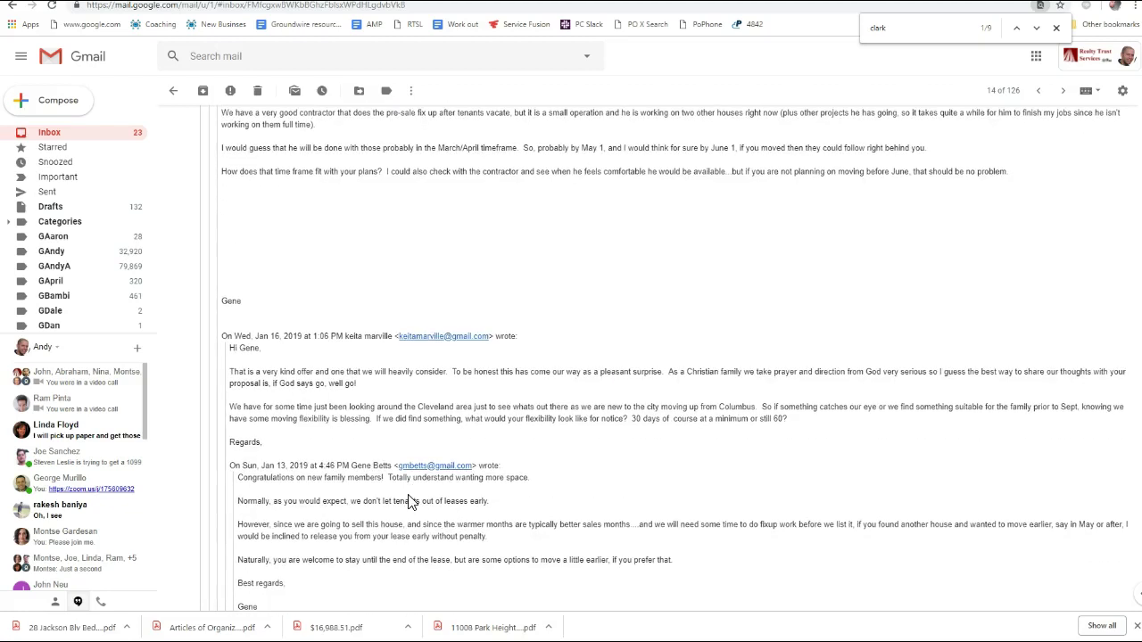
{"action": "scroll", "coordinate": [410, 502], "scroll_direction": "down", "scroll_amount": 2}
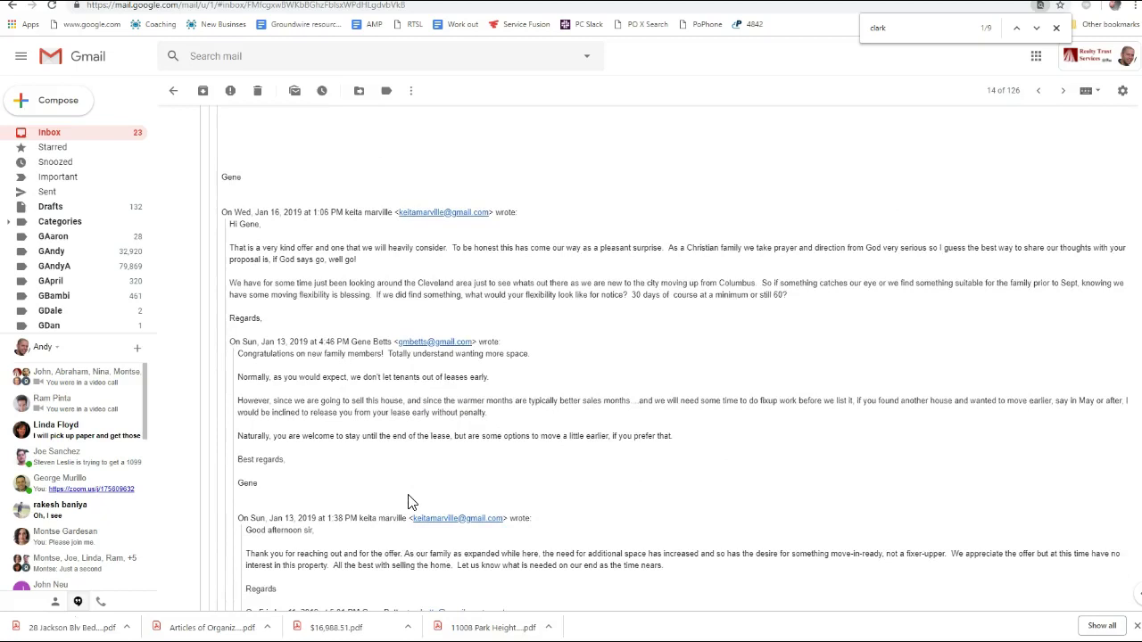
{"action": "scroll", "coordinate": [411, 502], "scroll_direction": "down", "scroll_amount": 4}
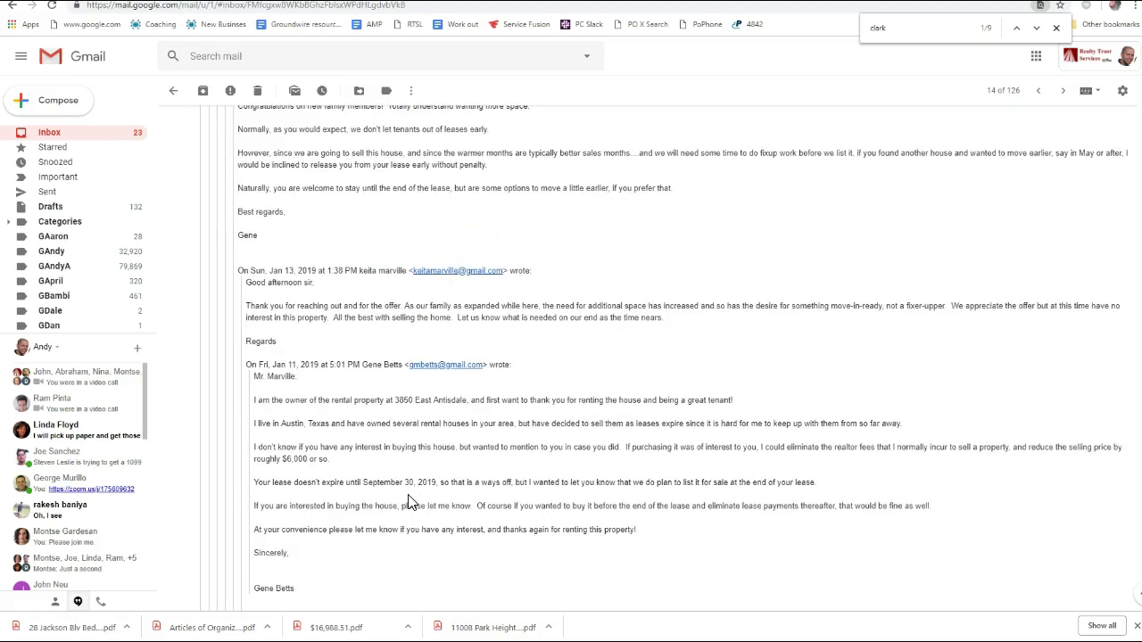
{"action": "scroll", "coordinate": [409, 503], "scroll_direction": "down", "scroll_amount": 3}
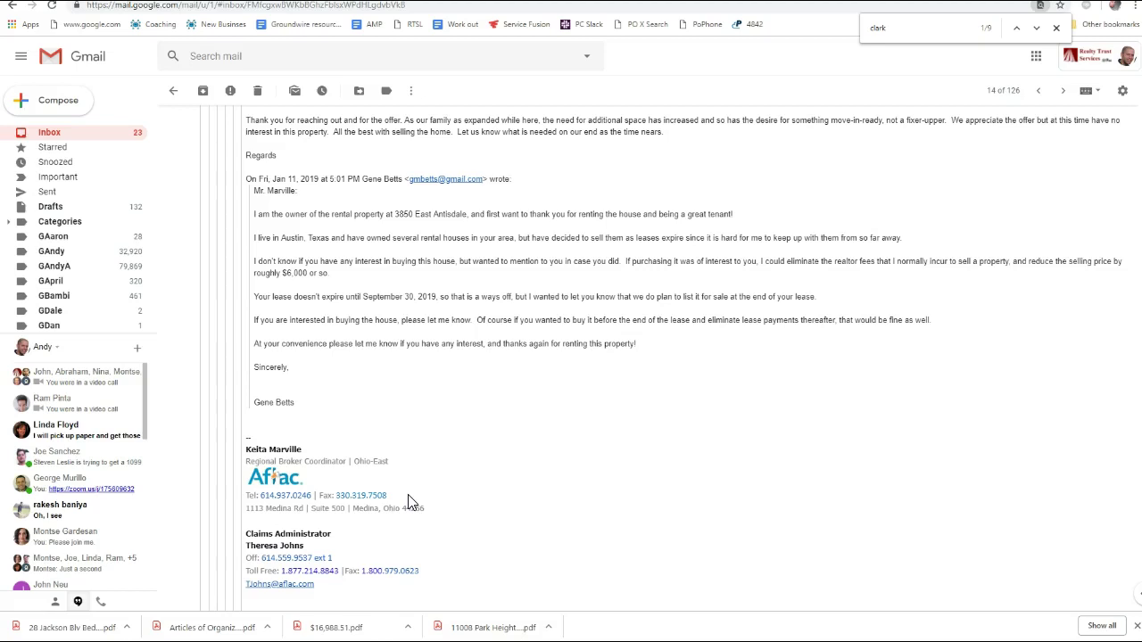
{"action": "scroll", "coordinate": [408, 339], "scroll_direction": "down", "scroll_amount": 2}
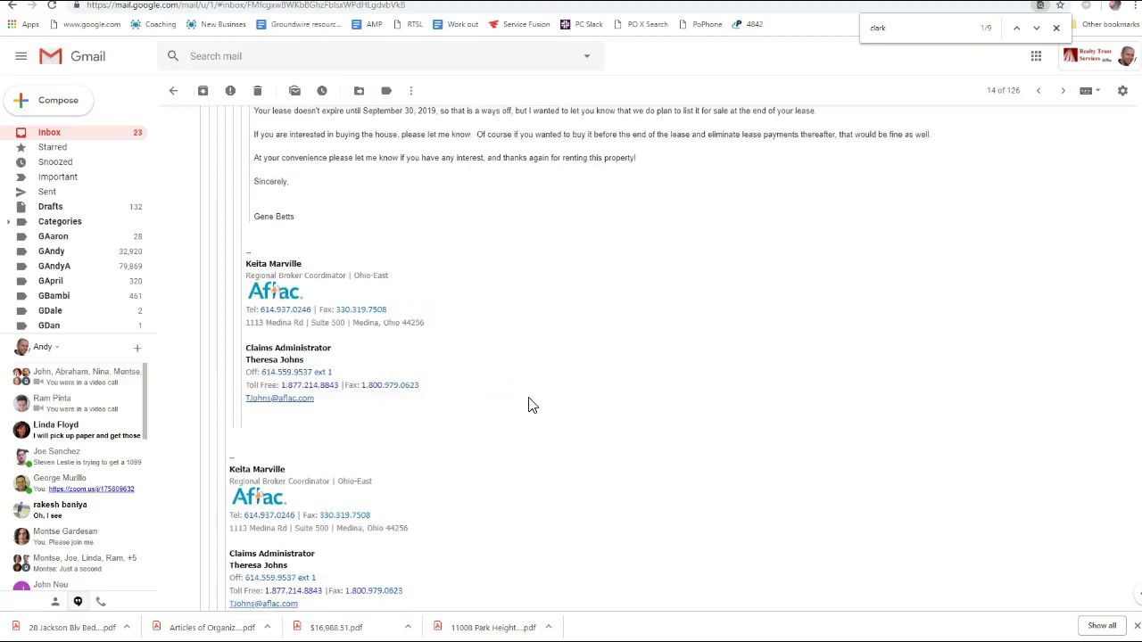
{"action": "scroll", "coordinate": [528, 406], "scroll_direction": "down", "scroll_amount": 2}
{"action": "scroll", "coordinate": [528, 406], "scroll_direction": "up", "scroll_amount": 8}
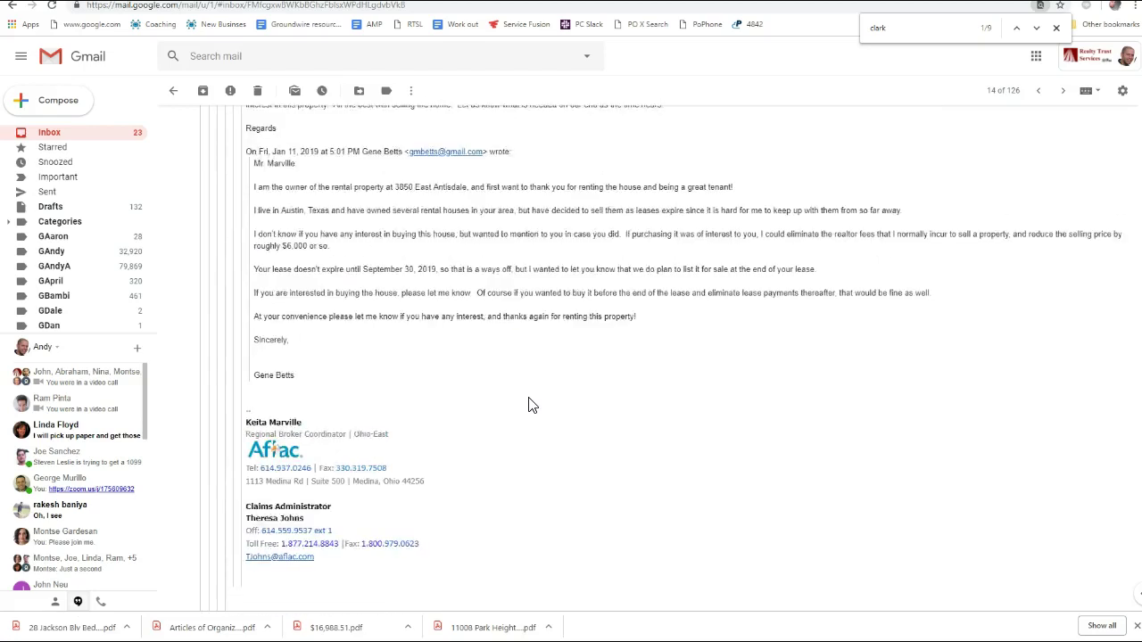
{"action": "scroll", "coordinate": [529, 406], "scroll_direction": "up", "scroll_amount": 10}
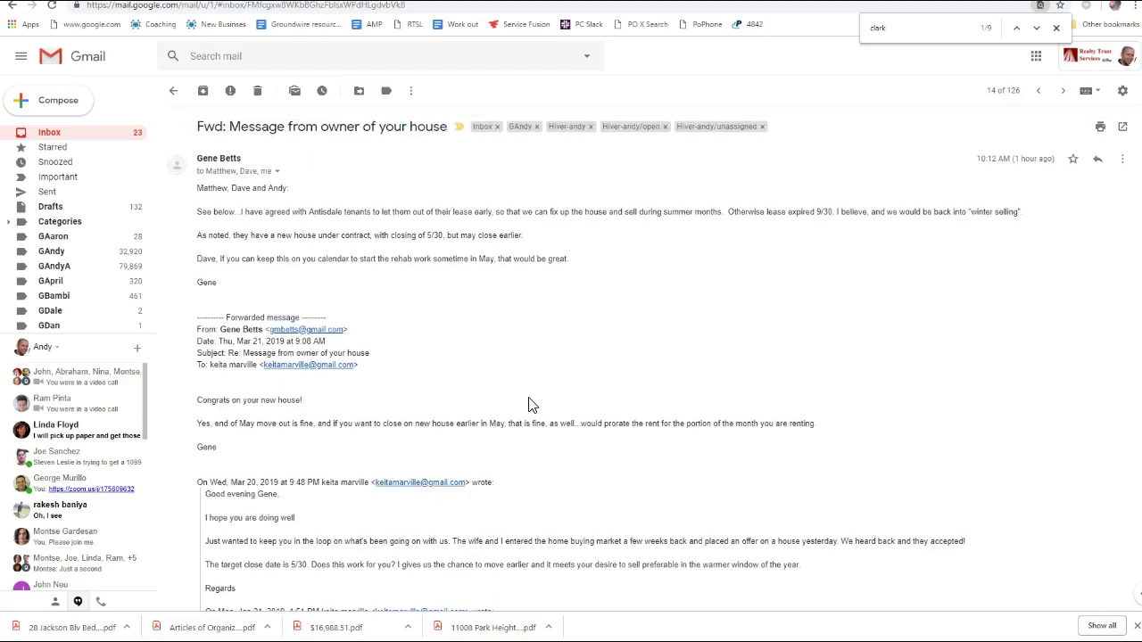
Select the contractor's full address line from the recipient details
{"action": "left_click", "coordinate": [278, 173]}
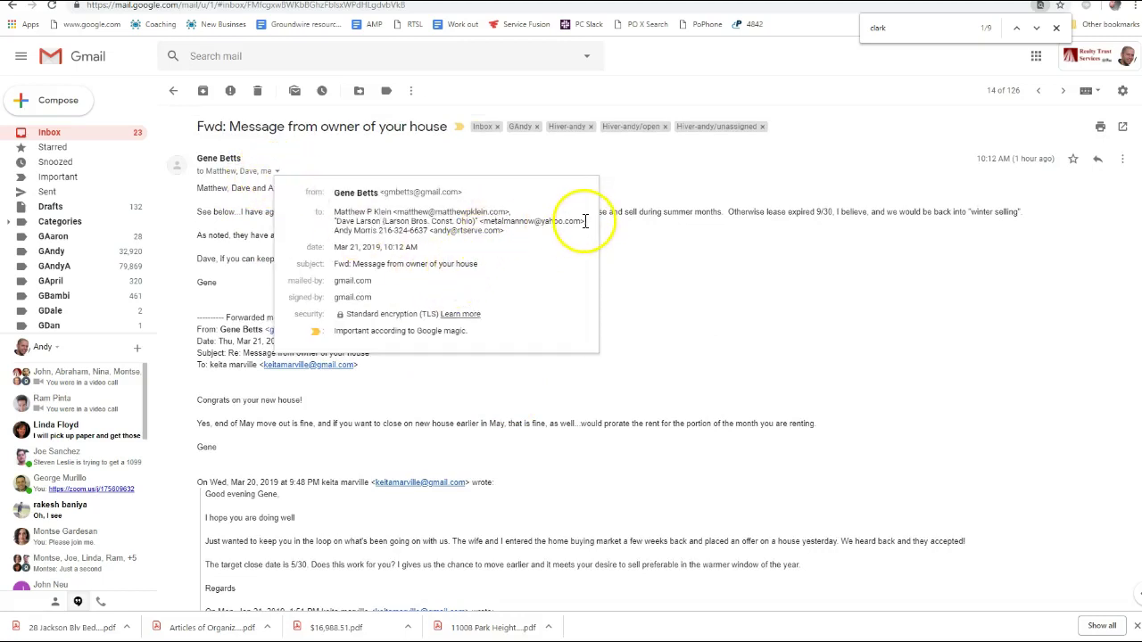
{"action": "left_click_drag", "start_coordinate": [584, 222], "coordinate": [334, 229]}
{"action": "key", "text": "ctrl+c"}
{"action": "left_click", "coordinate": [720, 282]}
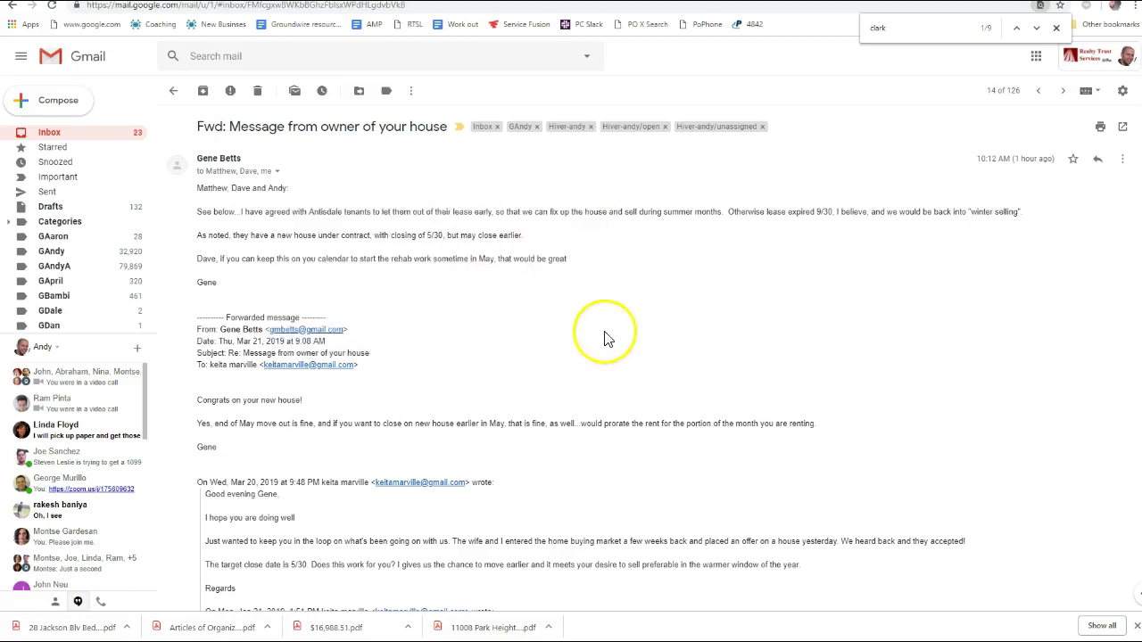
Forward the thread to a colleague with the contractor's address and a note suggesting them for make-ready work
{"action": "type", "text": "f"}
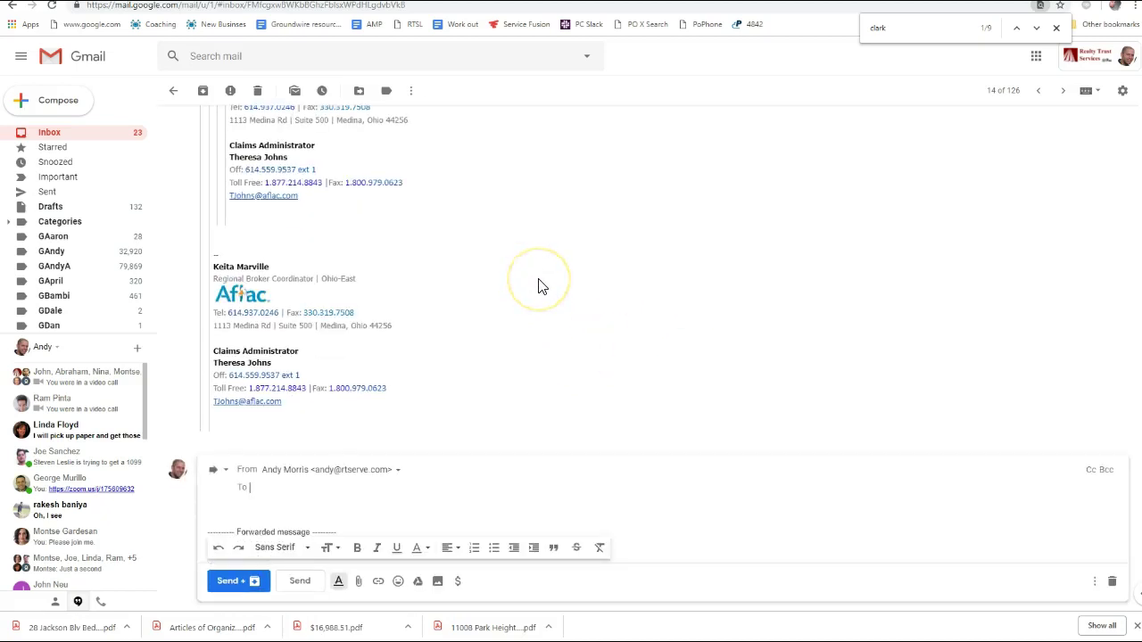
{"action": "type", "text": "john"}
{"action": "key", "text": "Return"}
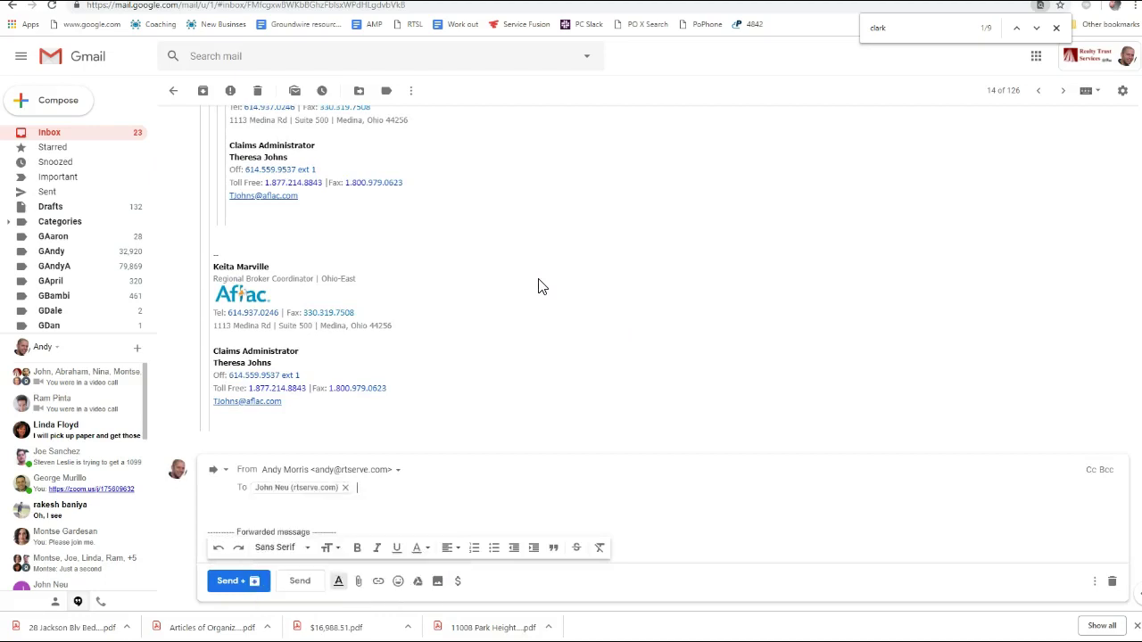
{"action": "key", "text": "Tab"}
{"action": "key", "text": "ctrl+v"}
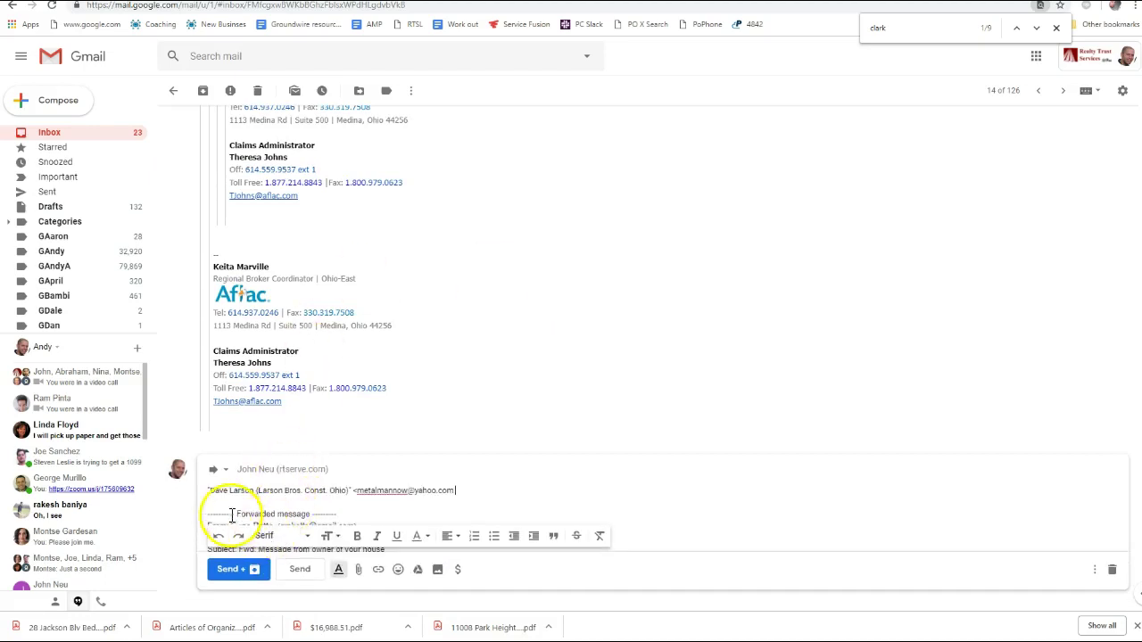
{"action": "left_click", "coordinate": [212, 490]}
{"action": "type", "text": "see"}
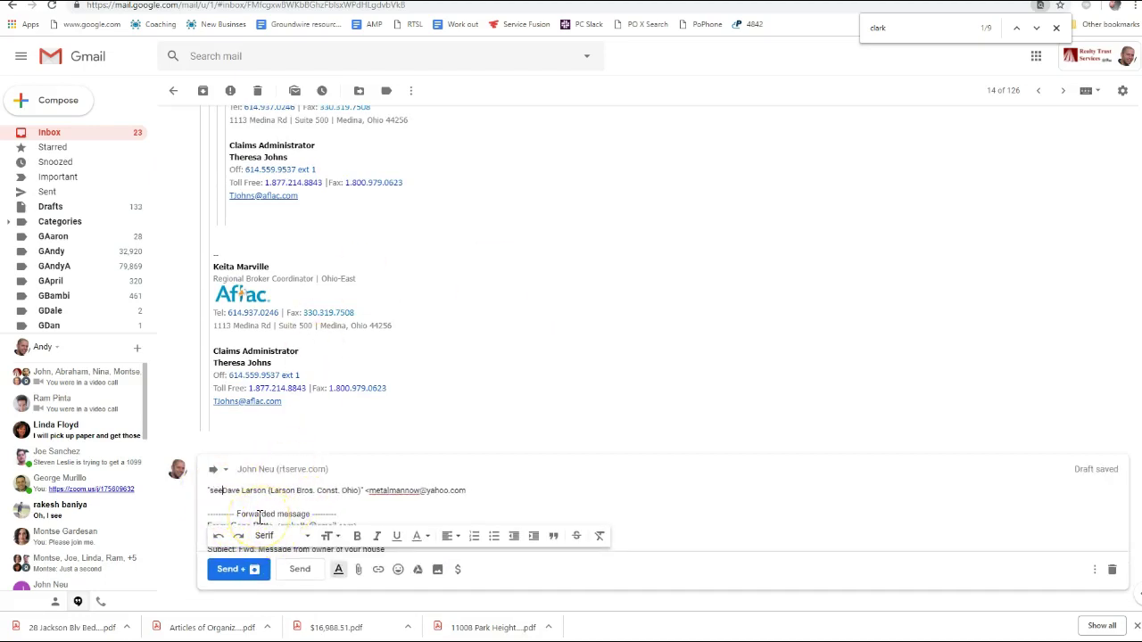
{"action": "key", "text": "BackSpace"}
{"action": "key", "text": "BackSpace"}
{"action": "key", "text": "BackSpace"}
{"action": "key", "text": "BackSpace"}
{"action": "type", "text": "see about usin"}
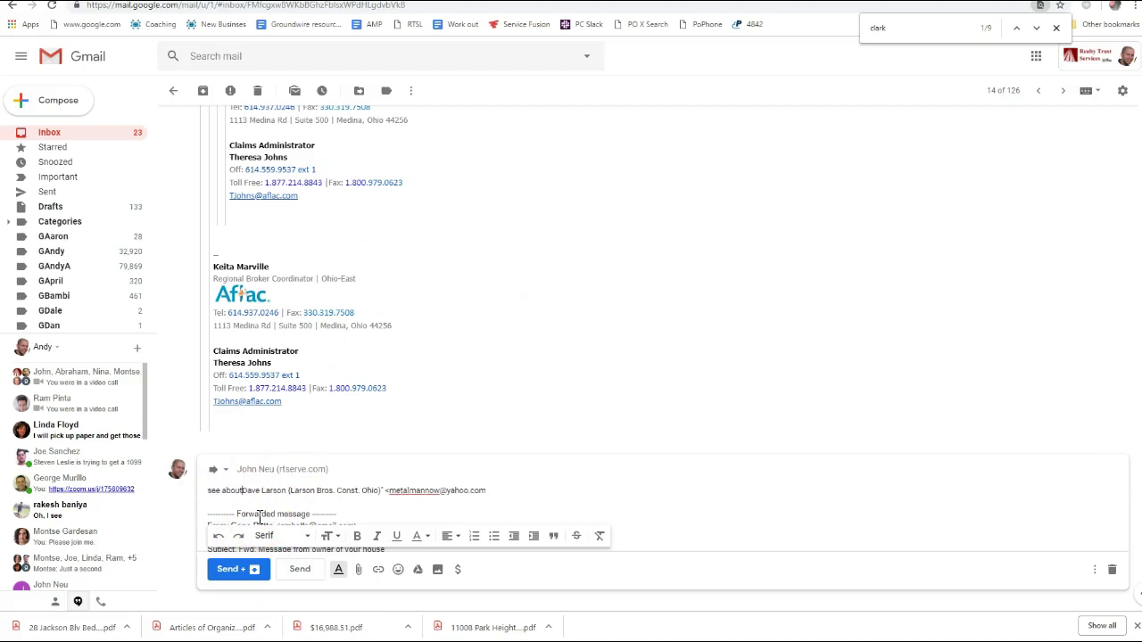
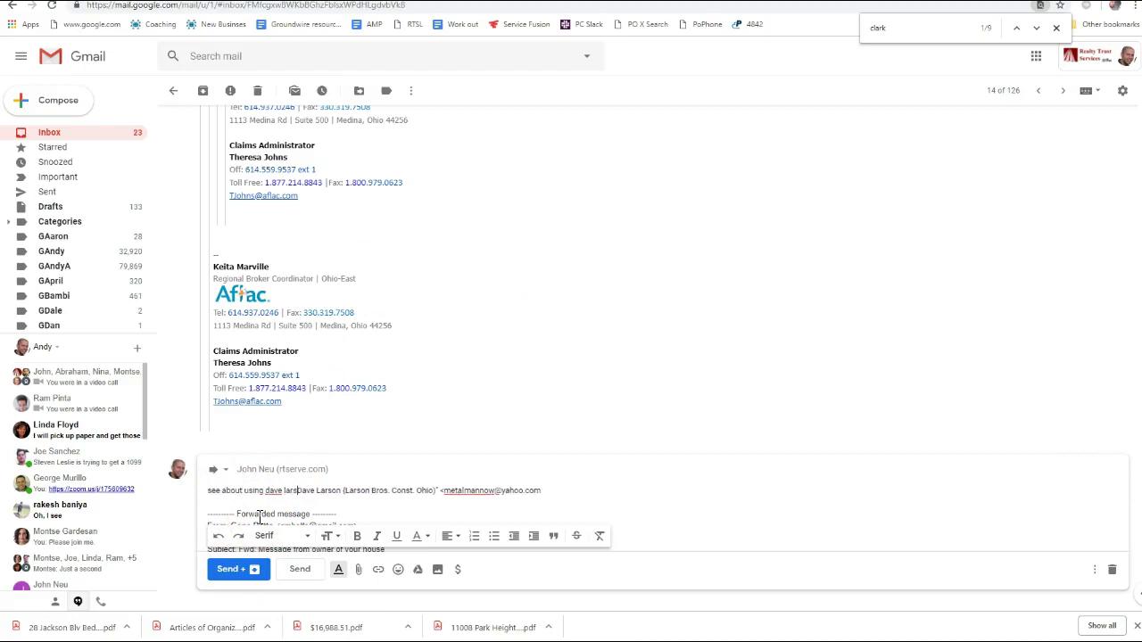
{"action": "type", "text": "as a "}
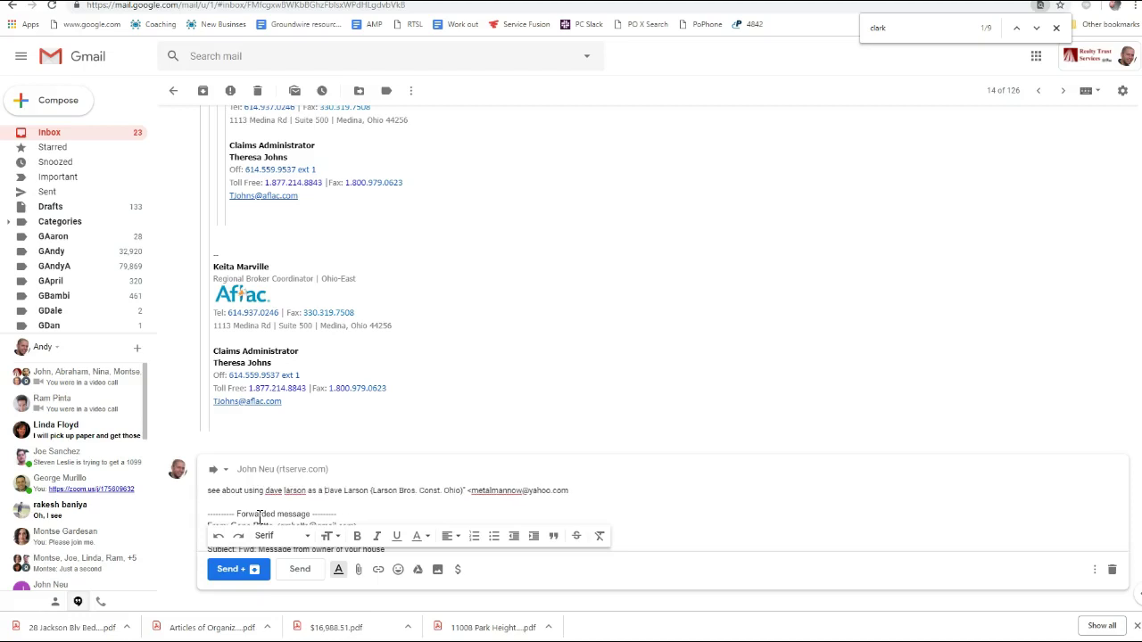
{"action": "type", "text": "make ready co"}
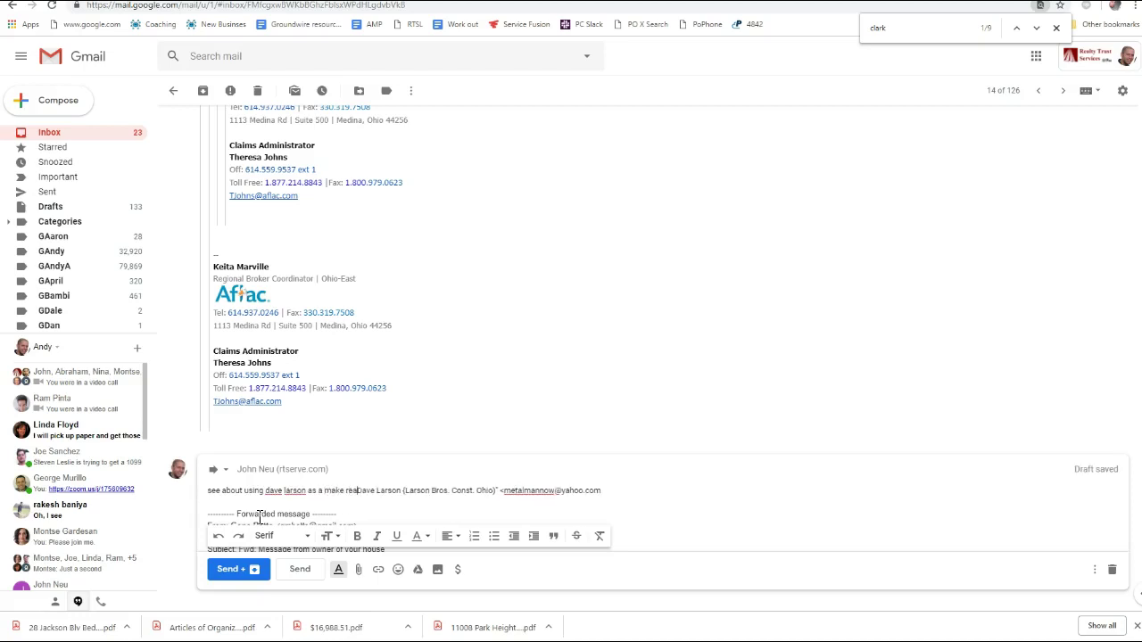
{"action": "type", "text": "ntractor. we have o"}
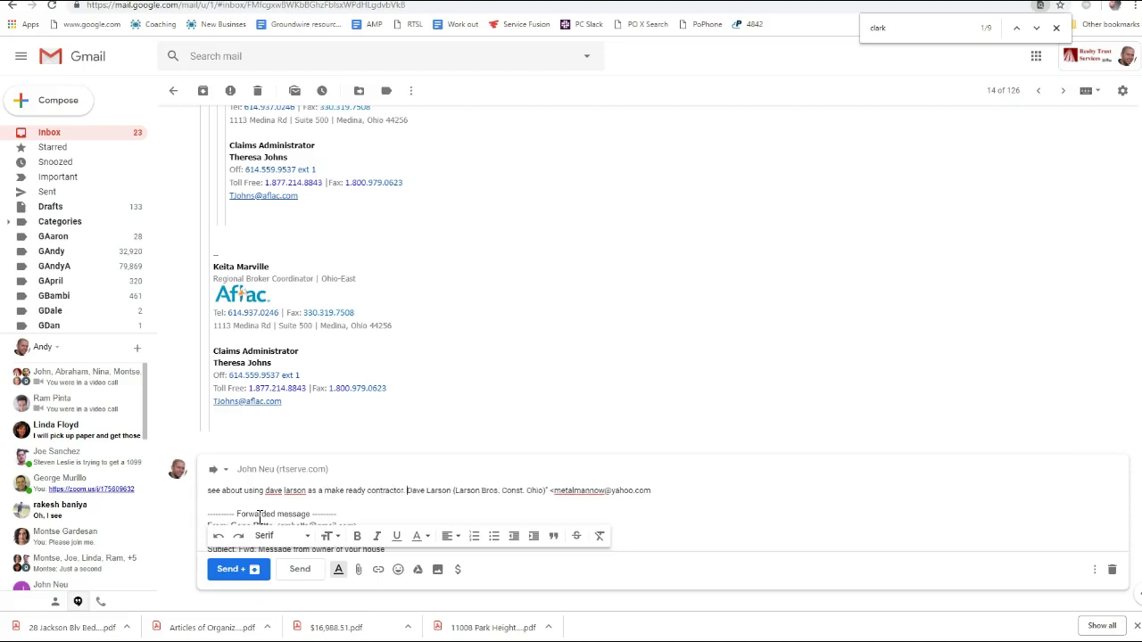
{"action": "type", "text": "ther people using them "}
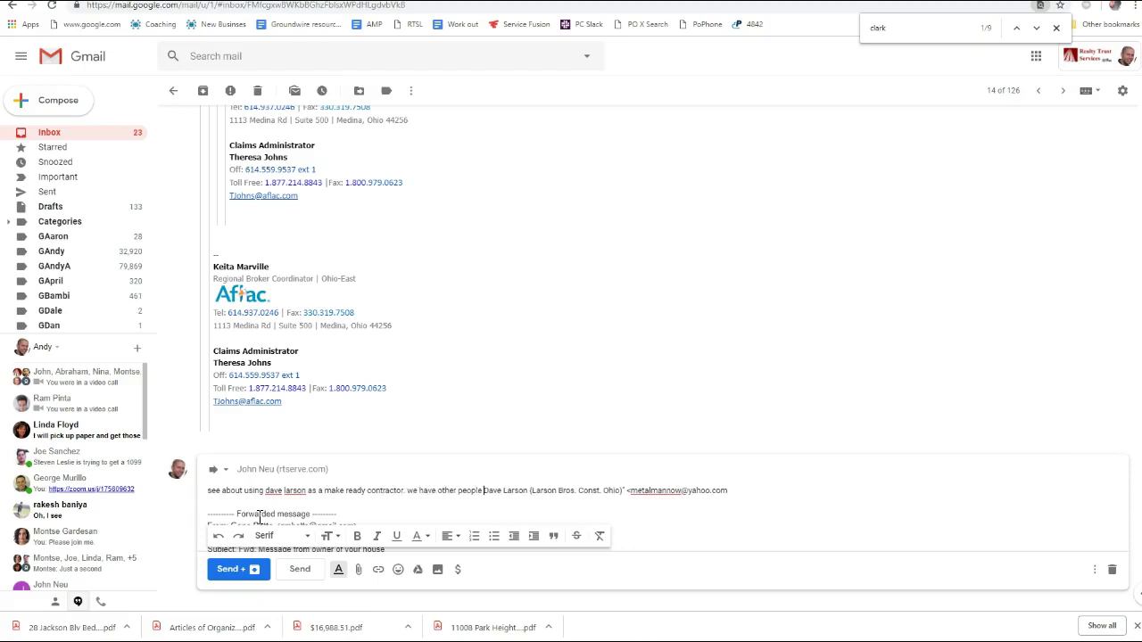
{"action": "type", "text": "going direct. ma"}
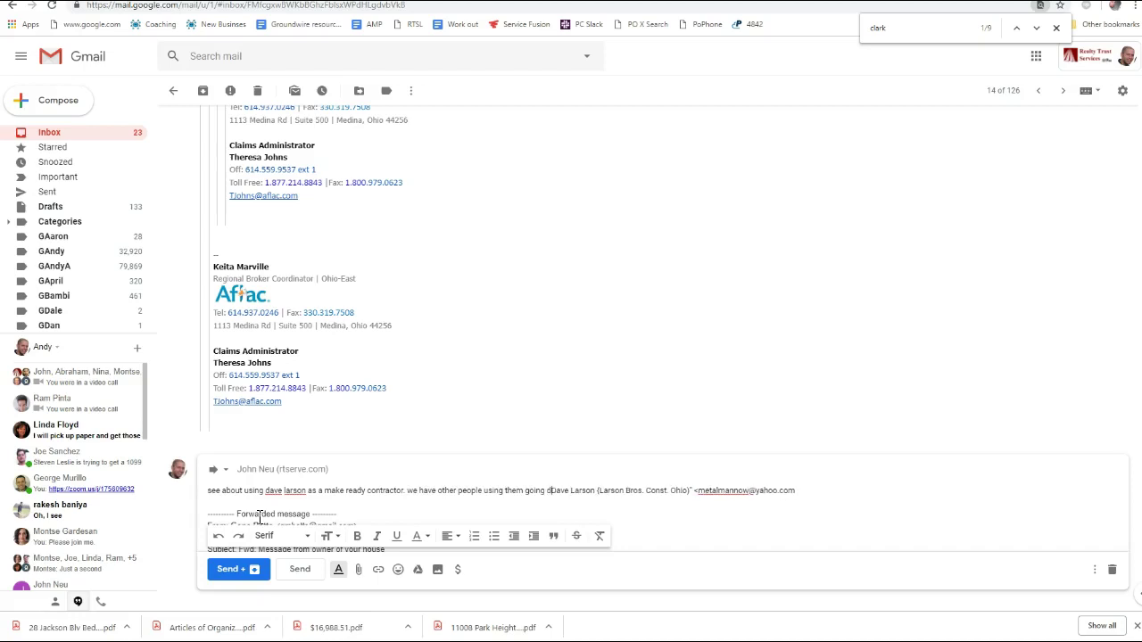
{"action": "type", "text": "ybe they are good. m"}
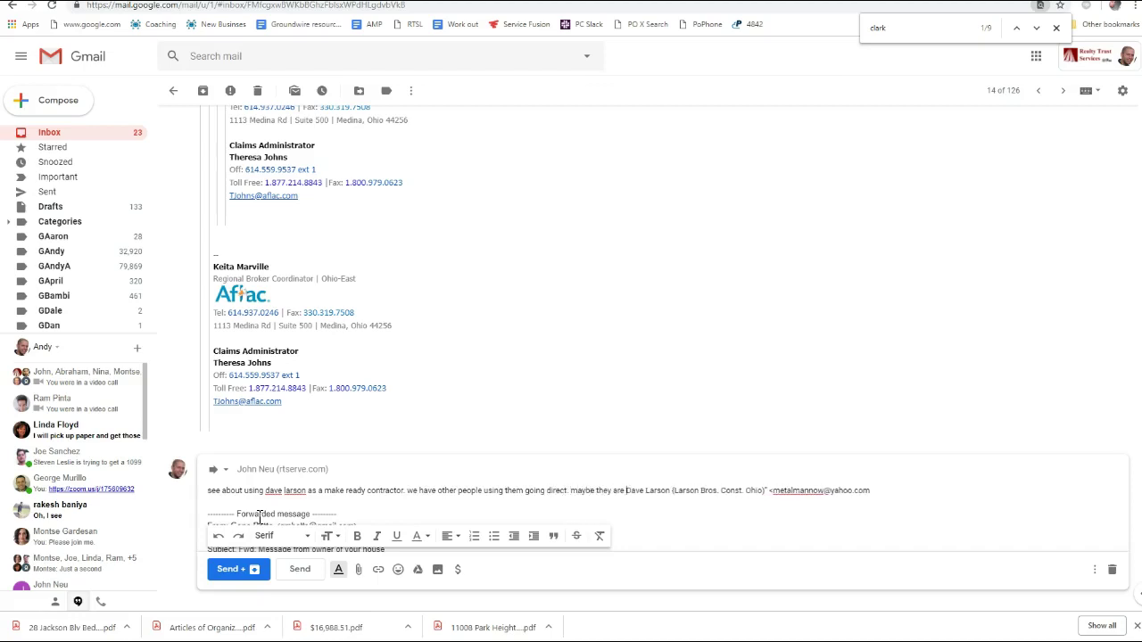
{"action": "type", "text": "aybe not."}
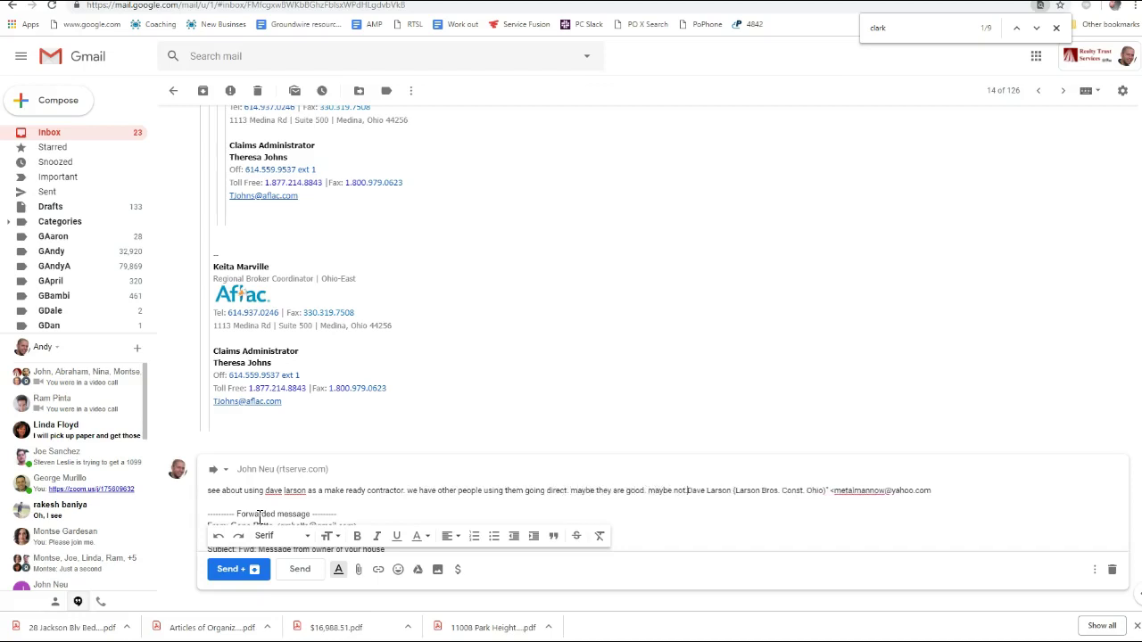
{"action": "left_click", "coordinate": [301, 574]}
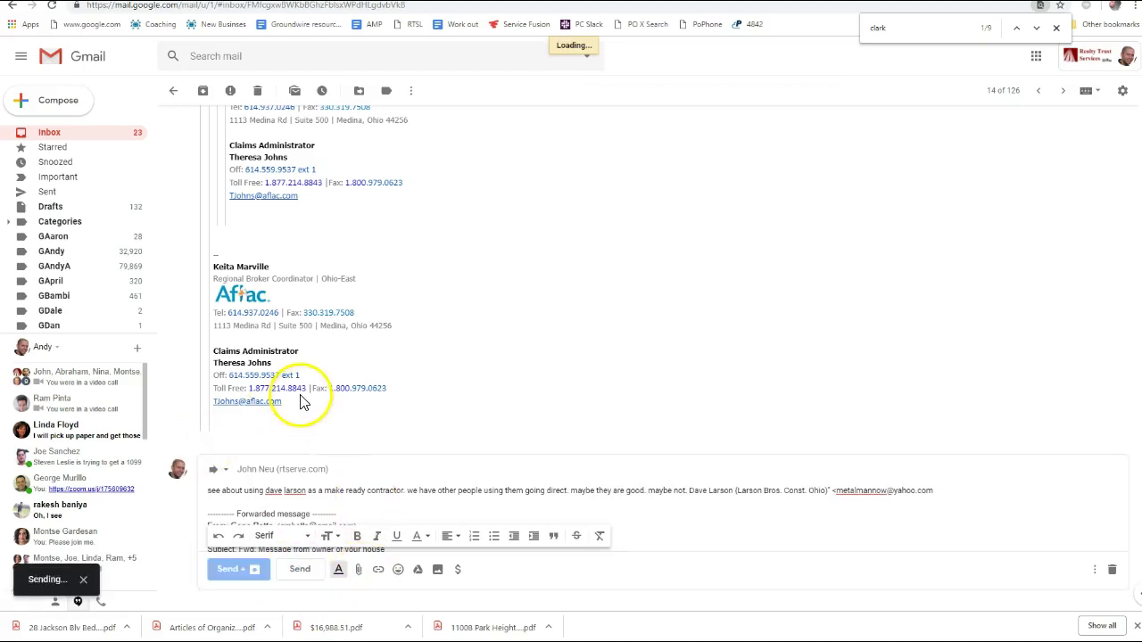
{"action": "scroll", "coordinate": [385, 412], "scroll_direction": "up", "scroll_amount": 15}
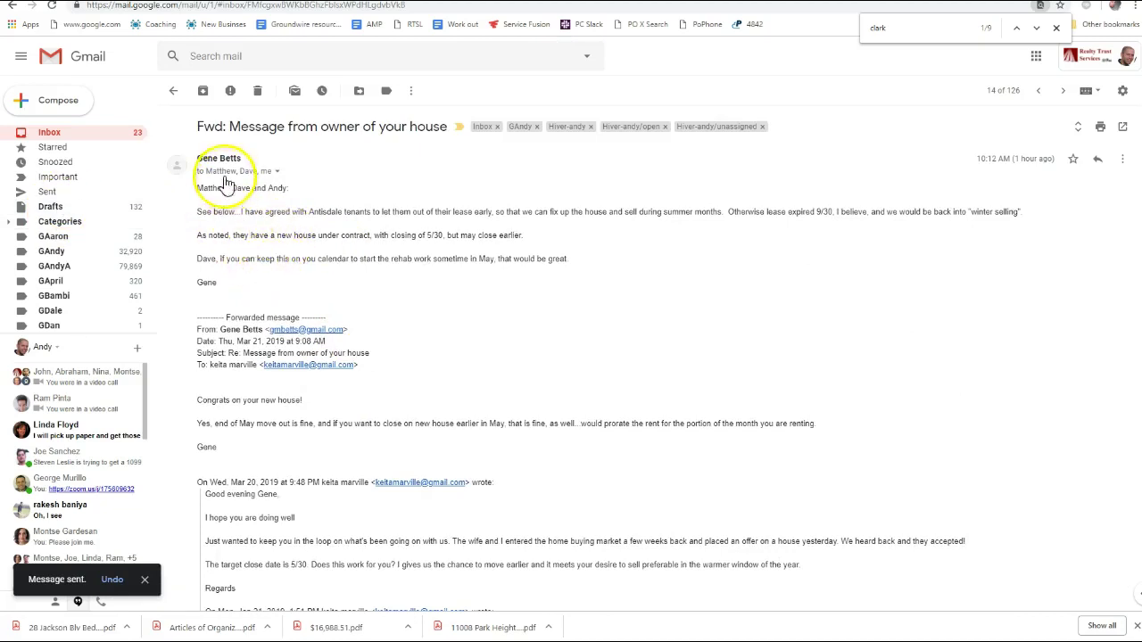
Archive the Upcoming Change billing conversation and SUPPLY.com promo email, then check the Social and Primary tabs
{"action": "left_click", "coordinate": [49, 132]}
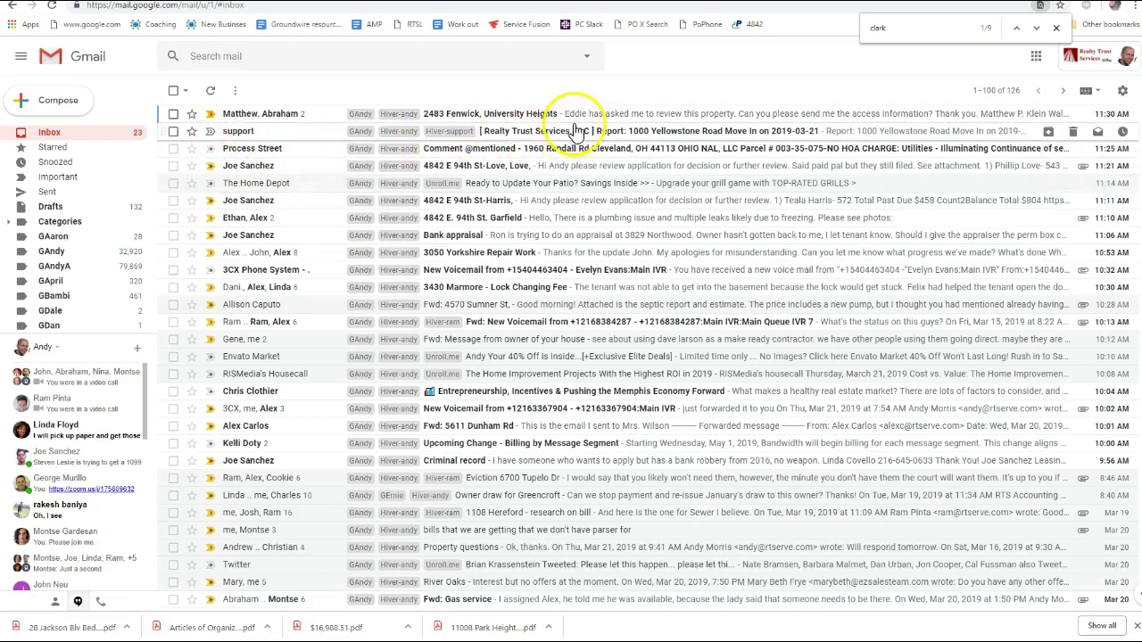
{"action": "scroll", "coordinate": [446, 357], "scroll_direction": "down", "scroll_amount": 3}
{"action": "scroll", "coordinate": [446, 366], "scroll_direction": "up", "scroll_amount": 1}
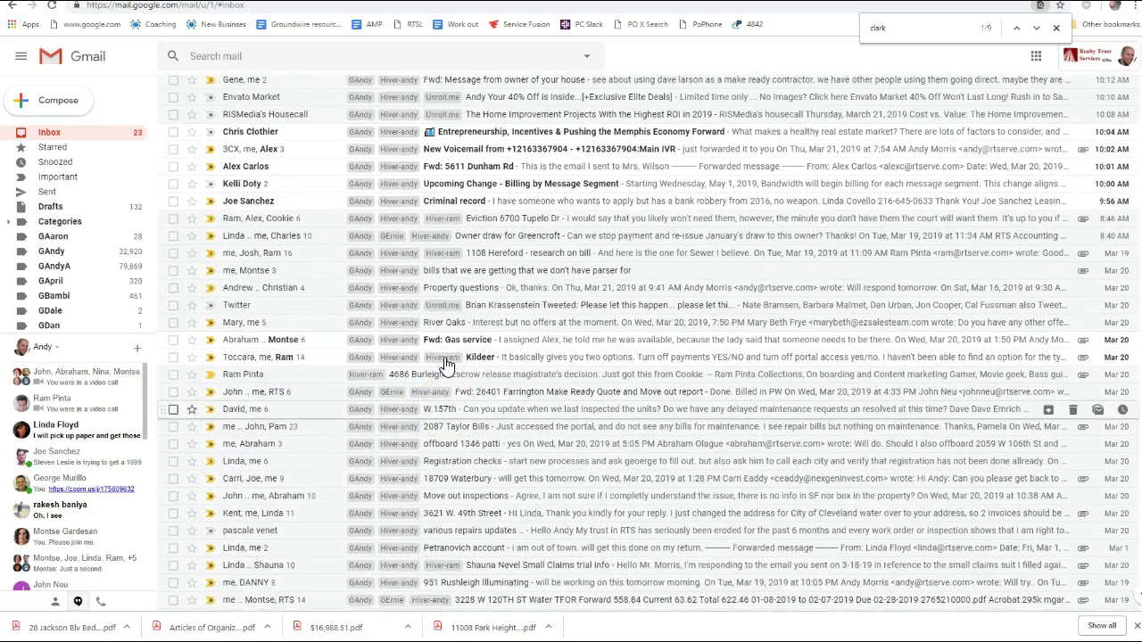
{"action": "left_click", "coordinate": [174, 195]}
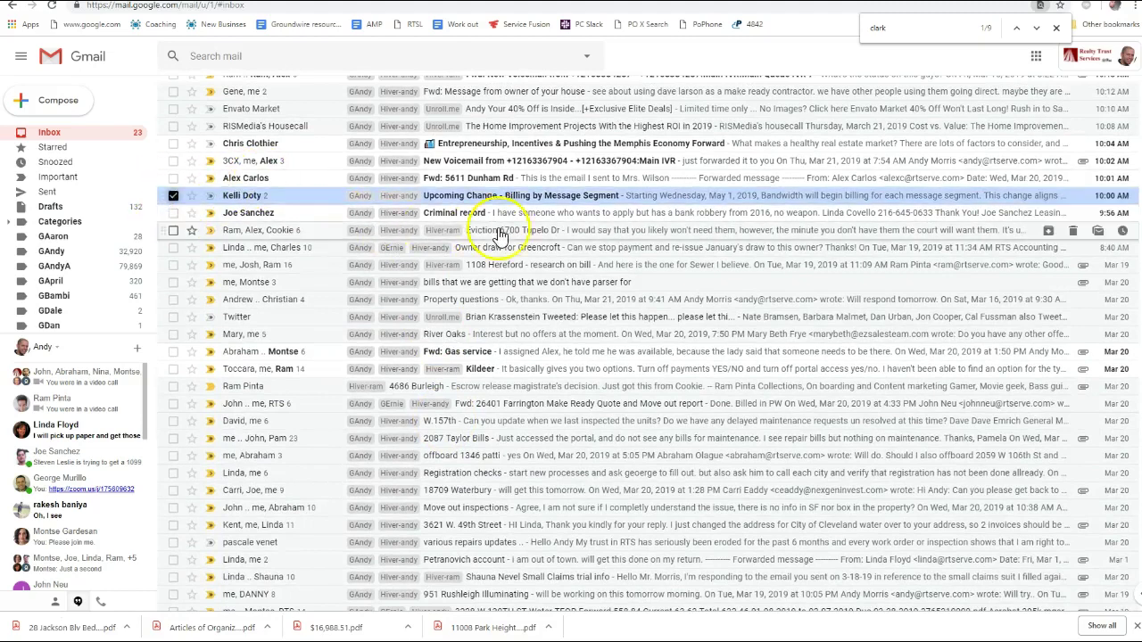
{"action": "scroll", "coordinate": [535, 219], "scroll_direction": "up", "scroll_amount": 3}
{"action": "key", "text": "e"}
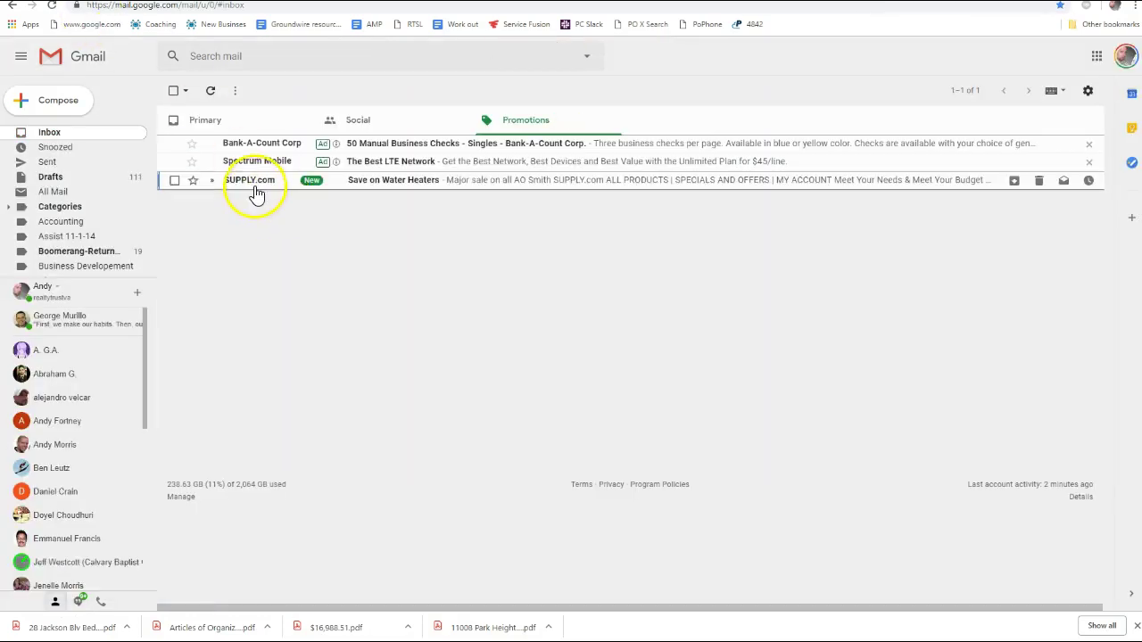
{"action": "key", "text": "e"}
{"action": "left_click", "coordinate": [355, 128]}
{"action": "left_click", "coordinate": [277, 123]}
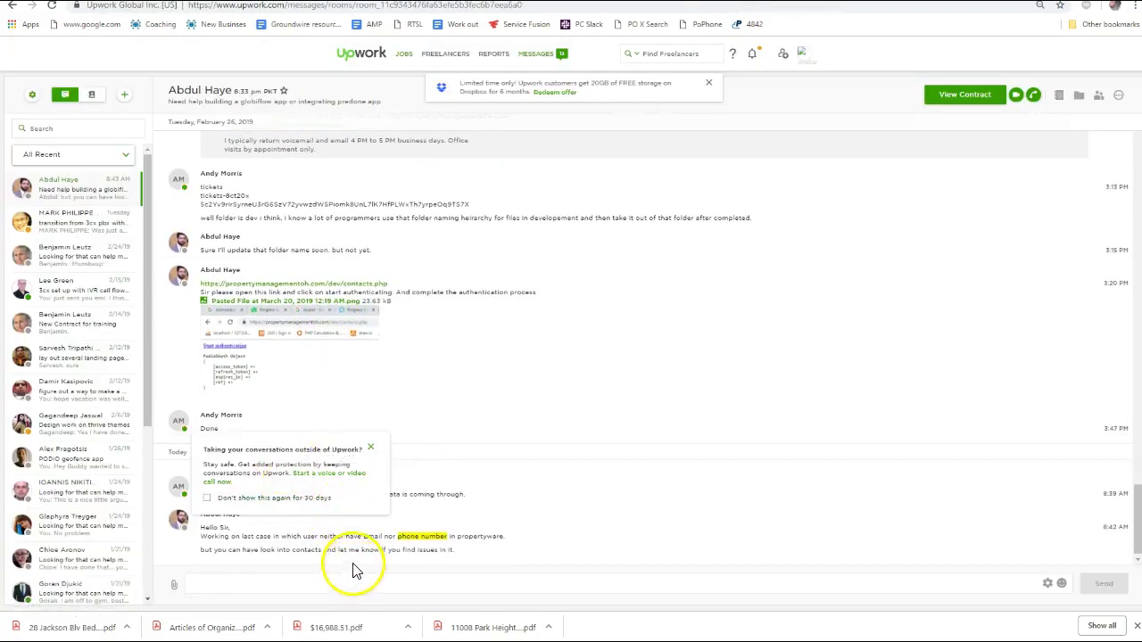
{"action": "left_click_drag", "start_coordinate": [479, 555], "coordinate": [201, 538]}
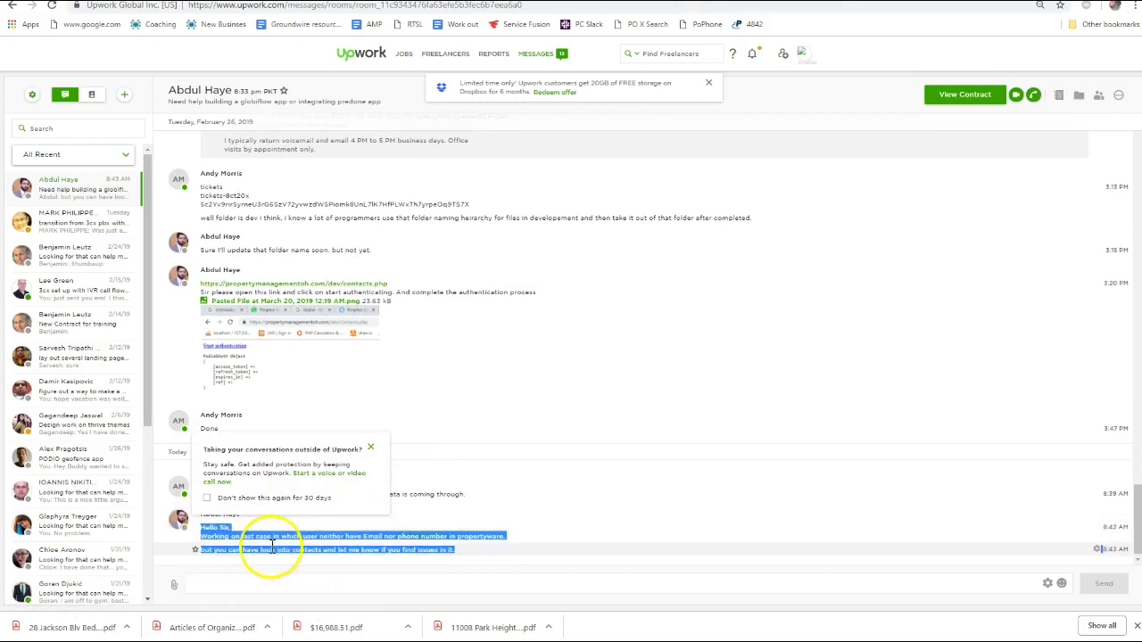
{"action": "left_click", "coordinate": [301, 572]}
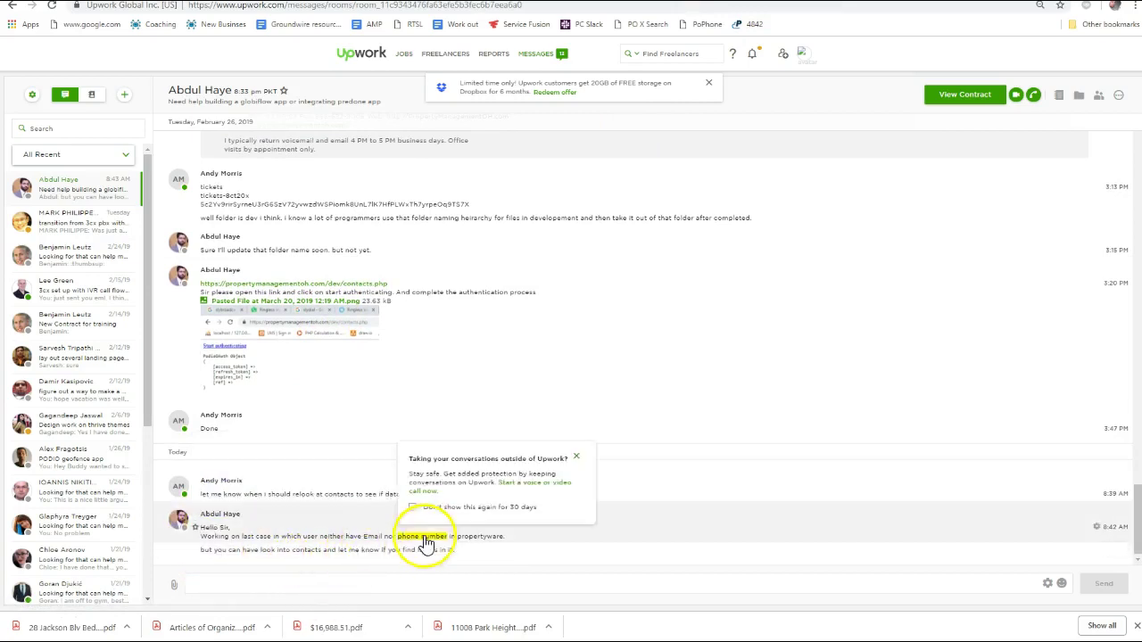
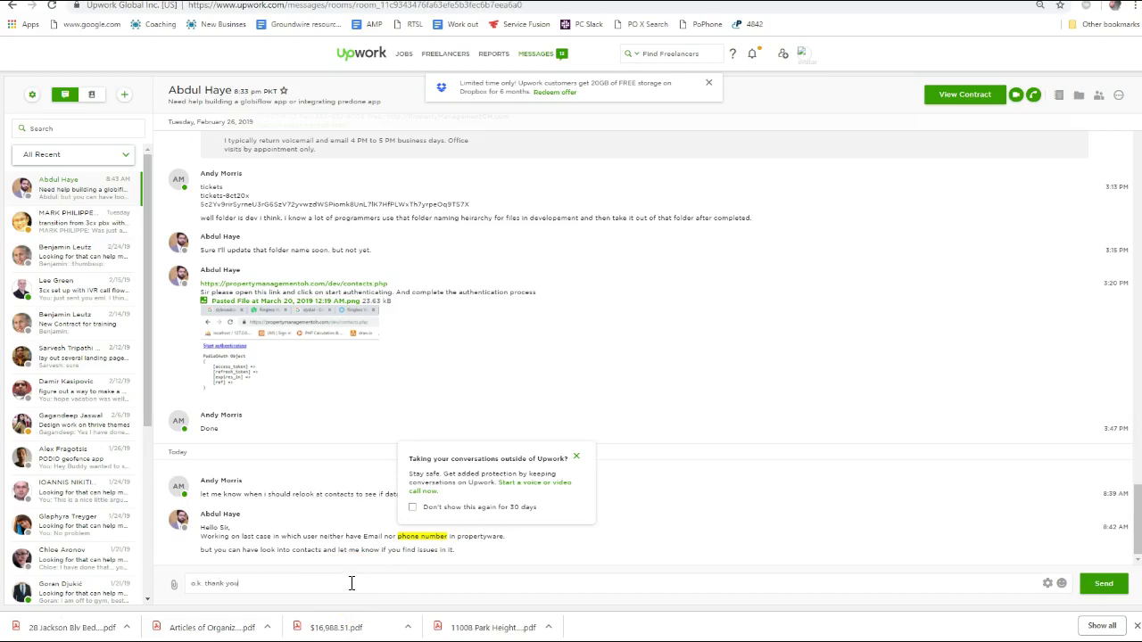
Send the 'o.k. thank you.' reply to the developer, then open the PDF water bill in Gmail
{"action": "key", "text": "Return"}
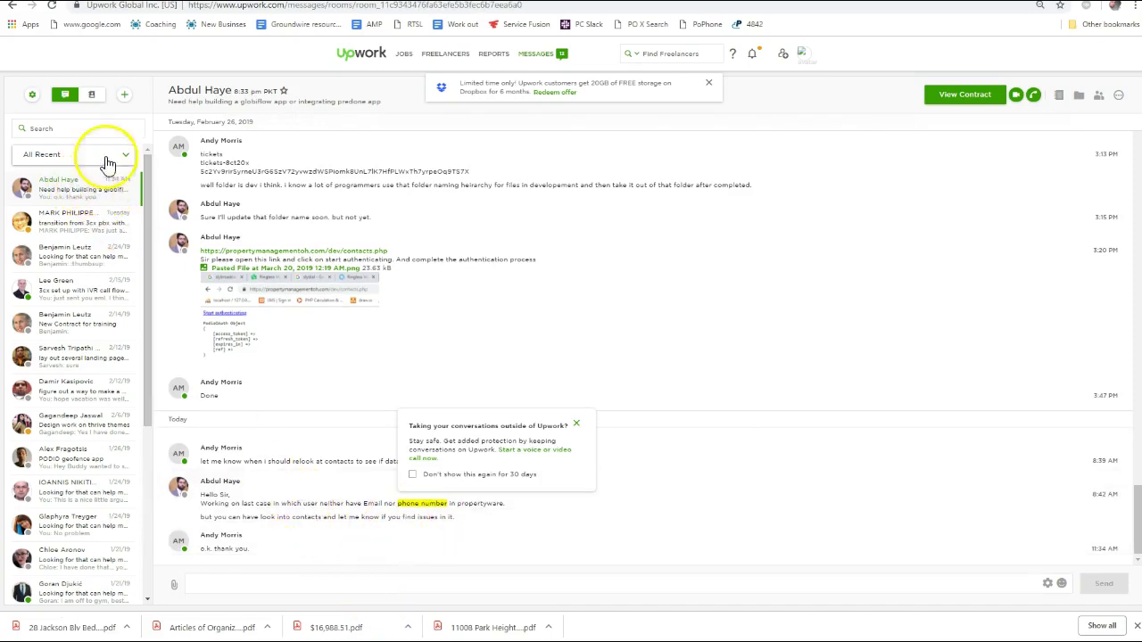
{"action": "key", "text": "ctrl+Tab"}
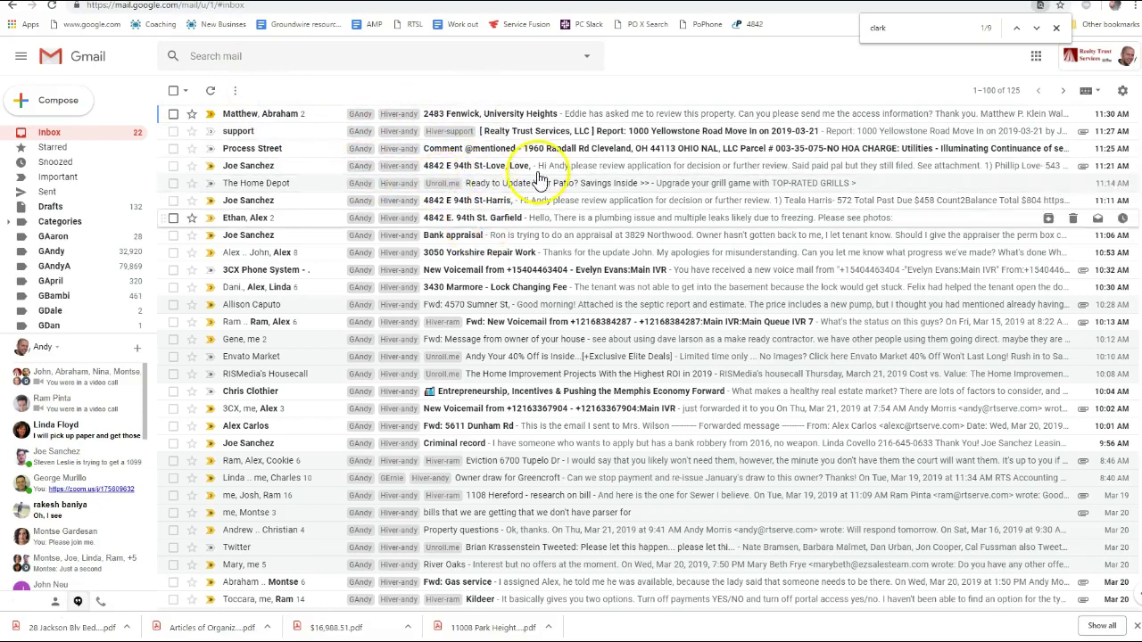
{"action": "left_click", "coordinate": [671, 121]}
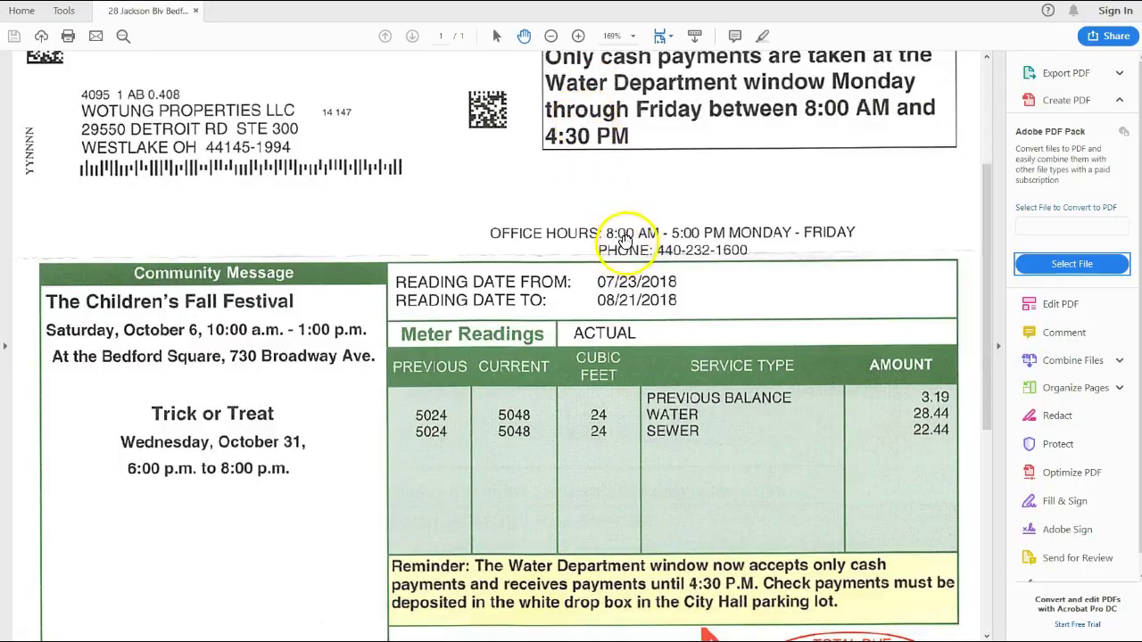
Look over the PDF bill, then return to the Utilities Data spreadsheet window
{"action": "scroll", "coordinate": [612, 238], "scroll_direction": "down", "scroll_amount": 5}
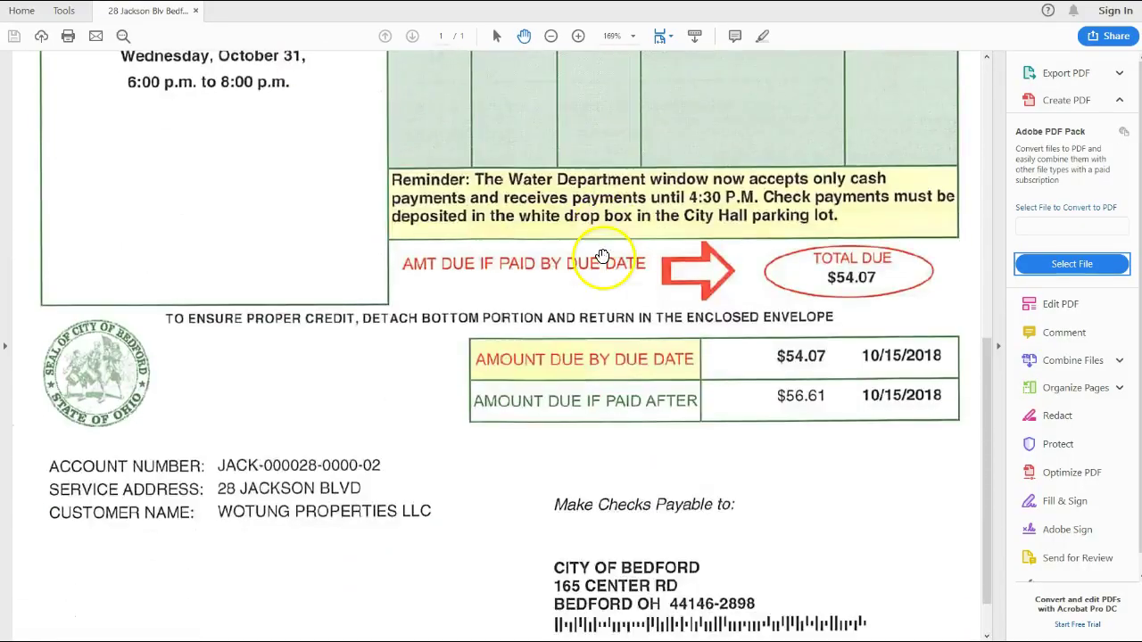
{"action": "scroll", "coordinate": [603, 258], "scroll_direction": "down", "scroll_amount": 1}
{"action": "scroll", "coordinate": [660, 179], "scroll_direction": "up", "scroll_amount": 5}
{"action": "key", "text": "alt+Tab"}
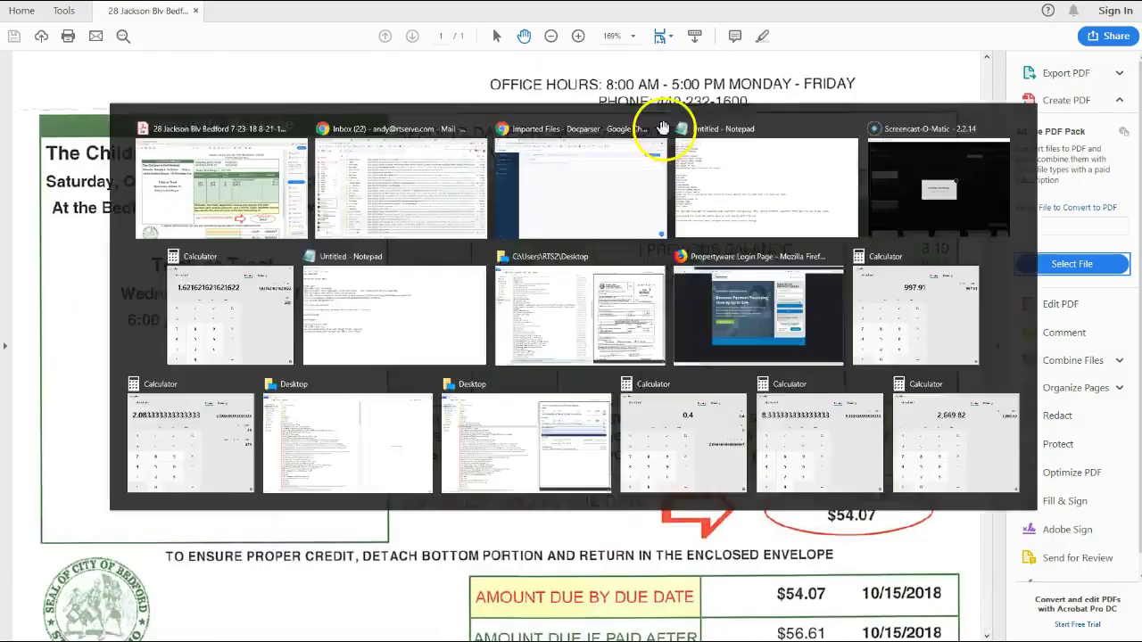
{"action": "left_click", "coordinate": [615, 21]}
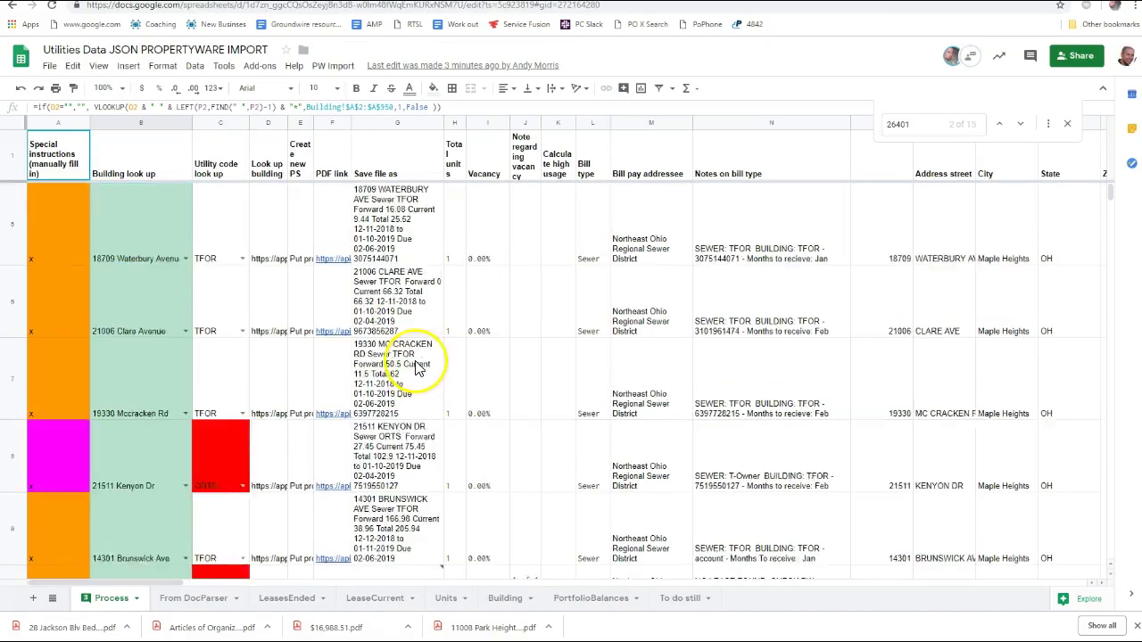
Open the From DocParser sheet and jump down the street number column past row 560
{"action": "scroll", "coordinate": [420, 369], "scroll_direction": "down", "scroll_amount": 5}
{"action": "left_click", "coordinate": [201, 598]}
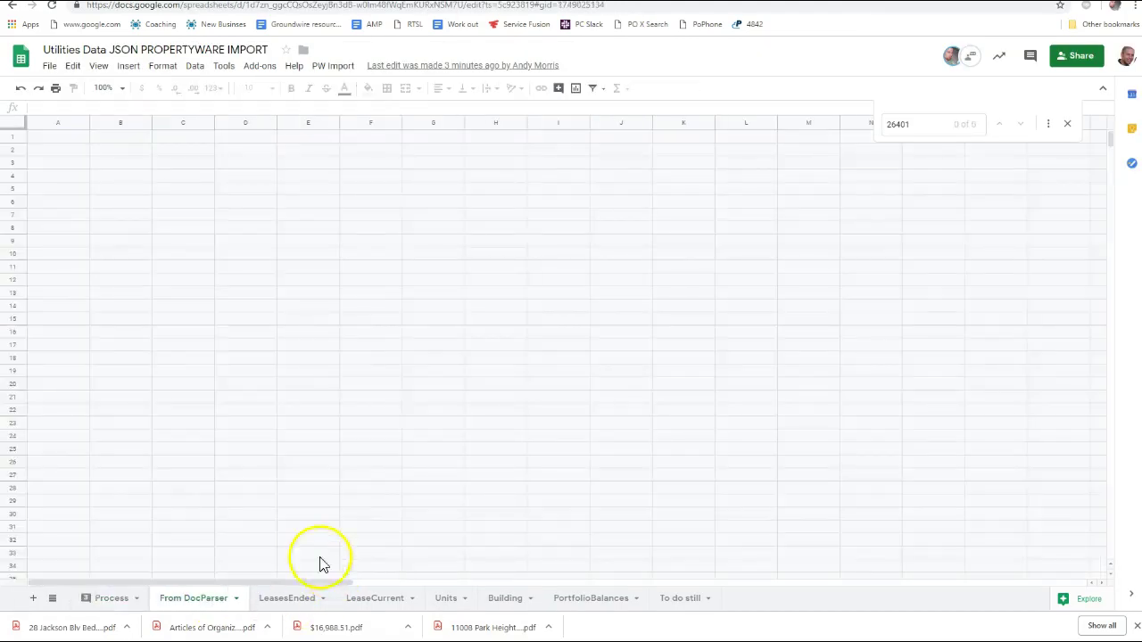
{"action": "scroll", "coordinate": [63, 357], "scroll_direction": "down", "scroll_amount": 5}
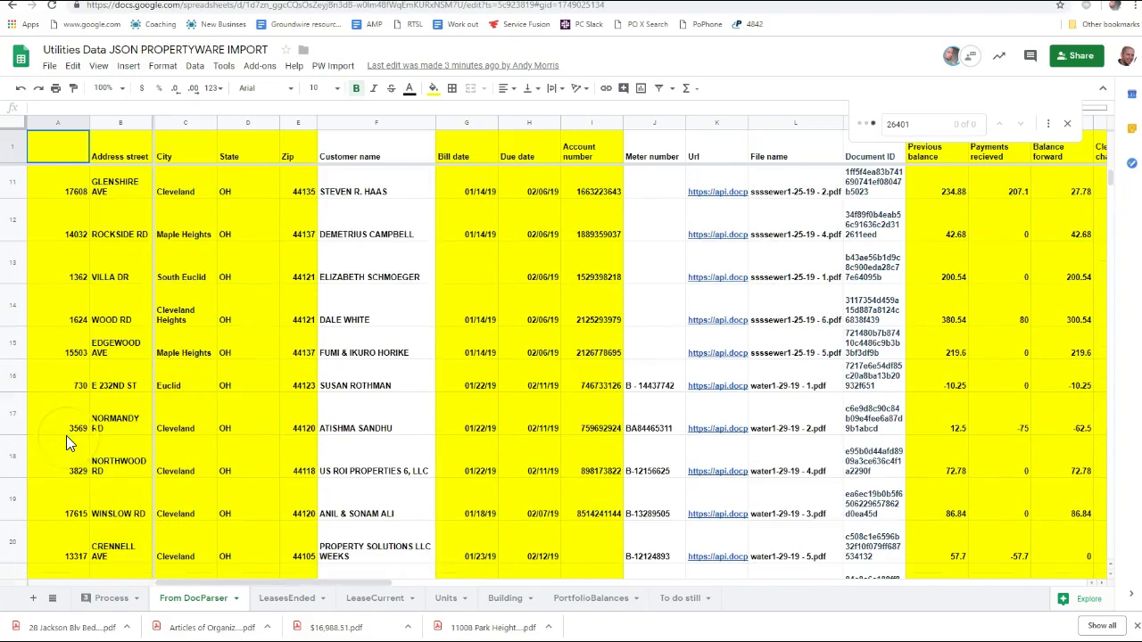
{"action": "left_click", "coordinate": [66, 435]}
{"action": "key", "text": "ctrl+Down"}
{"action": "key", "text": "ctrl+Down"}
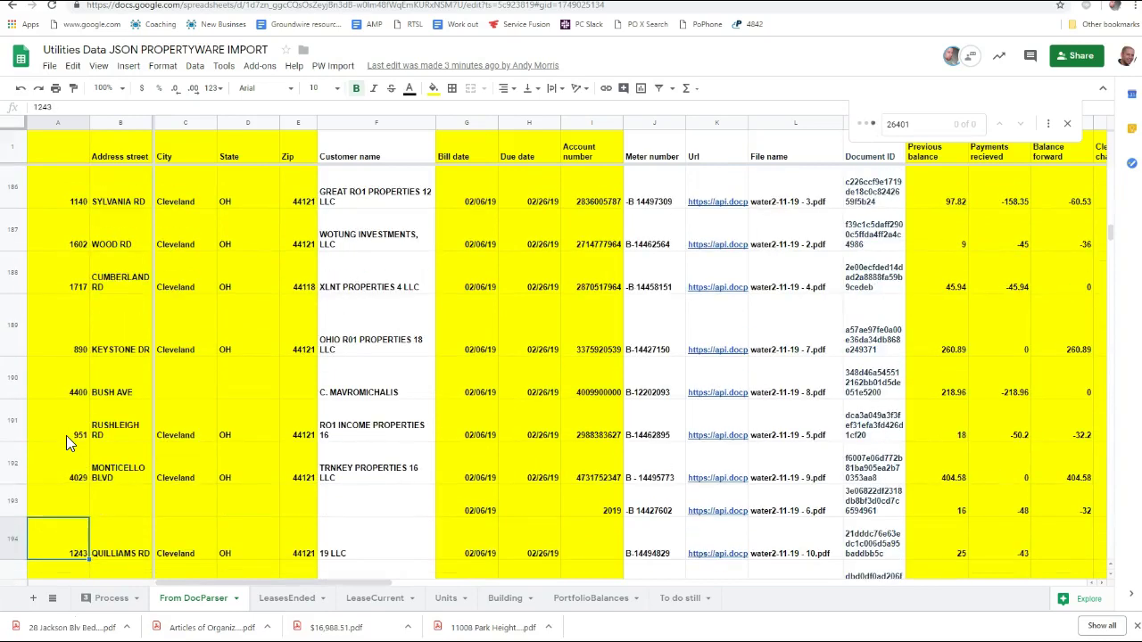
{"action": "key", "text": "ctrl+Down"}
{"action": "key", "text": "ctrl+Down"}
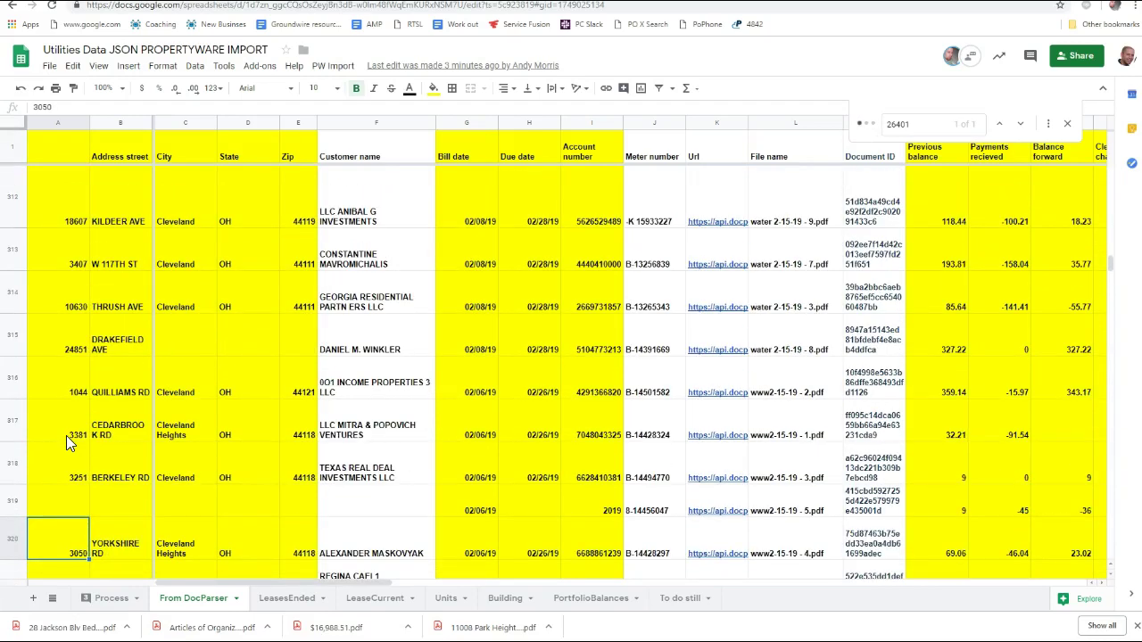
{"action": "key", "text": "ctrl+Down"}
{"action": "key", "text": "ctrl+Down"}
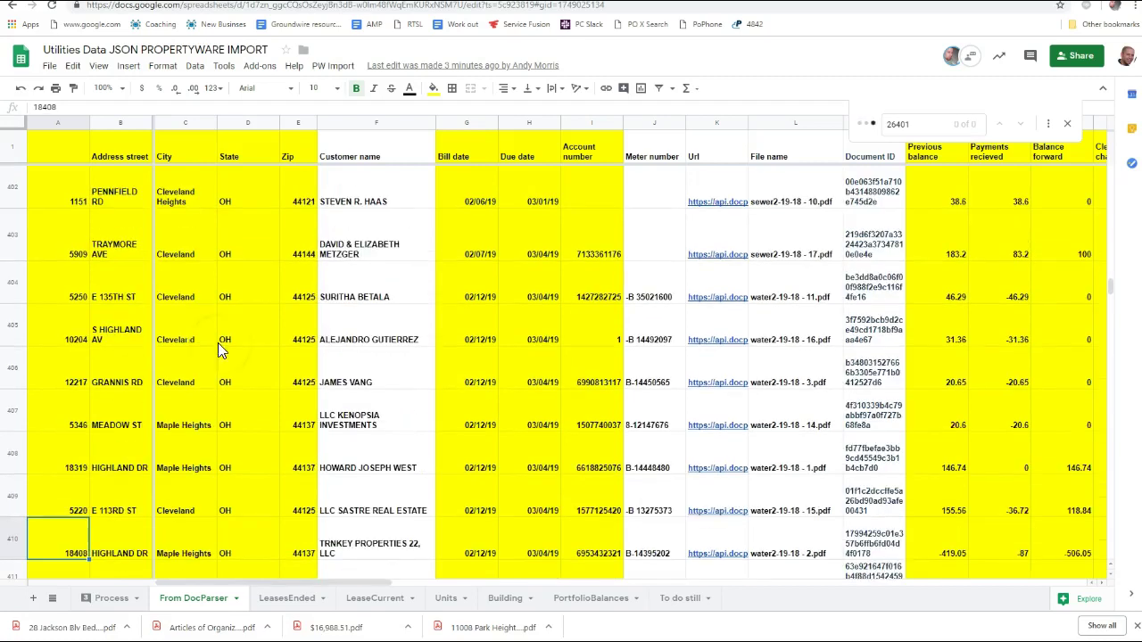
{"action": "left_click_drag", "start_coordinate": [1112, 287], "coordinate": [1112, 454]}
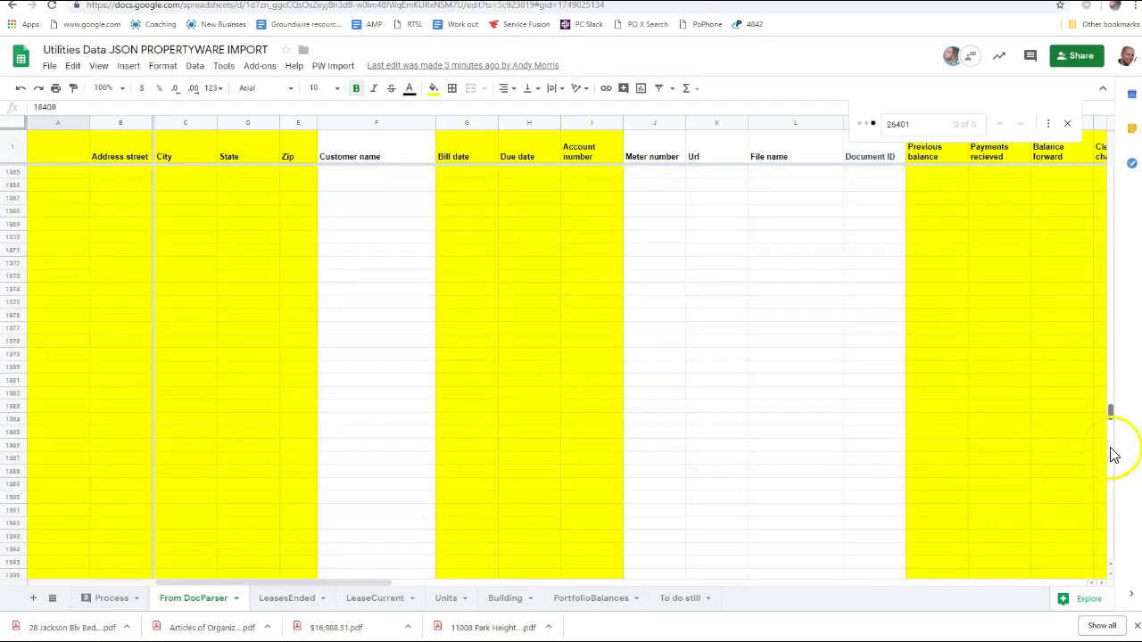
{"action": "left_click", "coordinate": [89, 543]}
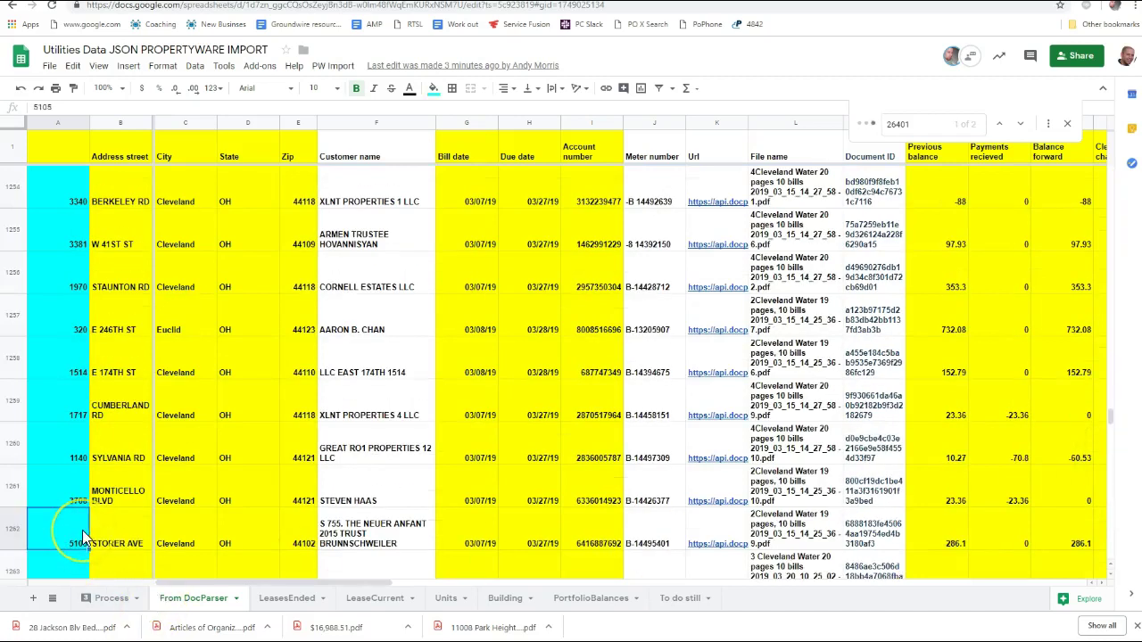
{"action": "key", "text": "ctrl+Down"}
{"action": "key", "text": "ctrl+Down"}
{"action": "key", "text": "ctrl+Up"}
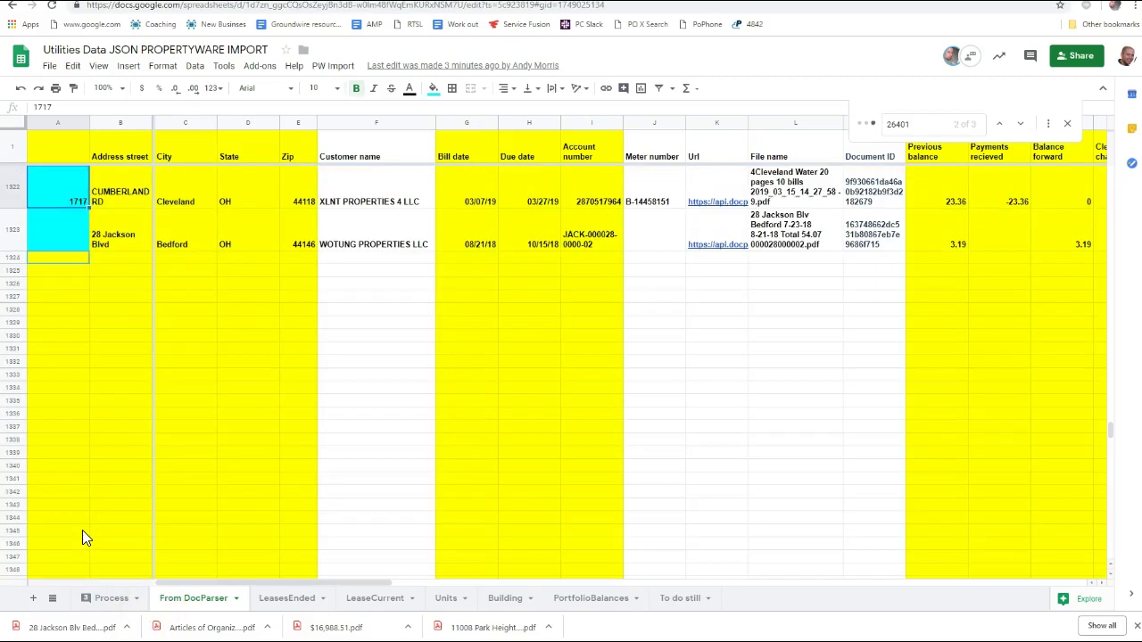
{"action": "key", "text": "Right"}
{"action": "key", "text": "Right"}
{"action": "key", "text": "Right"}
{"action": "key", "text": "Right"}
{"action": "key", "text": "Right"}
{"action": "key", "text": "Right"}
{"action": "key", "text": "Right"}
{"action": "key", "text": "Right"}
{"action": "key", "text": "Right"}
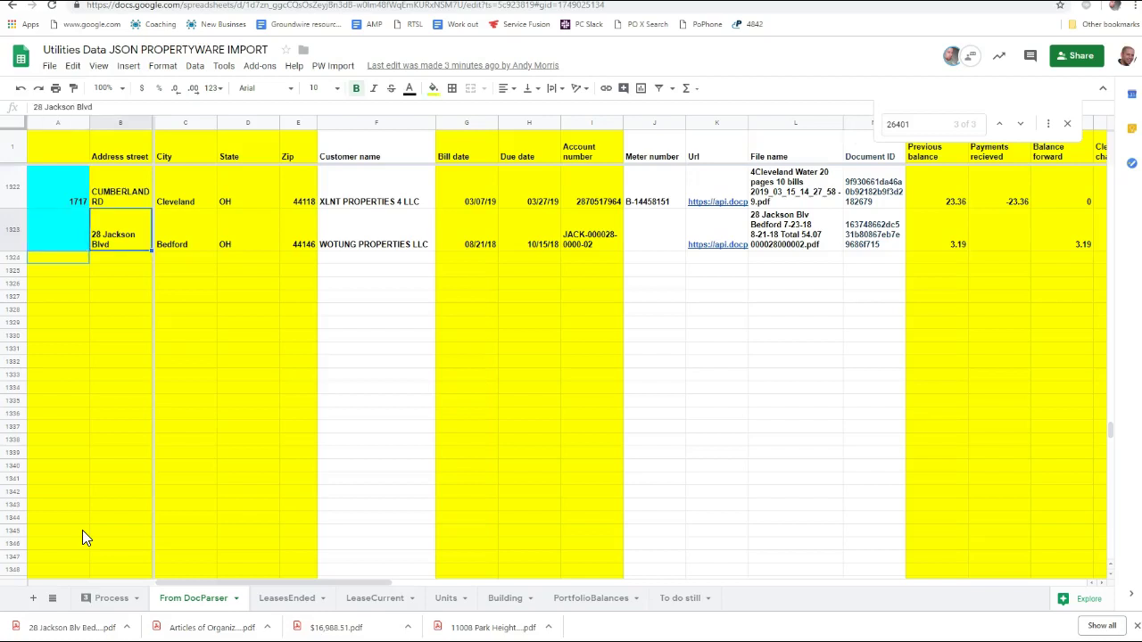
{"action": "key", "text": "Right"}
{"action": "key", "text": "Right"}
{"action": "key", "text": "Right"}
{"action": "key", "text": "Right"}
{"action": "key", "text": "Right"}
{"action": "key", "text": "Right"}
{"action": "key", "text": "Right"}
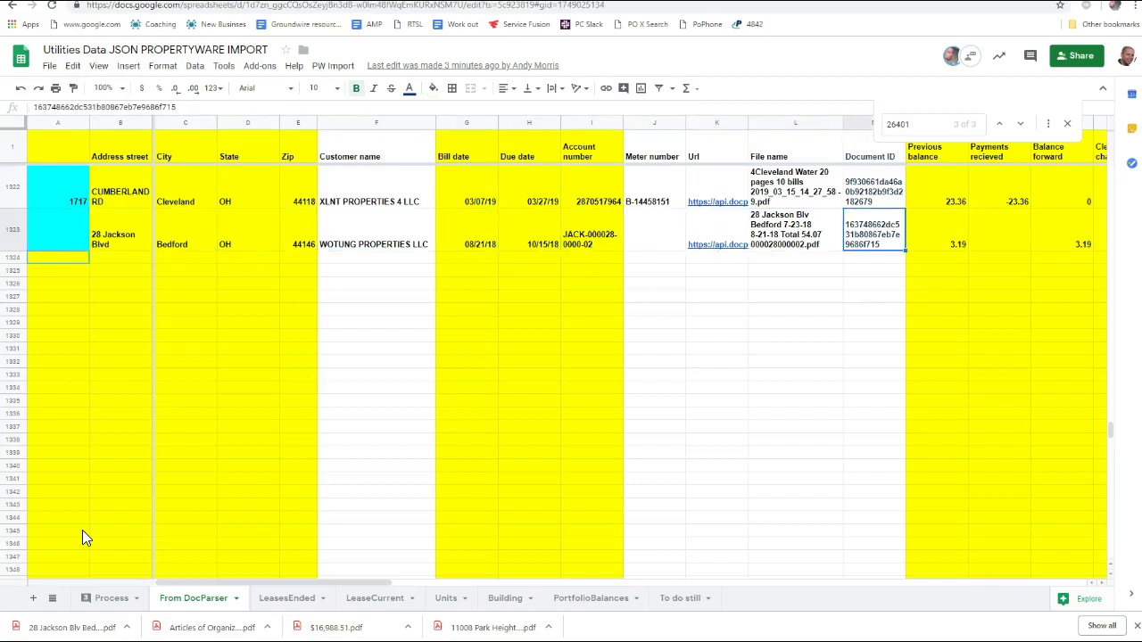
{"action": "key", "text": "Right"}
{"action": "key", "text": "Right"}
{"action": "key", "text": "Left"}
{"action": "key", "text": "Left"}
{"action": "key", "text": "Left"}
{"action": "key", "text": "Left"}
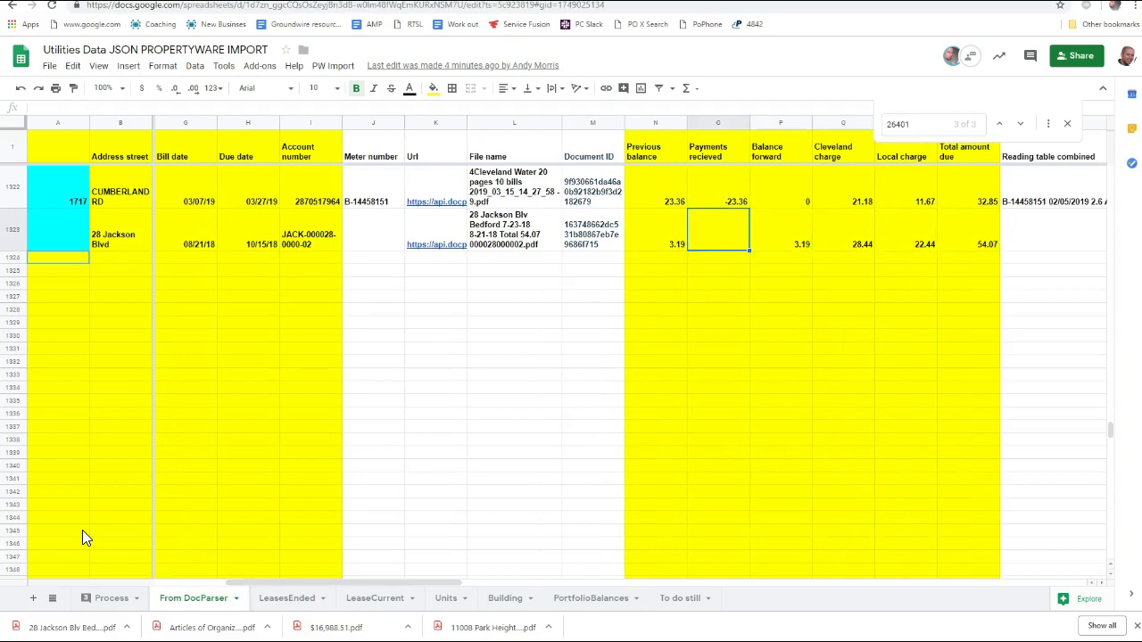
{"action": "key", "text": "Right"}
{"action": "key", "text": "Right"}
{"action": "key", "text": "Right"}
{"action": "key", "text": "Right"}
{"action": "key", "text": "Right"}
{"action": "key", "text": "Right"}
{"action": "key", "text": "Right"}
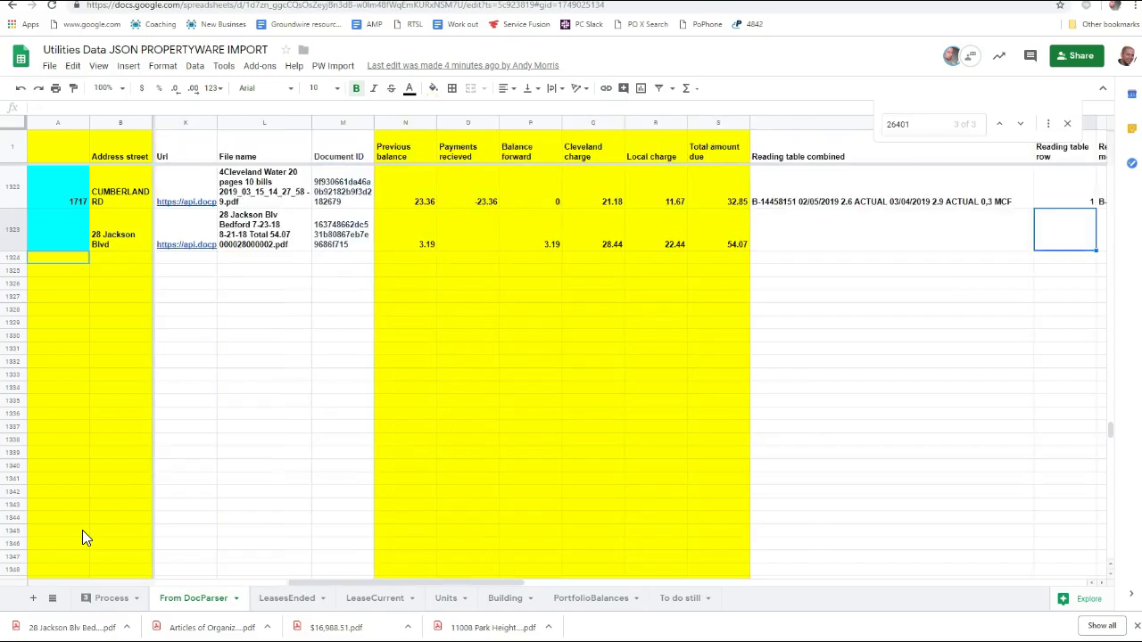
{"action": "key", "text": "Left"}
{"action": "key", "text": "Left"}
{"action": "key", "text": "Right"}
{"action": "key", "text": "Right"}
{"action": "key", "text": "Right"}
{"action": "key", "text": "Right"}
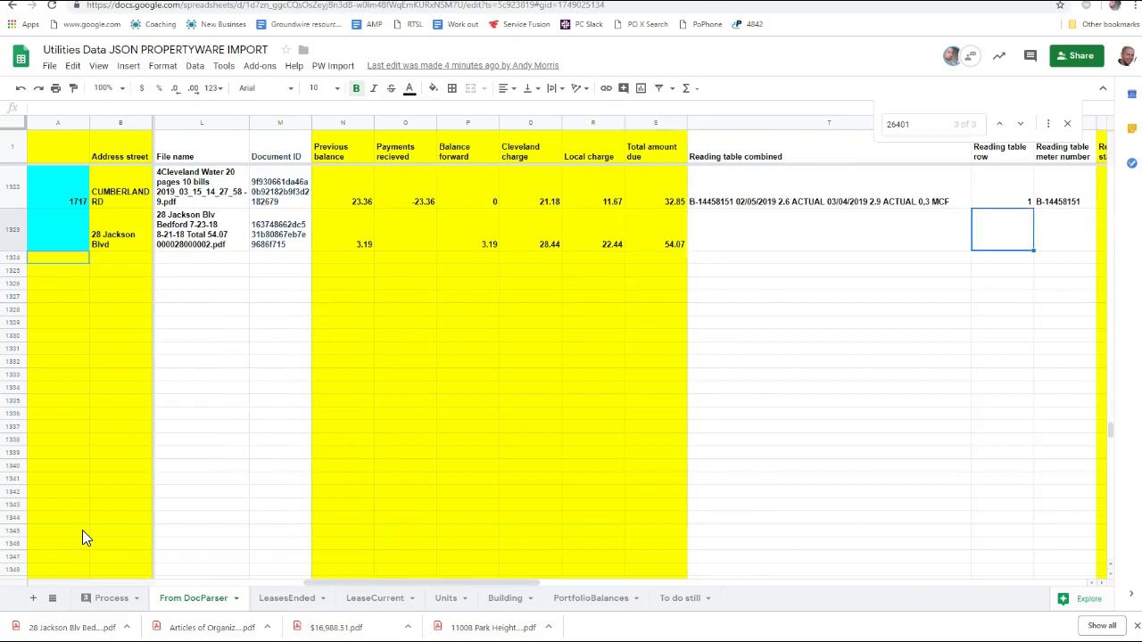
{"action": "key", "text": "Right"}
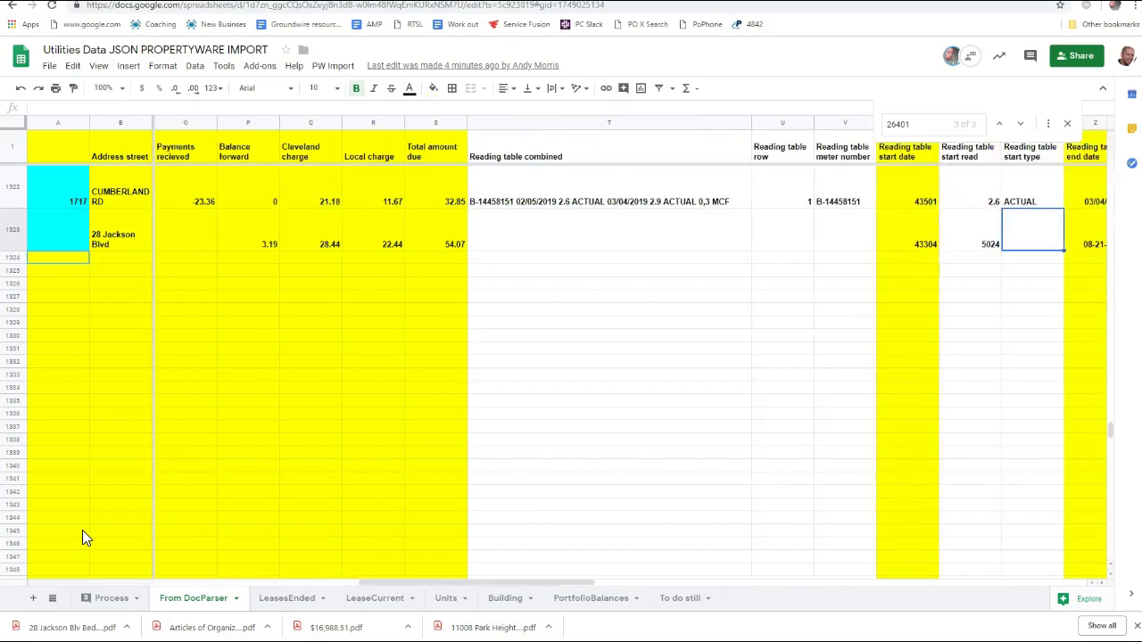
{"action": "key", "text": "Right"}
{"action": "key", "text": "Right"}
{"action": "key", "text": "Right"}
{"action": "key", "text": "Right"}
{"action": "key", "text": "Right"}
{"action": "key", "text": "Right"}
{"action": "key", "text": "Right"}
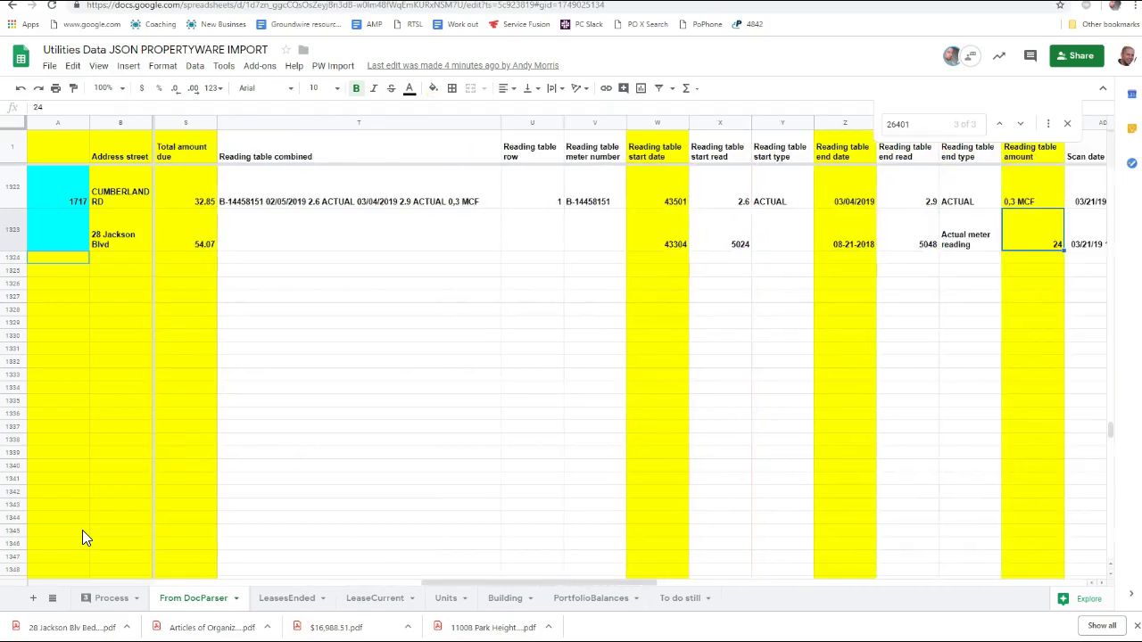
{"action": "key", "text": "Right"}
{"action": "key", "text": "Right"}
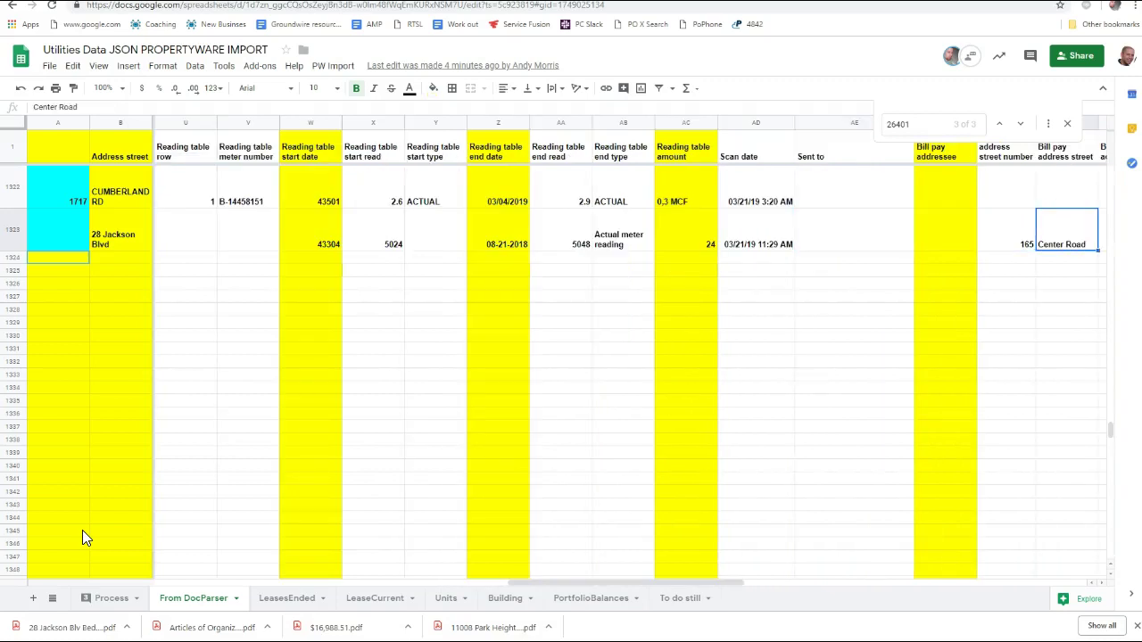
{"action": "key", "text": "Right"}
{"action": "key", "text": "Right"}
{"action": "key", "text": "Right"}
{"action": "key", "text": "Right"}
{"action": "key", "text": "Right"}
{"action": "key", "text": "Right"}
{"action": "key", "text": "Right"}
{"action": "key", "text": "Right"}
{"action": "key", "text": "Right"}
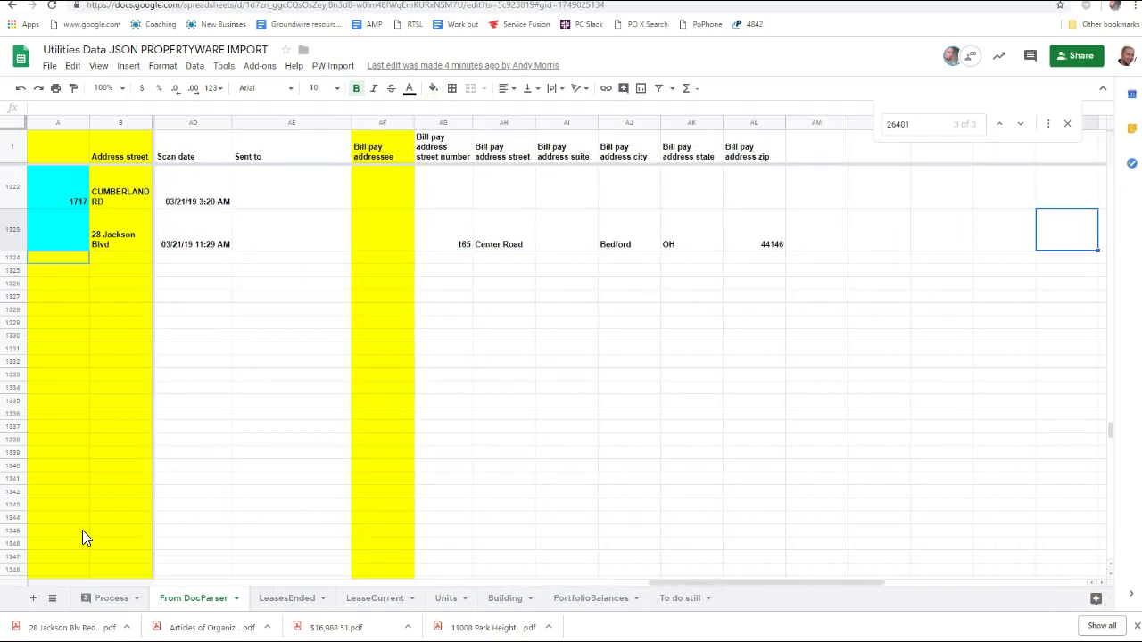